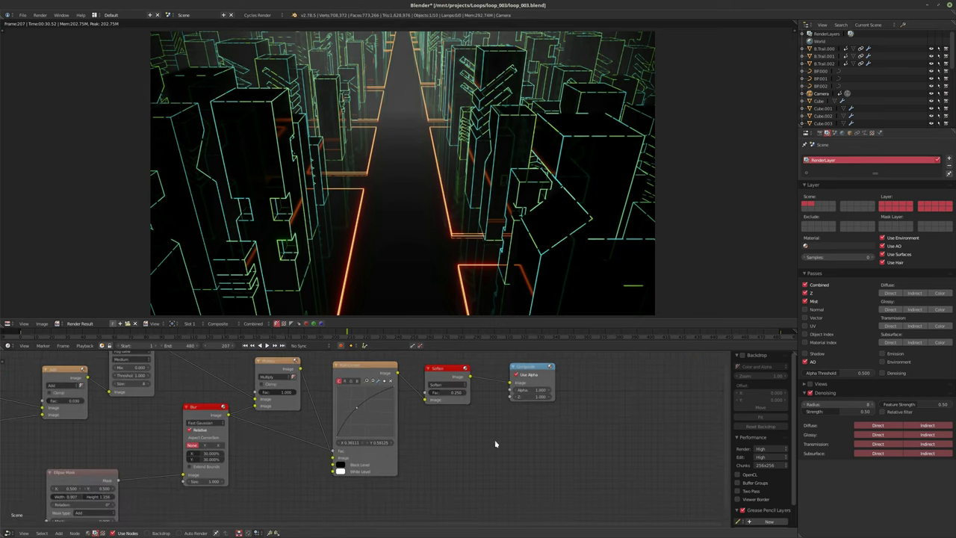
Step: Move the Composite node and the nodes following Glare, including Ellipse Mask, farther along the compositor graph to open a gap after Glare
left_click_drag(555, 371, 607, 365)
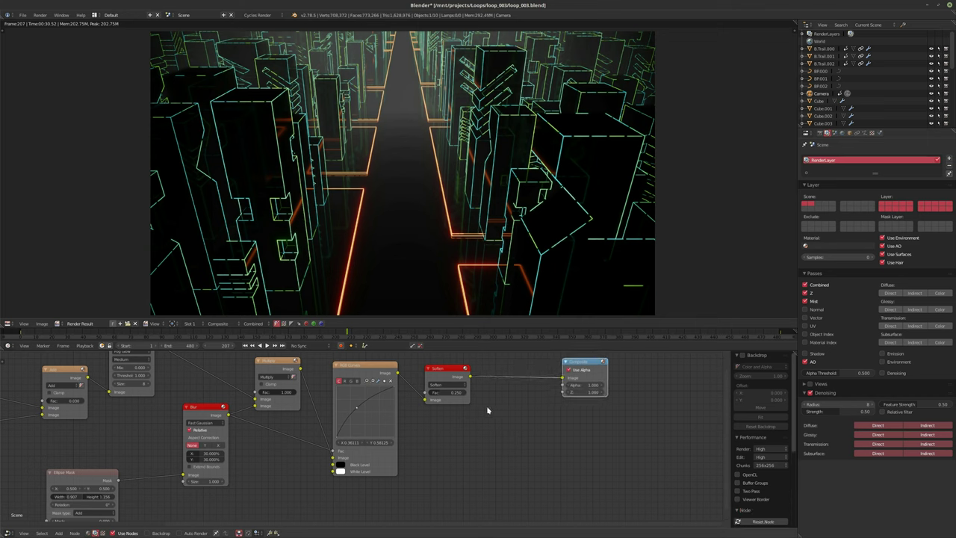
key("Home")
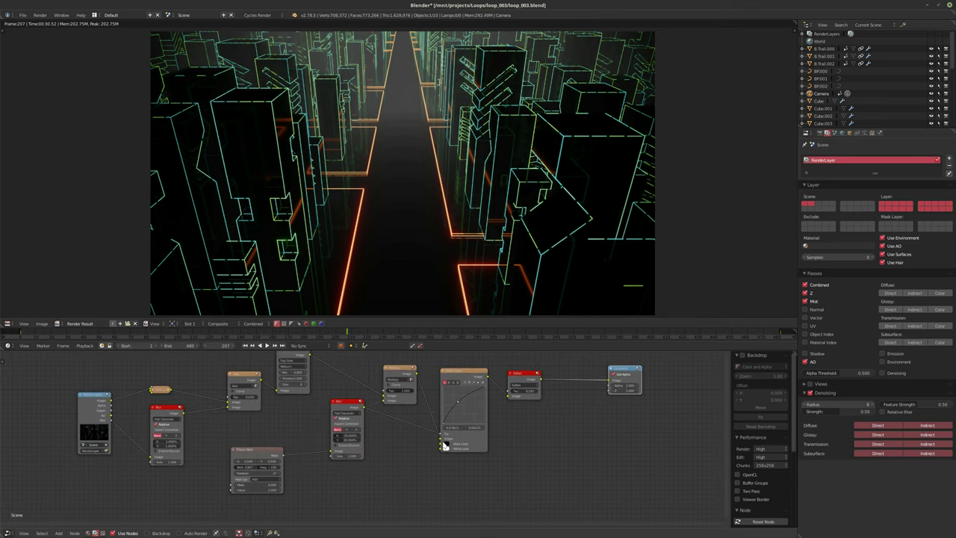
key("b")
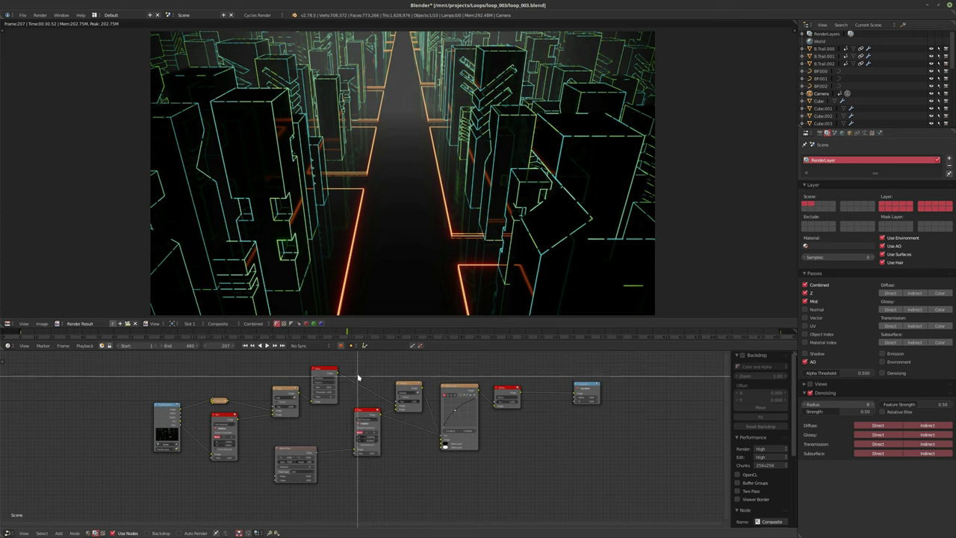
left_click_drag(357, 377, 602, 469)
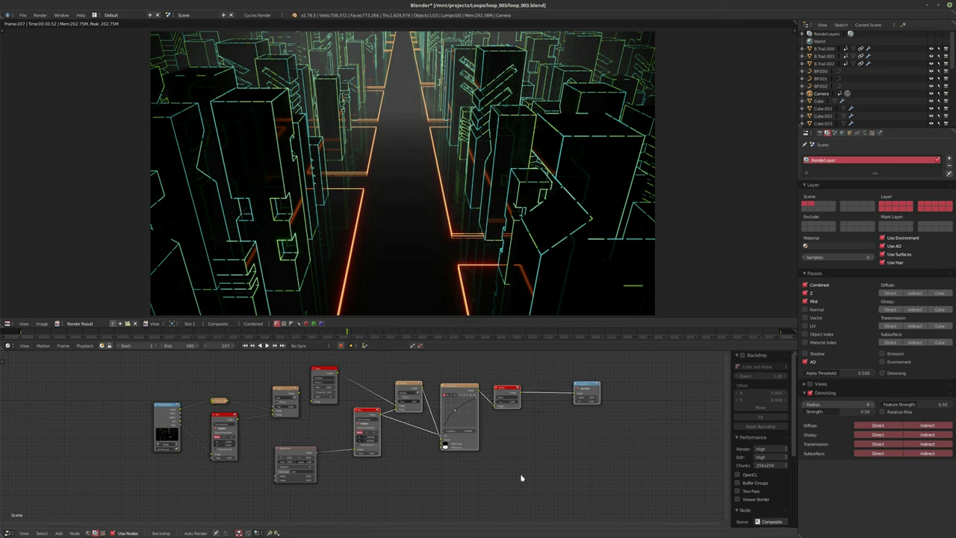
left_click(285, 452)
key("g")
left_click(536, 482)
key("Home")
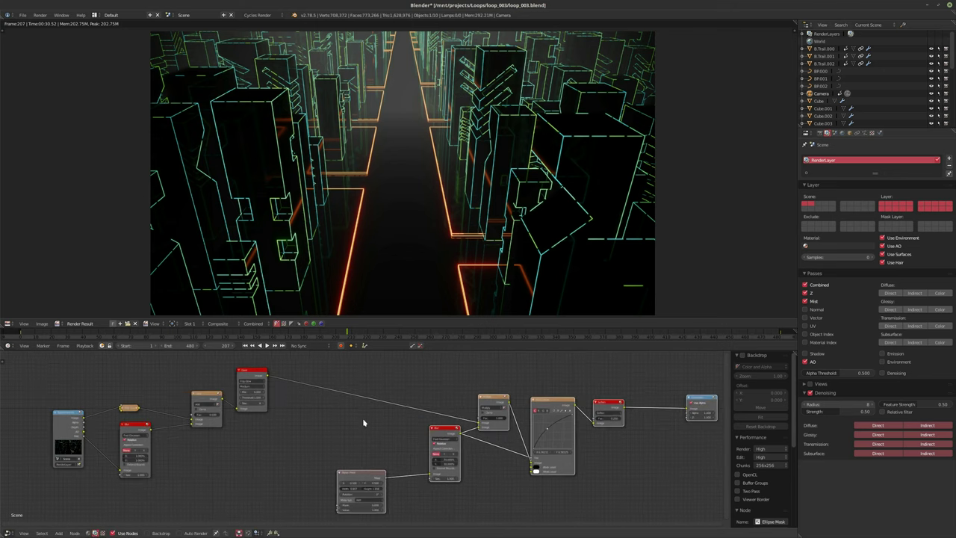
Step: Insert a Mix node set to Add on the link between the Glare and Multiply nodes
key("shift+a")
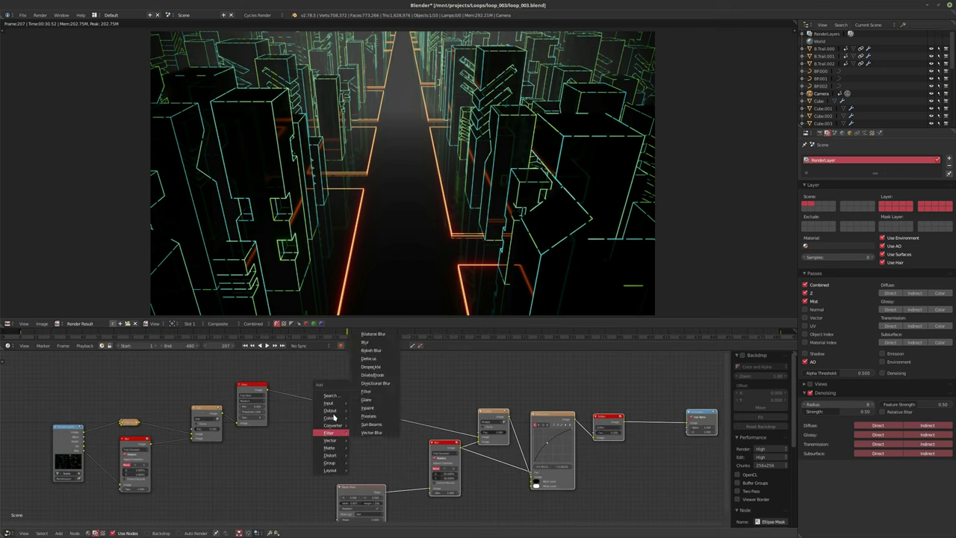
mouse_move(331, 417)
left_click(377, 467)
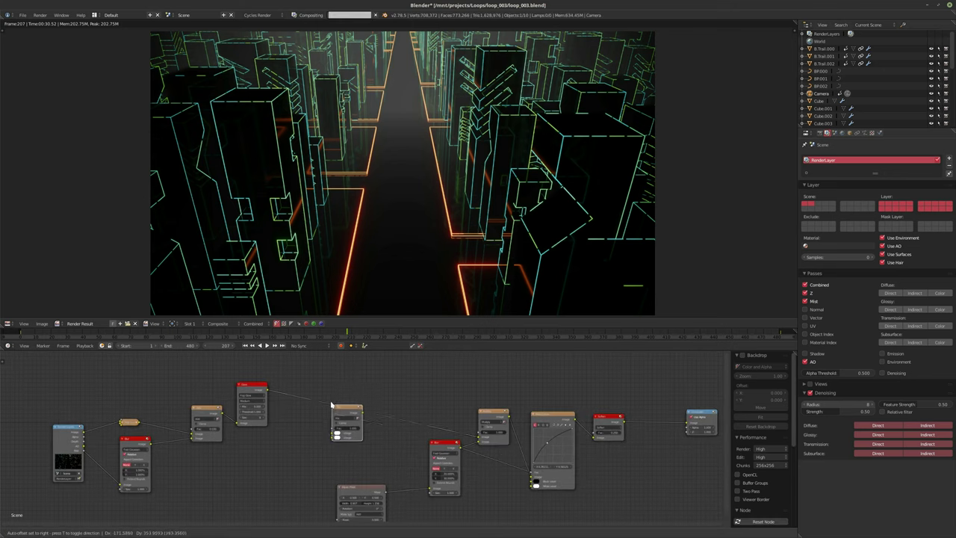
left_click(321, 385)
left_click(337, 399)
left_click(341, 389)
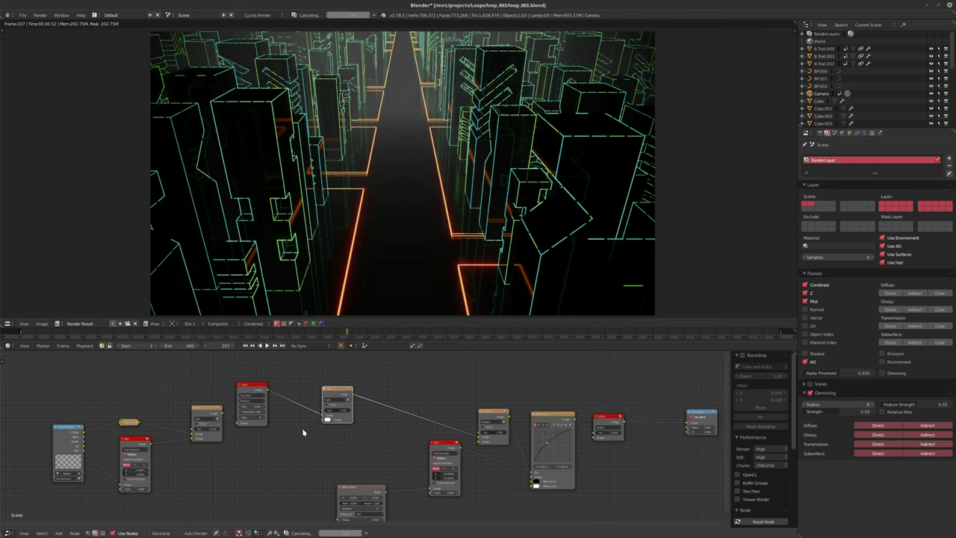
Step: Add a Sun Beams node fed by the Glare output and connect it to the second image input of the new Add node
scroll(314, 429, "up", 2)
key("shift+a")
mouse_move(333, 439)
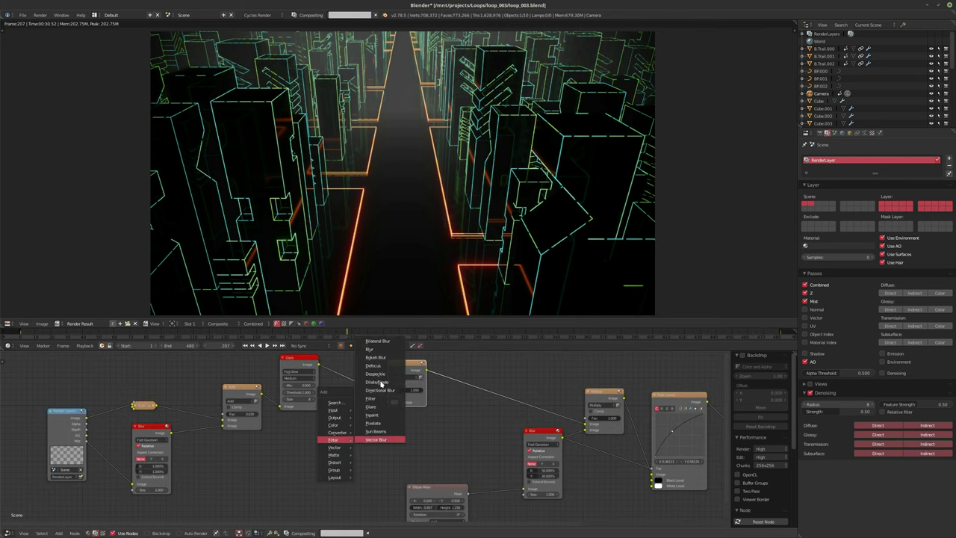
left_click(375, 431)
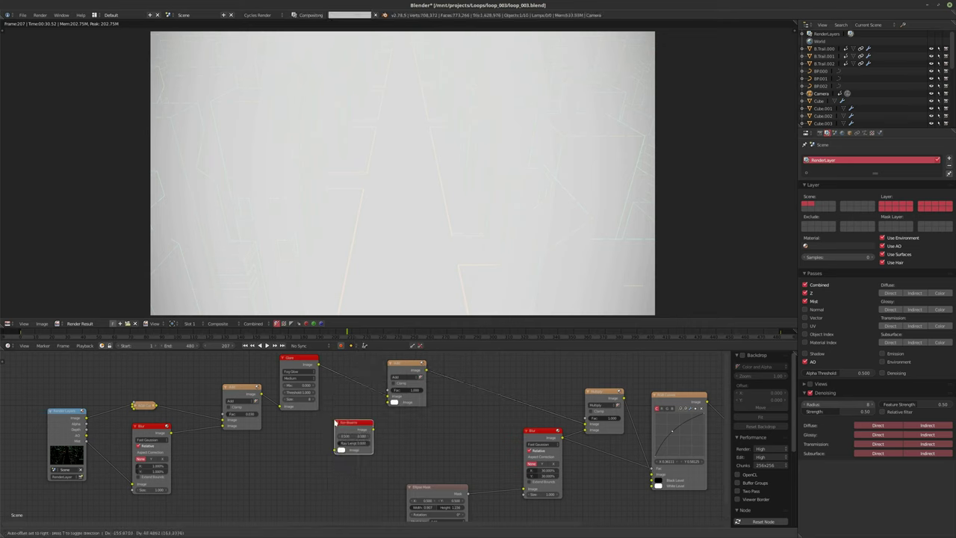
left_click(335, 422)
left_click_drag(406, 363, 442, 361)
mouse_move(352, 428)
left_mouse_down()
mouse_move(374, 420)
mouse_move(387, 437)
mouse_move(363, 417)
left_mouse_up()
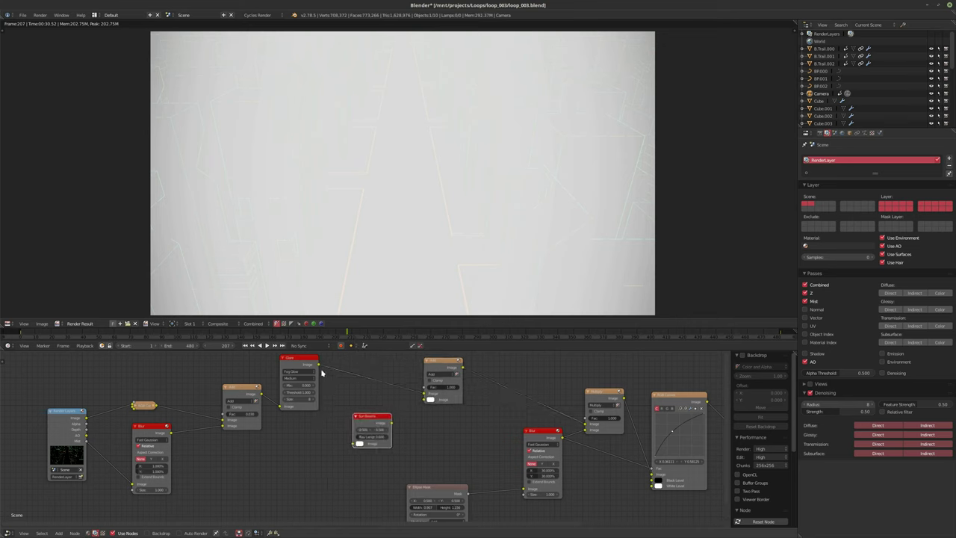
left_click_drag(319, 365, 423, 396)
scroll(416, 422, "up", 2)
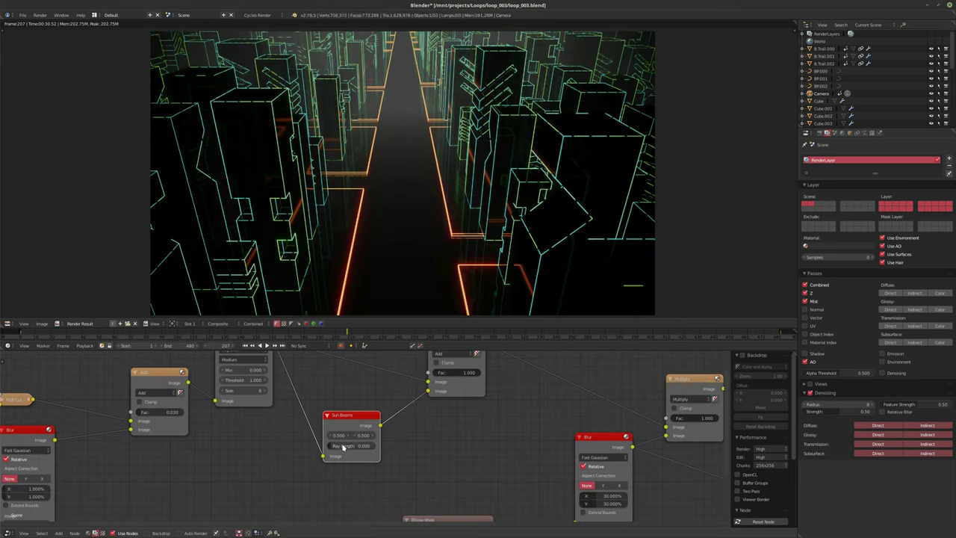
Step: Set the Sun Beams ray length to about 0.048 and its source Y position to 1
left_click_drag(344, 445, 332, 446)
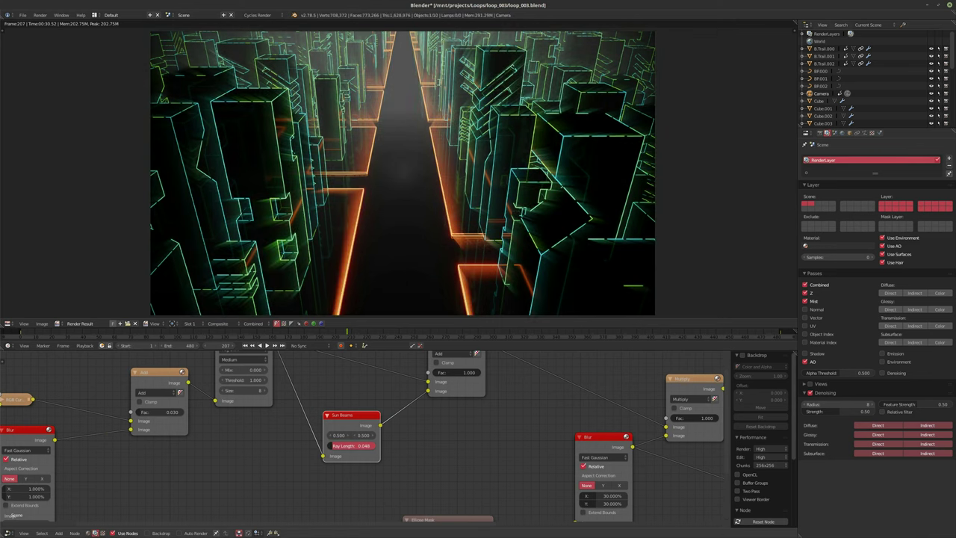
left_click(362, 435)
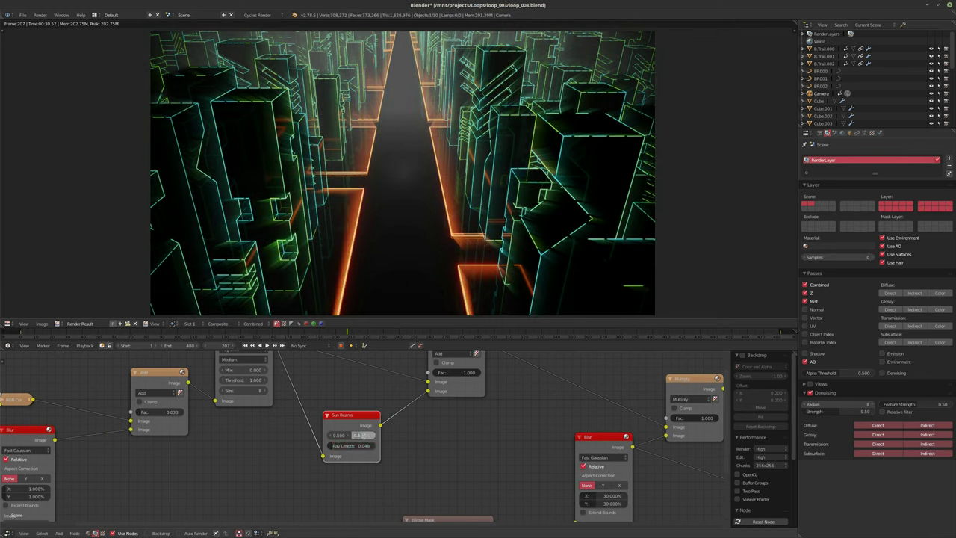
type("1")
key("Return")
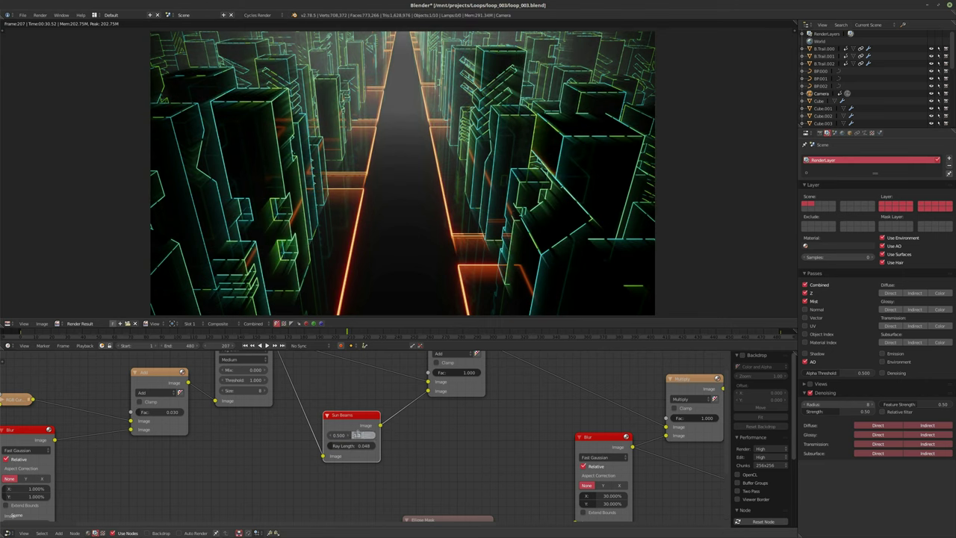
key("ctrl+z")
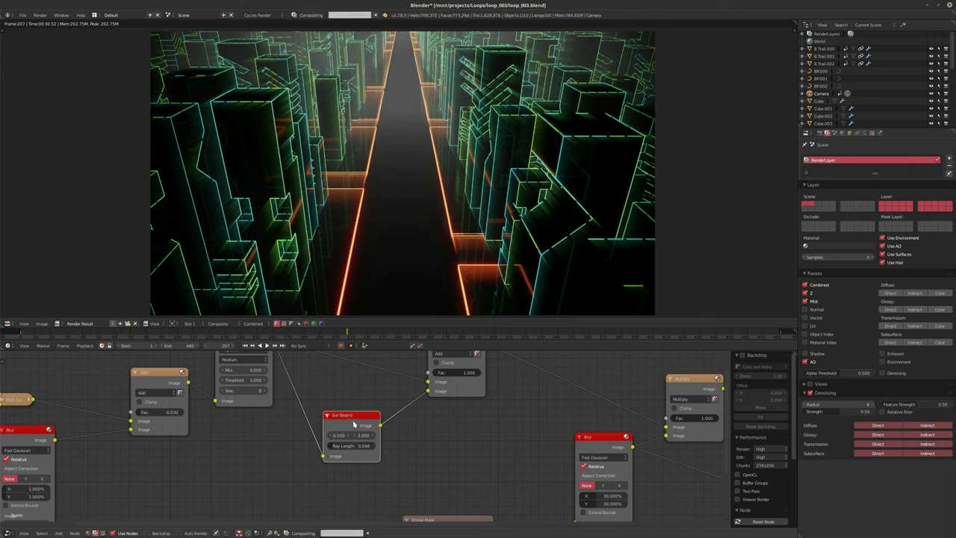
Step: Set the Sun Beams source Y position to 1.25 and the ray length to about 0.065
left_click(362, 434)
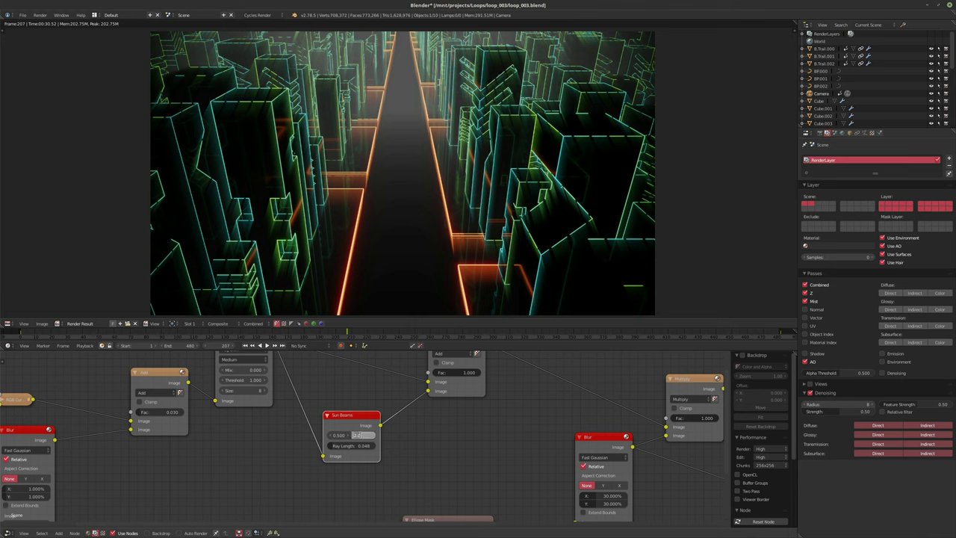
type("2.25")
key("Return")
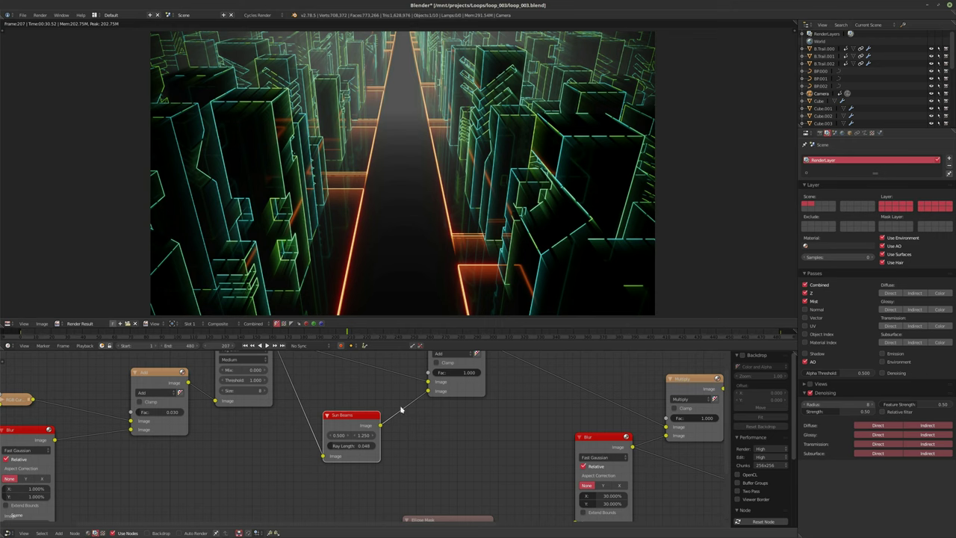
left_click_drag(344, 446, 351, 446)
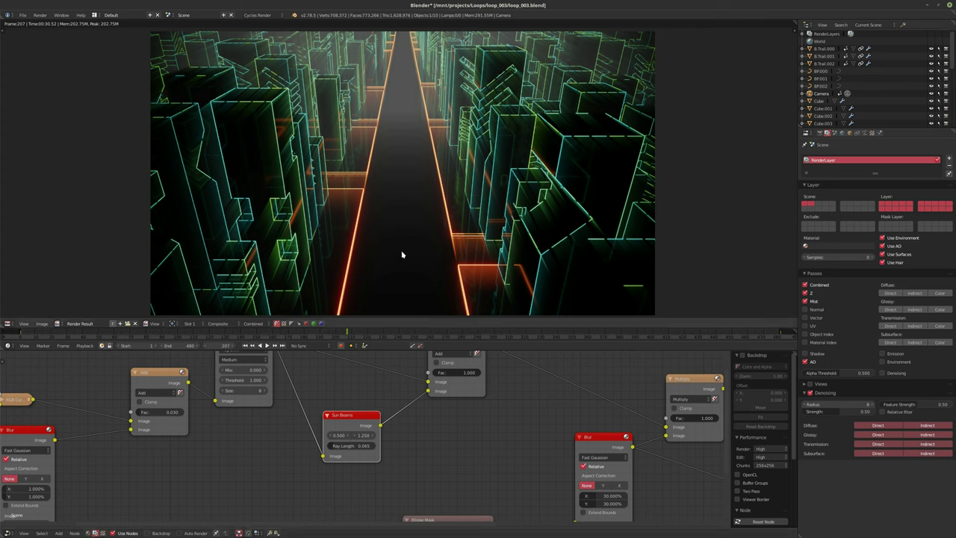
Step: Inspect the composited streaks up close and set the Sun Beams ray length to 0.1
scroll(402, 254, "down", 1)
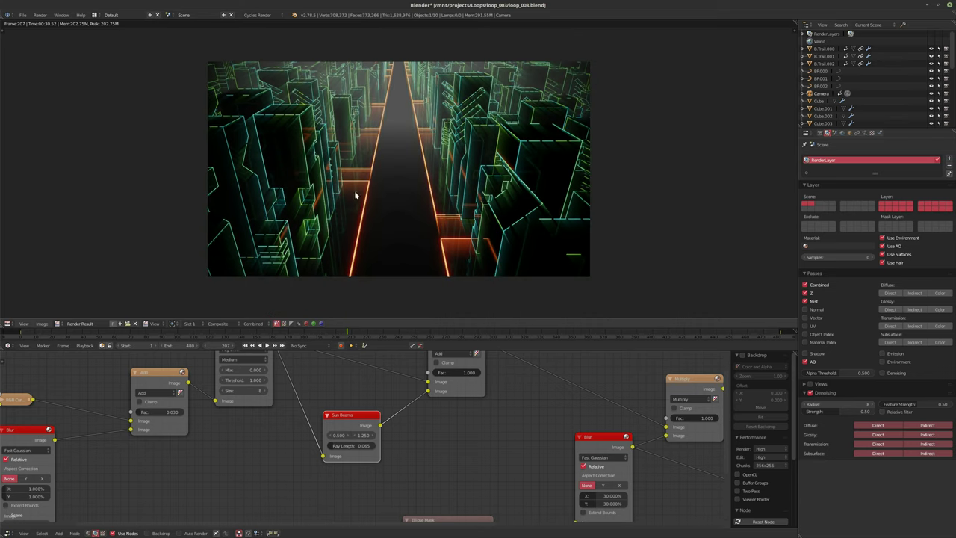
scroll(332, 173, "up", 3)
scroll(523, 116, "down", 2)
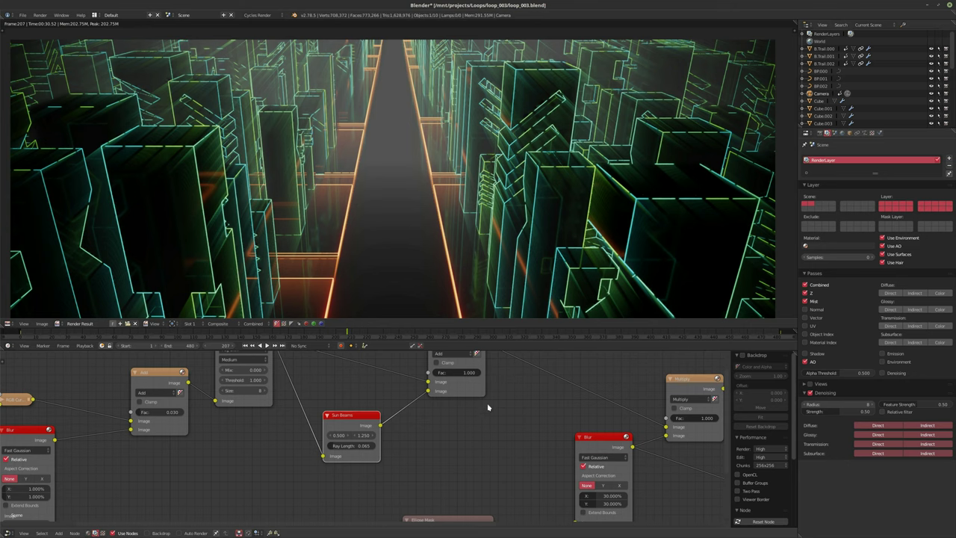
scroll(380, 187, "down", 3)
middle_click_drag(386, 237, 382, 214)
left_click(354, 445)
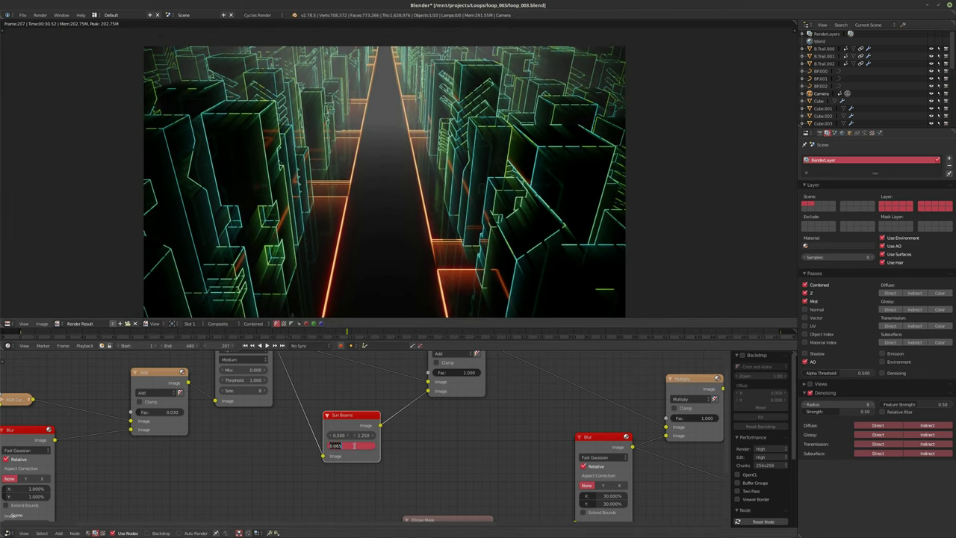
type("0.1")
key("Return")
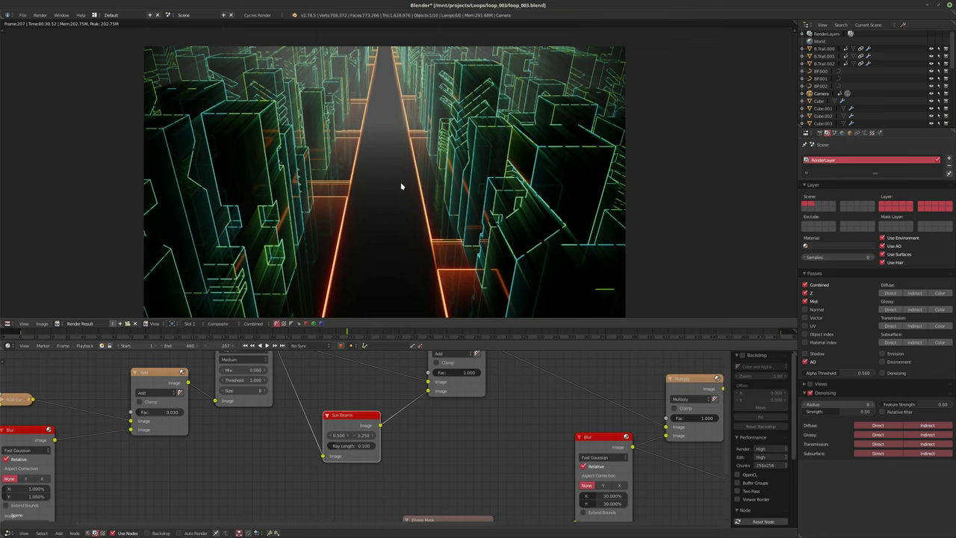
Step: Save the project, overwriting the existing loop_003.blend file
middle_click_drag(411, 235, 421, 213)
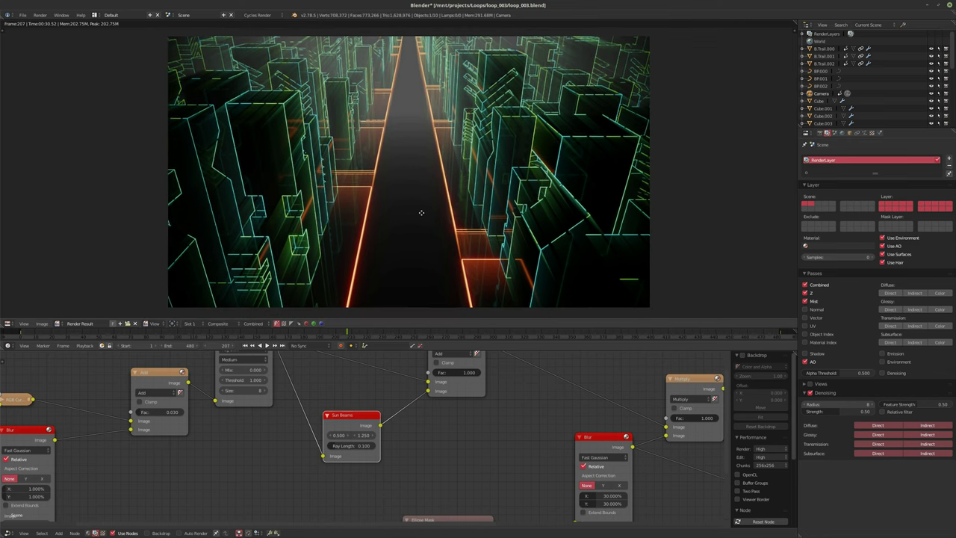
key("ctrl+s")
left_click(384, 192)
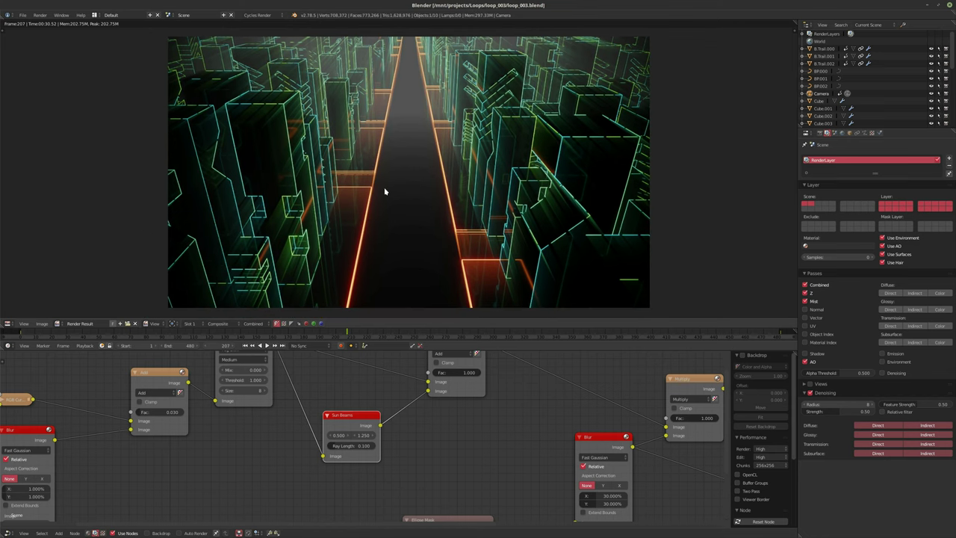
Step: Start a trial render of the animation, then stop it and return to the scene
key("ctrl+F12")
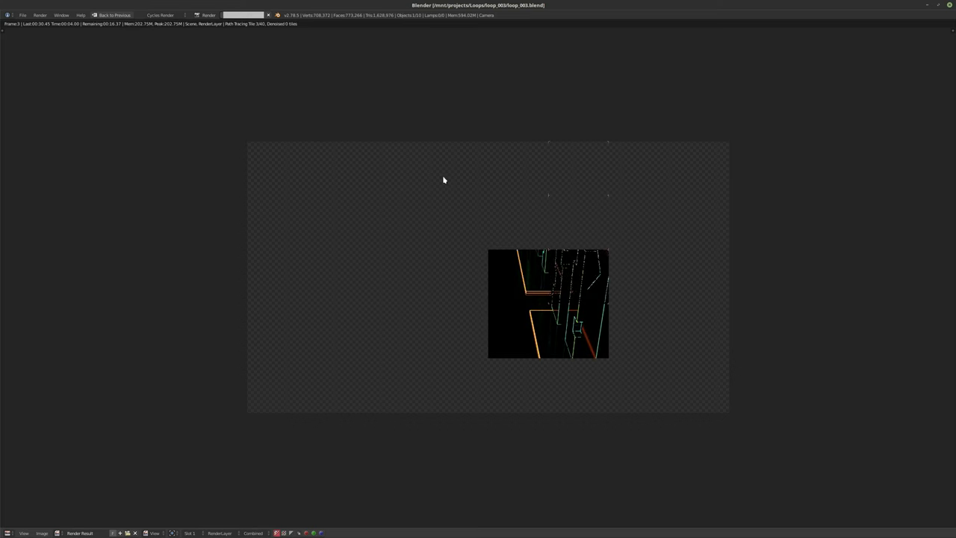
key("Escape")
key("Escape")
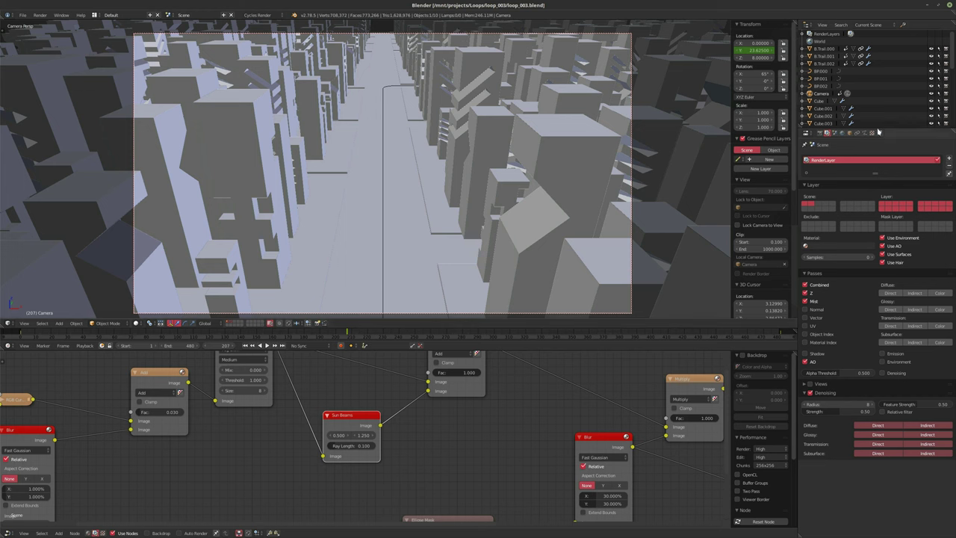
Step: Change the Cycles render sample count in the scene's sampling settings
left_click(820, 133)
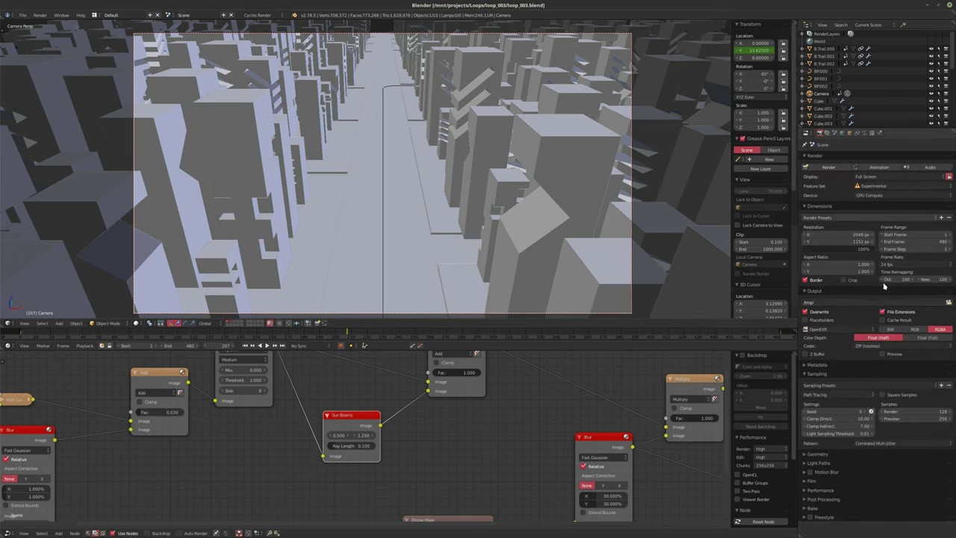
left_click(913, 417)
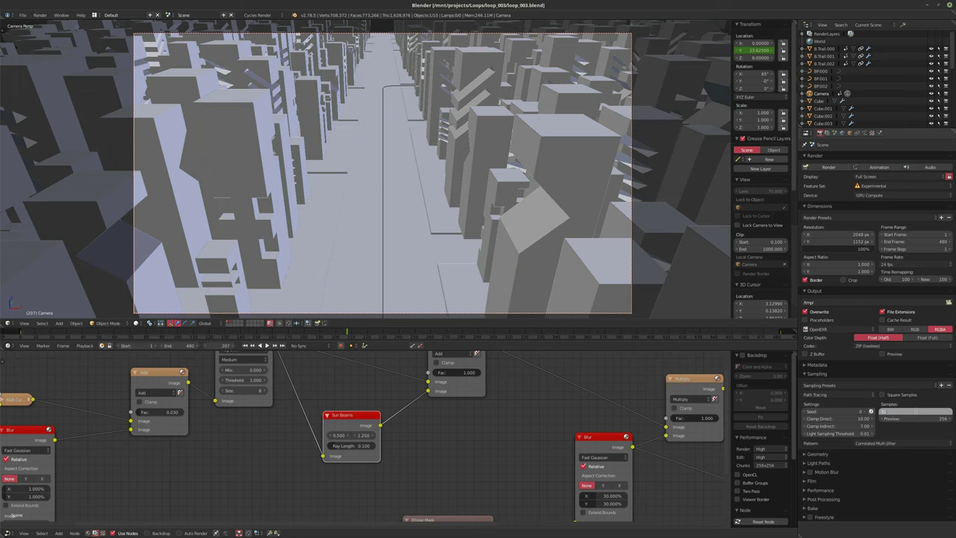
key("Return")
Step: Choose a new render output location, browsing to the Loops/loop_003 folder in the projects drive
left_click(948, 304)
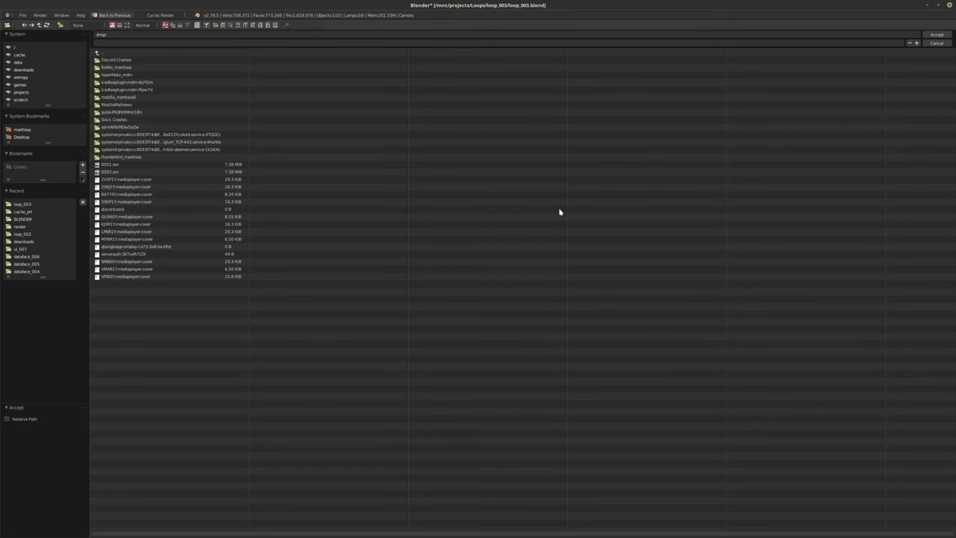
left_click(20, 92)
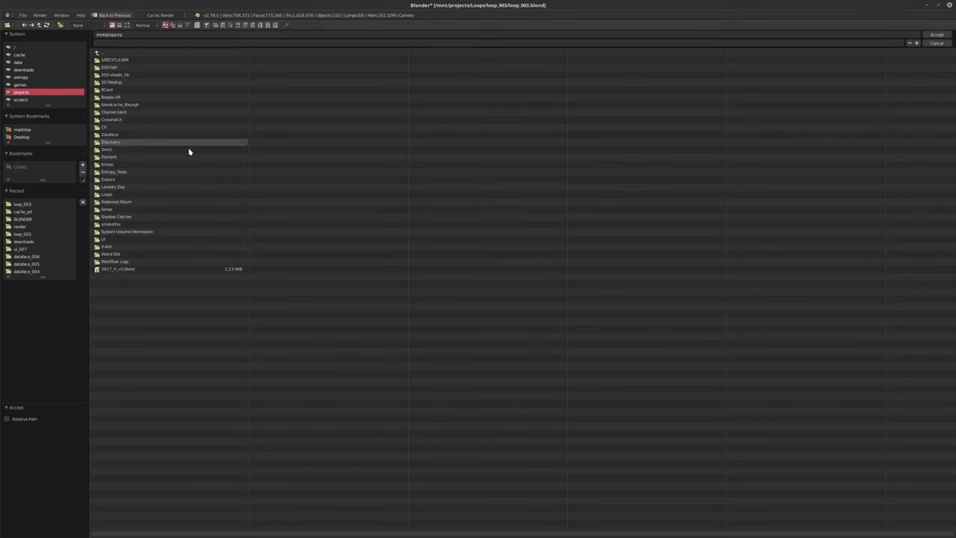
left_click(115, 200)
double_click(130, 77)
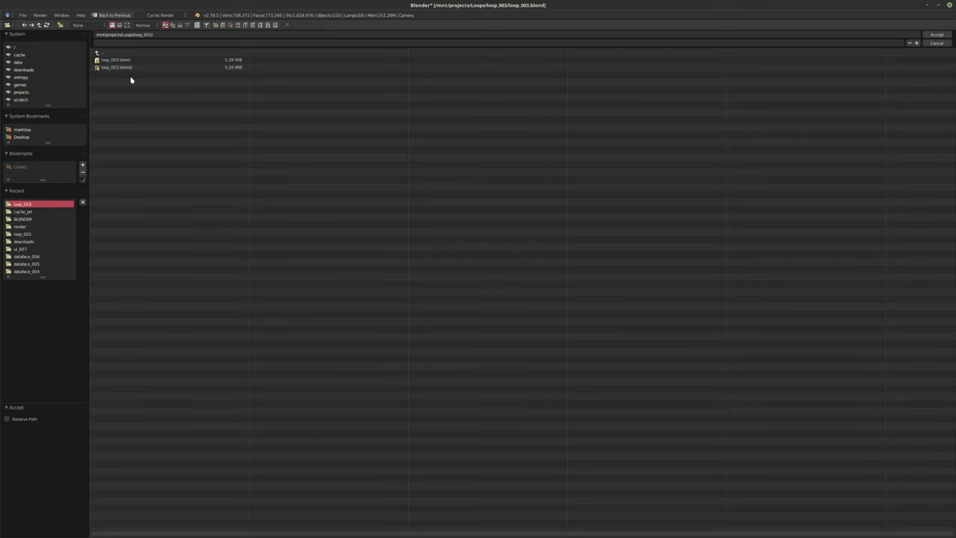
Step: Create a render folder inside loop_003 and set the output path to it with the file name loop_003_
left_click(60, 25)
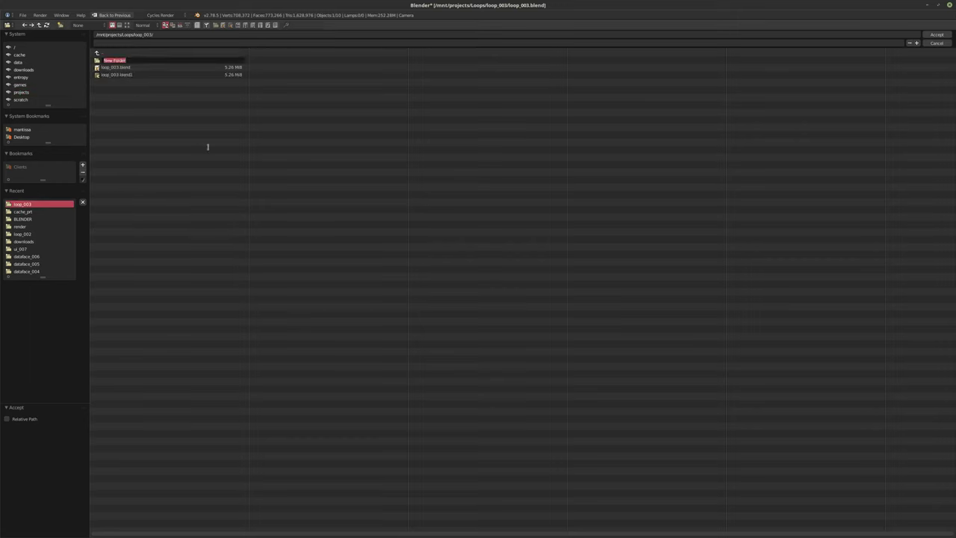
type("render")
key("Return")
double_click(130, 60)
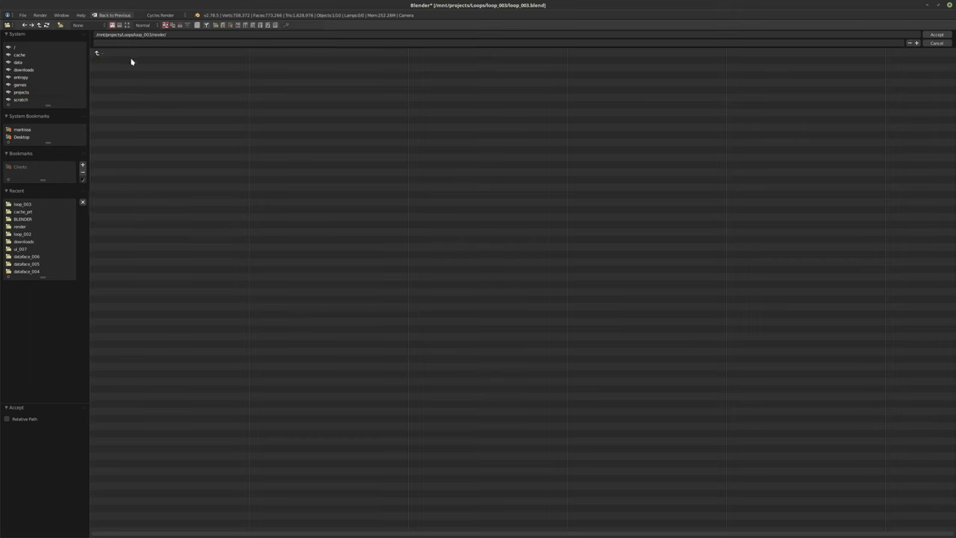
left_click(107, 43)
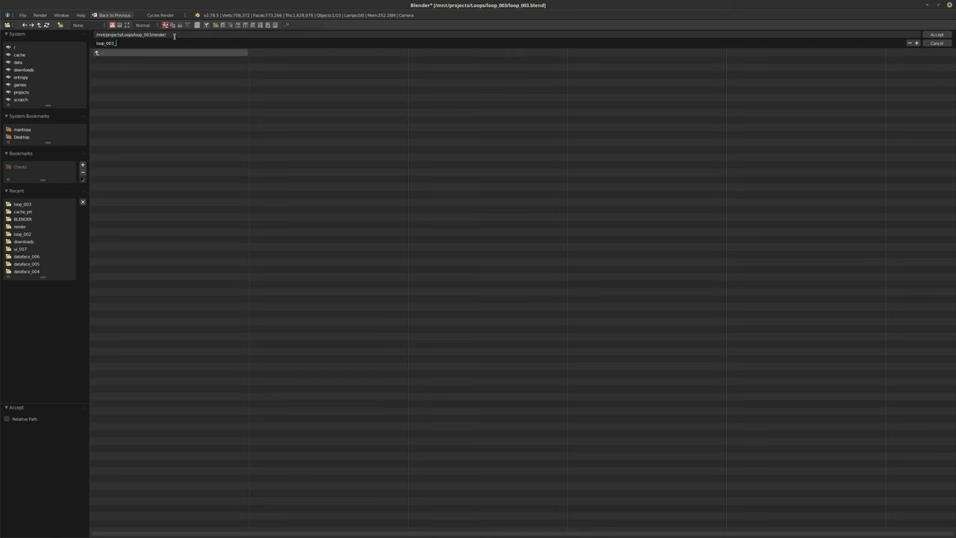
left_click(933, 34)
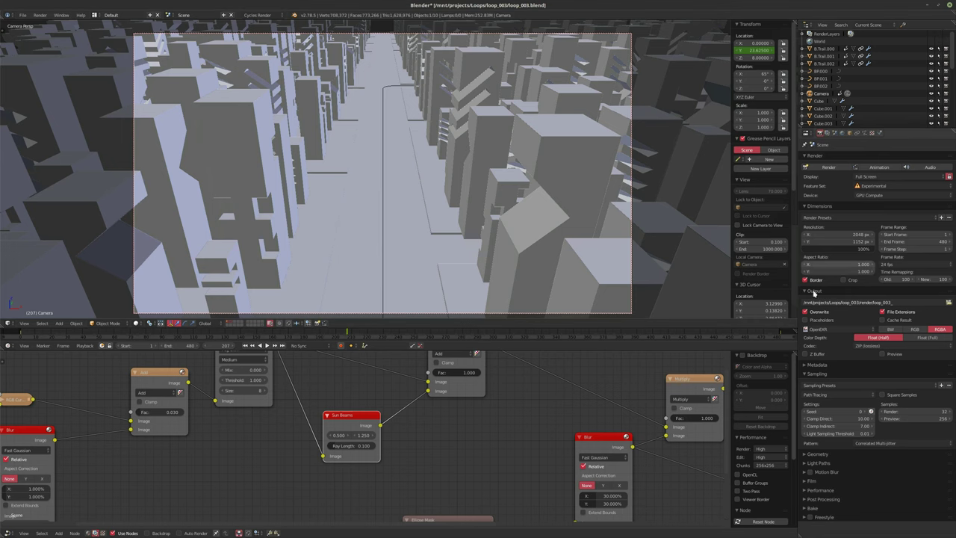
Step: Set the render output to RGB color and the PNG file format
left_click(915, 330)
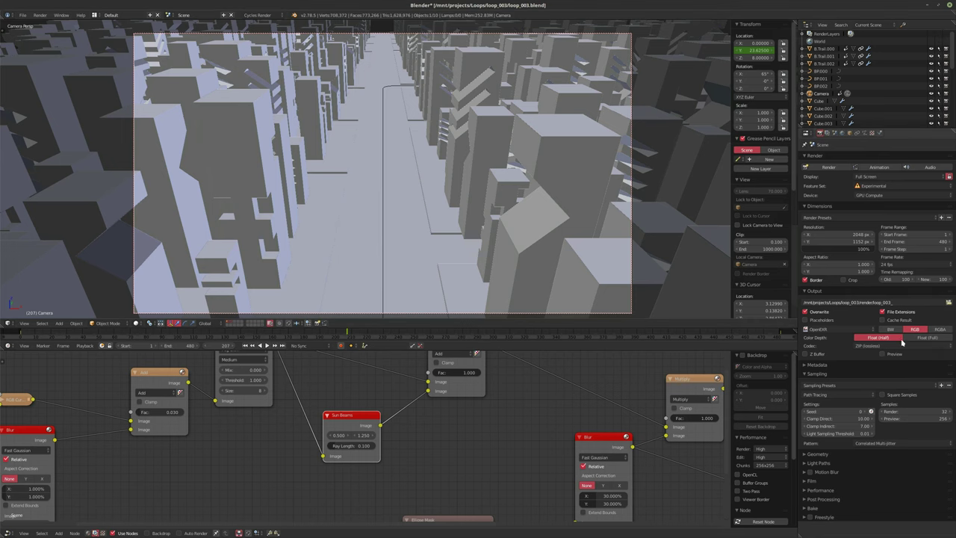
left_click(833, 329)
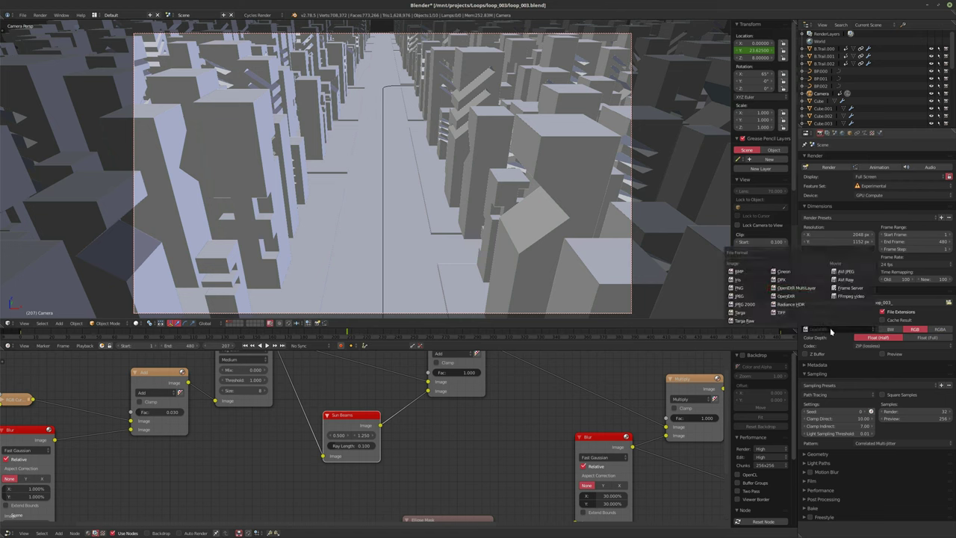
left_click(739, 287)
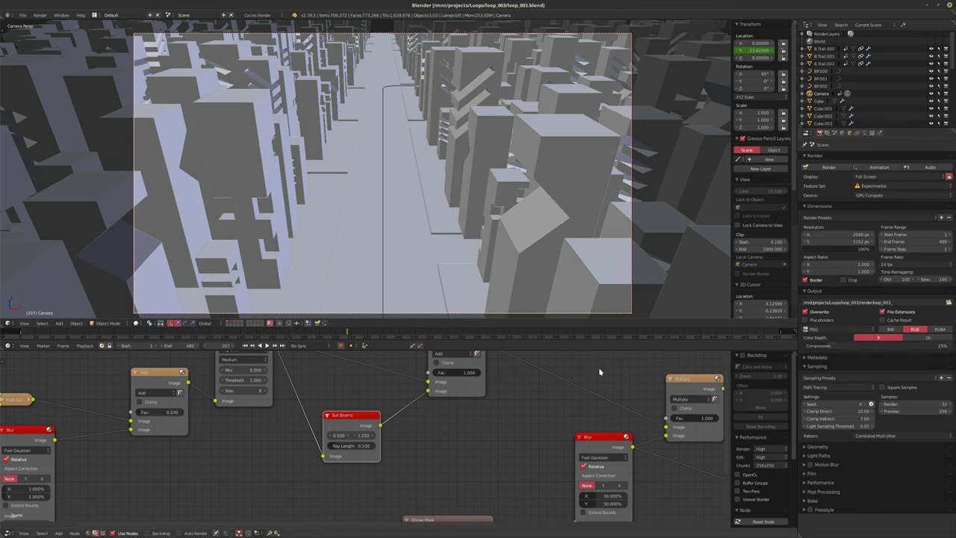
Step: Render the first few frames of the animation as a check, then cancel and return to the scene
key("F12")
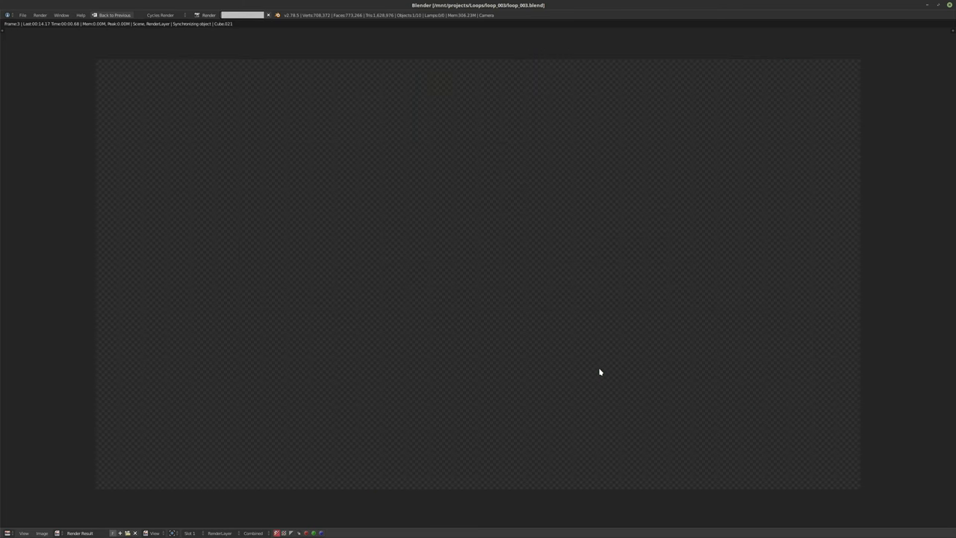
key("Escape")
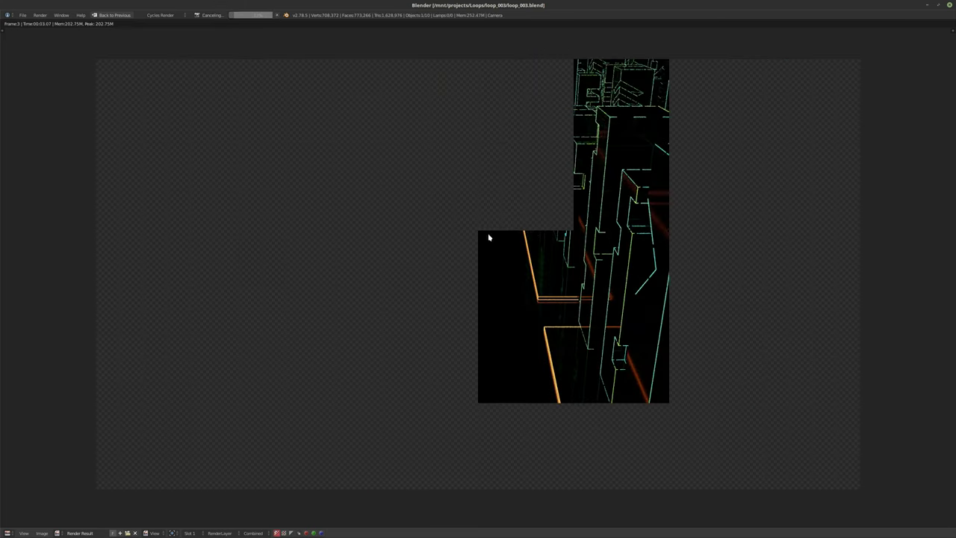
key("Escape")
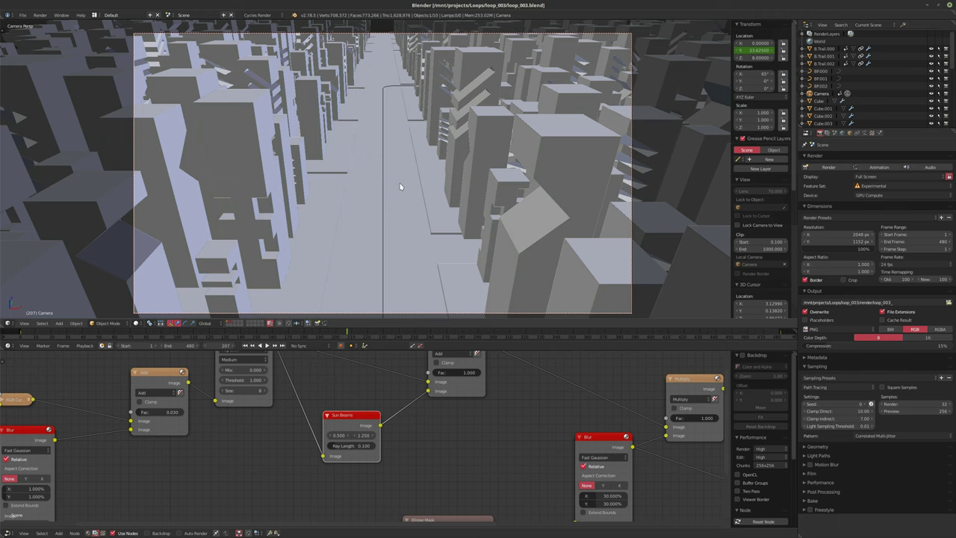
Step: Set the render samples to 128 and the sampling pattern to Sobol
left_click(909, 402)
type("1")
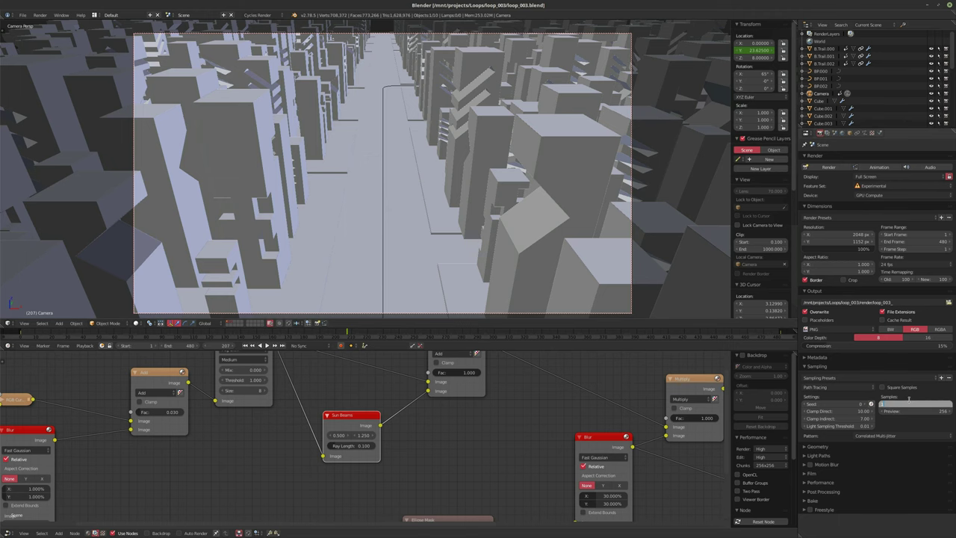
type("28")
key("Return")
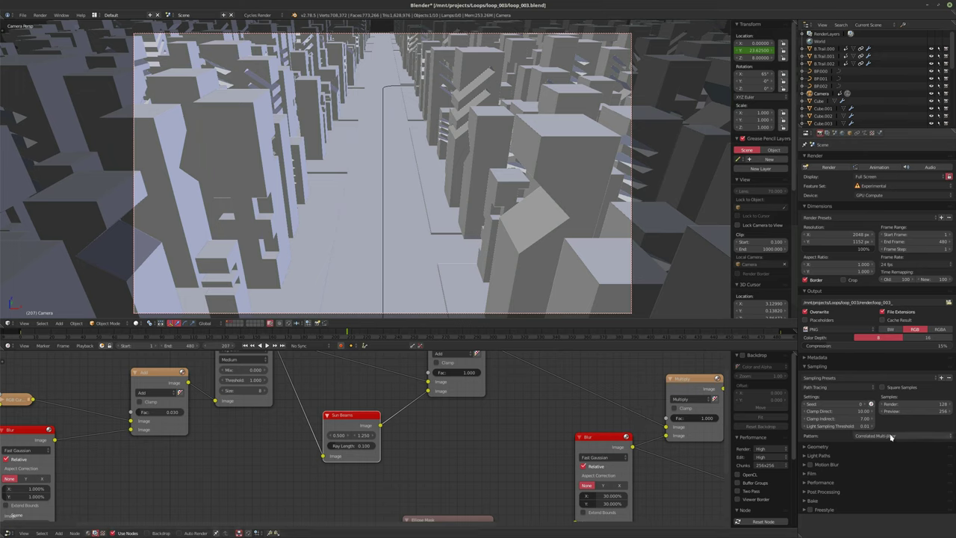
left_click(890, 437)
left_click(888, 422)
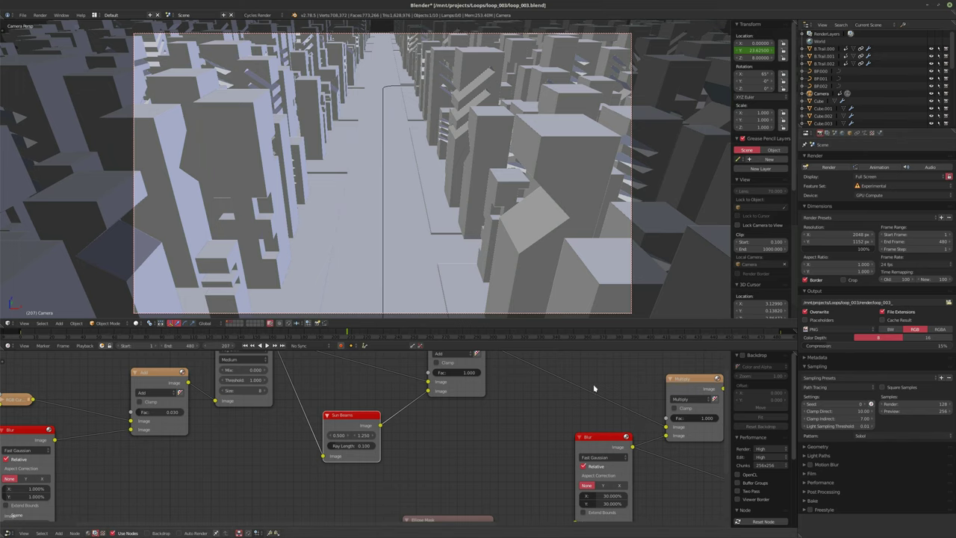
Step: Render the current frame and show the result in a UV/Image Editor in place of the 3D view
key("F12")
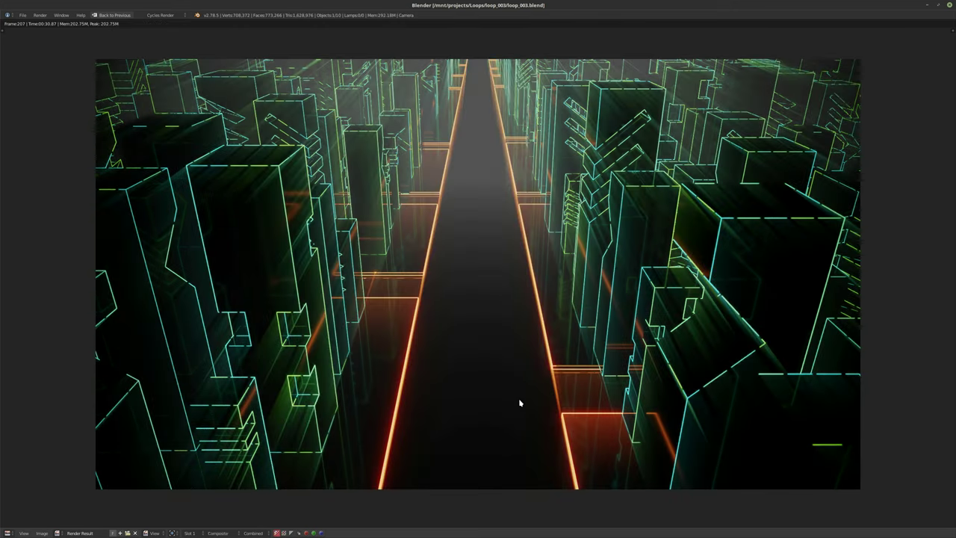
left_click(108, 16)
left_click(8, 323)
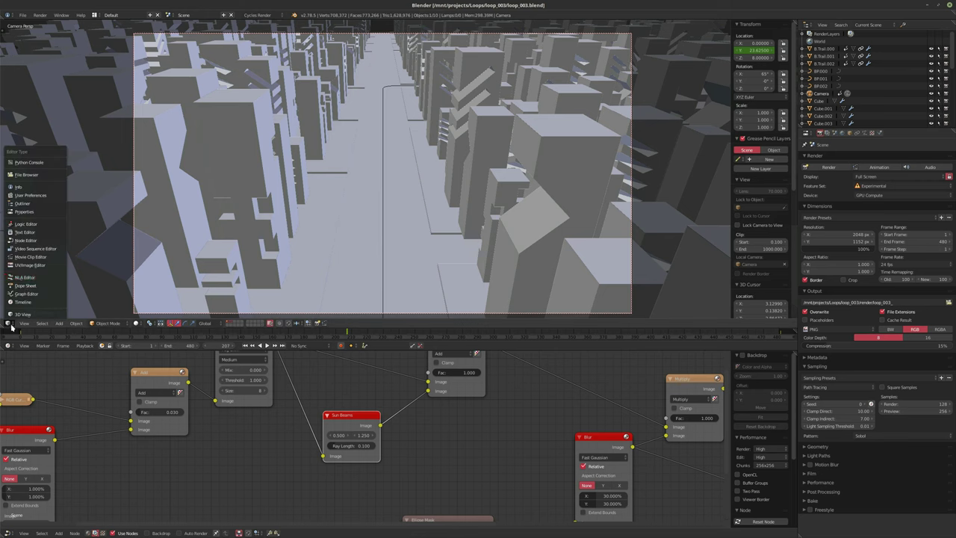
left_click(31, 265)
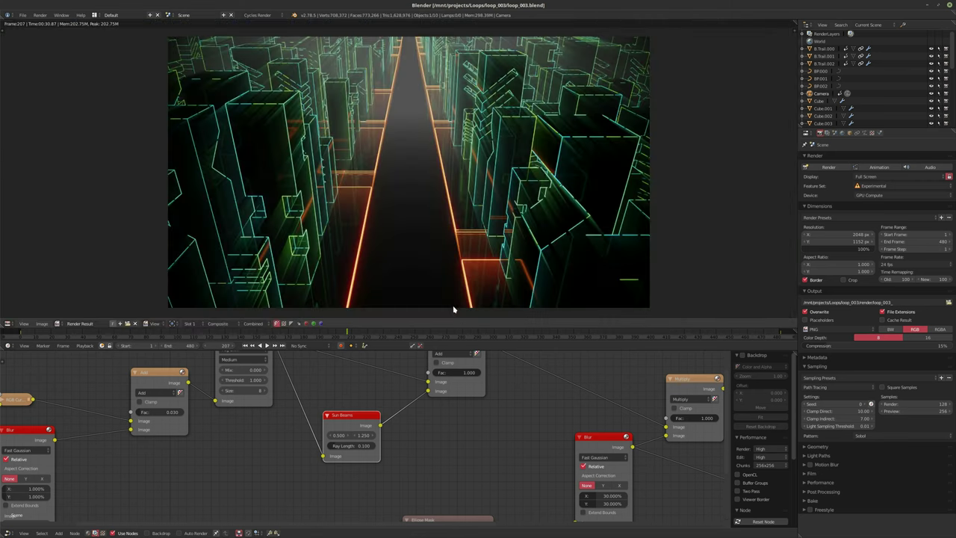
Step: Make room beside the Render Layers node and insert a ColorRamp between its Mist output and the first Blur node
scroll(484, 431, "down", 3)
middle_click_drag(544, 428, 421, 428)
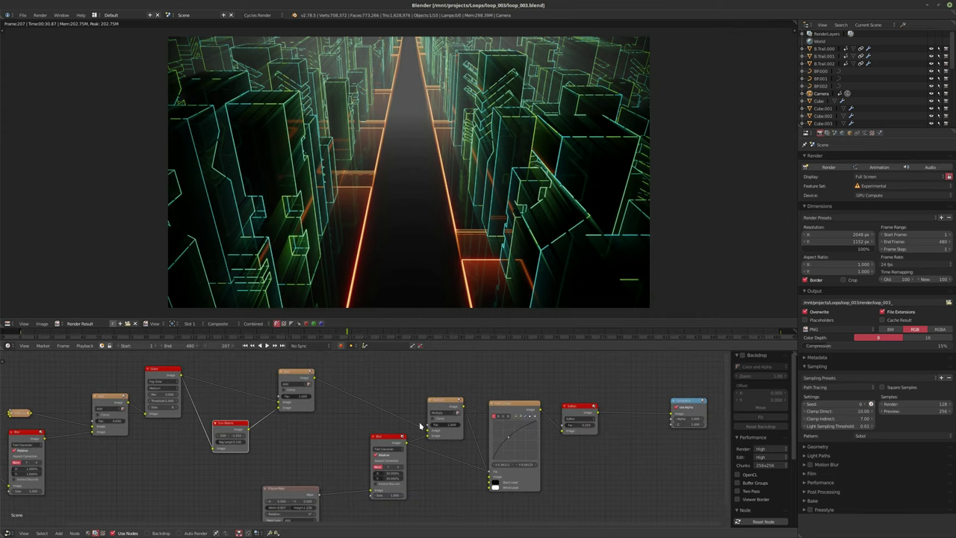
middle_click_drag(323, 427, 393, 422)
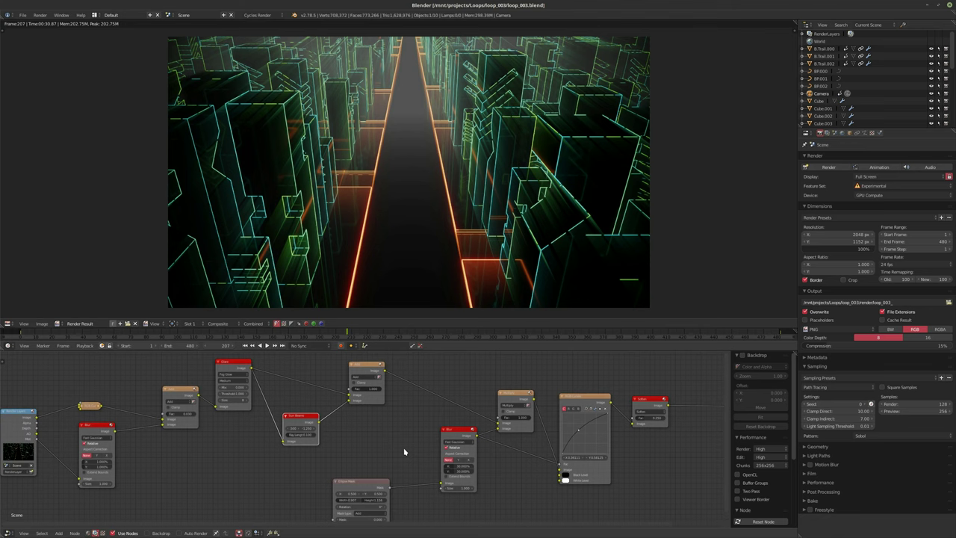
scroll(351, 444, "left", 5, "ctrl")
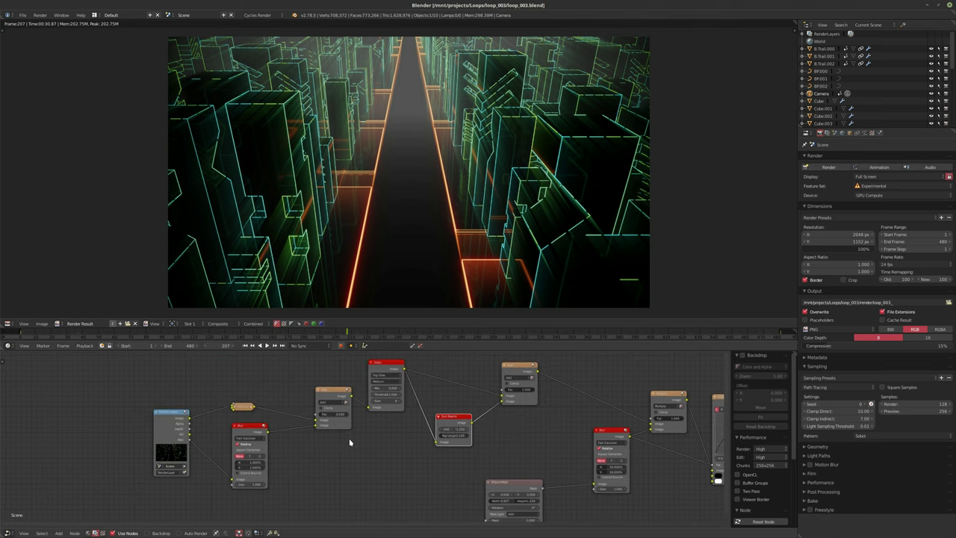
scroll(336, 444, "up", 3)
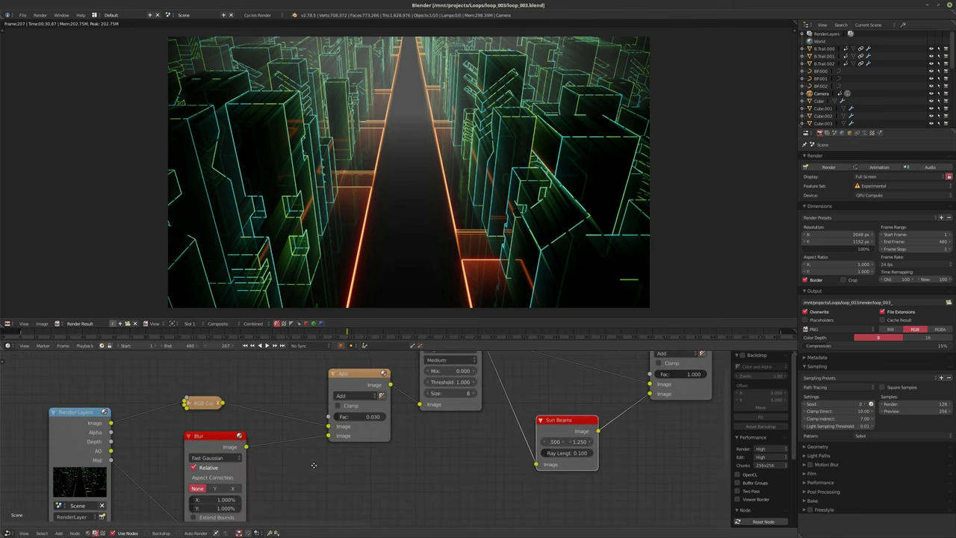
scroll(313, 465, "down", 2)
left_click_drag(186, 419, 122, 419)
left_click_drag(290, 443, 313, 444)
key("shift+a")
mouse_move(233, 454)
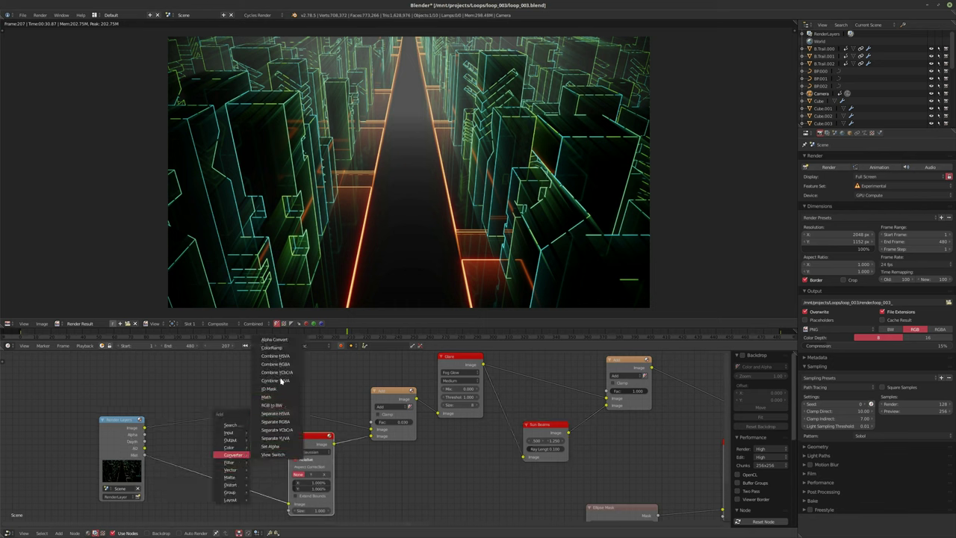
left_click(274, 348)
left_click(252, 359)
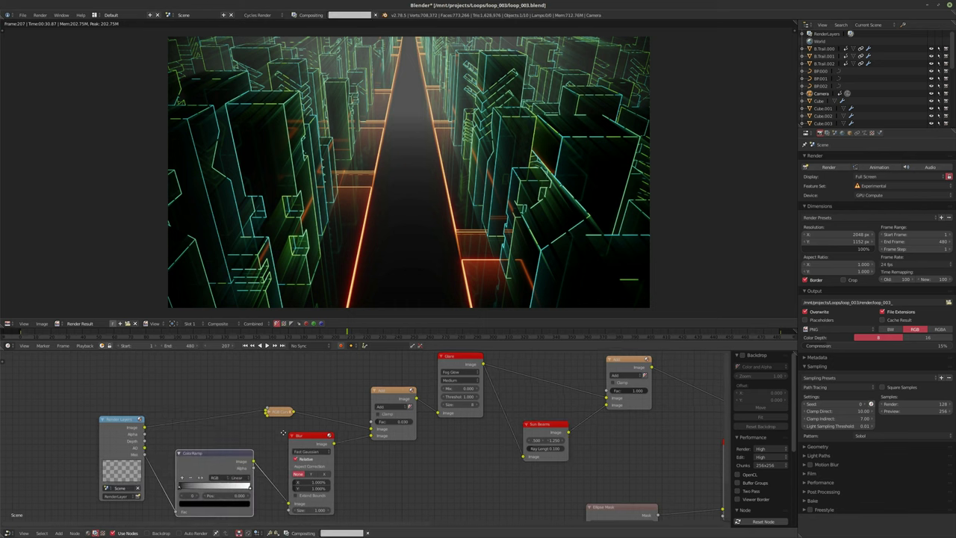
Step: Color the ColorRamp's white stop pale cyan, about R 0.456, G 1.000, B 0.889, to tint the mist
scroll(282, 433, "up", 1)
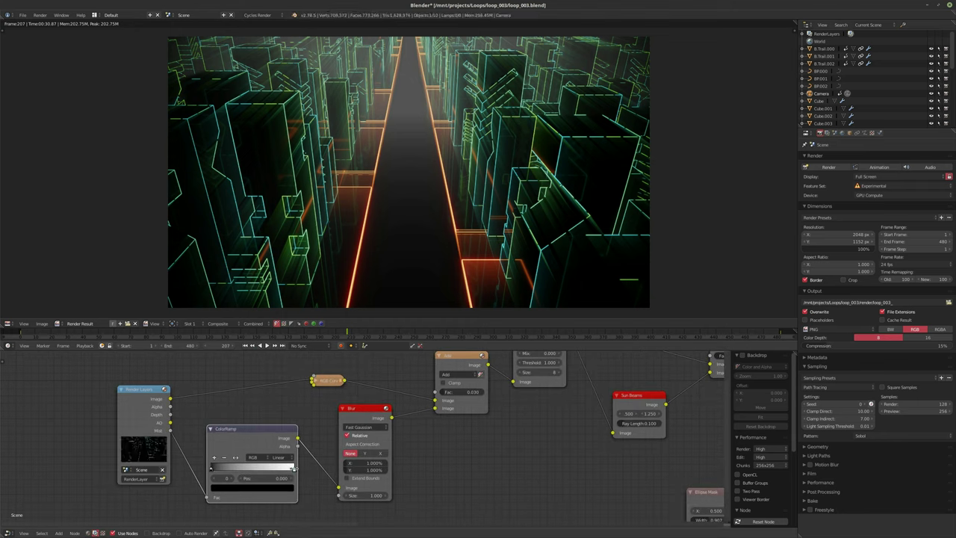
left_click(293, 468)
left_click(252, 488)
left_click(233, 407)
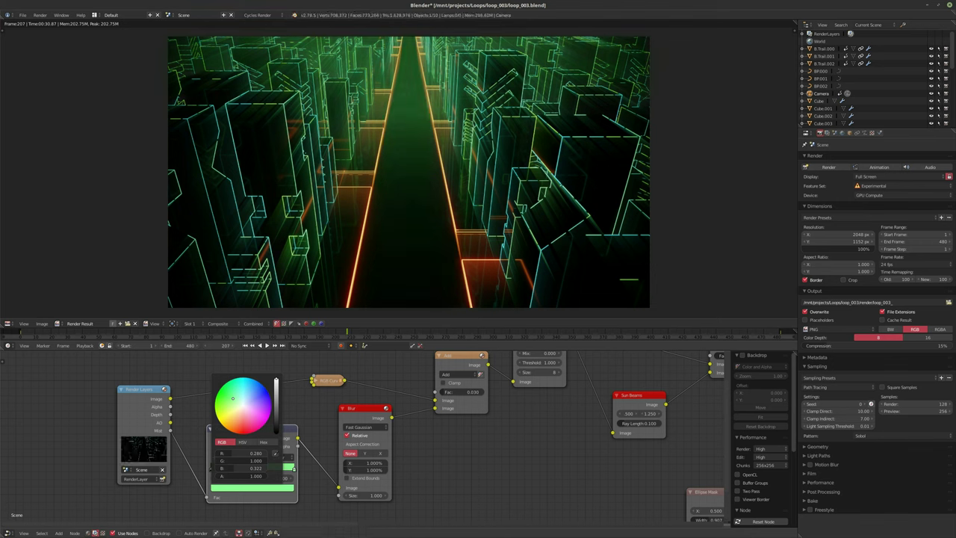
left_click(241, 397)
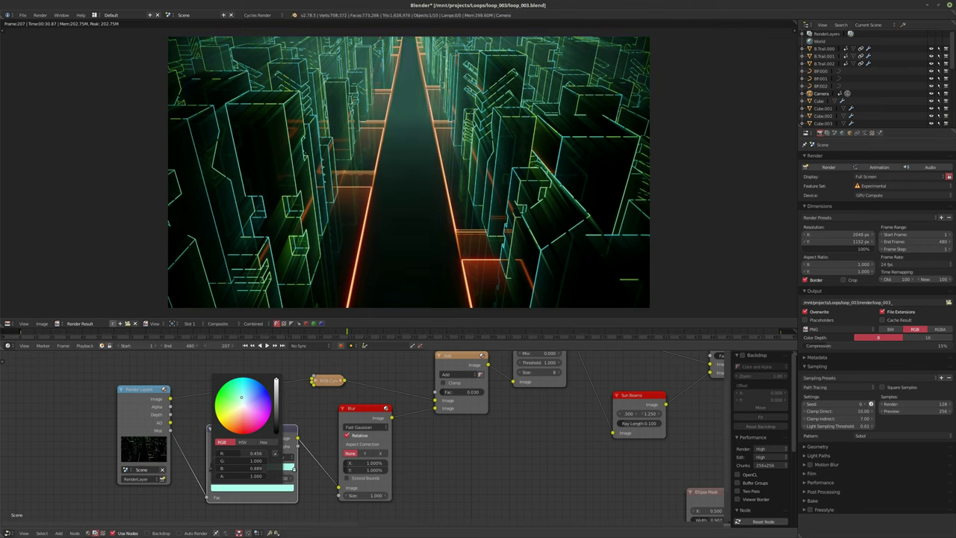
Step: Raise the scene's color management exposure to 0.158
middle_click_drag(374, 433, 265, 433)
scroll(373, 433, "down", 2)
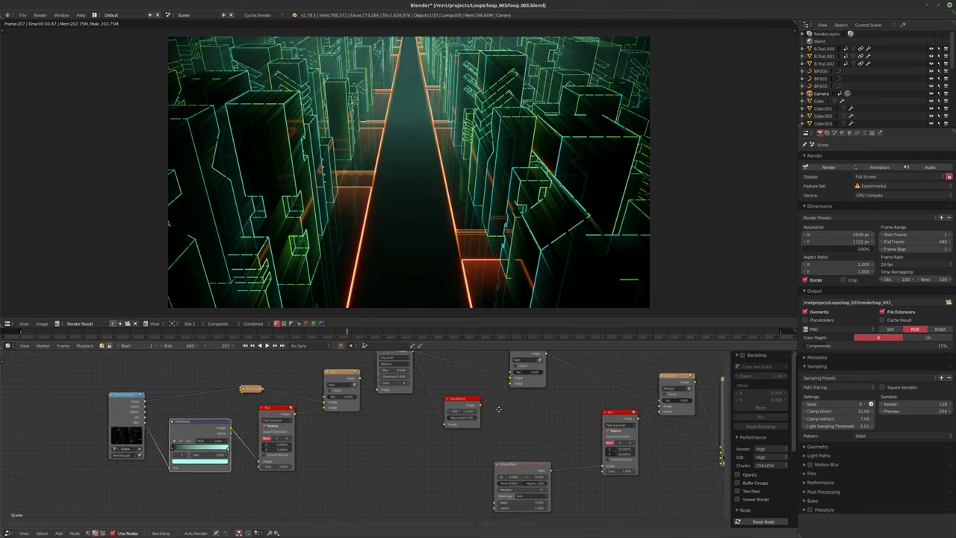
middle_click_drag(373, 433, 261, 429)
left_click(834, 133)
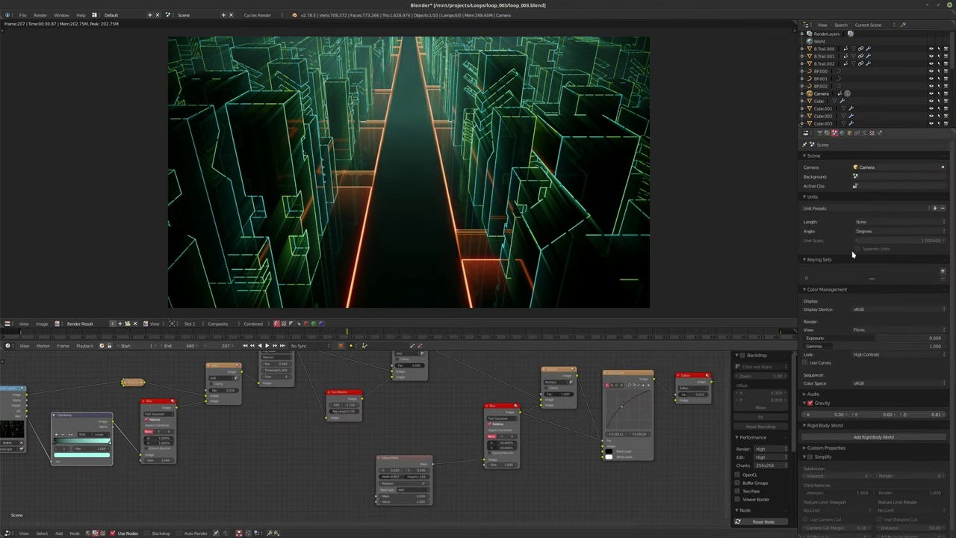
mouse_move(896, 337)
left_mouse_down()
mouse_move(944, 337)
mouse_move(896, 337)
left_mouse_up()
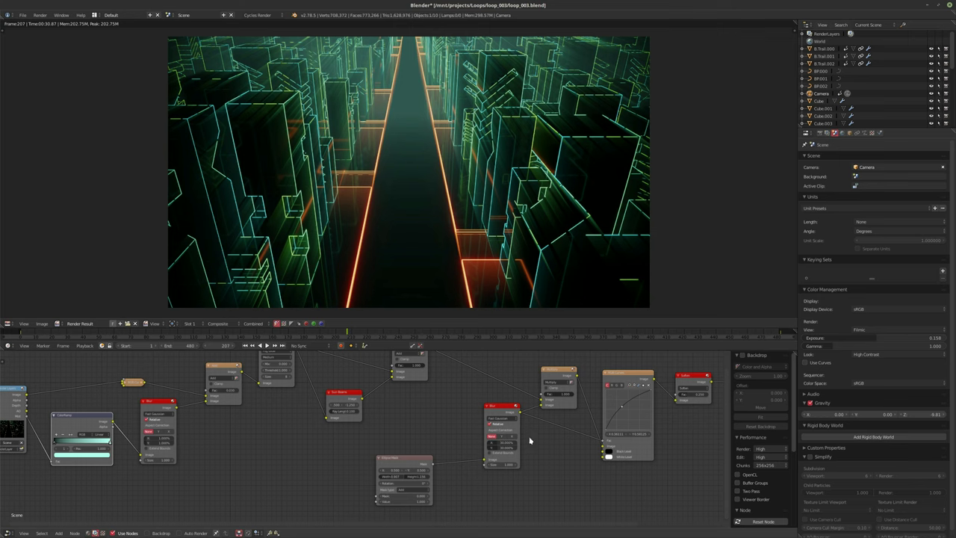
Step: Set the Sun Beams node's ray length to 0.05
scroll(366, 426, "up", 4)
left_click(322, 407)
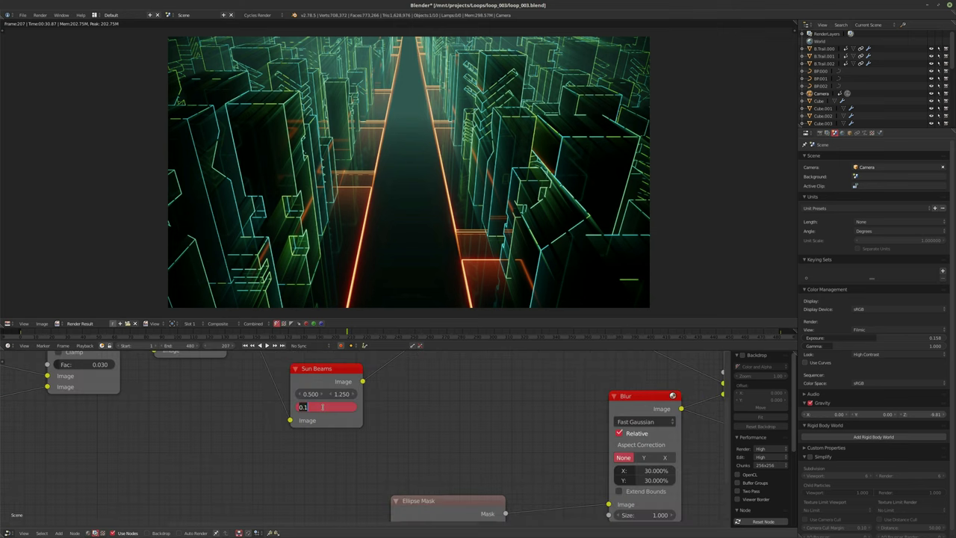
type("0.05")
key("Return")
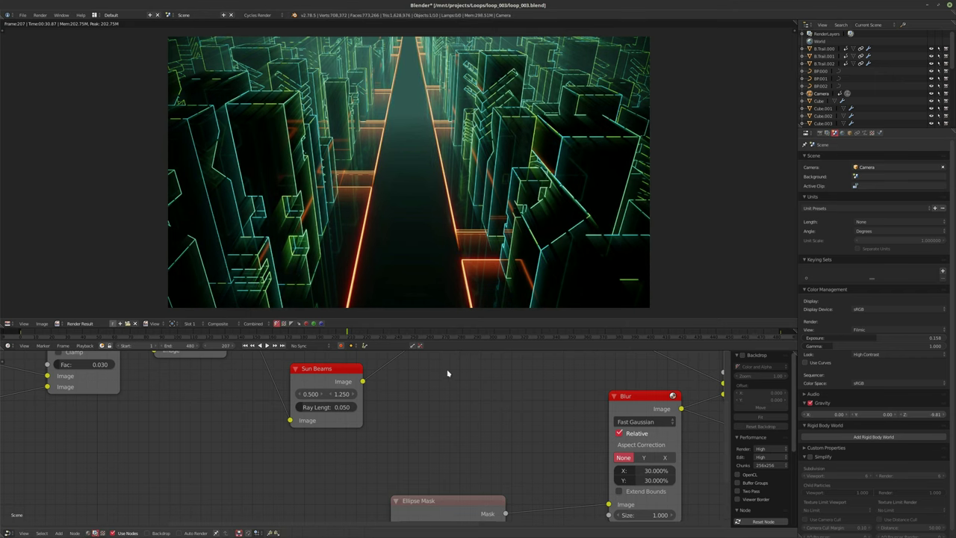
Step: Insert a Lens Distortion node between the Sun Beams node and the Add mix node that follows it
scroll(398, 404, "down", 2)
left_click_drag(345, 413, 322, 423)
scroll(372, 410, "up", 1)
key("shift+a")
mouse_move(370, 412)
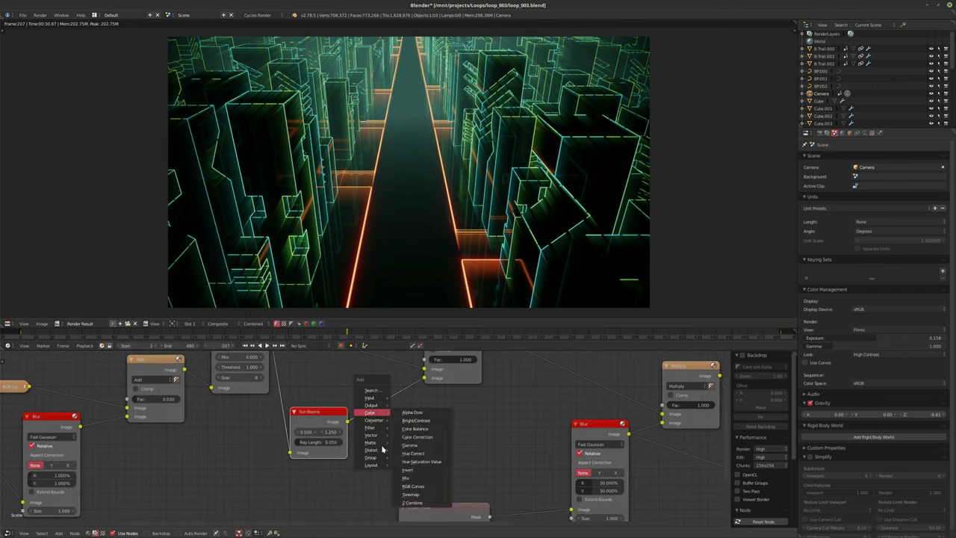
mouse_move(382, 449)
left_click(417, 383)
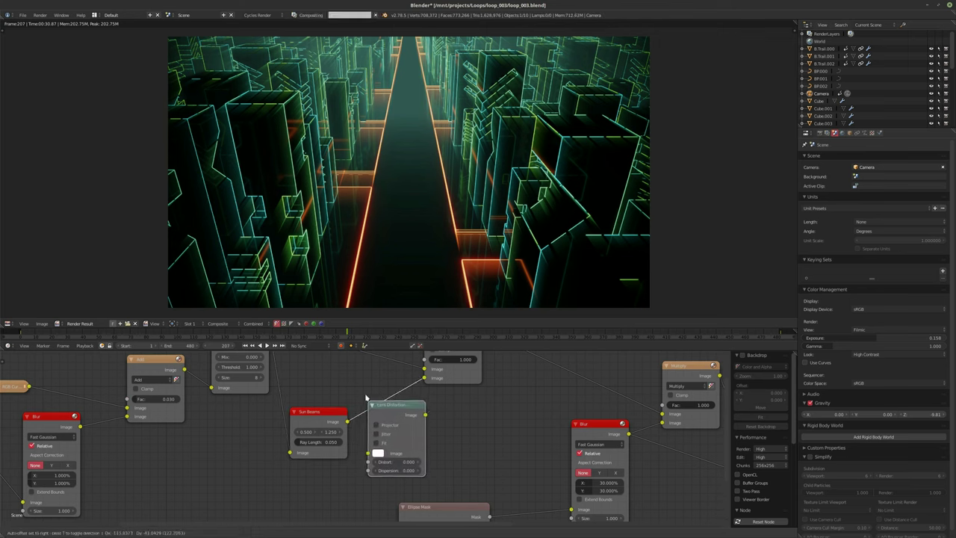
left_click(409, 427)
Step: Set the Lens Distortion node's dispersion to 0.1
left_click(401, 464)
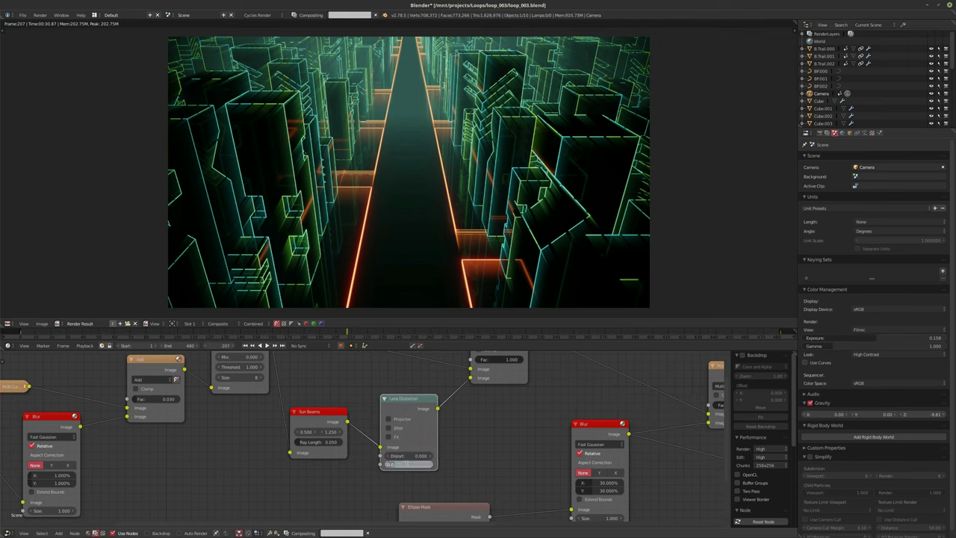
type(".1")
key("Return")
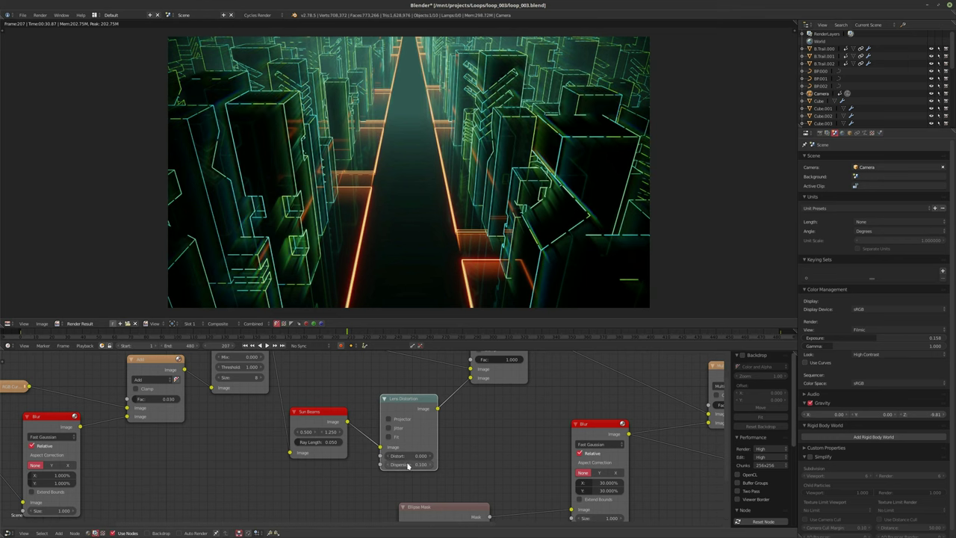
scroll(406, 464, "up", 2)
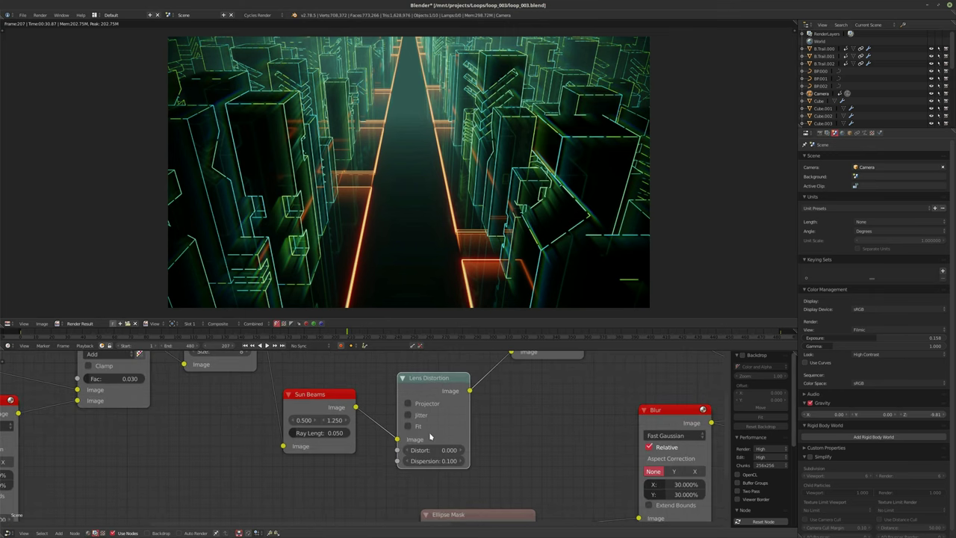
Step: Try out Jitter on the Lens Distortion node and set its Distort value to -0.05
left_click(408, 415)
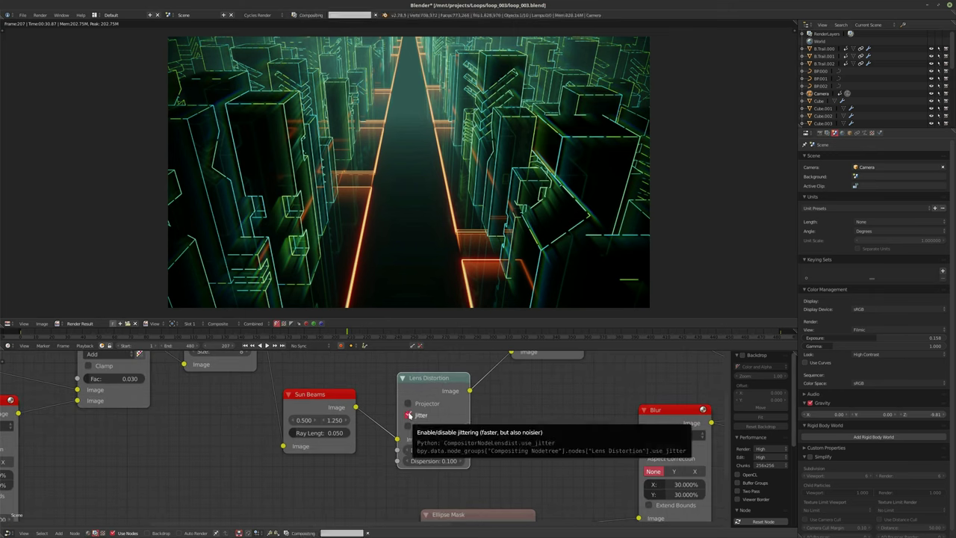
left_click(408, 415)
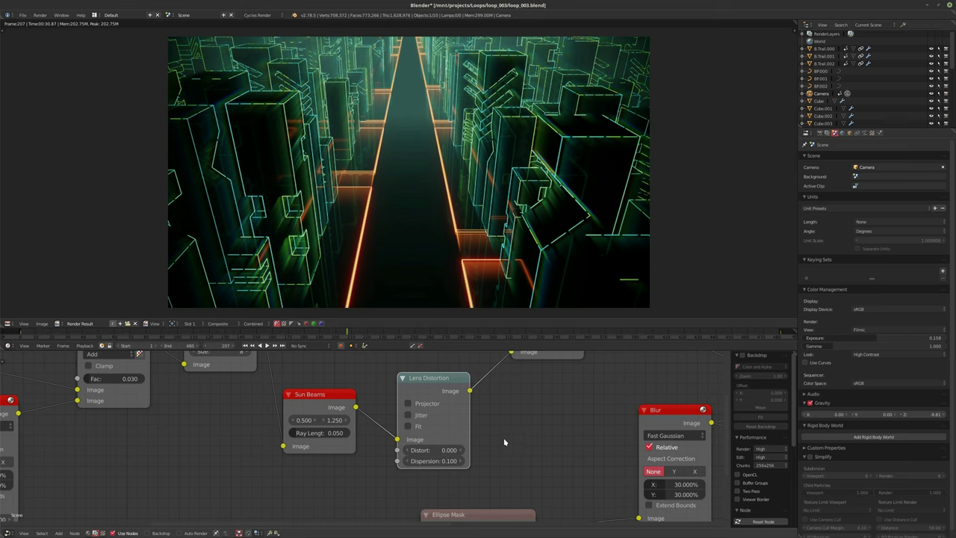
left_click(429, 452)
key("BackSpace")
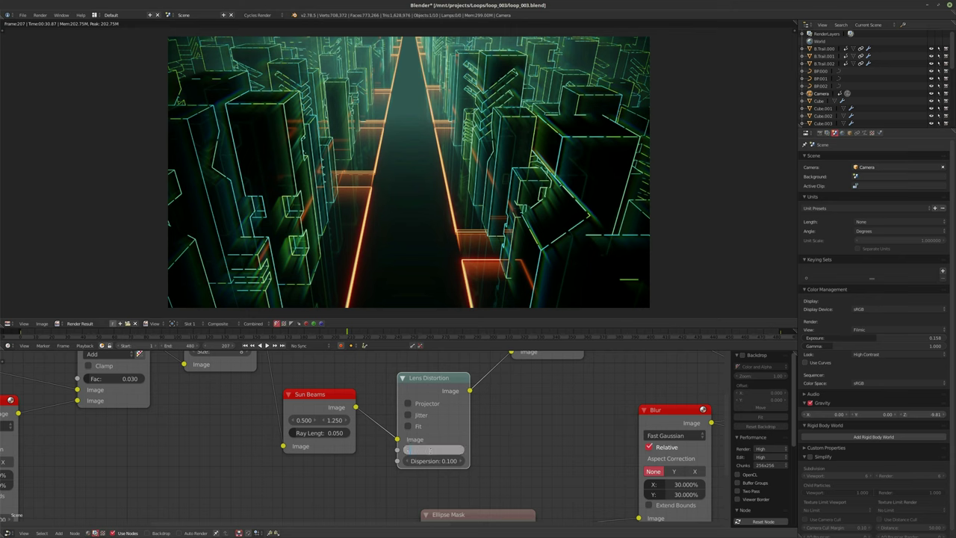
type("-.05")
key("Return")
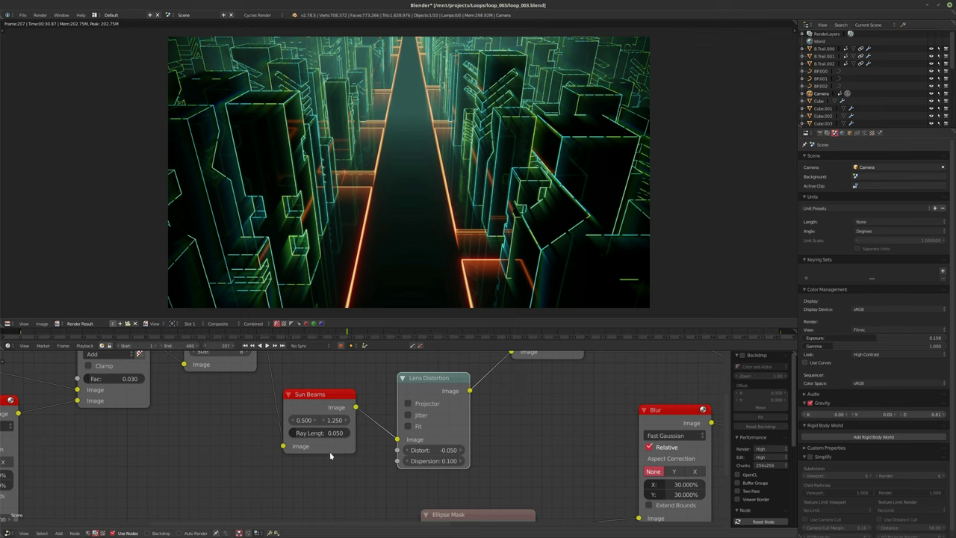
Step: Insert a Hue Saturation Value node between Sun Beams and Lens Distortion, with hue 0.782 and saturation 1.25
scroll(330, 455, "down", 2)
left_click_drag(530, 372, 612, 366)
left_click_drag(456, 433, 547, 415)
key("shift+a")
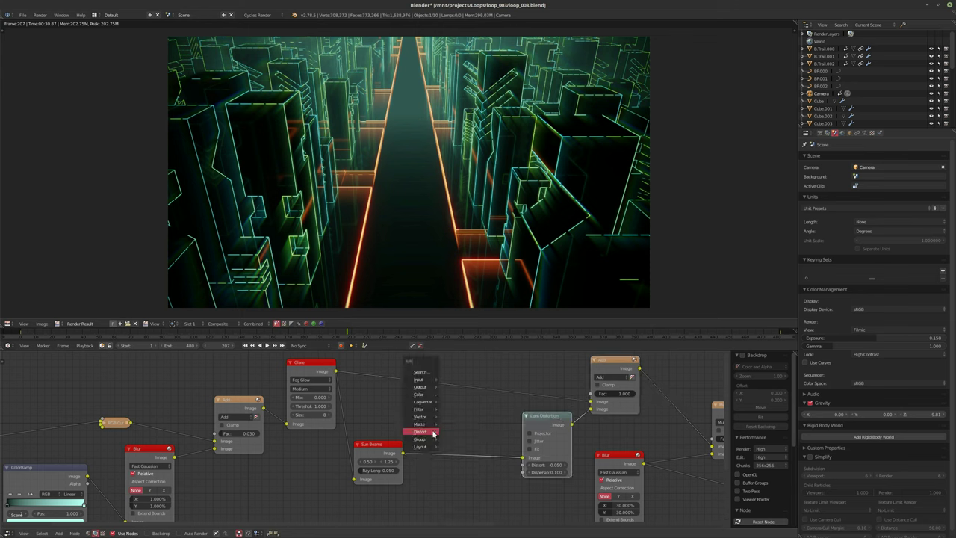
mouse_move(421, 394)
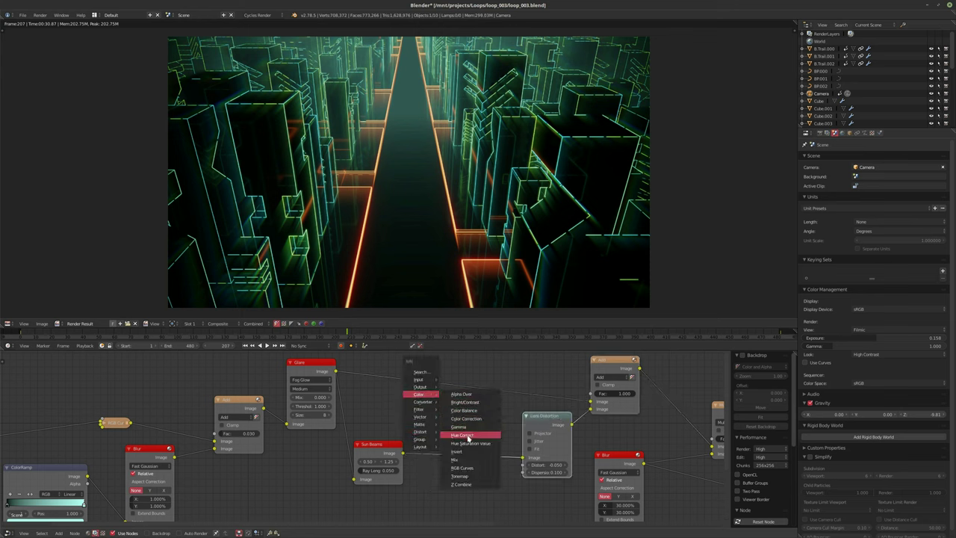
left_click(467, 443)
left_click(453, 453)
left_click_drag(453, 454, 472, 454)
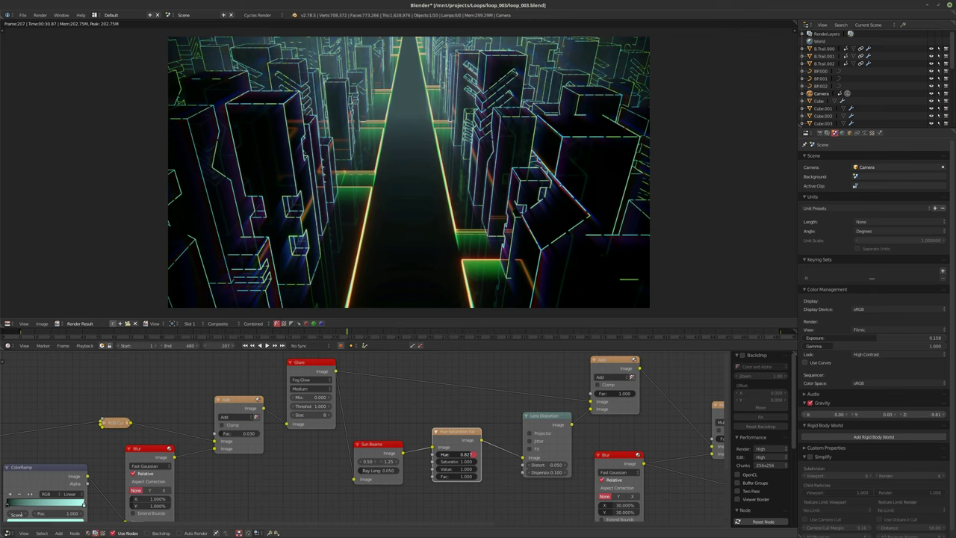
left_click_drag(471, 454, 456, 463)
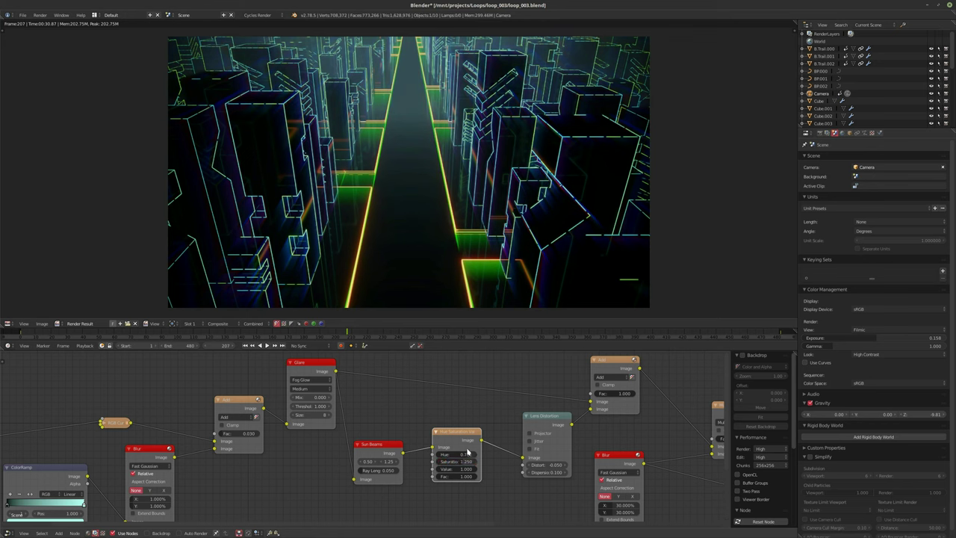
Step: Raise the Sun Beams node's ray length to 0.085 and set the Hue Saturation Value node's value to 1.25
scroll(467, 454, "up", 1)
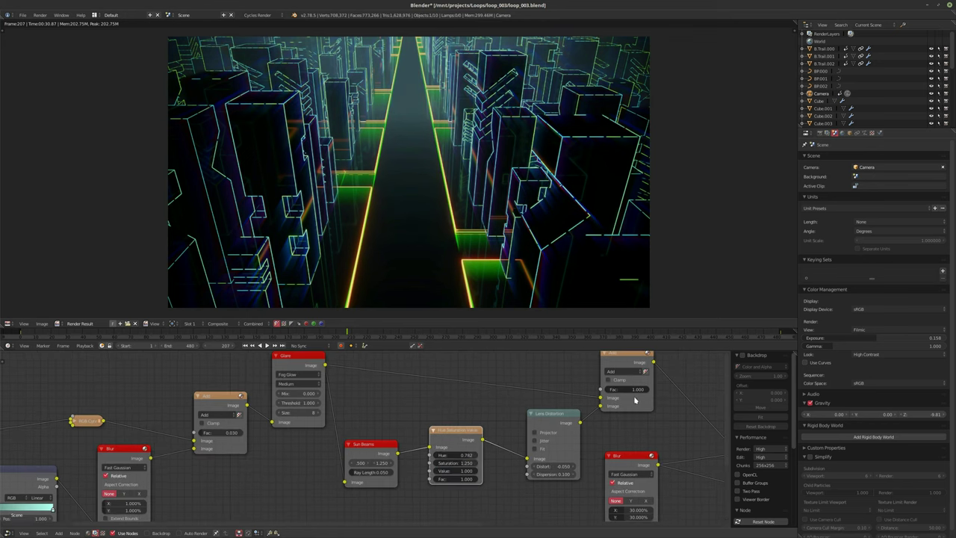
left_click_drag(371, 475, 392, 475)
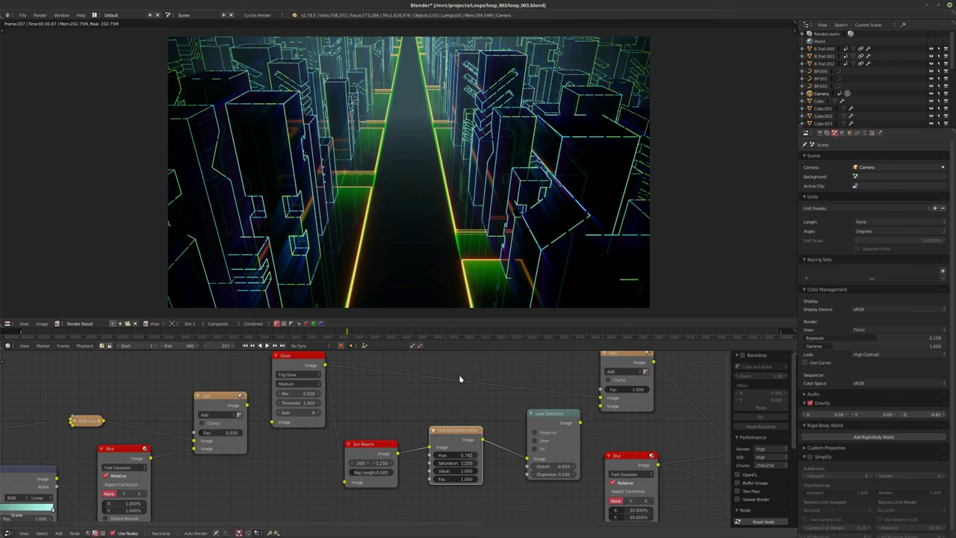
left_click(446, 470)
type("1.25")
key("Return")
Step: Set the Hue Saturation Value node's hue to 0.255 and the factor of the Add node after Lens Distortion to 0.5
left_click_drag(464, 454, 446, 455)
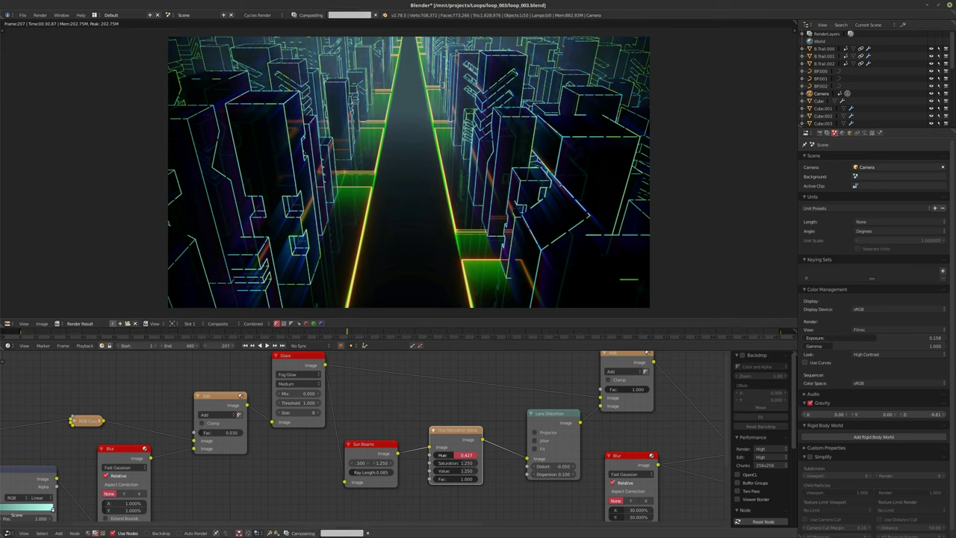
left_click_drag(465, 455, 457, 454)
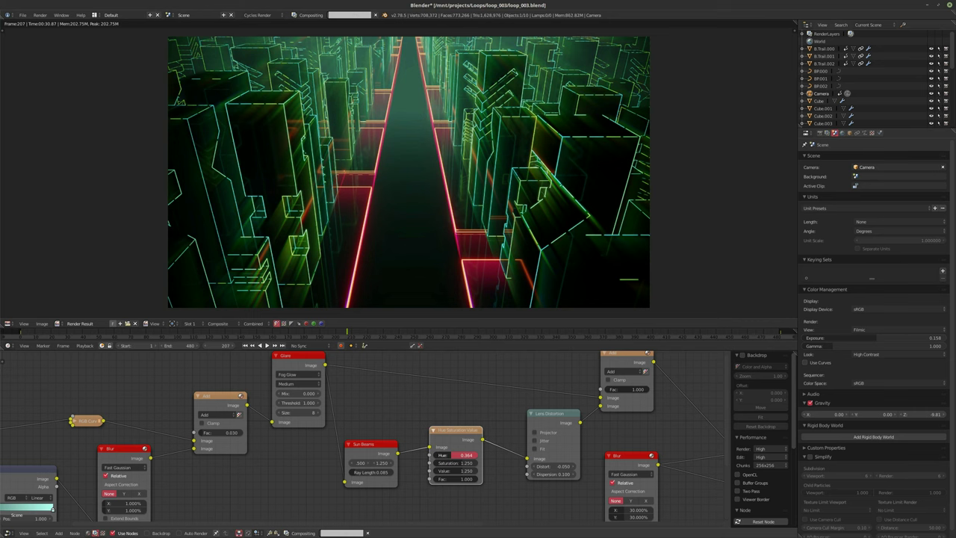
left_click_drag(461, 455, 454, 454)
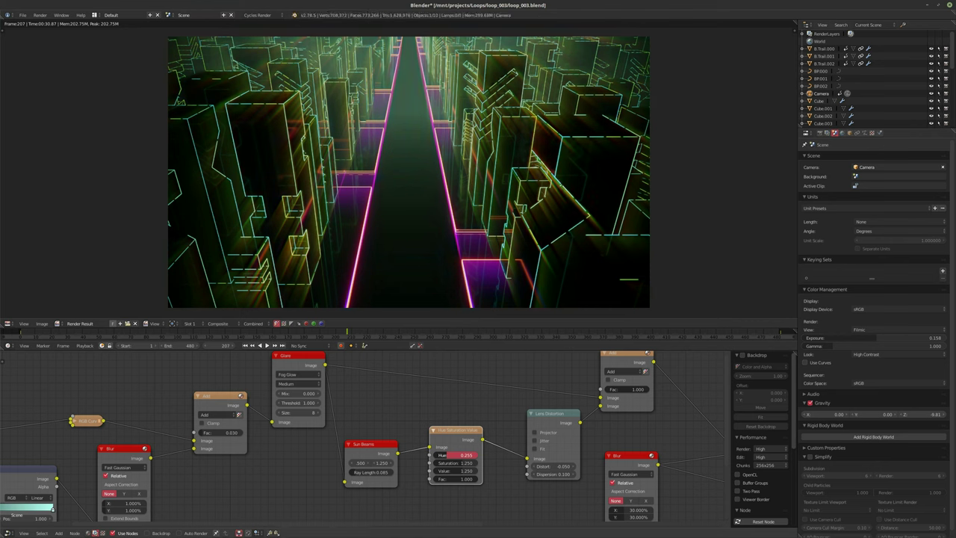
left_click_drag(457, 454, 457, 455)
mouse_move(609, 389)
left_mouse_down()
mouse_move(589, 388)
mouse_move(601, 389)
left_mouse_up()
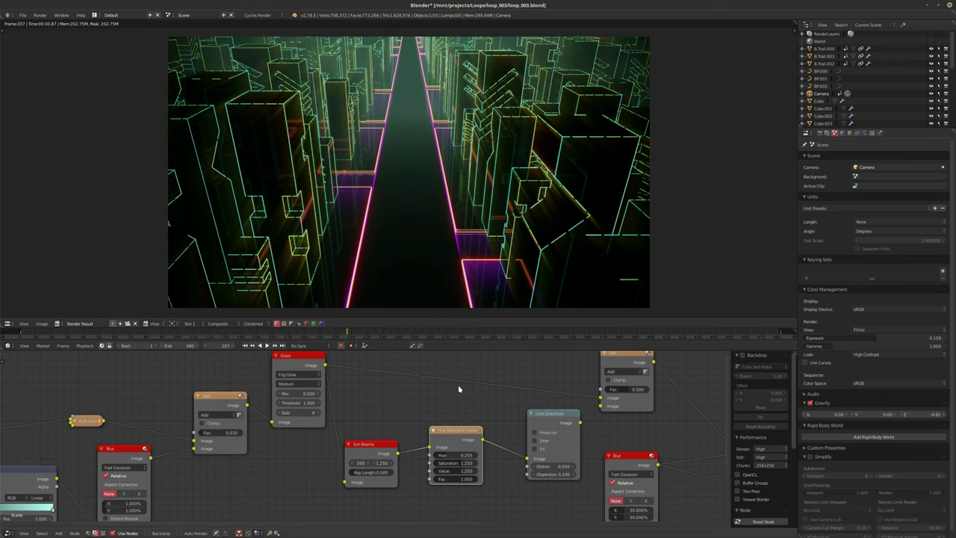
key("XF86AudioRaiseVolume")
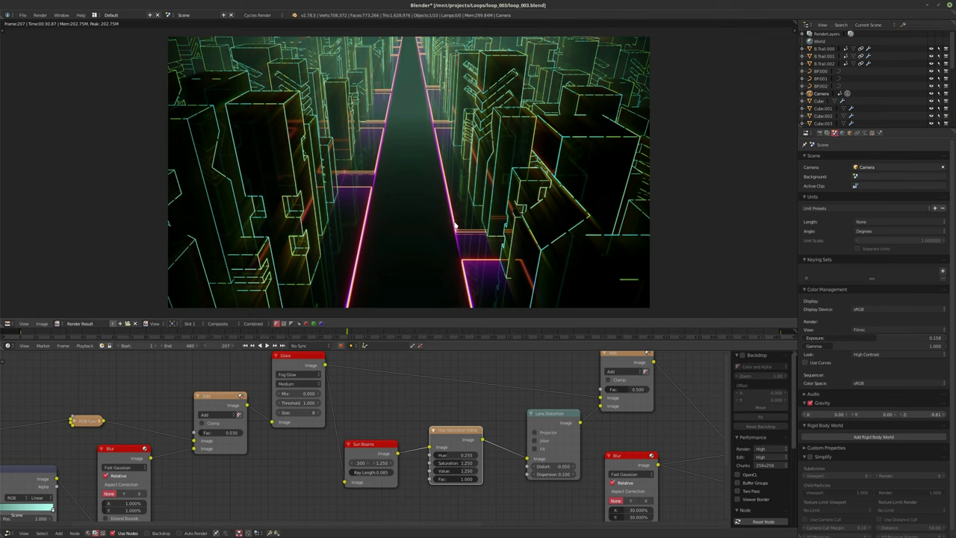
Step: Replace the render result with a 3D View showing the city from the top in orthographic projection
left_click(9, 323)
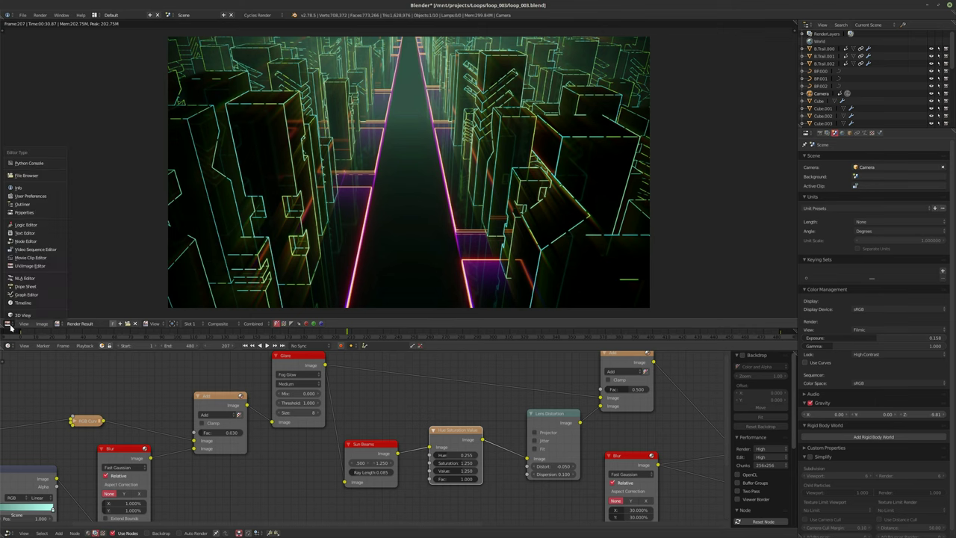
left_click(51, 309)
key("ctrl+Up")
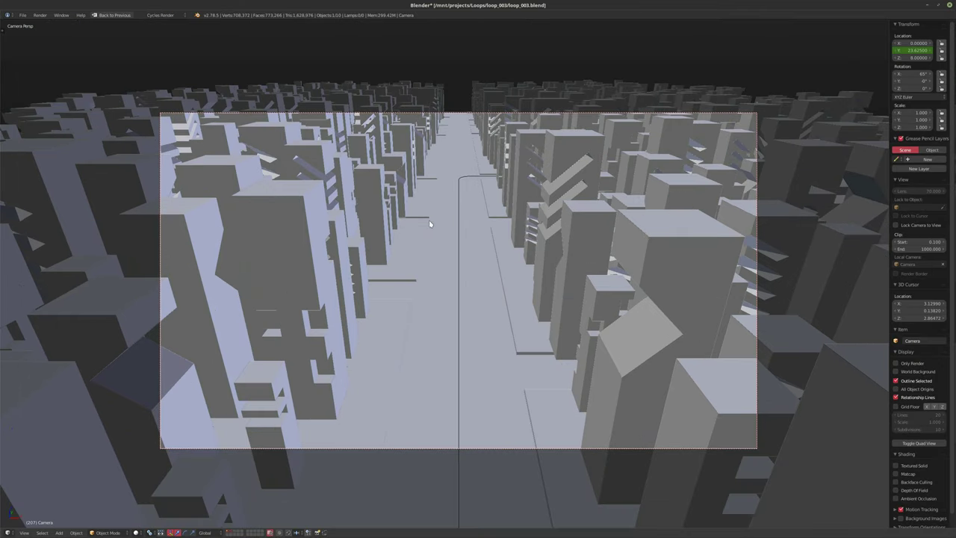
key("KP_0")
key("KP_8")
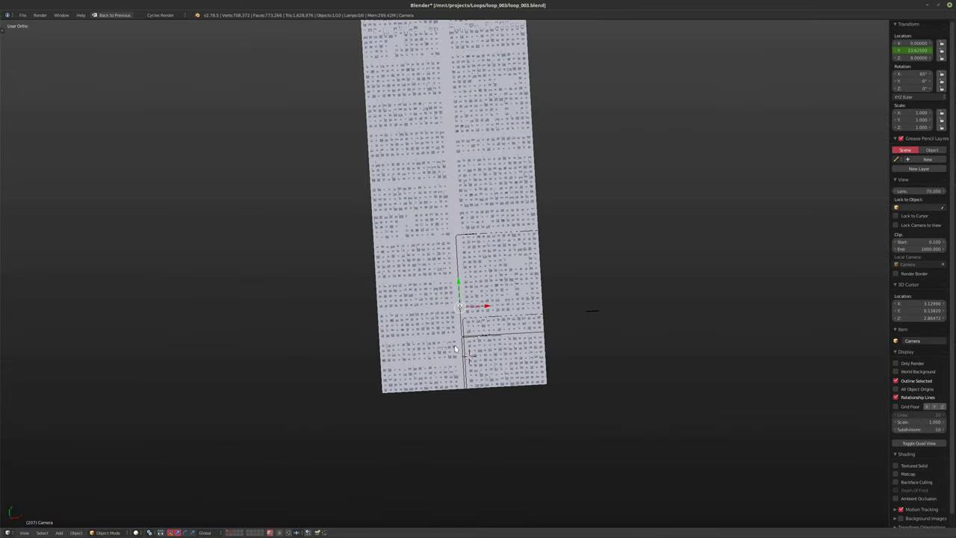
key("KP_7")
key("KP_5")
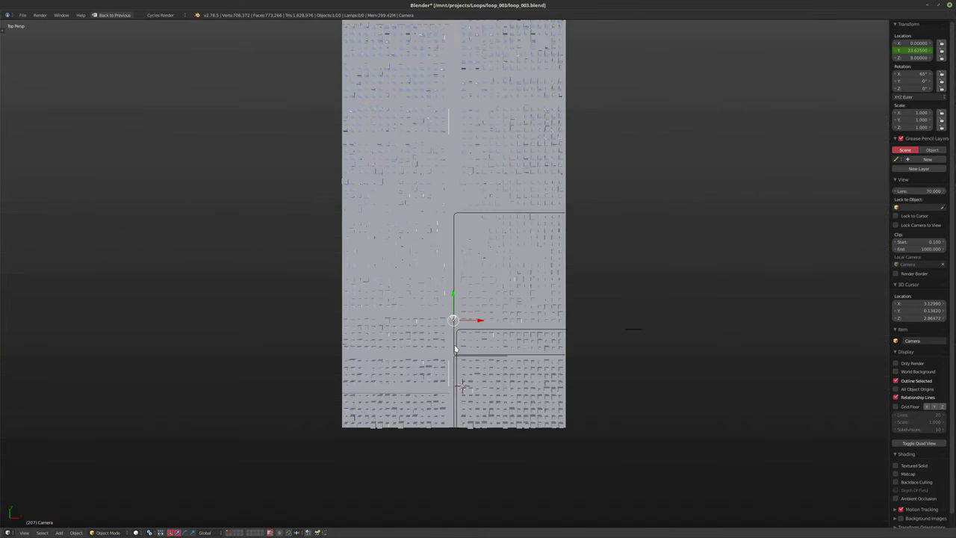
key("KP_5")
Step: Select the ground plane and turn on its Wire display so the street outlines show over the surface
right_click(458, 336)
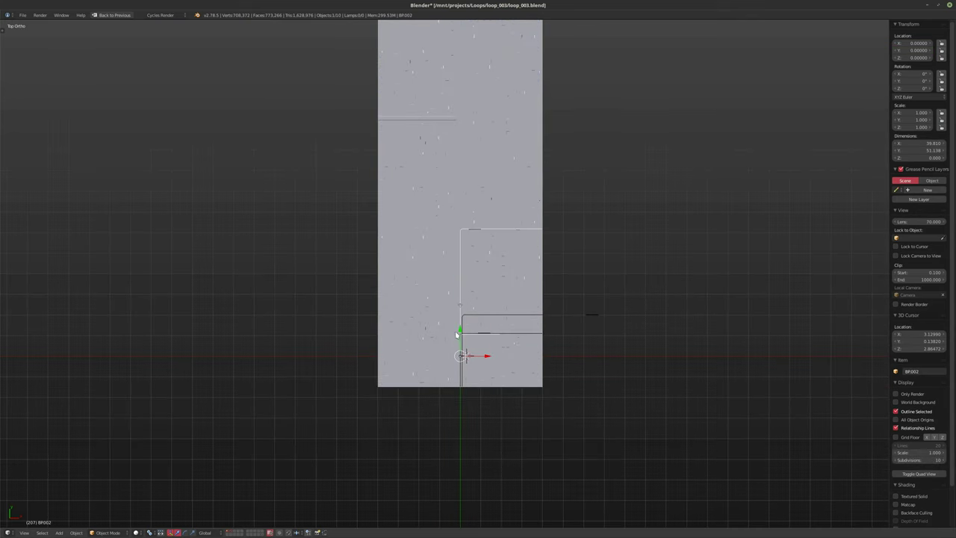
right_click(458, 336)
key("ctrl+Up")
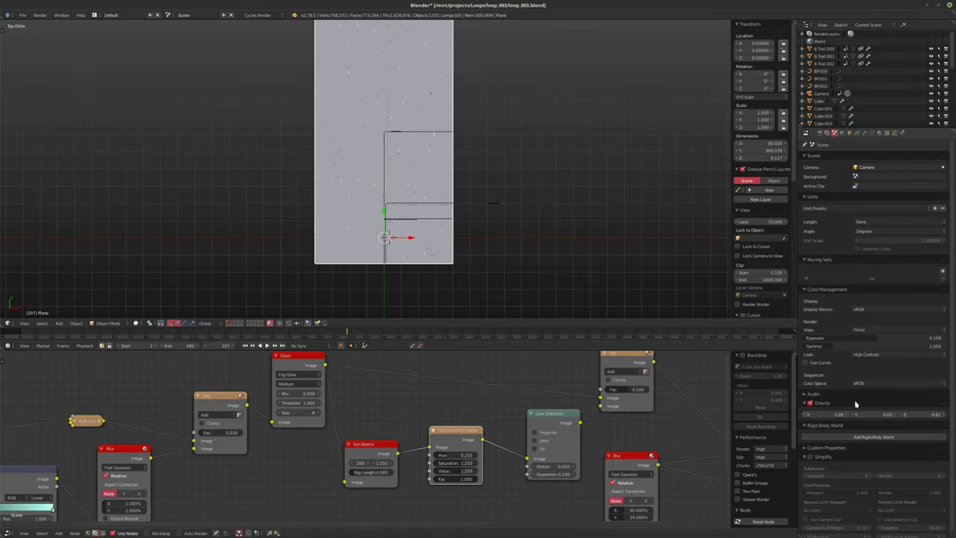
left_click(848, 133)
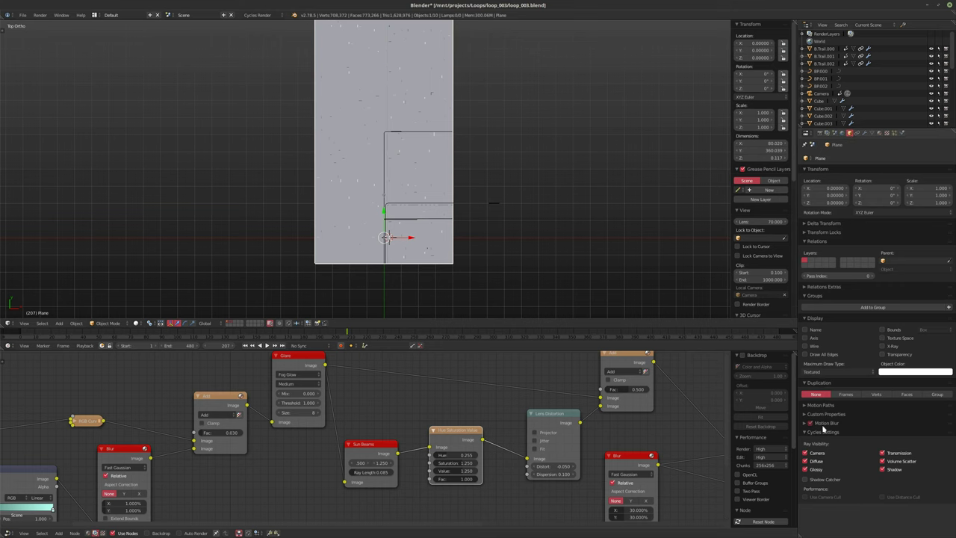
left_click(814, 346)
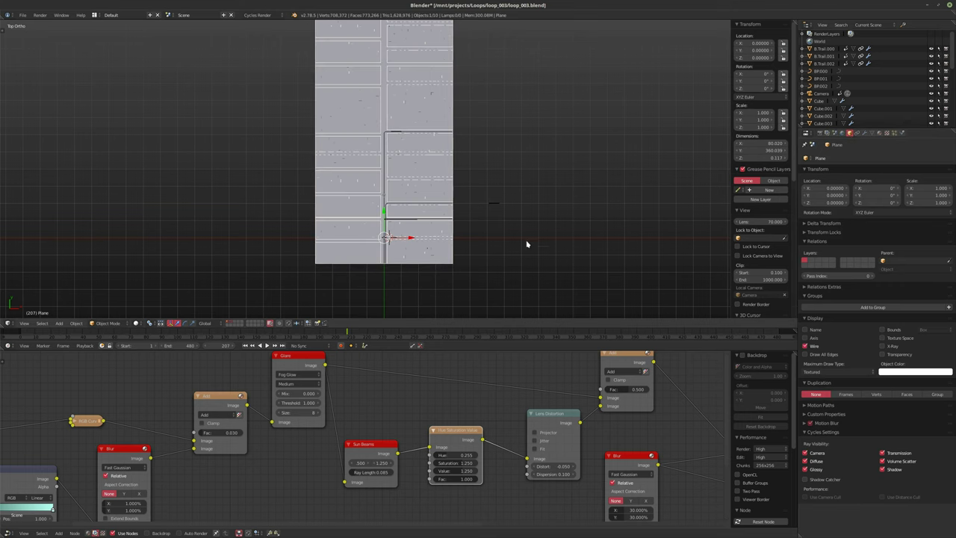
Step: Open the combined city buildings mesh in Edit Mode in an enlarged top view near the start of the main road
key("ctrl+Up")
scroll(506, 245, "up", 4)
scroll(609, 241, "down", 1, "shift")
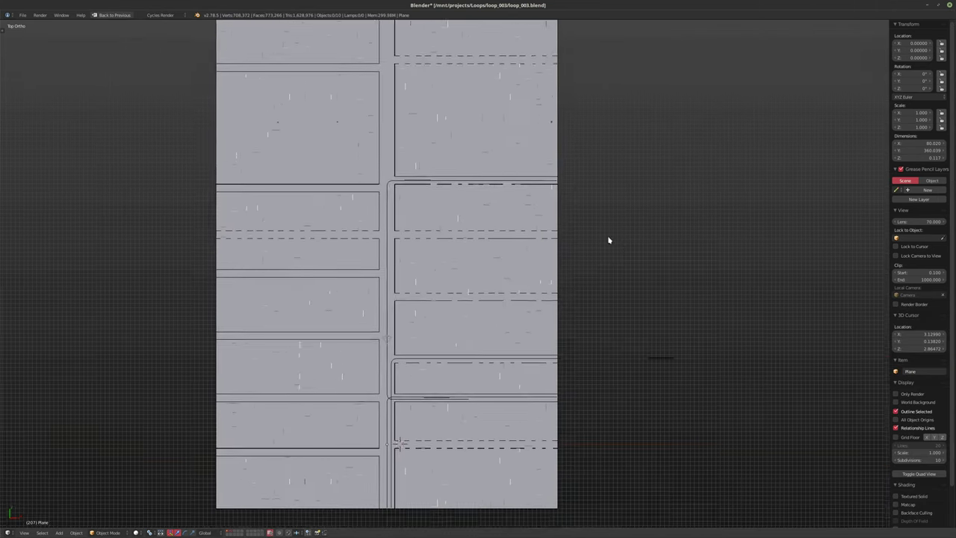
scroll(486, 299, "up", 2)
right_click(430, 407)
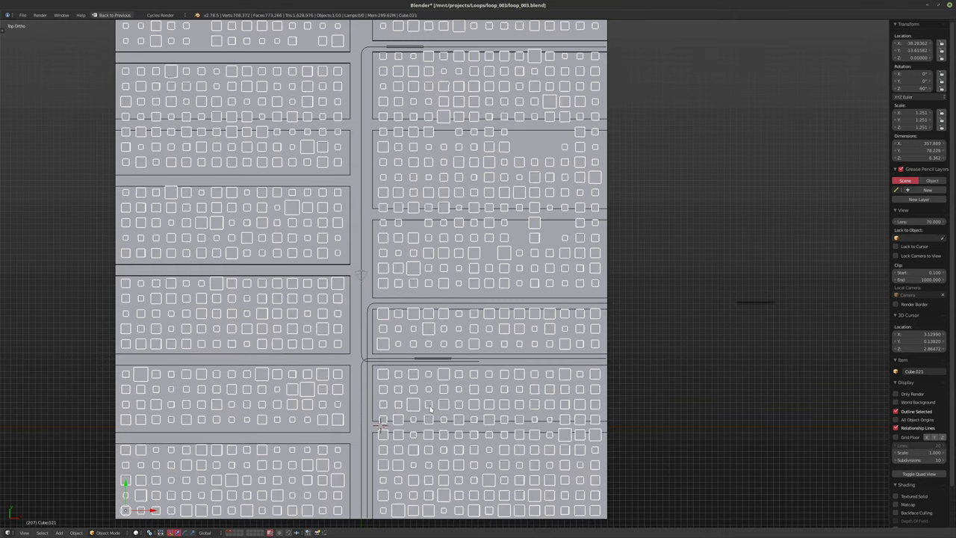
middle_click_drag(430, 406, 468, 269, "shift")
key("Tab")
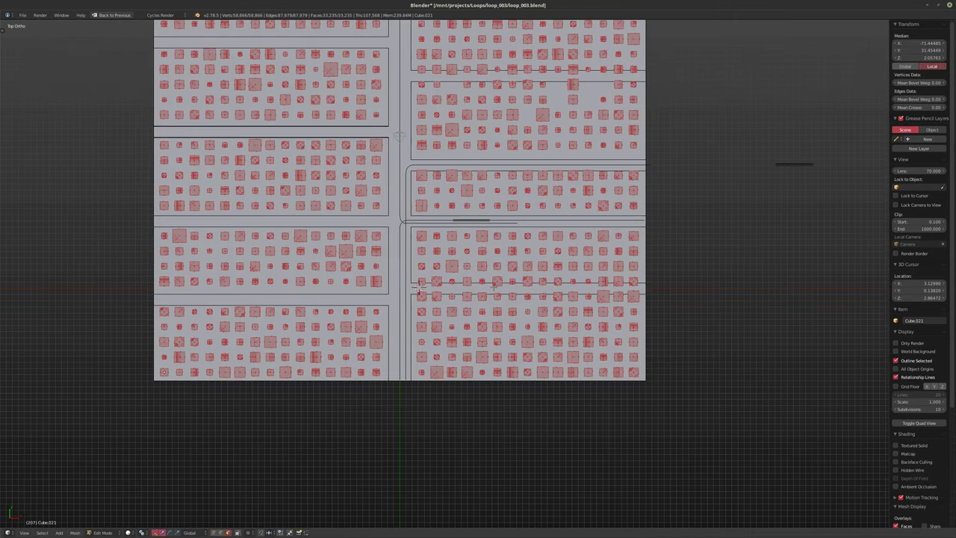
scroll(418, 286, "up", 2)
middle_click_drag(418, 286, 374, 292, "shift")
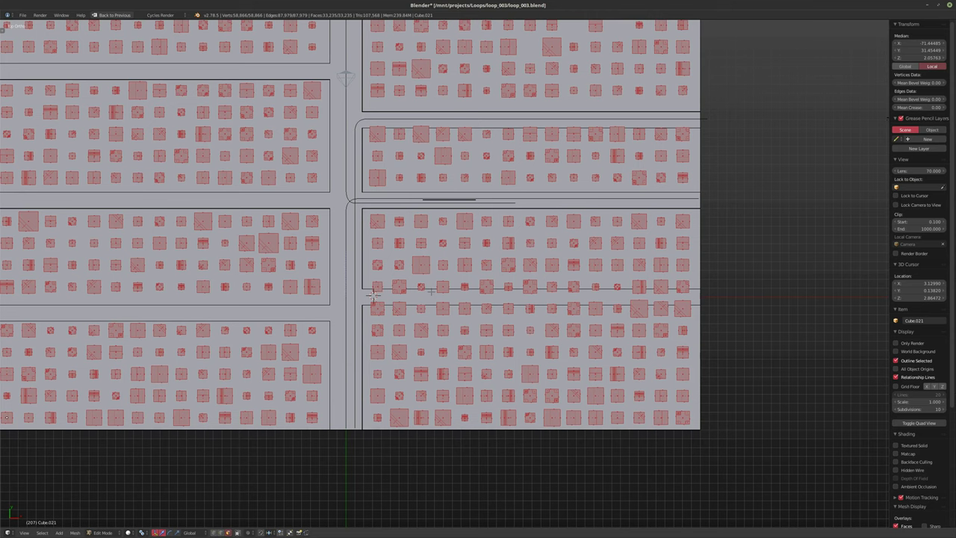
Step: Delete the faces of the two building rows overlapping the first cross street to the right of the main road
key("a")
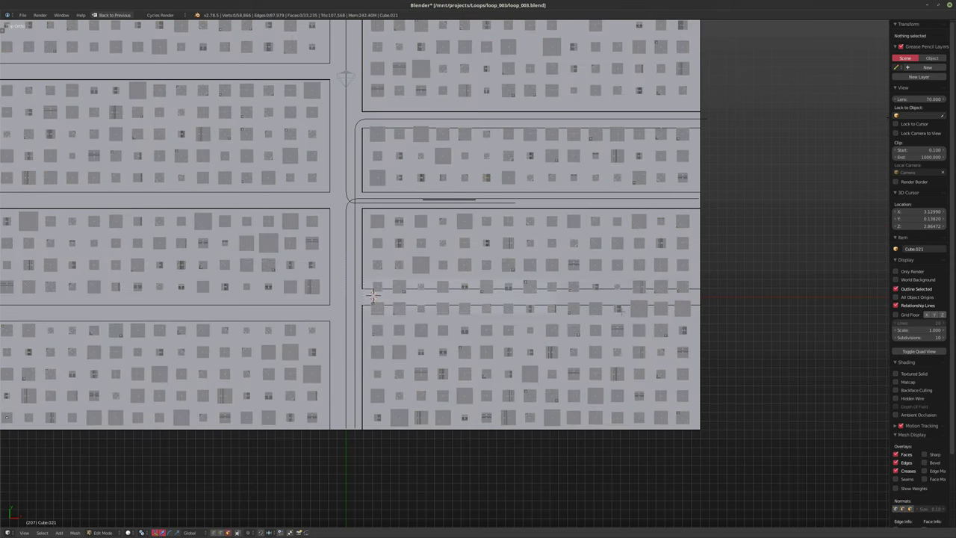
right_click(373, 293, "alt")
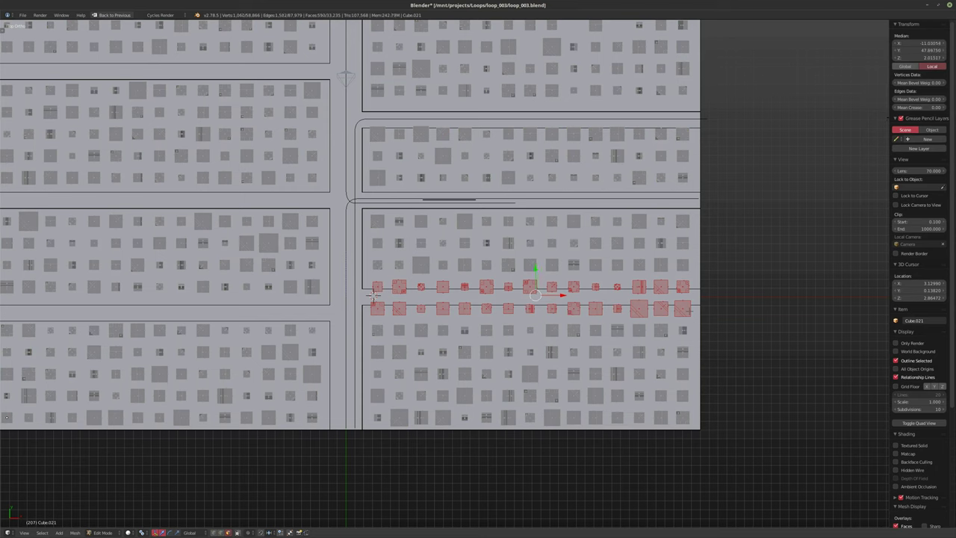
key("x")
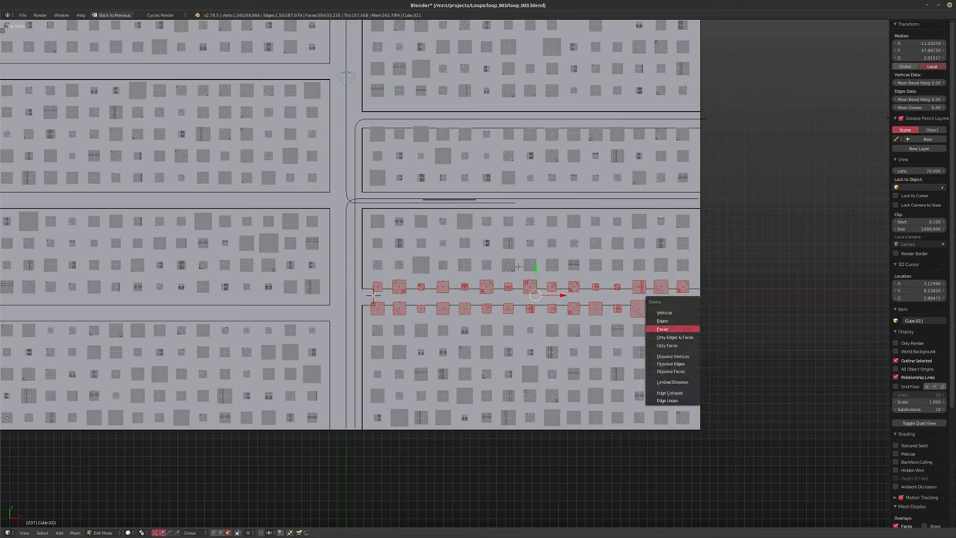
left_click(664, 328)
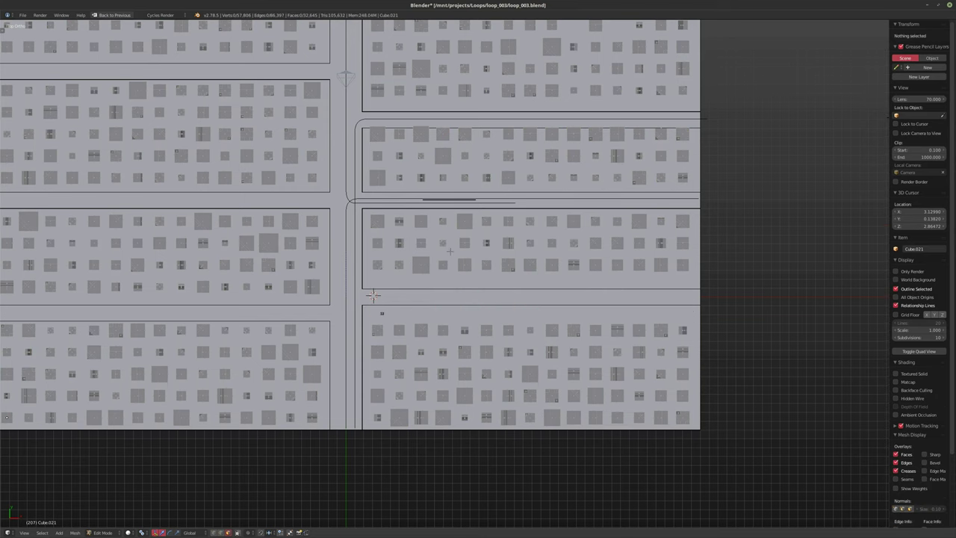
Step: Move the three building rows just above the cleared cross street about 0.6 units along negative Y to center them in their block
right_click(372, 295, "alt")
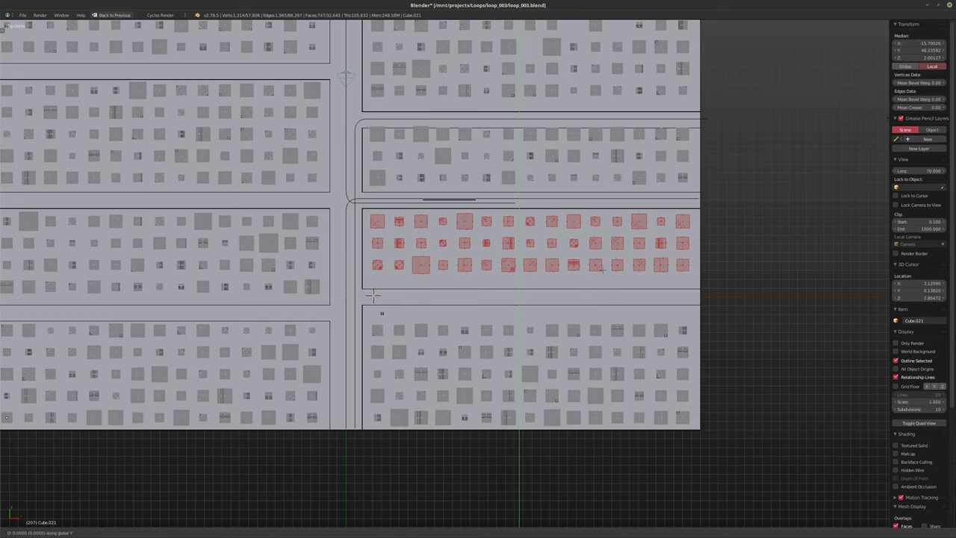
key("g")
key("y")
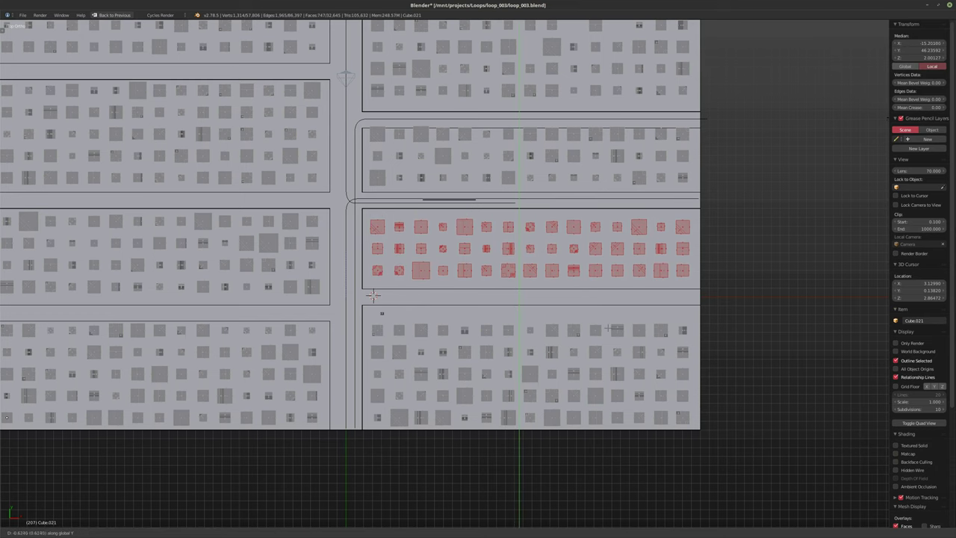
left_click(372, 295)
Step: Delete the small stray rooftop piece left just below the cleared cross street, near the main road
scroll(339, 240, "up", 2)
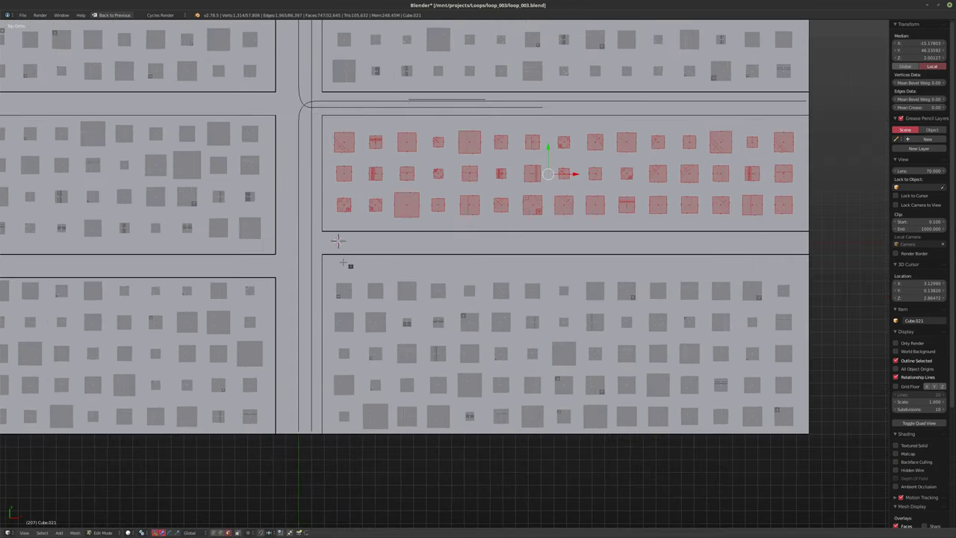
right_click(347, 267, "alt")
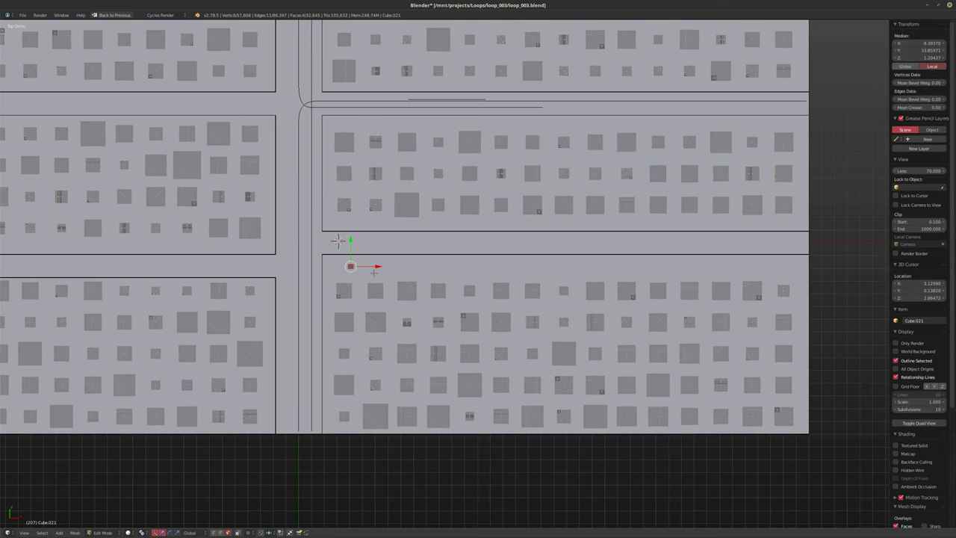
key("x")
left_click(374, 273)
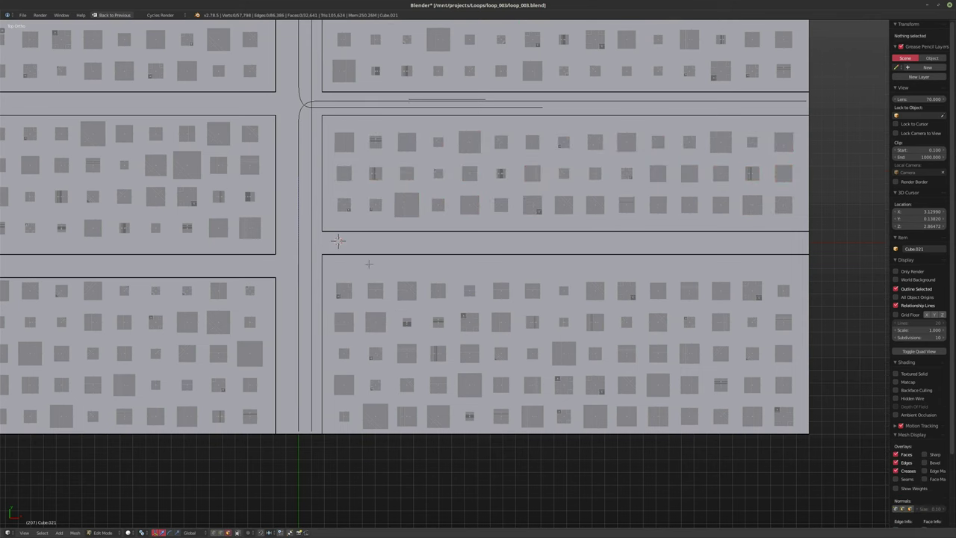
Step: Nudge the three building rows just above the cleared cross street about 0.04 units along positive Y
scroll(338, 240, "down", 2)
middle_click_drag(361, 251, 412, 320, "shift")
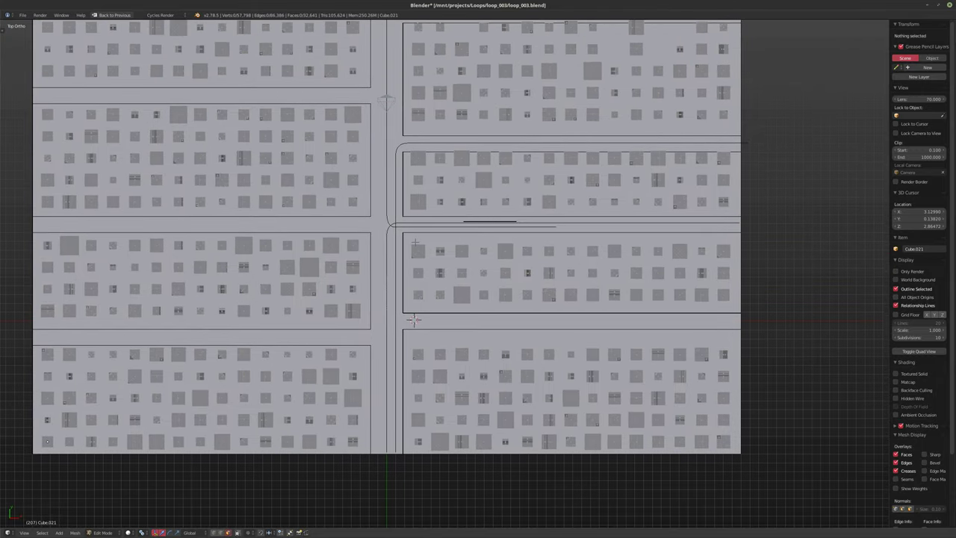
key("b")
left_click_drag(393, 238, 751, 318)
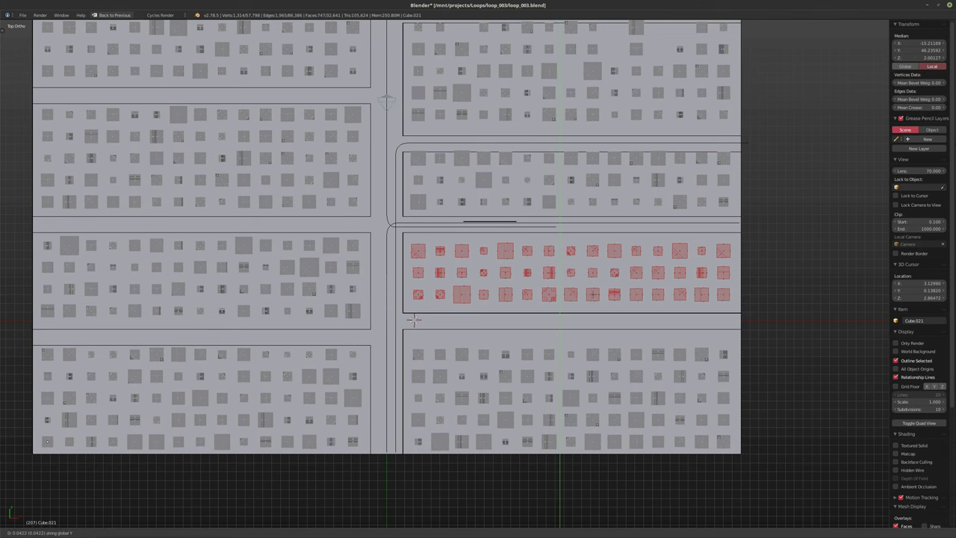
scroll(413, 319, "down", 5)
middle_click_drag(456, 286, 456, 491, "shift")
scroll(489, 242, "up", 2)
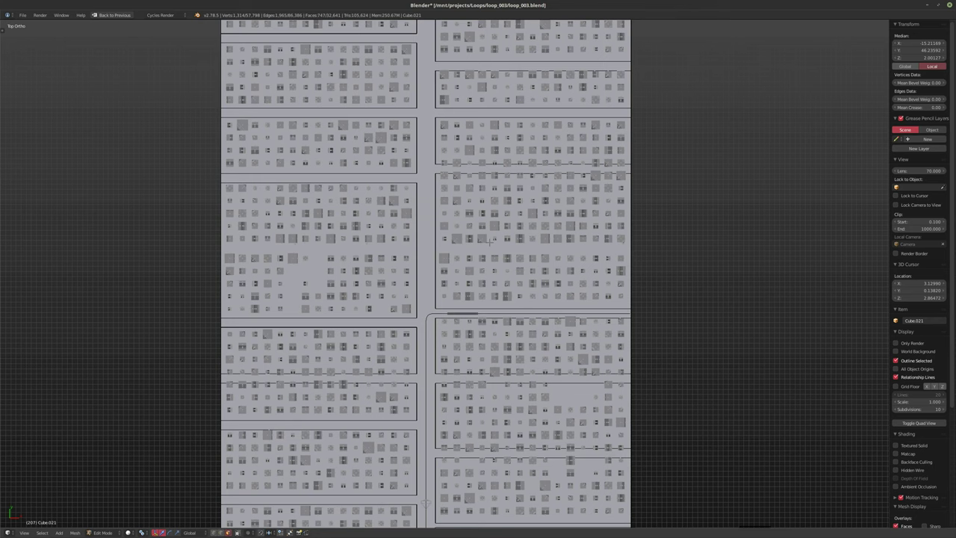
middle_click_drag(522, 214, 522, 171, "shift")
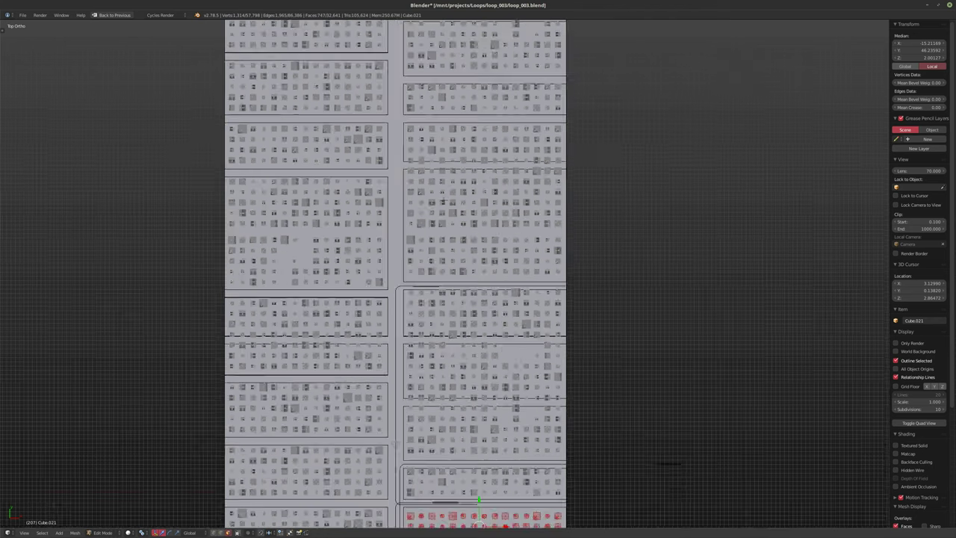
scroll(522, 172, "down", 2)
scroll(433, 180, "up", 3)
scroll(432, 181, "up", 2)
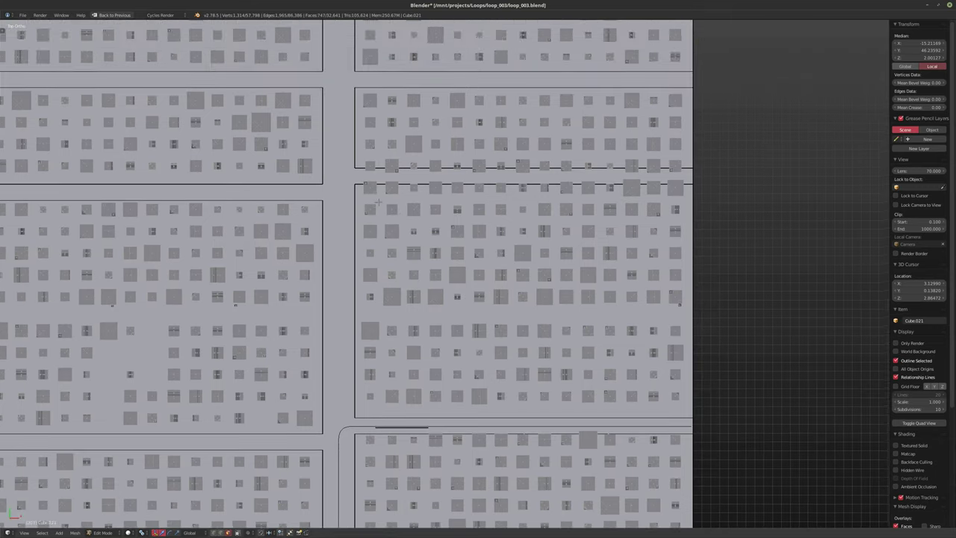
left_click(631, 168, "alt+shift")
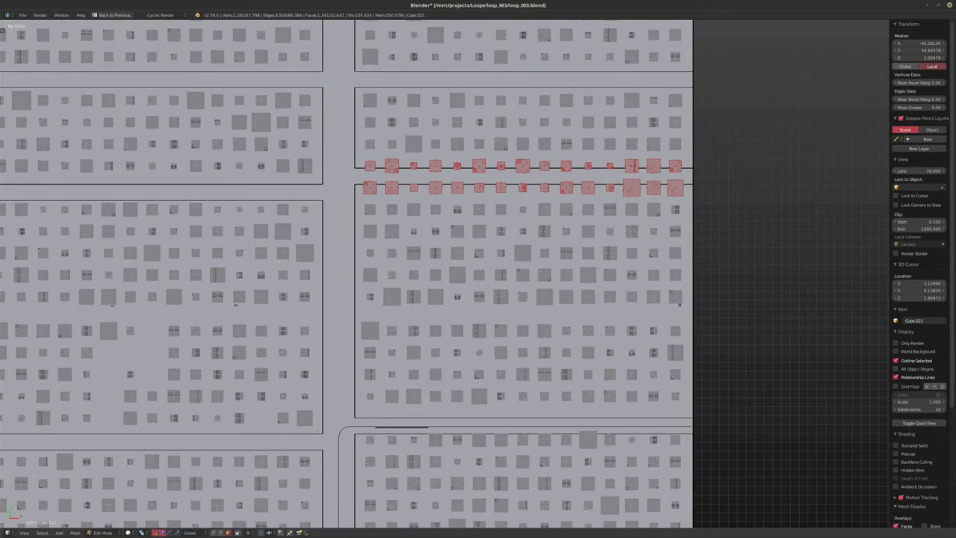
scroll(466, 226, "down", 5)
scroll(362, 452, "down", 2)
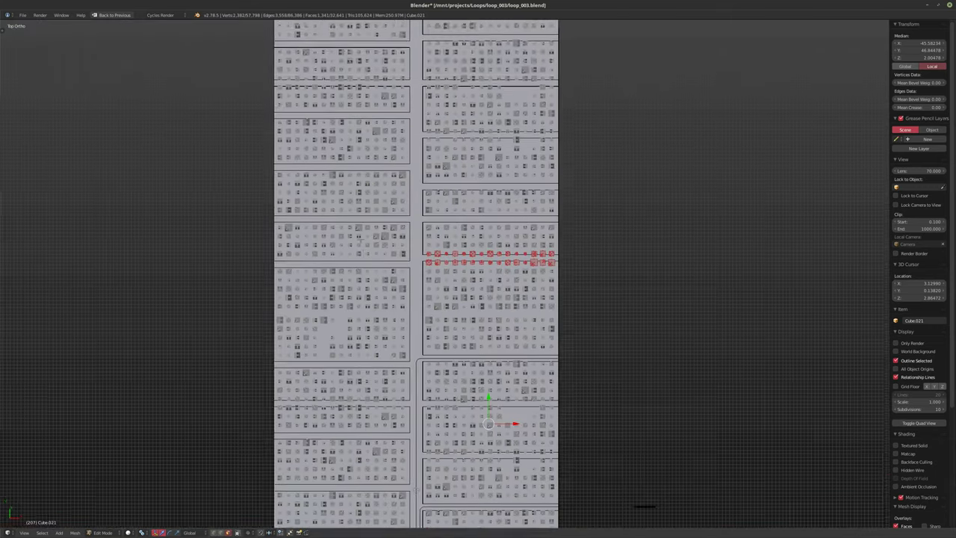
key("a")
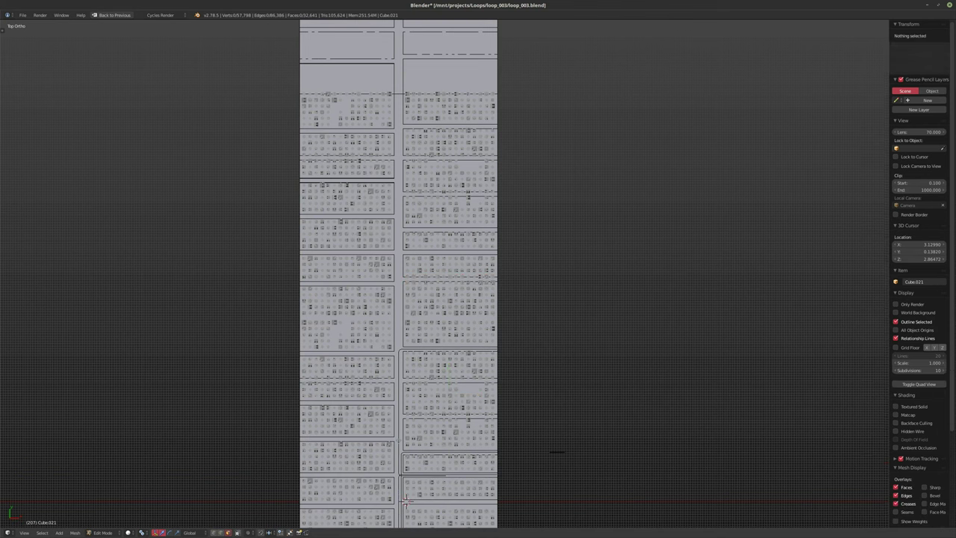
Step: Delete the faces of the repeated far half of the city buildings on both sides of the main road
key("b")
left_click_drag(264, 70, 557, 318)
scroll(395, 326, "up", 5)
scroll(450, 249, "down", 2, "shift")
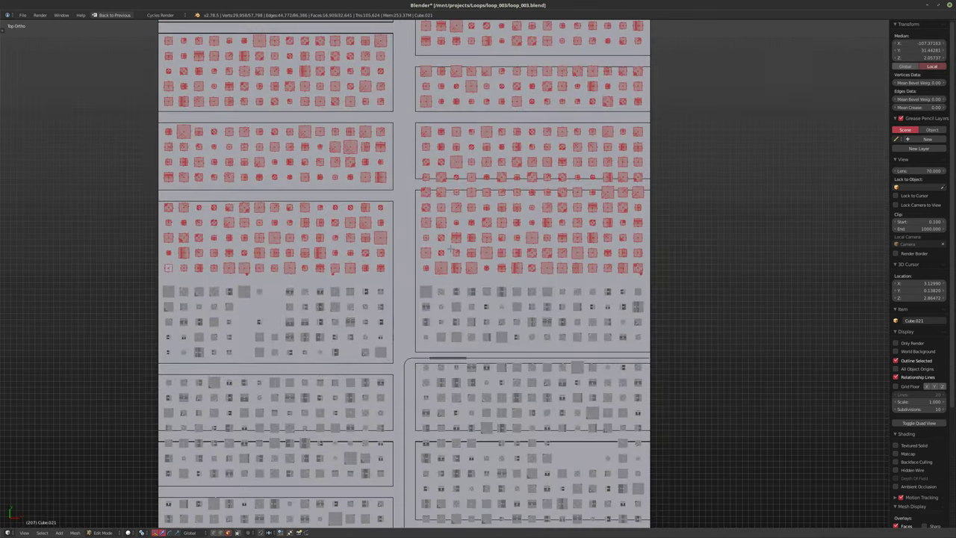
key("x")
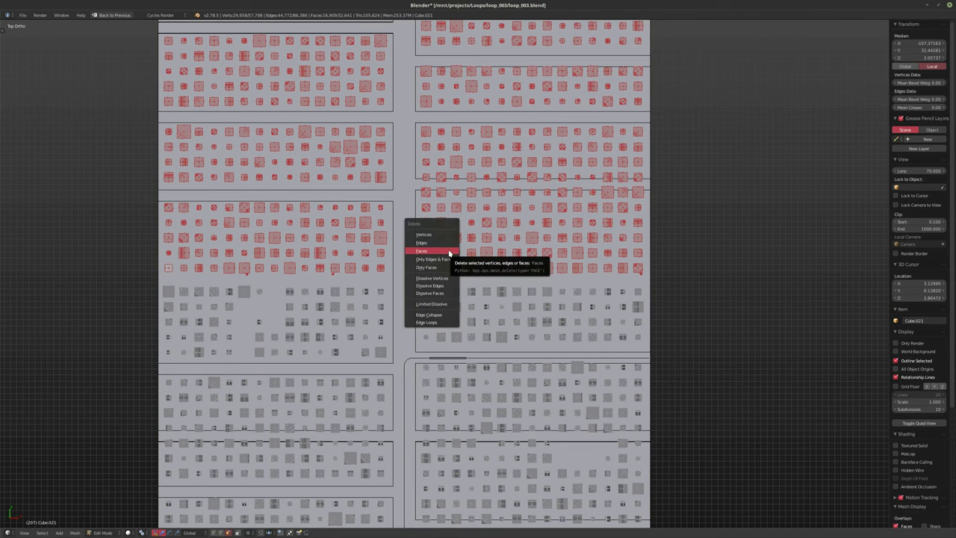
left_click(450, 253)
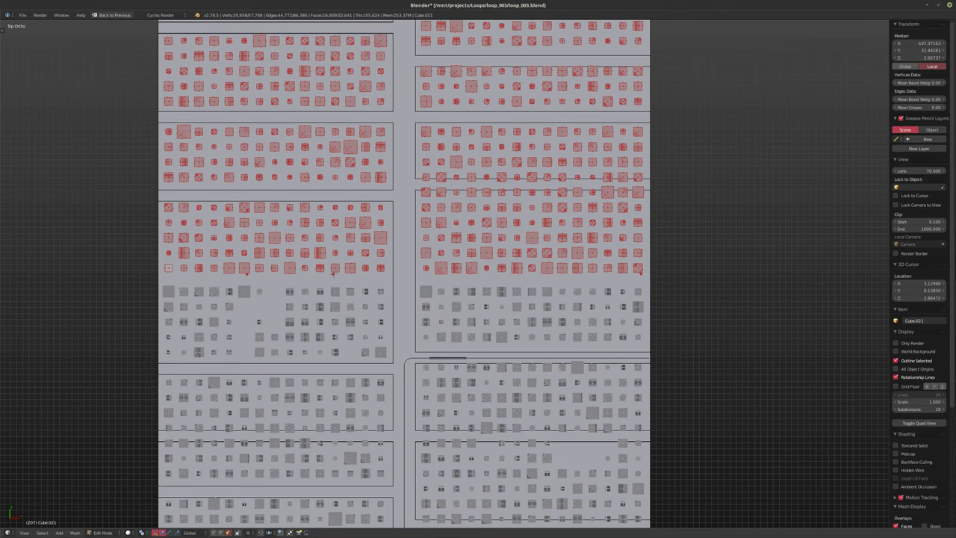
scroll(333, 274, "up", 7)
scroll(344, 269, "down", 5)
key("x")
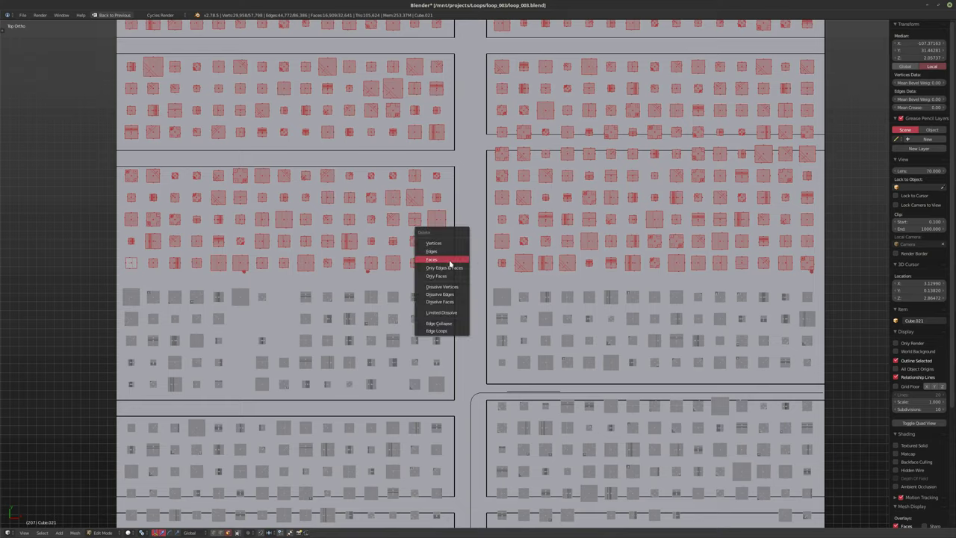
left_click(449, 260)
scroll(449, 262, "down", 5)
scroll(450, 261, "up", 2)
Step: Duplicate all remaining buildings 90 units along Y as an alignment test and delete the faces of the copy
key("a")
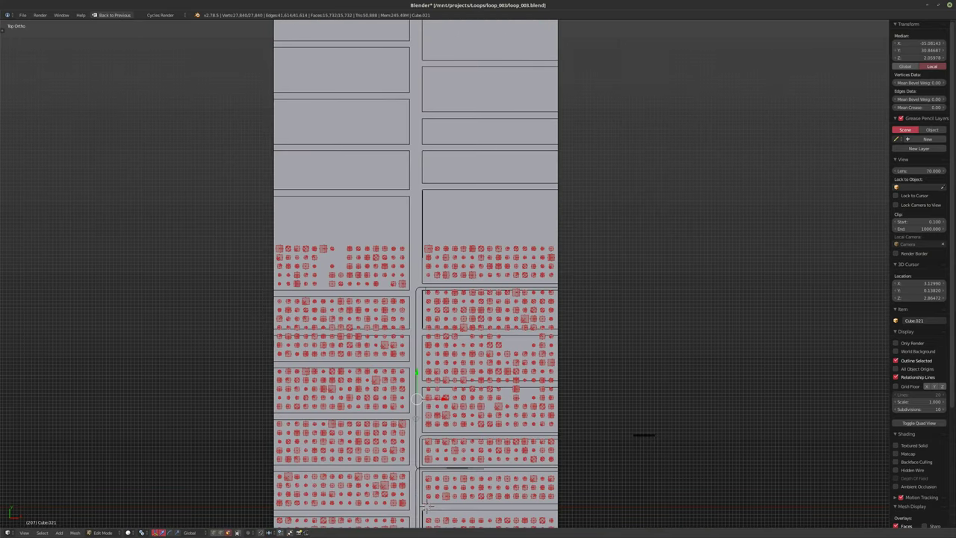
key("shift+d")
type("y90")
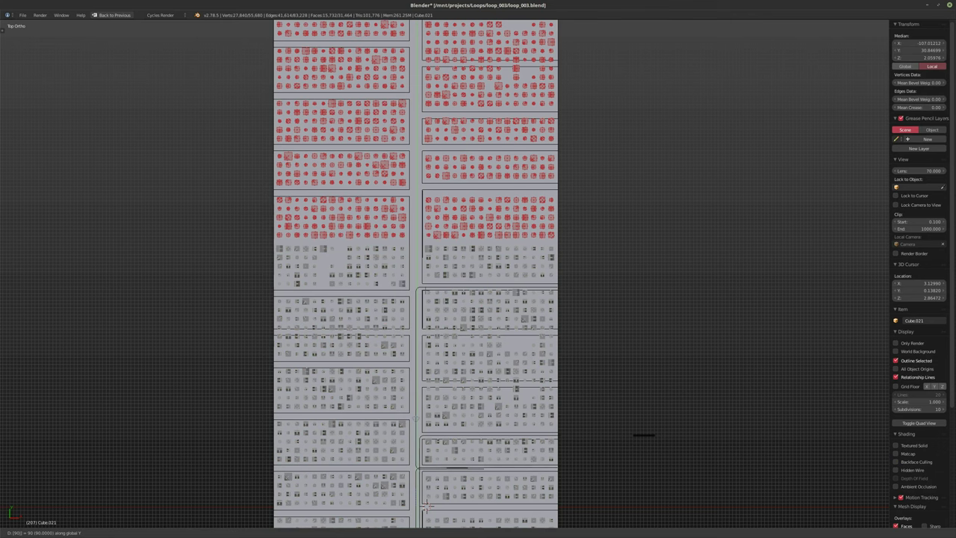
key("Return")
key("x")
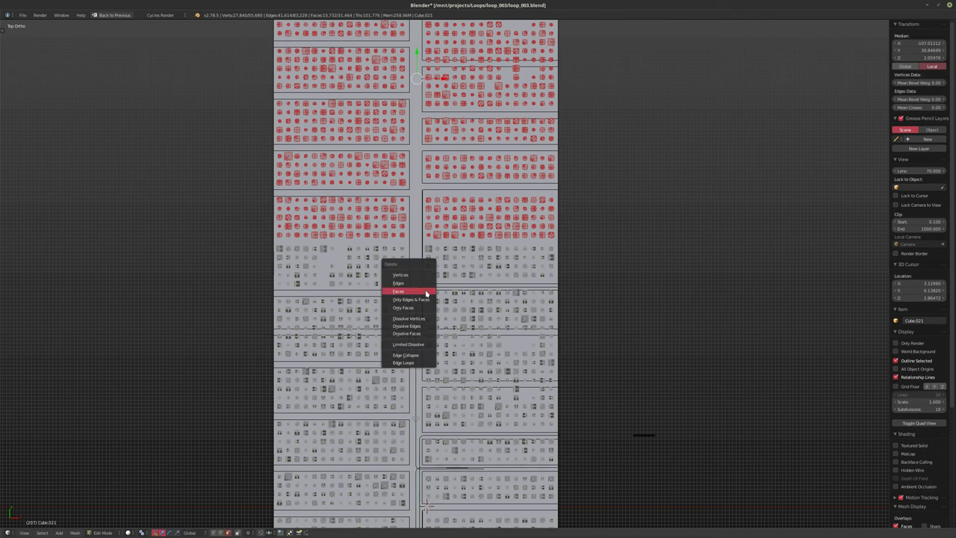
left_click(422, 291)
Step: Delete the faces of the building row overlapping the lower edge of the large block with missing buildings, right of the main road
scroll(404, 360, "down", 3)
scroll(455, 357, "up", 6)
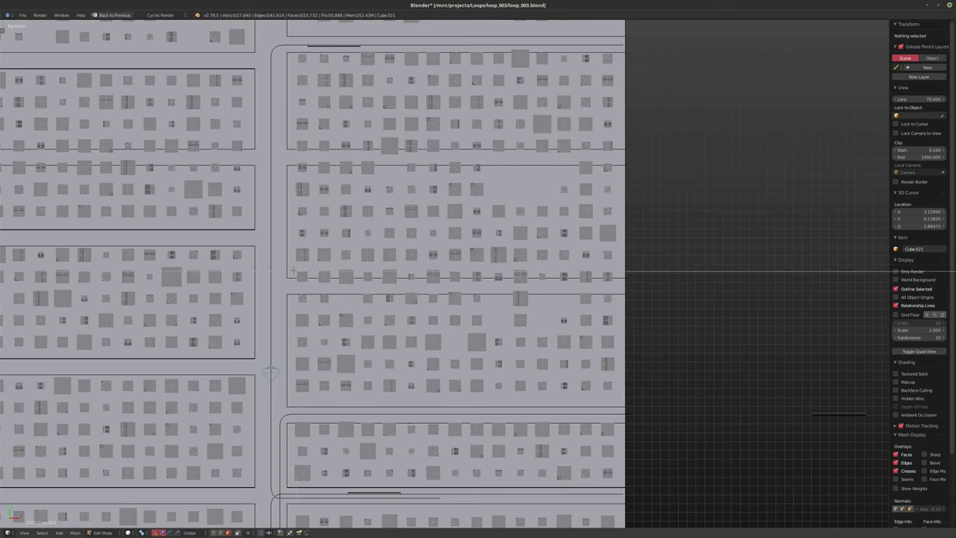
right_click(619, 278, "alt")
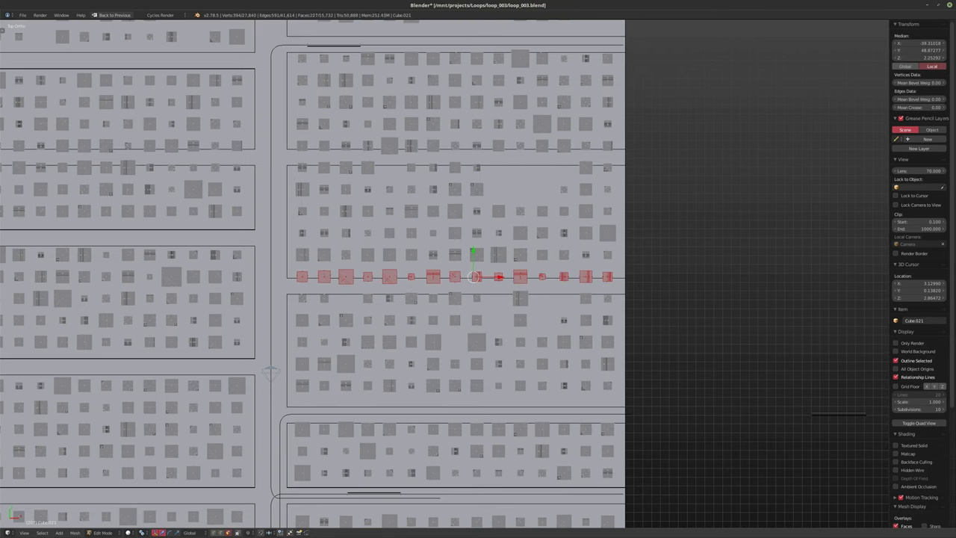
key("x")
left_click(674, 278)
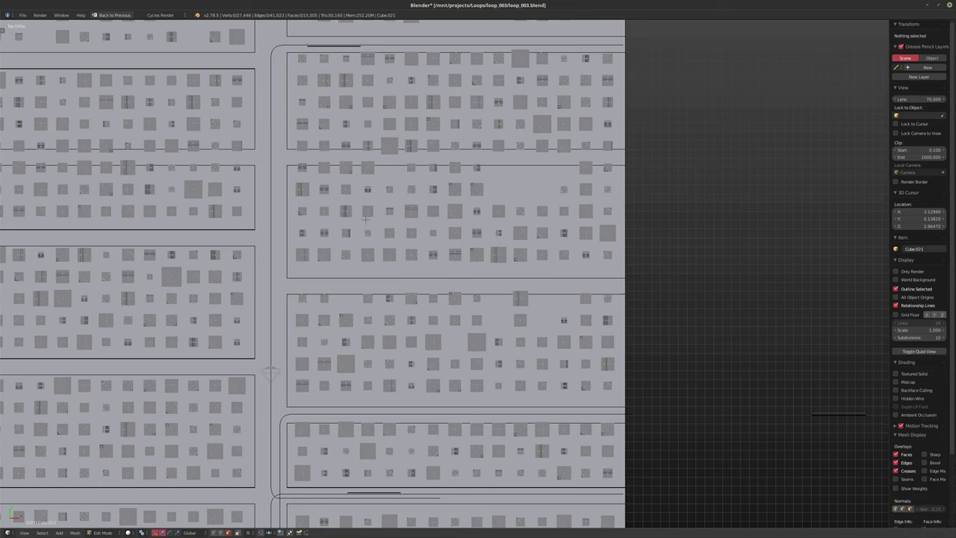
Step: Move the block's five remaining building rows about 1.1 units along negative Y to center them within its outline
key("ctrl+r")
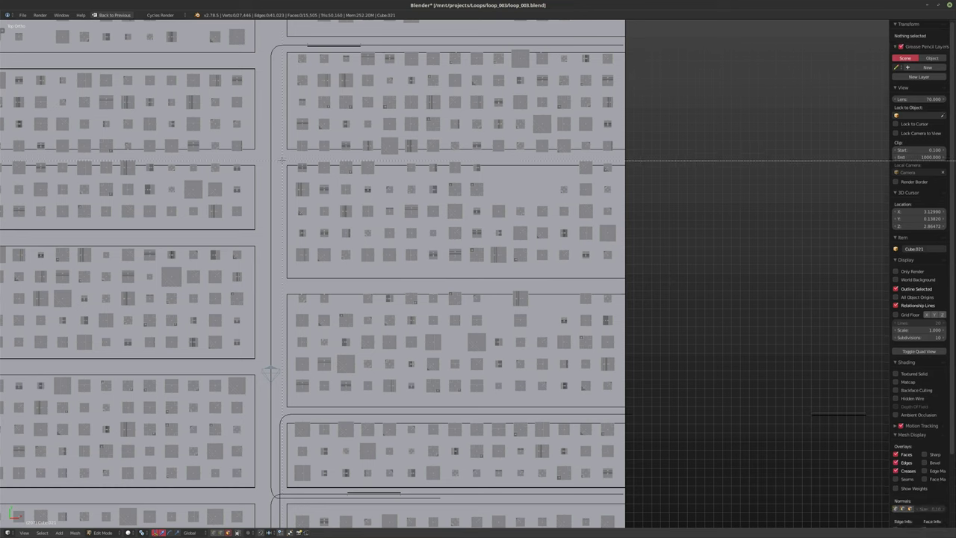
left_click_drag(281, 158, 679, 272)
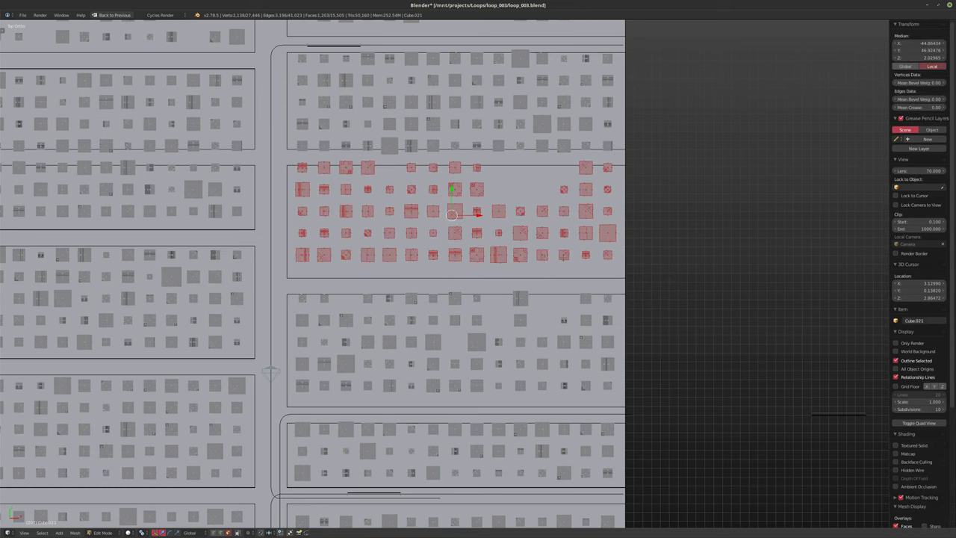
key("g")
key("y")
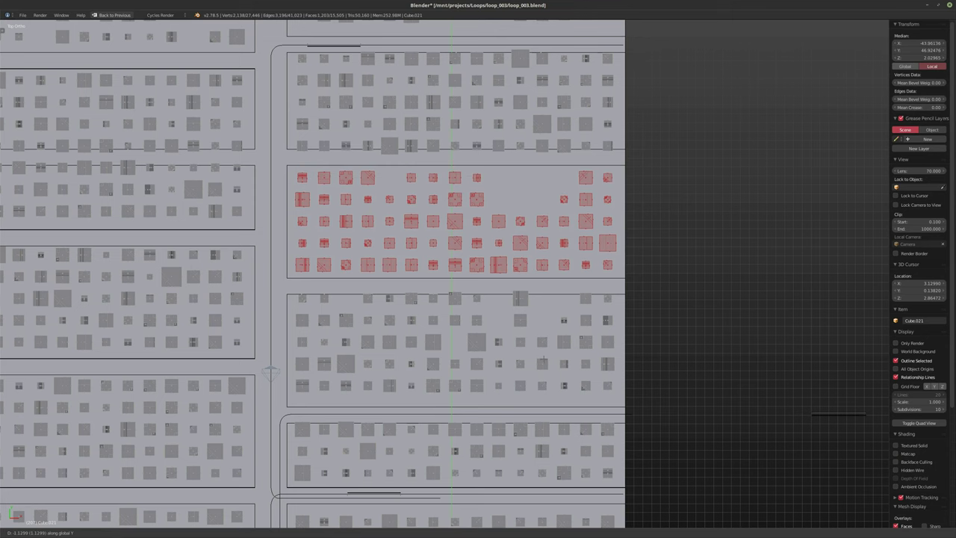
left_click(544, 357)
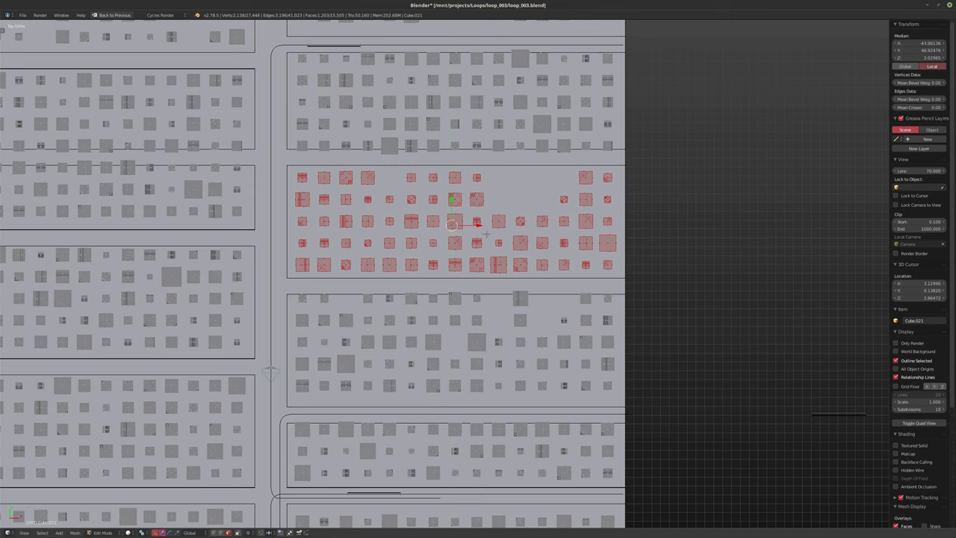
Step: Delete the faces of the building row overlapping the lower edge of the next block up, right of the main road
middle_click_drag(359, 82, 345, 225, "shift")
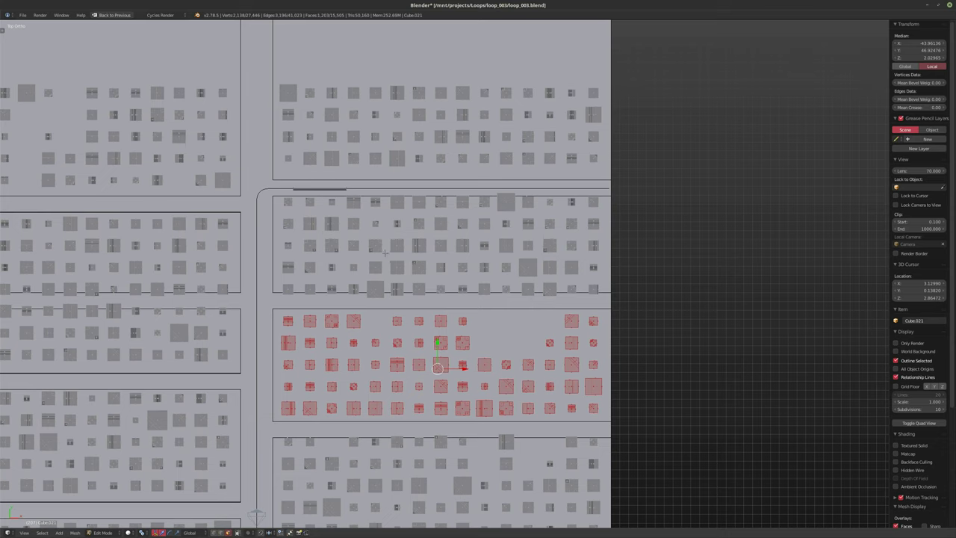
key("b")
left_click_drag(349, 287, 617, 289)
key("a")
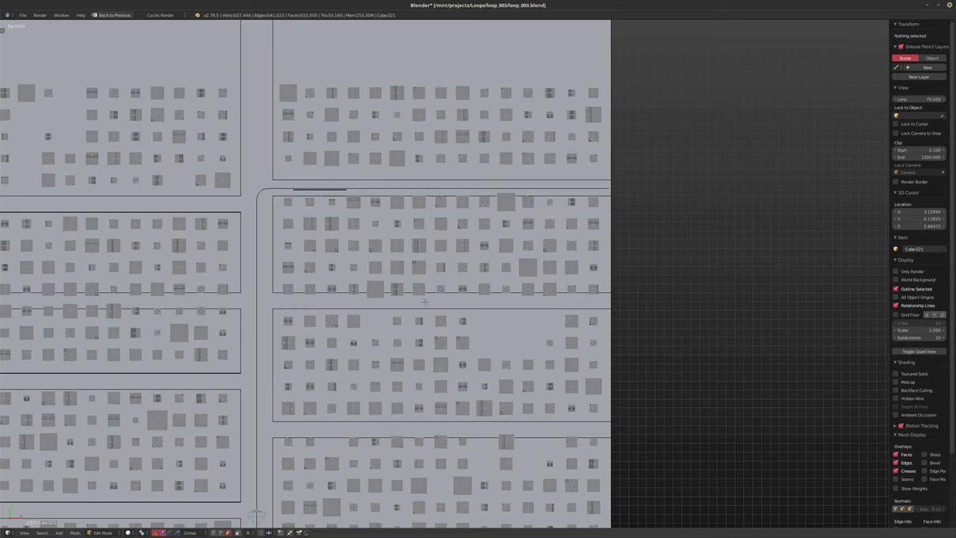
key("b")
right_click(604, 296, "alt")
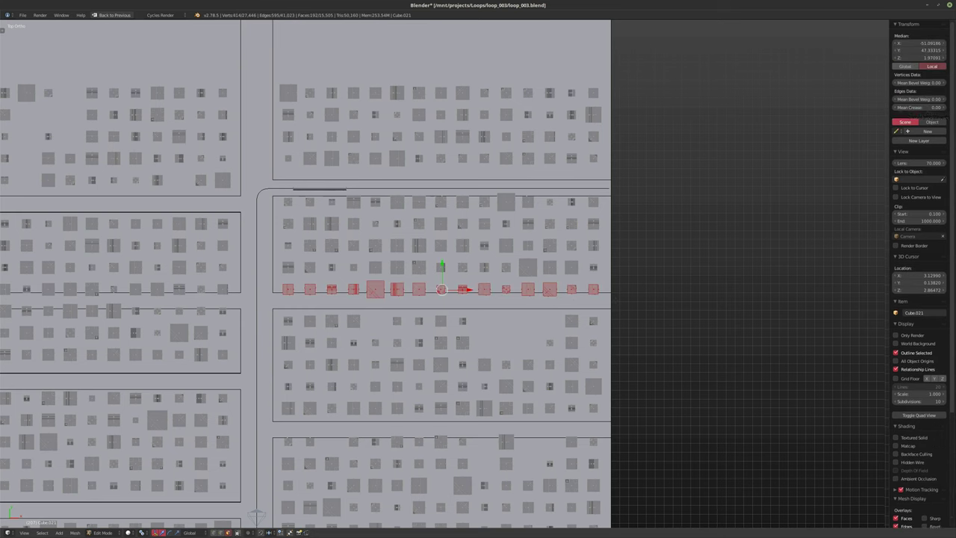
key("x")
left_click(619, 303)
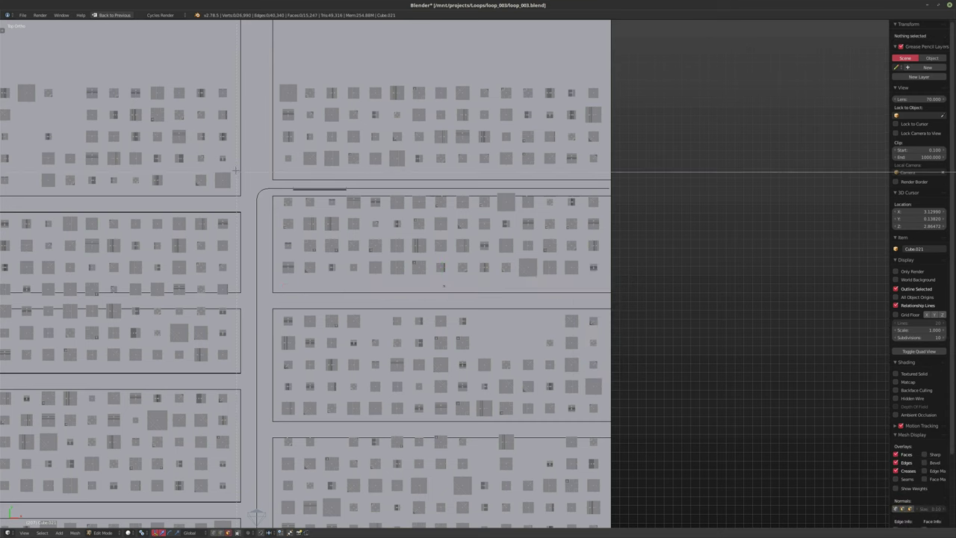
Step: Move the four remaining building rows of that upper block along negative Y to center them within its outline
left_click_drag(259, 185, 621, 285)
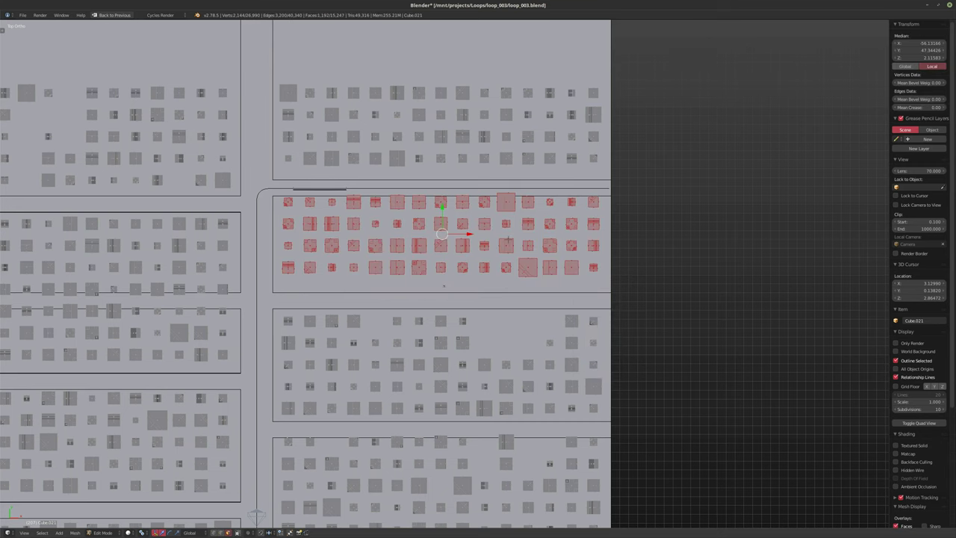
key("g")
key("y")
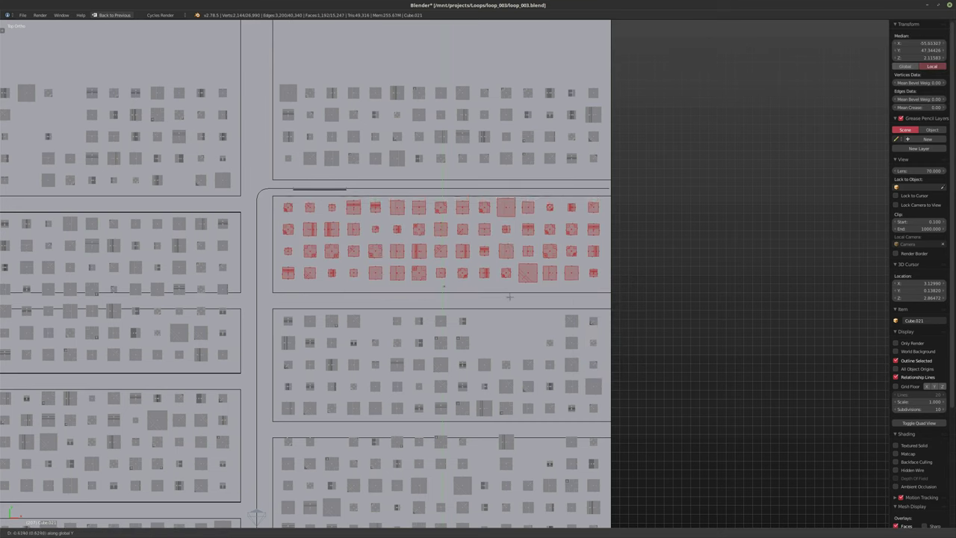
left_click(508, 322)
Step: Delete the small stray rooftop piece left below the four centered building rows
scroll(448, 291, "up", 4)
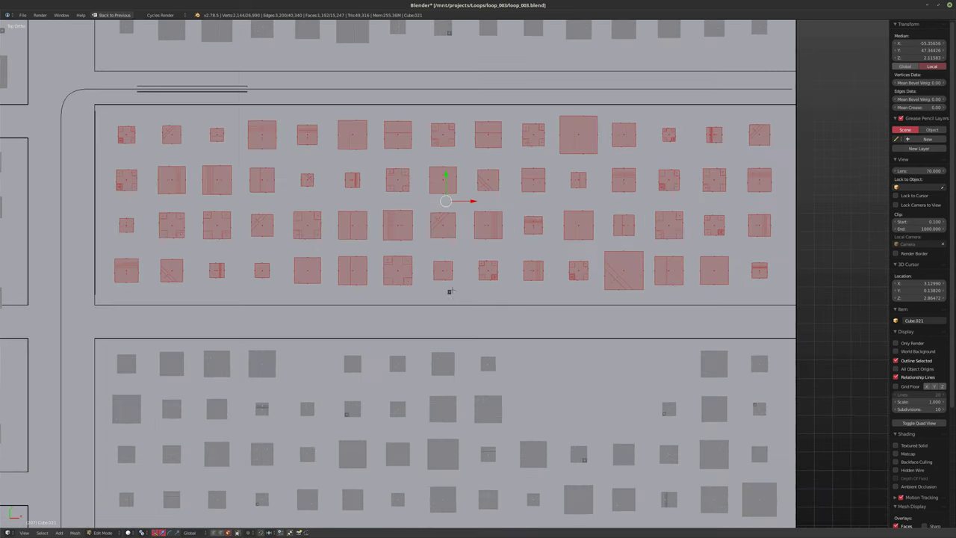
key("a")
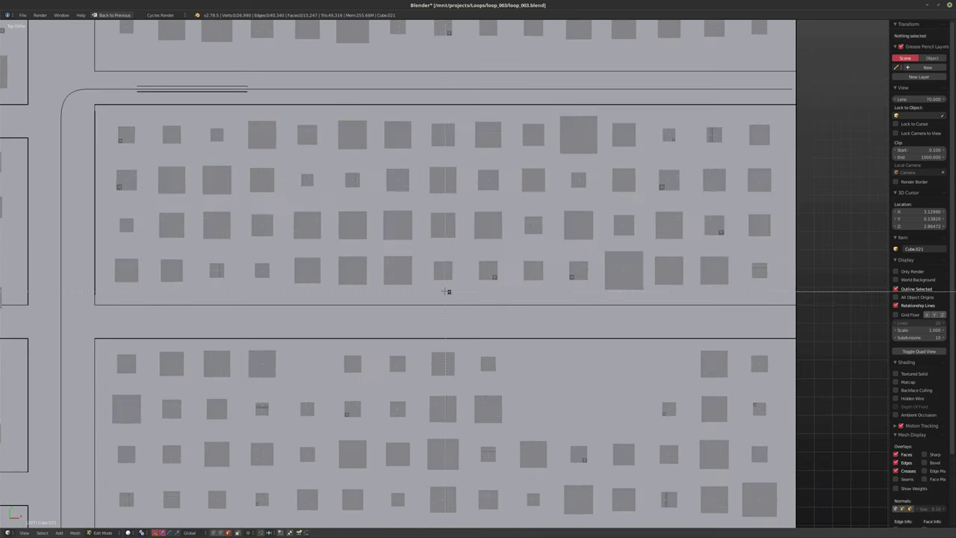
key("l")
key("x")
left_click(470, 307)
scroll(470, 308, "down", 3)
scroll(470, 307, "up", 1)
middle_click_drag(345, 229, 369, 287, "shift")
scroll(424, 395, "down", 3)
scroll(425, 395, "up", 1)
middle_click_drag(409, 212, 419, 224, "shift")
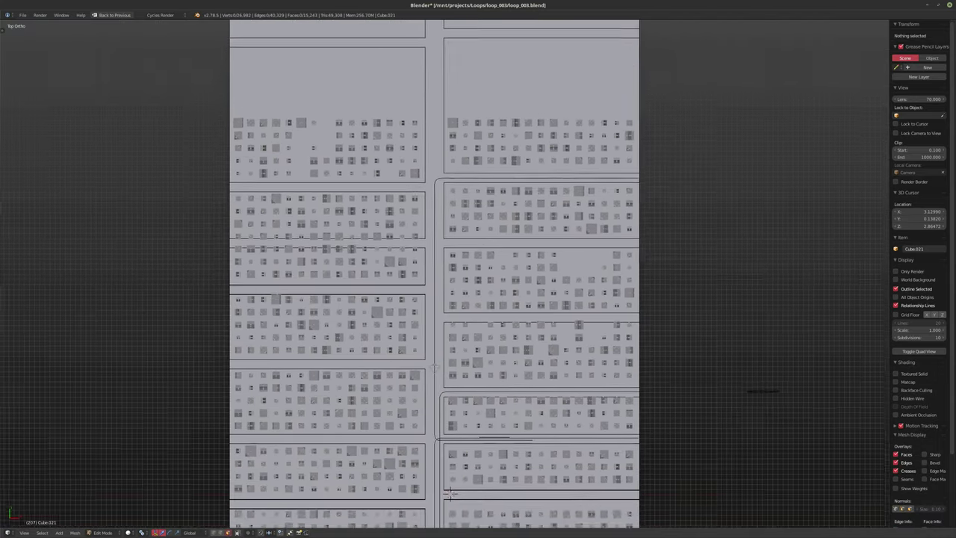
scroll(324, 249, "up", 2)
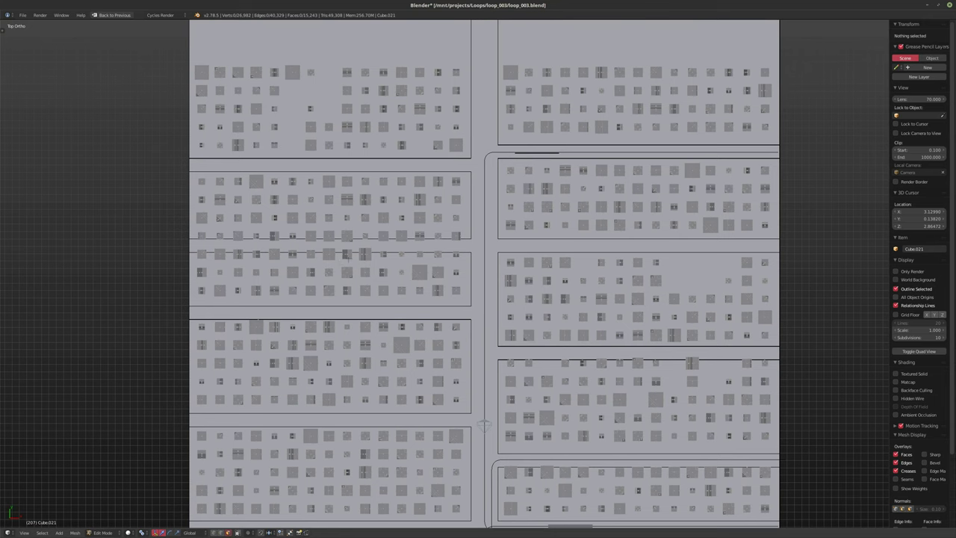
Step: Move the three building rows overlapping the upper edge of their block, left of the main road, along negative Y to center them
key("b")
left_click_drag(176, 243, 501, 303)
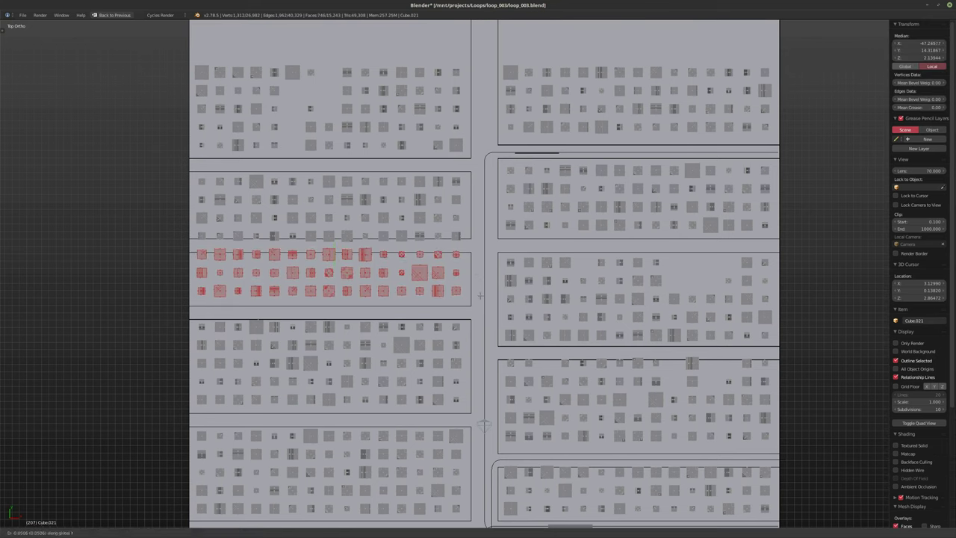
key("y")
left_click(479, 349)
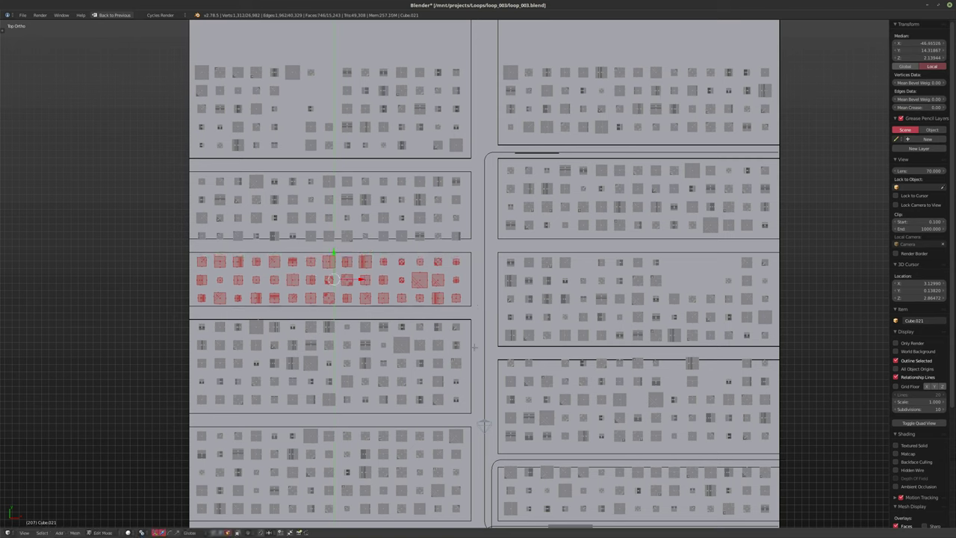
key("a")
Step: Delete the building row overlapping the lower edge of the next block up, left of the main road
key("b")
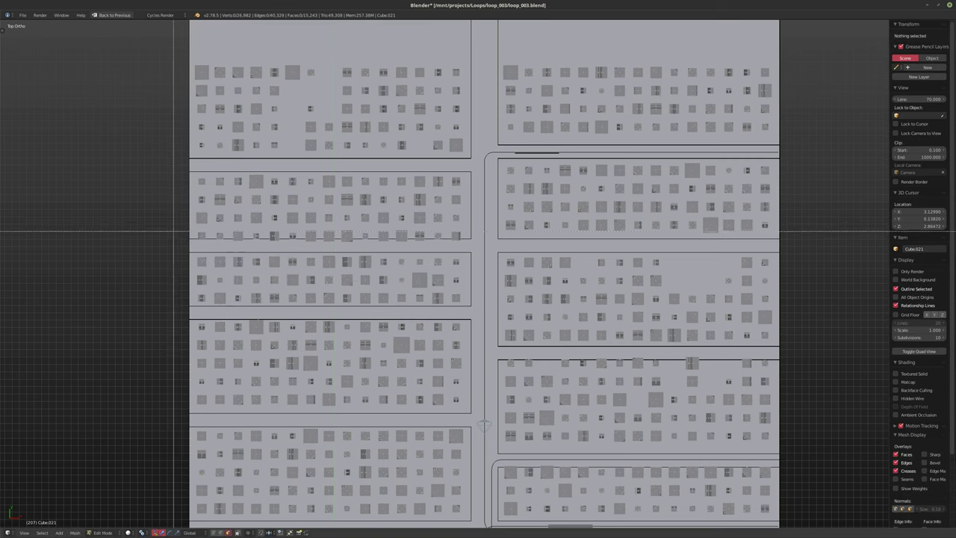
left_click_drag(173, 230, 466, 255)
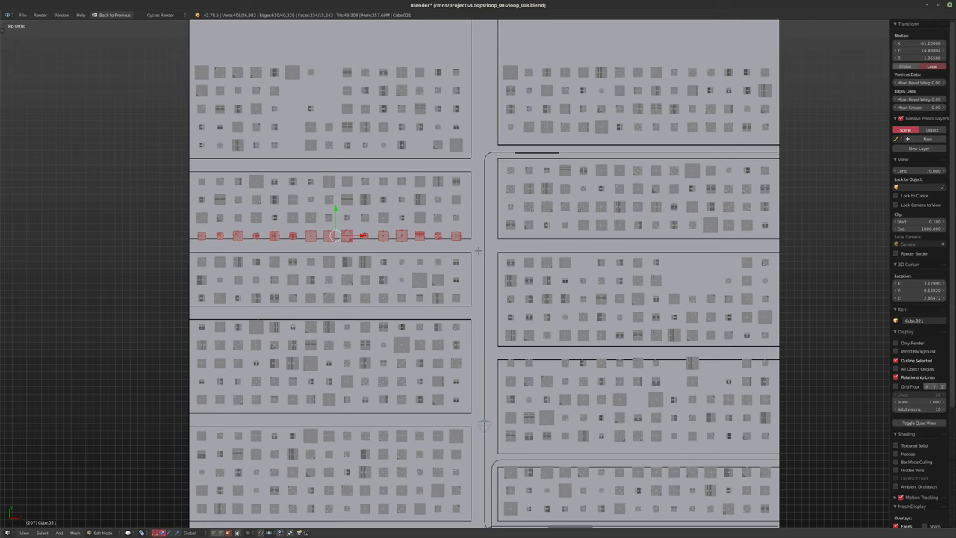
key("x")
left_click(478, 251)
Step: Move the three remaining building rows of that upper block along negative Y to center them within its outline
key("b")
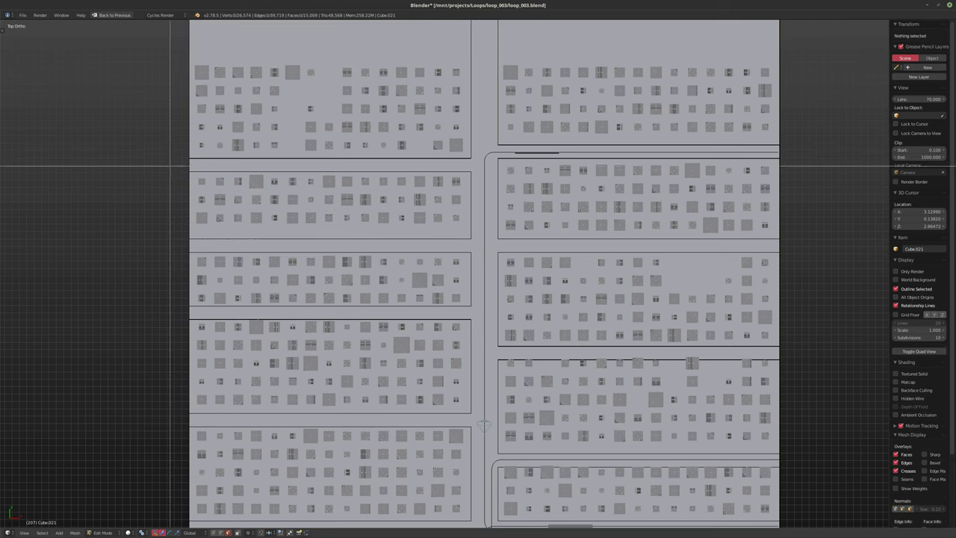
left_click_drag(176, 168, 465, 229)
key("g")
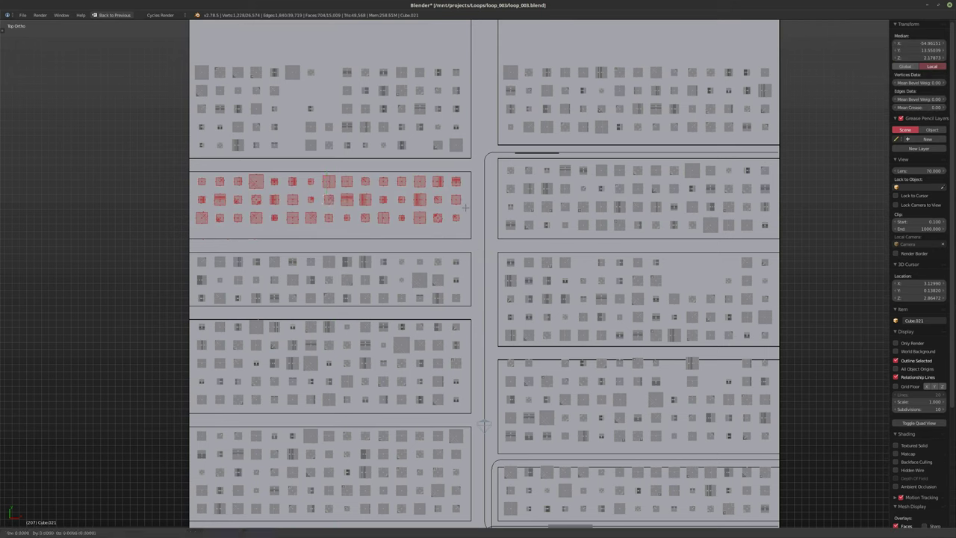
left_click(469, 255)
Step: Move the five building rows overlapping their block's upper edge, right of the main road, along negative Y to center them within the outline
scroll(469, 255, "down", 2)
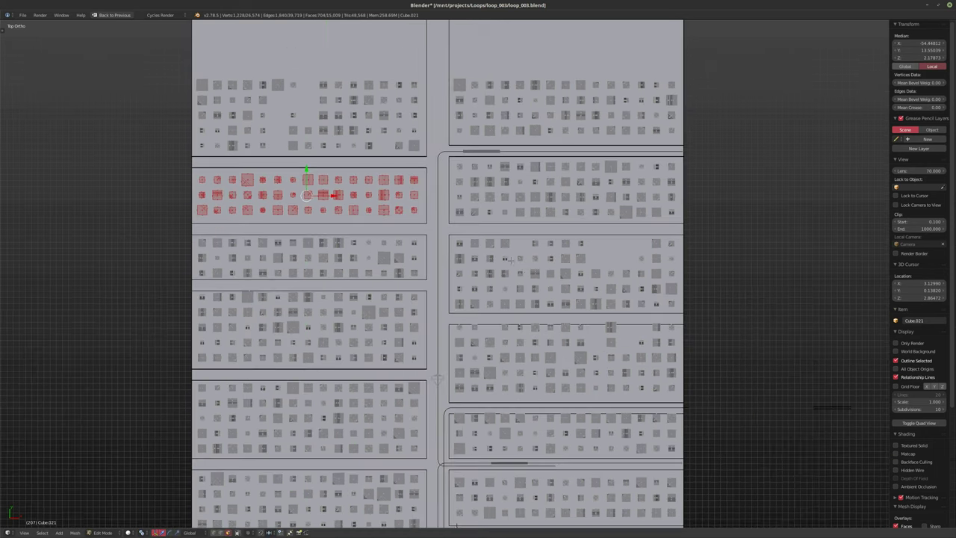
scroll(439, 254, "down", 2, "shift")
scroll(455, 261, "up", 1)
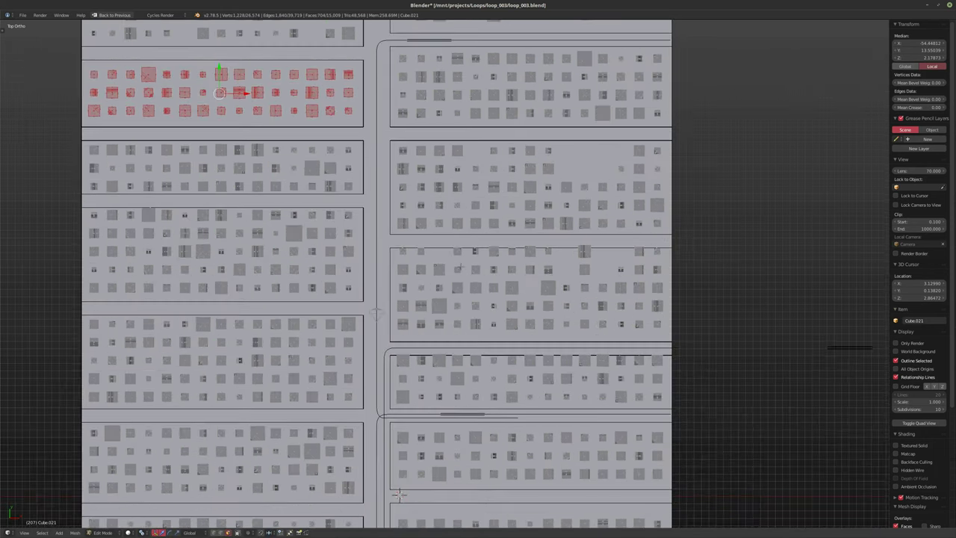
key("a")
key("b")
left_click_drag(388, 239, 695, 341)
key("g")
key("y")
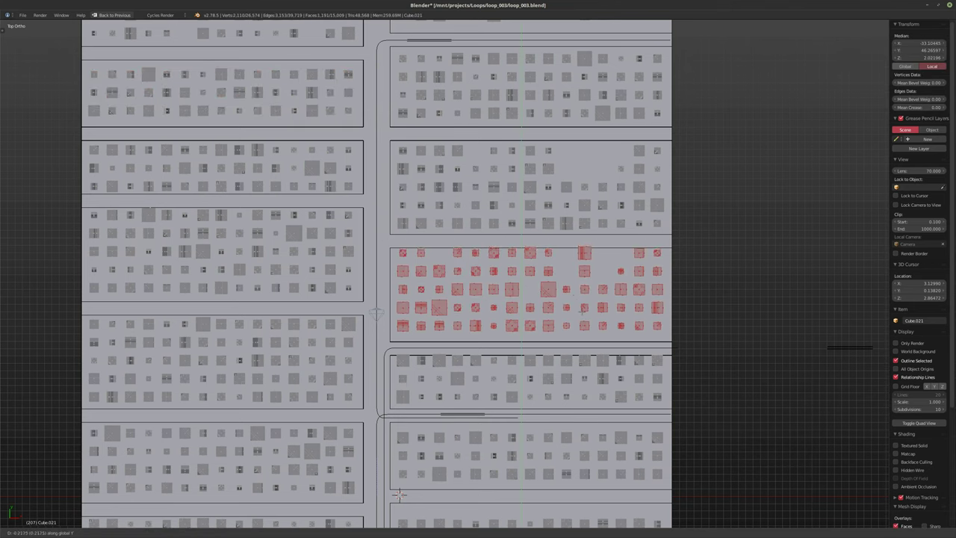
left_click(400, 494)
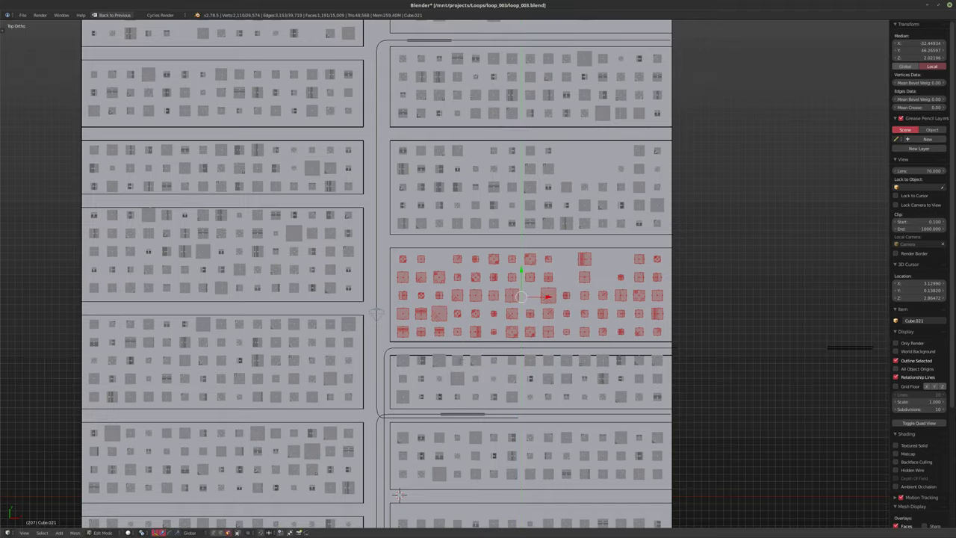
Step: Move the five-row building group touching its block's upper edge, left of the main road, about 0.34 units along negative Y
middle_click_drag(399, 494, 514, 408, "shift")
scroll(514, 408, "down", 1)
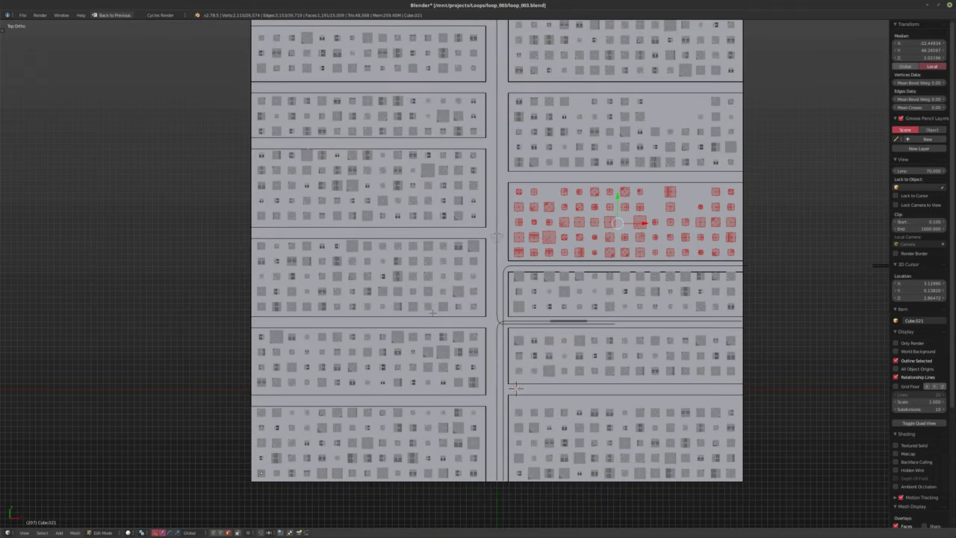
middle_click_drag(515, 387, 498, 445, "shift")
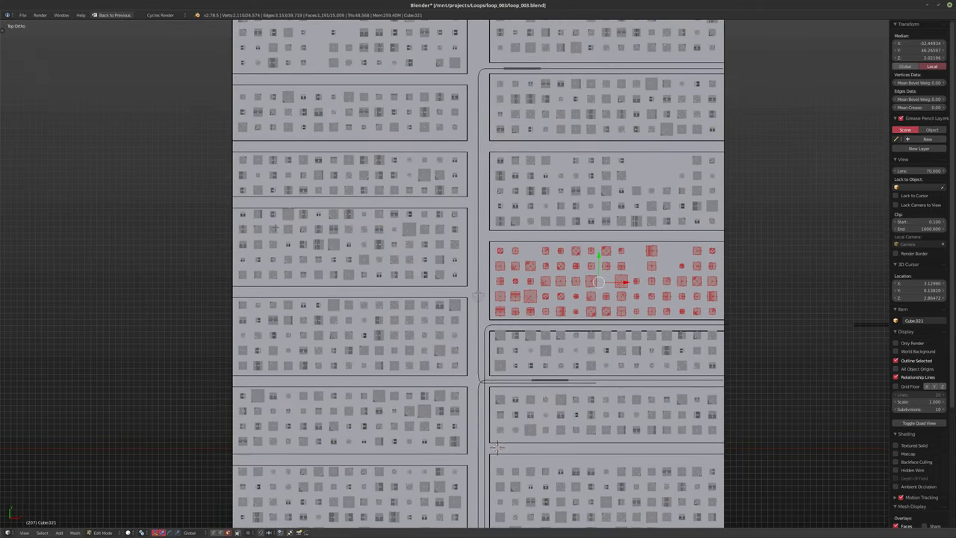
scroll(497, 445, "up", 1)
key("a")
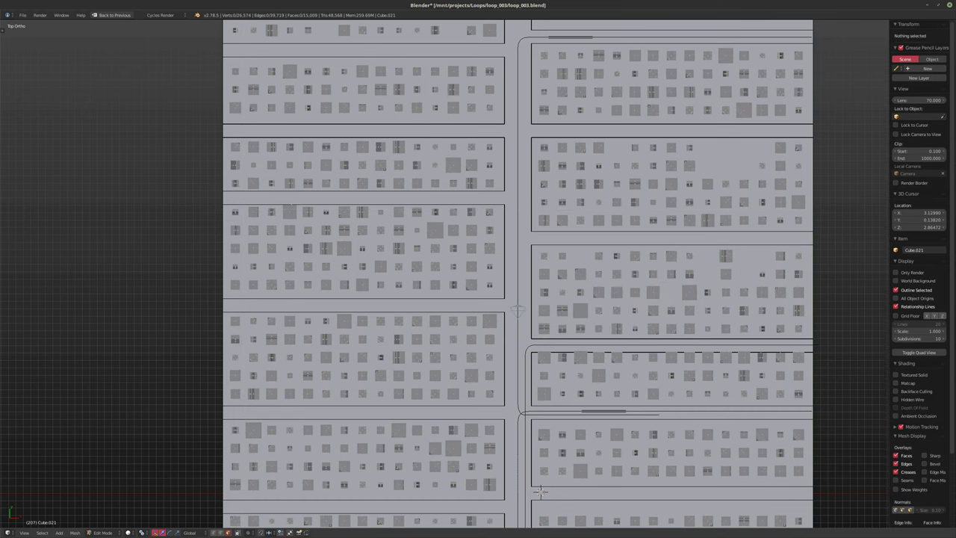
left_click_drag(199, 196, 224, 280)
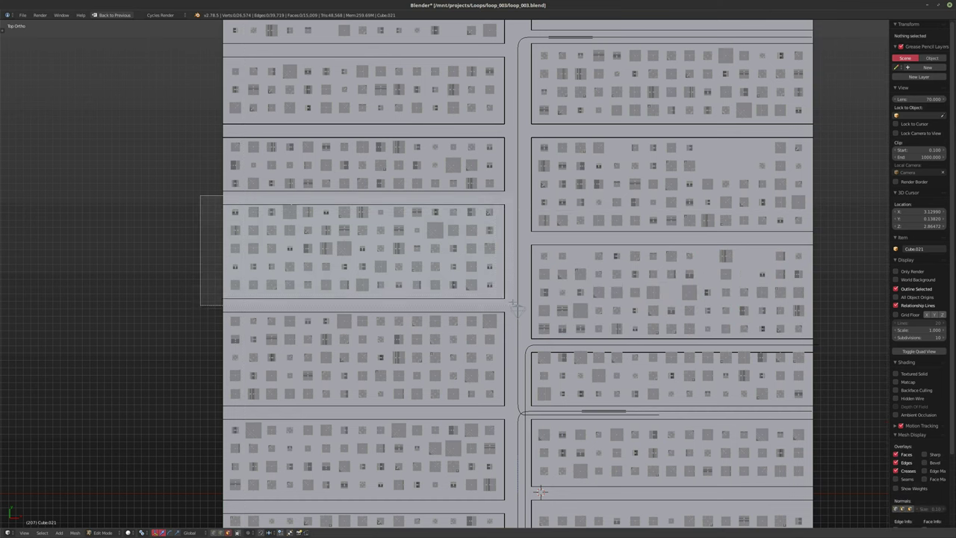
left_click_drag(513, 304, 509, 298)
key("g")
key("y")
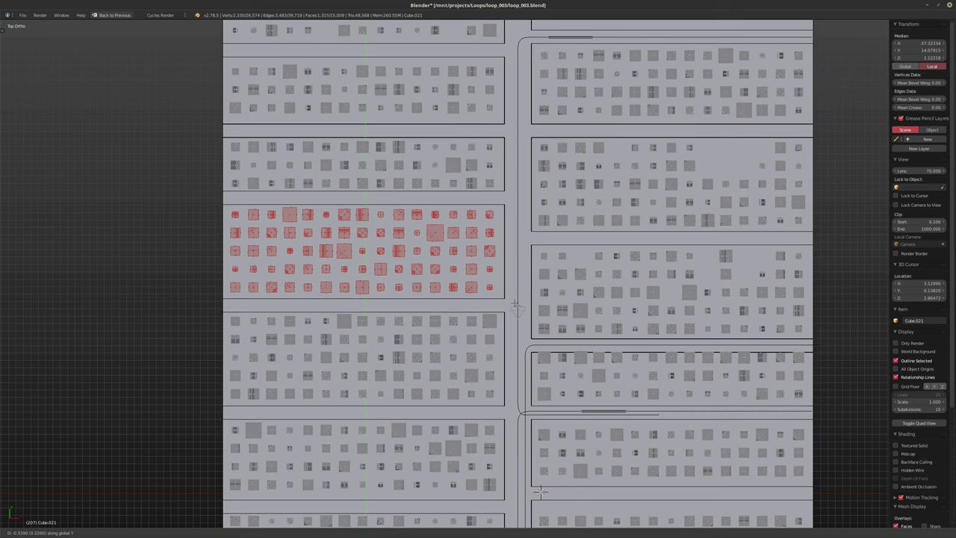
left_click(514, 304)
Step: Duplicate all the buildings along positive Y to fill the empty second half of the loop, and return to Object Mode
scroll(513, 305, "down", 4)
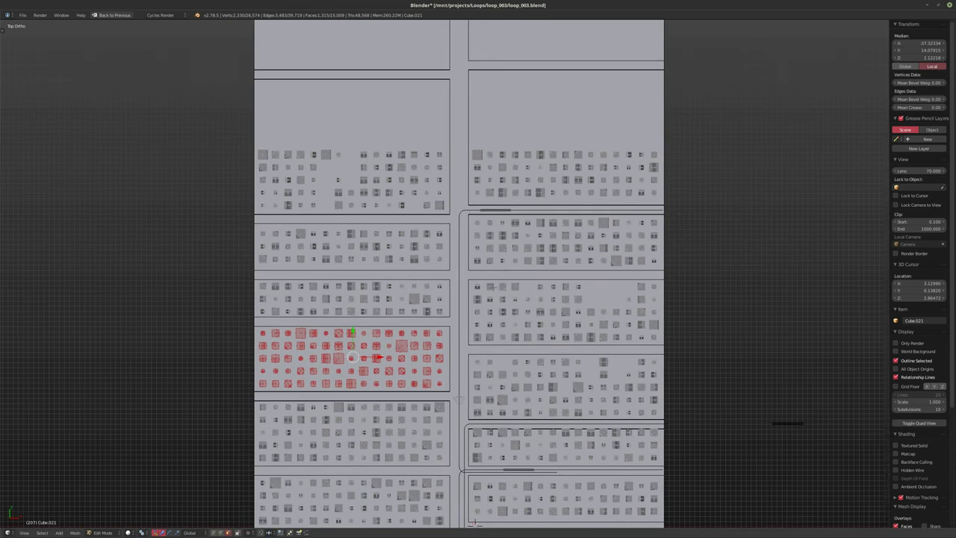
key("a")
key("shift+d")
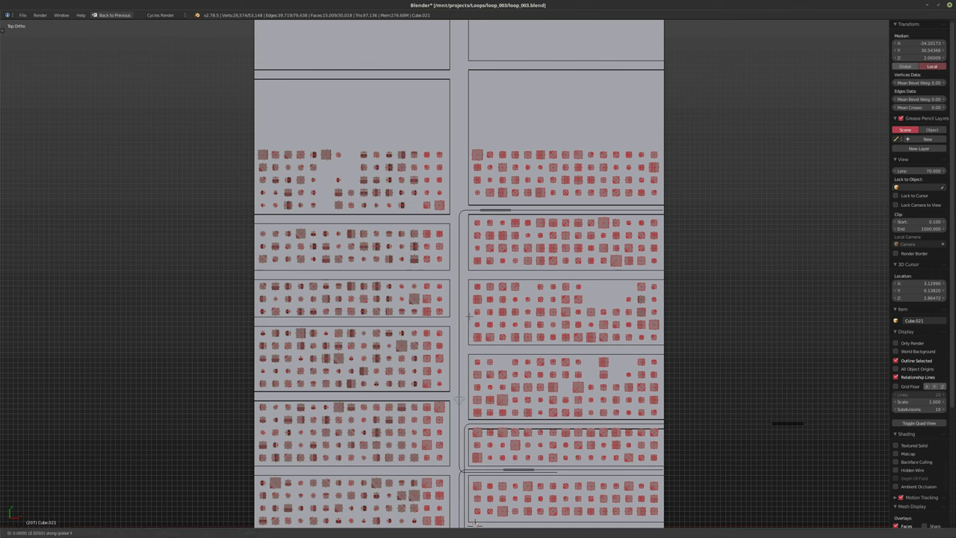
key("y")
key("Return")
key("Tab")
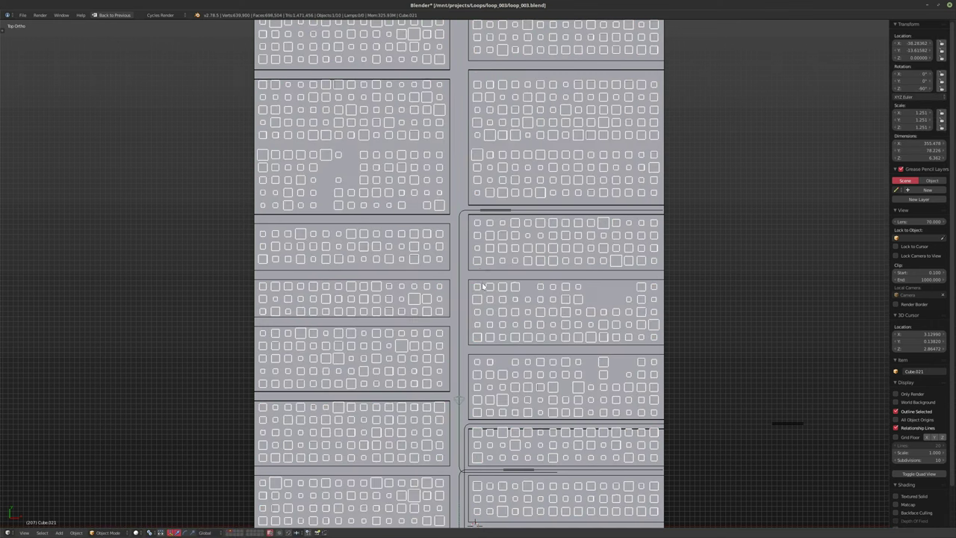
Step: Return to the camera view in the full editor layout and set the camera's clipping end to 200
key("KP_0")
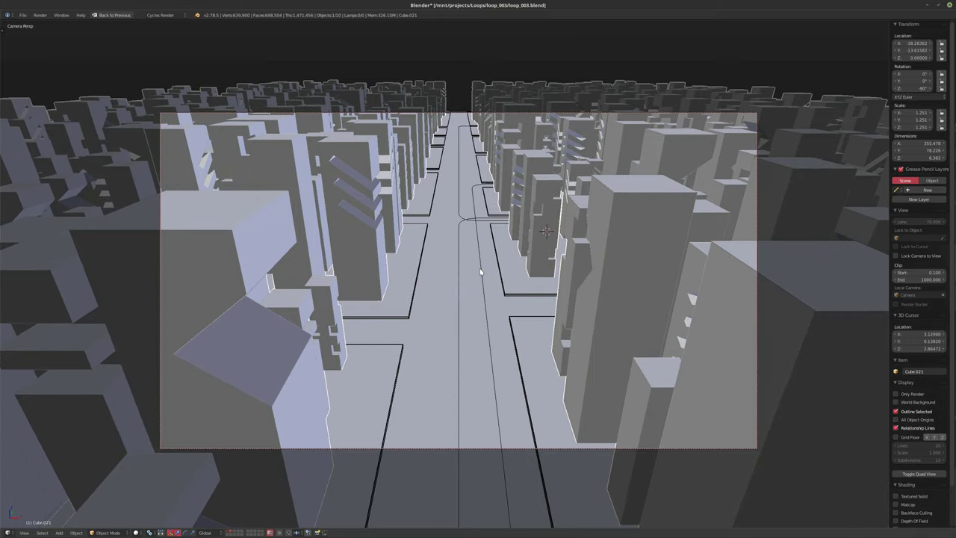
key("ctrl+Up")
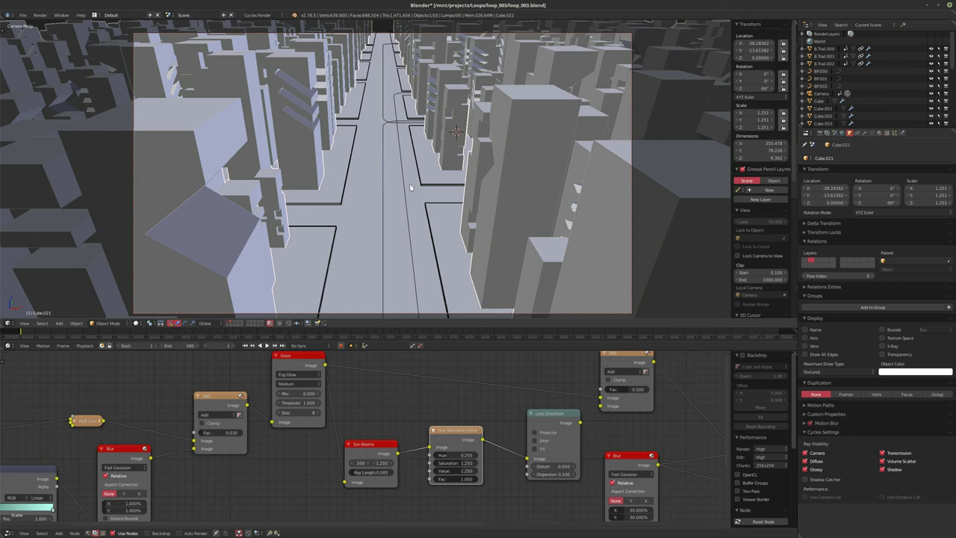
left_click(821, 94)
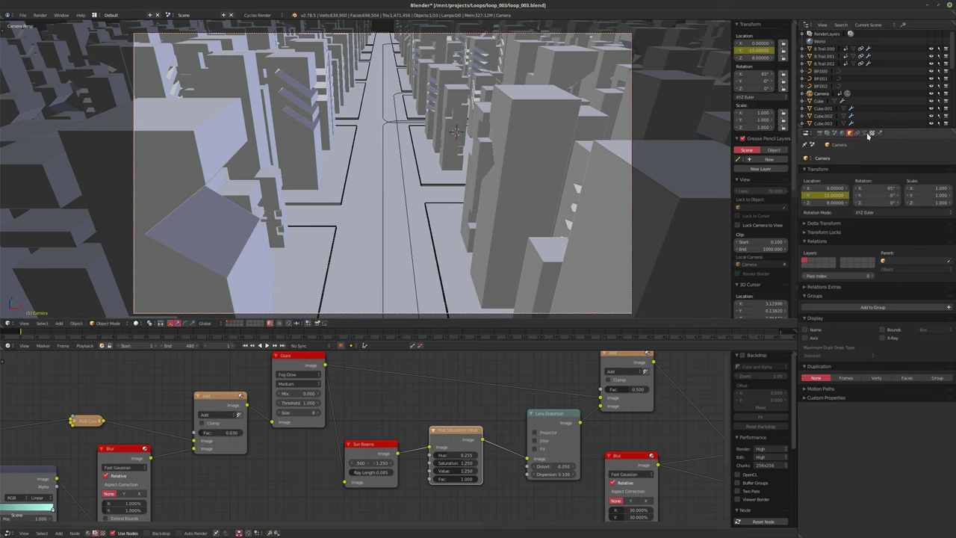
left_click(864, 132)
type("200")
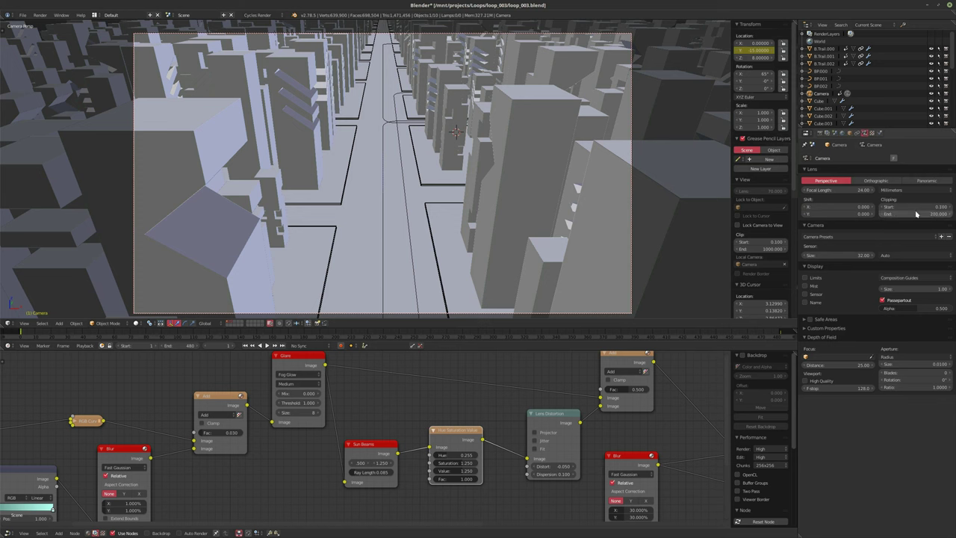
key("Return")
Step: Play the animation in the camera view and raise the camera's passepartout alpha to 1.000
key("alt+a")
left_click_drag(903, 308, 948, 308)
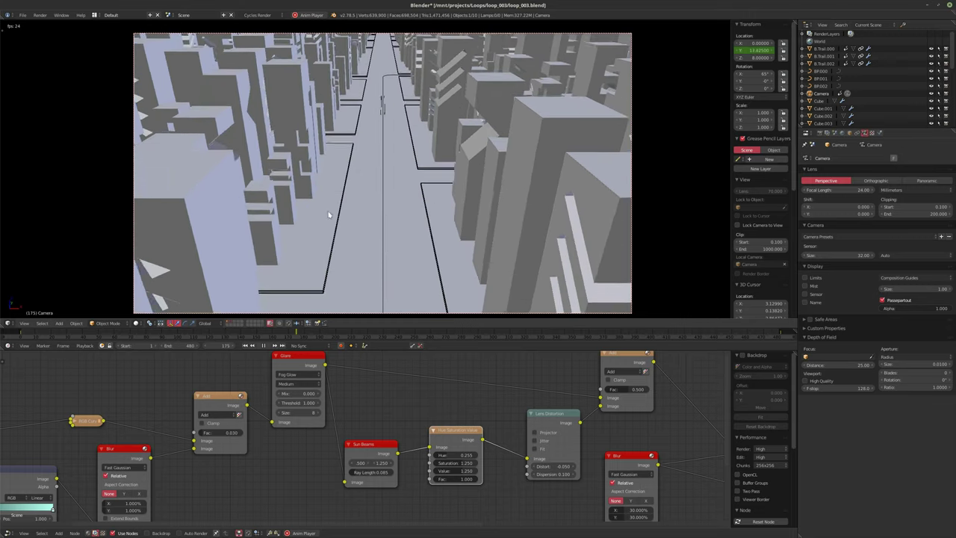
key("alt+a")
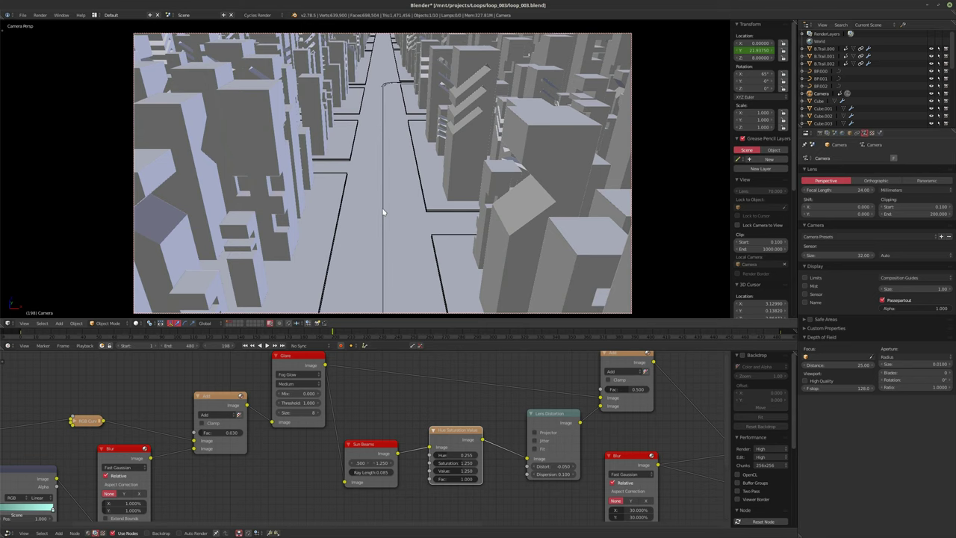
Step: Examine the placement of the B.Trail.002 mesh among the streets in Edit Mode from outside the camera view
right_click(386, 88)
middle_click_drag(386, 88, 392, 127)
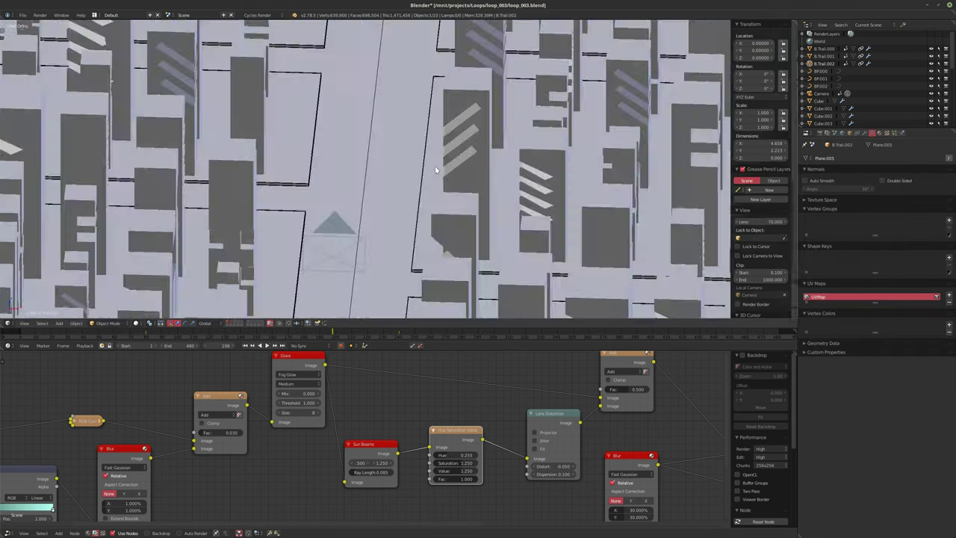
scroll(395, 150, "down", 5)
middle_click_drag(399, 171, 366, 83)
key("Tab")
scroll(355, 51, "up", 4)
key("KP_7")
scroll(344, 149, "up", 3)
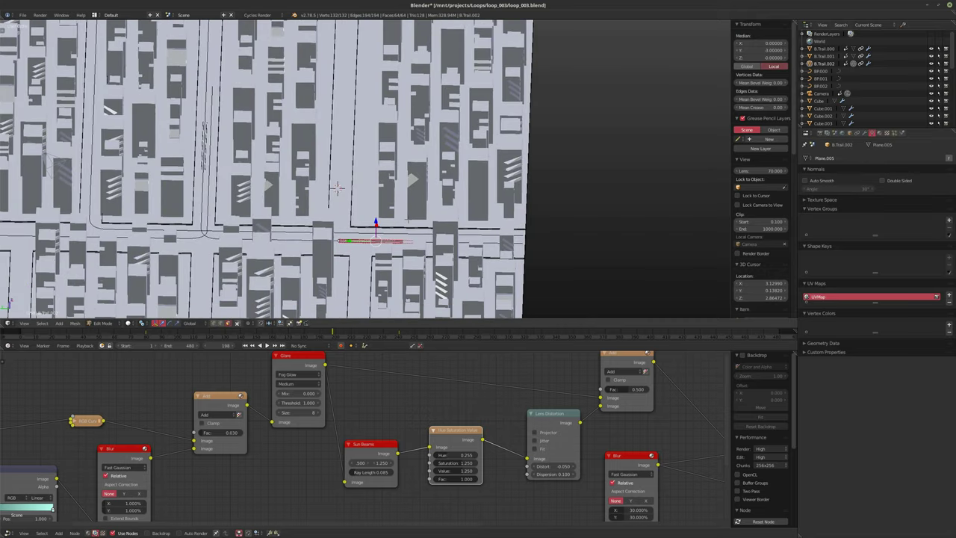
key("Tab")
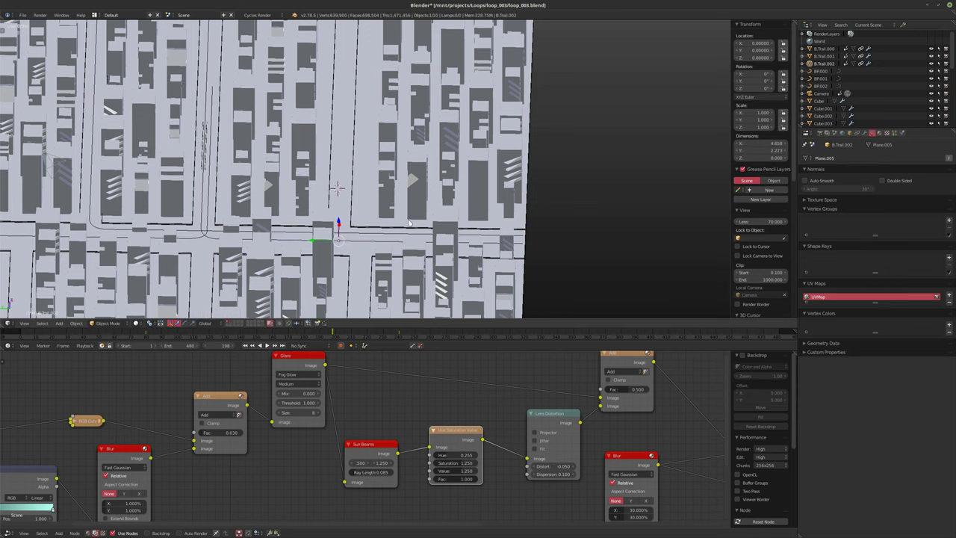
Step: Select the BP.002 path and review the animation playback over the city and through the camera
middle_click_drag(402, 204, 350, 209)
key("KP_5")
scroll(351, 208, "up", 3)
right_click(351, 238)
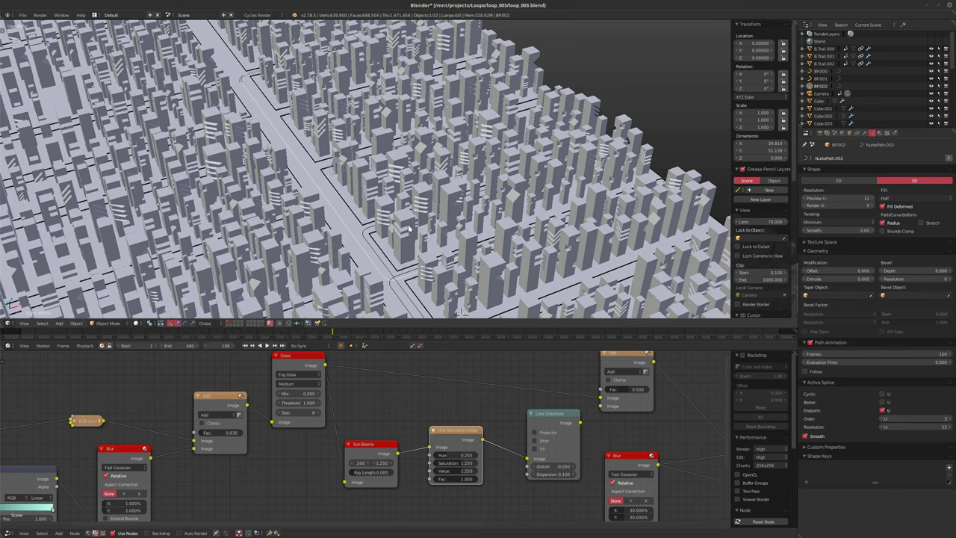
middle_click_drag(409, 228, 398, 170)
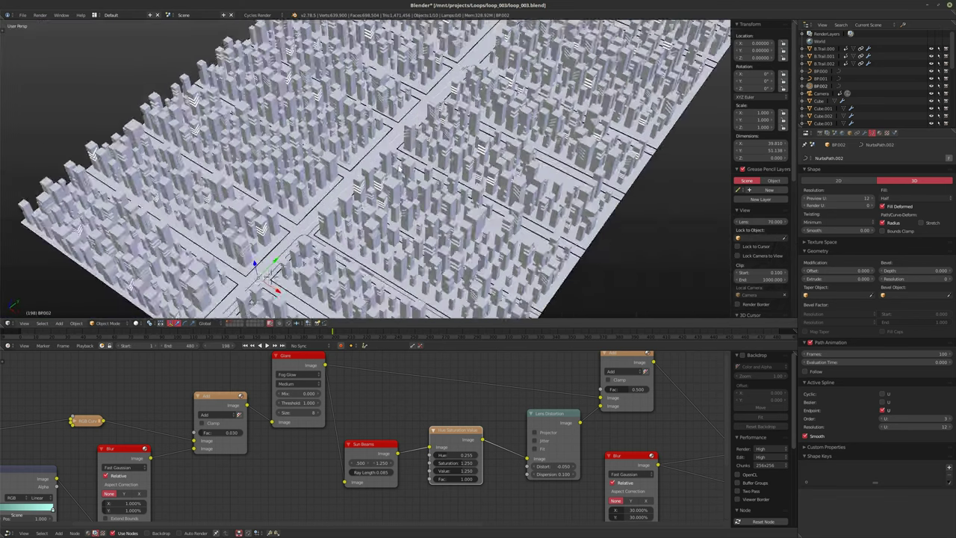
key("alt+a")
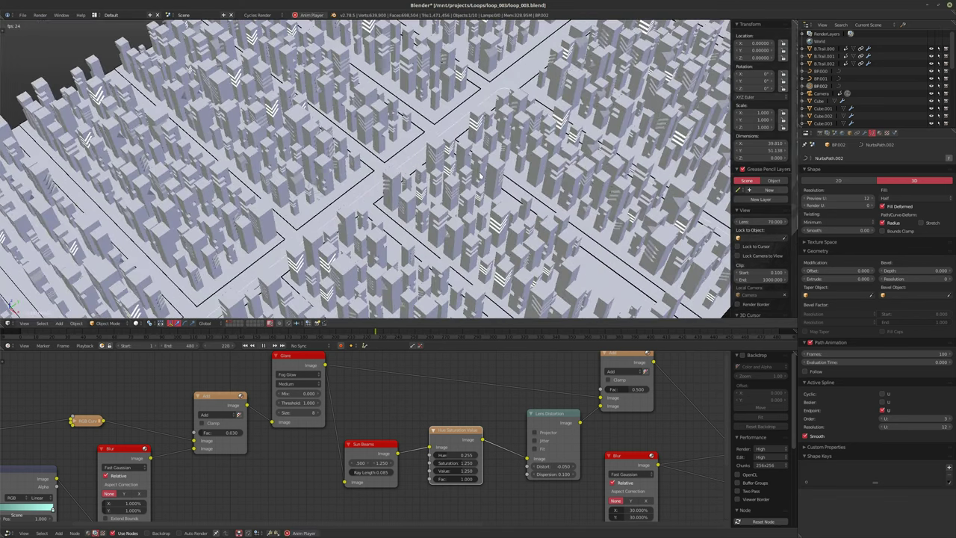
key("KP_0")
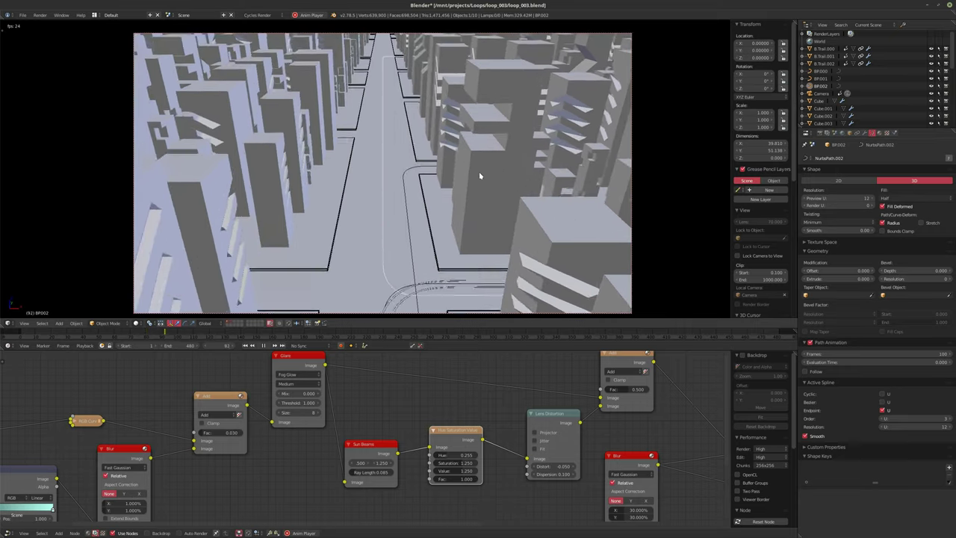
key("Escape")
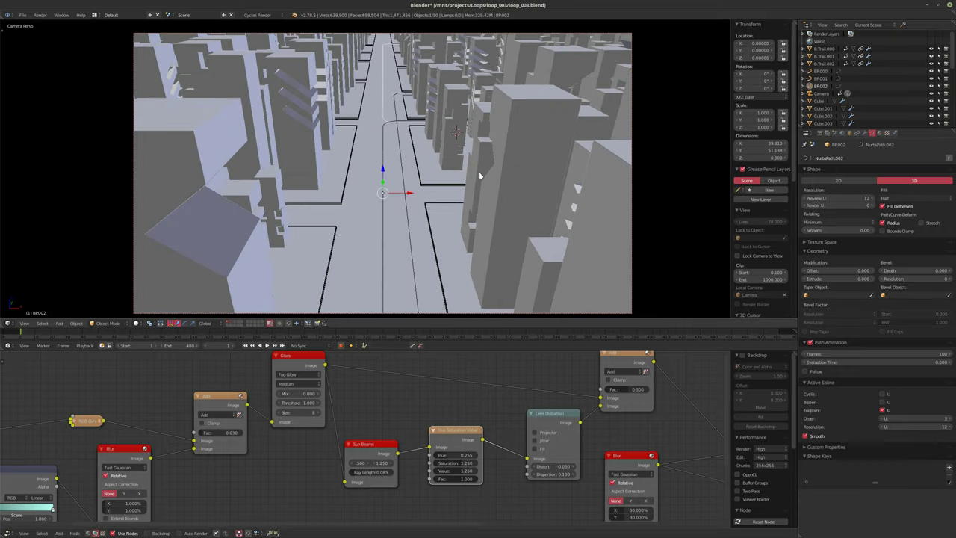
Step: Try to move the BP.001 path along the global Y axis
right_click(402, 175)
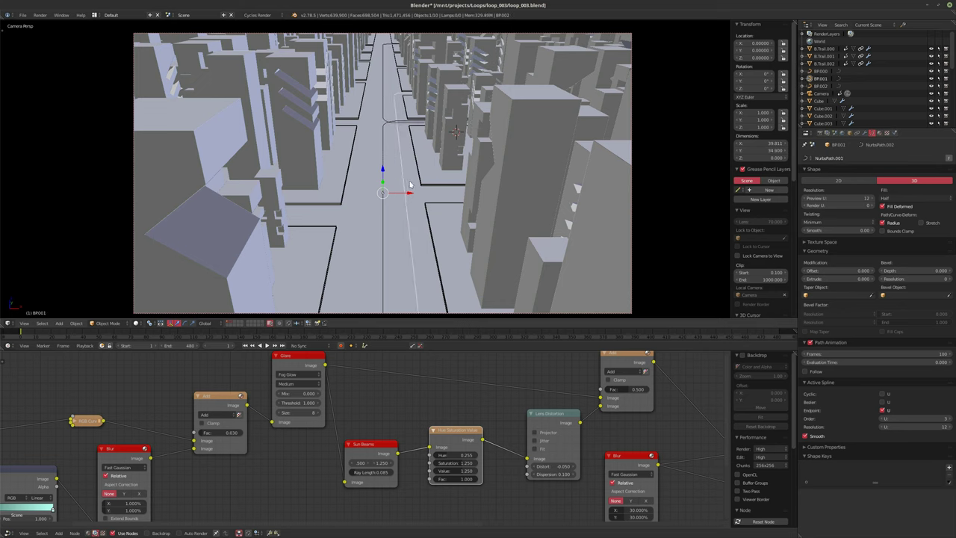
key("g")
key("y")
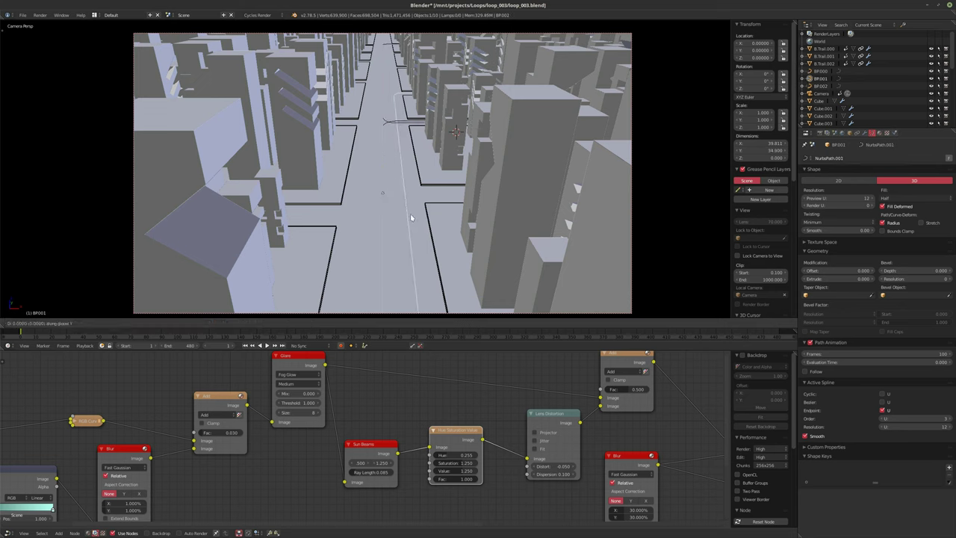
left_click(400, 137)
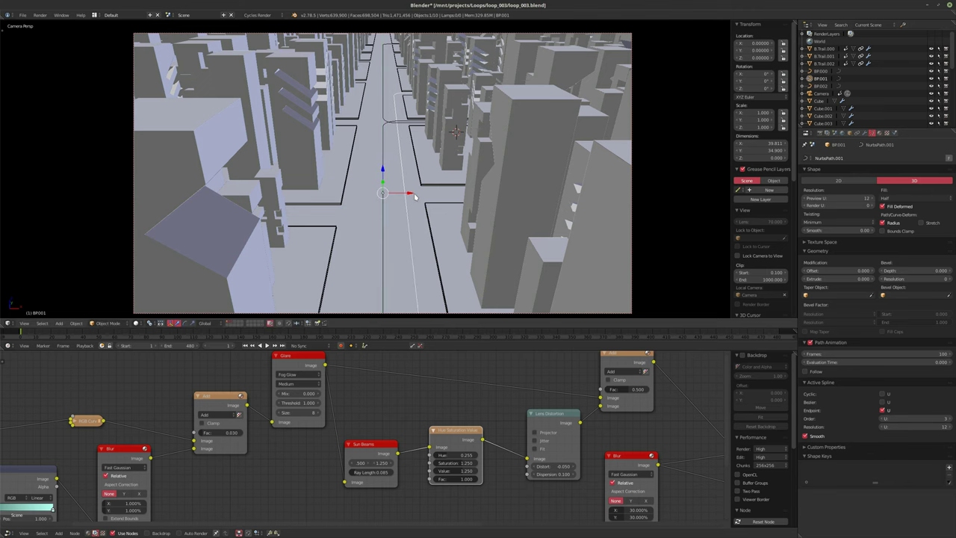
Step: Play the animation in stages through the camera to review the light trails along the central street
key("alt+a")
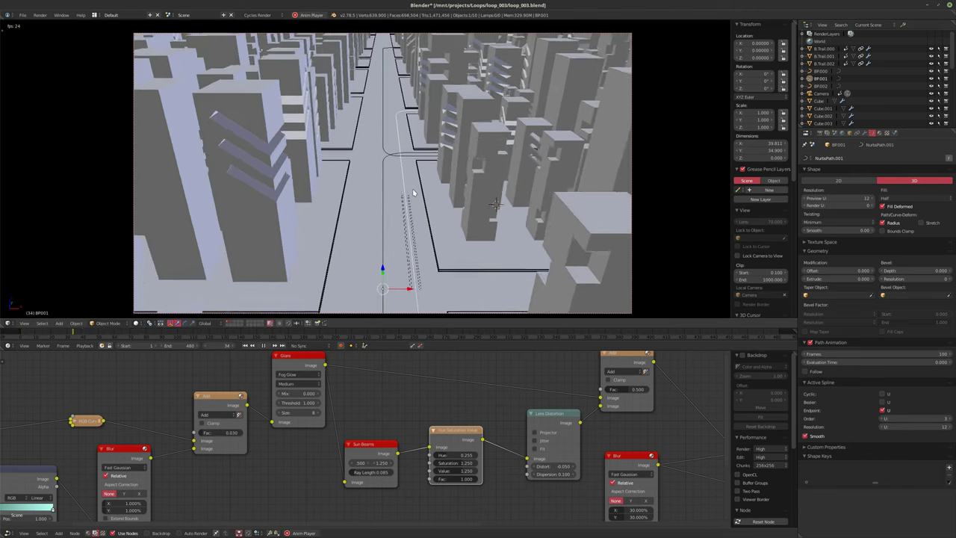
key("alt+a")
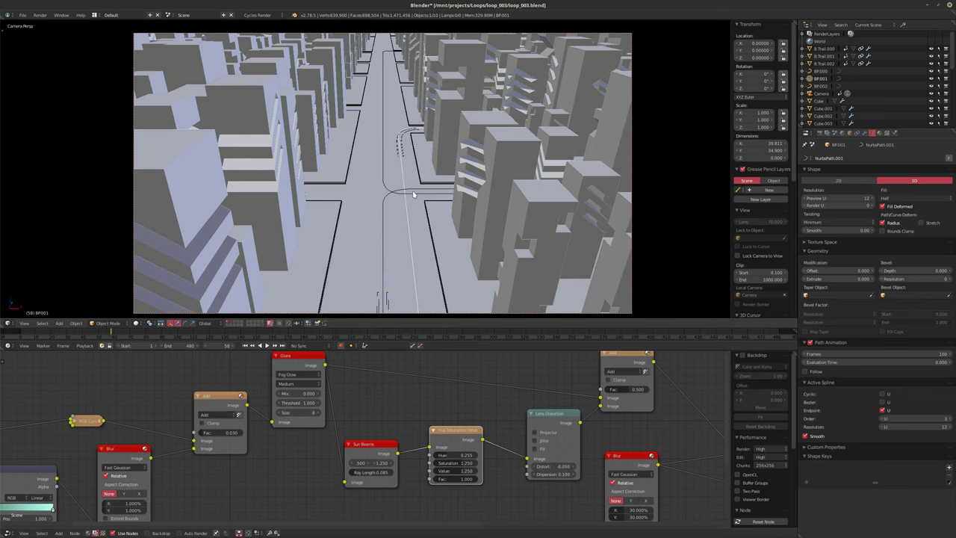
key("alt+a")
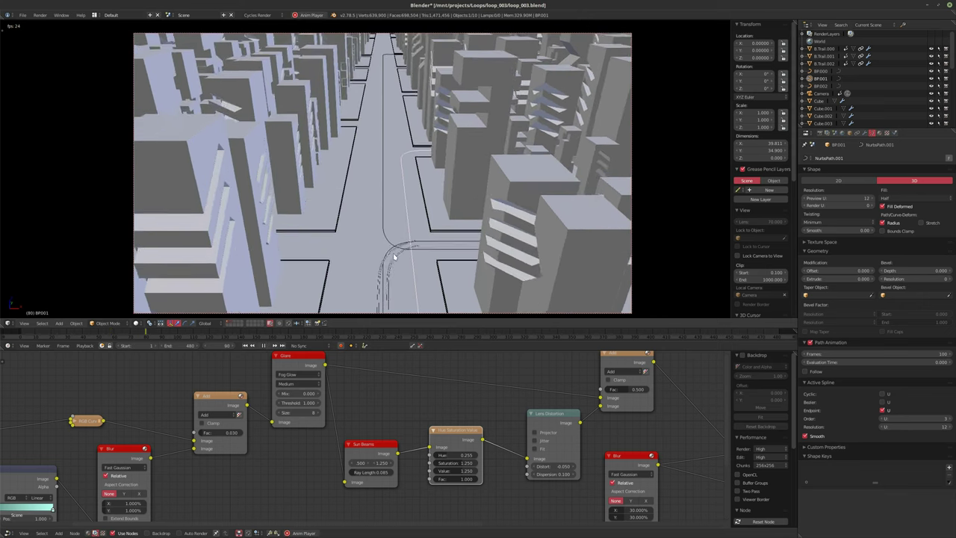
key("alt+a")
key("alt+a")
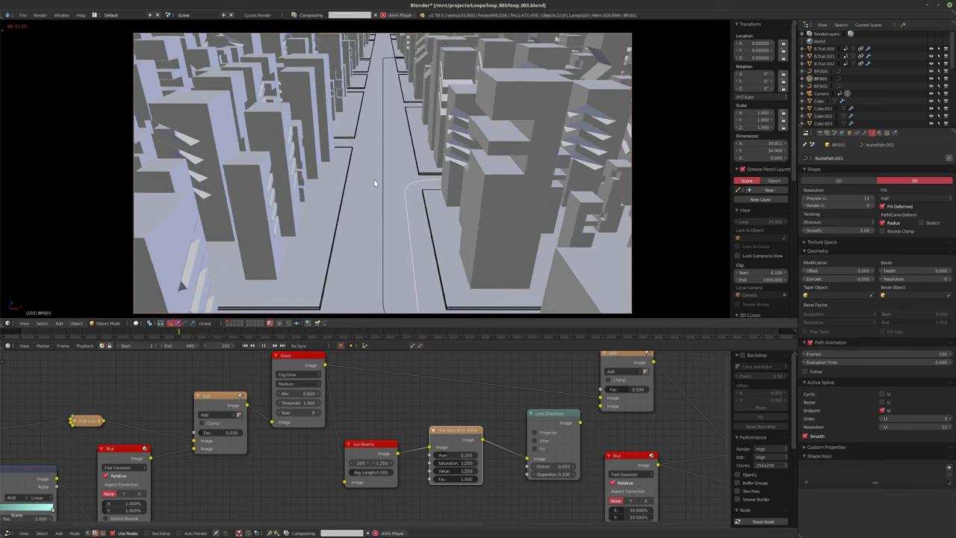
key("alt+a")
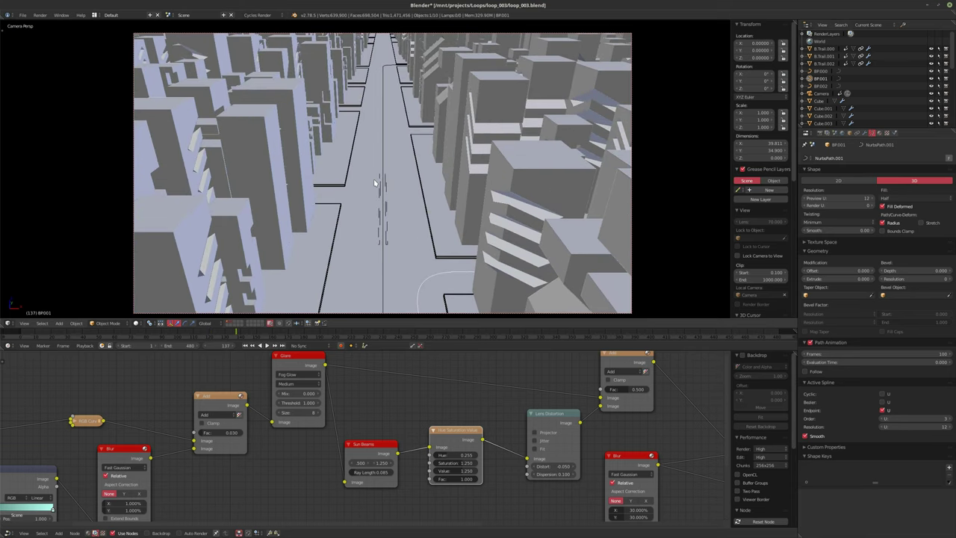
Step: Examine the street layout and the BP.001 path from outside the camera view
middle_click_drag(404, 156, 418, 194)
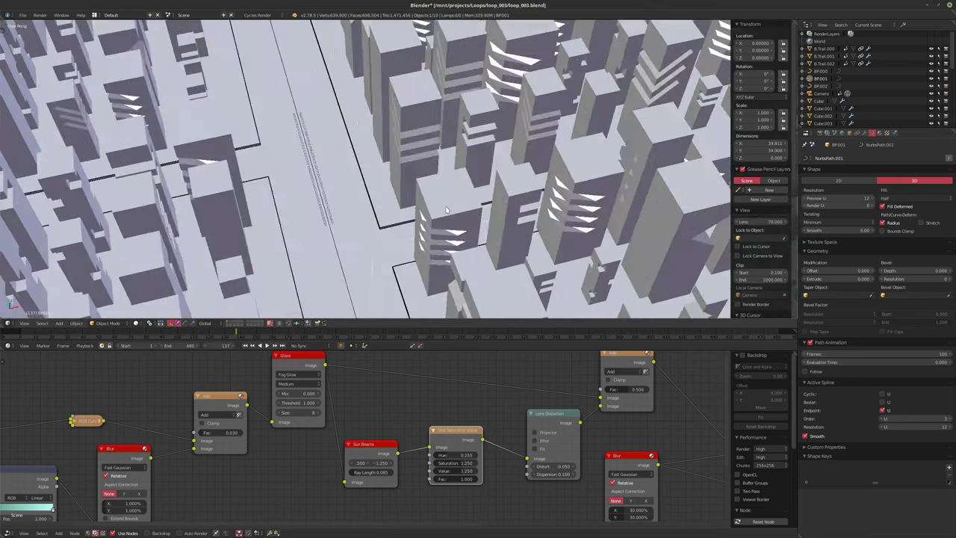
scroll(418, 194, "down", 8)
scroll(426, 224, "up", 4)
right_click(429, 233)
middle_click_drag(428, 231, 458, 237)
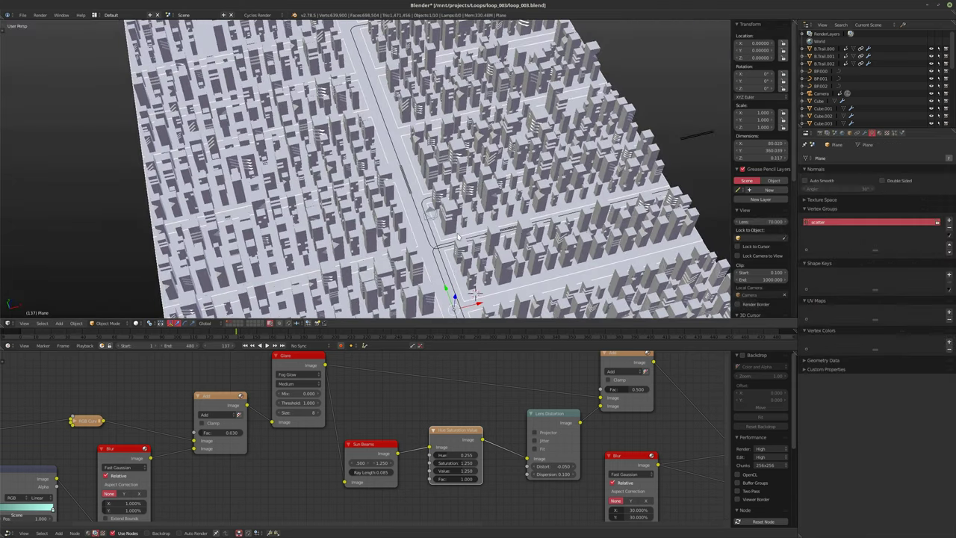
right_click(436, 239)
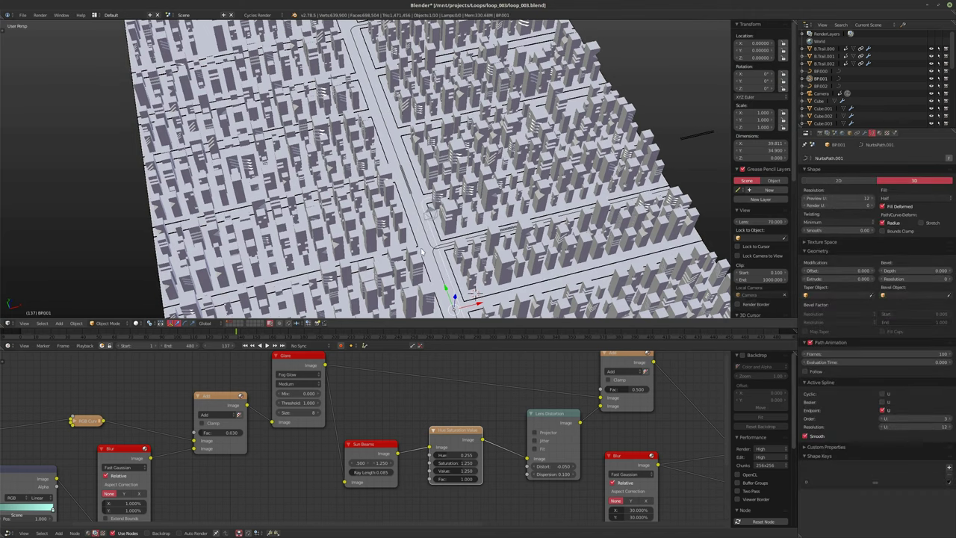
middle_click_drag(448, 236, 537, 149)
Step: Duplicate the BP.002 path and move the copy about 10.07 units along the global Y axis
left_click(822, 86)
middle_click_drag(388, 194, 366, 181)
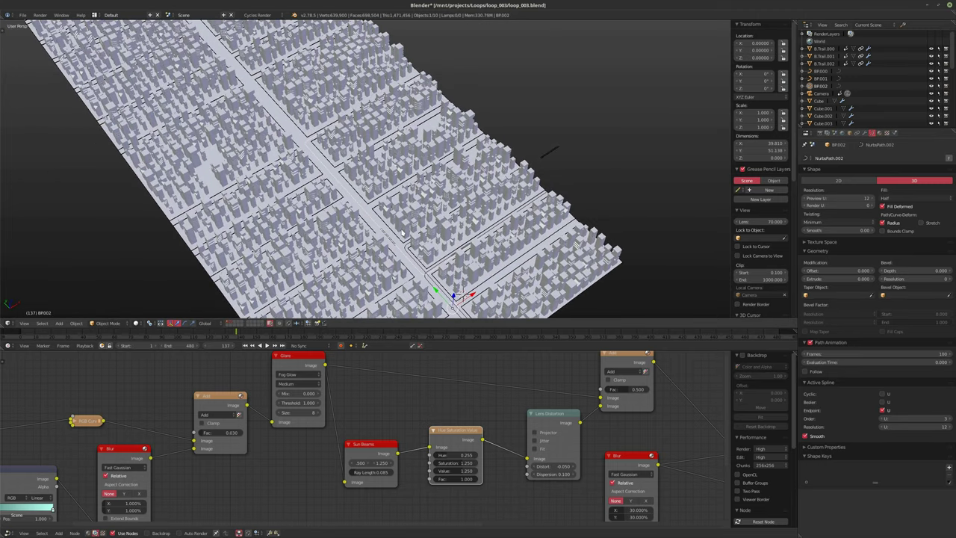
key("shift+d")
key("y")
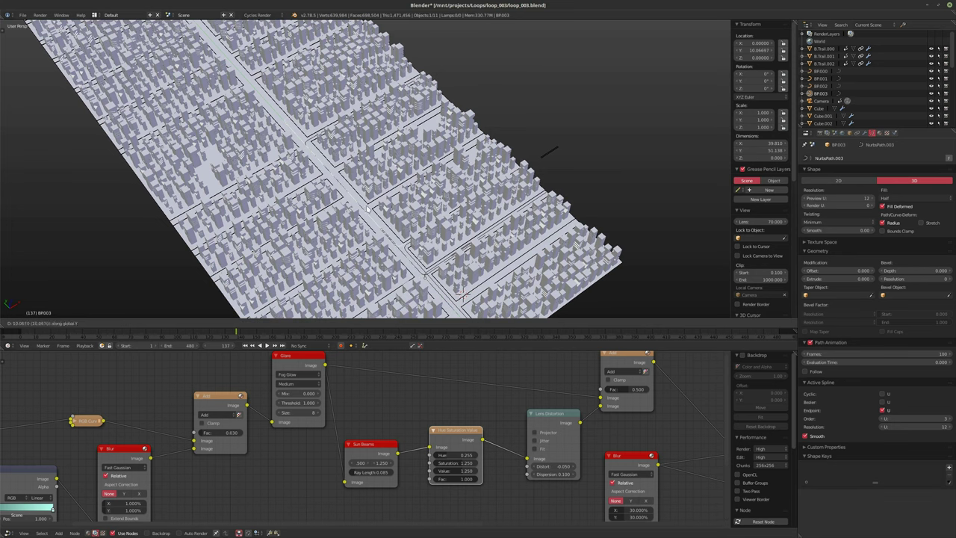
left_click(367, 210)
middle_click_drag(366, 210, 347, 245)
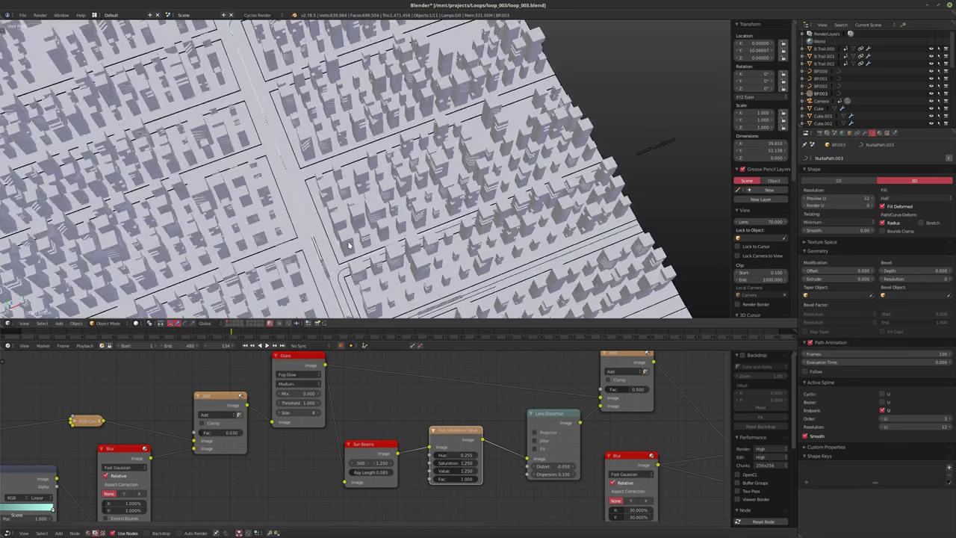
Step: Return to the first frame and shift the duplicated path along Y to about 9.53
key("shift+Left")
middle_click_drag(487, 256, 324, 209)
scroll(326, 217, "up", 3)
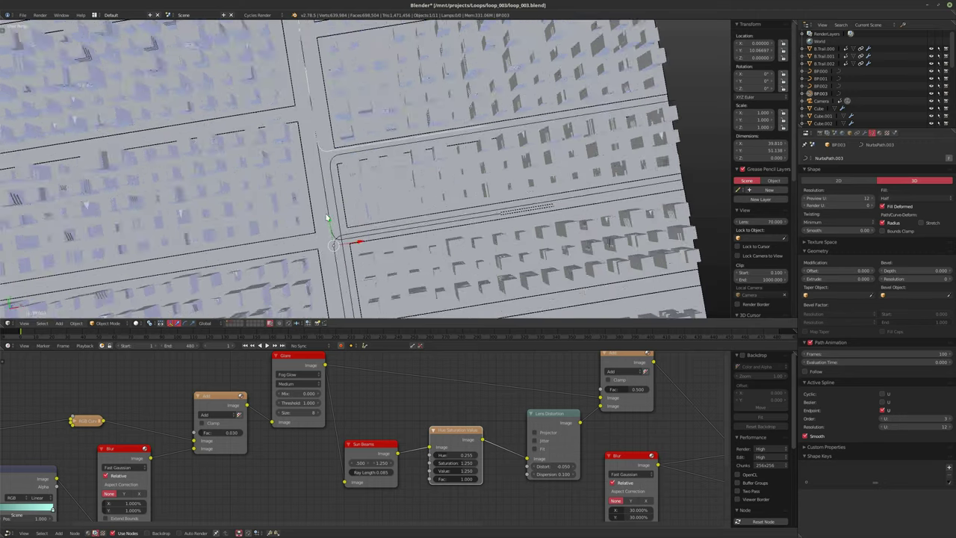
scroll(326, 217, "up", 2)
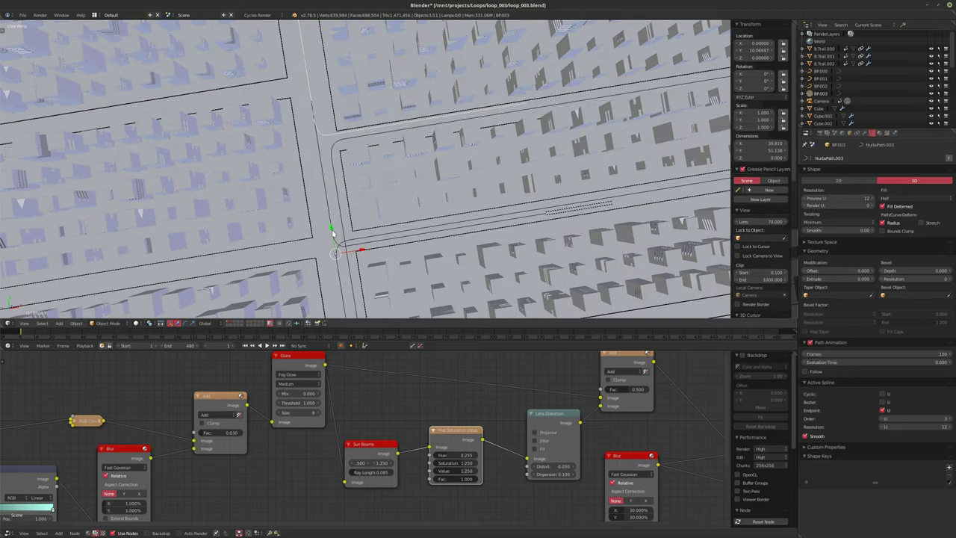
key("g")
key("y")
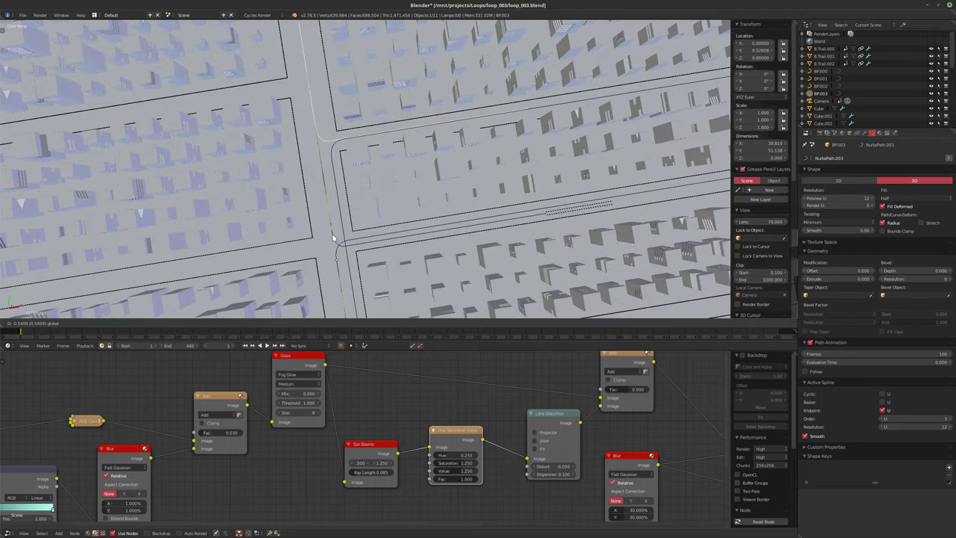
left_click(333, 238)
middle_click_drag(333, 237, 366, 228)
Step: Reposition the duplicated path along the main street at about X 1.00 and Y -10.54
key("g")
key("x")
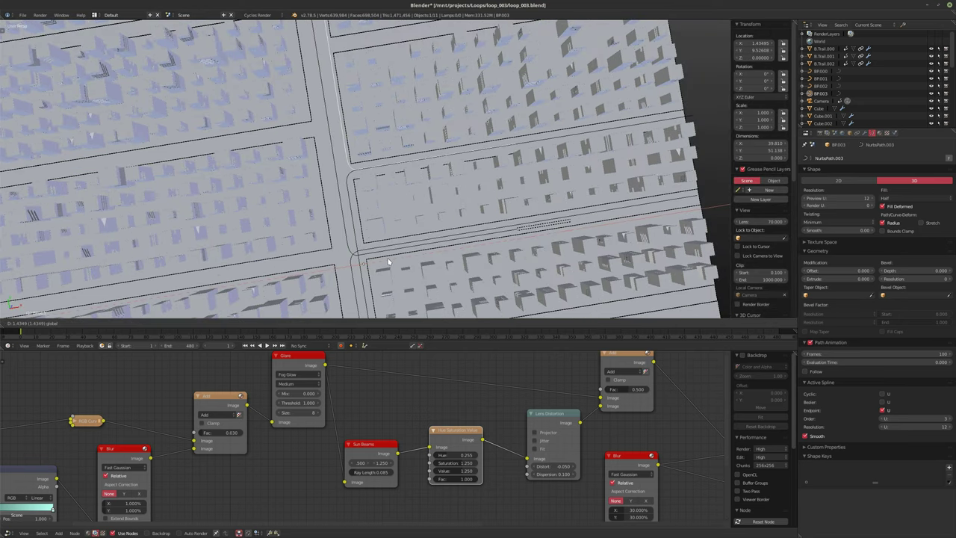
left_click(384, 262)
middle_click_drag(385, 262, 397, 226)
middle_click_drag(419, 245, 386, 191, "shift")
left_click_drag(385, 193, 391, 240)
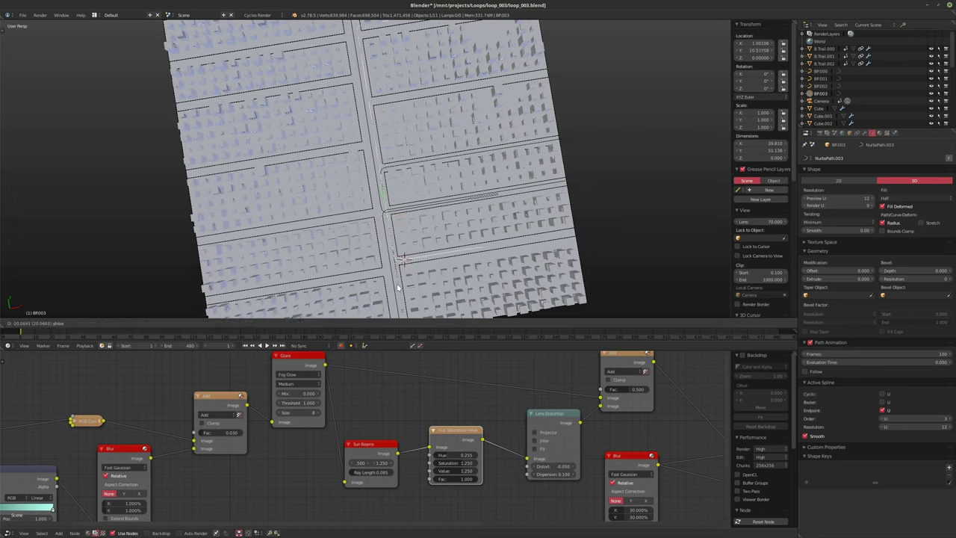
left_click_drag(398, 288, 398, 288)
Step: Duplicate the B.Trail.002 mesh and set the copy's Curve modifier object to BP.003
left_click(824, 65)
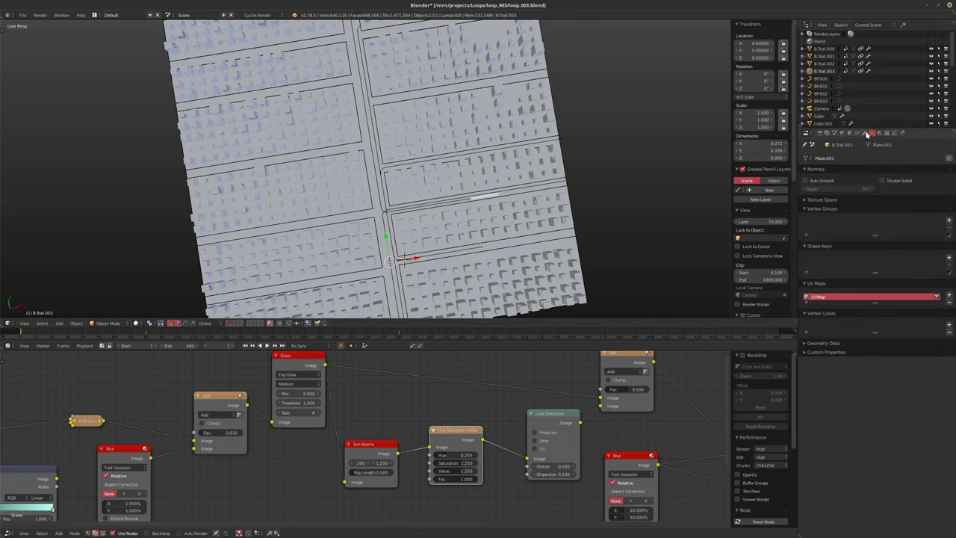
left_click(865, 133)
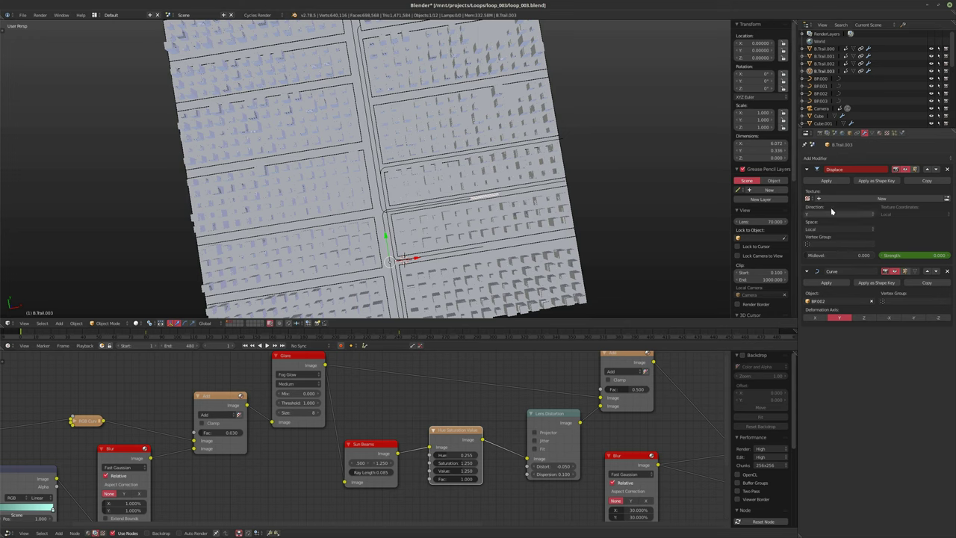
left_click(830, 302)
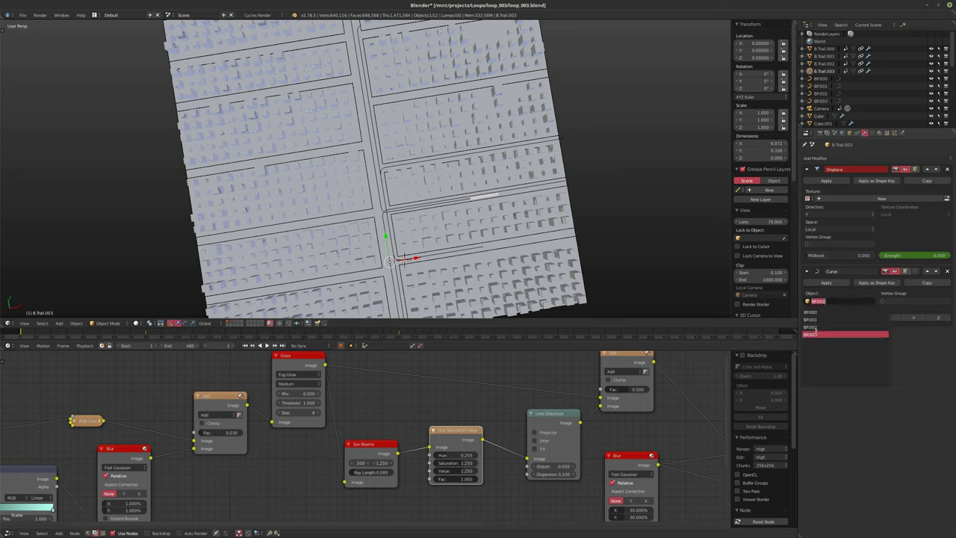
left_click(815, 334)
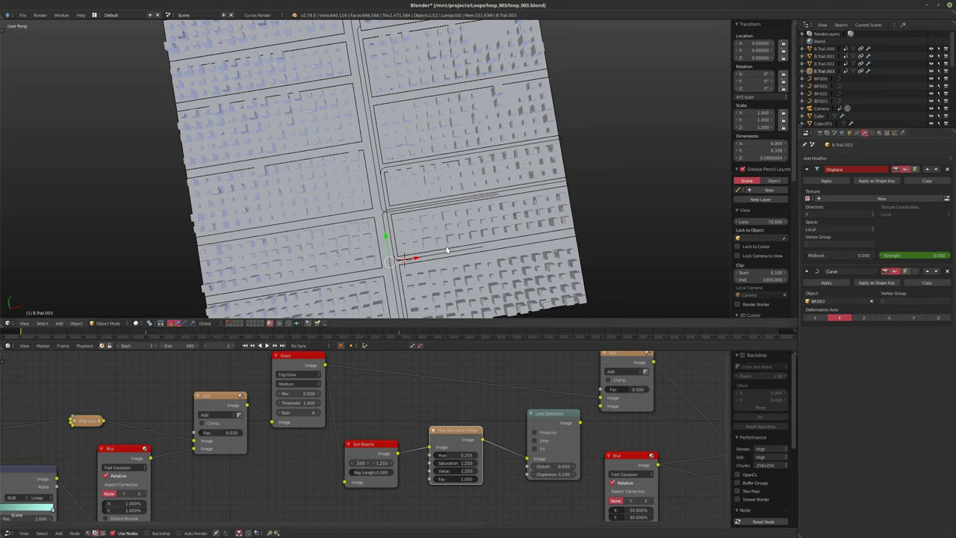
Step: Play the animation over the city, and from the first frame through the camera, to check the new trail
key("alt+a")
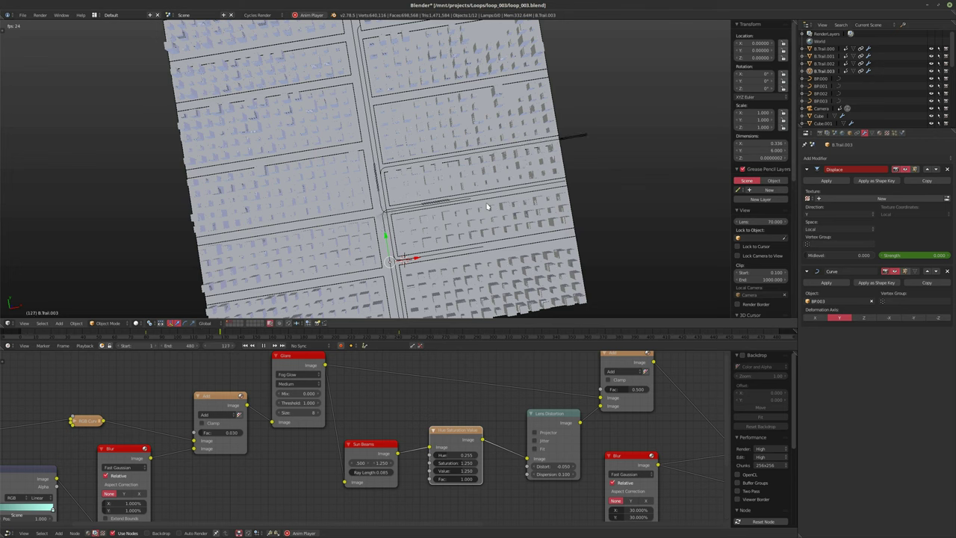
key("alt+a")
key("KP_0")
key("shift+Left")
key("alt+a")
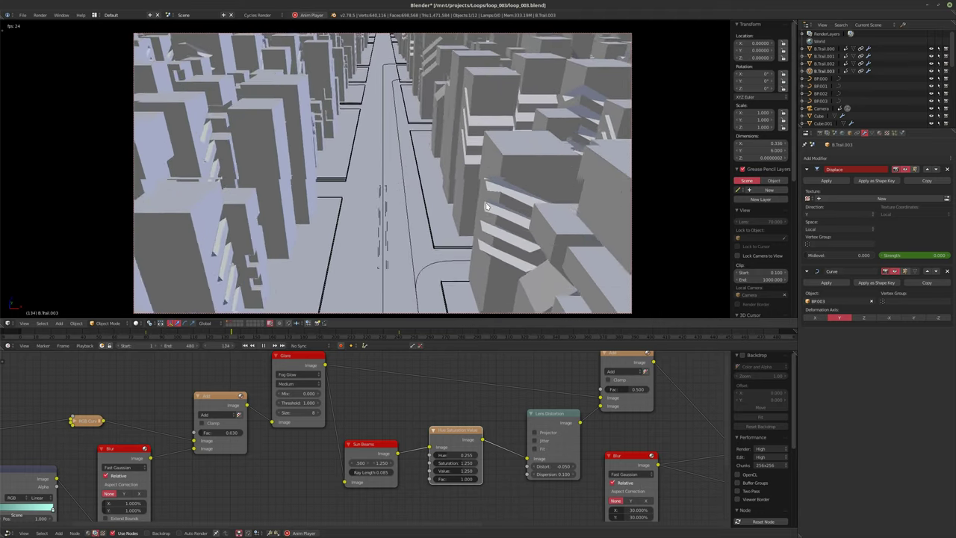
key("alt+a")
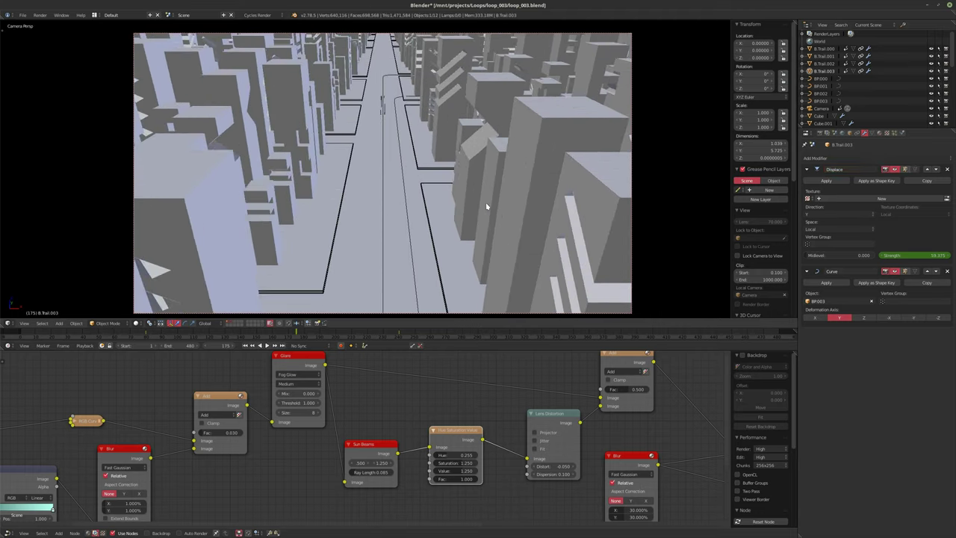
key("alt+a")
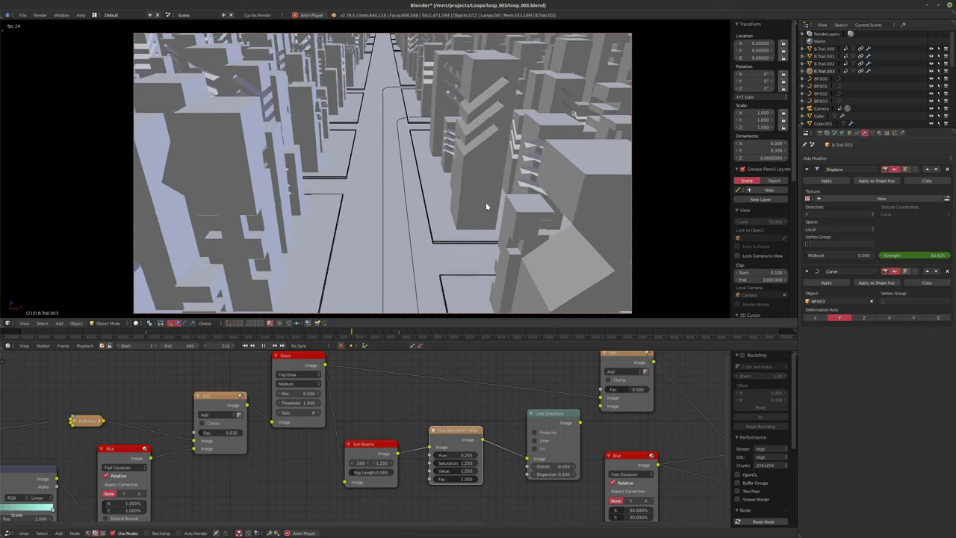
key("alt+a")
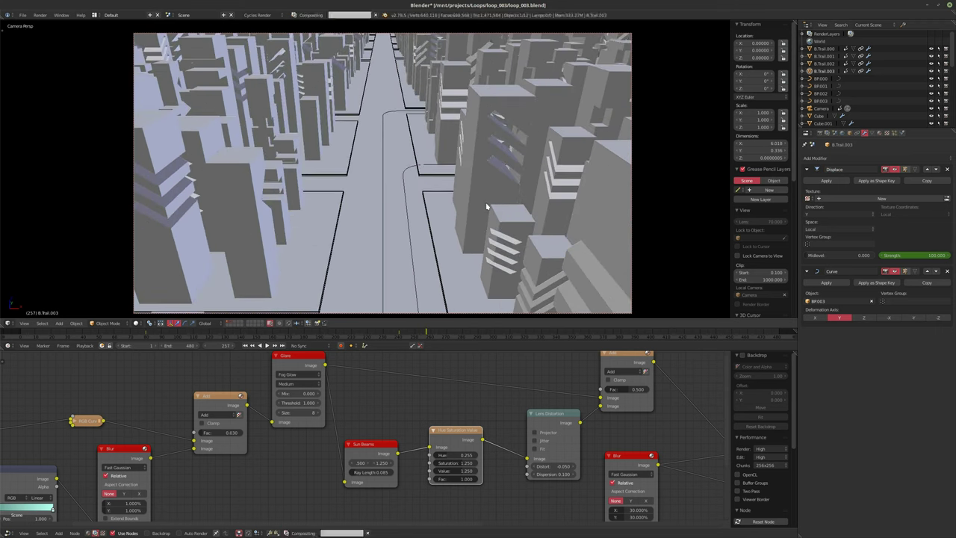
Step: Examine the new trail and its path among the streets from several angles outside the camera view
key("KP_0")
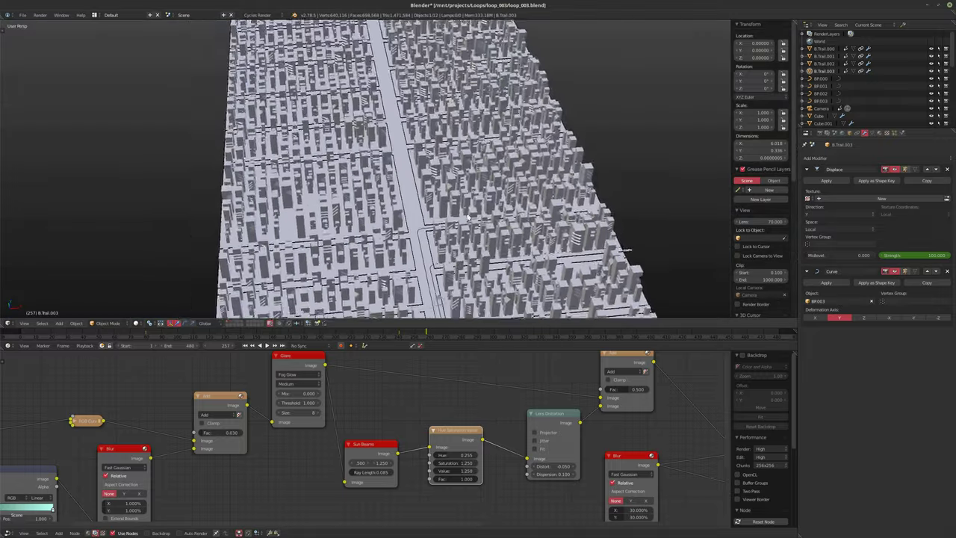
middle_click_drag(437, 232, 400, 223)
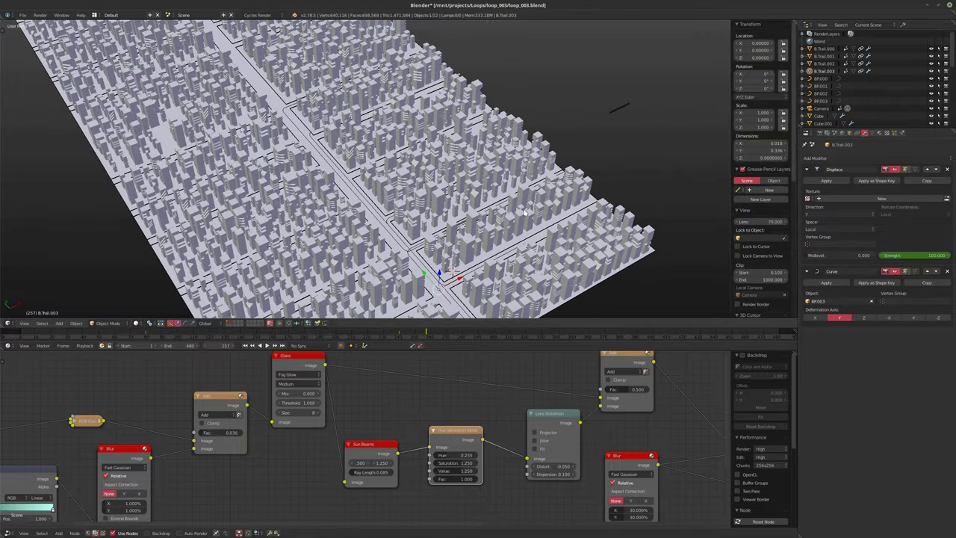
middle_click_drag(448, 269, 438, 196)
scroll(441, 138, "up", 5)
scroll(454, 180, "down", 10)
scroll(439, 227, "up", 10)
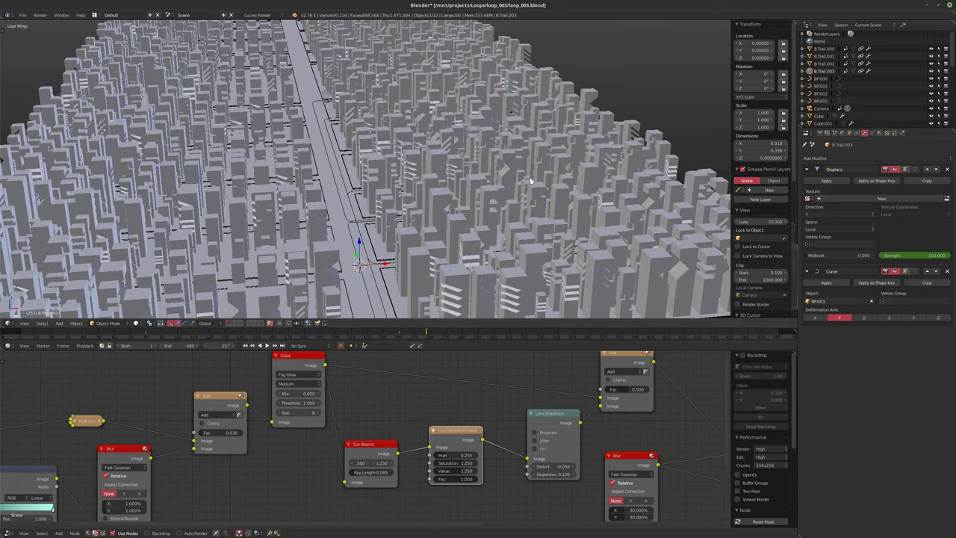
key("ctrl+a")
left_click(498, 178)
scroll(446, 166, "down", 5)
mouse_move(446, 166)
middle_mouse_down()
mouse_move(458, 141)
mouse_move(453, 153)
mouse_move(488, 157)
mouse_move(515, 176)
mouse_move(386, 188)
mouse_move(433, 178)
middle_mouse_up()
scroll(517, 179, "up", 5)
scroll(386, 187, "down", 5)
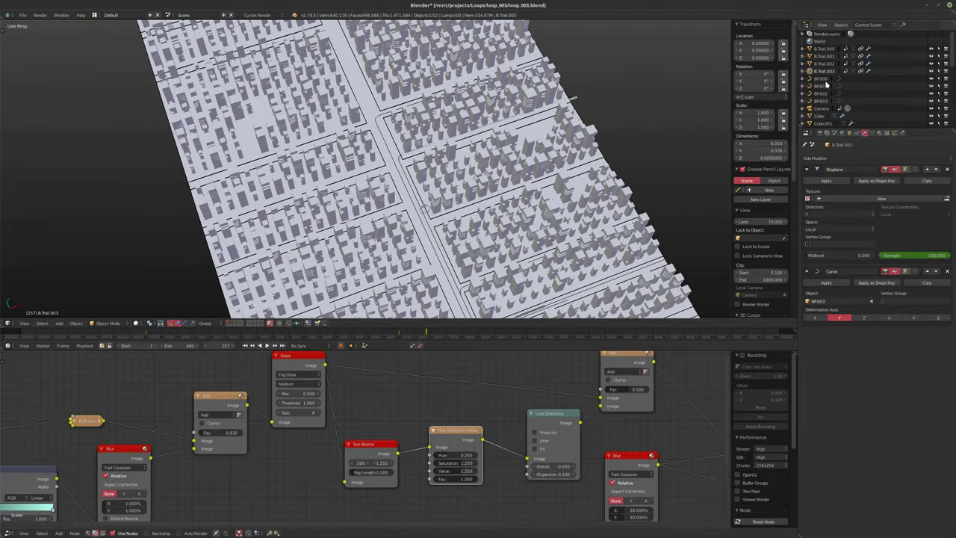
Step: Move all control points of the BP.003 path along Y to a median of about 48.76, aligning it with the cross street
left_click(820, 101)
key("Tab")
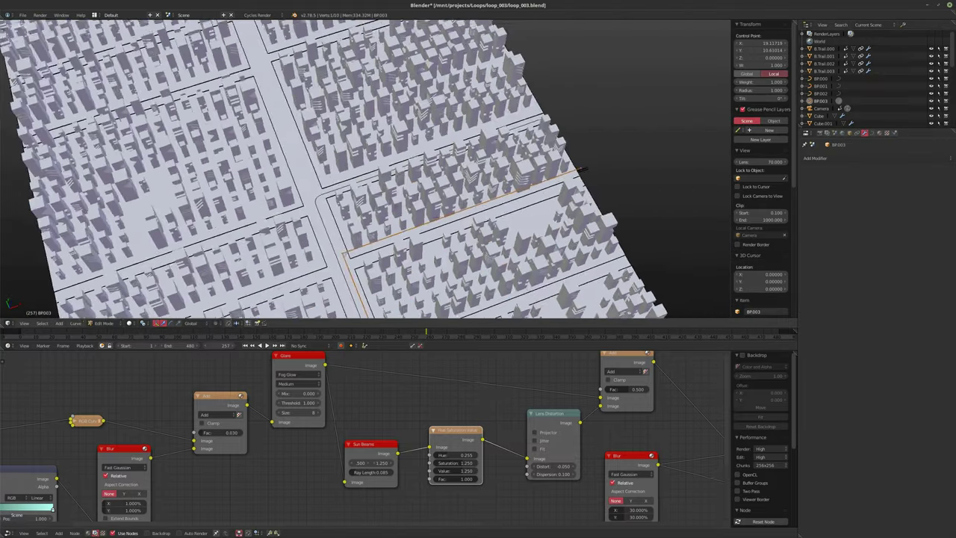
key("KP_Decimal")
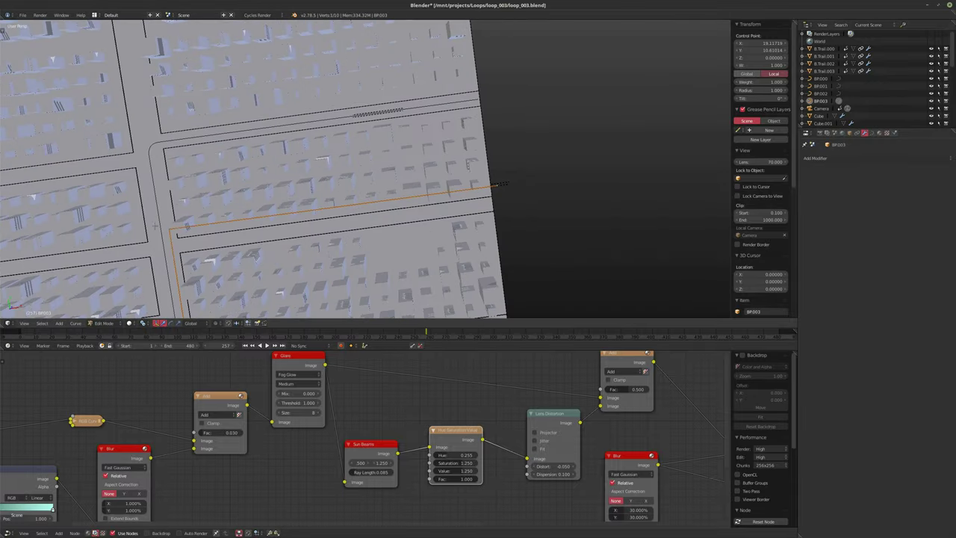
key("KP_7")
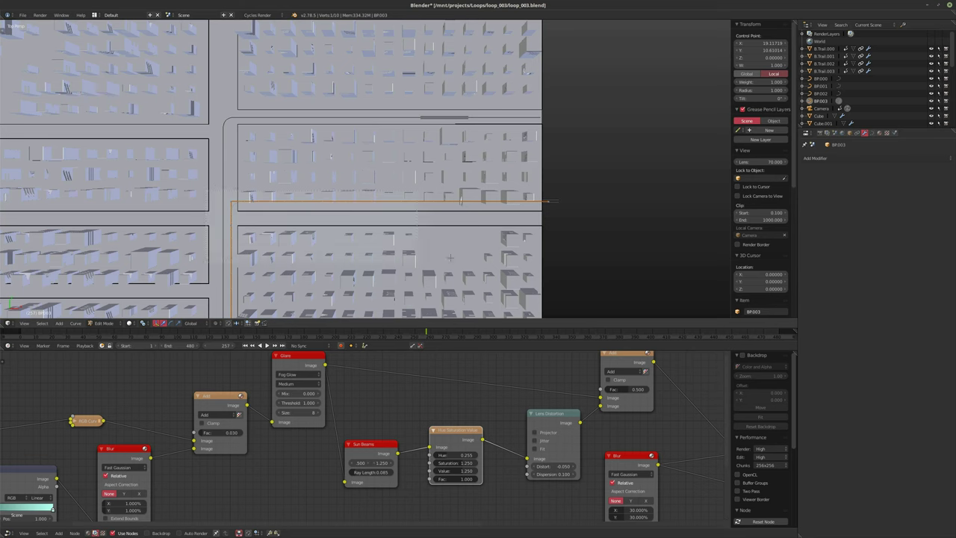
key("a")
key("a")
key("g")
key("y")
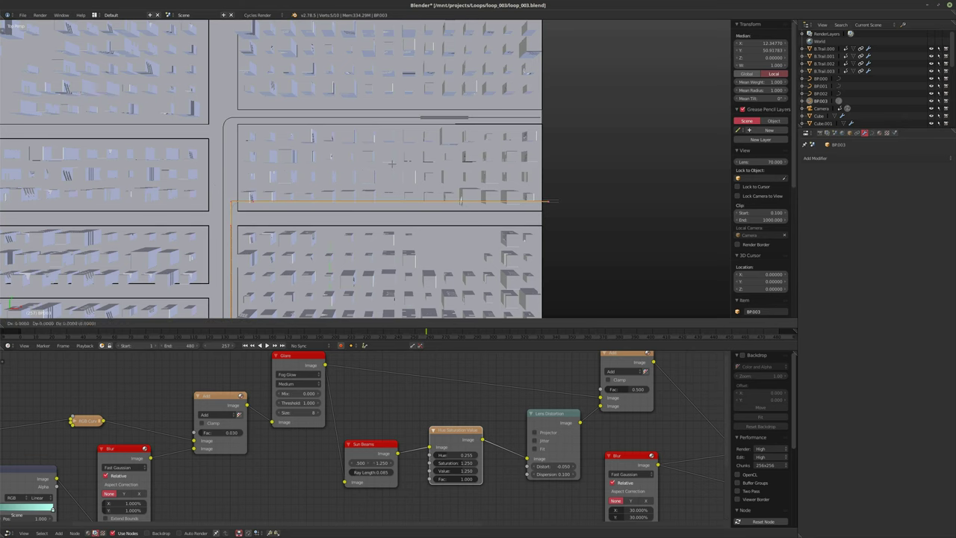
left_click(395, 179)
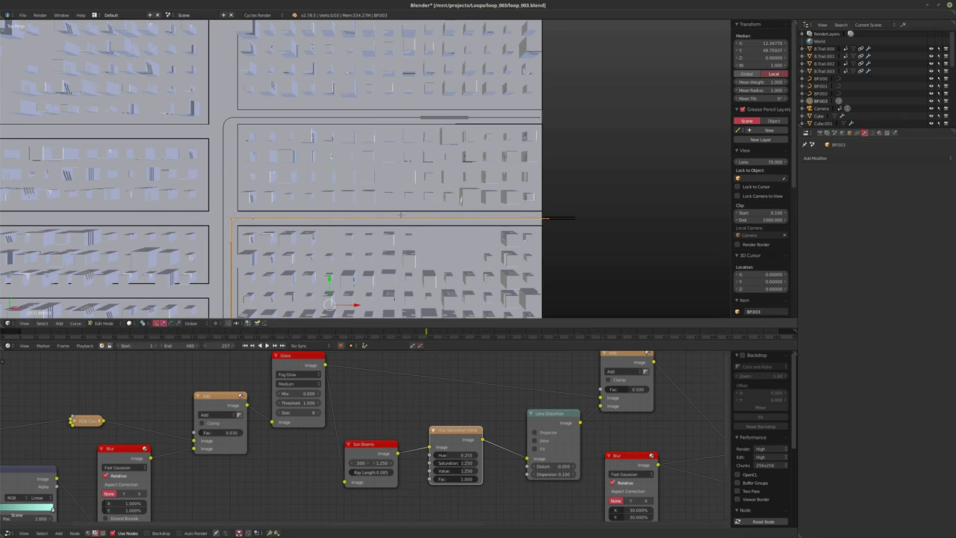
scroll(395, 180, "down", 4)
key("Tab")
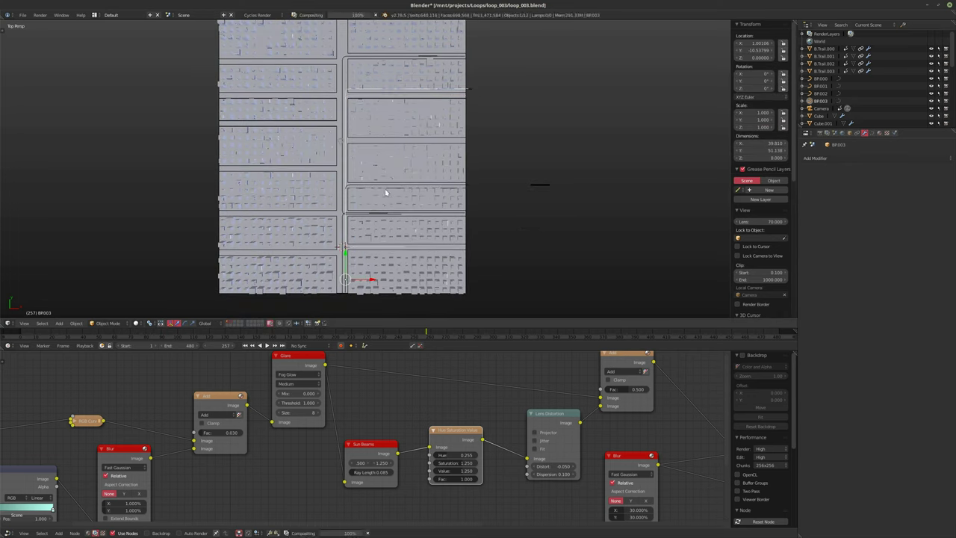
Step: Move the selected cross-street control points of the BP.003 path by -2 along Y to line them up with the street
right_click(375, 115)
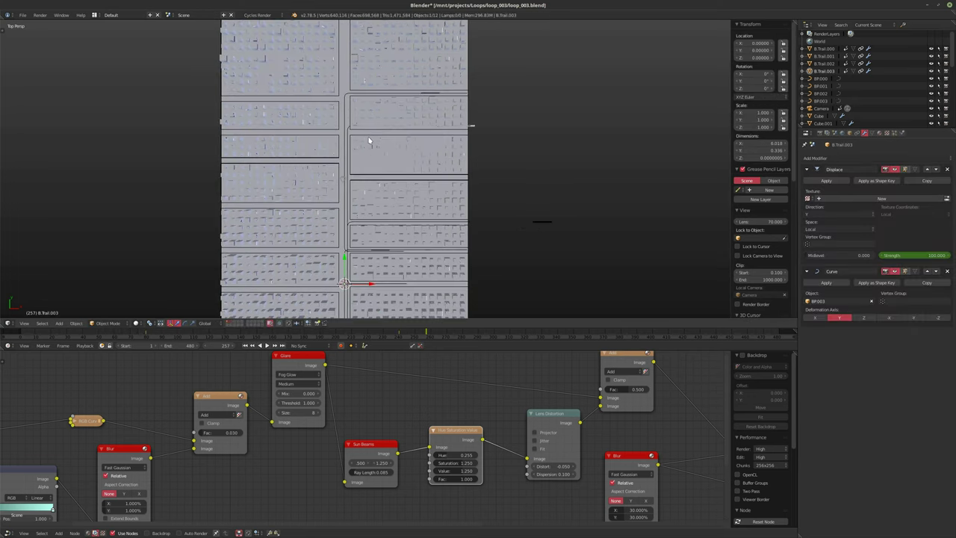
key("Tab")
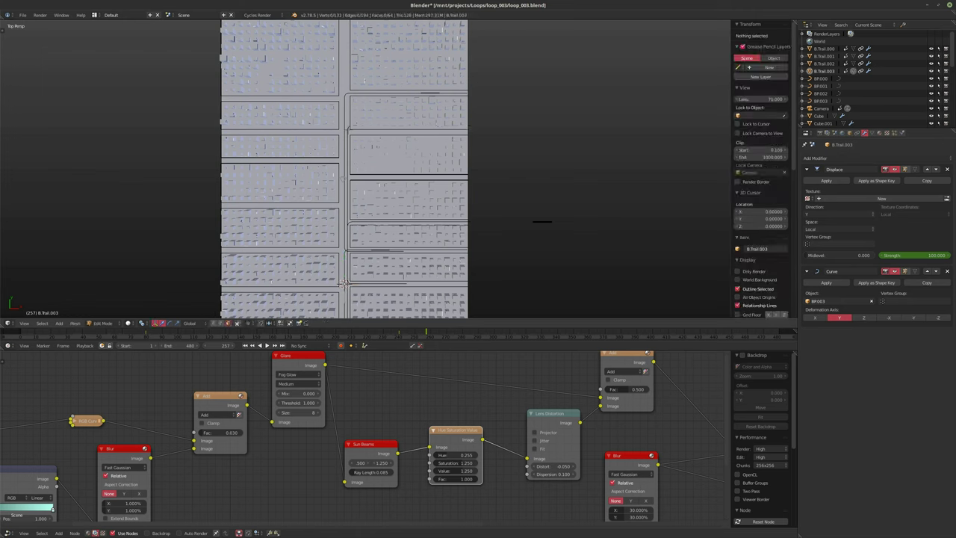
left_click(819, 101)
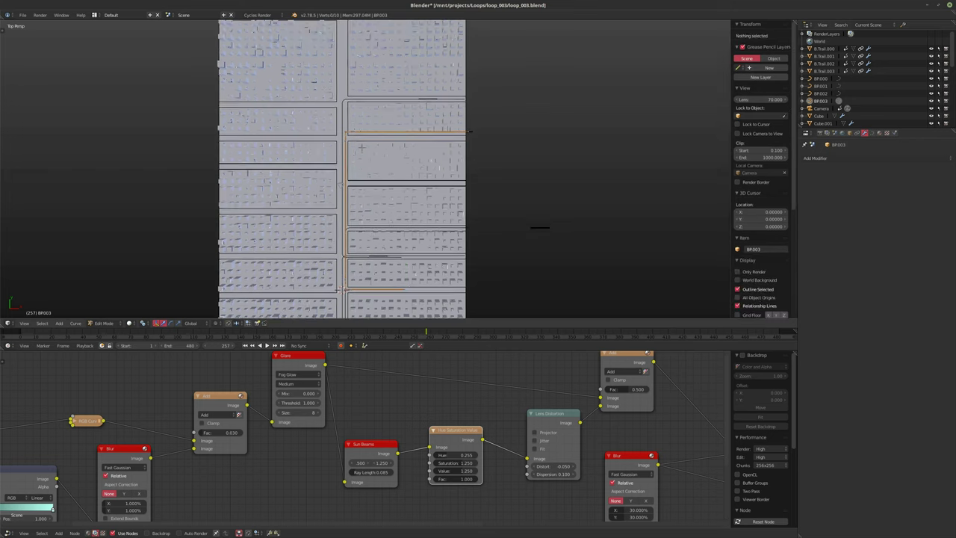
key("a")
key("KP_Decimal")
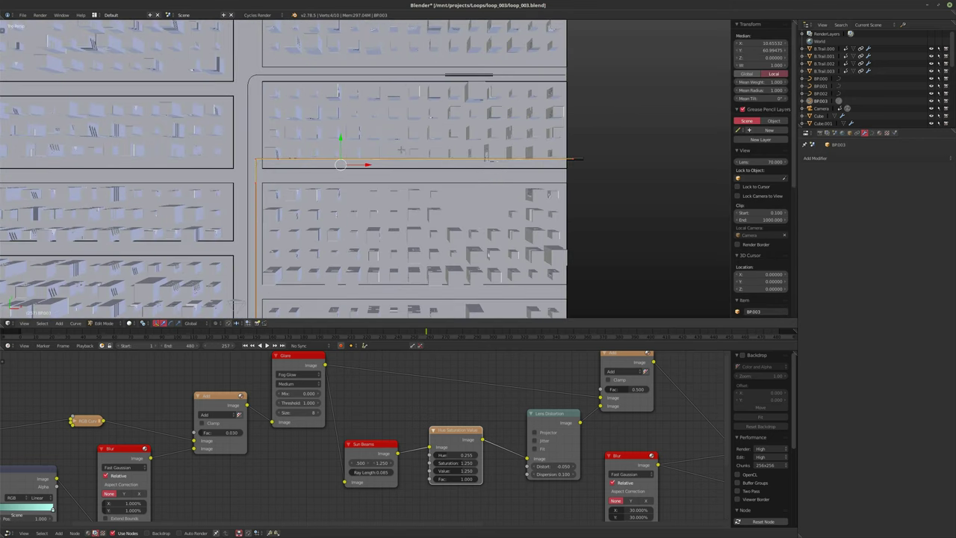
key("g")
key("y")
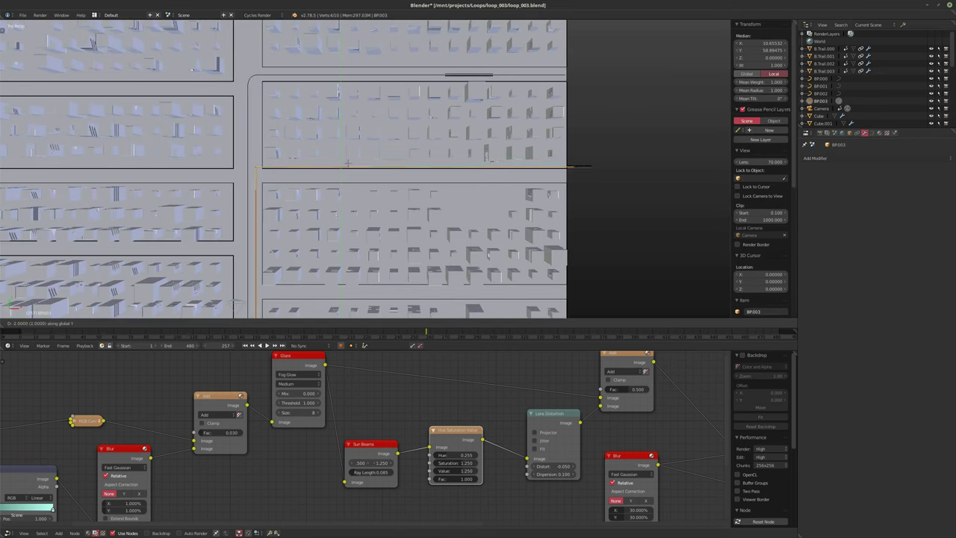
left_click(345, 170)
scroll(345, 170, "down", 4)
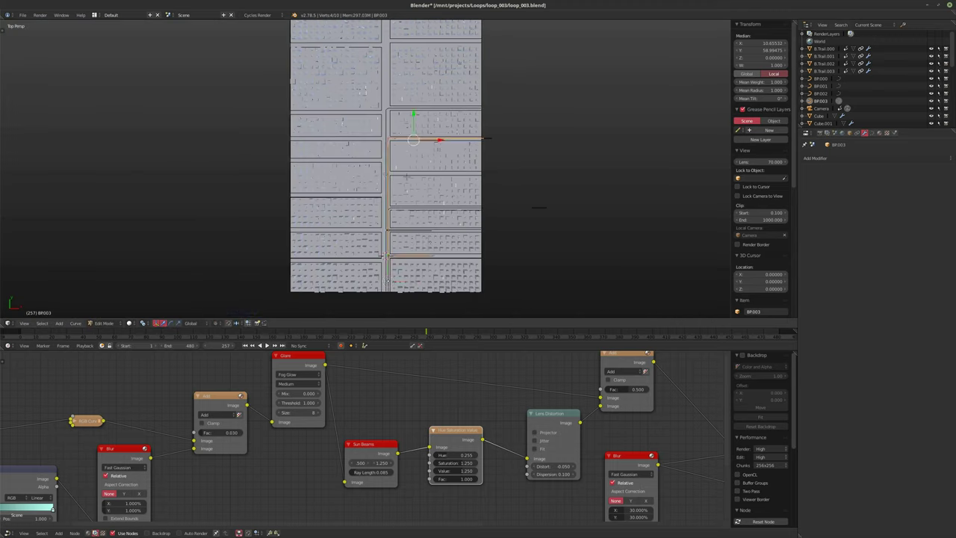
key("Tab")
scroll(409, 240, "up", 1)
Step: Play and scrub the animation through the camera to check how B.Trail.003 follows the adjusted BP.003 path
mouse_move(105, 332)
left_mouse_down()
mouse_move(163, 334)
mouse_move(95, 334)
left_mouse_up()
key("KP_0")
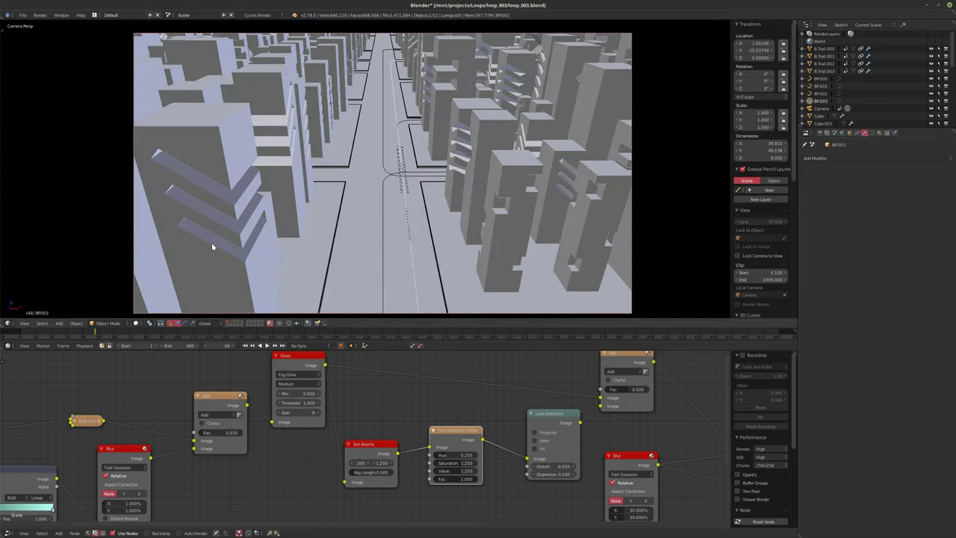
key("alt+a")
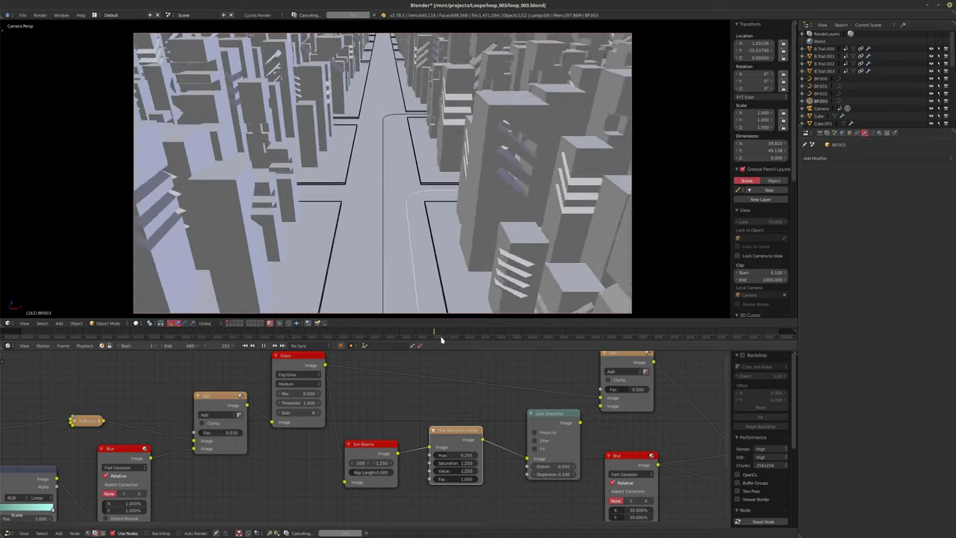
left_click_drag(418, 335, 302, 336)
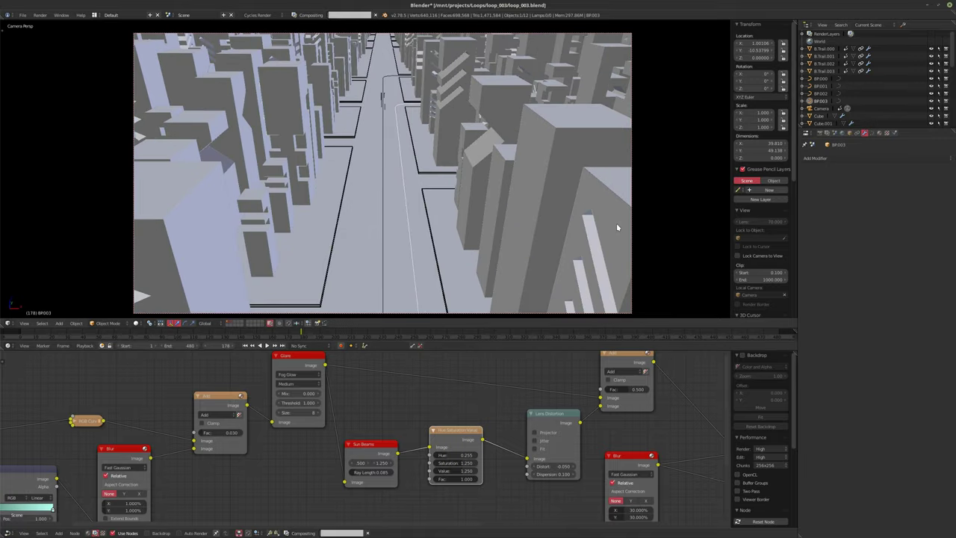
left_click(829, 70)
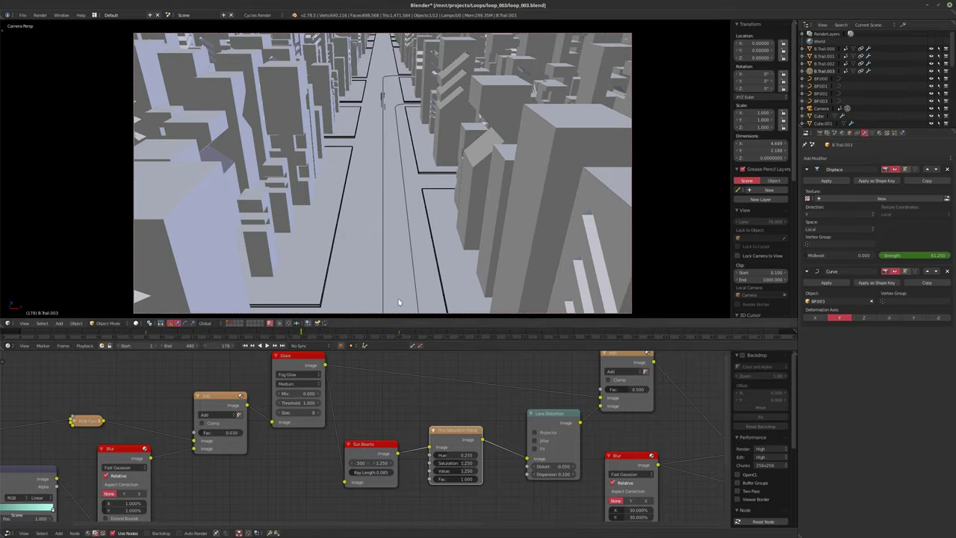
left_click(260, 345)
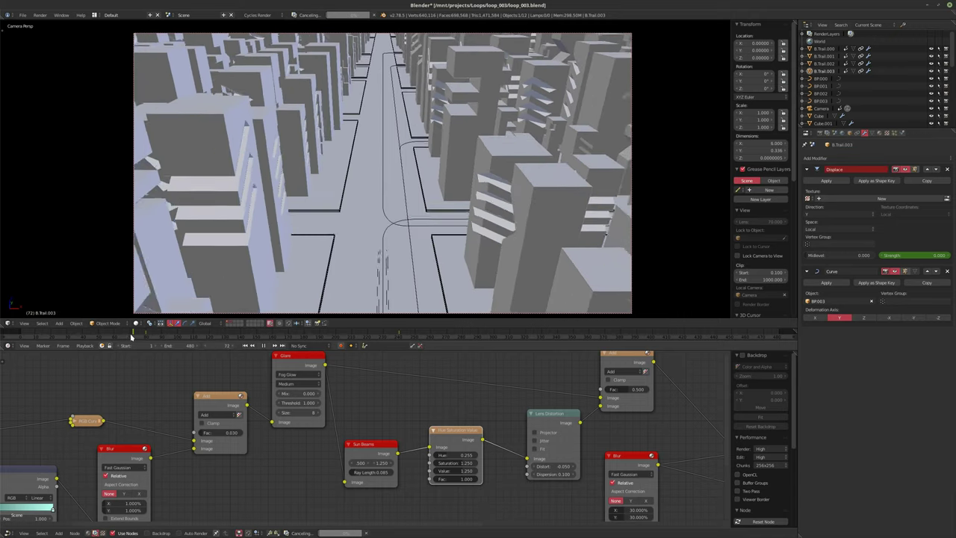
key("alt+a")
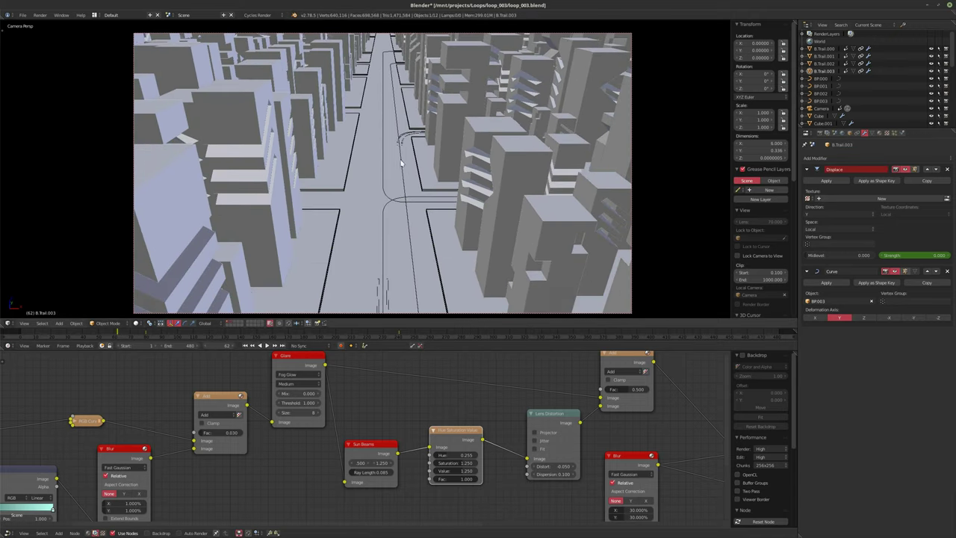
Step: Clear the keyframes on the Displace strength of B.Trail.003 and try a strength of -33.4, viewing the trail outside the camera
key("KP_0")
middle_click_drag(448, 179, 682, 238)
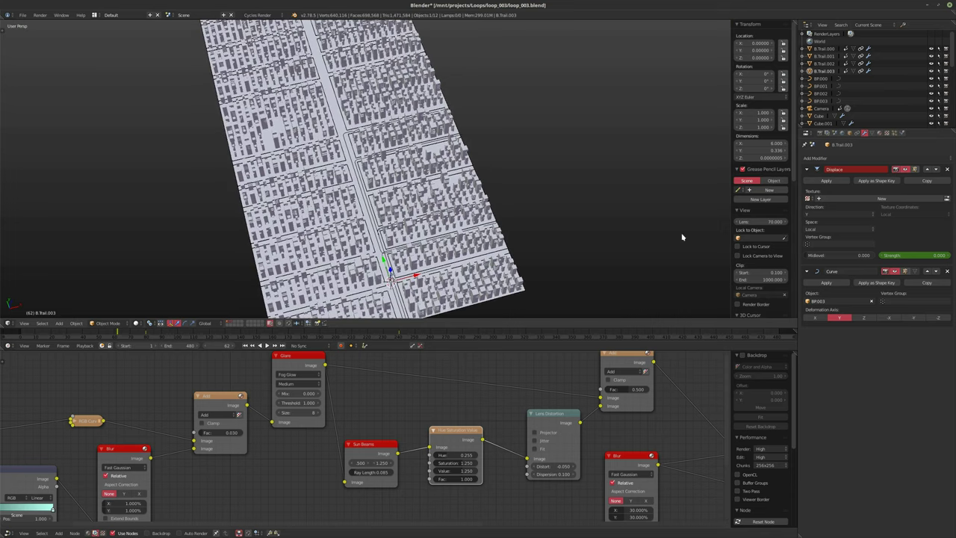
right_click(907, 256)
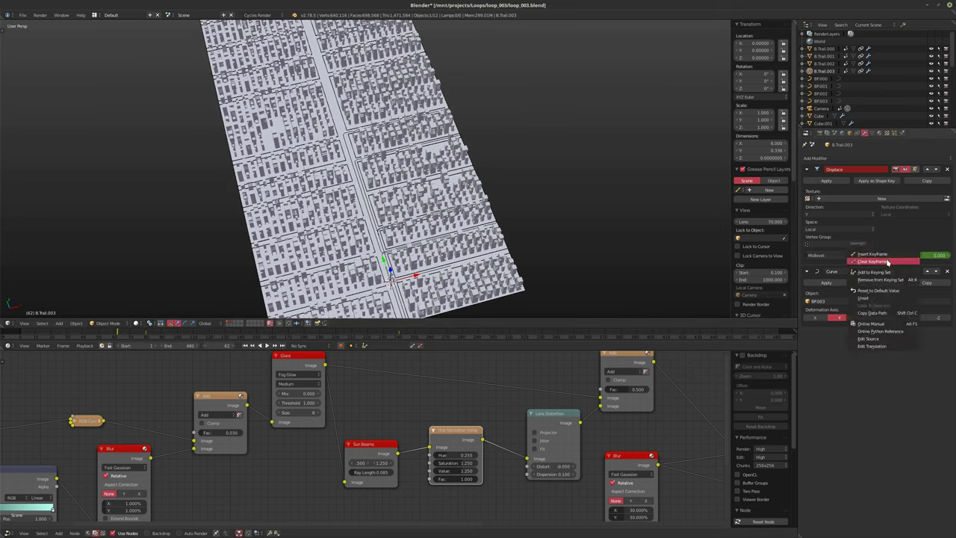
left_click(866, 328)
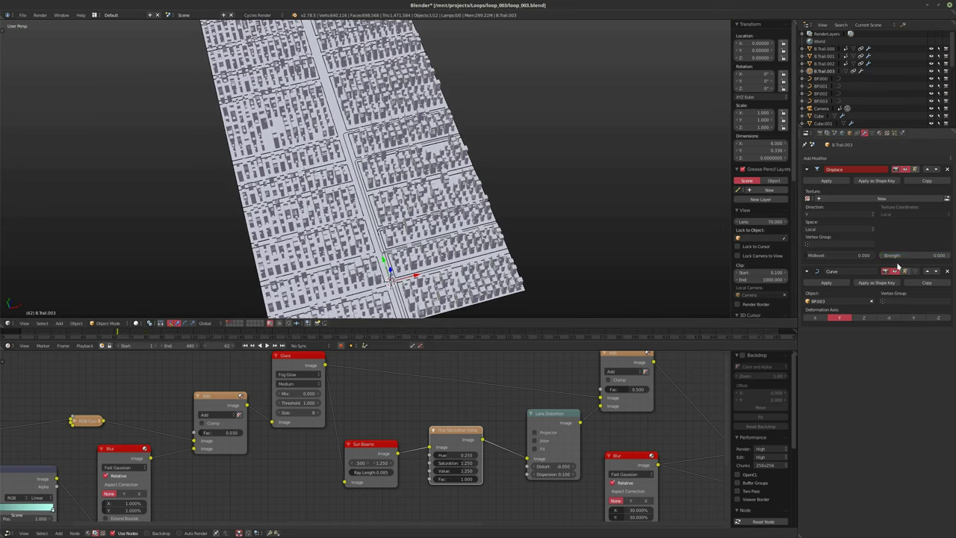
left_click_drag(907, 255, 929, 256)
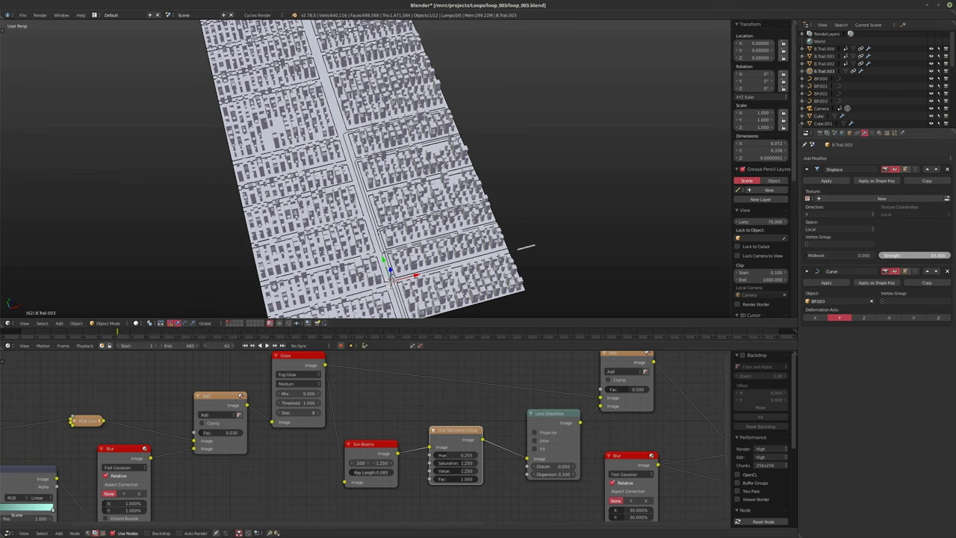
middle_click_drag(599, 267, 458, 233)
scroll(429, 210, "up", 5)
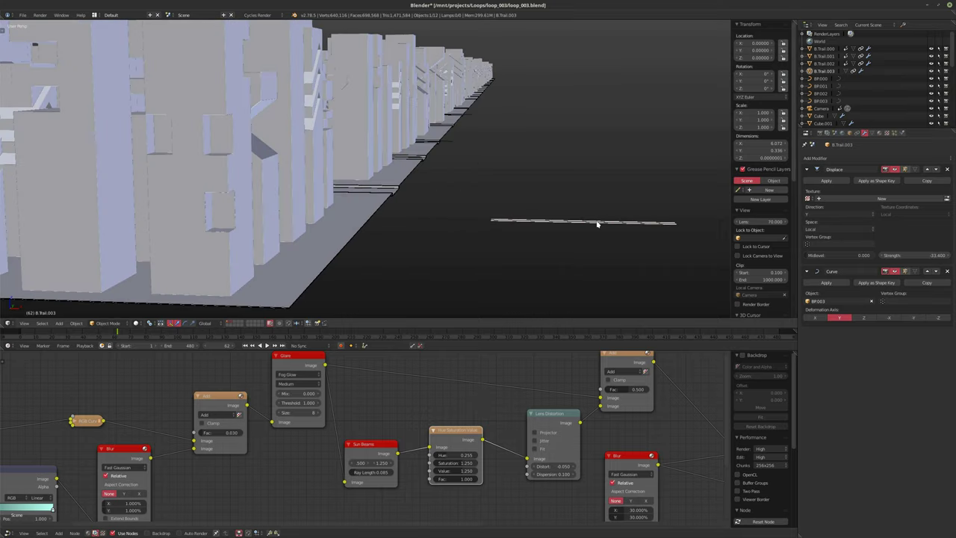
Step: Apply the location of the BP.003 path so that its origin sits at the world centre
left_click(820, 101)
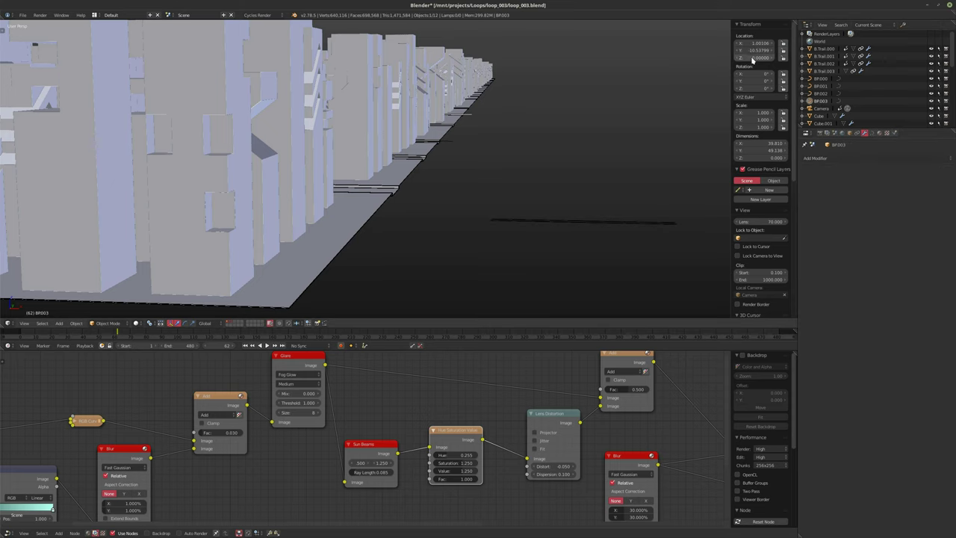
key("ctrl+a")
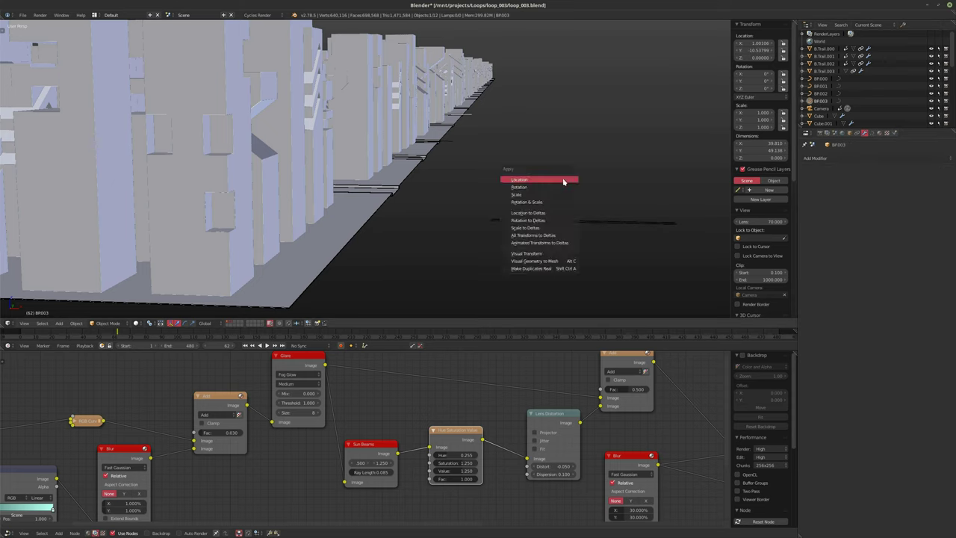
left_click(562, 182)
scroll(424, 173, "down", 10)
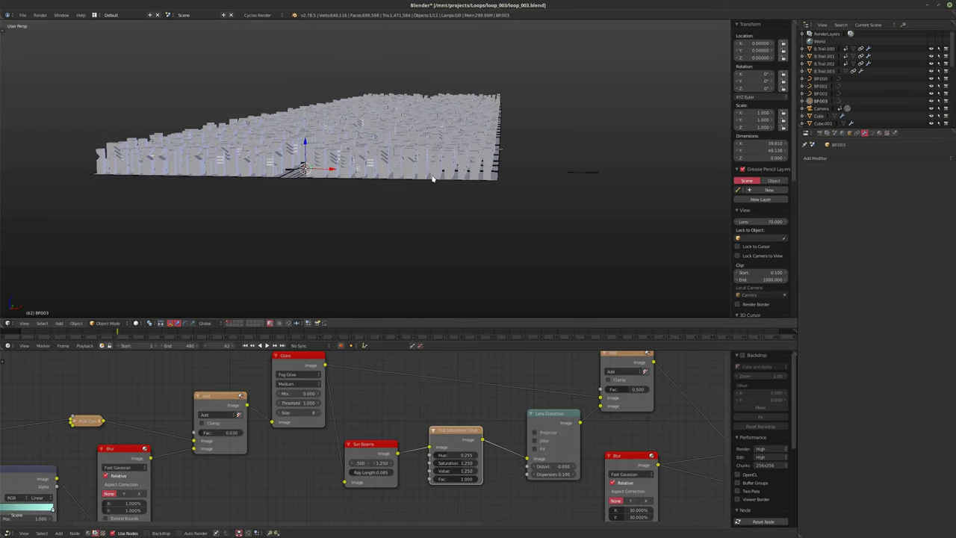
middle_click_drag(433, 179, 448, 239)
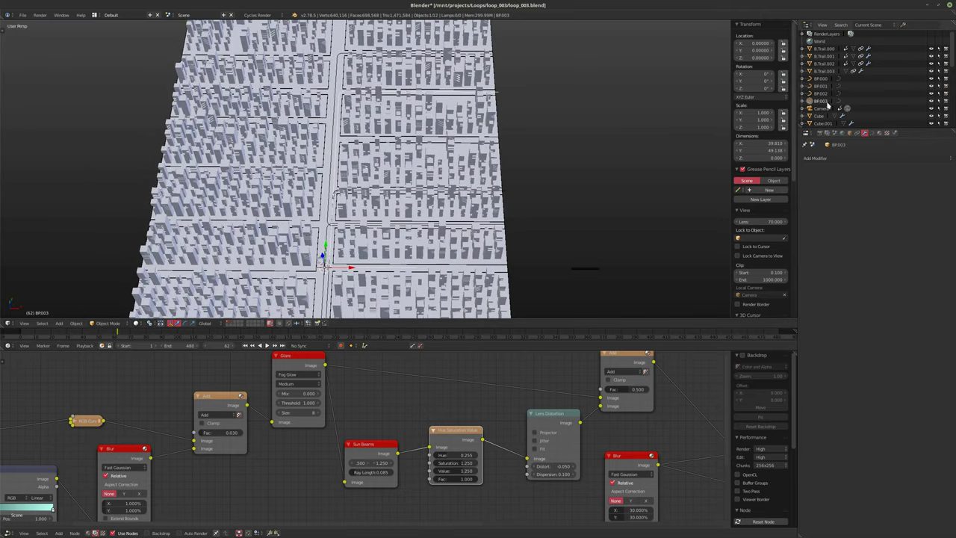
Step: Set the Displace strength of B.Trail.003 to 28.7, placing the trail on the main street in the camera's view
left_click(827, 71)
middle_click_drag(506, 199, 539, 217)
scroll(540, 218, "up", 8)
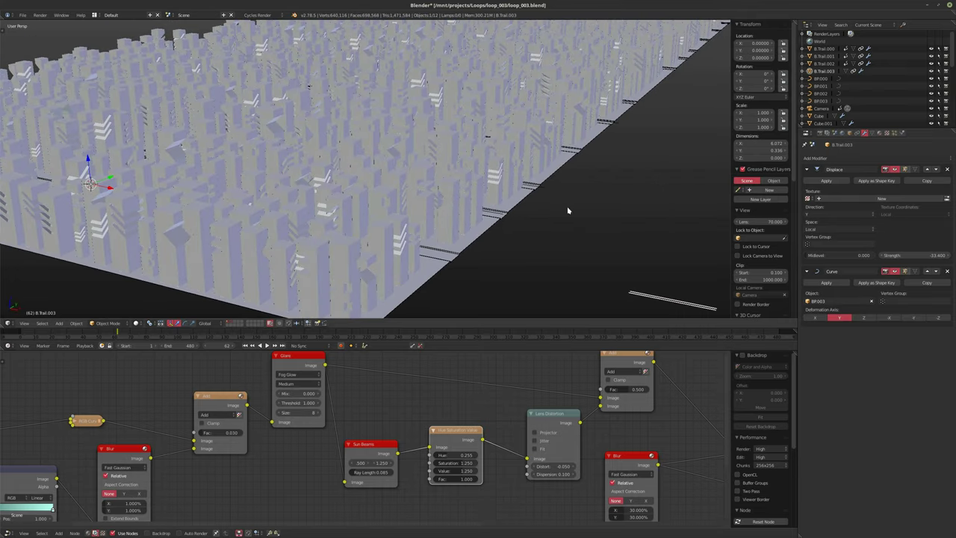
mouse_move(915, 255)
left_mouse_down()
mouse_move(934, 255)
mouse_move(909, 255)
left_mouse_up()
key("KP_0")
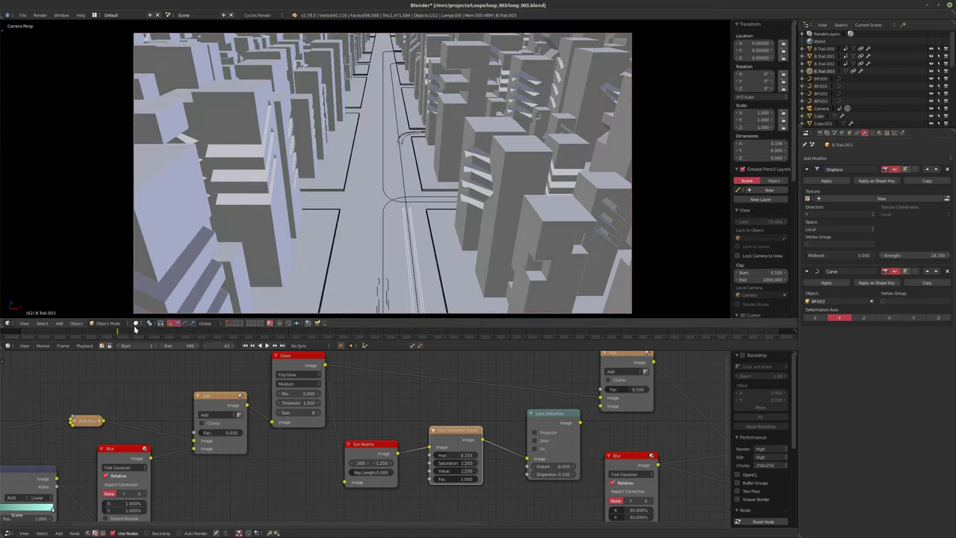
Step: Go to frame 20, set the Displace strength of B.Trail.003 to 10, and keyframe it
key("shift+alt+a")
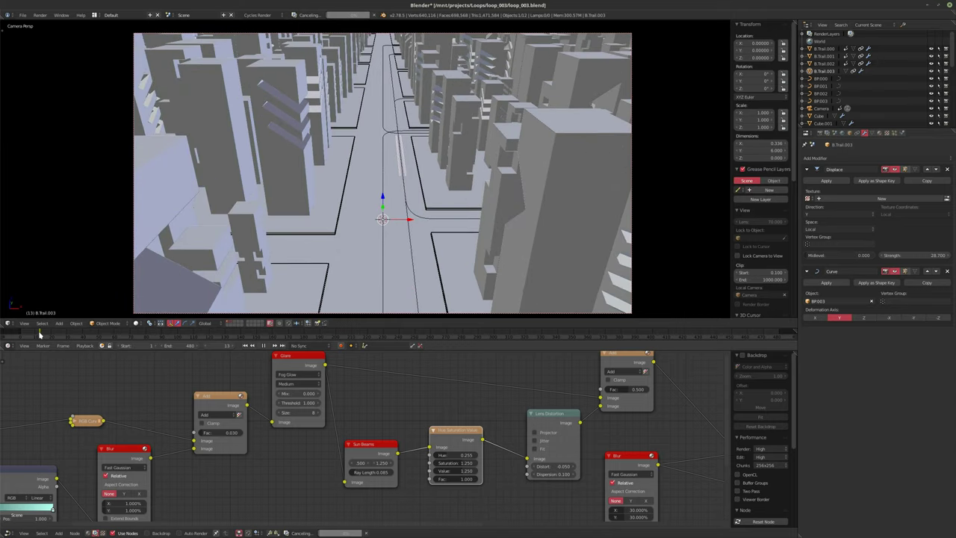
key("alt+a")
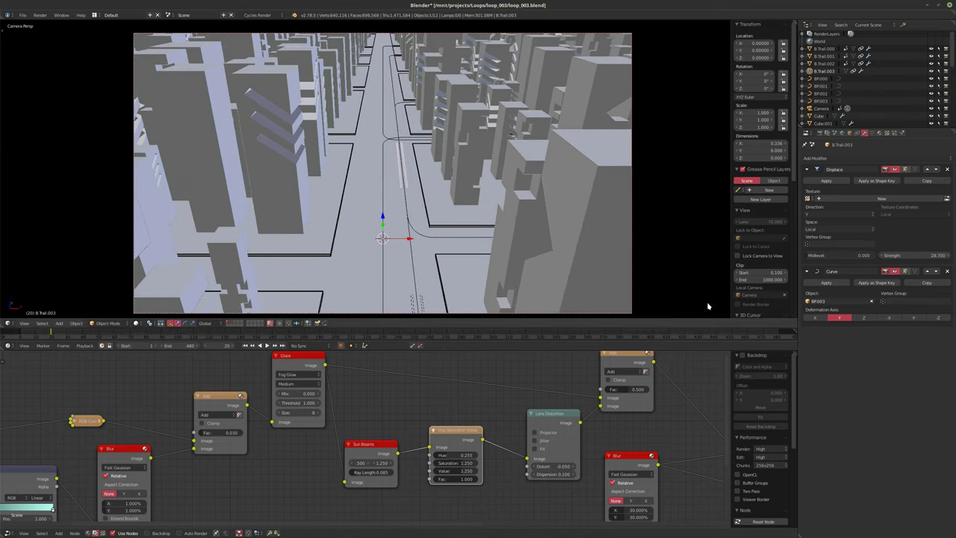
left_click_drag(902, 261, 866, 262)
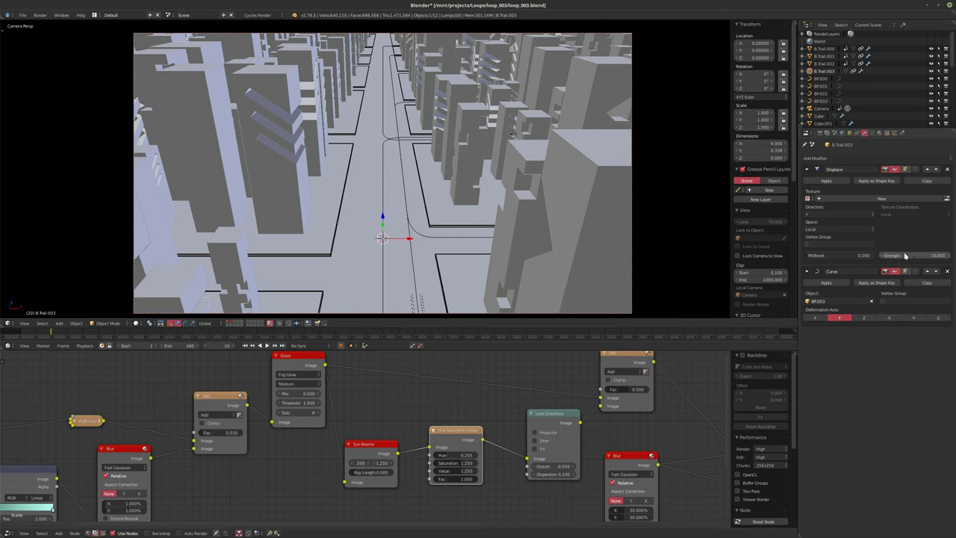
Step: At frame 180, set the Displace strength of B.Trail.003 to 77.5 and keyframe it
key("alt+a")
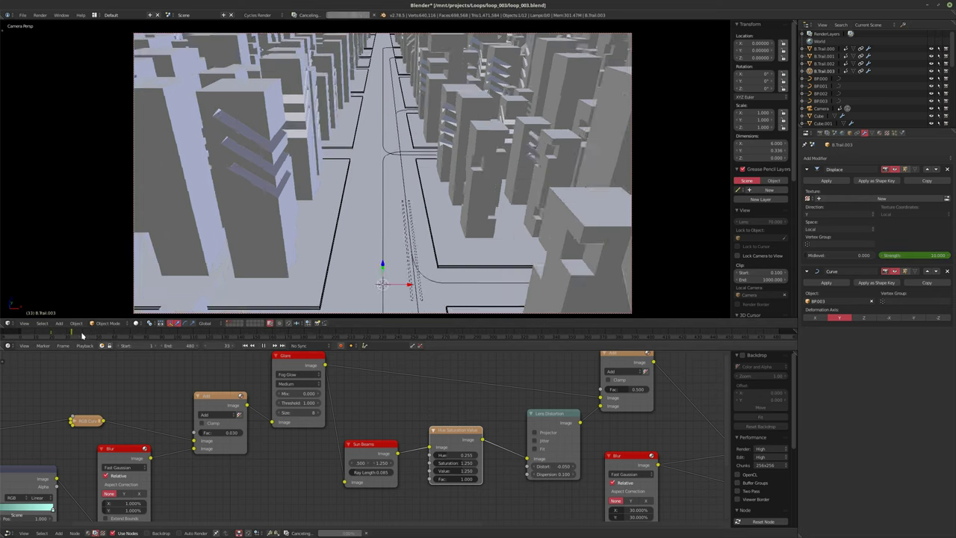
left_click_drag(97, 336, 209, 335)
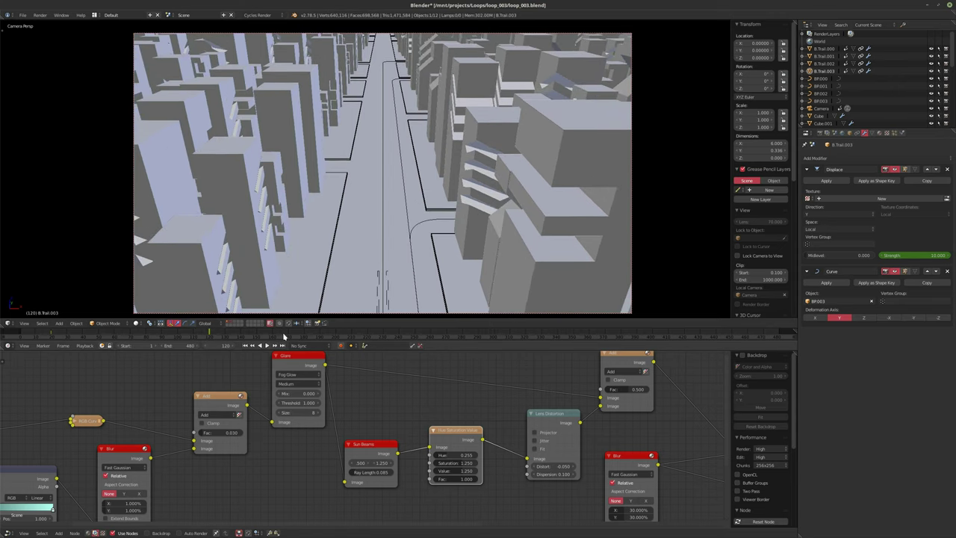
left_click_drag(284, 338, 305, 338)
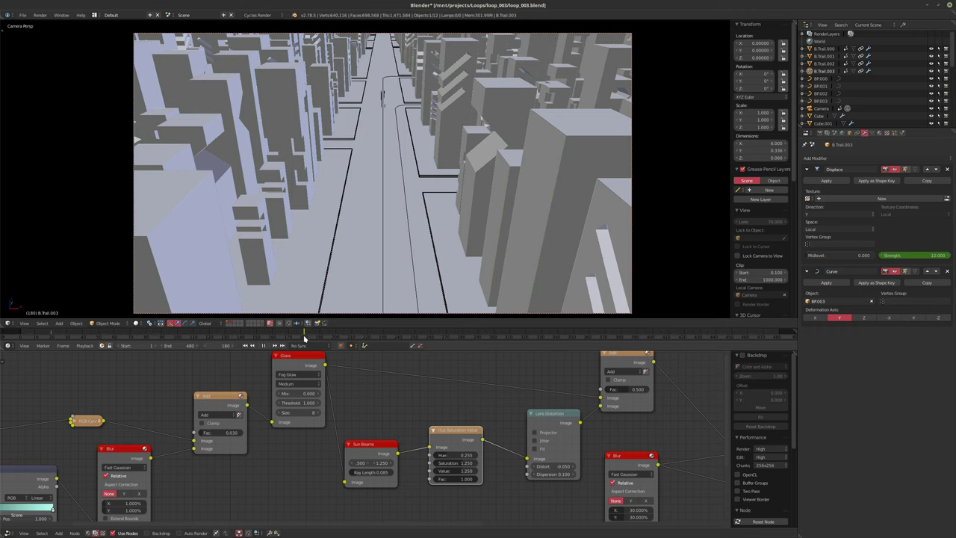
left_click_drag(304, 337, 304, 338)
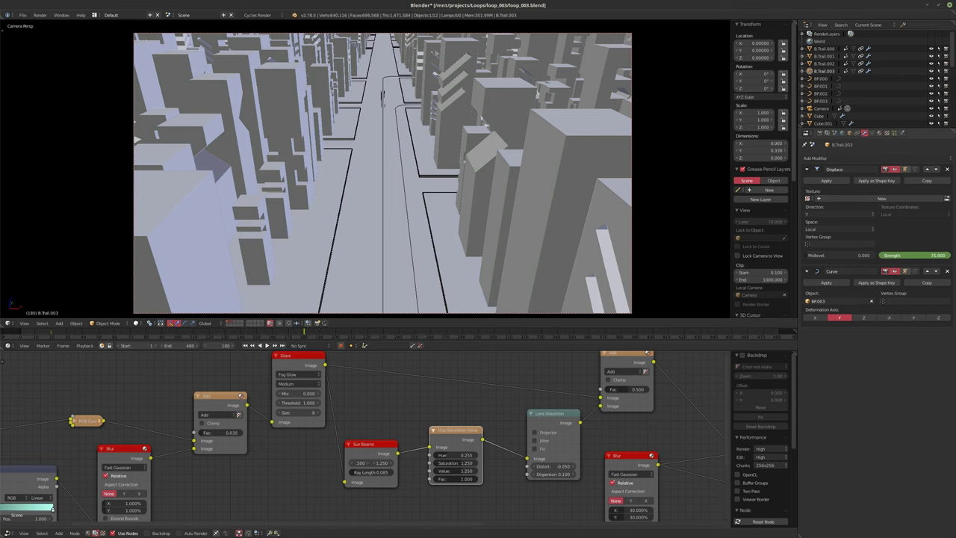
key("i")
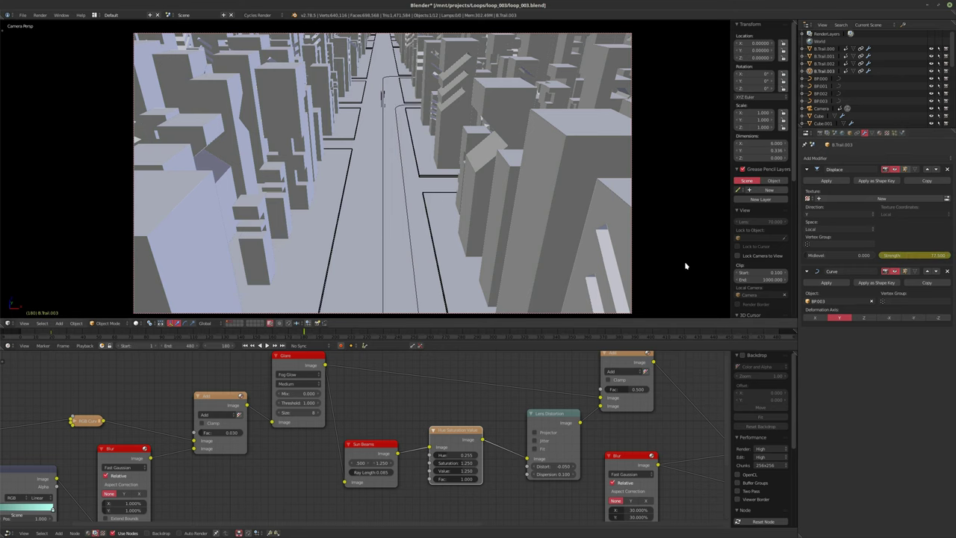
Step: Play the camera animation to check the newly keyframed motion of B.Trail.003
key("shift+Left")
key("alt+a")
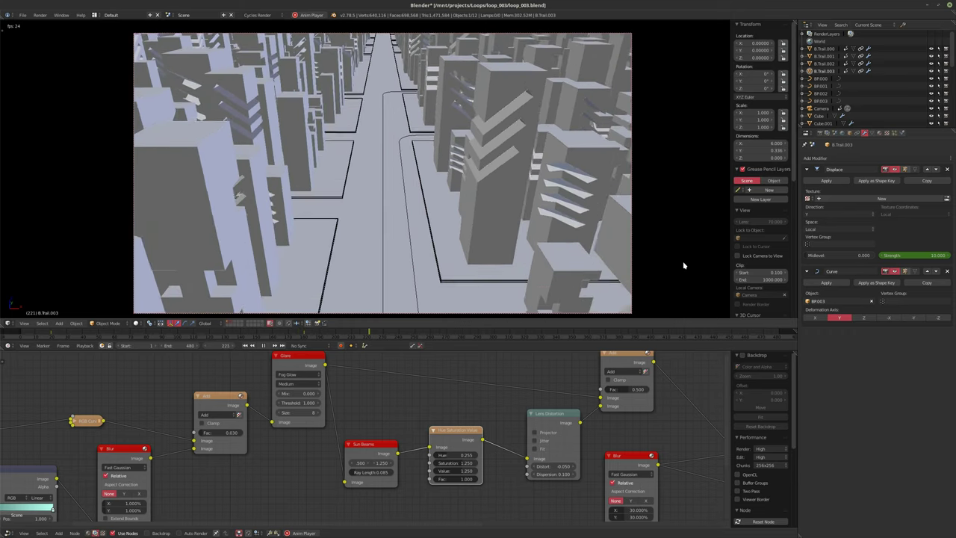
key("alt+a")
Step: Move the main-street points of curve BP002 about 0.54 along X, shifting the path sideways on the road
right_click(385, 243)
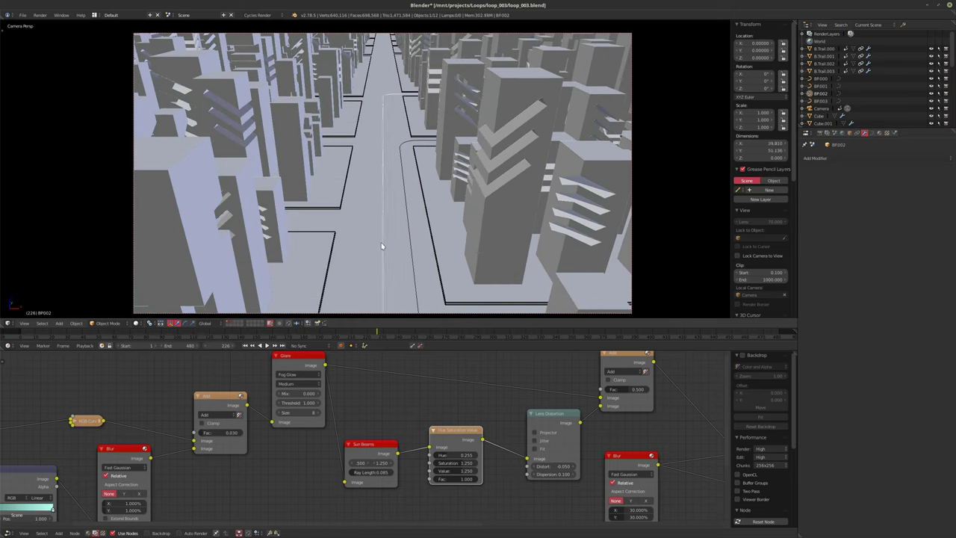
key("Tab")
scroll(381, 242, "down", 5)
scroll(381, 242, "up", 3)
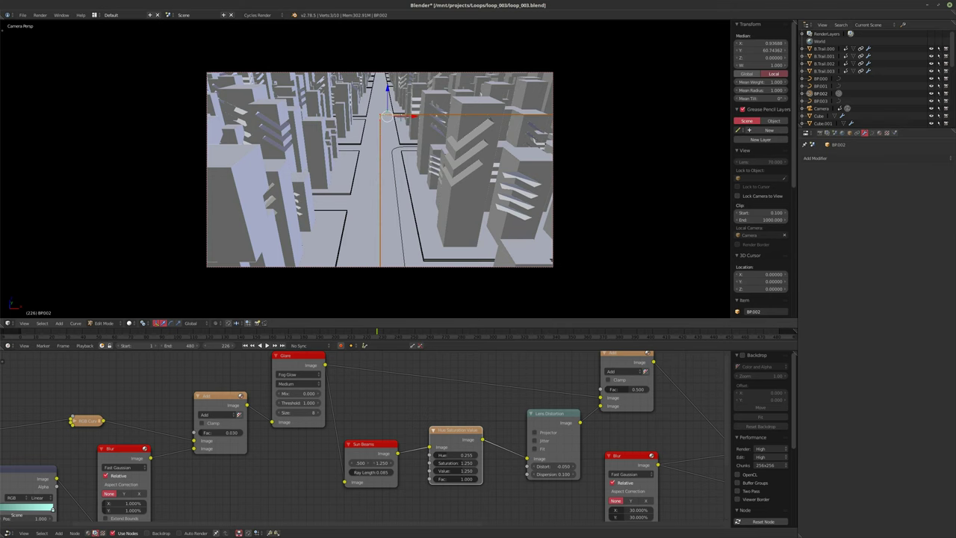
middle_click_drag(448, 194, 495, 305)
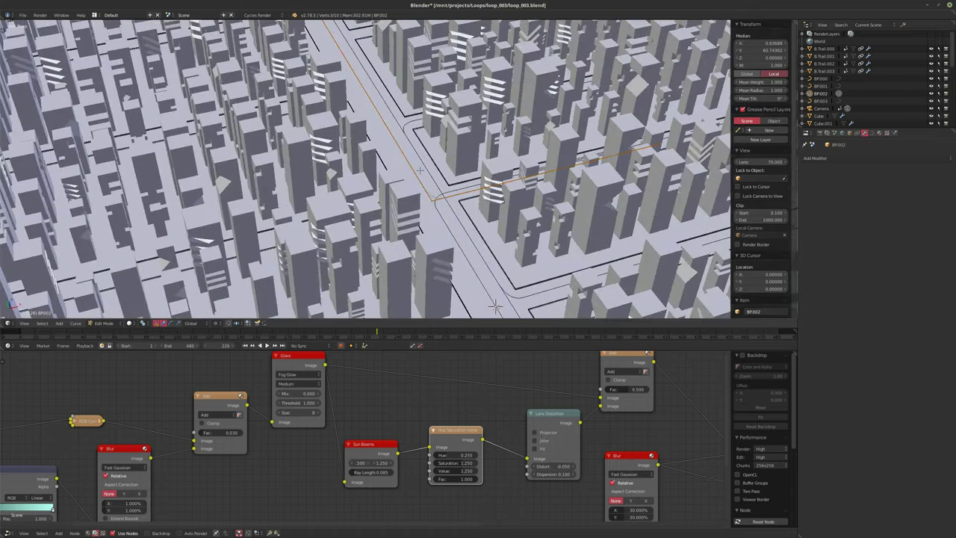
key("ctrl+KP_Add")
key("ctrl+KP_Add")
middle_click_drag(450, 196, 407, 254)
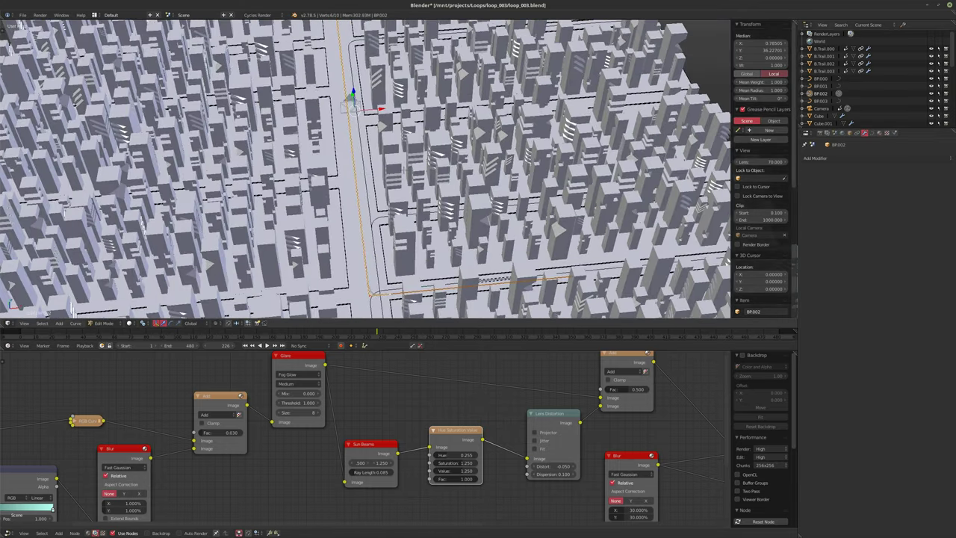
key("g")
key("x")
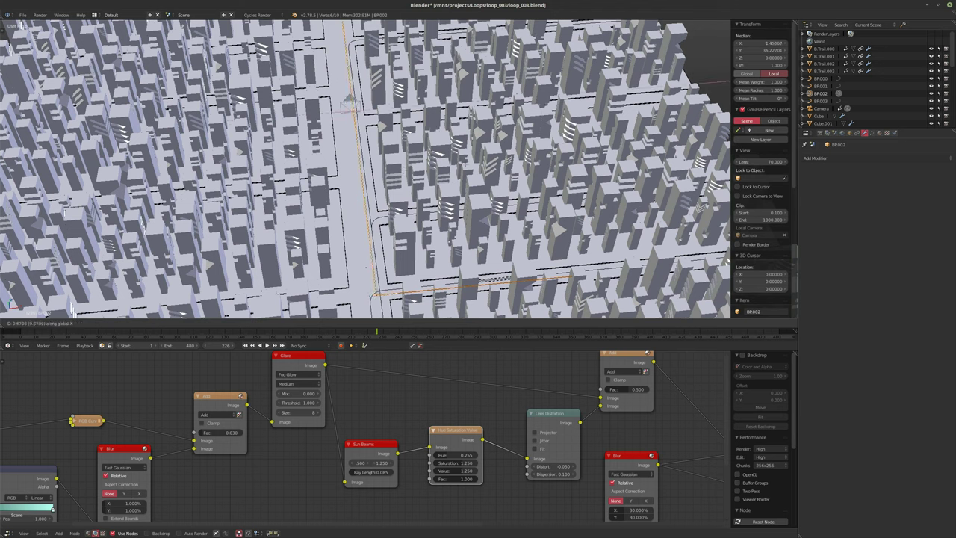
left_click(379, 184)
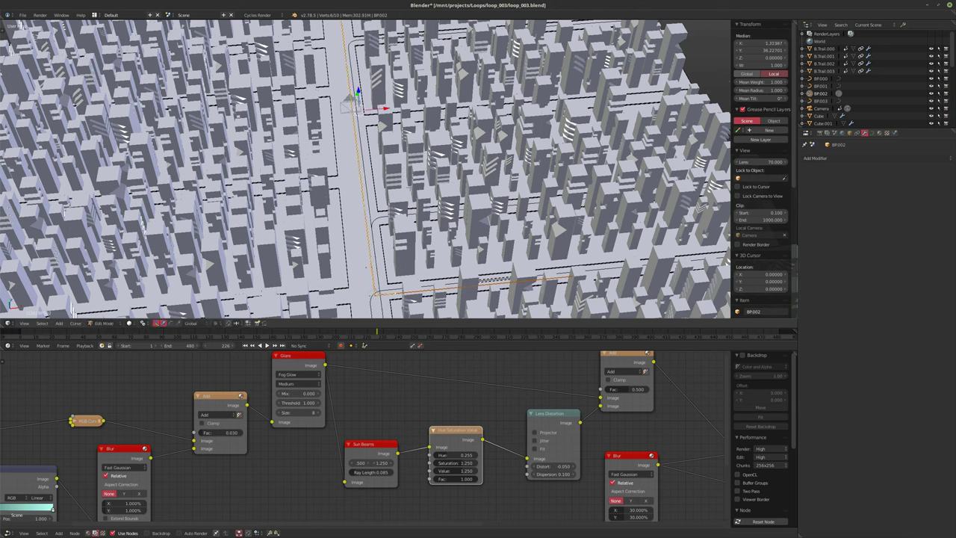
key("Tab")
Step: Select both main-street corners of curve BP003 and shift them slightly along X within the road
right_click(369, 180)
key("Tab")
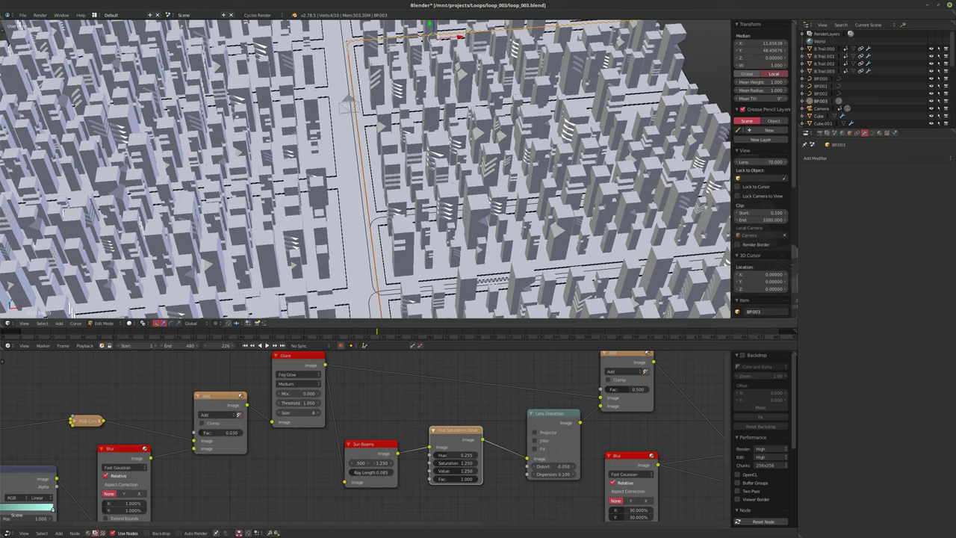
right_click(350, 41)
scroll(366, 168, "down", 4)
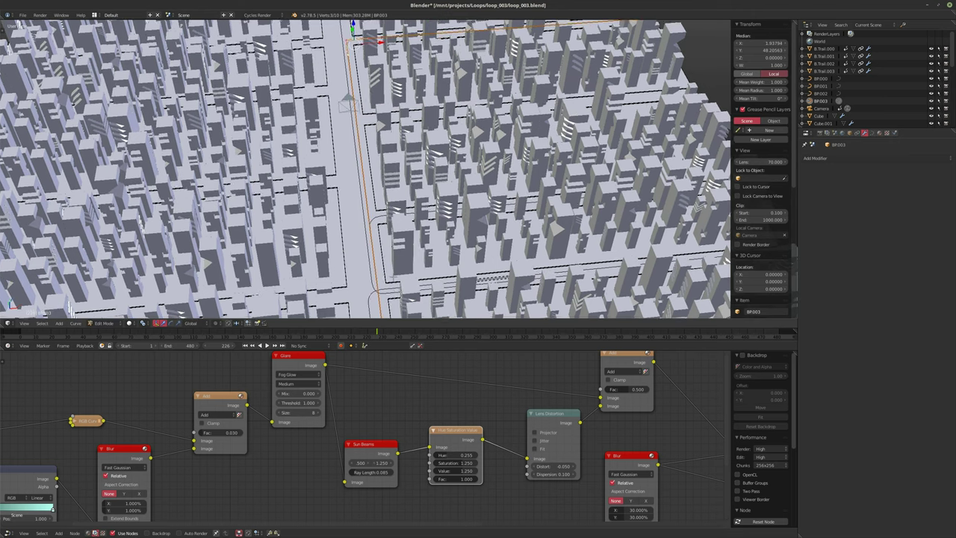
right_click(375, 294, "shift")
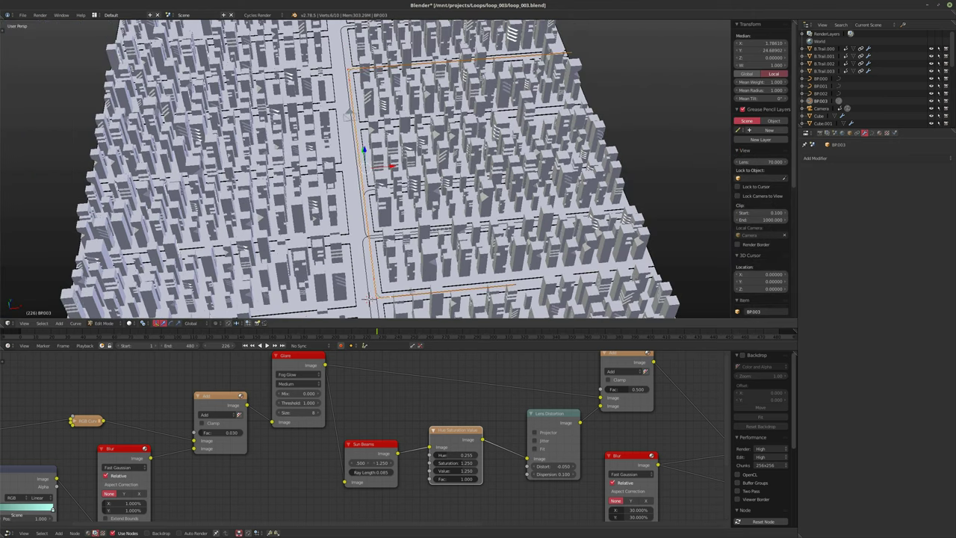
key("g")
key("x")
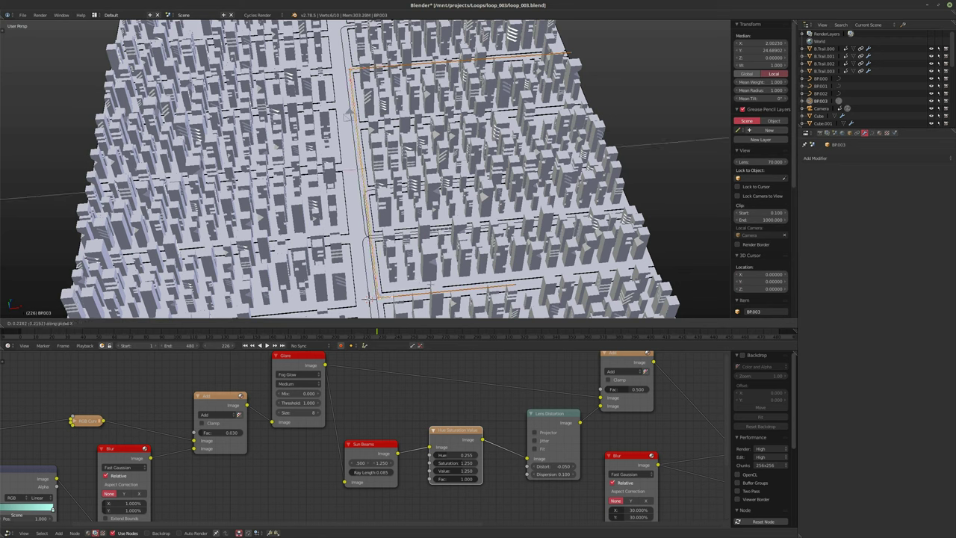
left_click(371, 297)
key("Tab")
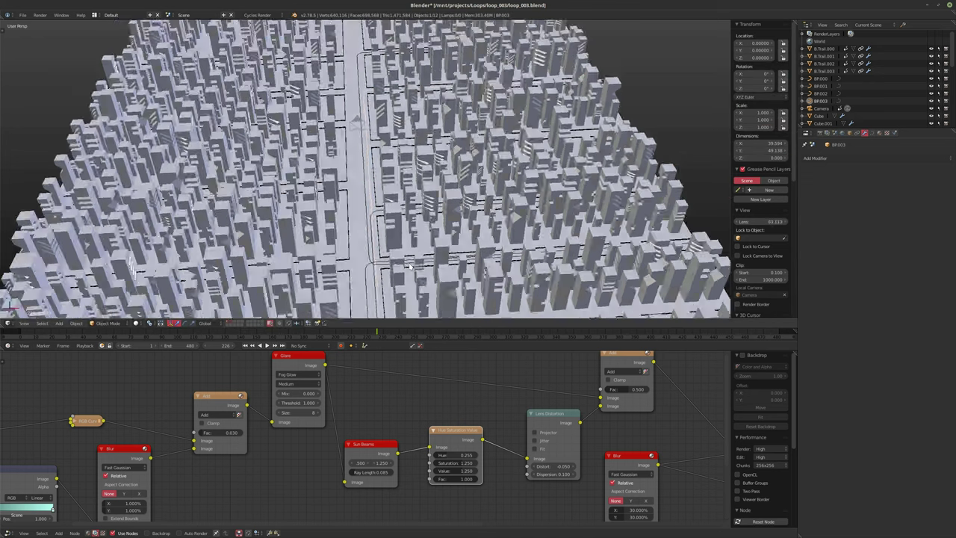
Step: Play and scrub the animation through the camera to check the shifted trail paths
key("KP_0")
key("alt+a")
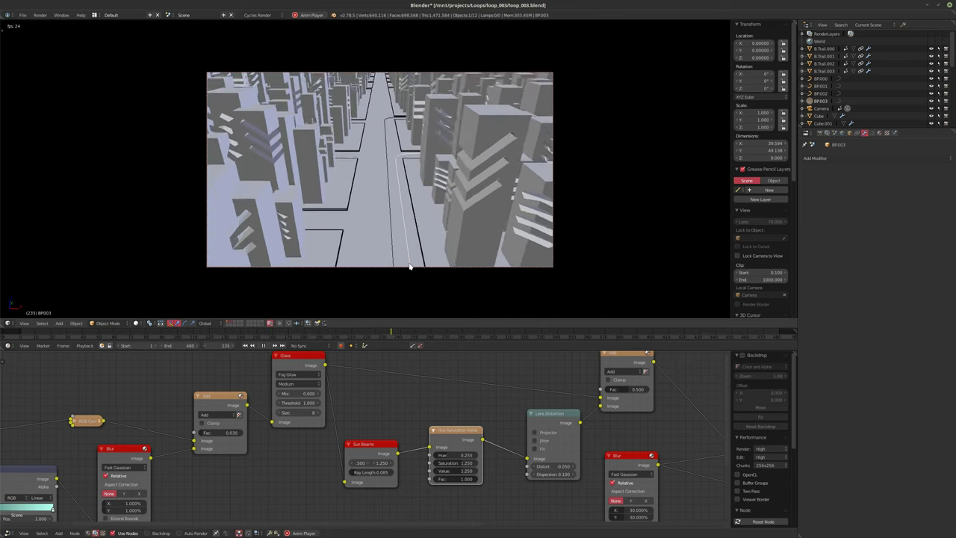
key("alt+a")
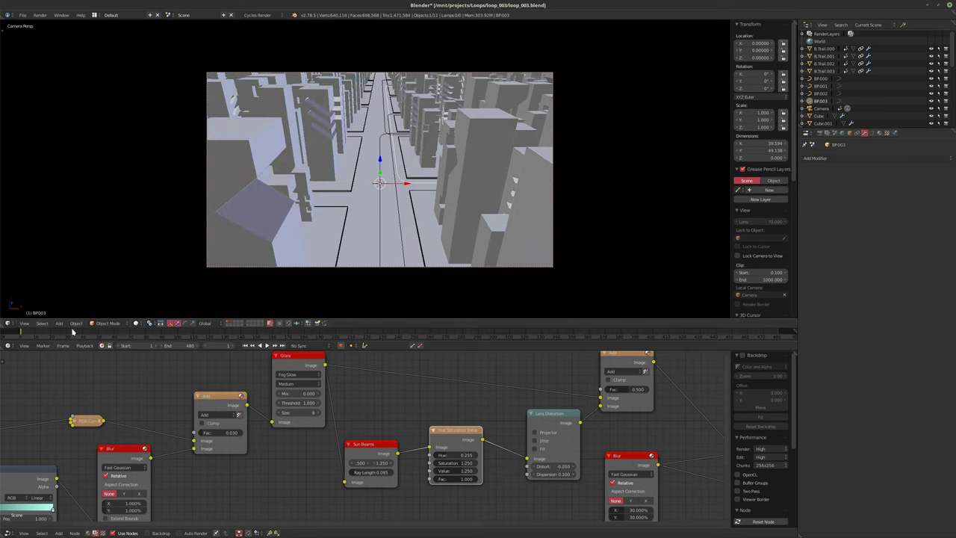
key("alt+a")
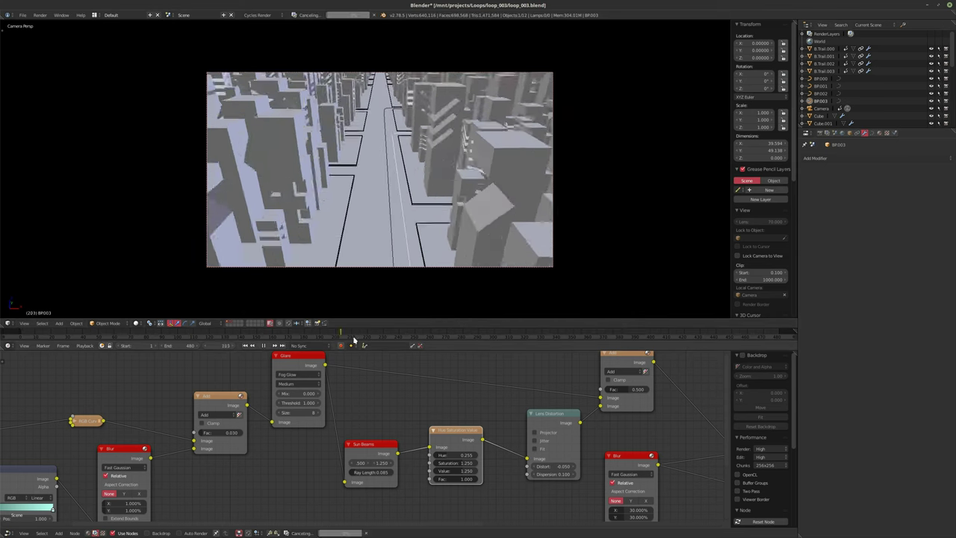
mouse_move(355, 340)
left_mouse_down()
mouse_move(16, 334)
mouse_move(412, 338)
left_mouse_up()
mouse_move(481, 334)
left_mouse_down()
mouse_move(707, 330)
mouse_move(604, 339)
mouse_move(200, 338)
left_mouse_up()
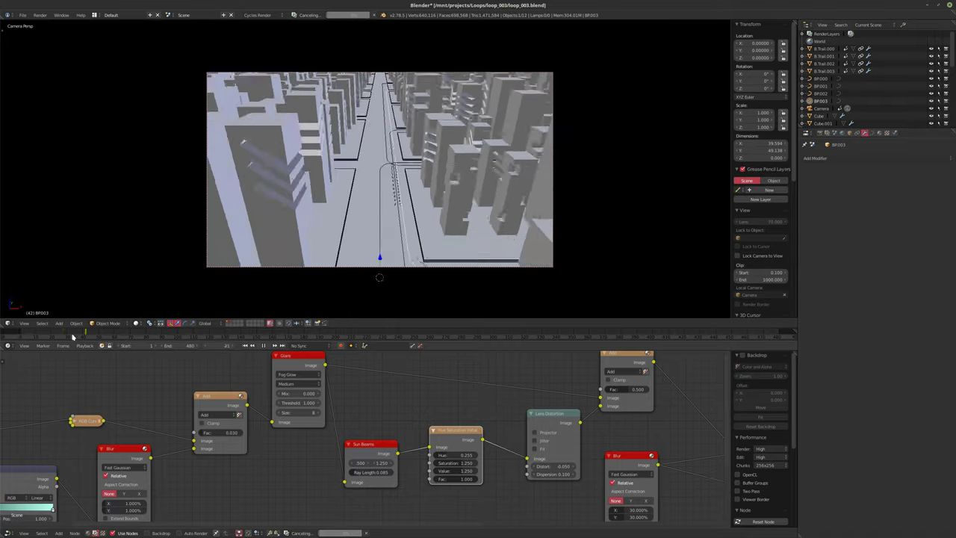
key("Escape")
Step: Go to frame 480 and select the camera to see where it ends up above the city
middle_click_drag(379, 278, 448, 246)
scroll(482, 224, "down", 8)
scroll(481, 223, "down", 6)
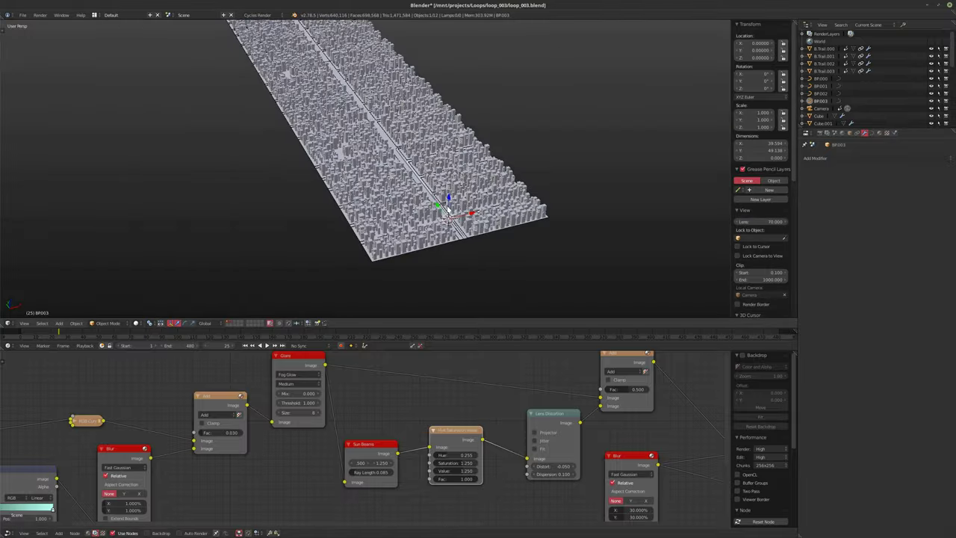
scroll(390, 210, "up", 10)
scroll(390, 209, "down", 8)
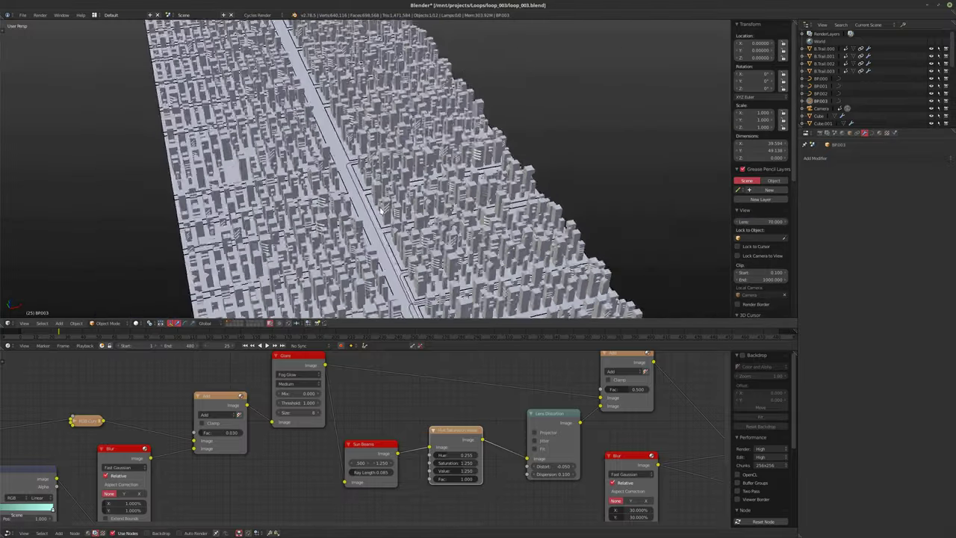
mouse_move(389, 210)
middle_mouse_down()
mouse_move(451, 250)
mouse_move(382, 224)
middle_mouse_up()
key("shift+Right")
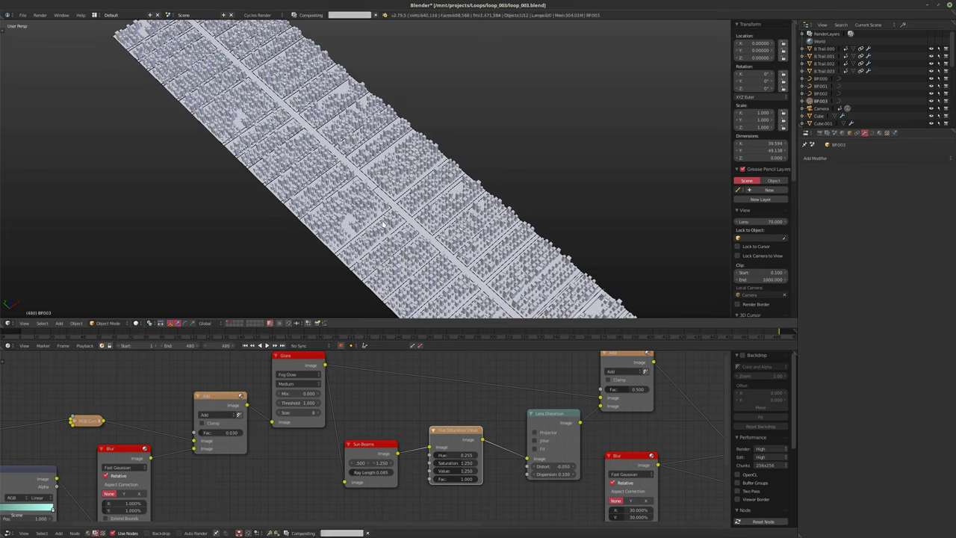
scroll(511, 115, "down", 3)
middle_click_drag(459, 145, 508, 197)
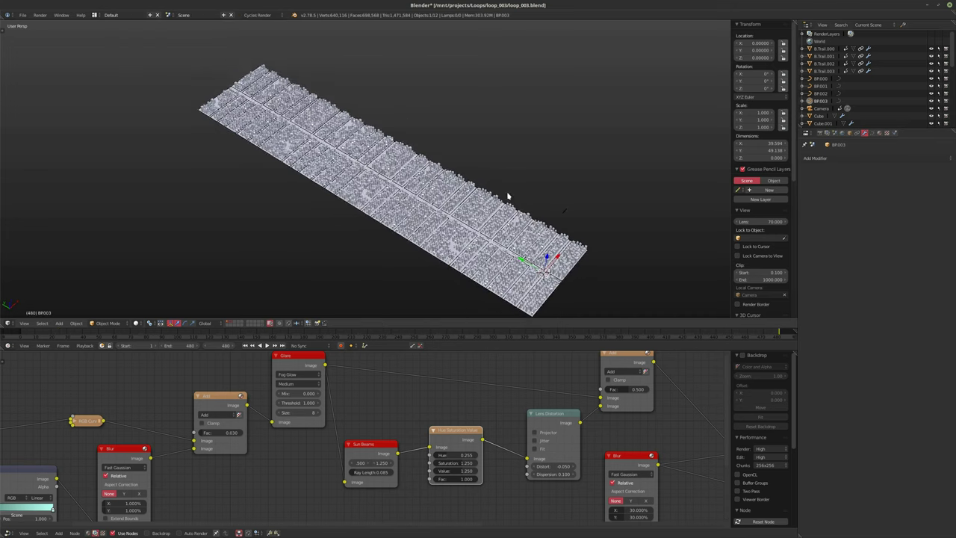
left_click(821, 108)
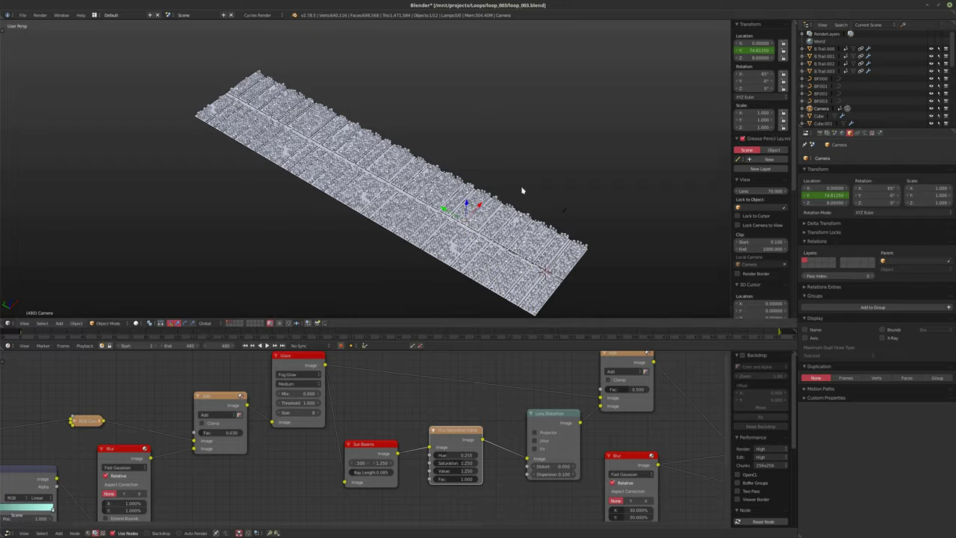
scroll(522, 192, "up", 5)
middle_click_drag(494, 212, 526, 276)
right_click(418, 195)
Step: Duplicate curve BP003 and place the copy 62 units farther along Y on the main street
left_click(821, 101)
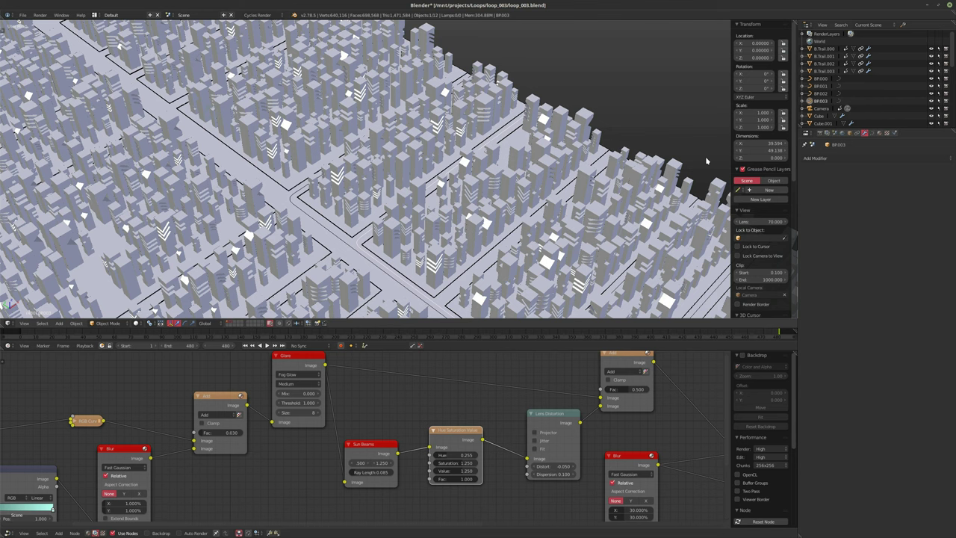
middle_click_drag(417, 263, 505, 260)
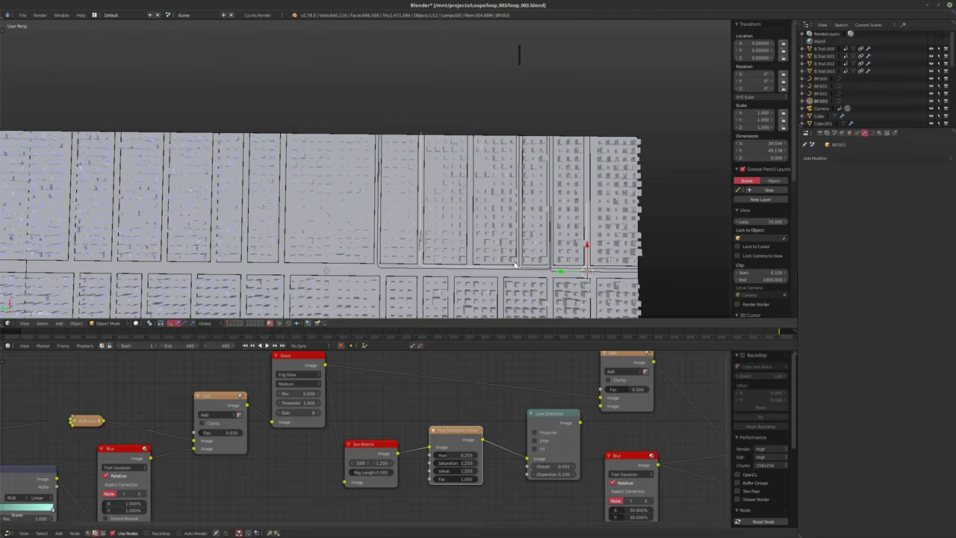
key("shift+d")
key("y")
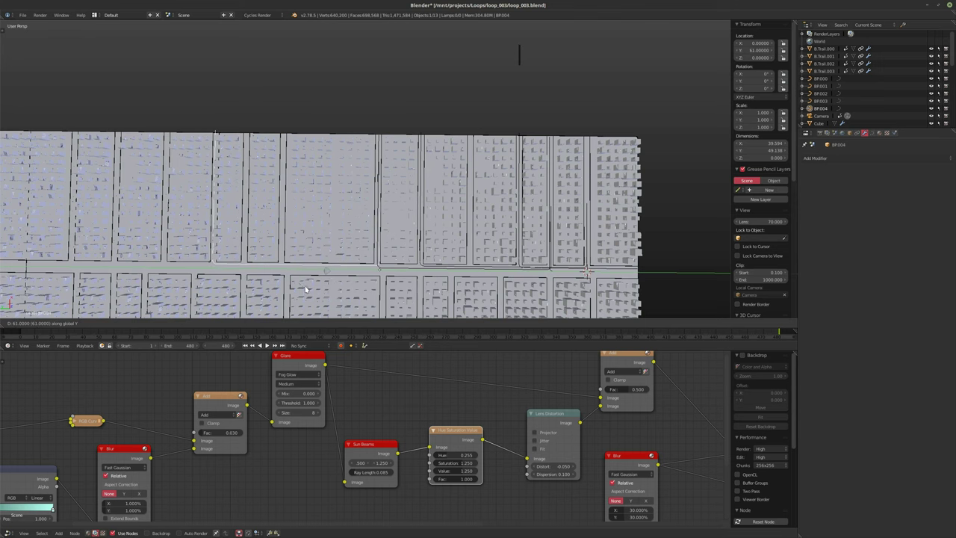
left_click(303, 289)
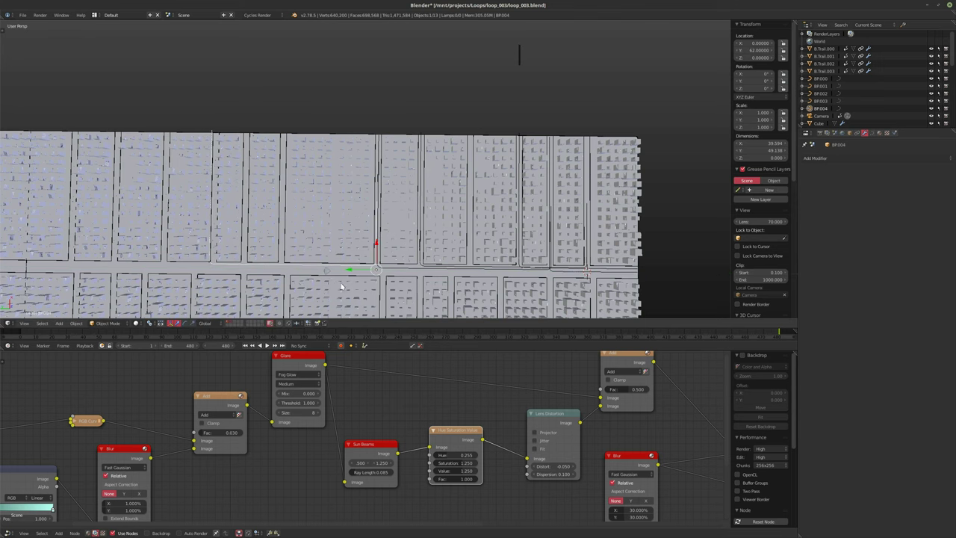
Step: Move the far side-street points of curve BP002 along Y to a median Y of about 60.85
scroll(385, 266, "up", 2)
right_click(687, 280)
key("Tab")
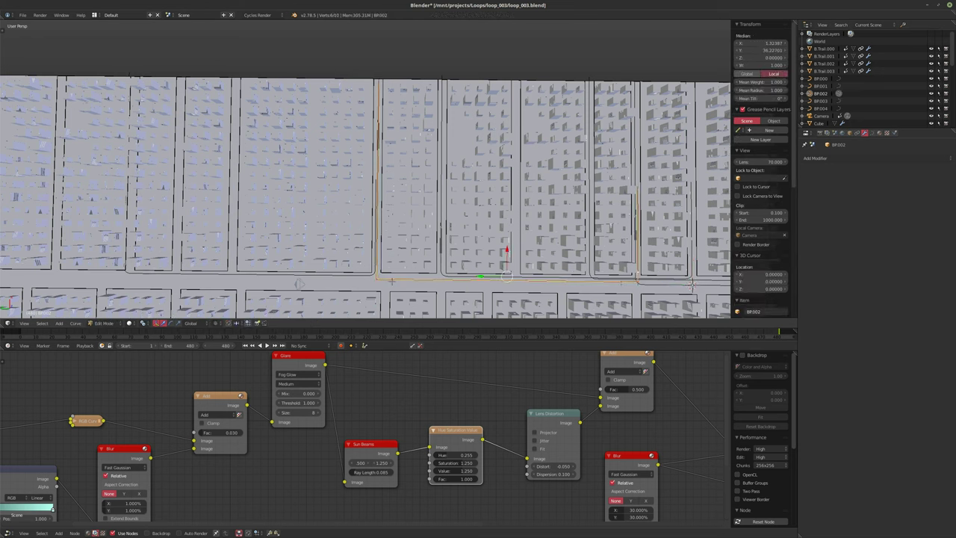
right_click(381, 275, "shift")
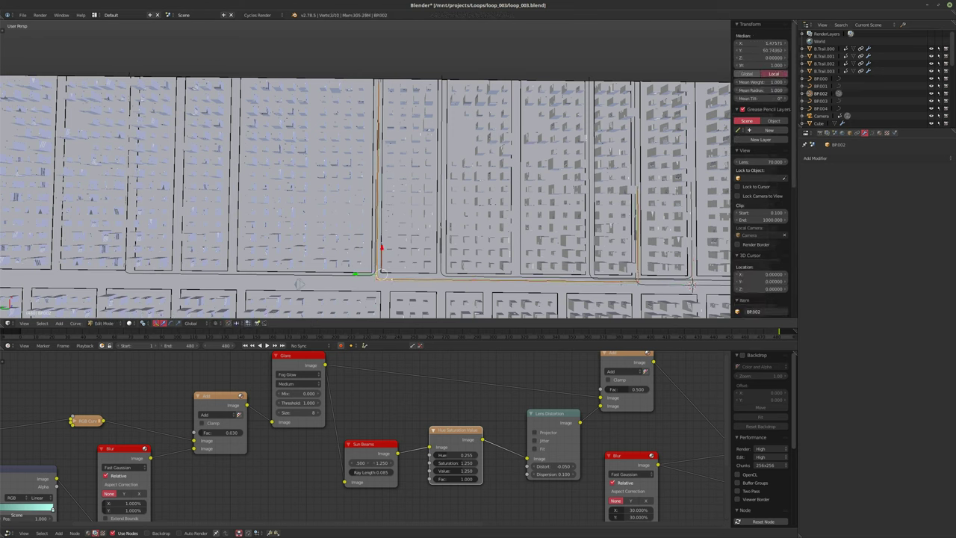
key("ctrl+KP_Add")
key("g")
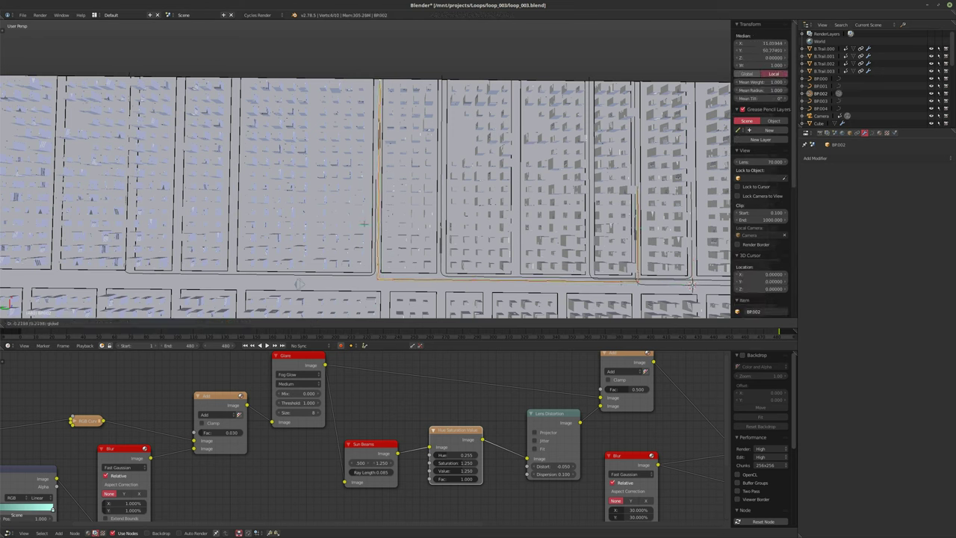
key("y")
left_click(363, 224)
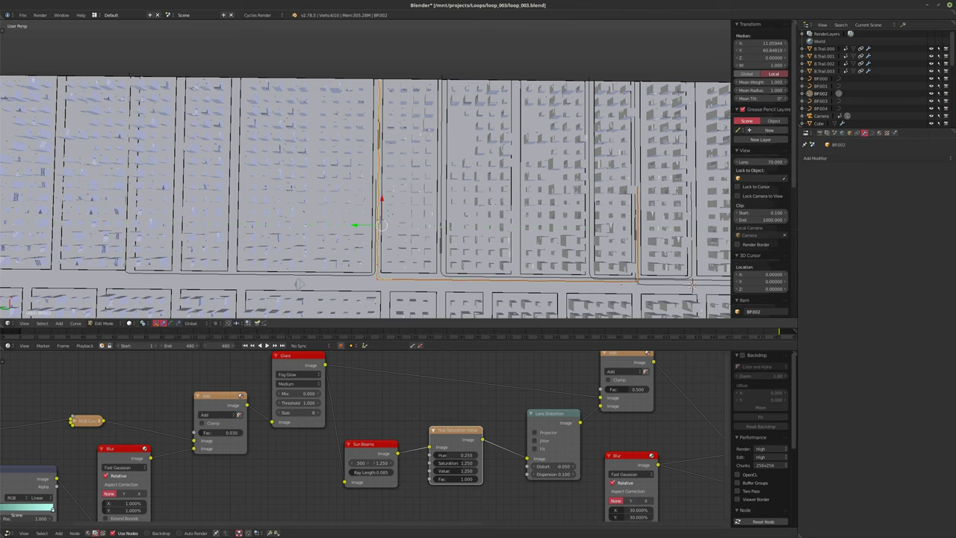
key("Tab")
Step: Move the near side-street corner and end points of curve BP004 to a median Y of about 0.96
right_click(358, 278)
scroll(385, 277, "up", 3)
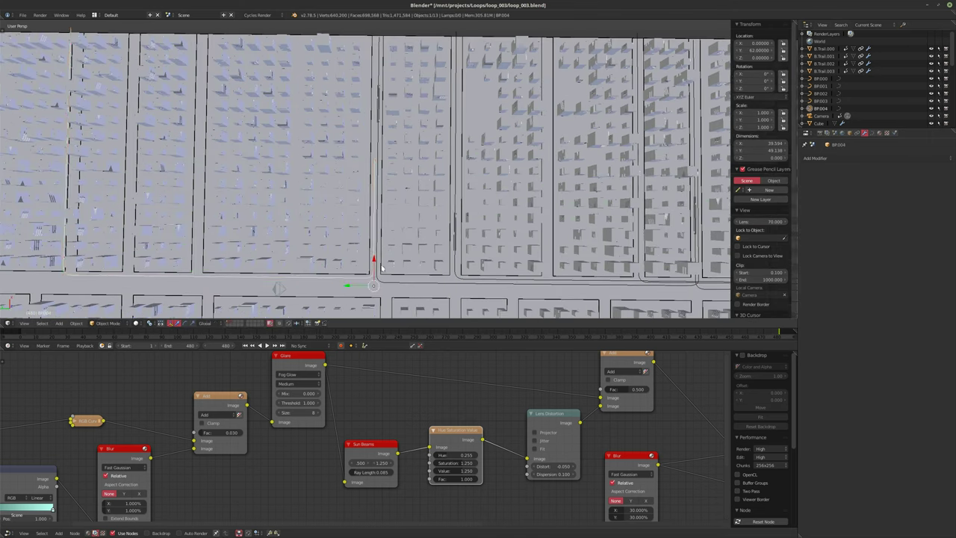
key("Tab")
key("a")
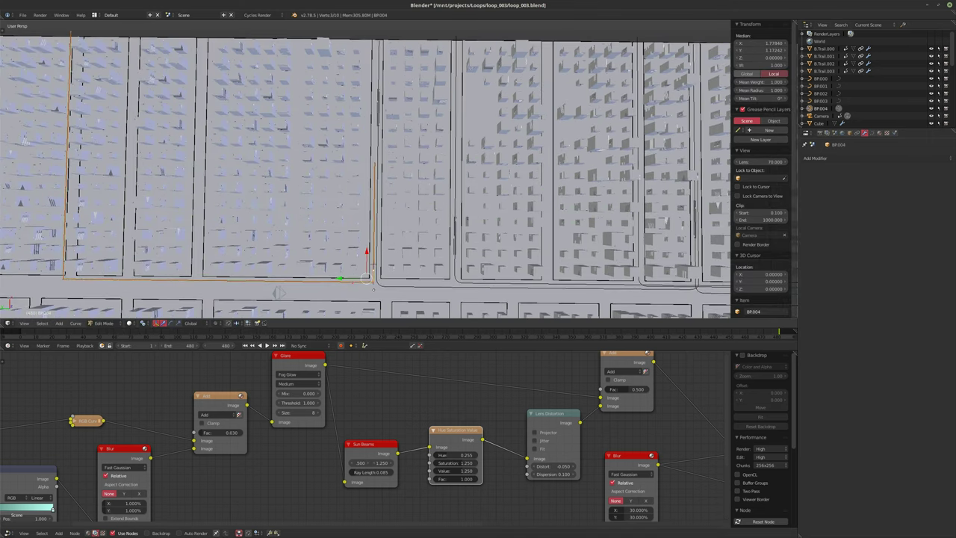
right_click(374, 163, "shift")
left_click_drag(345, 248, 348, 250)
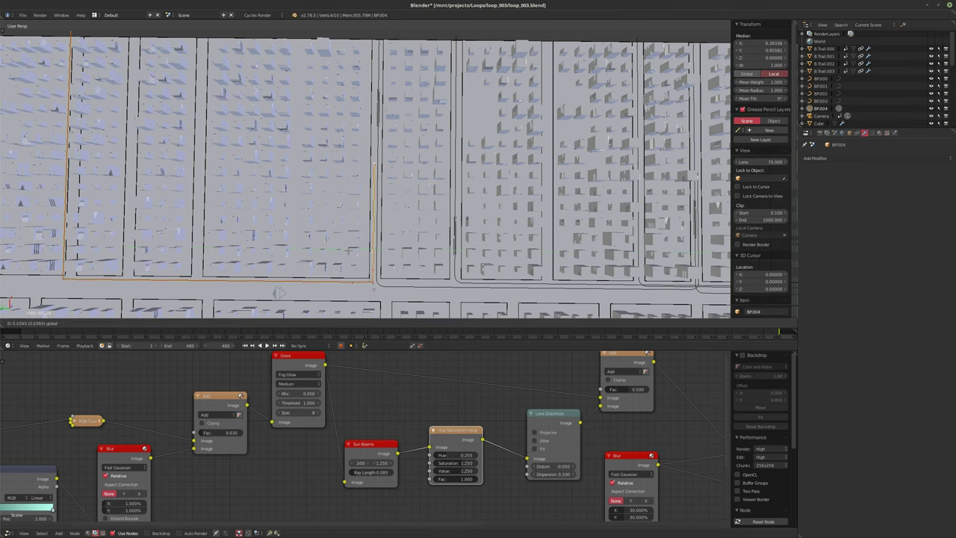
left_click(348, 250)
Step: Move the far side-street points of curve BP004 along Y to a median Y of about 47.08
scroll(353, 224, "up", 2)
scroll(366, 169, "down", 2)
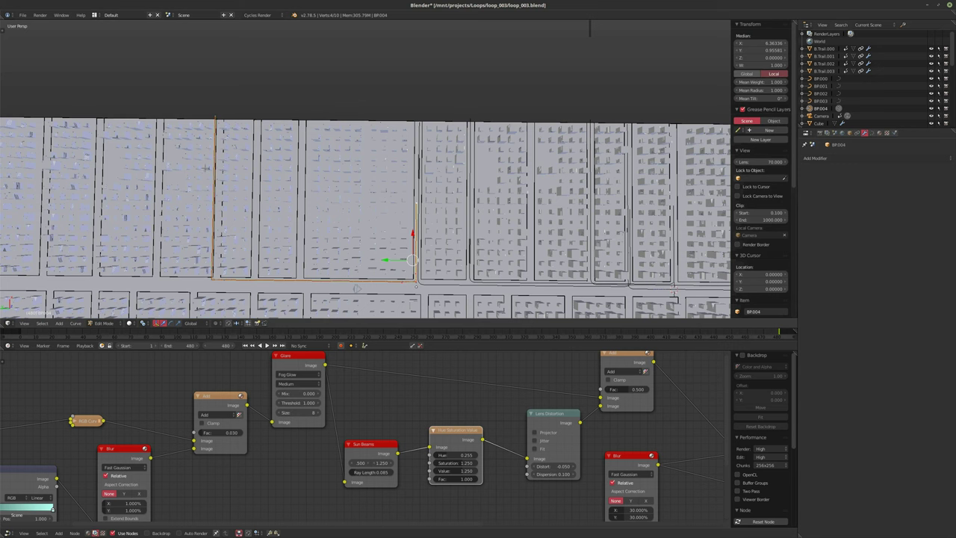
right_click(218, 234)
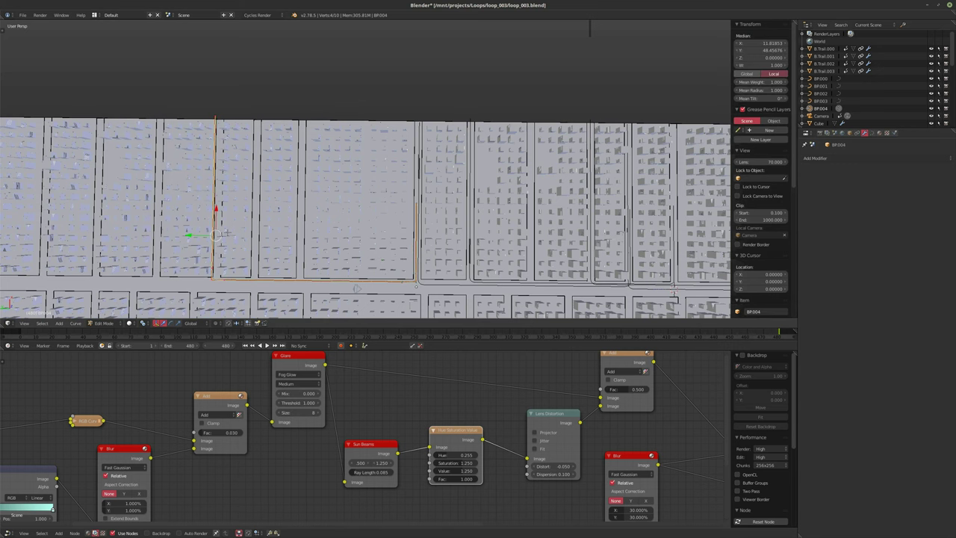
middle_click_drag(217, 236, 228, 219)
key("g")
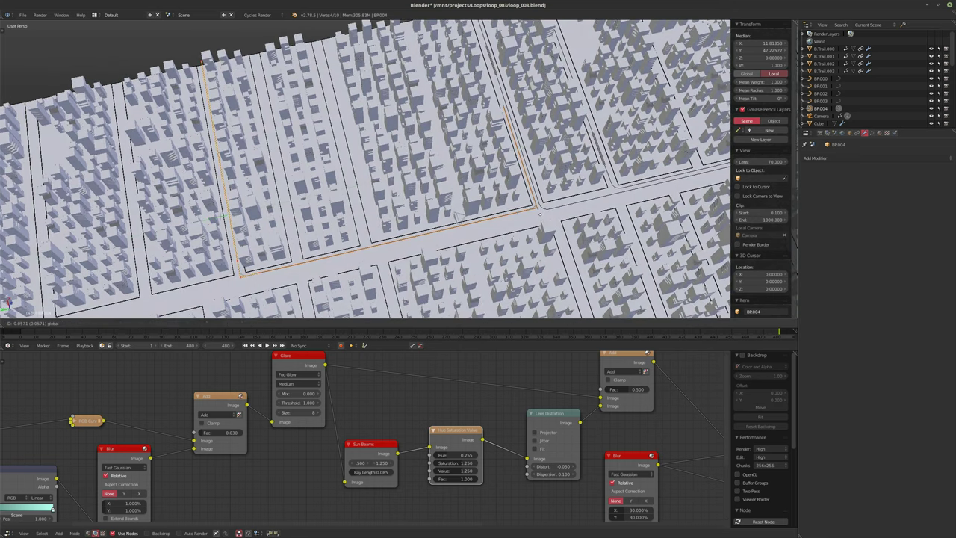
left_click(457, 216)
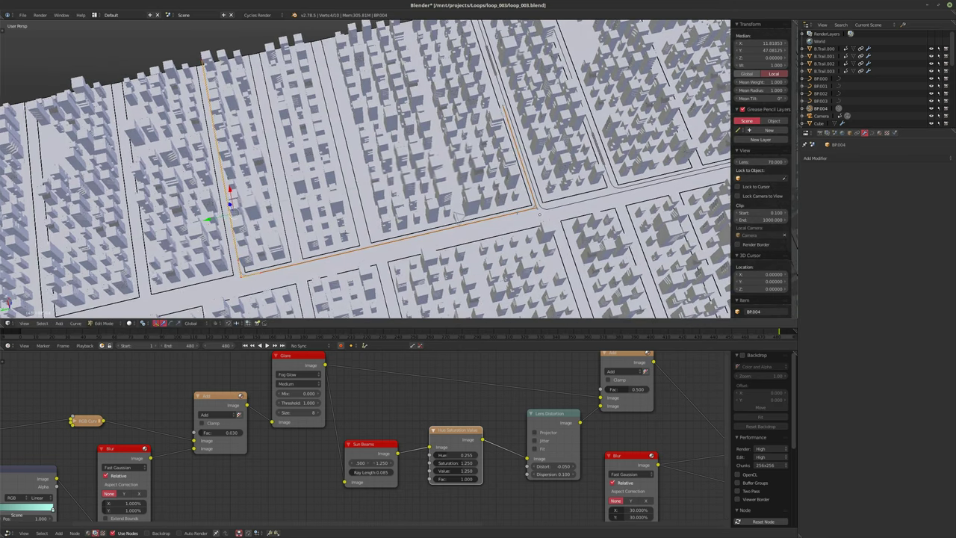
Step: Leave curve editing and duplicate light trail B.Trail.003 in place
middle_click_drag(457, 217, 408, 194)
key("Tab")
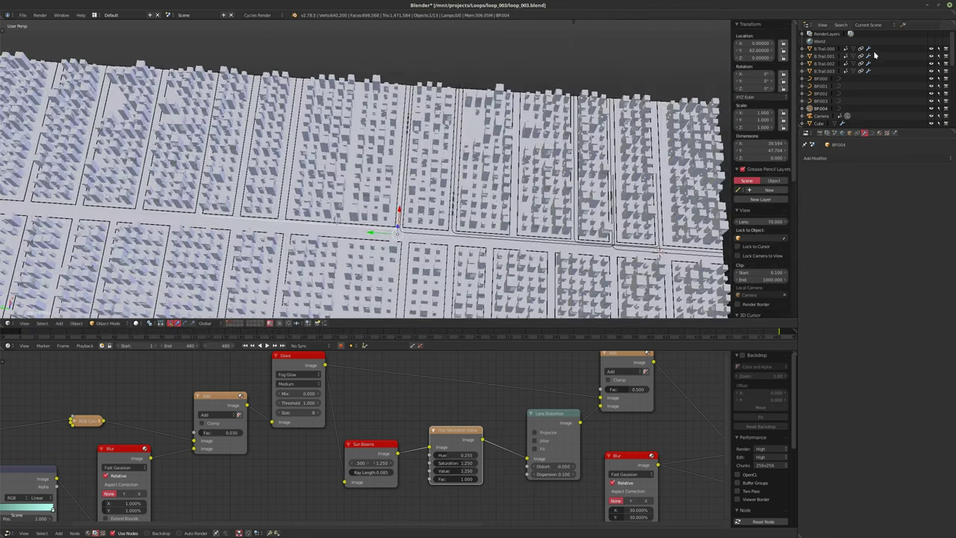
left_click(824, 70)
key("shift+d")
right_click(530, 137)
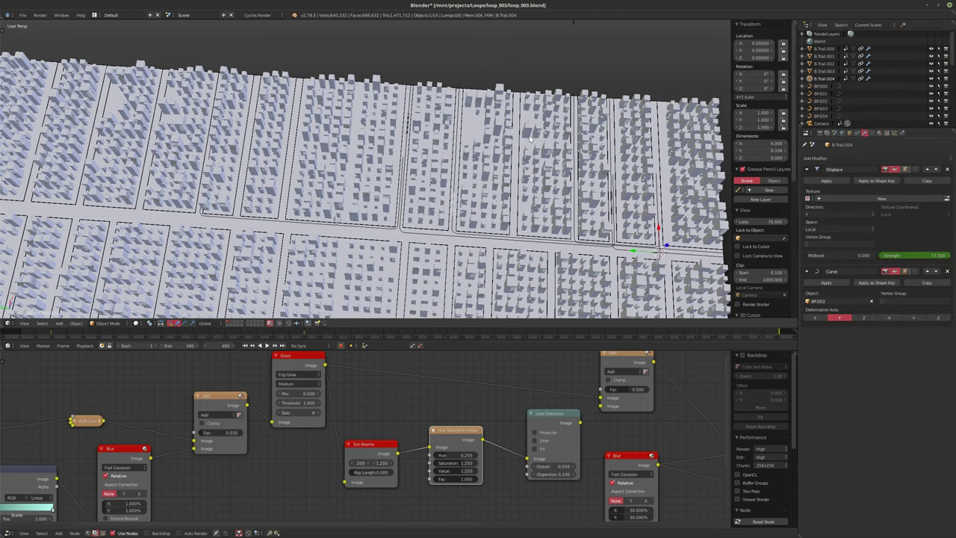
Step: Clear the Displace strength keyframes on the copied trail and set the strength to 0
right_click(902, 258)
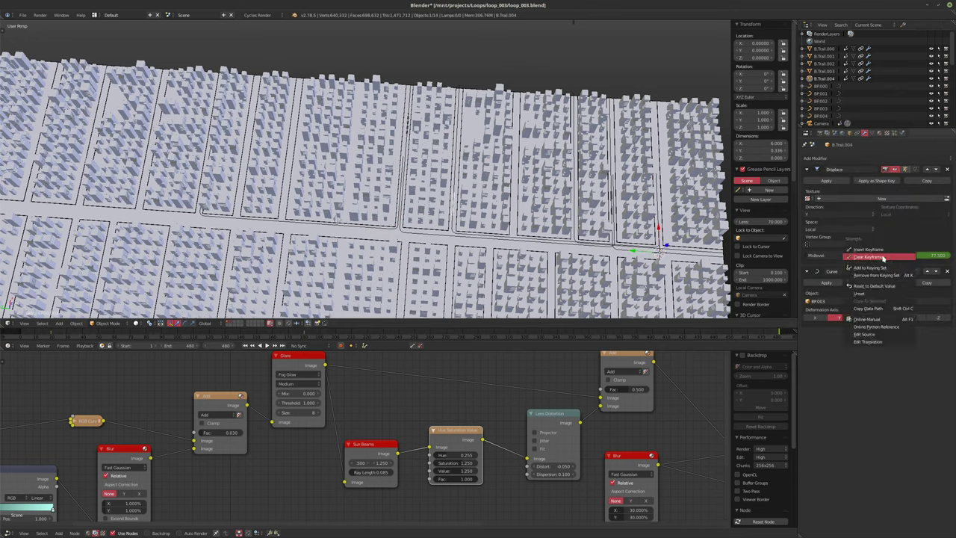
left_click(870, 257)
left_click(907, 256)
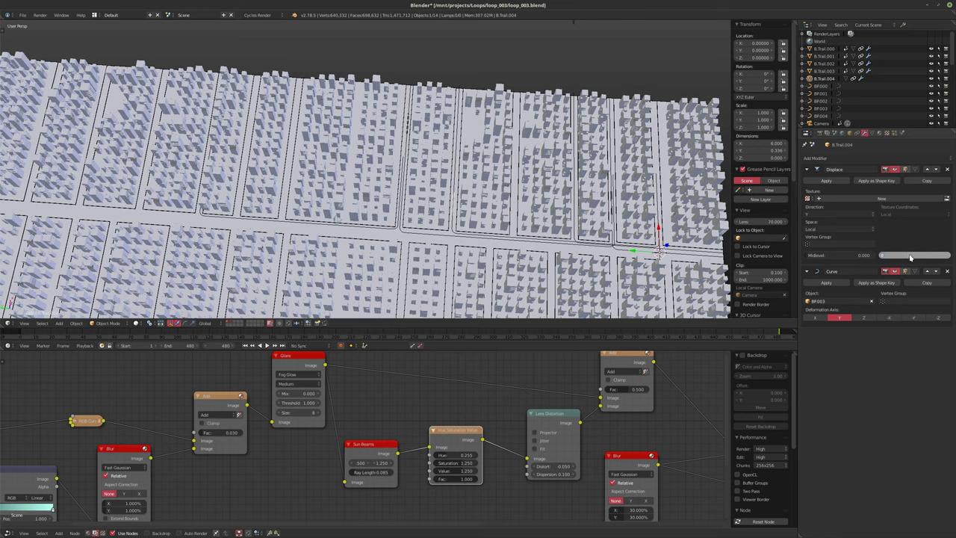
type("0")
key("Return")
Step: Set BP004 as the deforming object of the copied trail's Curve modifier
left_click(836, 301)
left_click(828, 336)
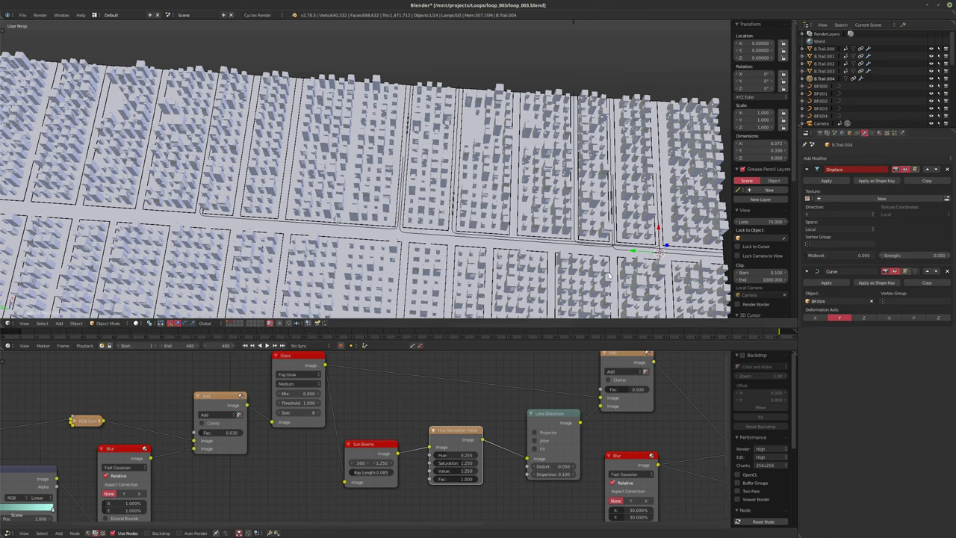
Step: Try a higher Displace strength on B.Trail.004 at frame 1 to test its travel along the curve
middle_click_drag(608, 277, 480, 48)
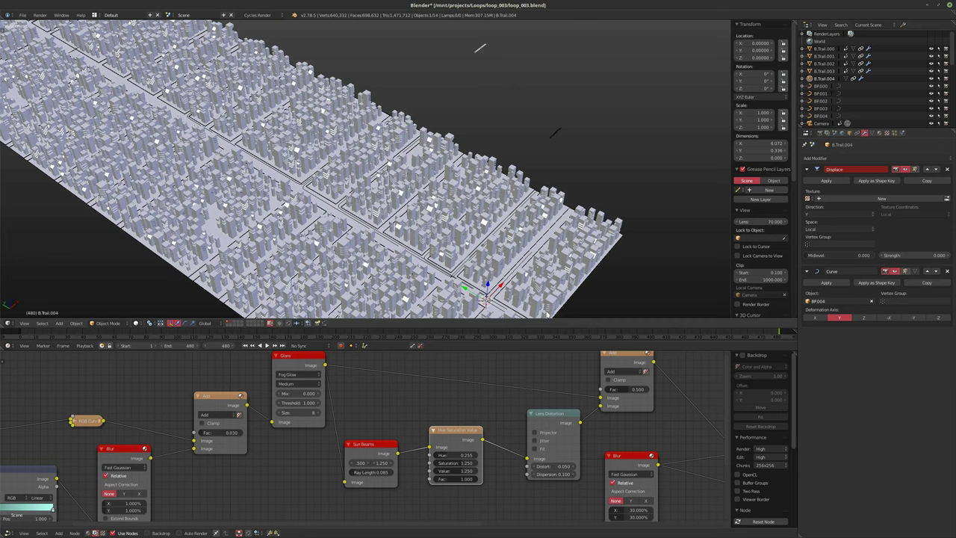
key("shift+Left")
mouse_move(906, 256)
left_mouse_down()
mouse_move(947, 256)
mouse_move(914, 255)
left_mouse_up()
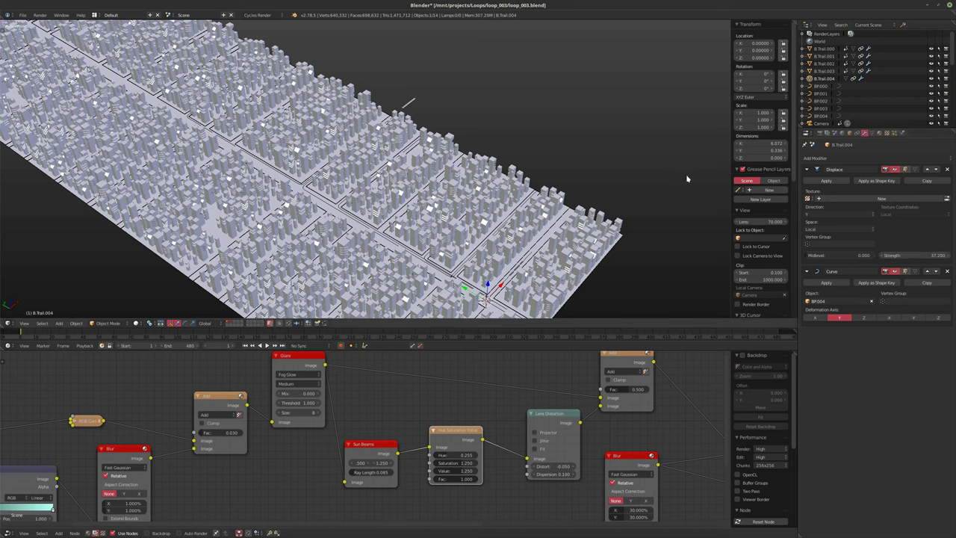
Step: Apply the location of curve BP004 so its origin sits at the world origin
right_click(409, 102)
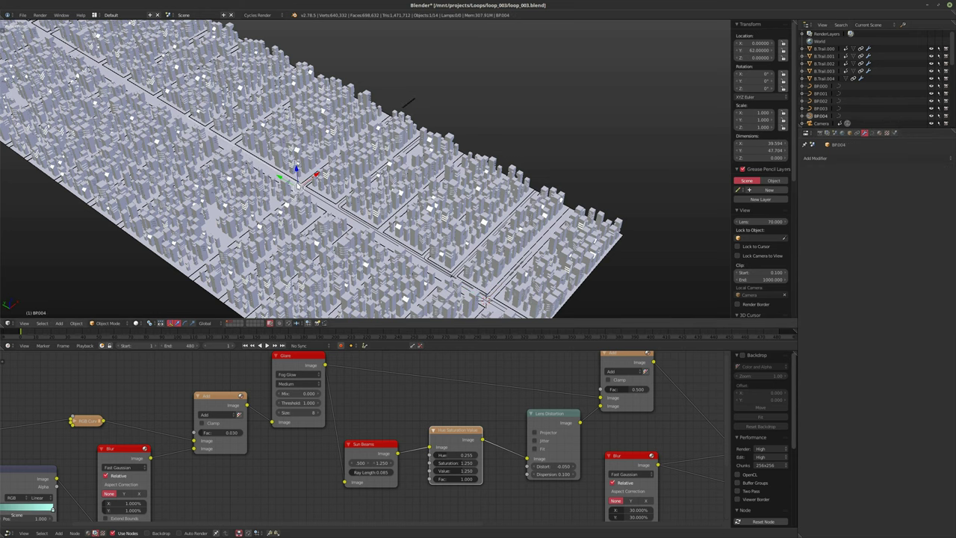
middle_click_drag(457, 142, 445, 240)
key("ctrl+a")
left_click(435, 176)
scroll(486, 261, "up", 2)
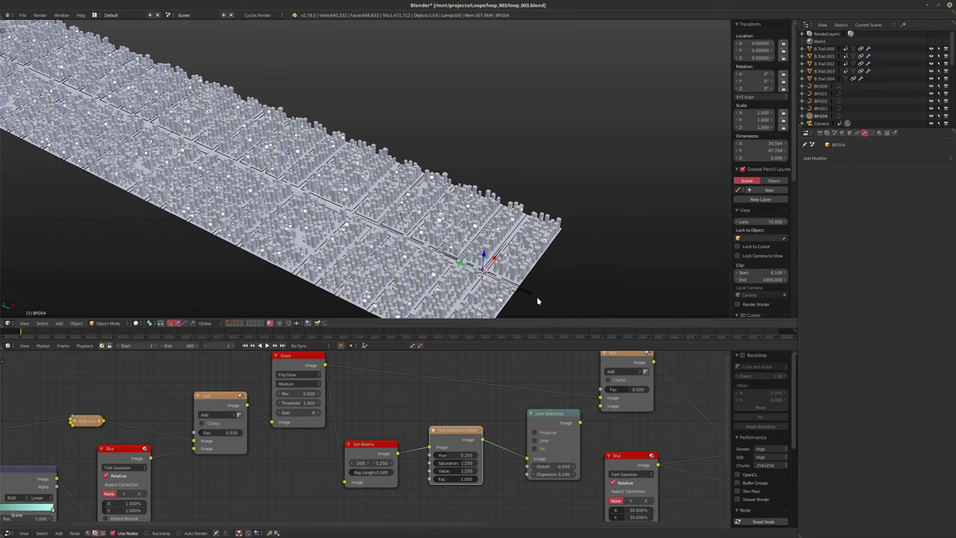
Step: Reset the Displace strength of B.Trail.004 to 0 and keyframe it at frame 139
left_click(823, 78)
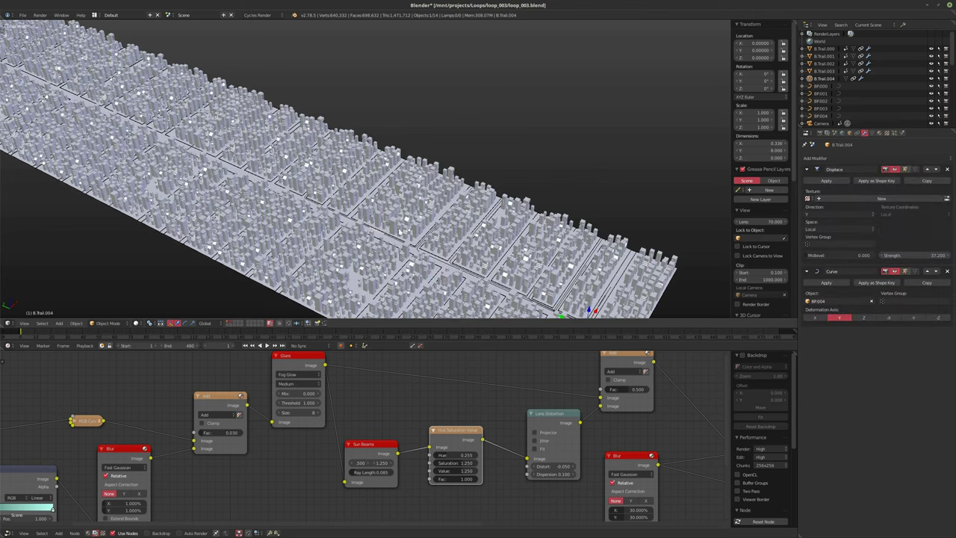
mouse_move(917, 255)
left_mouse_down()
mouse_move(859, 256)
mouse_move(907, 258)
left_mouse_up()
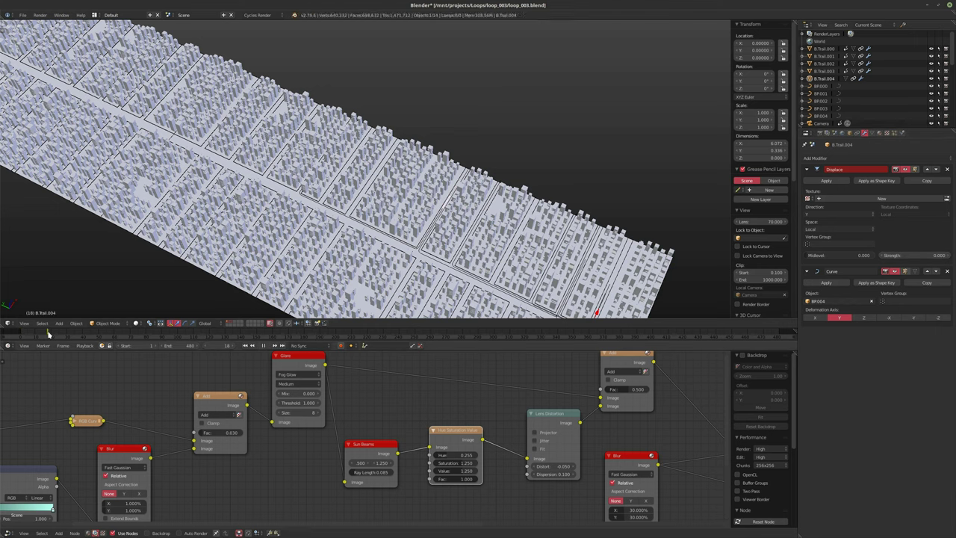
left_click_drag(293, 334, 241, 335)
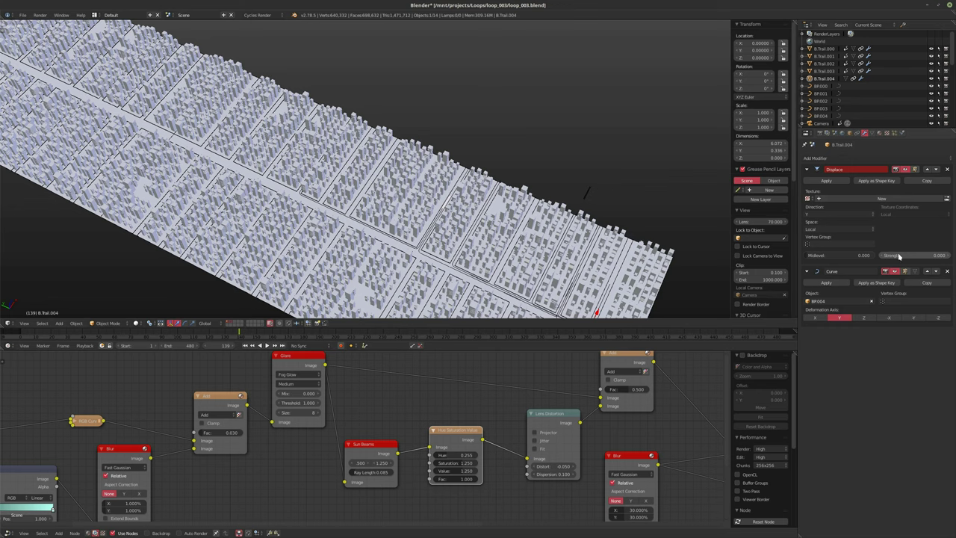
key("i")
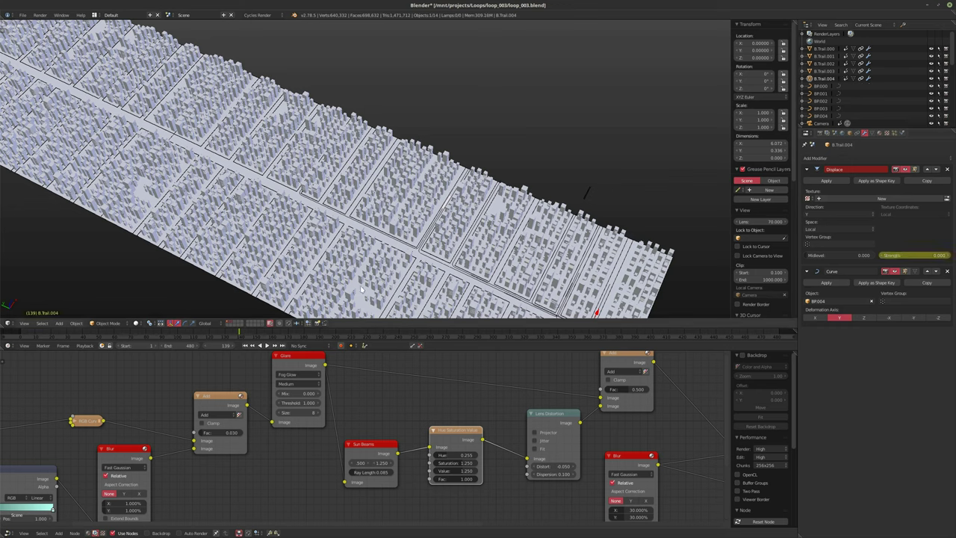
Step: Raise the Displace strength of B.Trail.004 to carry it past the curve's end and keyframe it at frame 280
key("alt+a")
left_click_drag(357, 339, 461, 337)
key("alt+a")
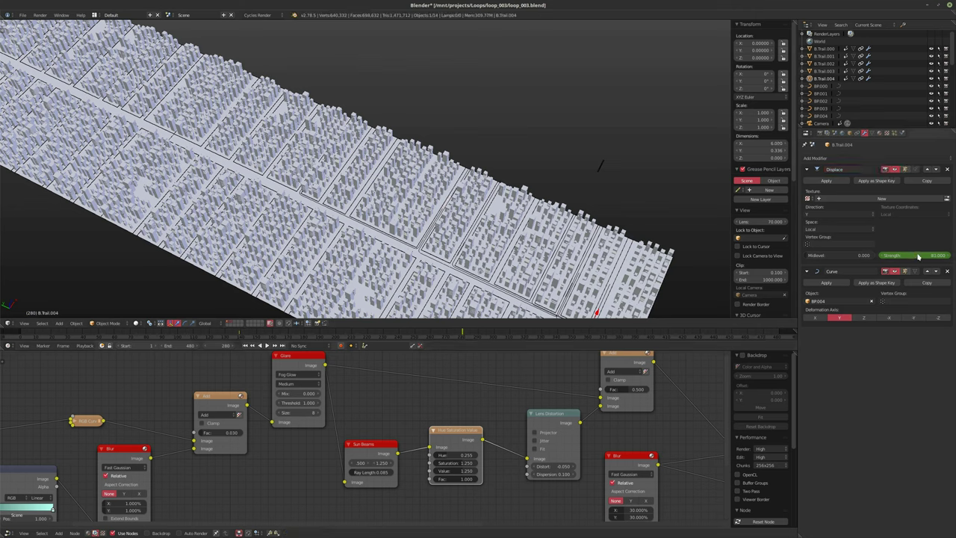
key("i")
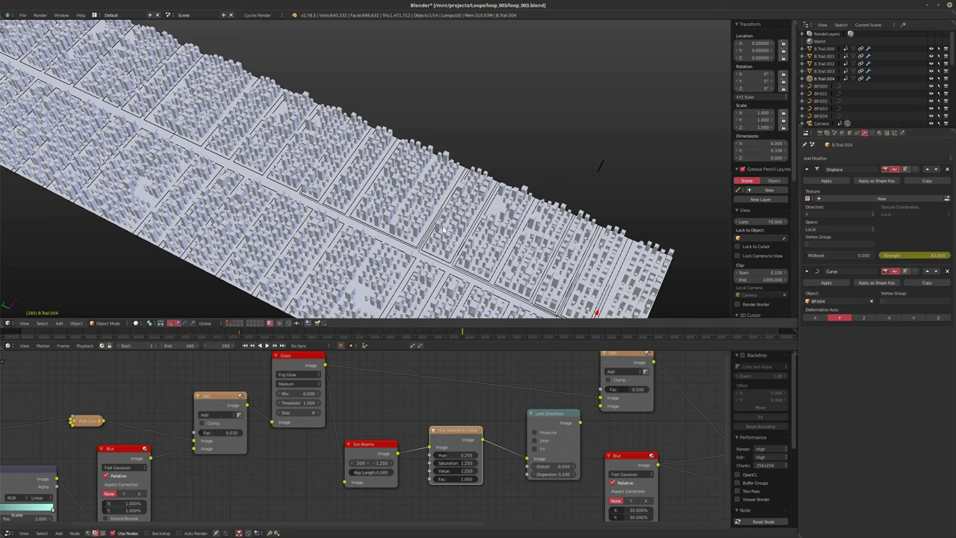
Step: Play the animation from frame 1 through the camera to check the new light trail
key("shift+Left")
key("KP_0")
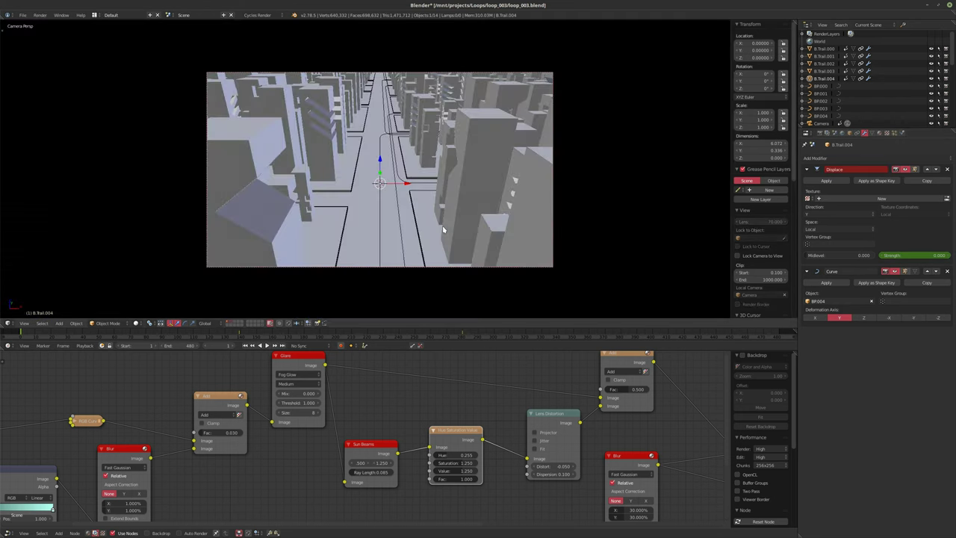
key("alt+a")
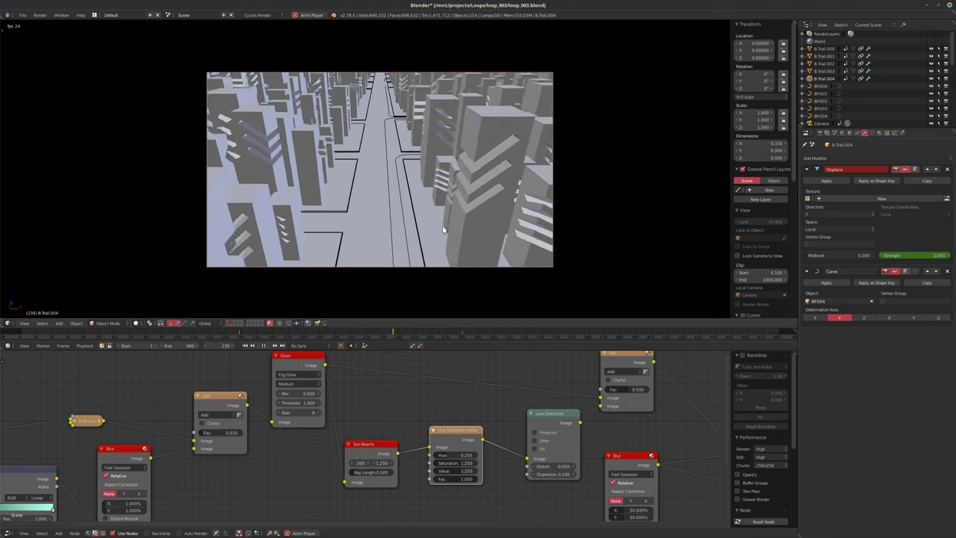
key("alt+a")
key("shift+Left")
Step: Duplicate a curve path near the start of the main street in place
right_click(448, 181)
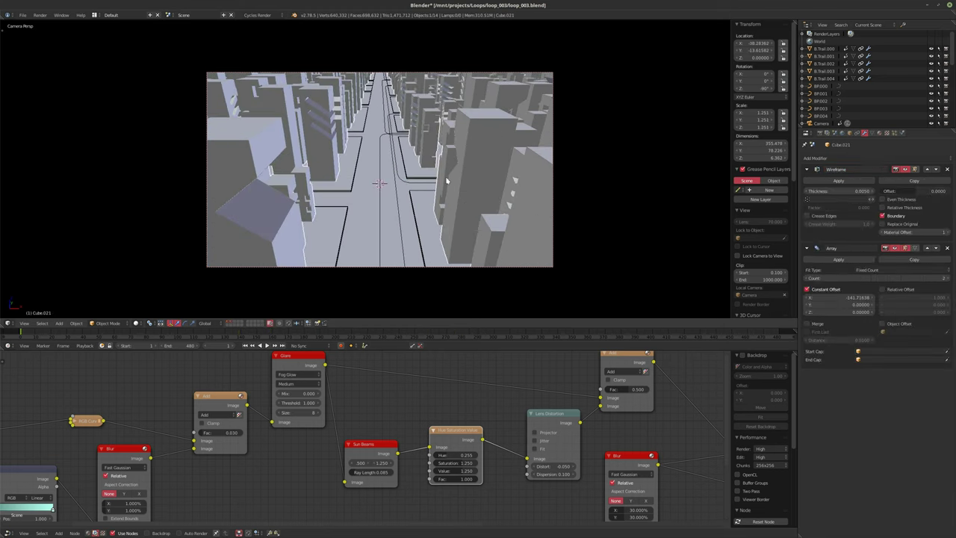
middle_click_drag(448, 181, 508, 209)
scroll(408, 203, "up", 2)
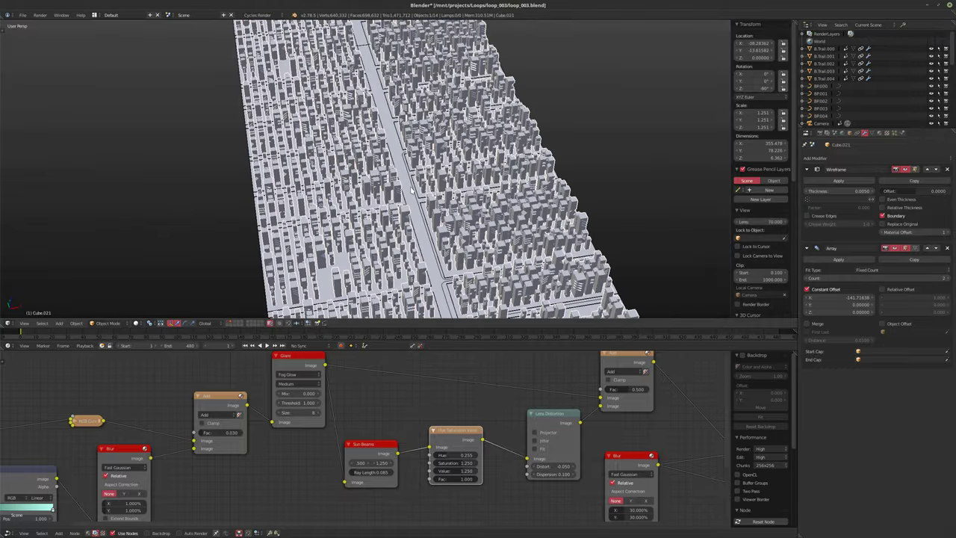
right_click(411, 190)
middle_click_drag(411, 191, 463, 237)
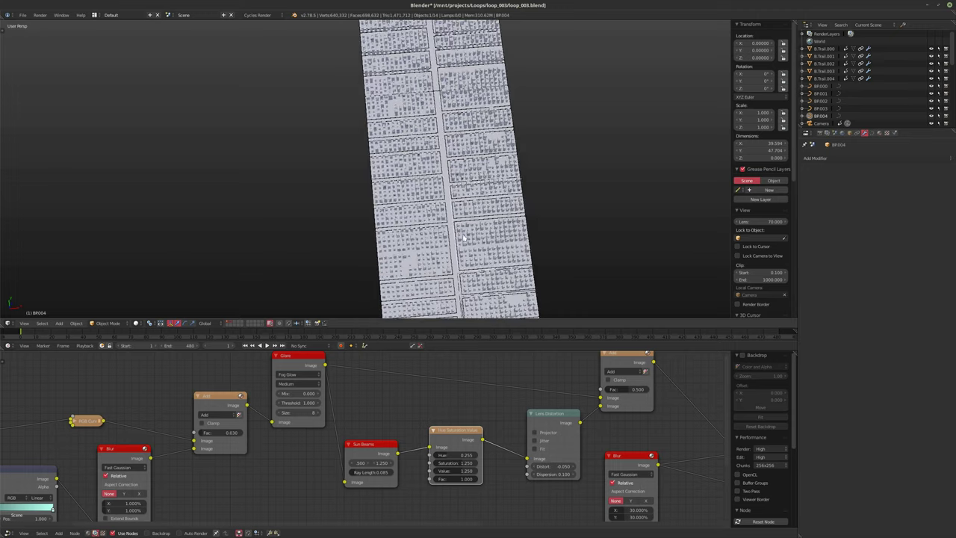
scroll(463, 237, "up", 3)
scroll(463, 238, "down", 3)
scroll(463, 238, "up", 4)
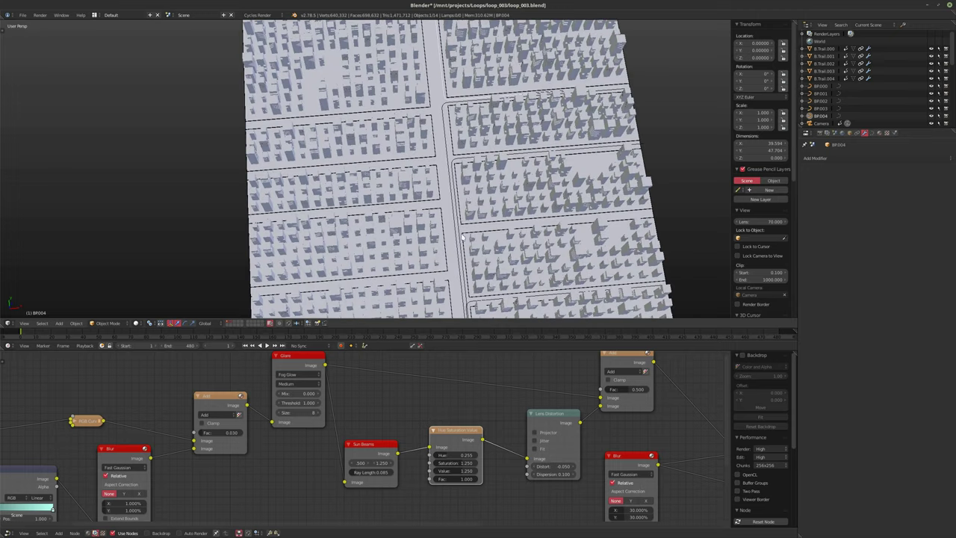
scroll(459, 221, "down", 4)
middle_click_drag(459, 221, 494, 265)
right_click(495, 265)
Step: Move all points of curve BP005 to a median X of about 6.52 and a median Y of about 32.49
key("Tab")
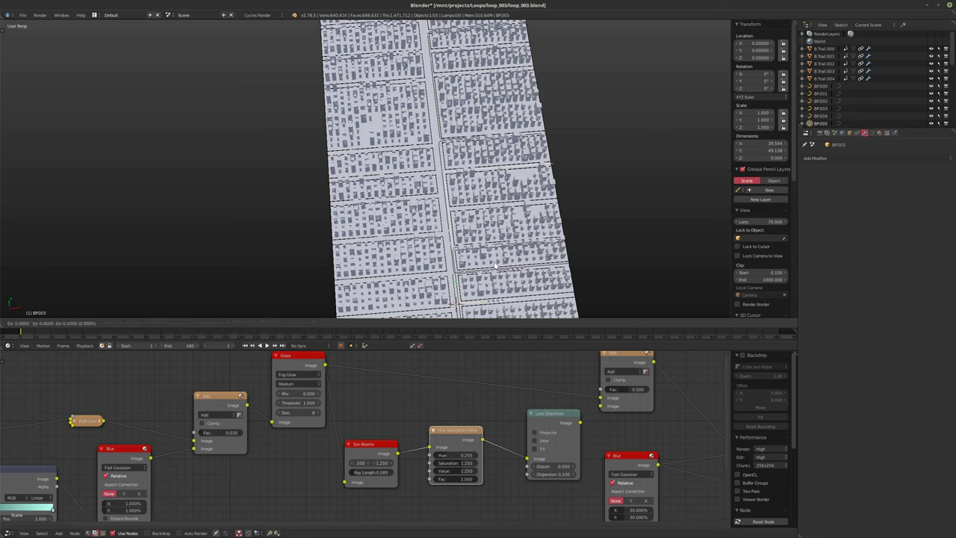
key("a")
key("a")
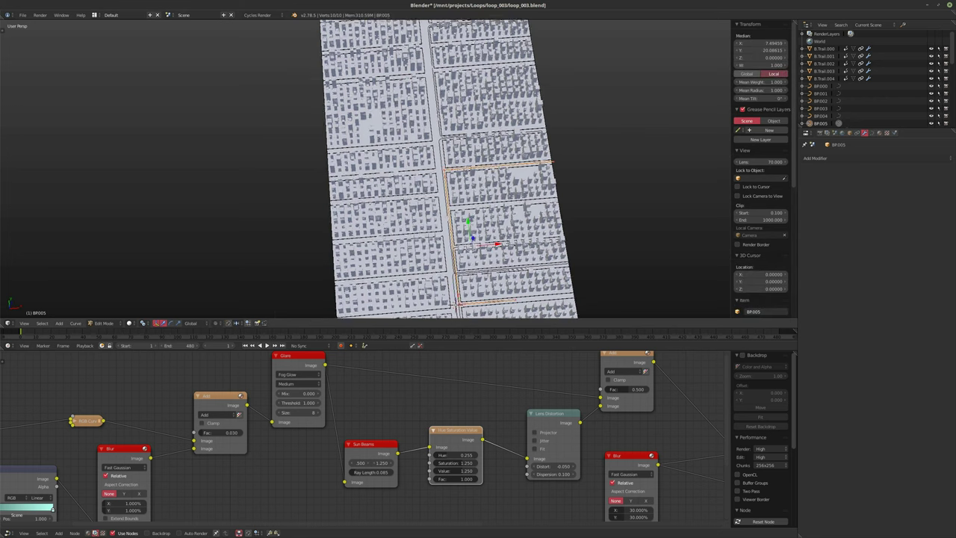
scroll(494, 265, "up", 2)
scroll(495, 265, "up", 1)
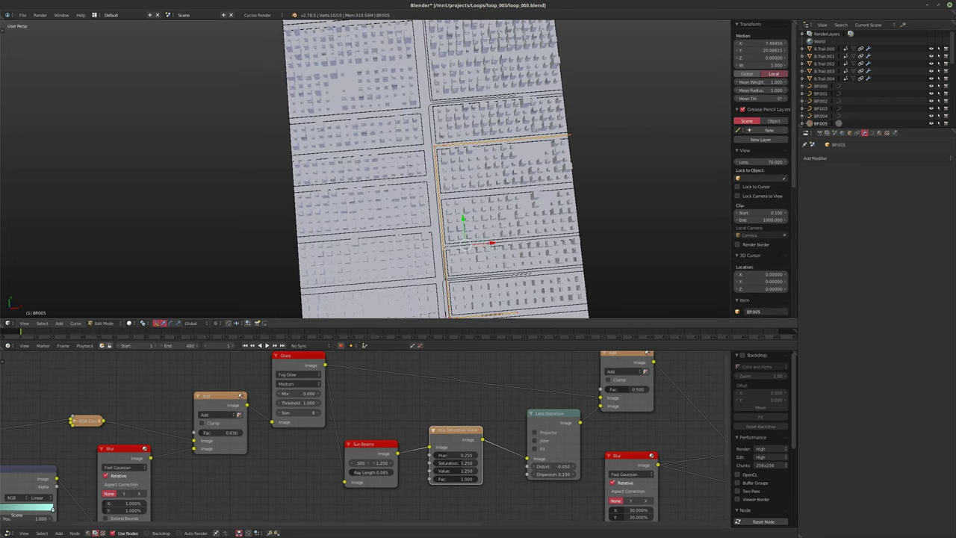
key("g")
key("x")
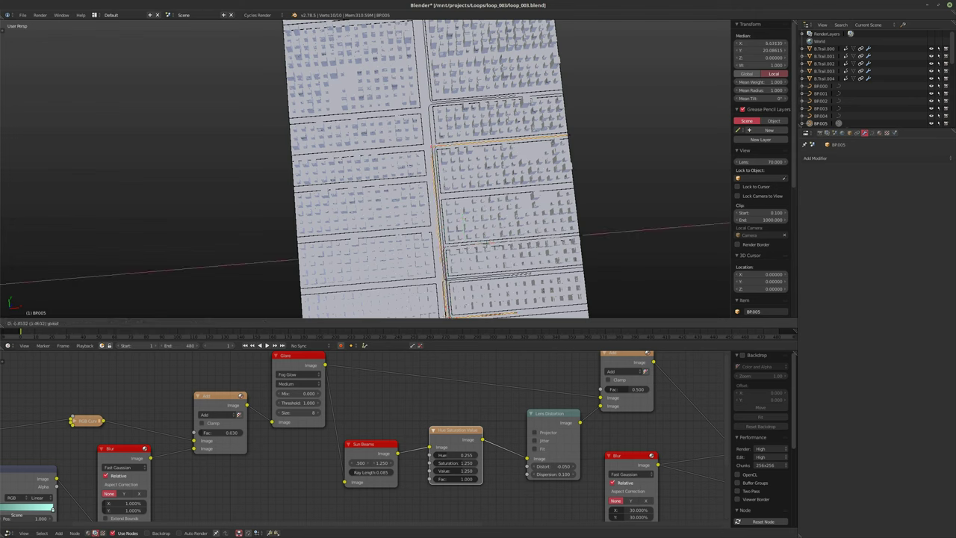
left_click(484, 243)
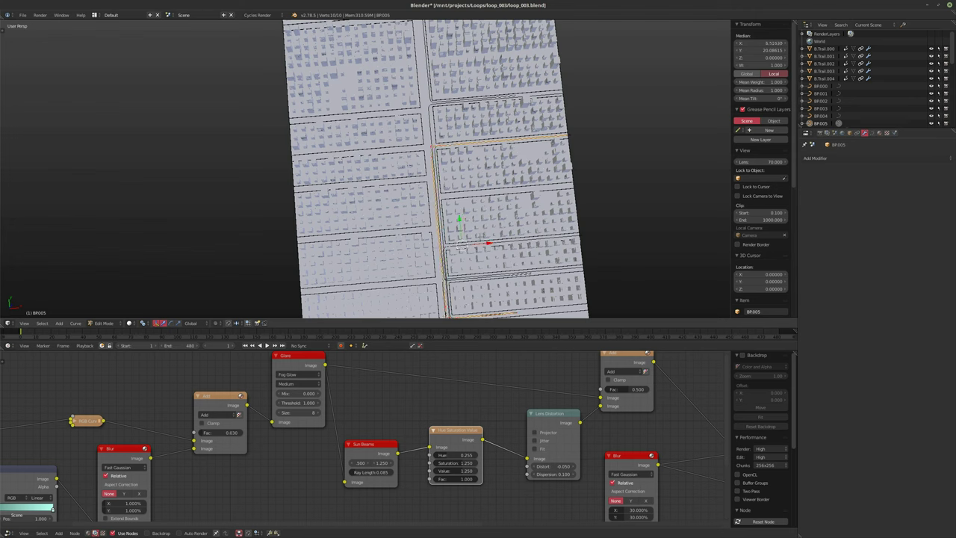
key("g")
key("y")
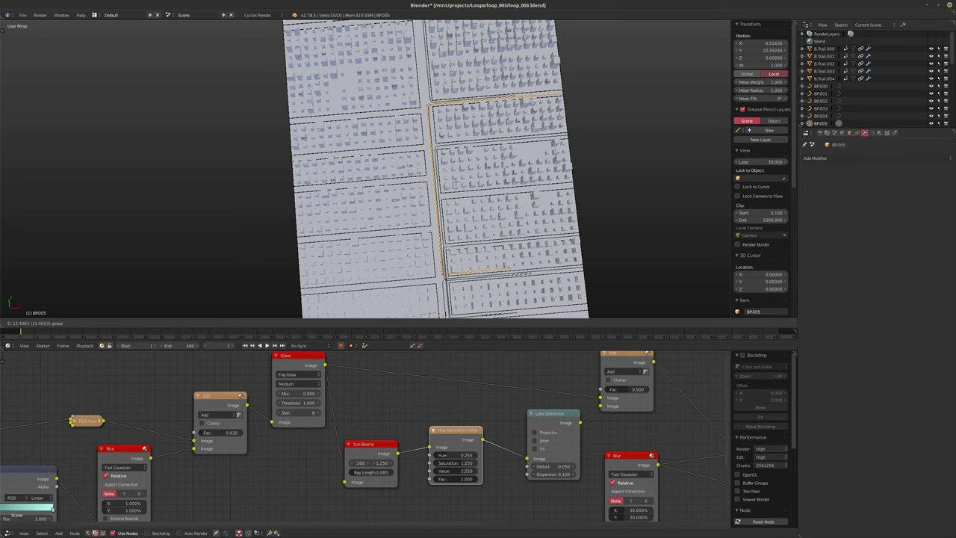
left_click(453, 179)
Step: Move the far side-street points of curve BP005 along Y to a median Y of about 48.16
key("a")
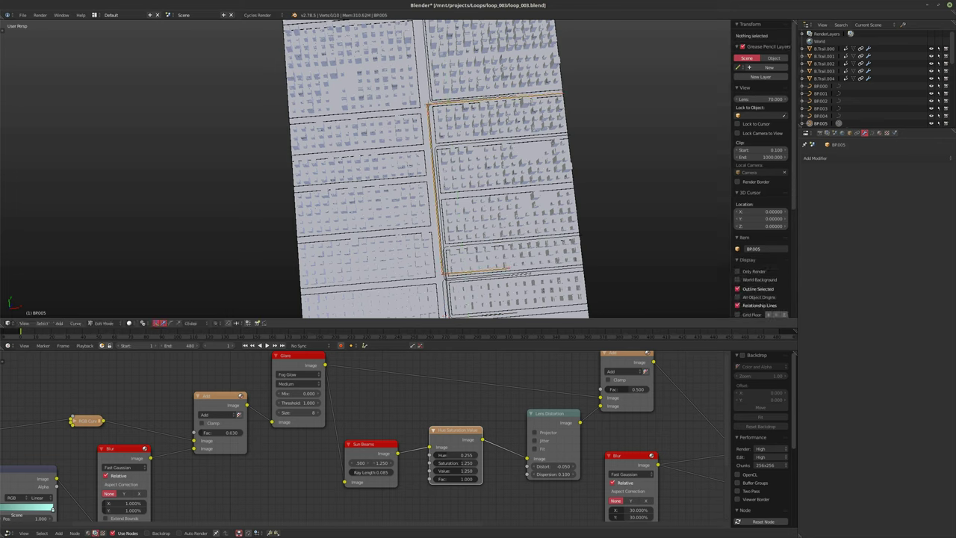
key("KP_7")
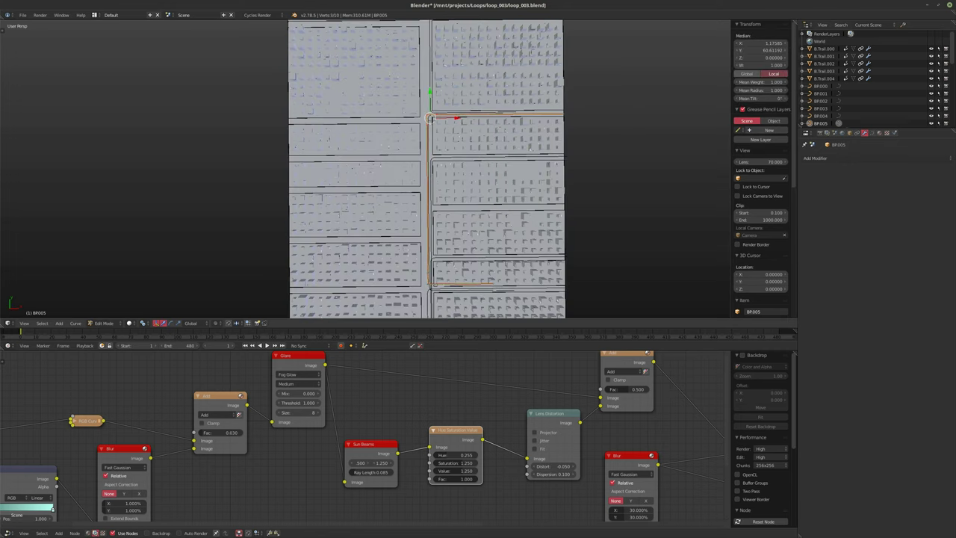
right_click(566, 117)
key("g")
key("y")
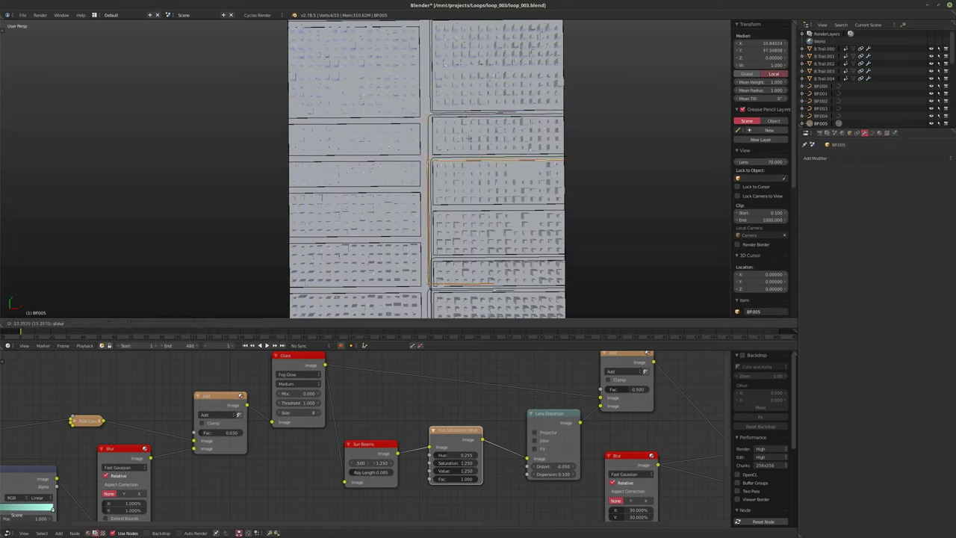
key("Return")
scroll(423, 306, "up", 2)
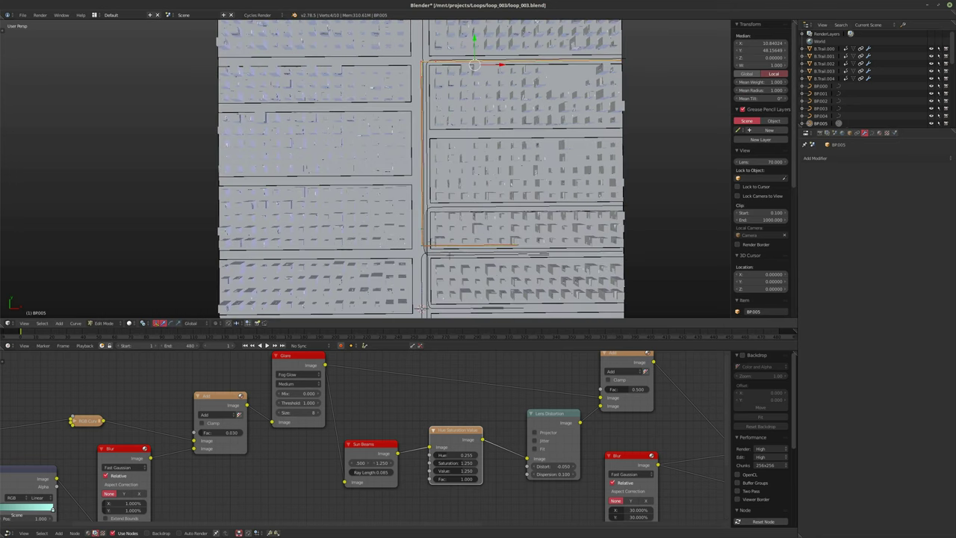
Step: Move the near side-street corner and end points of curve BP005 along Y to a median Y of about 12.1
right_click(422, 306)
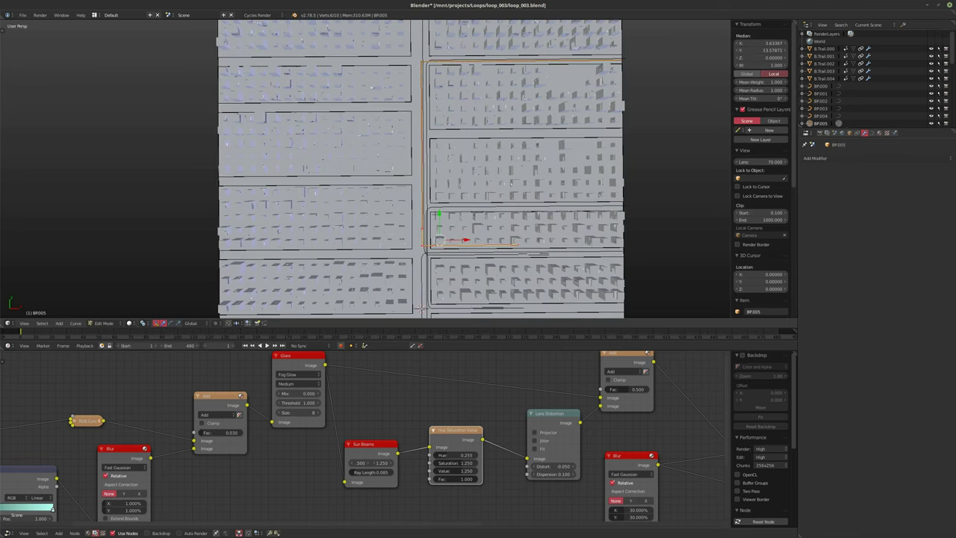
key("g")
key("y")
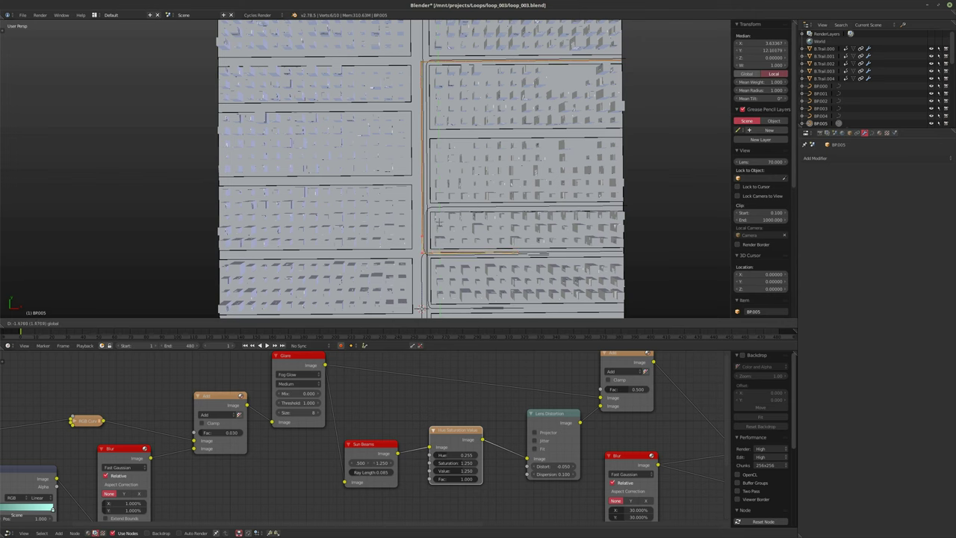
key("Return")
key("Tab")
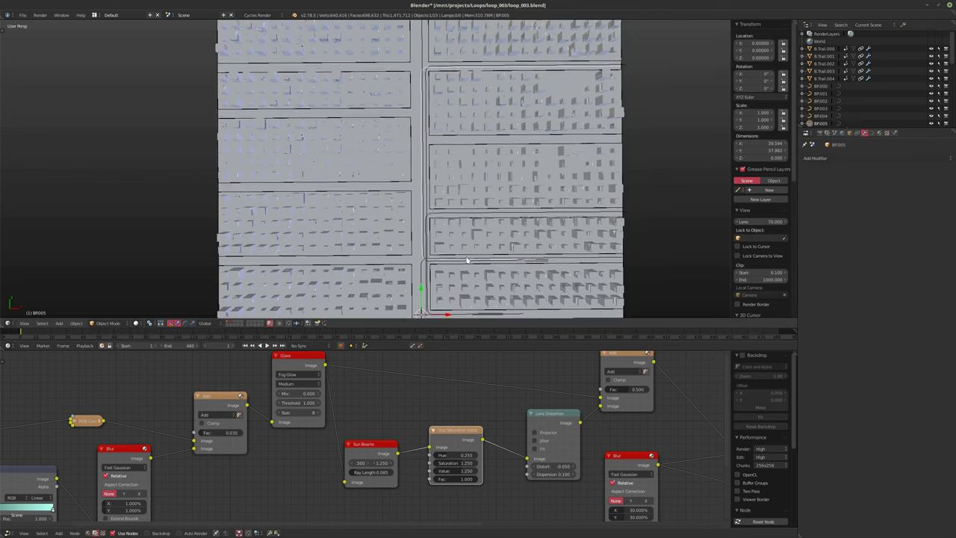
Step: Duplicate light trail B.Trail.004 in place
left_click(824, 78)
key("shift+d")
key("Escape")
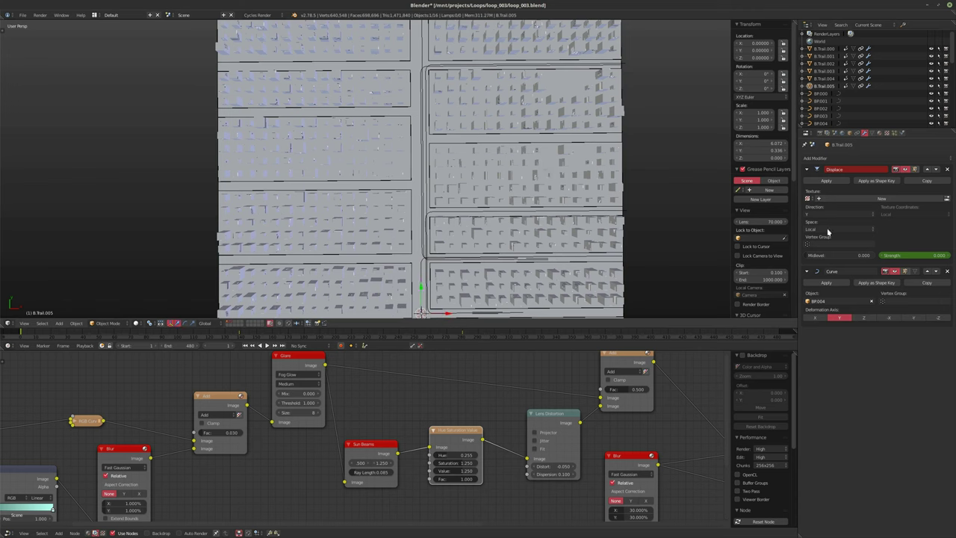
Step: Set BP005 as the Curve modifier's object on B.Trail.005 and clear the keyframes from its Displace strength
left_click(840, 301)
left_click(836, 348)
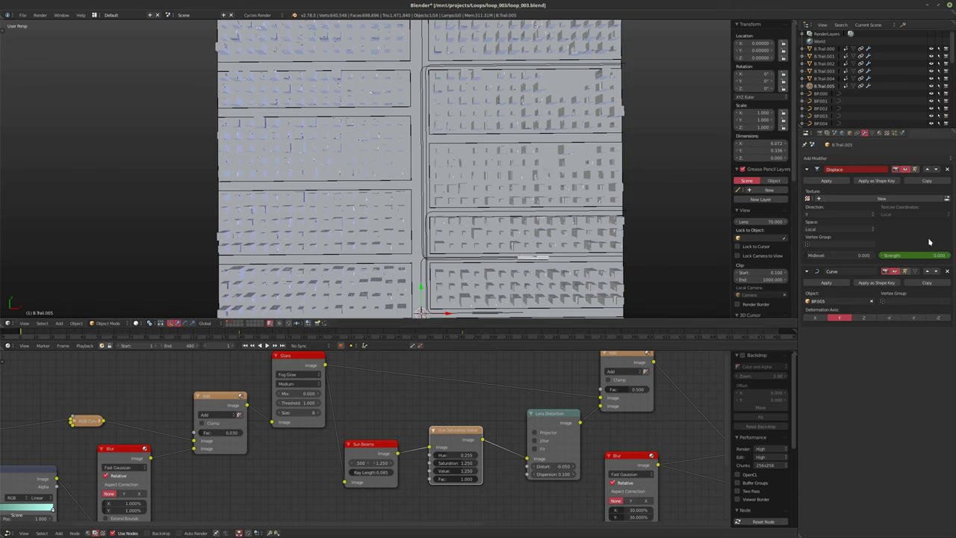
right_click(909, 255)
left_click(890, 257)
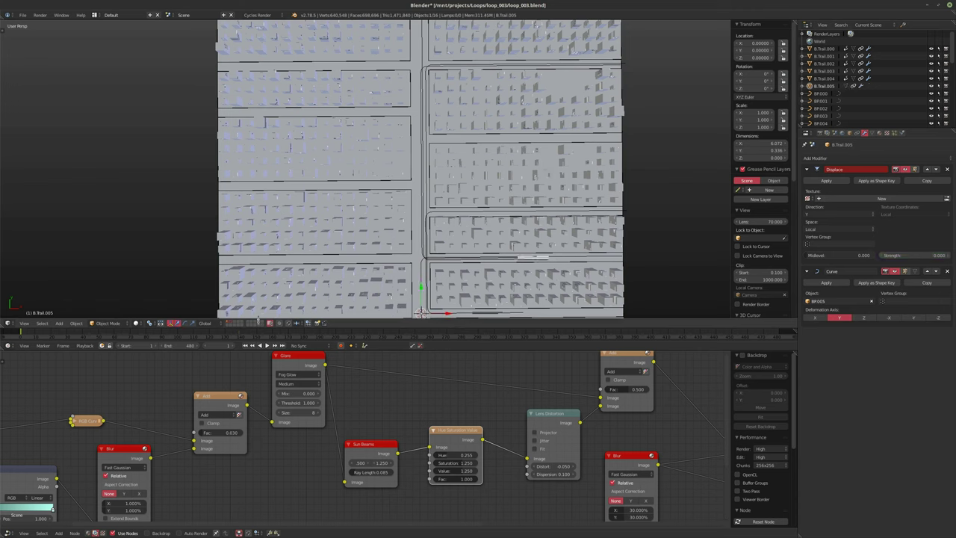
Step: Keyframe B.Trail.005's Displace strength at 13.8 around frame 101 and about 67 at frame 200, and play the result through the camera
left_click_drag(129, 337, 236, 333)
left_click_drag(328, 339, 247, 336)
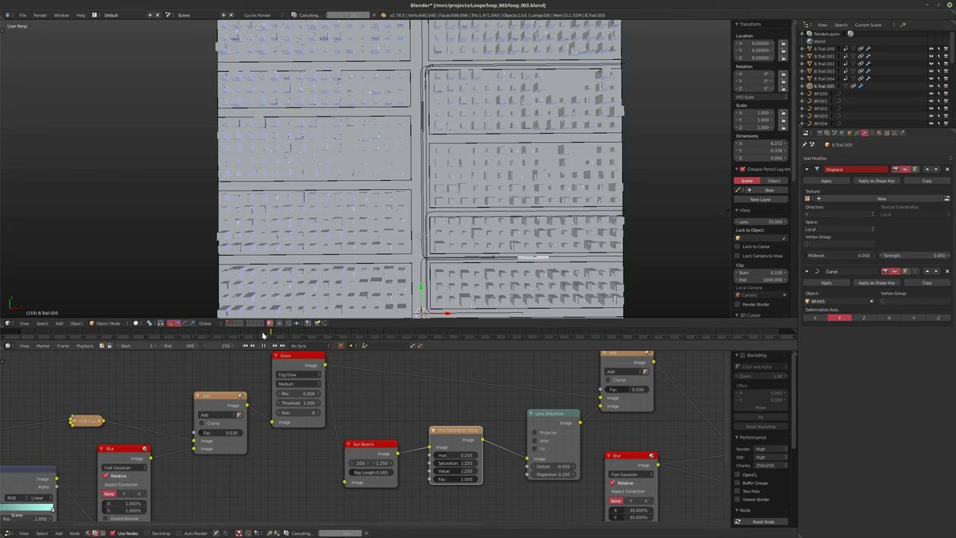
key("KP_0")
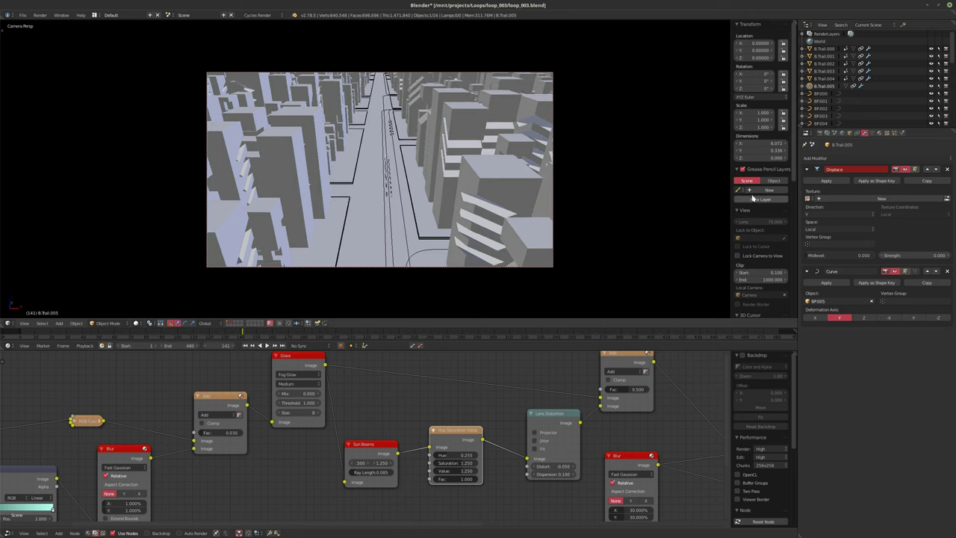
mouse_move(902, 256)
left_mouse_down()
mouse_move(918, 255)
mouse_move(899, 258)
left_mouse_up()
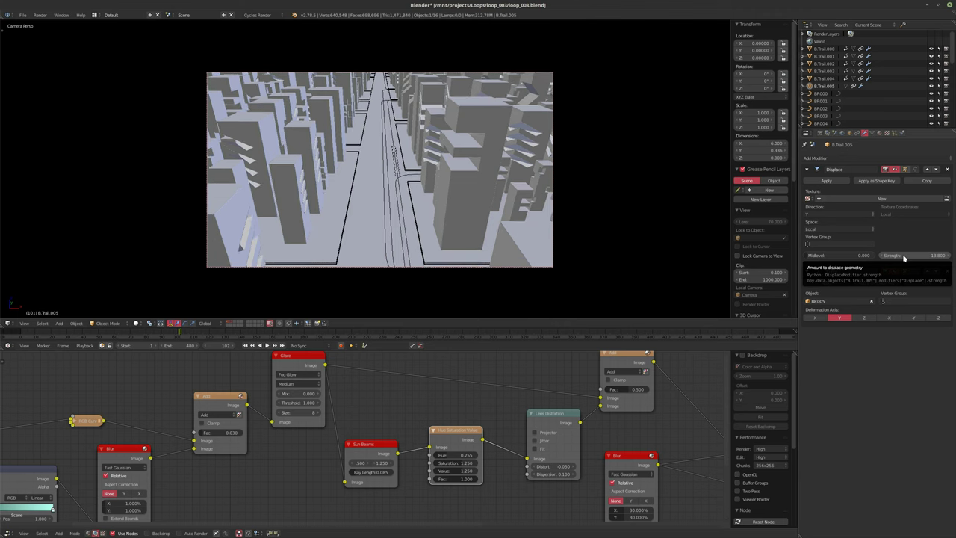
left_click(337, 337)
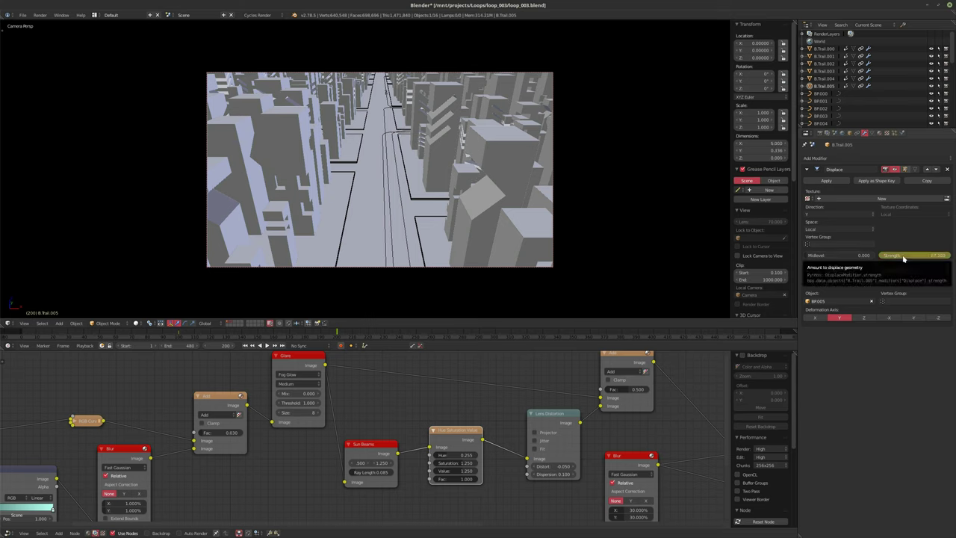
key("shift+Left")
key("alt+a")
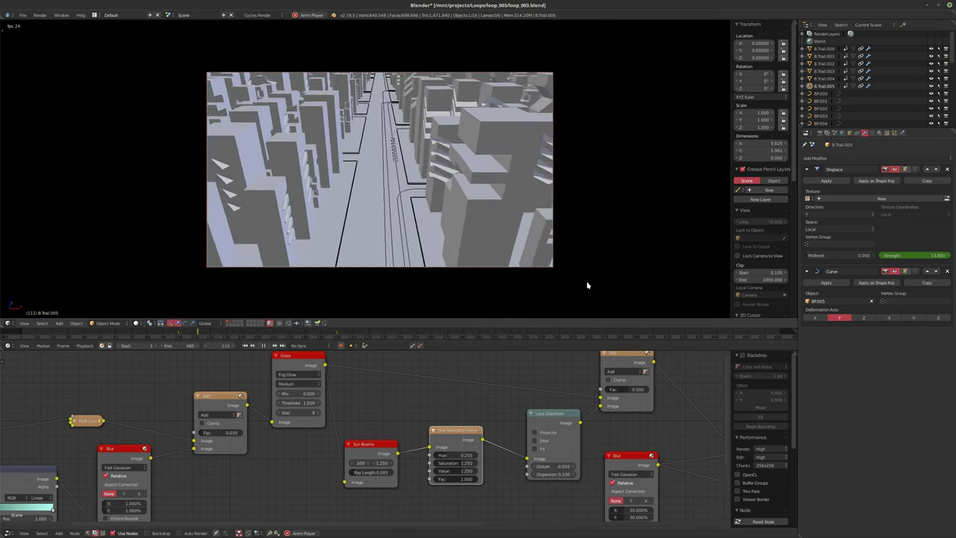
key("alt+a")
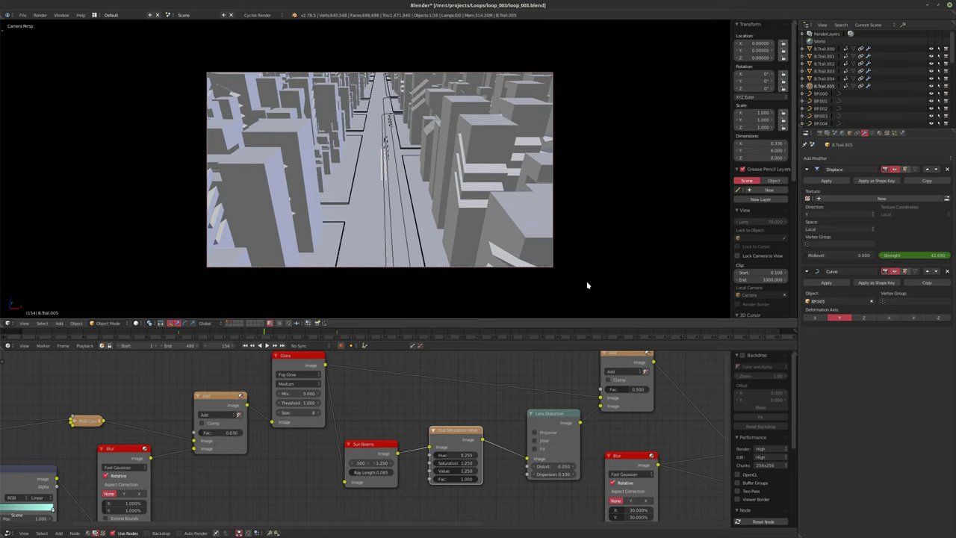
Step: Move all points of curve BP002 along X to a median X of about 1.13
right_click(390, 221)
key("Tab")
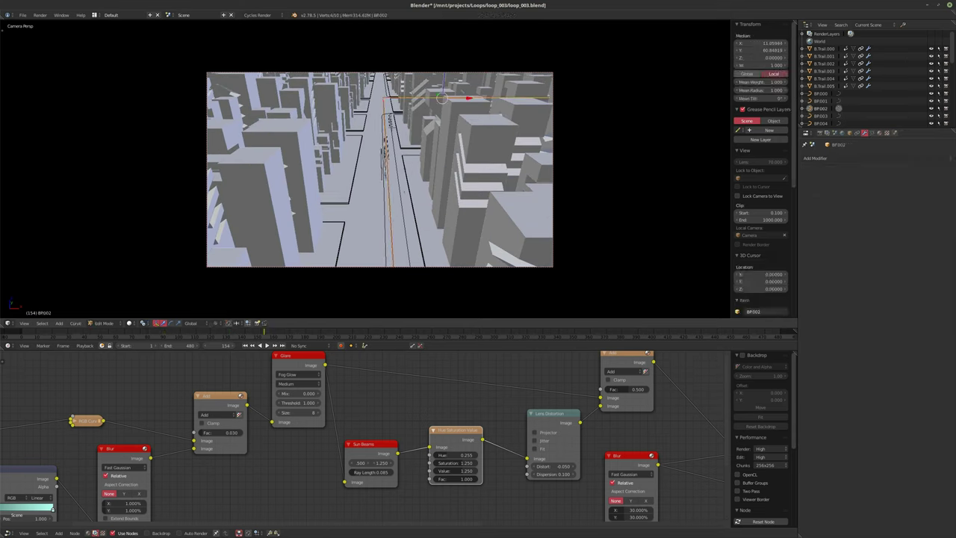
middle_click_drag(391, 165, 394, 149)
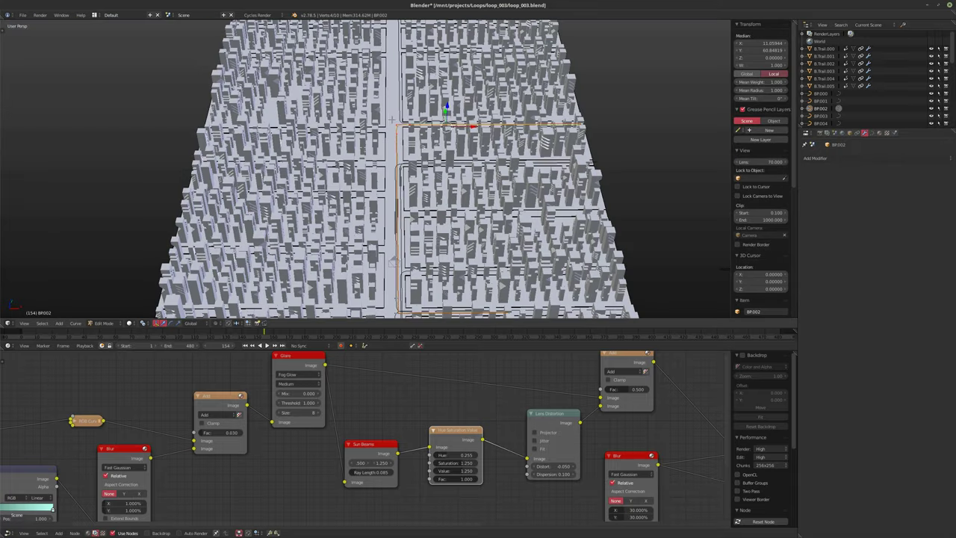
key("g")
left_click(394, 120)
right_click(437, 311)
key("a")
key("a")
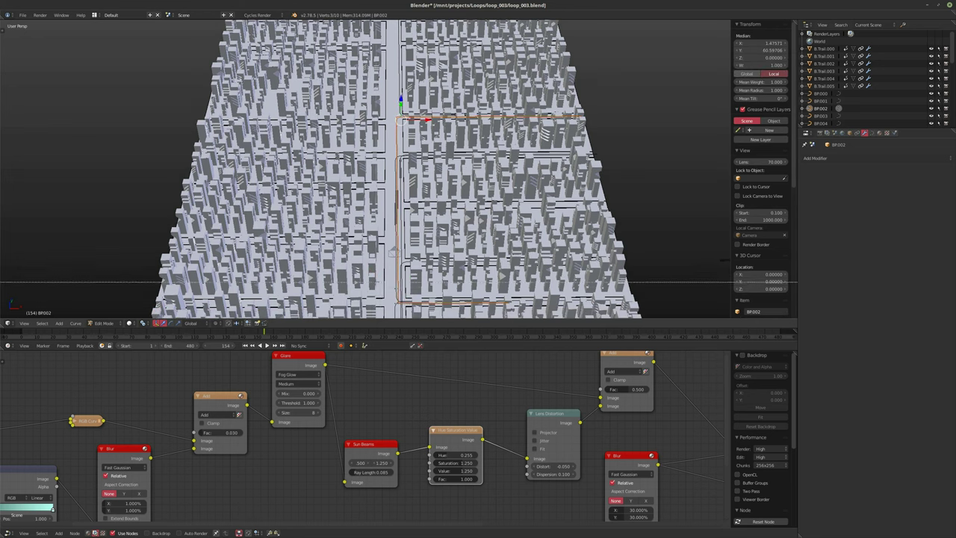
key("KP_Decimal")
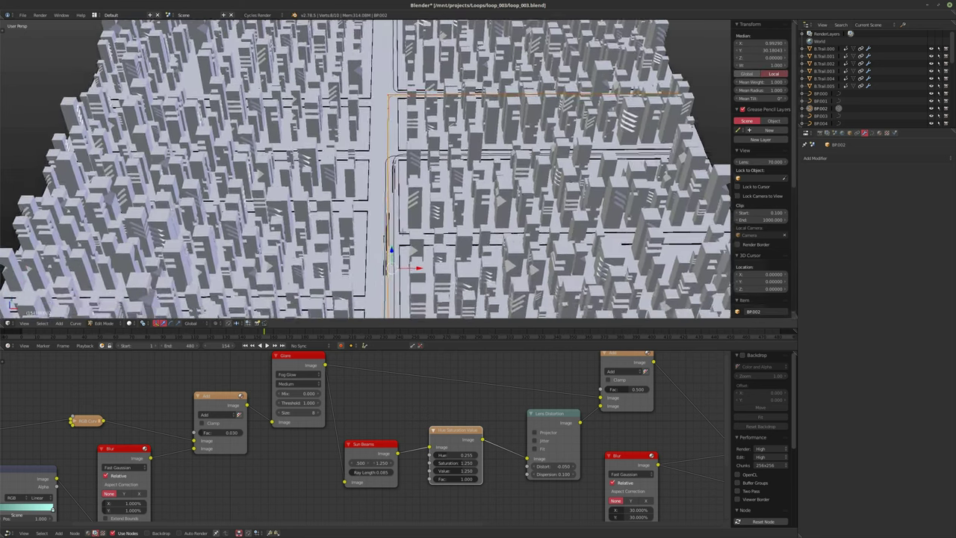
key("g")
key("x")
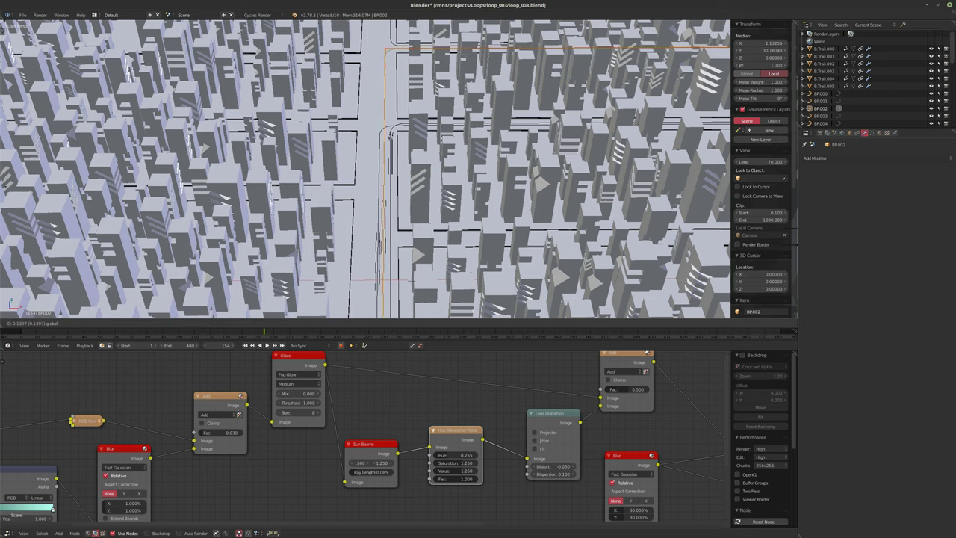
key("Return")
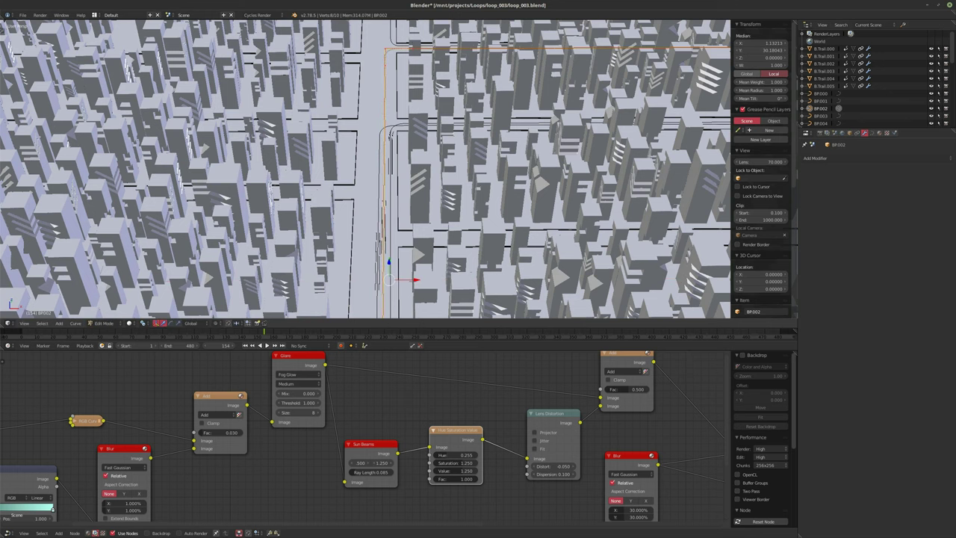
key("Tab")
Step: Play the animation through the camera to examine the light trails along the street
key("KP_0")
key("alt+a")
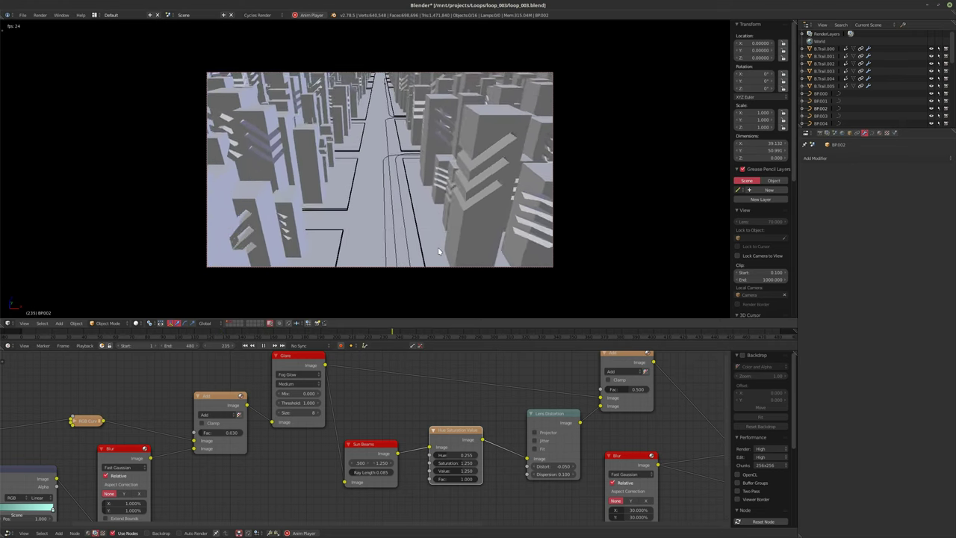
key("Escape")
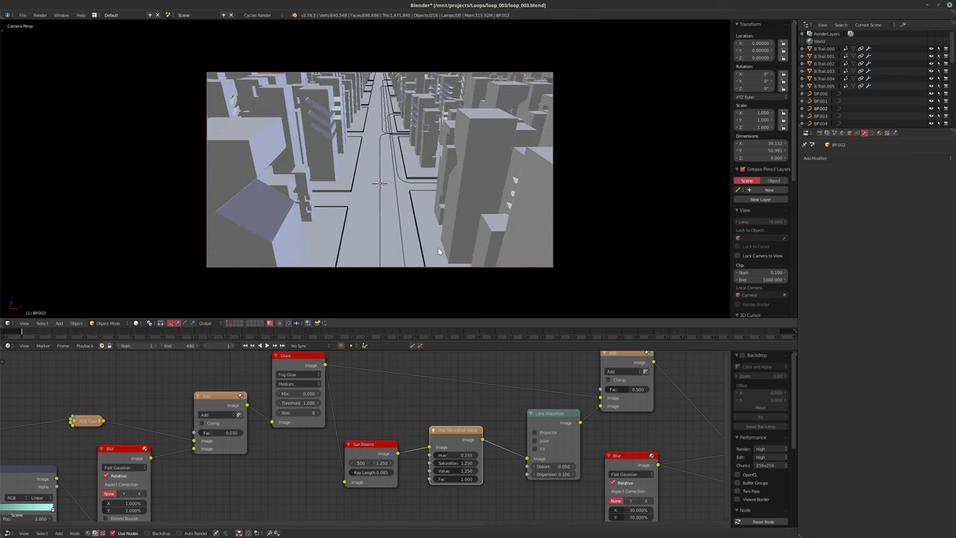
key("alt+a")
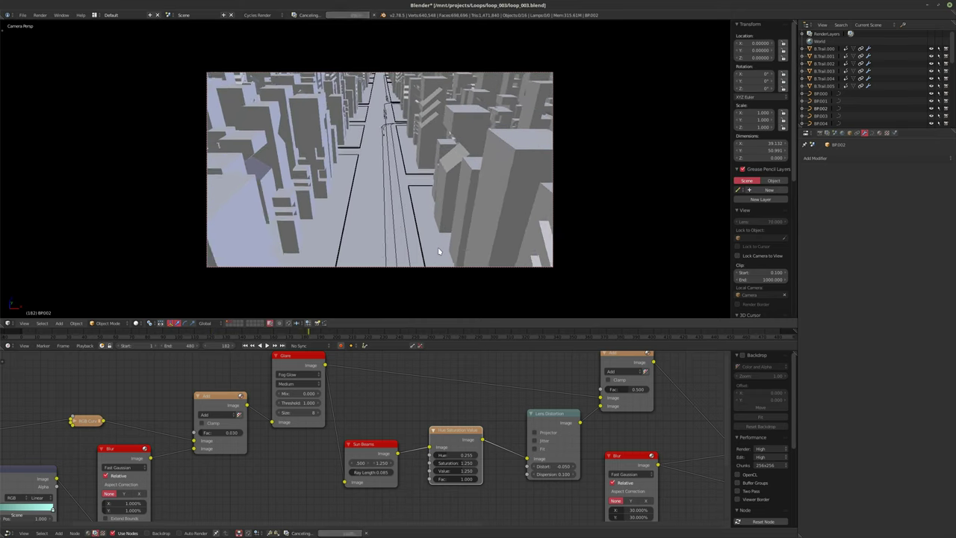
Step: Select light trail B.Trail.004, enlarge the timeline area and switch it to the Dope Sheet, showing the full keyframe range
right_click(389, 100)
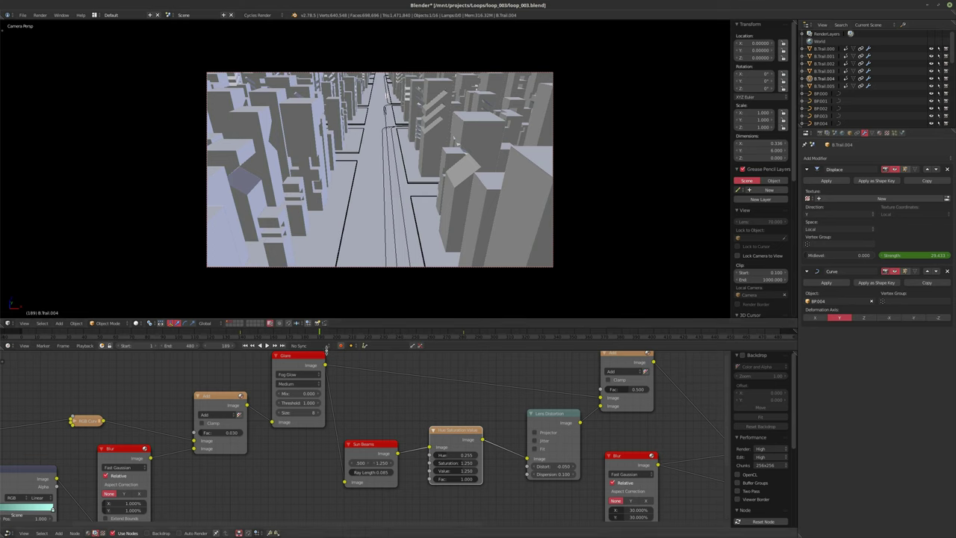
left_click_drag(17, 348, 13, 376)
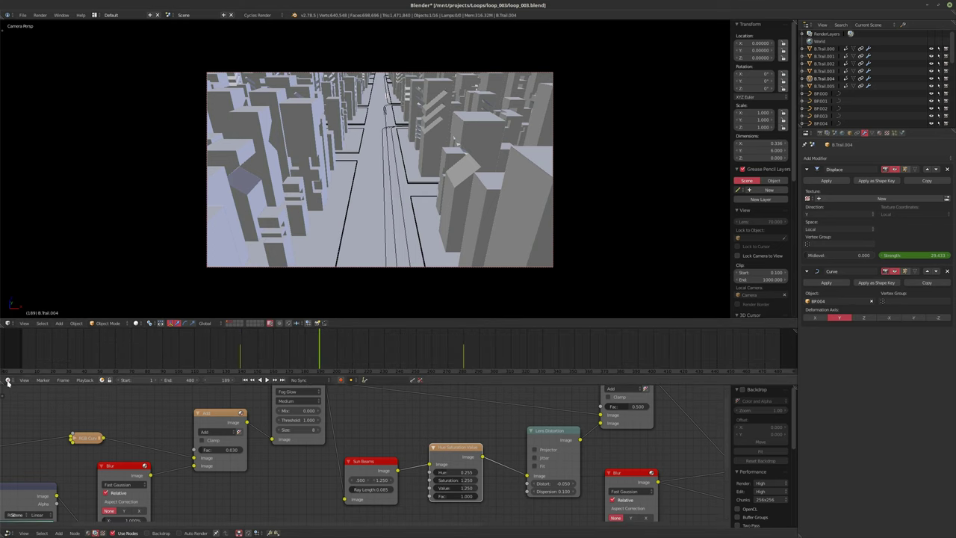
left_click(9, 380)
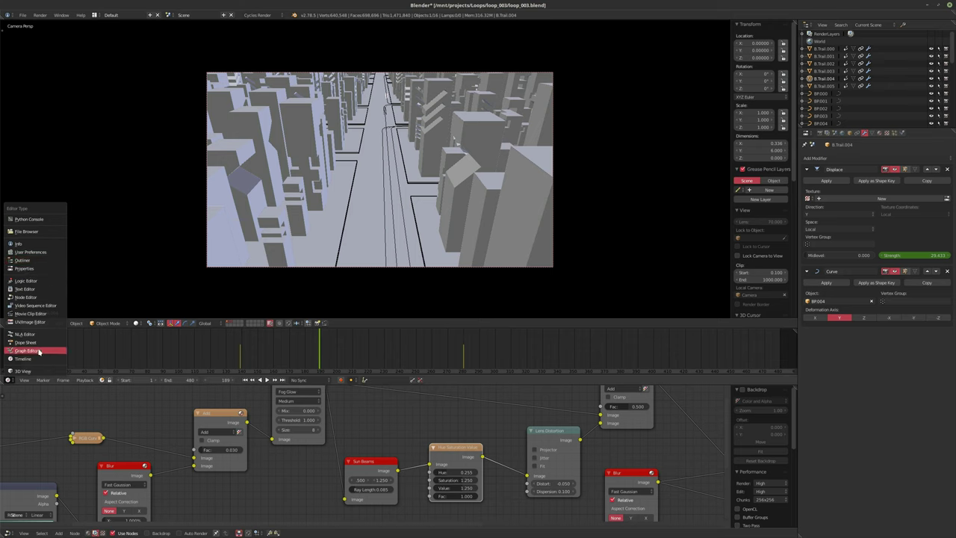
left_click(30, 342)
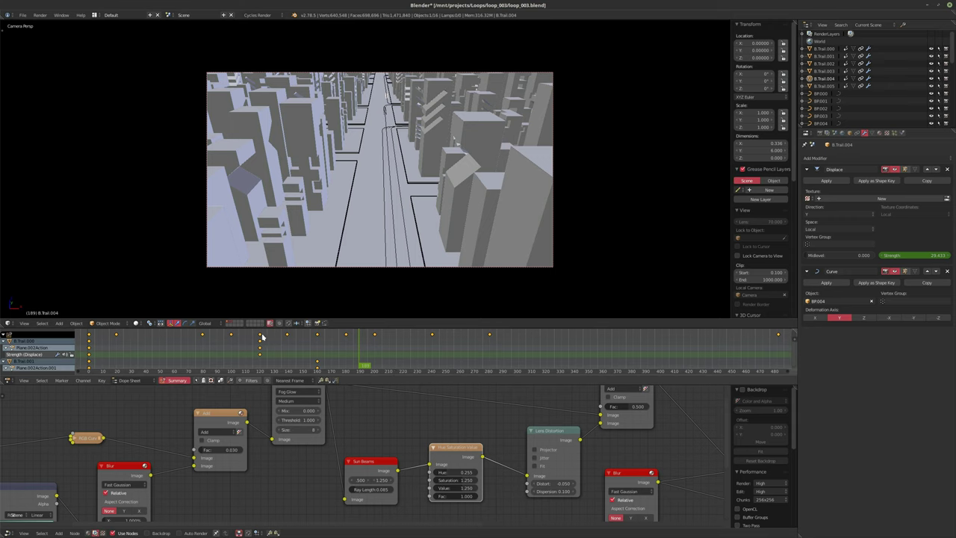
scroll(276, 351, "down", 5)
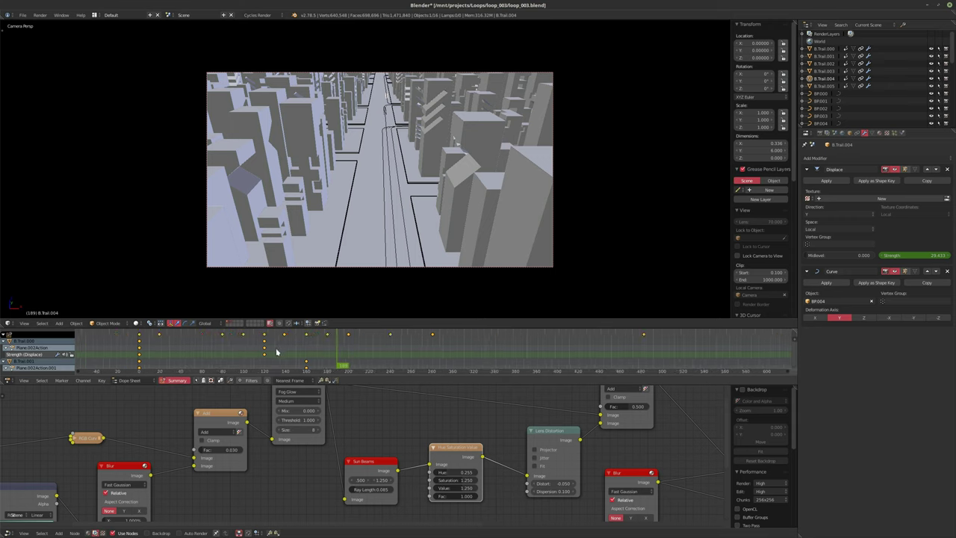
scroll(277, 351, "down", 2)
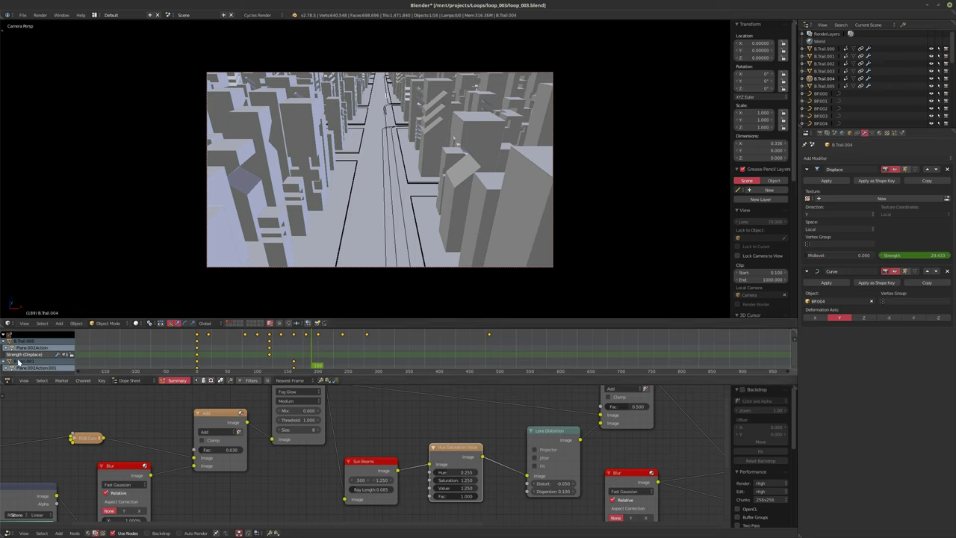
Step: Go to frame 210 and clear the keyframes from B.Trail.004's Displace strength
left_click(22, 349)
left_click(23, 354)
mouse_move(311, 352)
left_mouse_down()
mouse_move(277, 357)
mouse_move(358, 363)
mouse_move(325, 363)
left_mouse_up()
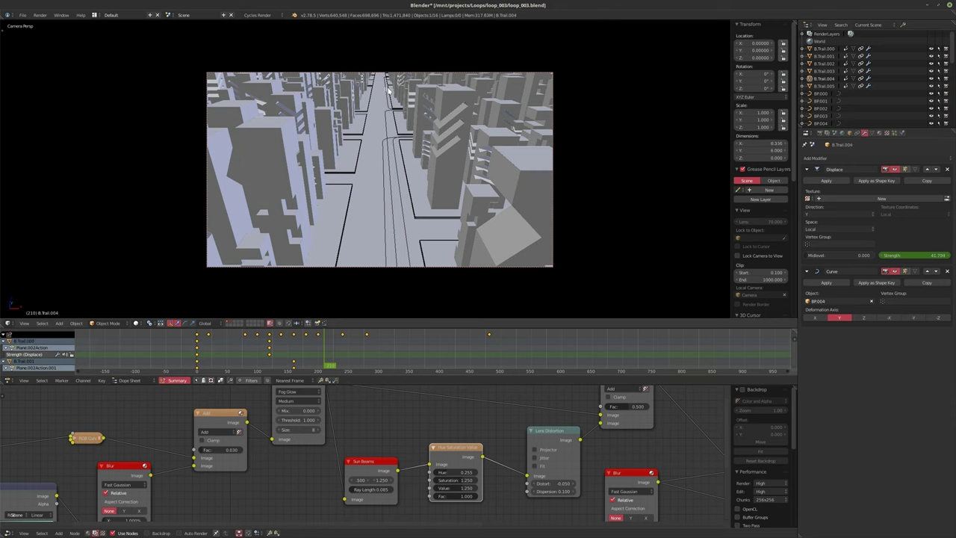
right_click(921, 255)
left_click(900, 253)
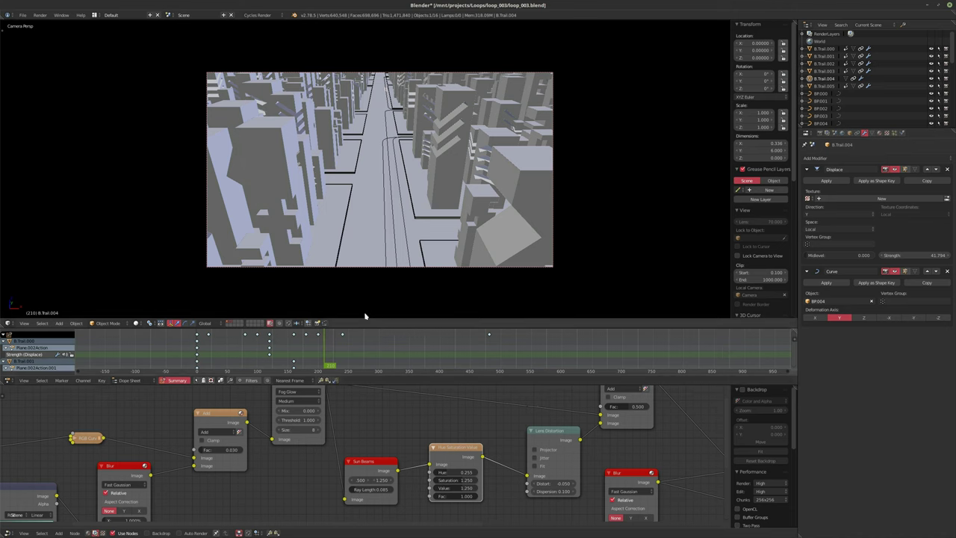
Step: Keyframe B.Trail.004's Displace strength at about 13 on frame 272 and about 78 on frame 434
left_click_drag(328, 347, 362, 360)
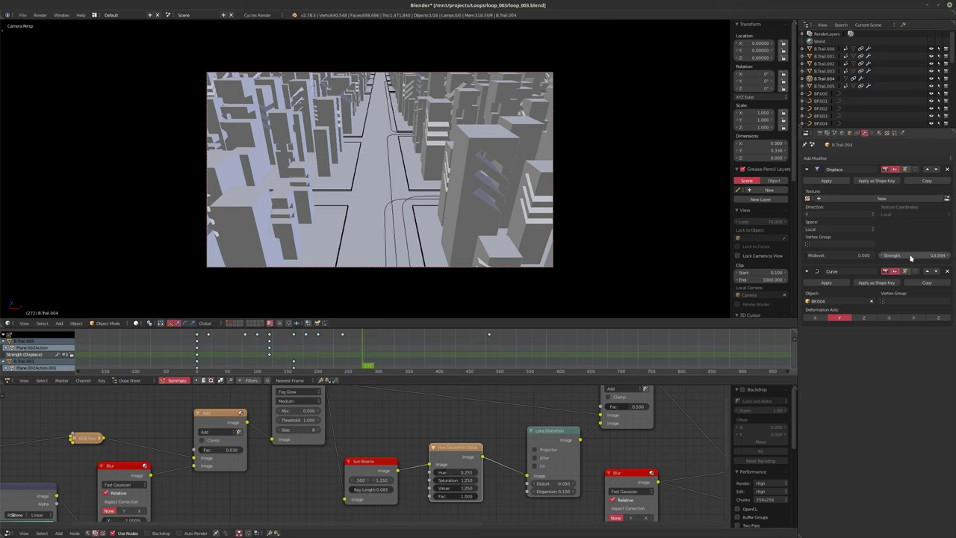
key("i")
left_click_drag(377, 358, 461, 362)
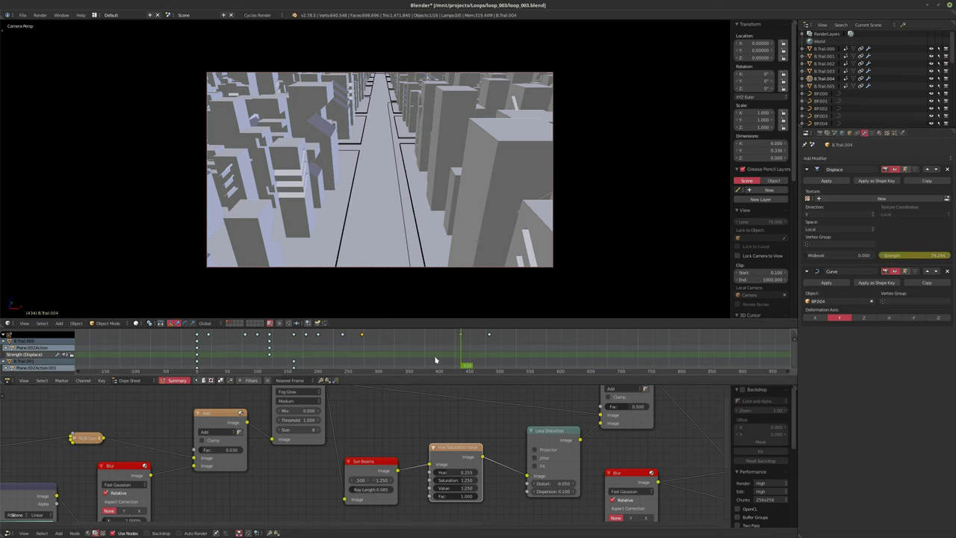
left_click_drag(465, 347, 386, 359)
Step: Select the BF004 path curve beside the central road and duplicate it in place
middle_click_drag(403, 206, 474, 197)
scroll(477, 195, "down", 3)
right_click(479, 192)
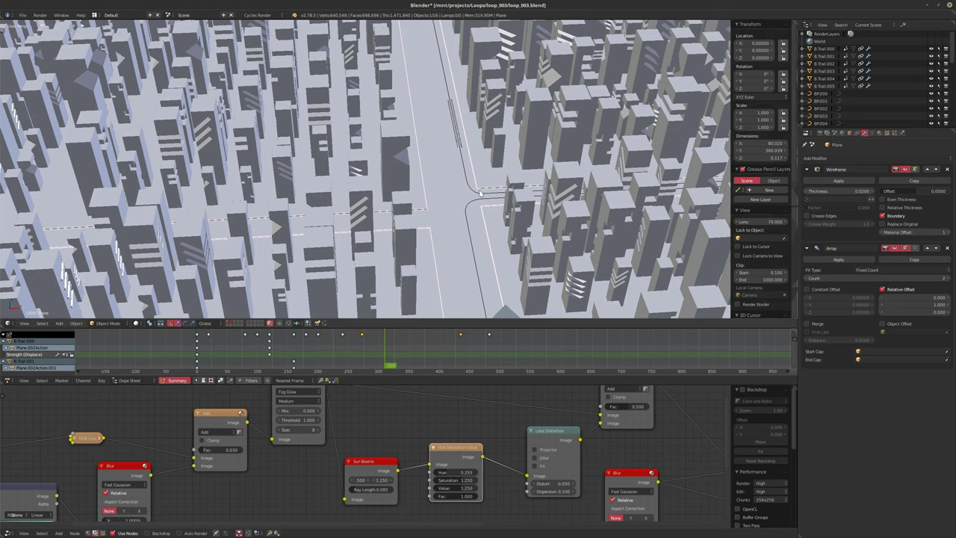
scroll(478, 192, "down", 6)
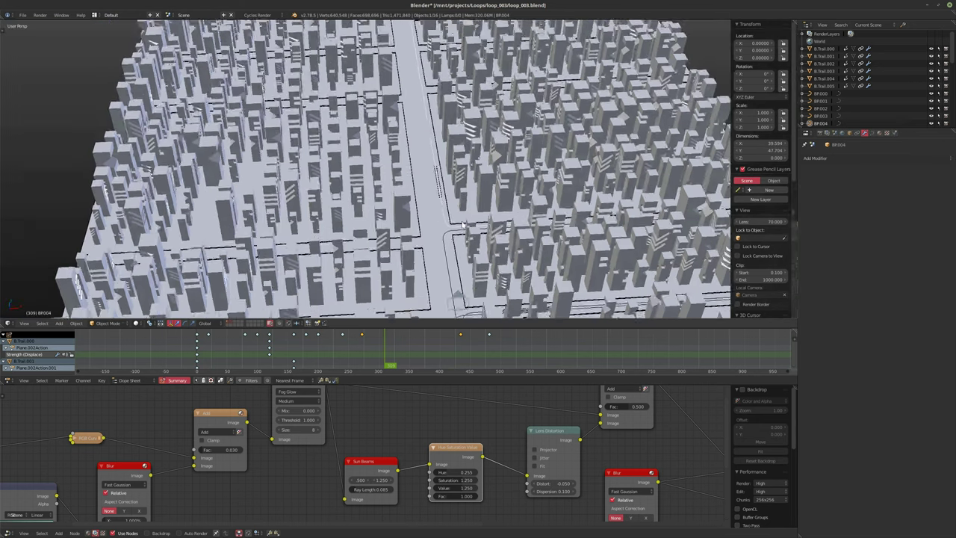
right_click(457, 240)
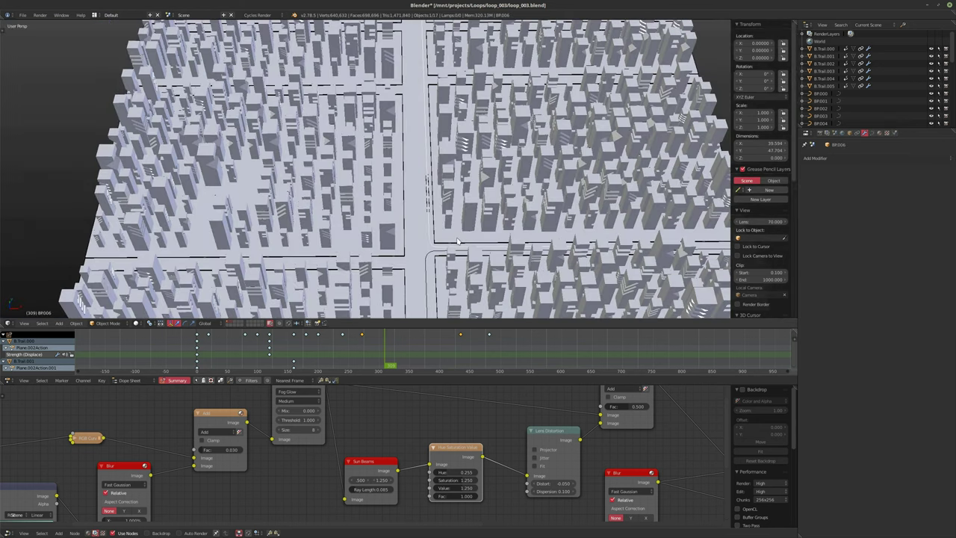
Step: In Edit Mode on the BF006 curve, move the six points at its lower-Y end about -28 units along Y
scroll(458, 240, "down", 5)
scroll(433, 211, "up", 6)
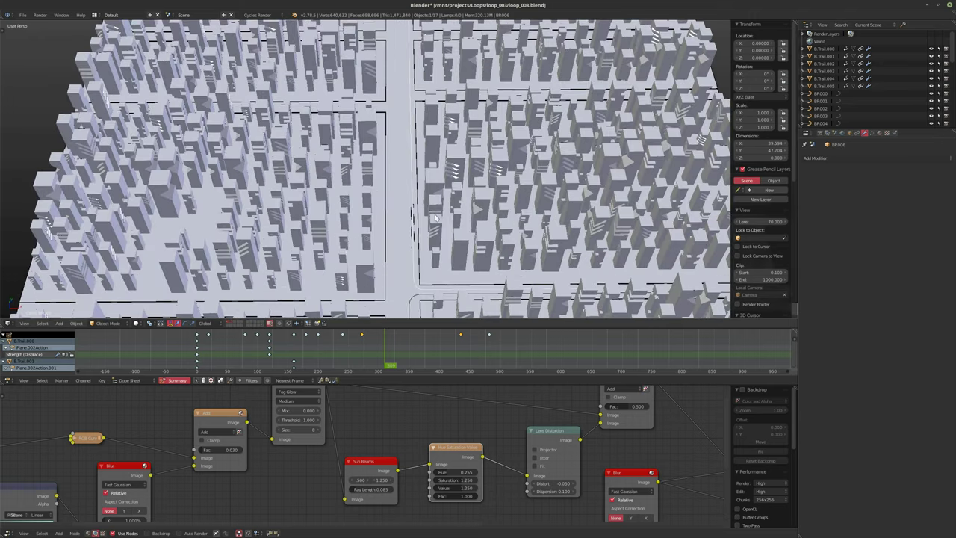
middle_click_drag(427, 216, 358, 150)
key("Tab")
key("a")
key("a")
key("g")
key("y")
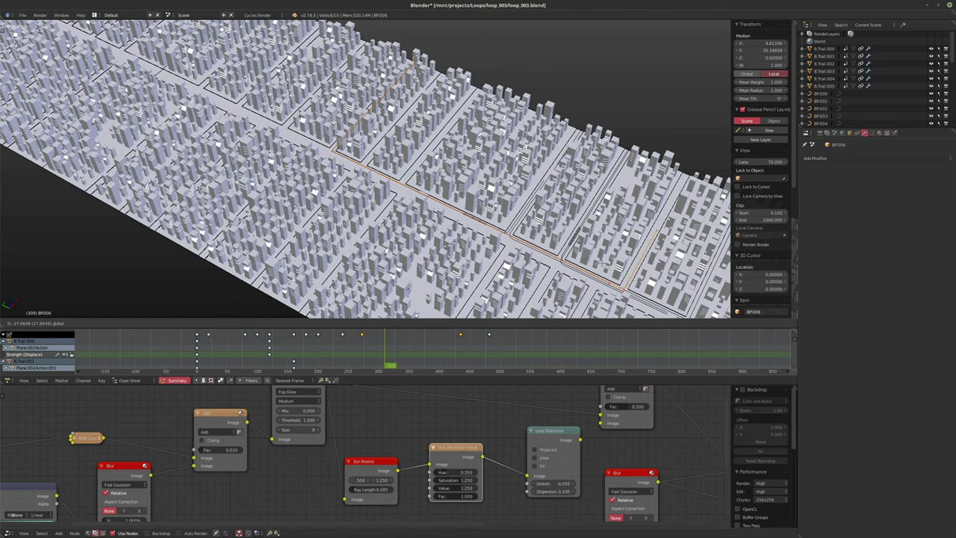
key("Return")
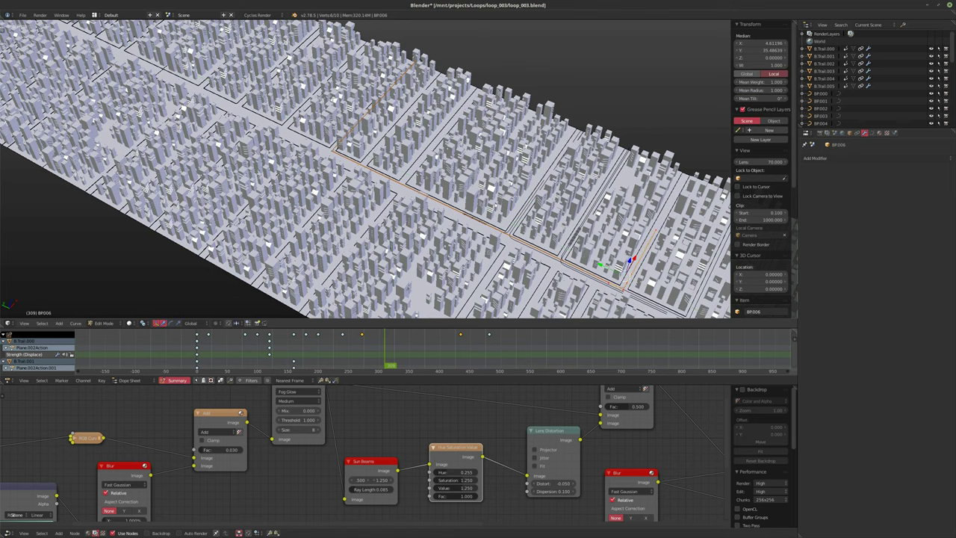
Step: Switch the selection to BF006's other four points, move them about -20 units along Y and leave Edit Mode
key("ctrl+z")
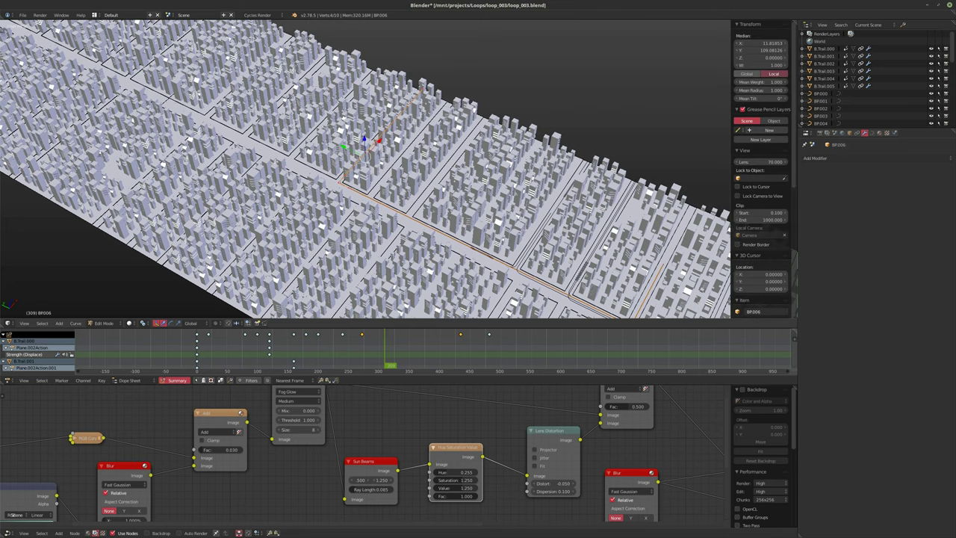
key("g")
key("y")
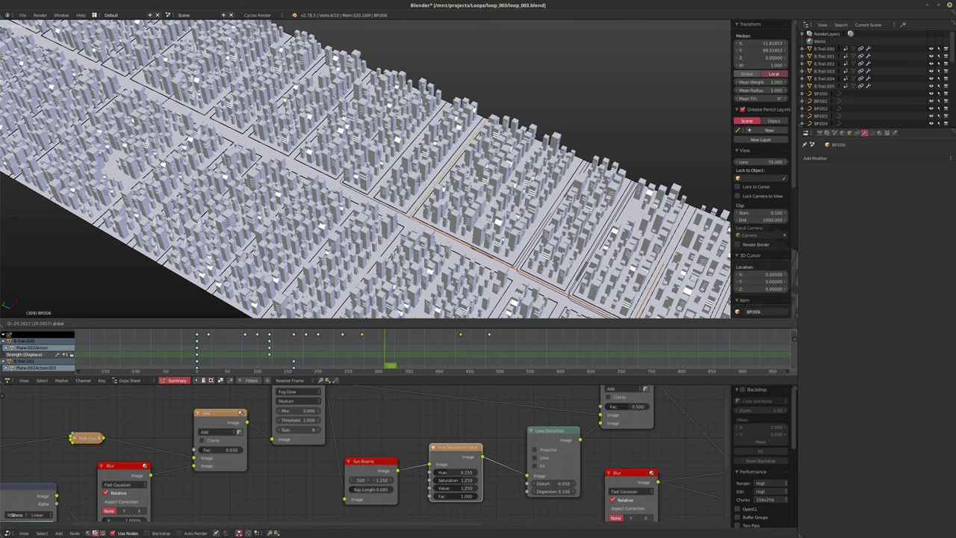
key("Return")
key("Tab")
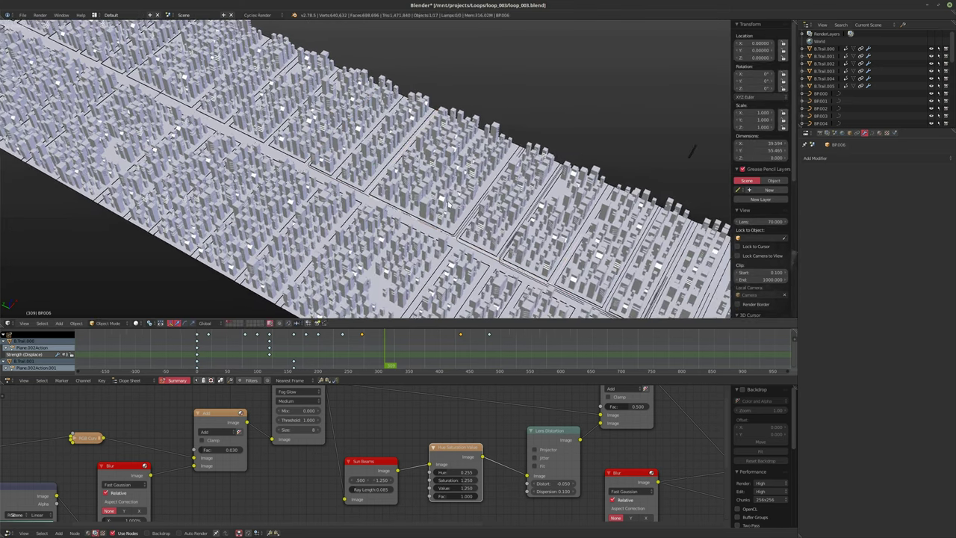
Step: Select the B.Trail.005 object and duplicate it in place
left_click(823, 86)
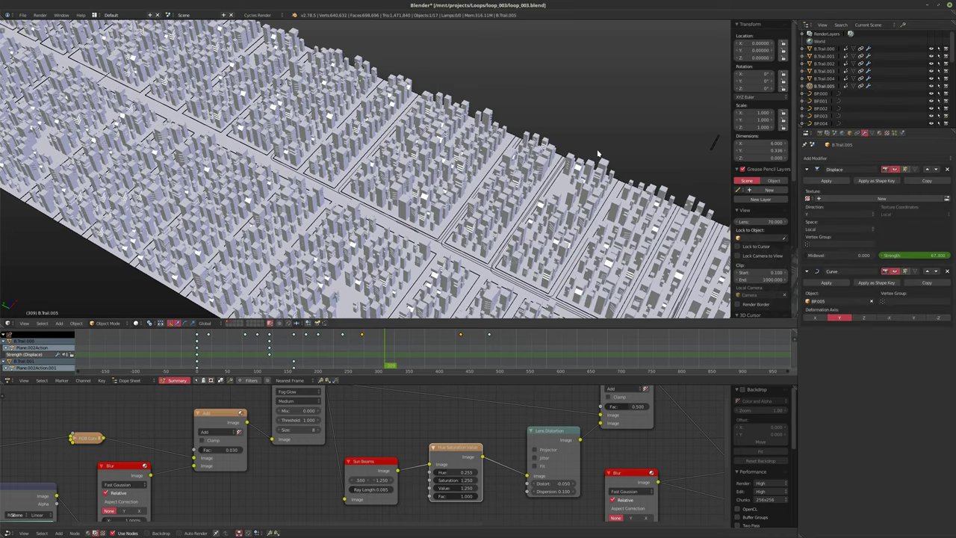
key("shift+d")
right_click(597, 154)
Step: Clear the keyframes from the duplicated trail's Displace strength and set its Curve modifier object to BF006
right_click(911, 255)
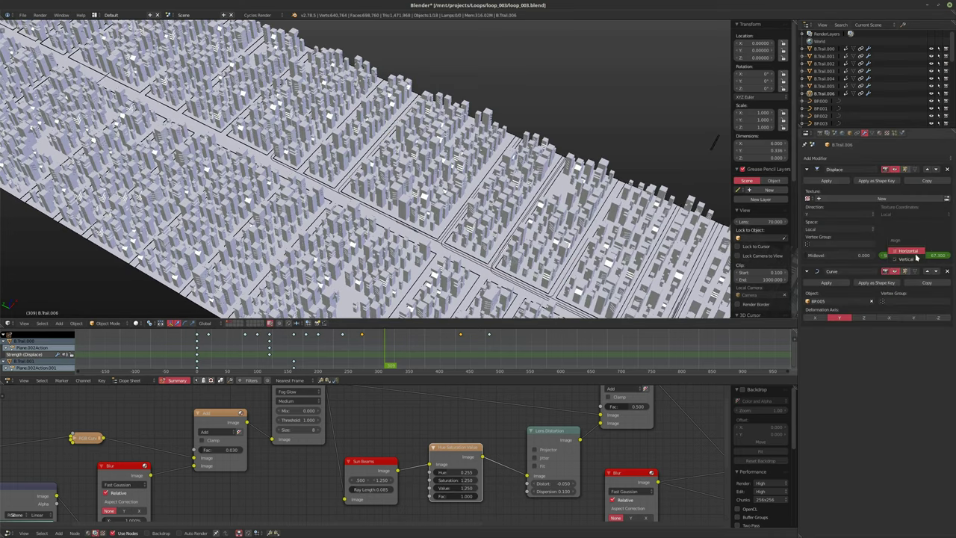
right_click(934, 256)
left_click(911, 254)
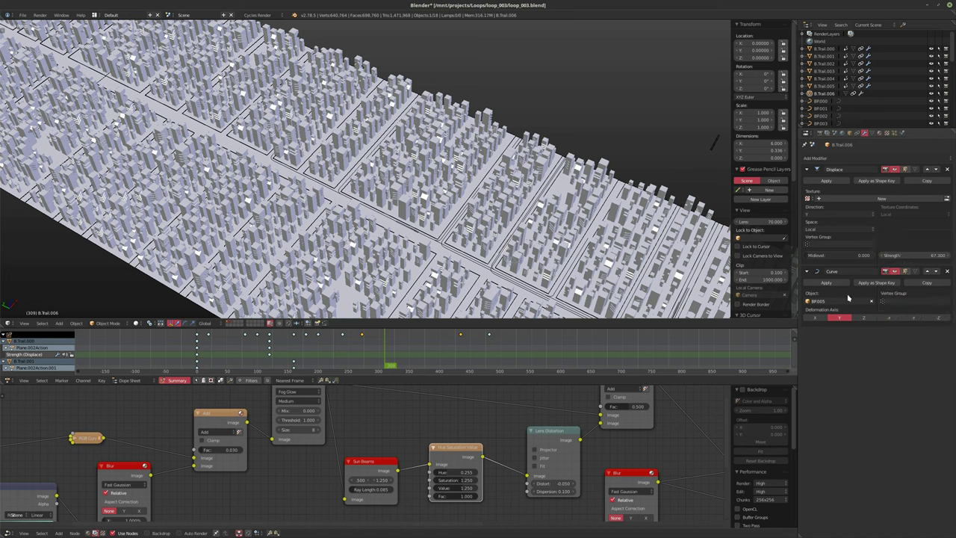
left_click(817, 300)
left_click(819, 354)
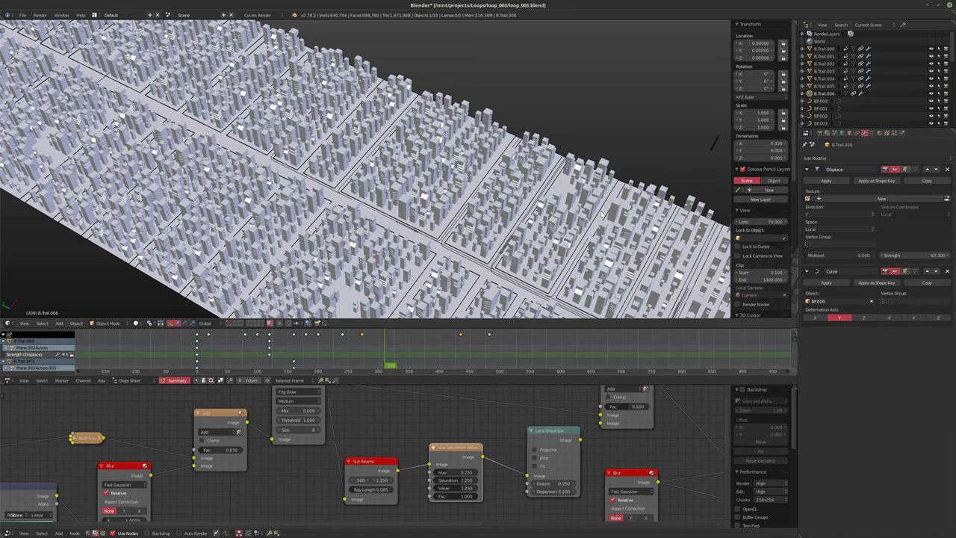
Step: In the camera view, set B.Trail.006's Displace strength to 15.8 and keyframe it at frame 200
key("KP_0")
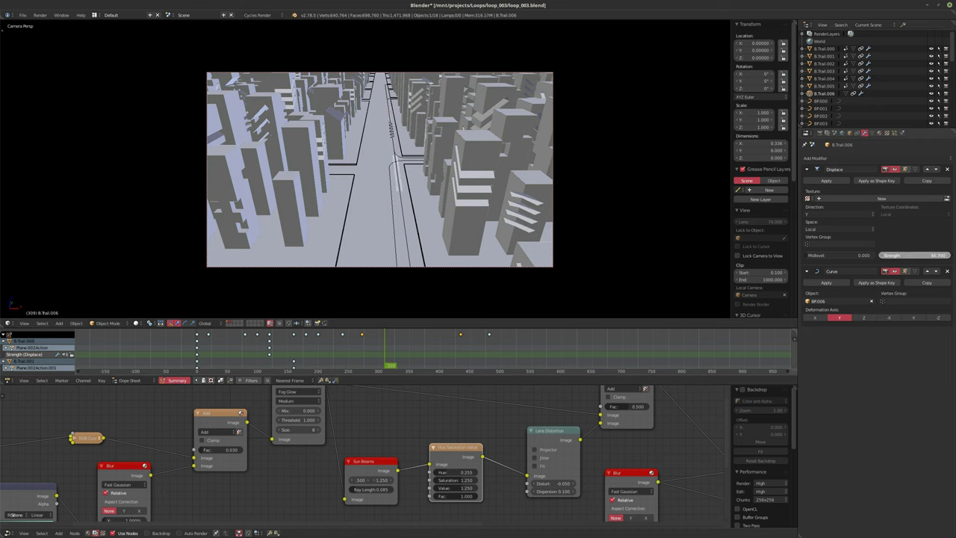
left_click_drag(915, 255, 900, 254)
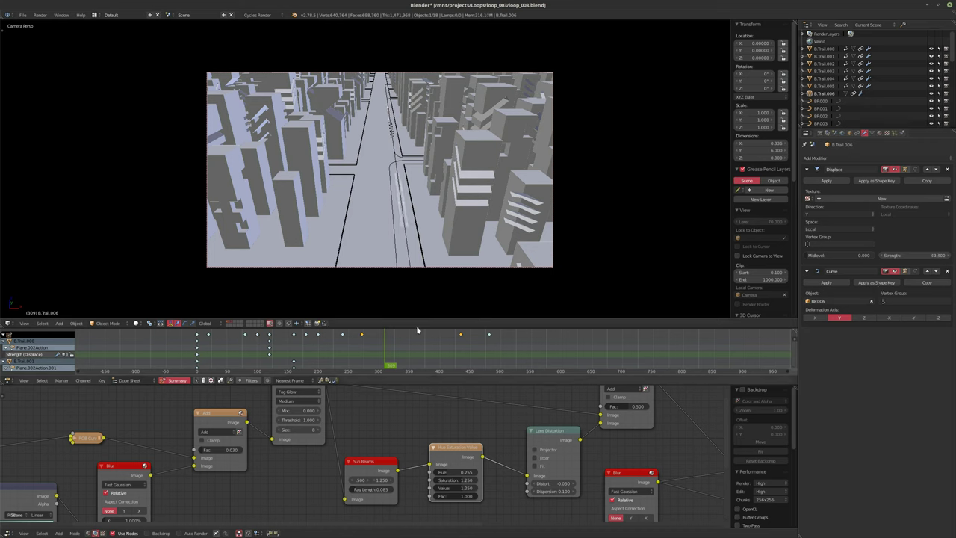
left_click_drag(368, 359, 318, 362)
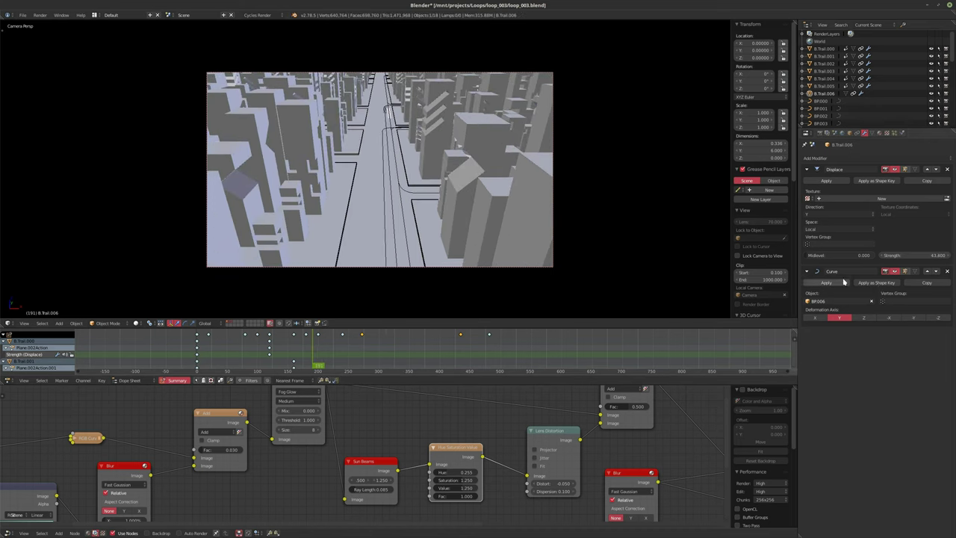
left_click_drag(917, 256, 949, 256)
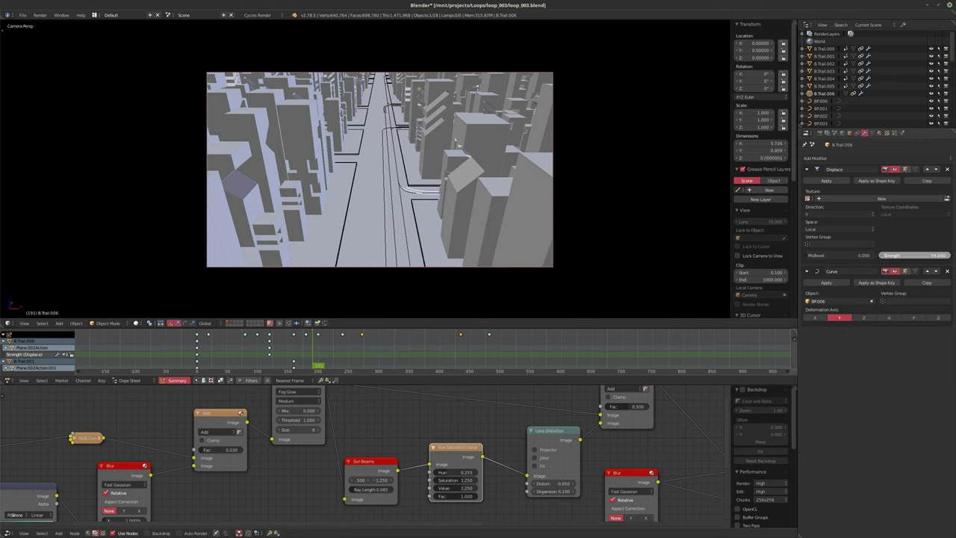
mouse_move(317, 362)
left_mouse_down()
mouse_move(332, 360)
mouse_move(319, 365)
left_mouse_up()
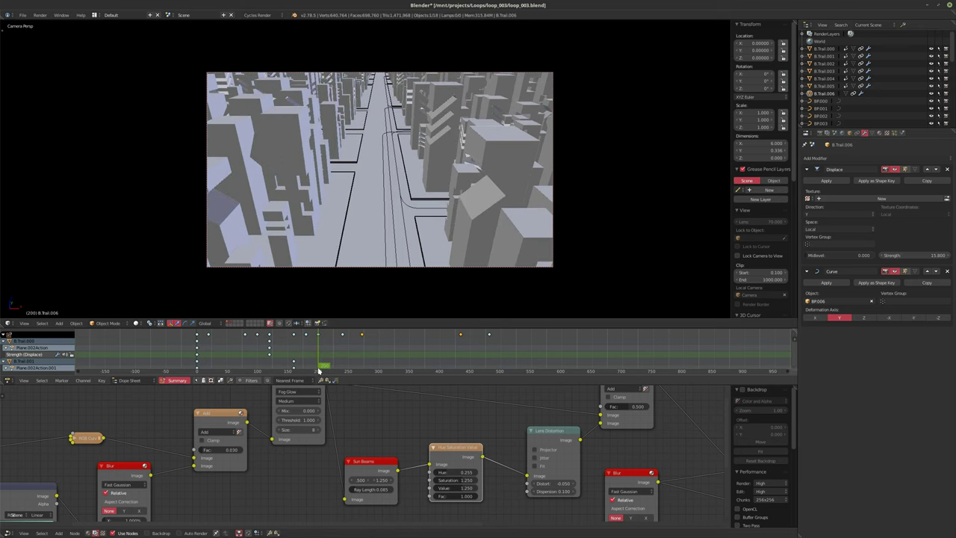
right_click(912, 256)
left_click(913, 257)
Step: Keyframe B.Trail.006's Displace strength at 84.8 on frame 442 and scrub back to frame 358 to check the motion
left_click_drag(299, 363, 449, 363)
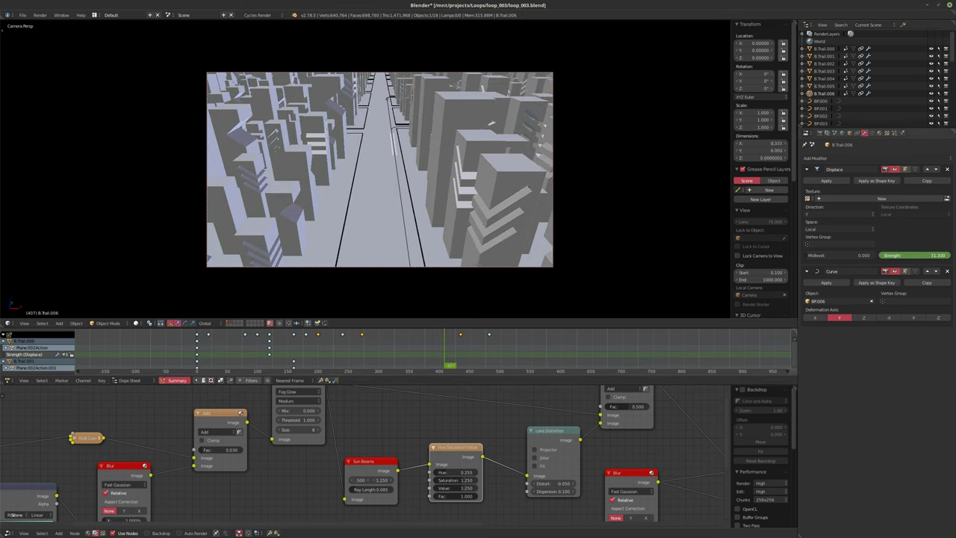
mouse_move(448, 358)
left_mouse_down()
mouse_move(478, 357)
mouse_move(465, 359)
left_mouse_up()
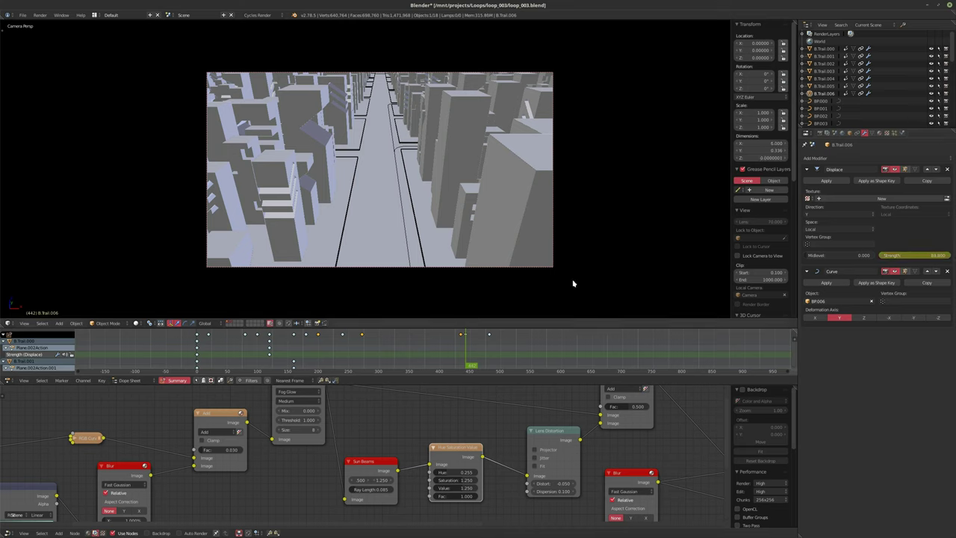
left_click_drag(463, 354, 415, 338)
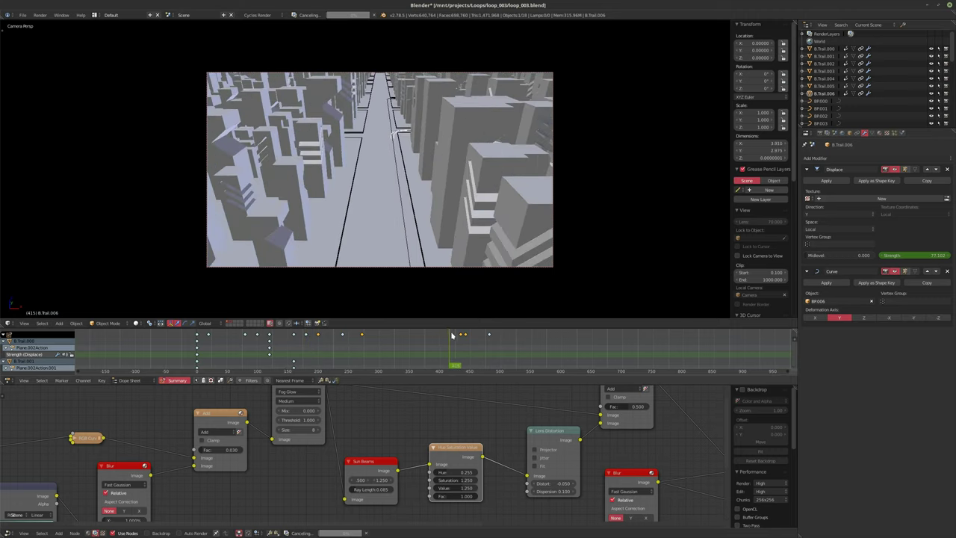
Step: Select the BF006 path curve and enter Edit Mode on it
right_click(404, 231)
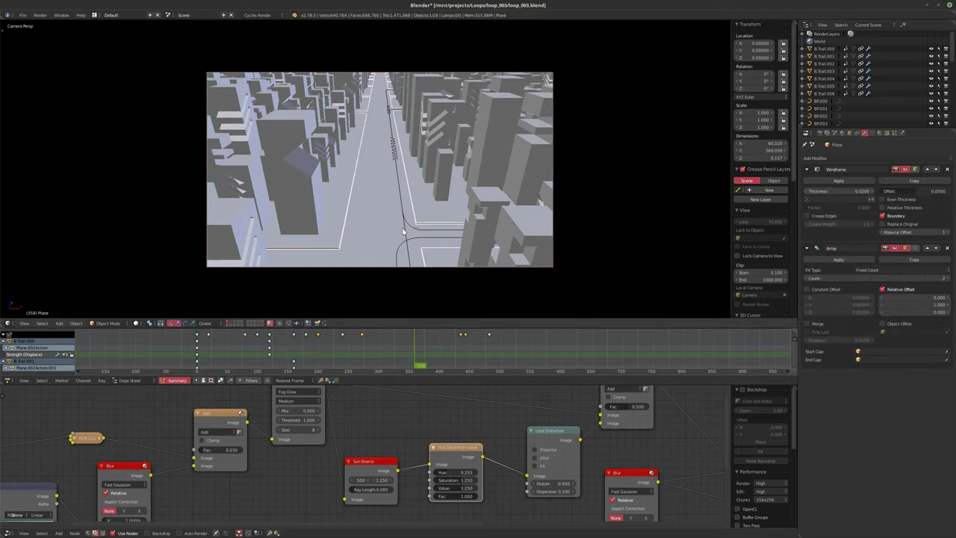
right_click(404, 233)
key("Tab")
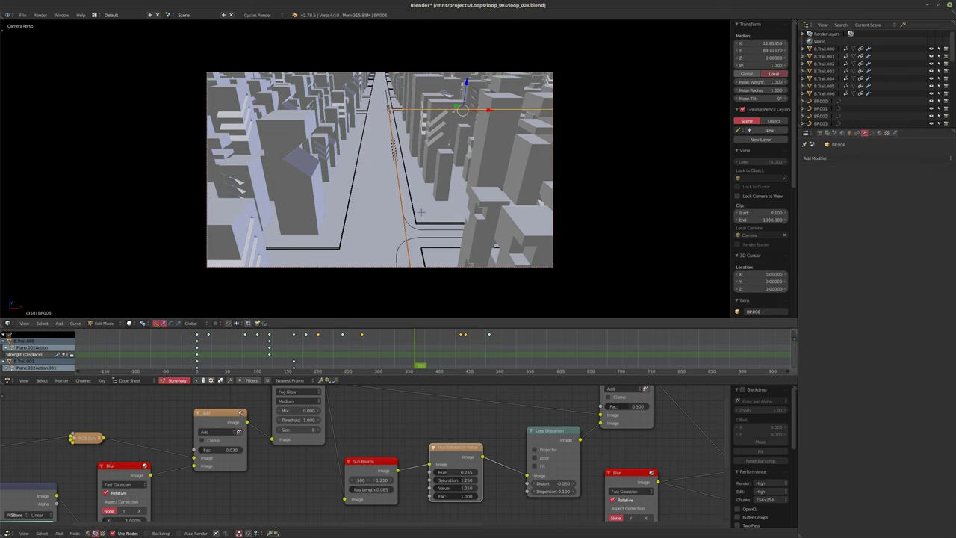
Step: In top view, select the eight BF006 points along the central road and move them about -0.85 units along X
scroll(422, 212, "down", 4)
scroll(413, 195, "up", 5)
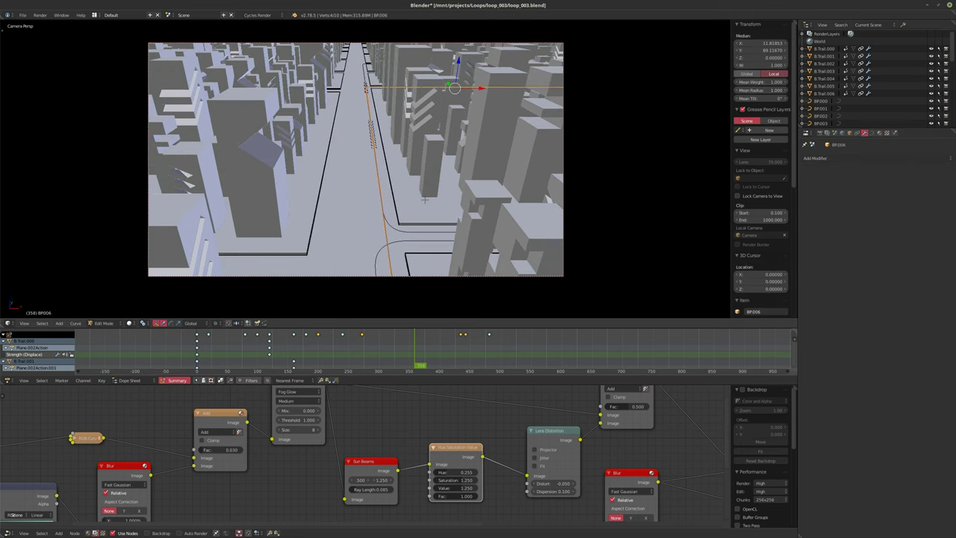
mouse_move(424, 200)
middle_mouse_down("shift")
mouse_move(411, 209)
mouse_move(417, 218)
mouse_move(420, 209)
middle_mouse_up("shift")
scroll(412, 200, "up", 2)
scroll(417, 218, "up", 1)
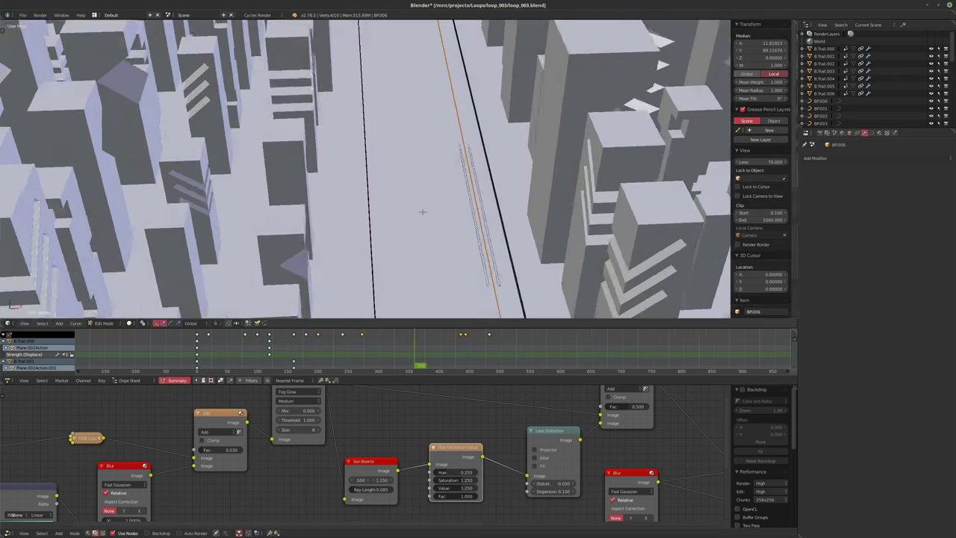
scroll(420, 209, "down", 8)
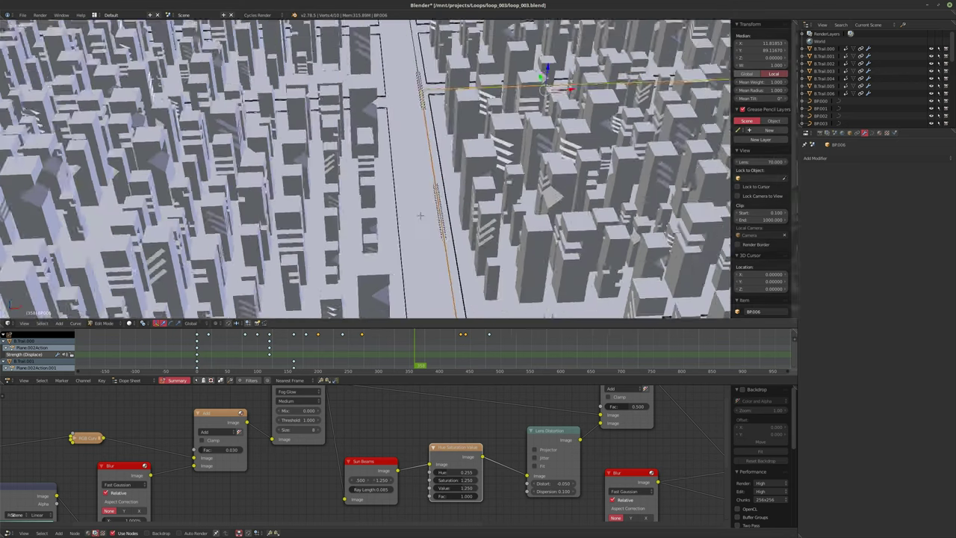
key("KP_7")
scroll(424, 312, "up", 2)
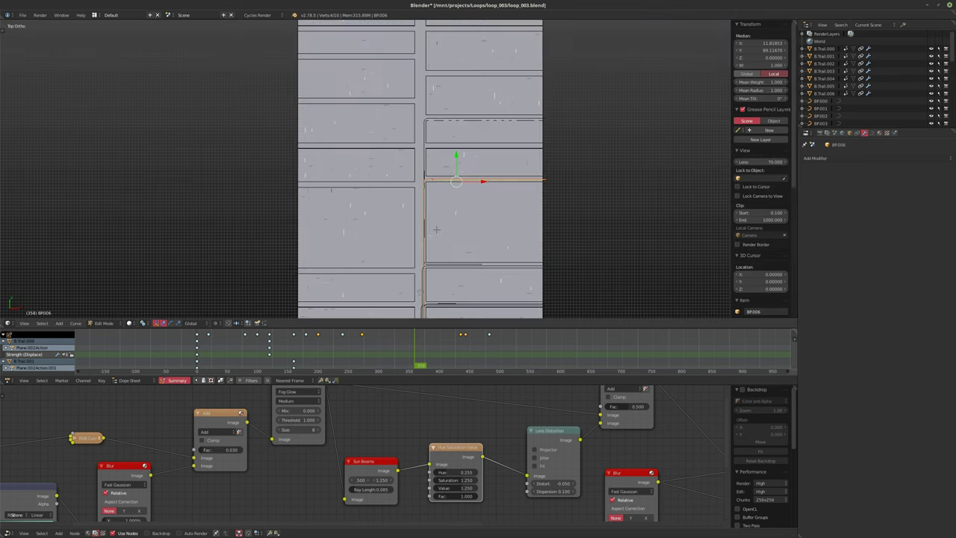
scroll(424, 312, "down", 1)
scroll(423, 312, "up", 2)
key("a")
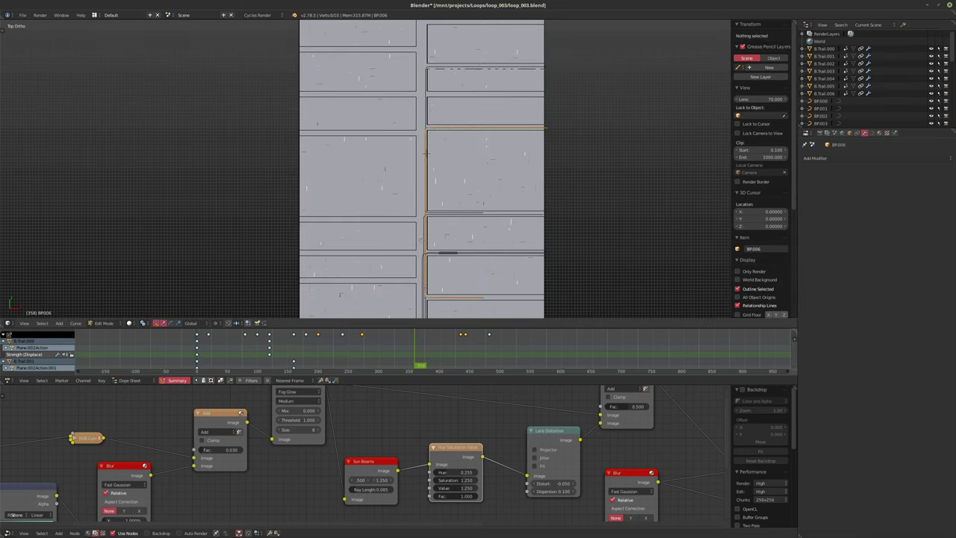
right_click(425, 232)
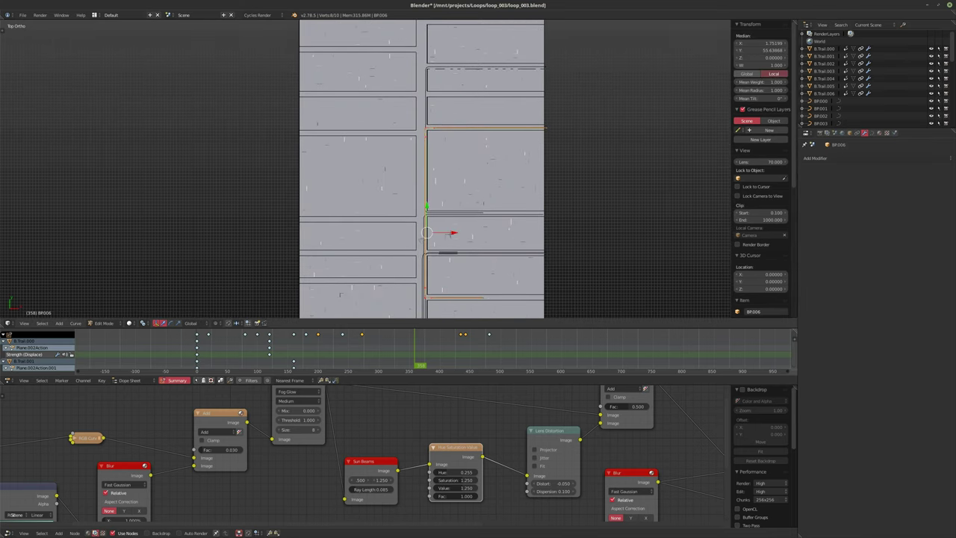
key("g")
key("x")
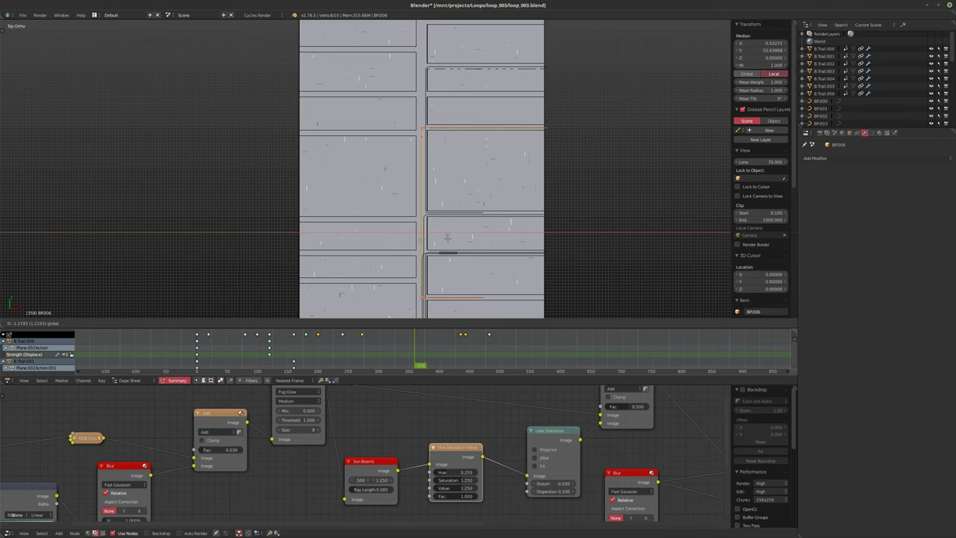
left_click(447, 237)
Step: Nudge the same eight points about -0.1 units further along X, leave Edit Mode and return to the camera view
scroll(446, 237, "up", 3)
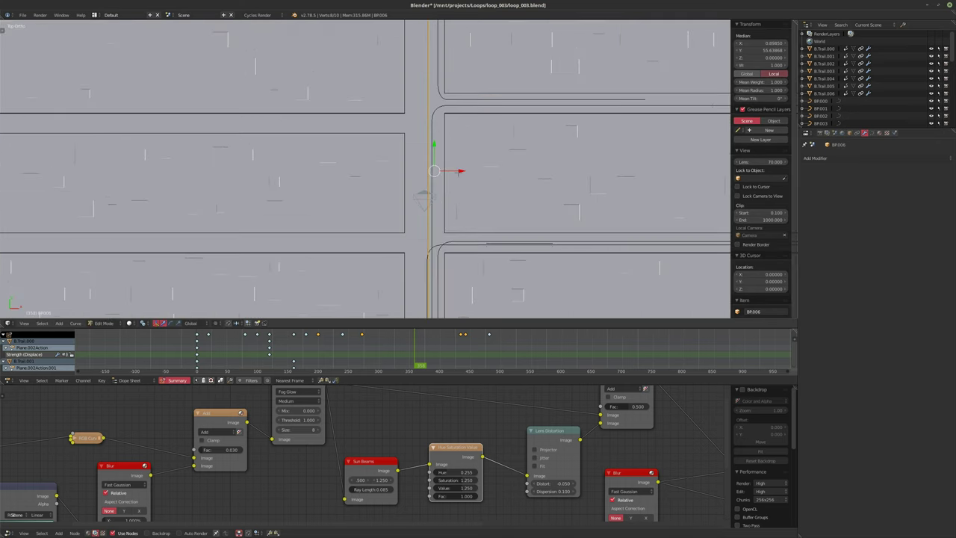
key("g")
key("x")
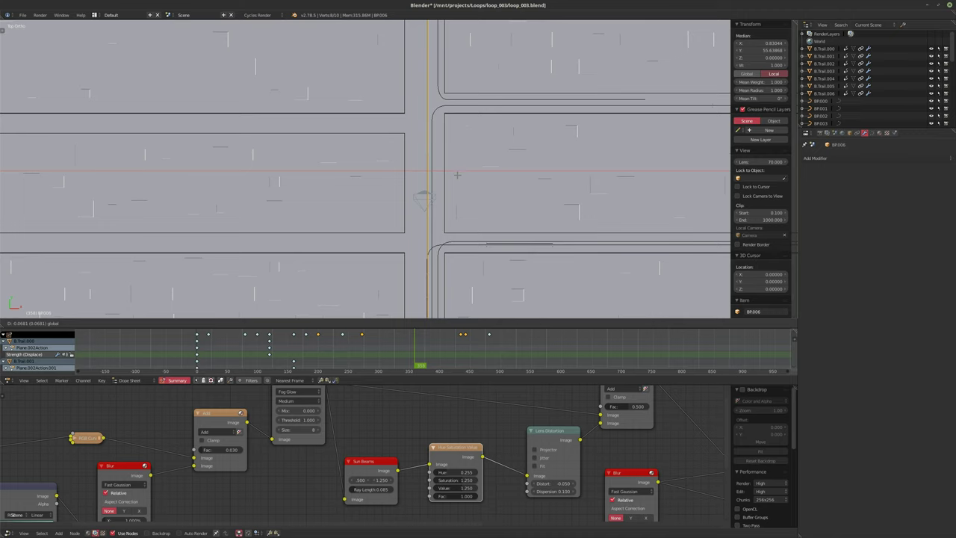
left_click(455, 173)
key("Tab")
key("KP_0")
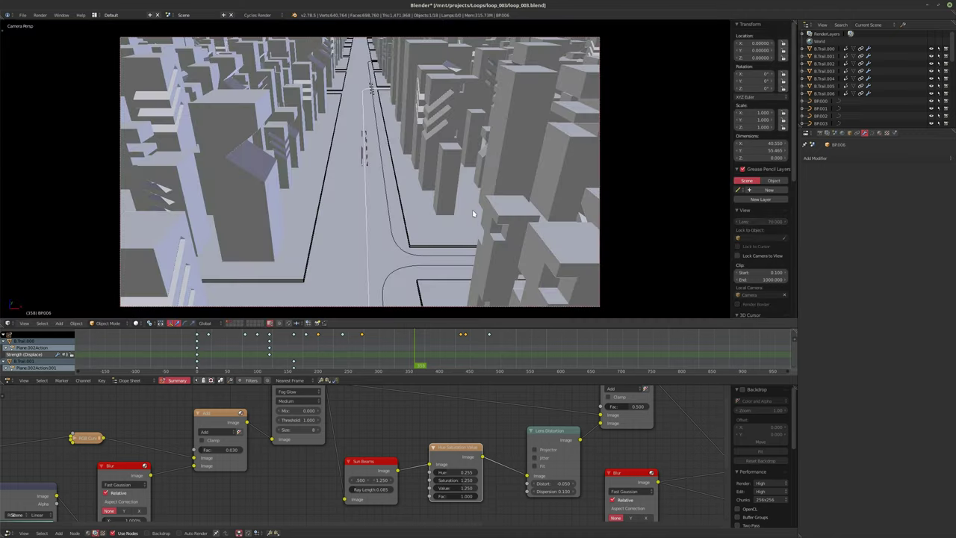
Step: Scrub ahead to frame 421, then play the animation from the first frame to check the repositioned trail path
left_click_drag(360, 351, 451, 366)
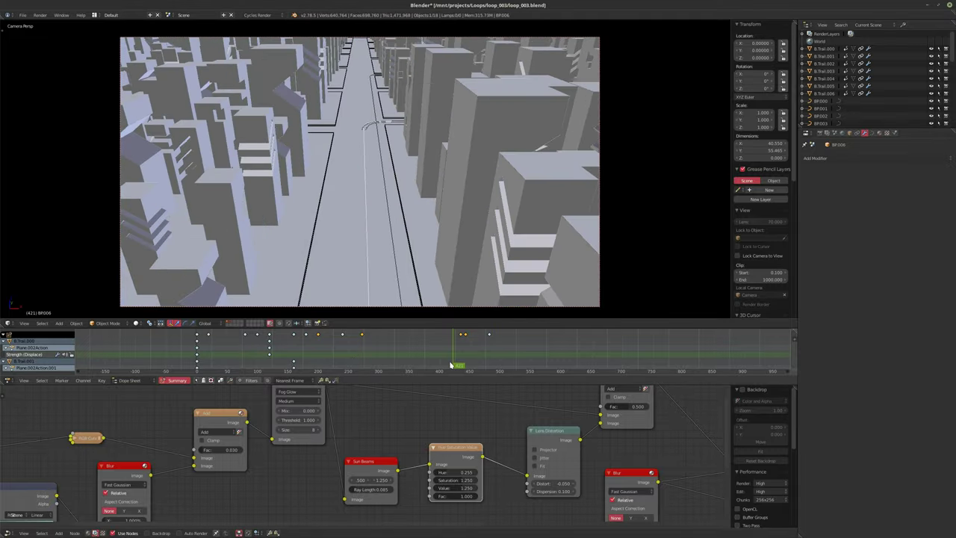
key("shift+Left")
key("alt+a")
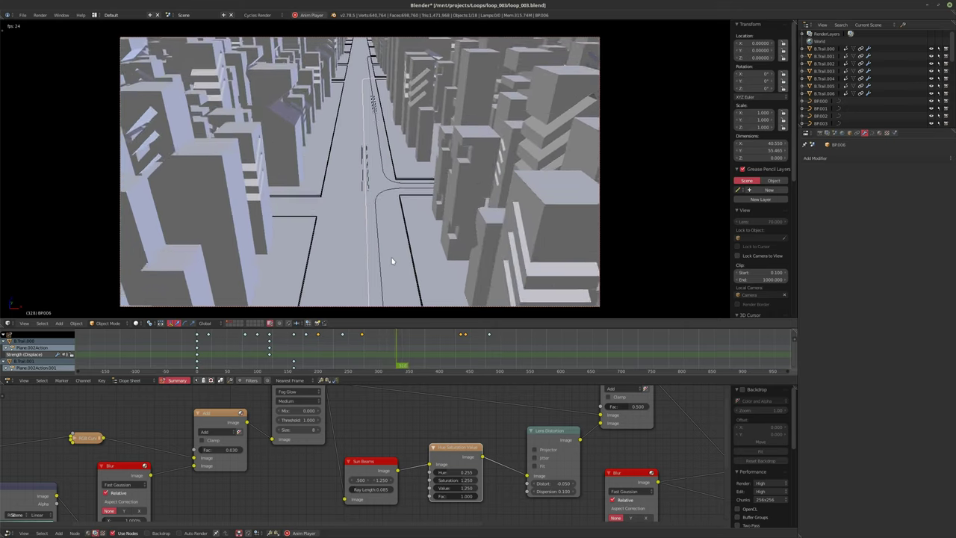
key("Escape")
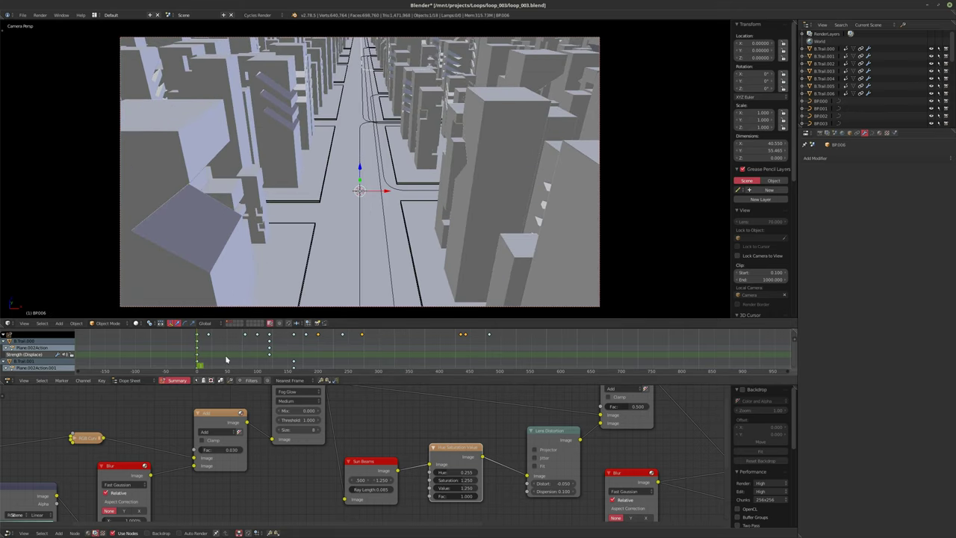
Step: Select the BP002 path curve at frame 128 and, in top orthographic view, move all its points about 23.8 units along Y
left_click_drag(258, 359, 275, 359)
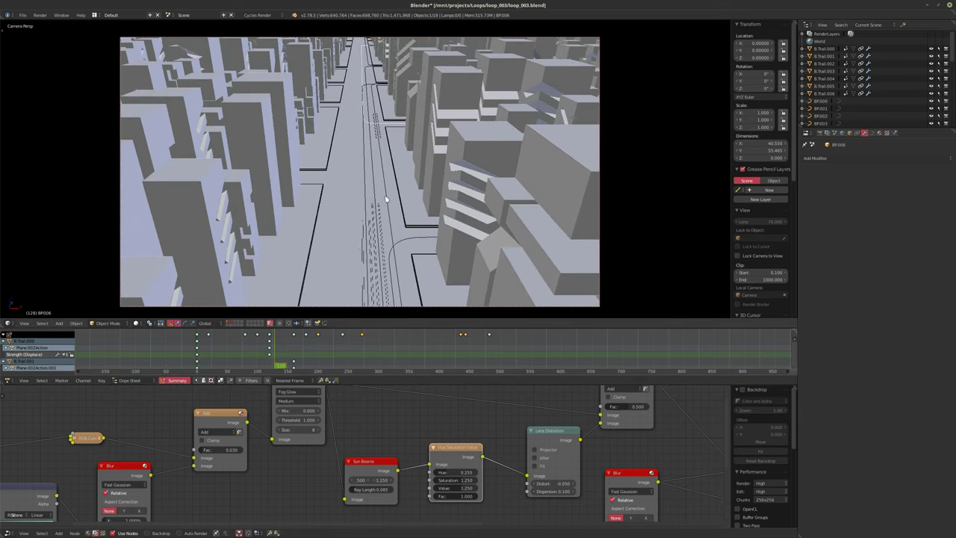
key("Tab")
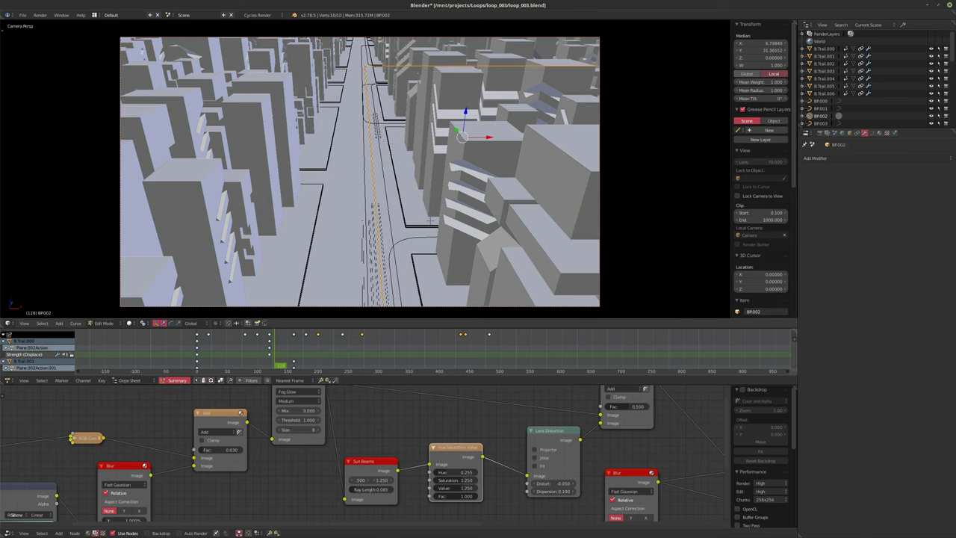
key("KP_7")
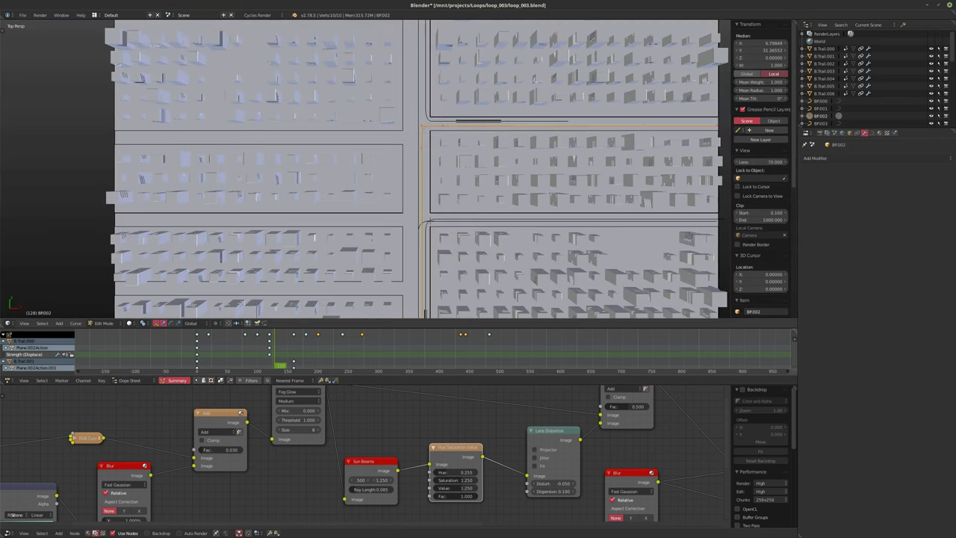
key("KP_5")
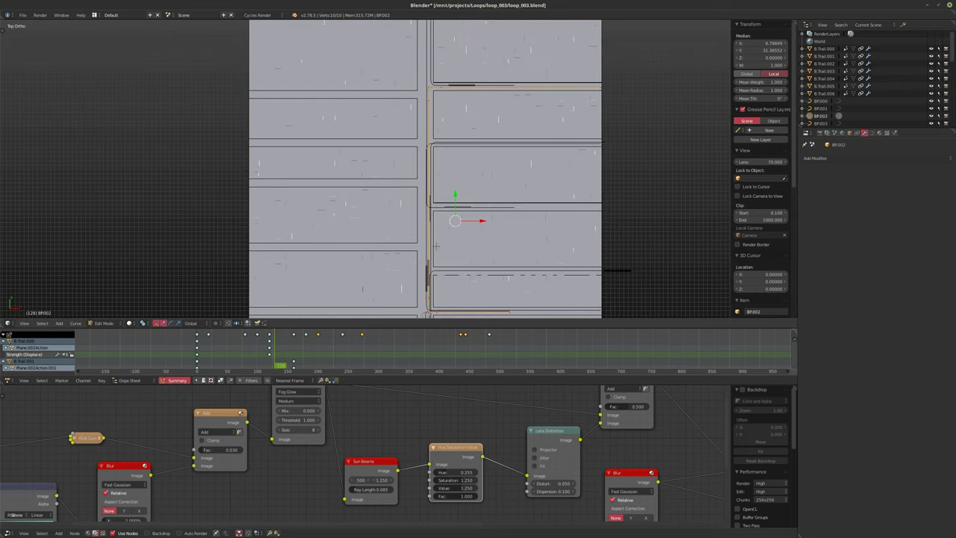
key("g")
key("y")
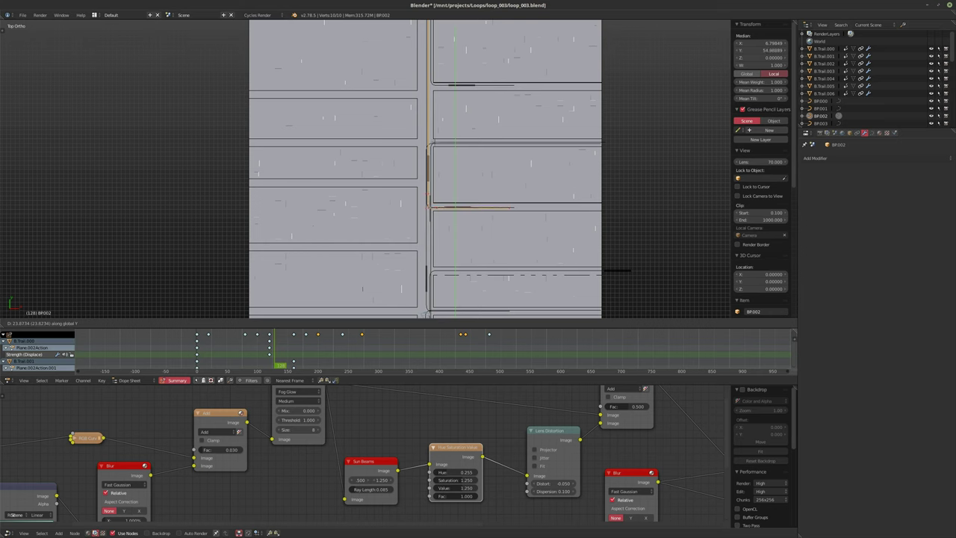
key("Return")
Step: Move the four BP002 points at the upper turn 5 units along Y, leave Edit Mode and return to the camera view
scroll(463, 176, "up", 3)
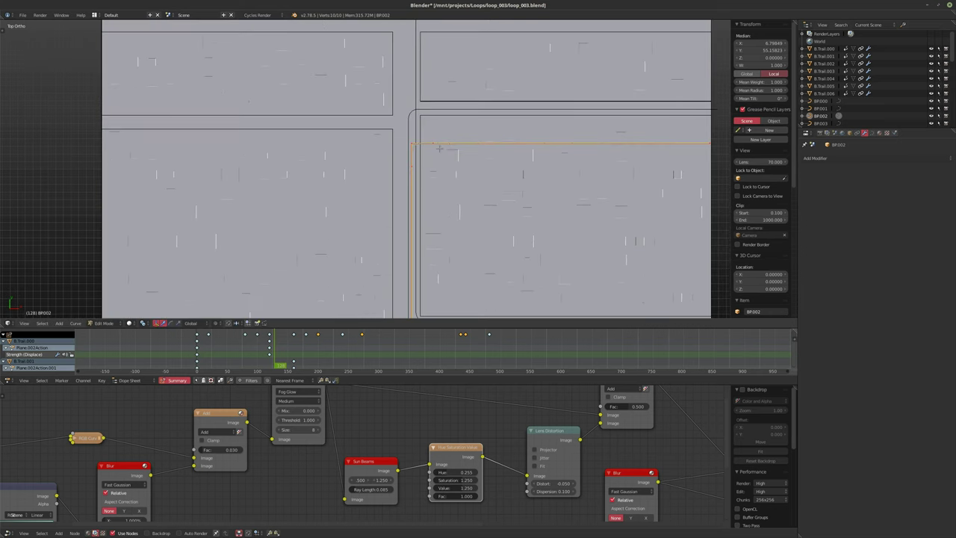
middle_click_drag(463, 175, 382, 175, "shift")
key("ctrl+space")
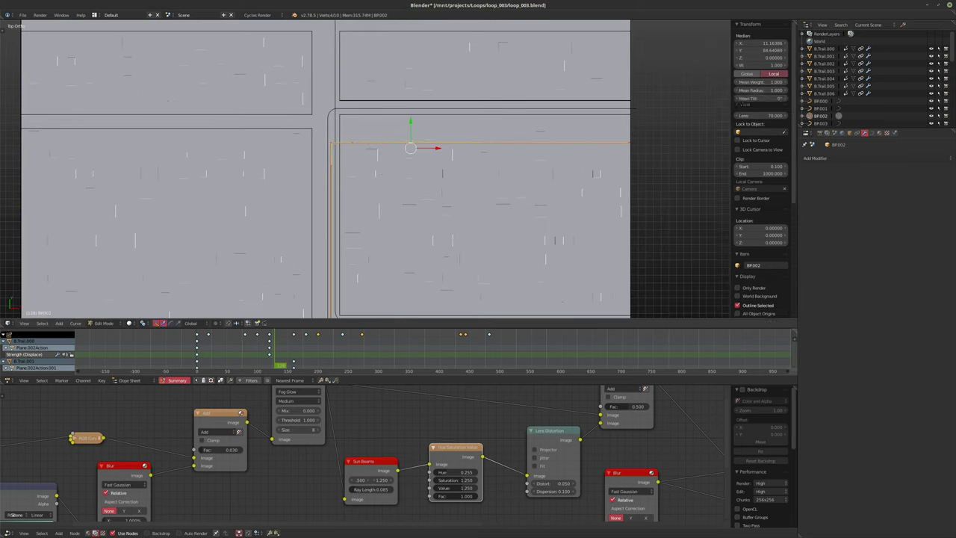
key("g")
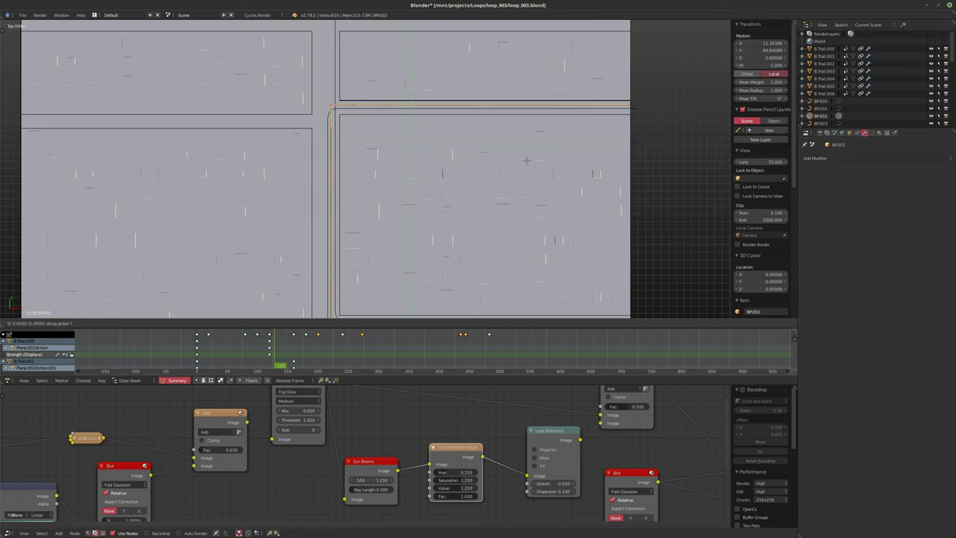
key("Tab")
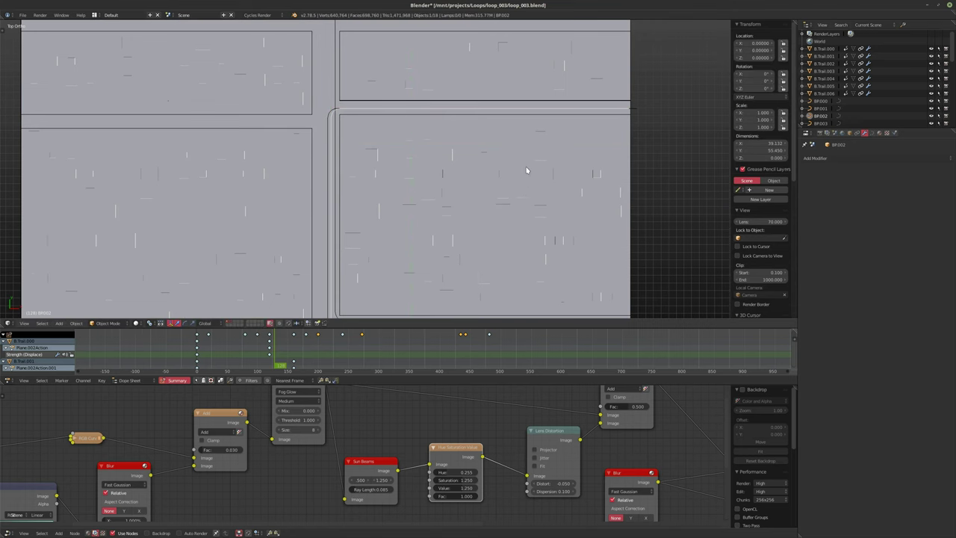
key("KP_0")
Step: Play the animation to check the moved BP002 path, stop it and scrub to frame 312
key("alt+a")
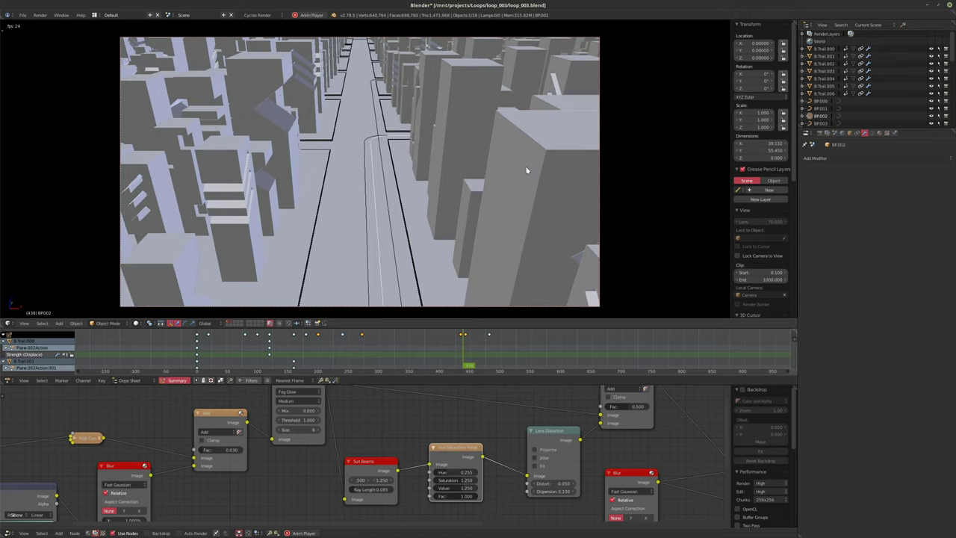
key("Escape")
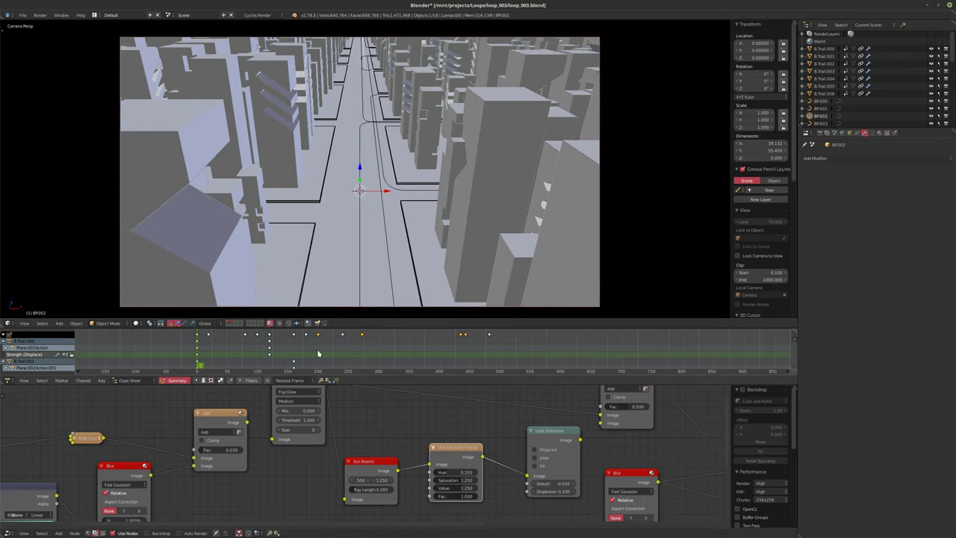
left_click_drag(318, 353, 387, 355)
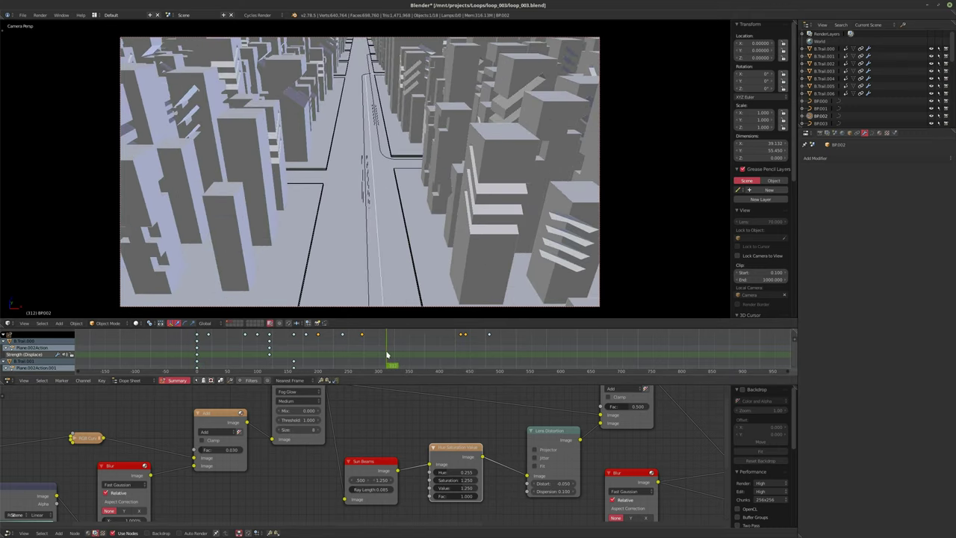
Step: Clear B.Trail.002's existing Displace Strength keyframes and keyframe the strength at 0 on frame 299
left_click(822, 64)
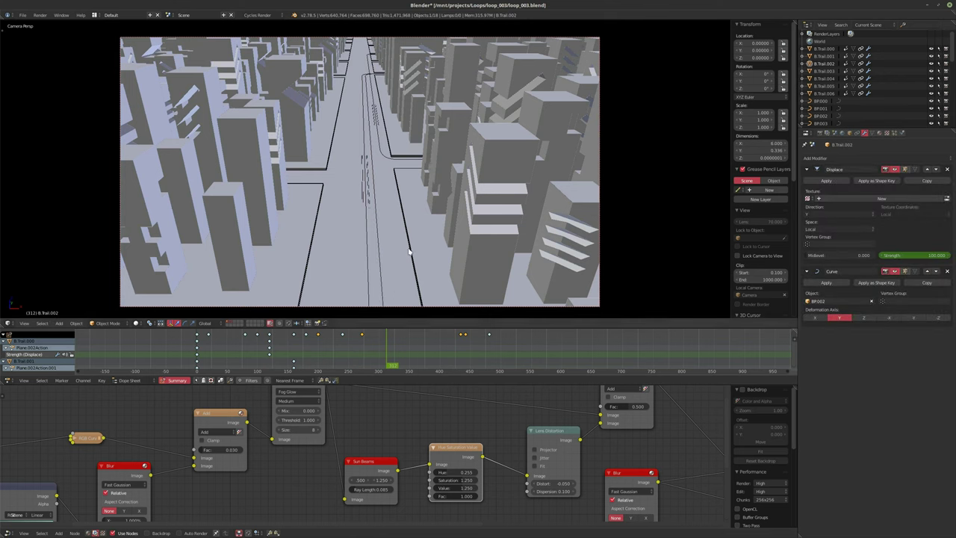
right_click(911, 257)
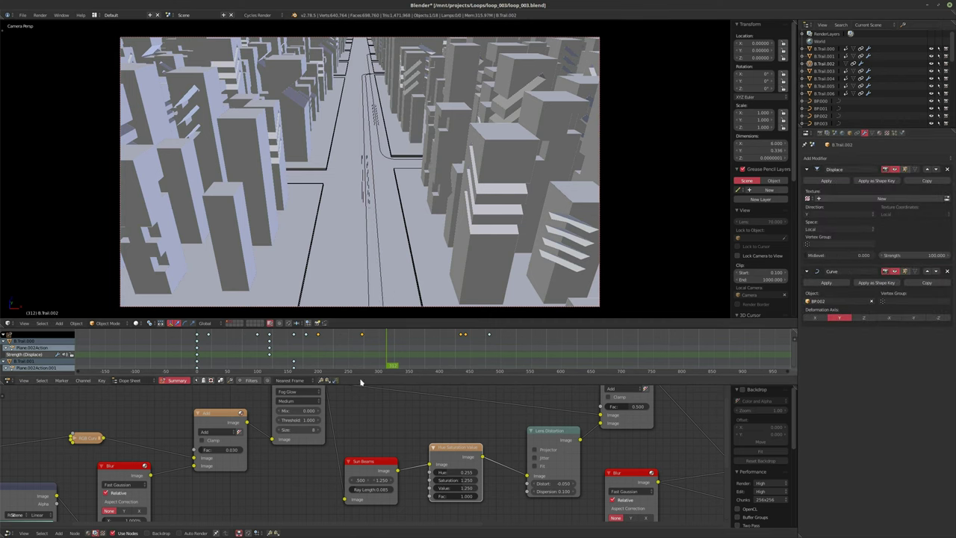
mouse_move(372, 356)
left_mouse_down()
mouse_move(362, 362)
mouse_move(380, 370)
left_mouse_up()
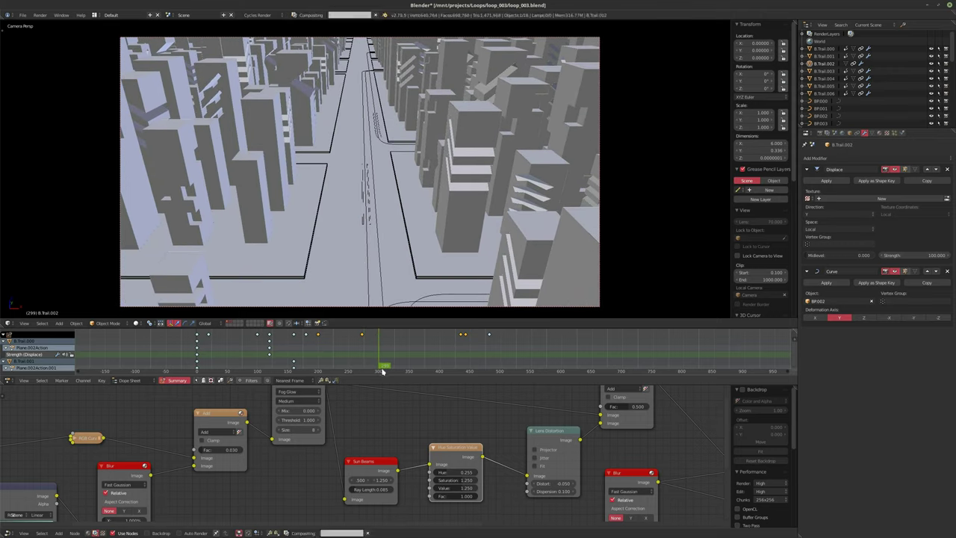
mouse_move(898, 258)
left_mouse_down()
mouse_move(829, 257)
mouse_move(916, 252)
left_mouse_up()
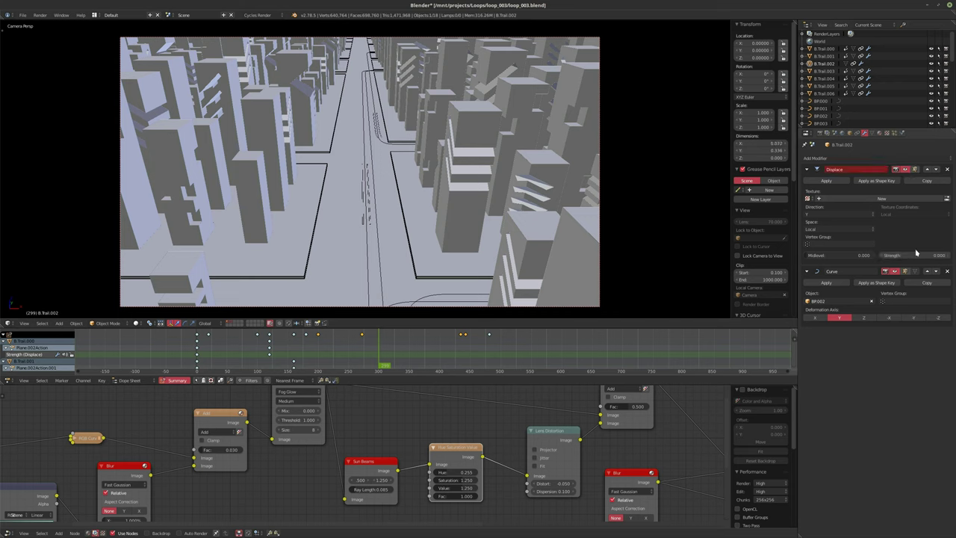
right_click(906, 259)
left_click(832, 273)
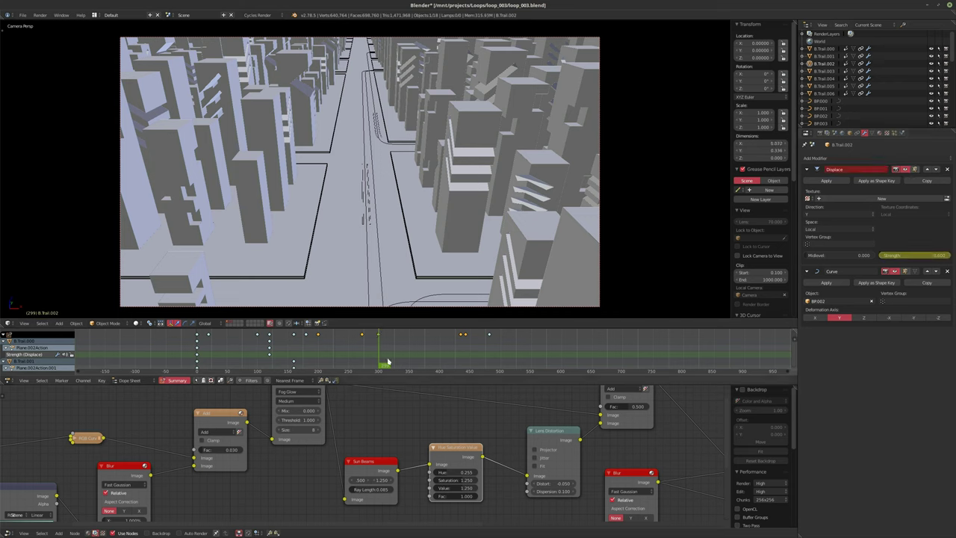
Step: Keyframe B.Trail.002's Displace Strength at 83 on frame 460
left_click_drag(384, 363, 477, 336)
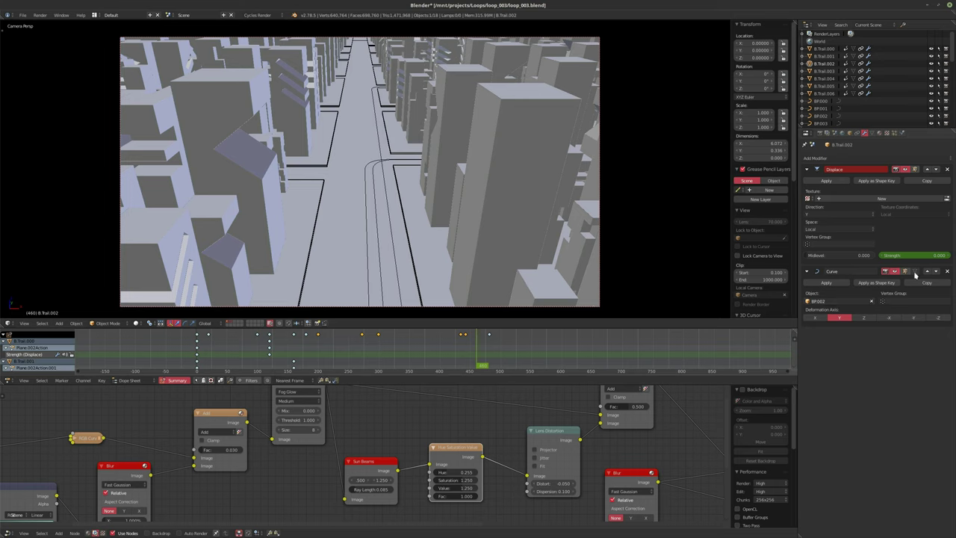
mouse_move(892, 259)
left_mouse_down()
mouse_move(949, 258)
mouse_move(911, 256)
left_mouse_up()
key("i")
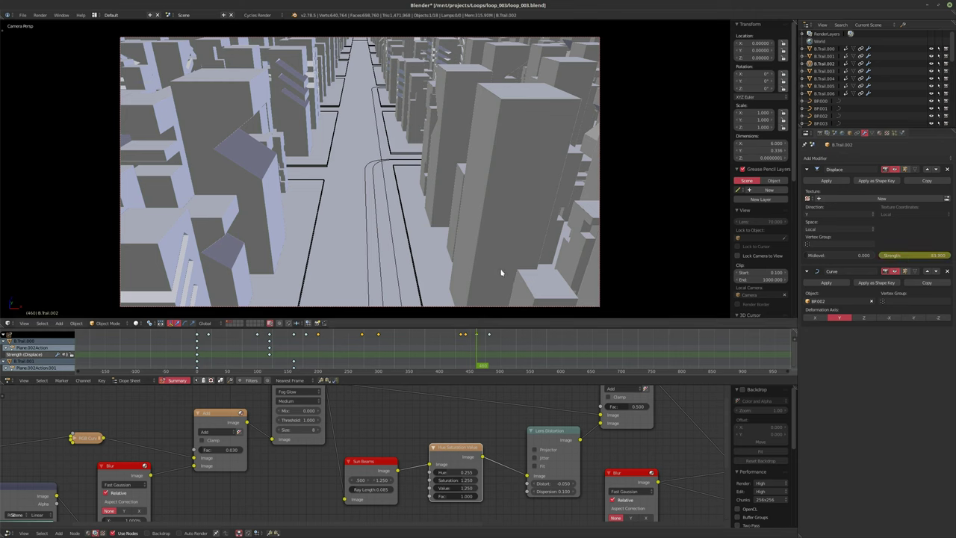
Step: Play back B.Trail.002's new motion, inspect the trails from above and return to the camera view
key("alt+a")
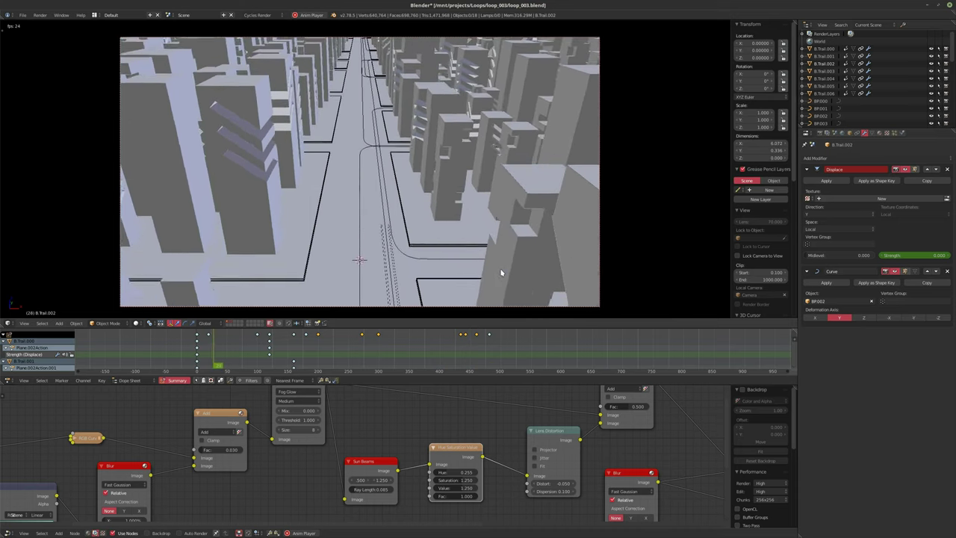
key("Escape")
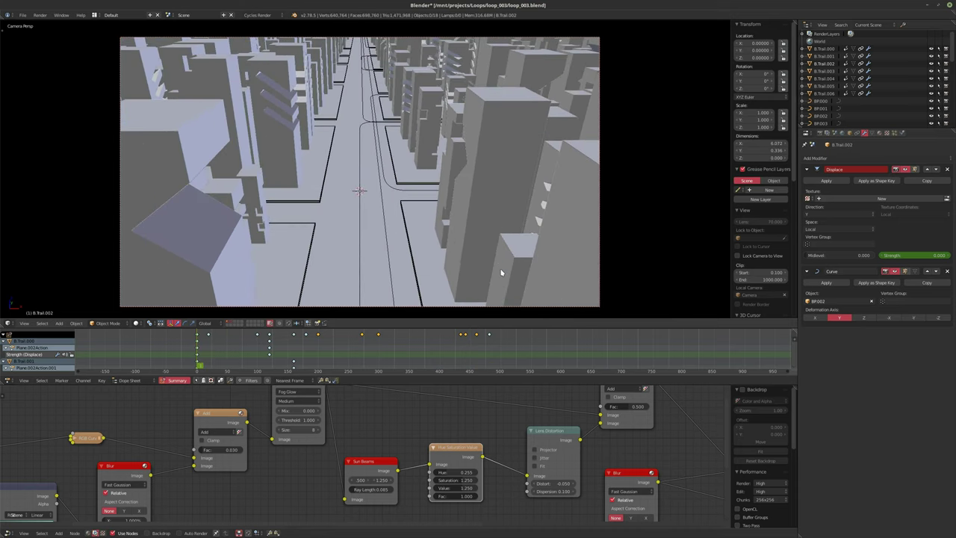
middle_click_drag(375, 168, 386, 190)
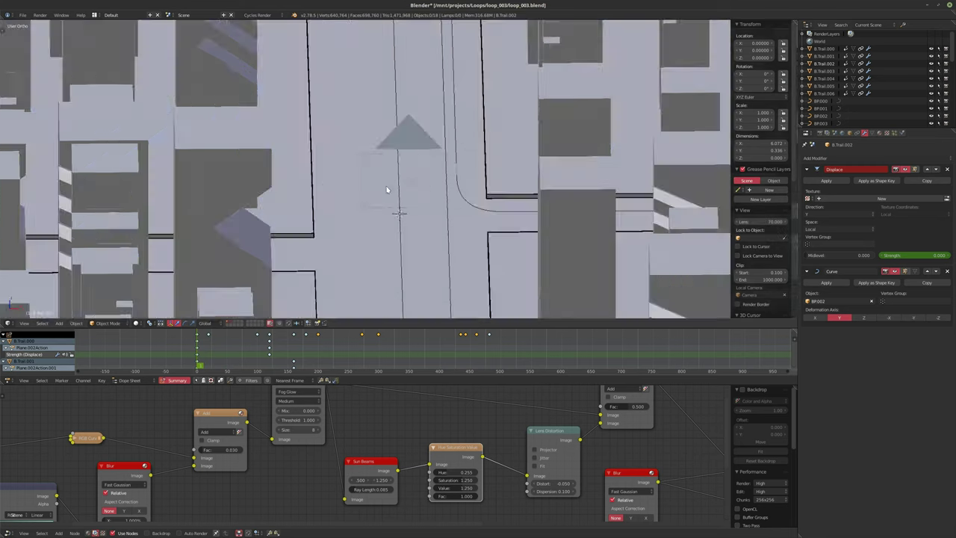
scroll(399, 199, "down", 8)
middle_click_drag(411, 241, 413, 252)
key("KP_0")
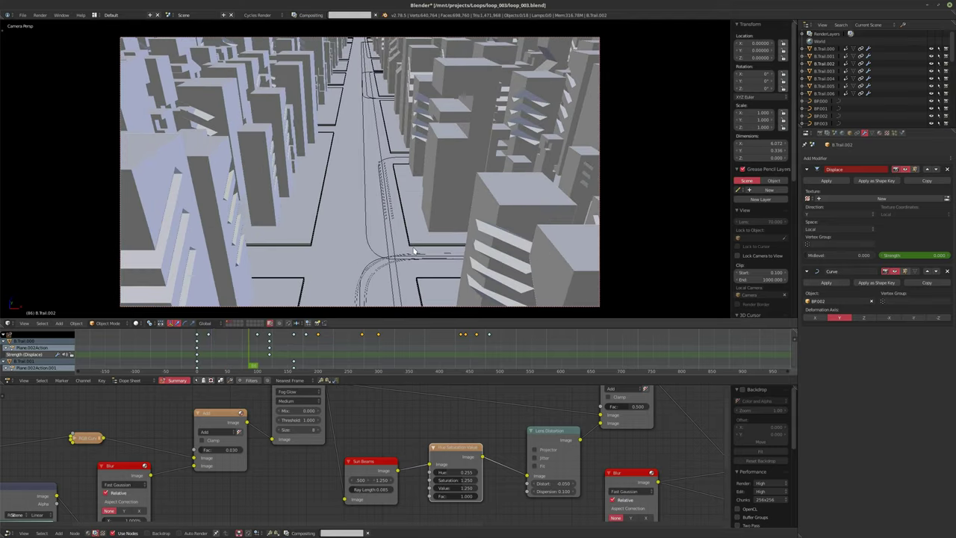
Step: Render a test image of frame 80 and return to the scene layout
key("Left")
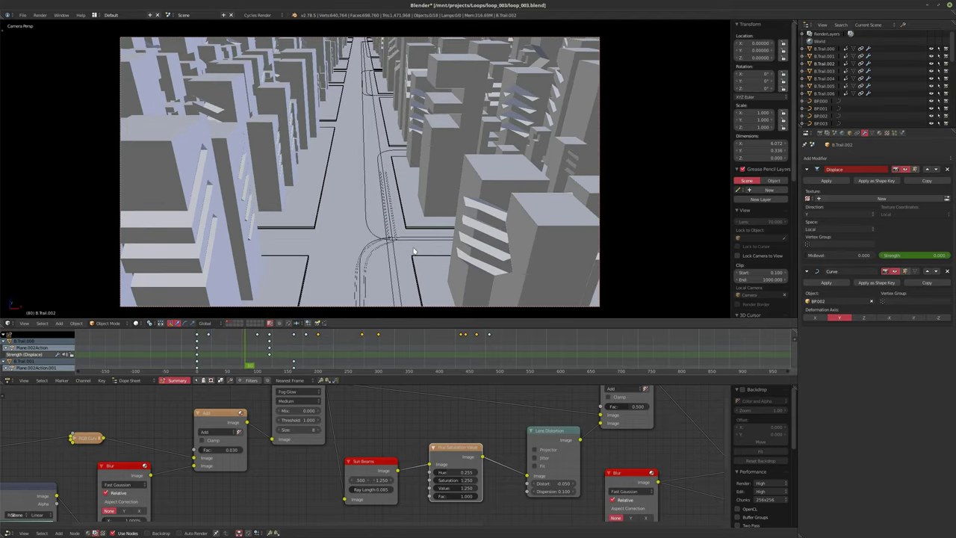
key("F12")
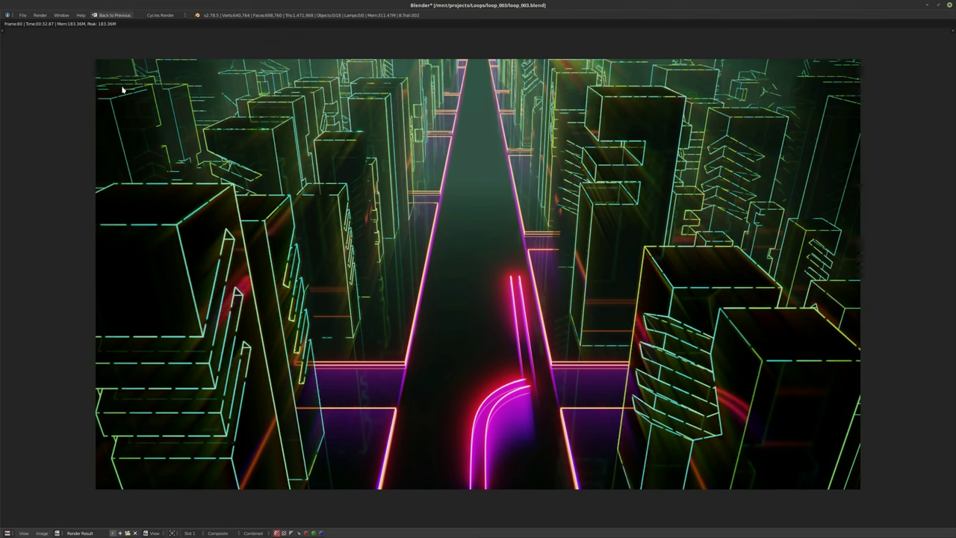
left_click(112, 15)
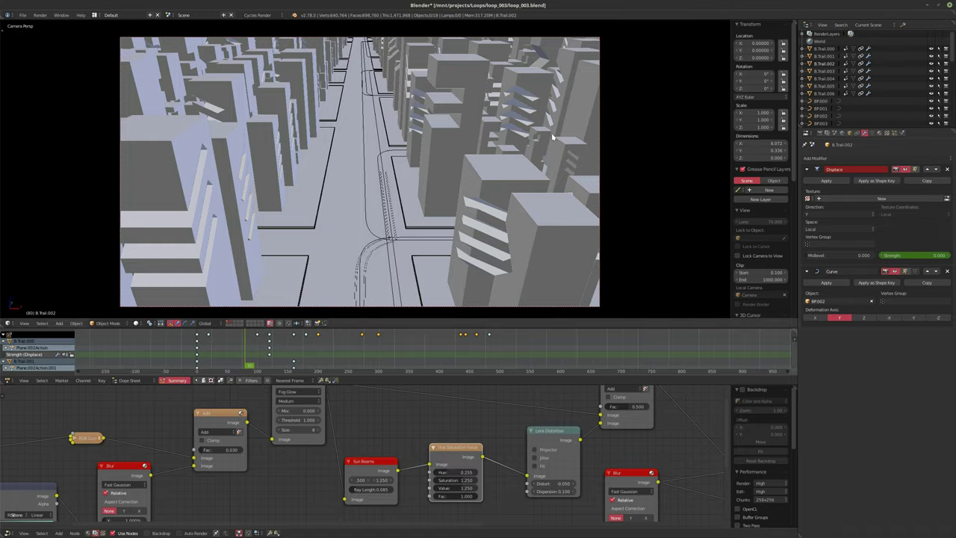
Step: Set Clamp Direct and Clamp Indirect to 0 in the Cycles sampling settings
left_click(821, 133)
left_click(856, 411)
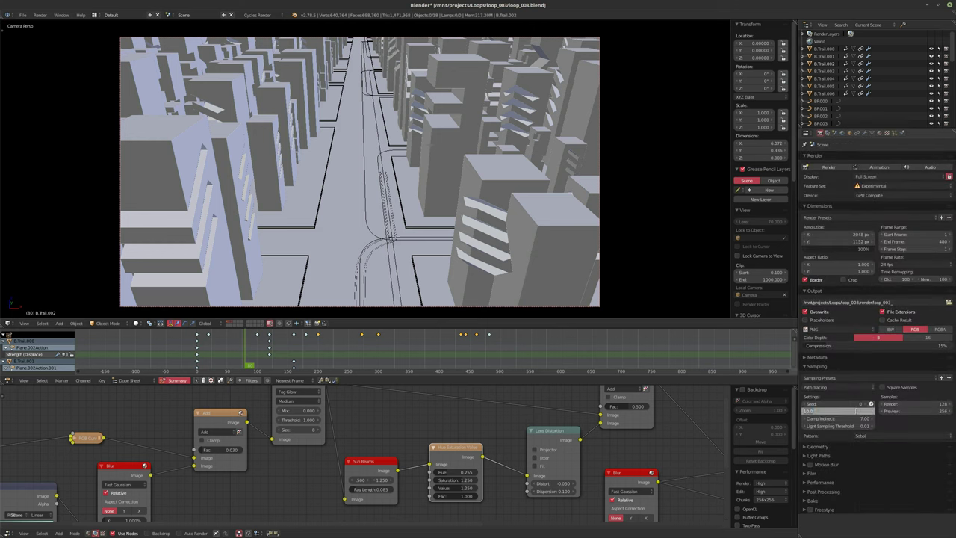
type("0")
key("Return")
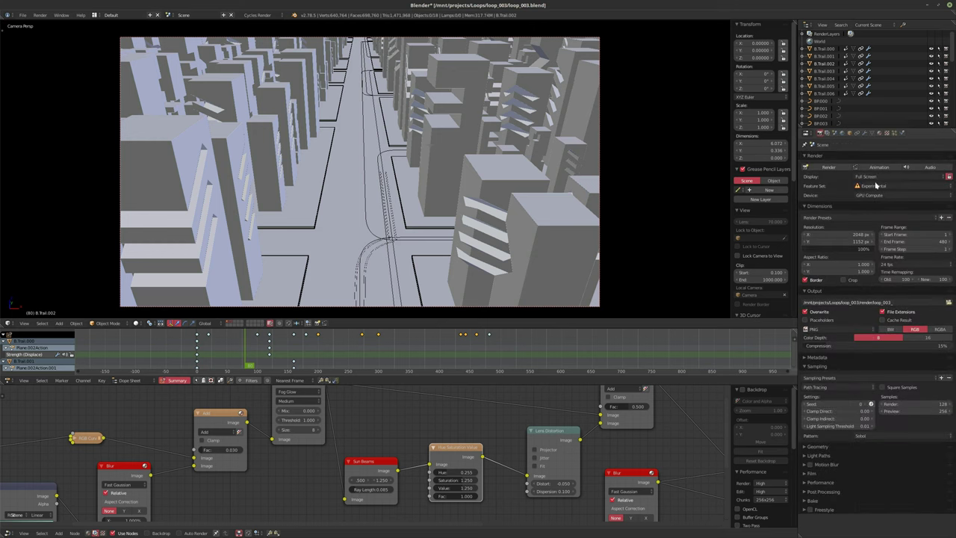
Step: Set the render samples to 64, render frame 80 again and return to the scene layout
left_click(927, 405)
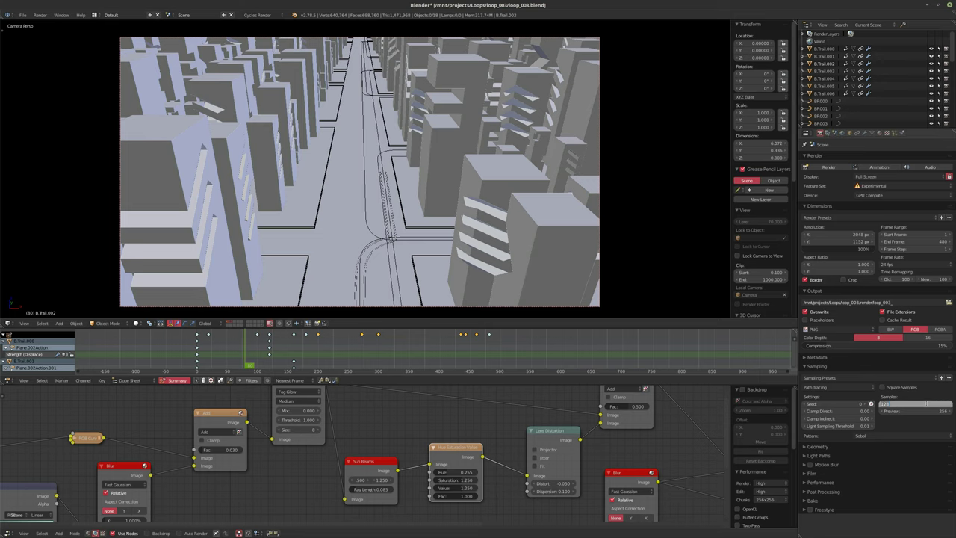
type("64")
key("Return")
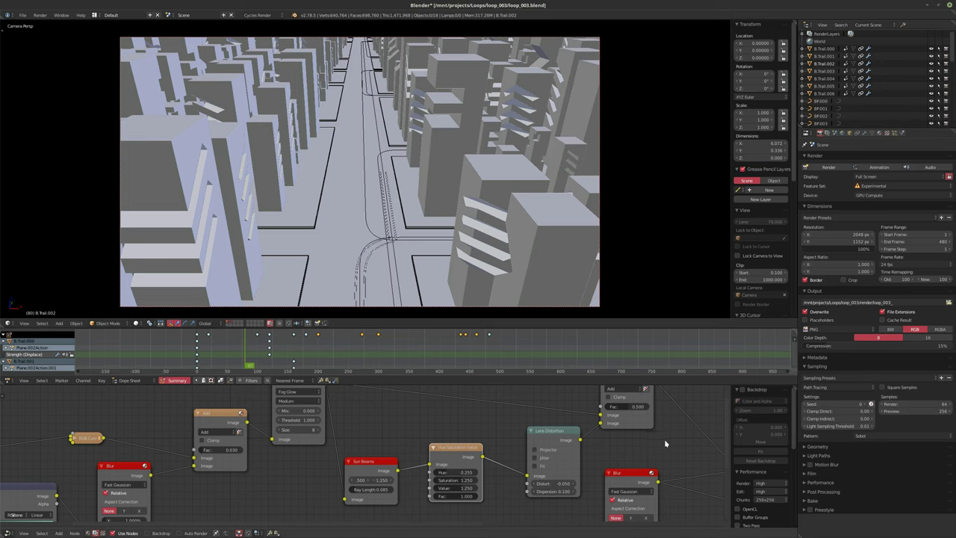
key("F12")
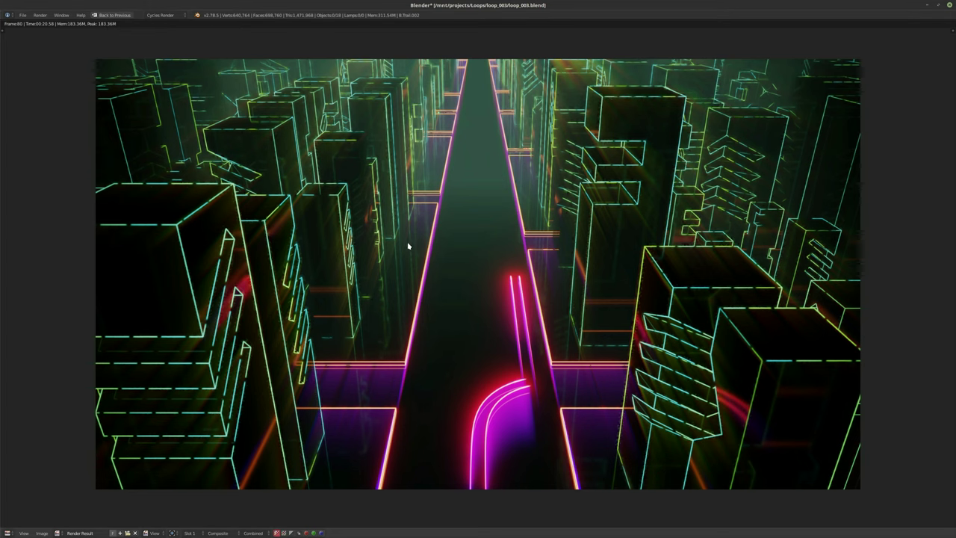
left_click(114, 15)
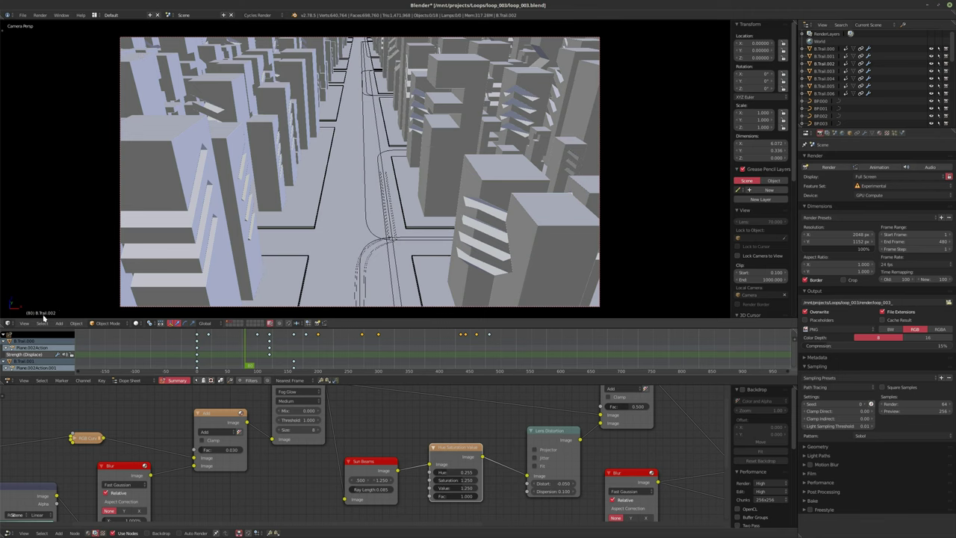
Step: Replace the 3D view with the image editor and frame the frame 80 render result
left_click(9, 323)
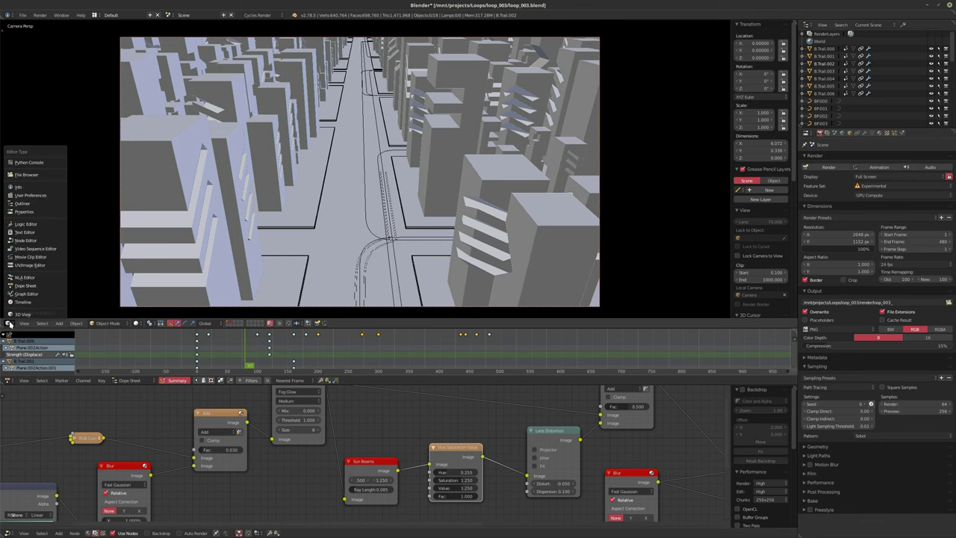
left_click(41, 265)
scroll(422, 219, "down", 3)
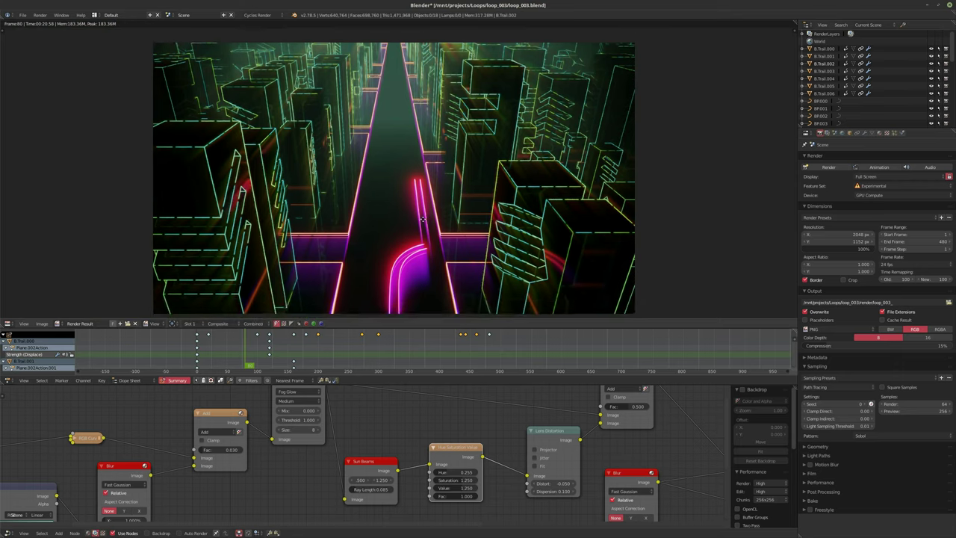
middle_click_drag(423, 219, 427, 211)
Step: Set the Size of the Fog Glow Glare node to 6 in the compositor
middle_click_drag(231, 475, 297, 469)
left_click(343, 423)
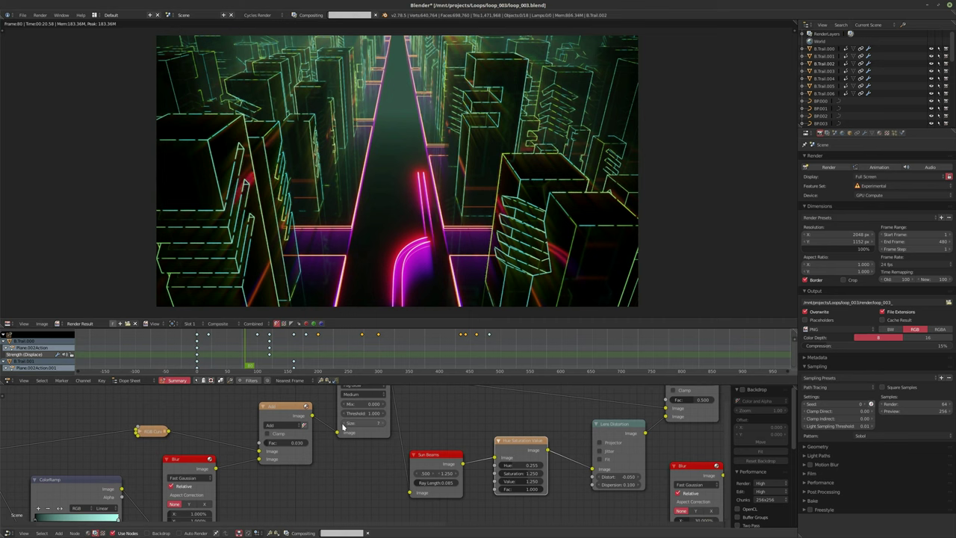
key("ctrl+z")
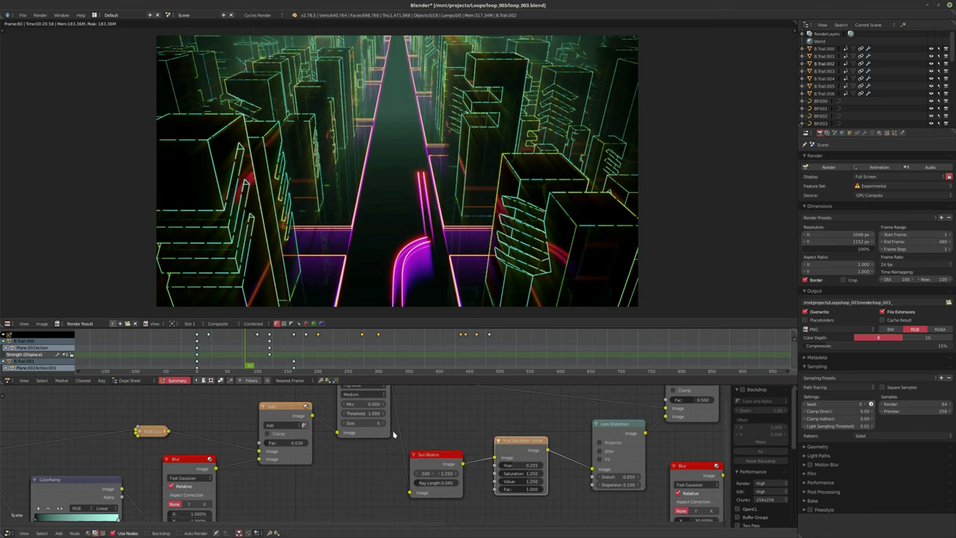
middle_click_drag(398, 402, 388, 441)
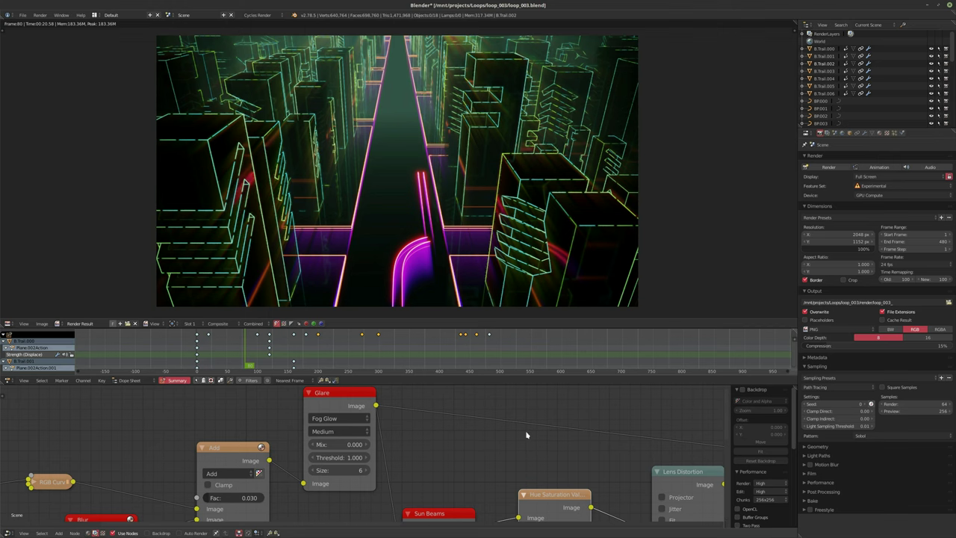
Step: Check the red curve of the RGB Curves node before the Soften node and return to its combined curve
scroll(448, 433, "down", 2)
scroll(385, 427, "down", 8, "ctrl")
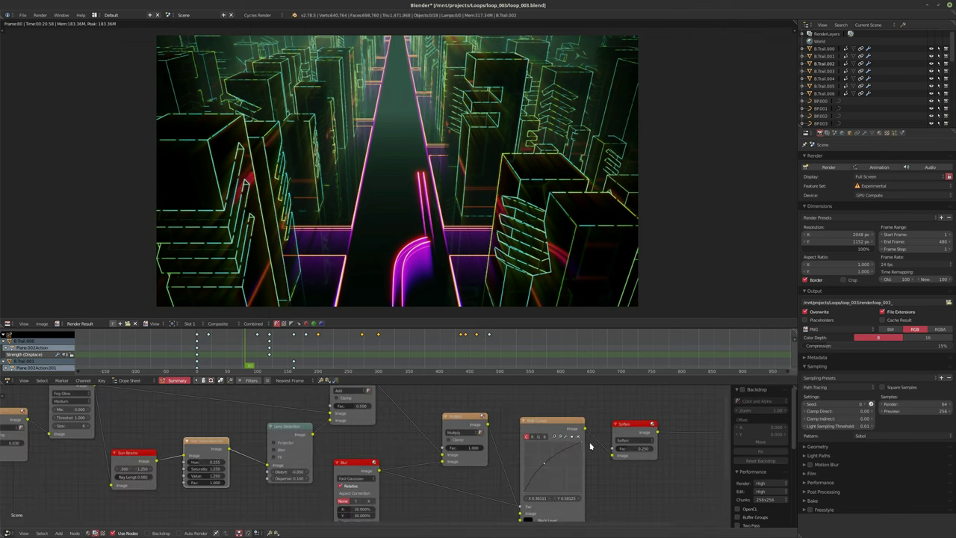
scroll(590, 447, "up", 2)
scroll(590, 446, "down", 3, "ctrl")
left_click(453, 435)
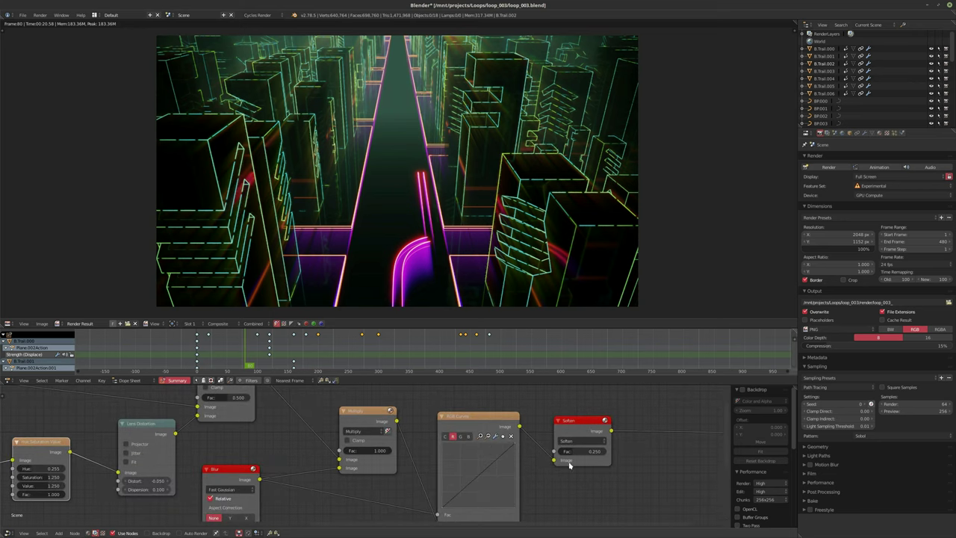
scroll(545, 463, "down", 2, "ctrl")
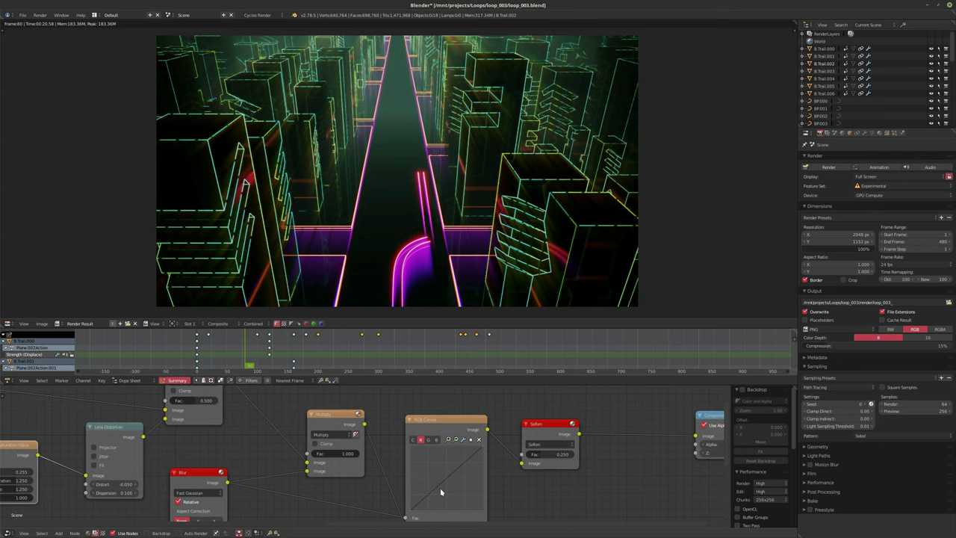
left_click(412, 439)
scroll(538, 481, "down", 1)
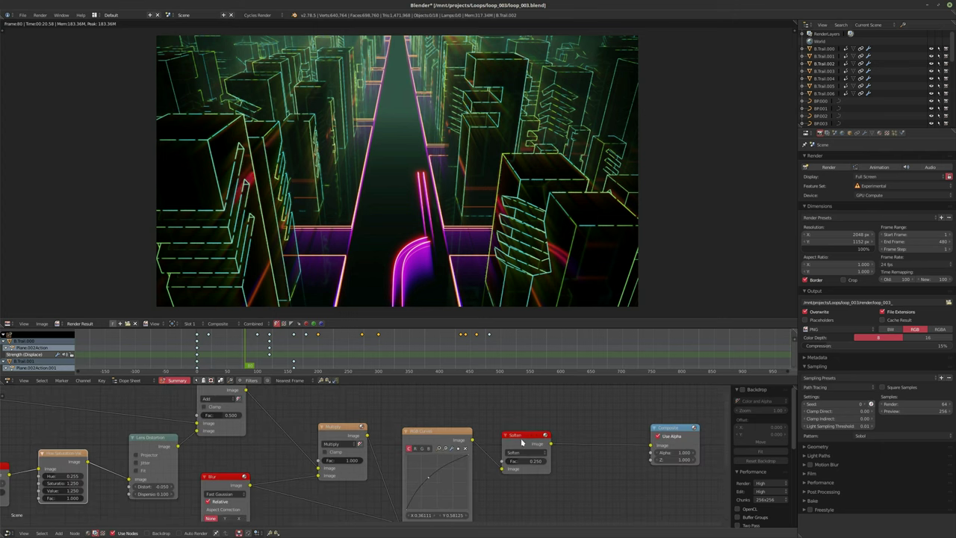
Step: Move the Soften node closer to the Composite node and insert a second RGB Curves node before it
scroll(526, 453, "down", 1, "ctrl")
scroll(526, 454, "down", 1)
left_click_drag(566, 436, 601, 437)
scroll(529, 448, "up", 2)
key("shift+a")
mouse_move(499, 476)
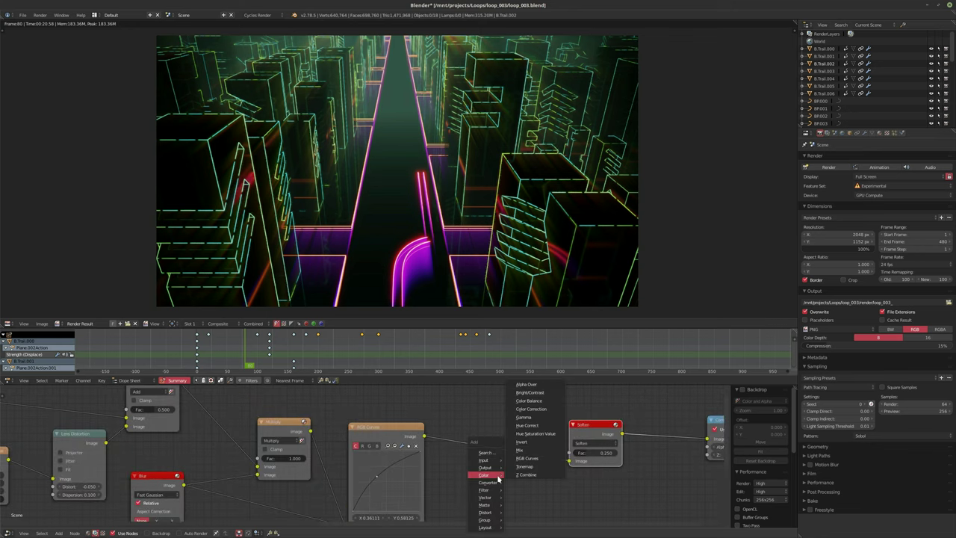
left_click(548, 457)
left_click(496, 468)
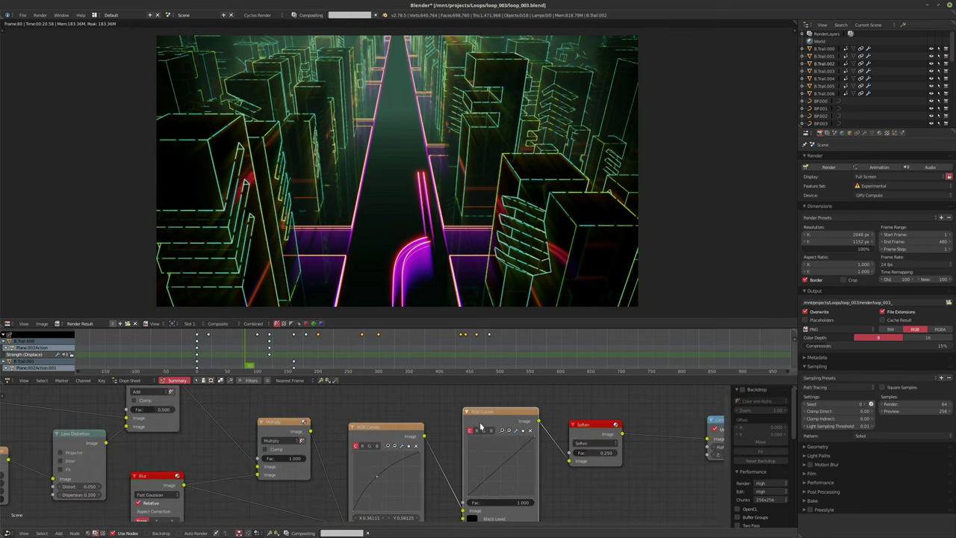
Step: Shape the new RGB Curves node with curve points at about red (0.48, 0.56), blue (0.44, 0.59) and green (0.53, 0.46)
left_click_drag(497, 468, 492, 459)
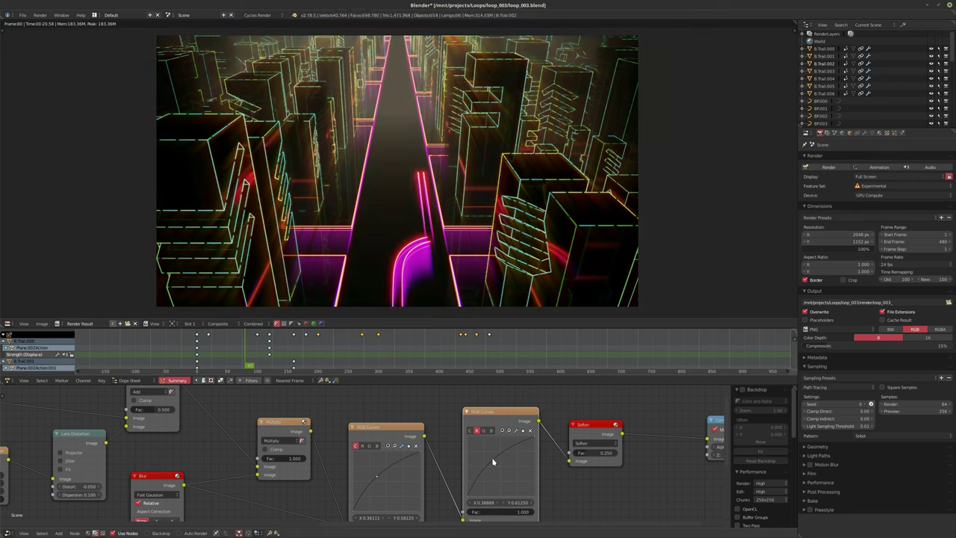
left_click_drag(492, 461, 497, 464)
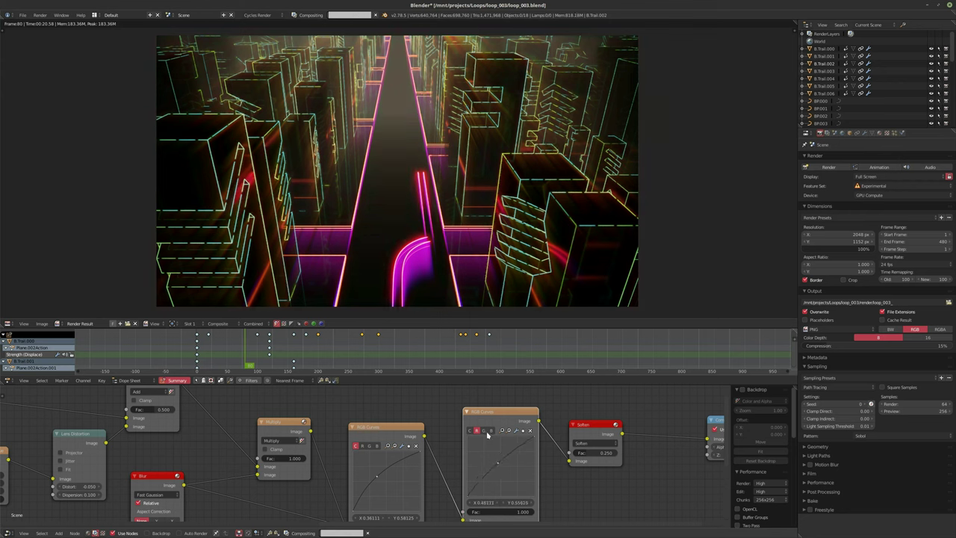
left_click(490, 430)
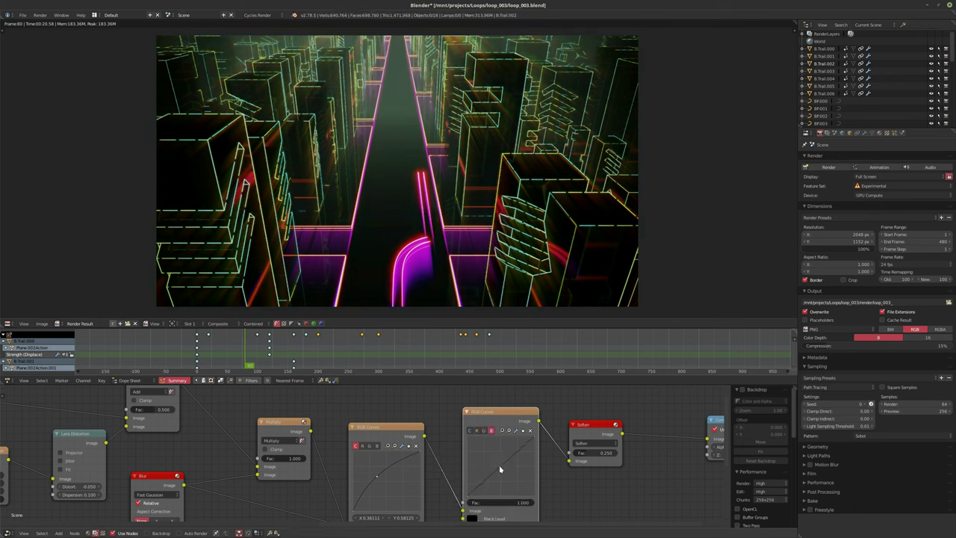
left_click_drag(500, 468, 494, 464)
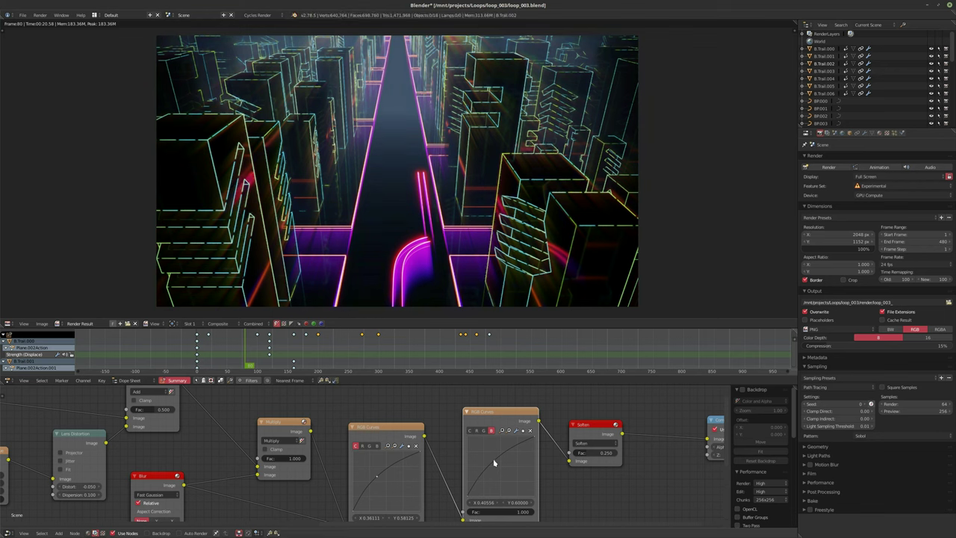
left_click_drag(494, 463, 496, 463)
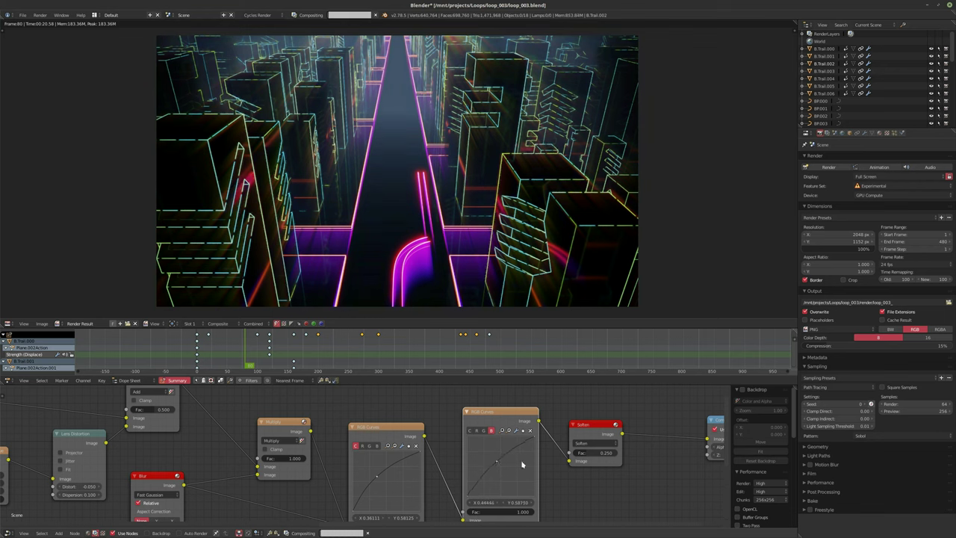
left_click(483, 430)
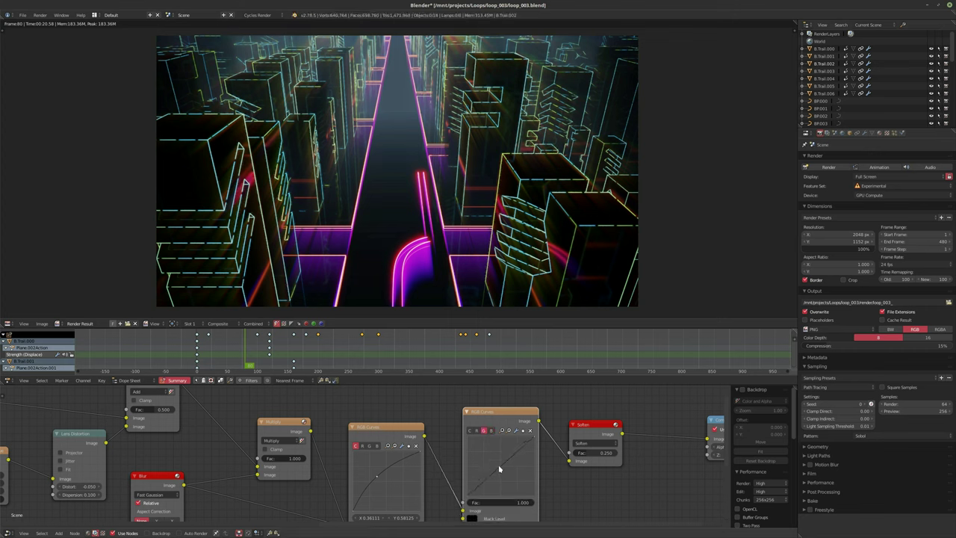
left_click(499, 468)
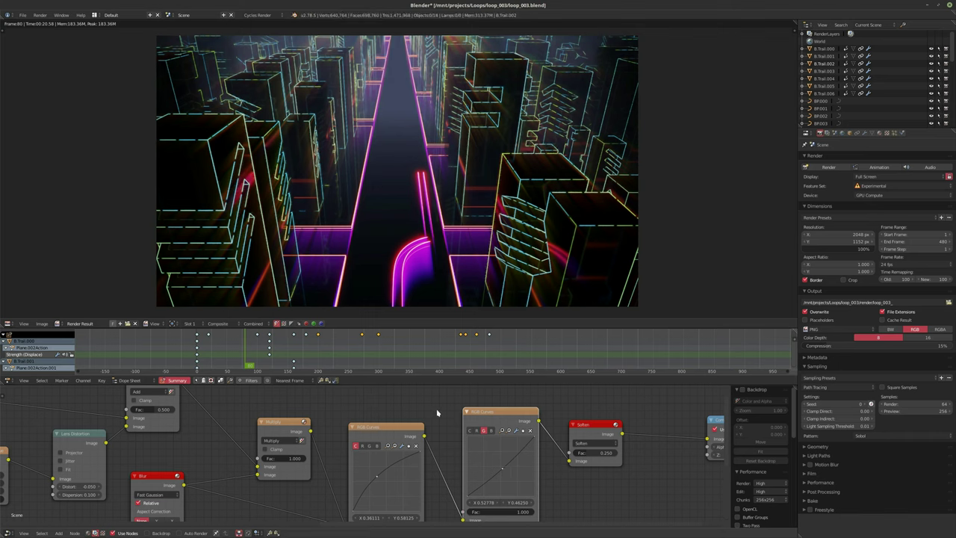
Step: Review the Ellipse Mask, Blur, Lens Distortion and Multiply nodes that come before the RGB Curves nodes
scroll(437, 412, "up", 2)
scroll(376, 471, "down", 3)
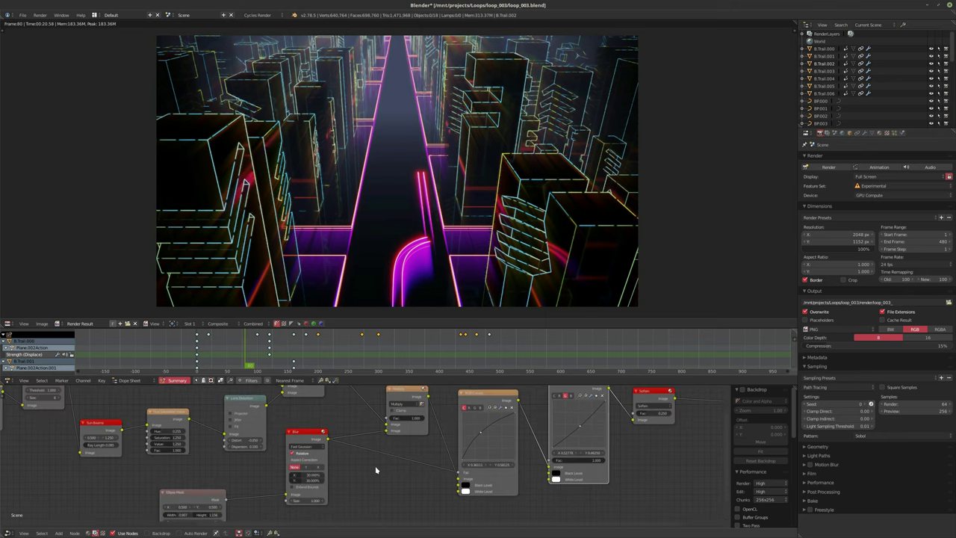
scroll(375, 470, "right", 2, "ctrl")
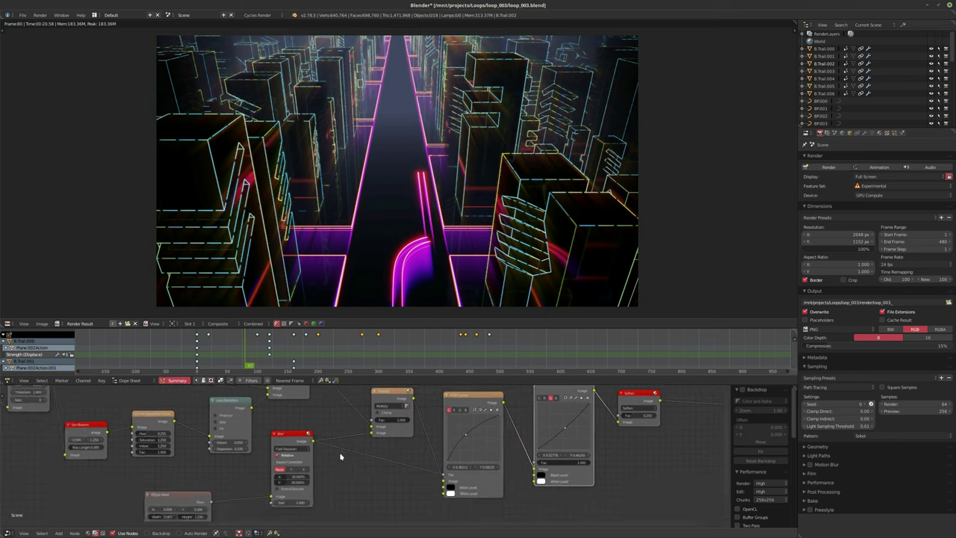
scroll(340, 455, "up", 2)
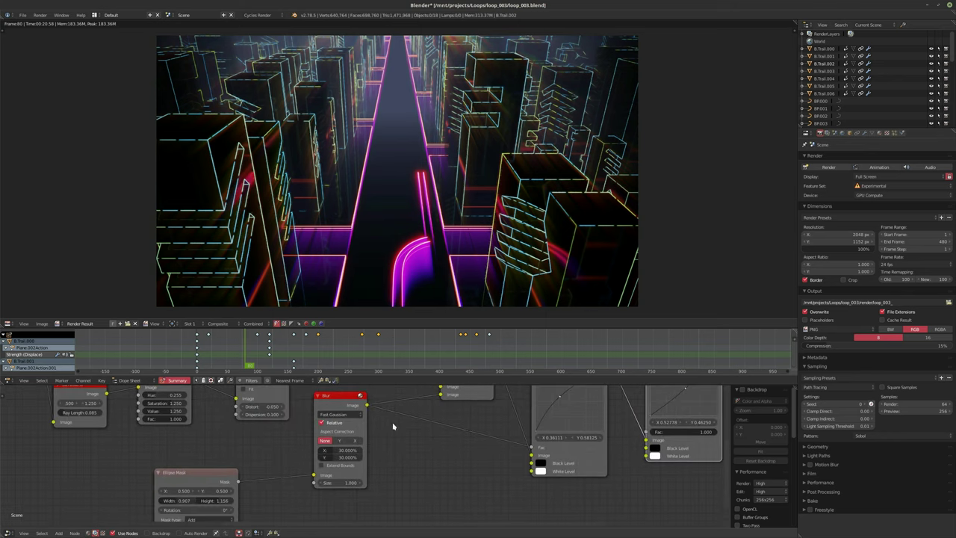
scroll(393, 427, "up", 2, "shift")
scroll(316, 427, "right", 5, "ctrl")
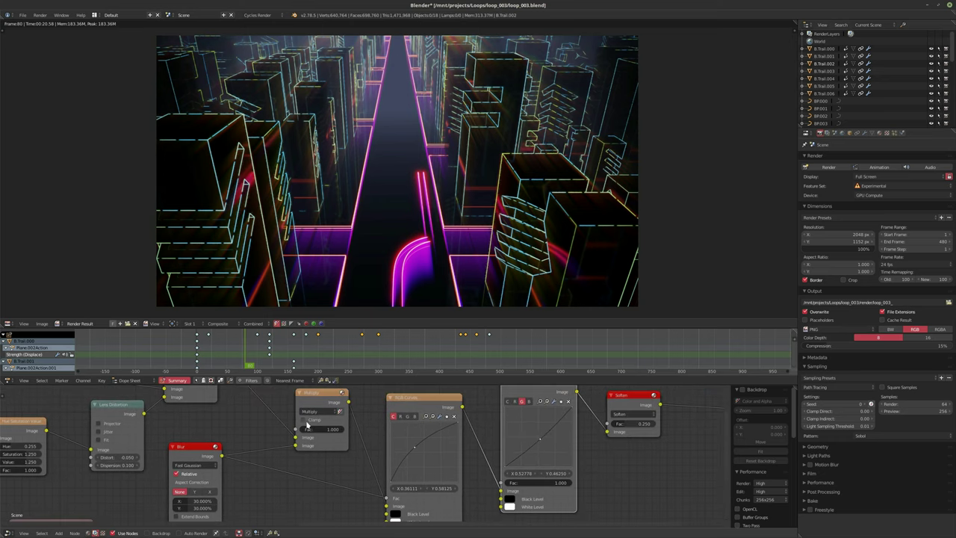
scroll(301, 428, "up", 2, "shift")
scroll(422, 443, "right", 2, "ctrl")
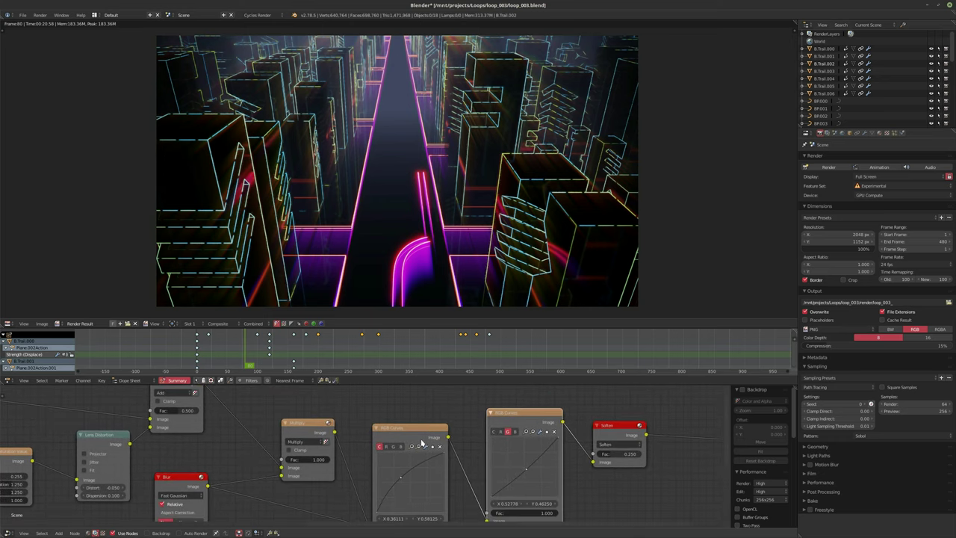
Step: Make room before the Soften node and insert a Glare node between it and the second RGB Curves node
scroll(633, 440, "right", 4, "ctrl")
left_click_drag(473, 439, 513, 439)
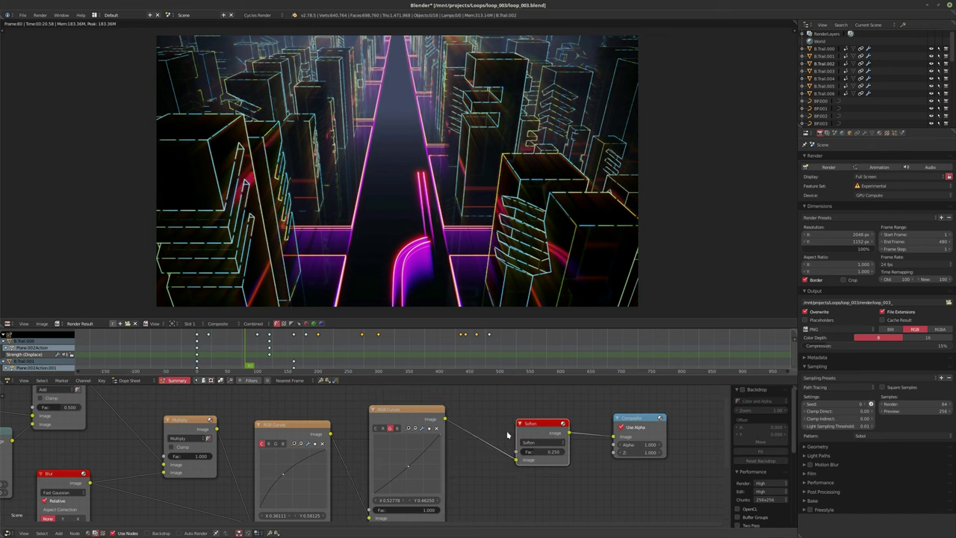
key("shift+a")
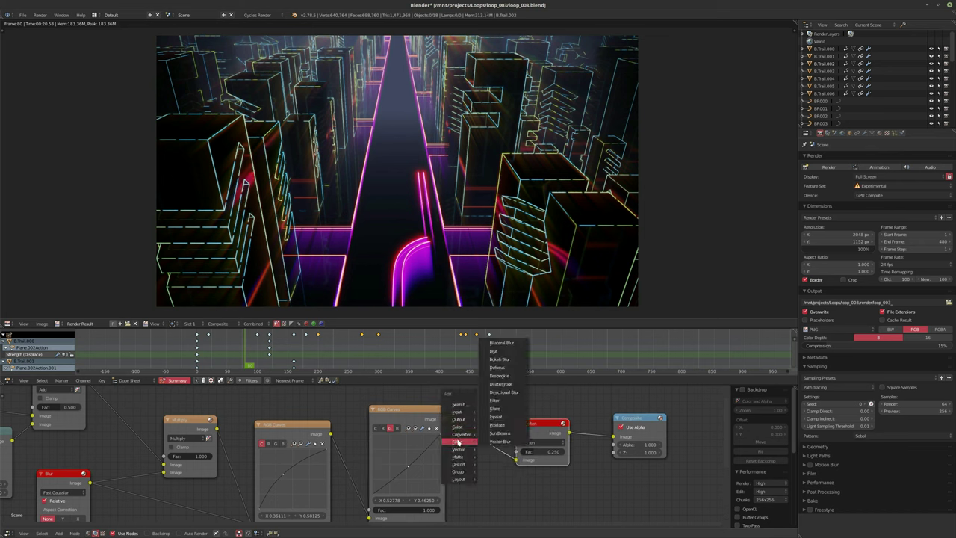
mouse_move(456, 443)
left_click(499, 405)
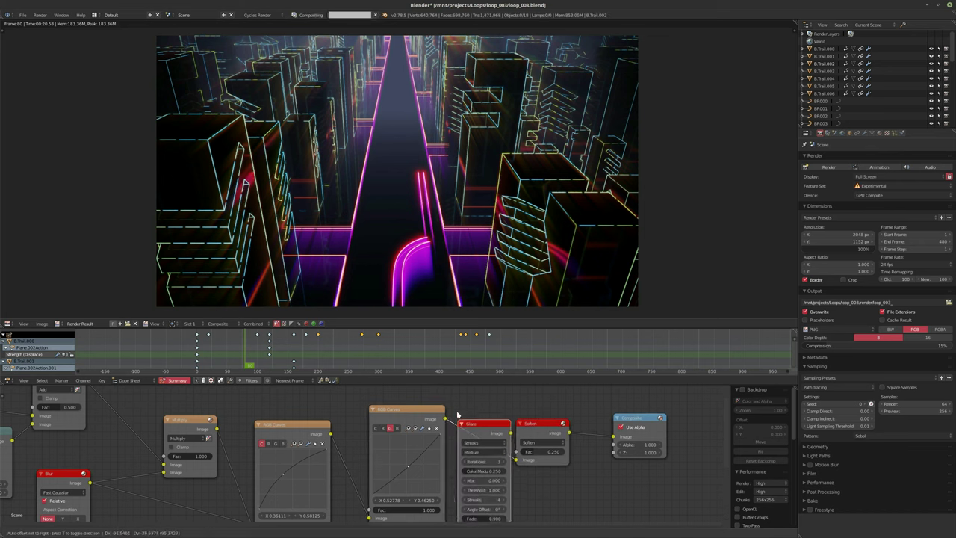
left_click(520, 453)
Step: Set the new Streaks Glare node's Color Modulation to 0.5 and its Mix to -0.5
scroll(520, 453, "up", 1)
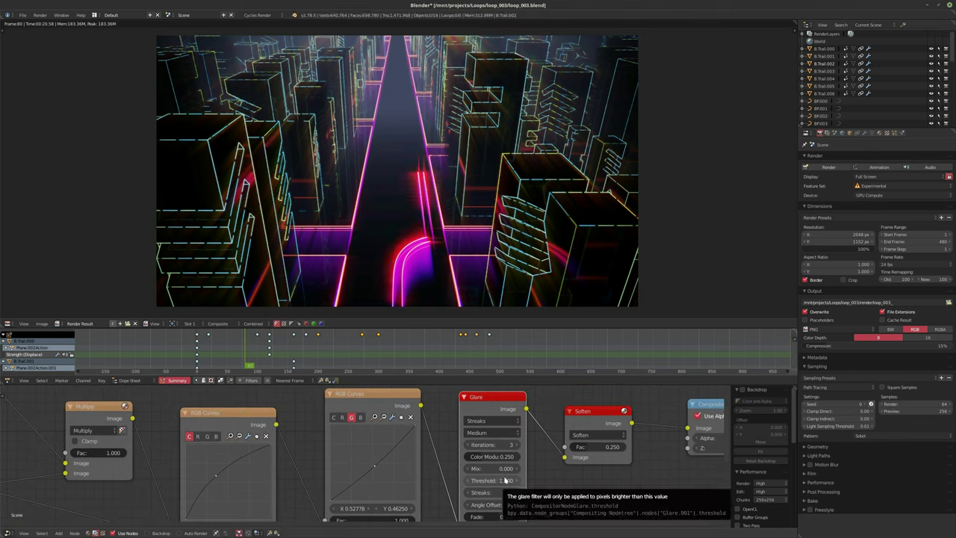
scroll(560, 480, "up", 2)
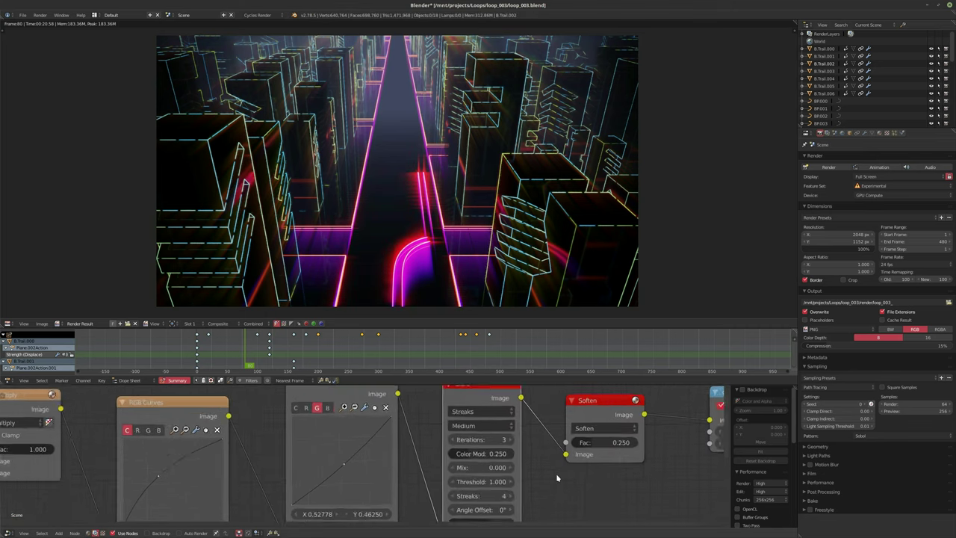
left_click(472, 452)
type("0.5")
key("Return")
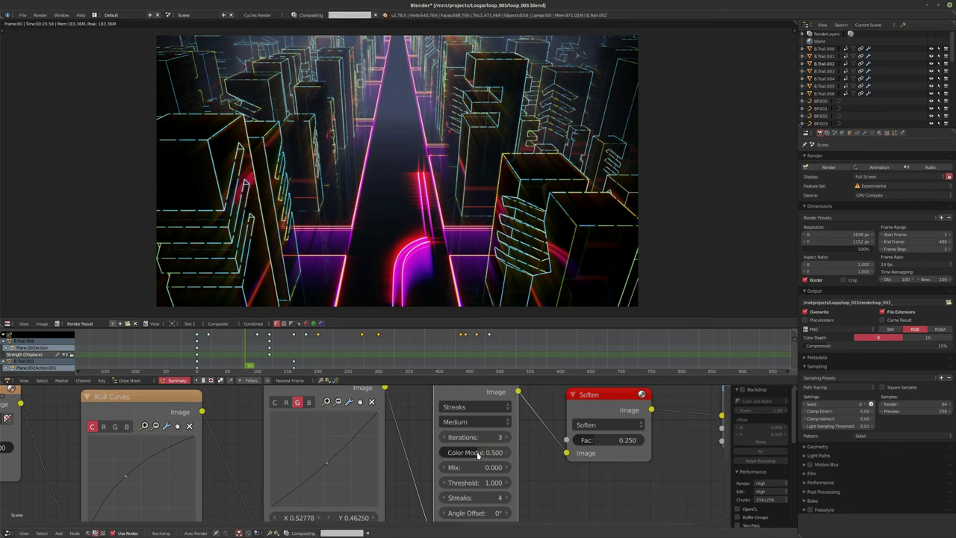
left_click(443, 468)
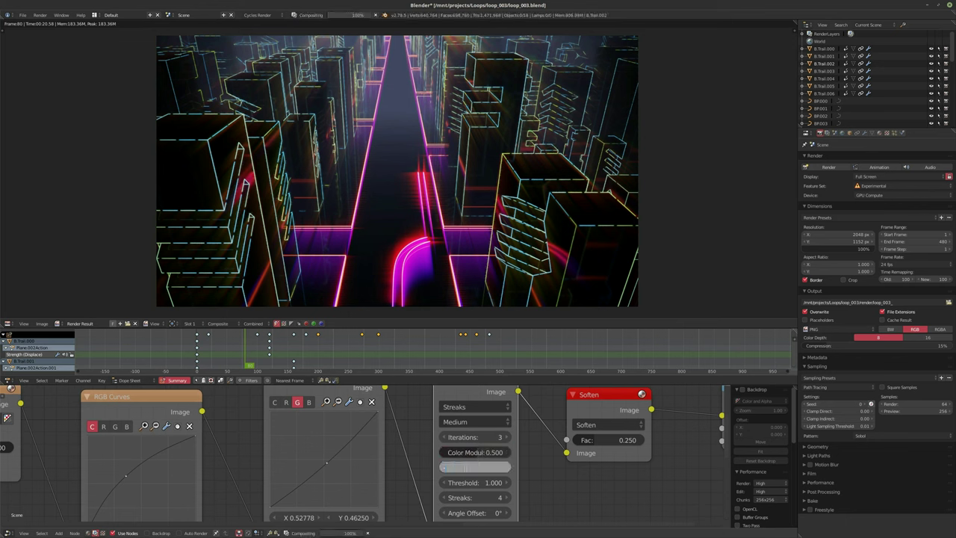
type("-0.5")
key("Return")
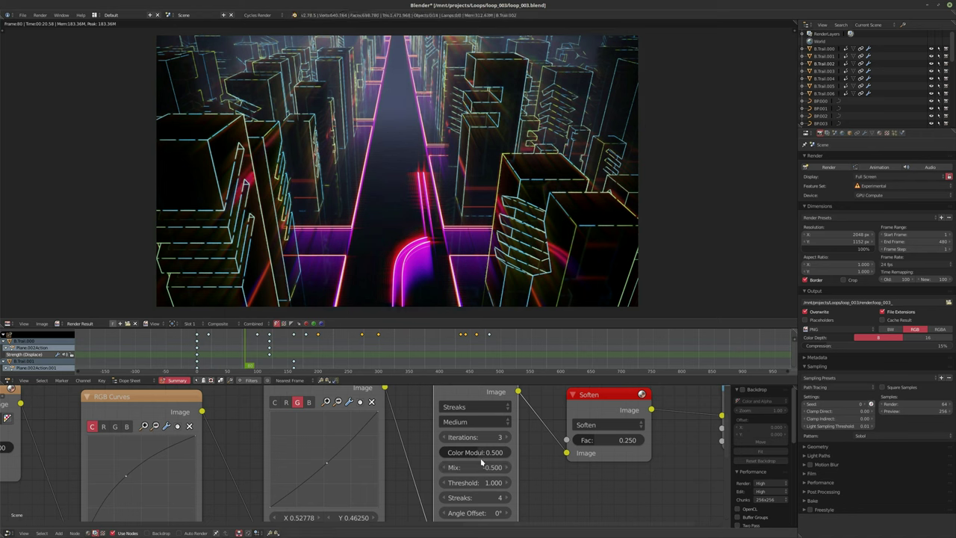
Step: Try a Color Modulation of 0.85 on the Streaks Glare node and set it back to 0.5
left_click_drag(482, 453, 497, 453)
scroll(494, 458, "up", 2)
left_click(484, 455)
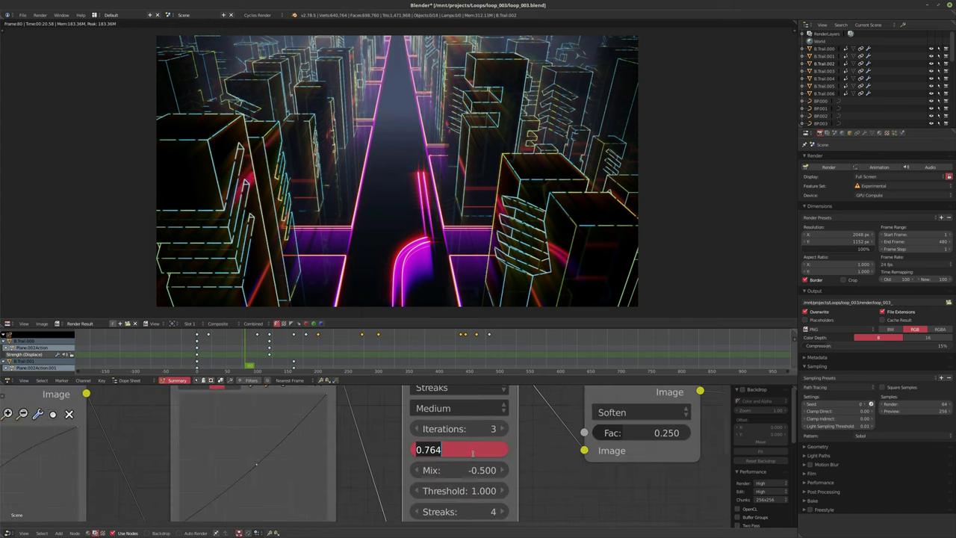
type("0.85")
key("Return")
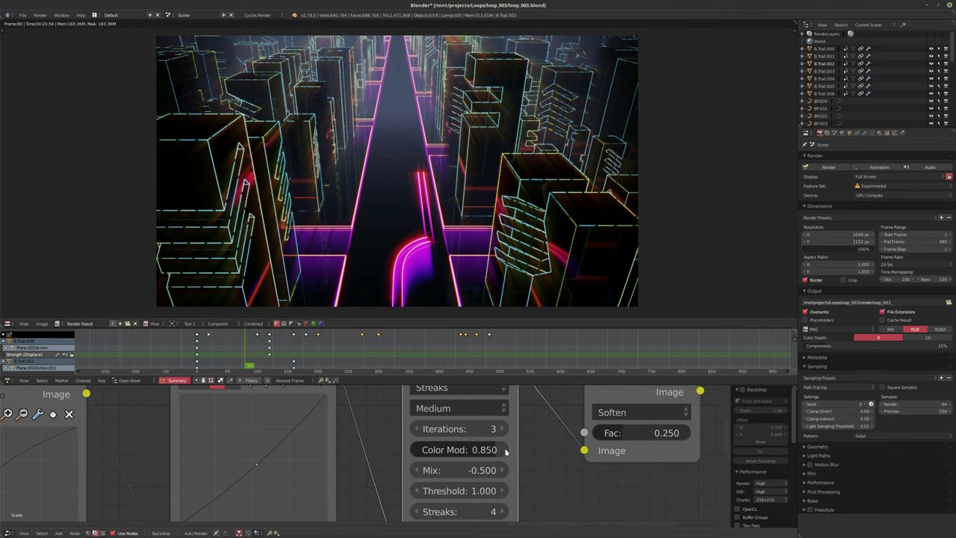
scroll(448, 449, "up", 1)
left_click(447, 449)
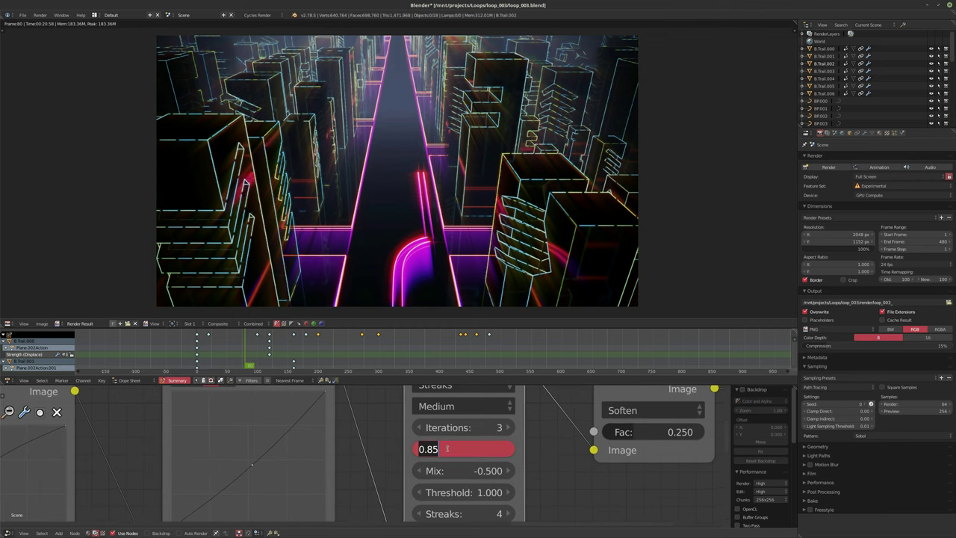
type("0.5")
key("Return")
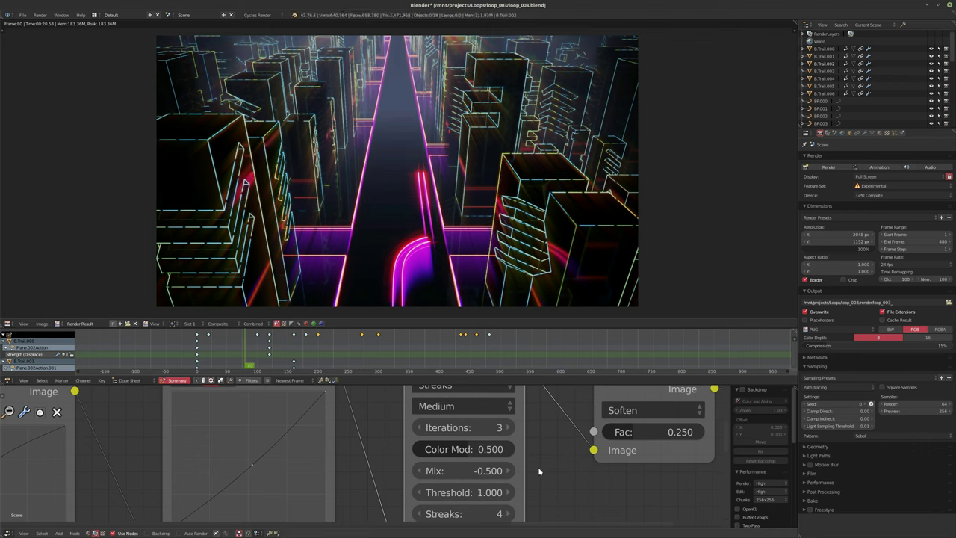
Step: Try 2 iterations on the Streaks Glare node and set it back to 3
left_click(418, 427)
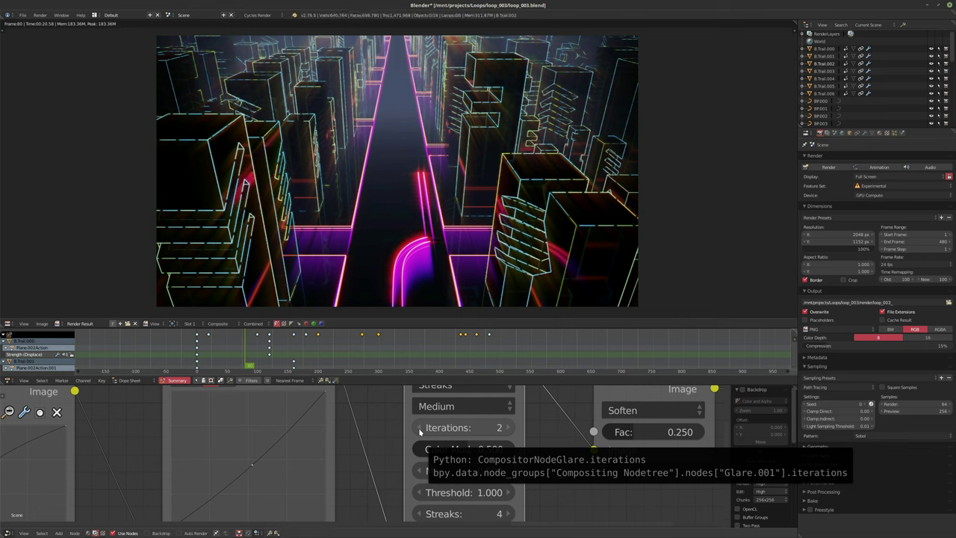
left_click(508, 427)
scroll(539, 433, "up", 2, "shift")
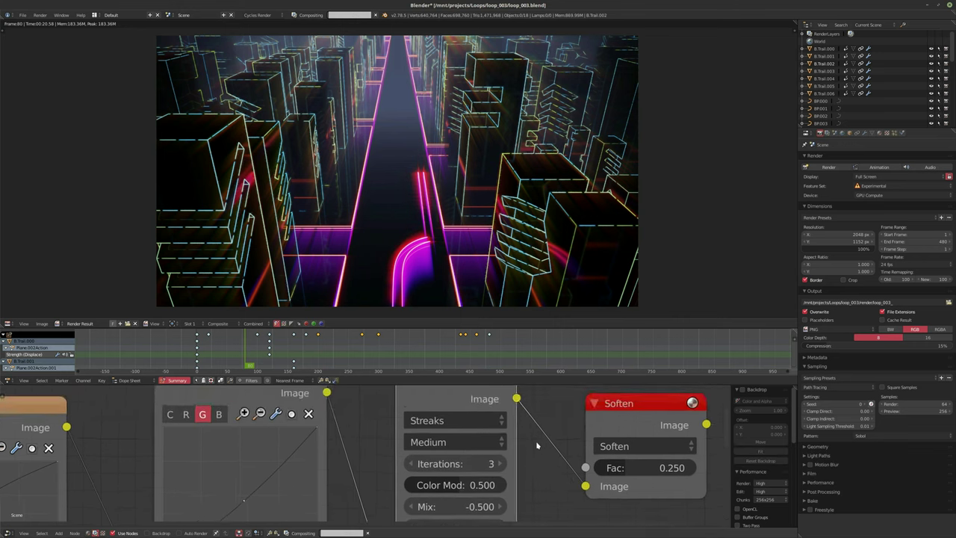
scroll(536, 445, "down", 2)
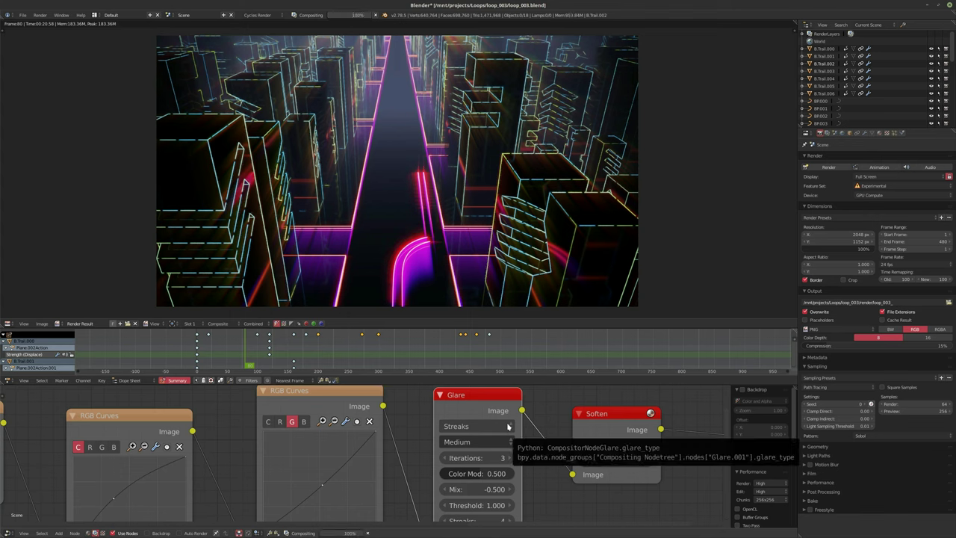
scroll(433, 427, "down", 2)
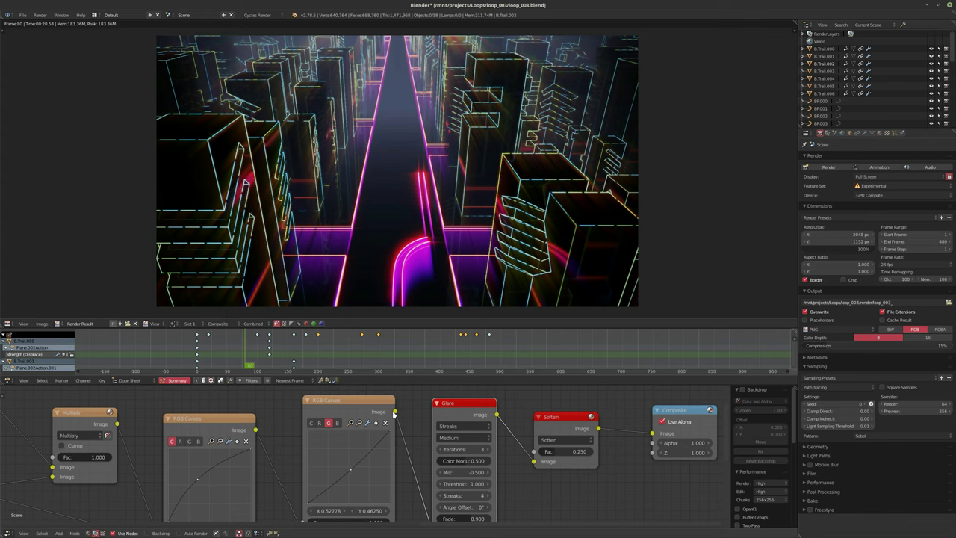
Step: Render the animation as PNG frames into the loop_003 render folder
scroll(394, 413, "down", 2)
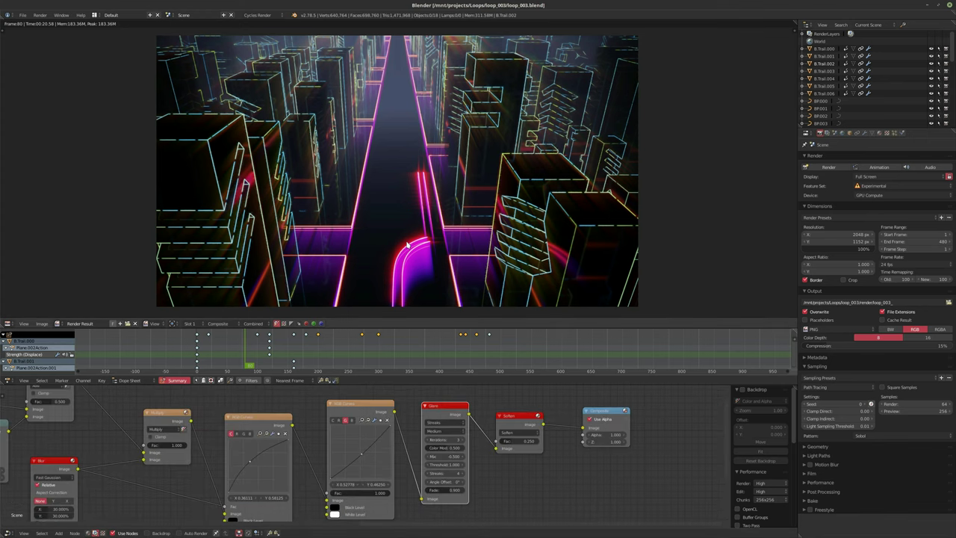
key("F12")
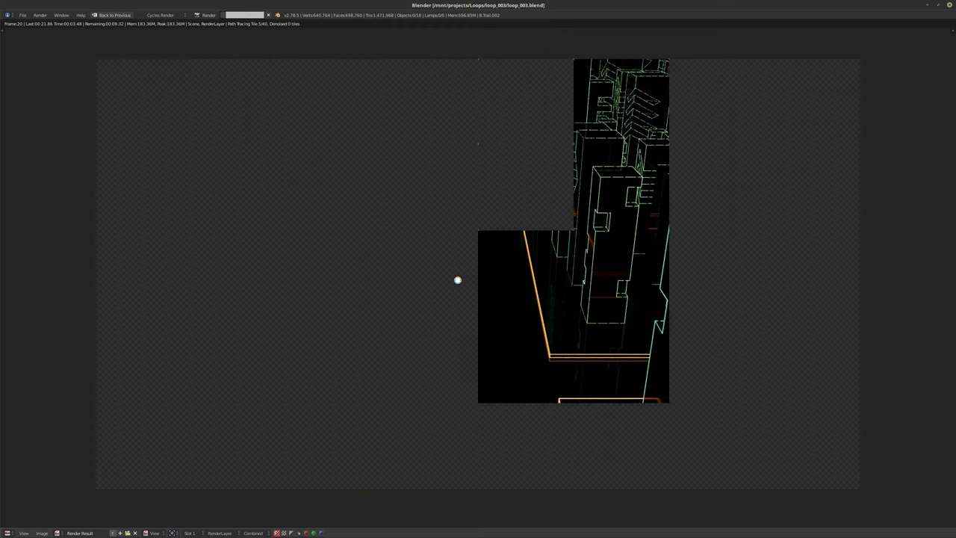
Step: Switch to the file manager and open the projects/Loops/loop_003/render folder
left_click(265, 229)
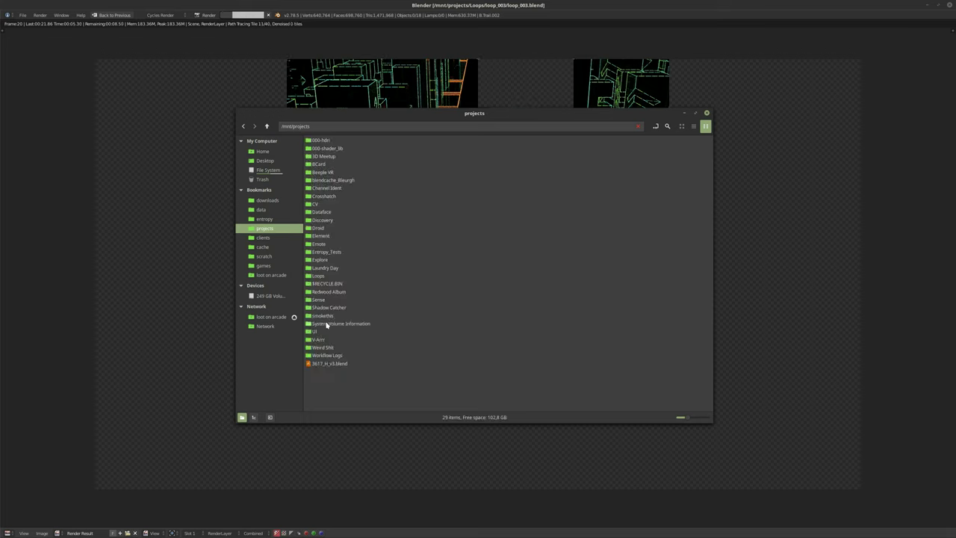
double_click(320, 275)
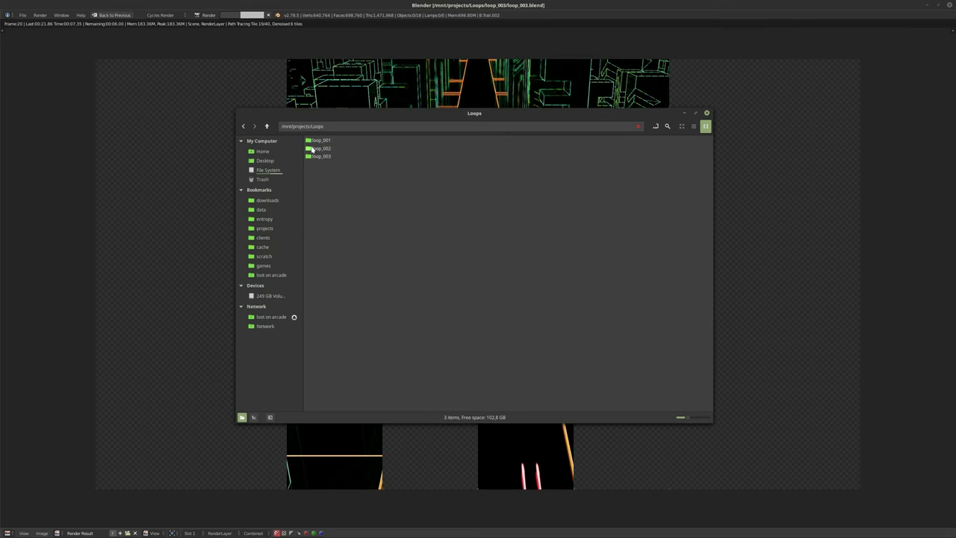
double_click(321, 156)
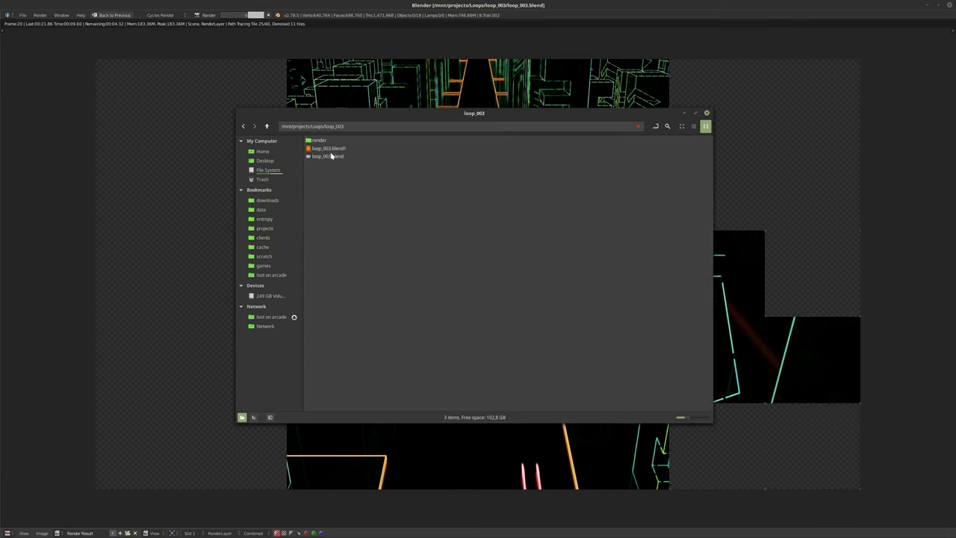
double_click(316, 142)
Step: Play the rendered sequence starting at loop_003_0001.png in djv_view and close the viewer
left_click(328, 140)
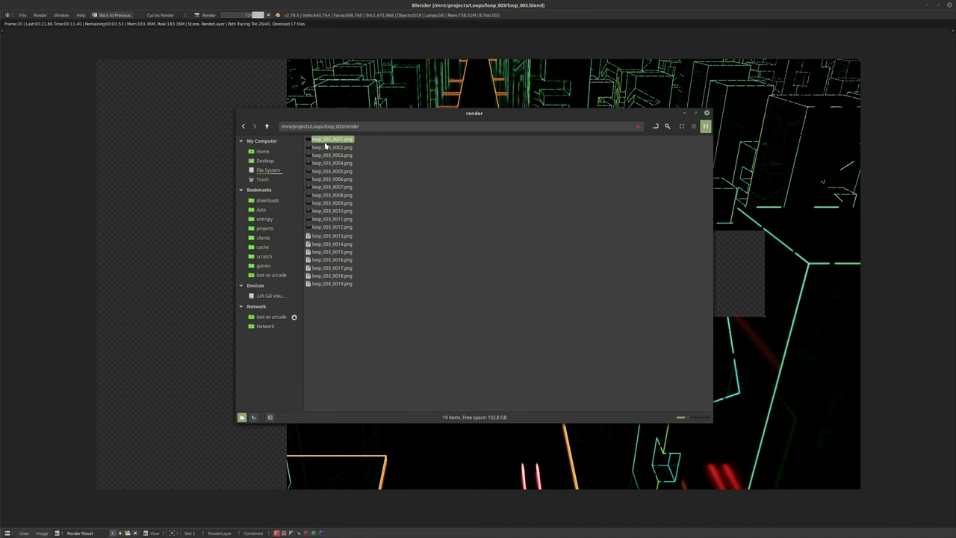
right_click(326, 141)
left_click(462, 226)
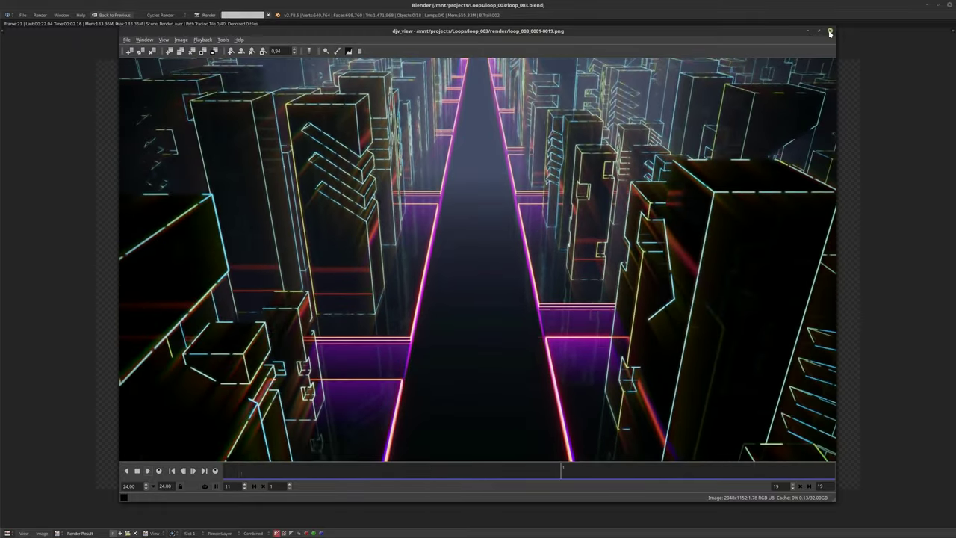
left_click(829, 31)
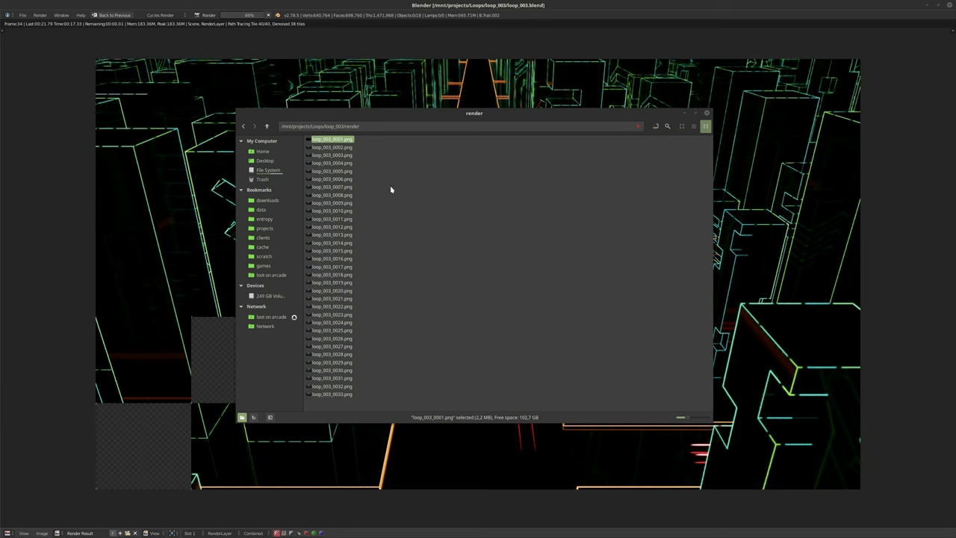
Step: Reopen the updated image sequence from loop_003_0001.png in djv_view, review it maximised, and put the file manager away
right_click(332, 141)
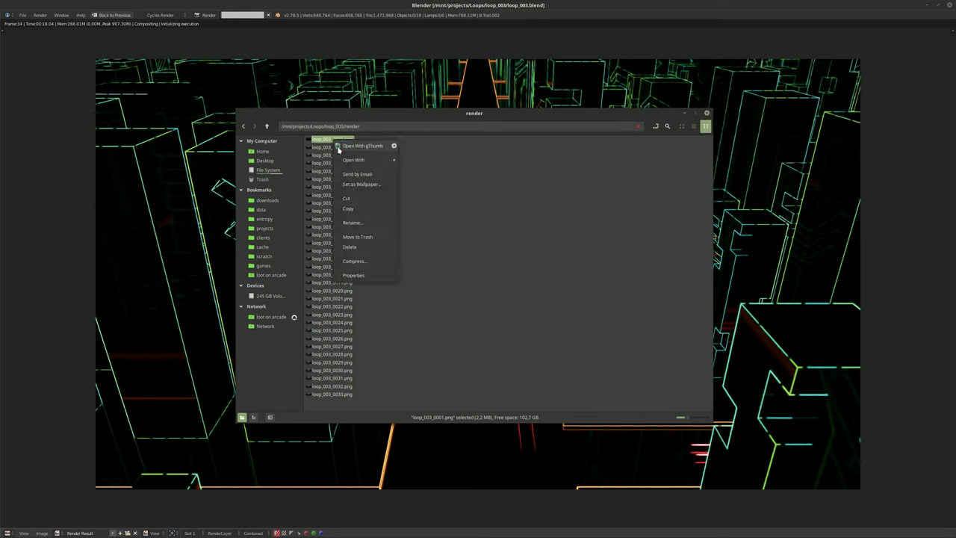
mouse_move(363, 156)
left_click(433, 160)
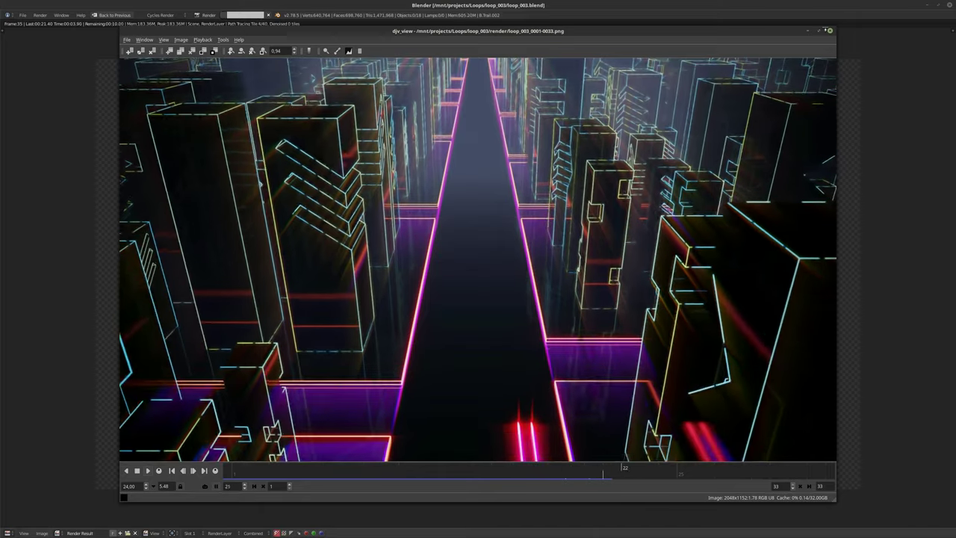
key("super+Up")
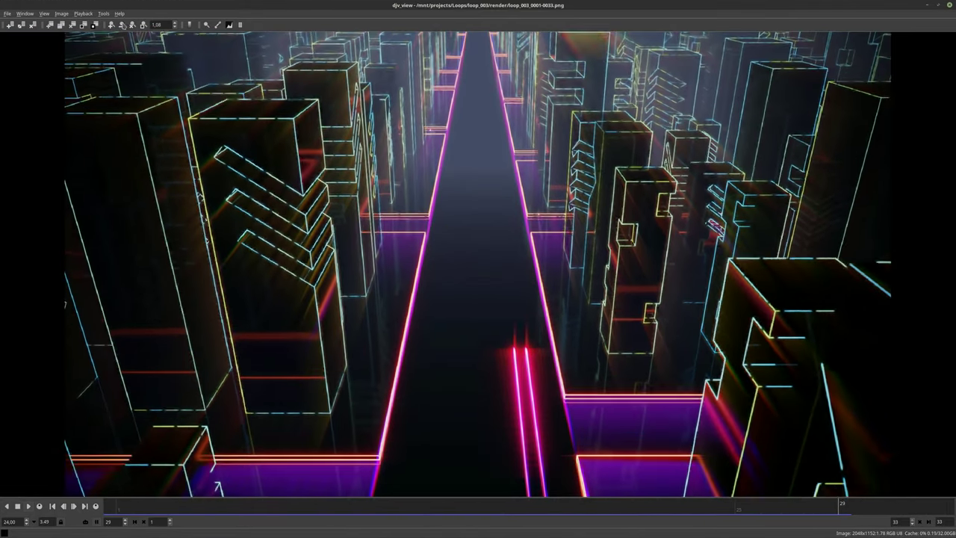
key("0")
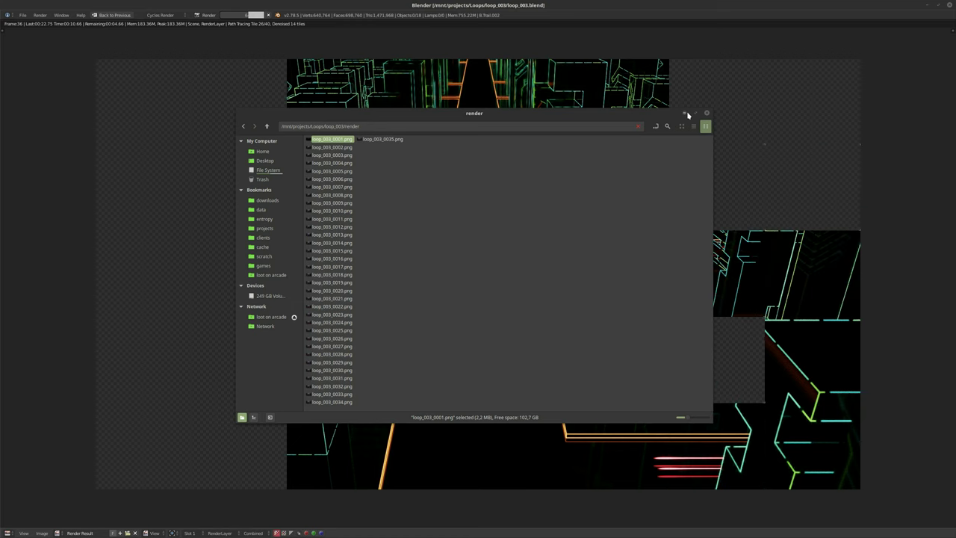
left_click(691, 113)
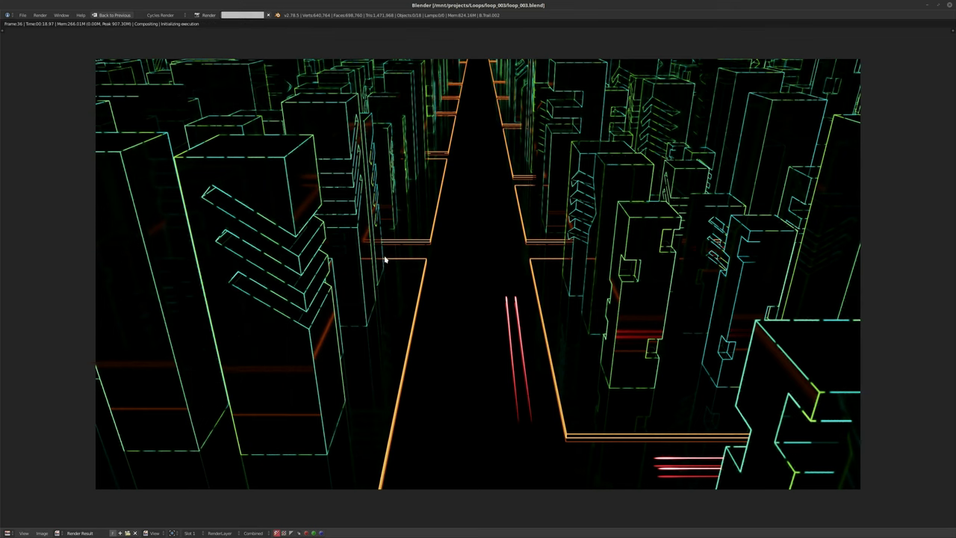
Step: Stop the running animation render and return to the city scene outside the camera view
key("Escape")
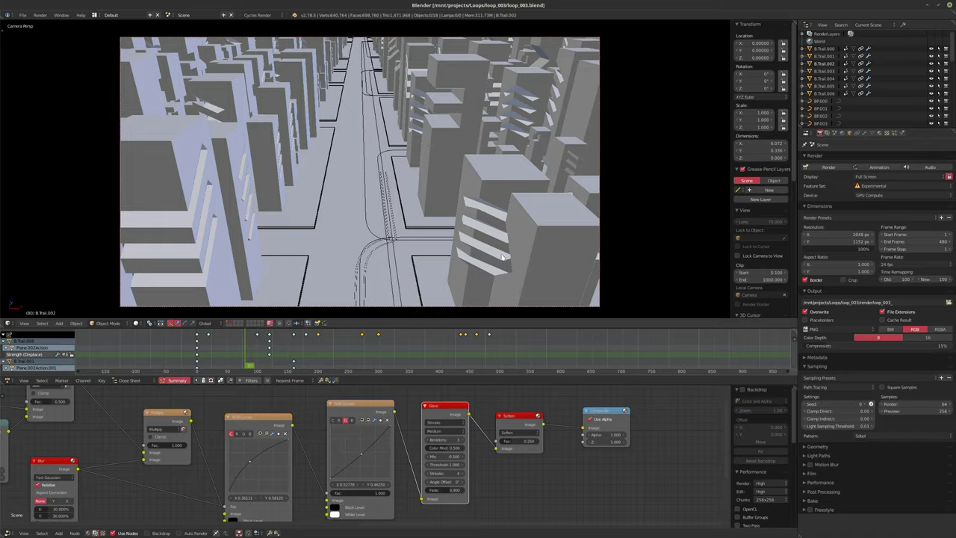
key("KP_0")
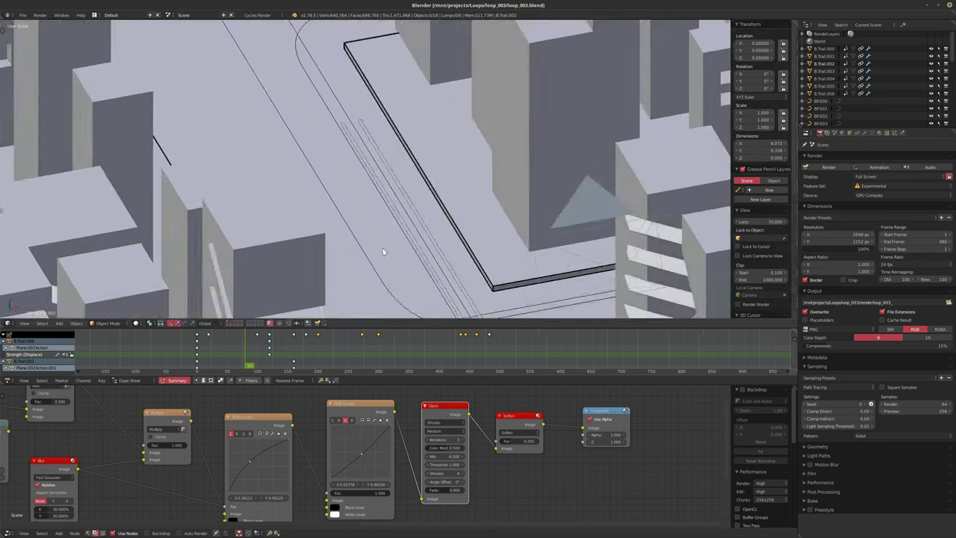
key("KP_8")
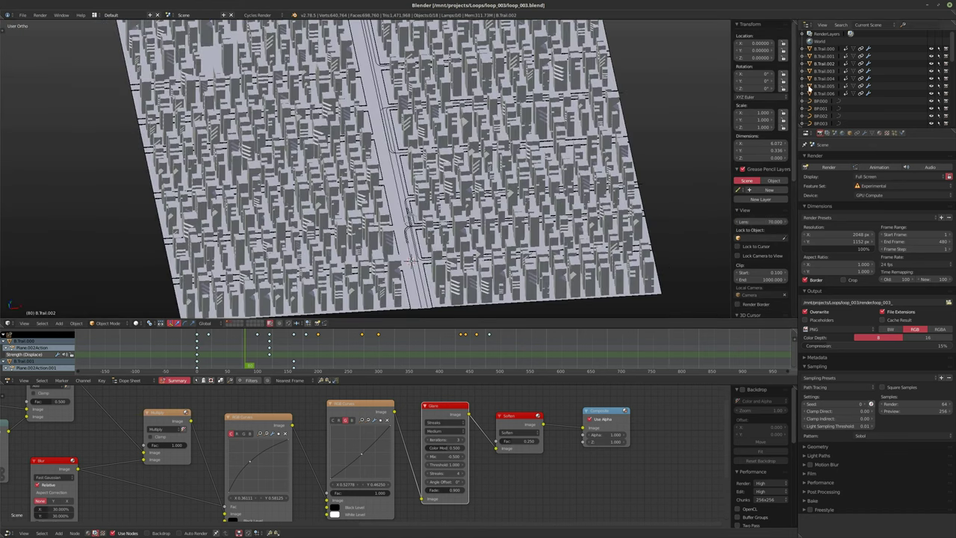
Step: Duplicate the B.Trail.000 to B.Trail.006 objects together with the BF000 to BF006 curves in place
left_click(824, 49)
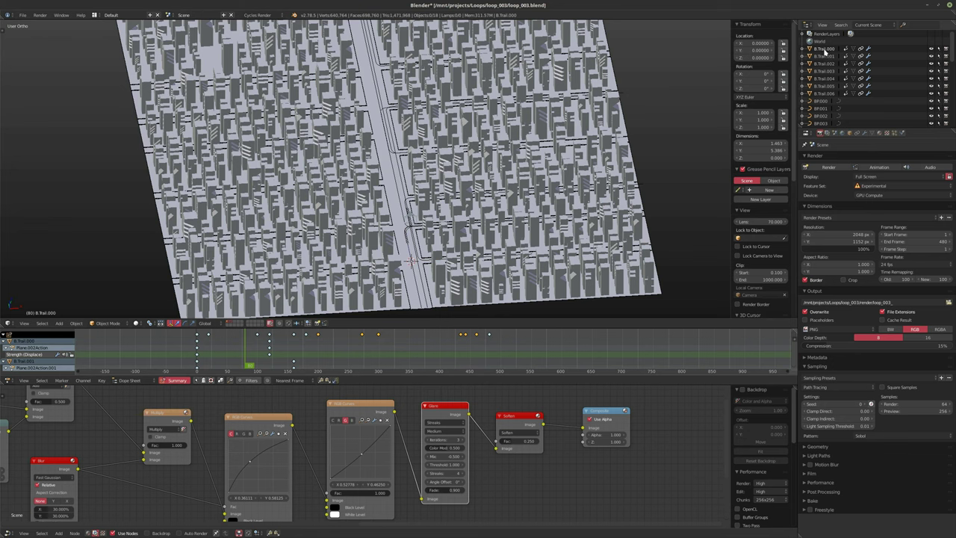
left_click(824, 56, "ctrl")
left_click(824, 64, "ctrl")
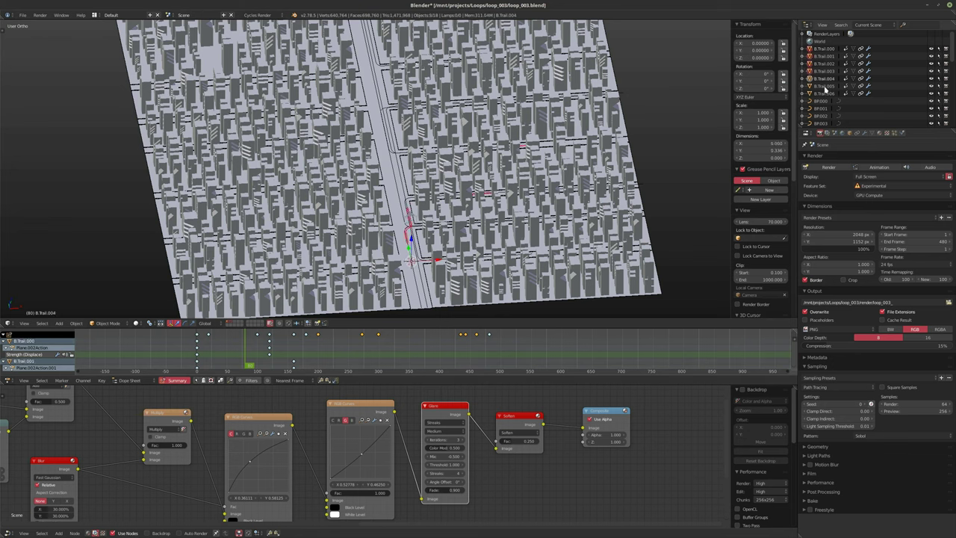
left_click(823, 101)
scroll(824, 106, "down", 3)
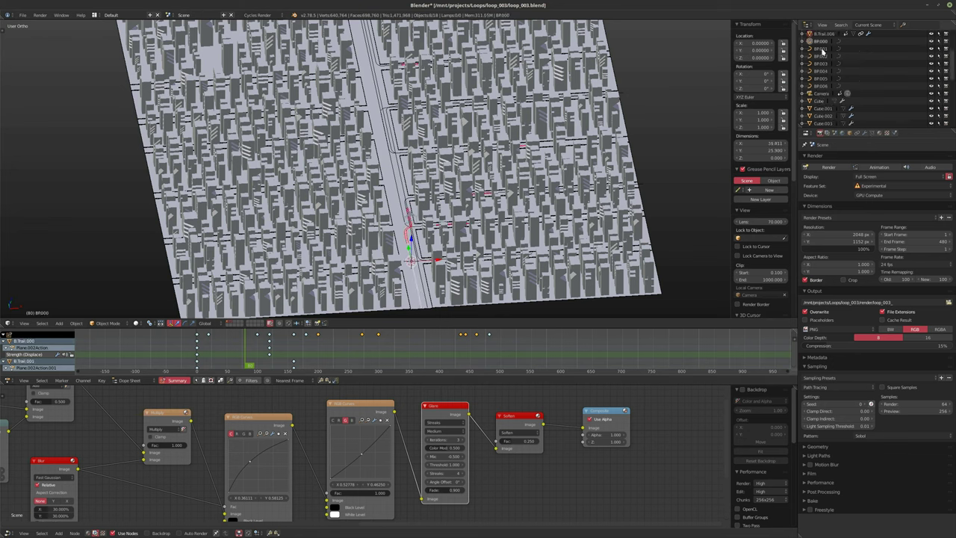
left_click(823, 49, "ctrl")
left_click(823, 56, "ctrl")
left_click(824, 64, "ctrl")
left_click(824, 71, "ctrl")
left_click(825, 78, "ctrl")
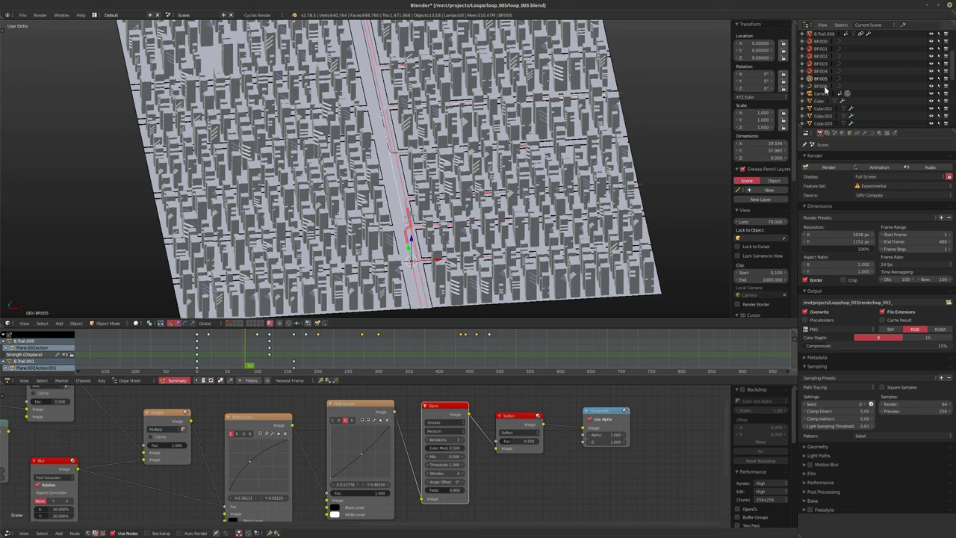
key("shift+d")
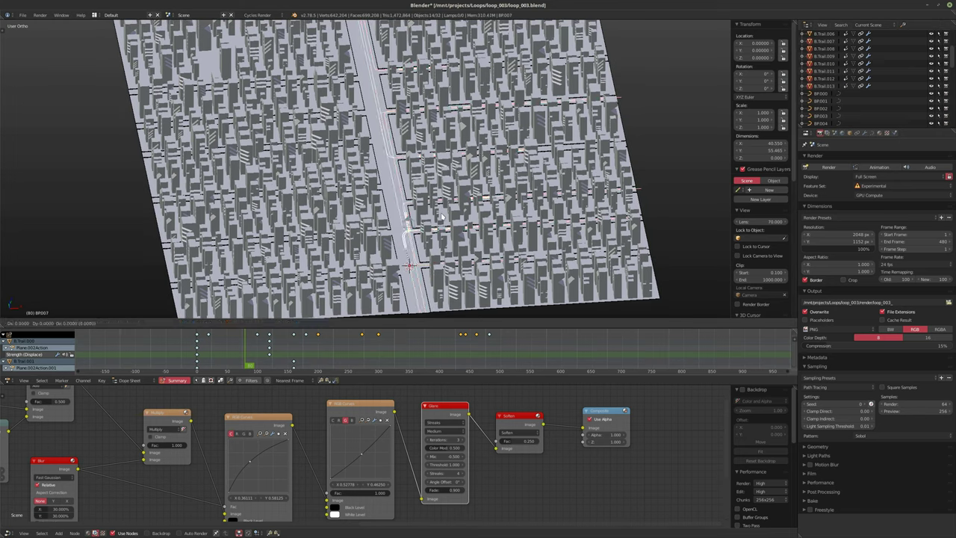
right_click(442, 216)
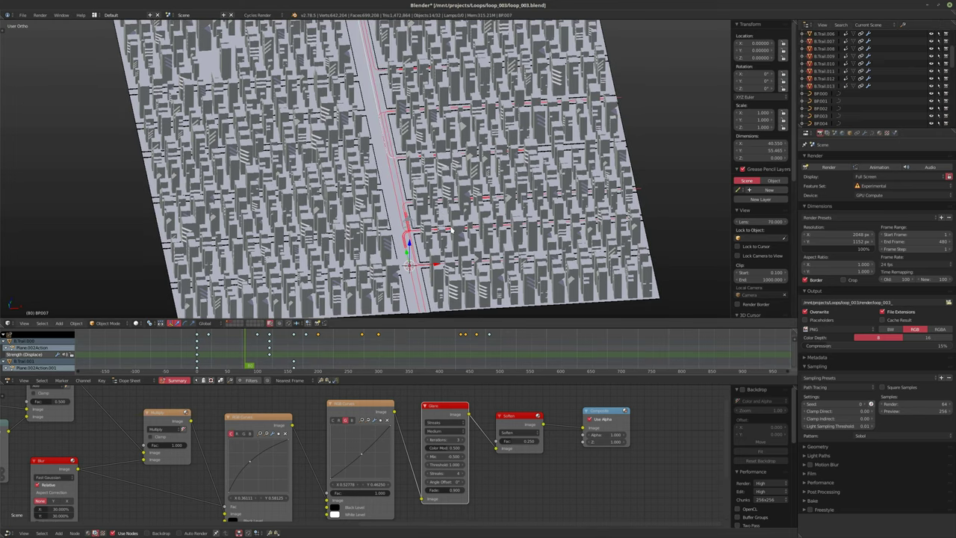
Step: Move the duplicated trails and curves to a separate layer
key("m")
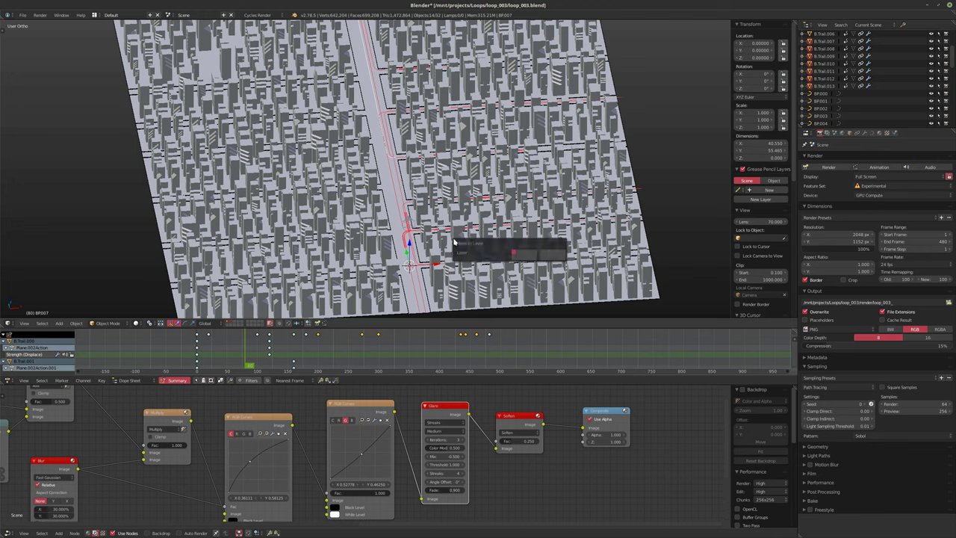
left_click(525, 254)
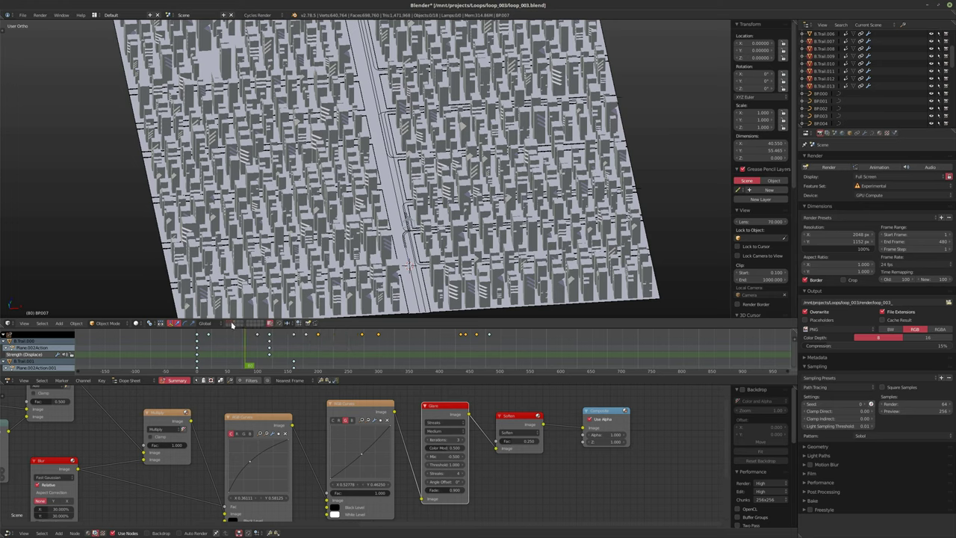
right_click(248, 306)
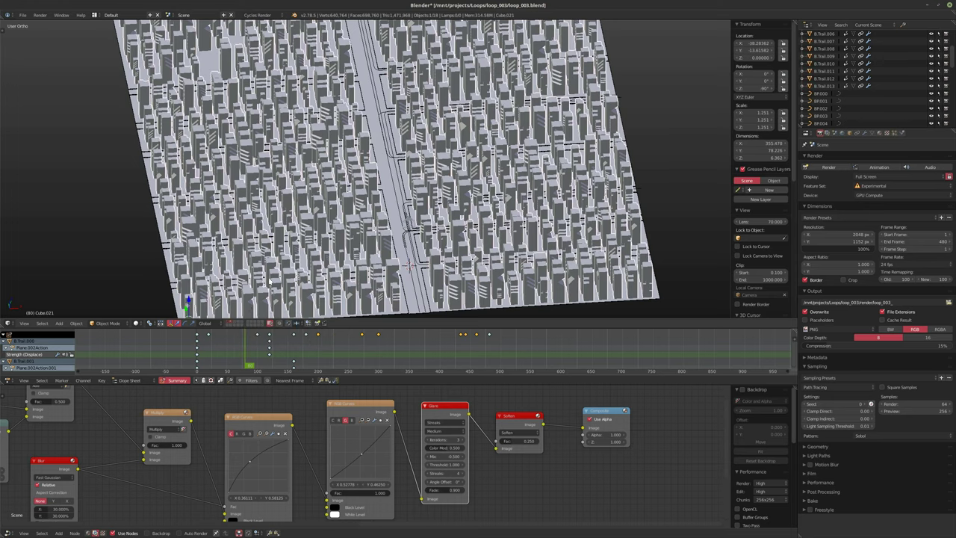
key("m")
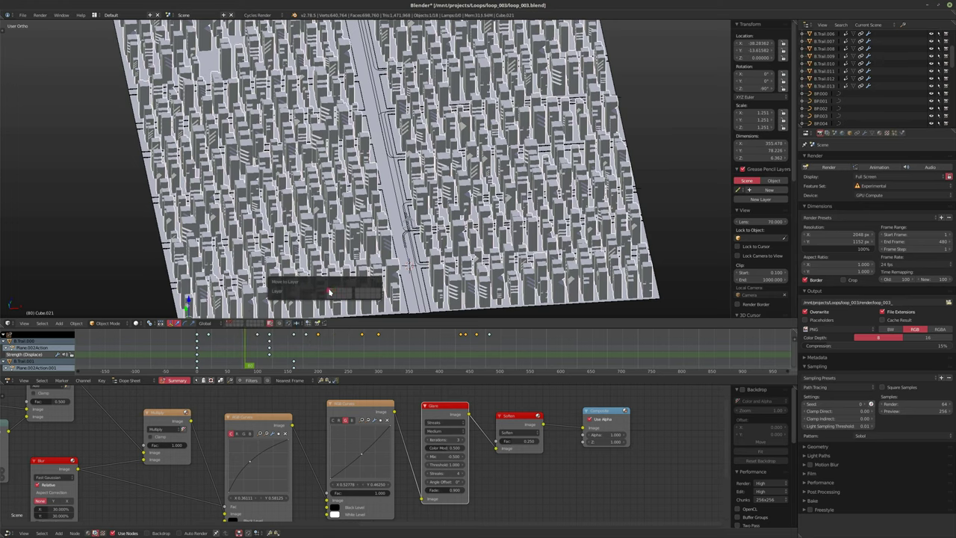
Step: Move the original B.Trail.000 to B.Trail.006 objects and the BF000 to BF006 curves to a separate layer
scroll(836, 49, "up", 4)
left_click(827, 55, "ctrl")
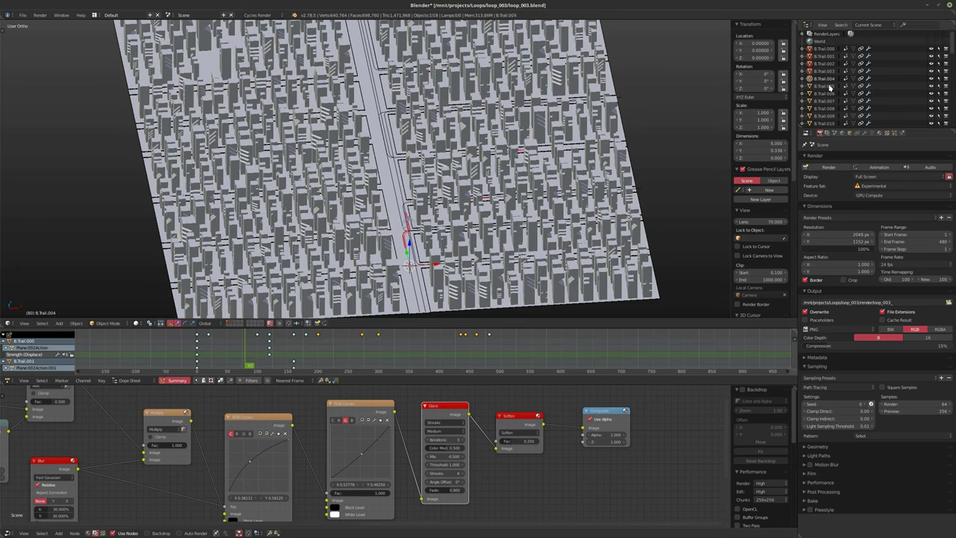
left_click(827, 93, "ctrl")
scroll(821, 82, "down", 4)
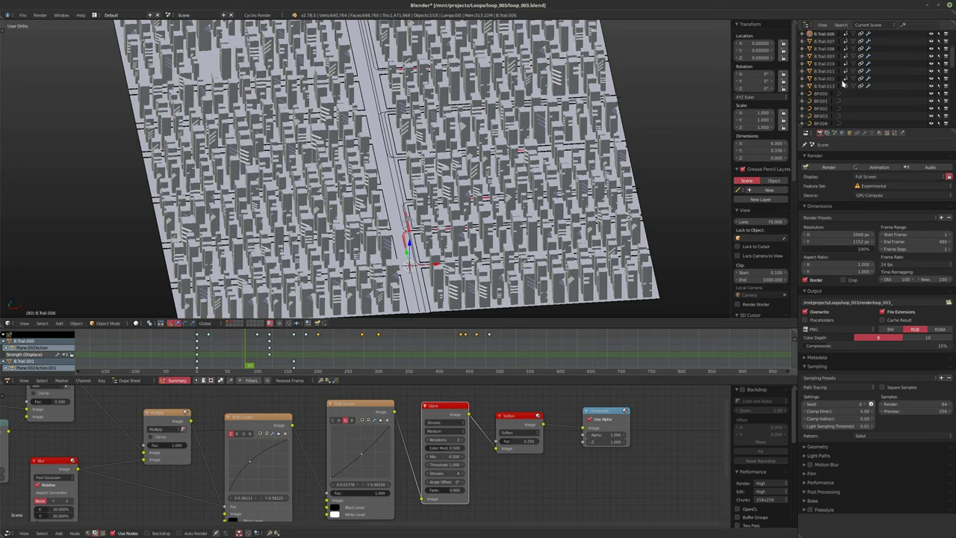
left_click(821, 78, "ctrl")
left_click(822, 86, "ctrl")
left_click(822, 94, "ctrl")
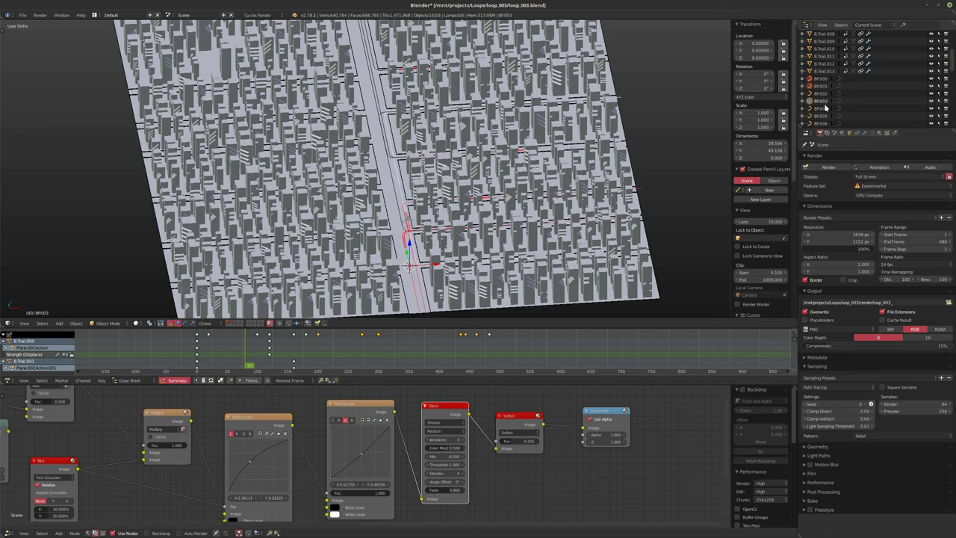
left_click(821, 101, "ctrl")
left_click(823, 108, "ctrl")
left_click(822, 116, "ctrl")
left_click(821, 123, "ctrl")
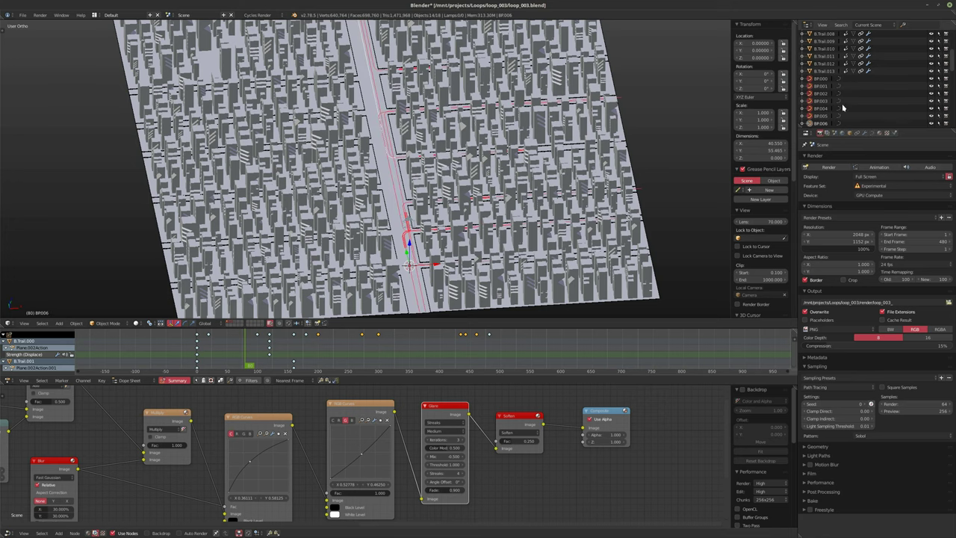
middle_click_drag(468, 190, 451, 203, "shift")
key("m")
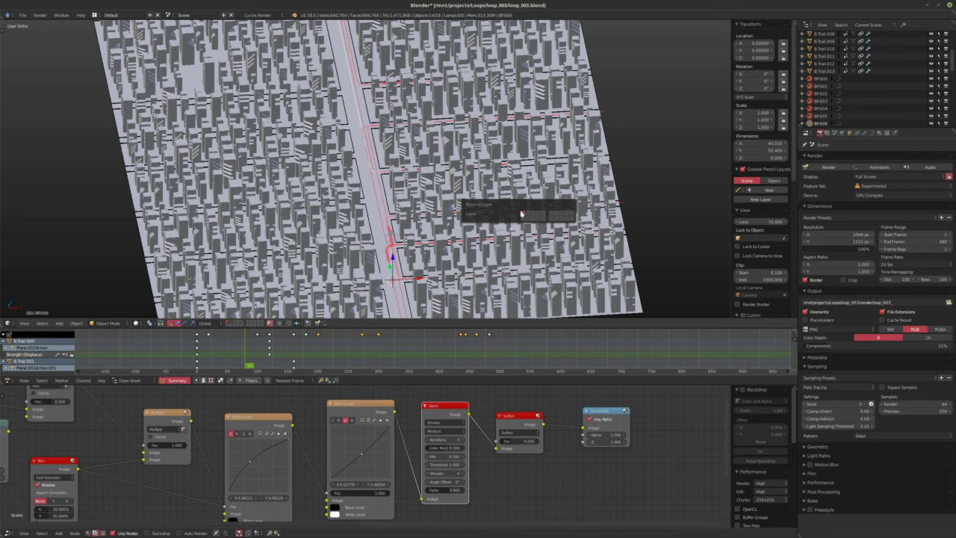
scroll(317, 226, "up", 2)
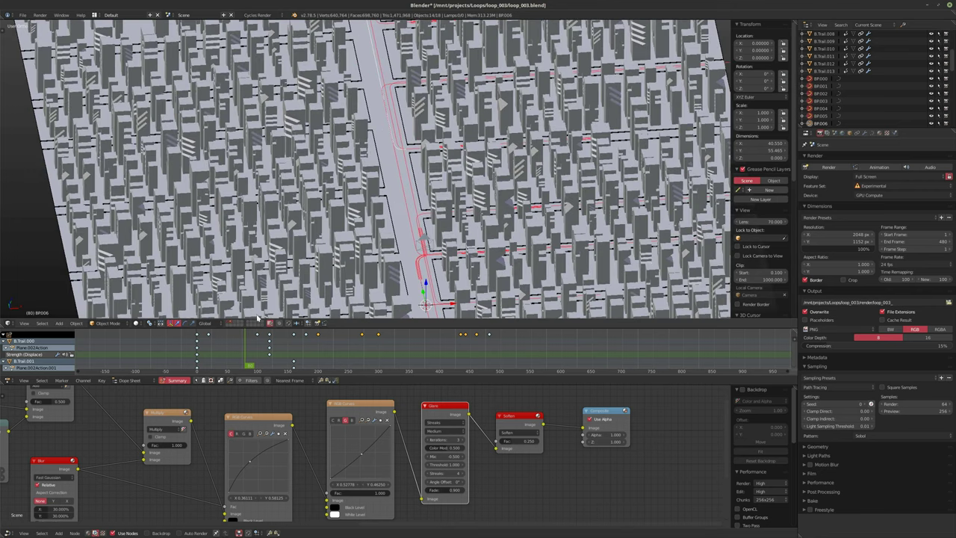
Step: Isolate the layer holding the duplicated trails and curves, select all of them, and show the city layer alongside it
left_click(236, 324)
scroll(407, 222, "down", 4)
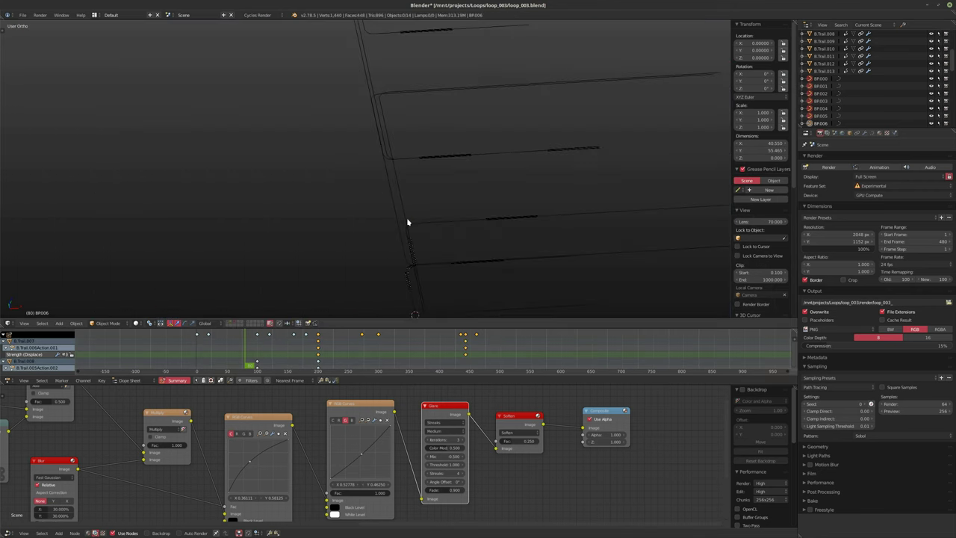
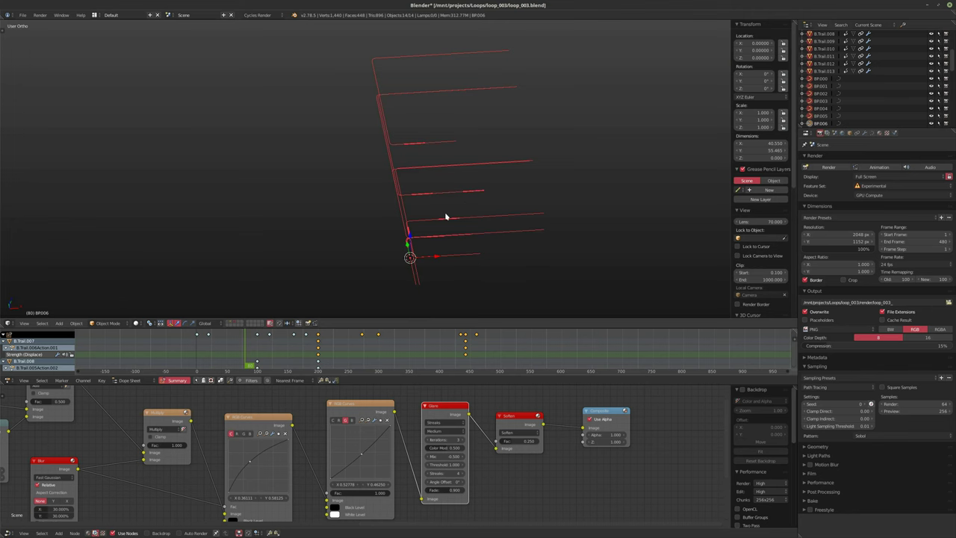
left_click(228, 324, "shift")
scroll(443, 207, "up", 3)
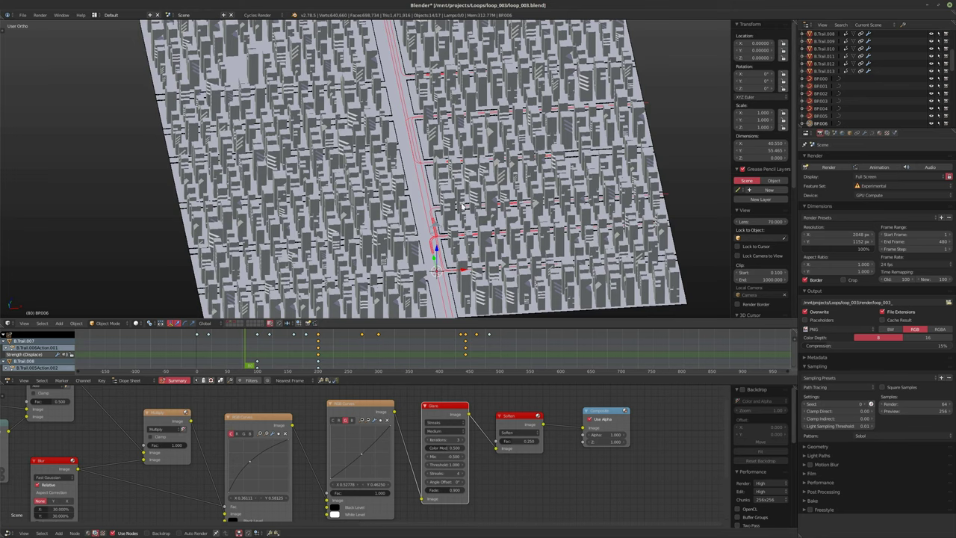
Step: Mirror the selected trails and curves by scaling them -1 along the X axis, and try to apply the transform
scroll(458, 209, "up", 3)
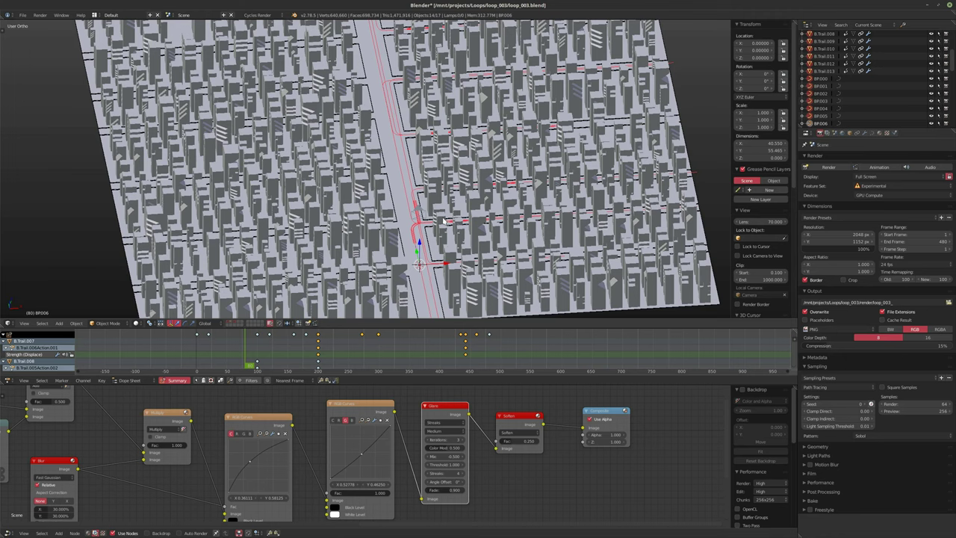
type("sx")
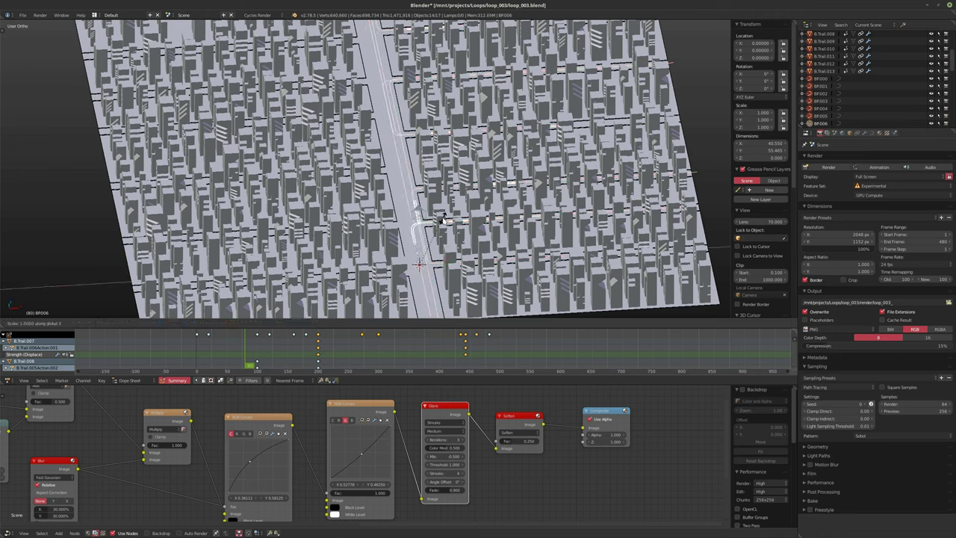
type("-1")
key("Return")
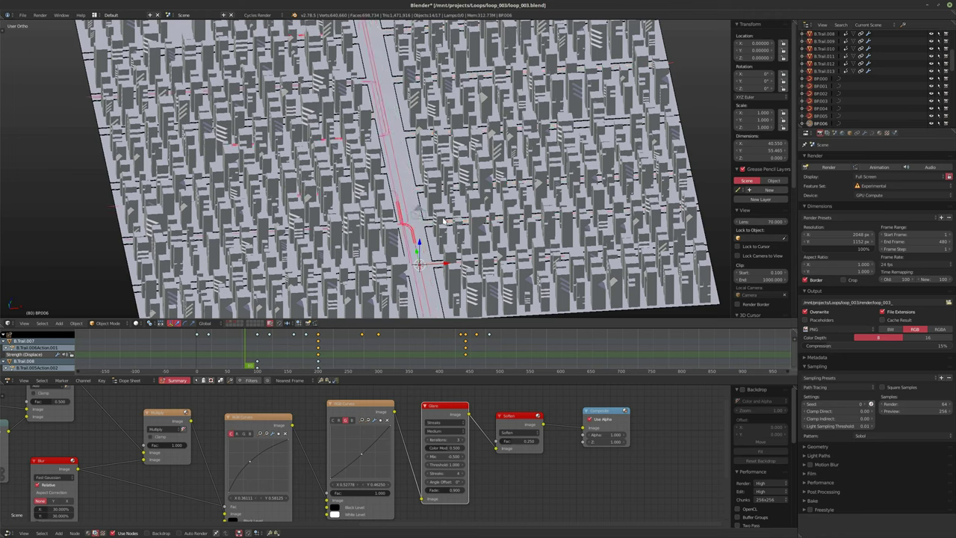
key("ctrl+a")
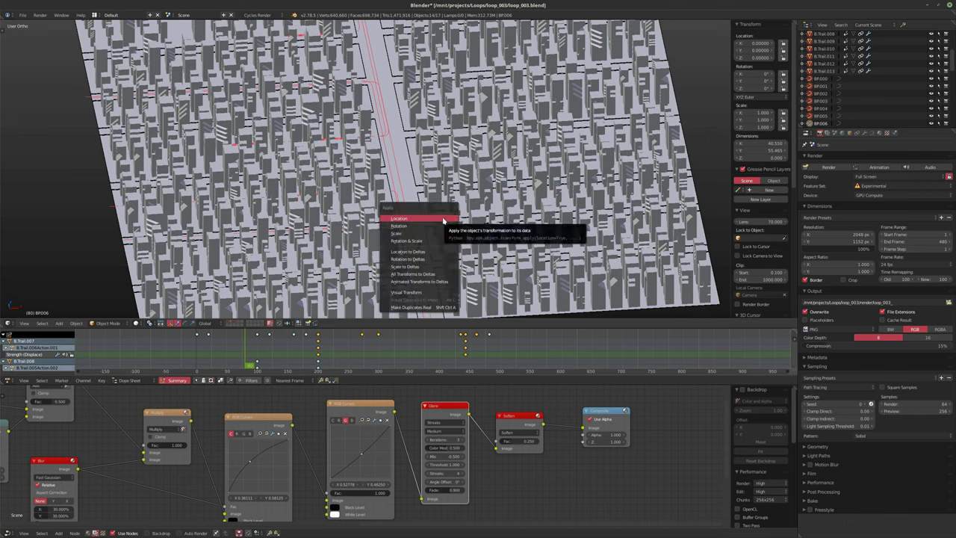
key("ctrl+a")
left_click(455, 230)
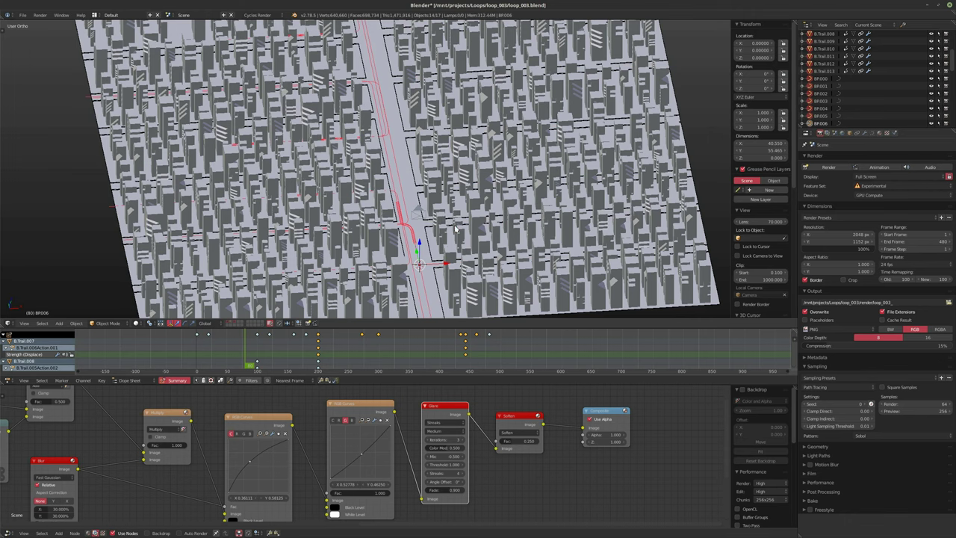
Step: Scrub through the timeline and inspect the mirrored trails against the streets through the camera
left_click_drag(237, 351, 302, 343)
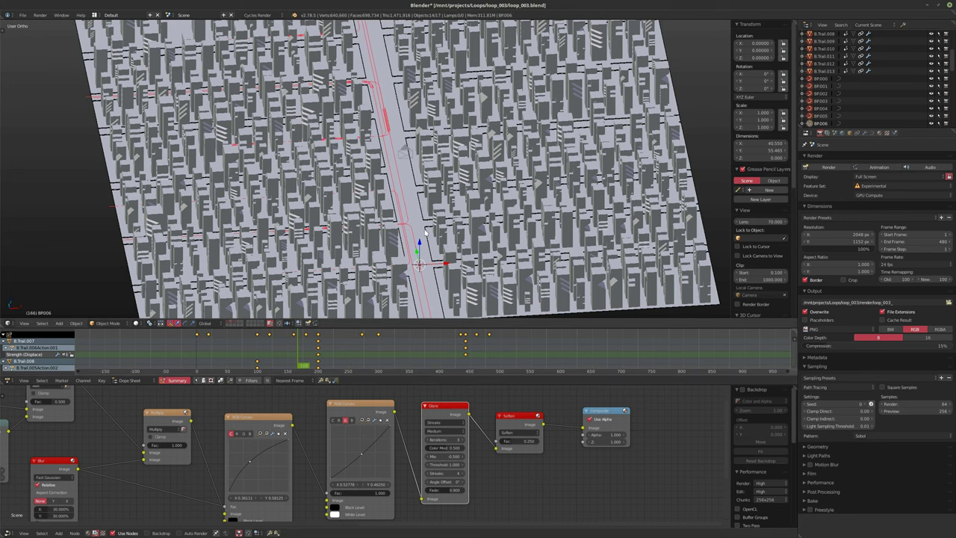
key("KP_0")
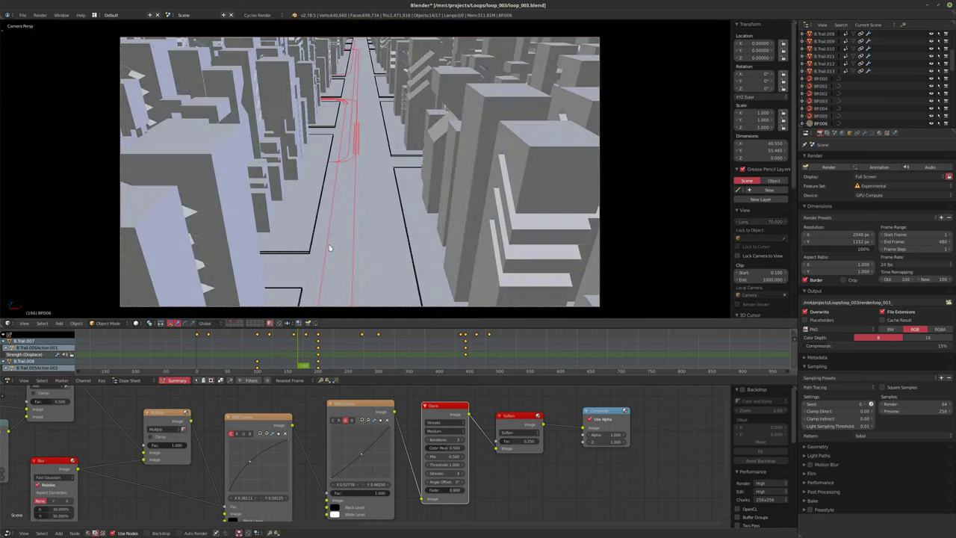
right_click(319, 236)
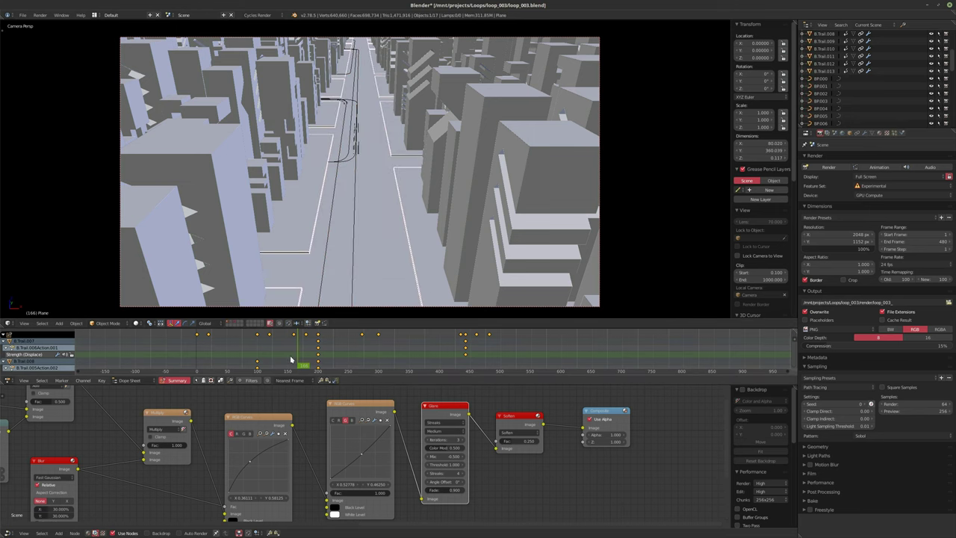
left_click_drag(299, 365, 217, 368)
right_click(328, 280)
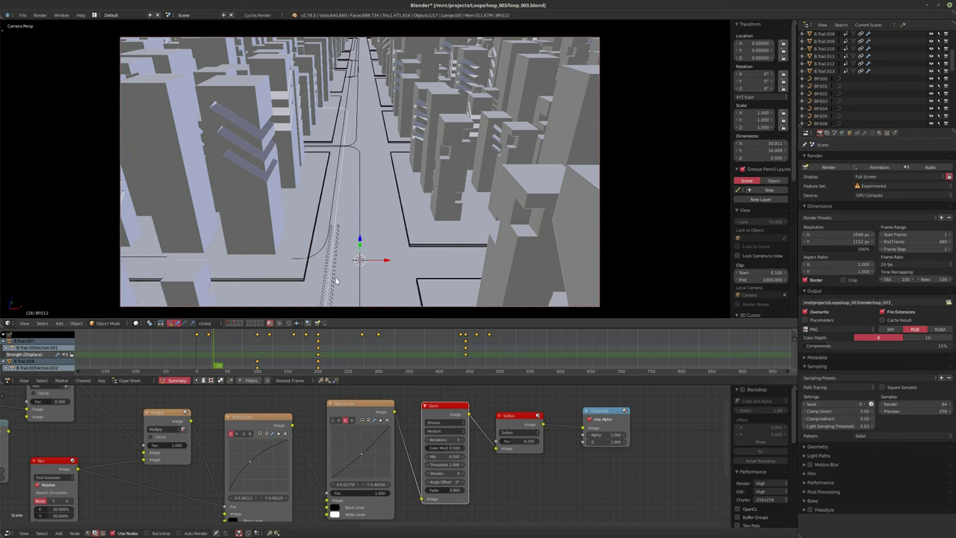
left_click_drag(215, 359, 232, 363)
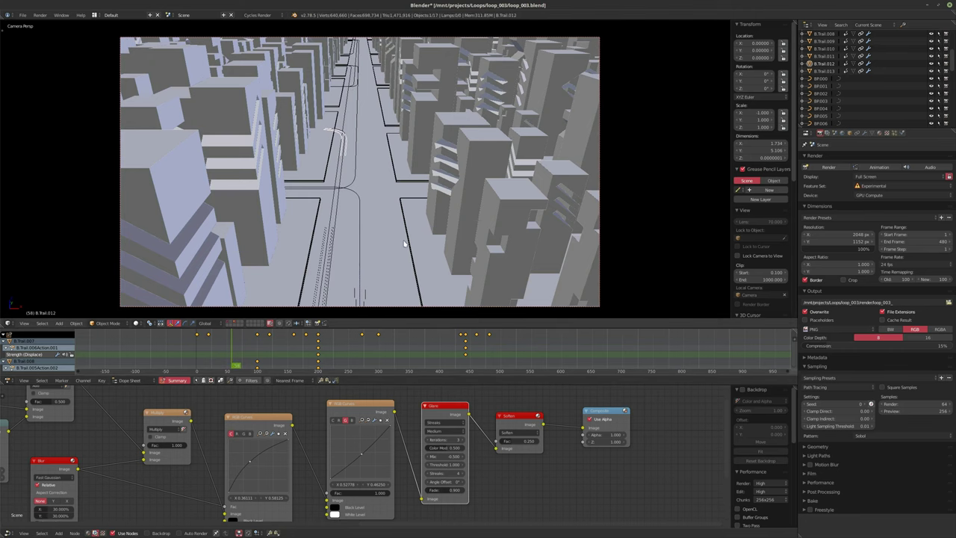
Step: Switch to an orthographic top view of the city and restrict the object list to Visible Layers
key("KP_7")
key("KP_5")
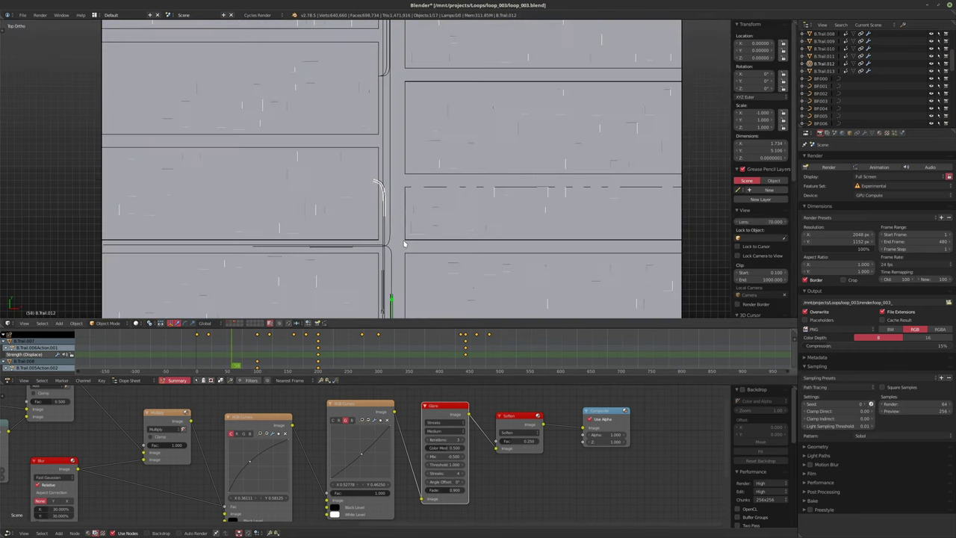
scroll(394, 252, "down", 3)
middle_click_drag(394, 251, 426, 174, "shift")
scroll(603, 128, "up", 2)
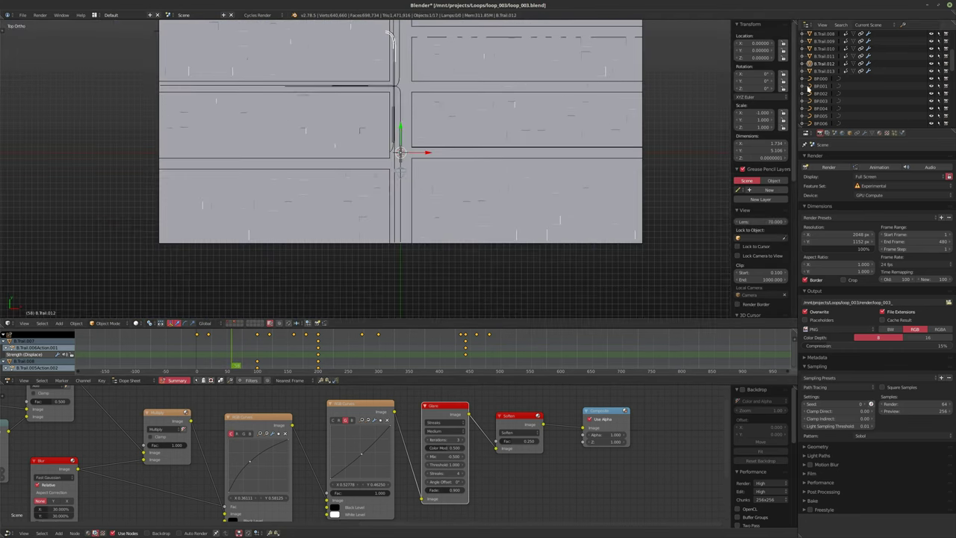
left_click(868, 25)
left_click(874, 38)
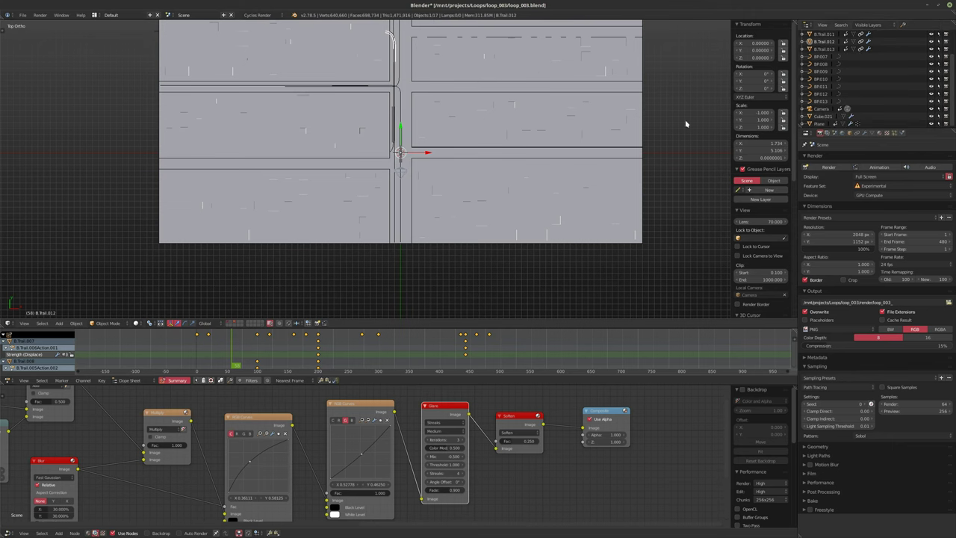
scroll(387, 172, "up", 2)
scroll(386, 170, "down", 1)
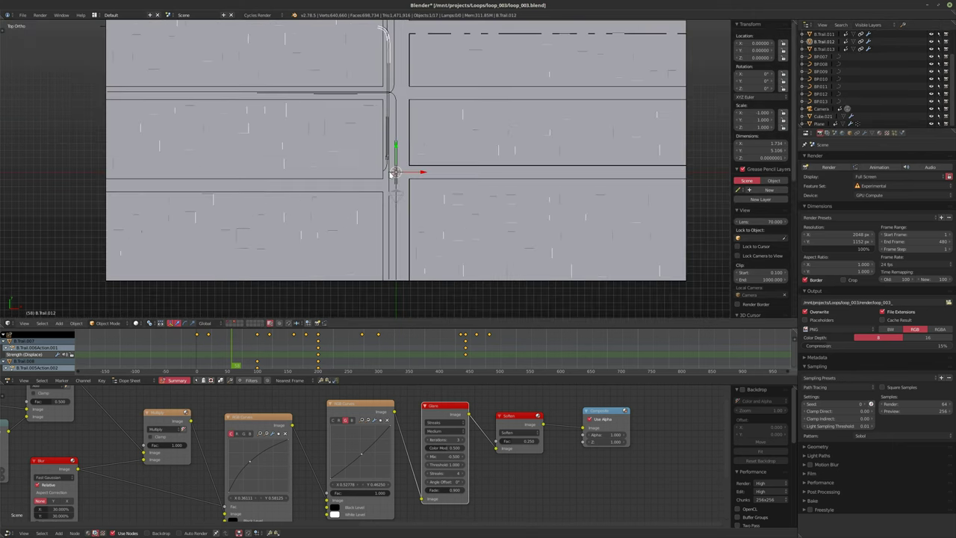
Step: Edit curve BF010 and move the points of its sideways branch down along Y to line up with the nearby side street
right_click(385, 167)
scroll(389, 167, "down", 1)
scroll(422, 186, "up", 2)
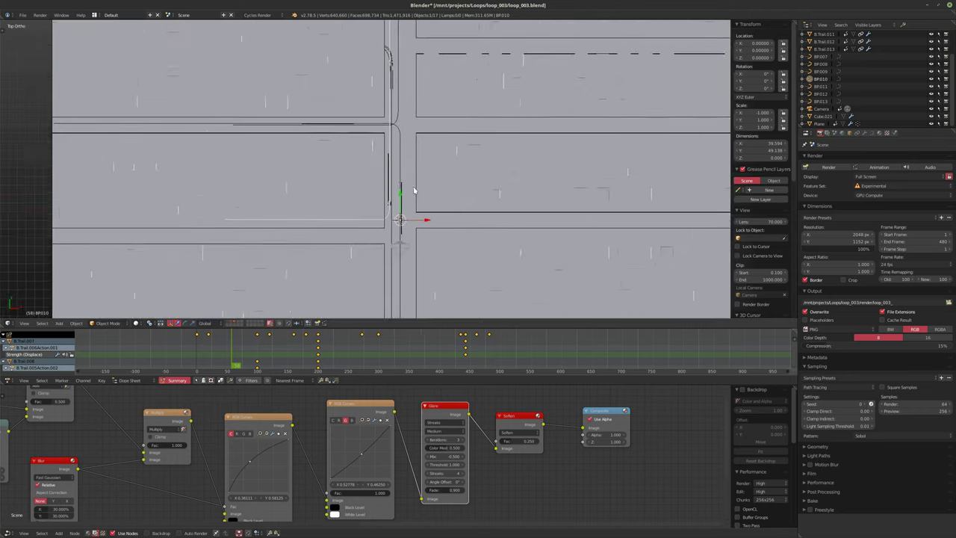
right_click(420, 208)
scroll(397, 221, "up", 2)
key("Tab")
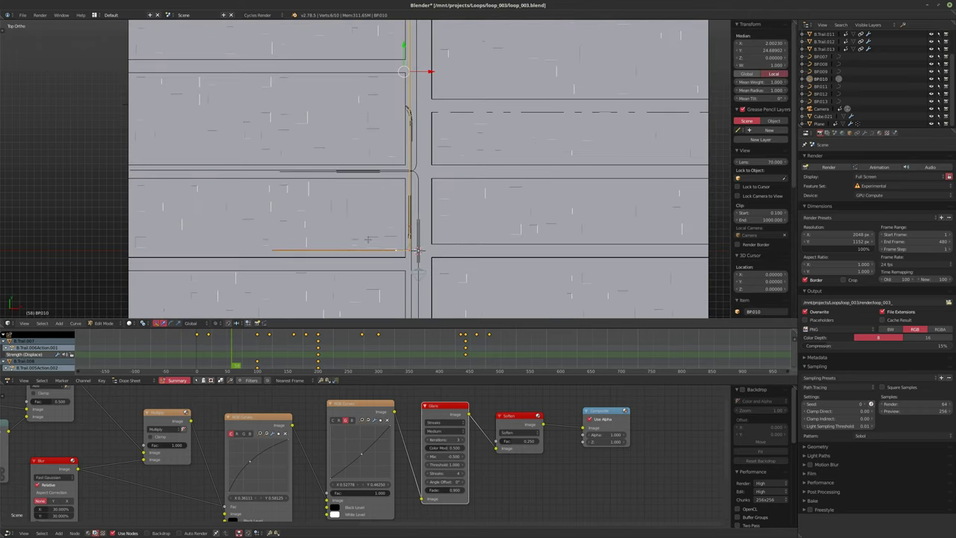
right_click(389, 249)
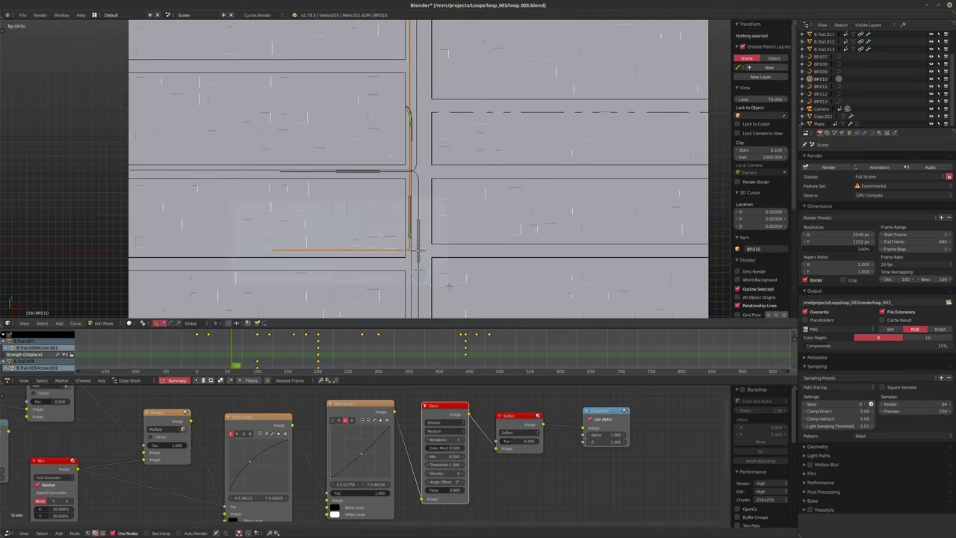
middle_click_drag(448, 253, 458, 270, "shift")
scroll(457, 269, "down", 2)
key("g")
key("y")
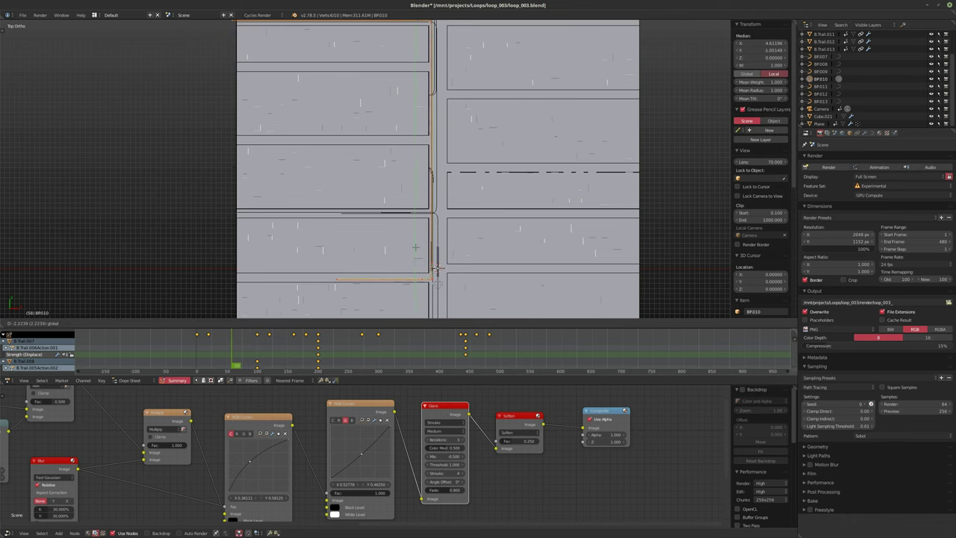
right_click(415, 245)
scroll(421, 118, "up", 3, "shift")
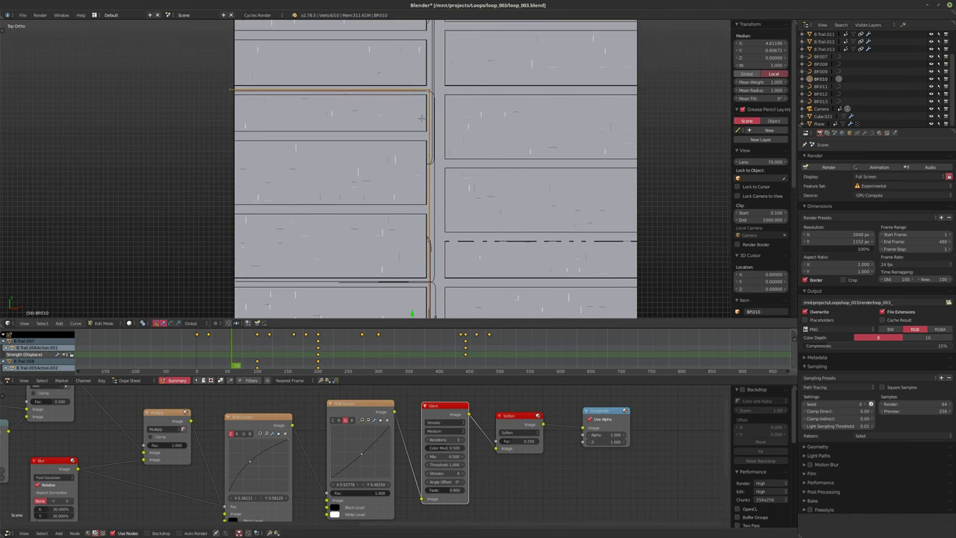
middle_click_drag(505, 240, 494, 184, "shift")
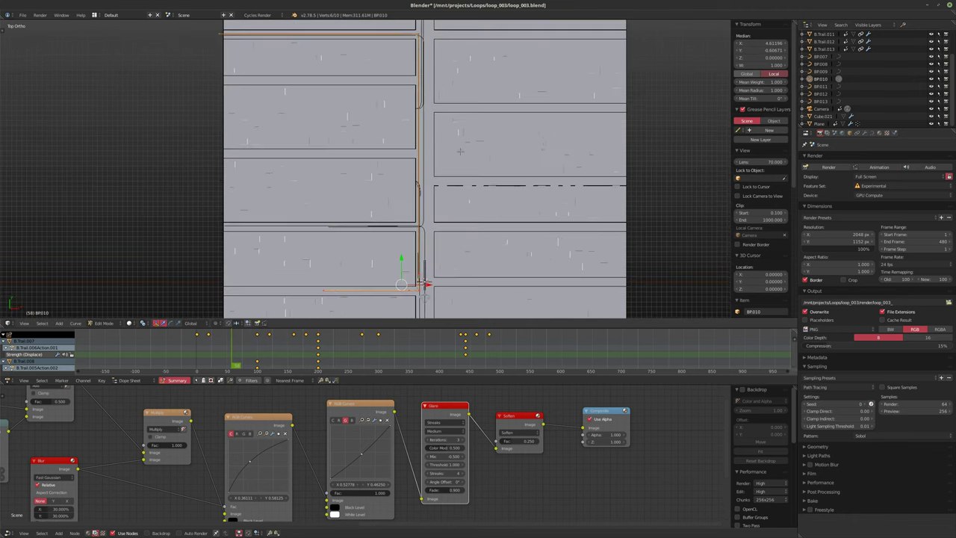
key("Tab")
scroll(429, 254, "up", 2)
scroll(433, 241, "down", 3)
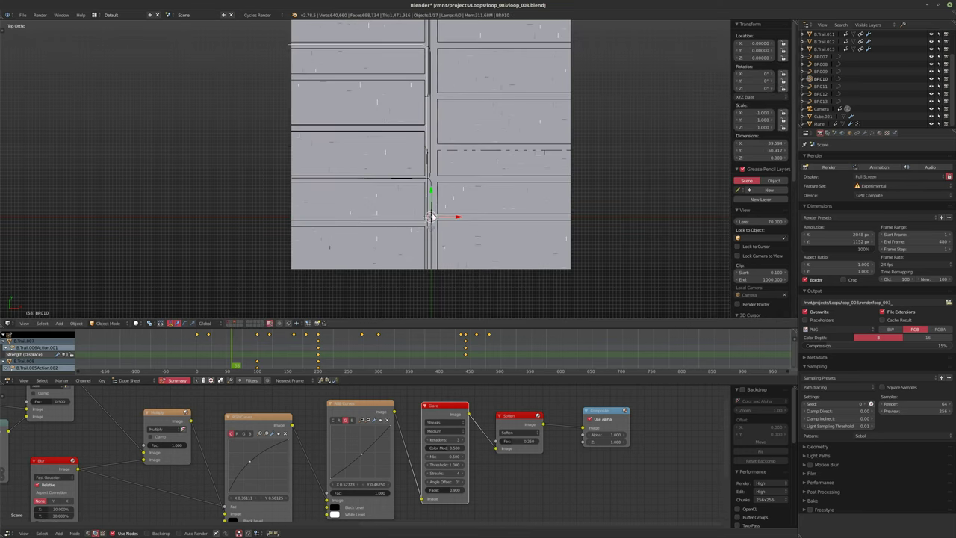
Step: Edit curve BF012 and move the points of its sideways branch up along Y to line up with the next side street
scroll(435, 254, "up", 2)
right_click(427, 248)
middle_click_drag(439, 247, 453, 268, "shift")
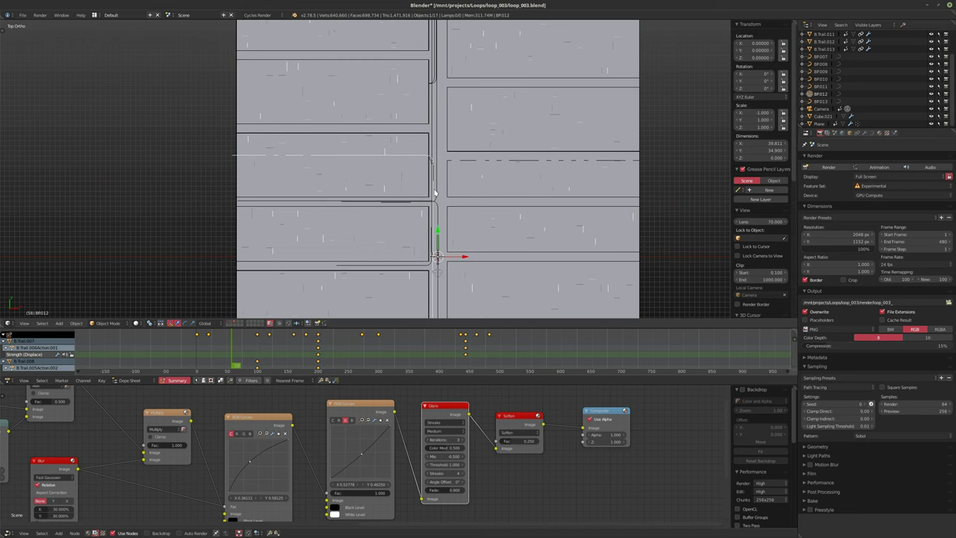
key("Tab")
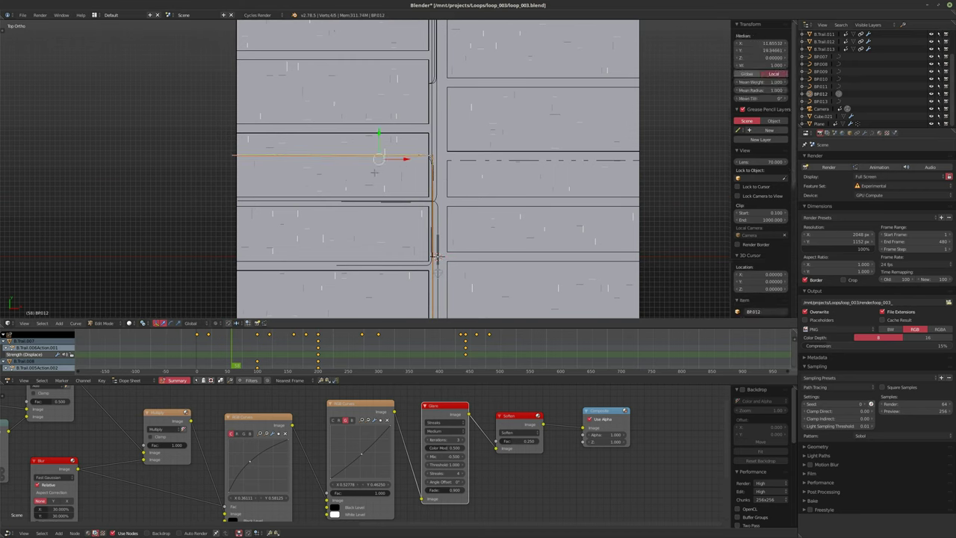
key("a")
key("a")
key("a")
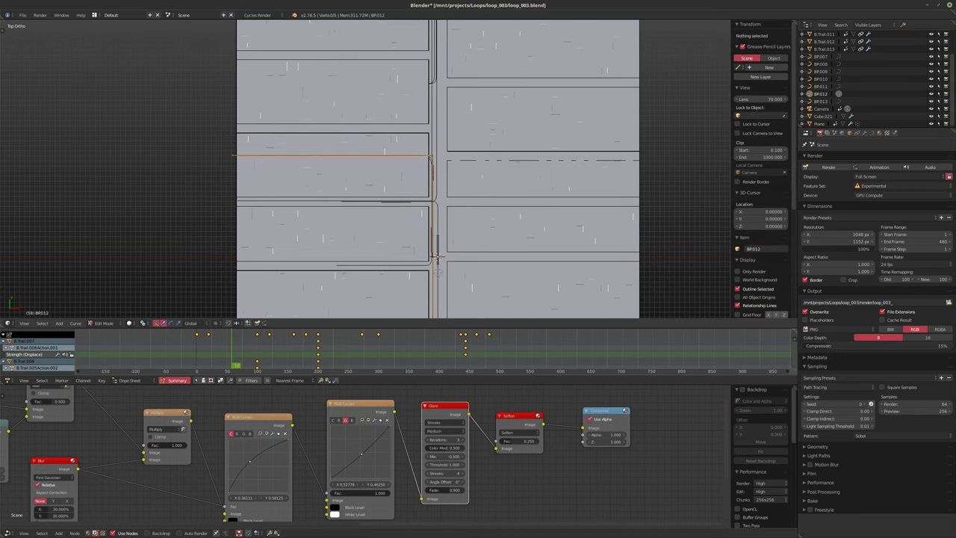
key("a")
key("g")
key("y")
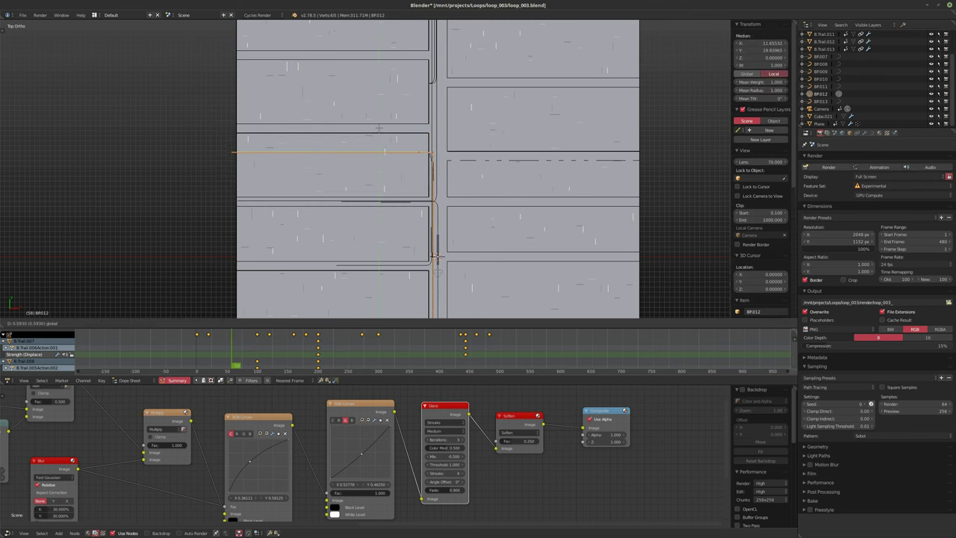
left_click(437, 256)
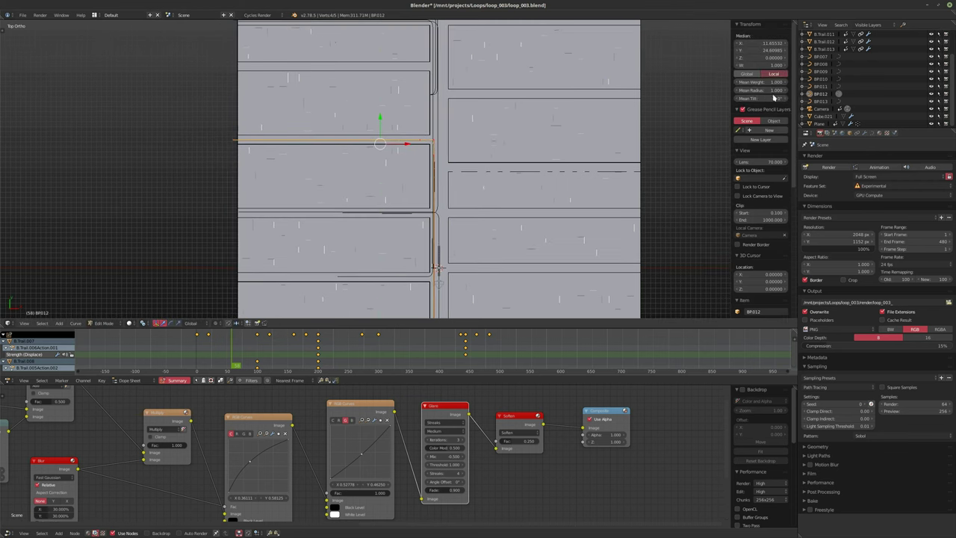
Step: Edit curve BF013 and shorten its sideways branch by moving the outer end point along X toward the main street
key("Tab")
middle_click_drag(445, 224, 445, 179, "shift")
right_click(445, 170)
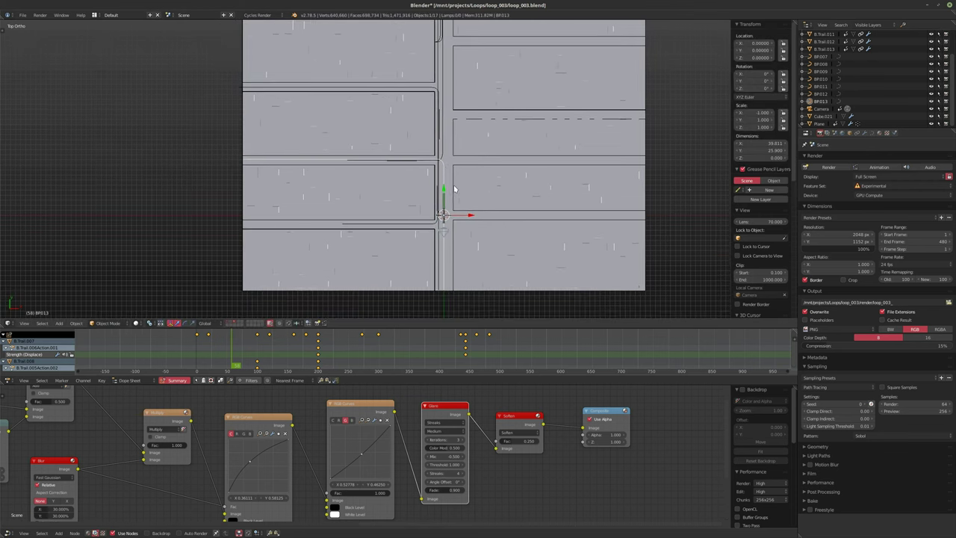
scroll(479, 203, "up", 4, "shift")
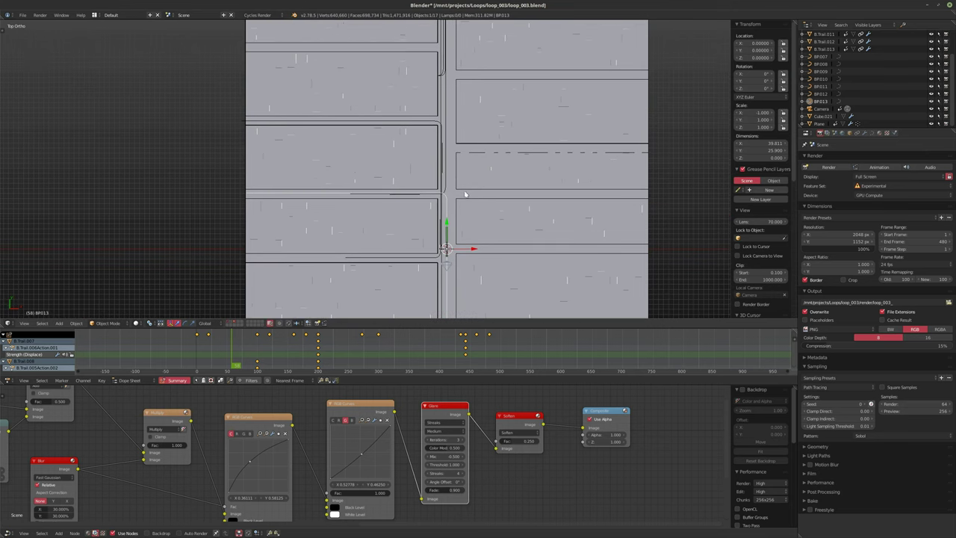
key("Tab")
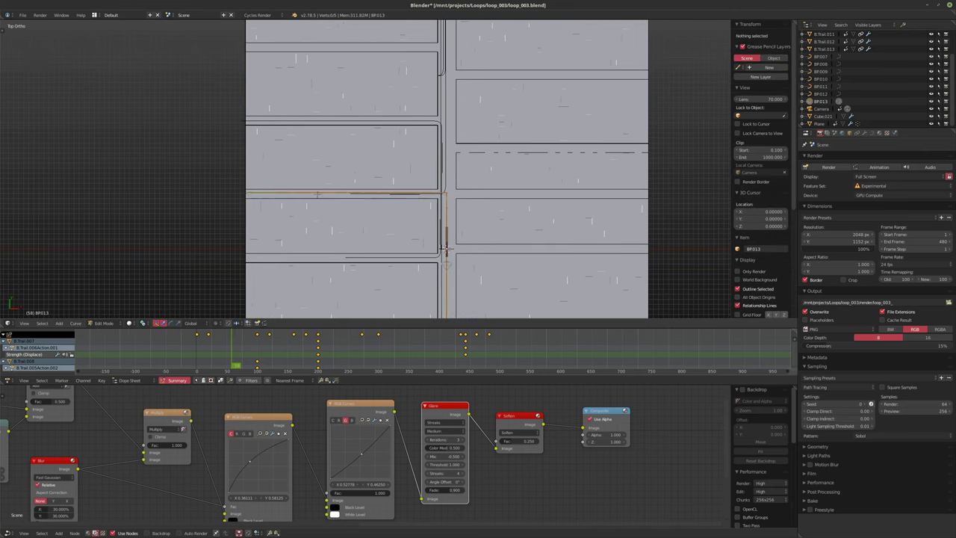
right_click(446, 248)
key("g")
key("x")
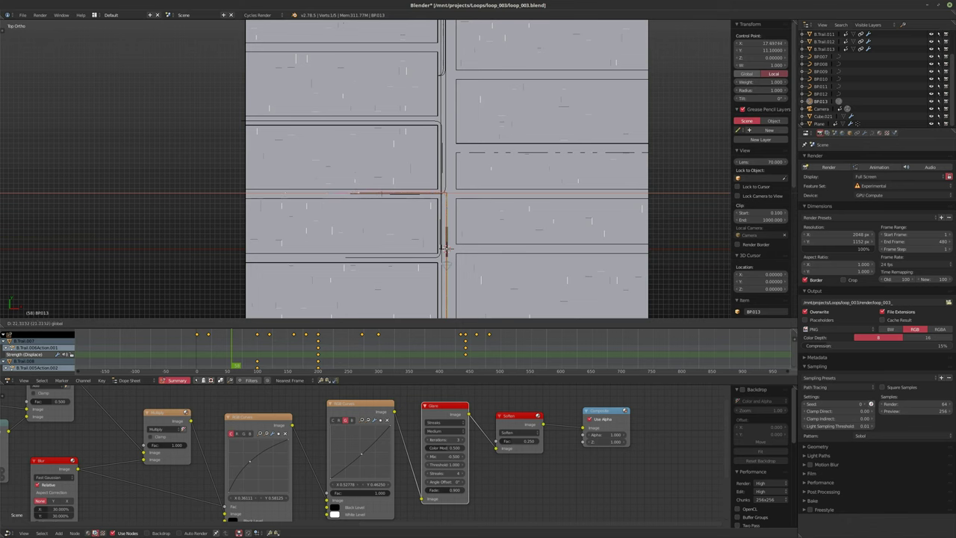
left_click(444, 249)
middle_click_drag(444, 249, 428, 261, "shift")
Step: Select all points of curve BF013 and move them about 28.8 units up along Y to the higher side street
key("Tab")
key("Tab")
key("a")
key("a")
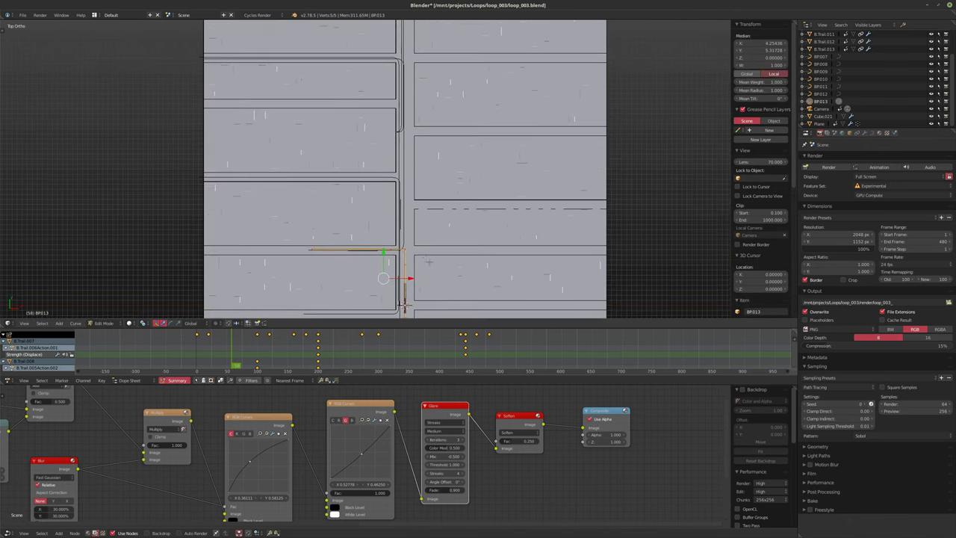
key("g")
key("y")
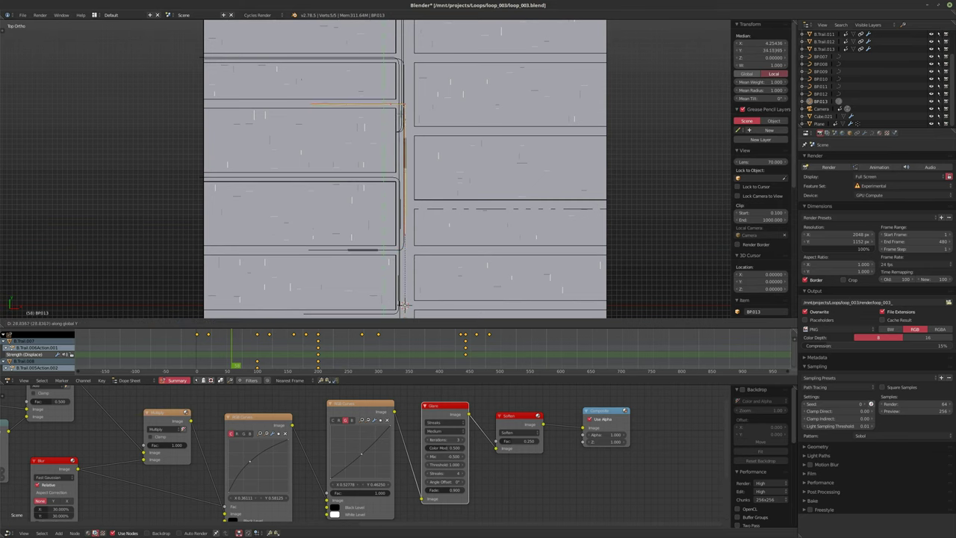
key("Return")
Step: Extend curve BF013 down the main street by moving its lower end point along Y to about -11.02
right_click(403, 234)
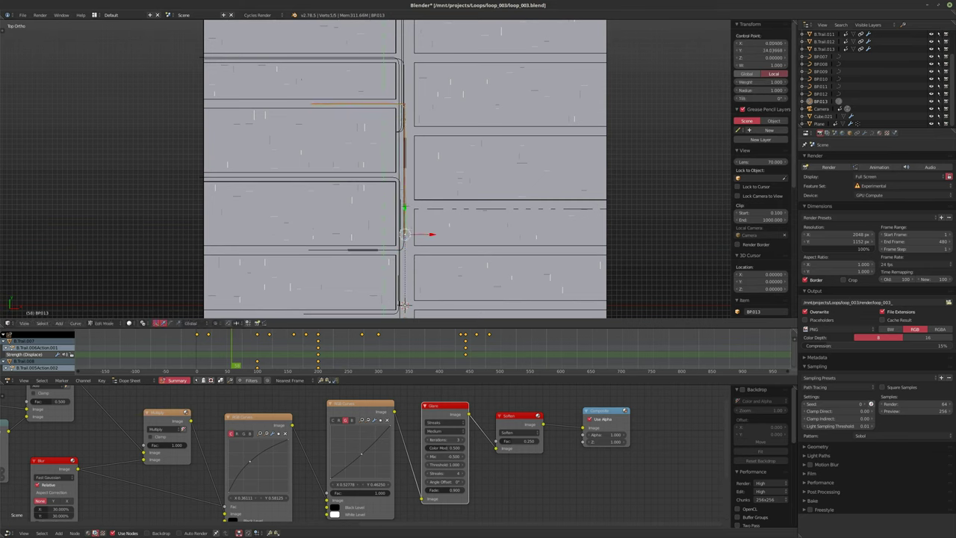
key("g")
key("y")
left_click(404, 295)
scroll(398, 216, "down", 3)
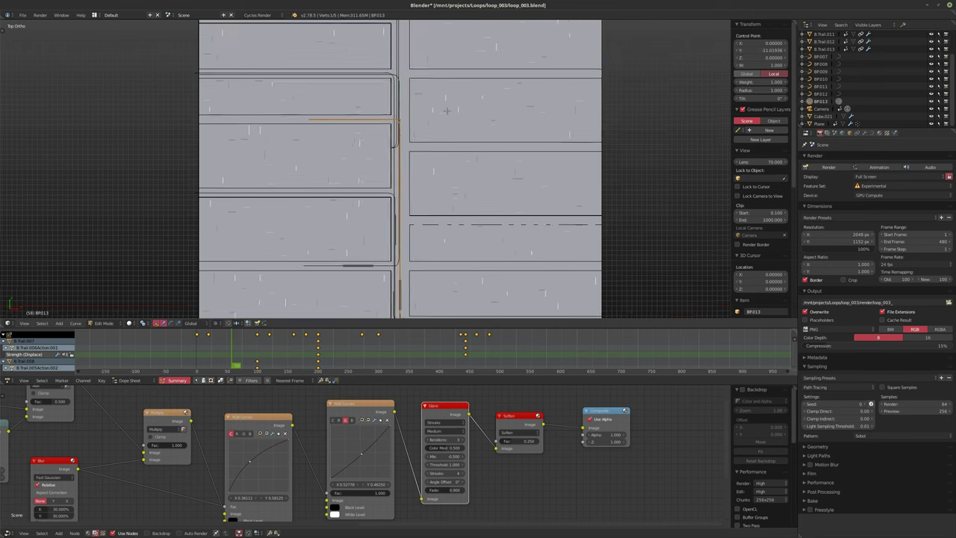
scroll(398, 216, "up", 4)
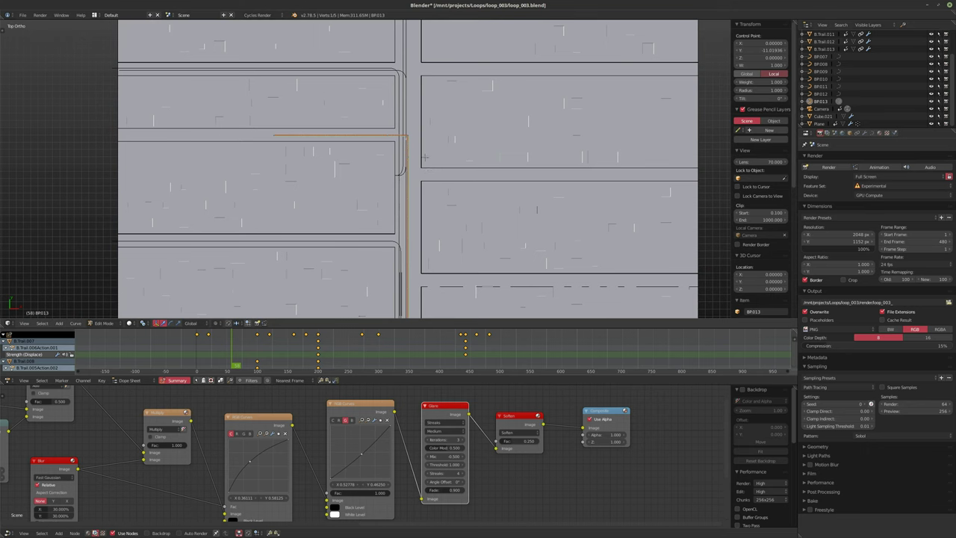
scroll(420, 168, "down", 3)
key("Tab")
scroll(418, 164, "up", 4)
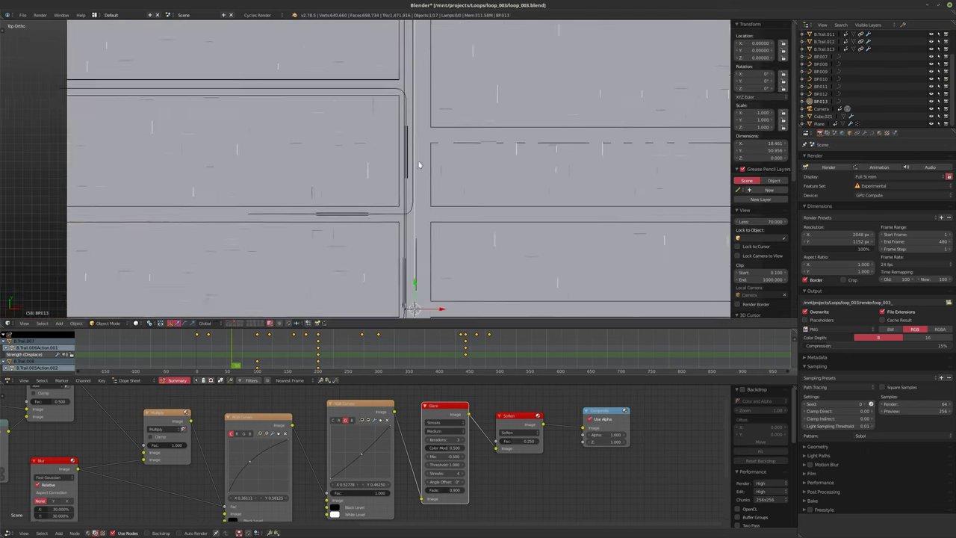
scroll(419, 164, "up", 4, "shift")
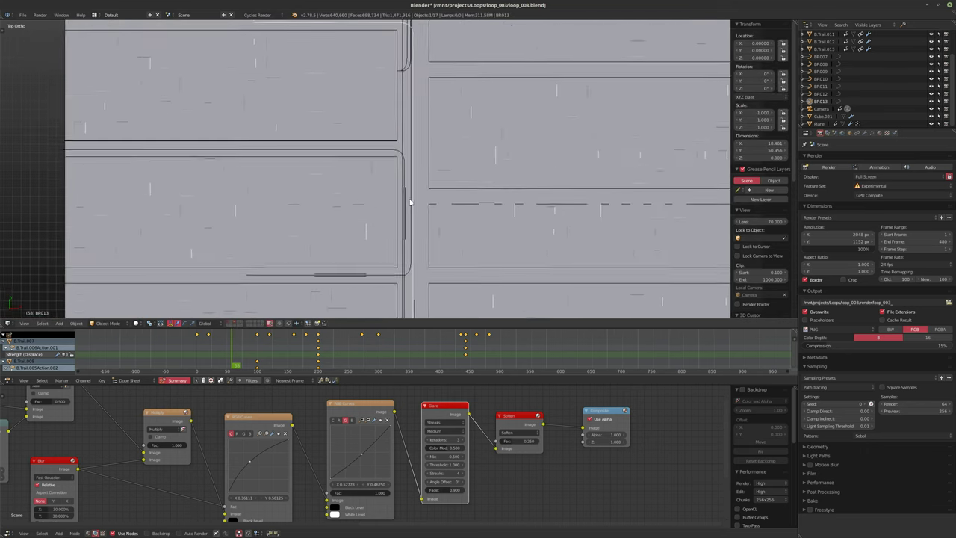
Step: Edit curve BF010 and move all its points up along Y by about 27 units so its lower branch meets a higher side street
right_click(409, 116)
scroll(415, 112, "down", 6)
scroll(418, 164, "up", 1)
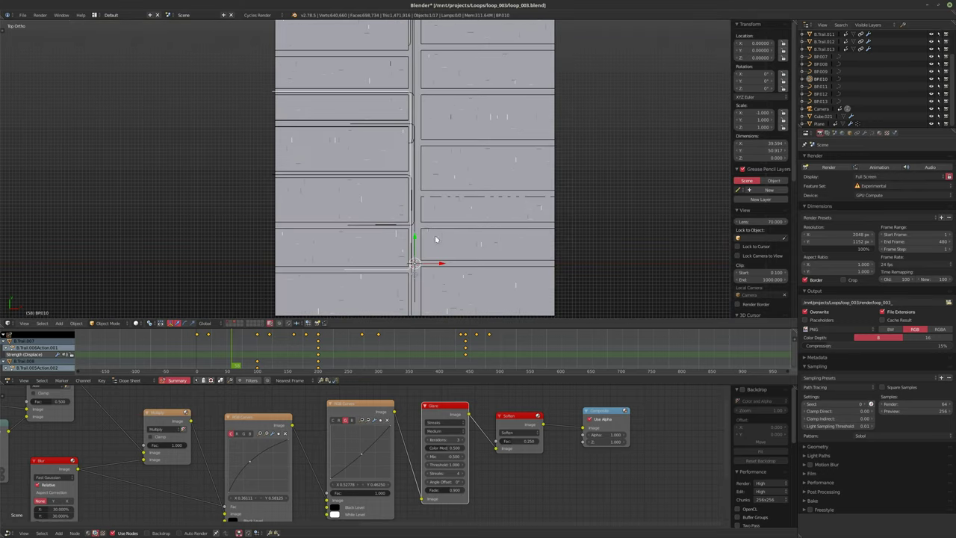
key("Tab")
key("a")
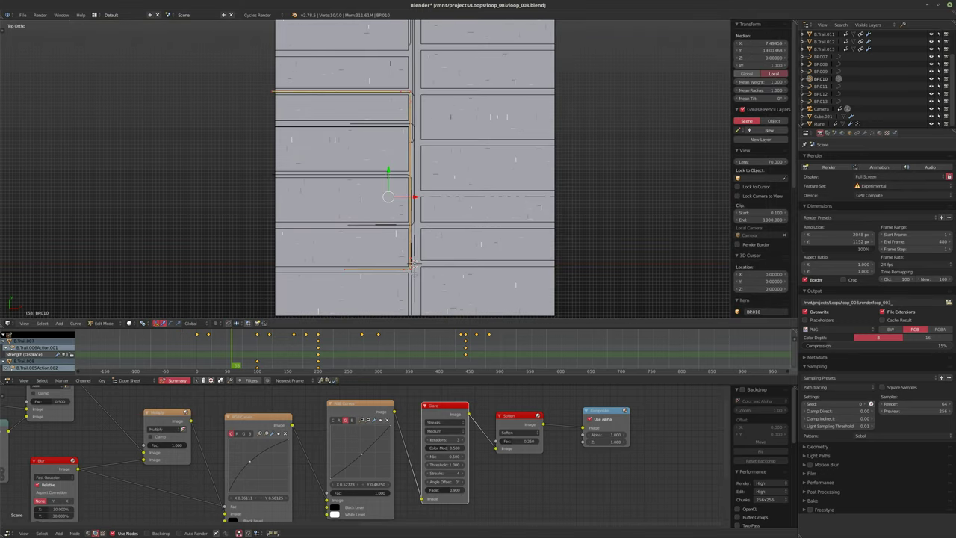
key("g")
key("y")
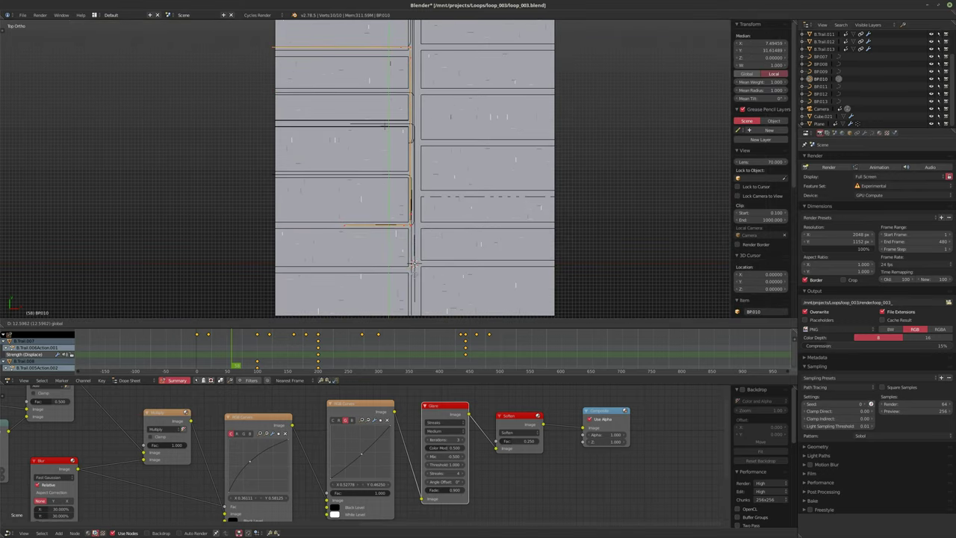
left_click(386, 75)
scroll(397, 150, "up", 5, "shift")
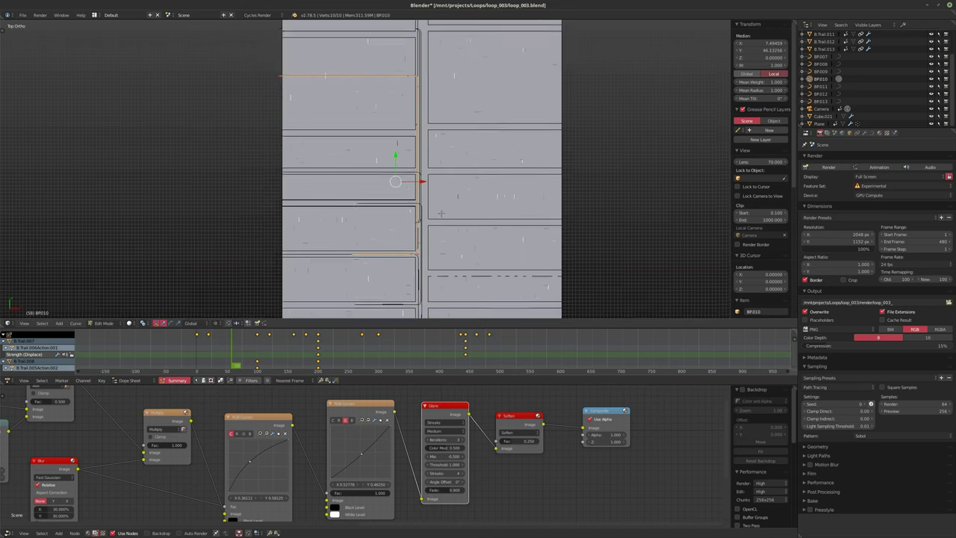
Step: Select the points of BF010's upper sideways branch and move them about 16.2 units down along Y into the nearest side street
key("a")
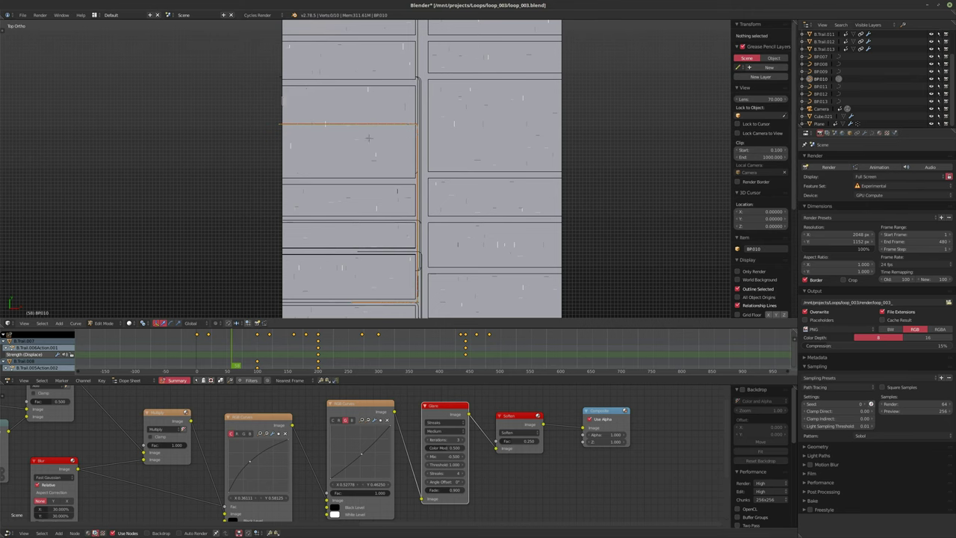
right_click(402, 117)
key("a")
right_click(379, 126)
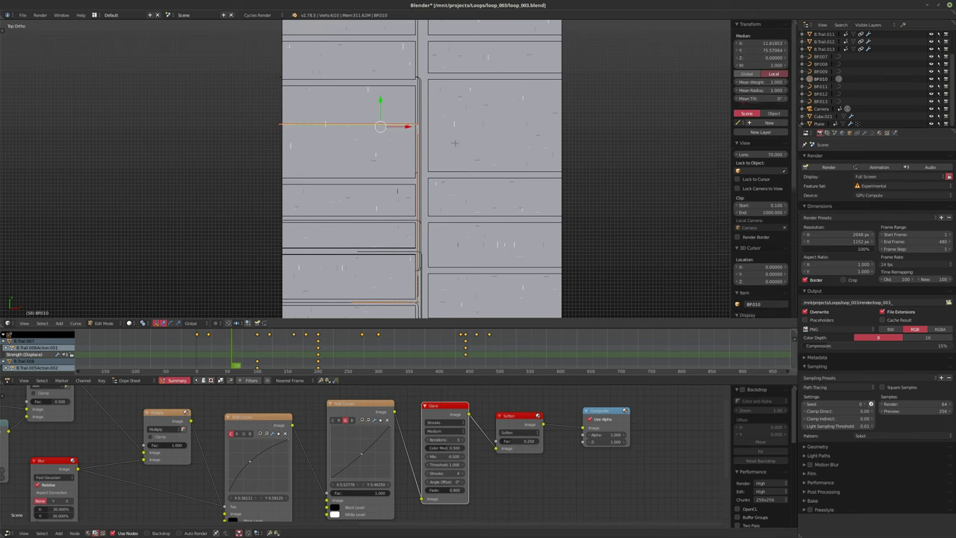
key("g")
key("y")
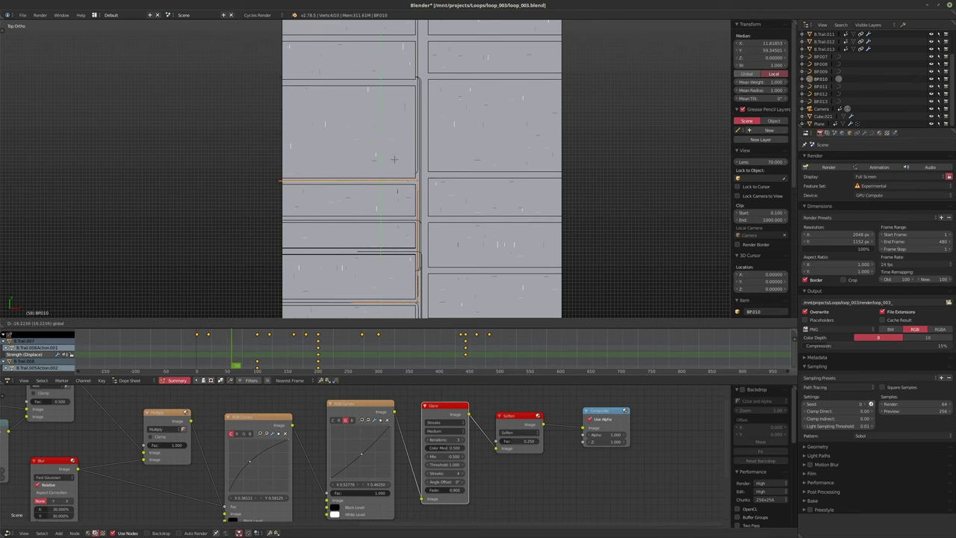
left_click(389, 158)
scroll(448, 179, "down", 1, "shift")
scroll(434, 195, "down", 2)
scroll(436, 195, "down", 2, "shift")
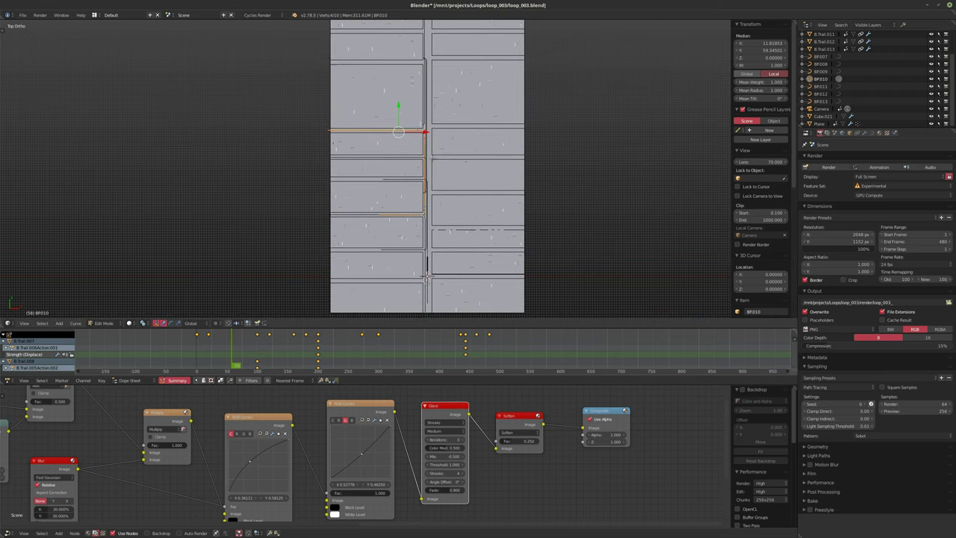
scroll(426, 276, "up", 2)
scroll(426, 276, "down", 3, "shift")
scroll(426, 276, "up", 1)
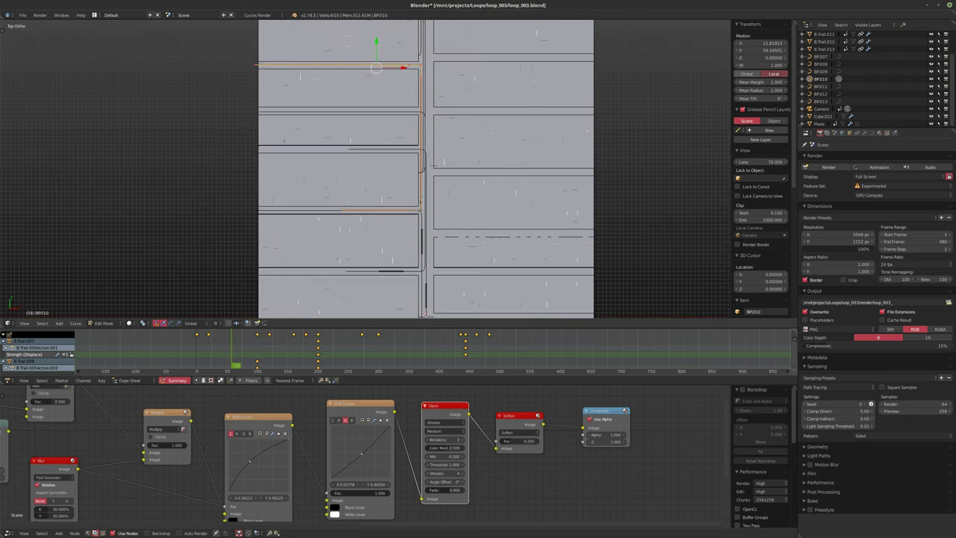
key("Tab")
Step: Edit curve BF011 and move the whole curve slightly down along Y to line its upper branch up with the side street
right_click(425, 154)
key("Tab")
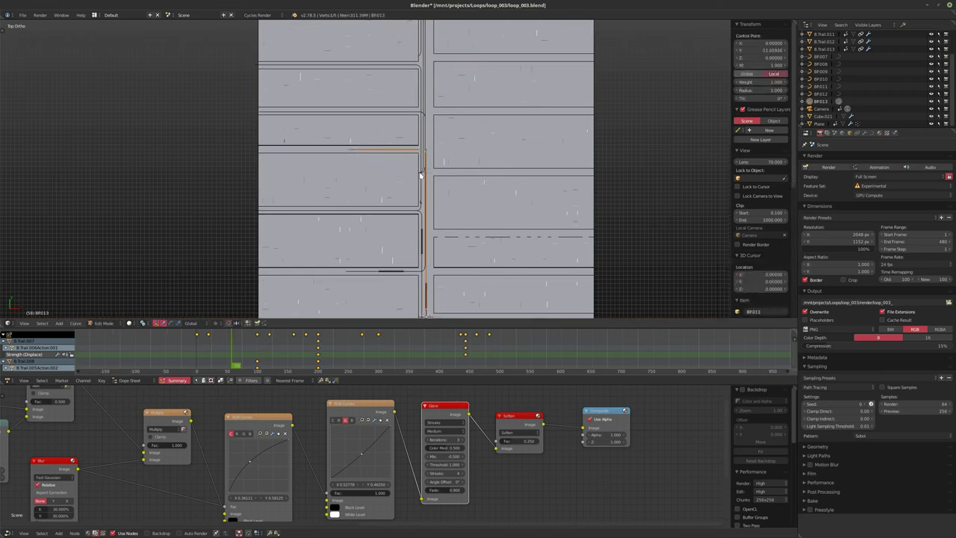
key("Tab")
key("Tab")
scroll(423, 176, "up", 2)
scroll(452, 149, "down", 4)
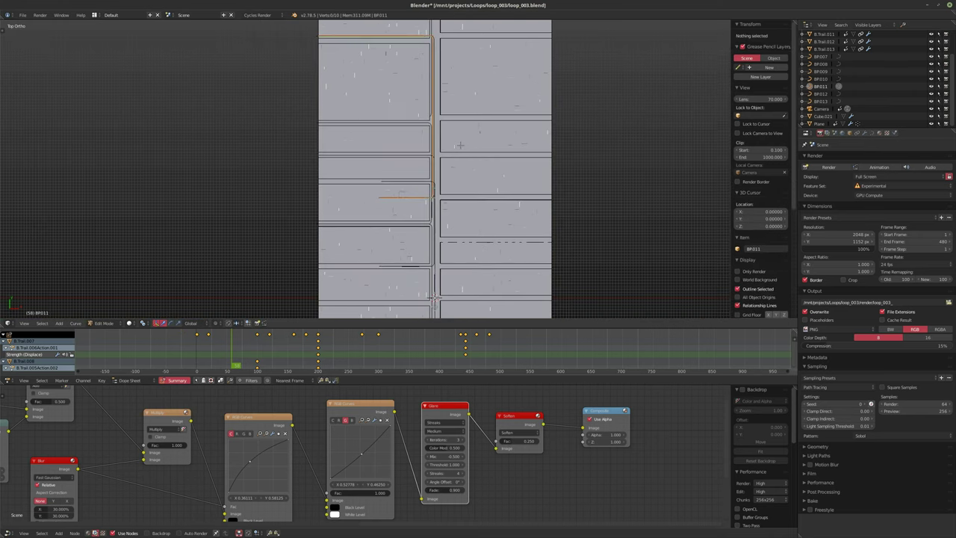
left_click_drag(415, 109, 415, 114)
Step: Select the points of BF011's lower sideways branch and move them about 7 units down along Y into the side street
key("a")
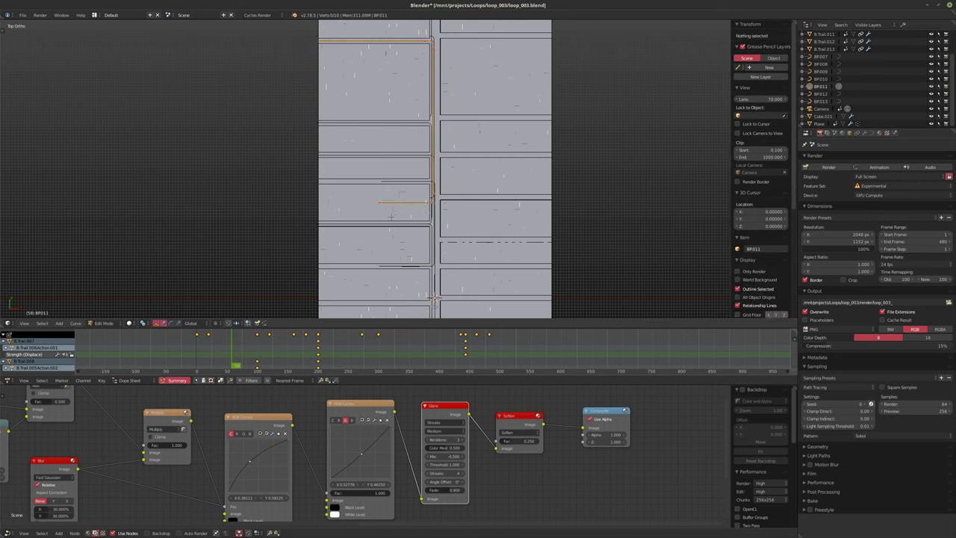
key("b")
left_click_drag(374, 196, 437, 211)
key("g")
key("y")
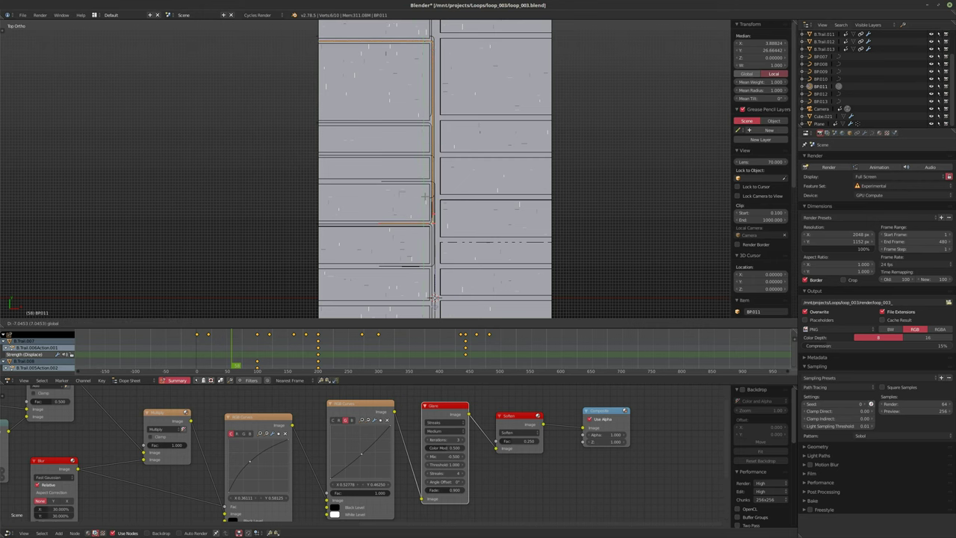
left_click(424, 196)
scroll(448, 209, "up", 2)
Step: Select all points of curve BF011 and shift them slightly along X to fit the main street beside the neighbouring trails
key("a")
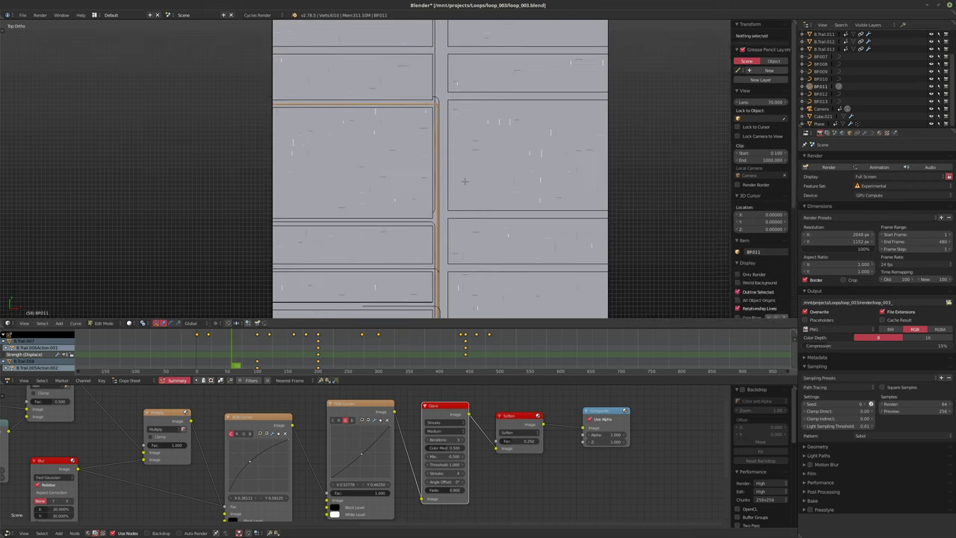
middle_click_drag(448, 224, 447, 201, "shift")
key("g")
key("x")
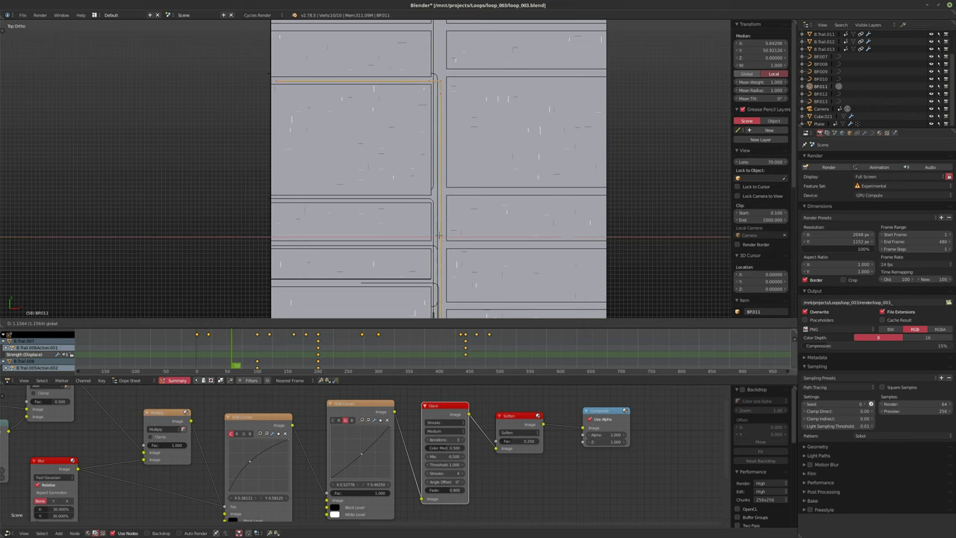
key("Return")
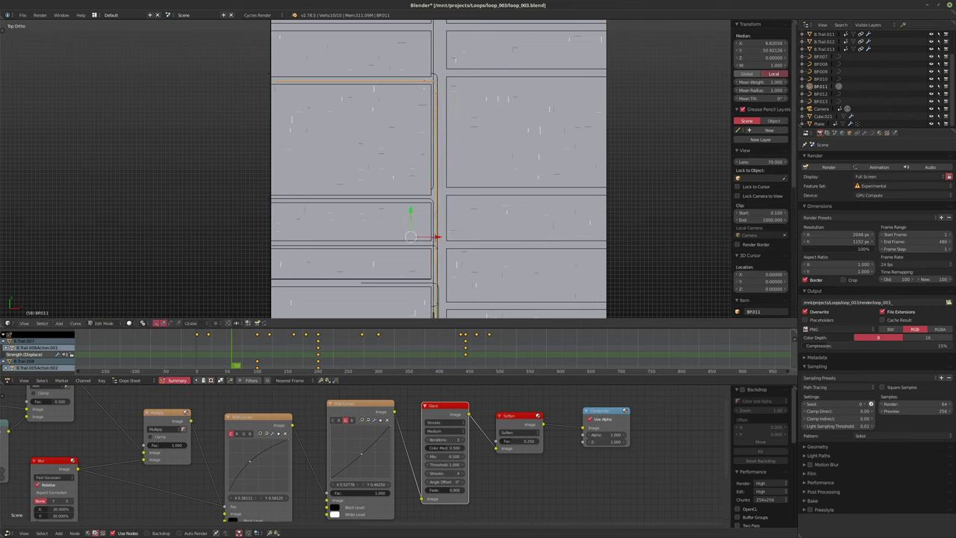
key("g")
key("x")
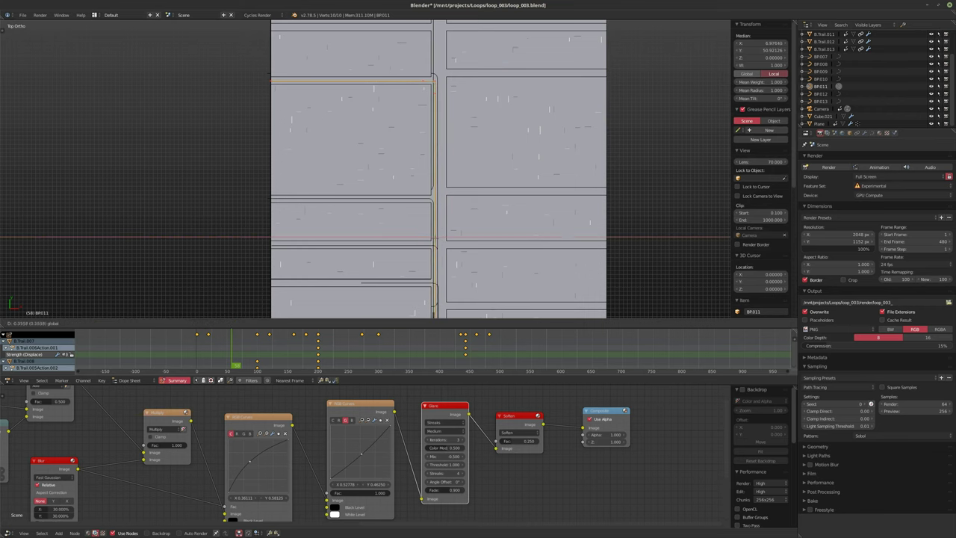
key("Return")
Step: Edit curve BF009 and move the points of its upper sideways branch up along Y to line up with the next side street
middle_click_drag(449, 142, 446, 254, "shift")
right_click(446, 185)
key("Tab")
scroll(446, 254, "down", 1)
key("a")
key("a")
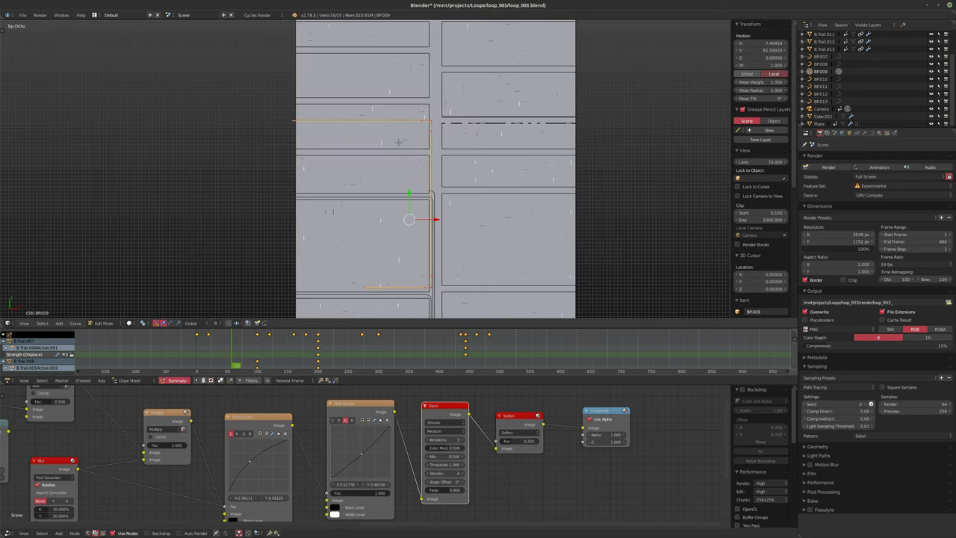
key("a")
key("b")
left_click_drag(277, 97, 442, 153)
key("g")
left_click(393, 86)
Step: Select the points of BF009's lower sideways branch and move them about 2 units down along Y into the side street
scroll(448, 157, "down", 3, "shift")
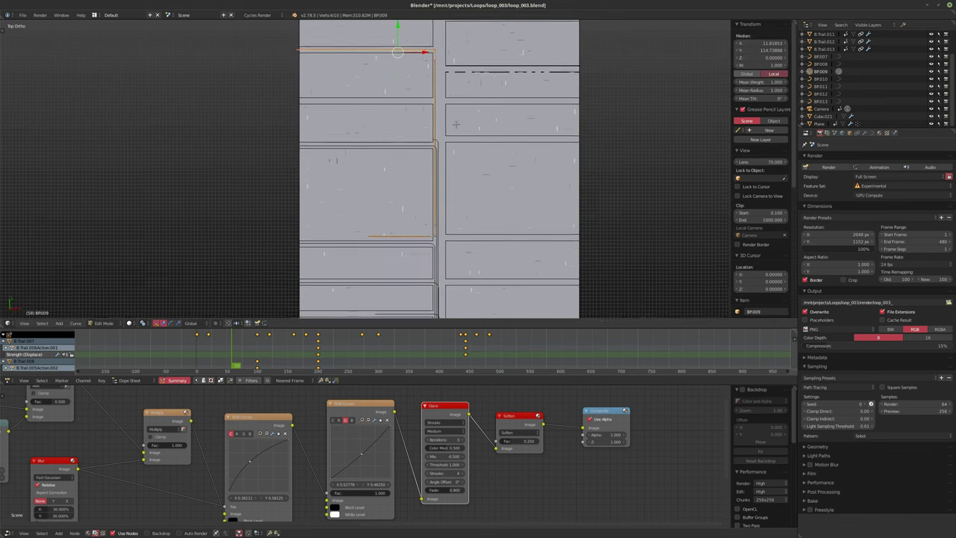
scroll(446, 153, "up", 1)
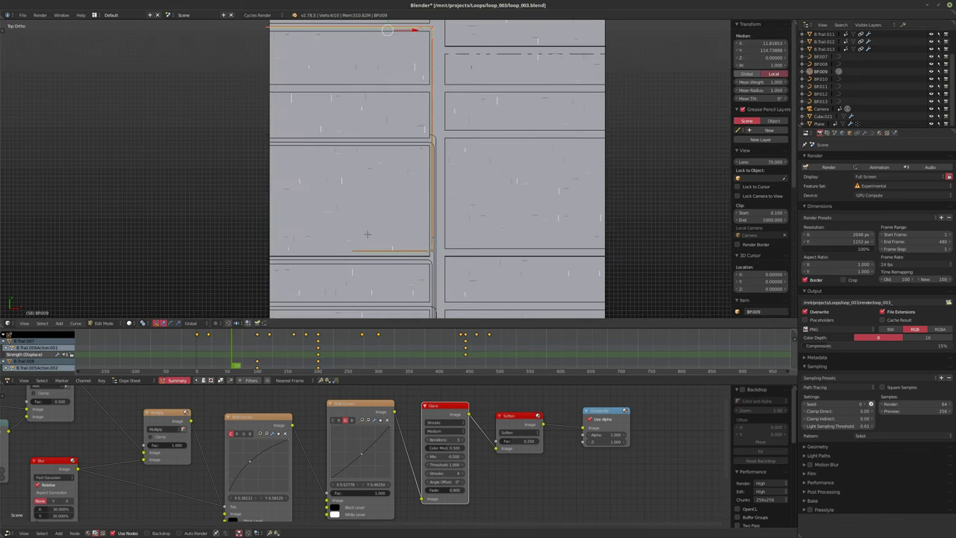
key("a")
key("b")
left_click_drag(336, 194, 448, 261)
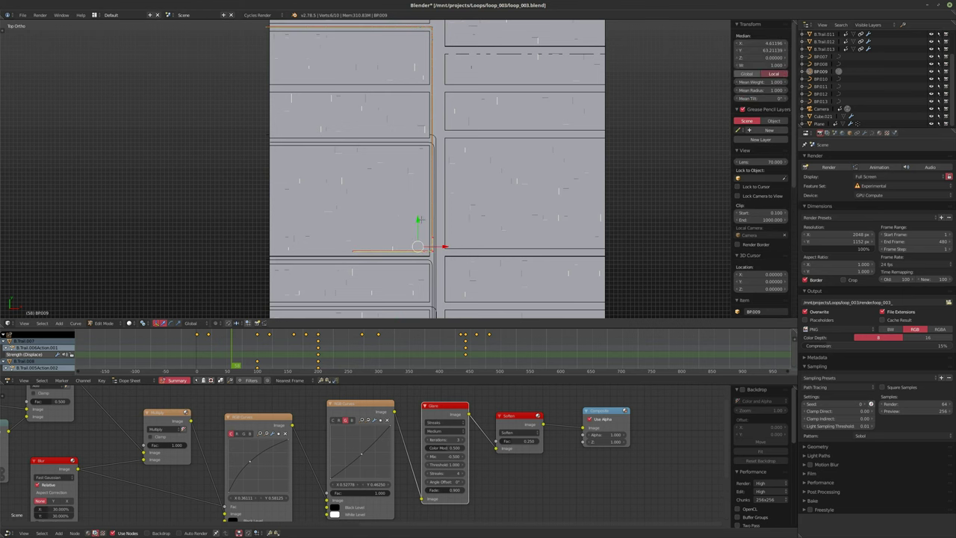
left_click_drag(419, 220, 416, 231)
left_click(416, 230)
key("Tab")
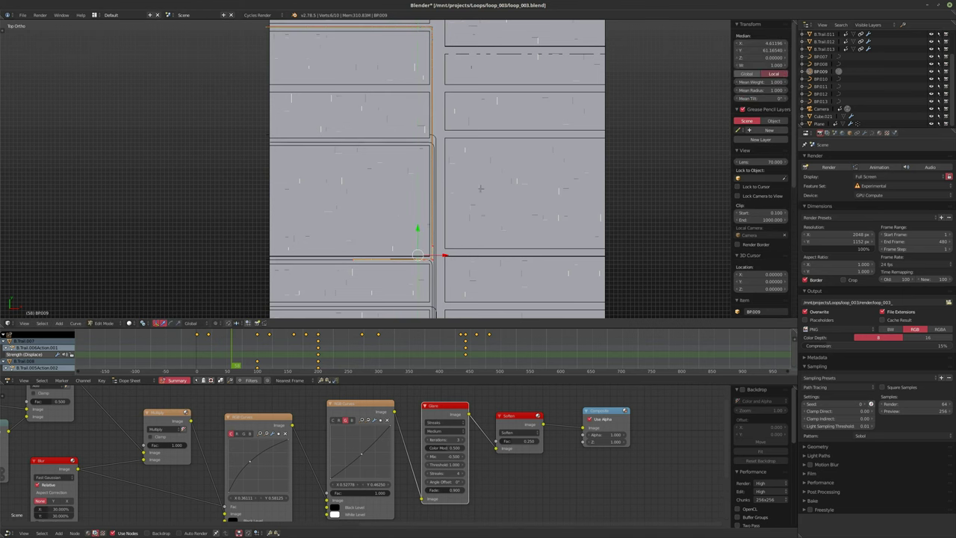
Step: Edit curve BF007 and move the points of its upper sideways branch about 11 units up along Y into the next side street
scroll(418, 231, "up", 2)
right_click(428, 155)
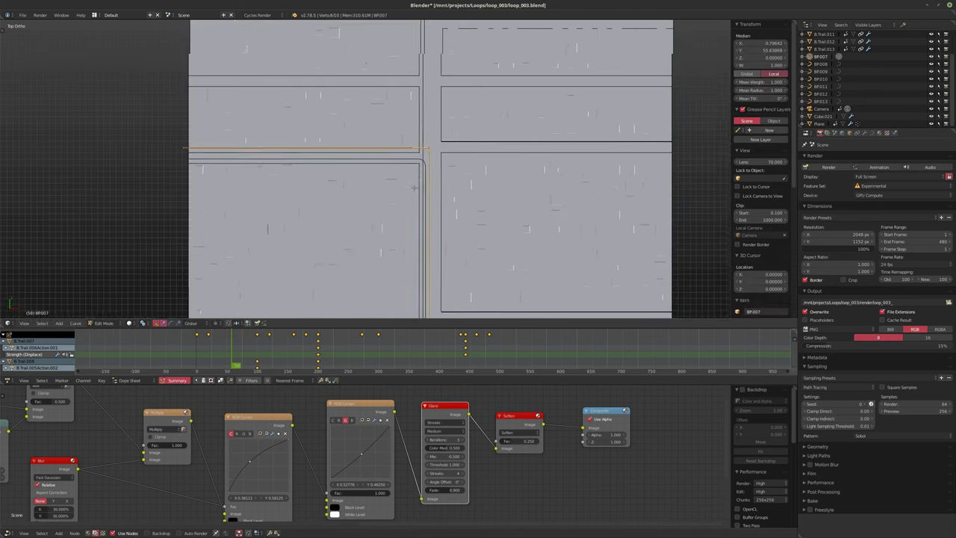
scroll(522, 260, "down", 2)
key("Tab")
key("b")
left_click_drag(243, 175, 411, 191)
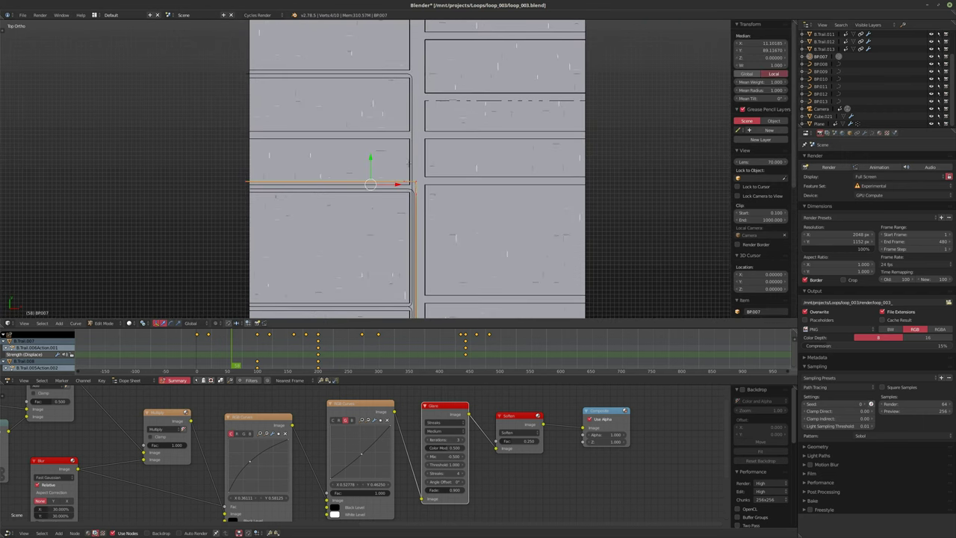
key("g")
key("Return")
scroll(414, 169, "down", 2)
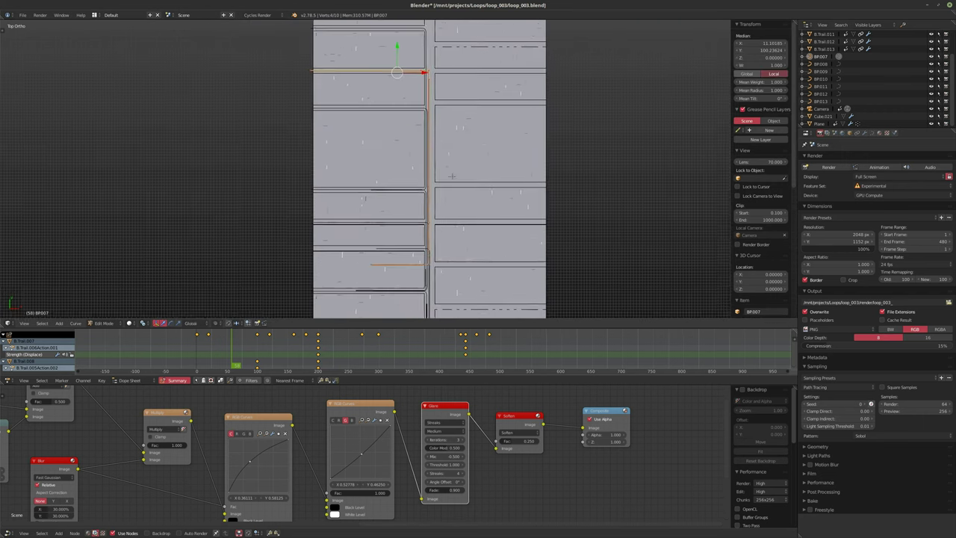
Step: Select the points of BF007's lower sideways branch, move them about 14 units up along Y into the side street, and finish editing
scroll(433, 218, "up", 2)
key("a")
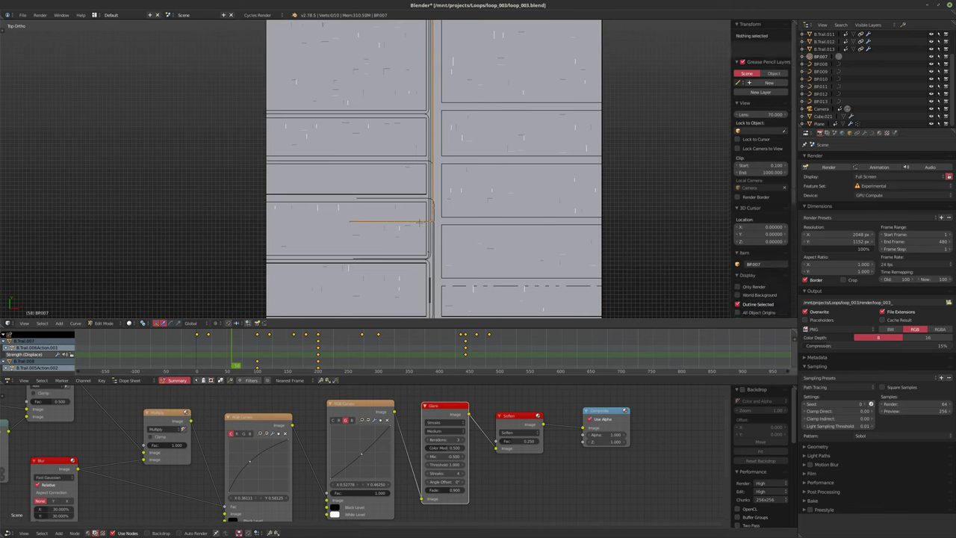
key("a")
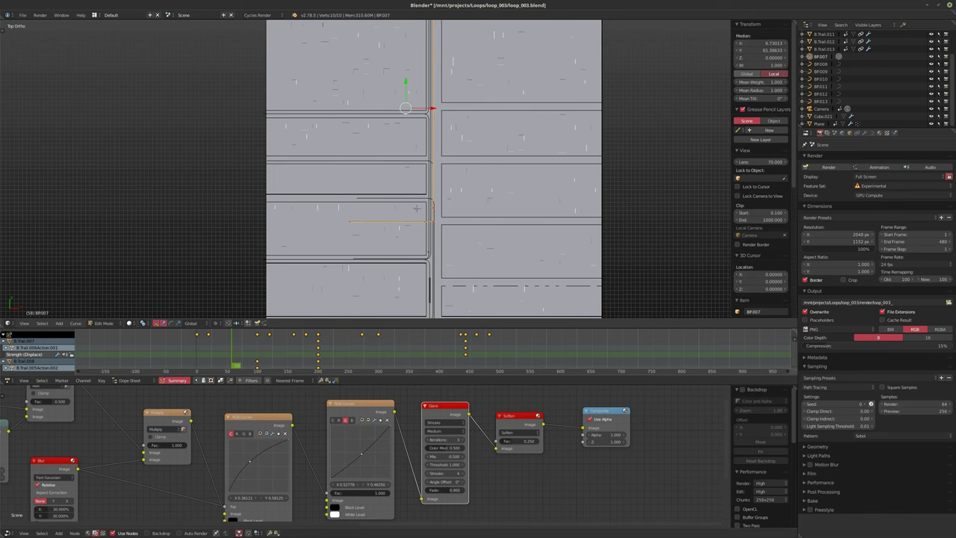
key("a")
key("b")
left_click_drag(416, 192, 246, 240)
key("g")
key("y")
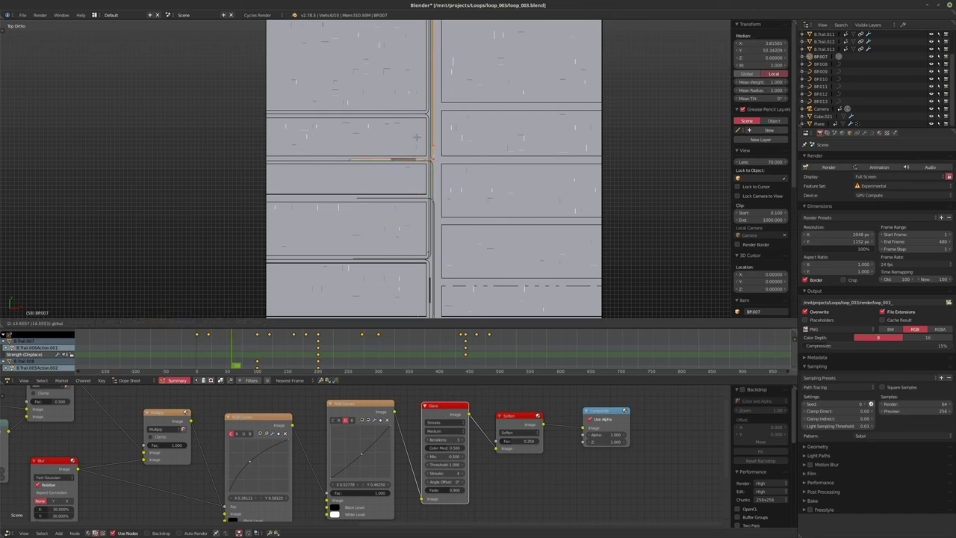
left_click(416, 136)
scroll(429, 164, "down", 2)
scroll(440, 186, "up", 5, "shift")
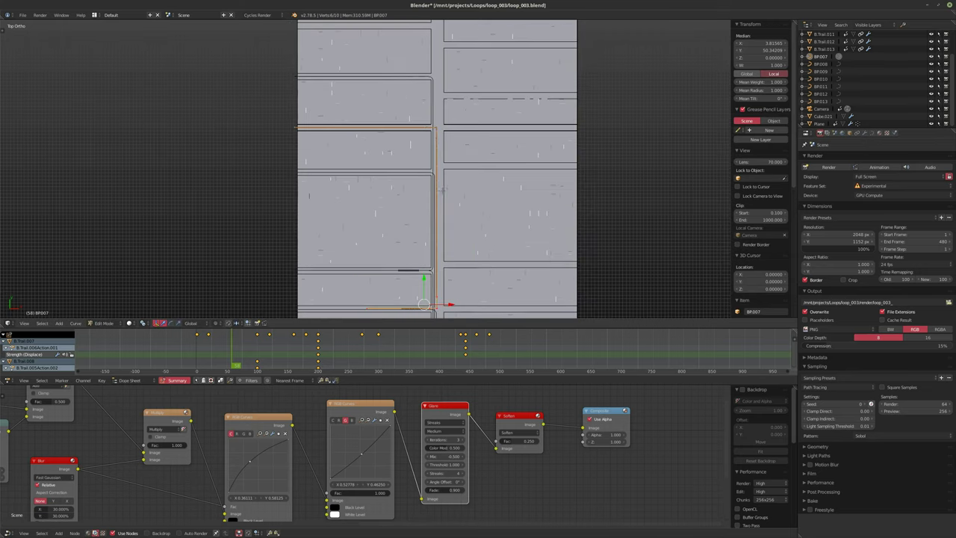
key("Tab")
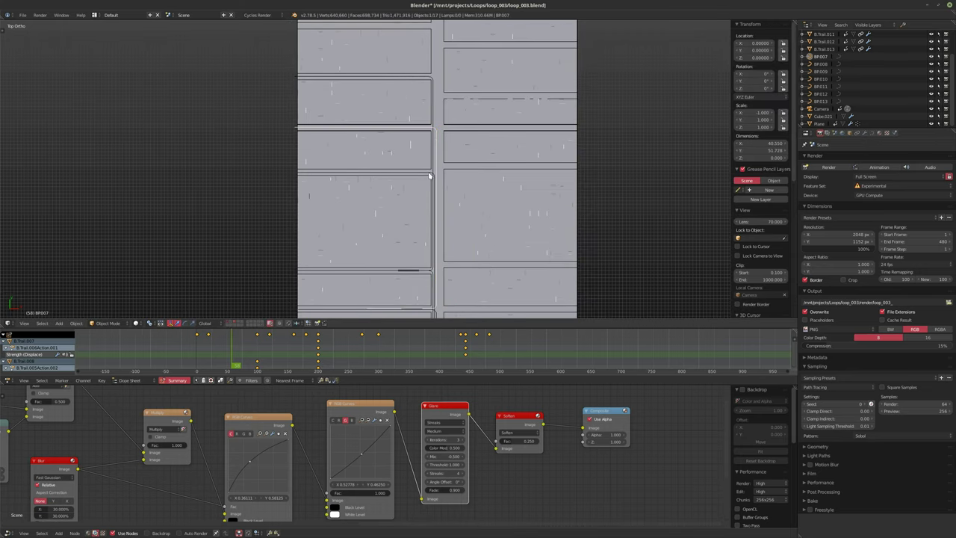
Step: Check the fitted curves BF011, BF009, BF007 and BF013 along the main street, in top view and through the camera
right_click(429, 176)
scroll(467, 222, "down", 3, "shift")
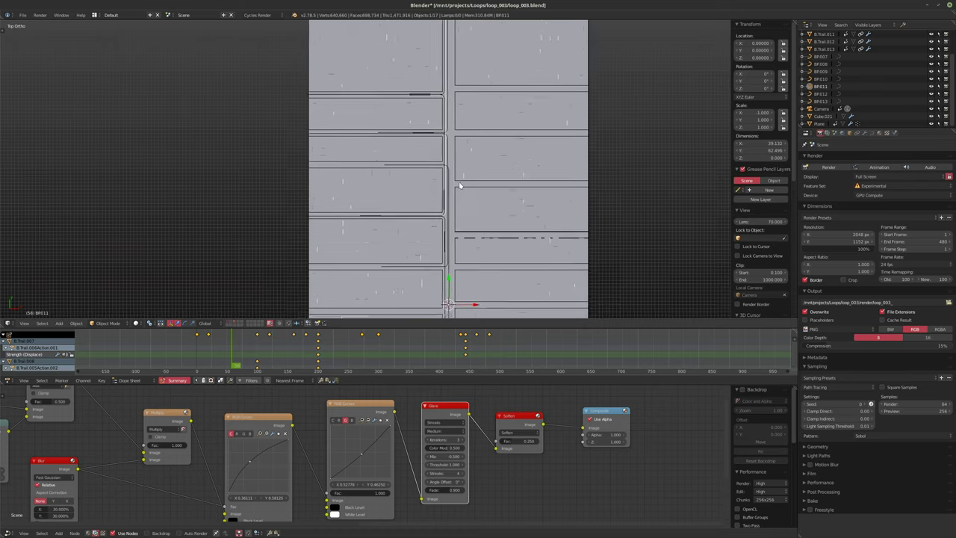
scroll(459, 185, "down", 5, "shift")
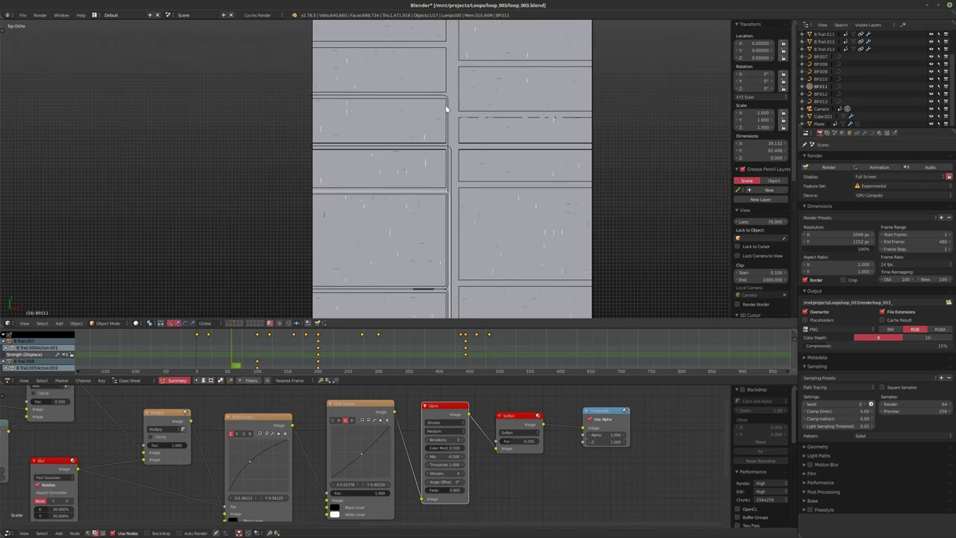
right_click(447, 105)
scroll(473, 171, "down", 4, "shift")
scroll(490, 224, "down", 2)
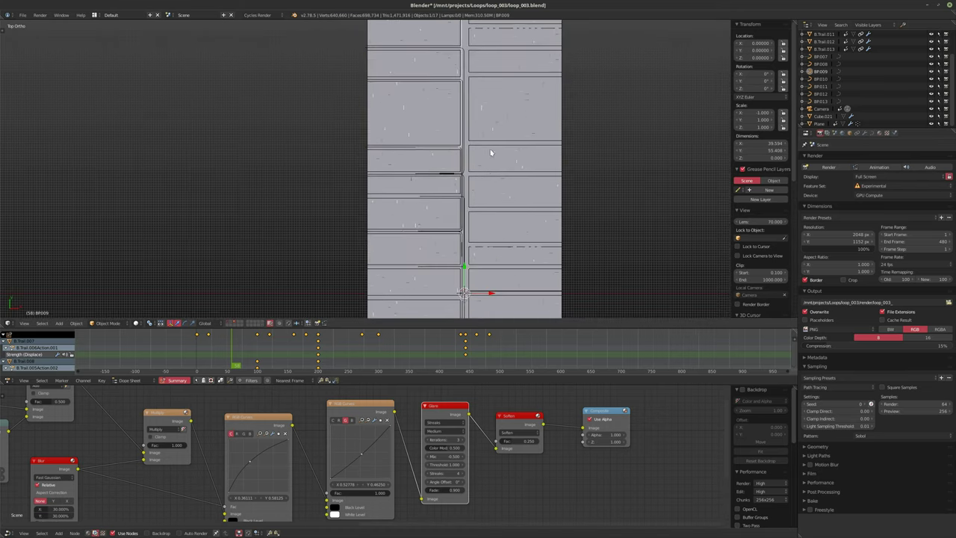
key("KP_0")
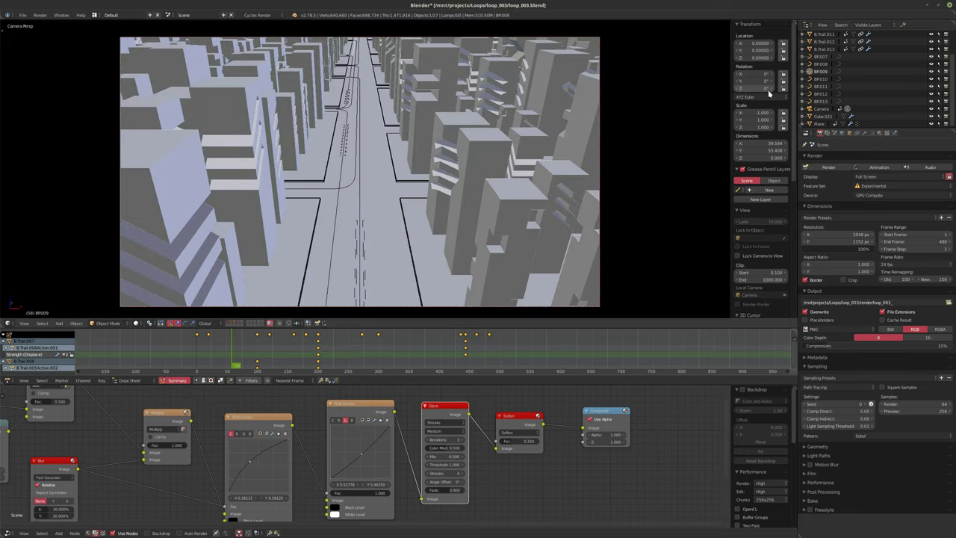
left_click(840, 58)
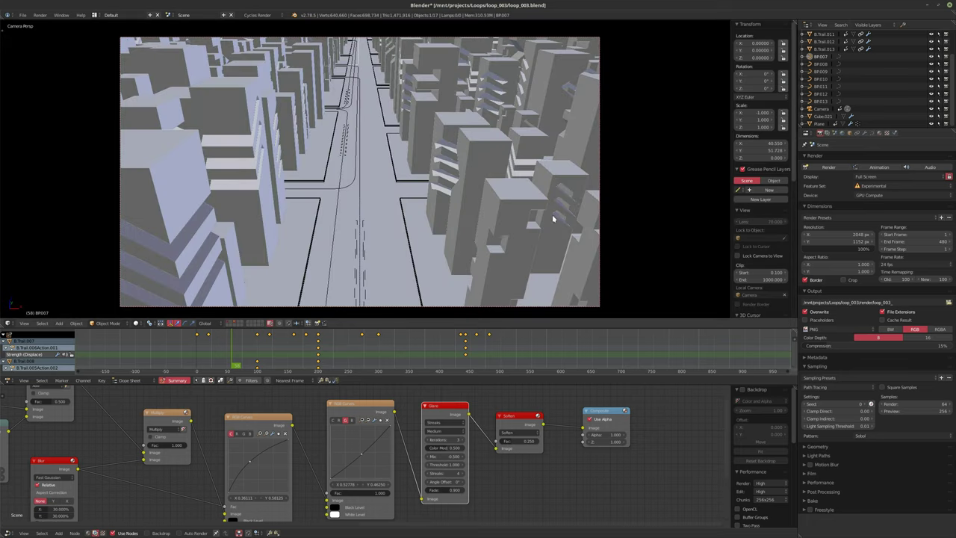
left_click(822, 101)
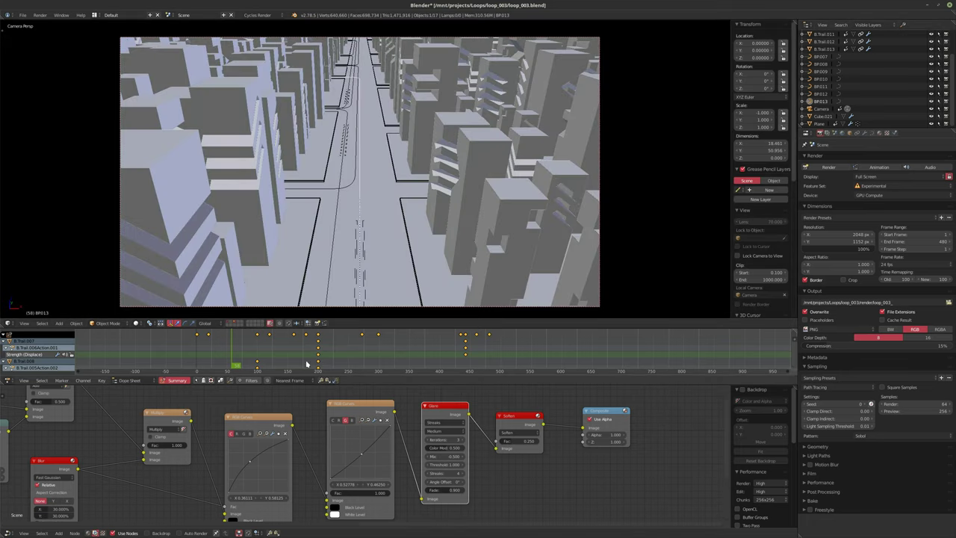
Step: Clear the Strength keyframes of B.Trail.013's Displace modifier and set Strength to 62.46
left_click(864, 133)
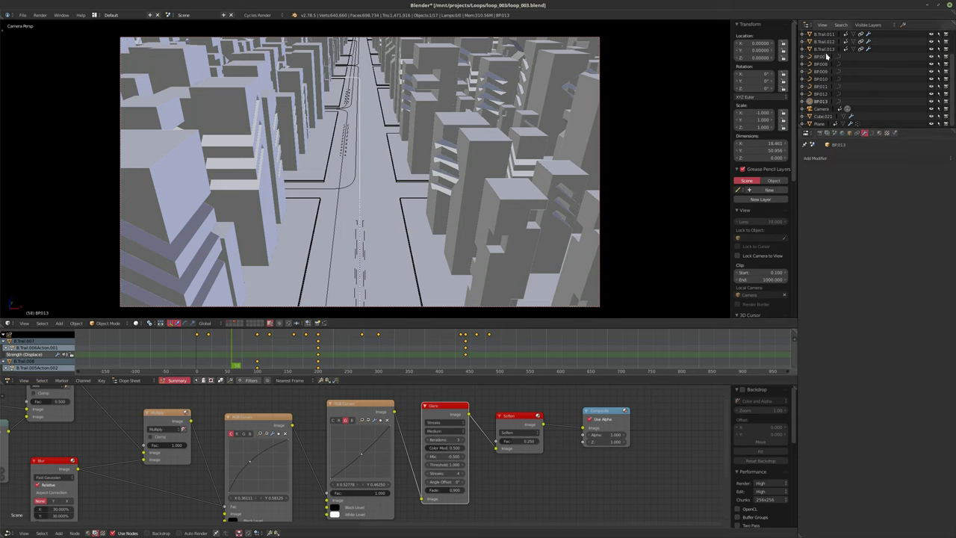
left_click(824, 49)
right_click(898, 254)
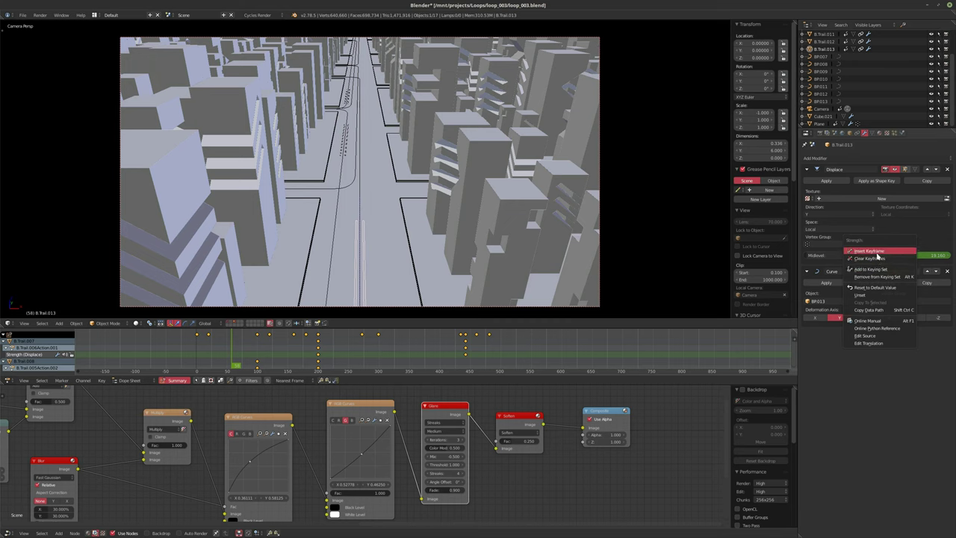
left_click(876, 252)
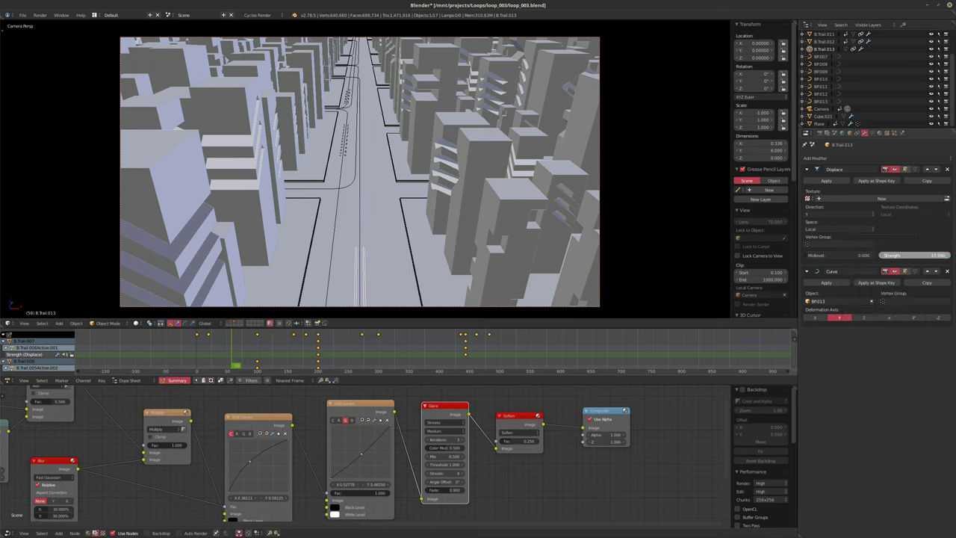
left_click_drag(896, 255, 919, 254)
left_click_drag(905, 255, 908, 258)
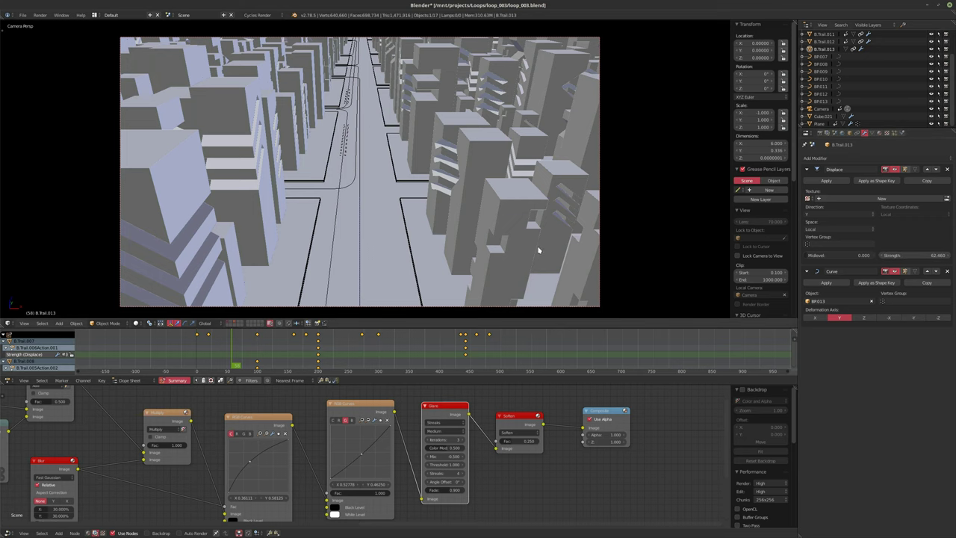
Step: At frame 1, set B.Trail.013's Displace Strength to about 61.76 and insert a keyframe
key("shift+Left")
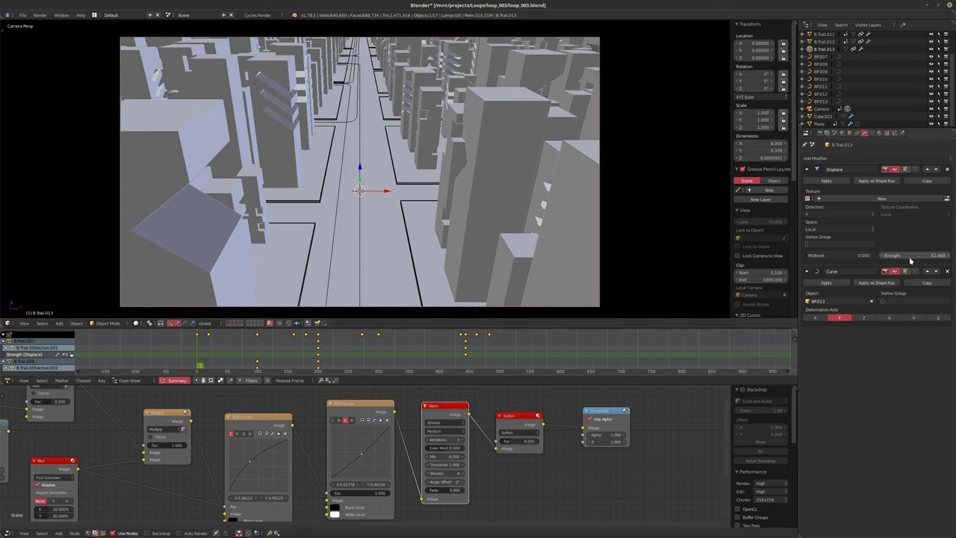
left_click_drag(910, 260, 933, 260)
key("i")
Step: At frame 120, set B.Trail.013's Displace Strength to about 20.36 and insert a keyframe
left_click(202, 355)
left_click_drag(216, 357, 276, 368)
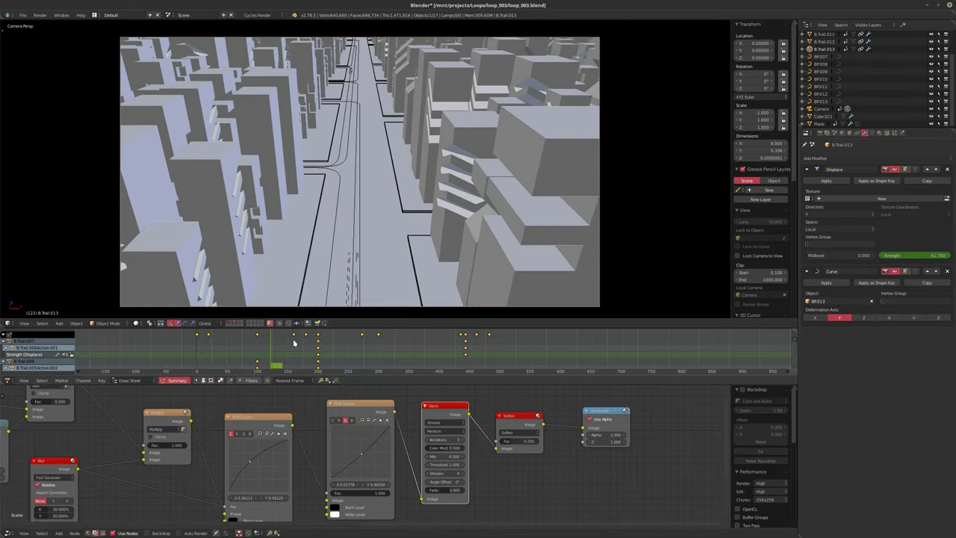
key("Left")
key("Left")
mouse_move(911, 260)
left_mouse_down()
mouse_move(873, 260)
mouse_move(915, 258)
left_mouse_up()
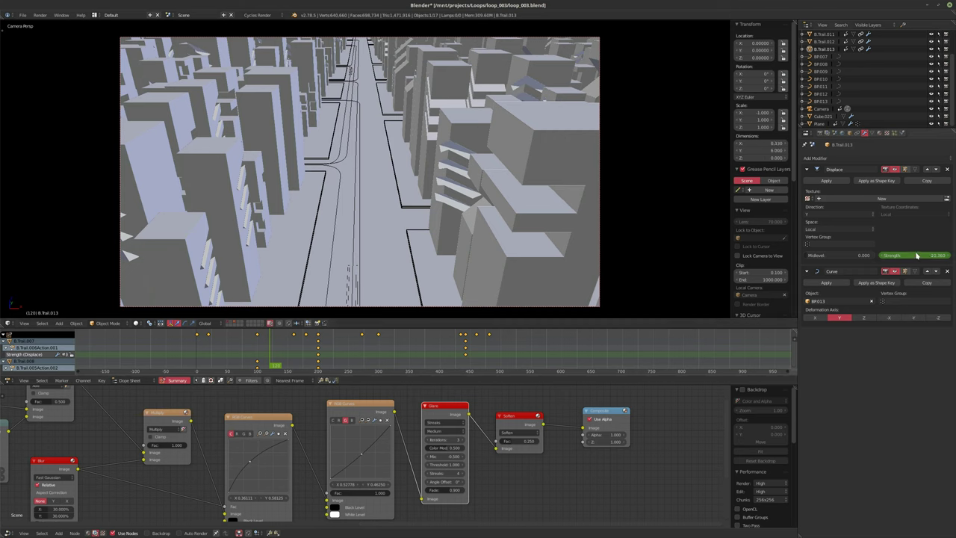
key("i")
Step: Scrub back to frame 44 to check the trail's motion, and switch the node editor to material nodes
left_click_drag(269, 355, 250, 362)
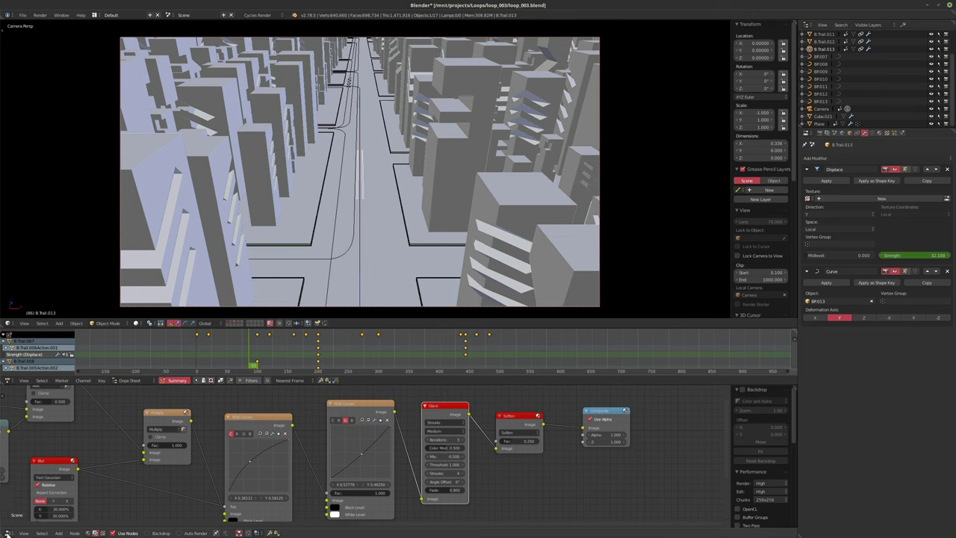
left_click(88, 532)
left_click_drag(266, 351, 224, 351)
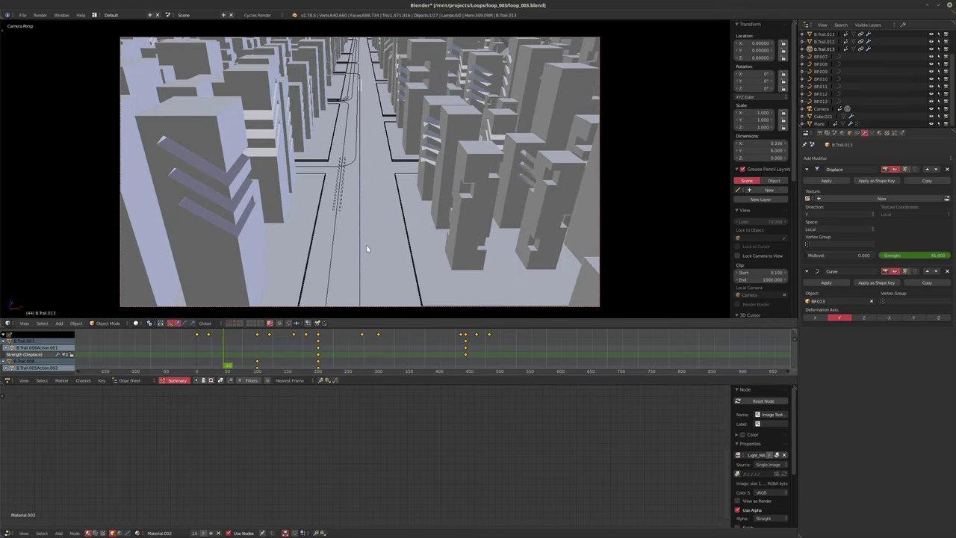
Step: Edit curve BF013, shift four of its points about 0.6 units along X towards the neighbouring trails, and return to the camera view
right_click(359, 241)
key("Tab")
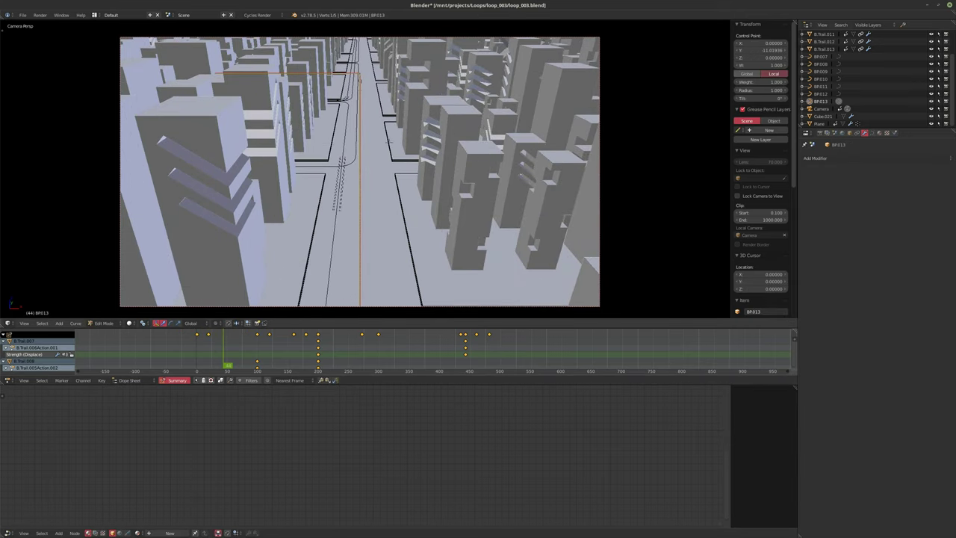
key("KP_7")
scroll(358, 171, "down", 3)
scroll(358, 172, "up", 2)
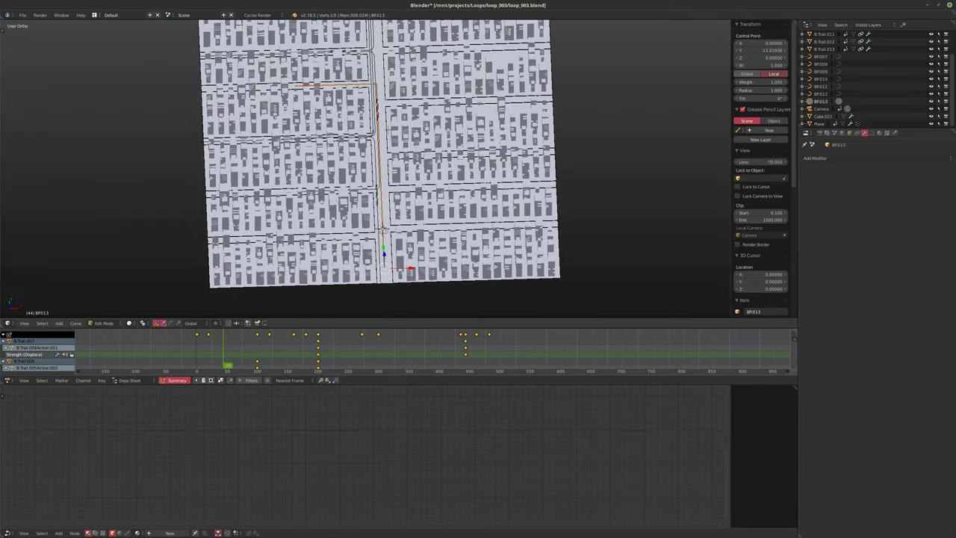
key("a")
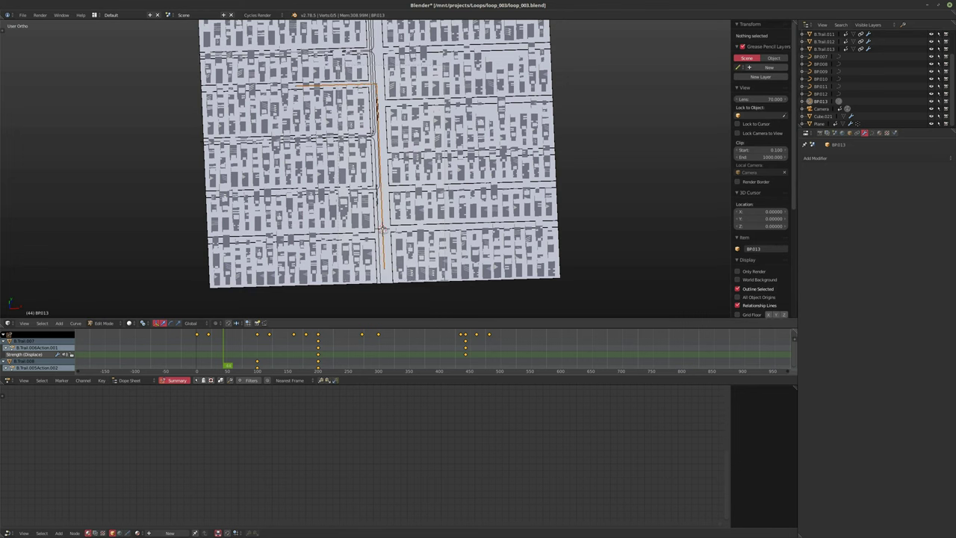
right_click(388, 189)
key("KP_Decimal")
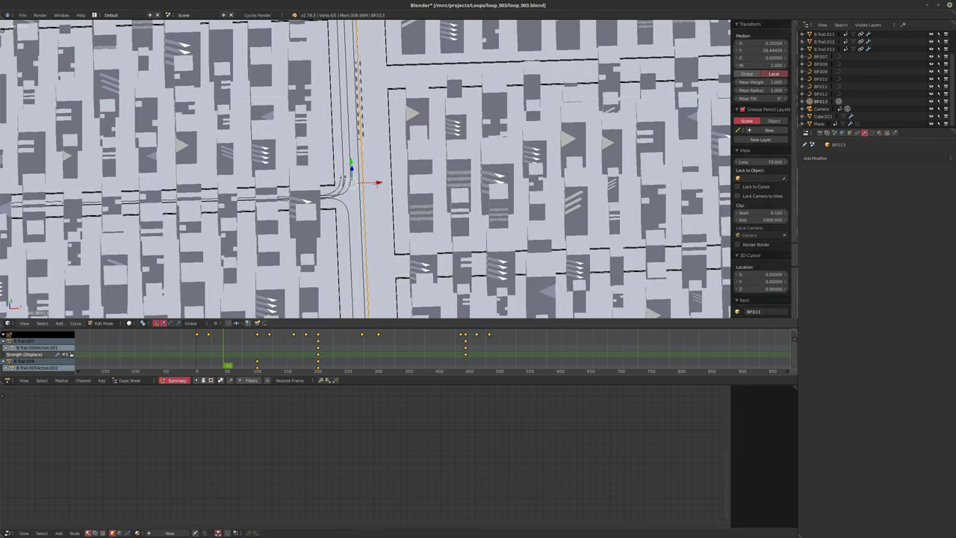
key("g")
key("x")
key("Return")
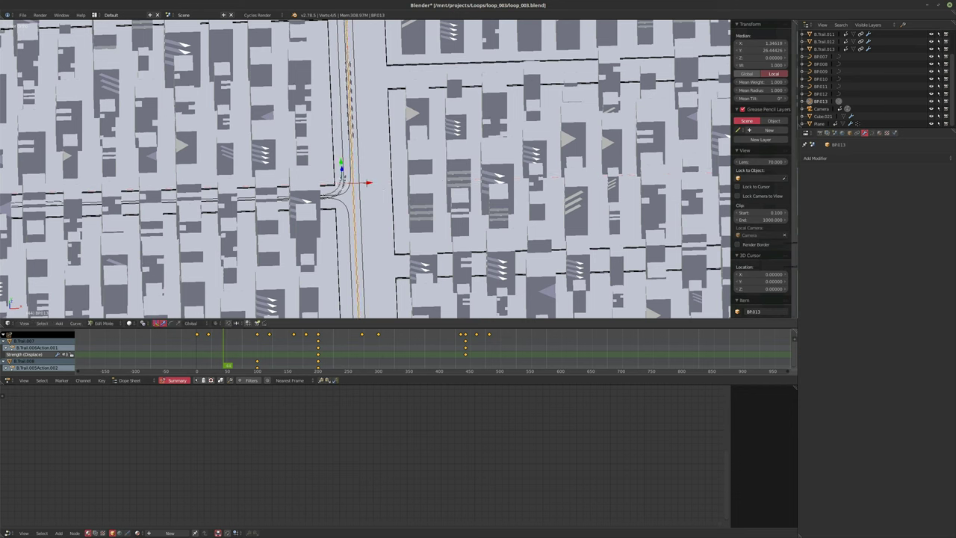
key("Tab")
key("KP_0")
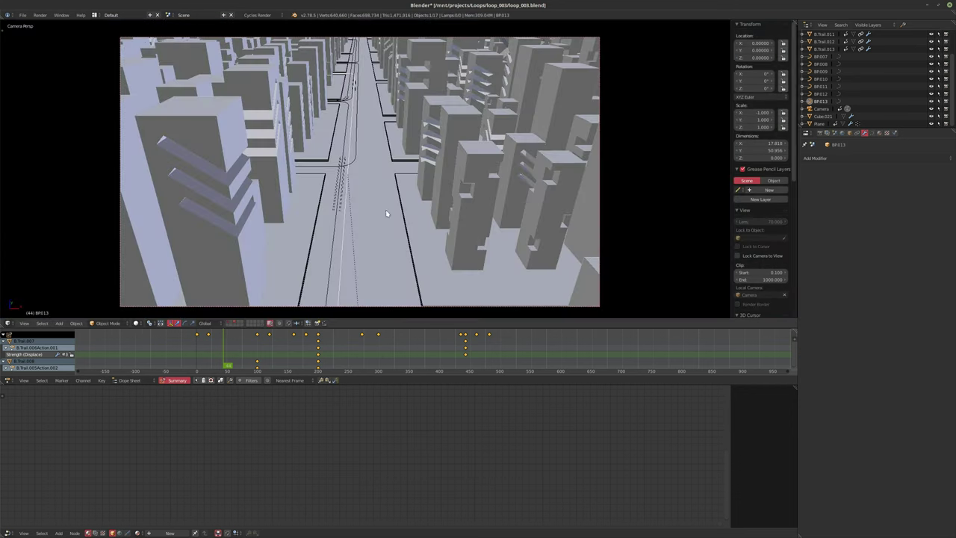
Step: At frame 80, select B.Trail.013 and make its Material.002 a separate single-user copy
left_click_drag(214, 354, 245, 357)
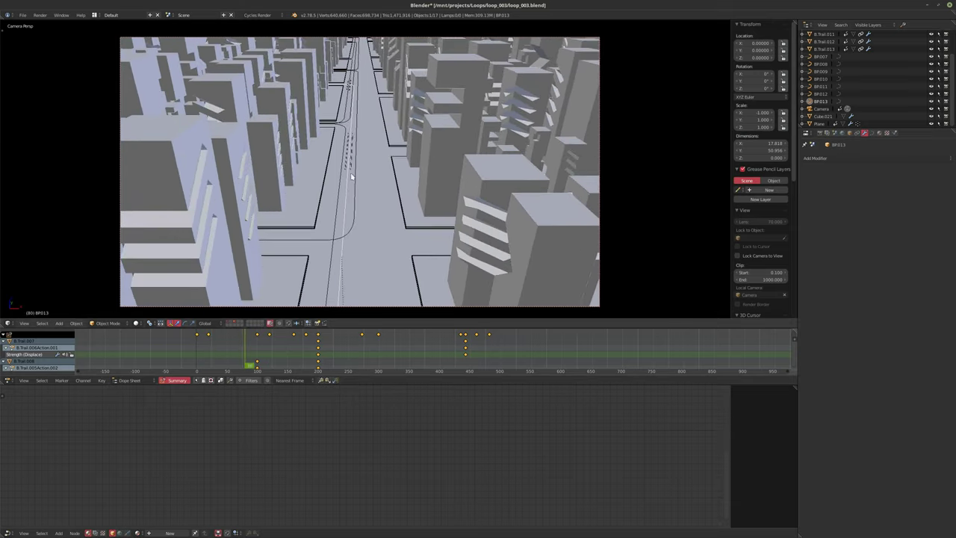
right_click(350, 170)
key("Home")
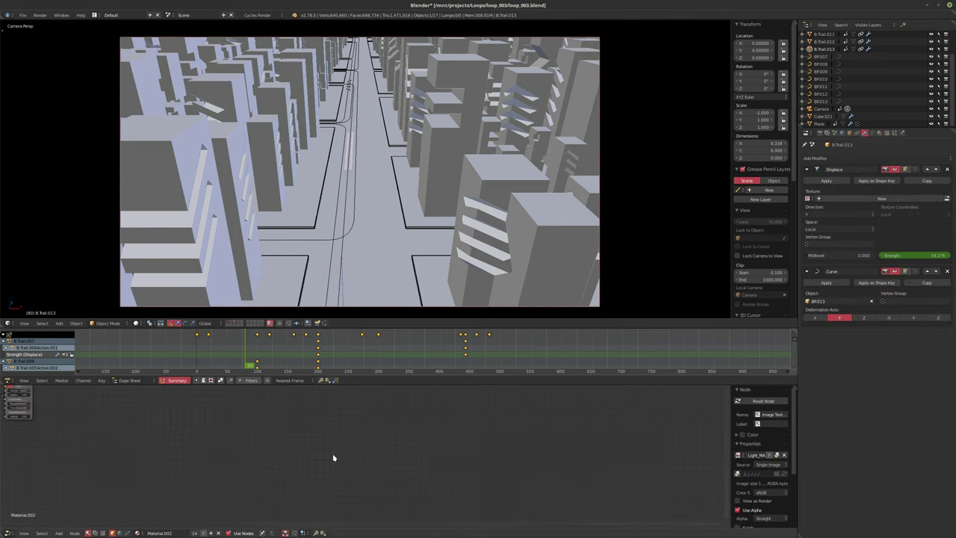
middle_click_drag(345, 454, 454, 453)
scroll(212, 431, "up", 6)
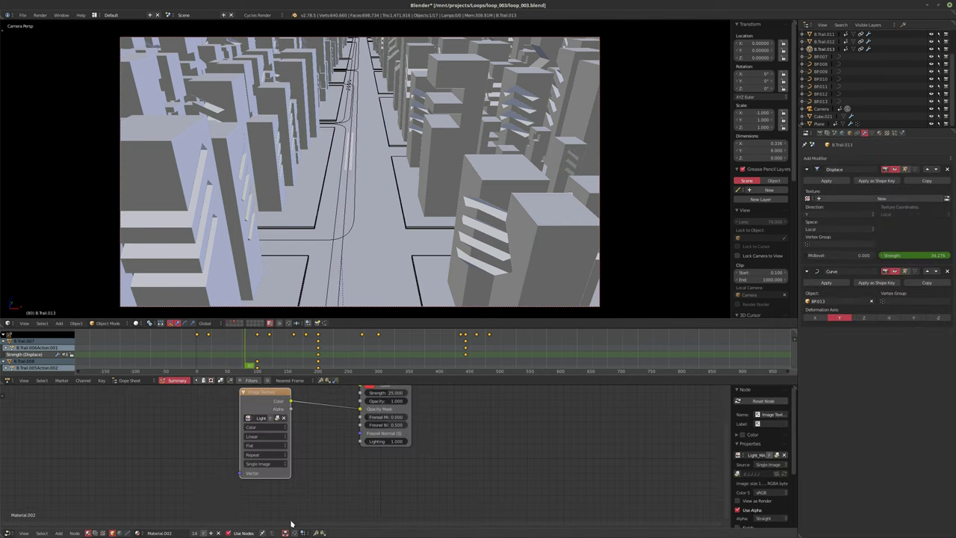
left_click(195, 533)
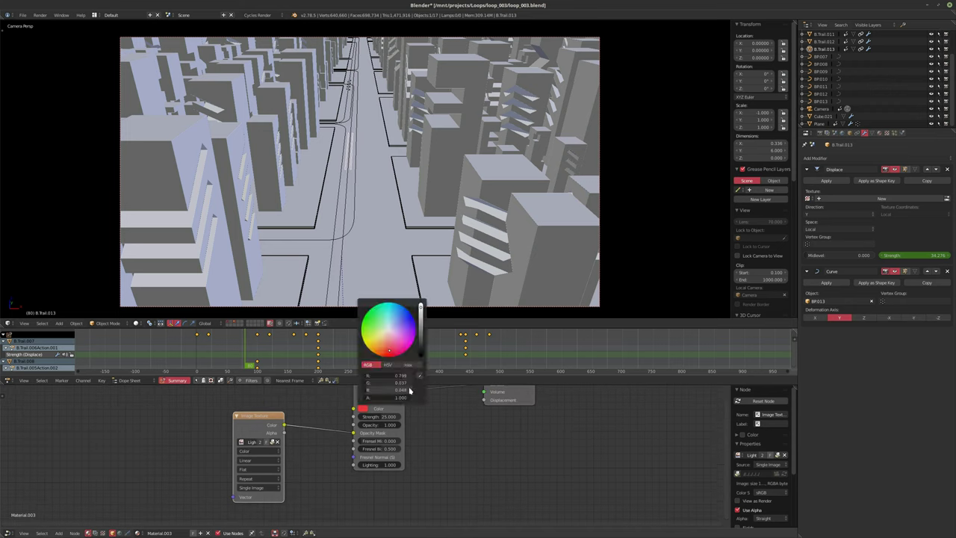
Step: Desaturate the copied material's emission colour to white and preview the camera view in rendered shading
left_click(387, 364)
left_click_drag(390, 382, 333, 374)
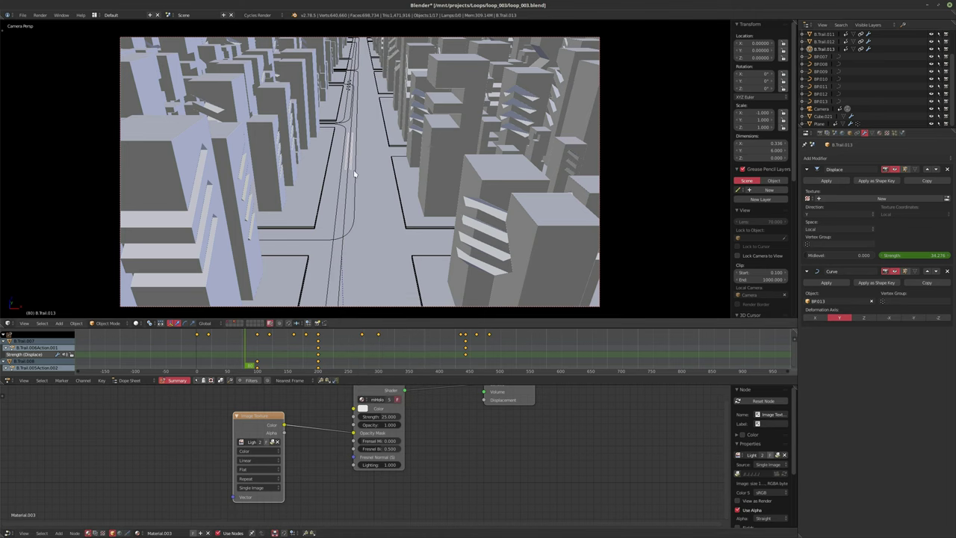
key("shift+z")
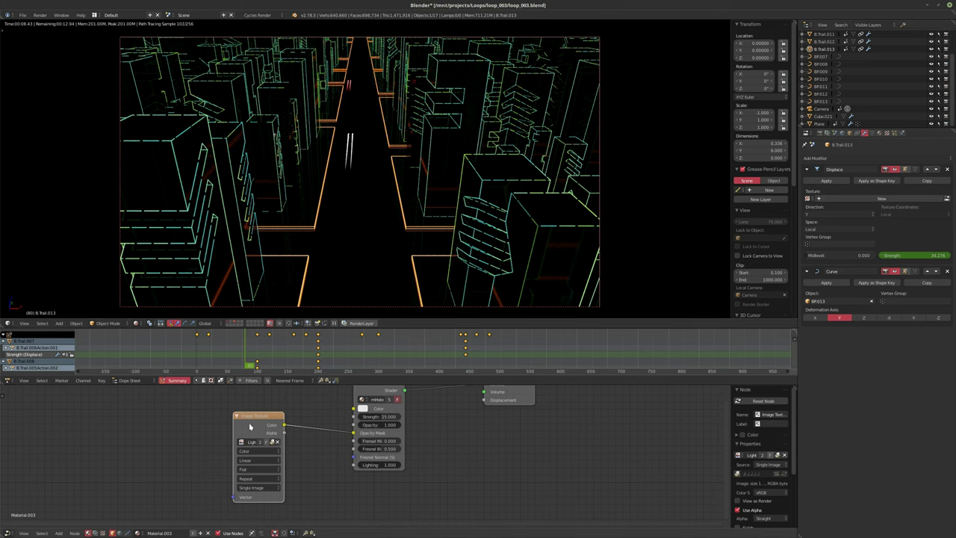
Step: Add Mapping and Texture Coordinate nodes to the trail's image texture, try another X scale, and set the X scale to 1
key("ctrl+t")
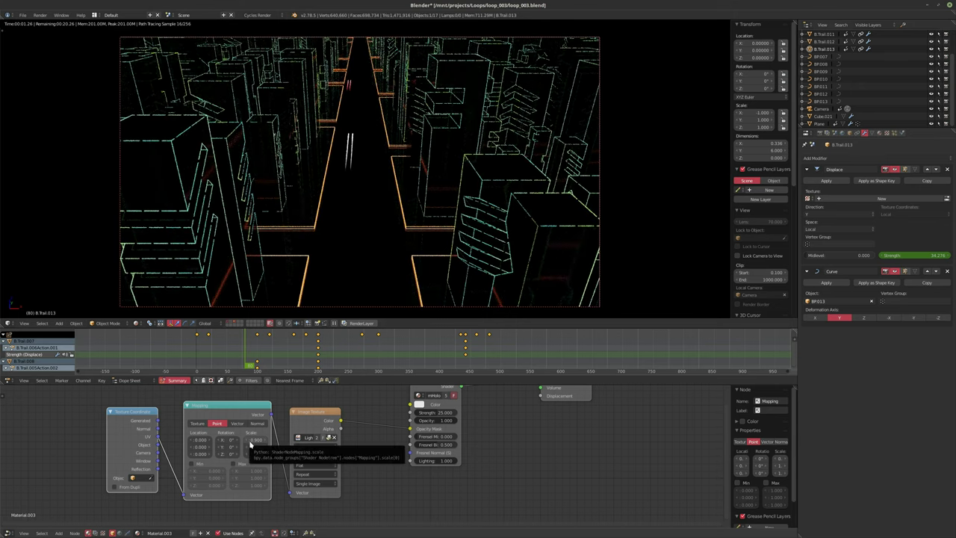
left_click(251, 440)
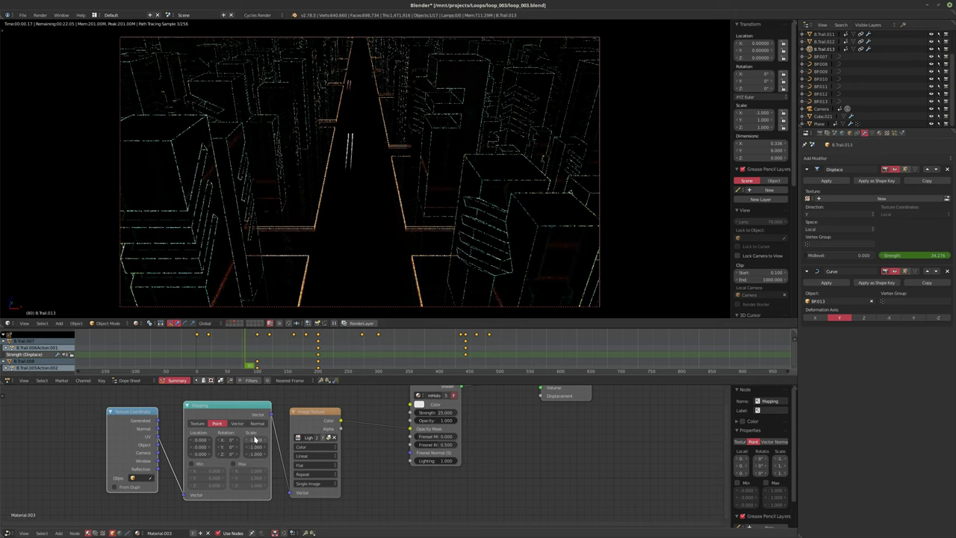
type("1.5")
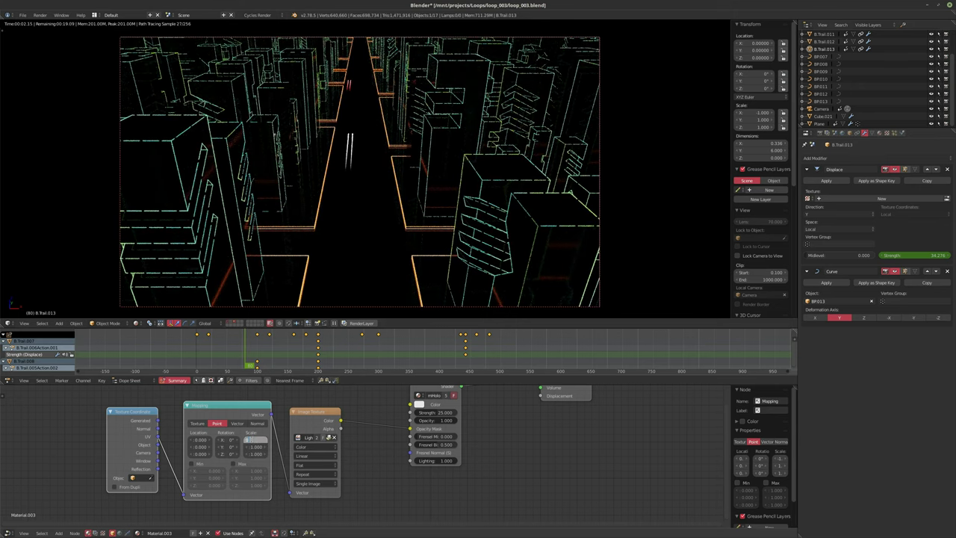
key("Return")
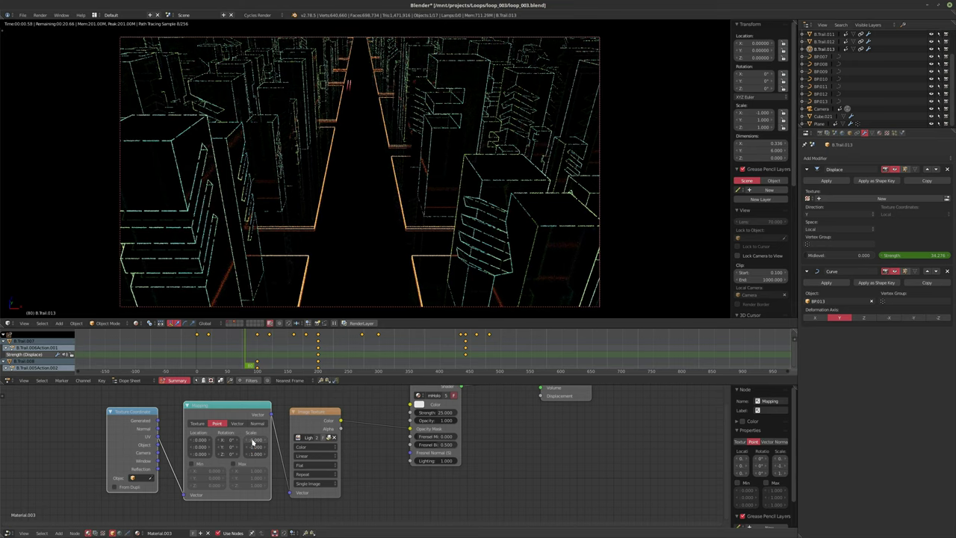
left_click(254, 440)
type("1")
key("Return")
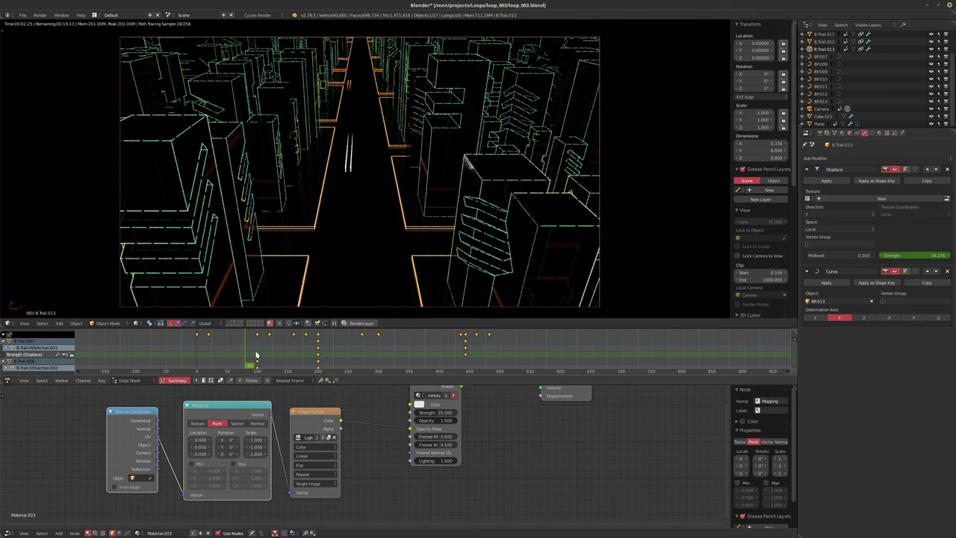
Step: Go to frame 59, return the camera view to solid shading, and play the animation to check the trails
left_click_drag(256, 355, 234, 361)
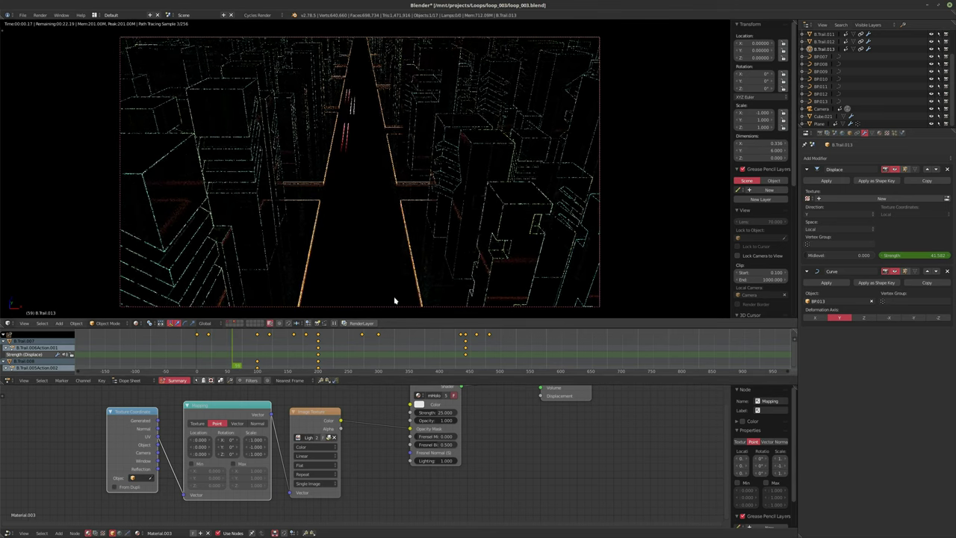
key("shift+z")
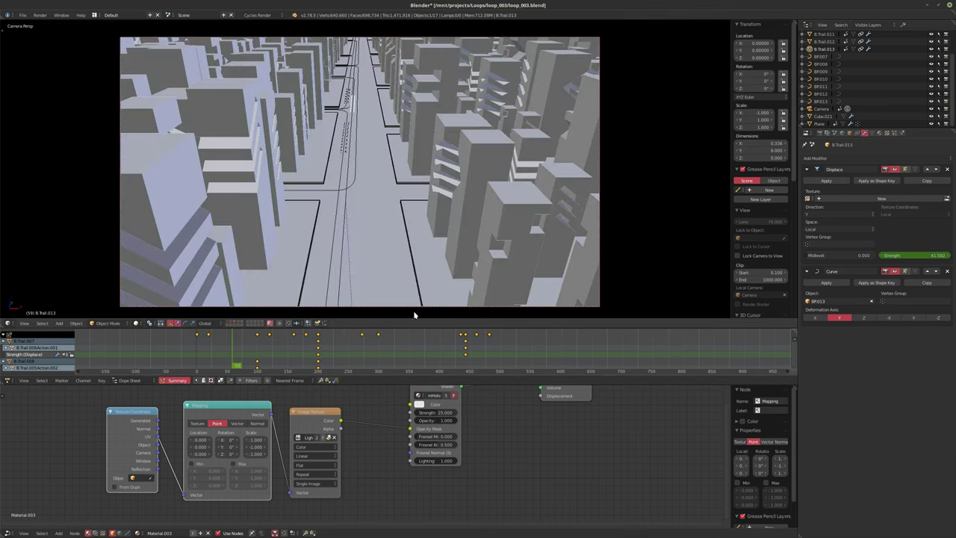
key("alt+a")
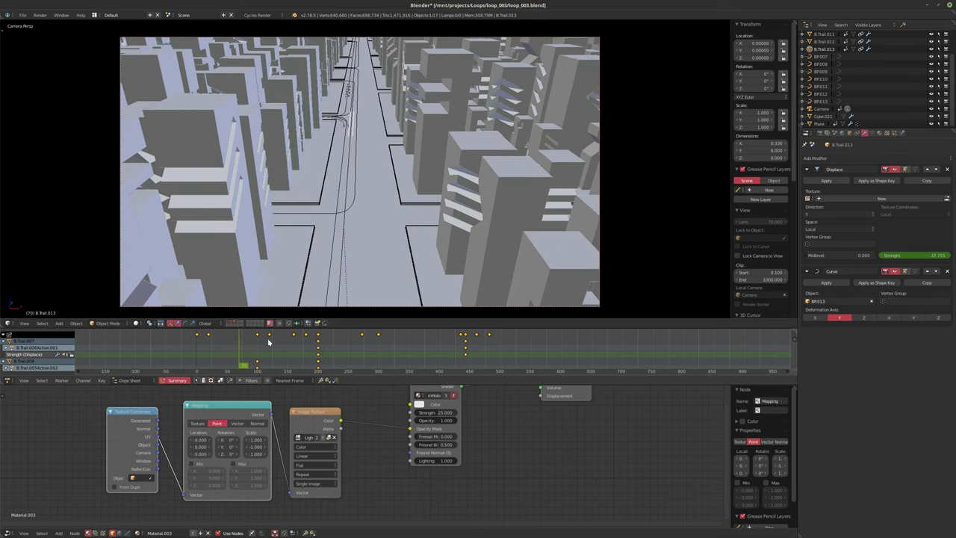
Step: Stop playback, select B.Trail.012, and clear the keyframes on its Displace strength
left_click(823, 41)
key("Escape")
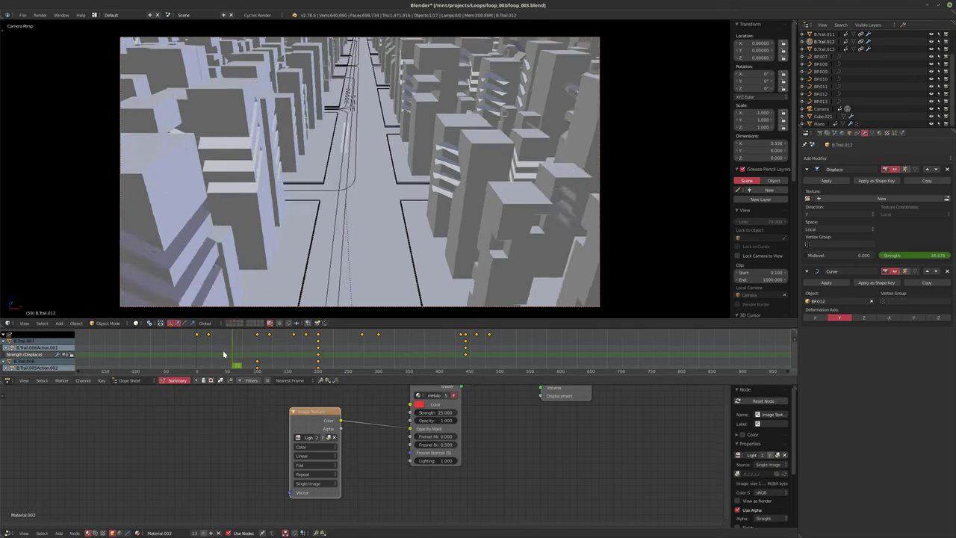
mouse_move(223, 353)
left_mouse_down()
mouse_move(203, 356)
mouse_move(222, 359)
left_mouse_up()
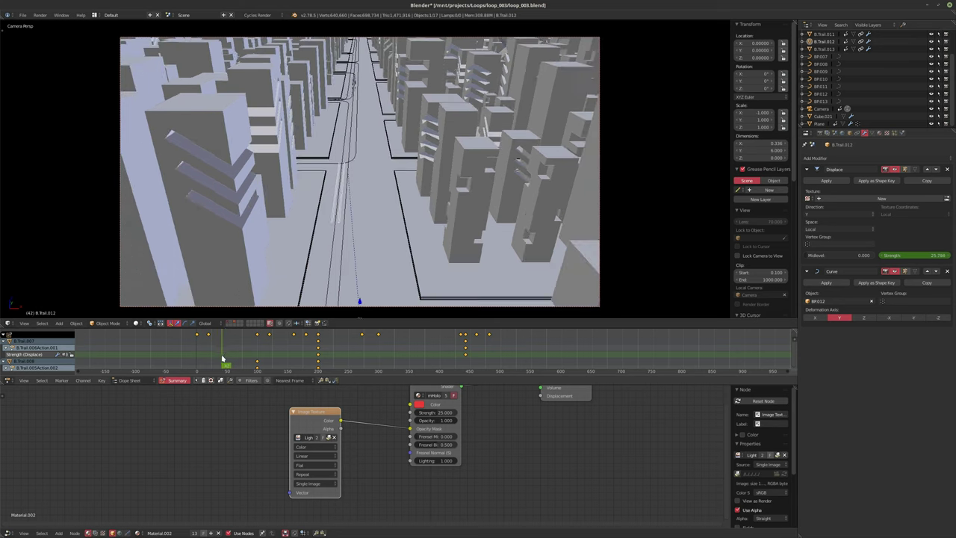
right_click(892, 255)
left_click(900, 259)
Step: Keyframe B.Trail.012's Displace strength with a higher value at frame 60 and a lower value at frame 200
mouse_move(221, 360)
left_mouse_down()
mouse_move(241, 357)
mouse_move(233, 362)
left_mouse_up()
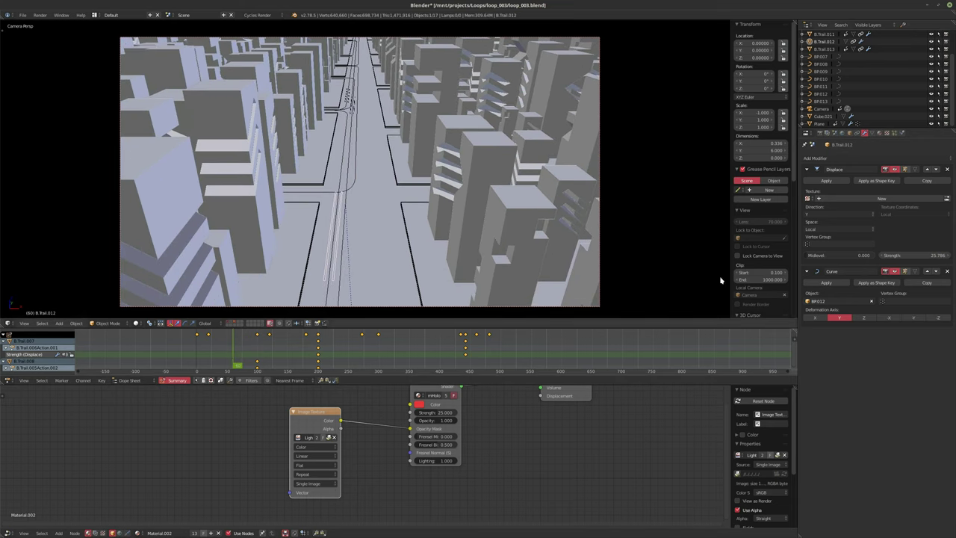
mouse_move(911, 256)
left_mouse_down()
mouse_move(943, 256)
mouse_move(909, 256)
left_mouse_up()
key("i")
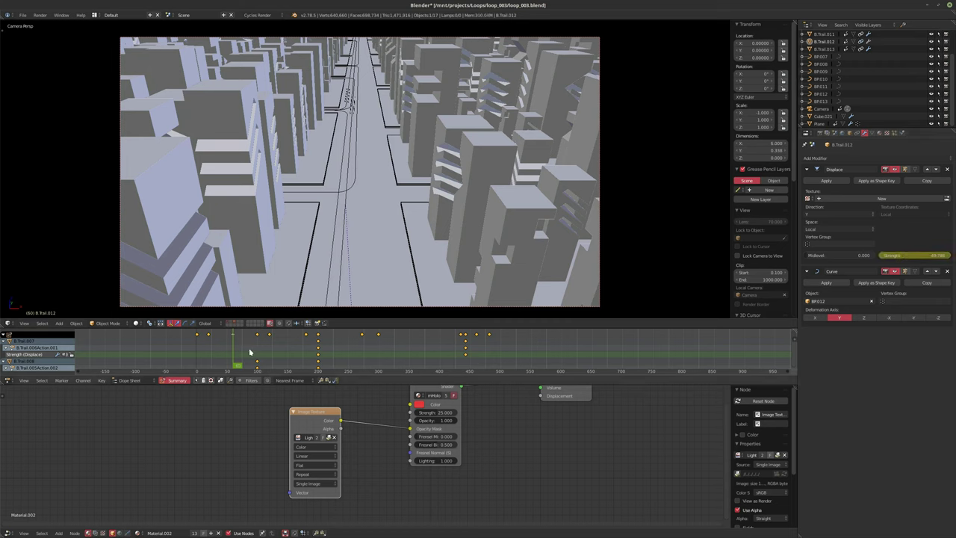
left_click(319, 355)
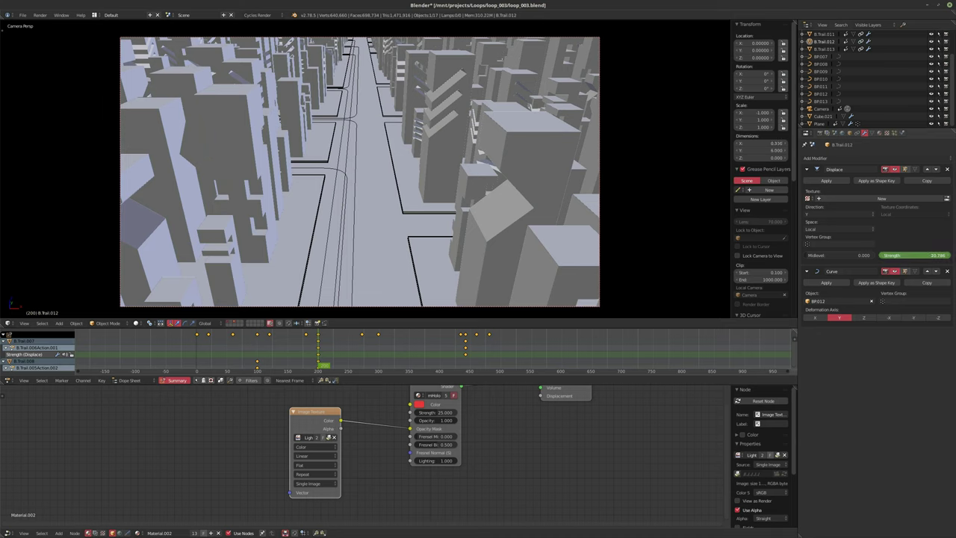
key("i")
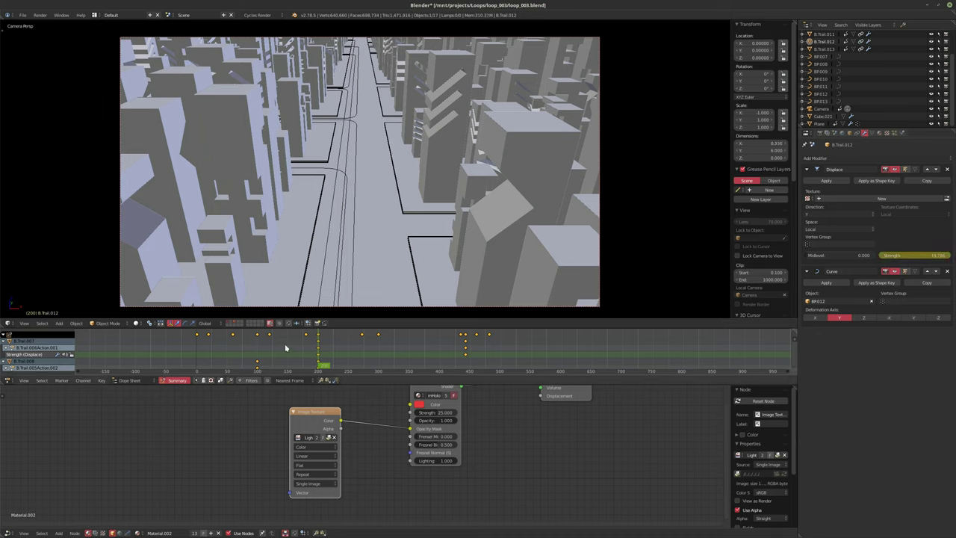
Step: At frame 117, clear B.Trail.011's Displace strength keyframes and set a new starting strength that holds the trail out of view
left_click(254, 358)
left_click_drag(245, 359, 268, 363)
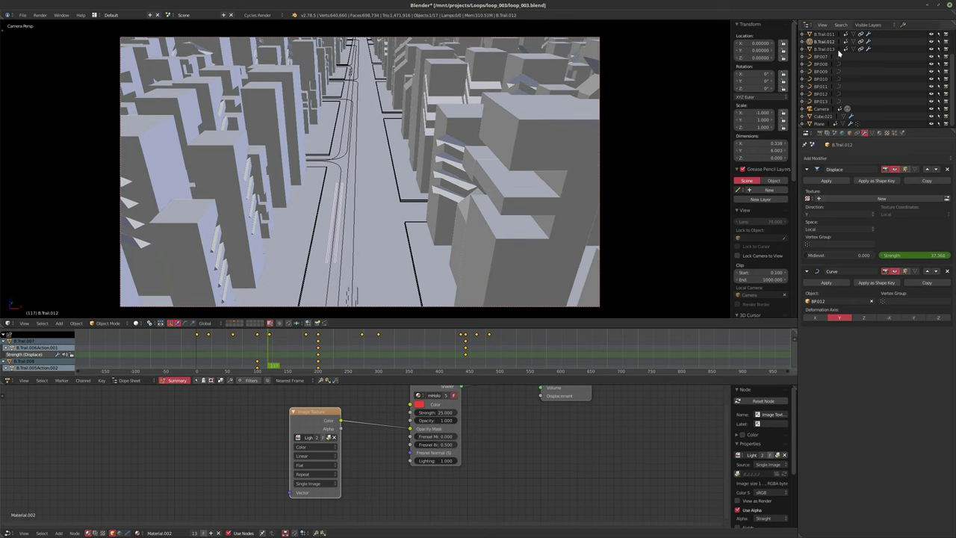
left_click(821, 34)
right_click(894, 256)
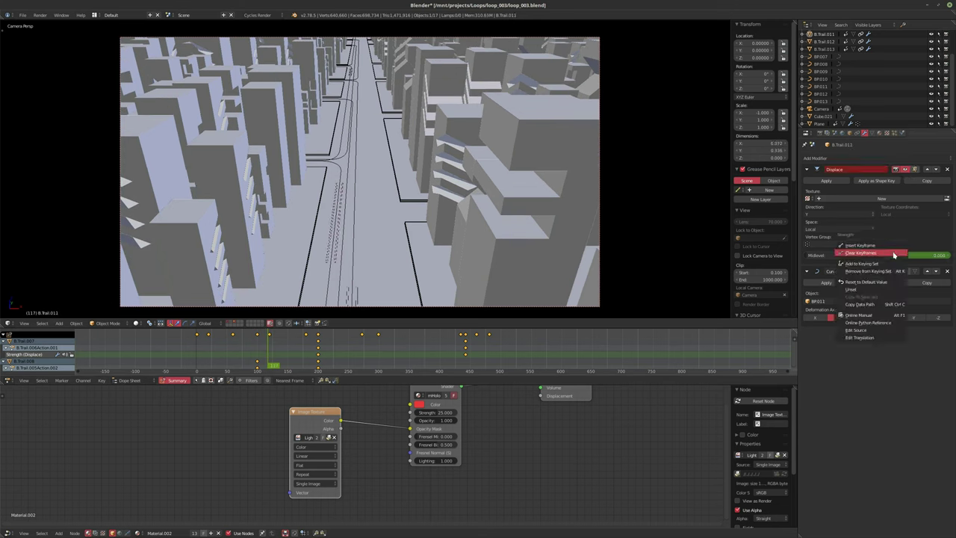
left_click(881, 255)
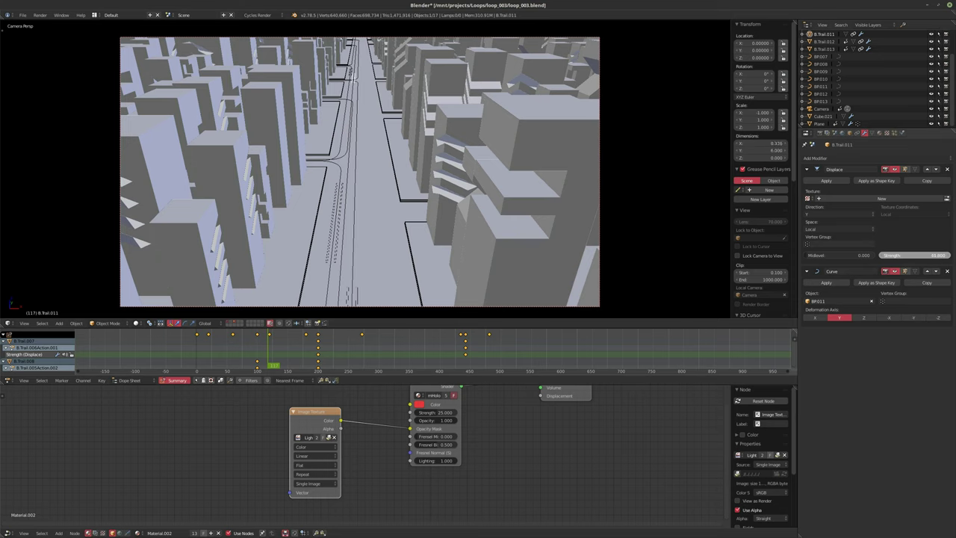
left_click_drag(914, 255, 918, 255)
left_click_drag(916, 255, 916, 255)
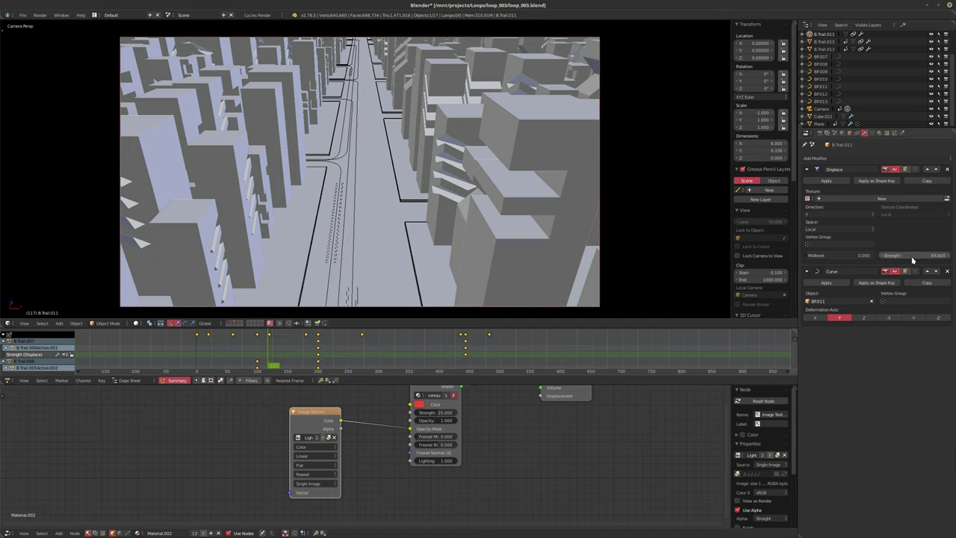
Step: Set B.Trail.011's Displace strength to 20 at frame 223 and keyframe it
left_click_drag(266, 350, 333, 358)
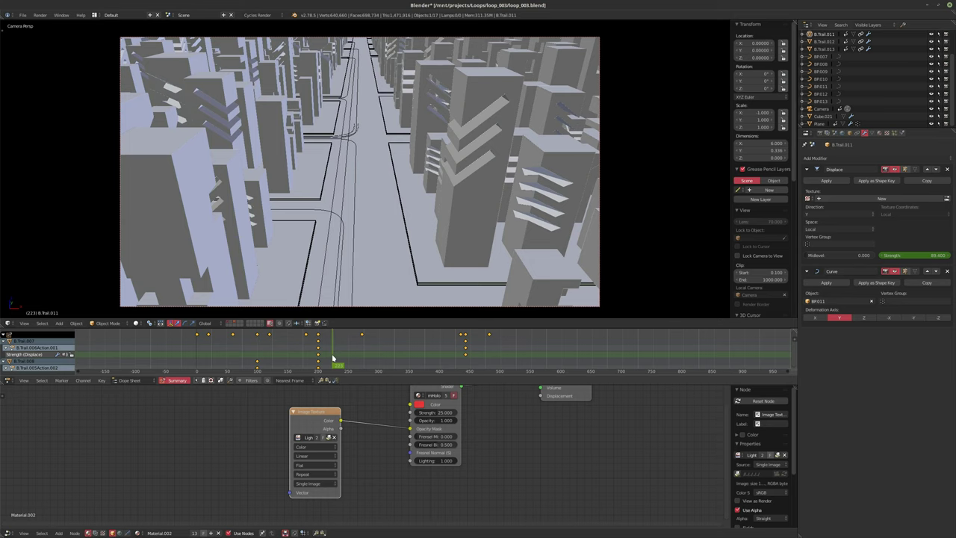
left_click_drag(899, 254, 878, 255)
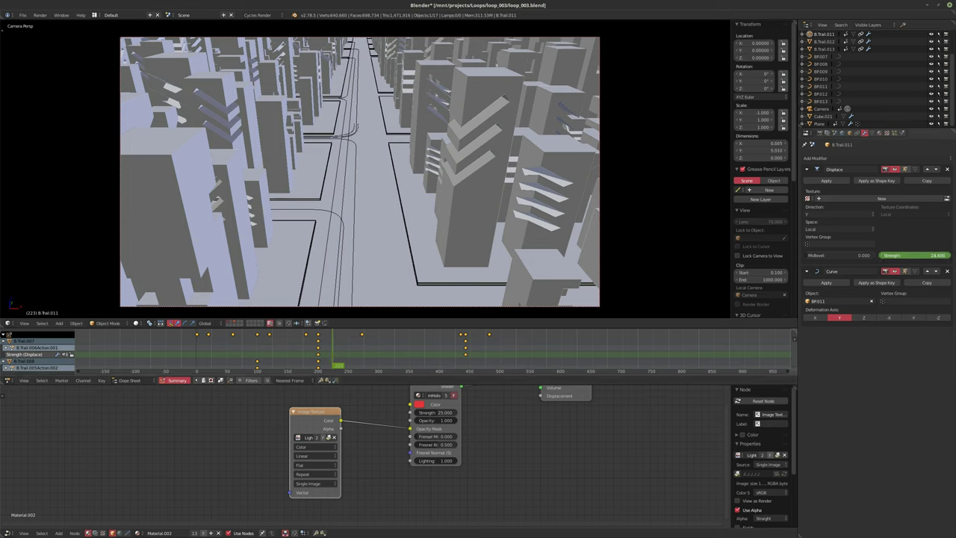
left_click(906, 255)
type("20")
key("Return")
key("i")
Step: Scrub through B.Trail.011's motion and move its frame 223 keyframe to about frame 250
left_click(232, 358)
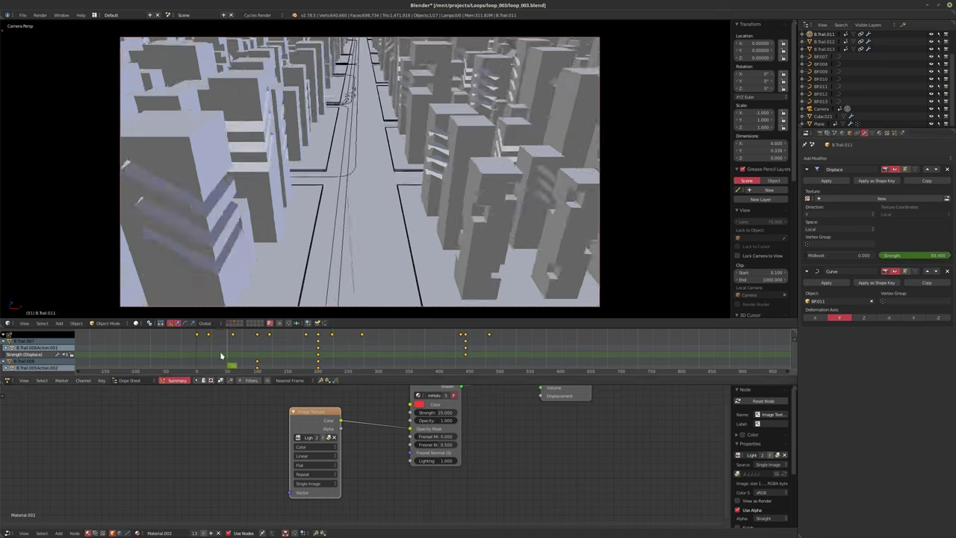
left_click_drag(221, 356, 361, 371)
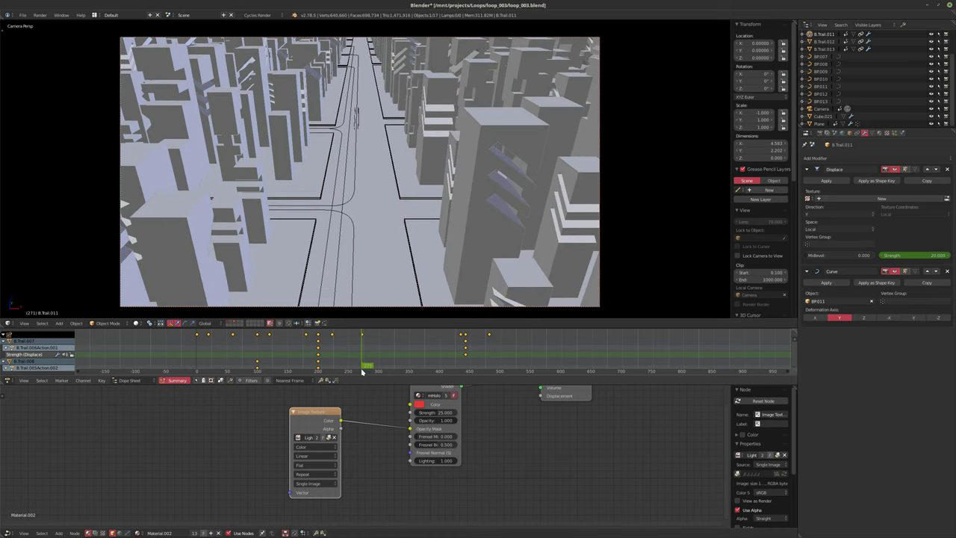
key("Right")
left_click_drag(368, 349, 333, 353)
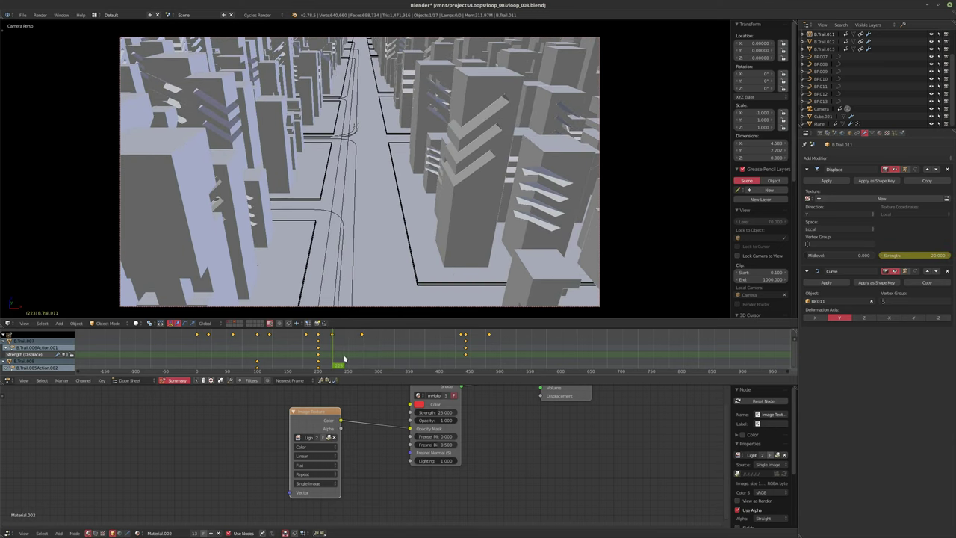
key("a")
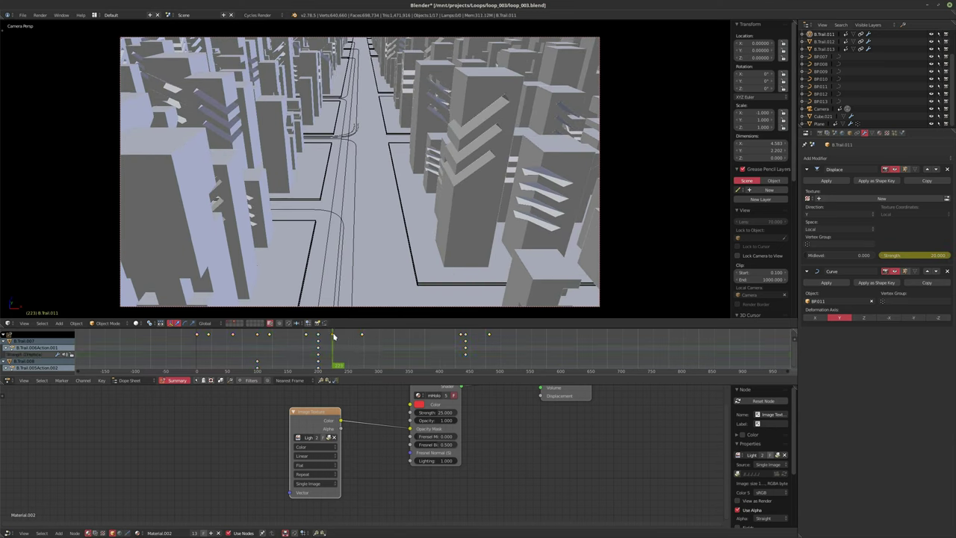
right_click_drag(334, 336, 350, 347)
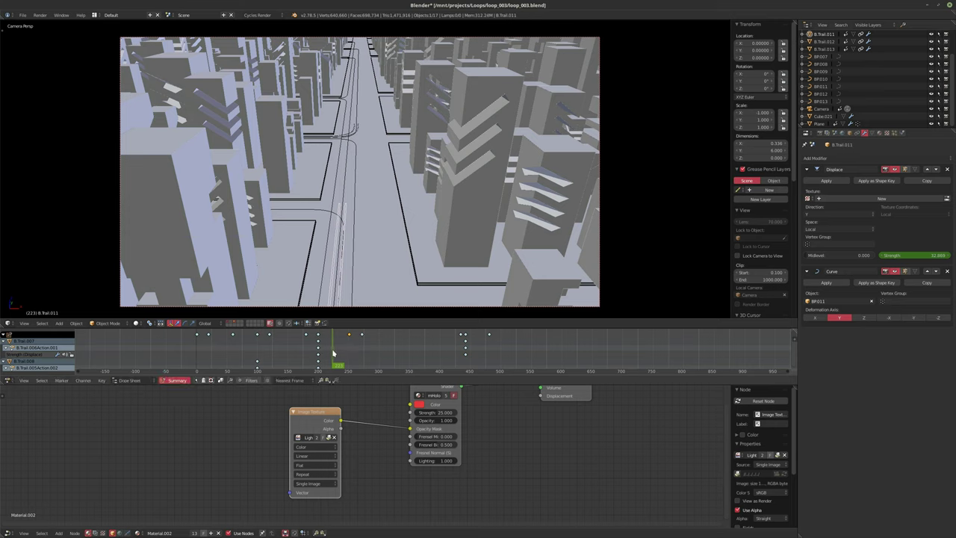
Step: At frame 125, clear B.Trail.010's Displace strength keyframes and keyframe a new starting strength
left_click_drag(334, 353, 273, 366)
scroll(859, 54, "up", 2)
left_click(825, 56)
right_click(912, 257)
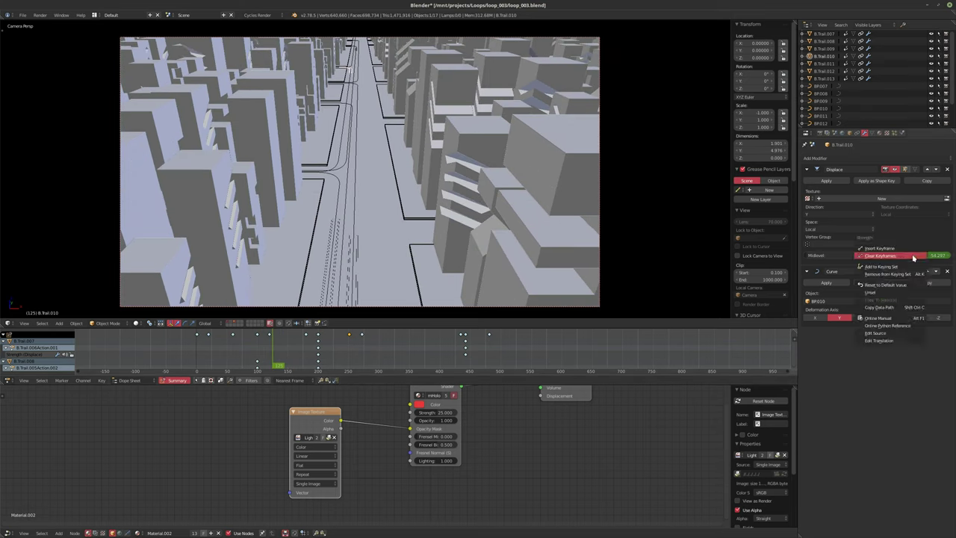
left_click(901, 256)
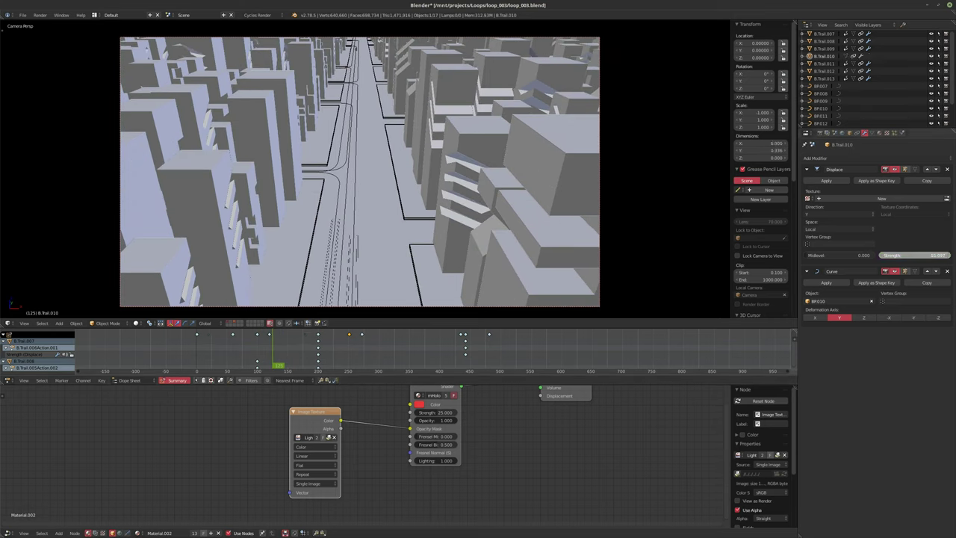
key("i")
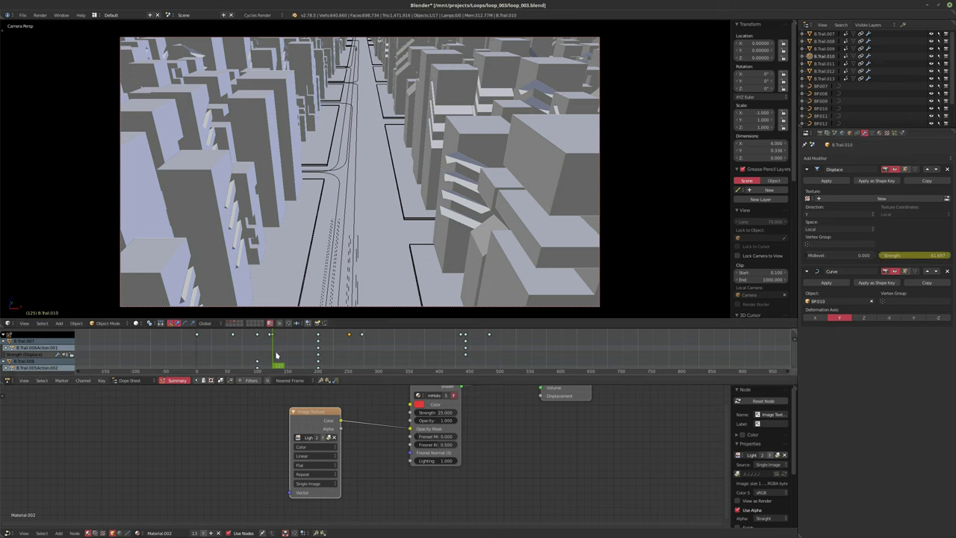
Step: Try lower Displace strengths for B.Trail.010 at frames 239 and 163
left_click_drag(276, 361, 348, 362)
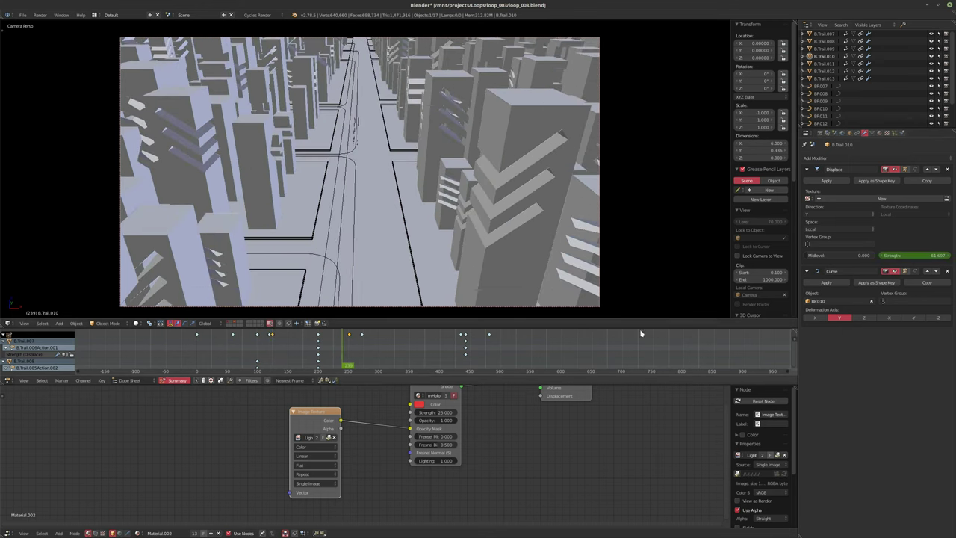
left_click_drag(896, 254, 860, 255)
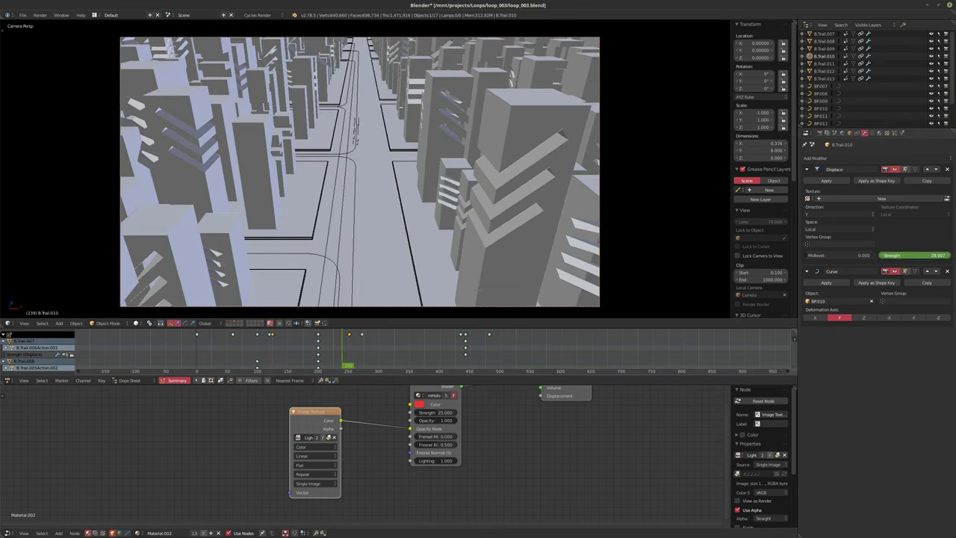
left_click_drag(343, 350, 301, 357)
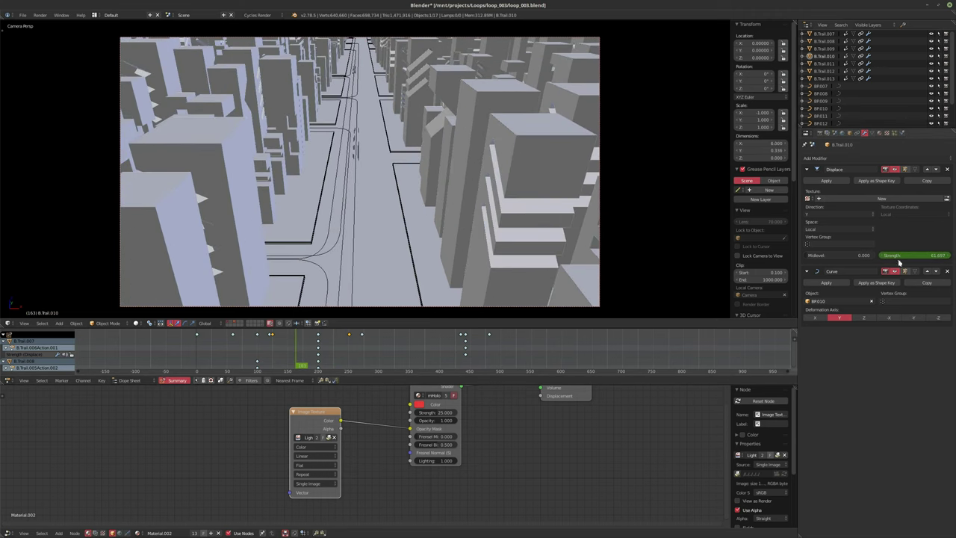
left_click_drag(910, 254, 899, 255)
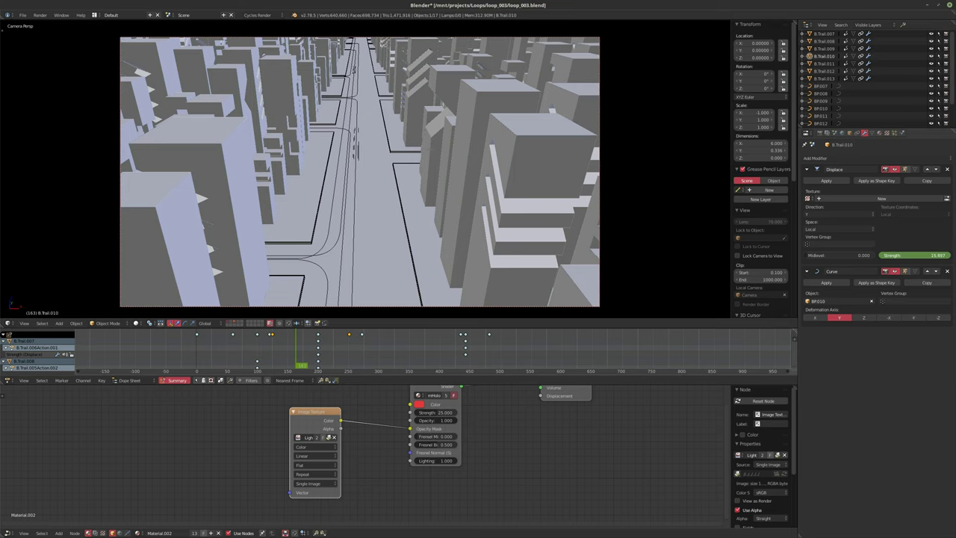
key("Escape")
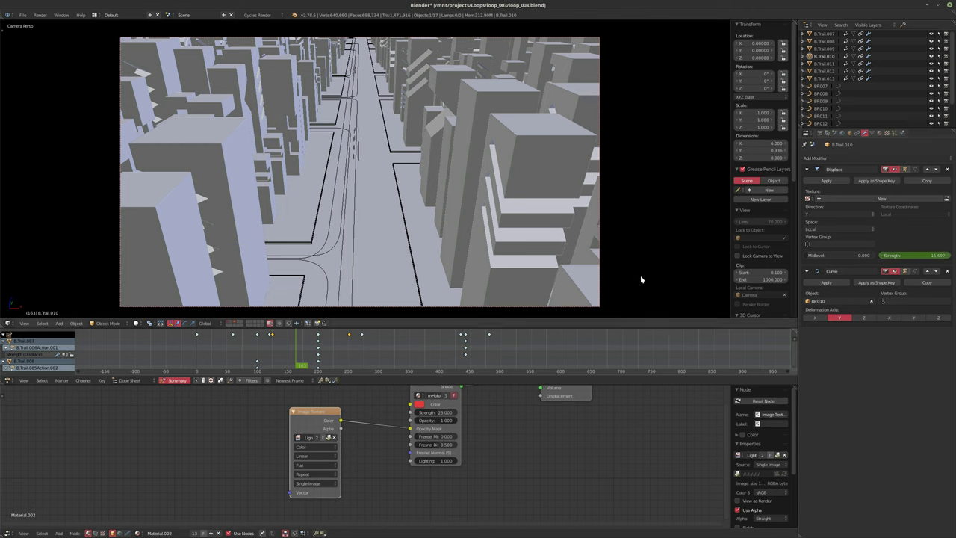
Step: Try different Displace strengths for B.Trail.010 at frames 250 and 242 without keyframing them
left_click_drag(297, 353, 348, 352)
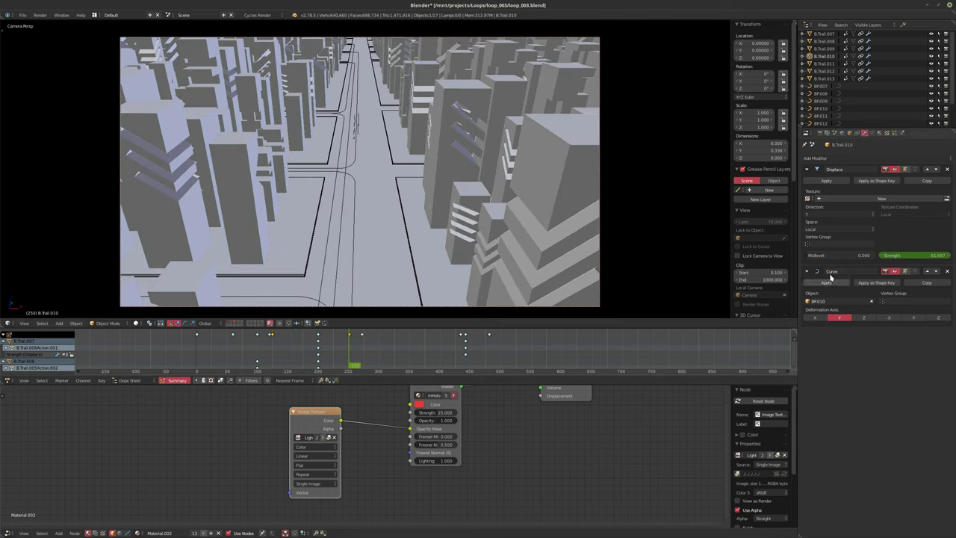
left_click_drag(913, 255, 926, 253)
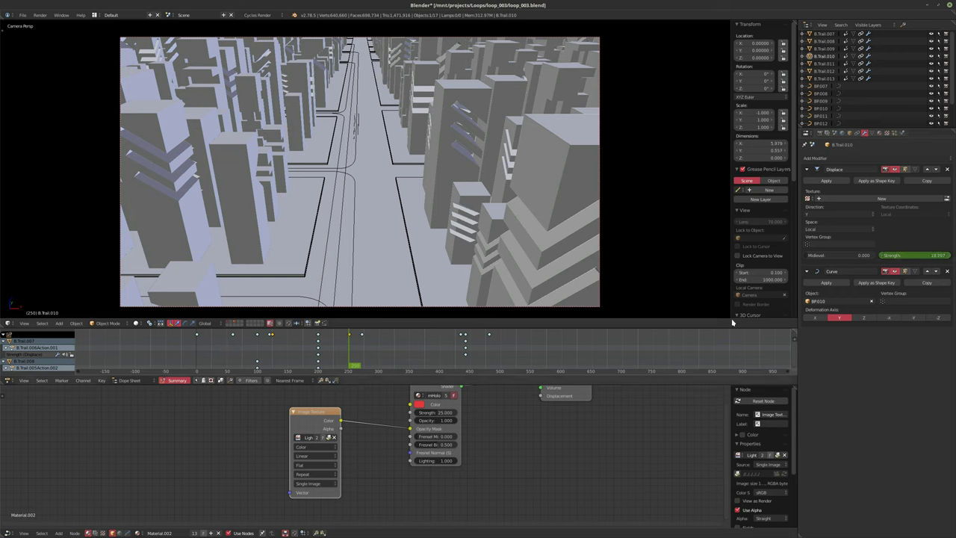
left_click_drag(399, 364, 351, 364)
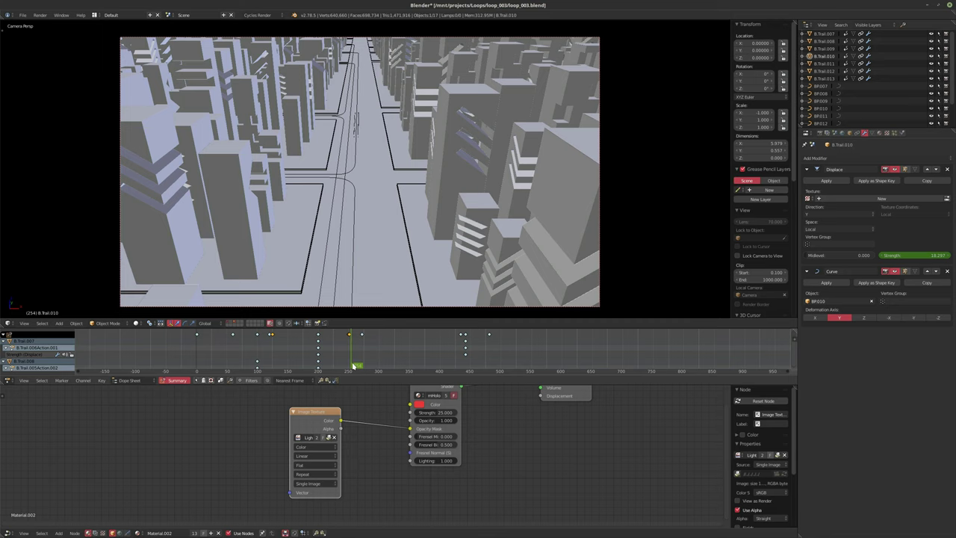
scroll(348, 339, "up", 5)
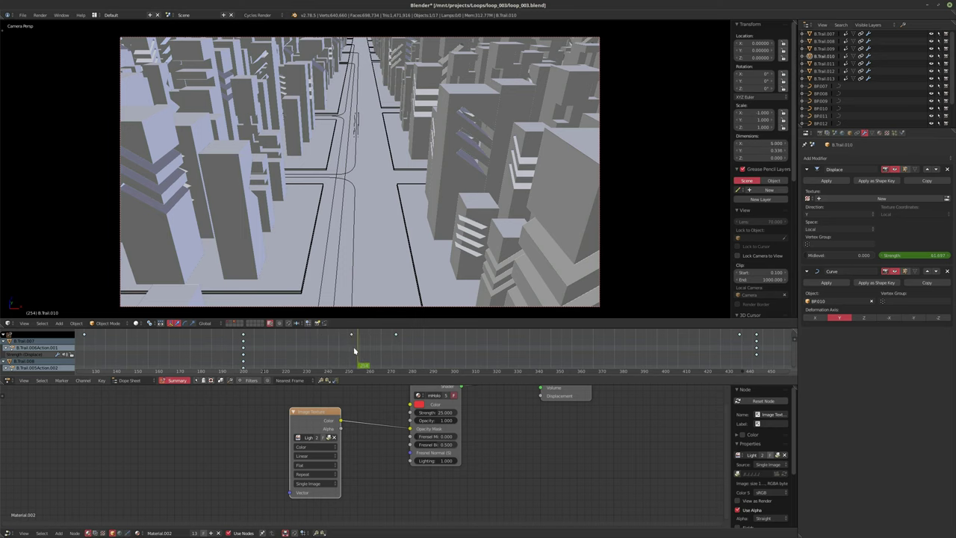
left_click(333, 351)
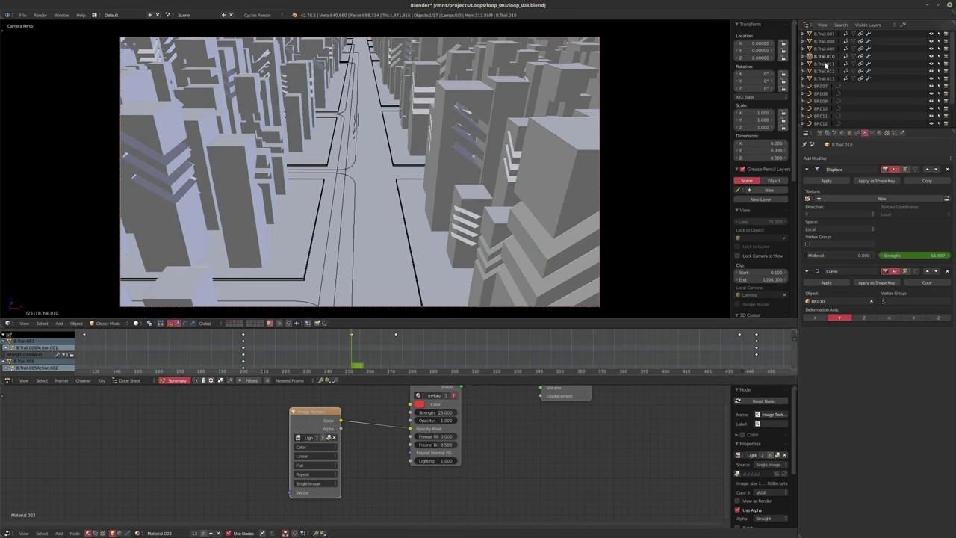
mouse_move(333, 351)
left_mouse_down()
mouse_move(239, 365)
mouse_move(129, 352)
mouse_move(589, 344)
mouse_move(333, 351)
left_mouse_up()
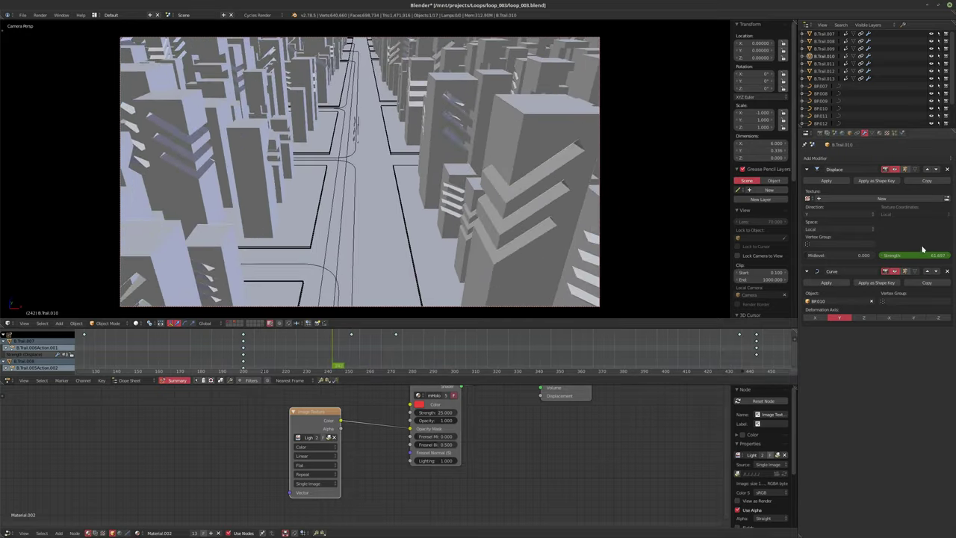
left_click_drag(922, 254, 907, 255)
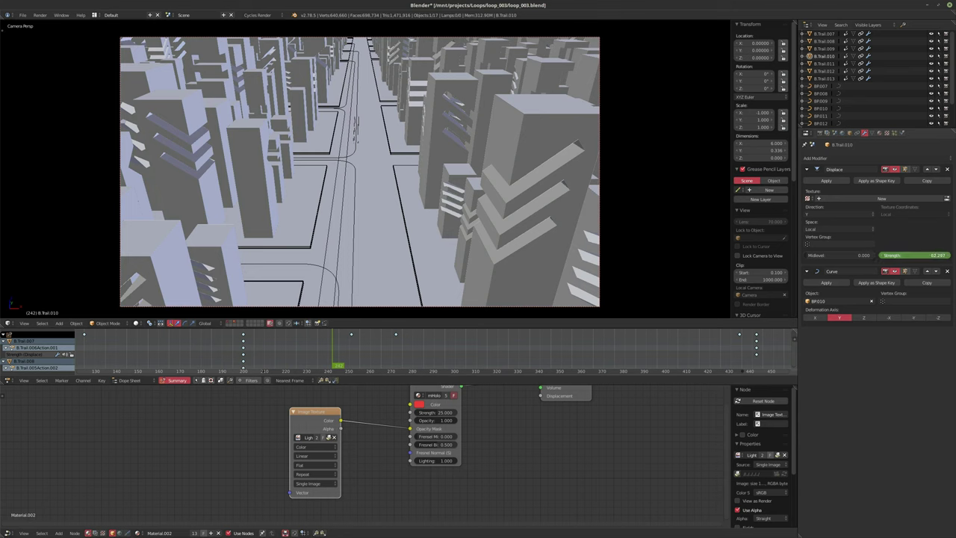
Step: Lower B.Trail.010's Displace strength to about 13 at frame 209, keyframe it, and play back the motion
left_click_drag(333, 353, 149, 361)
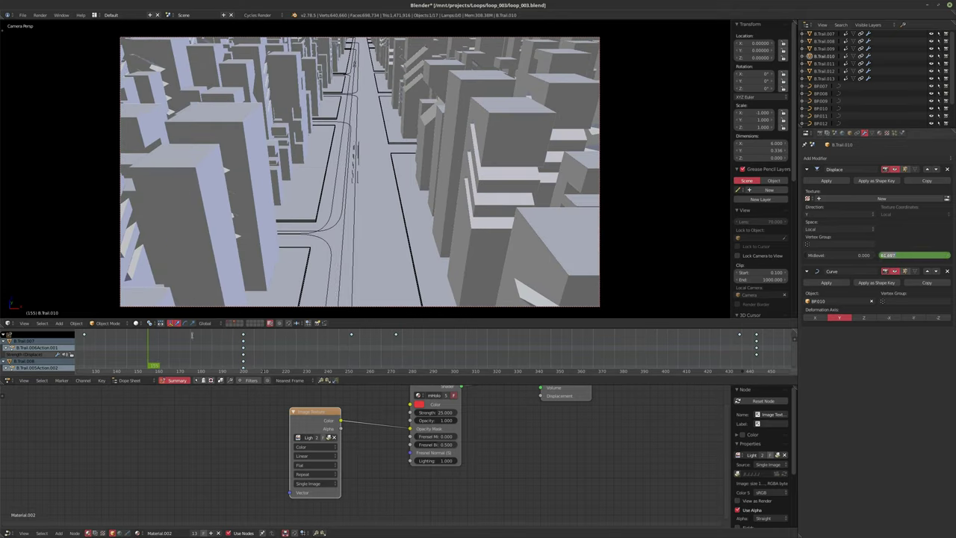
left_click_drag(146, 352, 266, 365)
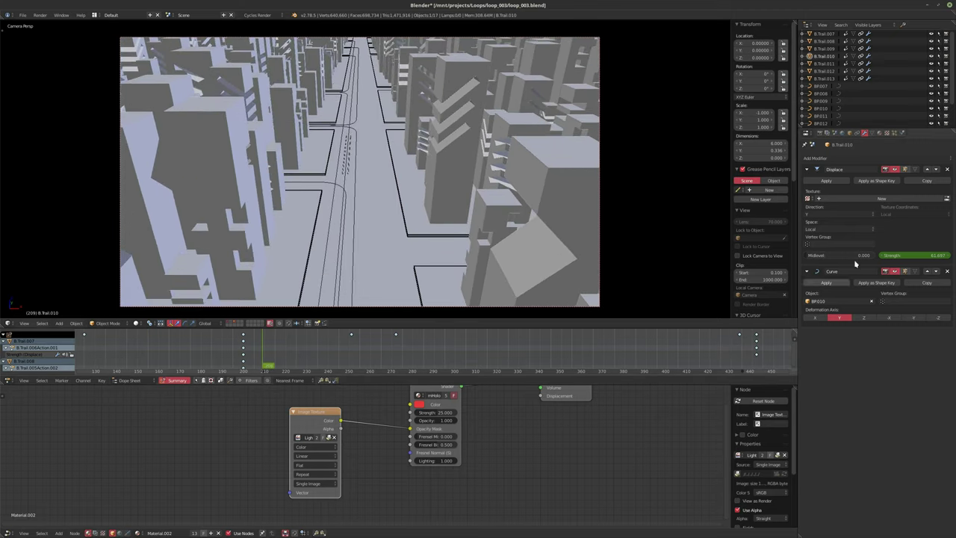
mouse_move(896, 255)
left_mouse_down()
mouse_move(918, 255)
mouse_move(896, 256)
left_mouse_up()
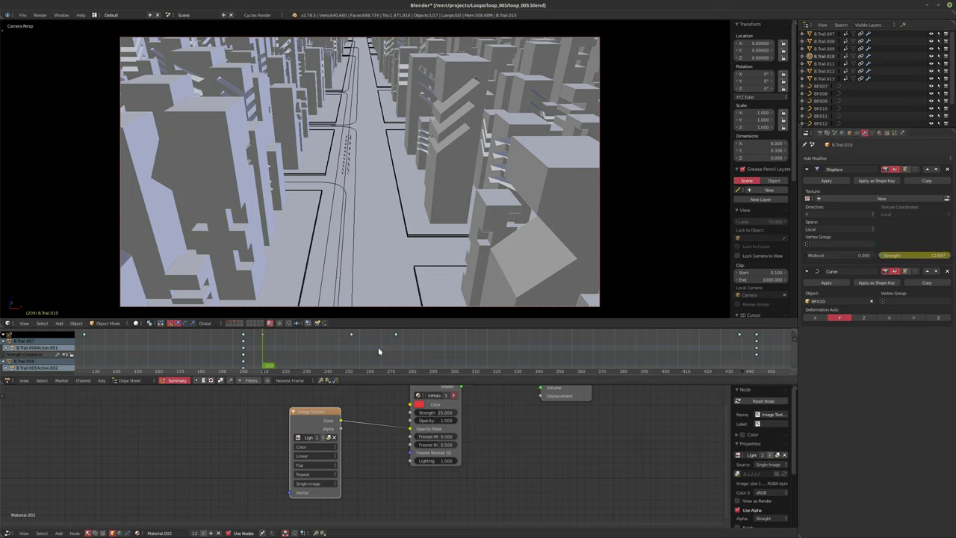
key("shift+alt+a")
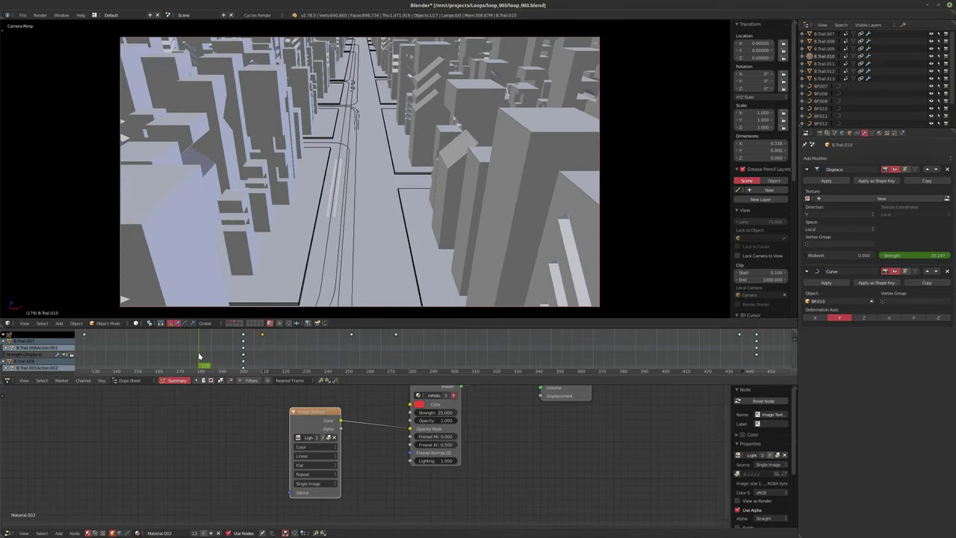
Step: At frame 235, clear B.Trail.009's Displace strength keyframes and keyframe a new starting strength
left_click(824, 49)
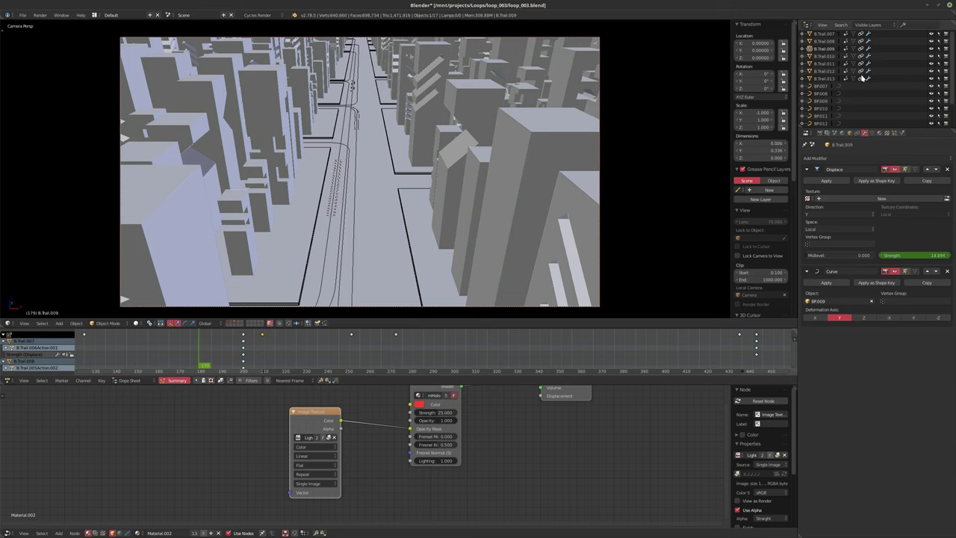
left_click_drag(202, 351, 318, 364)
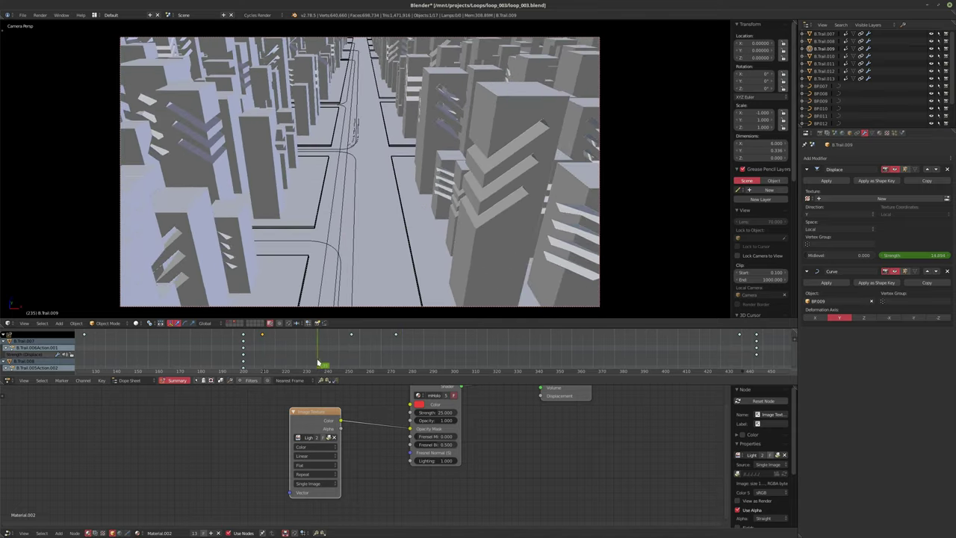
right_click(902, 255)
left_click(895, 254)
right_click(896, 255)
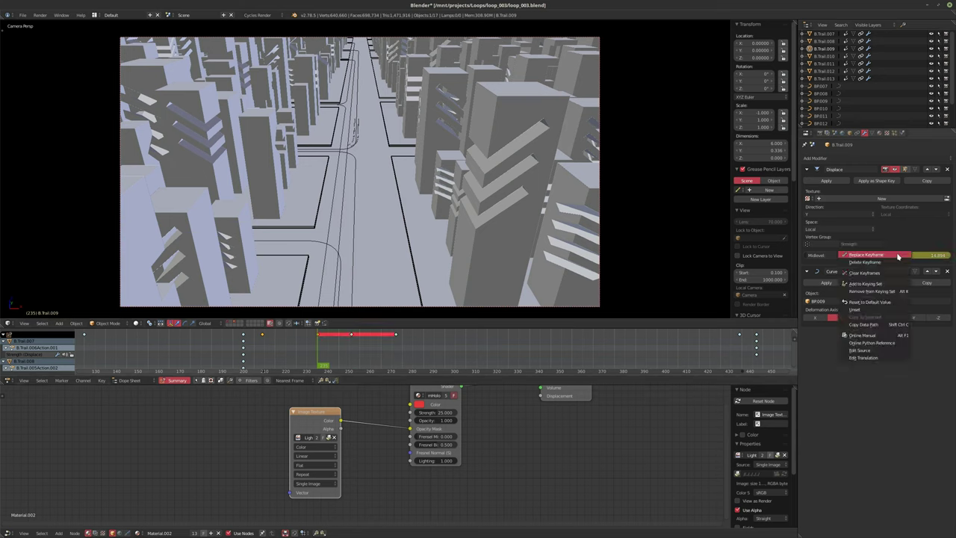
left_click(882, 272)
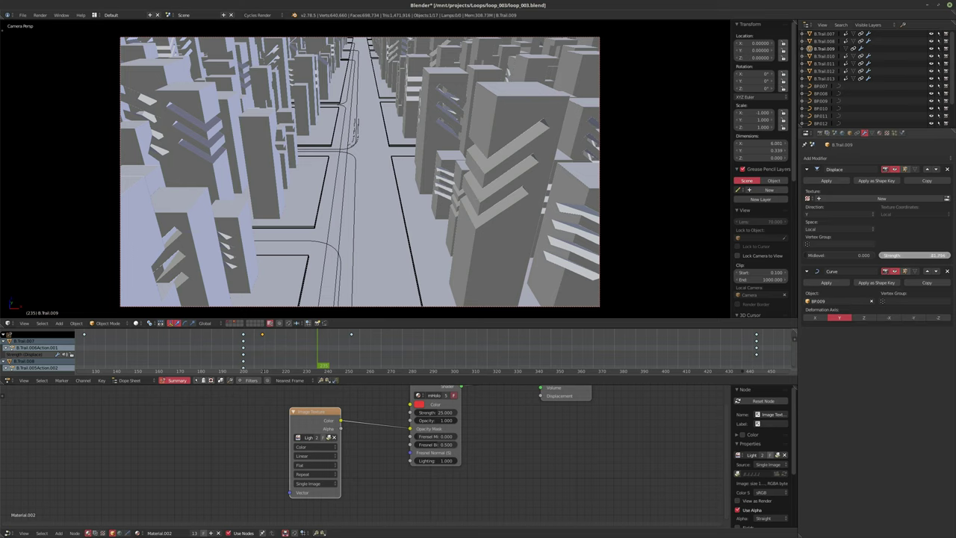
key("i")
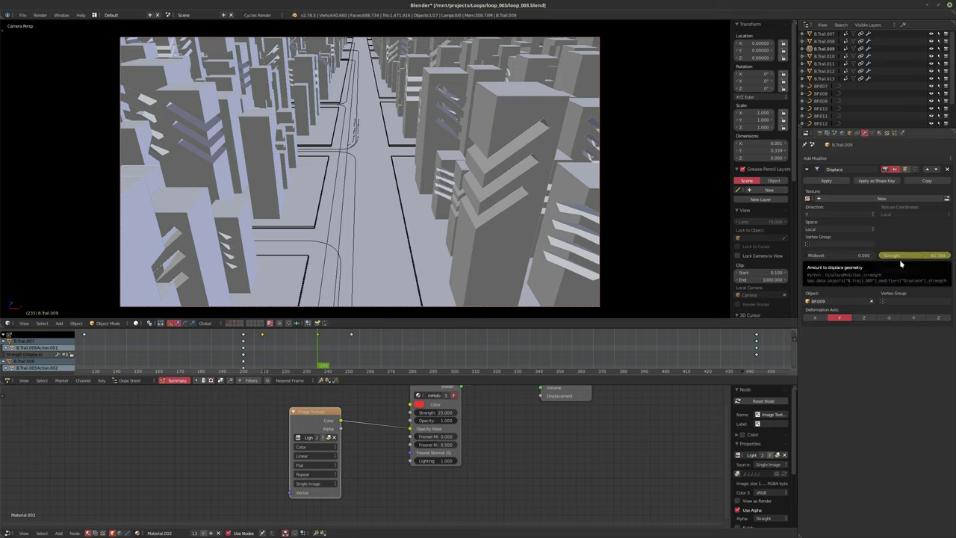
Step: Test B.Trail.009's Displace strength at frame 299, and keyframe a lower strength of about 16 at frame 342
left_click_drag(311, 347, 456, 348)
left_click_drag(915, 256, 934, 256)
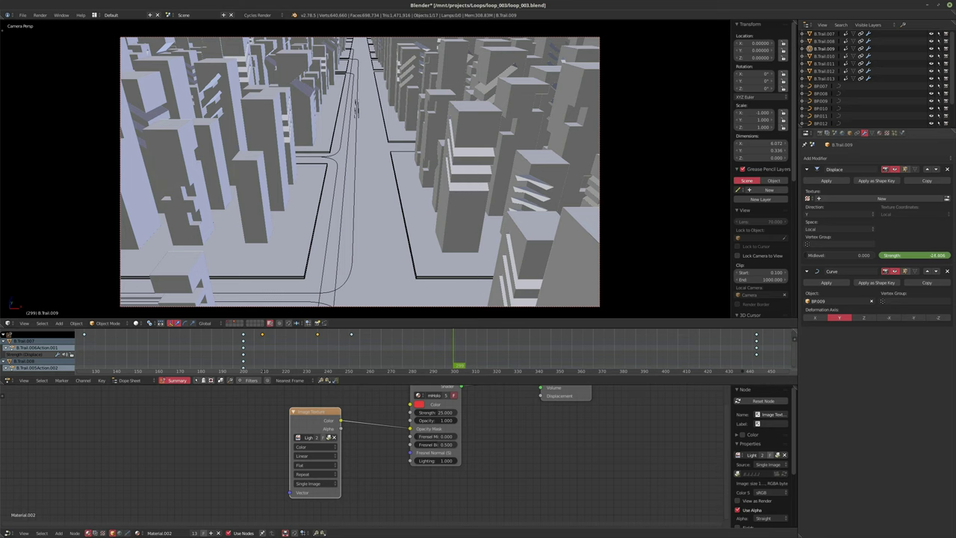
left_click_drag(933, 256, 904, 256)
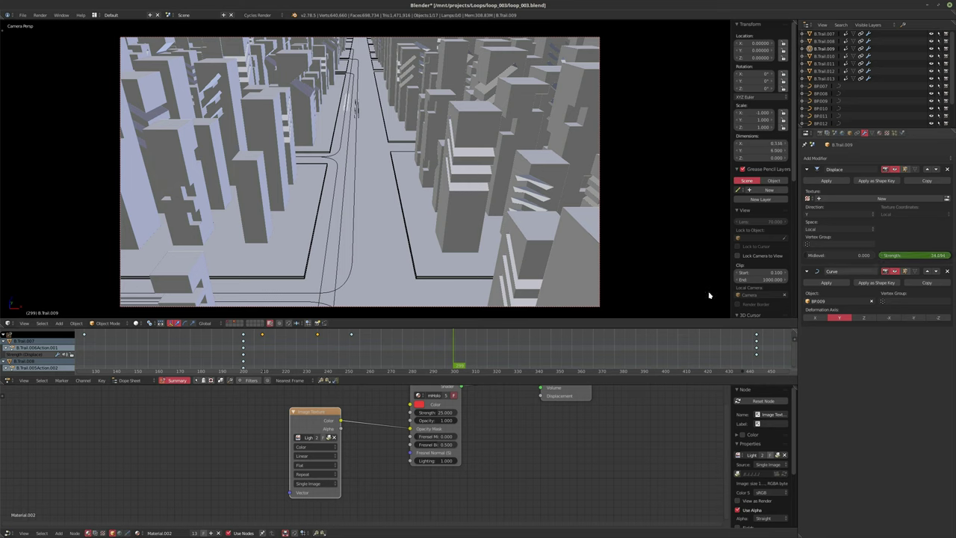
left_click_drag(453, 348, 549, 346)
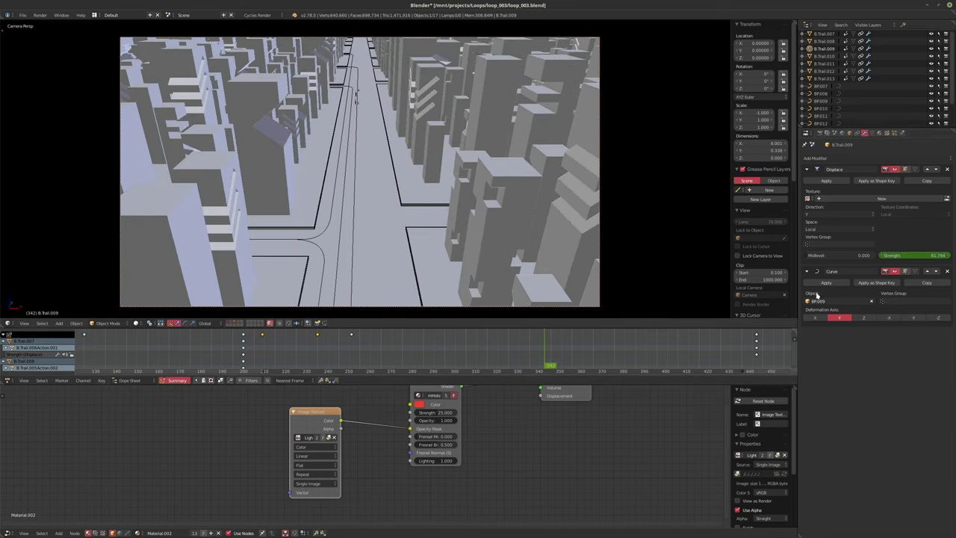
left_click_drag(915, 256, 873, 256)
key("i")
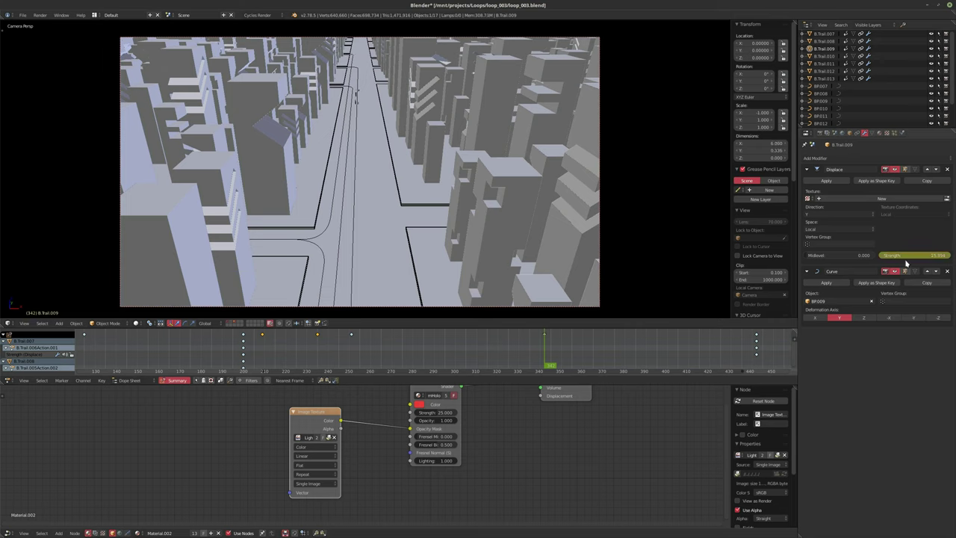
Step: Select B.Trail.008 and review its motion along the path by playing and scrubbing back to frame 134
left_click_drag(549, 350, 300, 345)
left_click(825, 41)
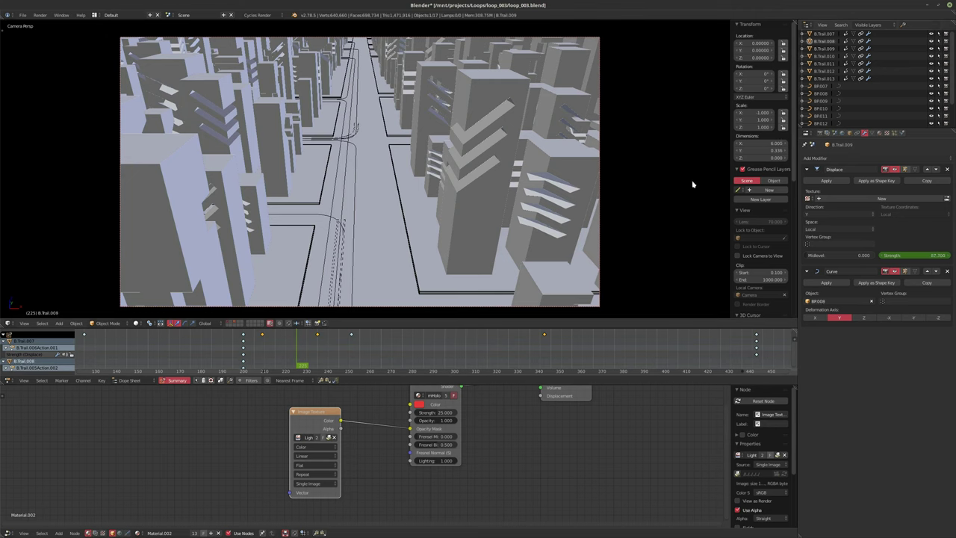
key("alt+a")
left_click_drag(321, 351, 68, 351)
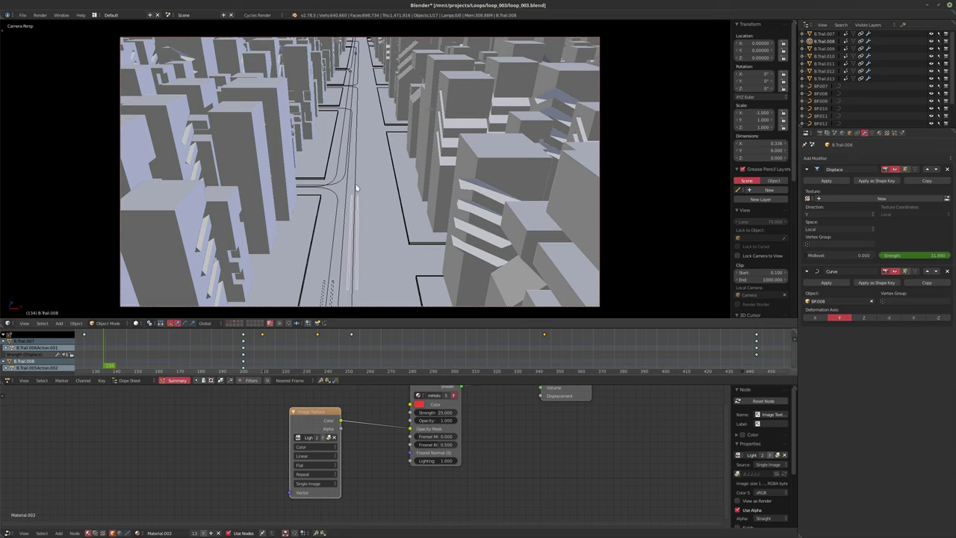
Step: Open the BF.008 path curve for editing in an orthographic top view framed on the curve
right_click(356, 188)
key("KP_7")
scroll(357, 188, "up", 3)
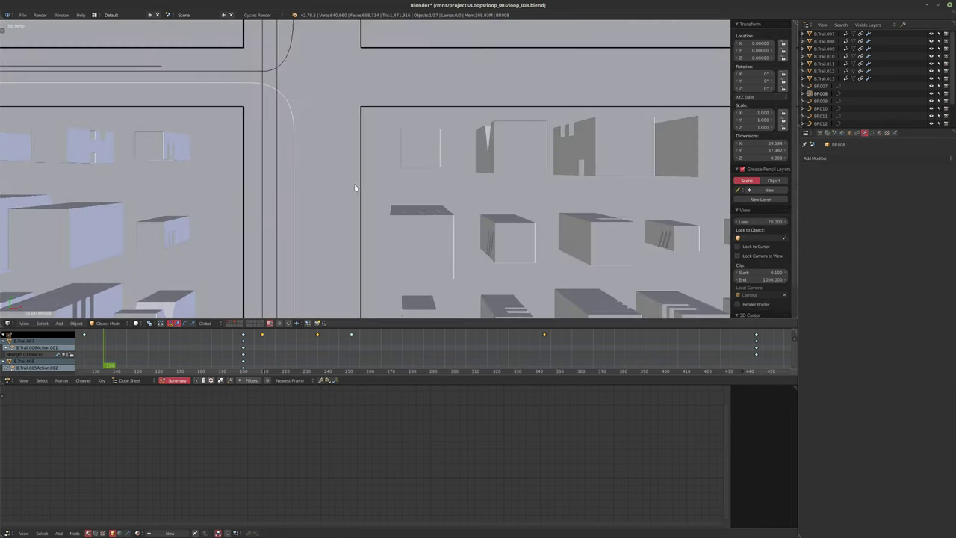
key("KP_Decimal")
scroll(373, 221, "down", 2)
scroll(373, 221, "up", 3)
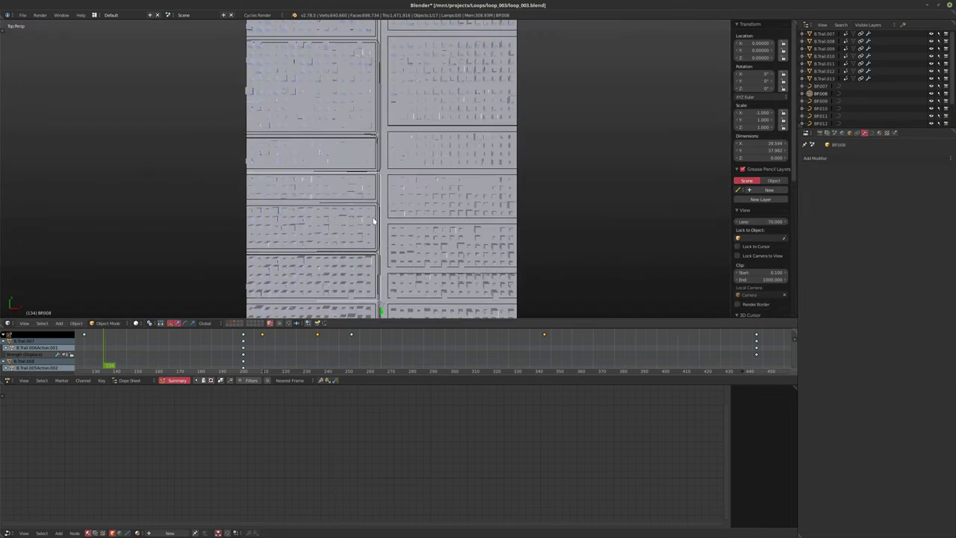
key("KP_5")
scroll(383, 229, "up", 2)
key("Tab")
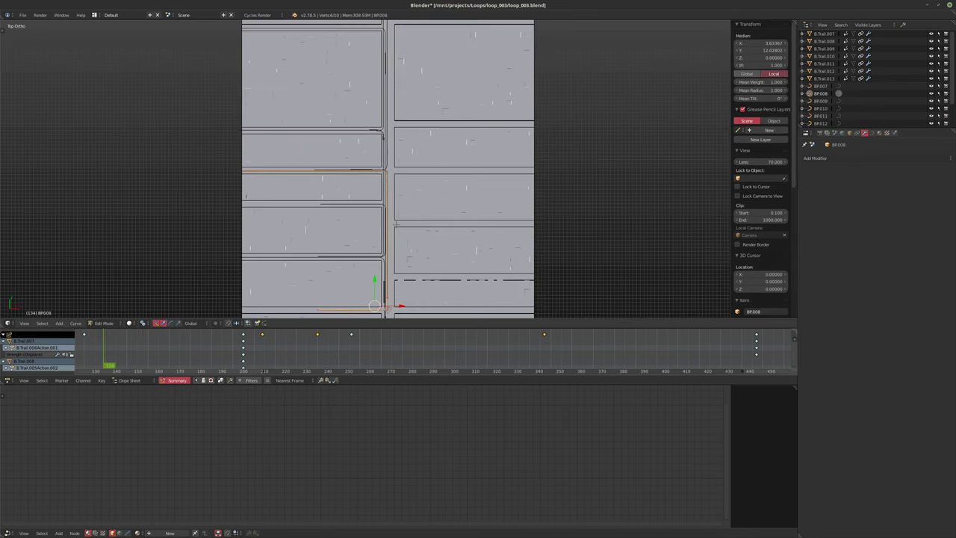
key("g")
key("y")
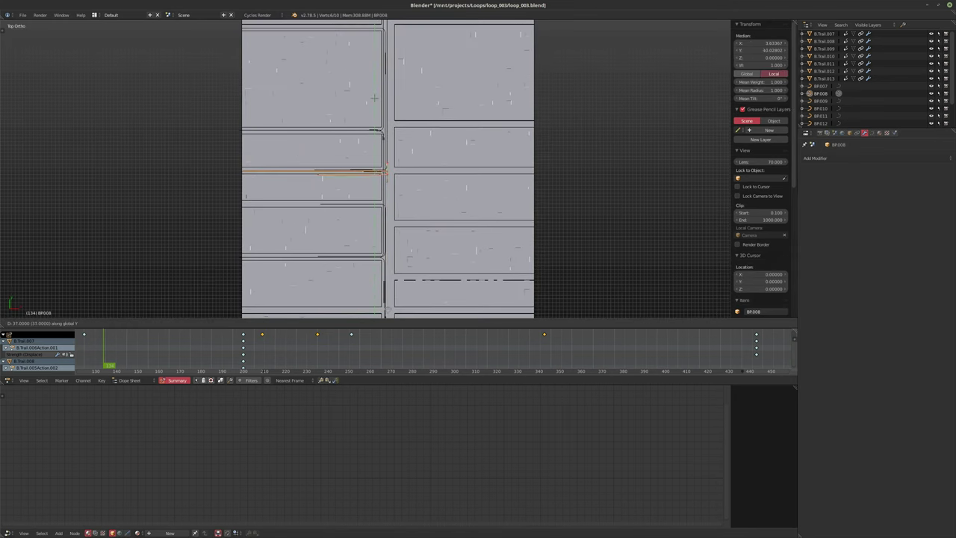
left_click(407, 209)
Step: Select all points of the BF.008 curve and move them several blocks up the street in the positive Y direction
key("a")
key("a")
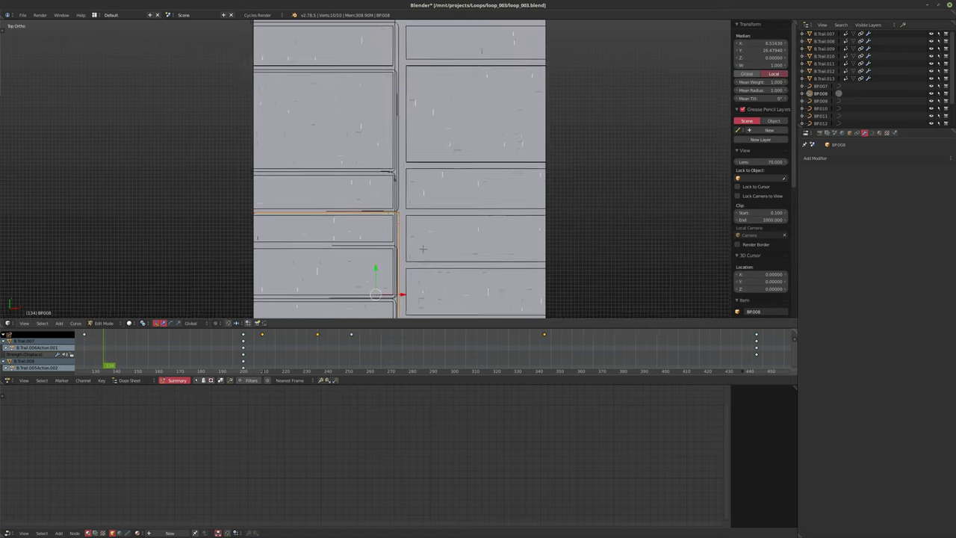
scroll(364, 169, "up", 1)
scroll(365, 170, "down", 2)
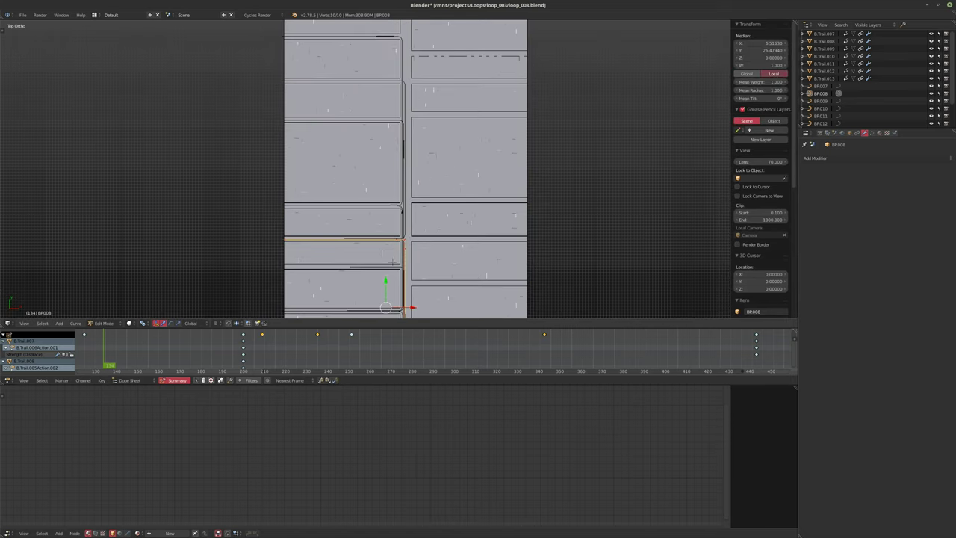
key("g")
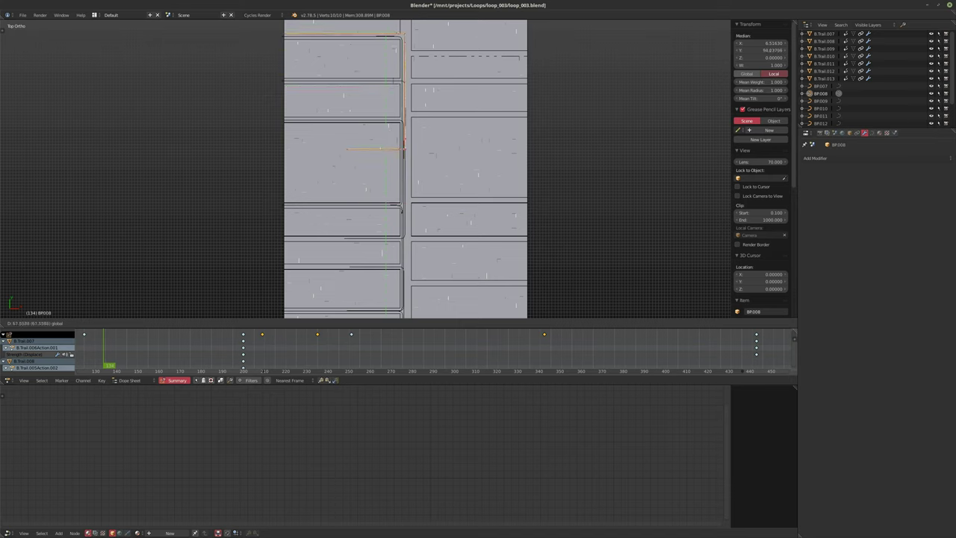
left_click(392, 81)
Step: Move the six points at BF.008's lower end back about 17 units along Y to a side street and finish editing
right_click(443, 160)
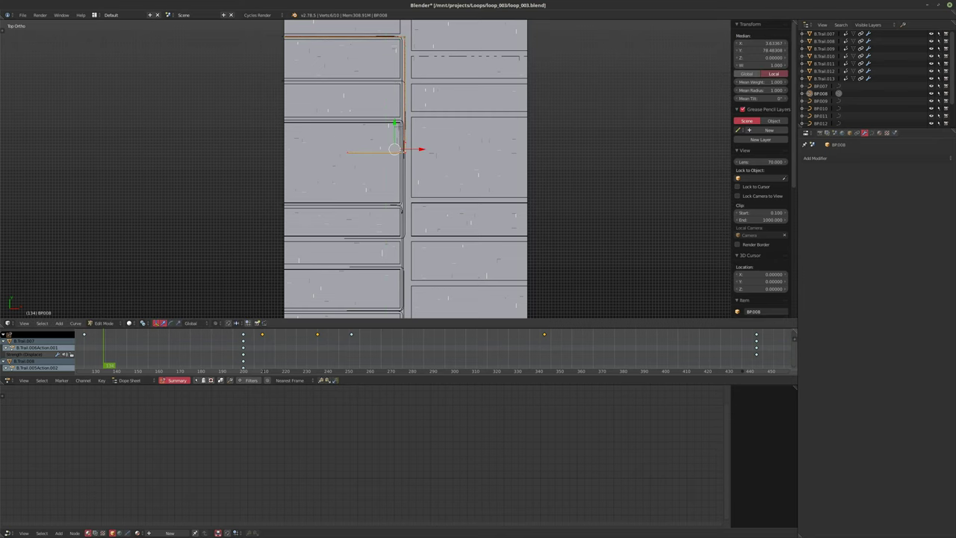
key("g")
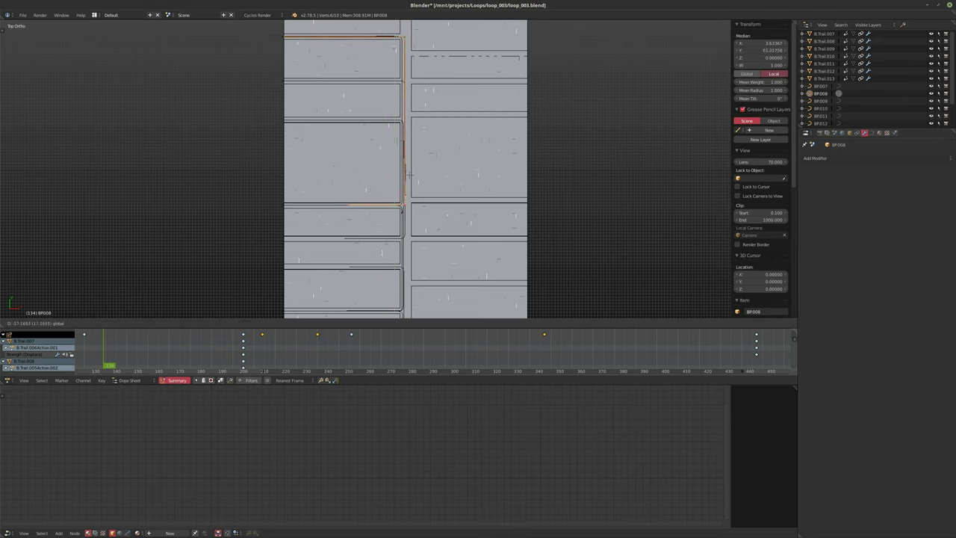
left_click(409, 174)
key("Tab")
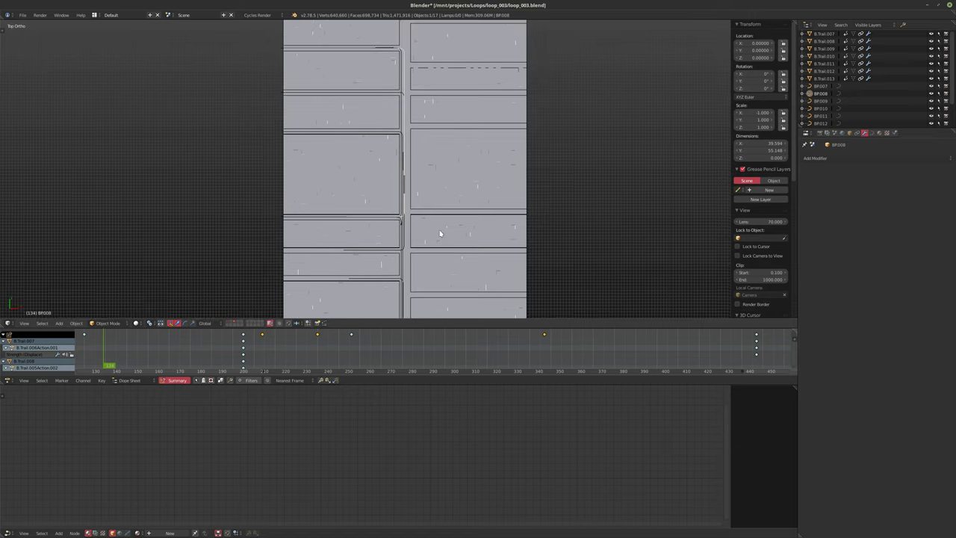
Step: Select B.Trail.008 in the camera view and clear its Displace strength keyframes with the timeline at frame 345
key("KP_0")
left_click_drag(224, 357, 446, 357)
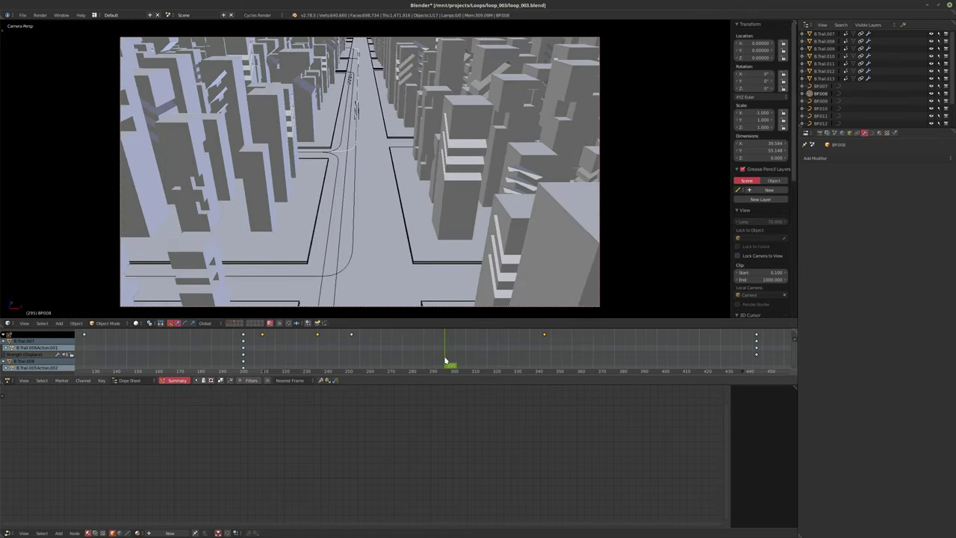
left_click(824, 41)
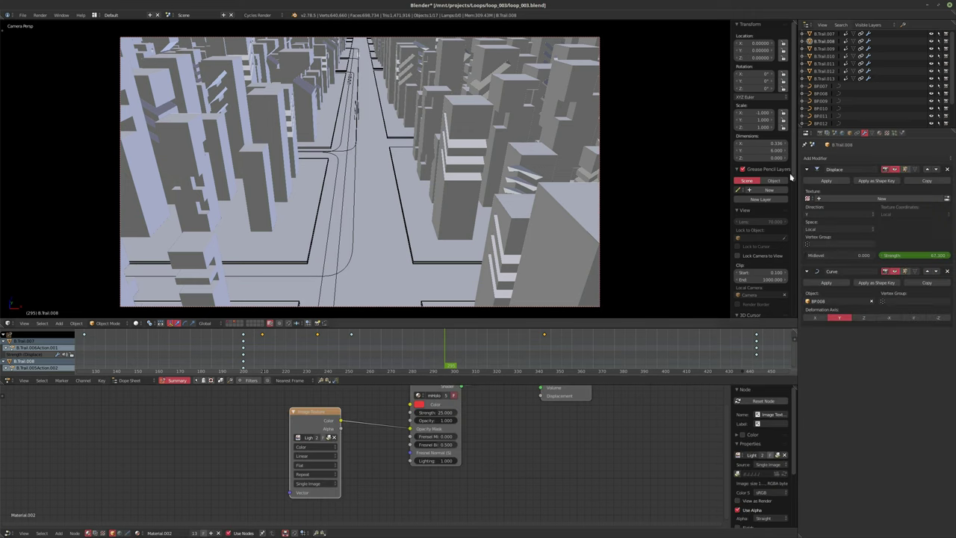
right_click(906, 259)
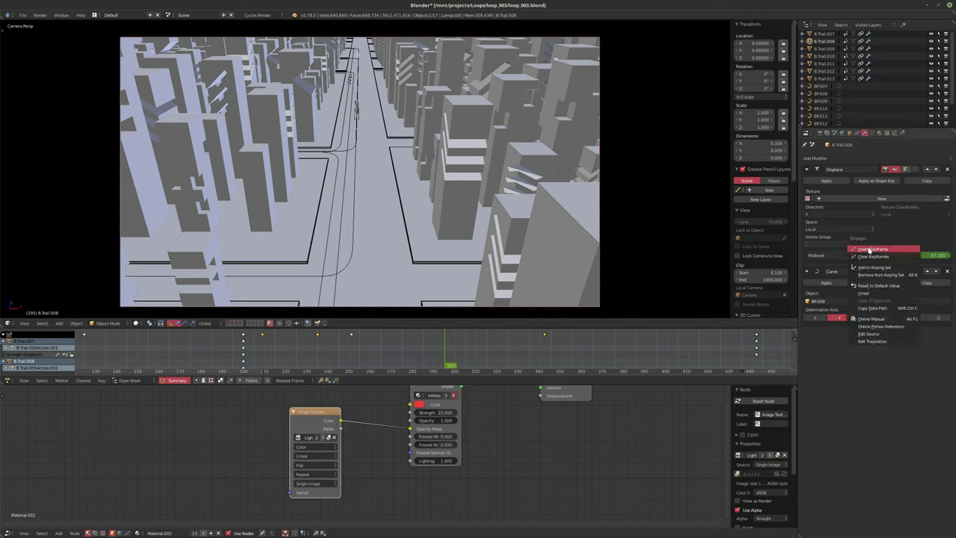
left_click_drag(433, 346, 555, 365)
right_click(884, 256)
left_click(884, 254)
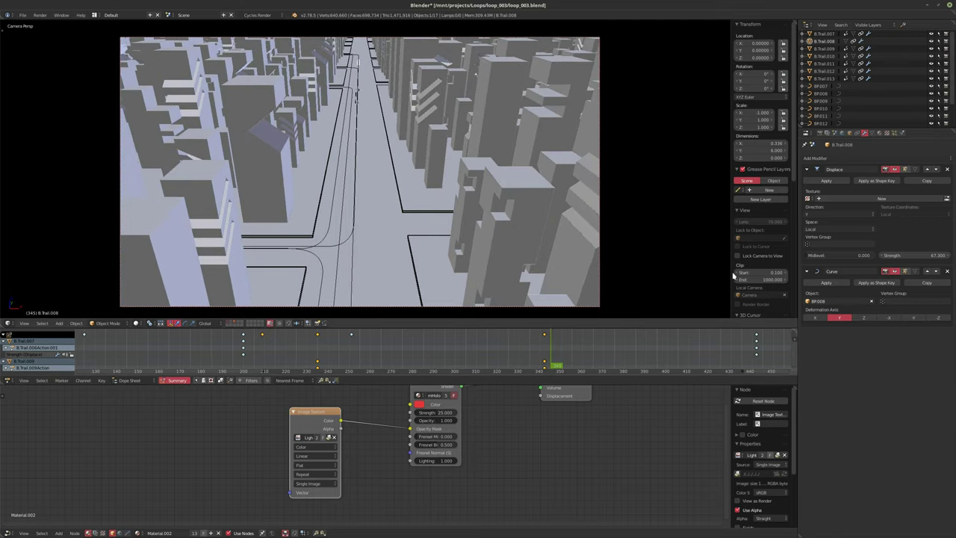
Step: Keyframe B.Trail.008's Displace strength at about 83 on frame 345 and at about 18.5 on frame 415
left_click_drag(904, 256, 904, 257)
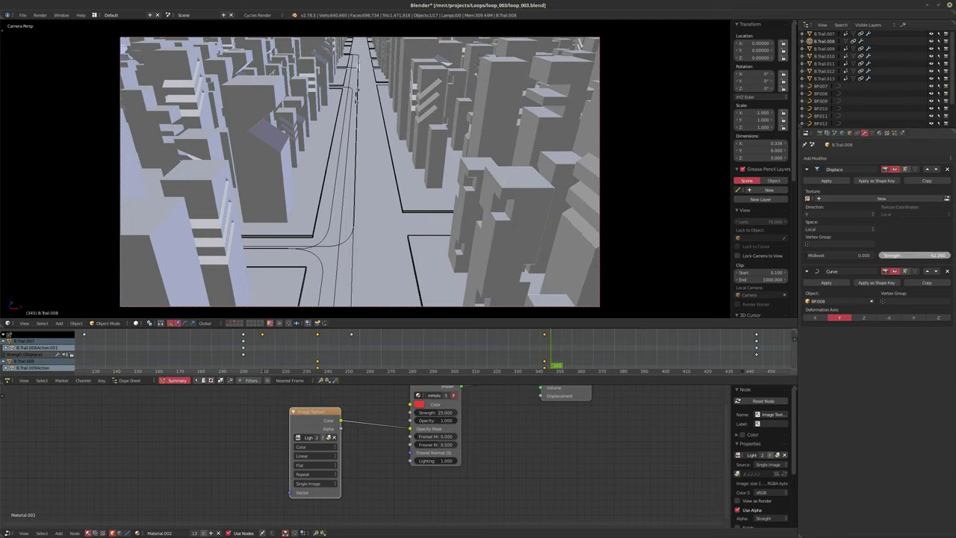
key("i")
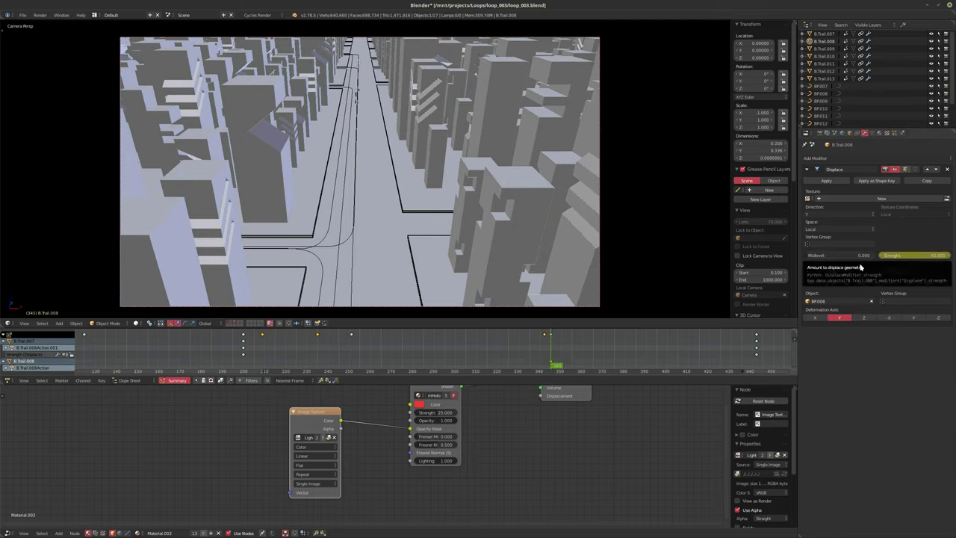
left_click(560, 349)
left_click_drag(576, 349, 704, 348)
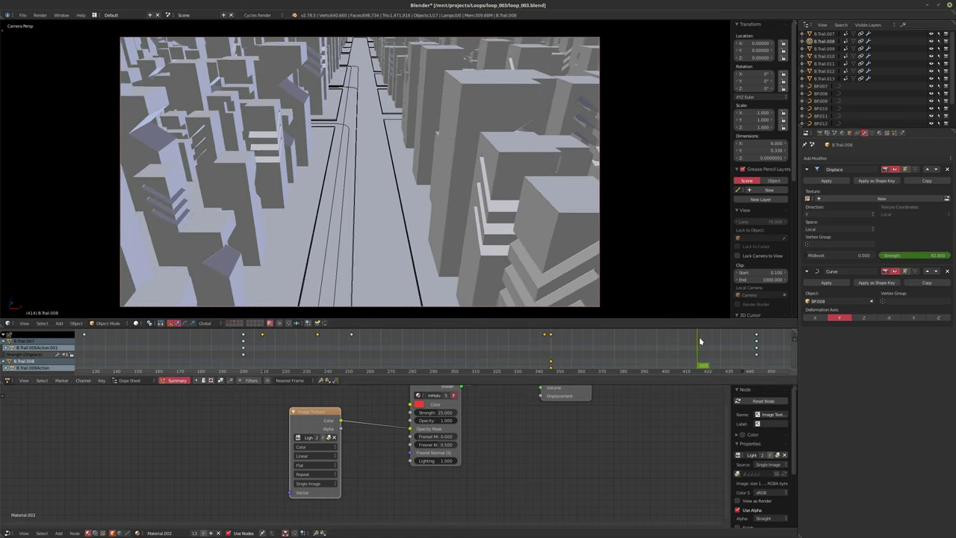
left_click_drag(904, 256, 904, 256)
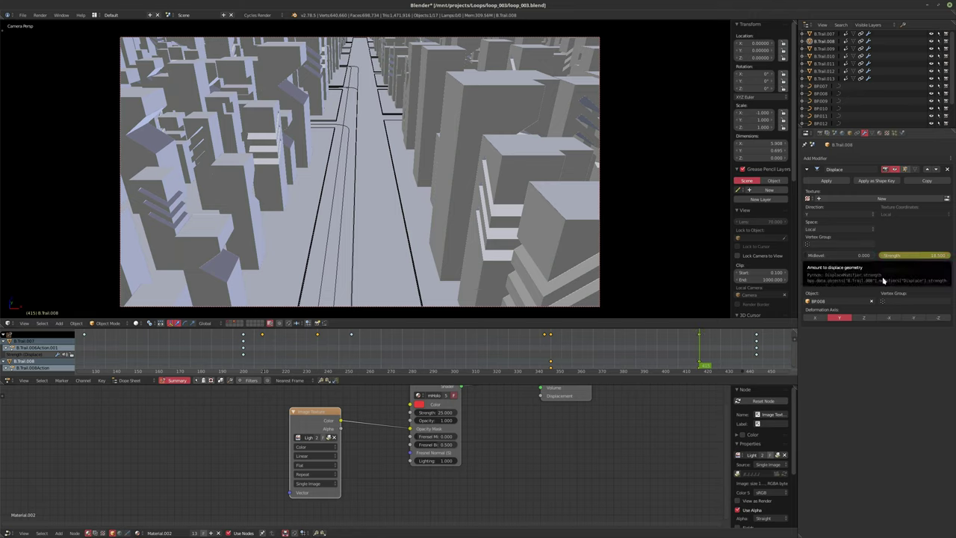
key("i")
Step: Go to frame 383 and open the BF.007 path curve for editing in an orthographic top view
left_click_drag(608, 354, 635, 366)
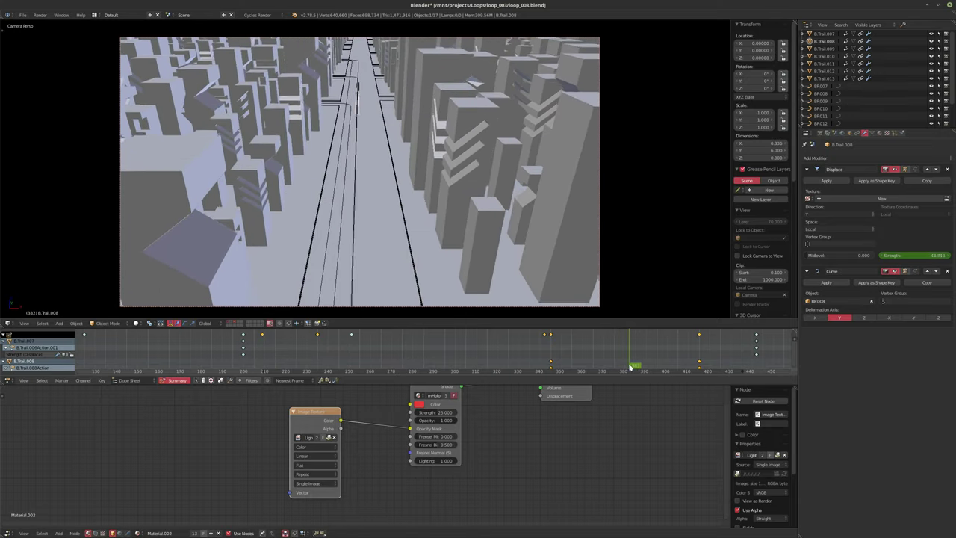
right_click(357, 87)
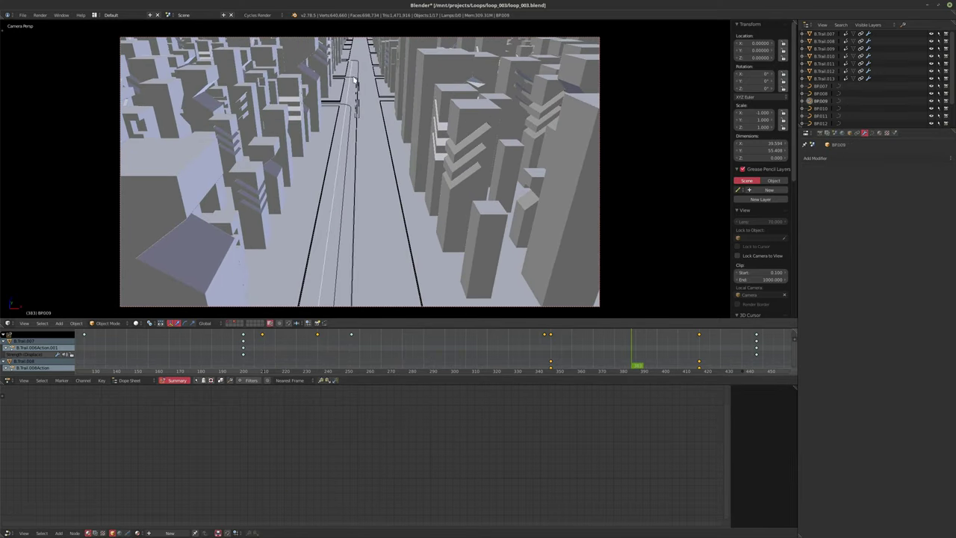
key("KP_7")
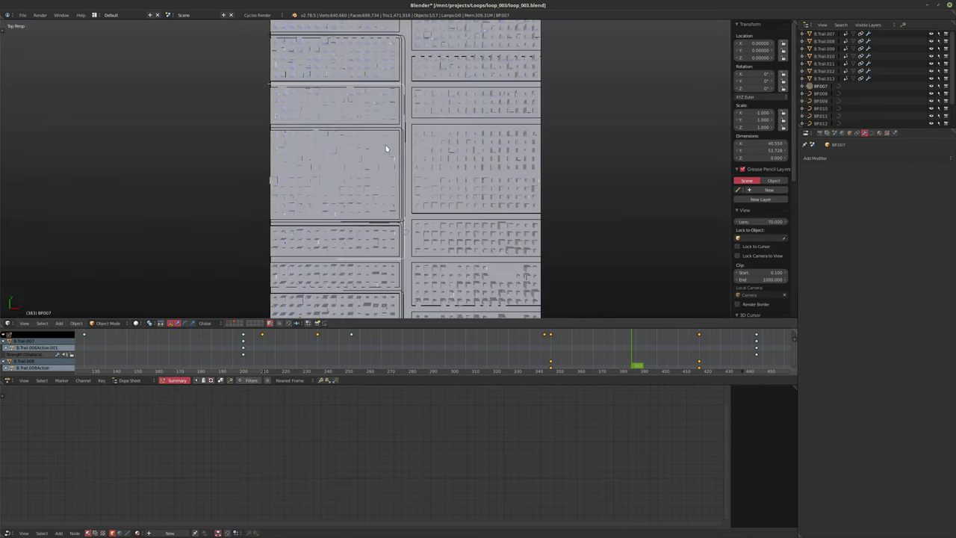
scroll(385, 145, "down", 3)
key("KP_5")
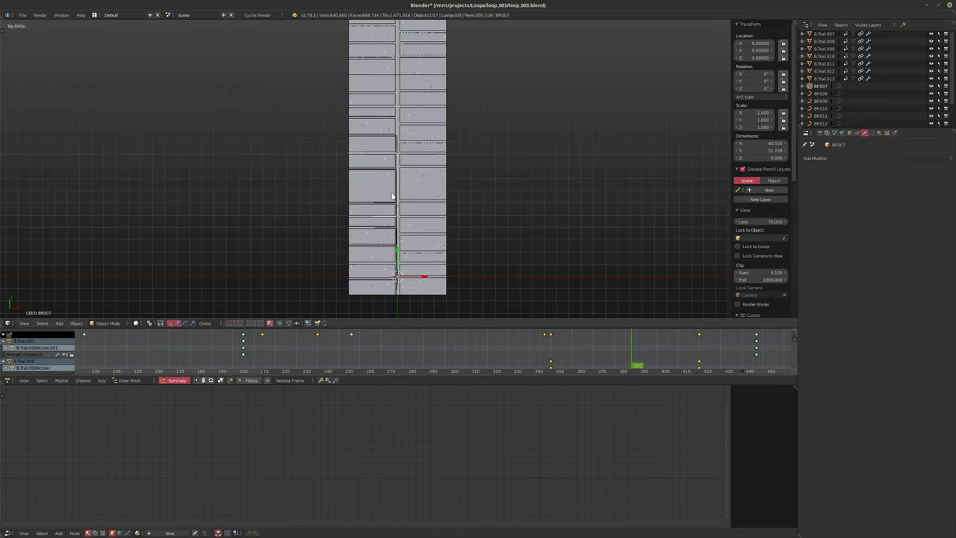
key("Tab")
scroll(392, 197, "up", 3)
Step: Select all points of the BF.007 curve and move them about 29 units up the street along Y
key("a")
middle_click_drag(392, 197, 395, 249, "shift")
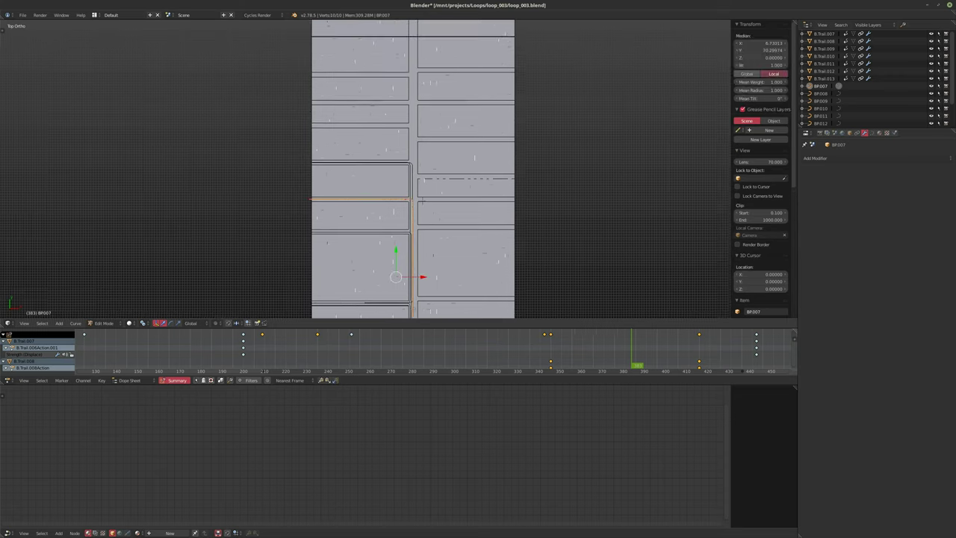
key("g")
key("y")
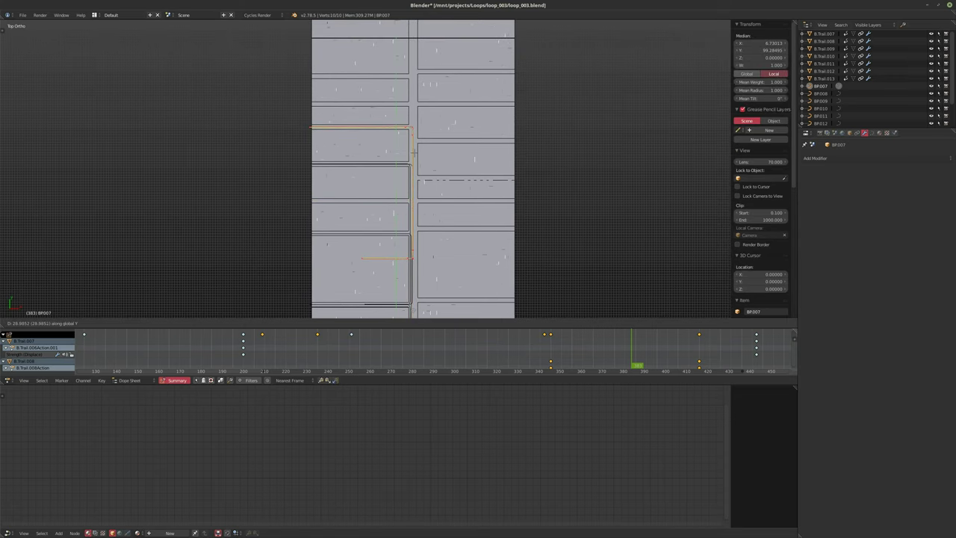
left_click(414, 152)
Step: Move the six points at BF.007's lower end about 10 units up along Y to a side street and finish editing
scroll(413, 152, "up", 2)
key("a")
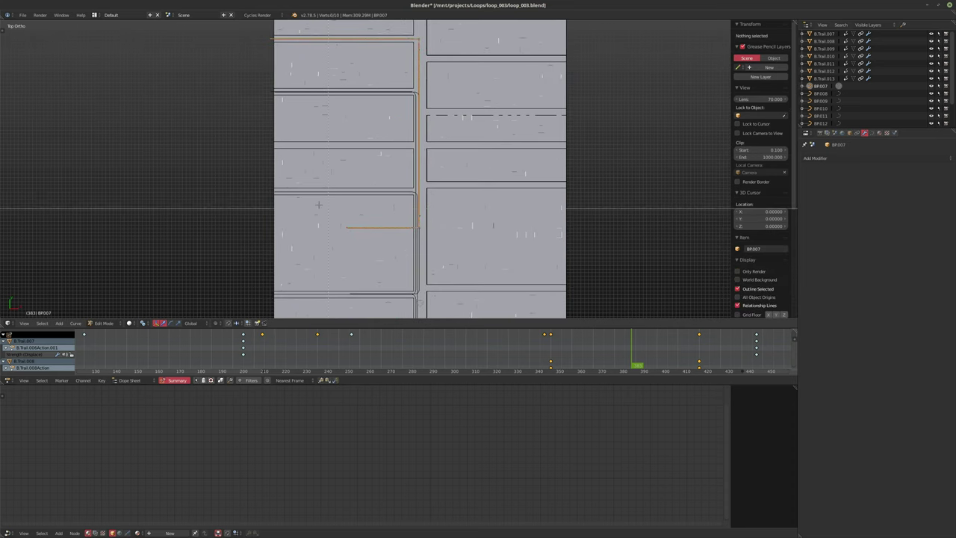
left_click_drag(318, 202, 427, 233)
key("g")
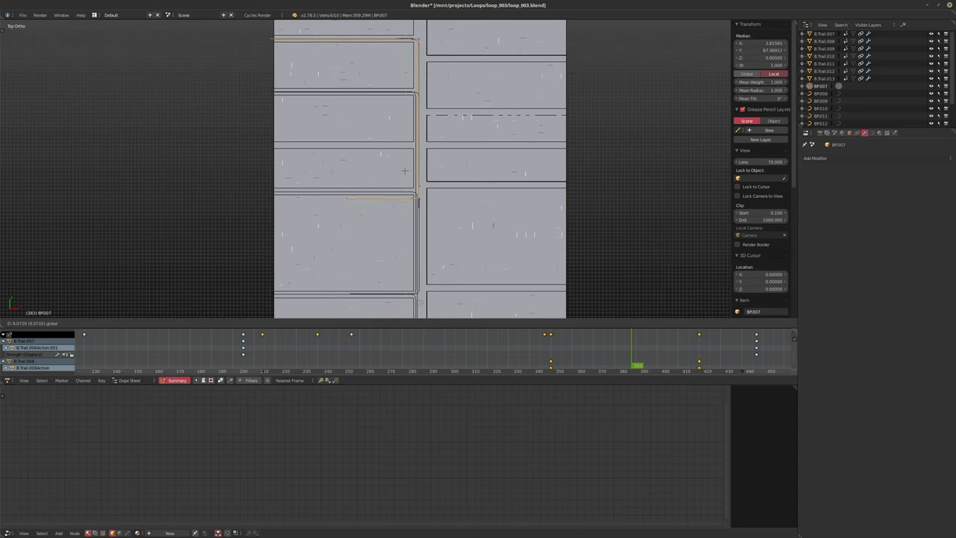
left_click(404, 165)
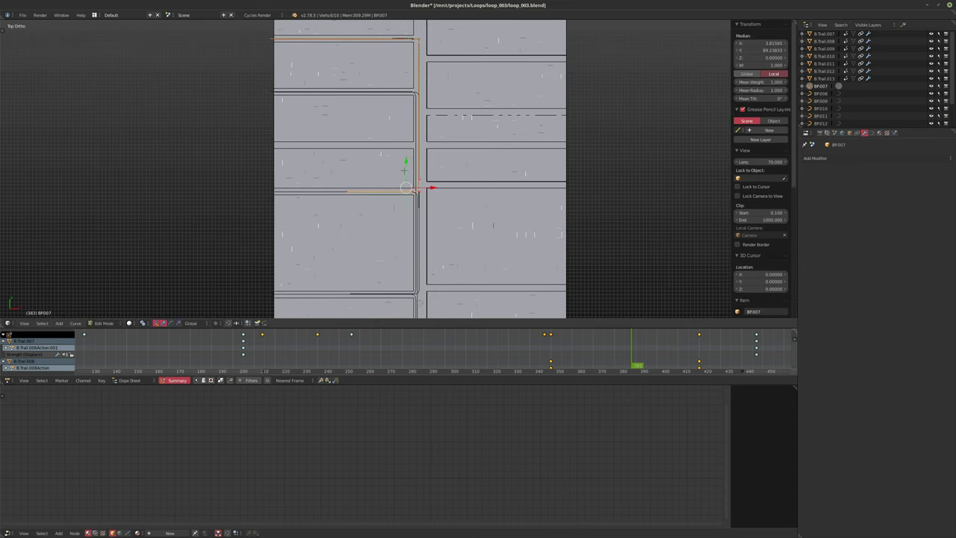
key("Tab")
Step: Select B.Trail.007, return to the camera view and clear its Displace strength keyframes with the timeline at frame 367
middle_click_drag(506, 170, 504, 193, "shift")
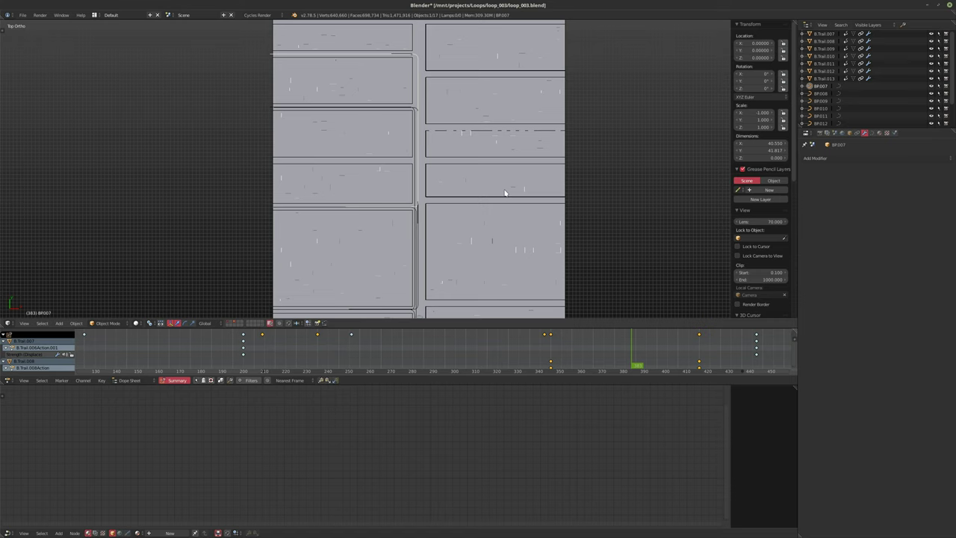
mouse_move(597, 358)
left_mouse_down()
mouse_move(258, 351)
mouse_move(780, 361)
mouse_move(411, 356)
mouse_move(648, 362)
left_mouse_up()
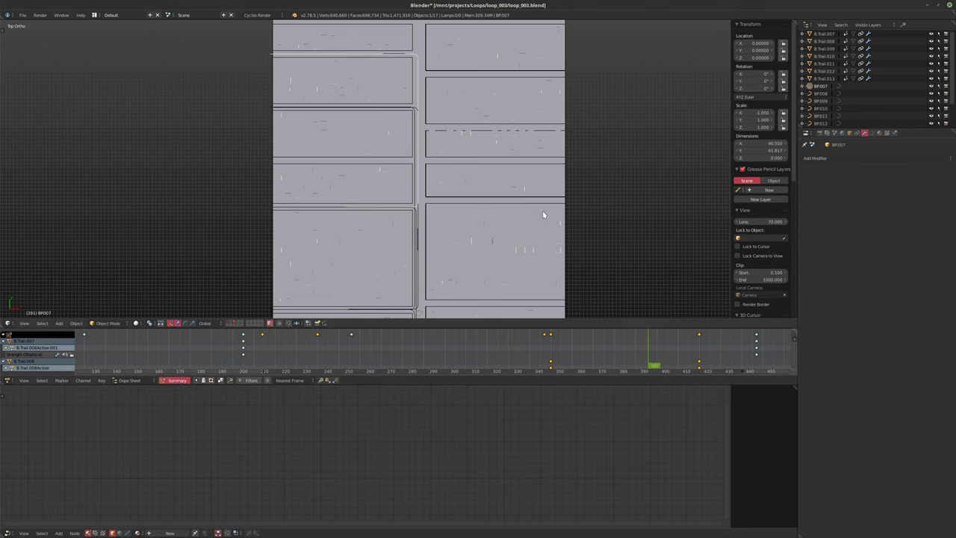
right_click(390, 55)
key("KP_0")
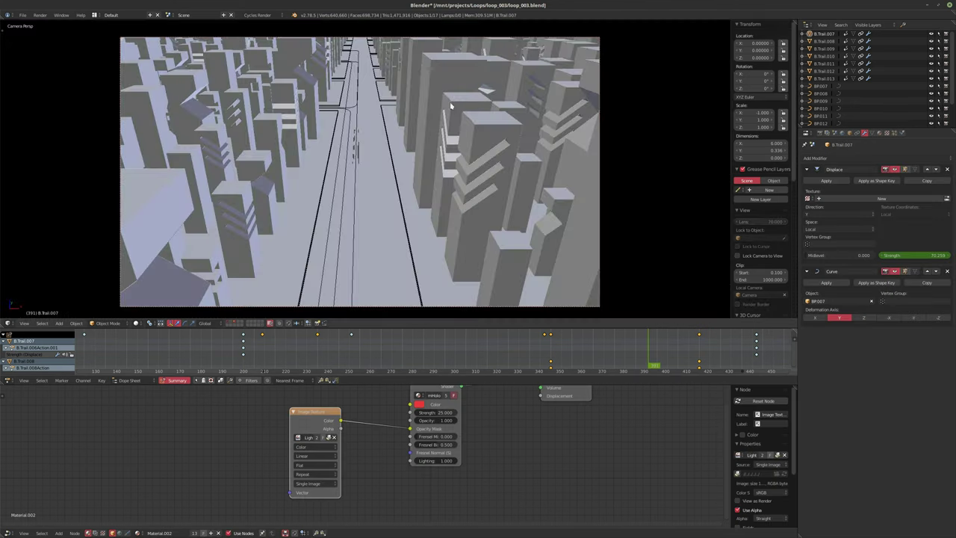
mouse_move(626, 351)
left_mouse_down()
mouse_move(424, 351)
mouse_move(602, 351)
left_mouse_up()
right_click(911, 256)
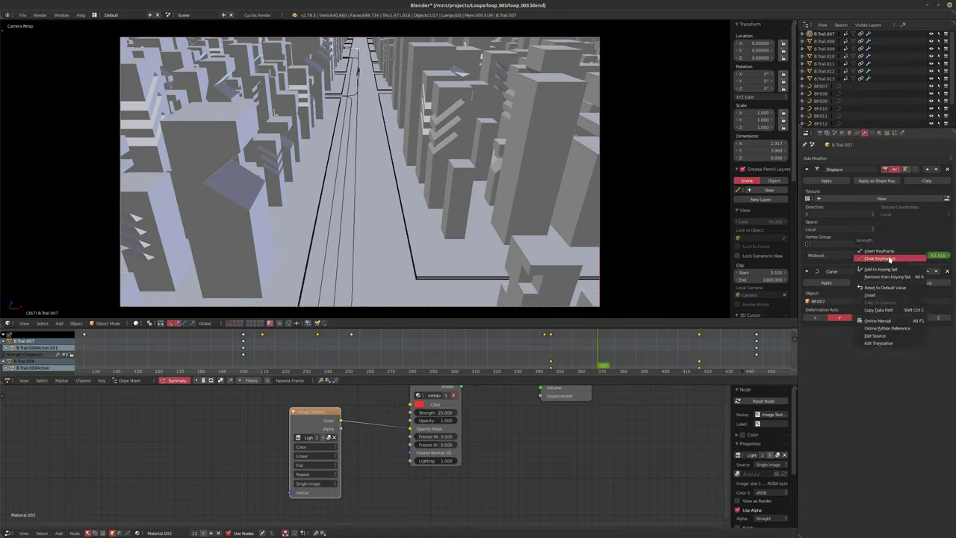
left_click(880, 259)
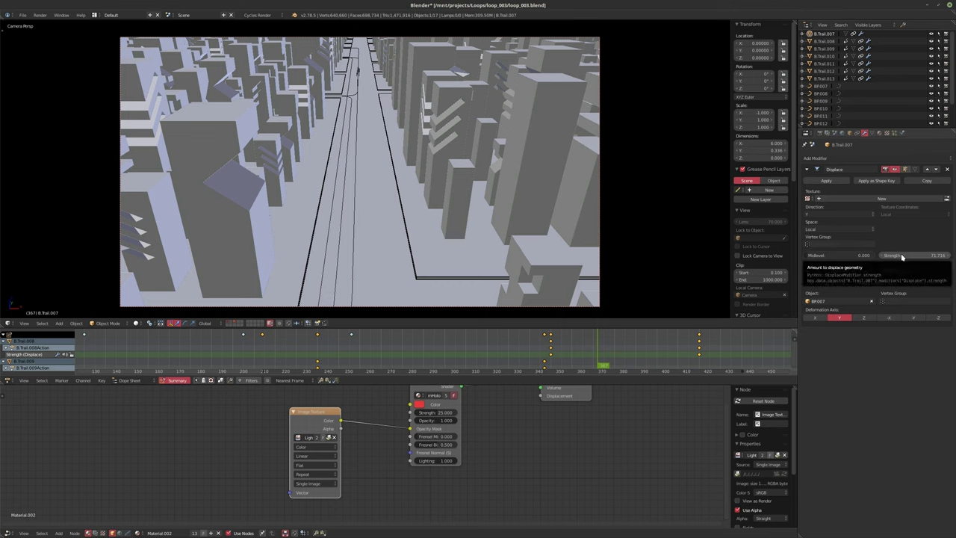
Step: Keyframe B.Trail.007's Displace strength at 71.716 on frame 367 and at about 15.8 on frame 474
key("i")
left_click_drag(613, 351, 784, 365)
middle_click_drag(784, 365, 624, 357)
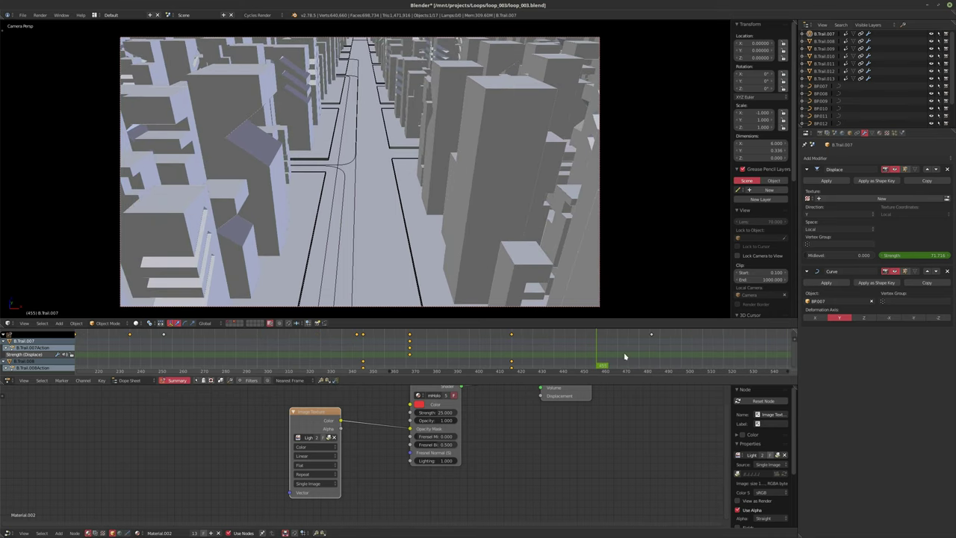
left_click(624, 356)
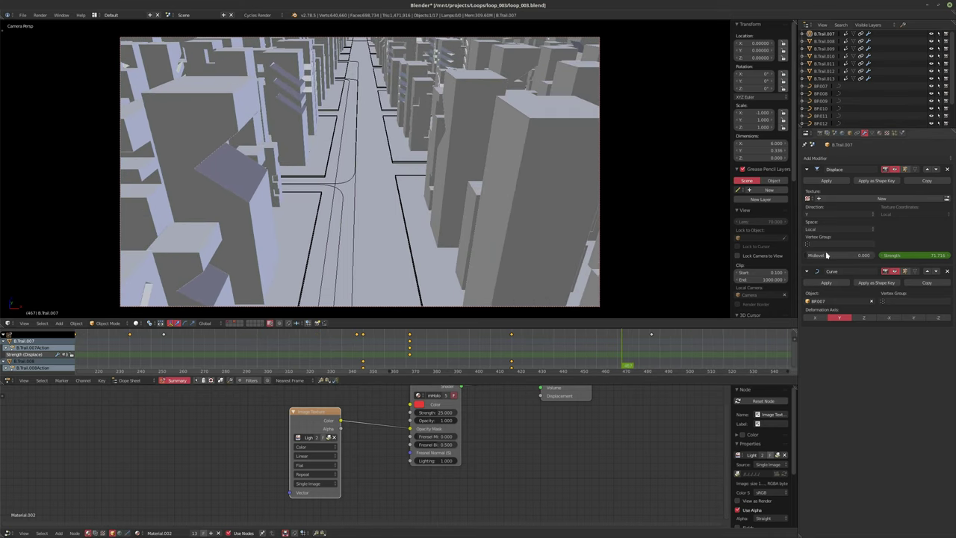
left_click_drag(914, 256, 896, 255)
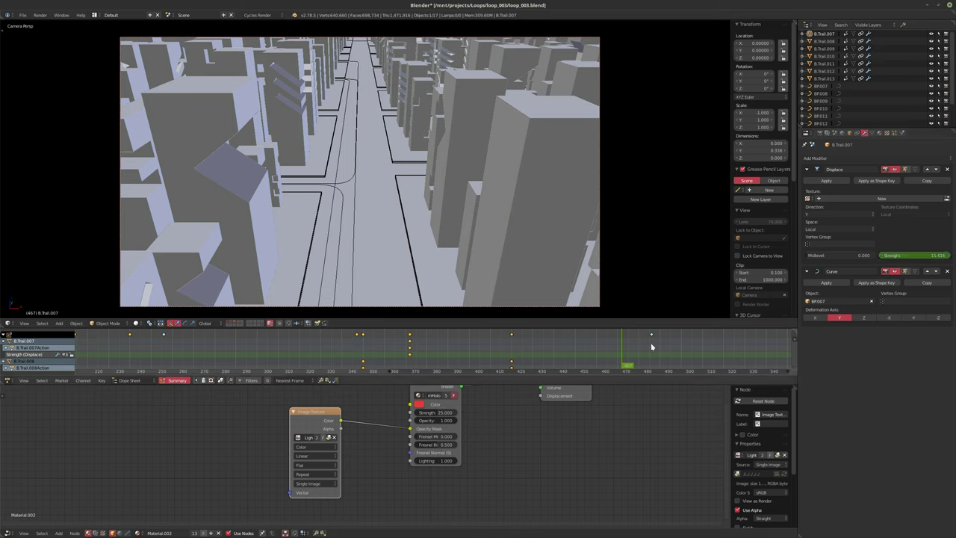
mouse_move(638, 345)
left_mouse_down()
mouse_move(645, 354)
mouse_move(637, 358)
left_mouse_up()
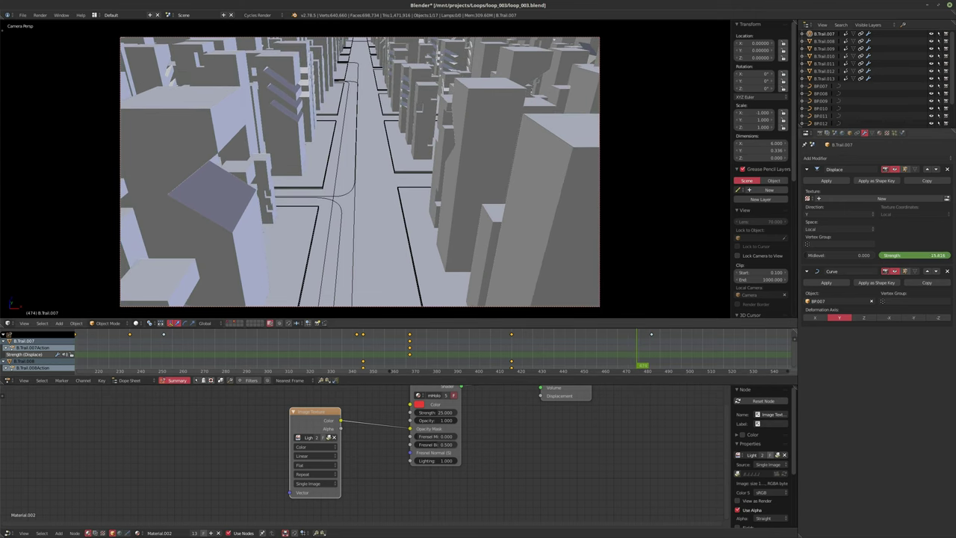
key("i")
Step: Play the animation from frame 1 in the camera view to review all the light trails, then stop playback
left_click_drag(599, 353, 544, 363)
key("shift+Left")
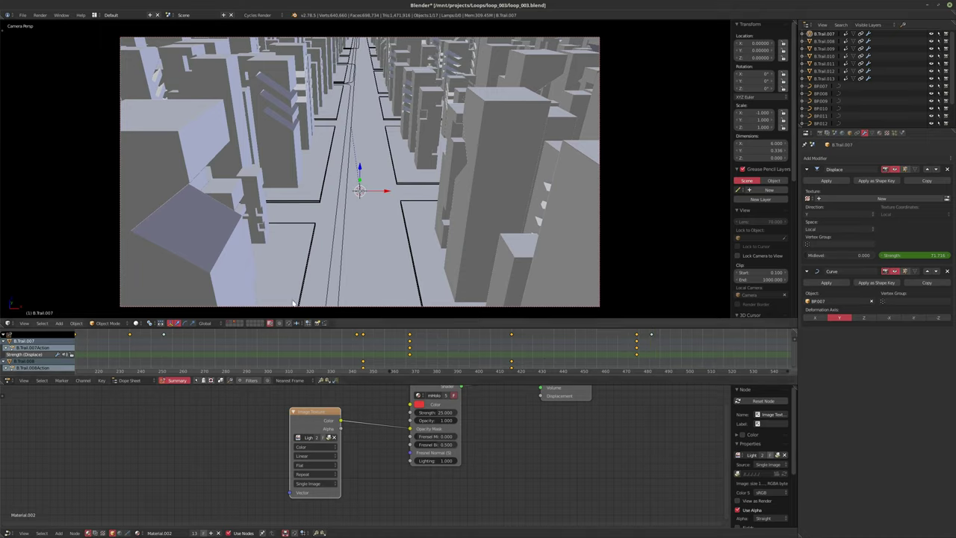
key("alt+a")
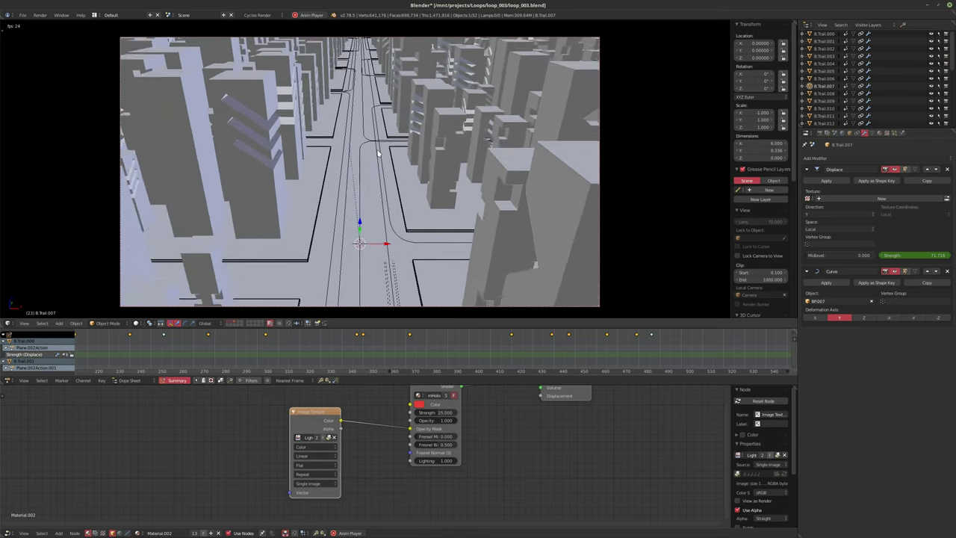
key("Escape")
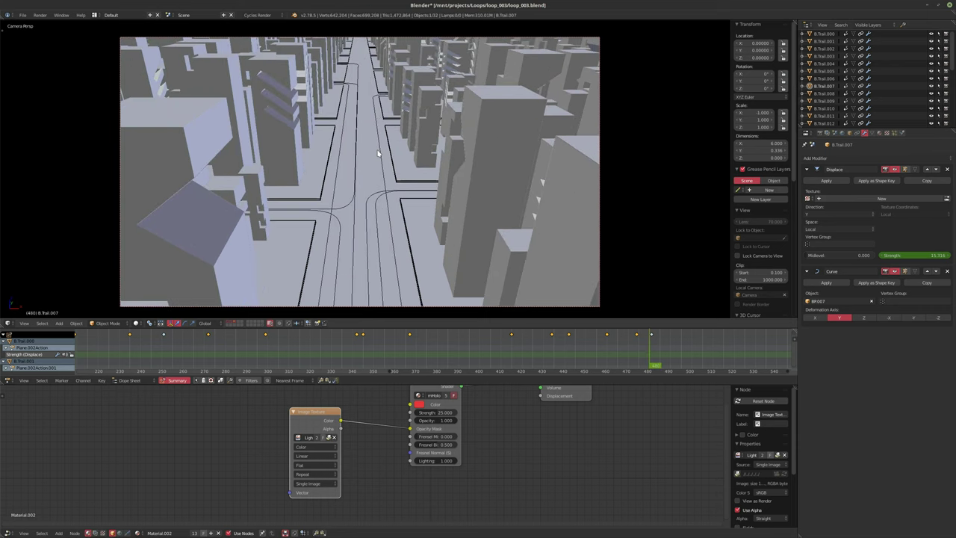
Step: Return the animation to frame 1 and save over the current blend file
key("shift+Left")
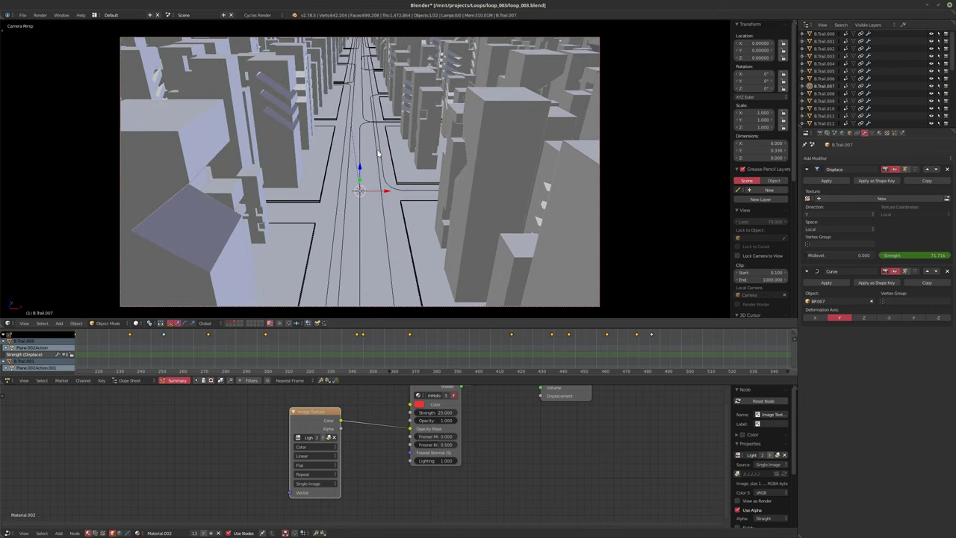
key("ctrl+s")
left_click(396, 156)
Step: Set the render resolution scale to 50% and the render samples to 32
left_click(818, 133)
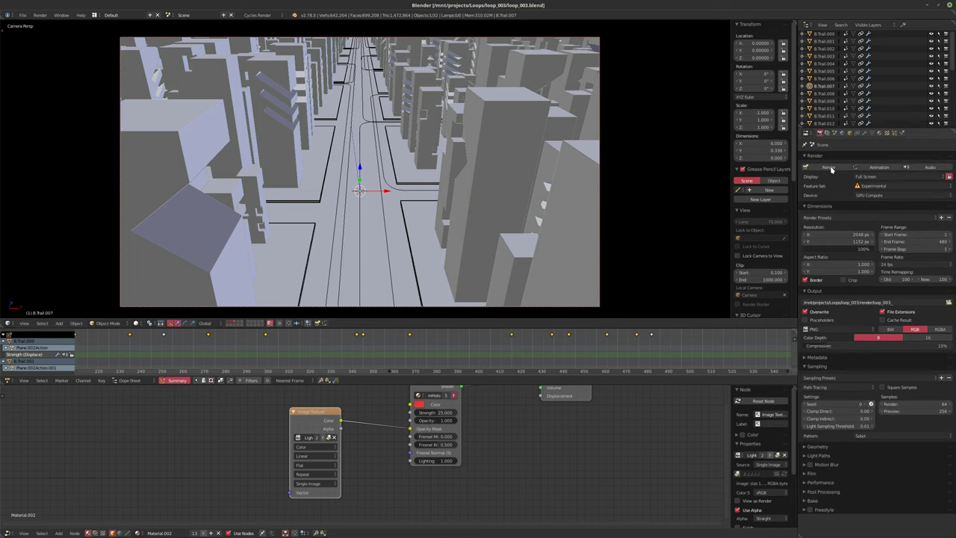
left_click(835, 249)
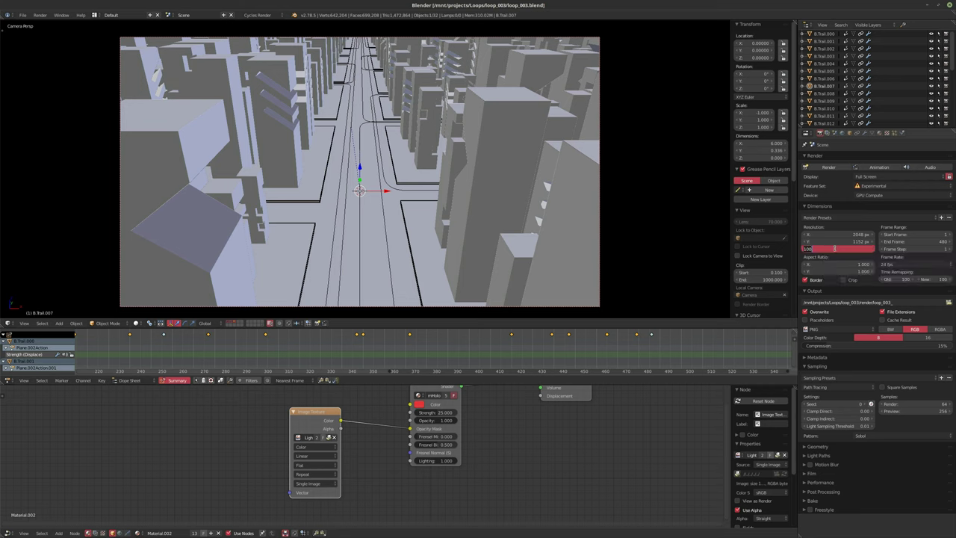
key("Return")
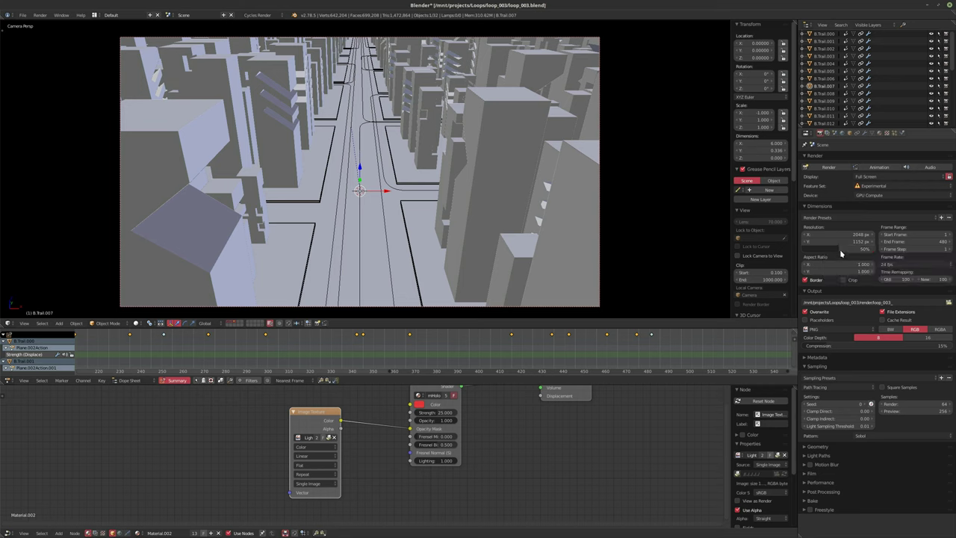
left_click(909, 403)
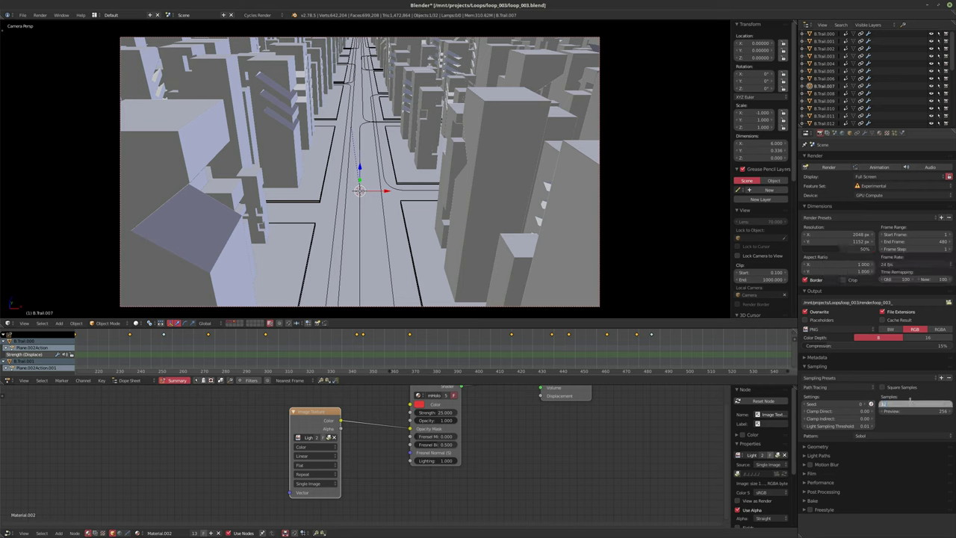
type("32")
key("Return")
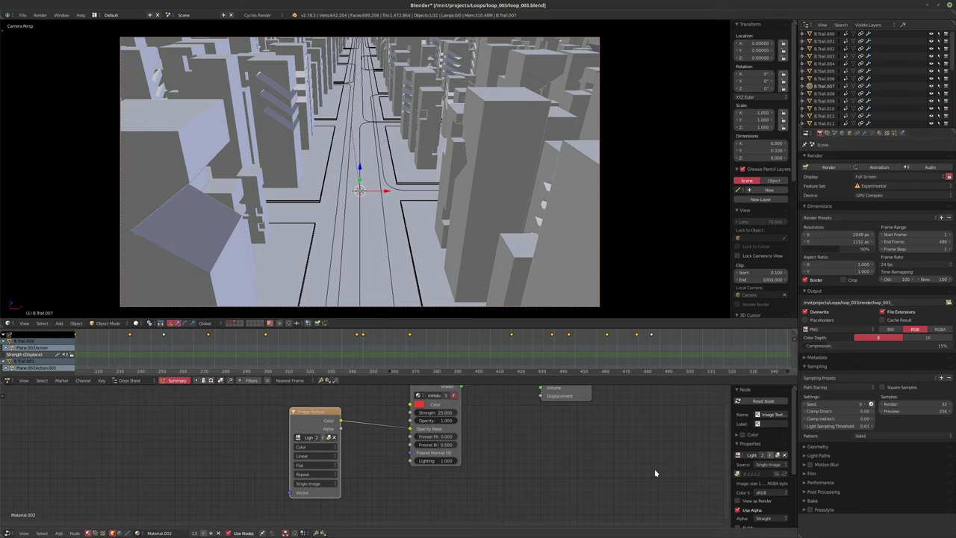
Step: Save the file and run a quick test render of the current frame
key("ctrl+s")
key("F12")
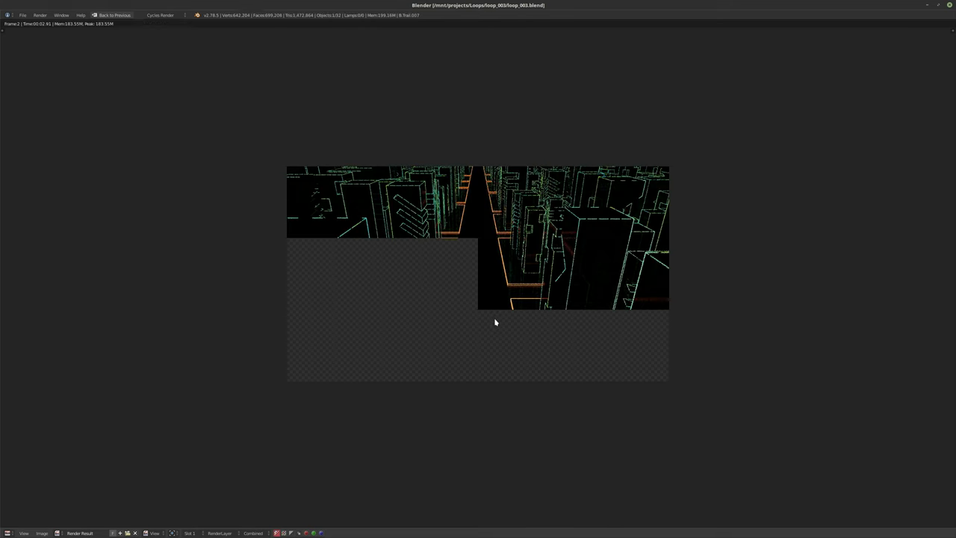
key("Escape")
Step: Set the render samples to 128 and the resolution scale to 100%, and render the current frame
left_click(909, 403)
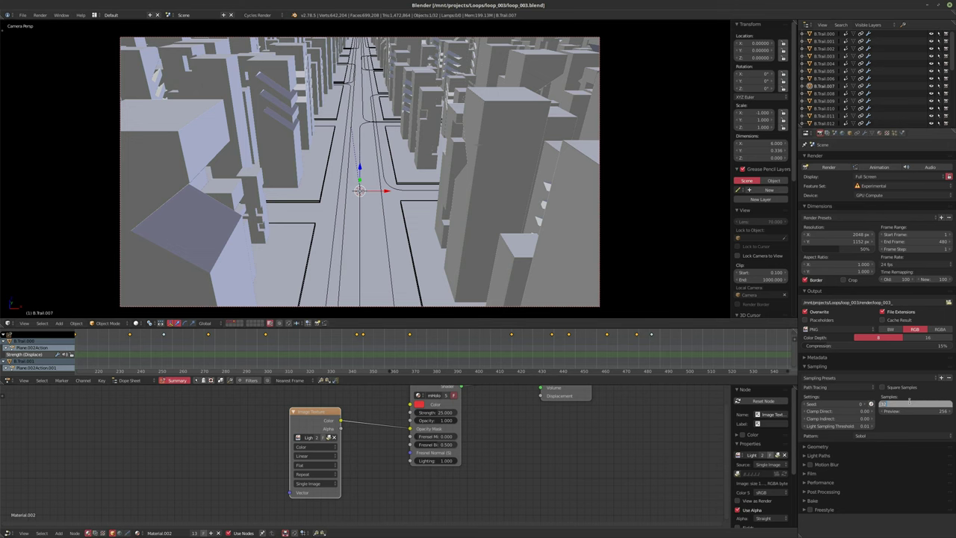
type("128")
key("Return")
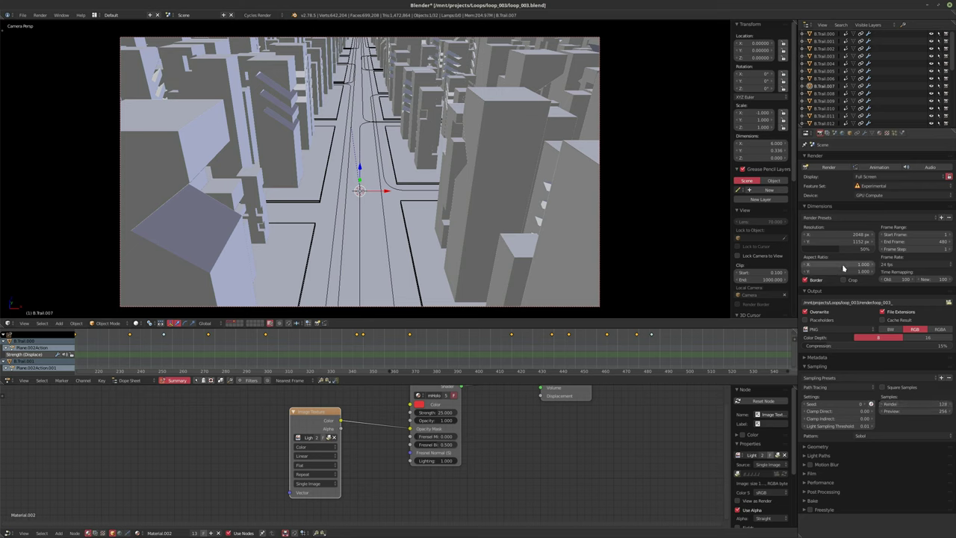
left_click_drag(858, 248, 888, 249)
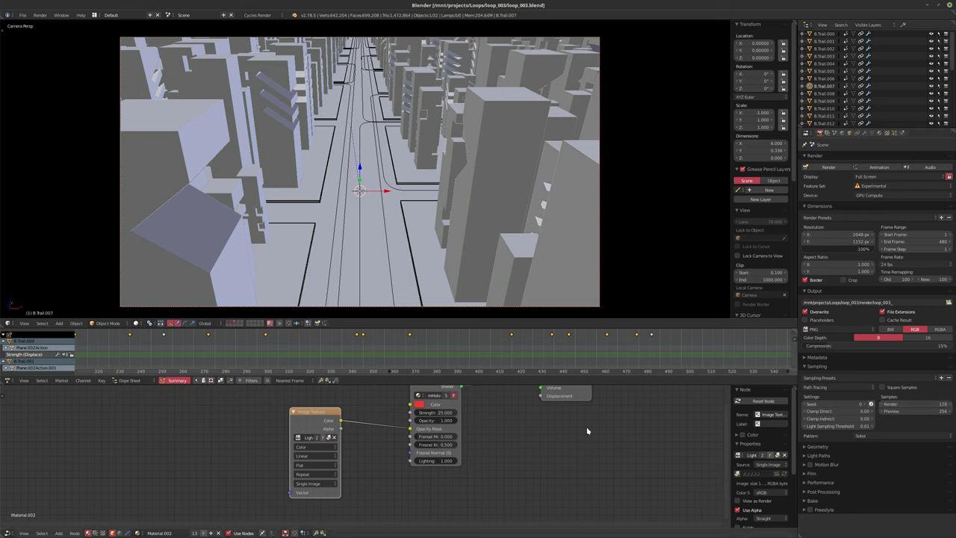
key("F12")
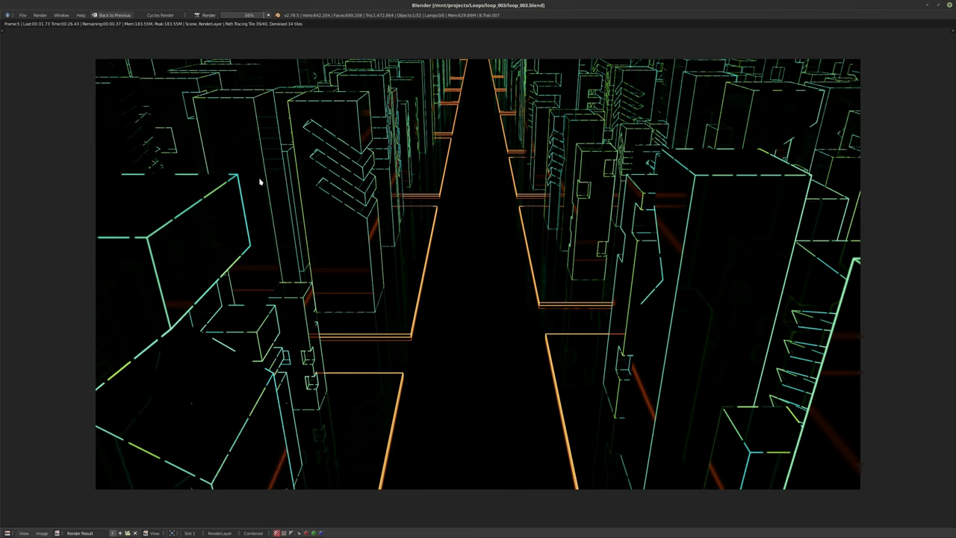
key("Escape")
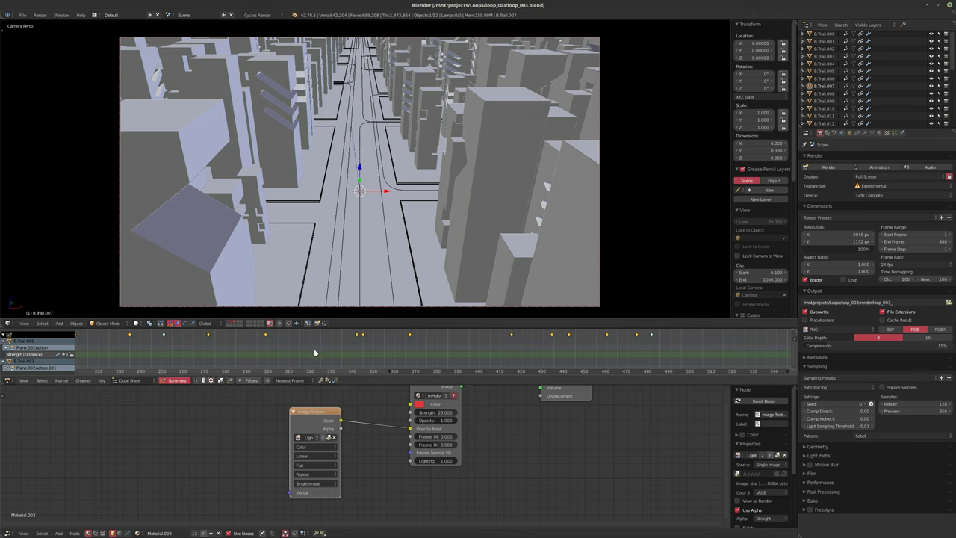
Step: Move to frame 318 in the timeline and test-render the light trails there
left_click_drag(324, 351, 306, 363)
key("F12")
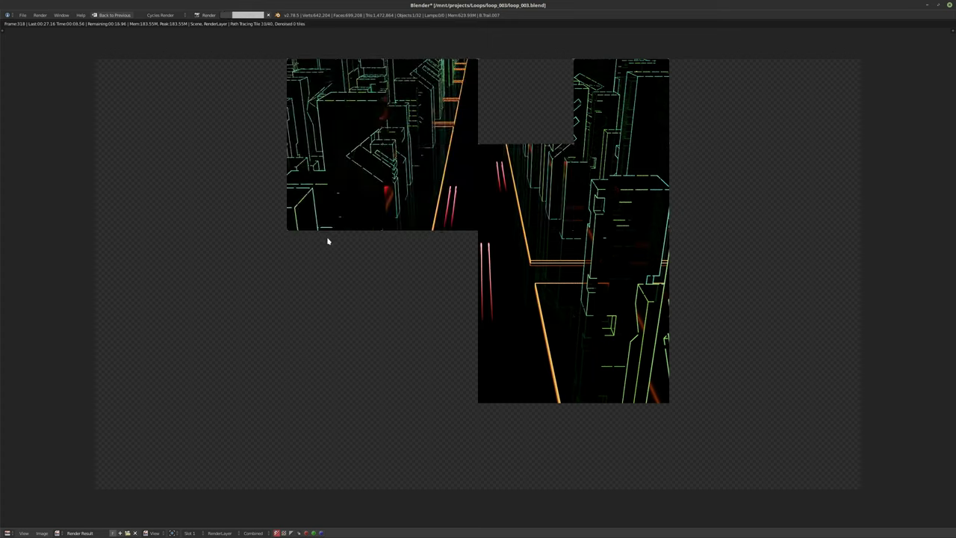
key("Escape")
key("Escape")
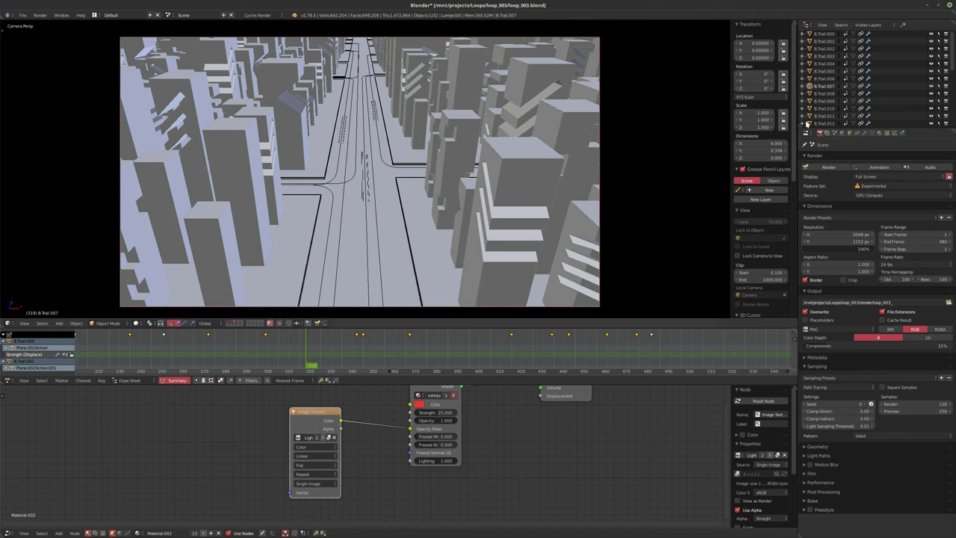
Step: Select the trail objects B.Trail.007 through B.Trail.013 and link the material of B.Trail.013 to all of them
scroll(825, 89, "down", 2)
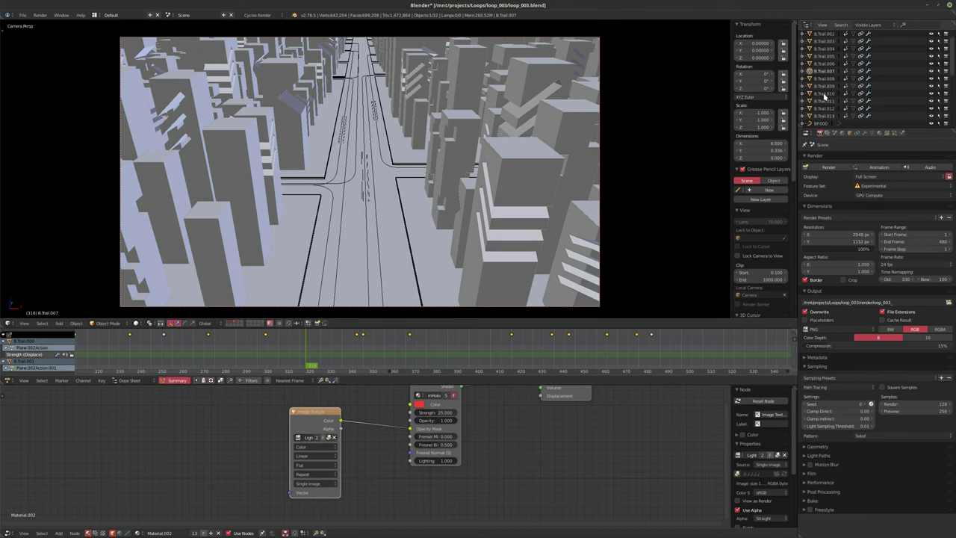
left_click(826, 63, "ctrl")
left_click(825, 70, "ctrl")
left_click(826, 79, "ctrl")
left_click(826, 86, "ctrl")
left_click(827, 94, "ctrl")
left_click(827, 100, "ctrl")
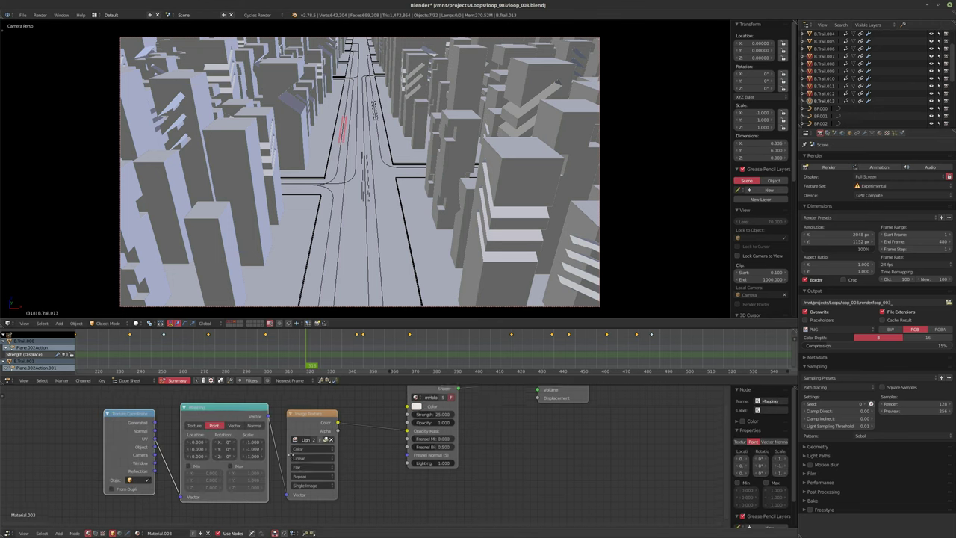
key("ctrl+l")
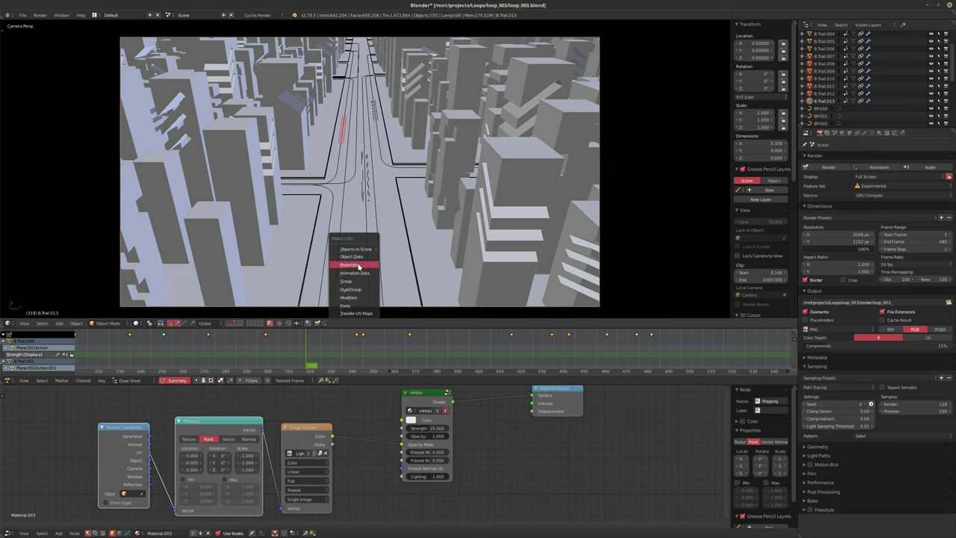
left_click(349, 266)
Step: Save over loop_003.blend and render frame 318 to check the white and red light trails
key("ctrl+s")
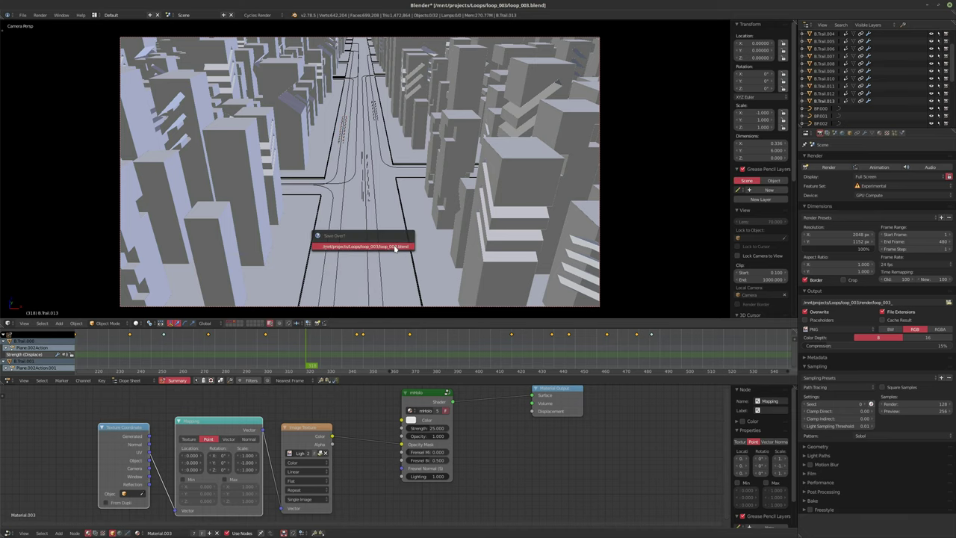
left_click(393, 245)
key("F12")
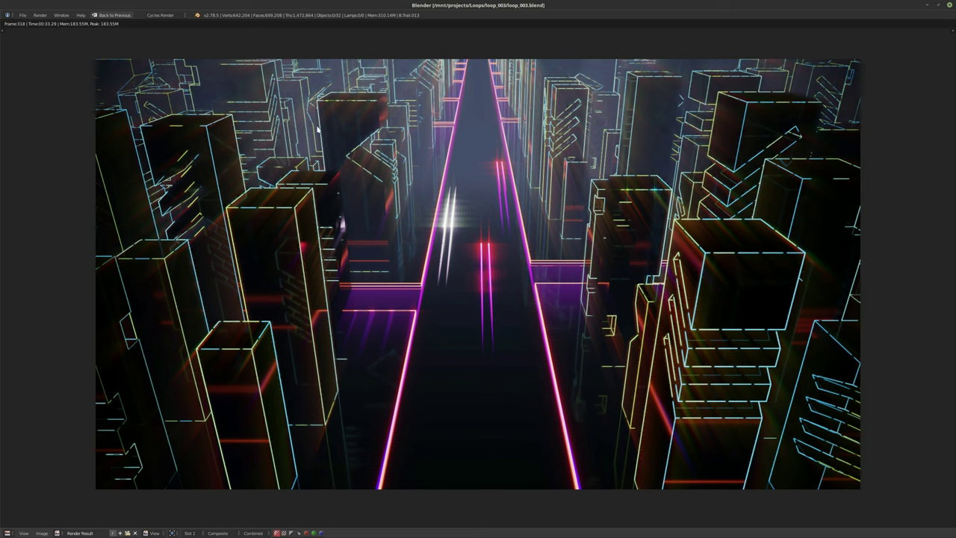
left_click(112, 15)
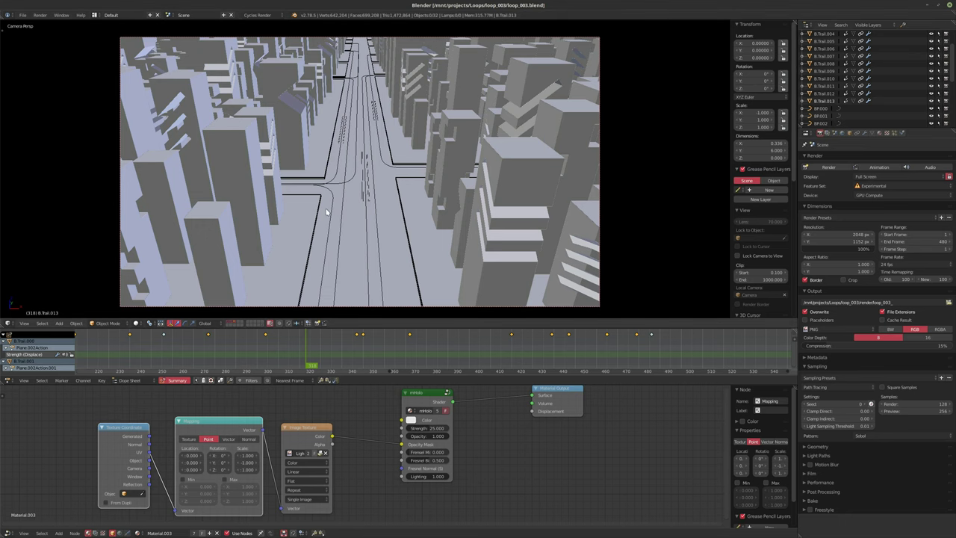
Step: Switch the camera view to rendered preview, select a foreground building and set its brick texture's Mortar Size to 0.060
key("shift+z")
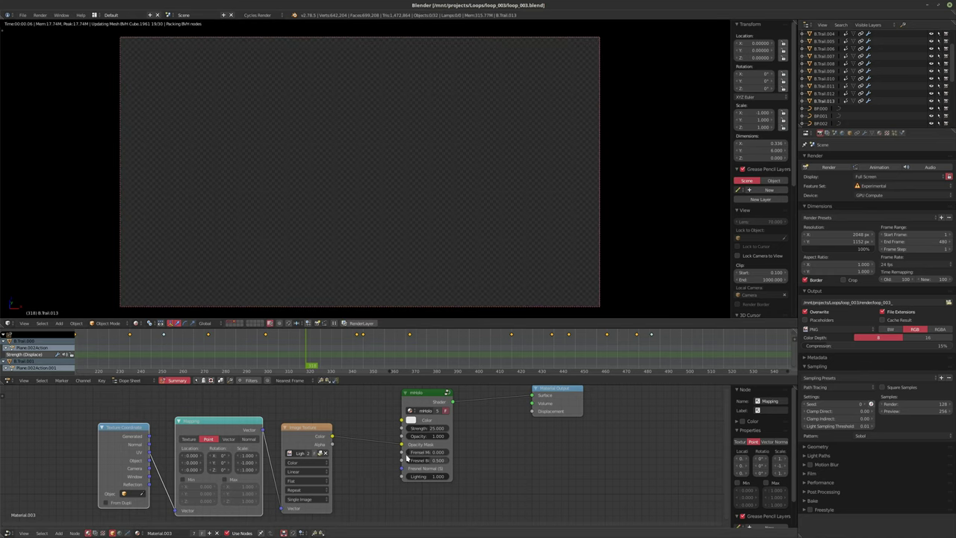
right_click(536, 233)
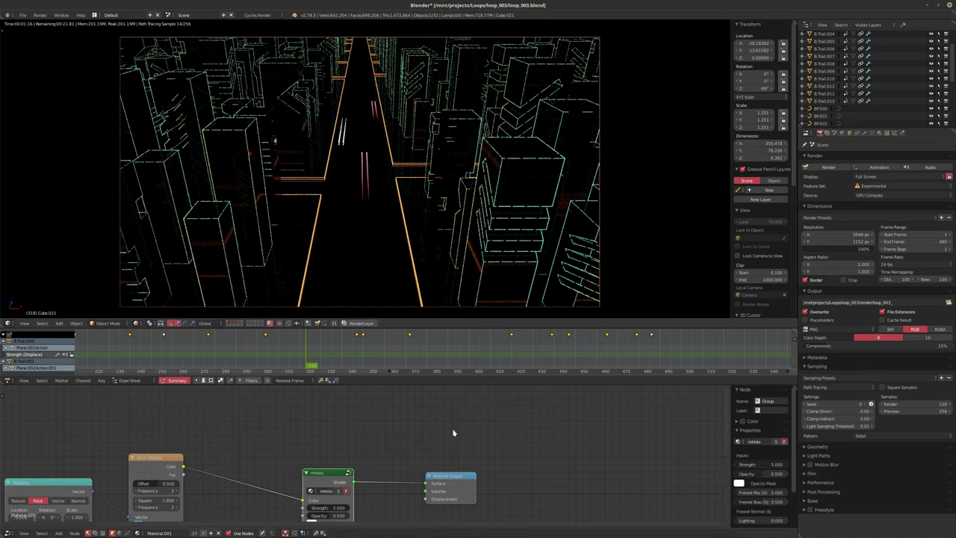
middle_click_drag(196, 516, 349, 463)
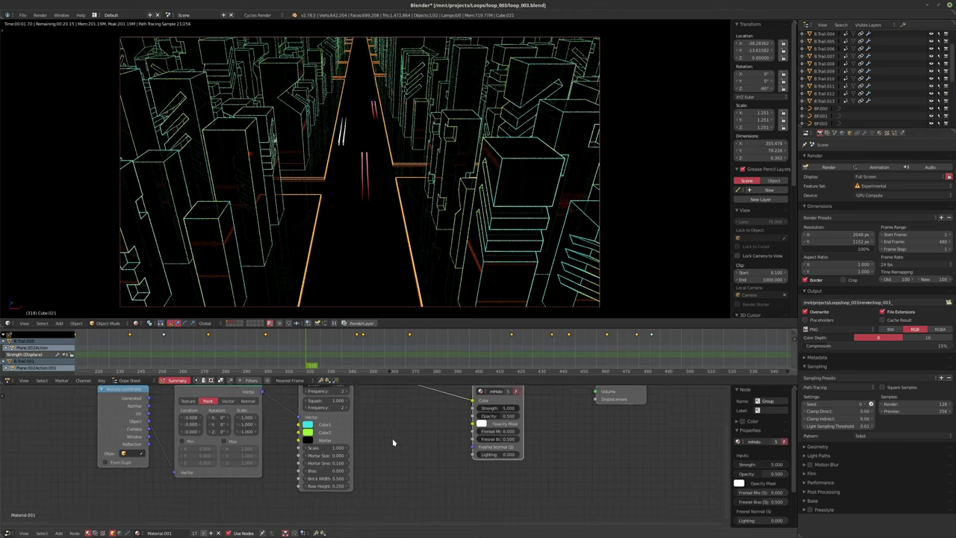
middle_click_drag(379, 468, 391, 443)
scroll(356, 448, "up", 1)
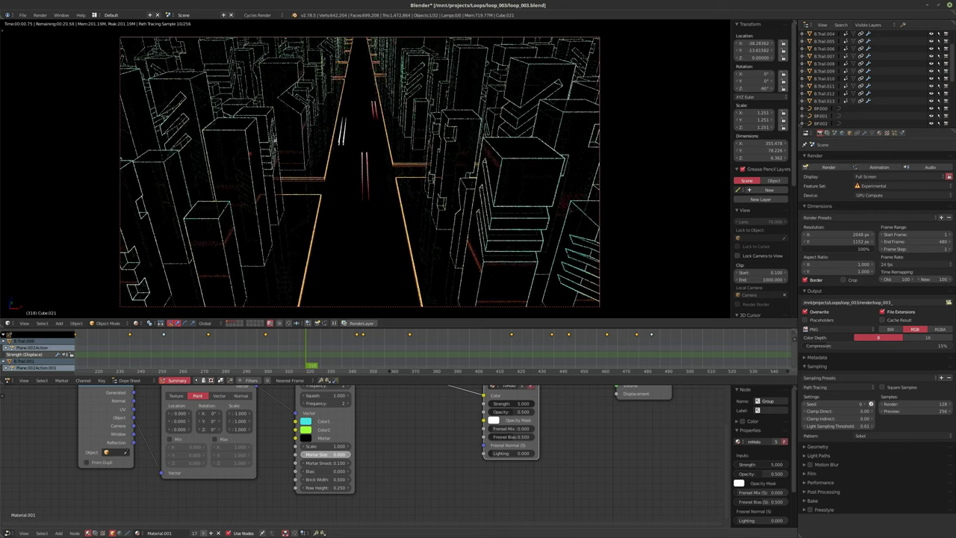
left_click_drag(332, 454, 338, 454)
Step: Try several bright mortar colours on the brick texture, ending with light blue at H 0.596, S 0.497, V 0.938
left_click(308, 438)
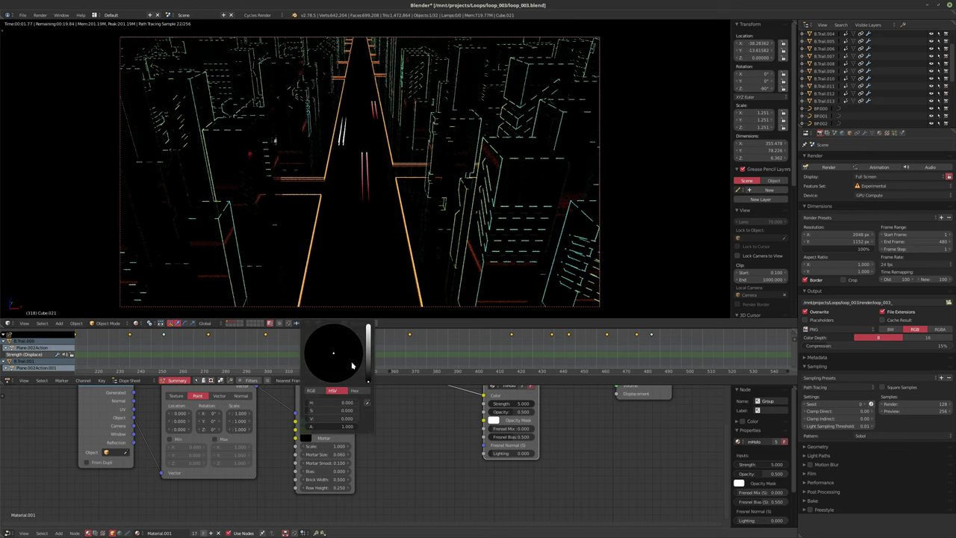
left_click_drag(368, 368, 367, 330)
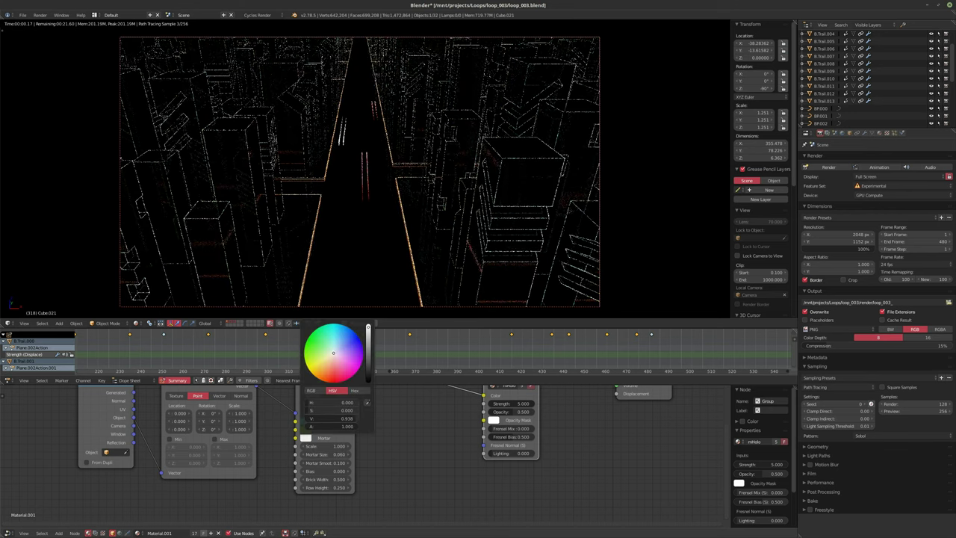
left_click(344, 360)
left_click(317, 349)
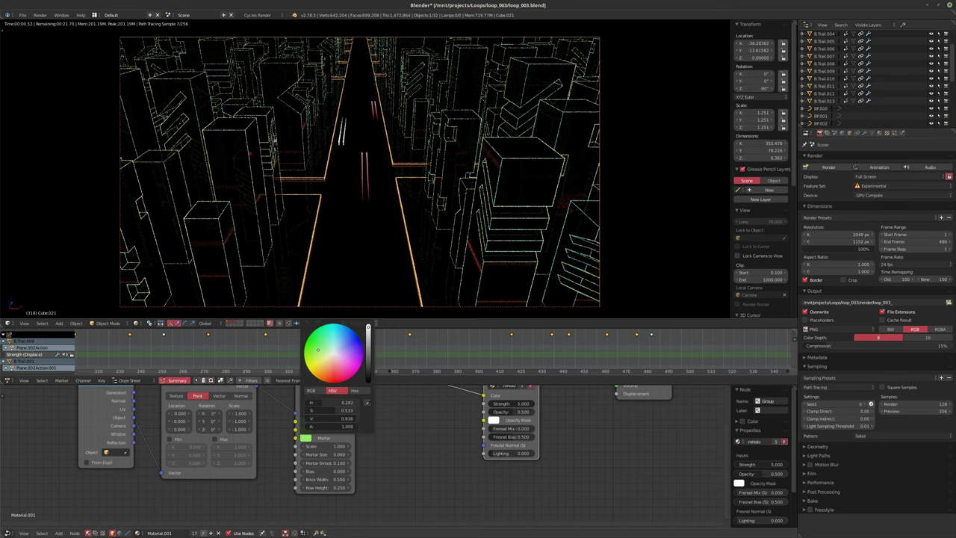
left_click(326, 333)
left_click(341, 341)
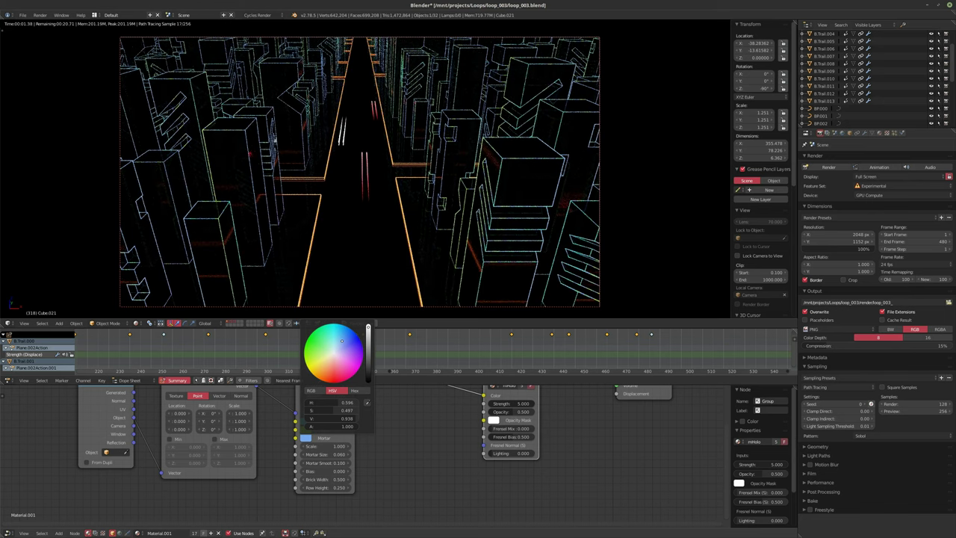
Step: Set the brick texture's Mortar Size to 0.040 and its mortar colour to orange
middle_click_drag(386, 441, 434, 450)
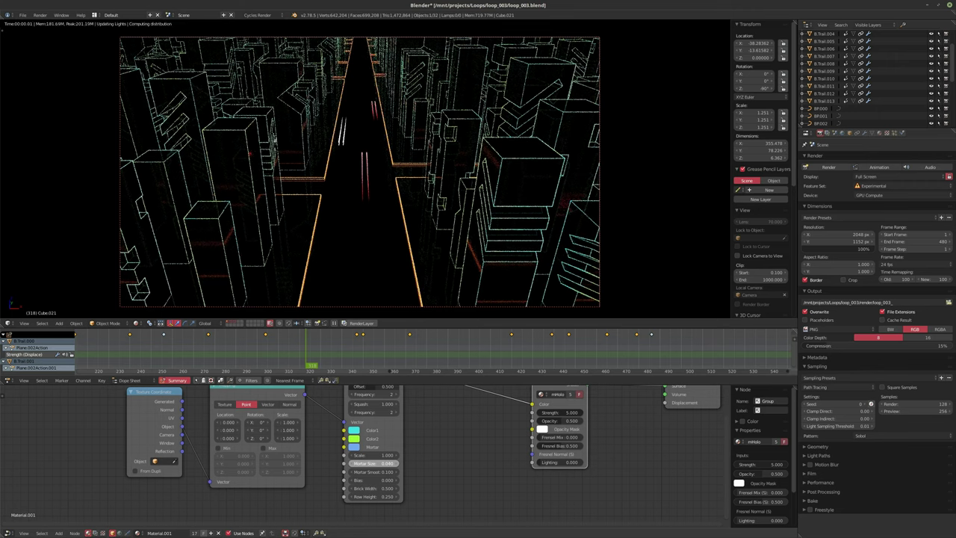
left_click_drag(374, 462, 381, 463)
left_click(353, 446)
left_click(388, 365)
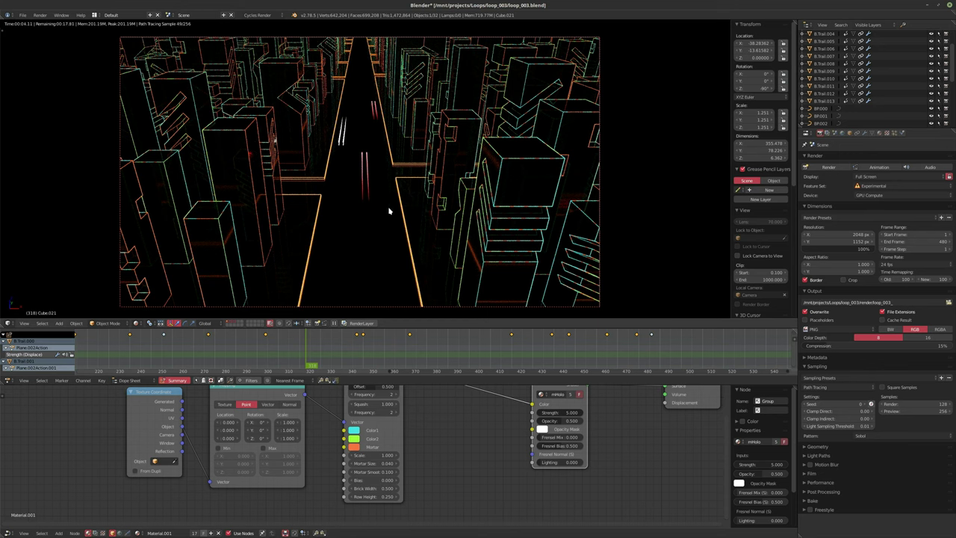
Step: Open the building's BLVCK material and set its Glossy BSDF roughness to 0.213
left_click(842, 132)
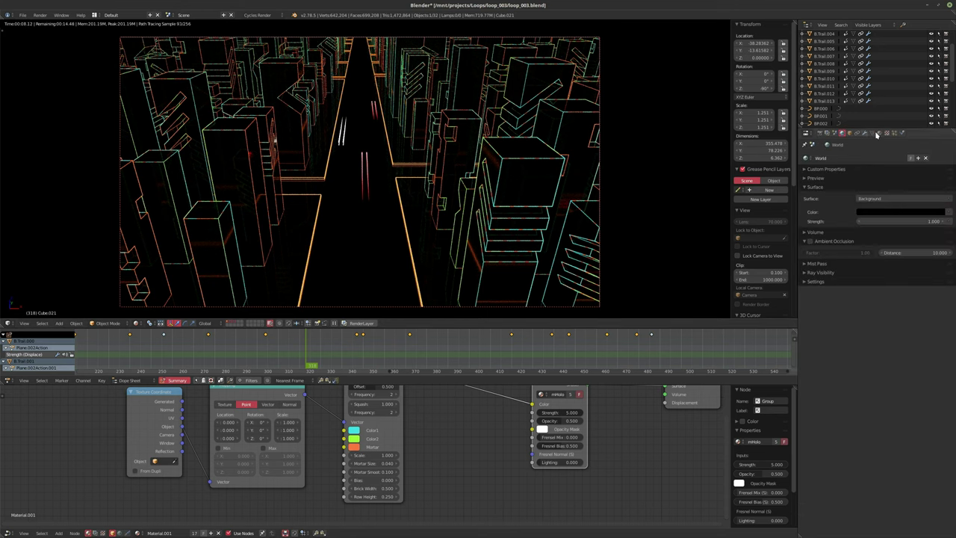
left_click(872, 133)
left_click(879, 133)
left_click(829, 159)
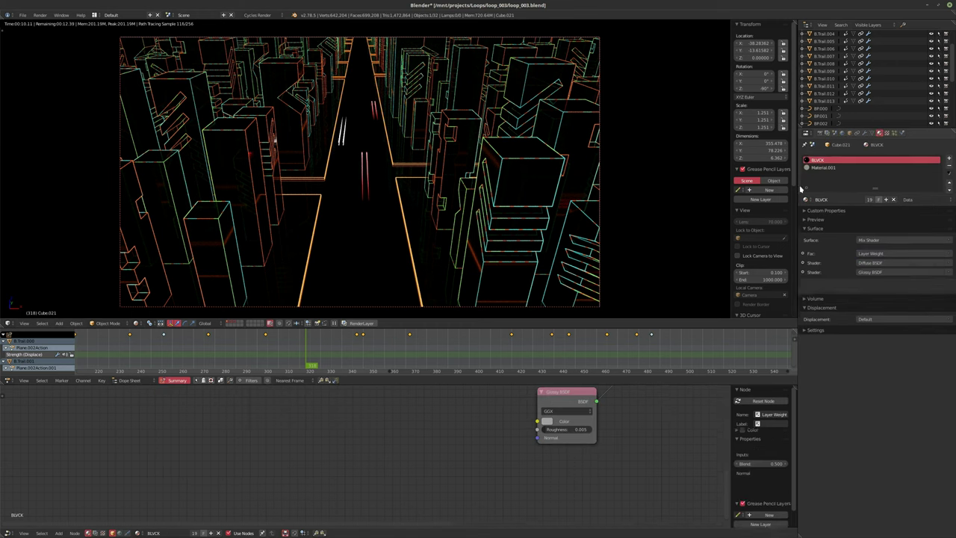
middle_click_drag(584, 447, 516, 483)
left_click_drag(508, 465, 553, 465)
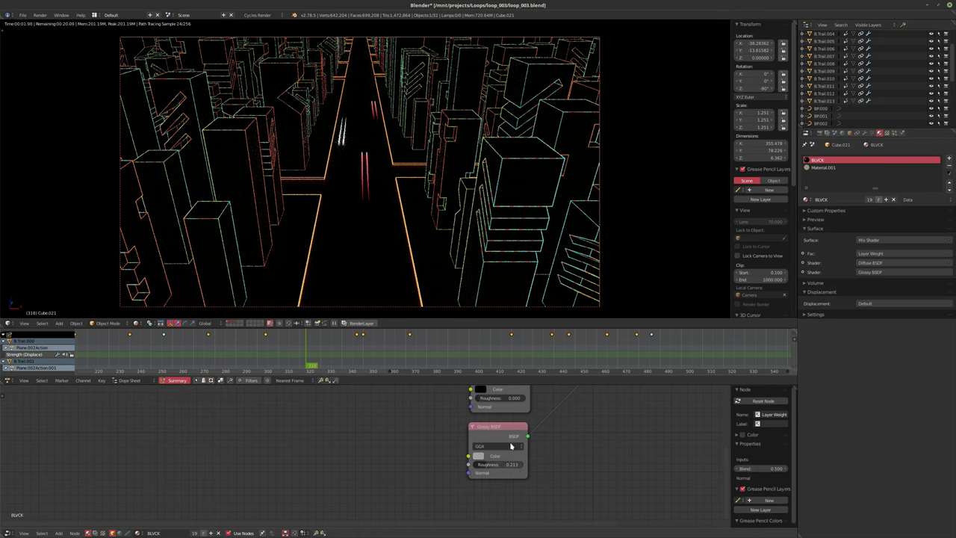
Step: Brighten the Glossy BSDF colour of the BLVCK material to nearly white
middle_click_drag(527, 426, 455, 424)
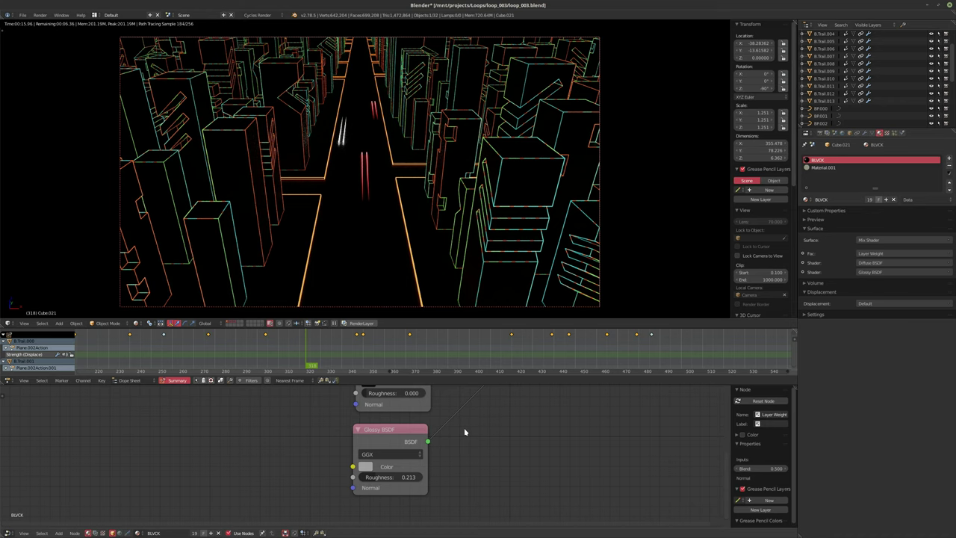
middle_click_drag(347, 461, 358, 486)
left_click(379, 490)
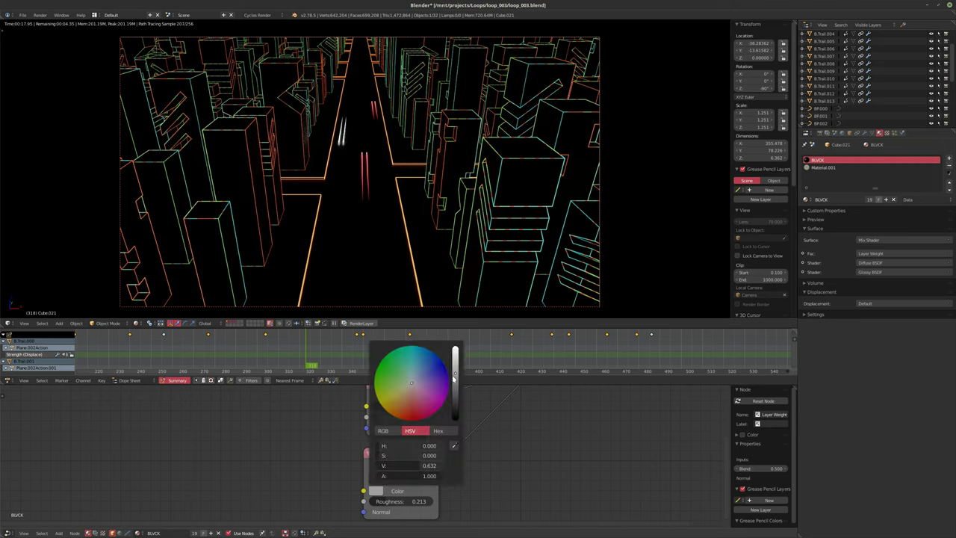
left_click_drag(454, 379, 454, 345)
Step: Set the Layer Weight node's Blend to 0.740 in the BLVCK material
mouse_move(505, 450)
middle_mouse_down()
mouse_move(489, 425)
mouse_move(495, 458)
middle_mouse_up()
middle_click_drag(480, 426, 473, 500)
mouse_move(445, 419)
left_mouse_down()
mouse_move(492, 419)
mouse_move(436, 418)
left_mouse_up()
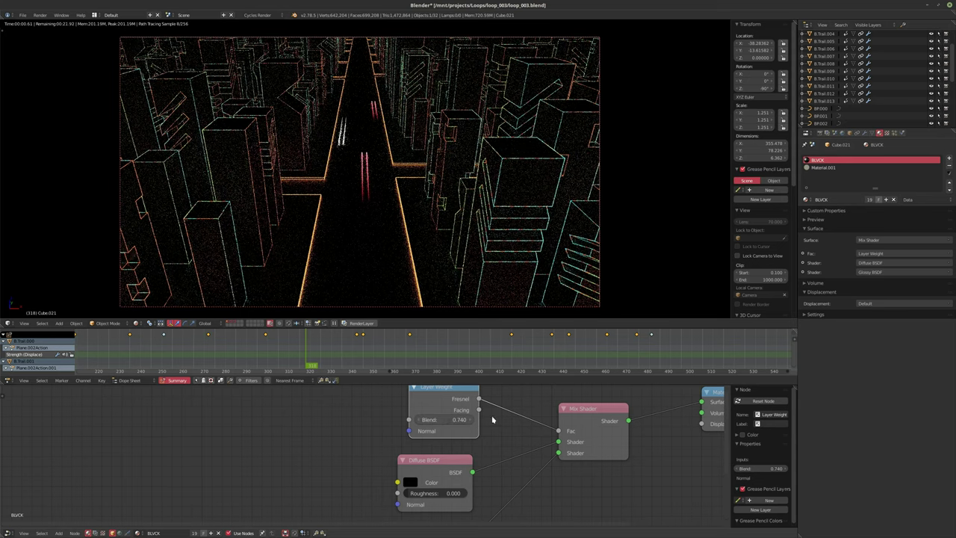
scroll(461, 415, "down", 3)
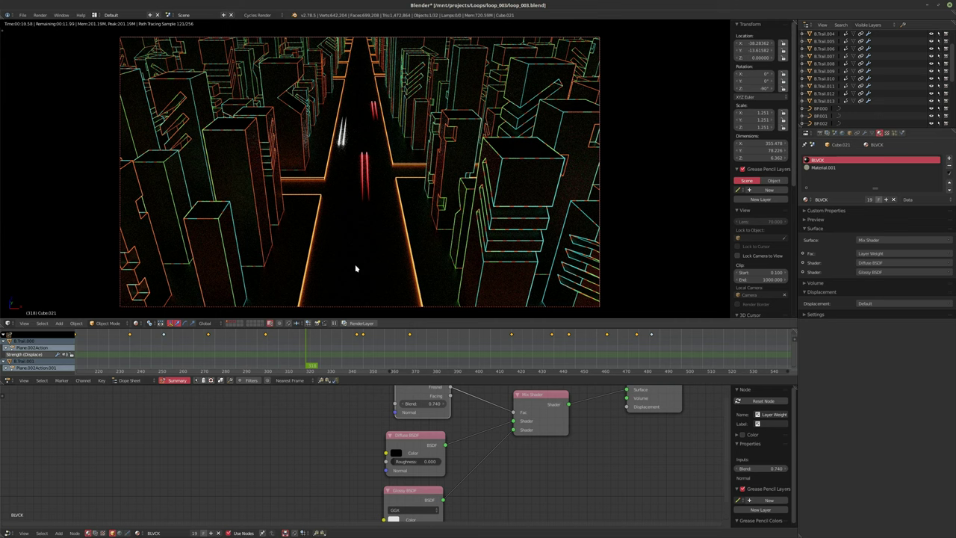
scroll(441, 435, "right", 2, "ctrl")
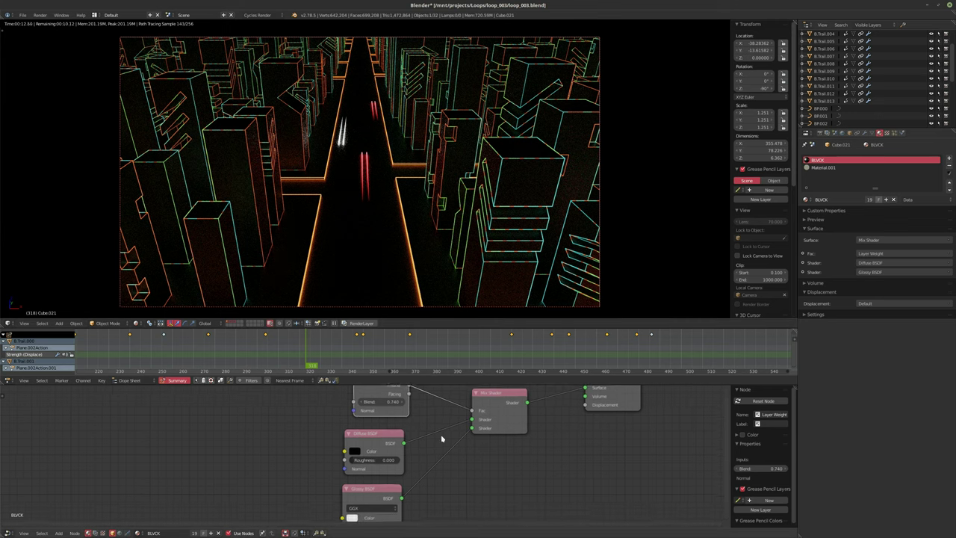
Step: Move the Material Output aside and insert a second Mix Shader between the existing Mix Shader and the output
scroll(437, 422, "down", 2)
scroll(353, 413, "down", 1)
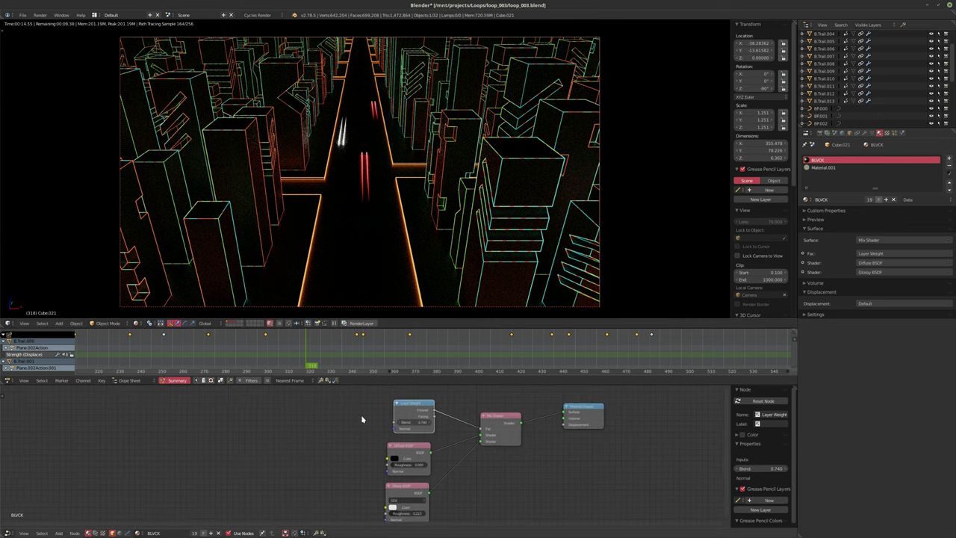
scroll(373, 425, "right", 3, "ctrl")
left_click_drag(502, 435, 531, 421)
key("shift+a")
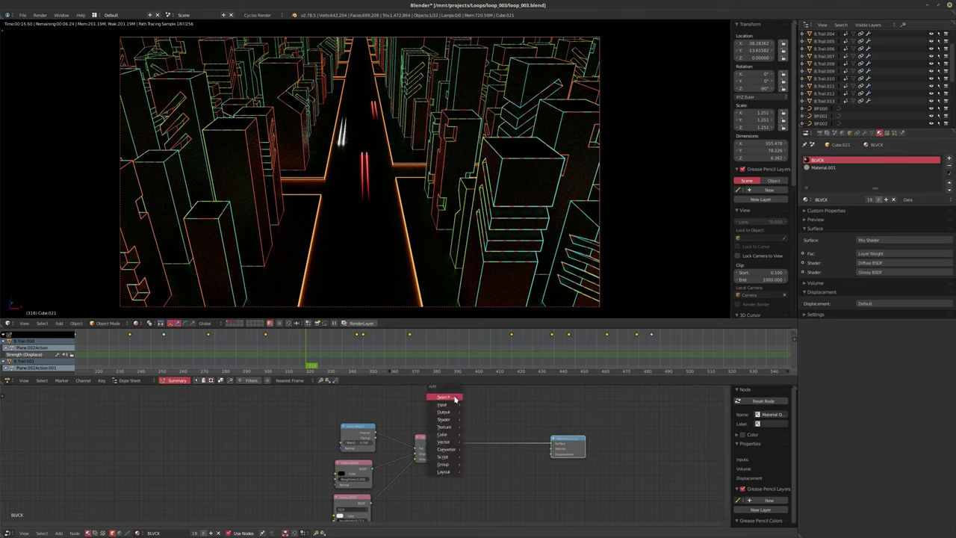
mouse_move(443, 419)
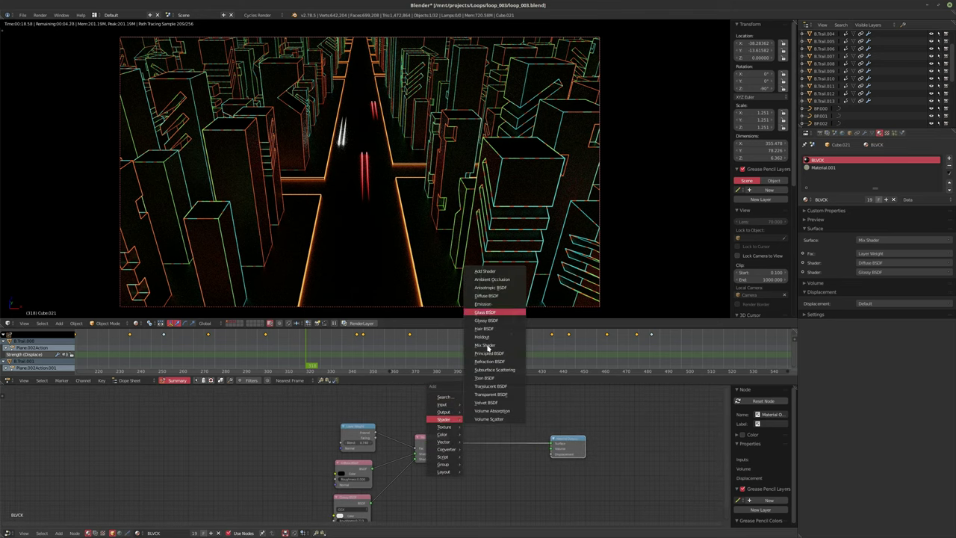
left_click(485, 344)
left_click(493, 381)
Step: Add a Wireframe input node and connect its Fac to the factor of the new Mix Shader
key("shift+a")
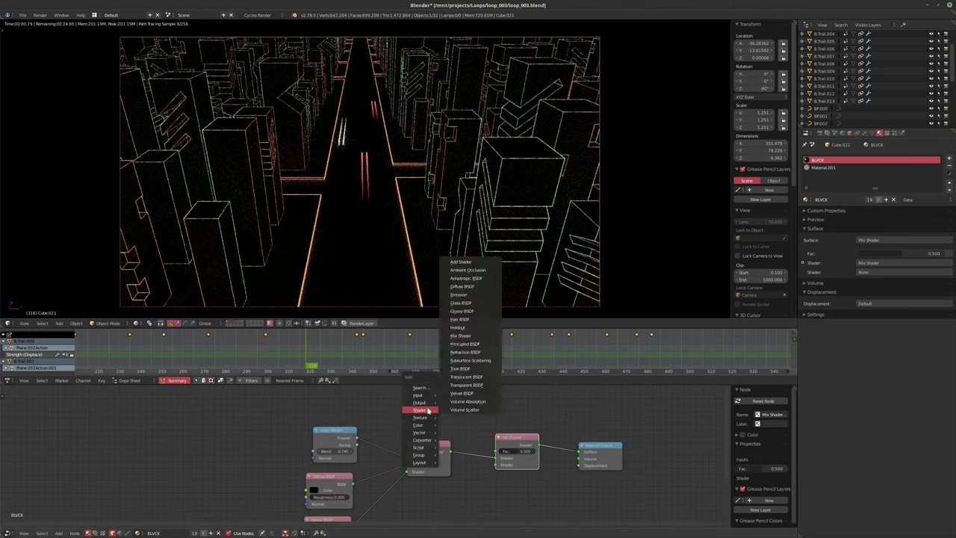
mouse_move(418, 395)
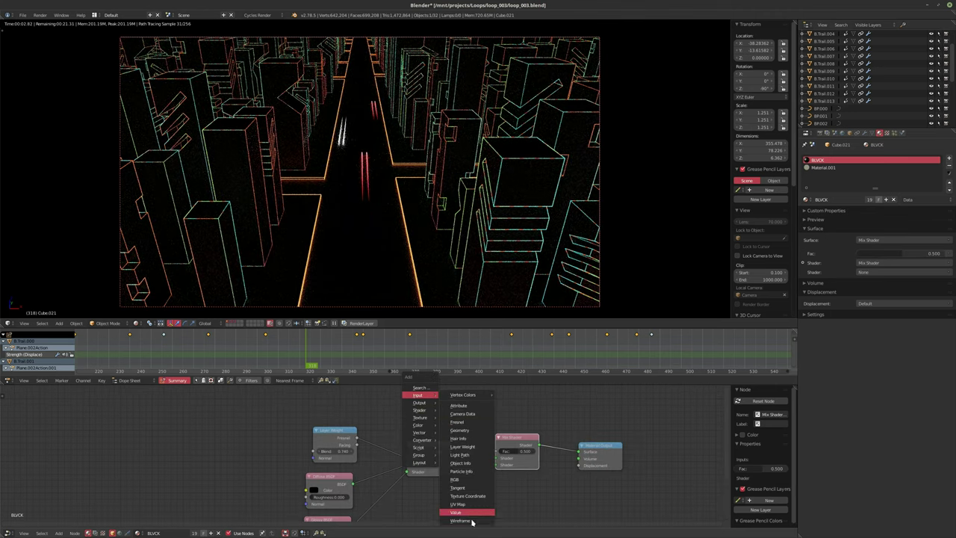
left_click(460, 520)
left_click(437, 421)
left_click_drag(447, 416, 497, 451)
Step: Add an Emission shader below the first Mix Shader and connect it to the second Mix Shader's free shader input
middle_click_drag(431, 492, 437, 461)
key("shift+a")
mouse_move(439, 475)
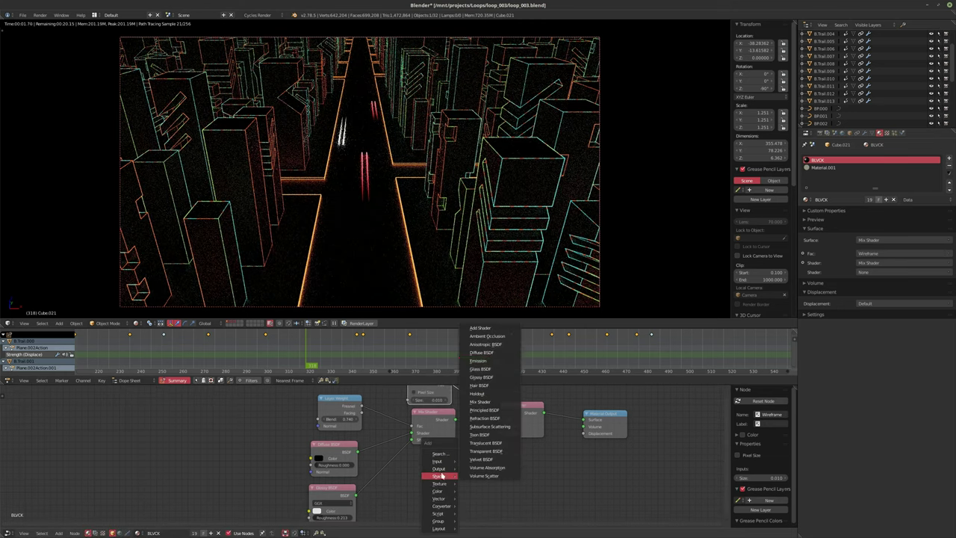
left_click(478, 360)
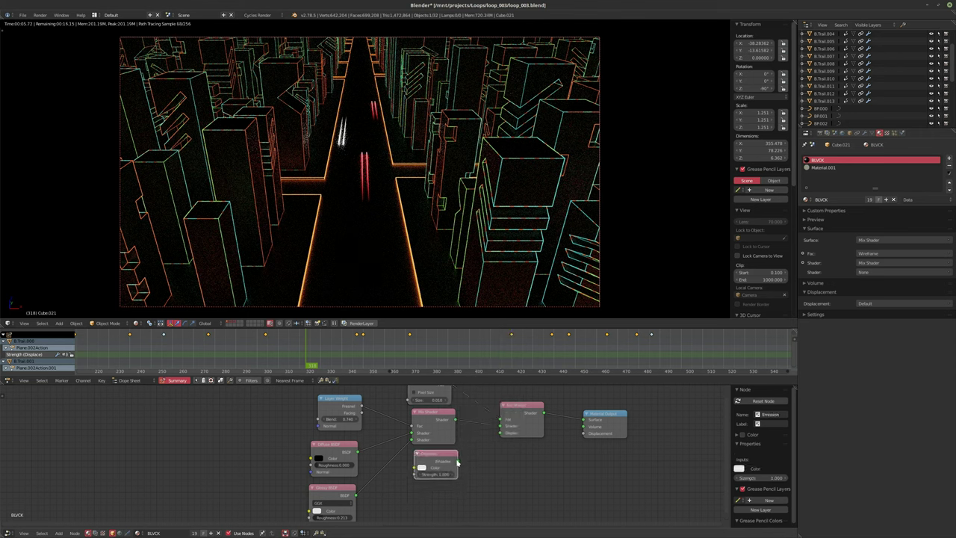
left_click(417, 446)
left_click_drag(461, 451, 501, 433)
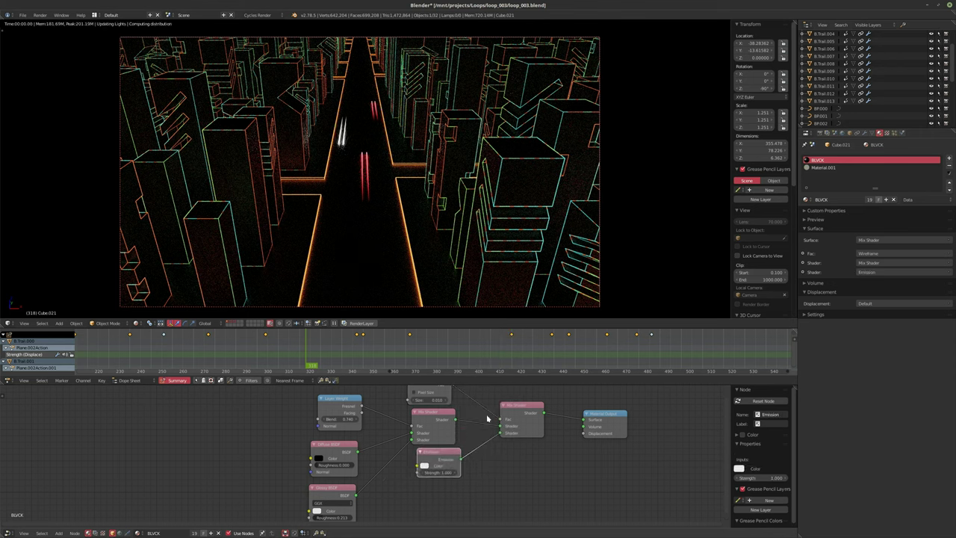
Step: Set the Wireframe size to 0.001 and change the Emission colour to light cyan blue
scroll(423, 422, "up", 2)
left_click(423, 422)
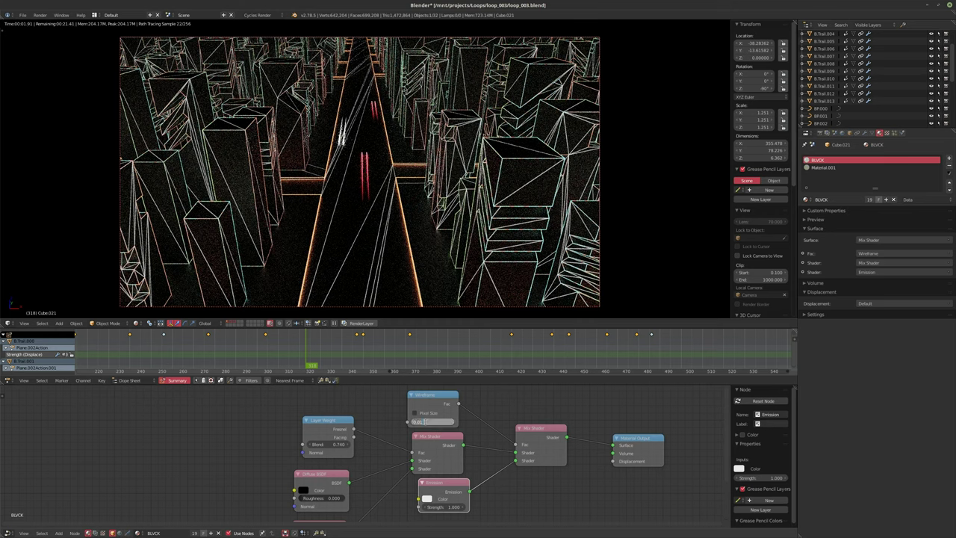
type("0.001")
key("Return")
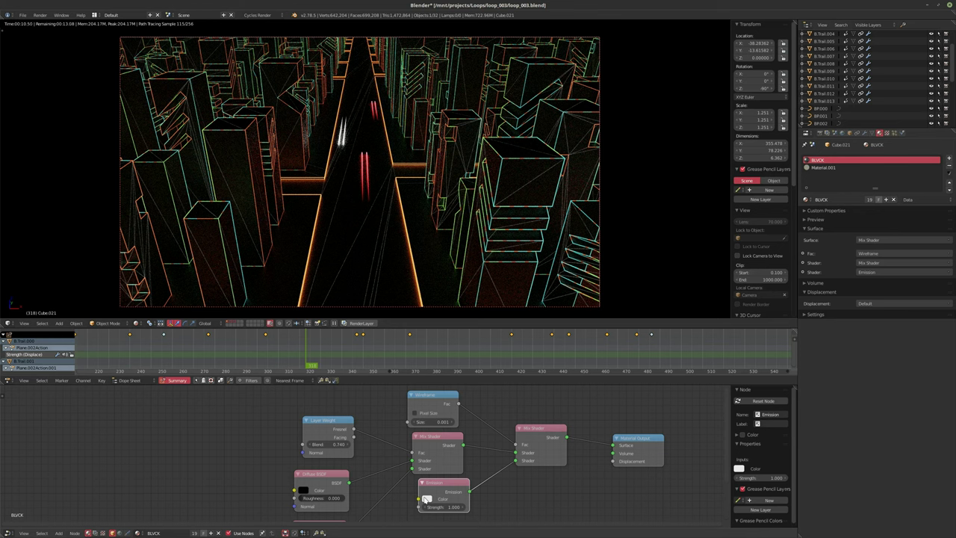
left_click(427, 499)
left_click_drag(447, 465, 498, 466)
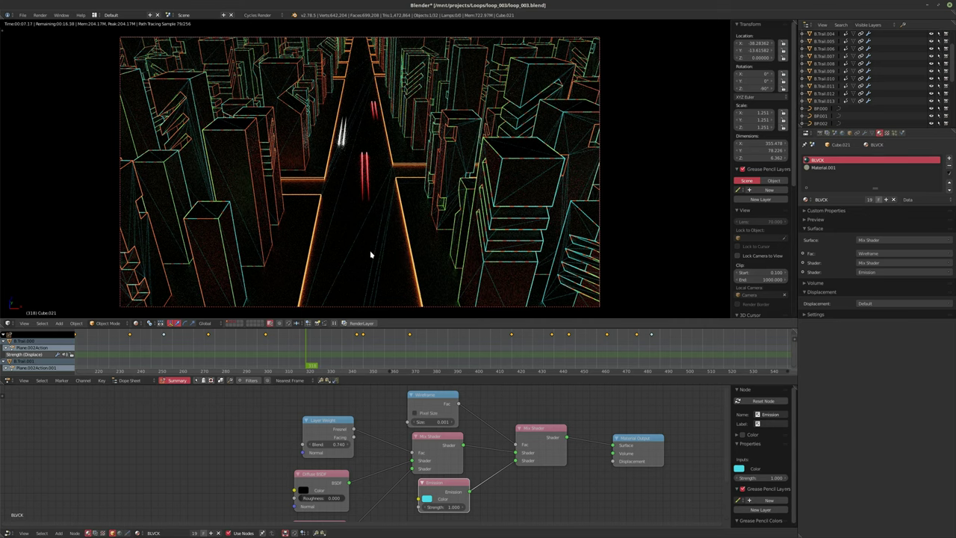
Step: Turn off the rendered preview, render frame 318 and show the render result in a UV/Image Editor in place of the 3D view
key("shift+z")
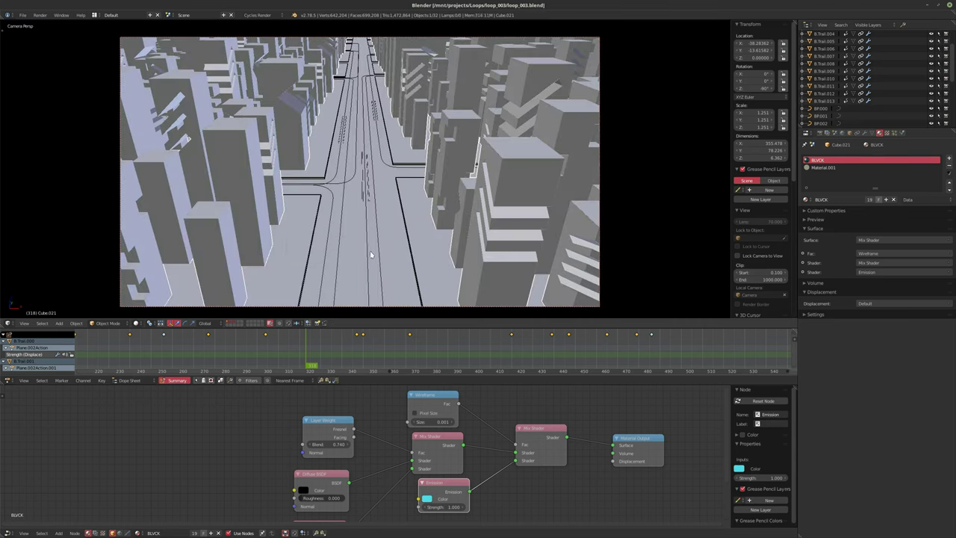
key("F12")
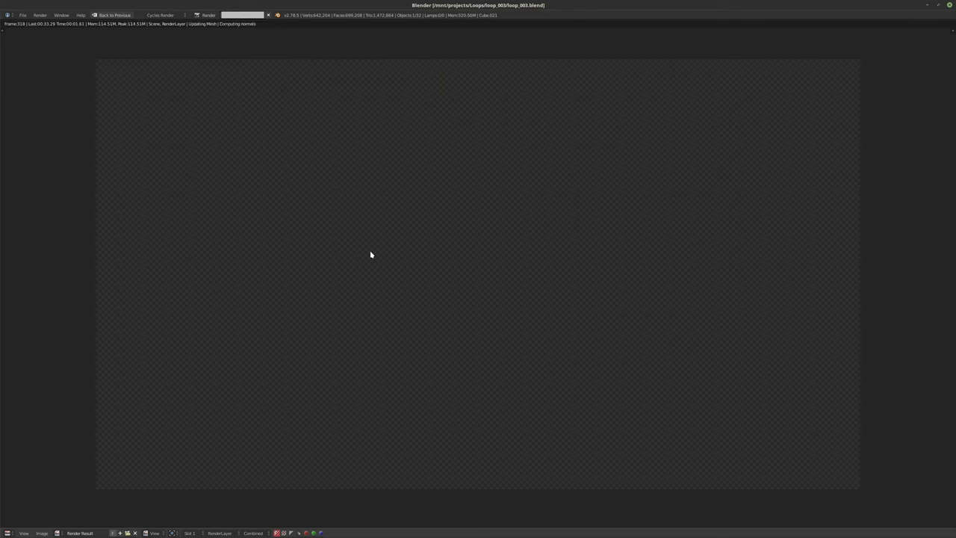
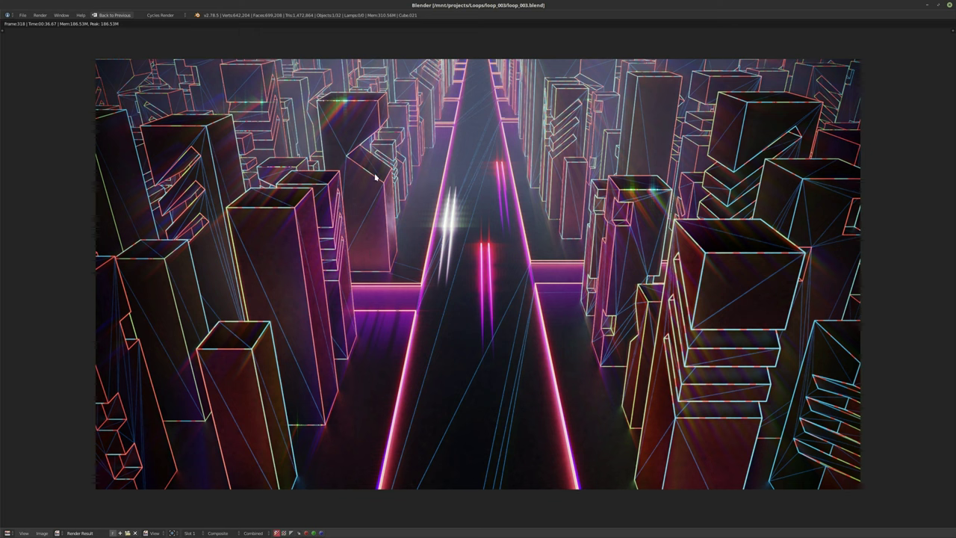
left_click(112, 16)
left_click(9, 322)
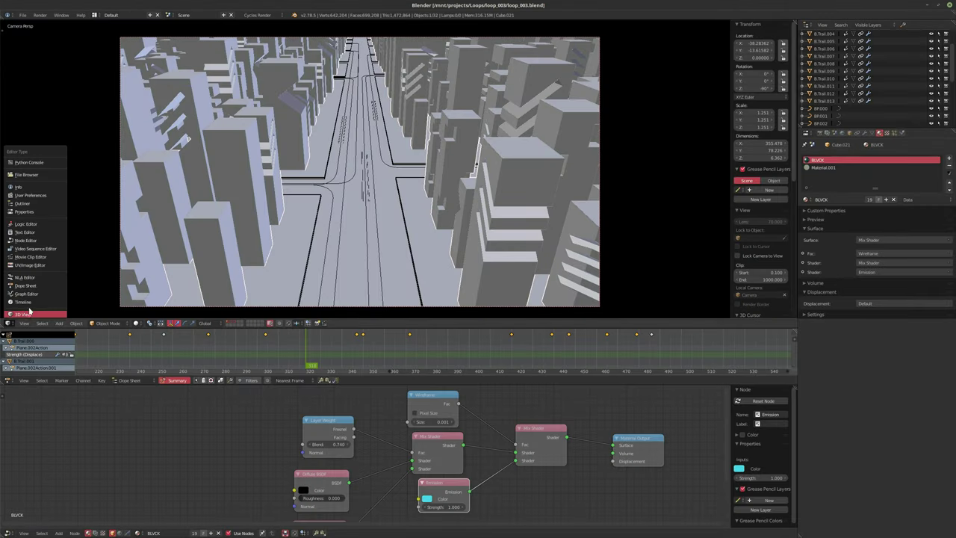
left_click(29, 265)
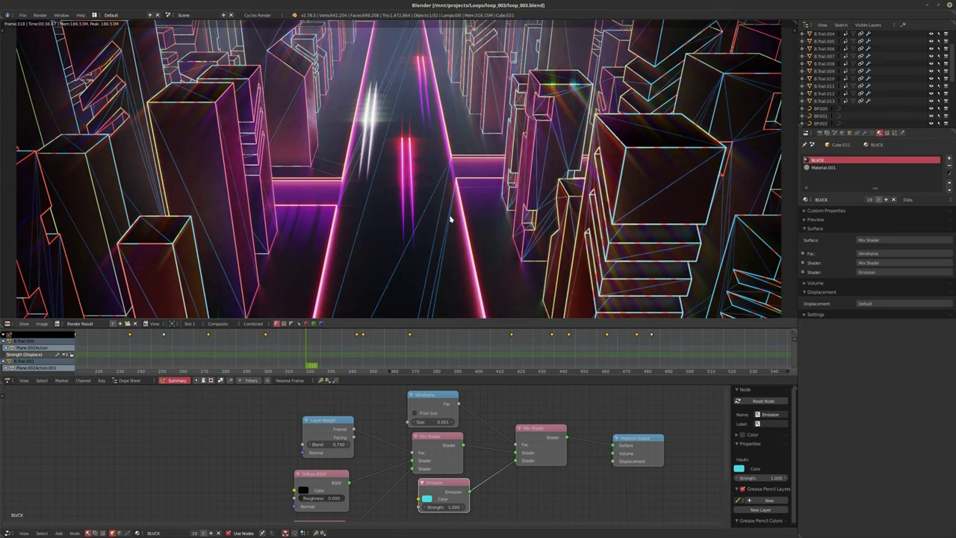
scroll(450, 219, "down", 3)
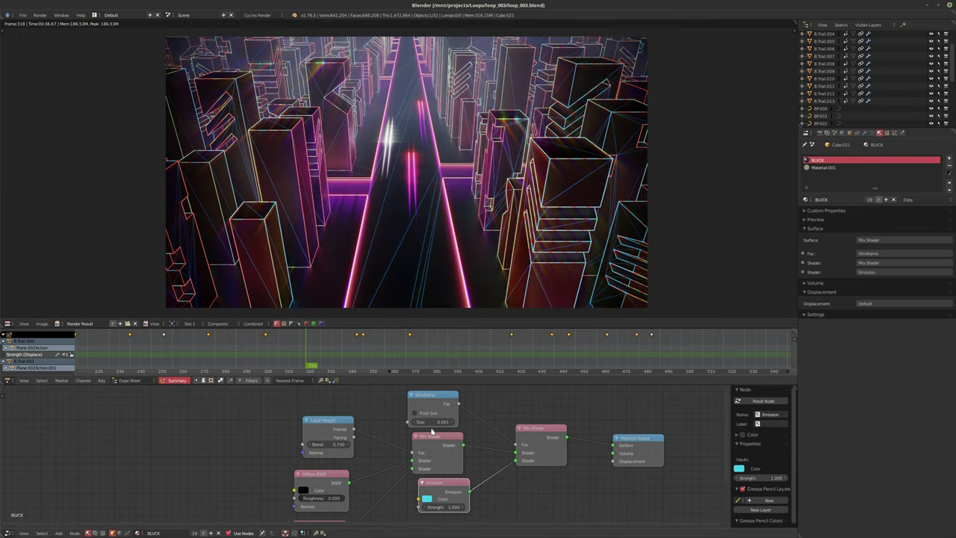
Step: Connect the first Mix Shader directly to the Material Output's Surface, bypassing the wireframe emission mix
middle_click_drag(432, 432, 397, 433)
scroll(478, 428, "up", 1)
left_click_drag(422, 446, 597, 448)
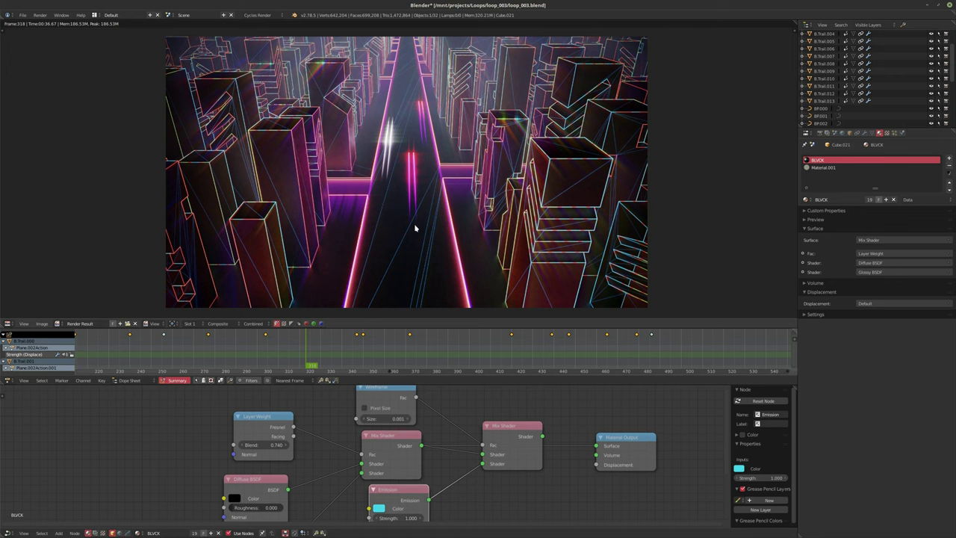
Step: Set the number of render samples to 256 in the scene's sampling settings
left_click(820, 133)
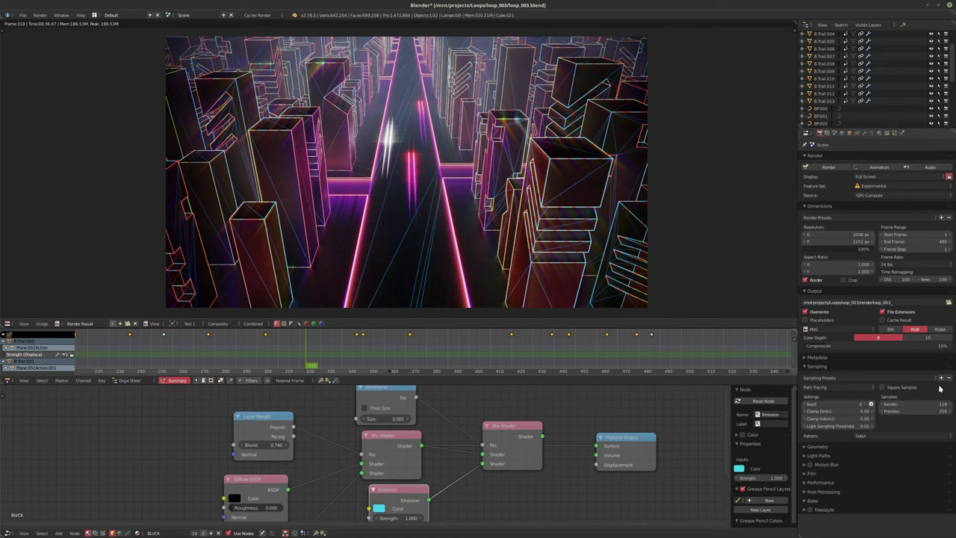
left_click(920, 404)
type("256")
key("Return")
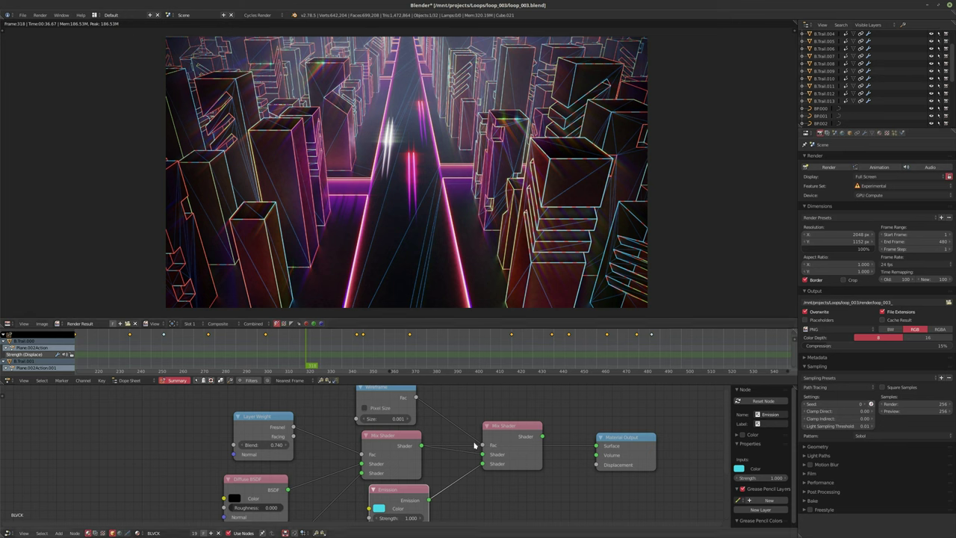
Step: Switch the node editor to the compositing nodes, enlarge it and bring the Sun Beams and Lens Distortion nodes into view
left_click(96, 532)
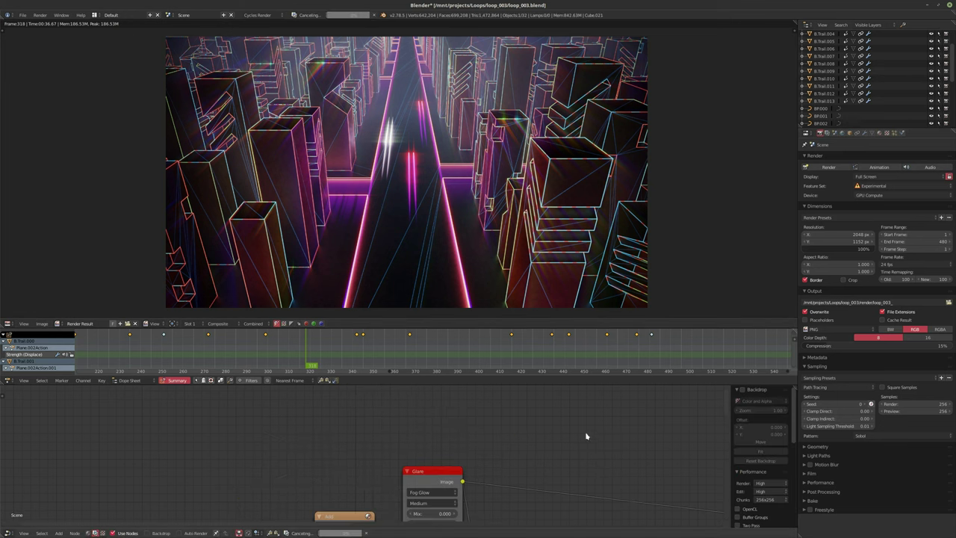
left_click_drag(501, 383, 501, 361)
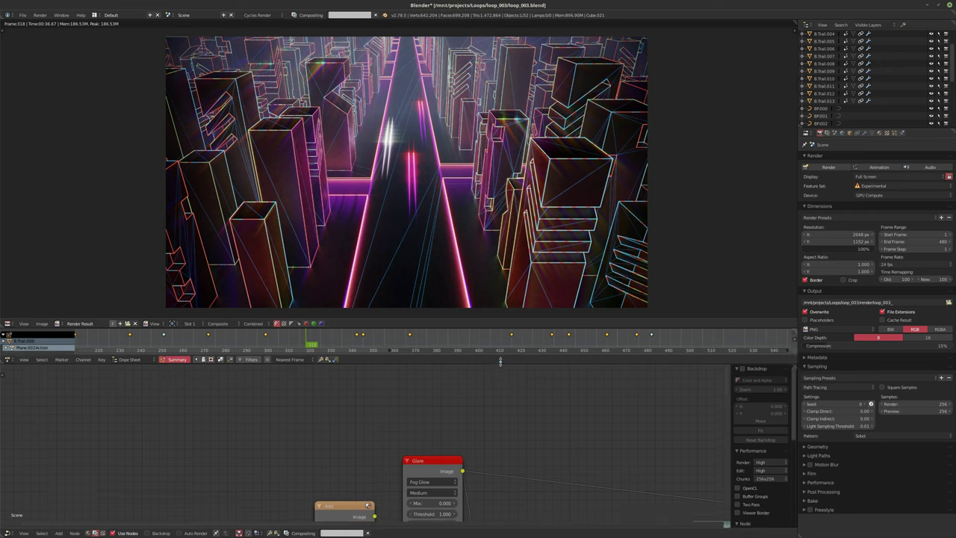
key("Home")
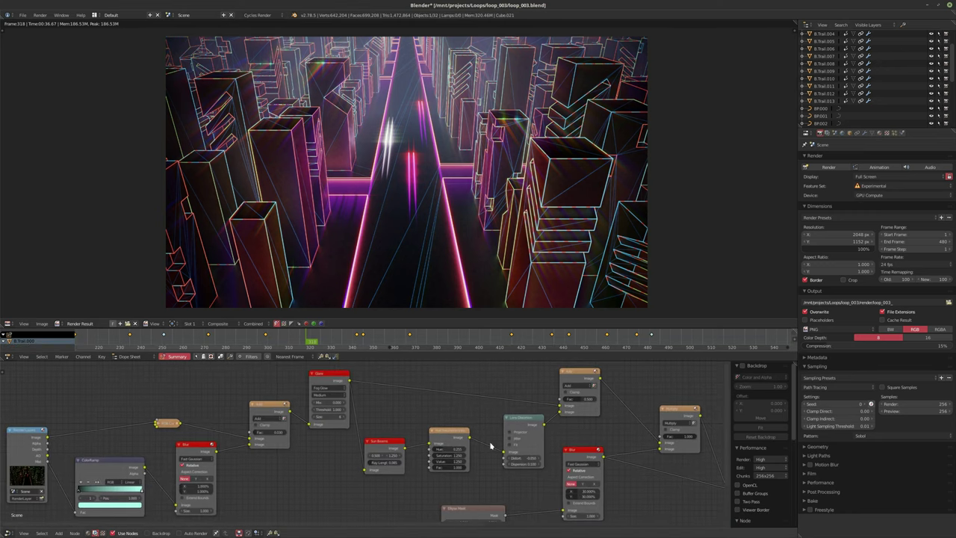
scroll(447, 431, "up", 2)
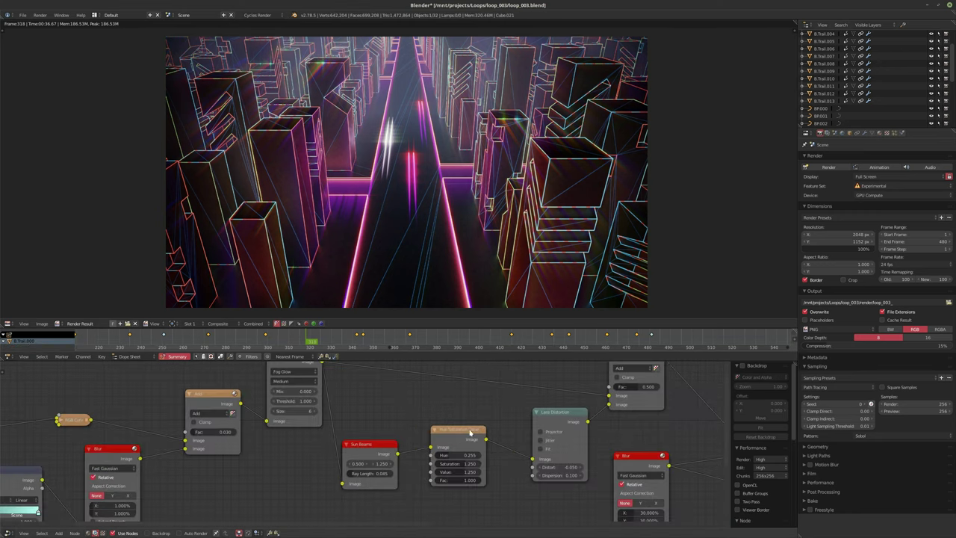
middle_click_drag(530, 430, 473, 449)
Step: Add a Box Mask node to the compositing tree and place it above the Sun Beams and Lens Distortion nodes
key("shift+a")
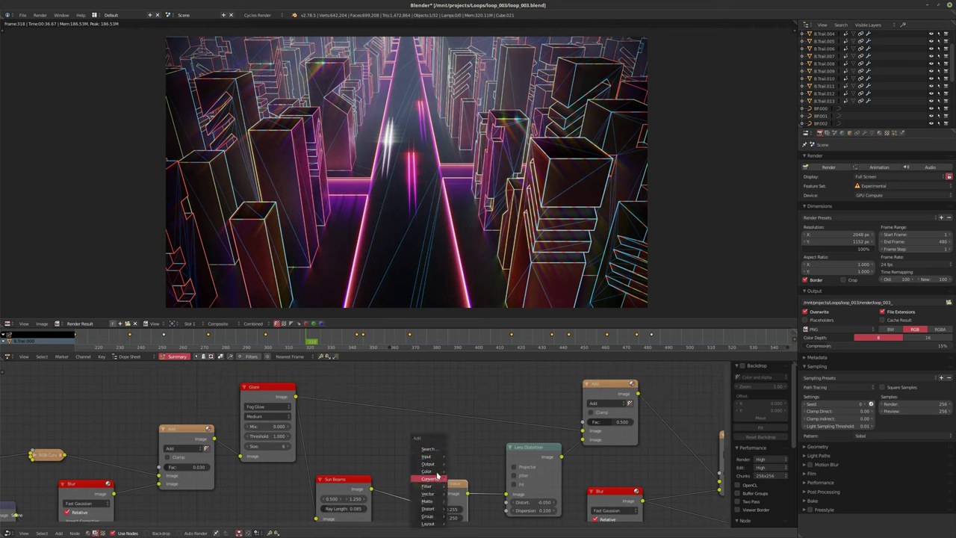
mouse_move(431, 459)
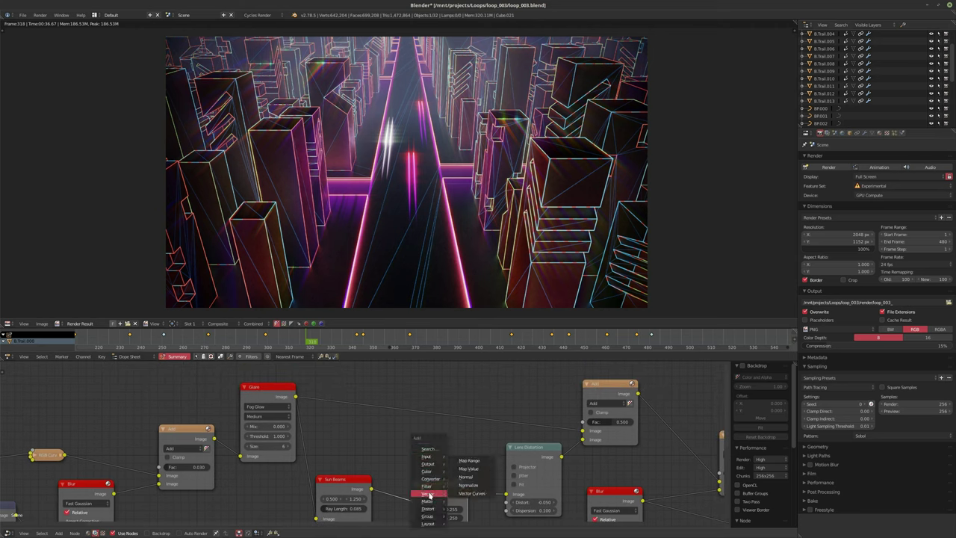
mouse_move(427, 510)
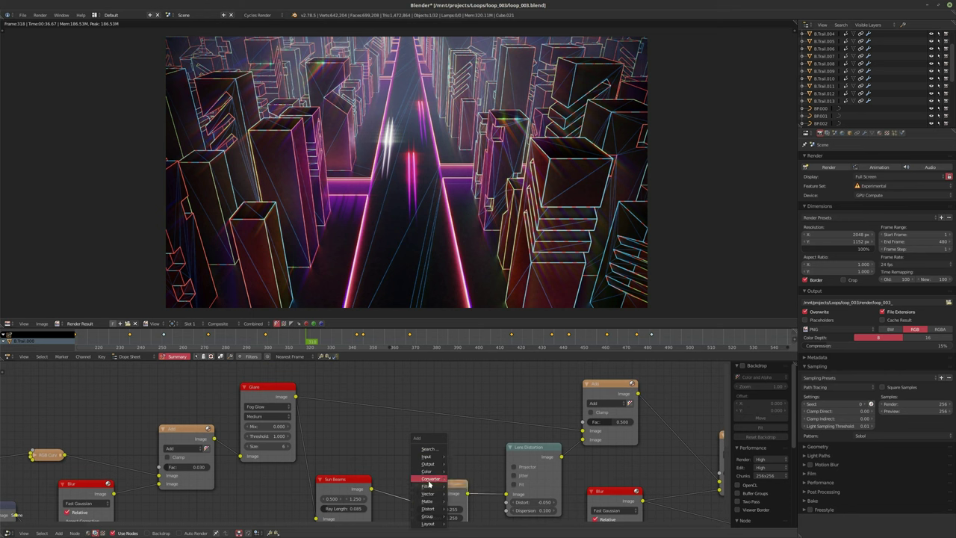
mouse_move(429, 482)
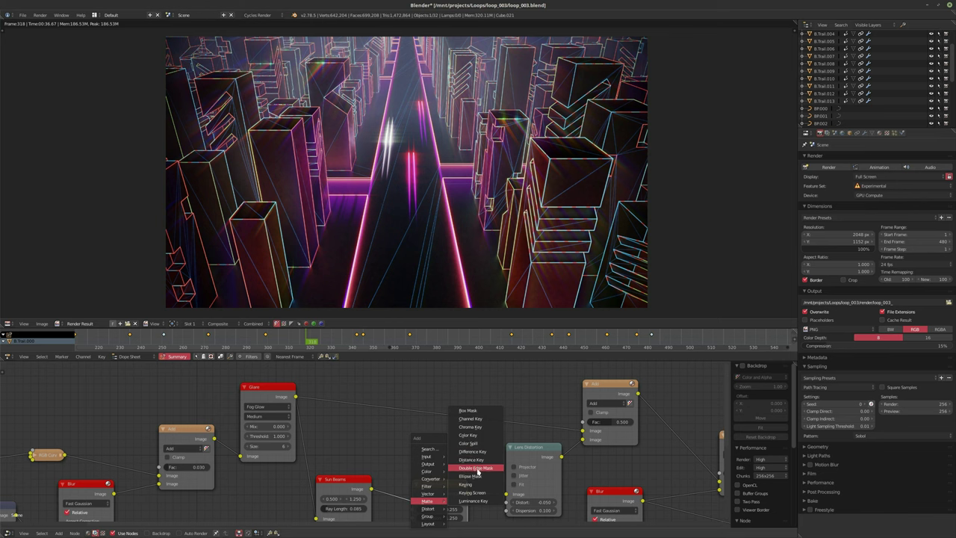
left_click(468, 410)
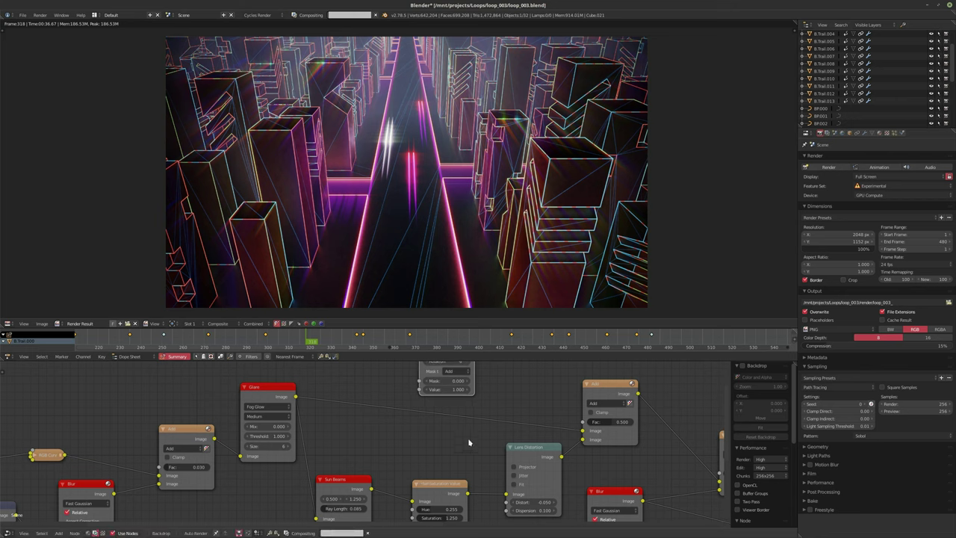
left_click(422, 404)
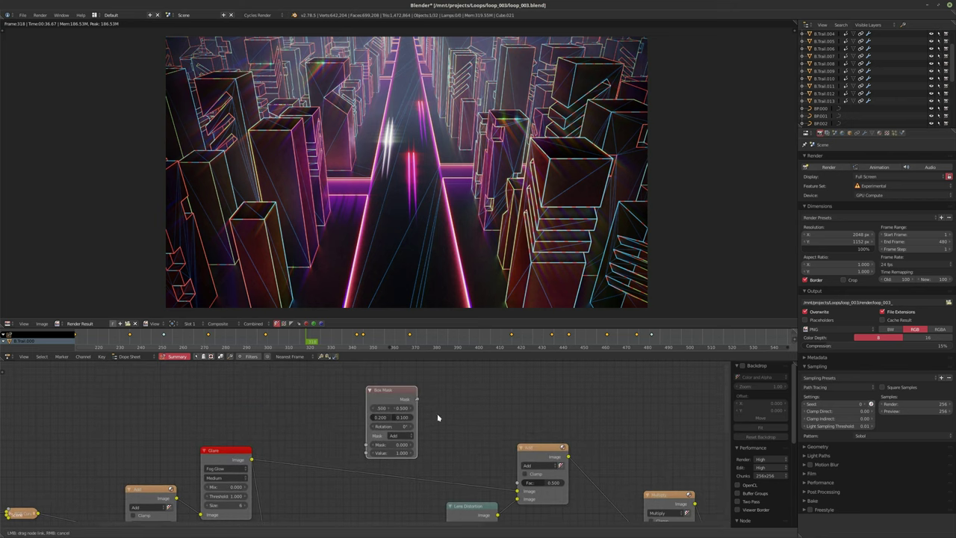
Step: Connect the Box Mask's output to the Add node's factor above the Lens Distortion and set the mask height to 2.000
left_click_drag(416, 399, 517, 482)
middle_click_drag(450, 446, 501, 451)
scroll(470, 404, "up", 1)
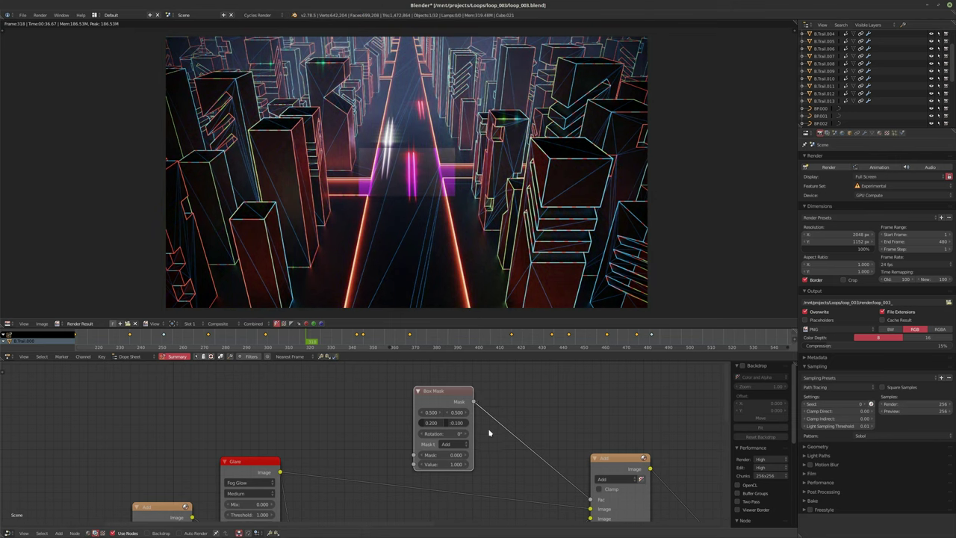
scroll(485, 427, "up", 1)
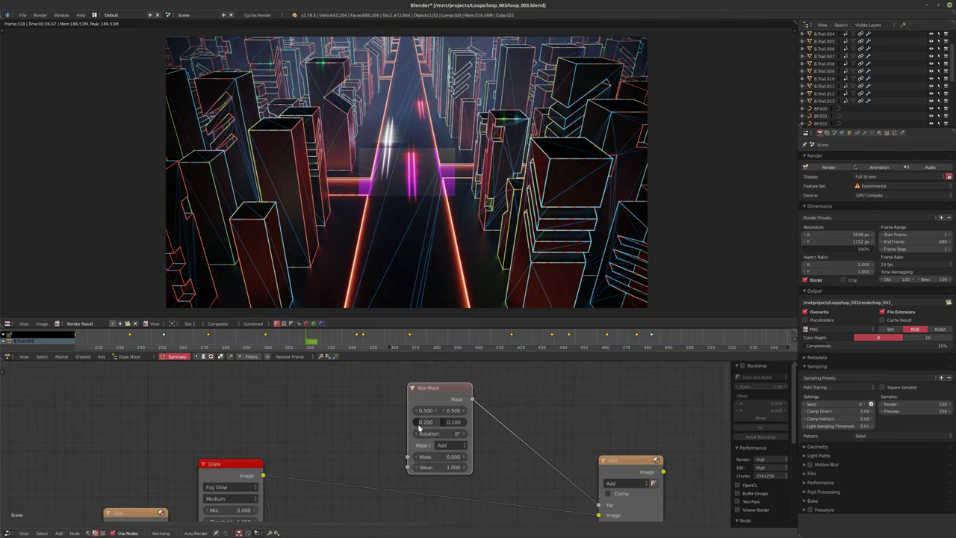
left_click_drag(453, 421, 485, 422)
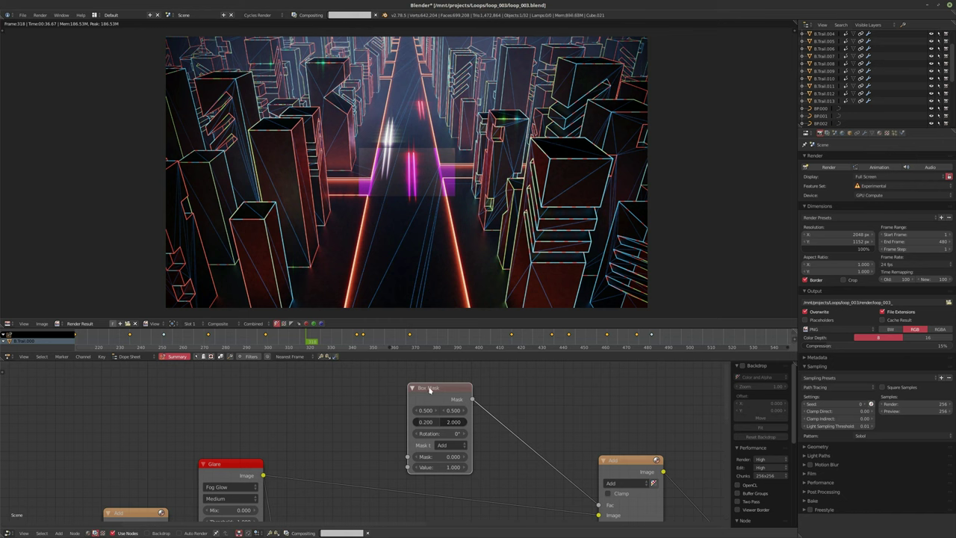
Step: Move the Box Mask aside and insert a Corner Pin distort node on its link to the Add node
left_click_drag(429, 387, 367, 369)
key("shift+a")
mouse_move(419, 392)
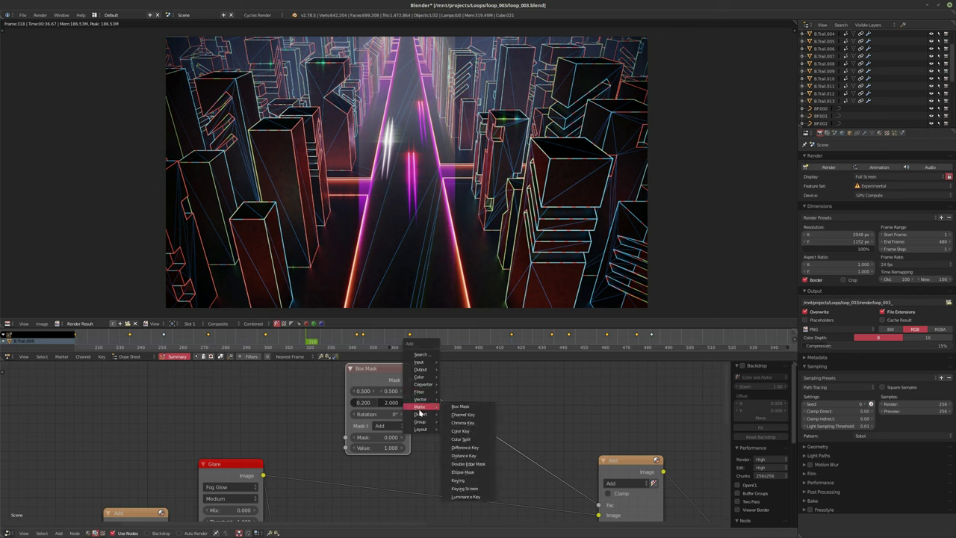
mouse_move(420, 413)
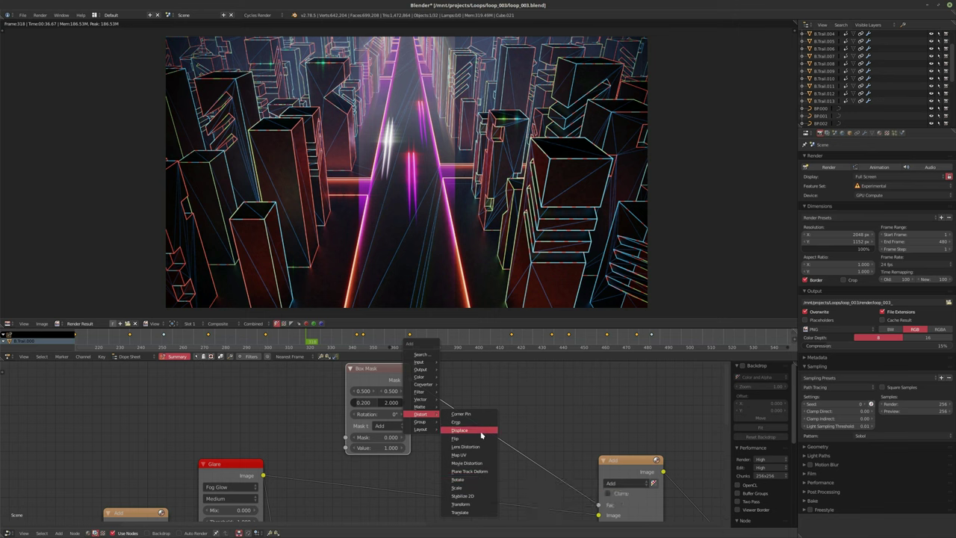
left_click(460, 412)
left_click(465, 394)
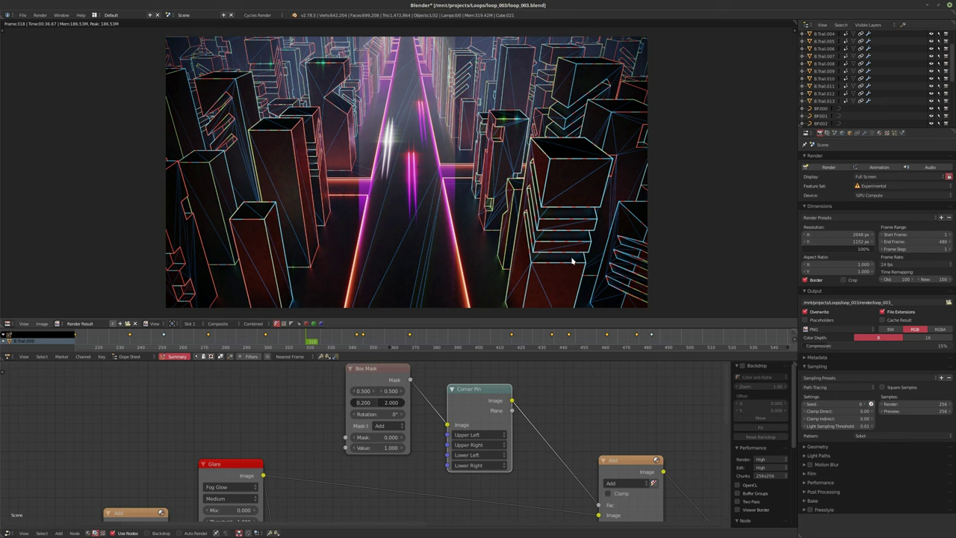
Step: Try the Corner Pin's Upper Left Y at 0.5 and 0.25, and restore it to 1
key("n")
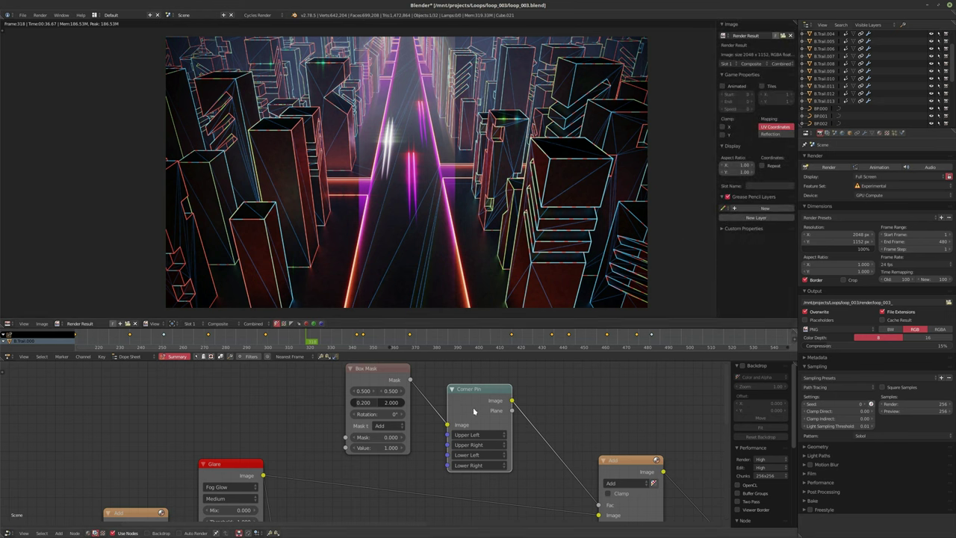
middle_click_drag(473, 411, 507, 424)
left_click(508, 447)
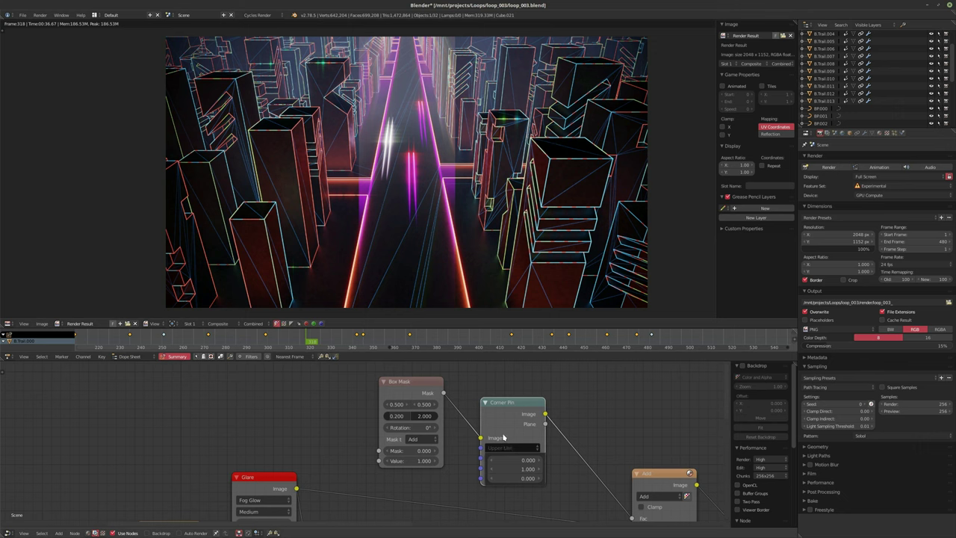
left_click(505, 447)
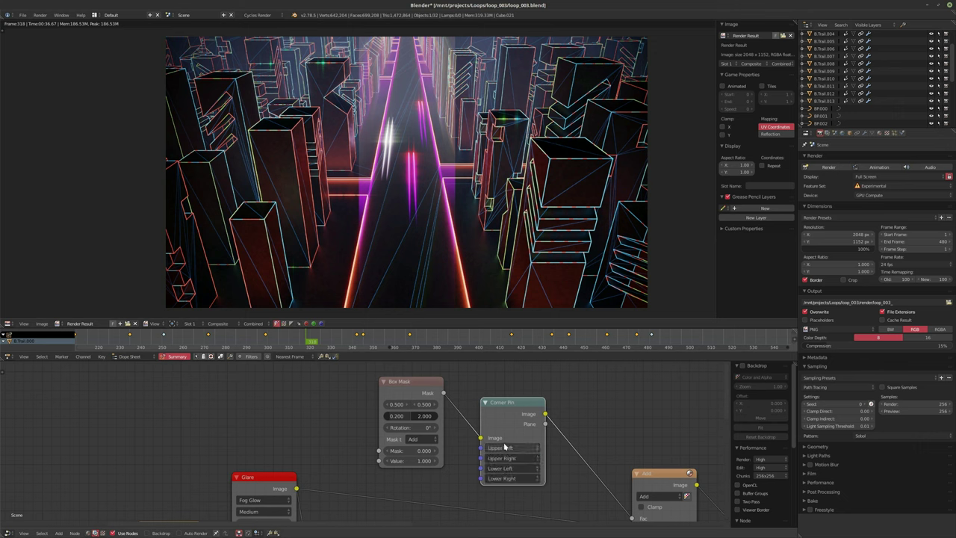
left_click(505, 446)
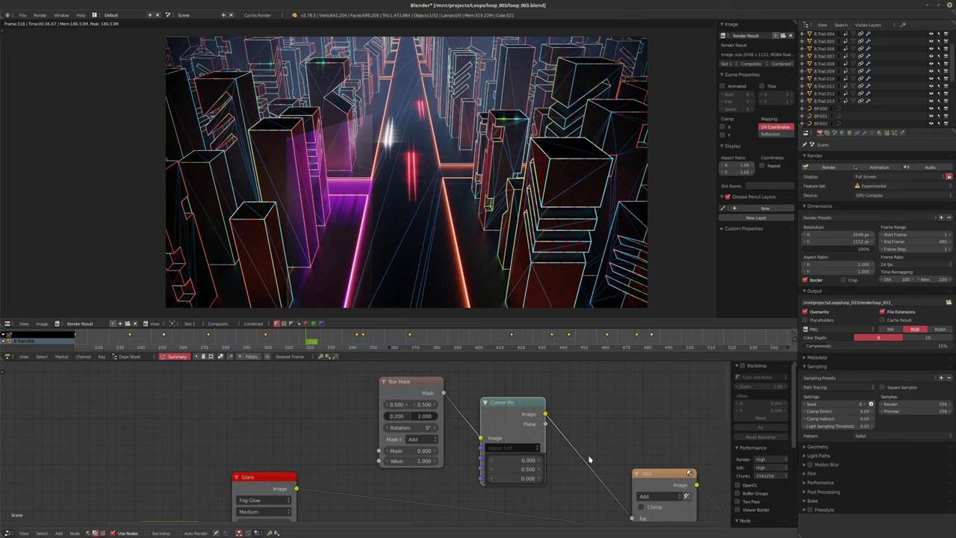
left_click(508, 469)
type("0.25")
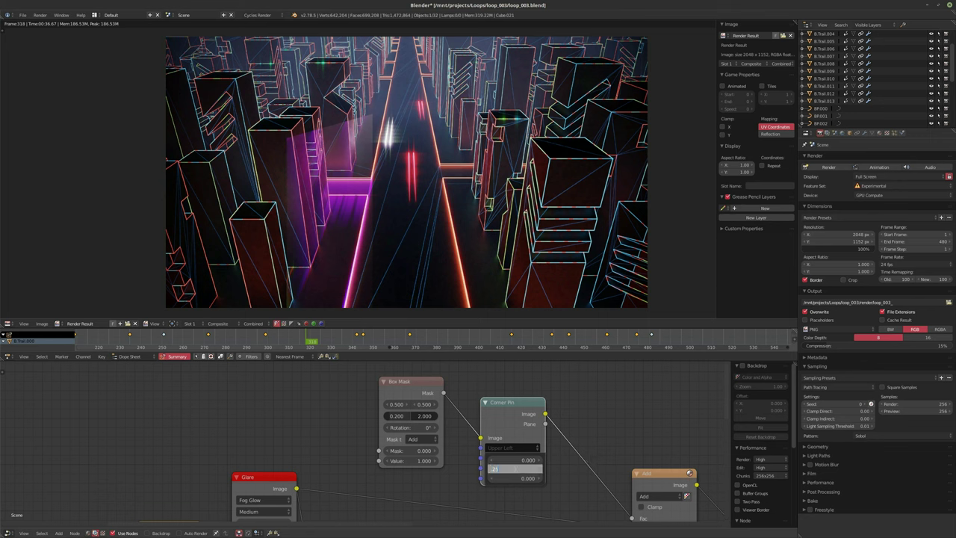
key("Return")
left_click(512, 469)
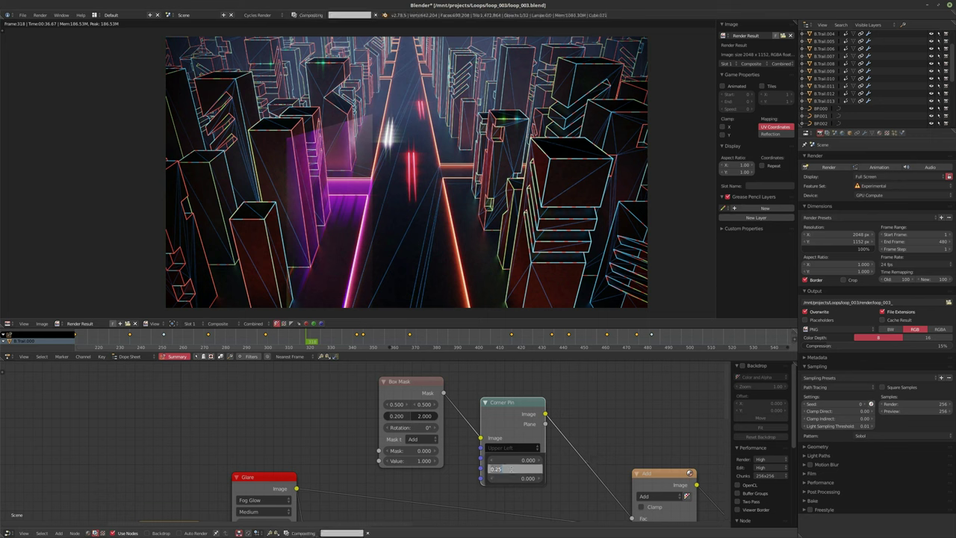
type("1")
key("Return")
Step: Try the Corner Pin's Upper Left X at 0.65, and reduce it to 0.4
left_click(512, 461)
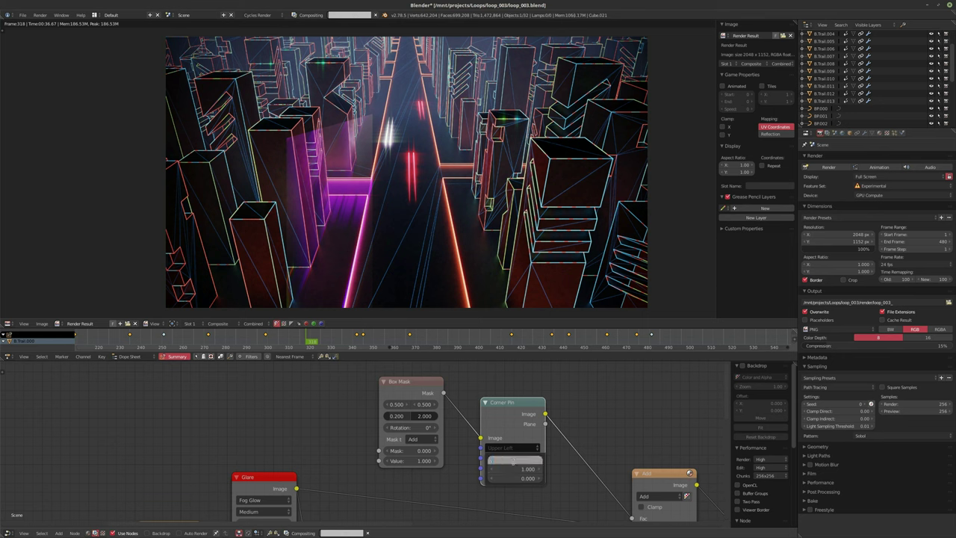
type("0.65")
key("Return")
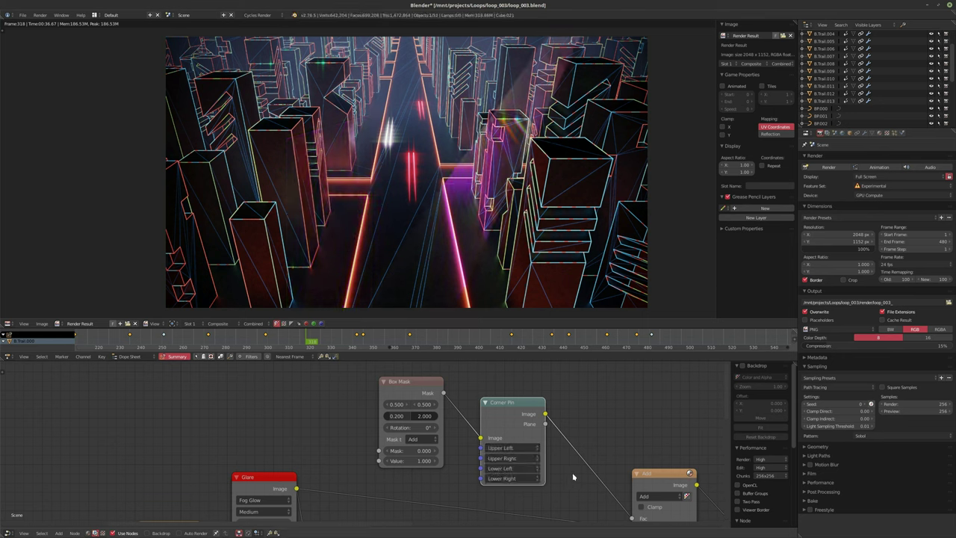
left_click(511, 447)
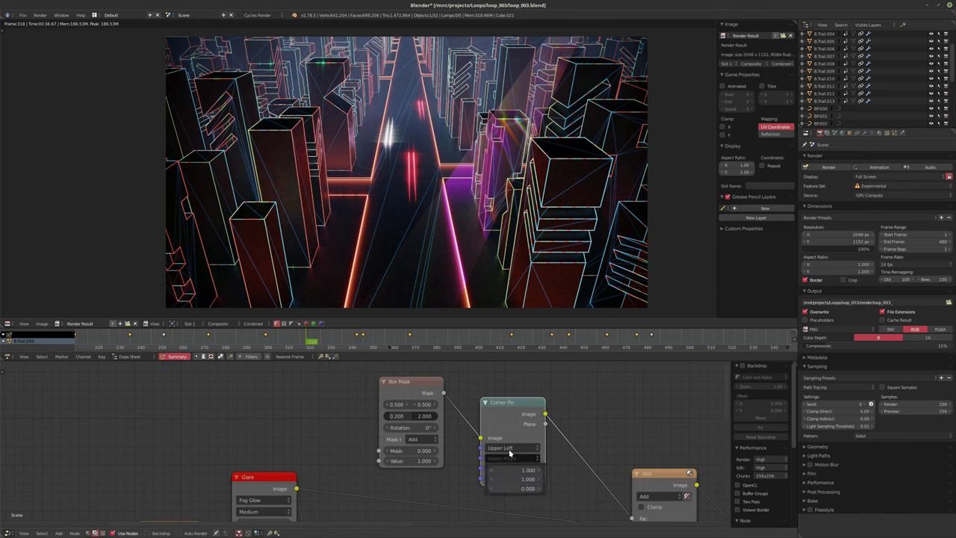
left_click(530, 460)
type("0")
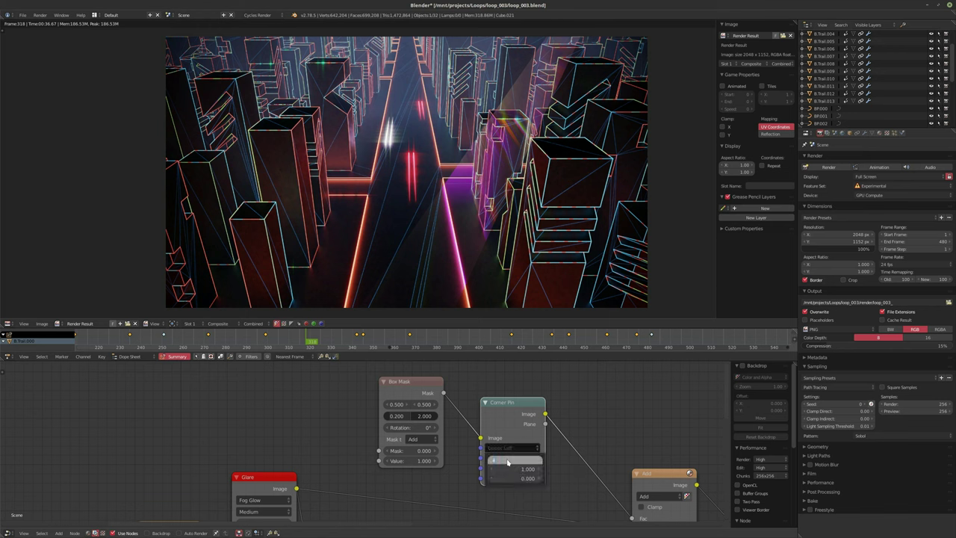
key("Return")
Step: Set the Corner Pin's Upper Right X to 0.6
left_click(511, 457)
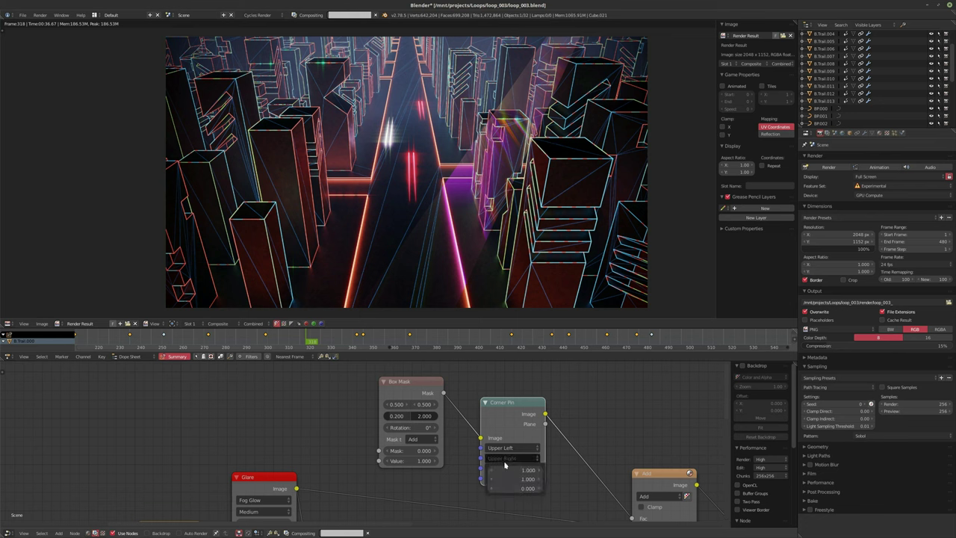
left_click(510, 469)
type("0.6")
key("Return")
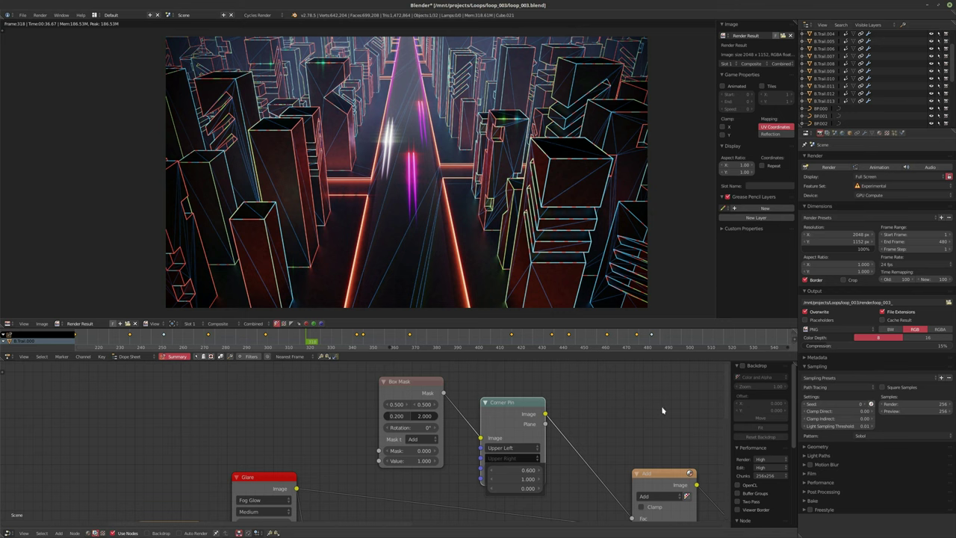
Step: Set the Box Mask's width to 0.25
left_click(398, 415)
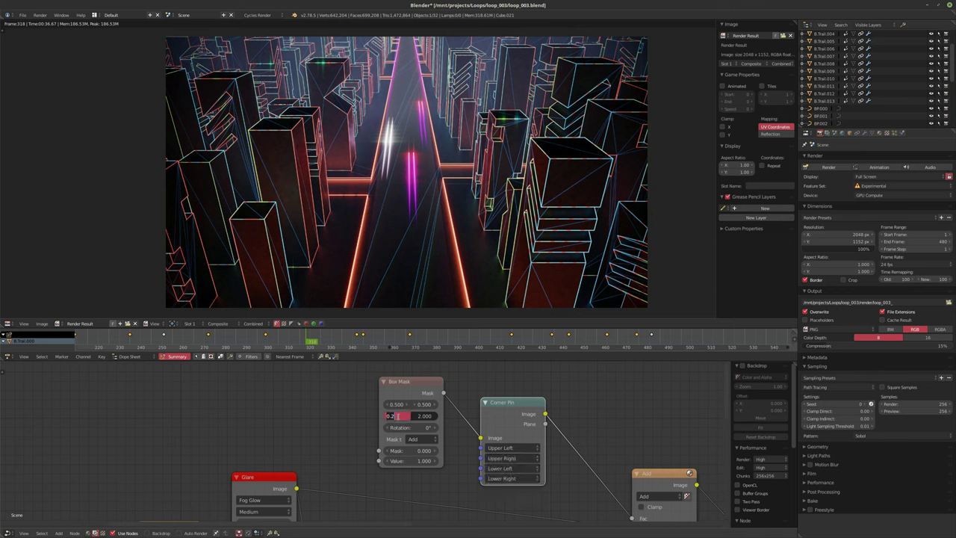
type("0.25")
key("Return")
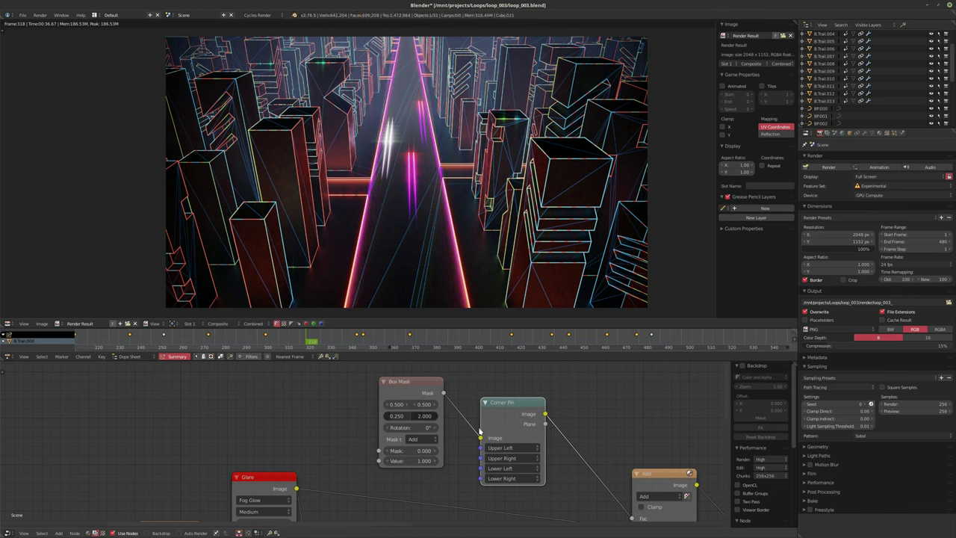
Step: Try the Corner Pin's Upper Left X at 0.35 and readjust it
left_click(513, 459)
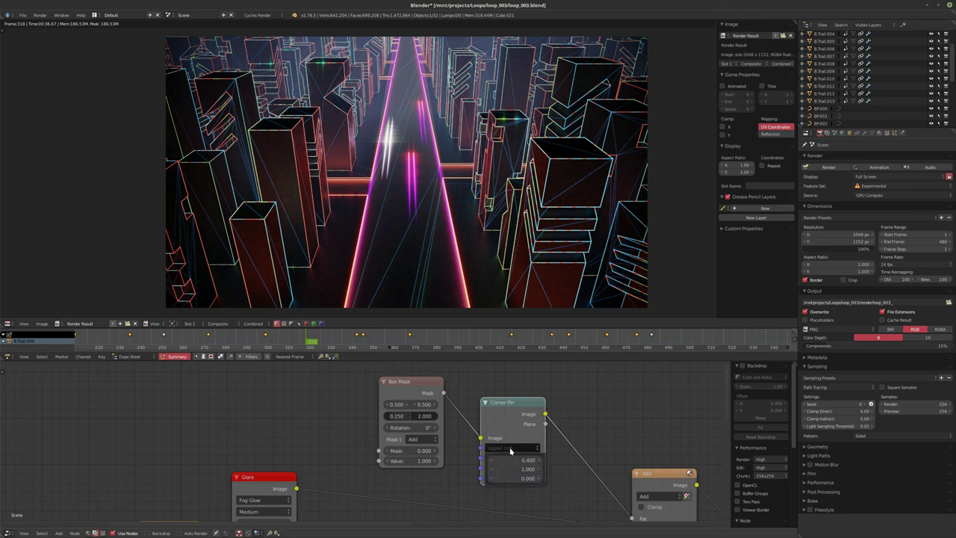
left_click(505, 460)
type("0.45")
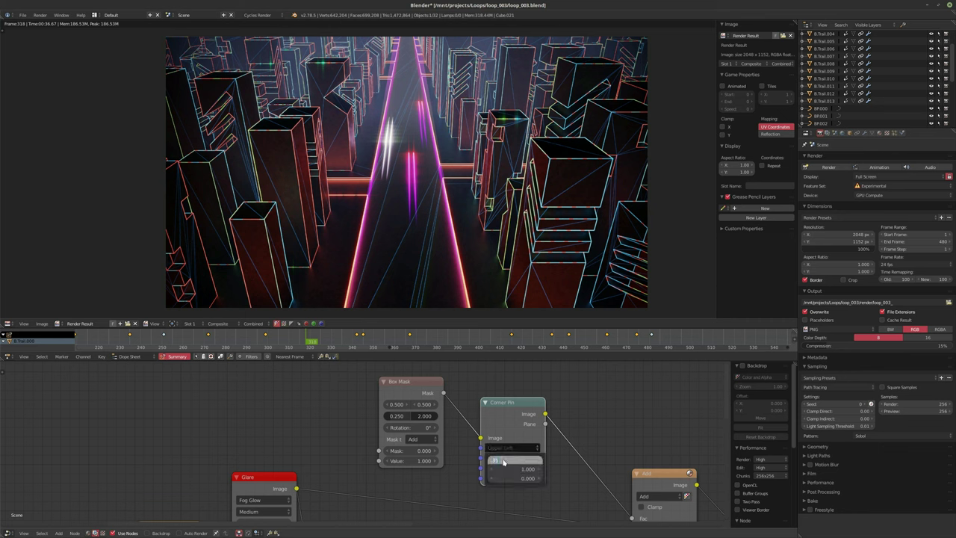
key("Return")
left_click(517, 462)
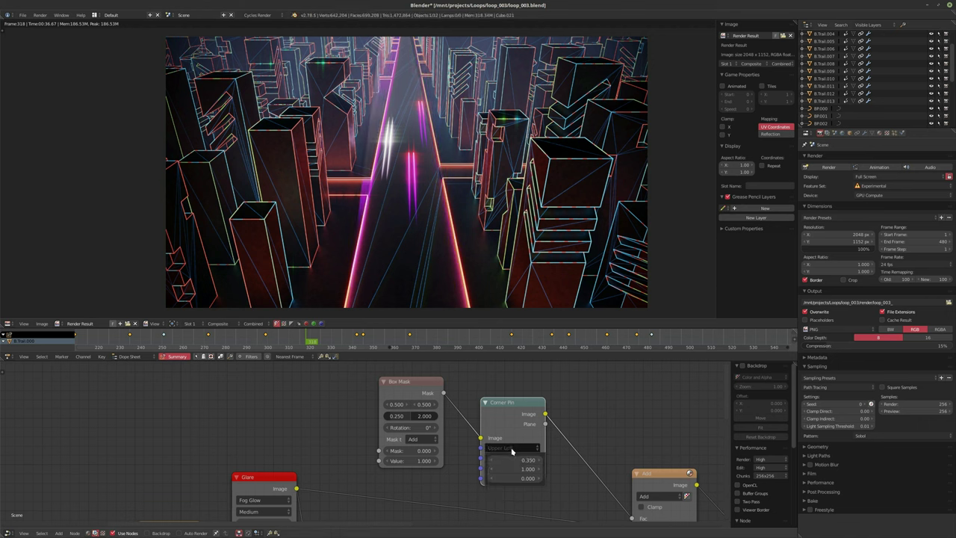
left_click(514, 460)
type("0.35")
key("Return")
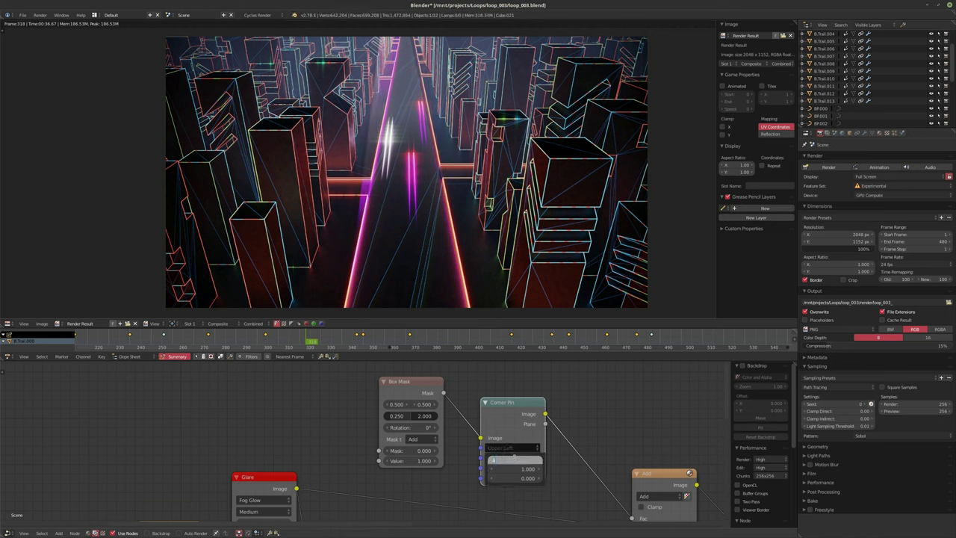
Step: Adjust the Corner Pin's Upper Right X through 0.45 and 0.585, settling on 0.575
left_click(515, 458)
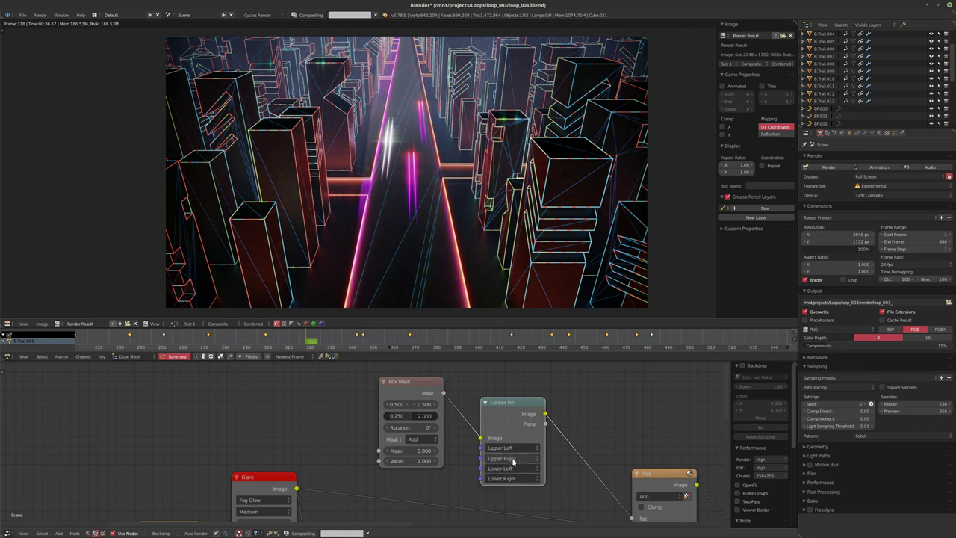
left_click(515, 469)
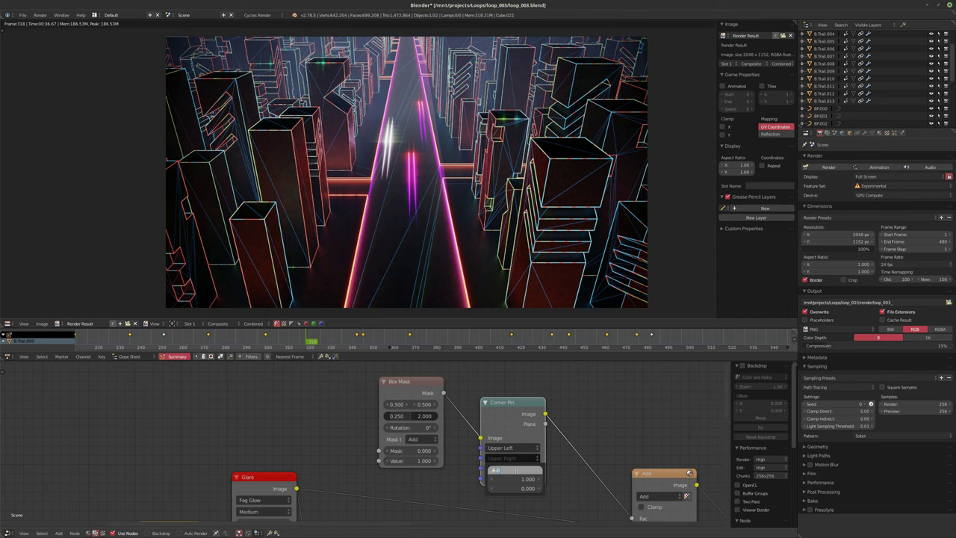
key("Return")
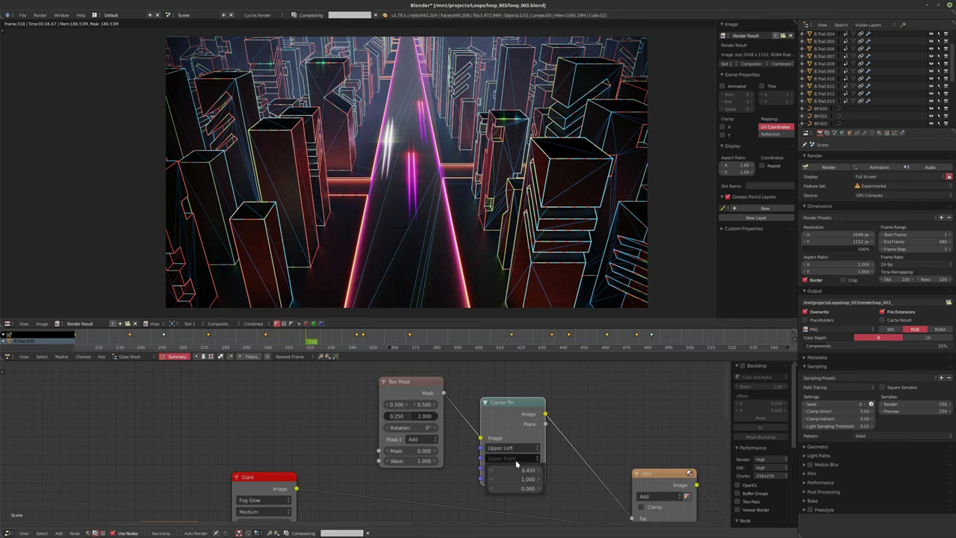
left_click(513, 471)
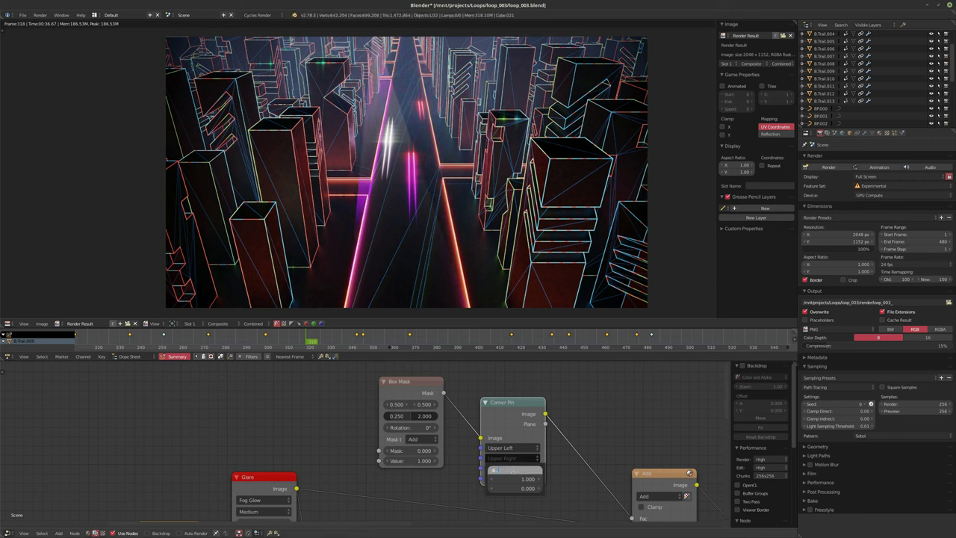
type("0.6-0.015")
key("Return")
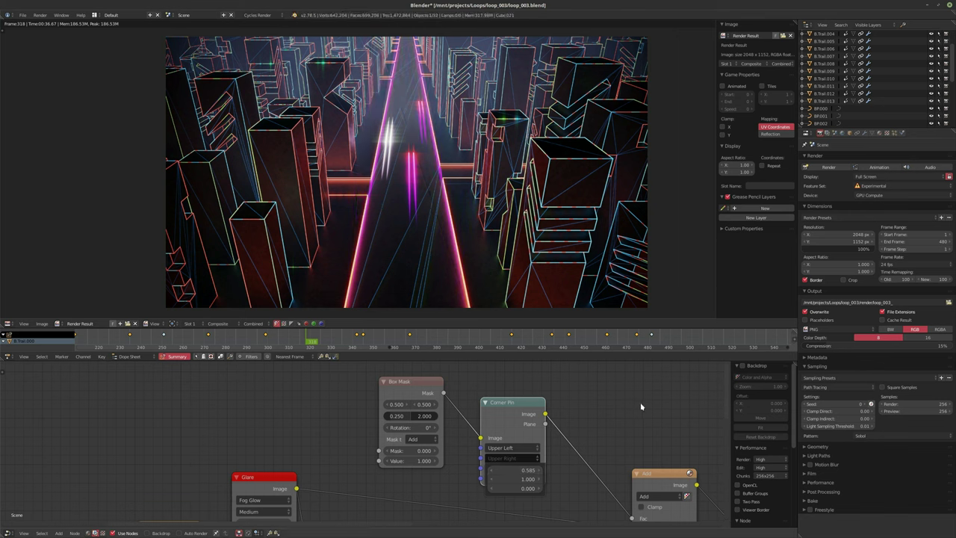
left_click(525, 469)
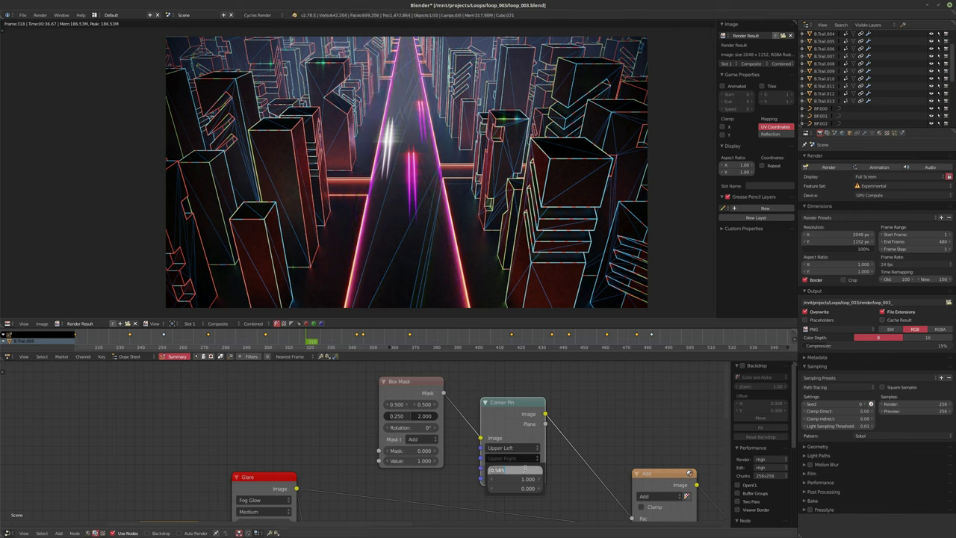
key("BackSpace")
type(".375")
key("Return")
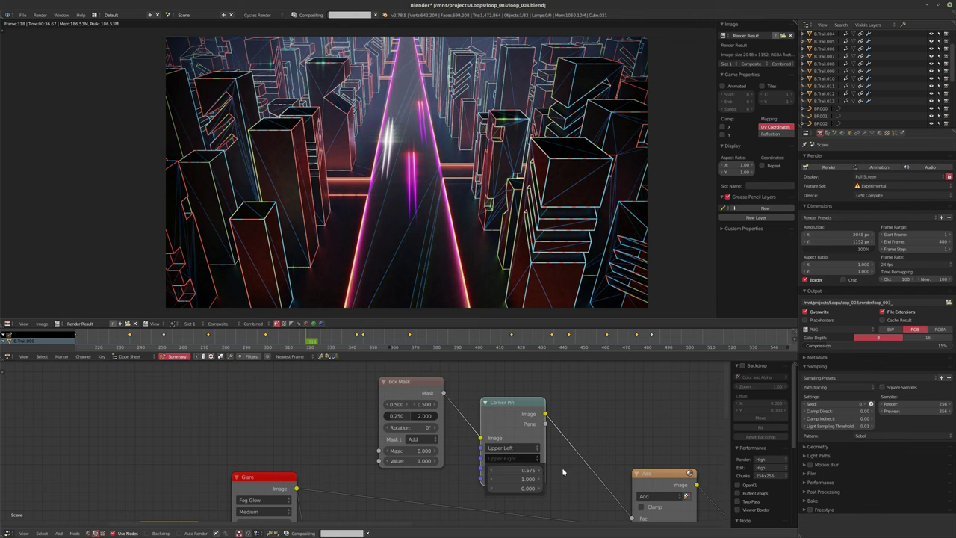
Step: Fine-tune the Corner Pin's Upper Left X to 0.425 and on to 0.435
left_click(517, 460)
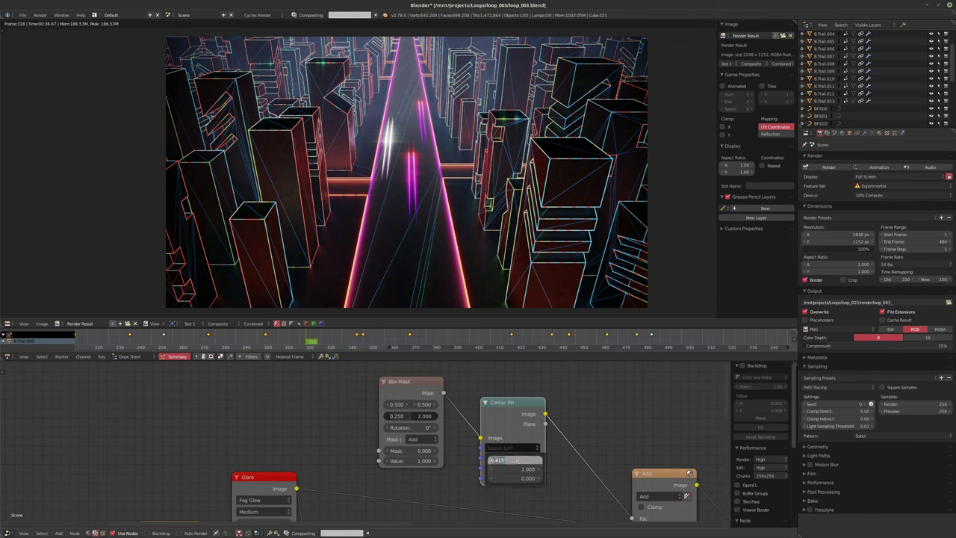
type(".425")
key("Return")
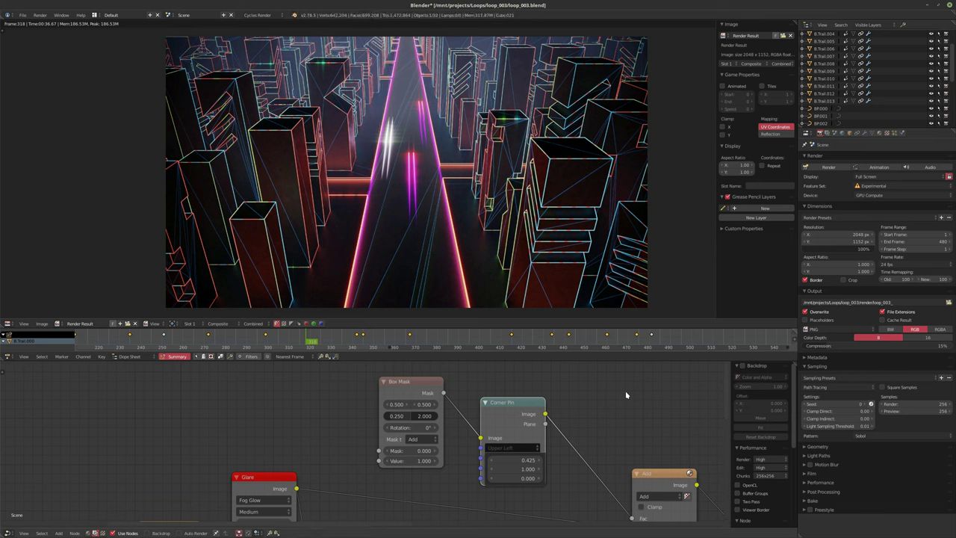
left_click(524, 463)
type(".435")
key("Return")
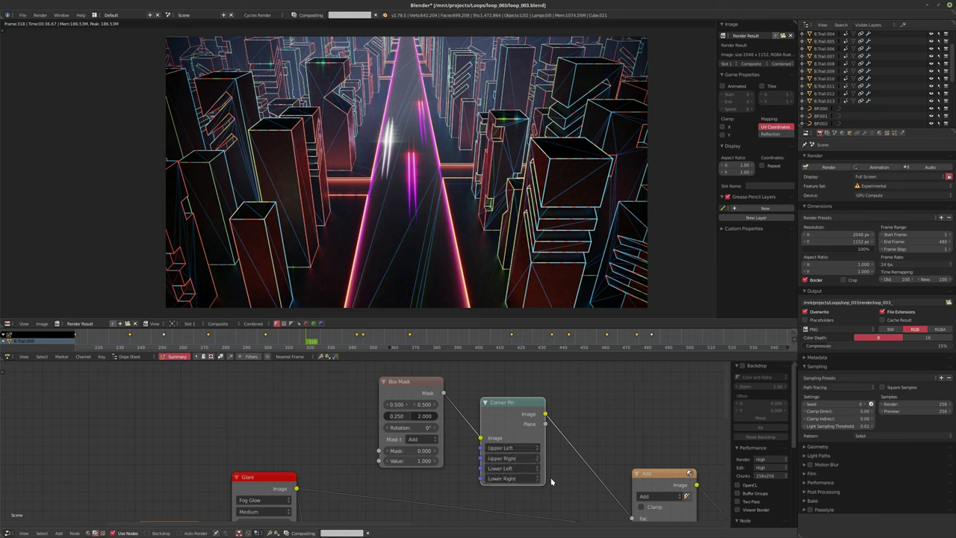
Step: Set the Corner Pin's Upper Right X to 0.57
left_click(512, 478)
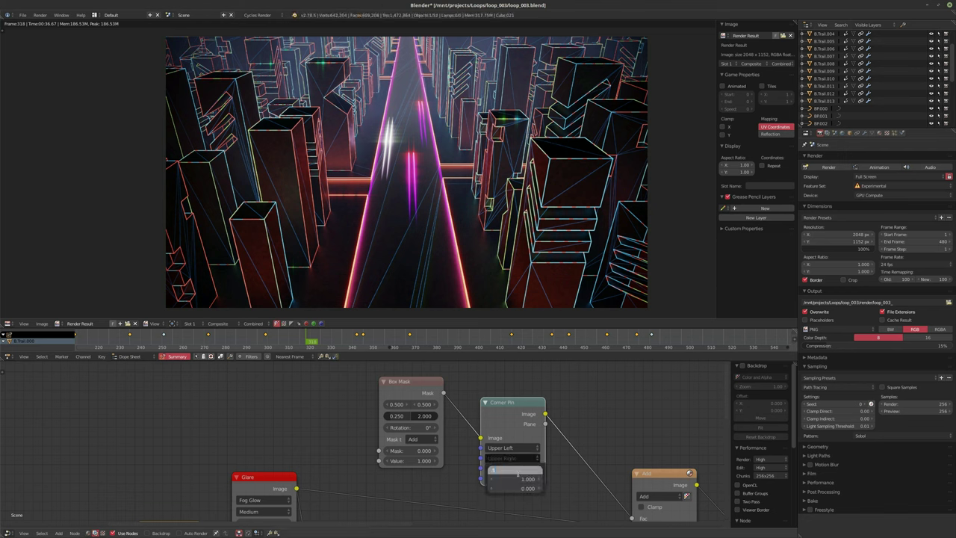
type(".57")
key("Return")
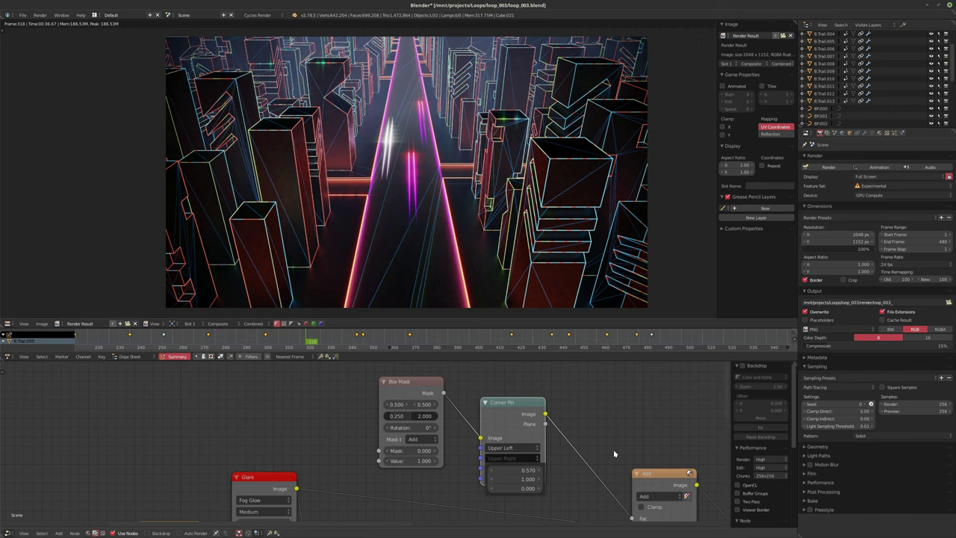
Step: Move the Box Mask away from the Corner Pin and insert a Blur node on the link between them
left_click_drag(404, 382, 263, 372)
key("shift+a")
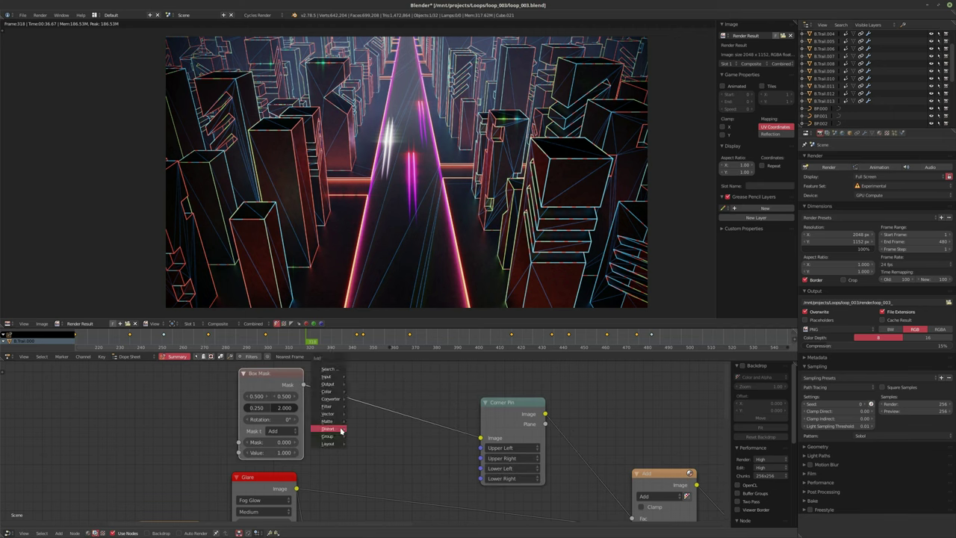
middle_click_drag(340, 431, 505, 445)
key("g")
left_click(400, 429)
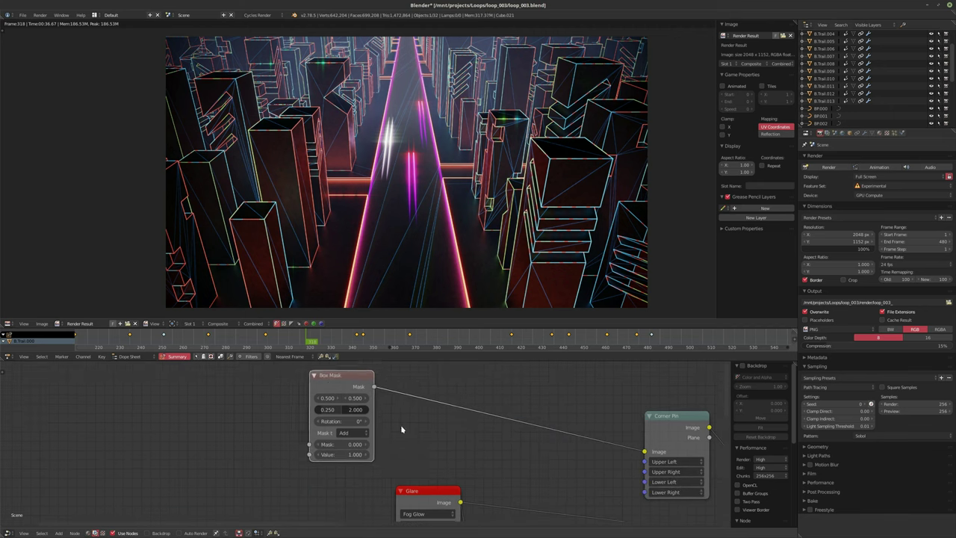
key("shift+a")
mouse_move(393, 403)
left_click(435, 413)
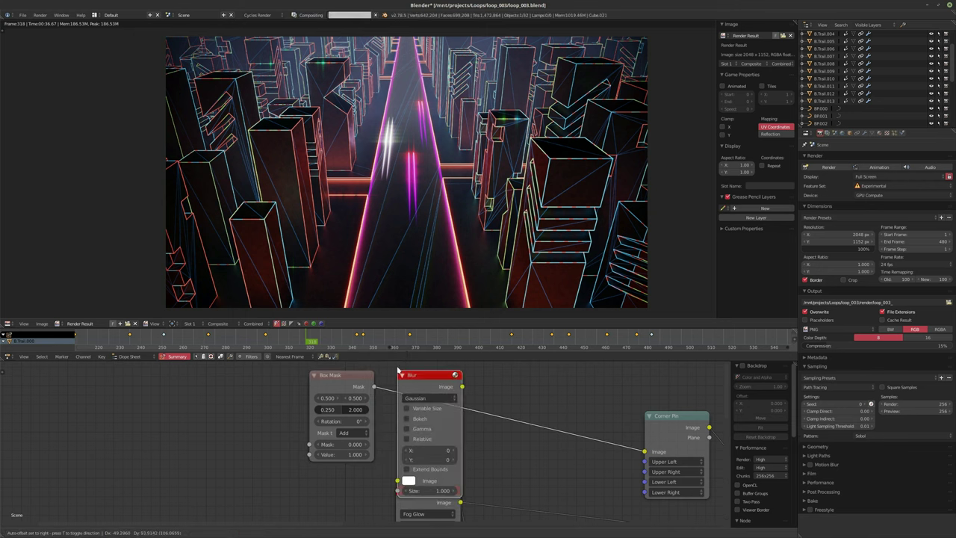
left_click(412, 363)
Step: Set the mask's Blur to Fast Gaussian with Relative sizing and 1% in both X and Y
left_click(440, 391)
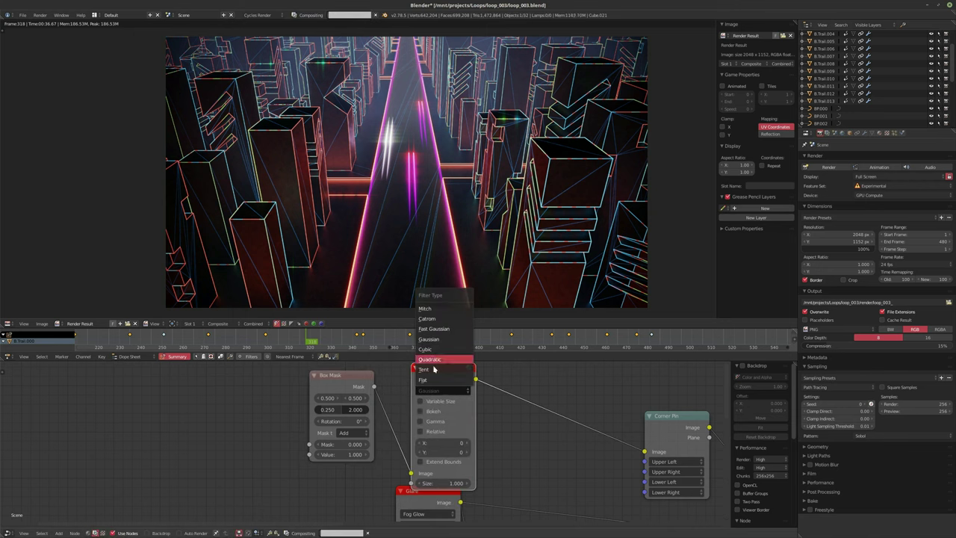
left_click(437, 329)
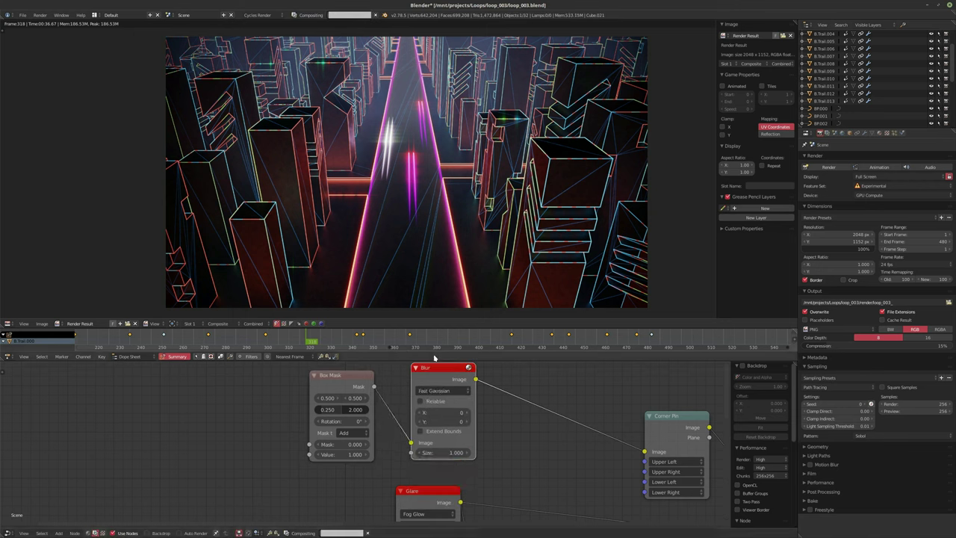
left_click(420, 400)
left_click(440, 433)
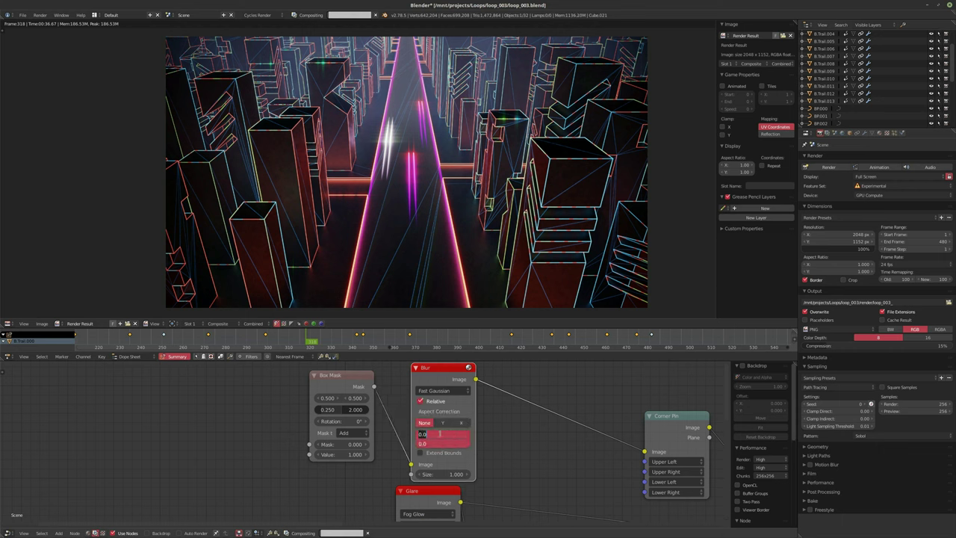
type("1")
key("Return")
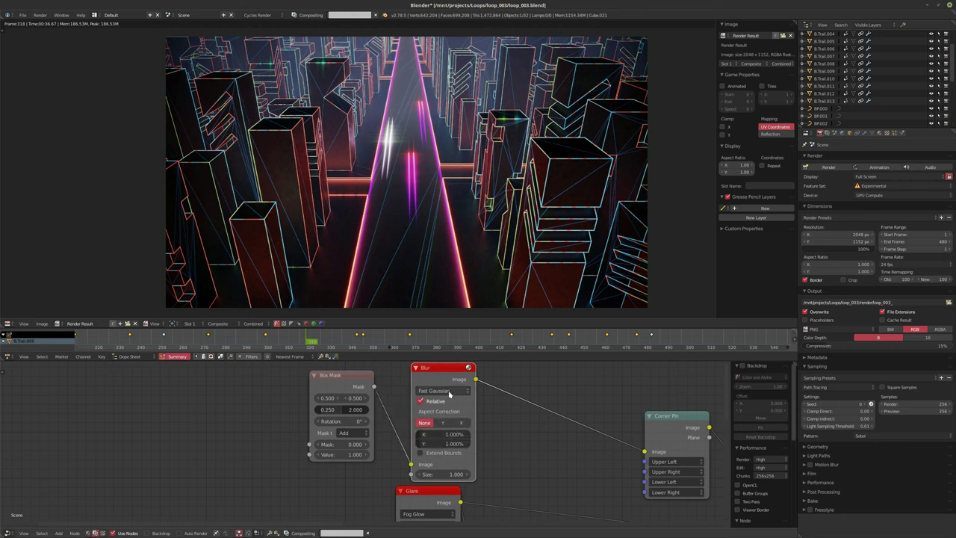
Step: Space out the Box Mask and Blur nodes and raise the Blur's X and Y sizes to 2.5%
middle_click_drag(430, 413, 430, 425)
left_click_drag(342, 399, 322, 408)
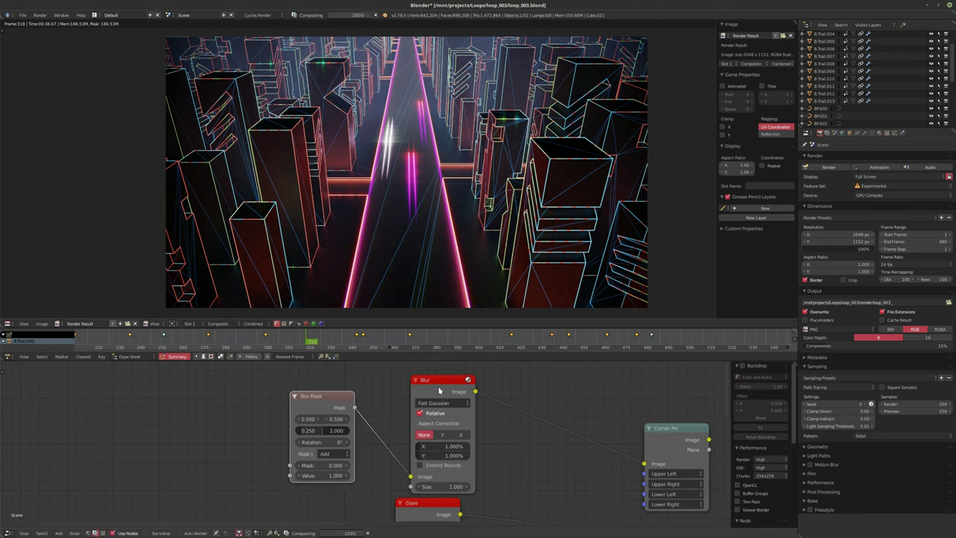
left_click_drag(439, 389, 416, 377)
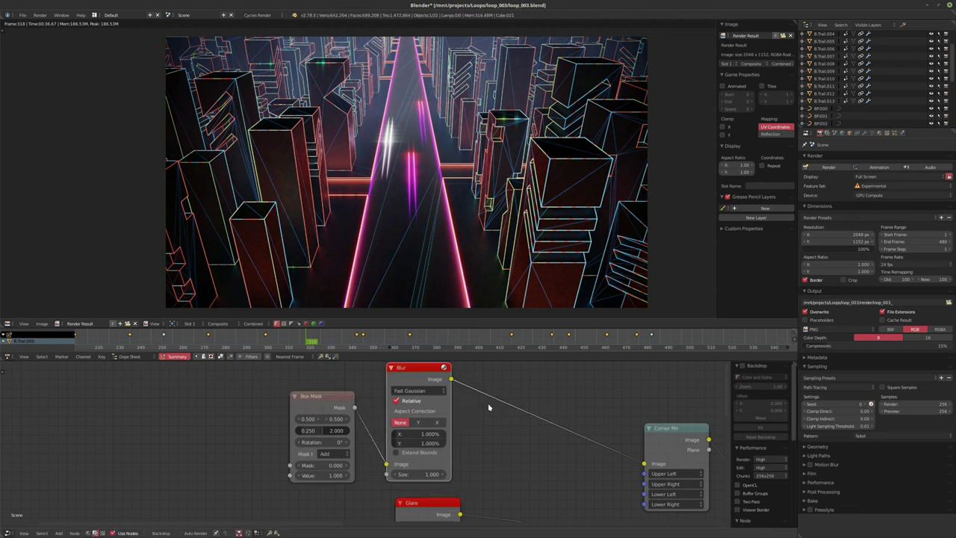
left_click(429, 443)
left_click(439, 433)
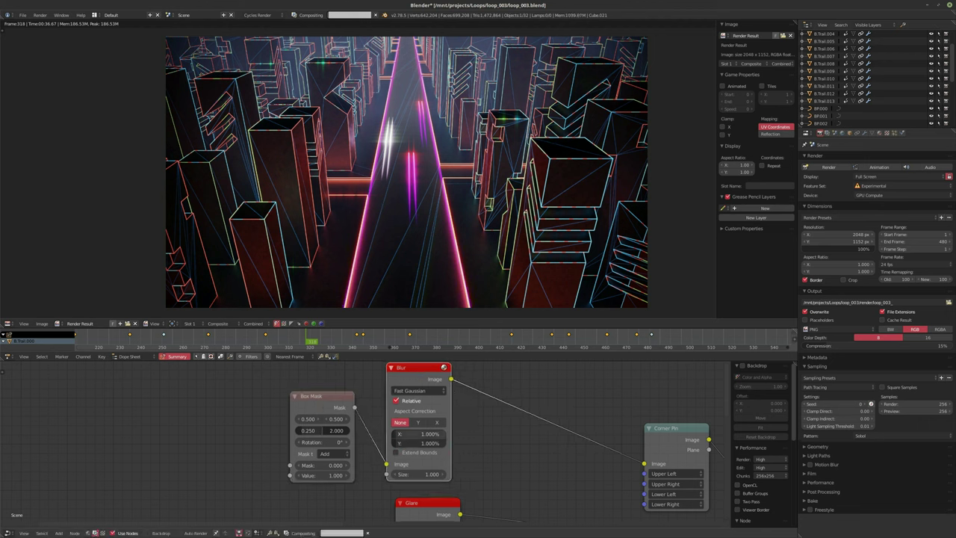
key("Return")
Step: Insert an Invert node between the Blur and the Corner Pin
key("shift+a")
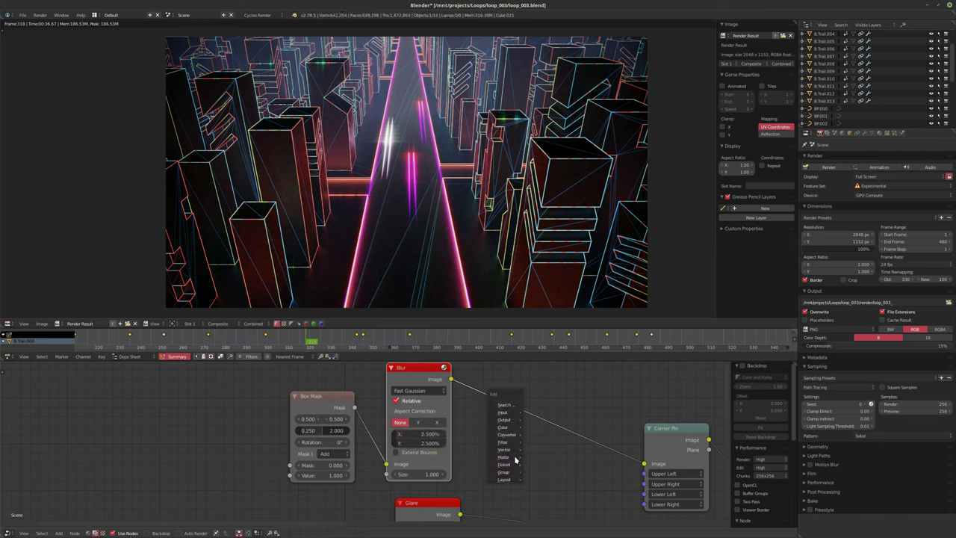
mouse_move(496, 427)
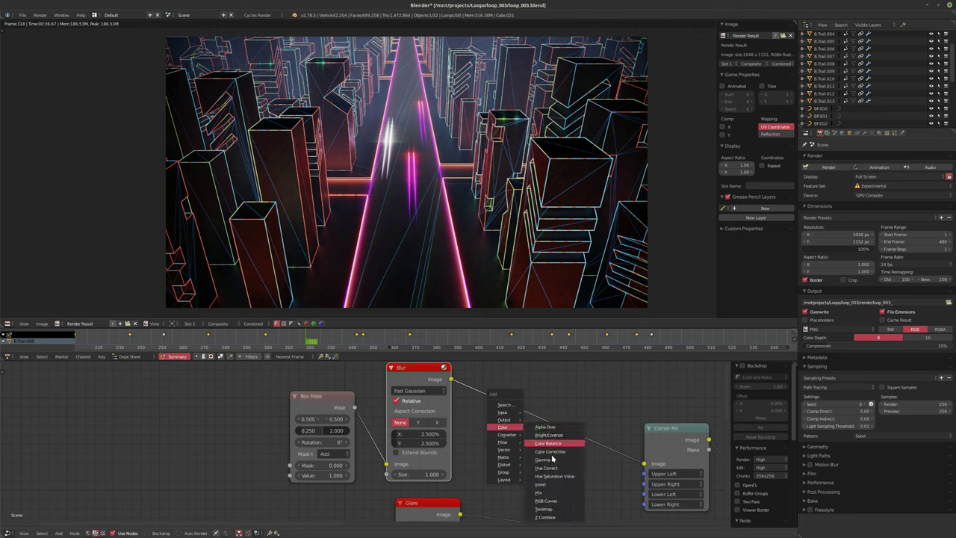
left_click(553, 485)
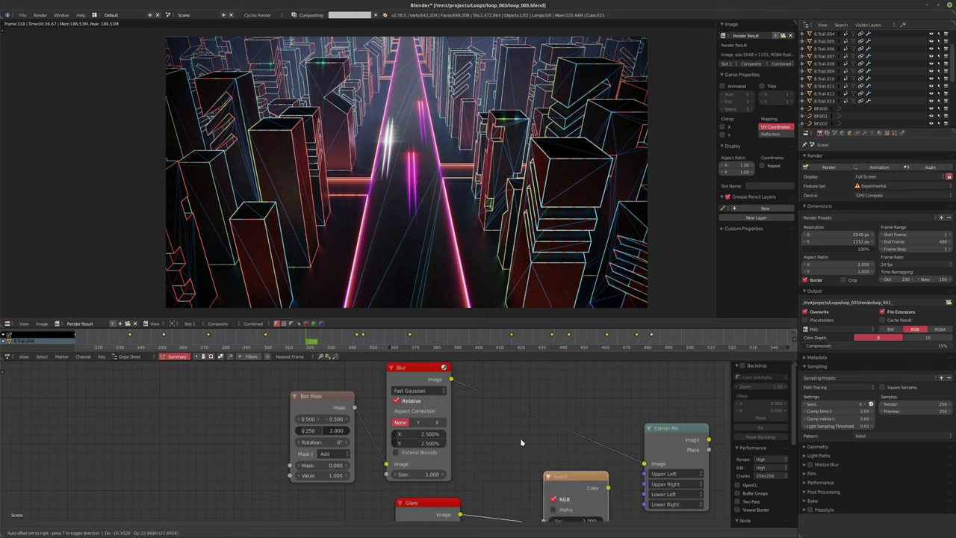
left_click(546, 460)
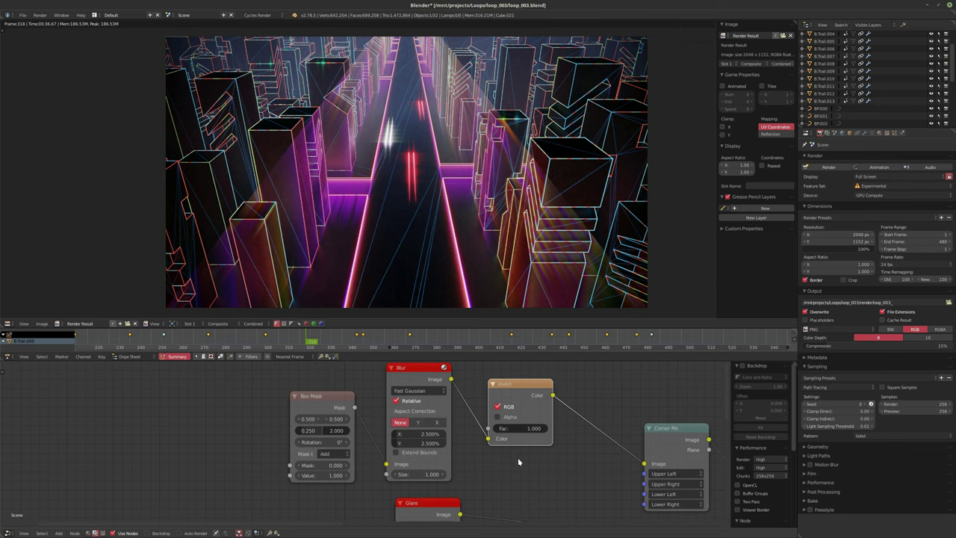
Step: Try the Invert node's Alpha option
scroll(518, 459, "down", 1)
scroll(492, 464, "down", 3, "ctrl")
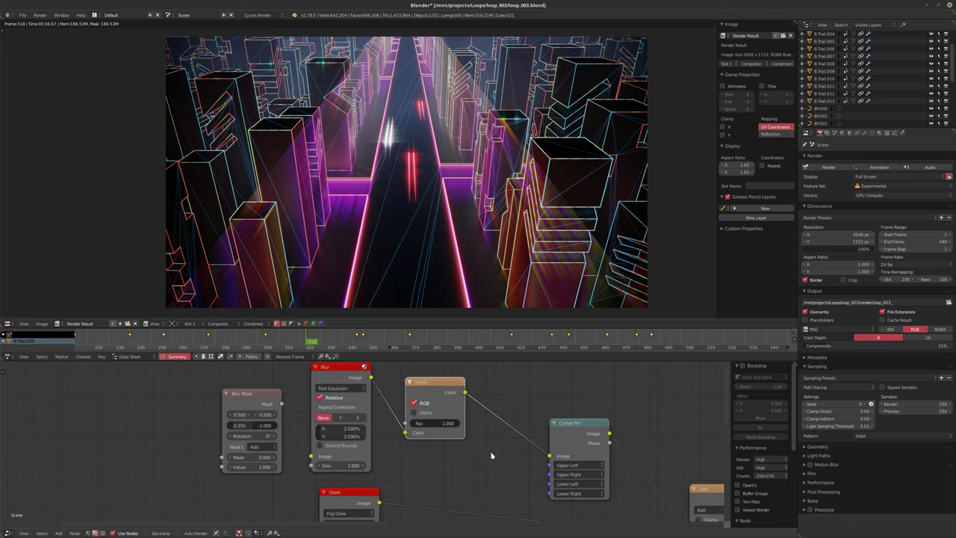
left_click(414, 413)
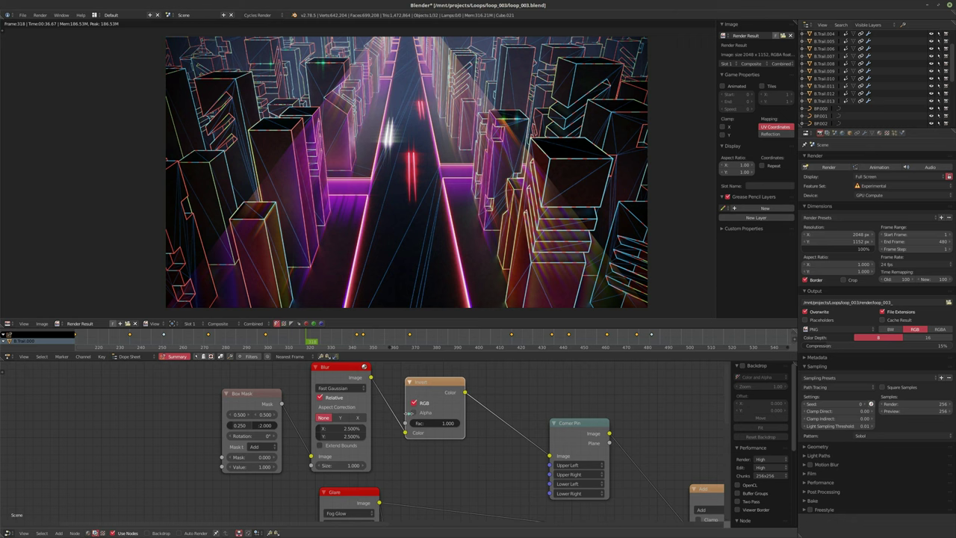
left_click(413, 412)
scroll(416, 429, "down", 2, "ctrl")
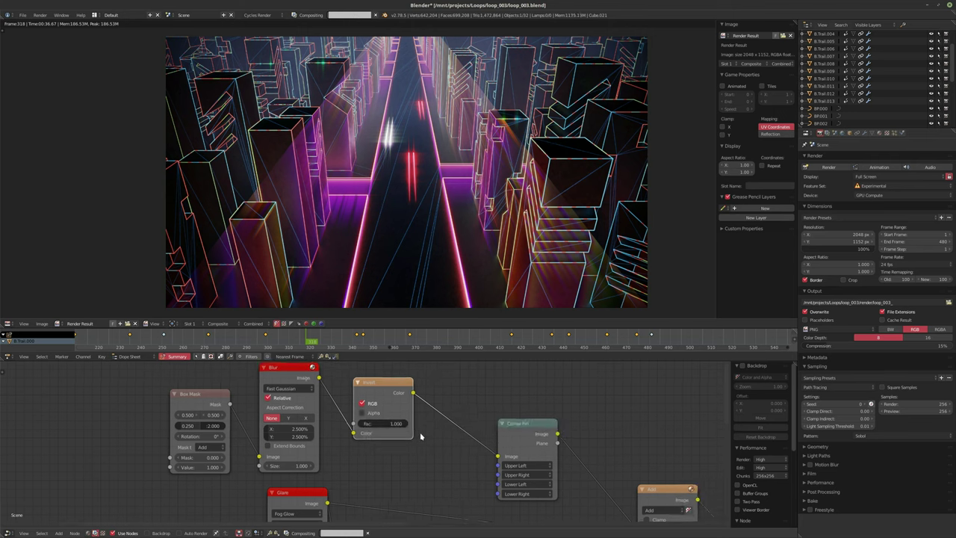
Step: Rewire the mask so the Blur feeds the Corner Pin, followed by Invert, which drives the Add node's Fac, and rearrange these nodes
scroll(422, 397, "down", 1)
scroll(448, 418, "down", 2, "ctrl")
scroll(448, 418, "down", 1)
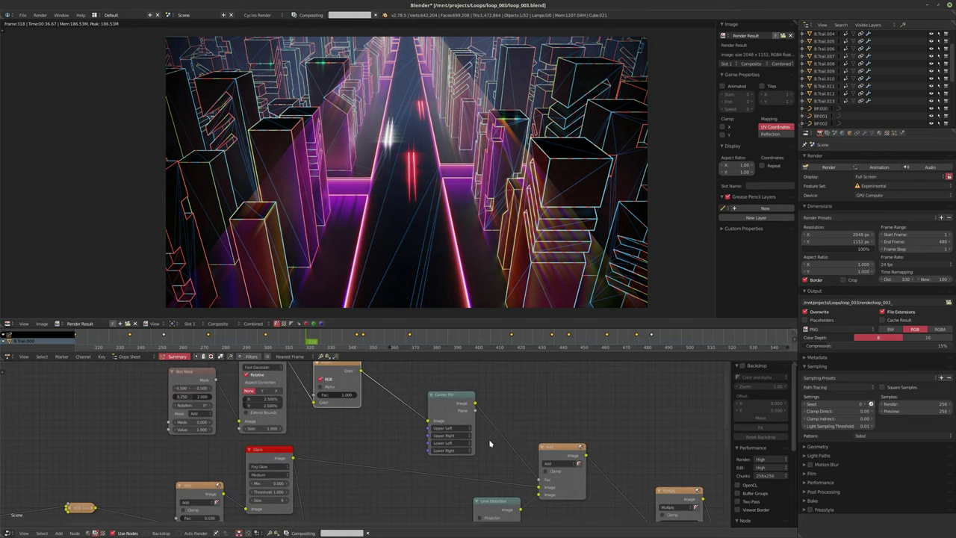
left_click_drag(340, 377, 536, 375)
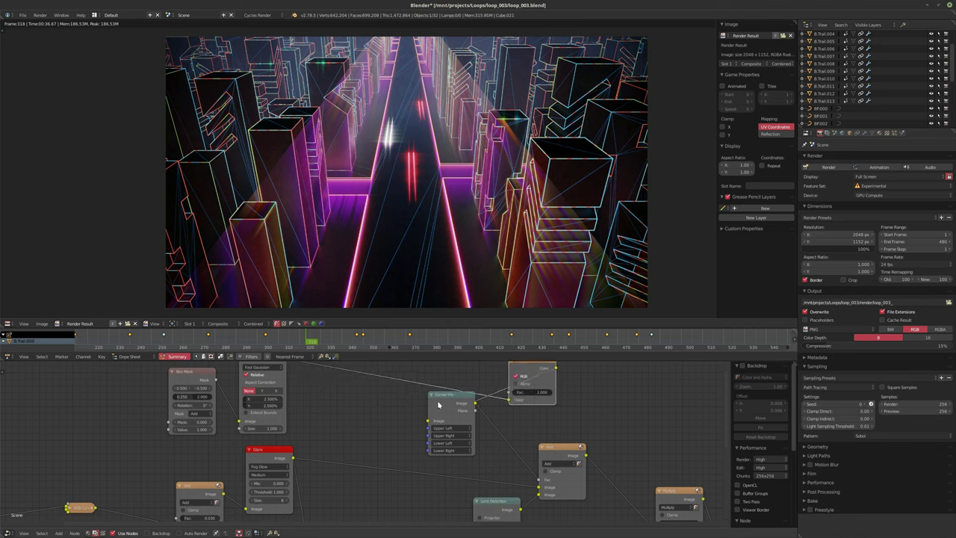
left_click_drag(453, 410, 407, 407)
scroll(326, 397, "down", 1)
left_click_drag(294, 376, 524, 419)
left_click_drag(544, 384, 529, 491)
left_click_drag(414, 420, 374, 412)
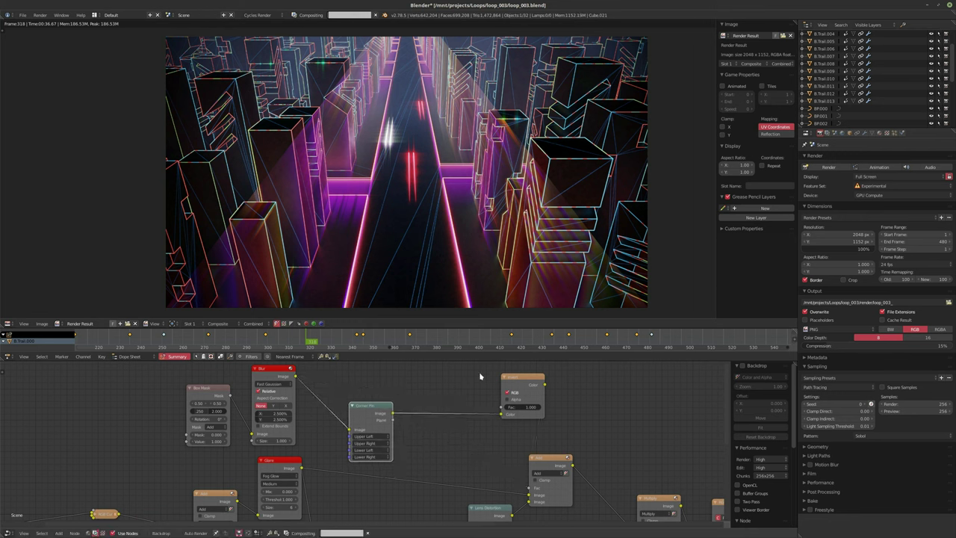
left_click_drag(516, 385, 445, 383)
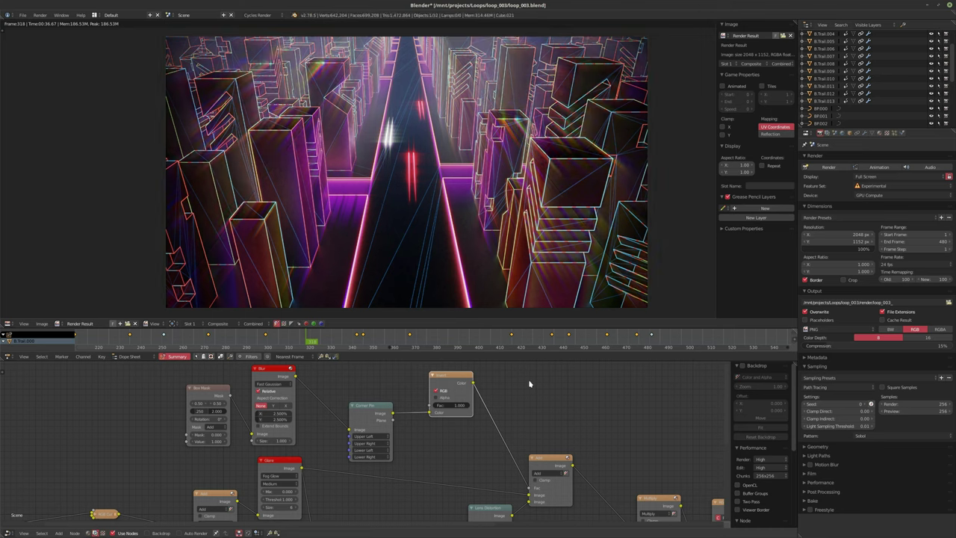
Step: Render the current frame to check the inverted road mask, and return to the previous layout
scroll(548, 392, "up", 2)
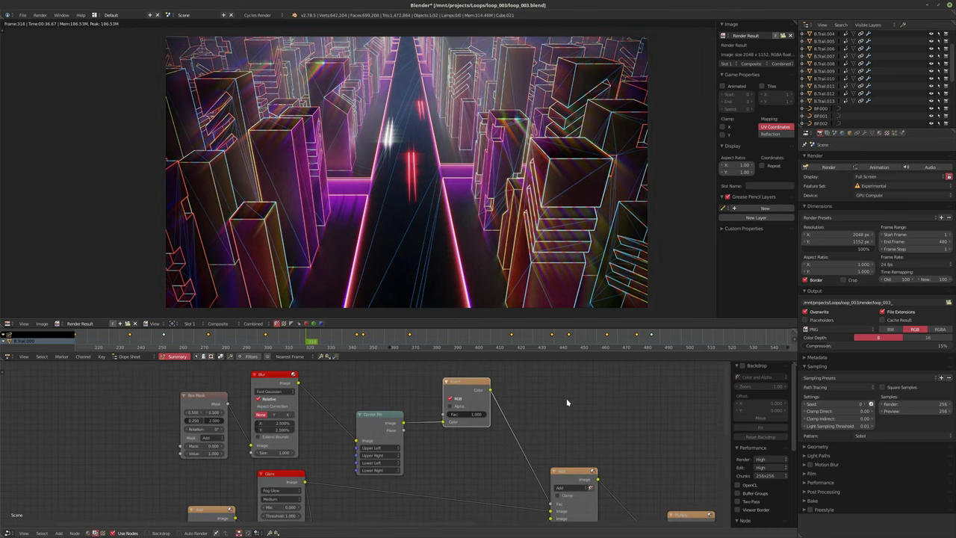
key("F12")
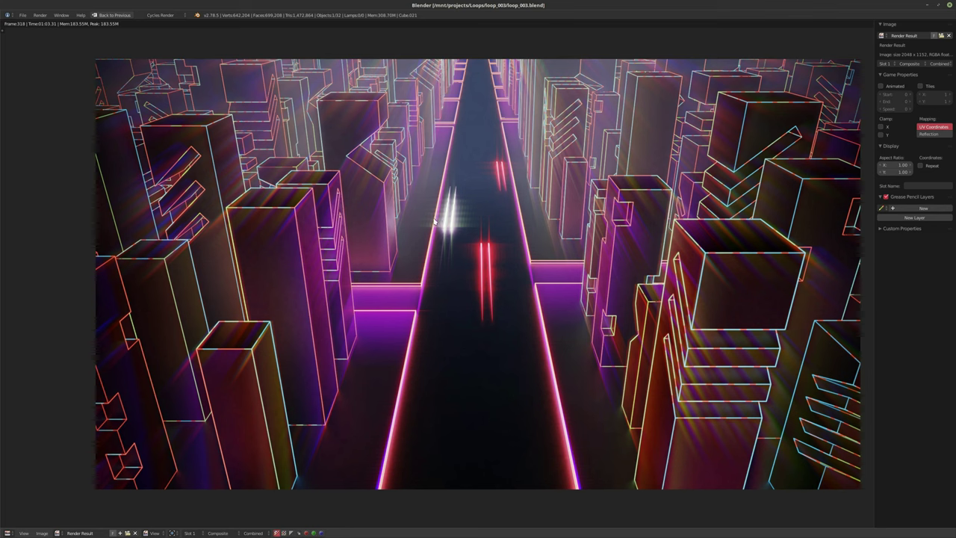
left_click(114, 16)
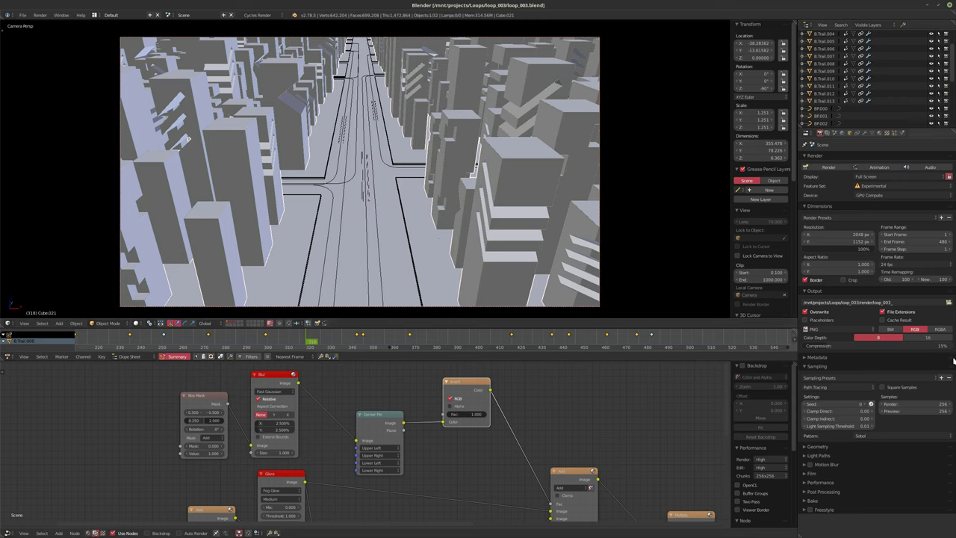
Step: Set the PNG output compression to 100%
left_click_drag(860, 345, 948, 345)
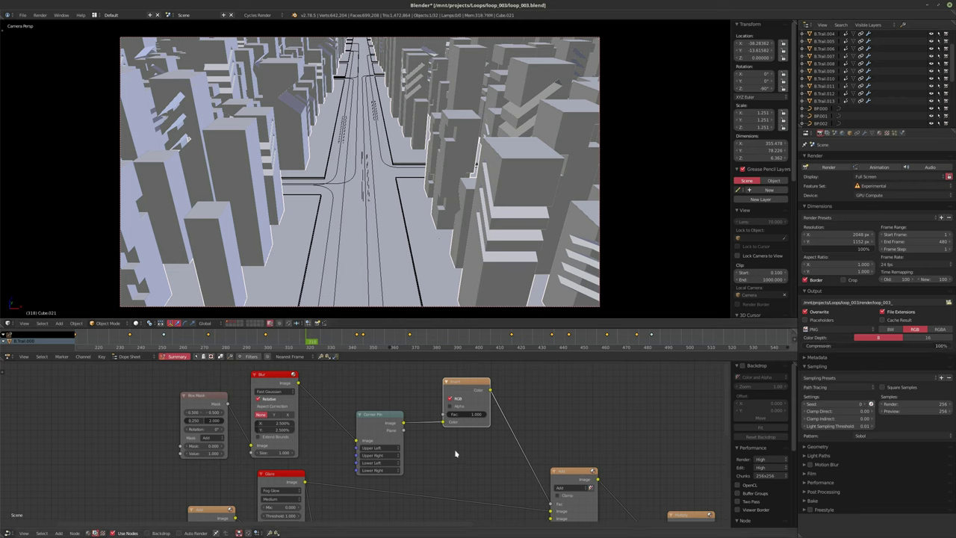
scroll(481, 421, "down", 2)
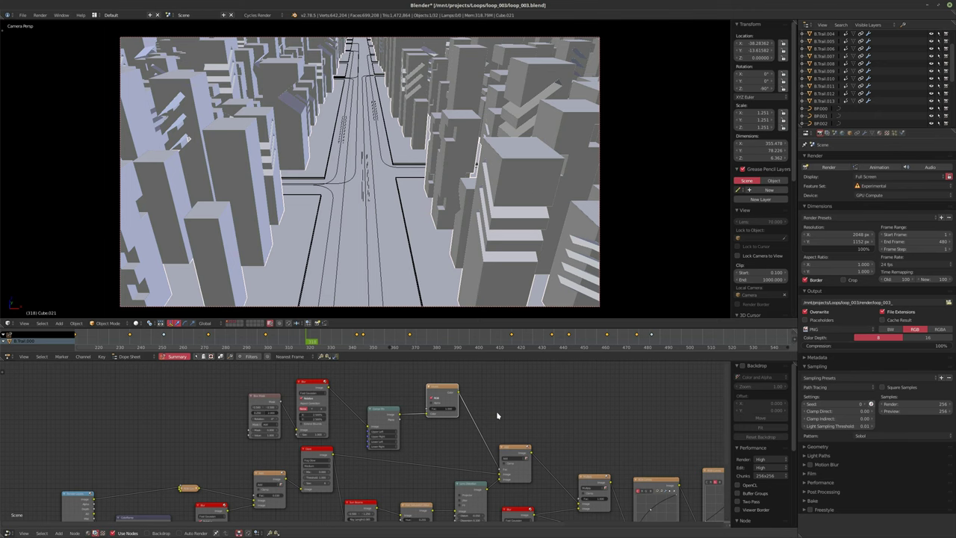
key("Home")
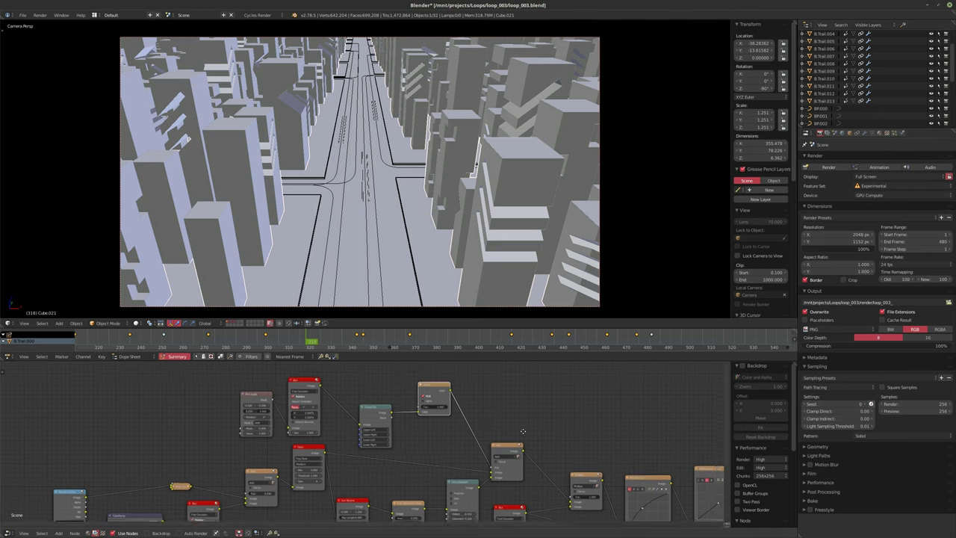
middle_click_drag(582, 405, 448, 393)
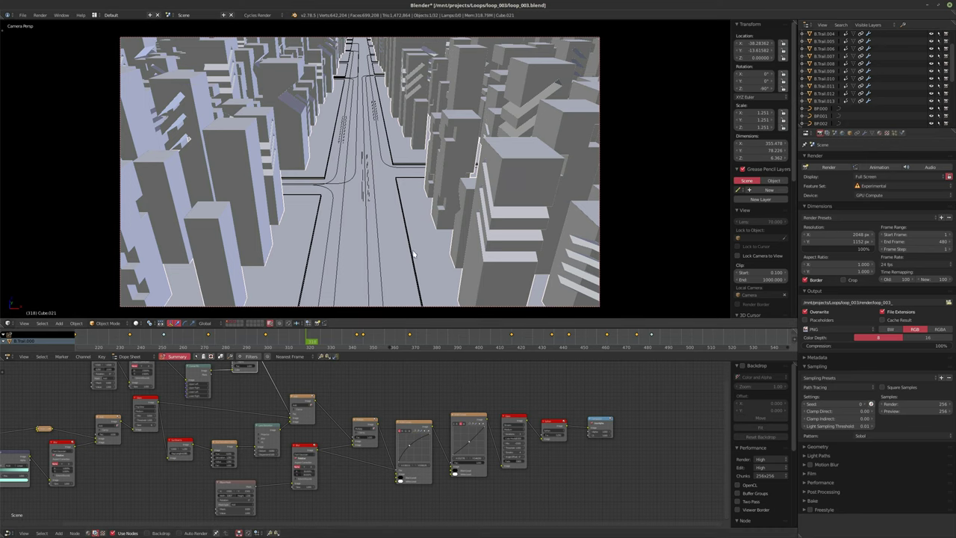
Step: Review the rendered frame with the image properties hidden, and return to the previous layout
key("F11")
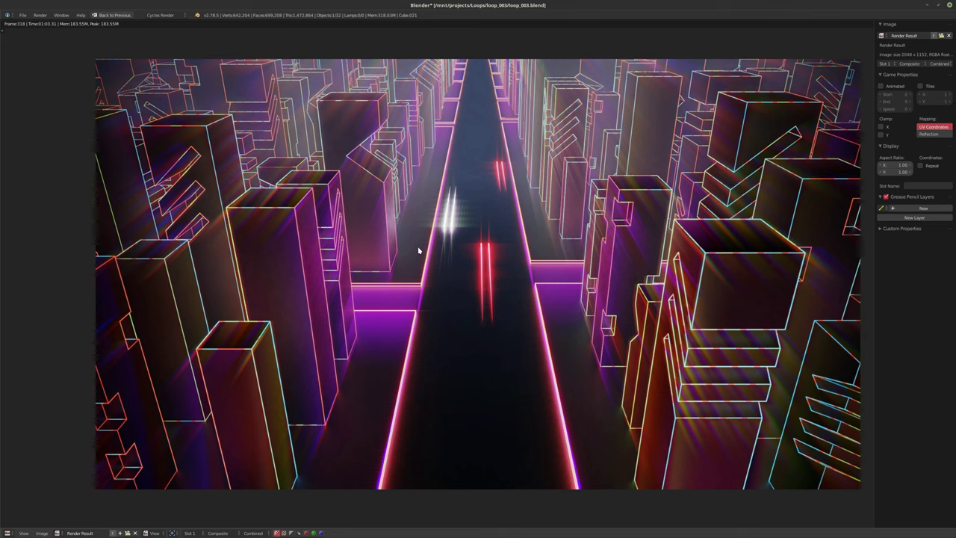
key("n")
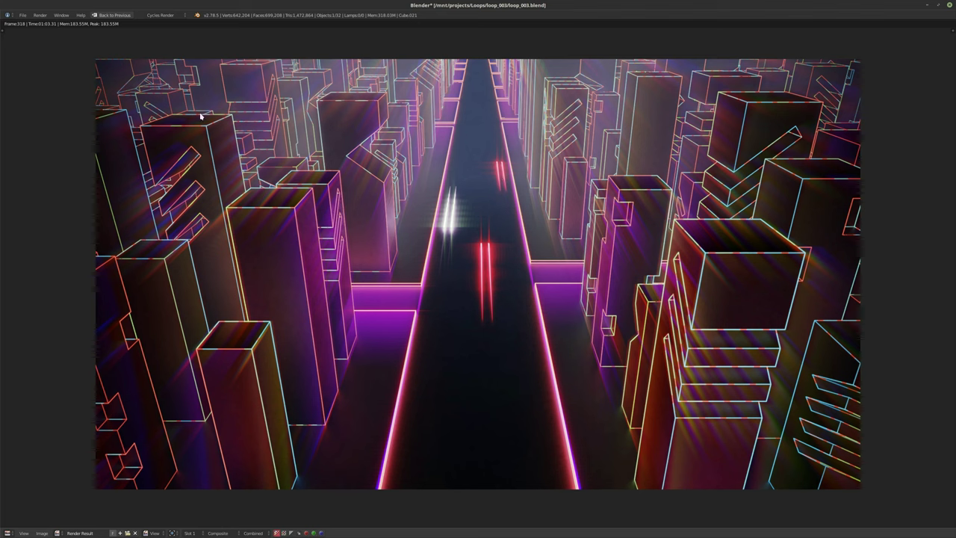
left_click(113, 15)
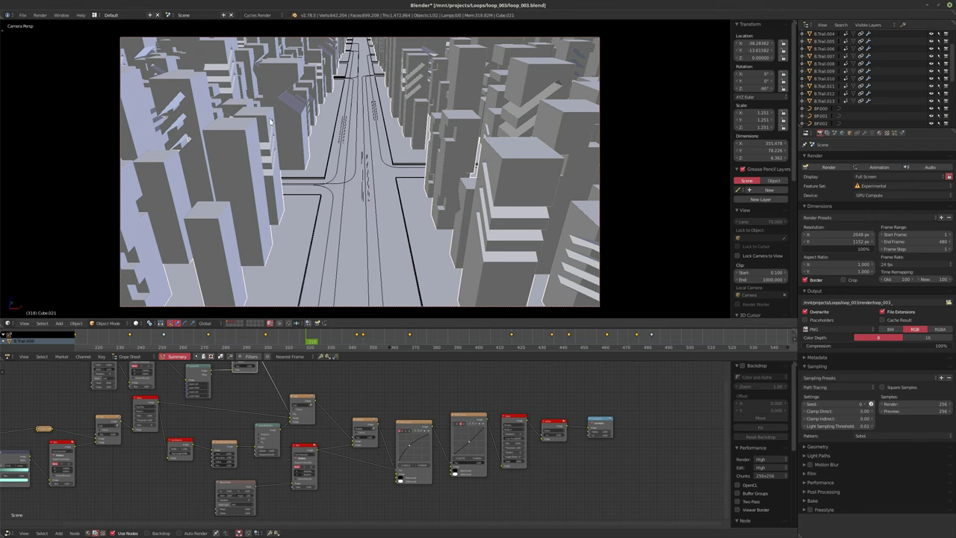
Step: Play the animation in the camera view, stop it and jump to the first frame
key("alt+a")
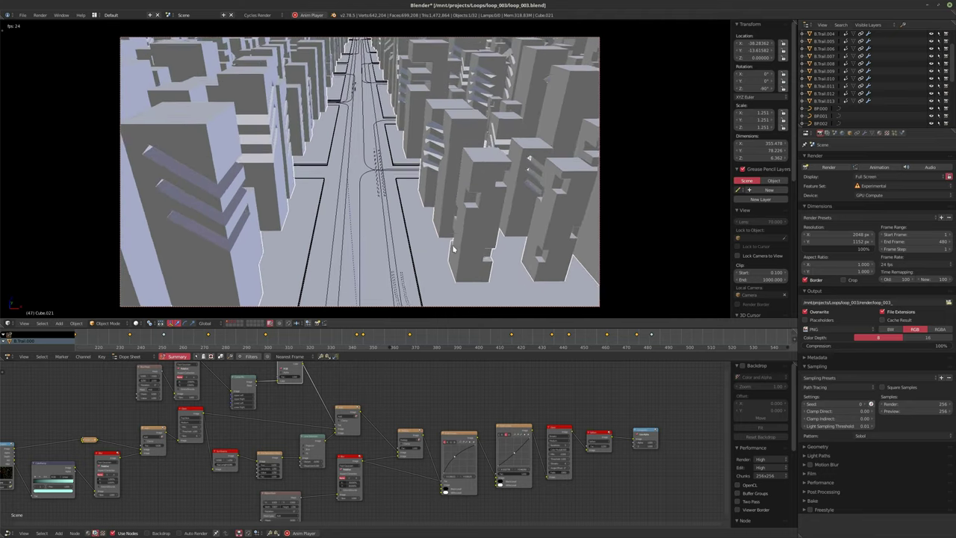
key("alt+a")
key("shift+Left")
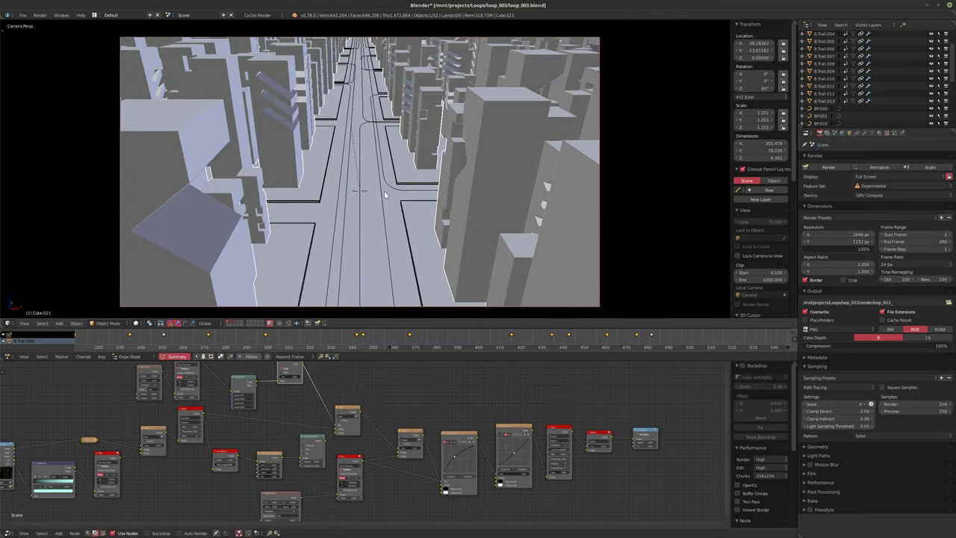
Step: Examine the whole city model and its central road from outside the camera view
middle_click_drag(362, 181, 401, 191)
key("KP_5")
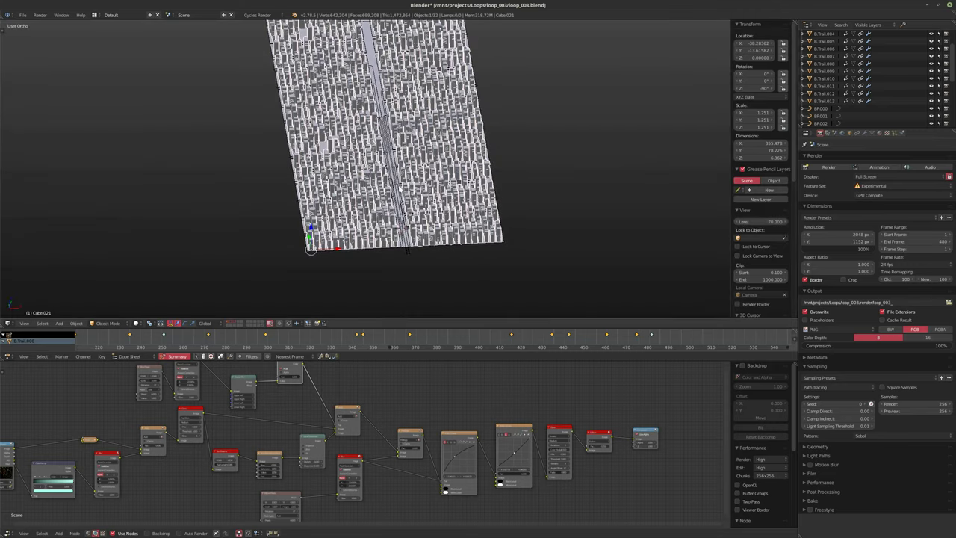
key("KP_1")
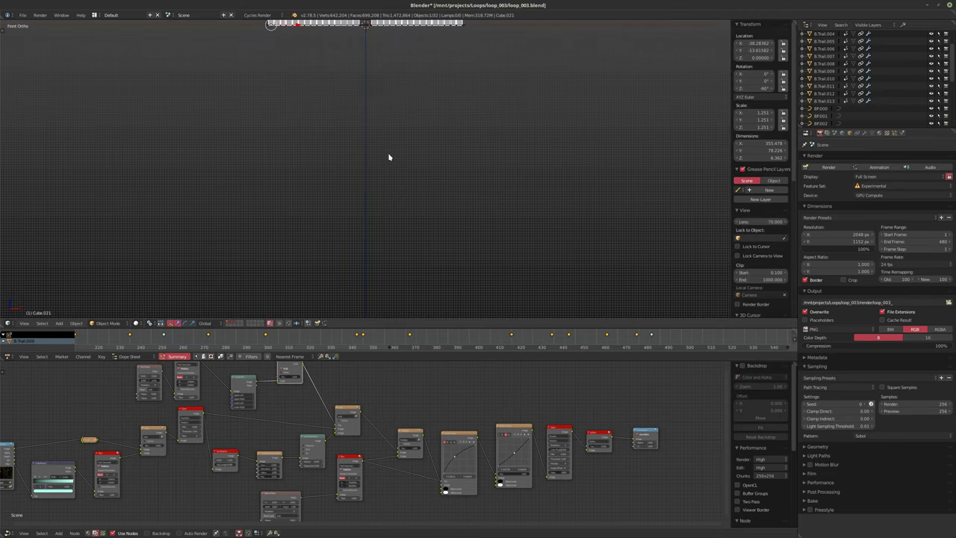
key("KP_5")
middle_click_drag(388, 157, 349, 157)
scroll(455, 157, "up", 3)
scroll(350, 157, "up", 3)
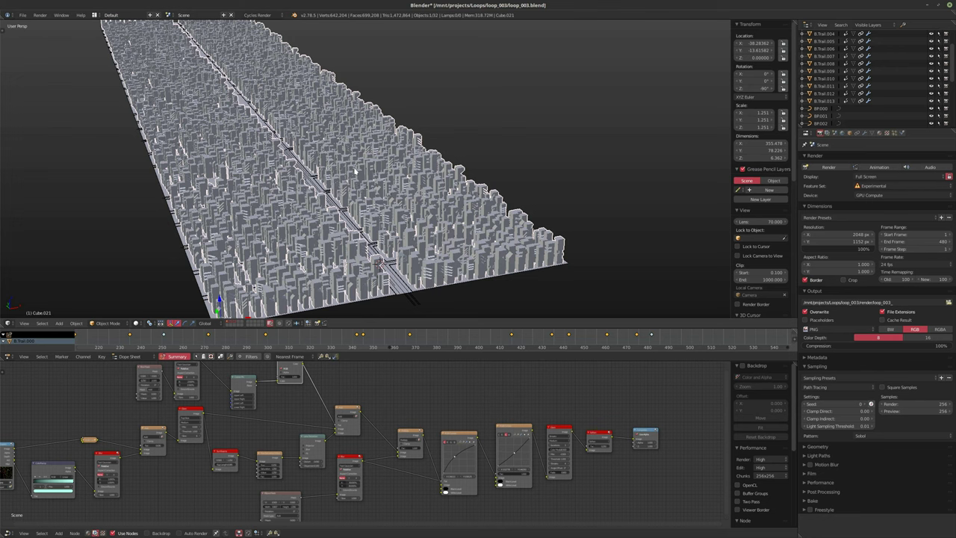
middle_click_drag(355, 171, 375, 158)
middle_click_drag(368, 227, 313, 224)
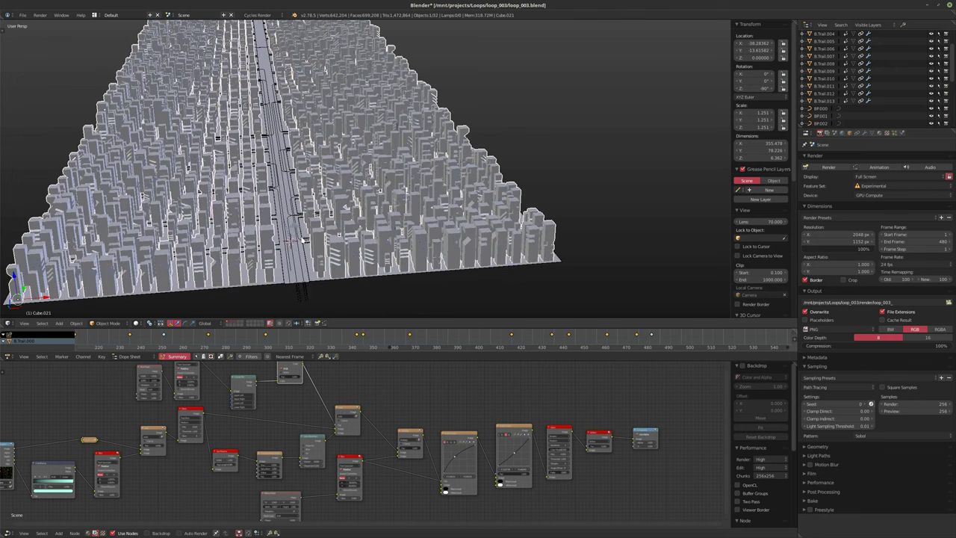
Step: Add a cube at the scene origin and raise it about 12.5 units along Z
key("shift+a")
mouse_move(299, 239)
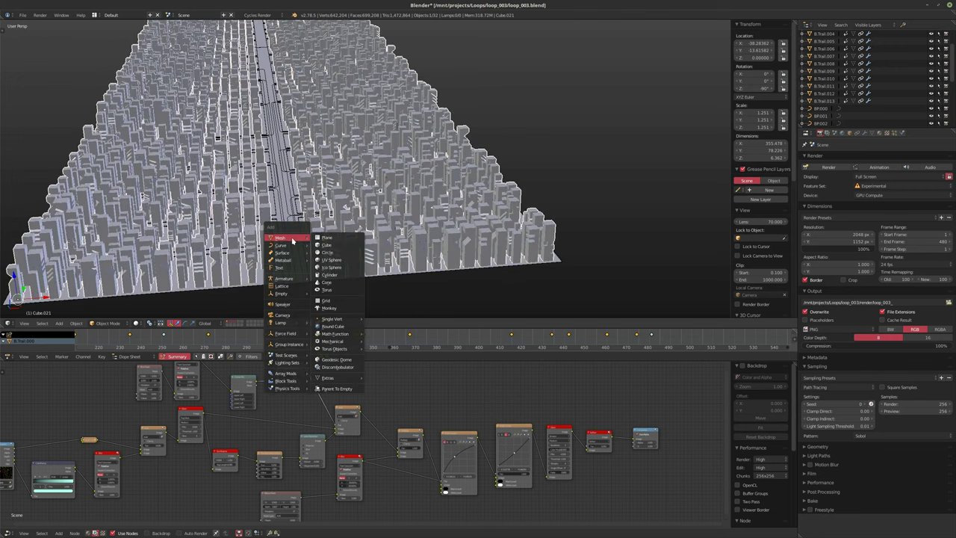
left_click(339, 248)
middle_click_drag(302, 255, 312, 251)
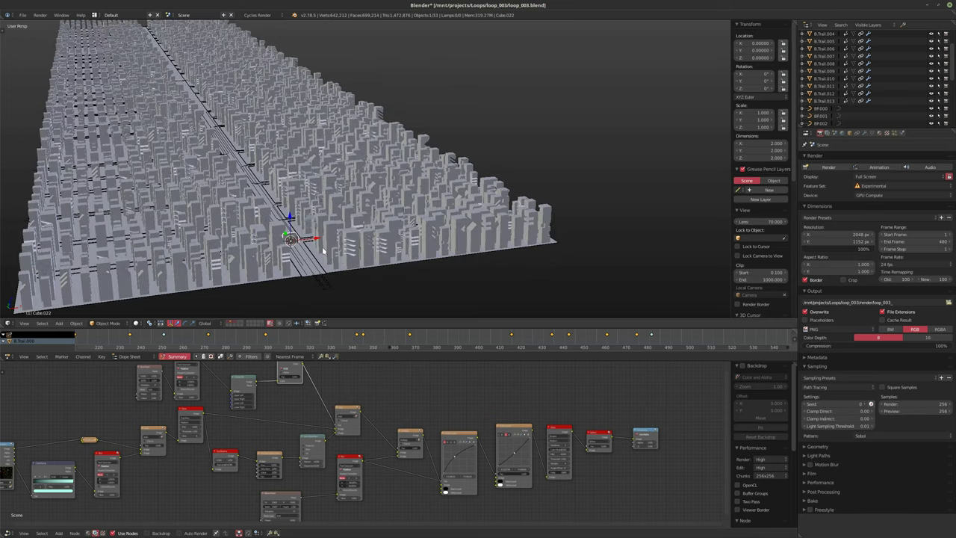
key("g")
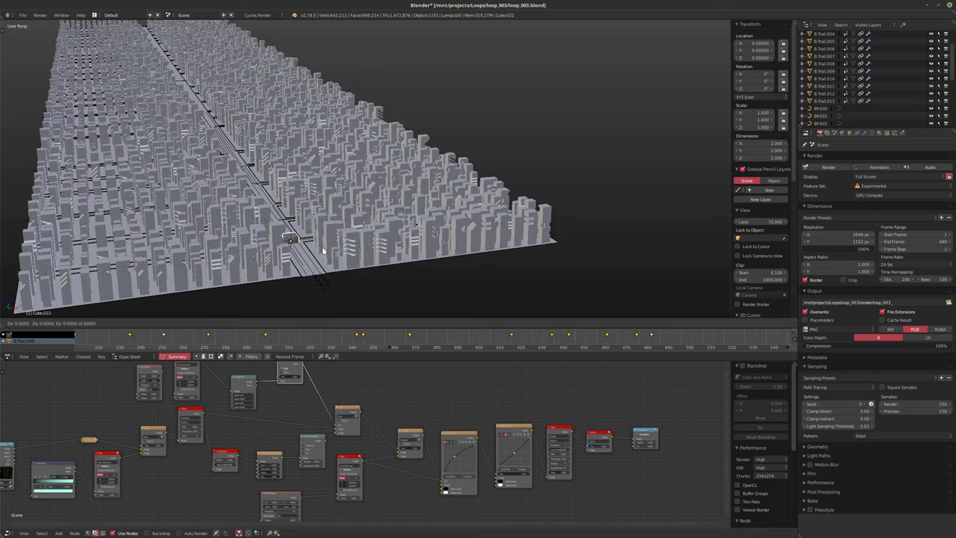
key("z")
left_click(377, 209)
Step: Move the cube's mesh to about -21 on X, beside the central road, and scale it up to about 17 units
middle_click_drag(330, 203, 381, 258)
key("Tab")
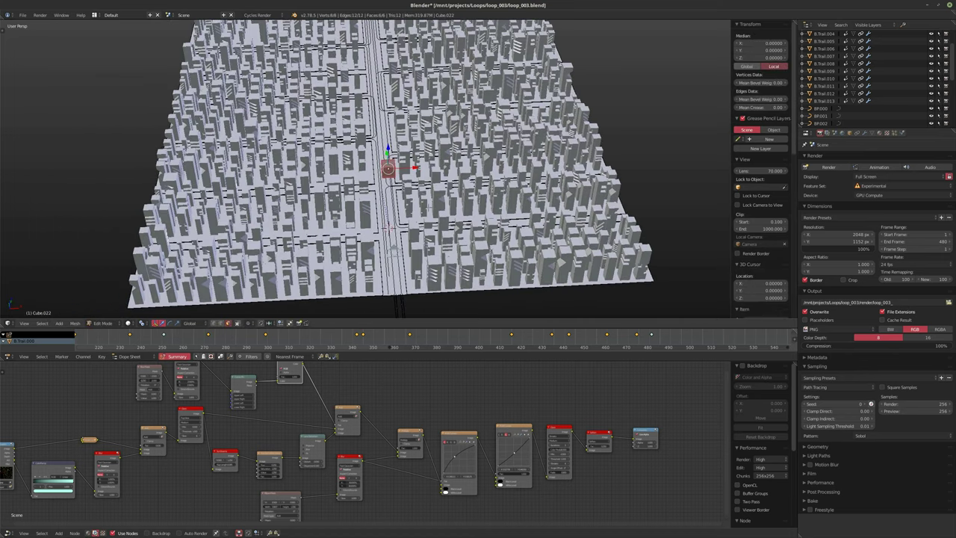
key("g")
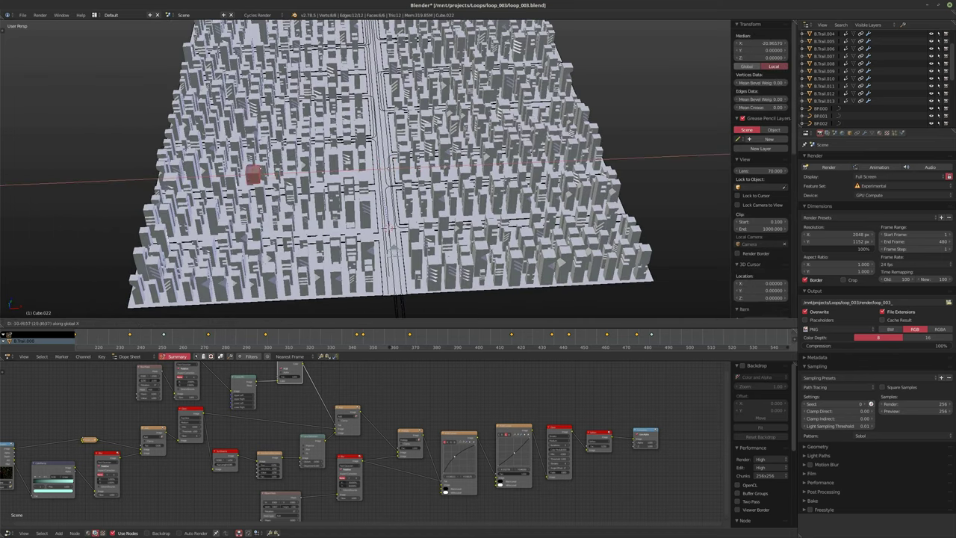
key("s")
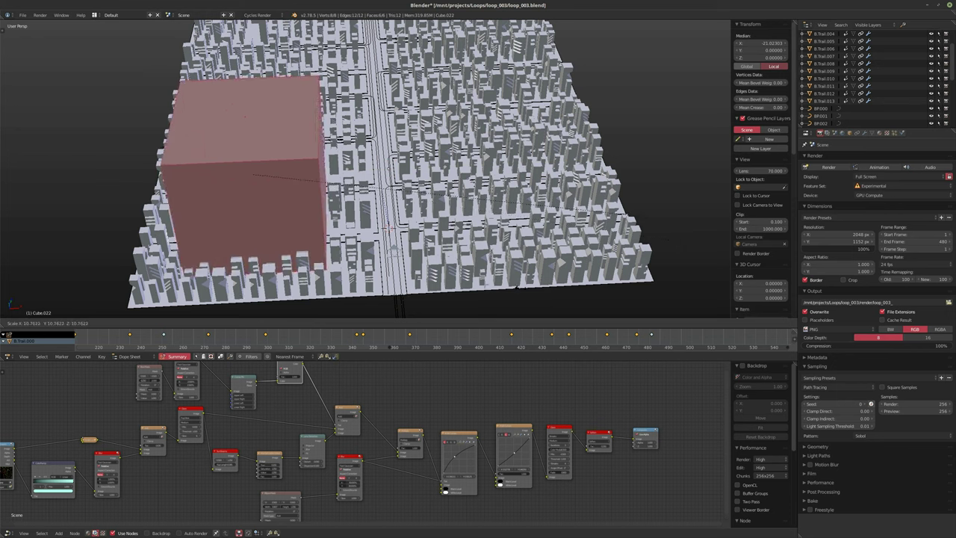
left_click(565, 261)
Step: Widen the cube along X to about 34 units so it covers the buildings on one side of the road
middle_click_drag(565, 260, 440, 224)
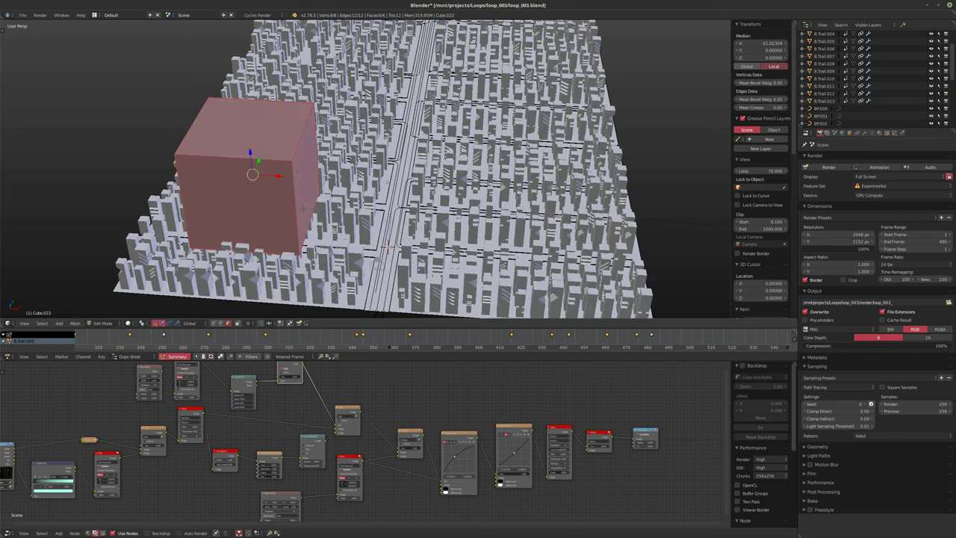
key("s")
key("x")
left_click(365, 213)
Step: Stretch the block along Y to about 107 units and shift it about 45 units along Y over the city
middle_click_drag(365, 213, 311, 192)
scroll(311, 191, "down", 5)
scroll(311, 192, "up", 3)
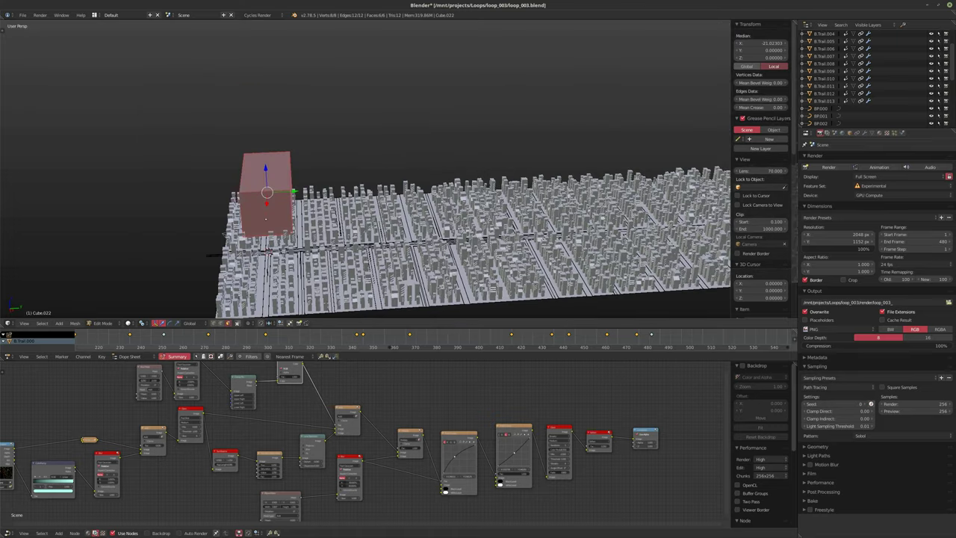
key("s")
key("x")
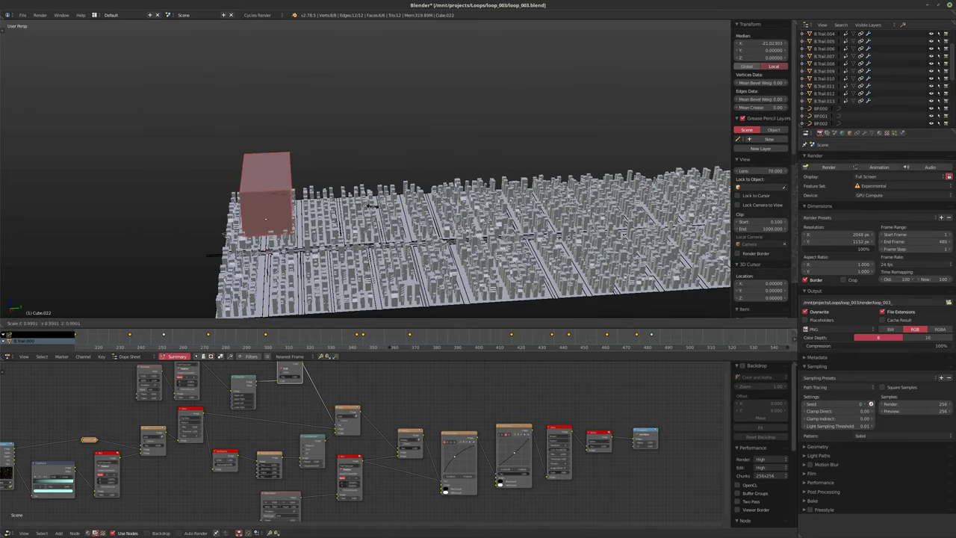
left_click(233, 173)
scroll(233, 172, "down", 2)
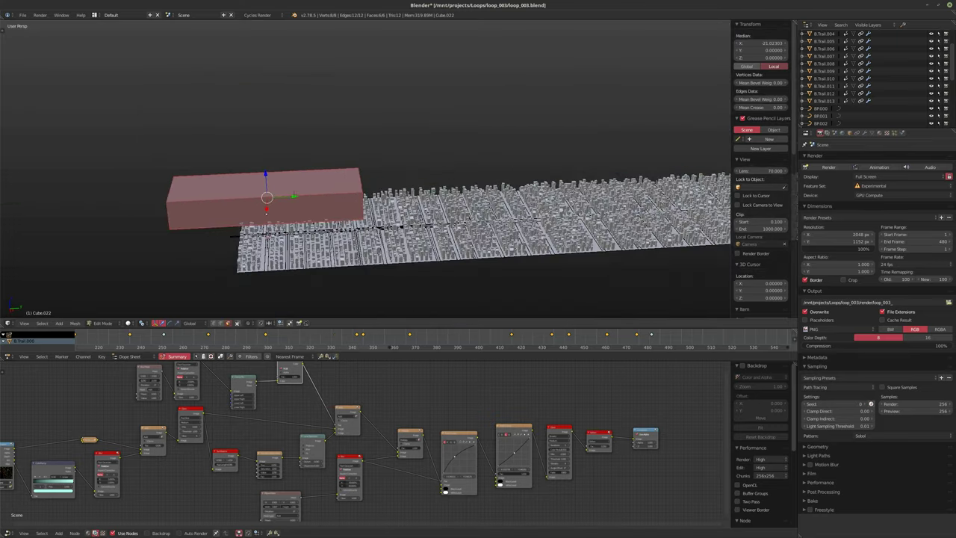
key("g")
key("x")
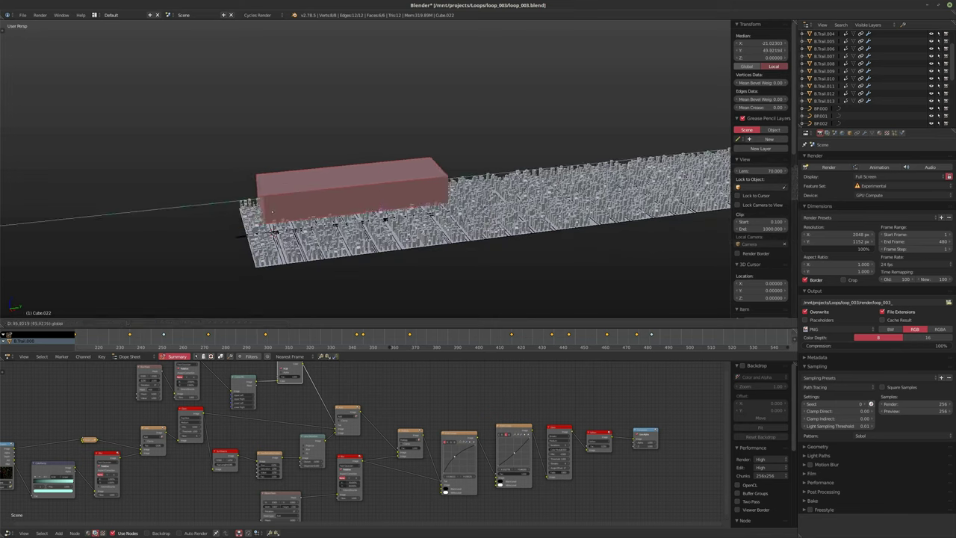
key("Return")
key("Tab")
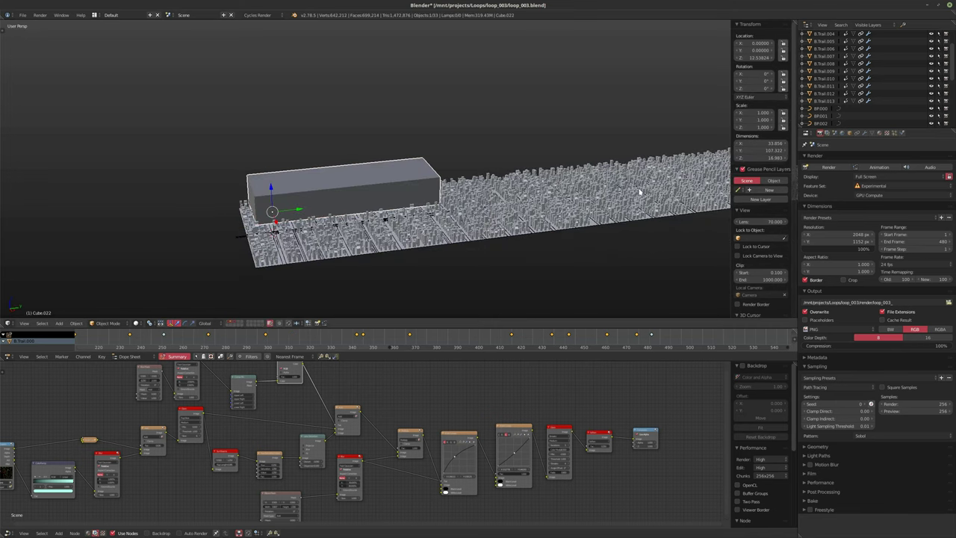
Step: Lengthen the block further along the road and set its Y dimension to 180
middle_click_drag(639, 192, 545, 209, "shift")
key("Tab")
key("s")
key("x")
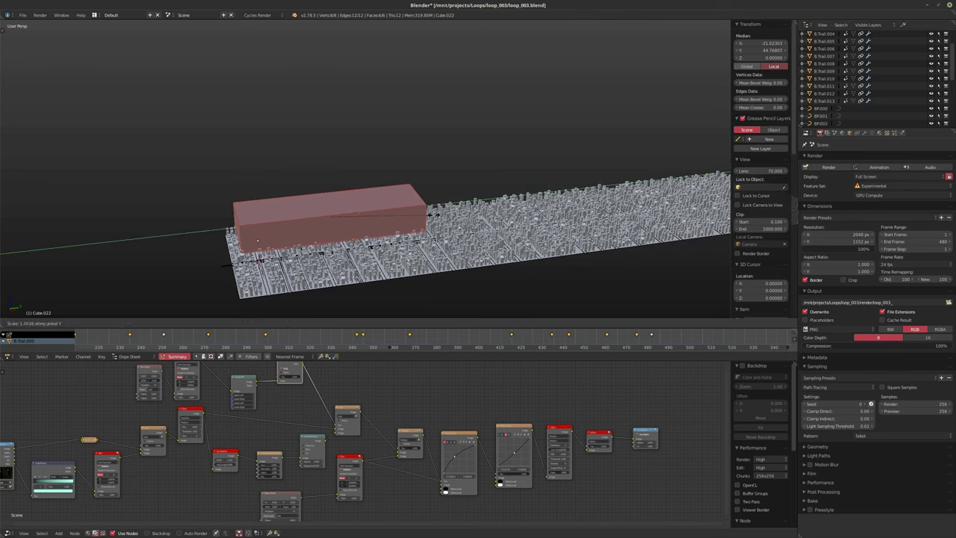
key("Return")
scroll(142, 275, "up", 2)
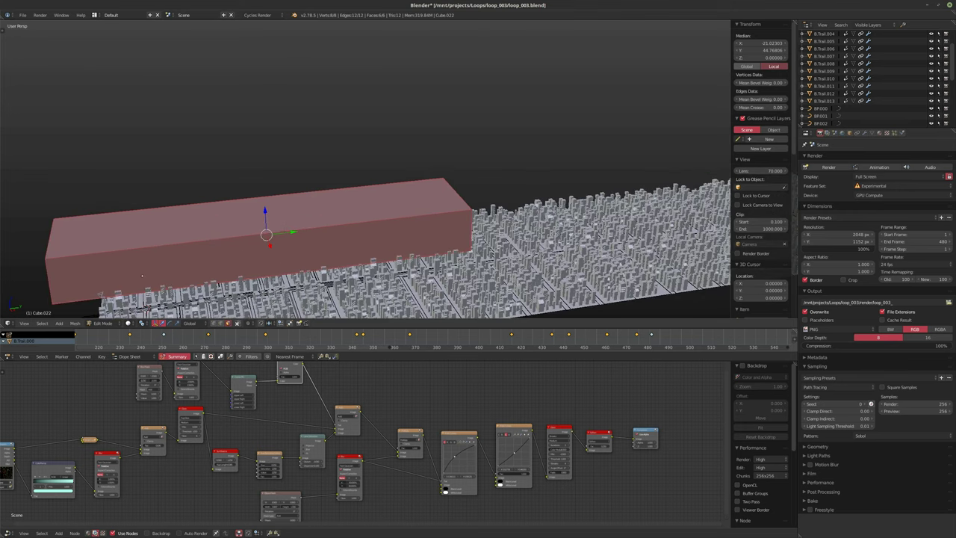
scroll(142, 276, "down", 2)
key("Tab")
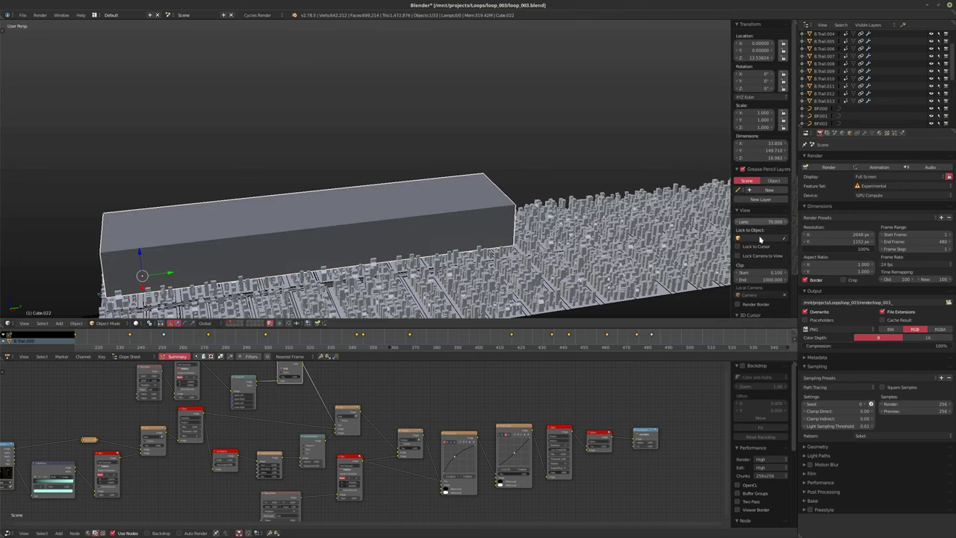
left_click(760, 150)
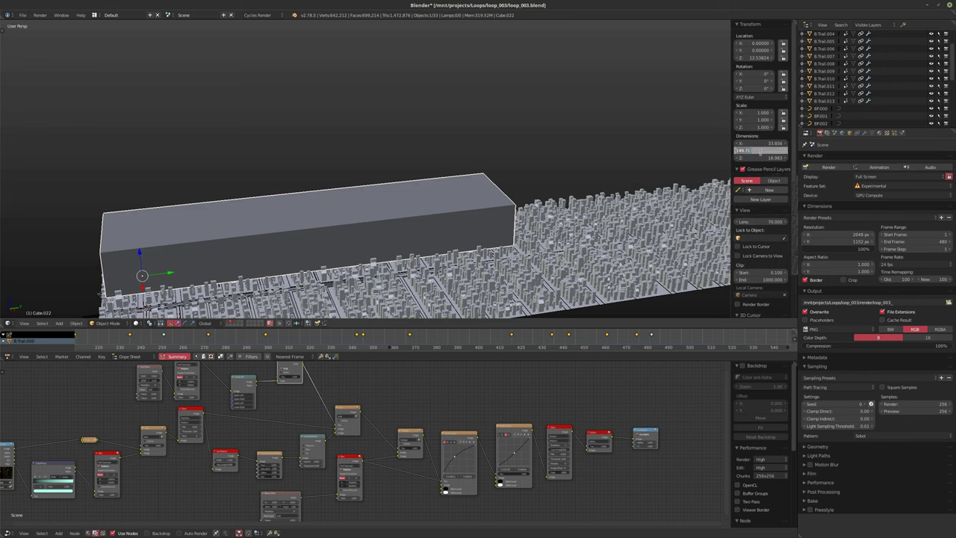
type("180")
key("Return")
middle_click_drag(382, 269, 389, 234, "shift")
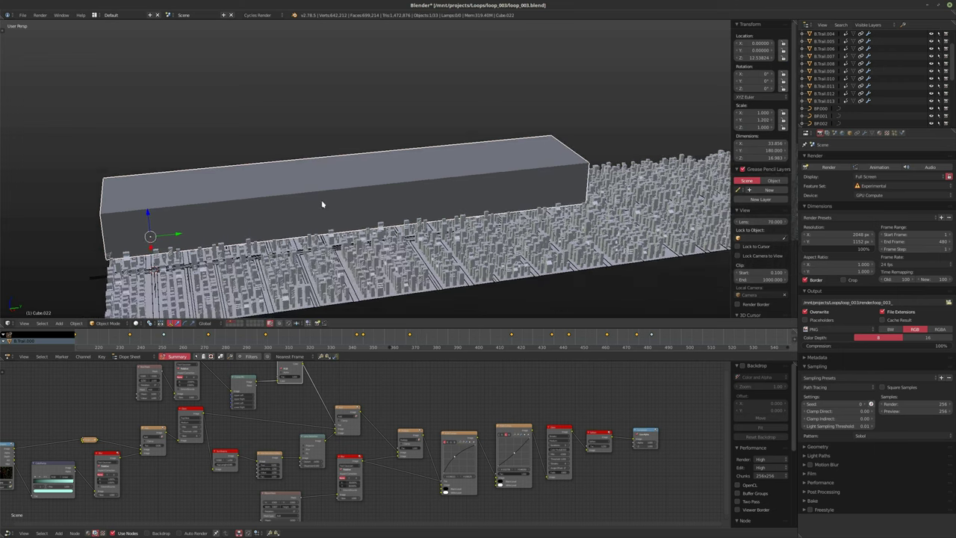
Step: Duplicate the block's mesh and move the copy 42 units along X to the other side of the road
middle_click_drag(321, 204, 388, 266)
key("Tab")
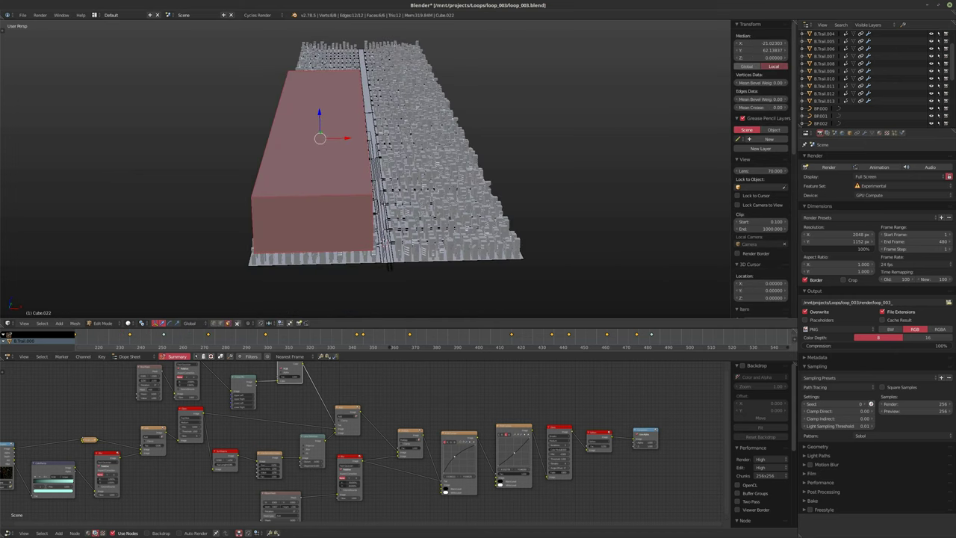
key("shift+d")
key("x")
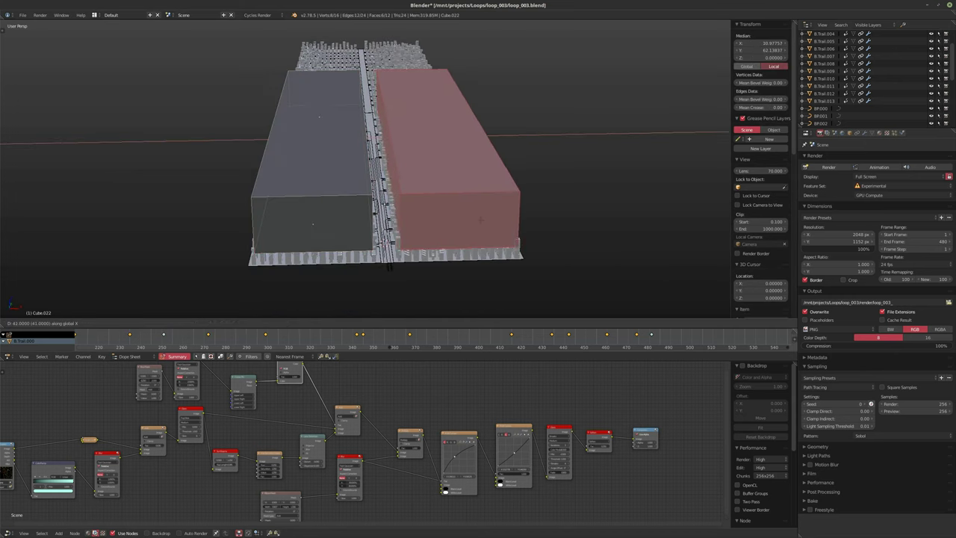
key("Return")
Step: Check the two blocks from street level and through the camera, and return to an overview of the city
middle_click_drag(388, 224, 358, 246)
key("Right")
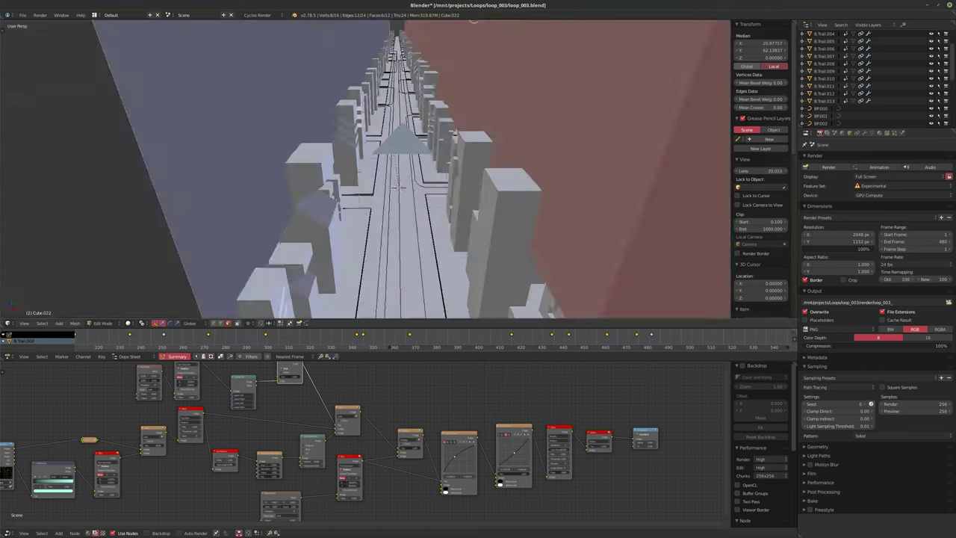
key("KP_0")
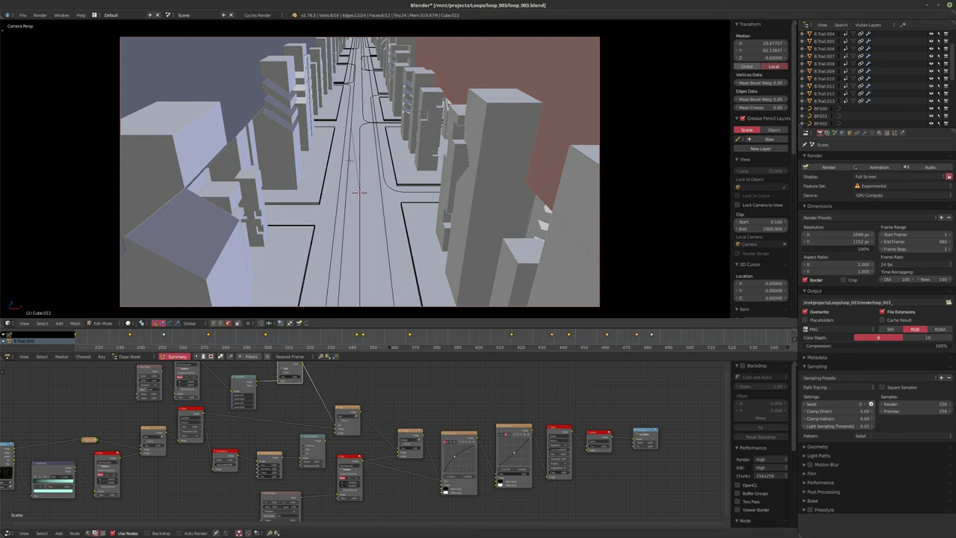
key("KP_Decimal")
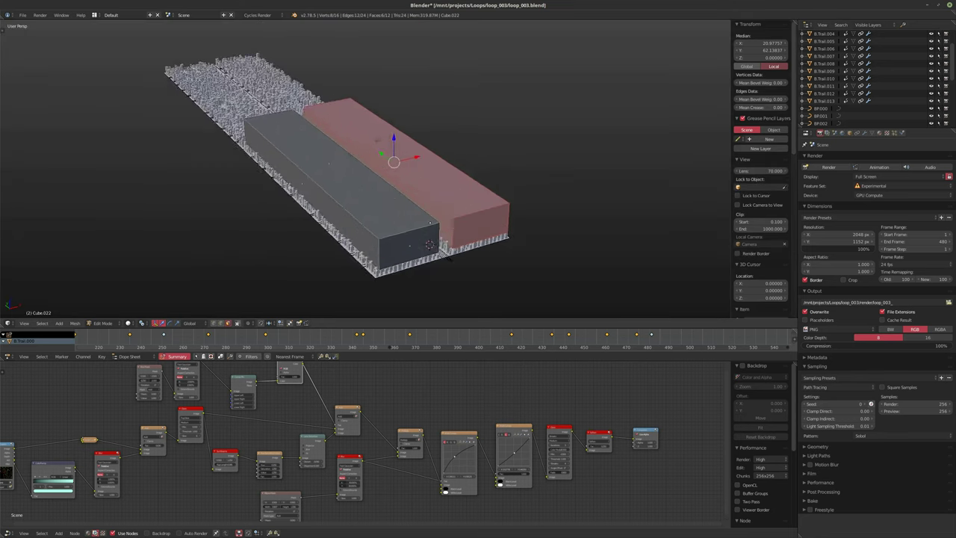
Step: Select the whole mesh of both blocks and lower it slightly along Z
key("KP_2")
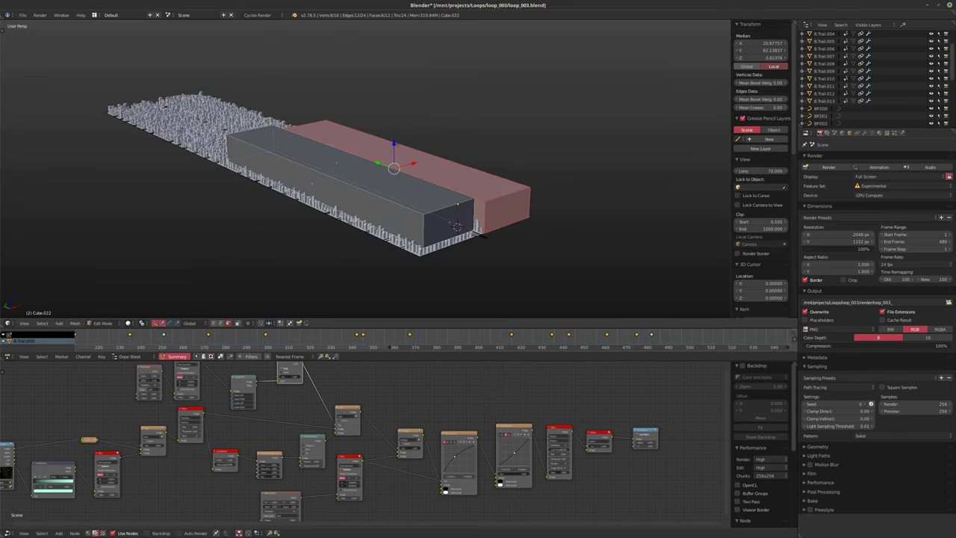
key("a")
key("a")
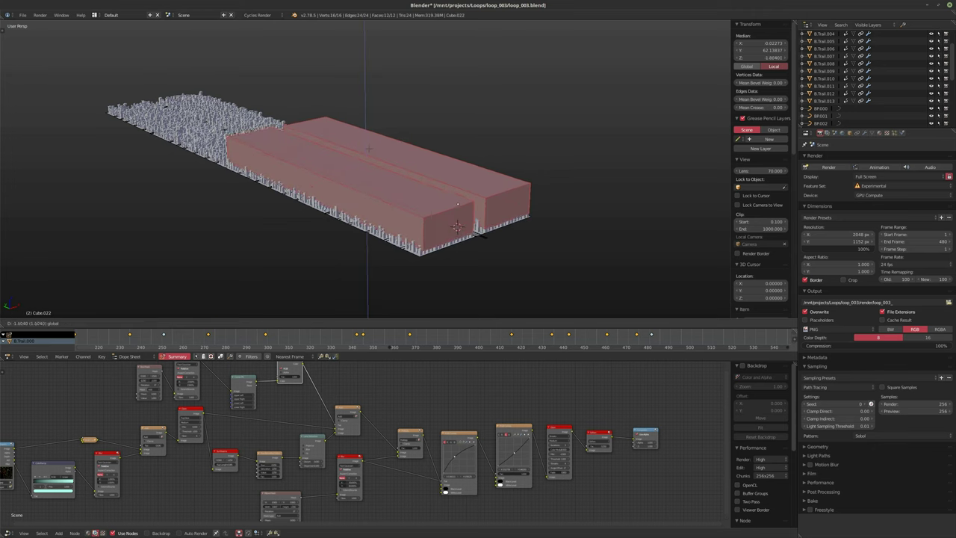
Step: Lower only the top faces of both blocks to about -4.55 on local Z and check them in the camera view
key("ctrl+i")
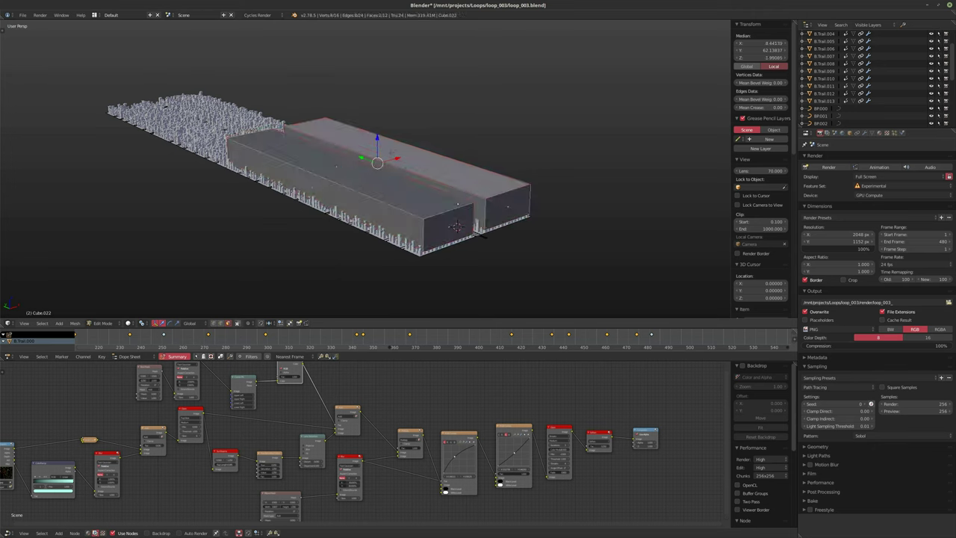
key("g")
key("z")
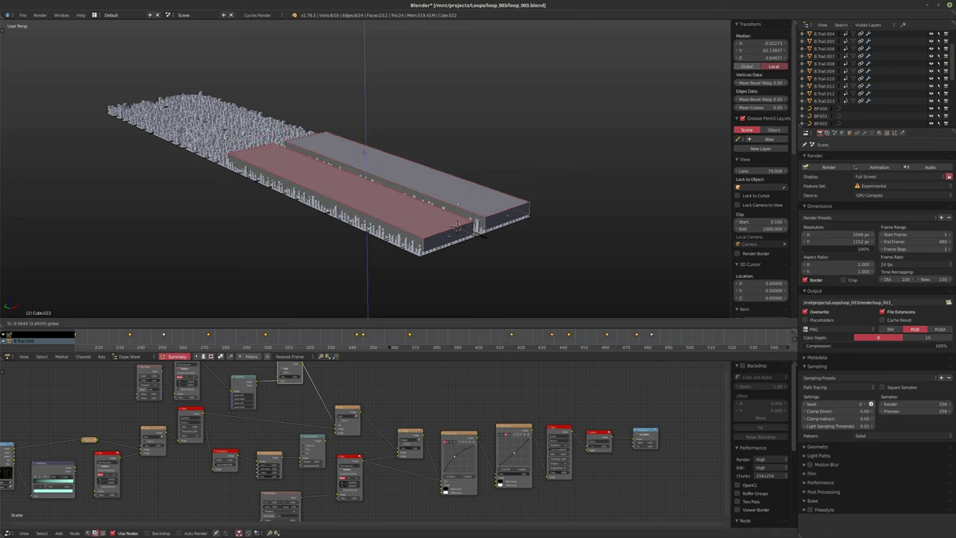
key("Return")
key("KP_0")
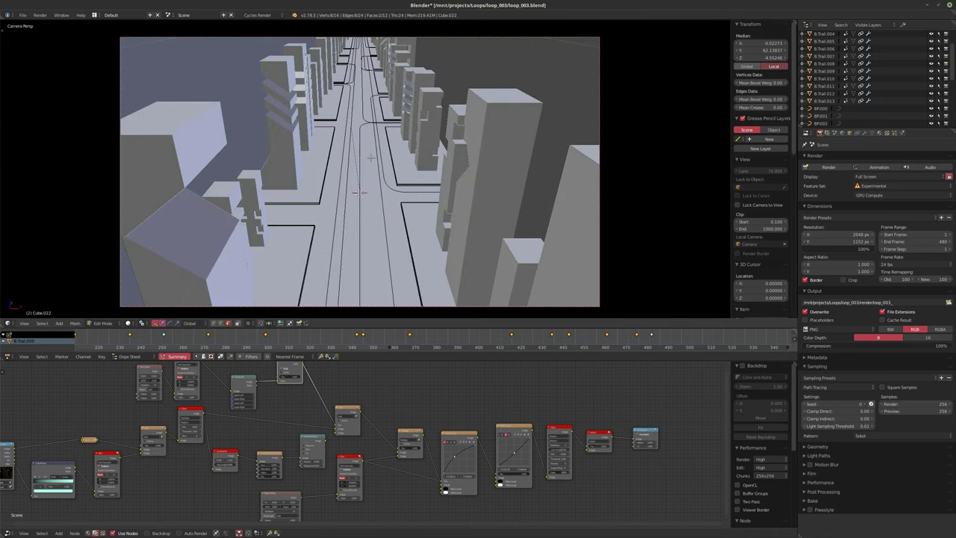
type("gy1000000000")
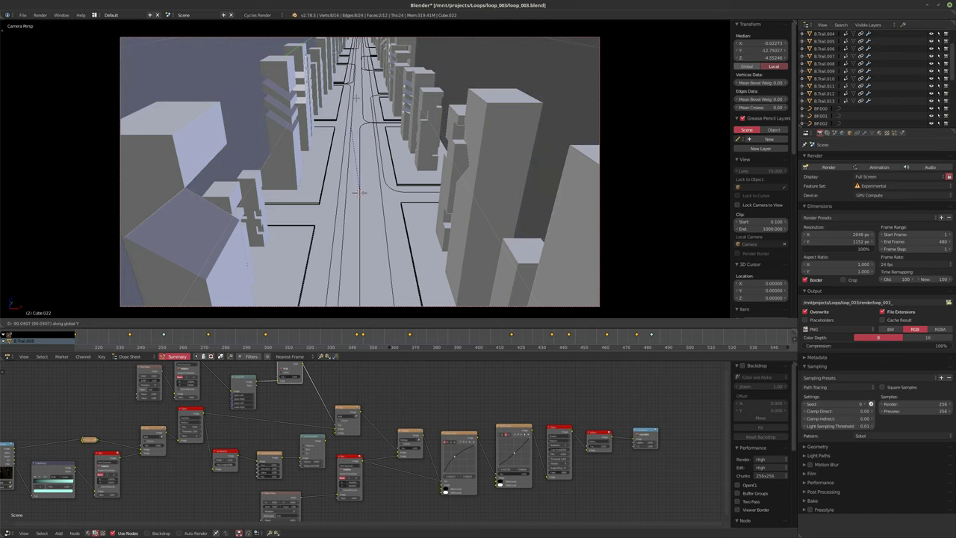
key("Return")
type("gy1000000000")
key("BackSpace")
key("BackSpace")
key("BackSpace")
key("BackSpace")
key("BackSpace")
key("BackSpace")
key("BackSpace")
key("BackSpace")
key("BackSpace")
key("BackSpace")
key("Return")
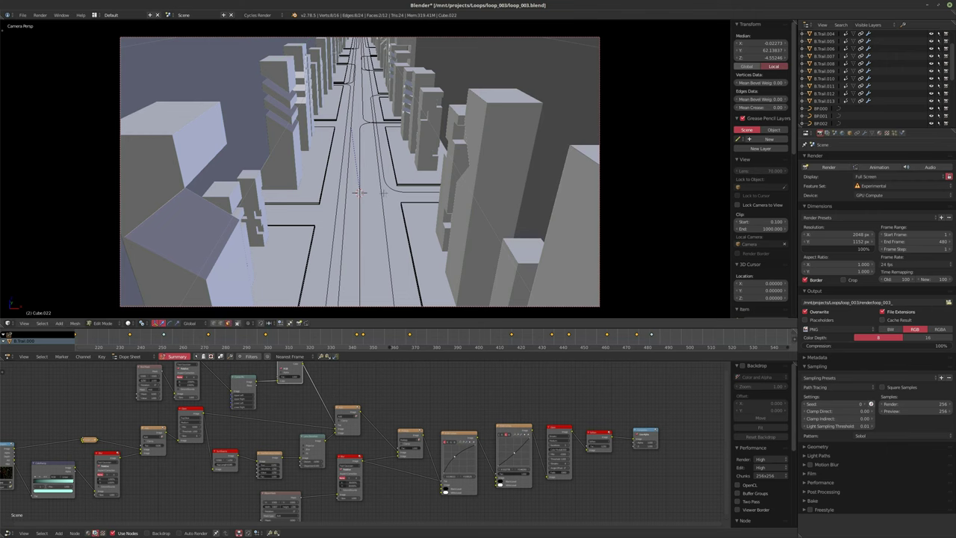
Step: Inspect the blocks and the street corridor between them up close from outside the camera view
middle_click_drag(369, 219, 431, 186)
scroll(432, 187, "up", 5)
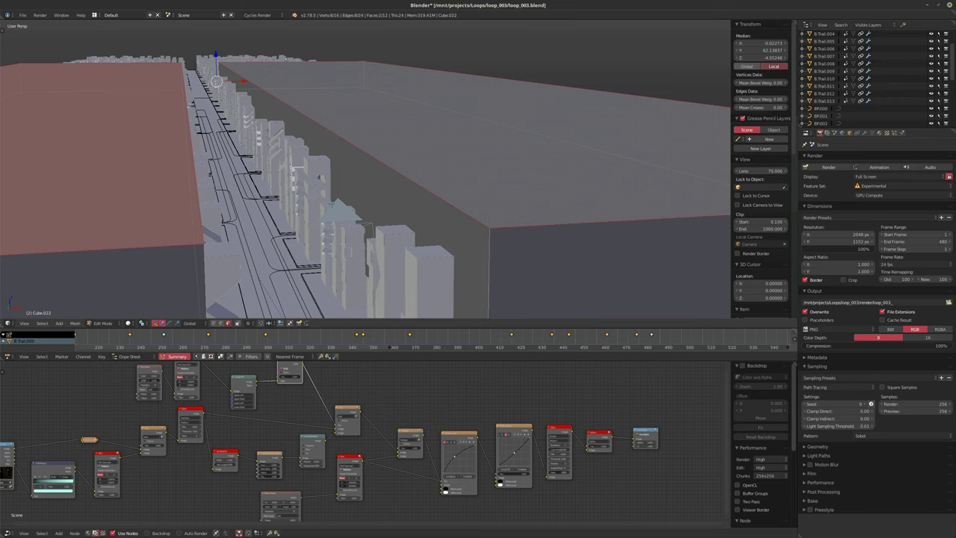
scroll(432, 187, "up", 4)
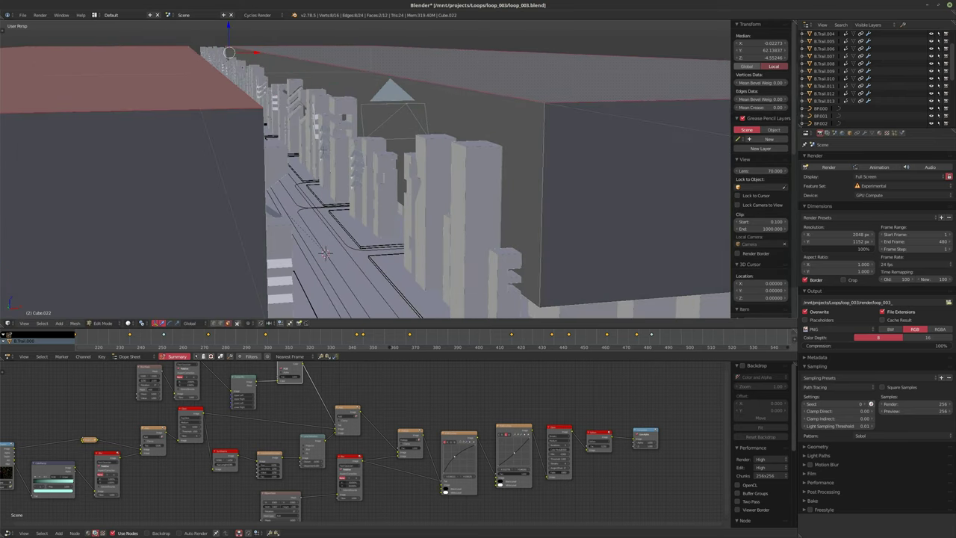
Step: Lower the top faces of both blocks to about -4.9 on local Z and add a particle system to the blocks object
key("KP_0")
key("g")
key("z")
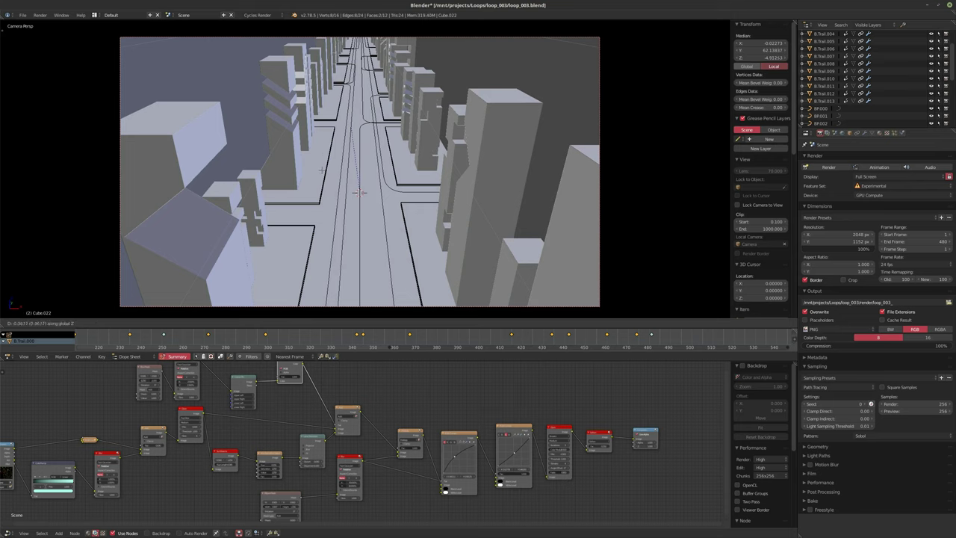
left_click(321, 170)
key("Tab")
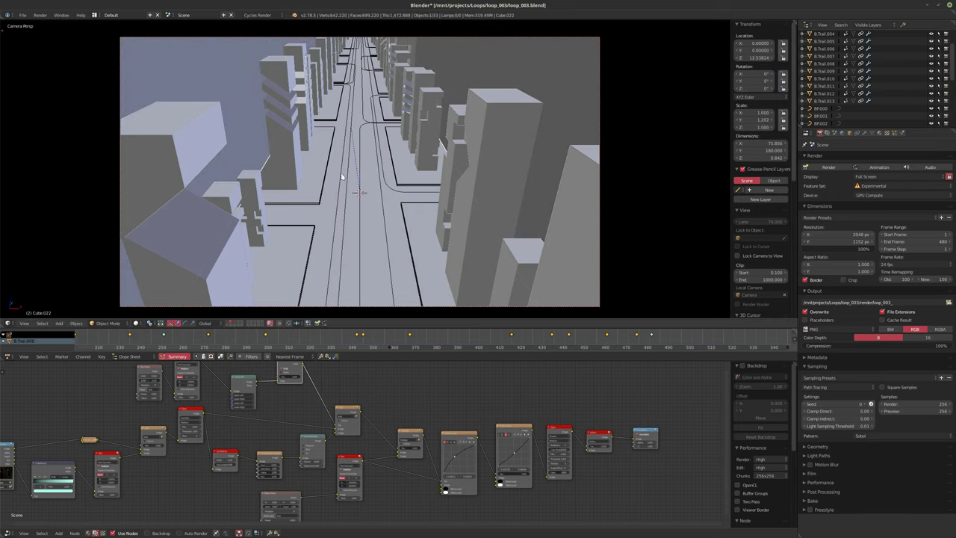
left_click(895, 136)
left_click(851, 184)
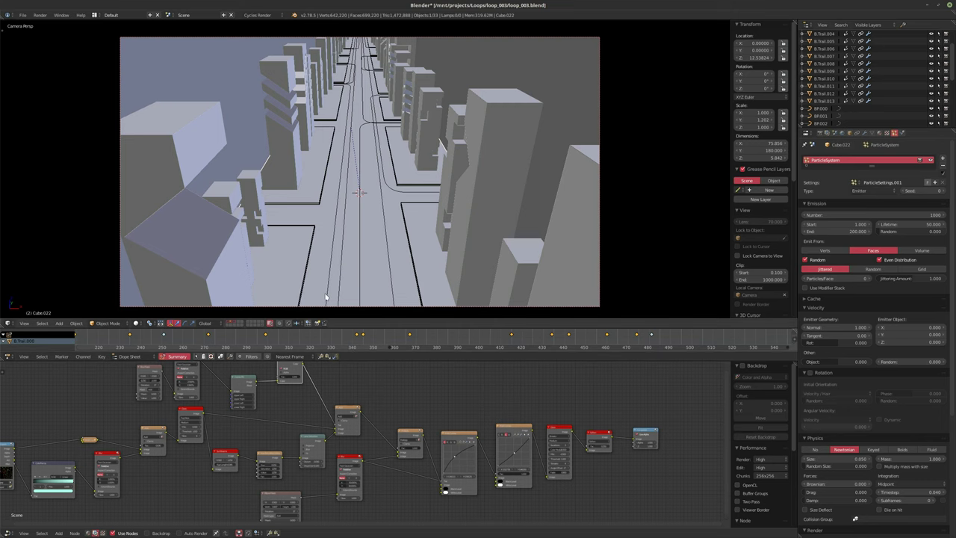
Step: Select the two inner side faces of the blocks along the road and try to scale them along X
key("Tab")
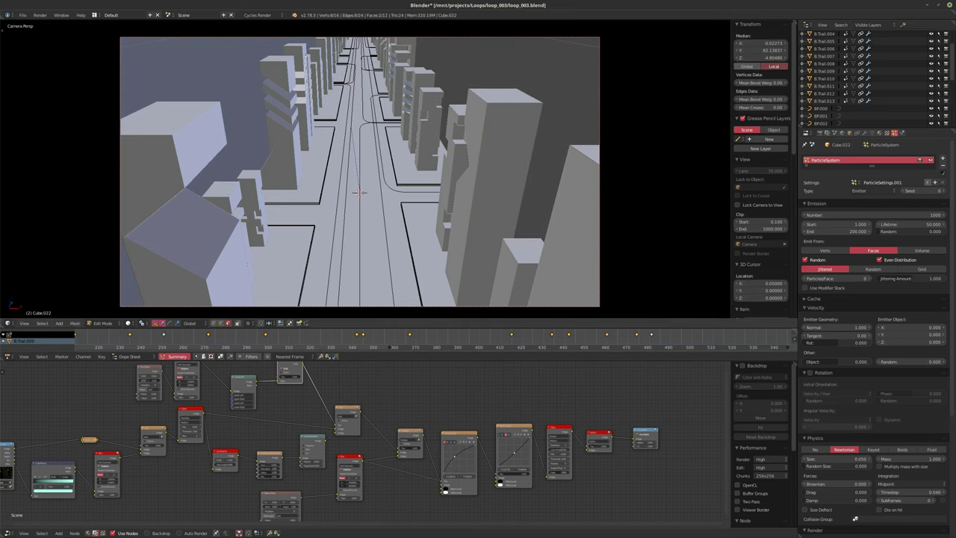
right_click(216, 112)
key("KP_Decimal")
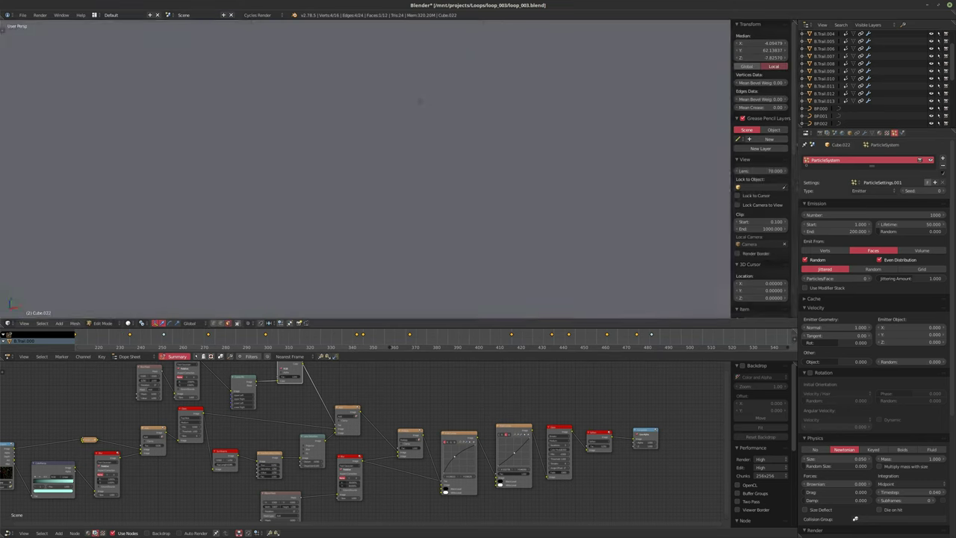
scroll(499, 134, "up", 5)
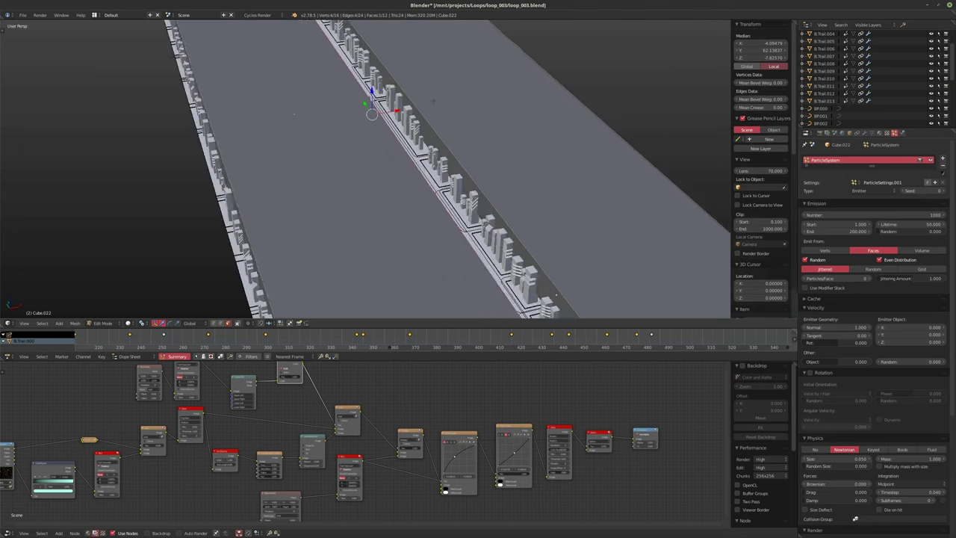
right_click(498, 134, "shift")
key("s")
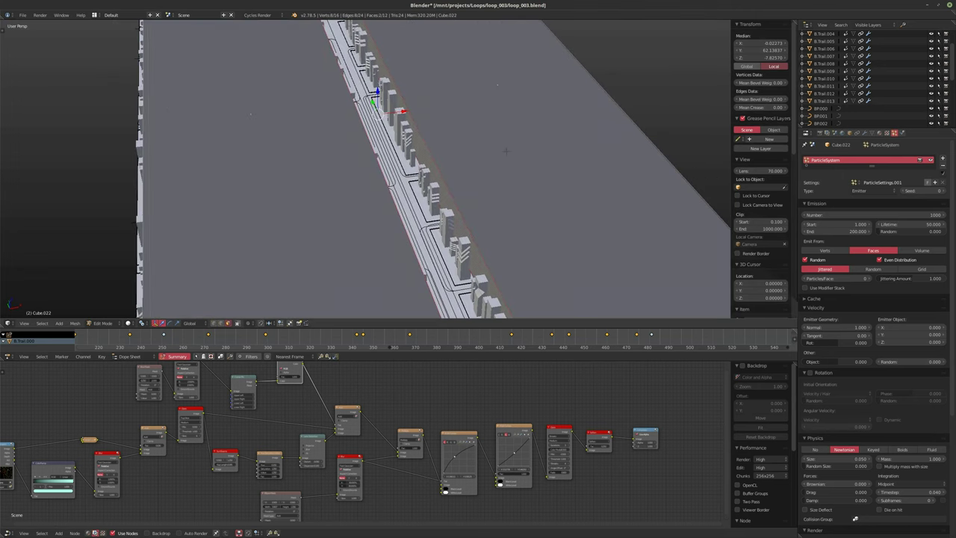
key("x")
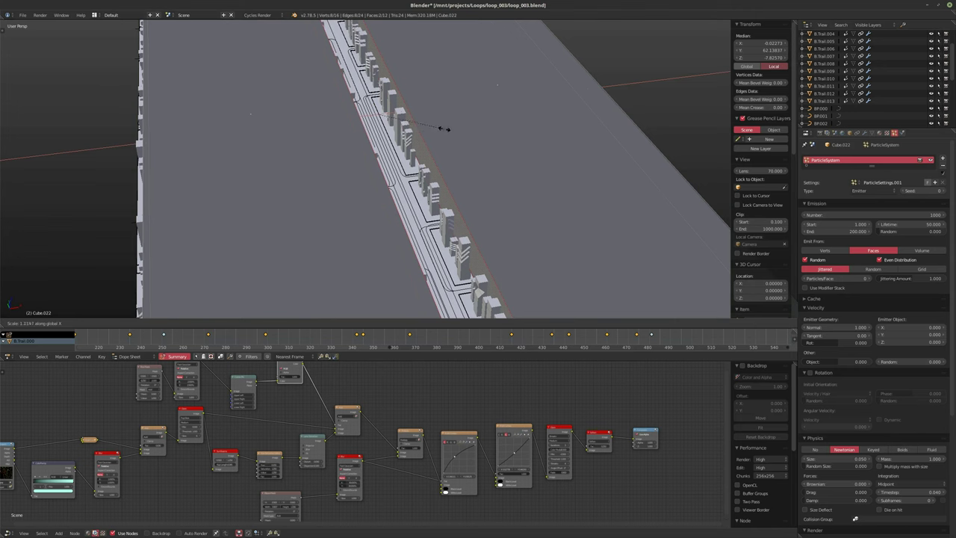
left_click(533, 117)
Step: Switch to vertex selection and try again to scale the two inner side faces along X
middle_click_drag(533, 117, 464, 118)
key("ctrl+Tab")
left_click(452, 127)
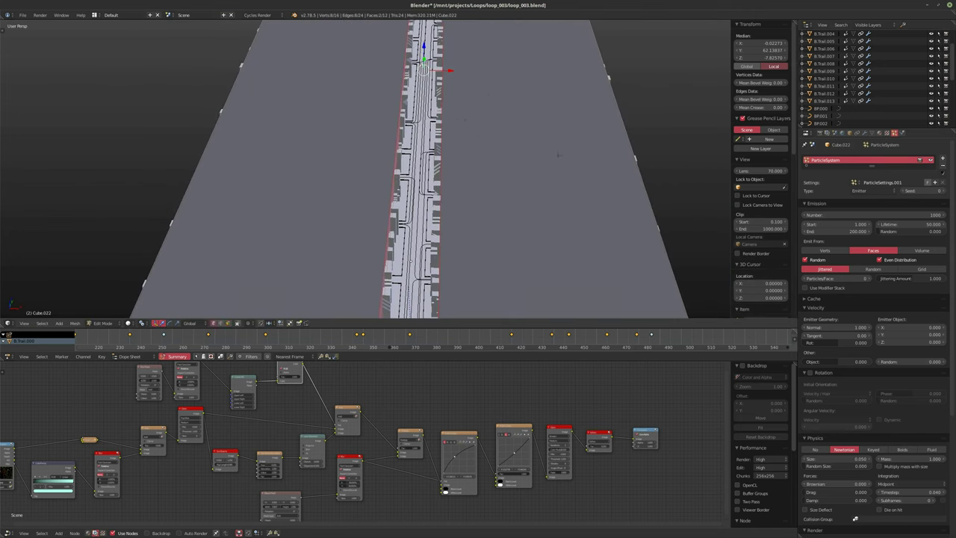
key("s")
key("x")
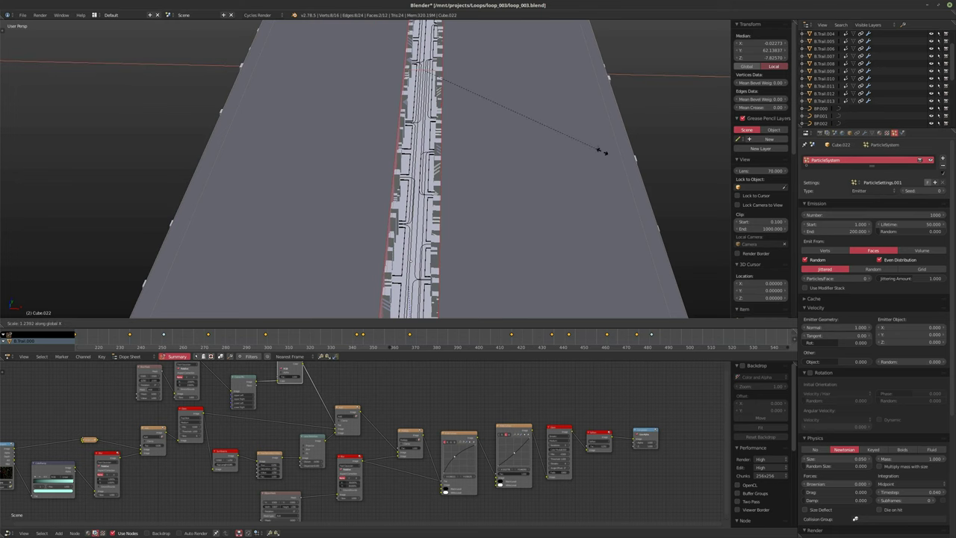
left_click(601, 152)
middle_click_drag(601, 152, 337, 230)
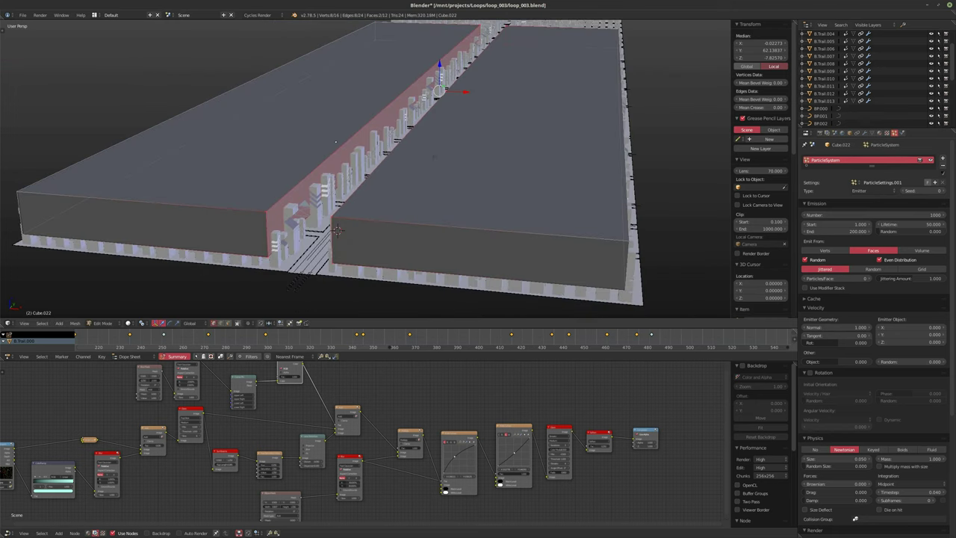
key("s")
key("x")
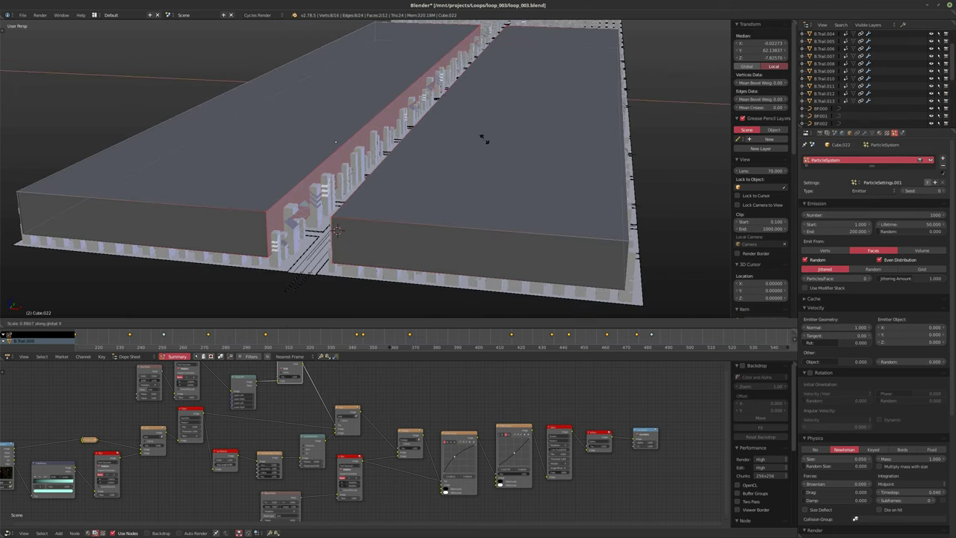
left_click(483, 134)
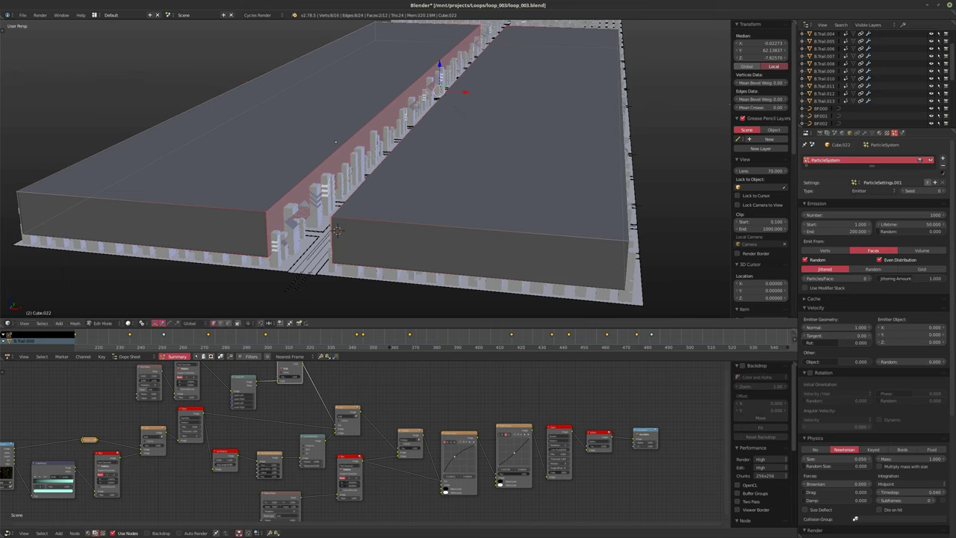
Step: Change the pivot point to the selection's shared centre and scale the two inner faces along X by about 0.24
left_click(144, 323)
left_click(164, 296)
key("s")
key("x")
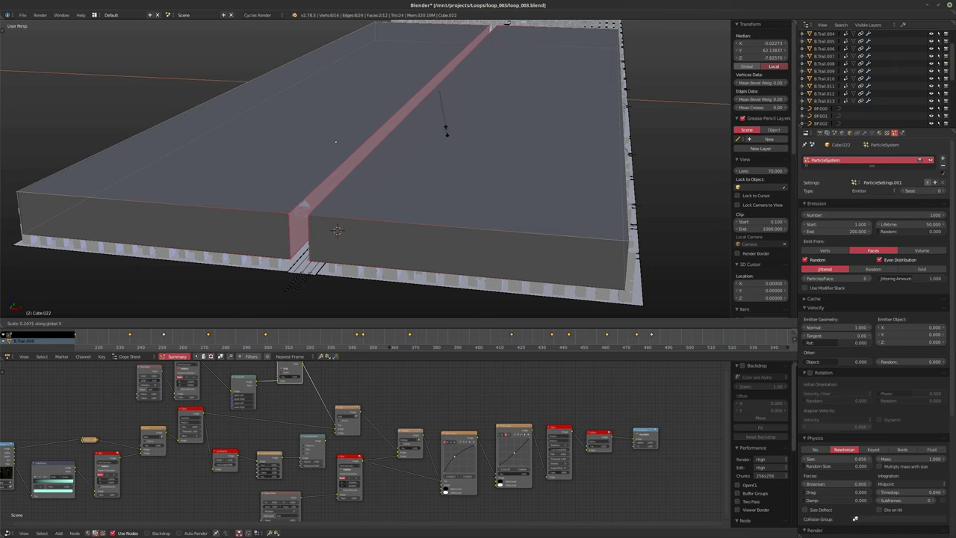
left_click(446, 134)
Step: Scale the inner faces further along X in the camera view, leaving only a narrow strip of road between the blocks
key("Tab")
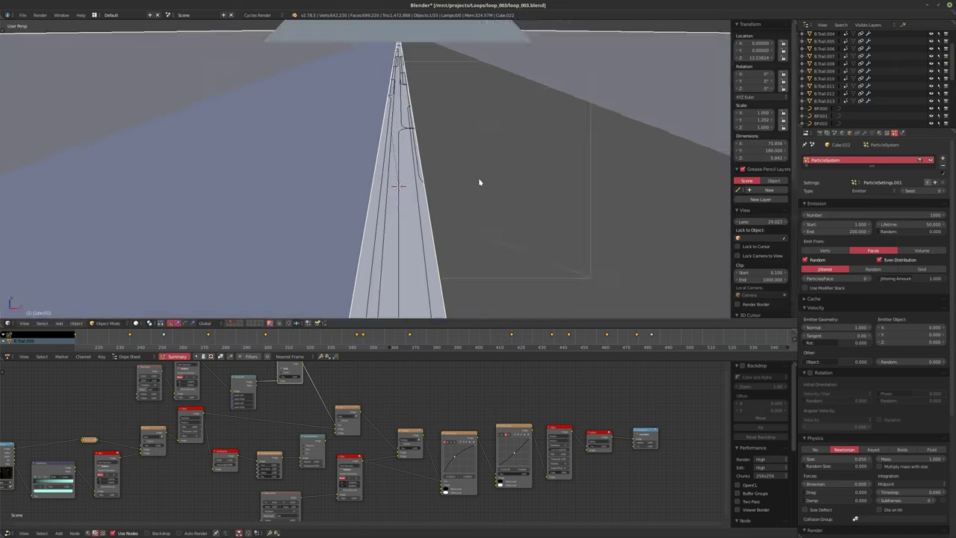
key("KP_0")
key("Tab")
key("s")
key("x")
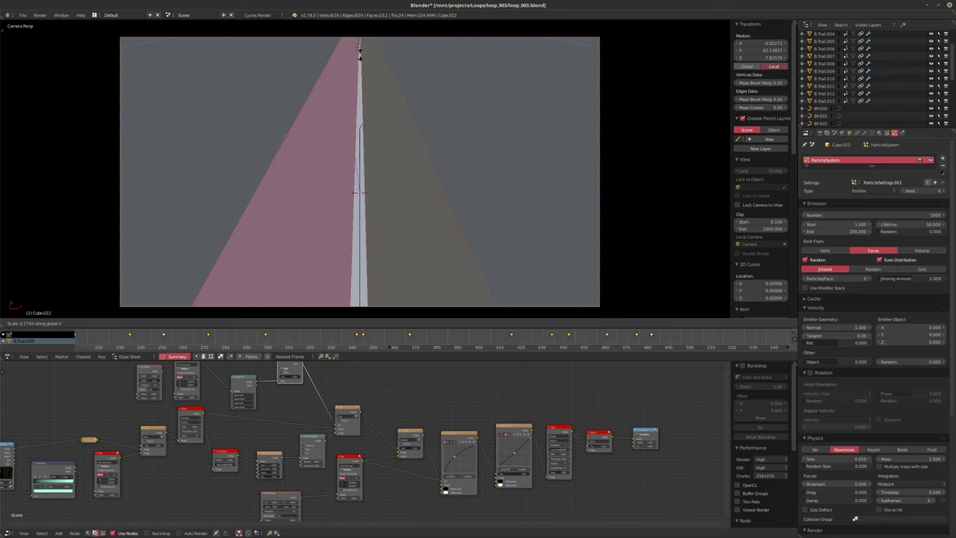
left_click(371, 90)
key("Tab")
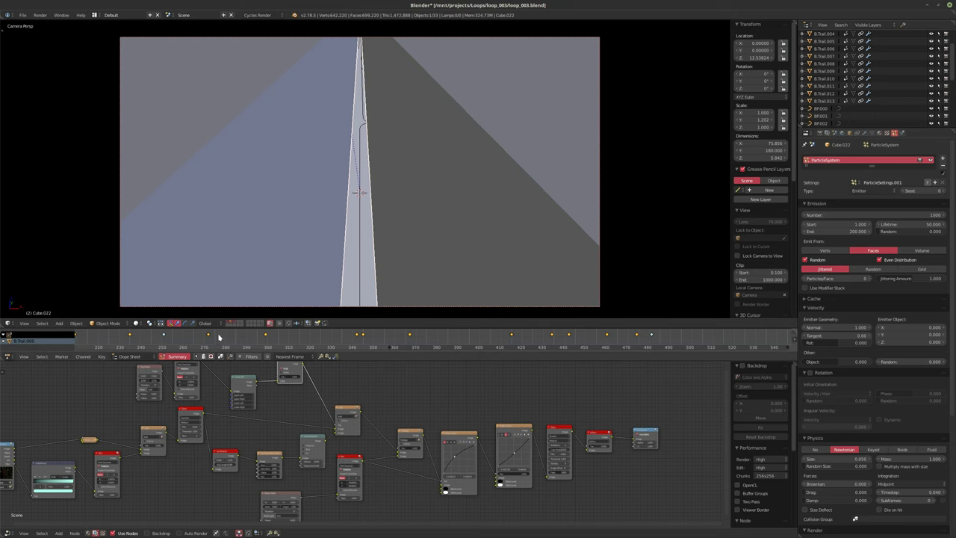
Step: Show only the layer that holds the source building models
left_click(262, 326)
middle_click_drag(399, 259, 457, 210)
scroll(401, 213, "down", 4)
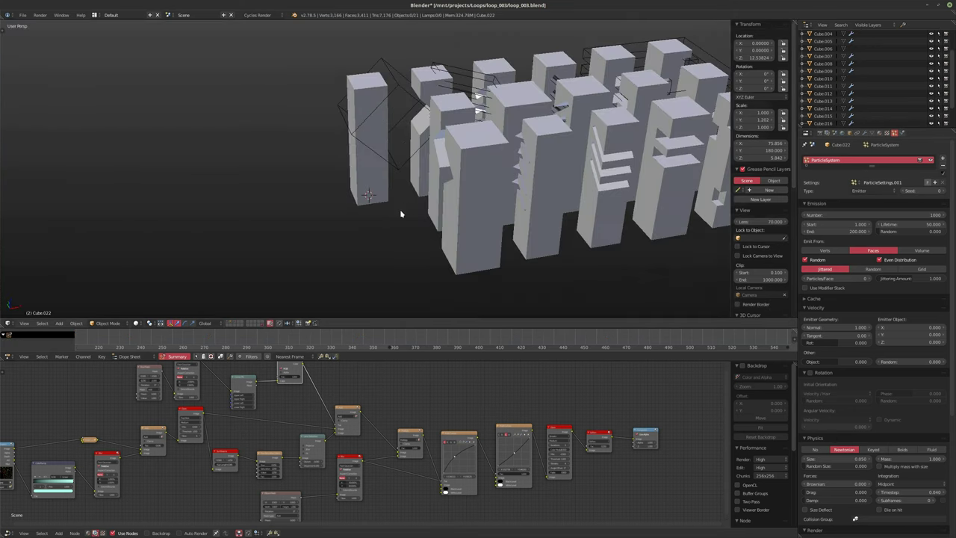
key("shift+a")
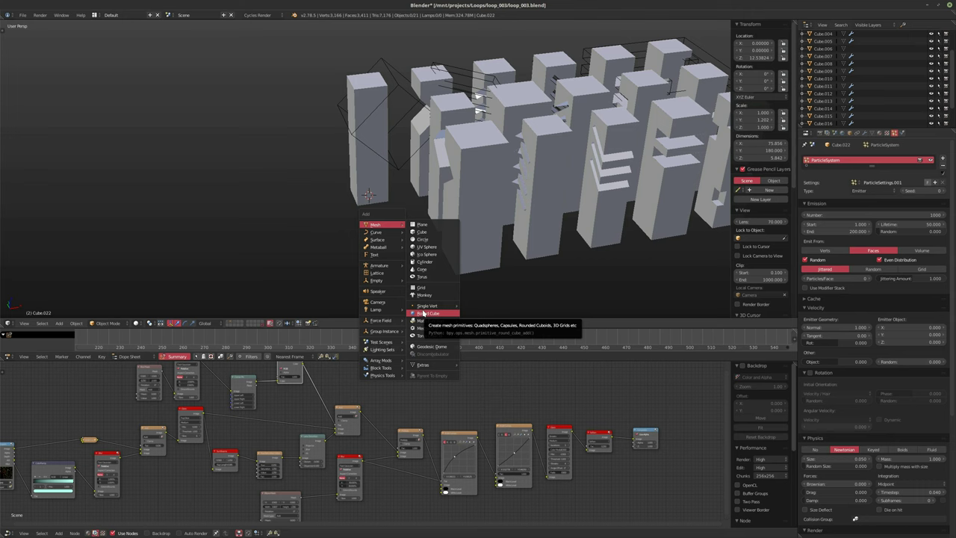
left_click(422, 314)
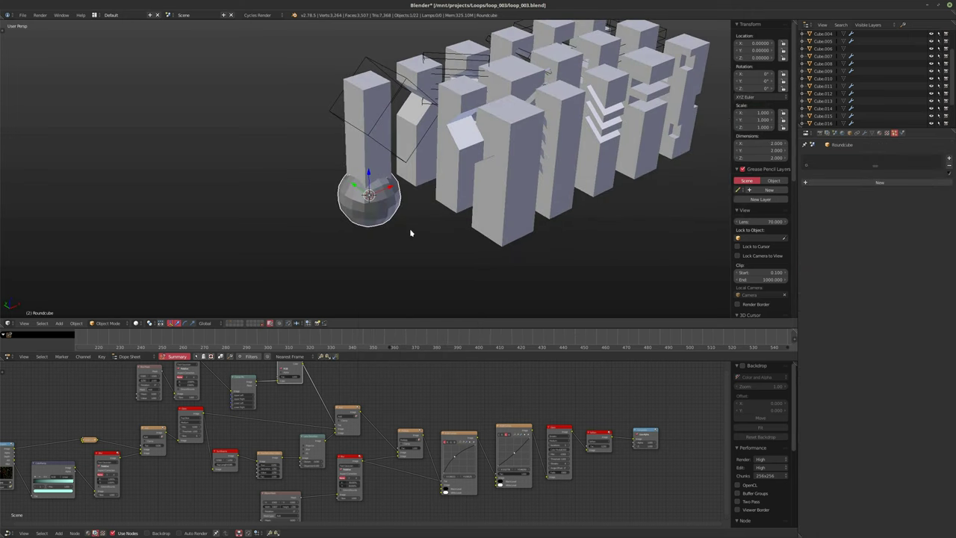
key("Delete")
Step: Add a cube at the 3D cursor and scale its mesh by 0.1 in Edit Mode
key("shift+a")
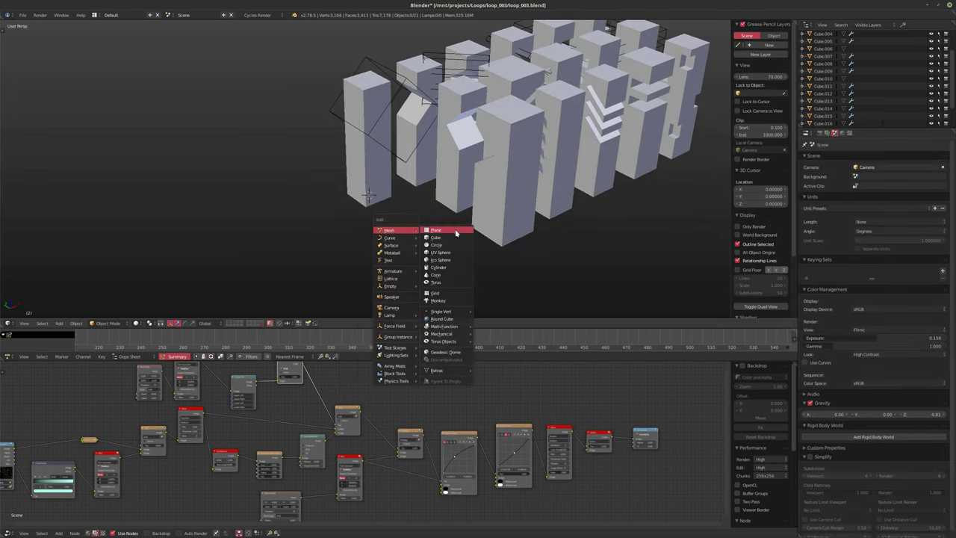
left_click(436, 238)
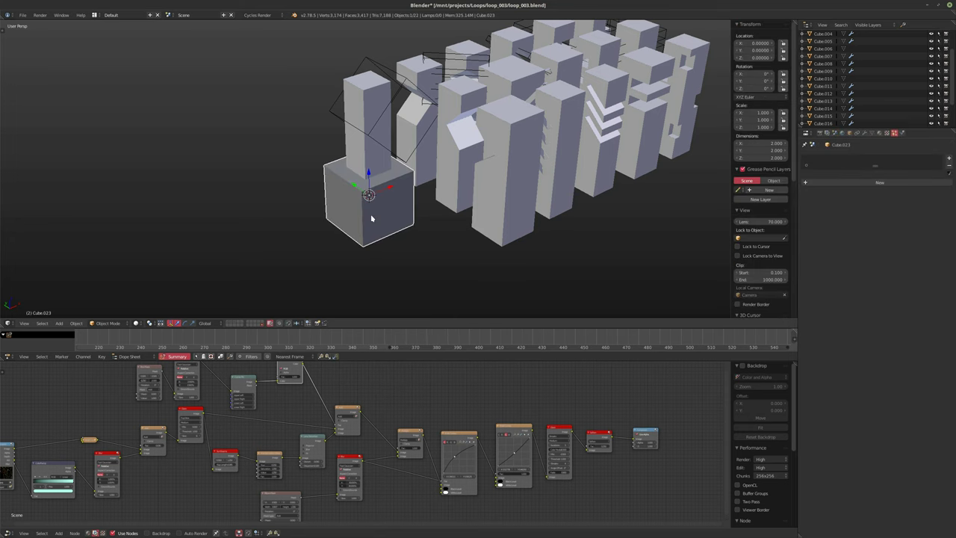
key("Tab")
type("s.1")
key("Return")
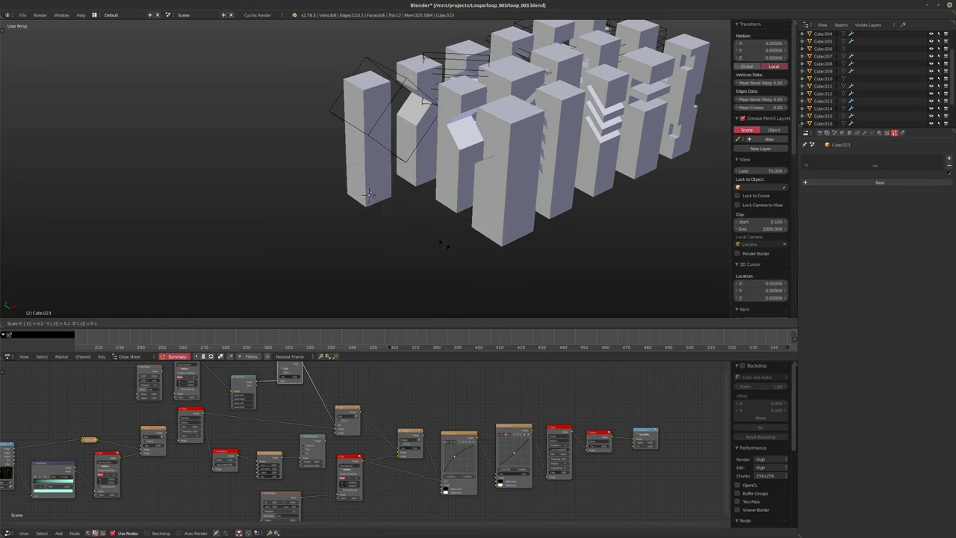
key("Tab")
Step: Move the small cube along Y to about -3.4, clear of the source buildings
key("g")
key("y")
left_click(420, 231)
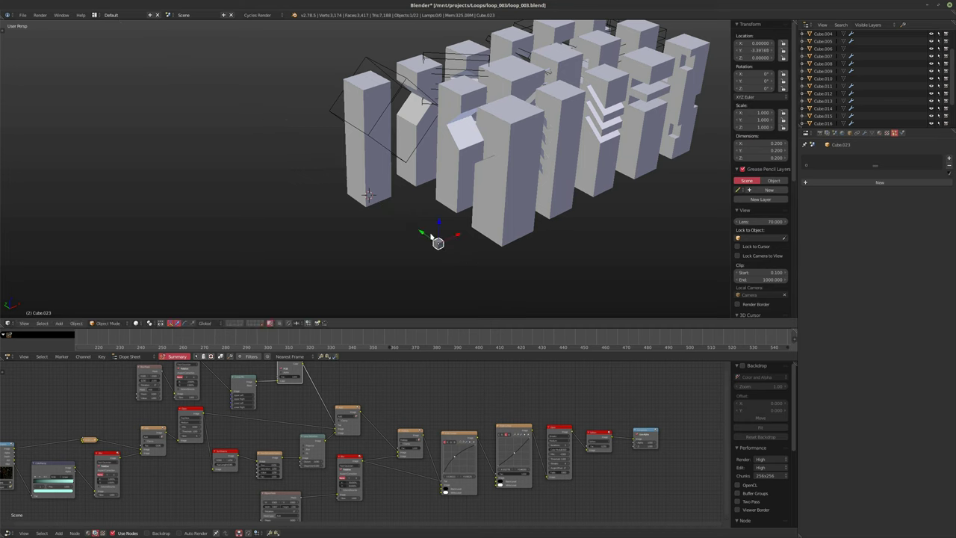
Step: Rename the small cube object to PRT.Dot
scroll(862, 112, "down", 3)
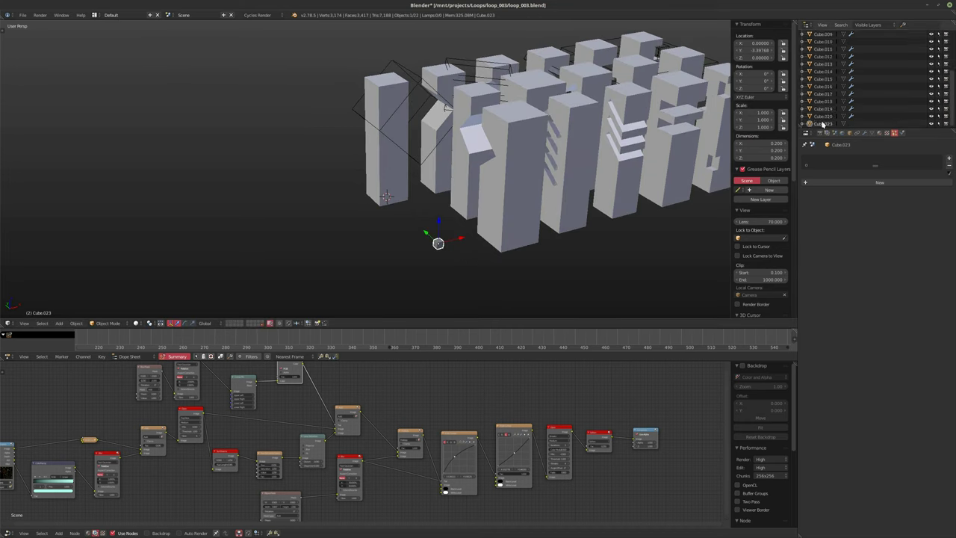
double_click(821, 124)
type("PRT.Door")
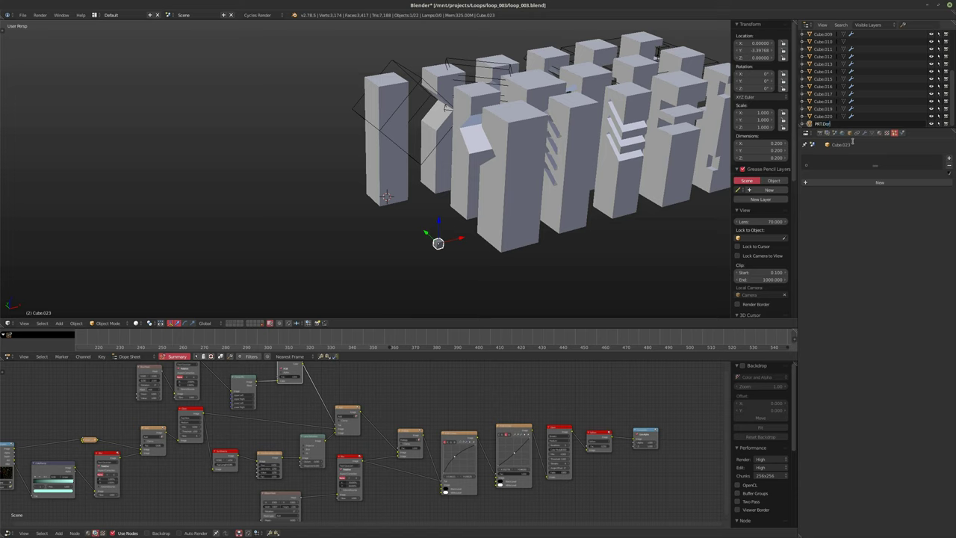
type("Dot")
key("Return")
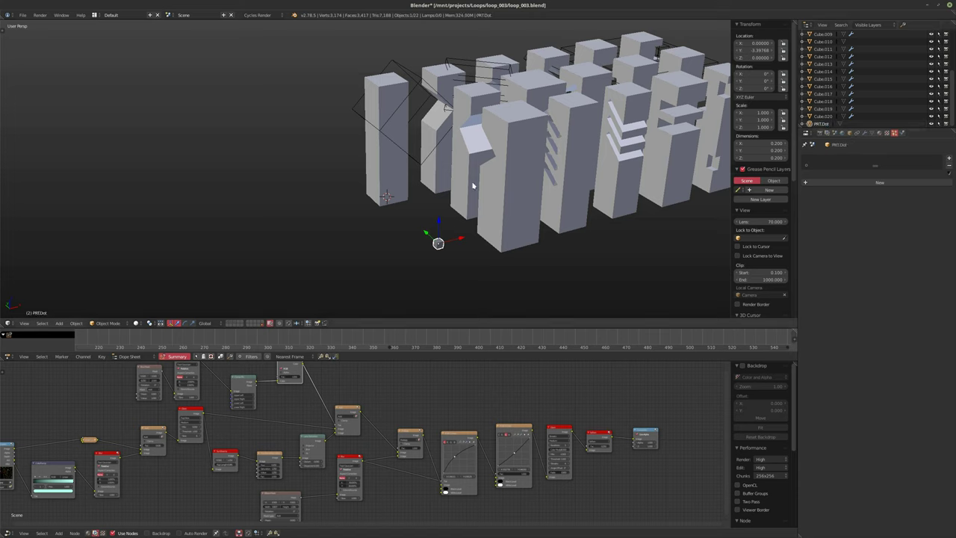
Step: Return to the city layer's camera view and set the large blocks' maximum draw type to Wire
key("KP_0")
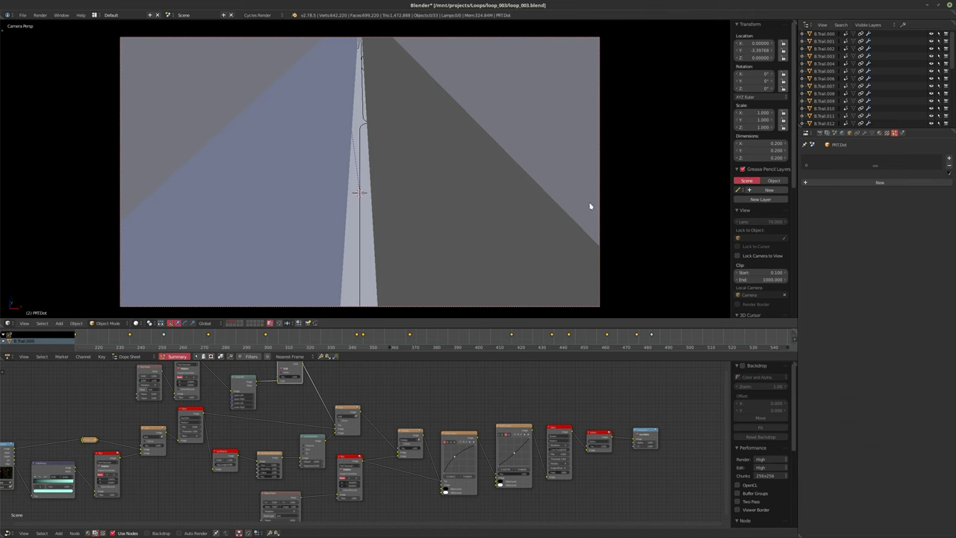
right_click(589, 206)
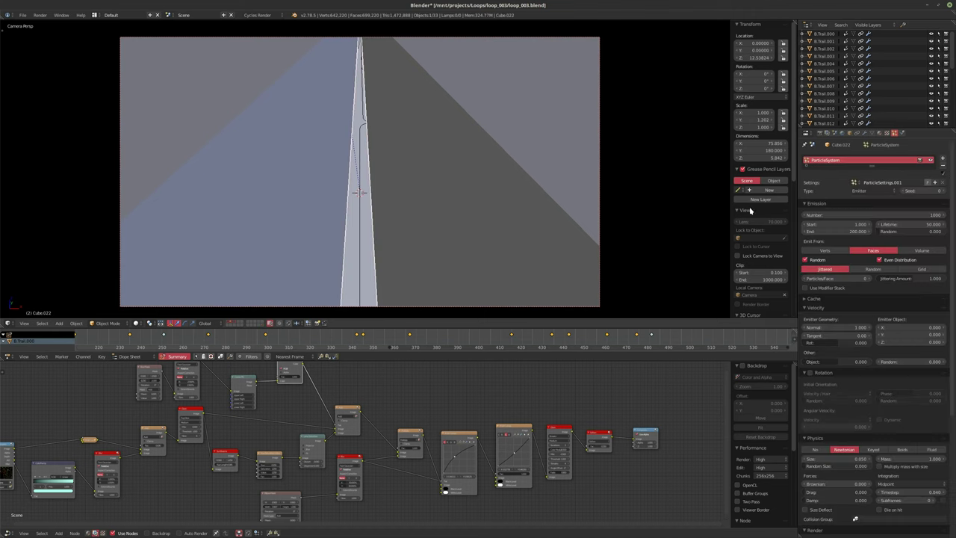
left_click(851, 132)
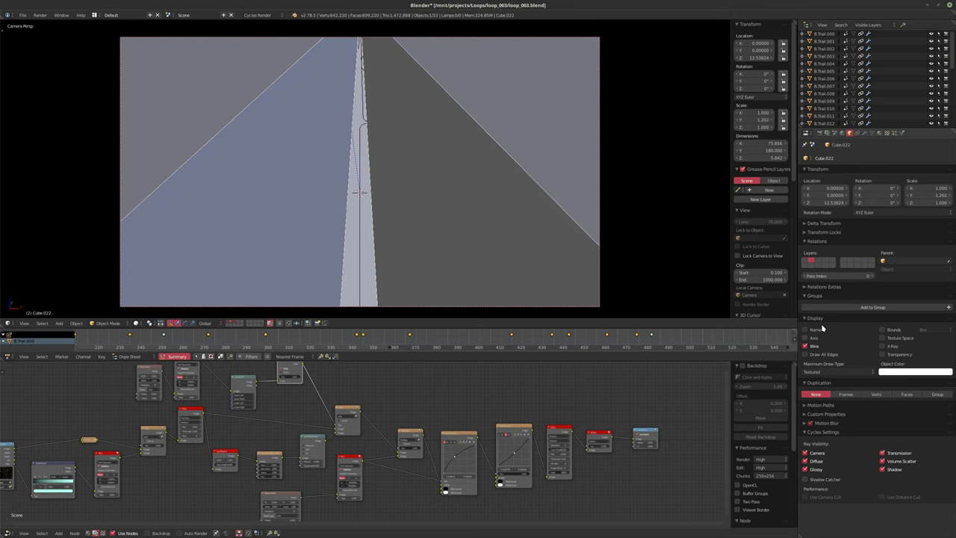
left_click(827, 372)
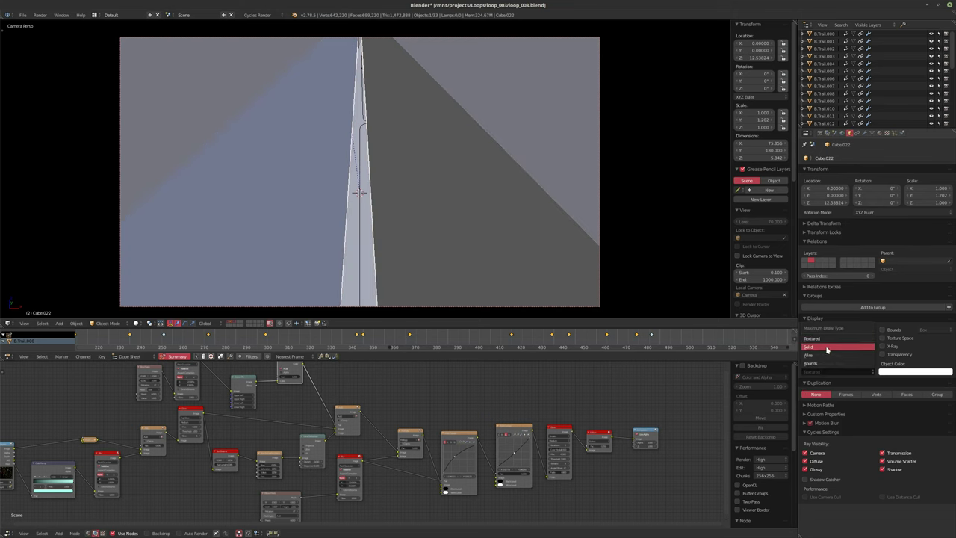
left_click(821, 347)
Step: Configure the blocks' particle system with physics set to None, an emission end of 1 and a lifetime of 999
left_click(894, 133)
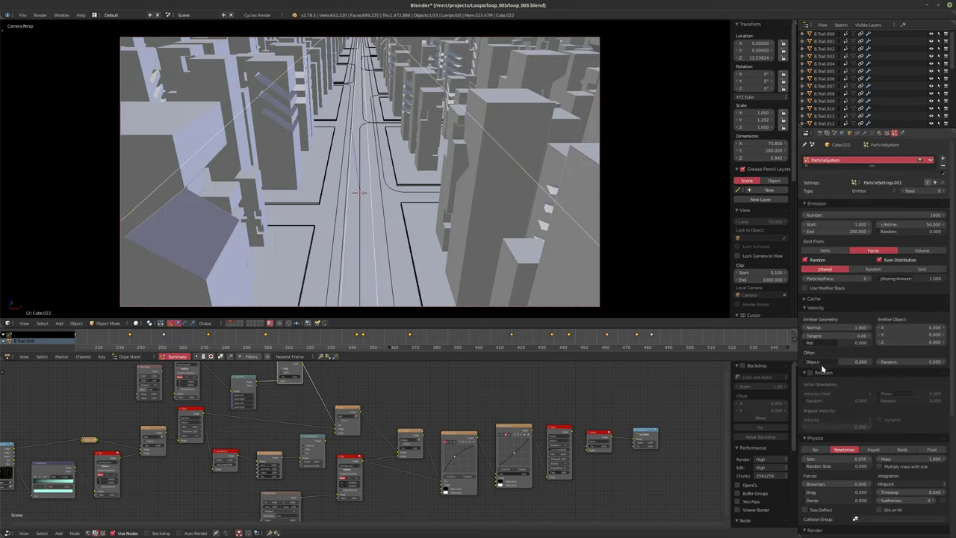
left_click(817, 450)
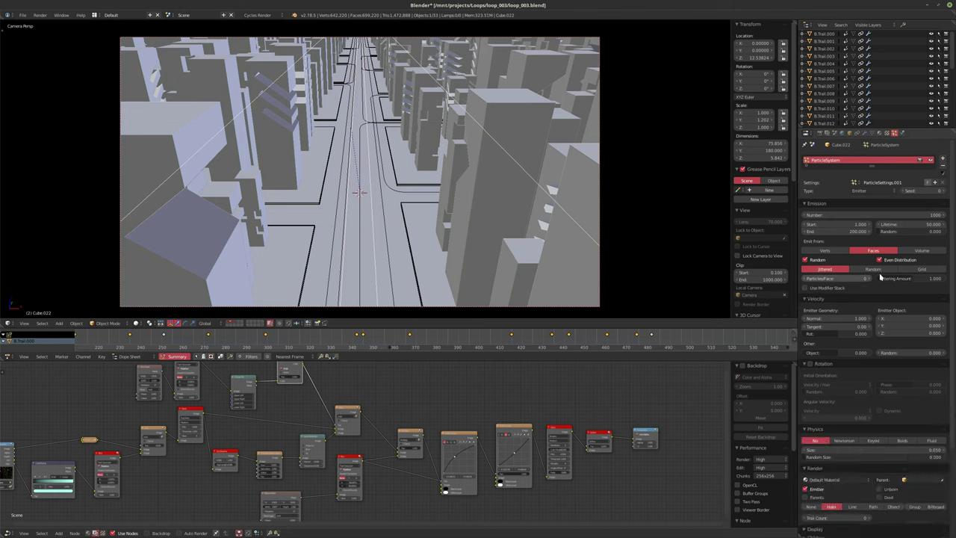
left_click(849, 232)
type("1")
key("Return")
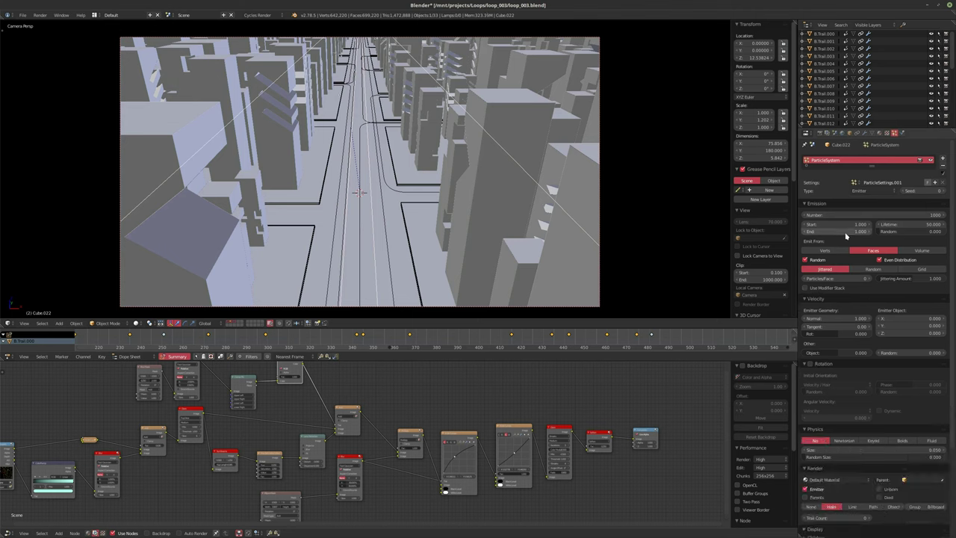
left_click(893, 224)
type("999")
key("Return")
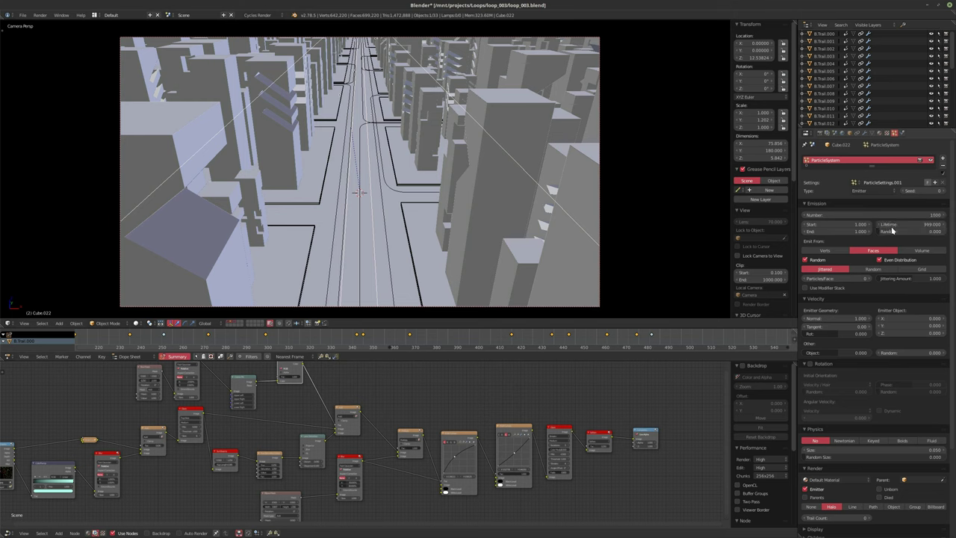
Step: Render the blocks' particles as objects, using PRT.Dot as the duplicated object
left_click(893, 506)
left_click(856, 515)
scroll(871, 503, "down", 10)
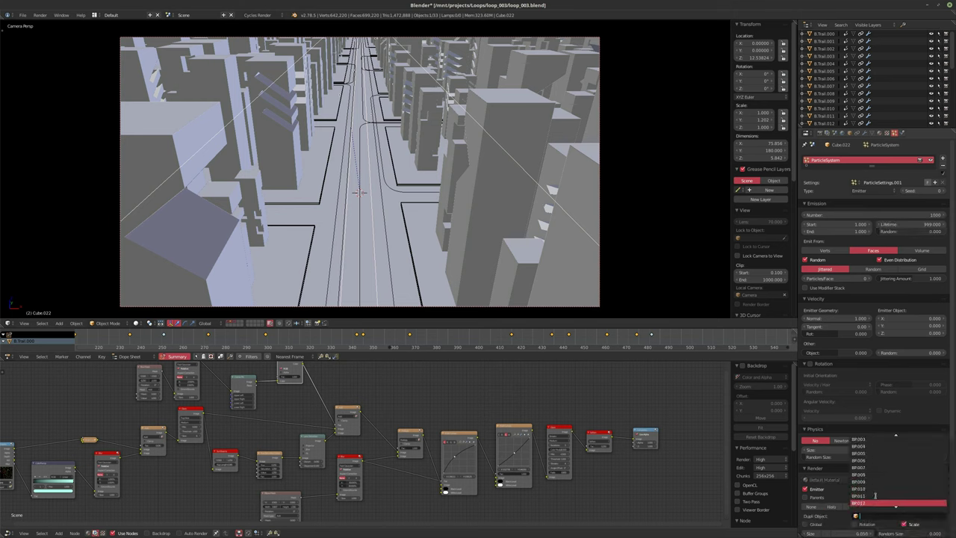
left_click(871, 503)
Step: Emit the particles from the blocks' volume instead of their faces
middle_click_drag(486, 214, 416, 217)
scroll(483, 214, "down", 5)
scroll(416, 218, "up", 4)
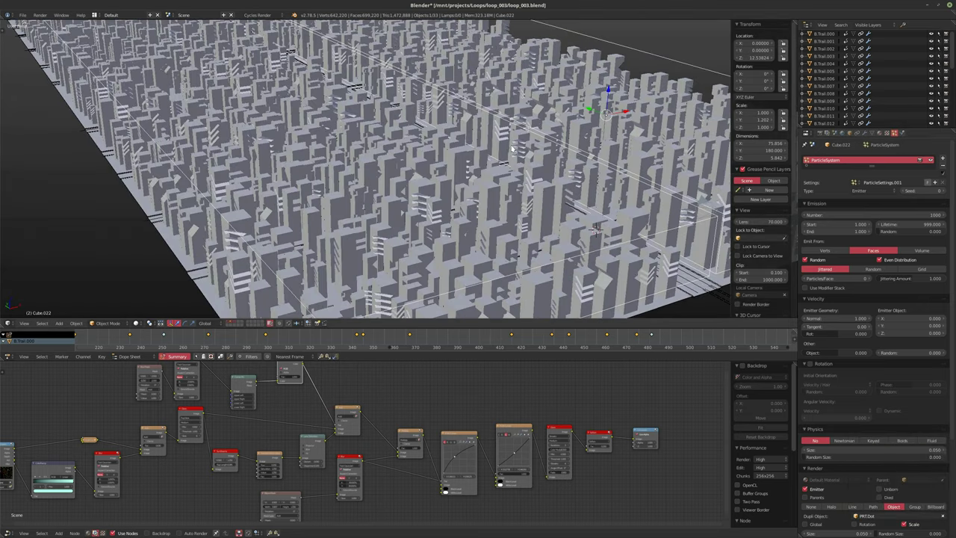
scroll(513, 148, "up", 4)
left_click(925, 250)
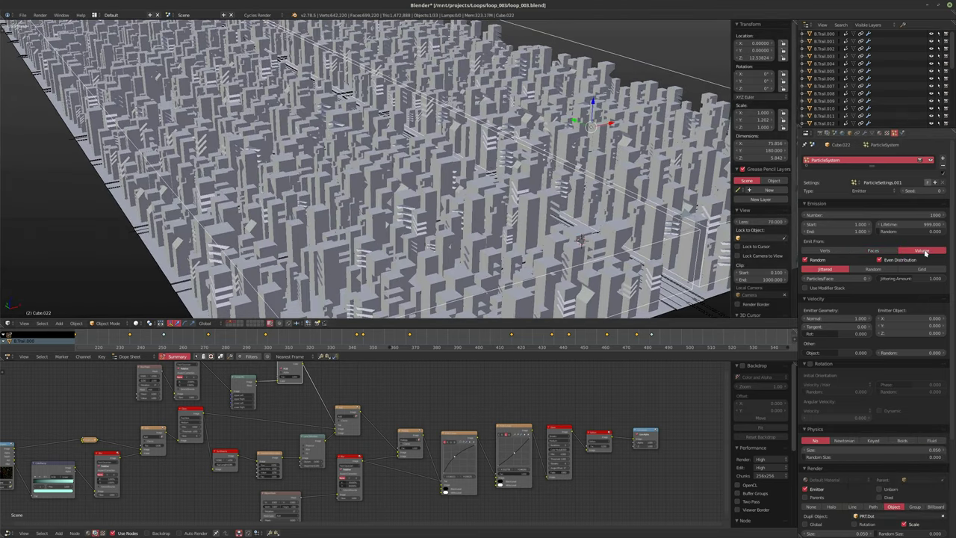
Step: Set the particle size to 1 and the random size to 0.25
middle_click_drag(529, 188, 520, 196)
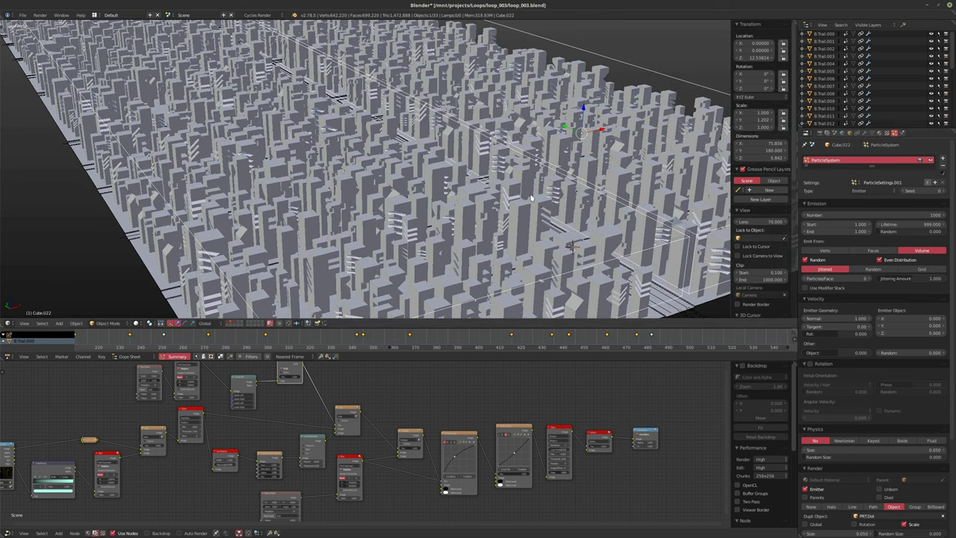
scroll(520, 128, "up", 2)
middle_click_drag(521, 128, 534, 157)
scroll(545, 173, "up", 2)
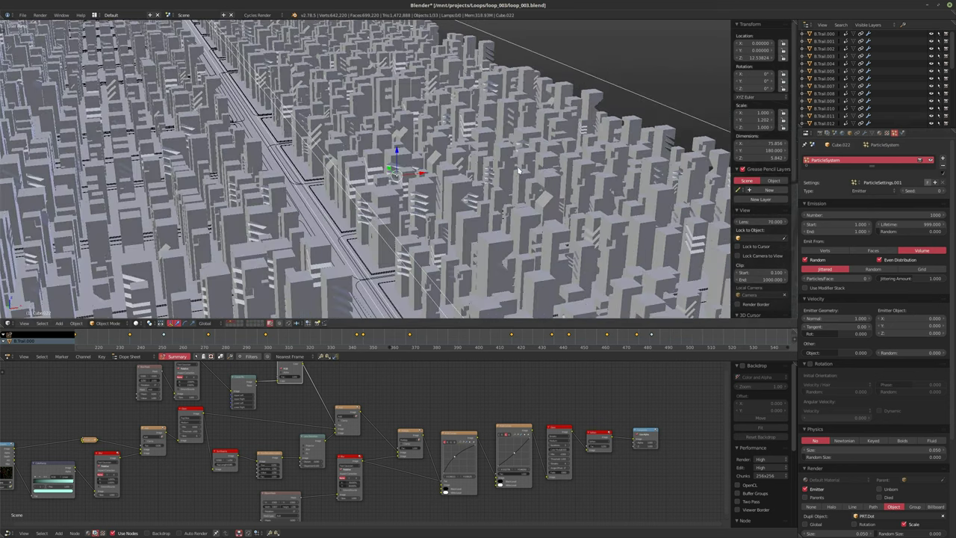
scroll(519, 170, "up", 5)
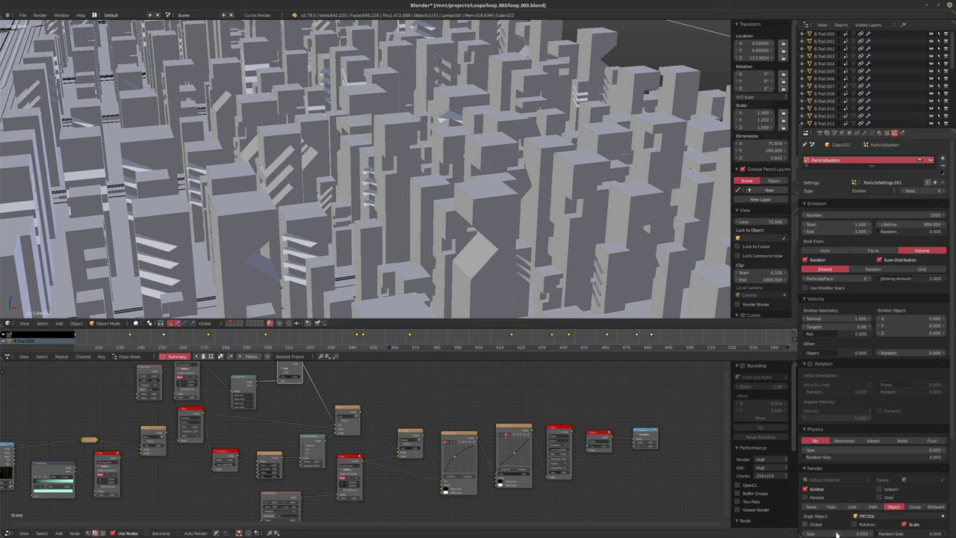
left_click_drag(836, 533, 836, 533)
type("1")
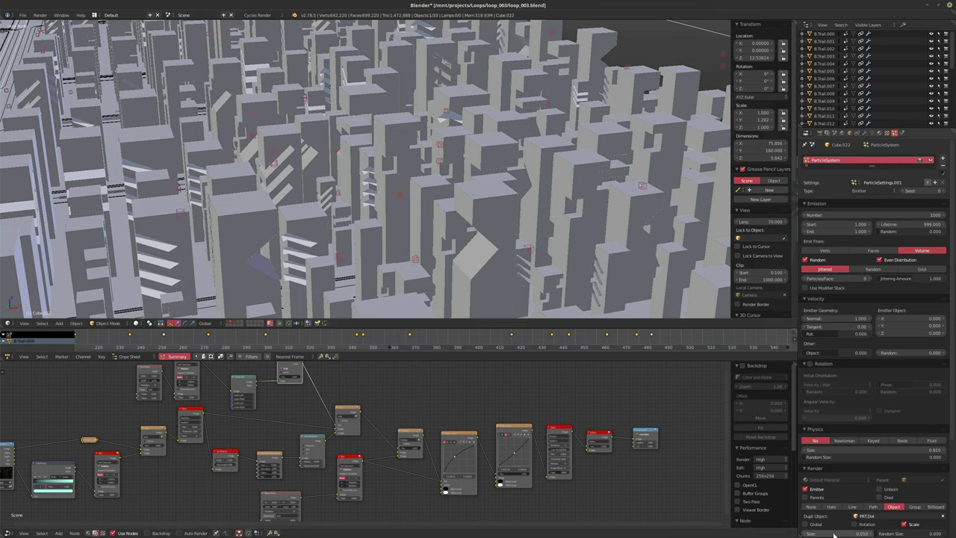
key("Tab")
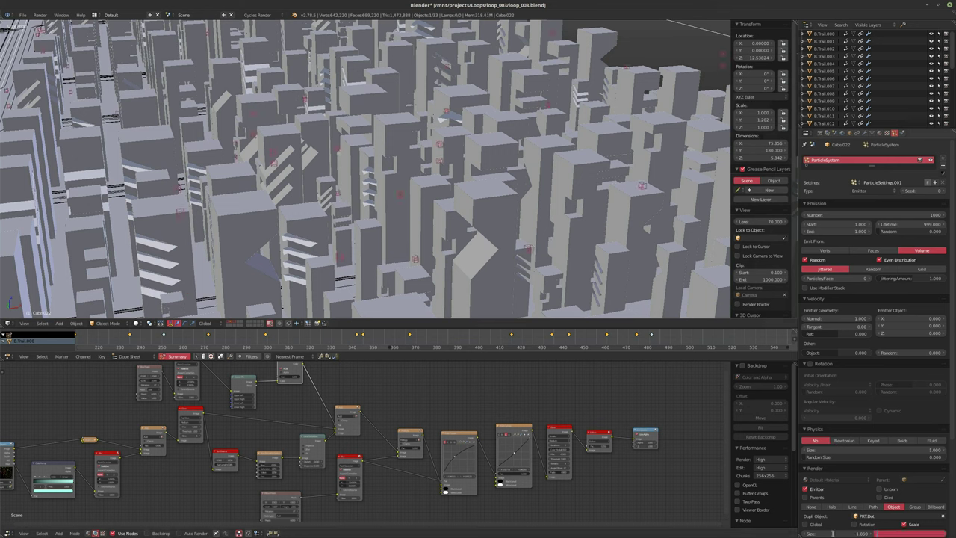
type("0.25")
key("Return")
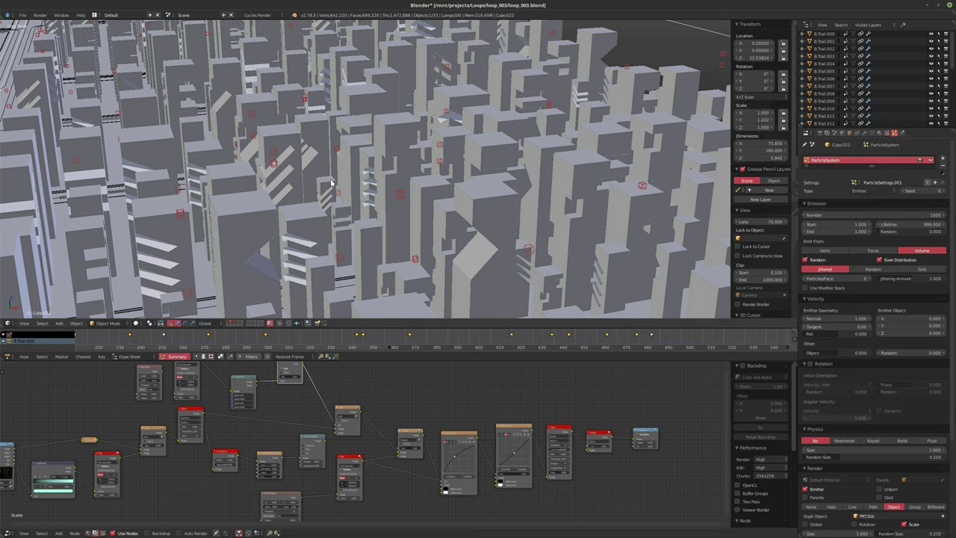
Step: Play the animation from the camera view to check how the particles are spread around the road
middle_click_drag(358, 187, 372, 188)
key("KP_0")
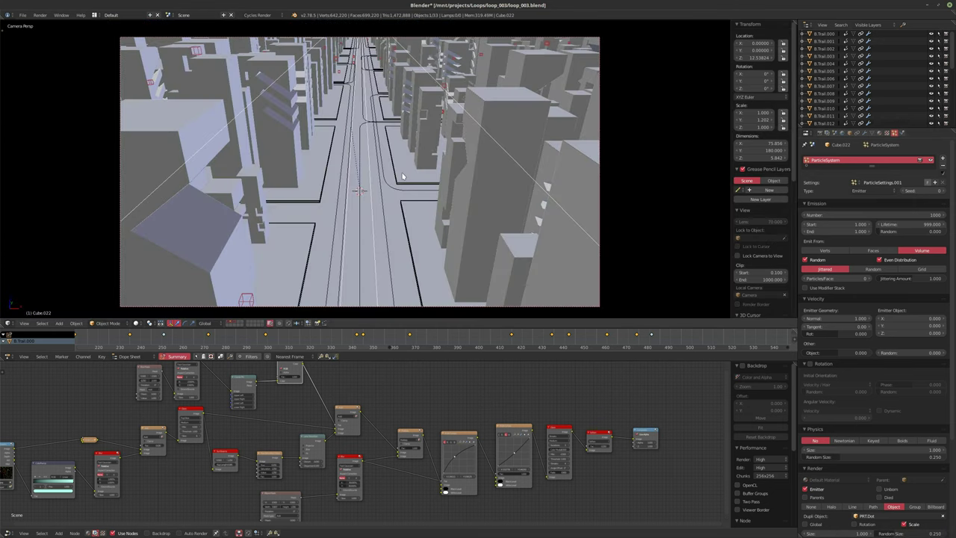
key("alt+a")
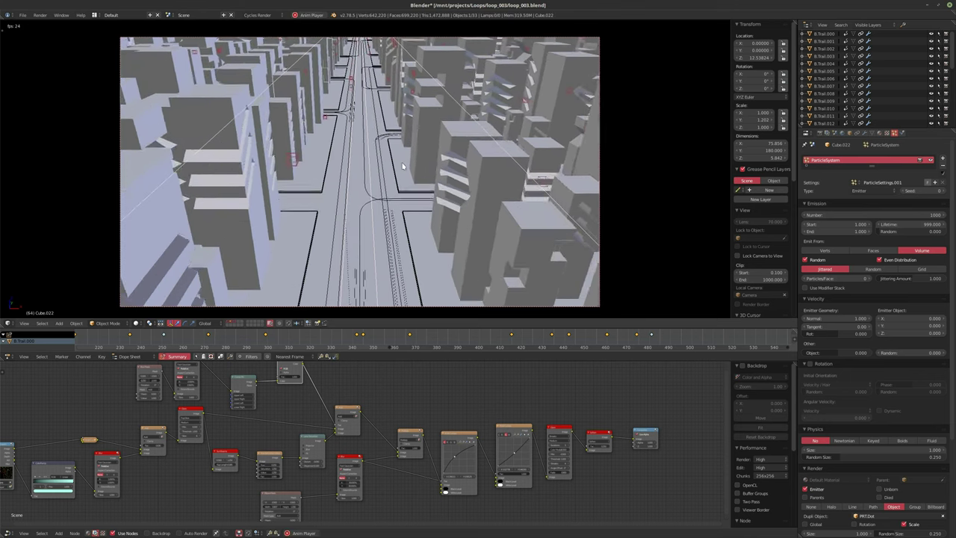
key("alt+a")
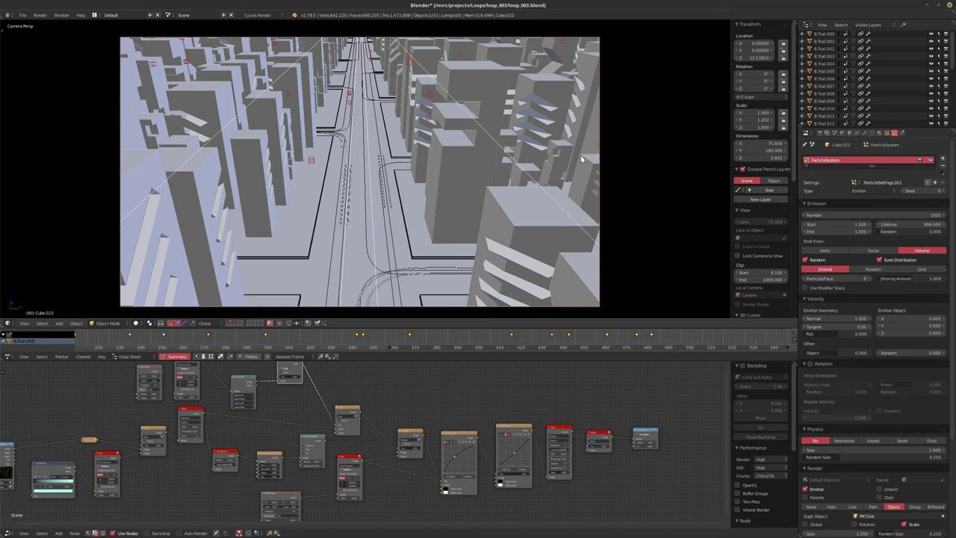
Step: With the rendered preview on, turn off rendering of the emitter and raise the particle number to 5000
key("shift+z")
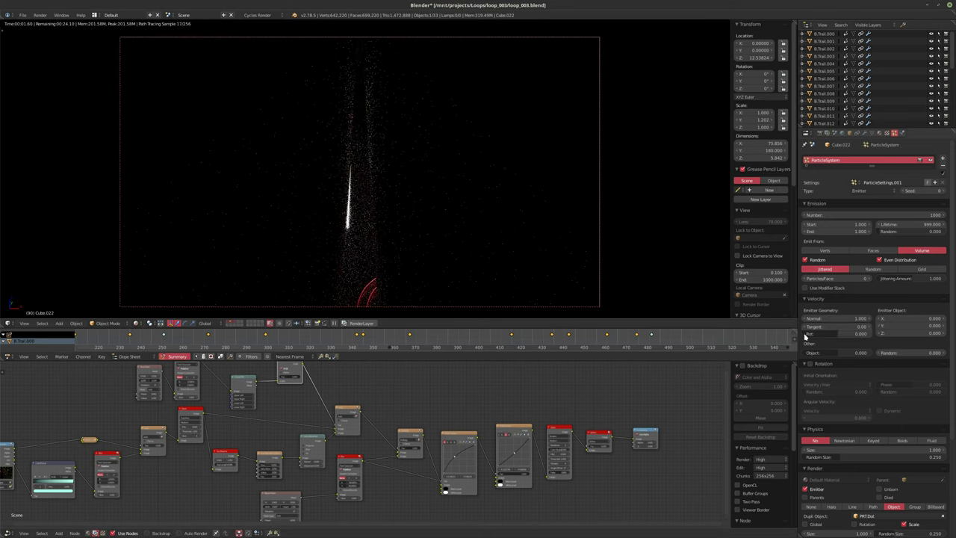
left_click(806, 488)
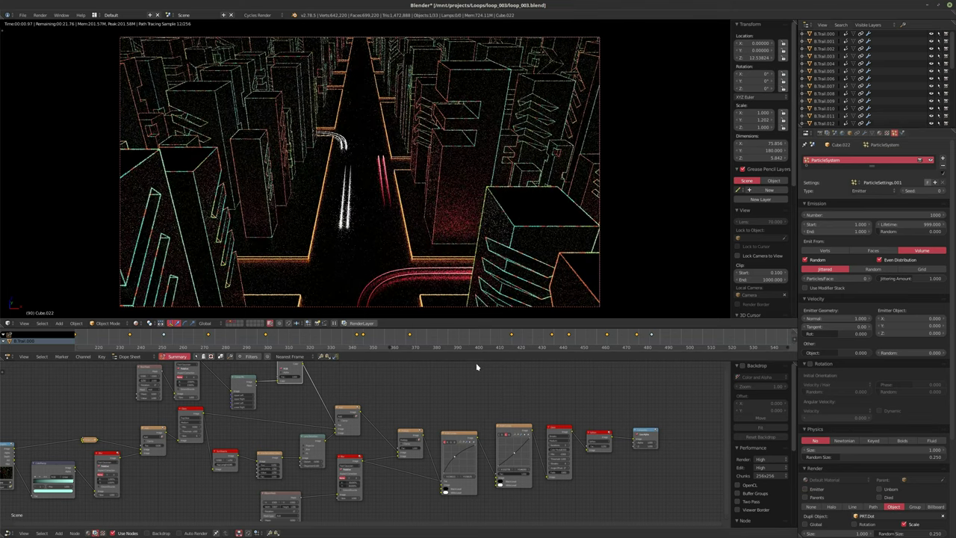
double_click(905, 215)
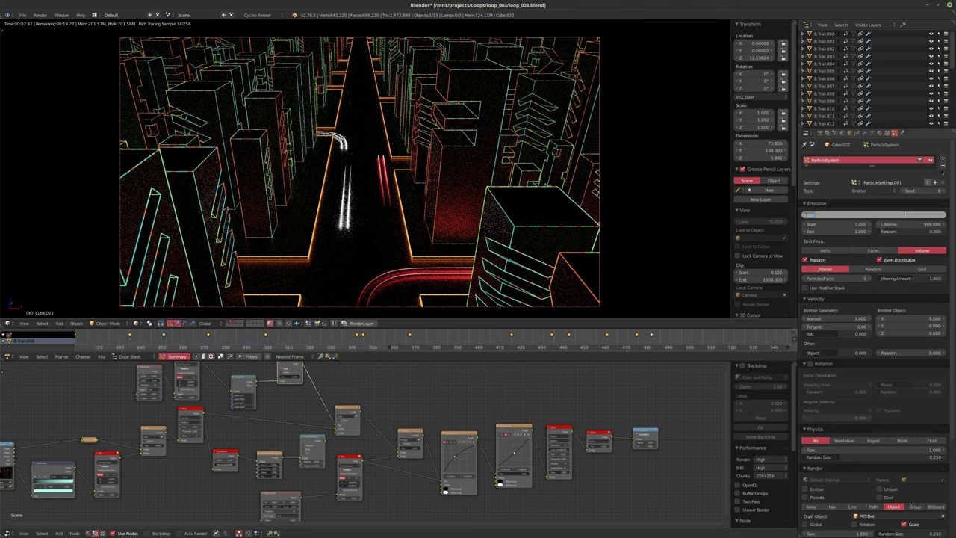
type("5000")
key("Return")
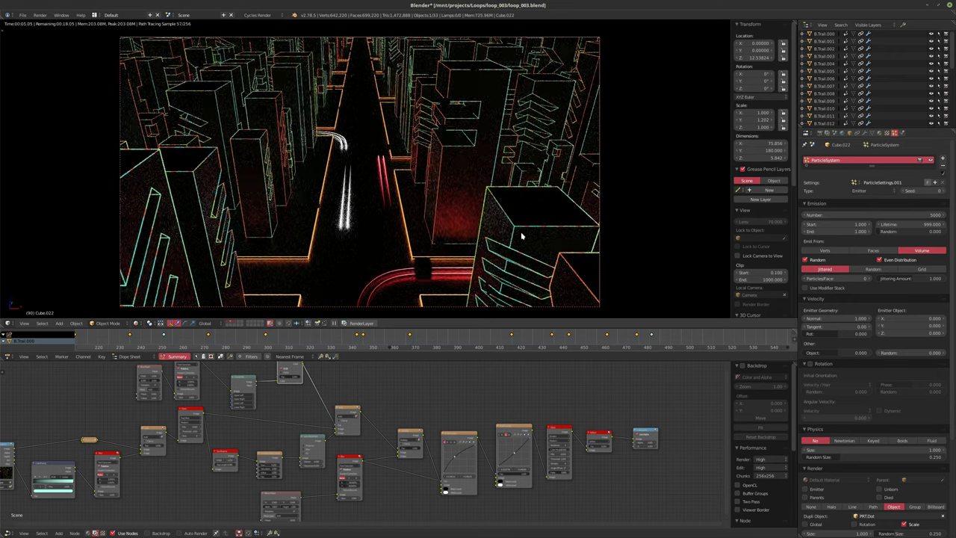
Step: Select PRT.Dot from the outliner's Current Scene listing and give it a new node material
scroll(822, 89, "down", 5)
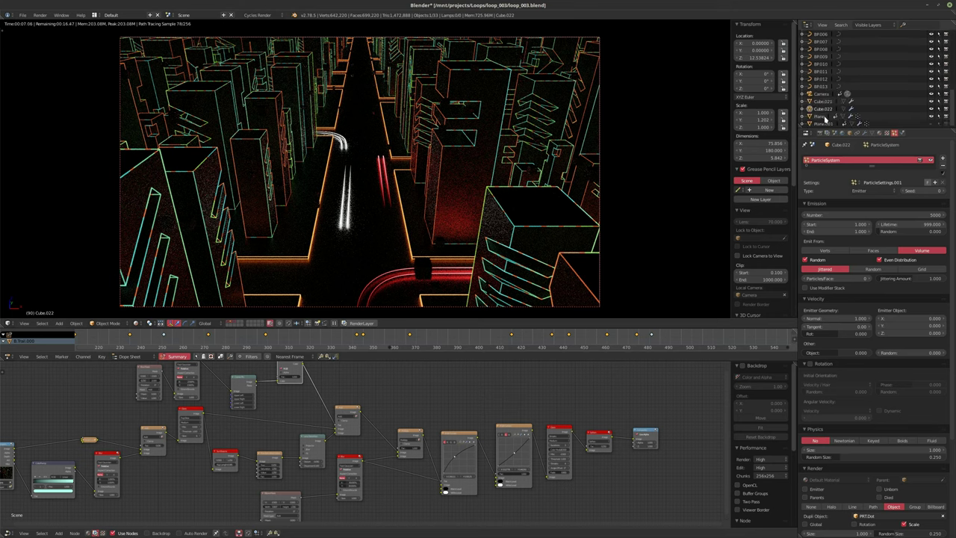
left_click(867, 24)
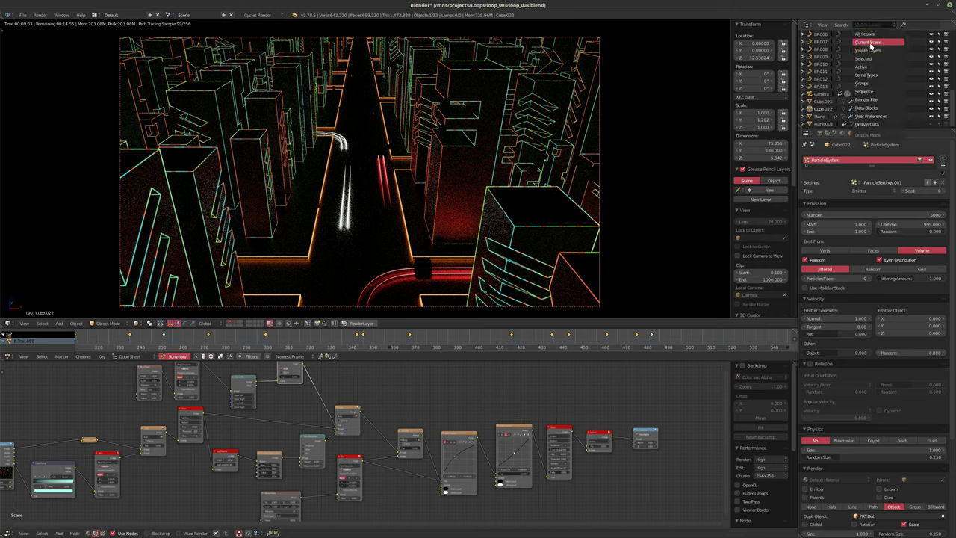
left_click(870, 44)
scroll(813, 108, "down", 5)
left_click(821, 108)
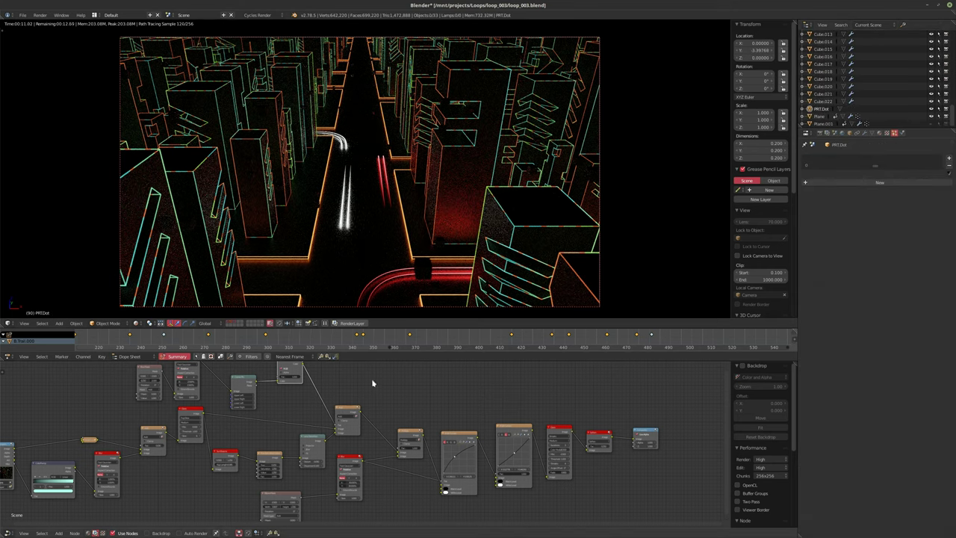
left_click(88, 532)
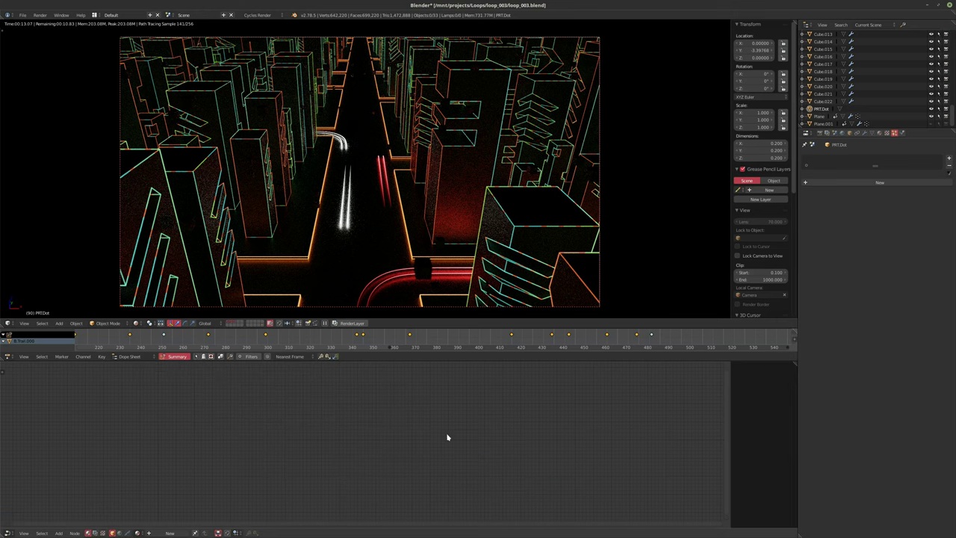
left_click(170, 532)
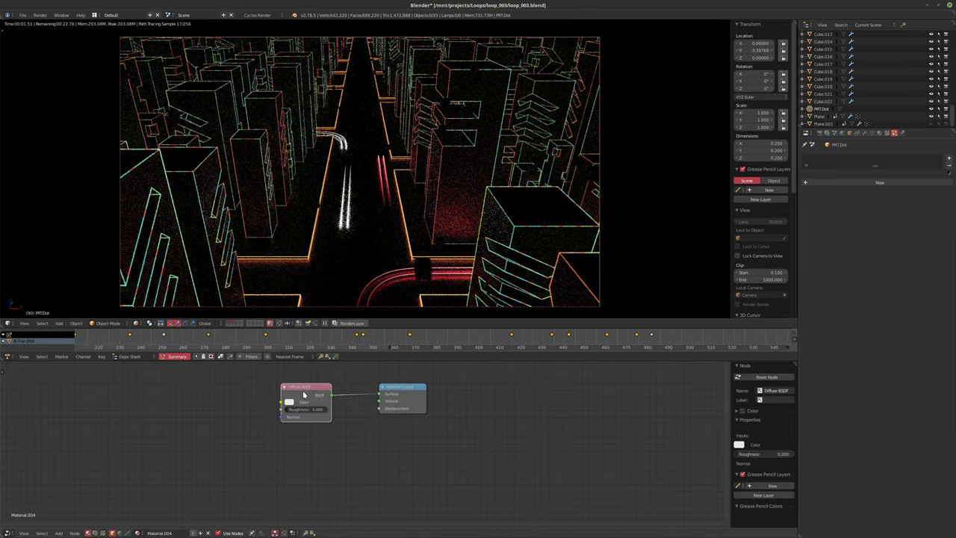
Step: Swap the new material's Diffuse BSDF for a Glass BSDF and move it away from the Material Output
key("shift+s")
mouse_move(288, 406)
left_click(347, 309)
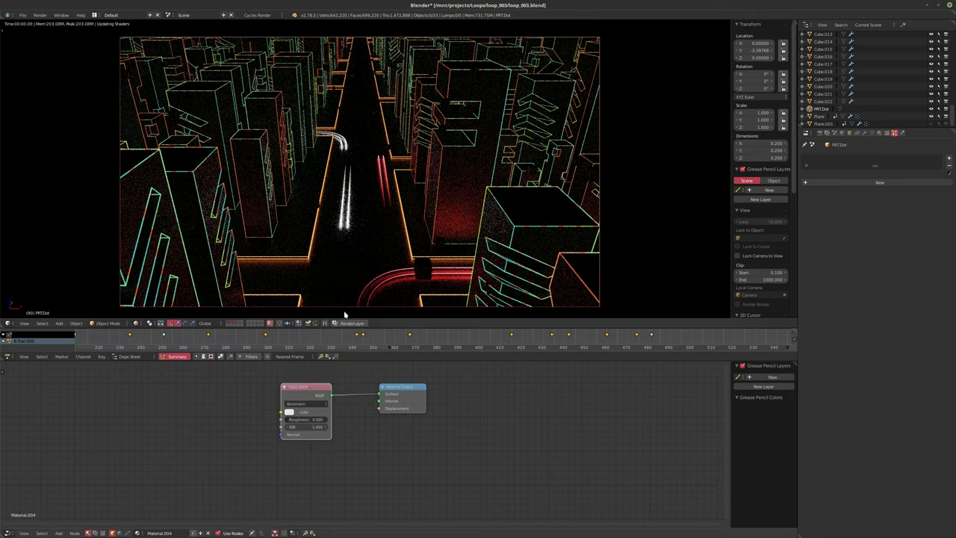
key("Home")
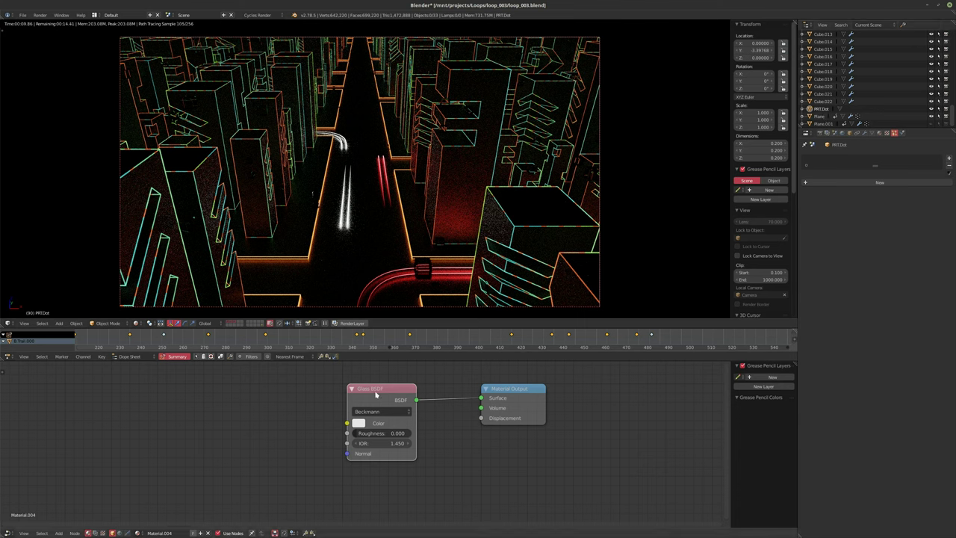
left_click_drag(366, 396, 295, 406)
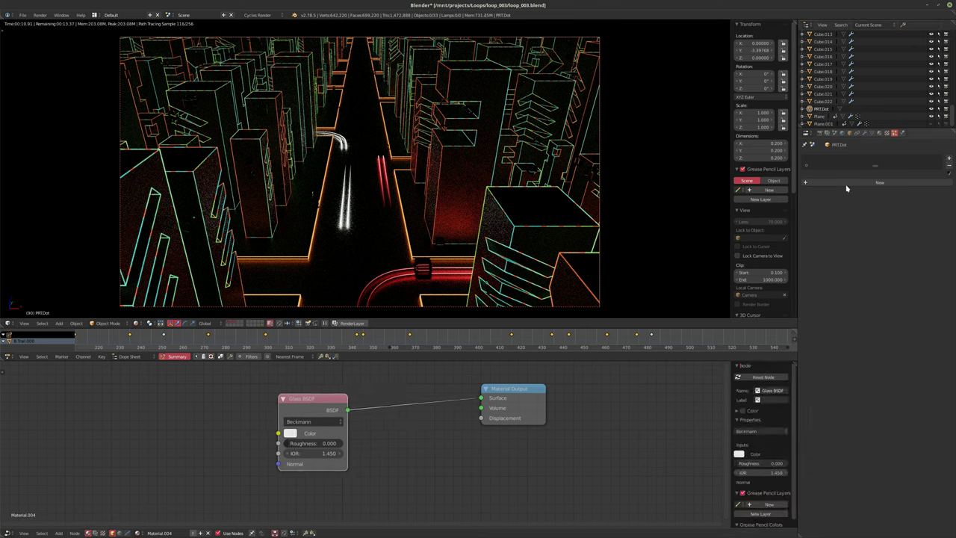
Step: Add a Wireframe modifier to the PRT.Dot cube
left_click(862, 132)
left_click(864, 133)
left_click(817, 159)
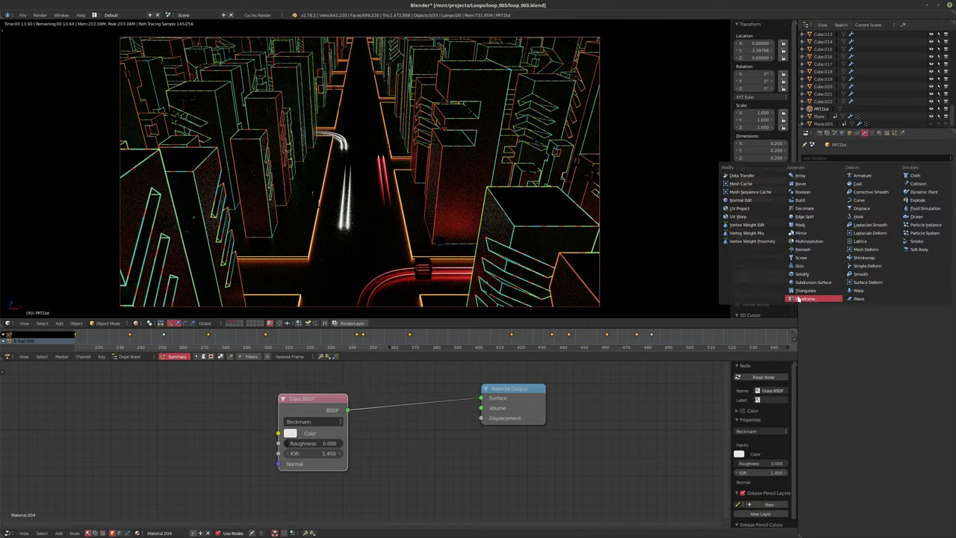
left_click(812, 301)
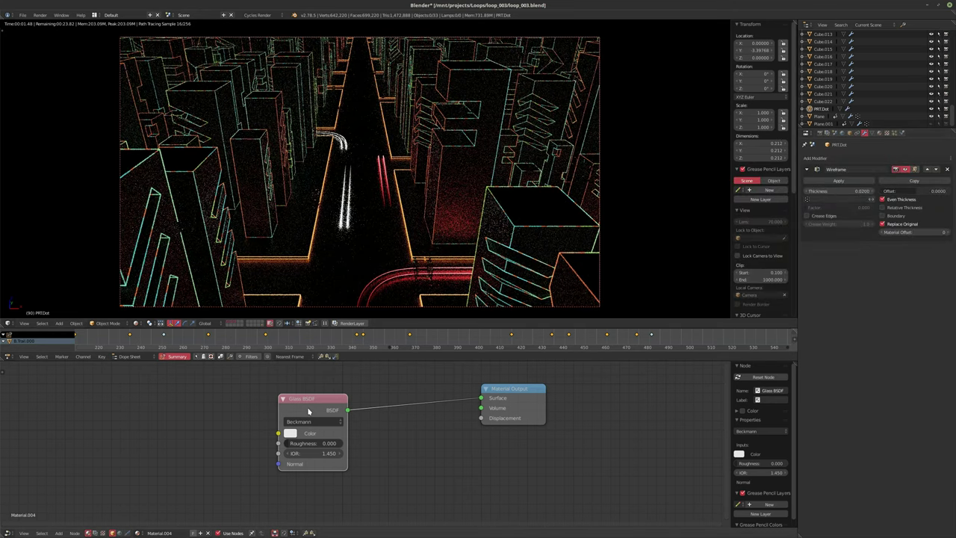
Step: Replace the Glass BSDF with the mHolo node group and connect its Shader output to the Material Output's Surface
key("x")
key("shift+a")
mouse_move(294, 481)
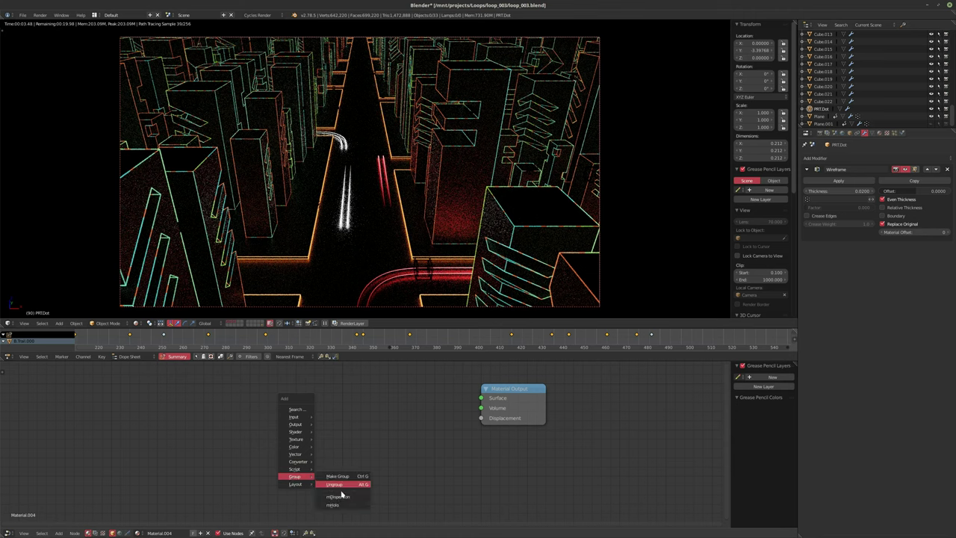
left_click(337, 506)
left_click(310, 440)
left_click_drag(341, 427, 454, 426)
scroll(435, 418, "up", 2)
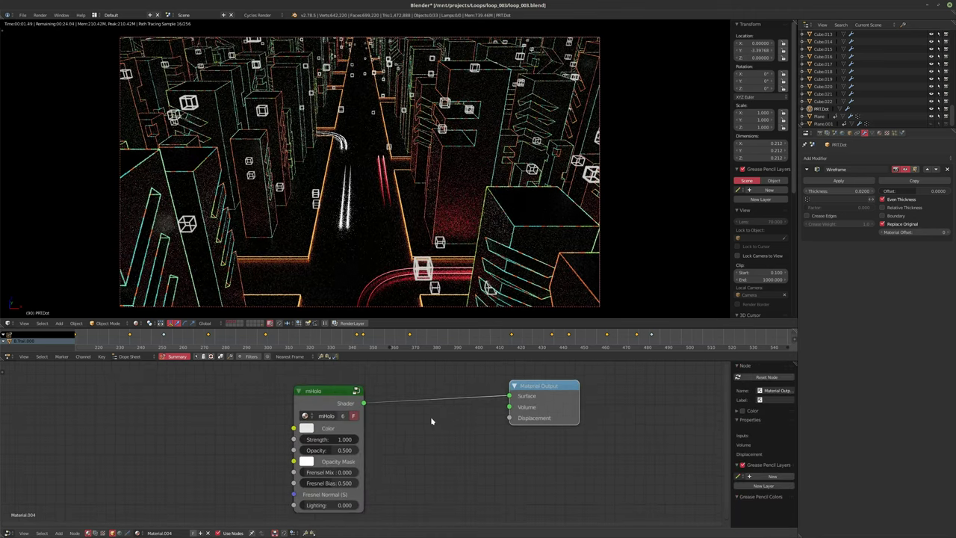
Step: Set the mHolo node's color to a saturated cyan
scroll(328, 447, "up", 1)
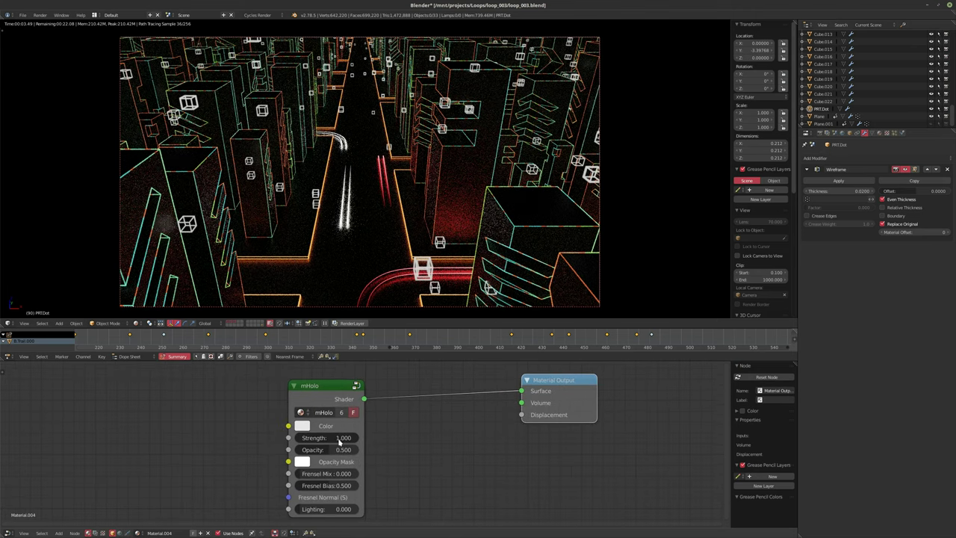
left_click(301, 425)
left_click(340, 323)
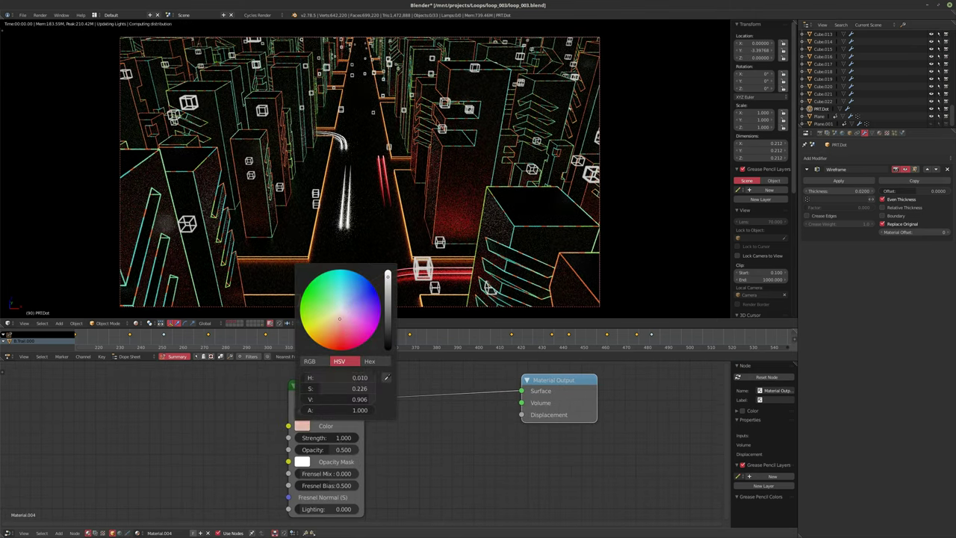
left_click(342, 296)
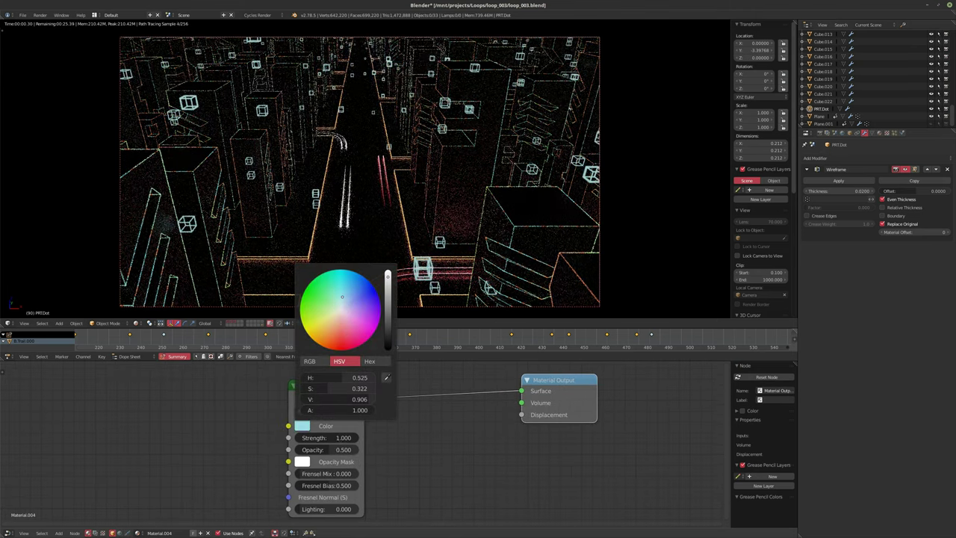
mouse_move(342, 296)
left_mouse_down()
mouse_move(369, 317)
mouse_move(342, 284)
left_mouse_up()
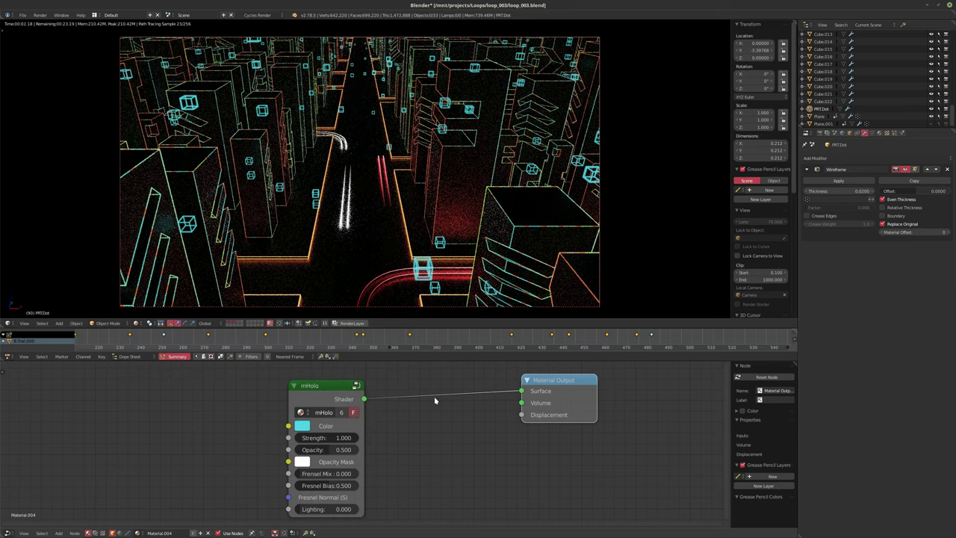
Step: Set the Wireframe modifier's thickness to 0.01 and move the current frame to 277
left_click(844, 191)
type("0.0")
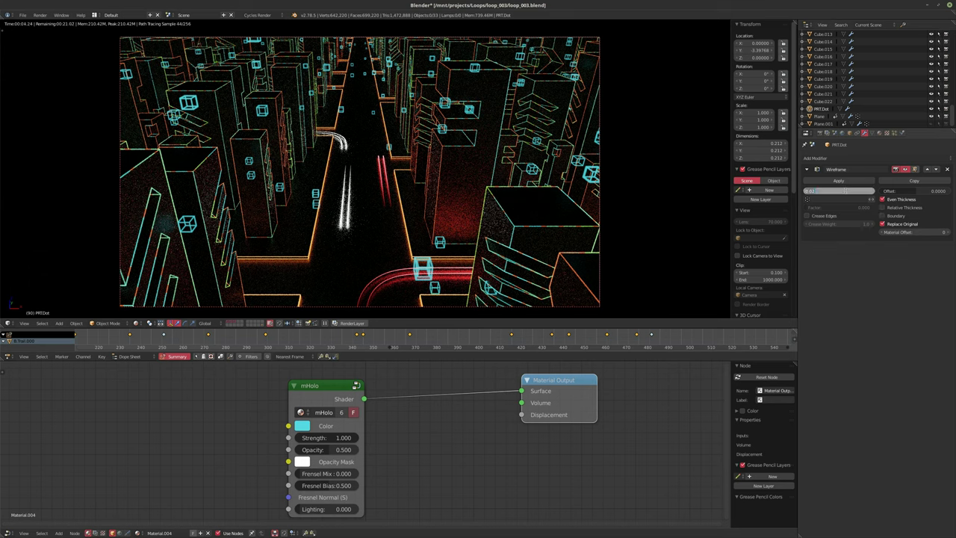
type("1")
key("Return")
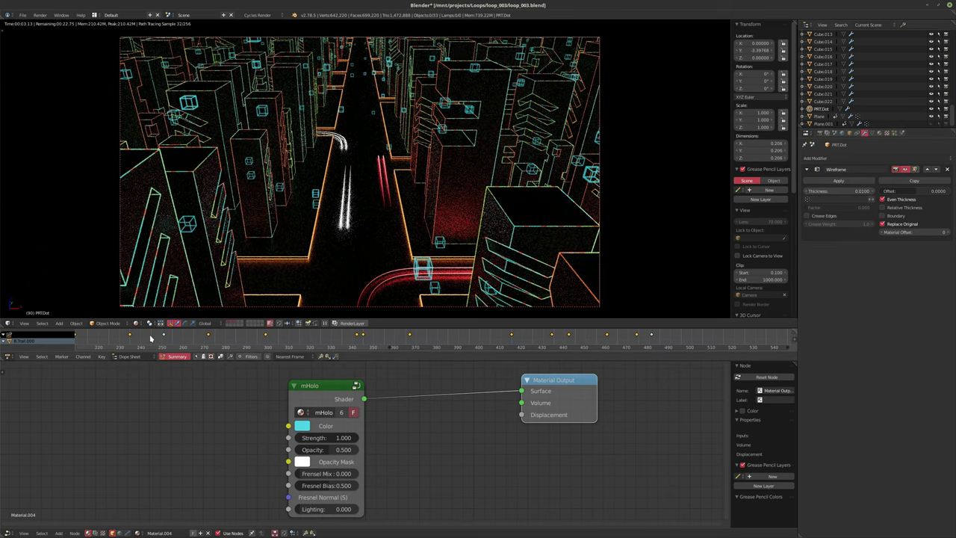
left_click(224, 340)
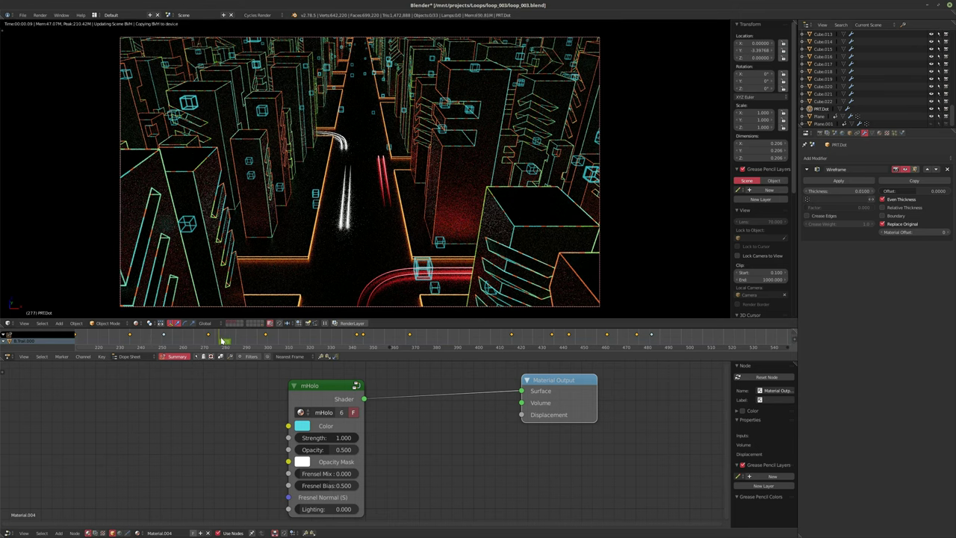
Step: Move the current frame to 356, leave rendered shading in the viewport and render a still of that frame
left_click(311, 340)
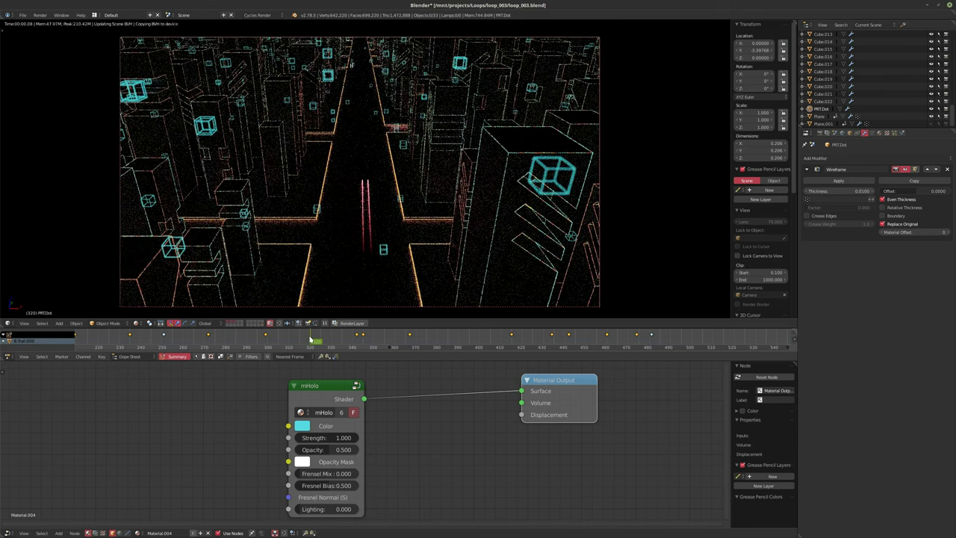
left_click_drag(311, 340, 387, 340)
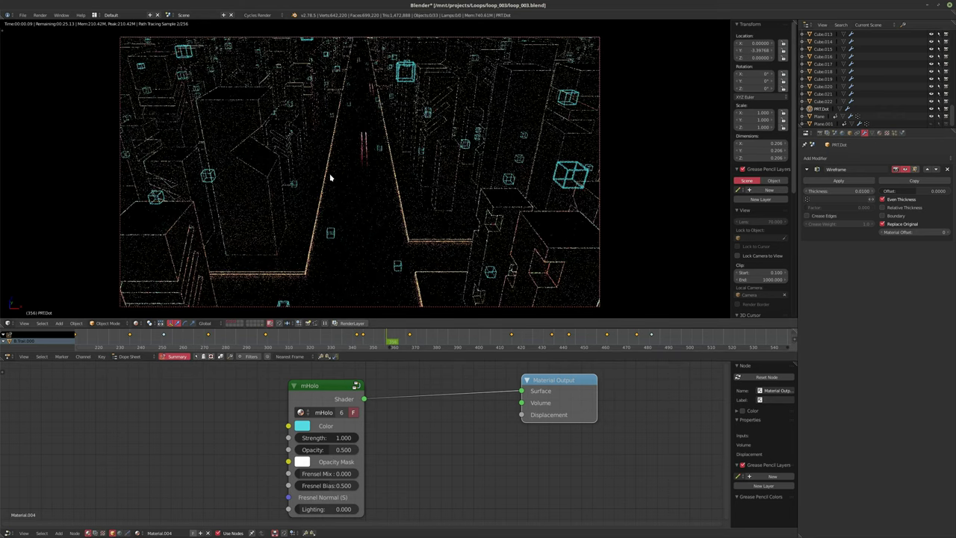
key("shift+z")
key("F12")
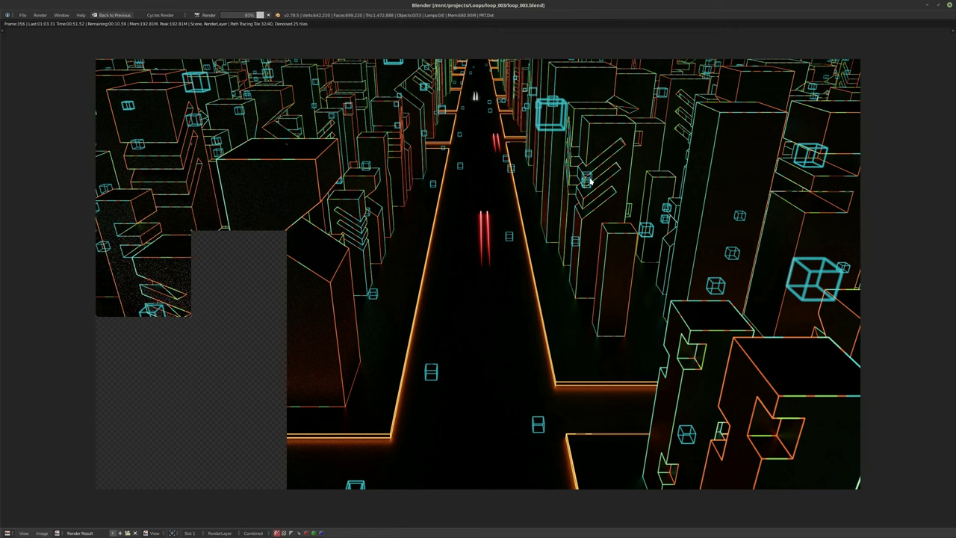
key("XF86AudioLowerVolume")
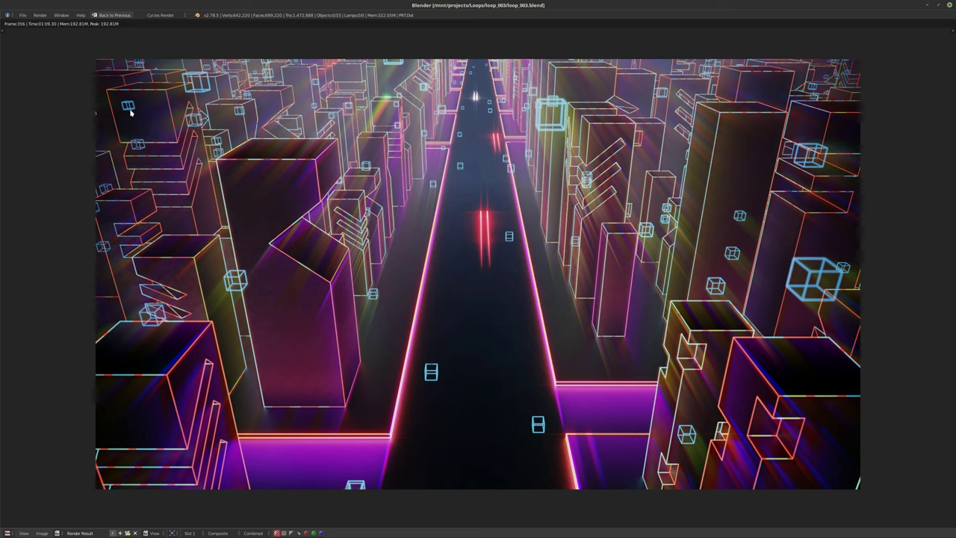
left_click(117, 15)
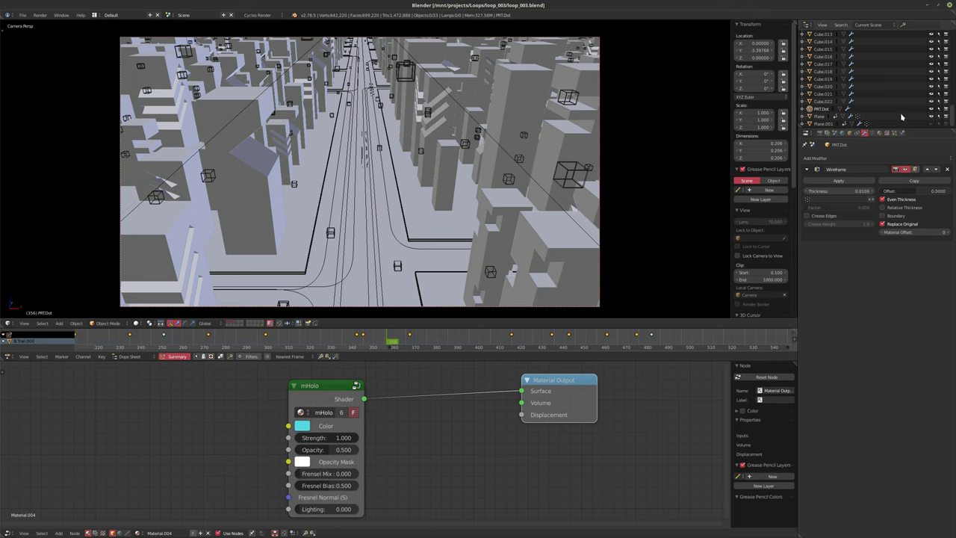
Step: Hide the particle-emitting Cube.022 from both the viewport and the render, and save over loop_003.blend
left_click(879, 103)
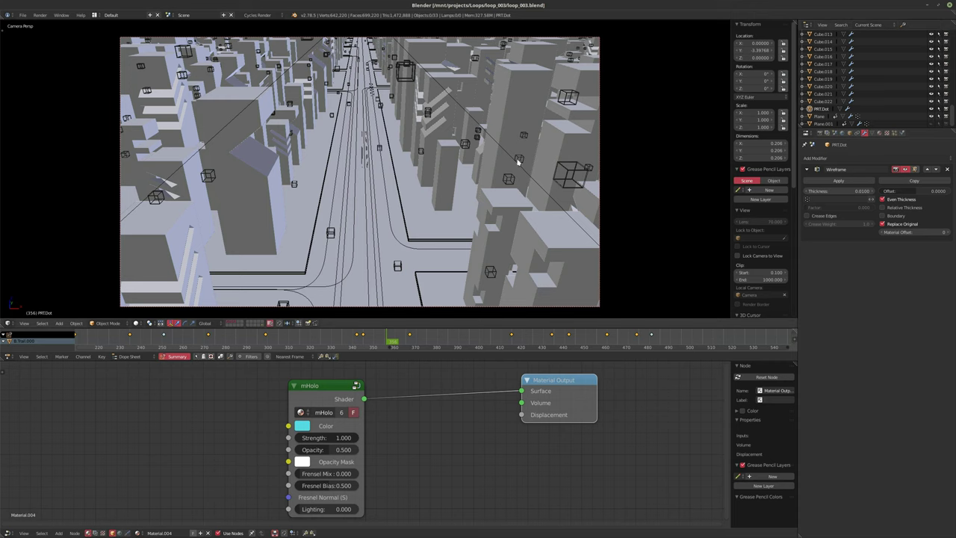
left_click(932, 102)
key("ctrl+s")
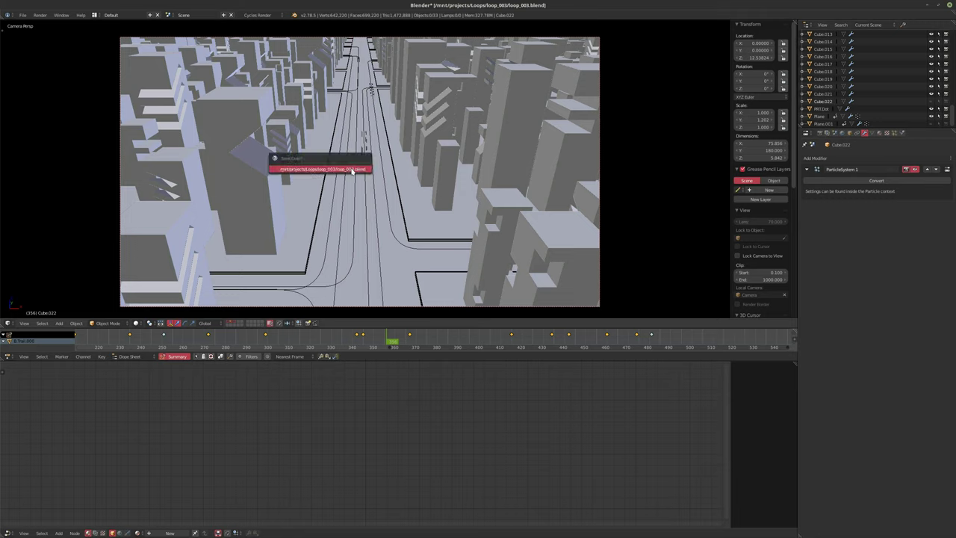
left_click(351, 170)
Step: Render frame 356 without the cube particles and return to the main layout
key("F12")
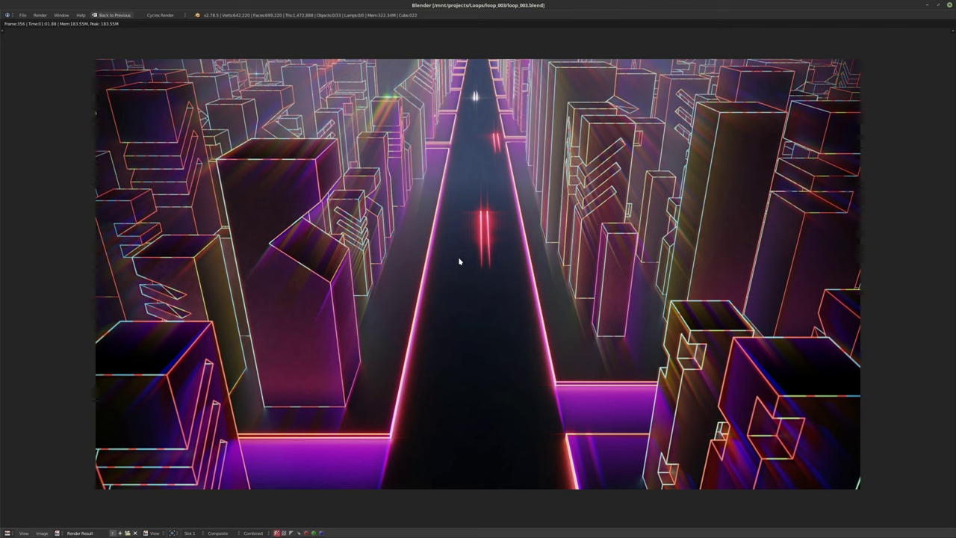
left_click(109, 15)
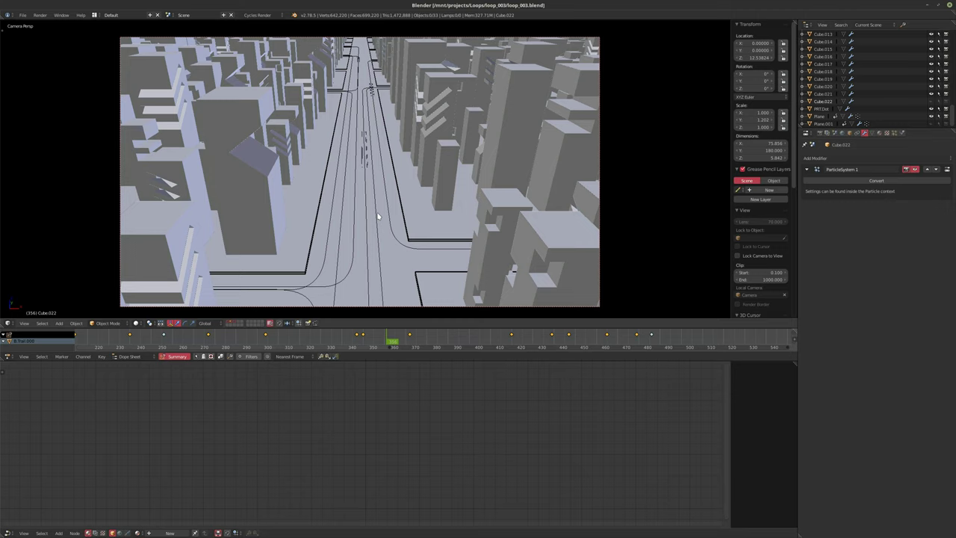
key("ctrl+F12")
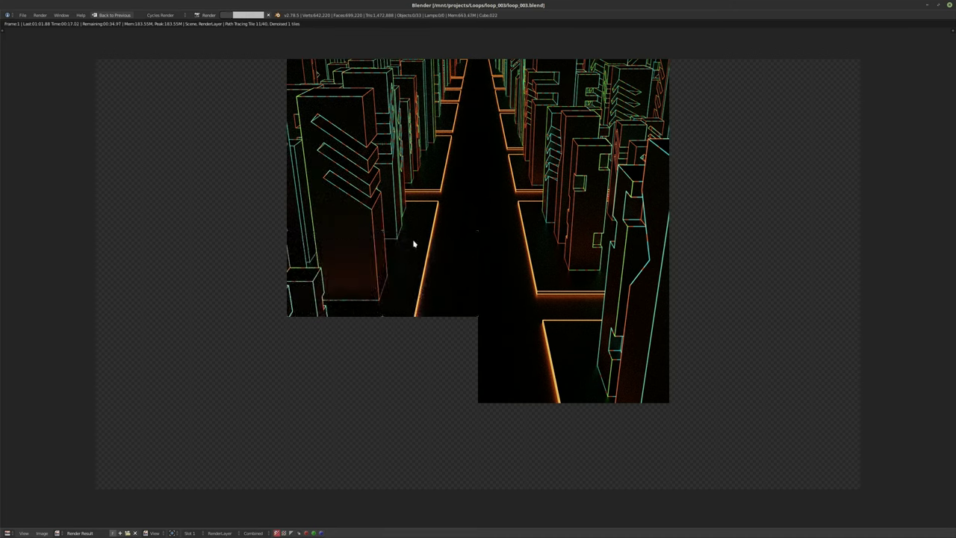
key("Escape")
key("Escape")
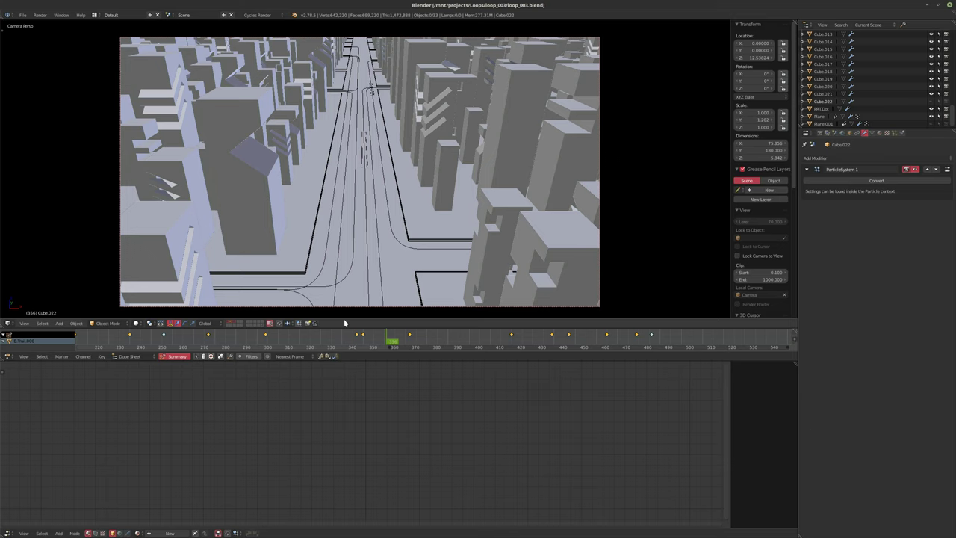
Step: Render frame 356 again and show the render result in the 3D view's area, fitted so the whole image is visible
key("F12")
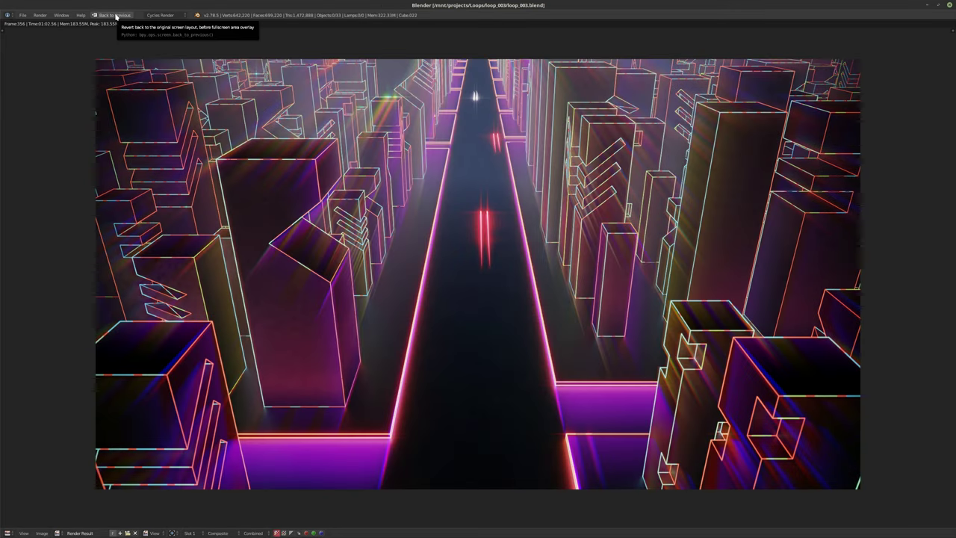
left_click(115, 16)
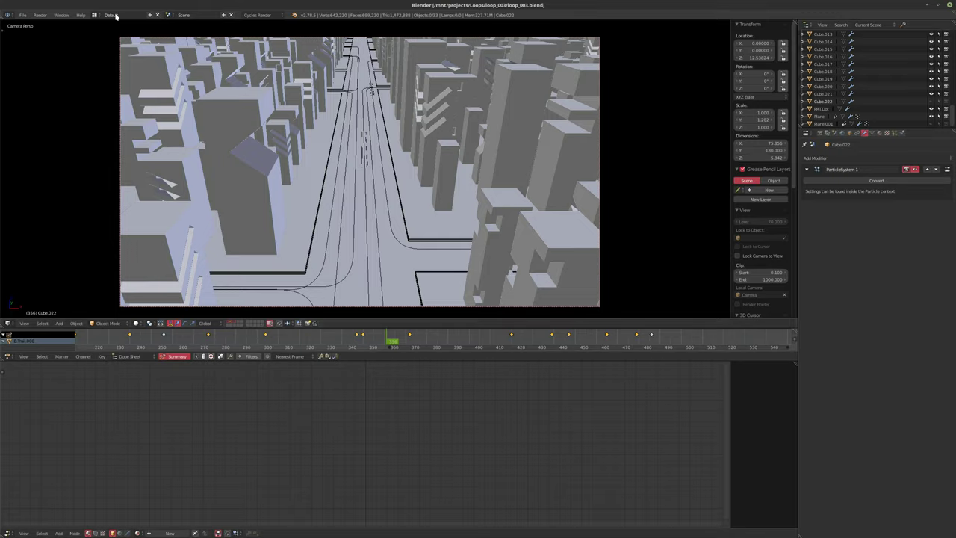
left_click(8, 323)
left_click(33, 265)
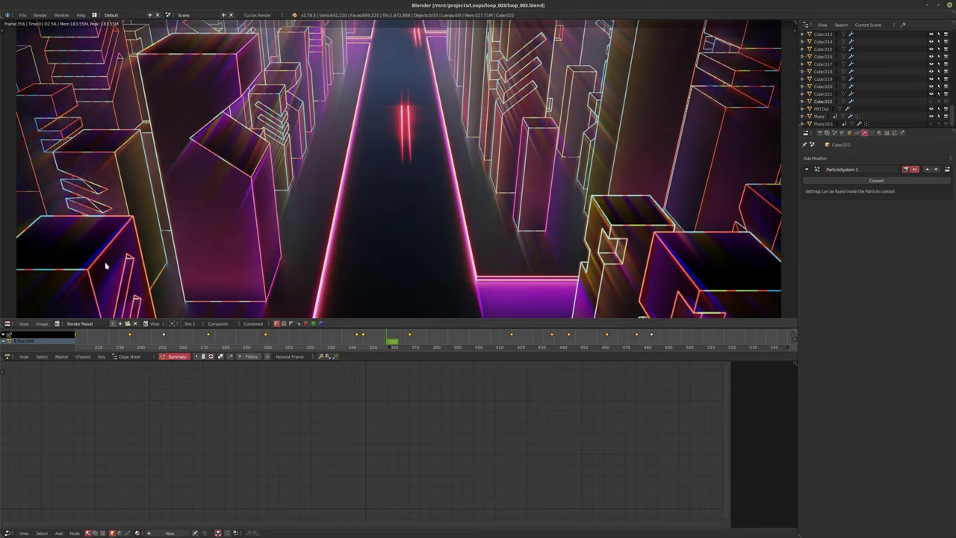
scroll(396, 220, "down", 2)
middle_click_drag(386, 217, 358, 199)
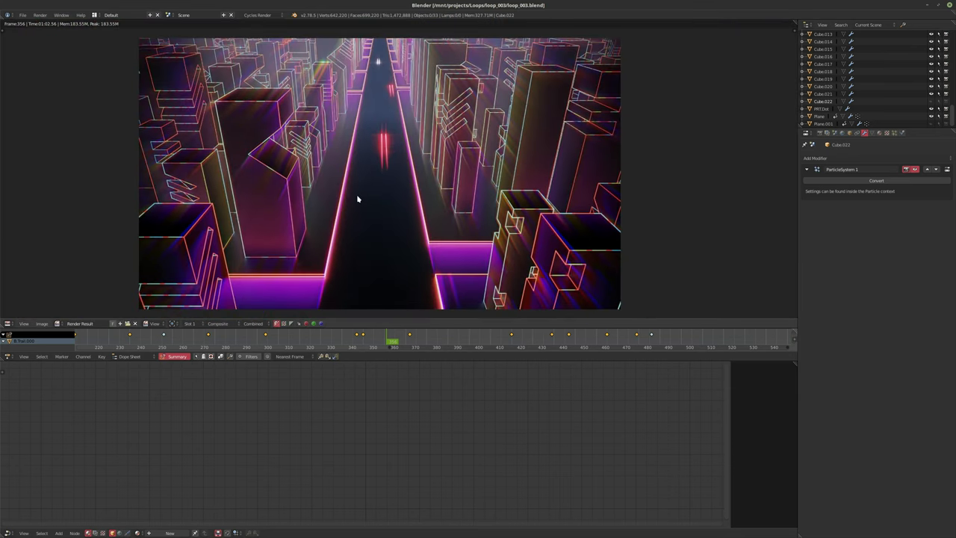
Step: Bring up the compositing nodes and set the Soften filter's factor to 0.4 at the end of the node chain
left_click(103, 532)
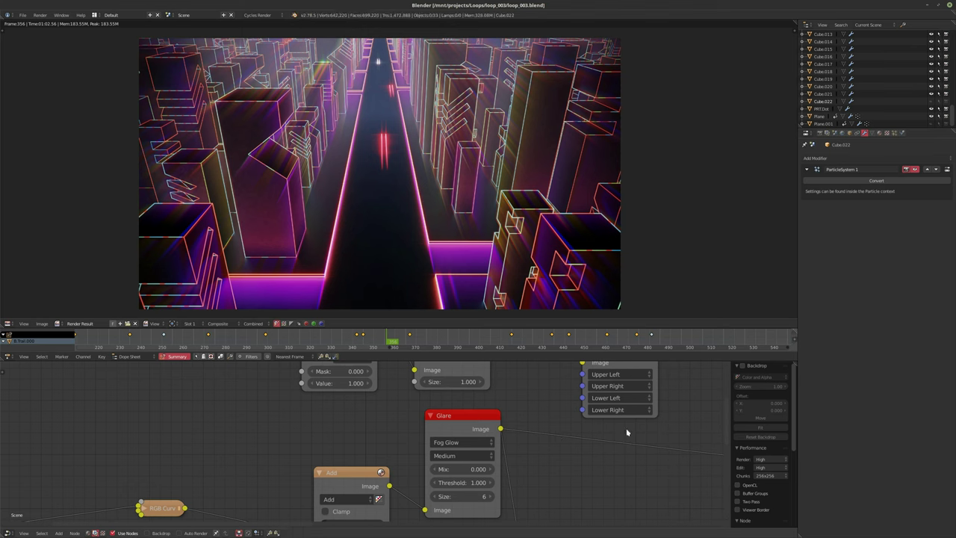
scroll(498, 420, "down", 4)
middle_click_drag(492, 433, 442, 425)
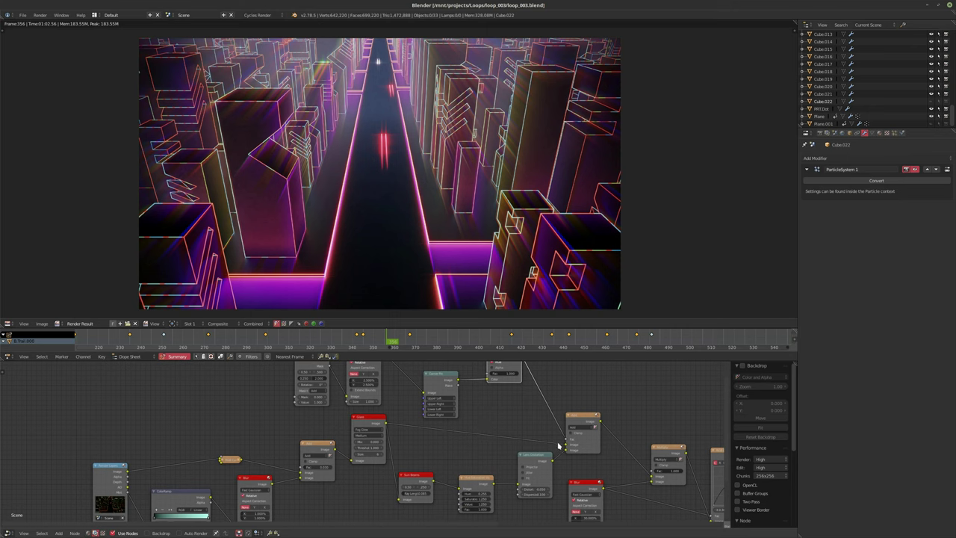
middle_click_drag(561, 439, 431, 413)
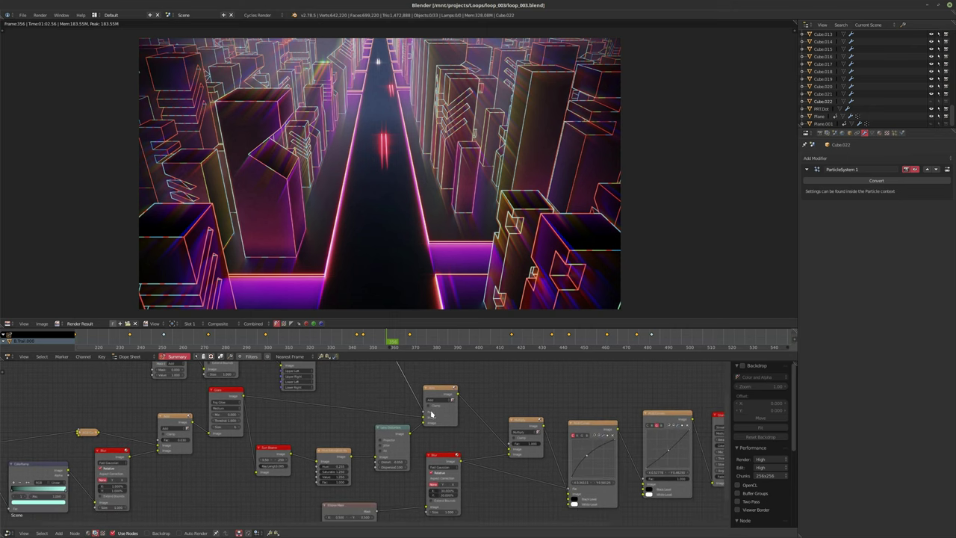
middle_click_drag(586, 442, 235, 410)
scroll(235, 409, "up", 1)
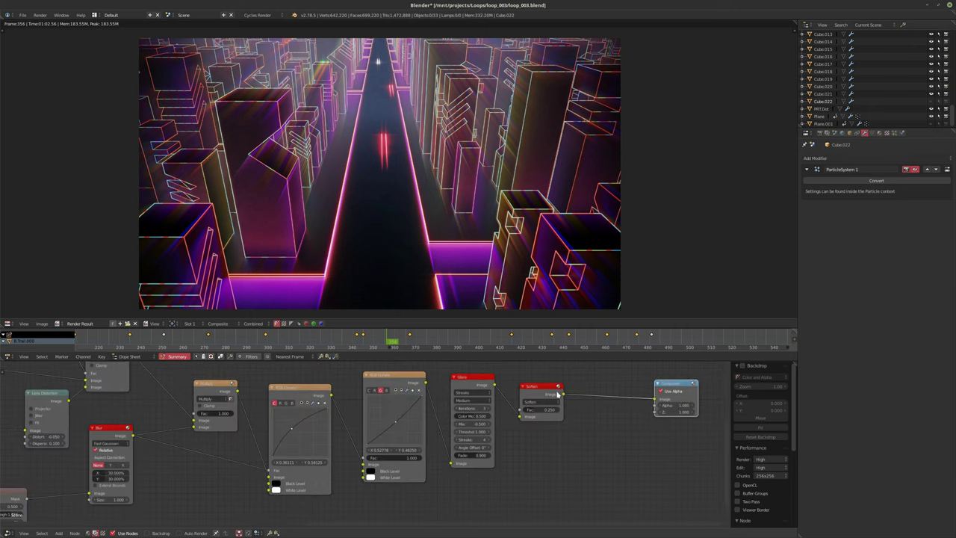
middle_click_drag(571, 397, 468, 408)
left_click_drag(448, 403, 478, 400)
left_click(457, 419)
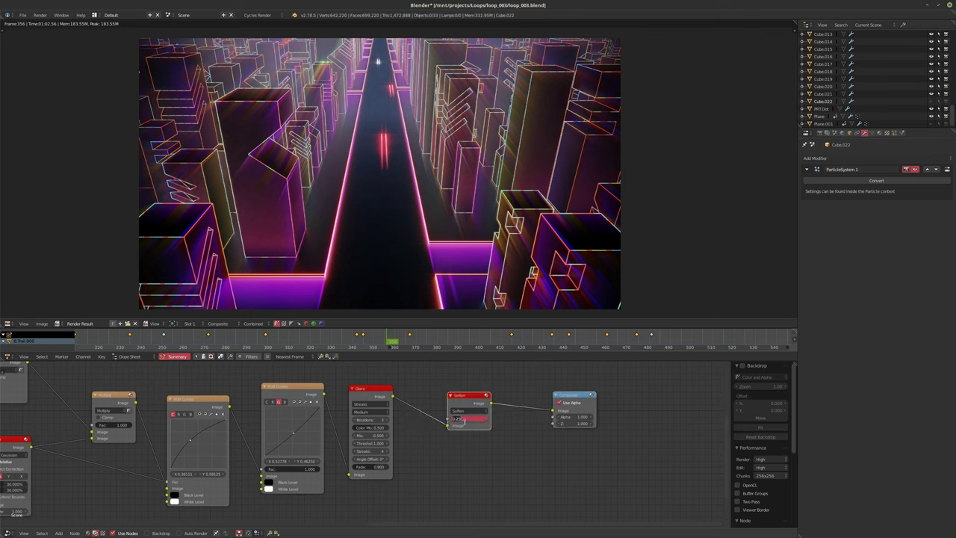
key("Return")
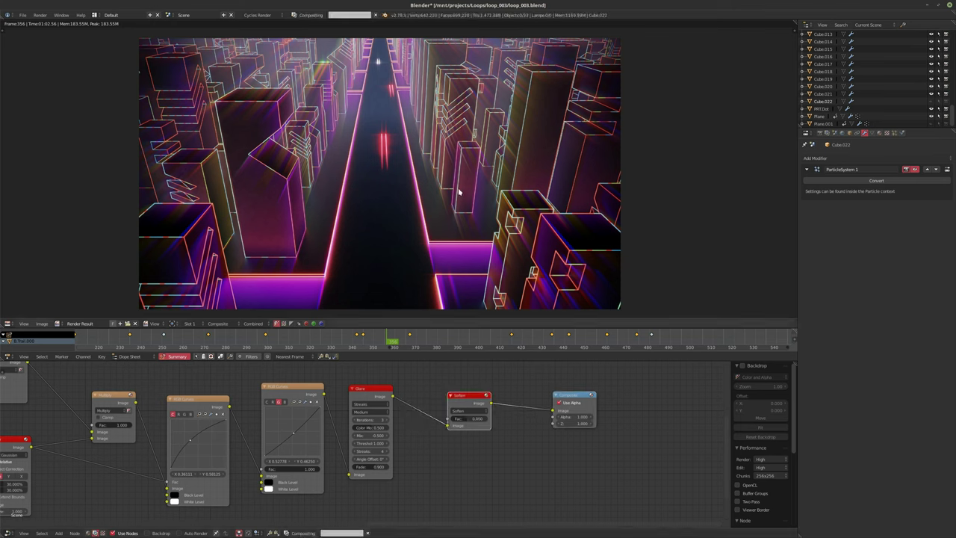
Step: Make room before the Composite node, insert a new Filter node between Glare and Soften, and set its type to Prewitt
middle_click_drag(533, 390, 470, 391)
scroll(509, 381, "up", 2)
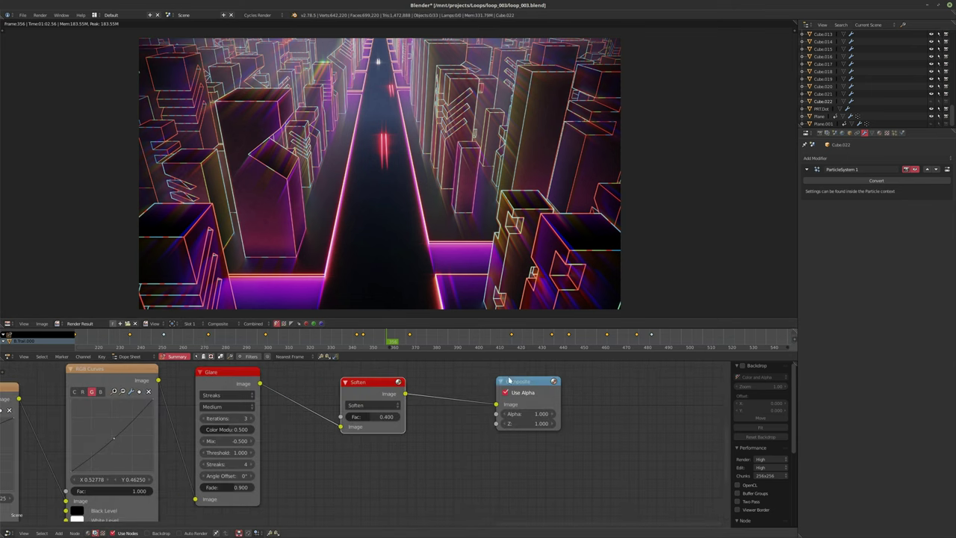
left_click_drag(509, 380, 639, 383)
left_click_drag(366, 382, 532, 396)
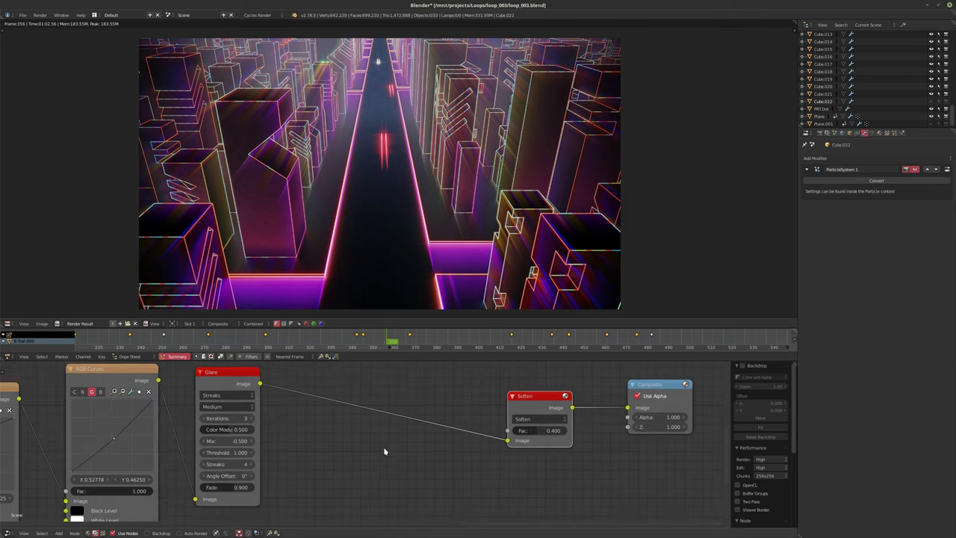
key("shift+a")
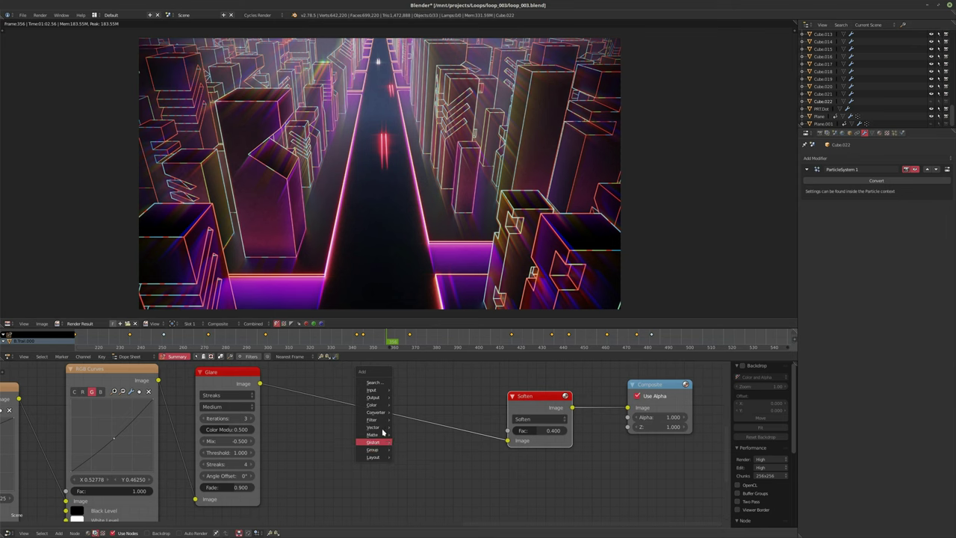
mouse_move(379, 421)
left_click(409, 476)
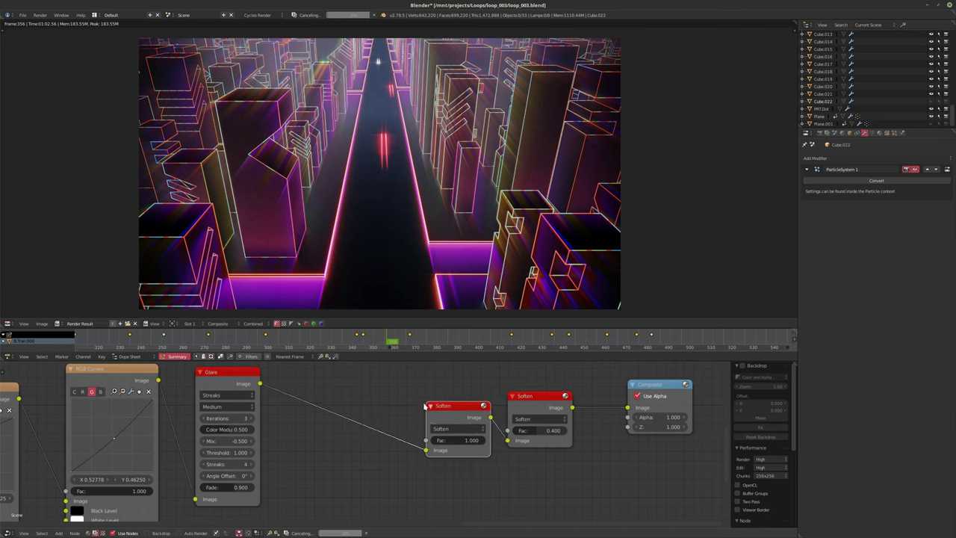
left_click(454, 457)
left_click(444, 429)
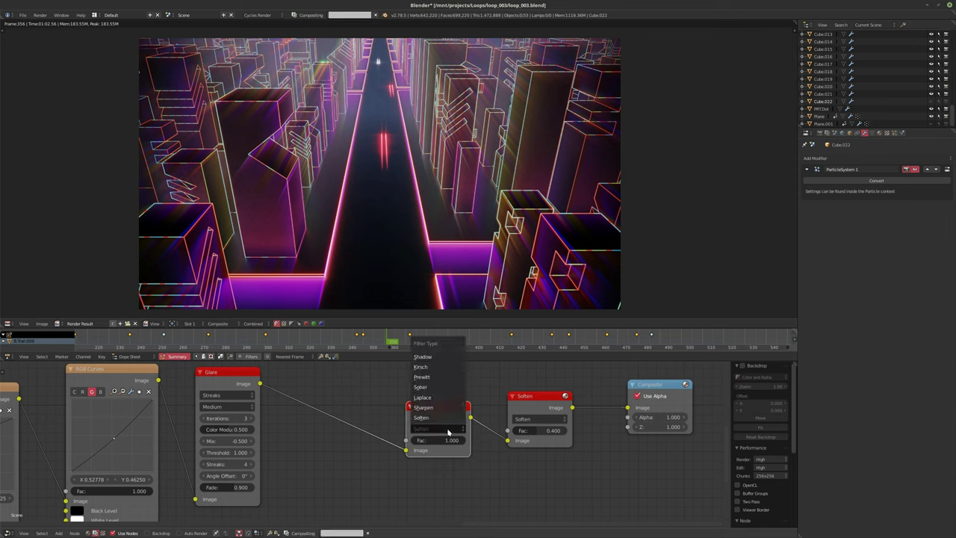
left_click(437, 377)
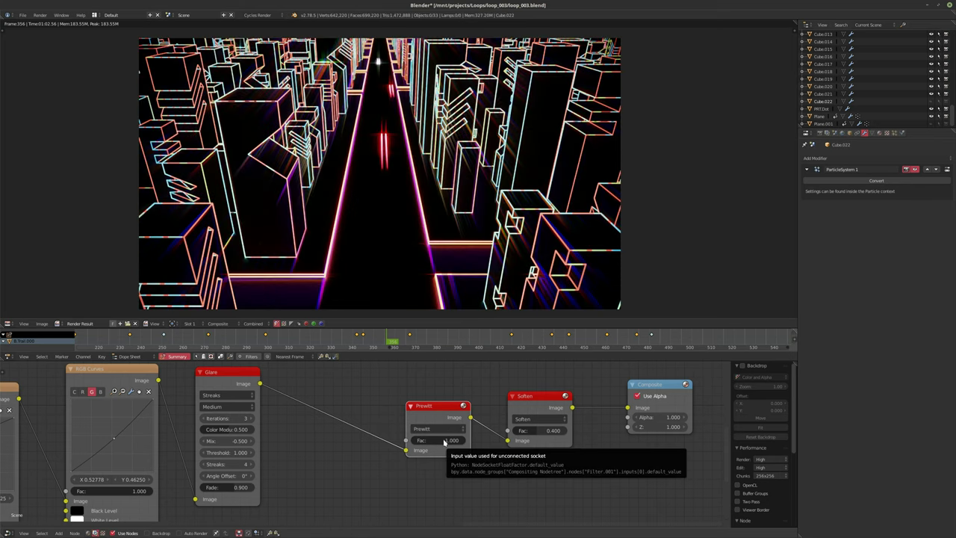
Step: Rewire the Prewitt filter to sit between the RGB Curves and the Streaks Glare node, with Glare feeding Soften
middle_click_drag(304, 418, 324, 433)
left_click_drag(448, 422, 384, 432)
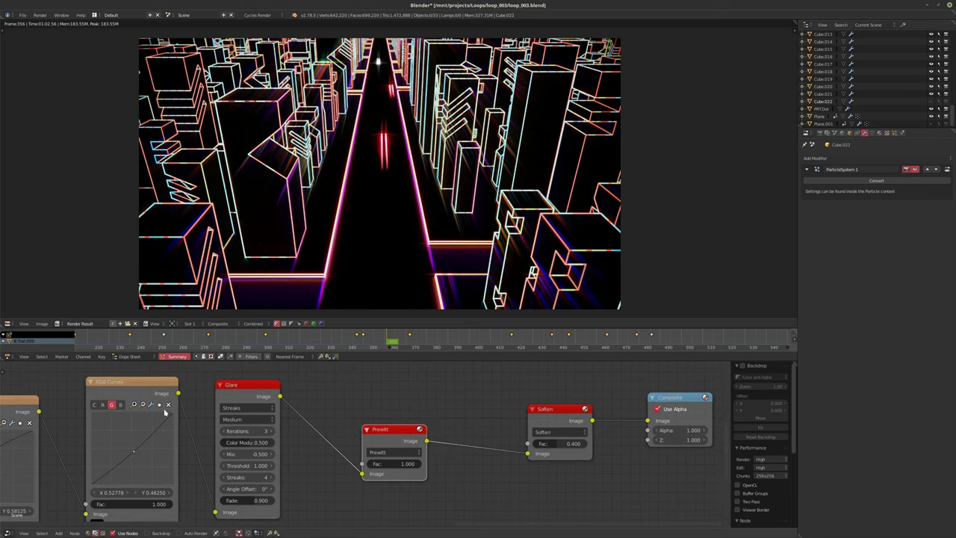
left_click_drag(178, 394, 361, 474)
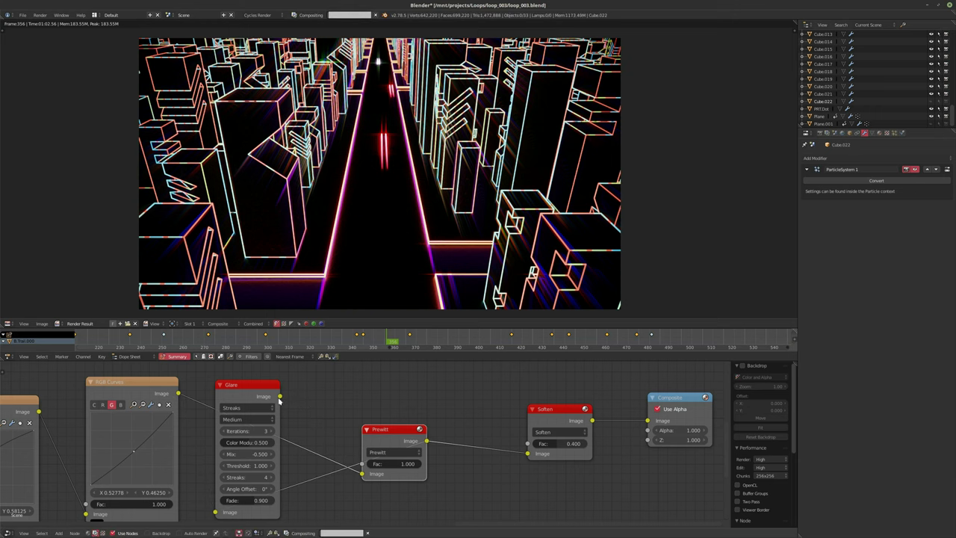
left_click_drag(279, 396, 532, 455)
key("g")
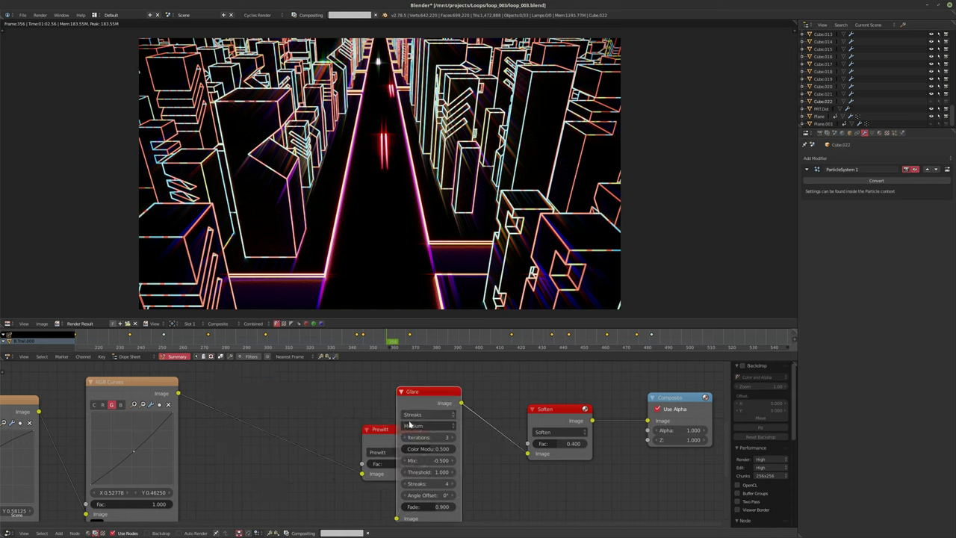
left_click(167, 450)
left_click_drag(430, 391, 393, 365)
Step: Set the Prewitt filter's factor to 0.25
scroll(471, 463, "up", 2)
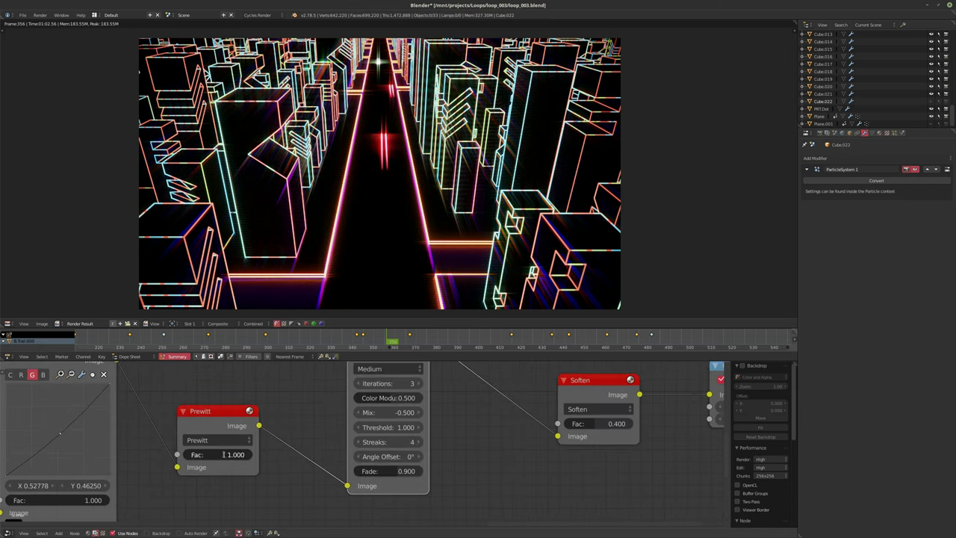
left_click(221, 454)
type("0.25")
key("Return")
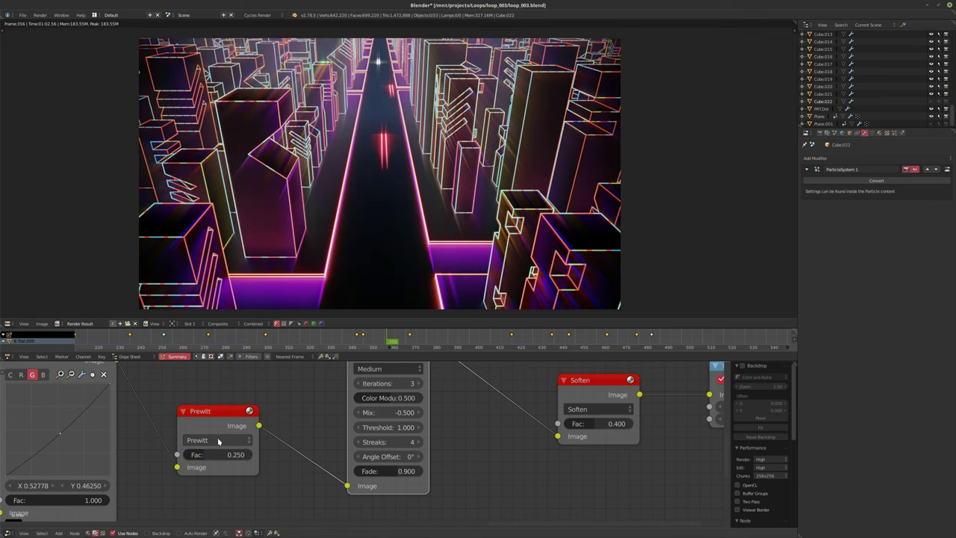
Step: Try the Laplace and Sobel types on the new filter node, ending with its type set to Kirsch
left_click(218, 441)
left_click(215, 401)
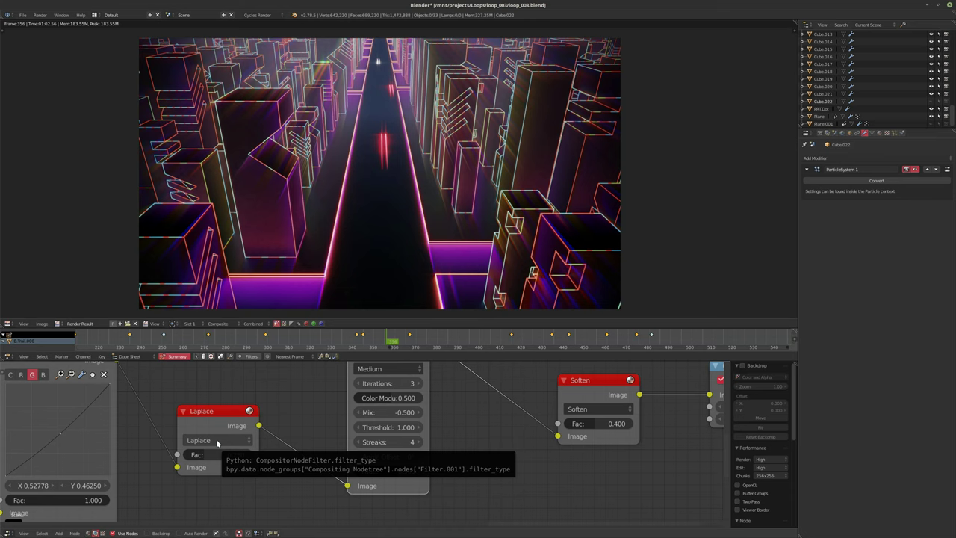
left_click(217, 443)
left_click(205, 387)
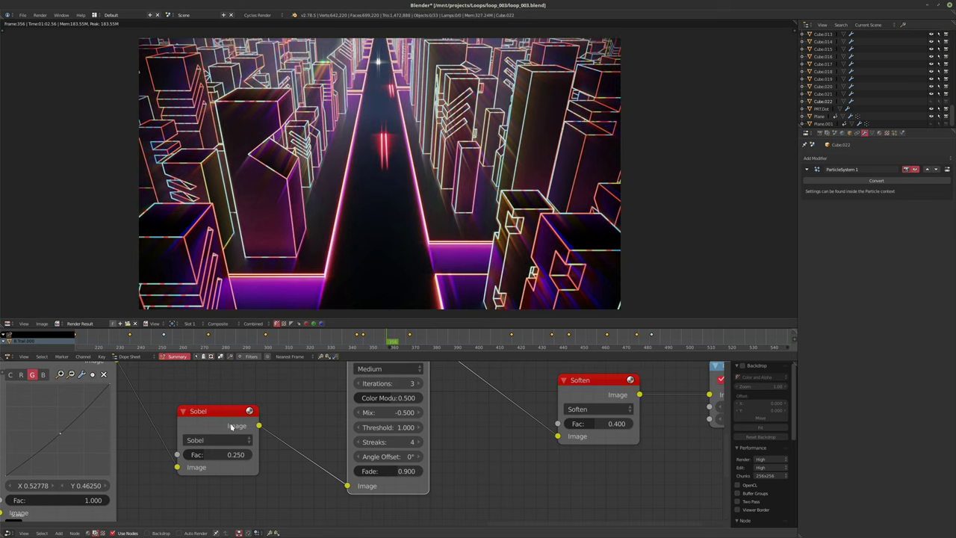
left_click(227, 439)
left_click(215, 361)
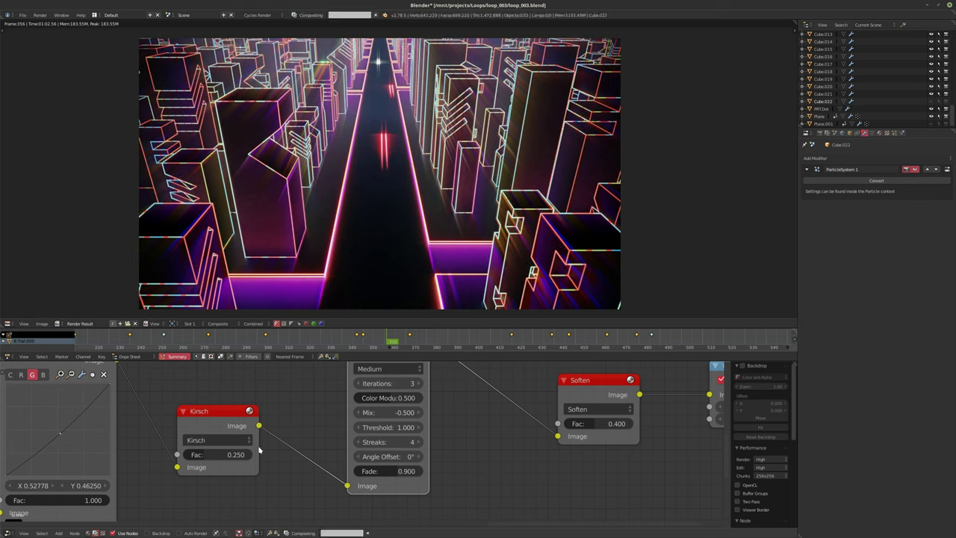
Step: Lower the Kirsch filter's factor, trying 0.1 and settling on 0.05
left_click(228, 419)
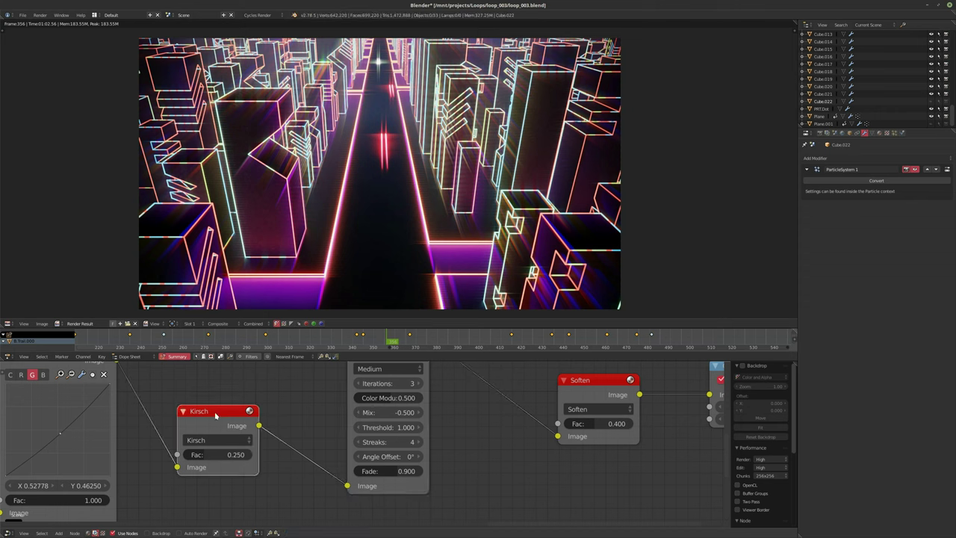
left_click(215, 415)
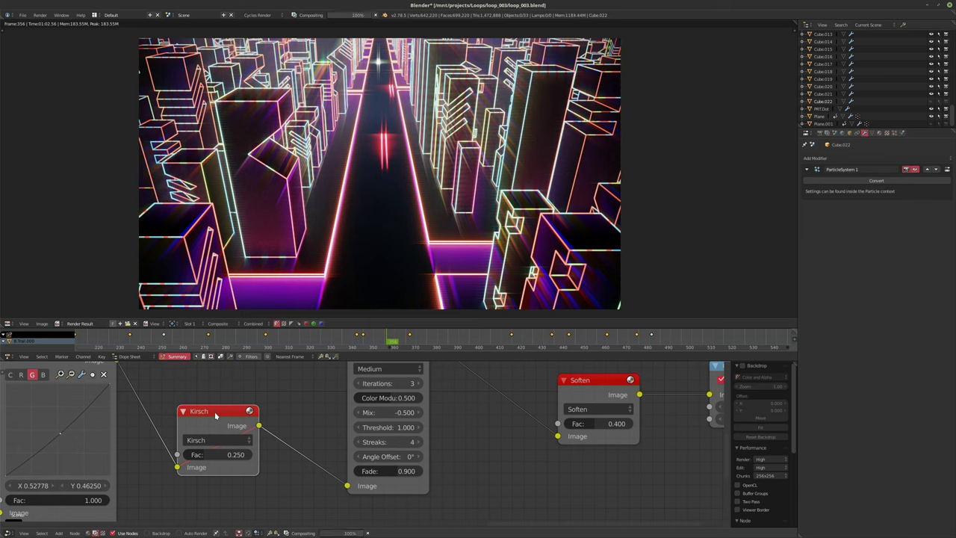
left_click(215, 415)
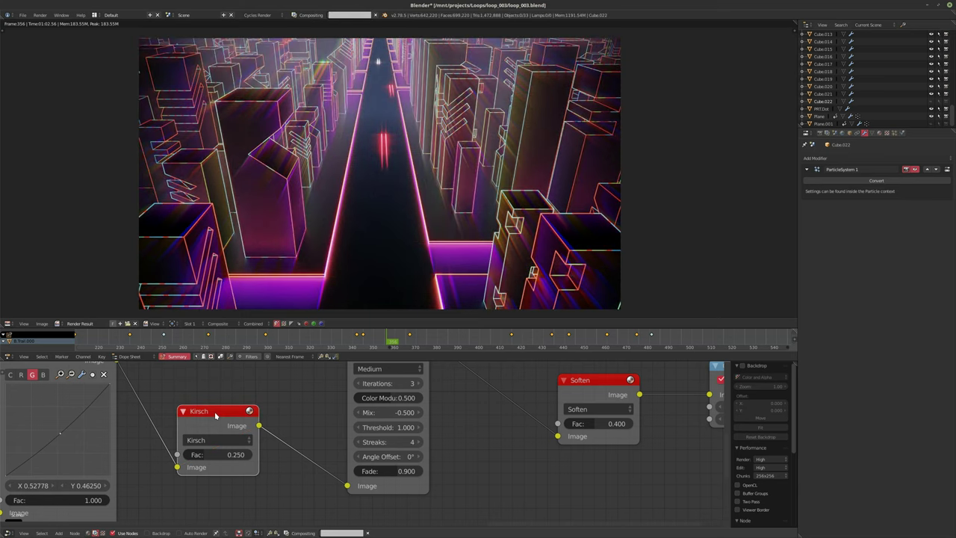
left_click(209, 456)
type("0.1")
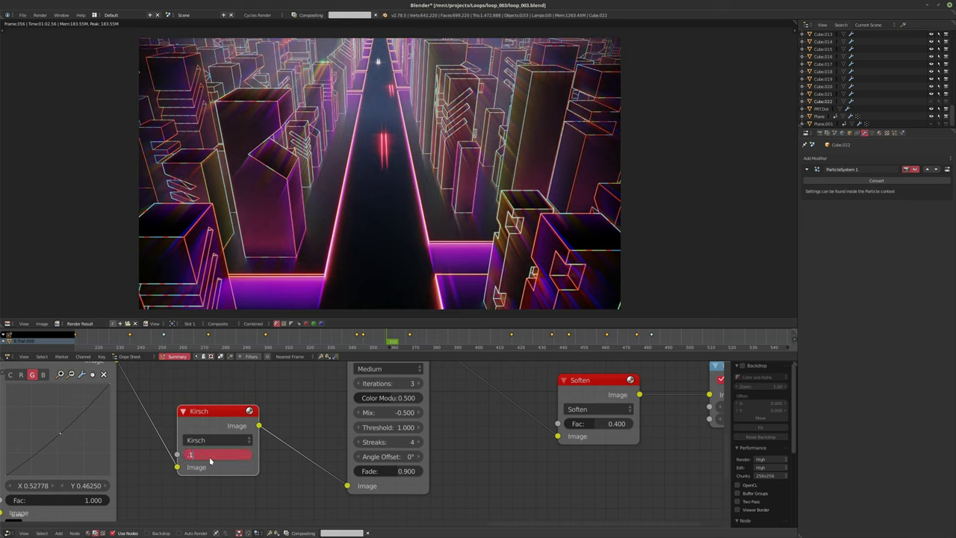
key("Return")
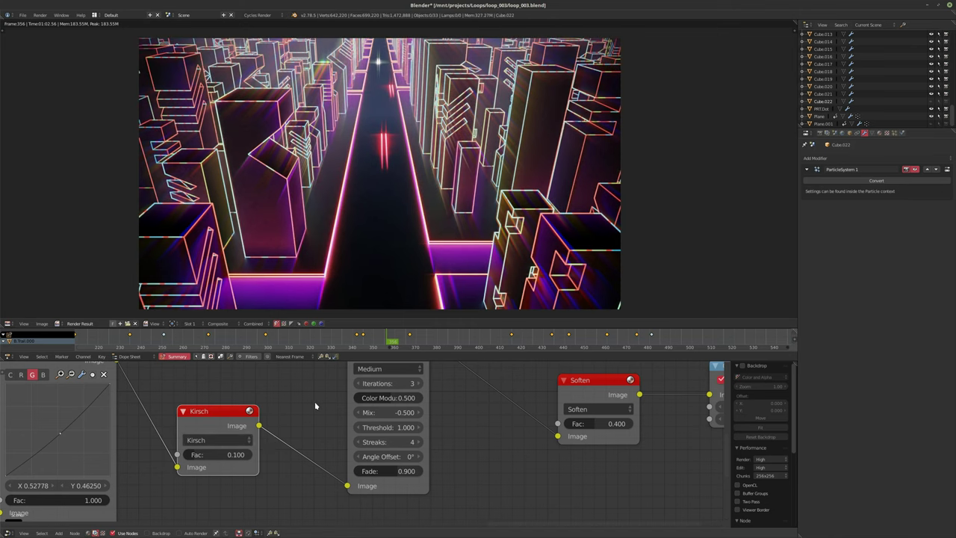
left_click(216, 454)
type("0.05")
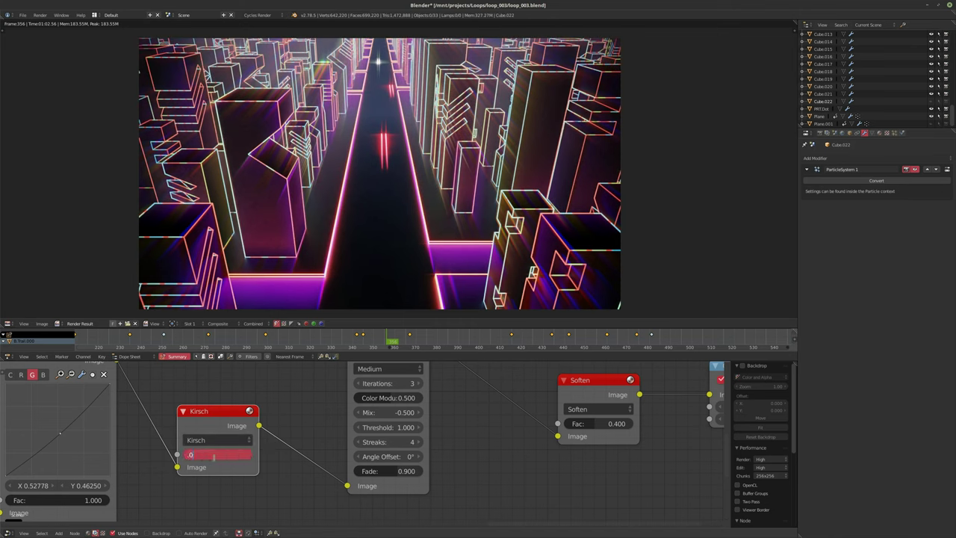
key("Return")
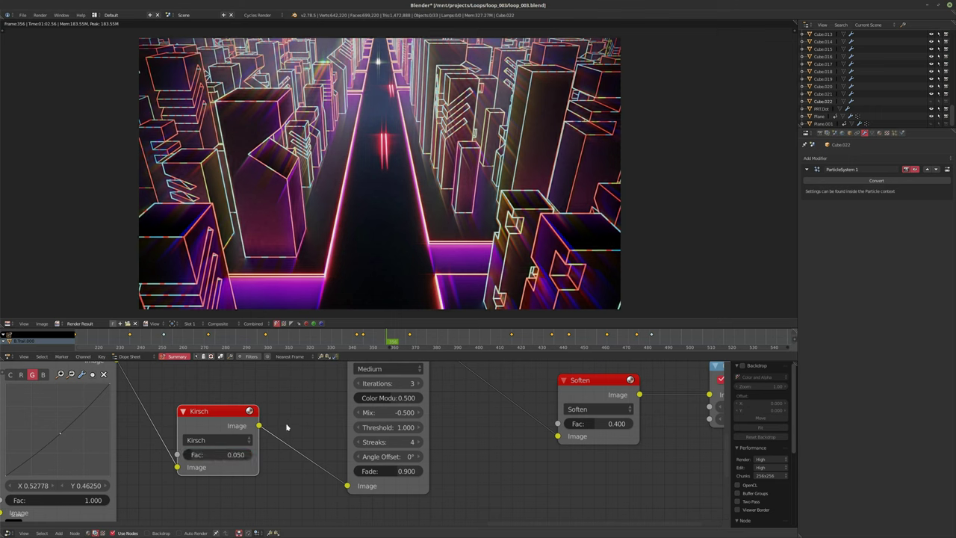
Step: Move the Composite, Soften and Glare nodes further along the chain to open a gap after the Kirsch filter
scroll(286, 427, "down", 3)
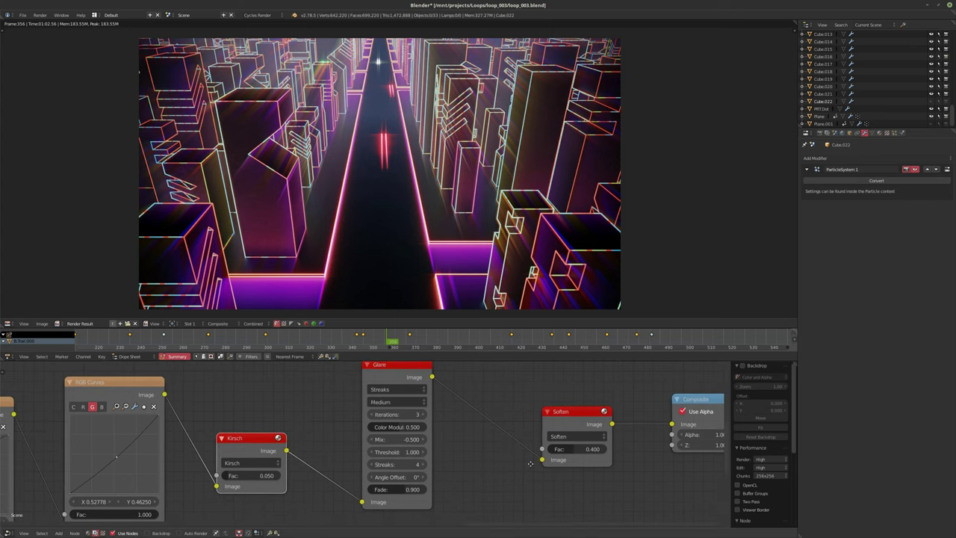
scroll(530, 463, "down", 1)
middle_click_drag(530, 462, 415, 454)
left_click_drag(523, 403, 597, 408)
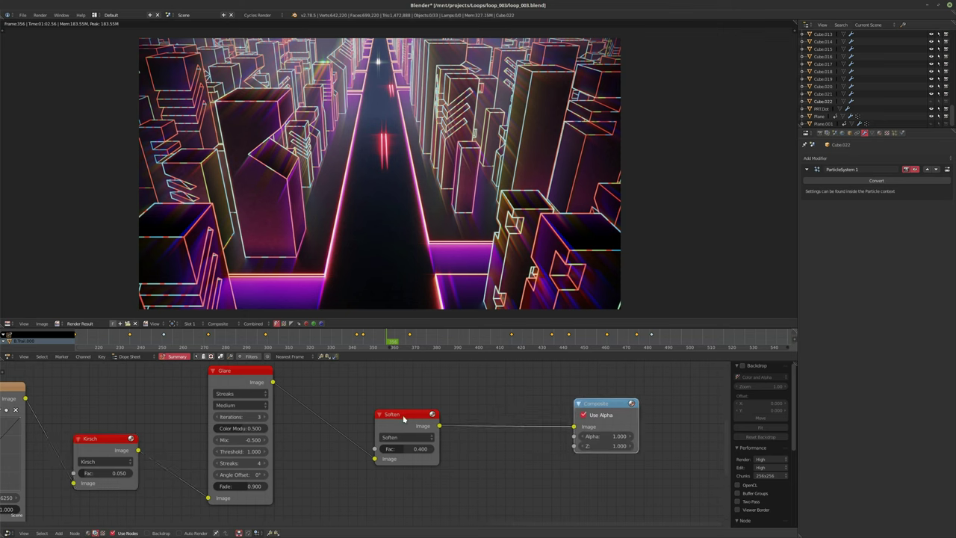
left_click_drag(403, 419, 476, 416)
middle_click_drag(476, 416, 569, 397)
scroll(405, 410, "up", 1)
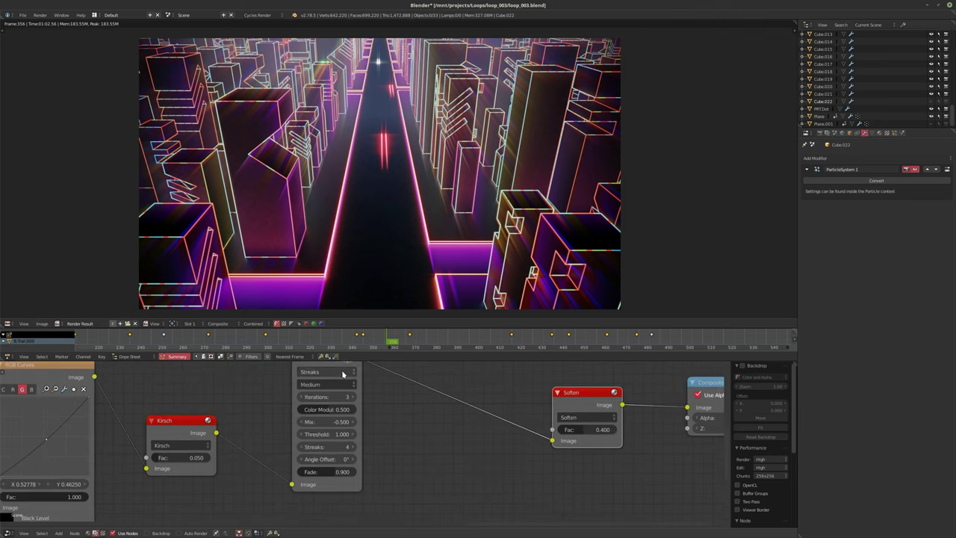
scroll(343, 373, "down", 1)
left_click_drag(353, 386, 433, 389)
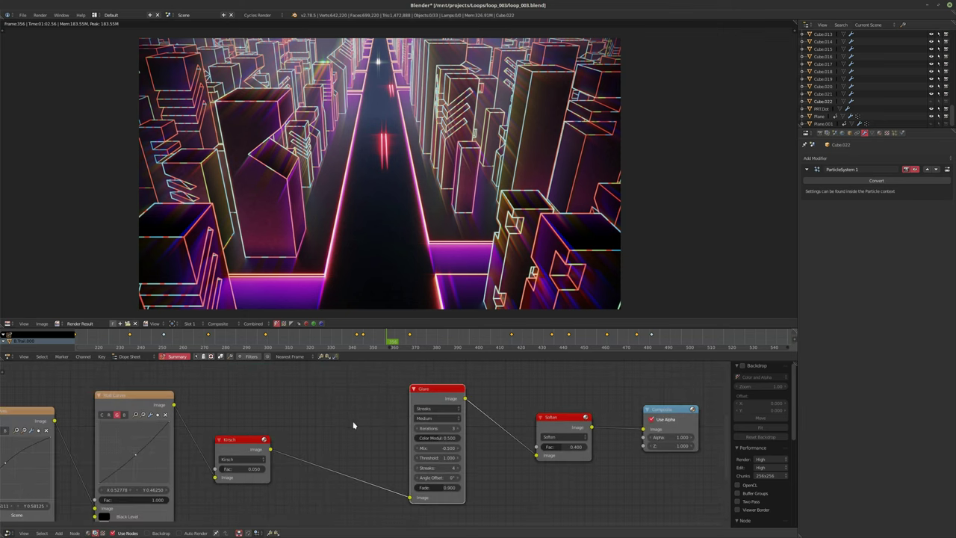
Step: Insert a Displace distort node on the link between the Kirsch filter and the Streaks Glare node
key("shift+a")
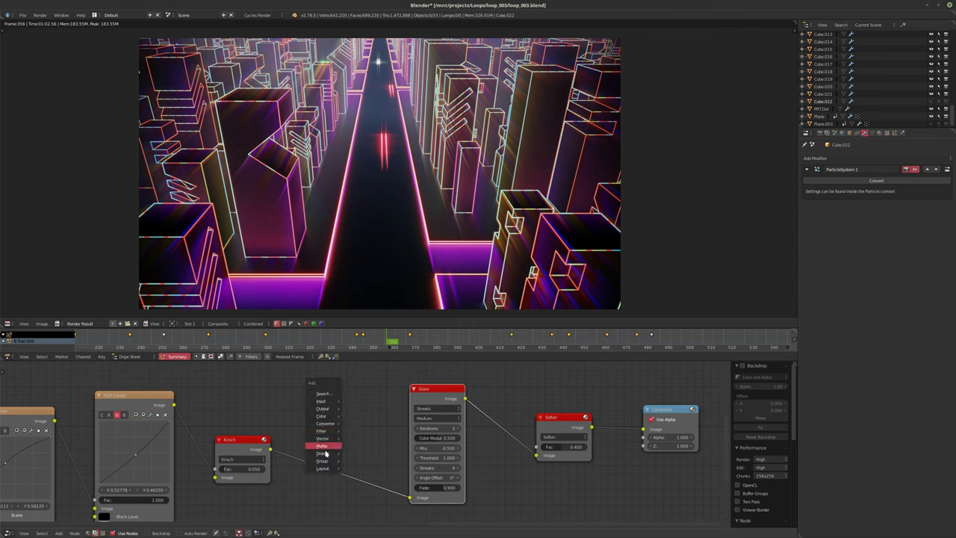
mouse_move(326, 453)
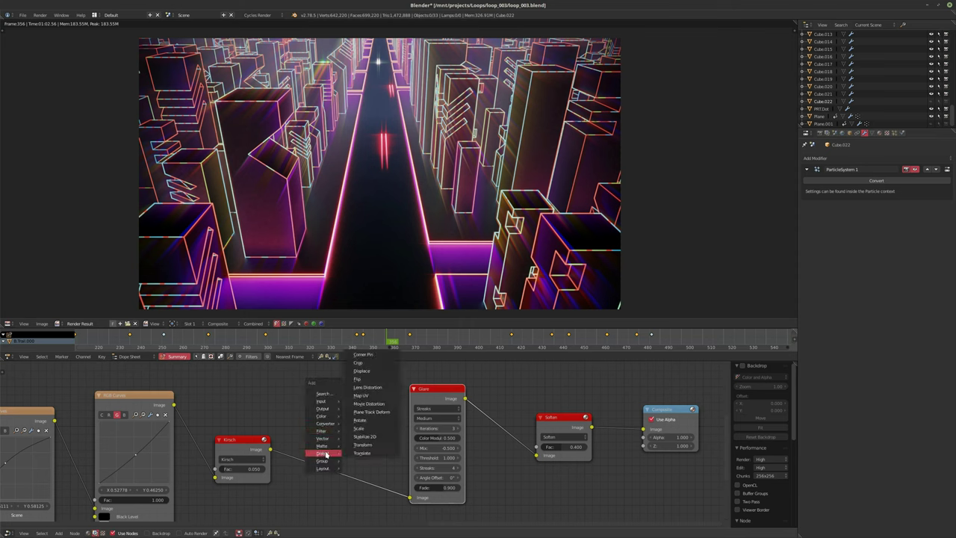
left_click(373, 371)
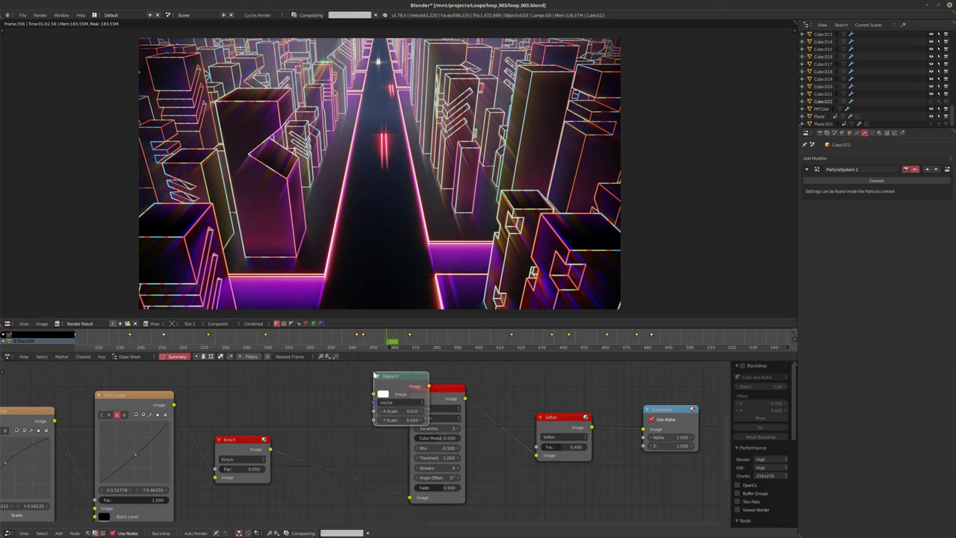
left_click(332, 452)
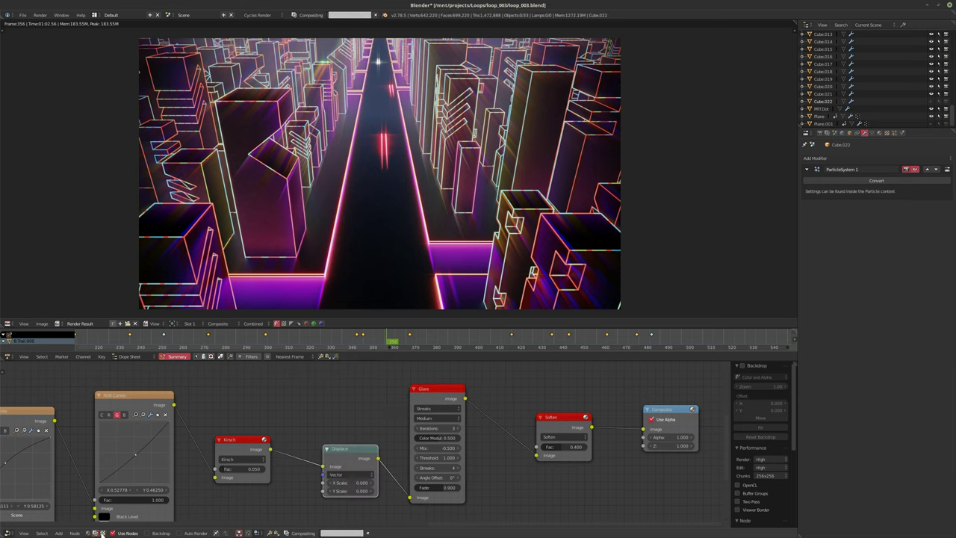
Step: Switch the node editor from compositing to texture nodes and choose brush textures as the source
left_click(113, 532)
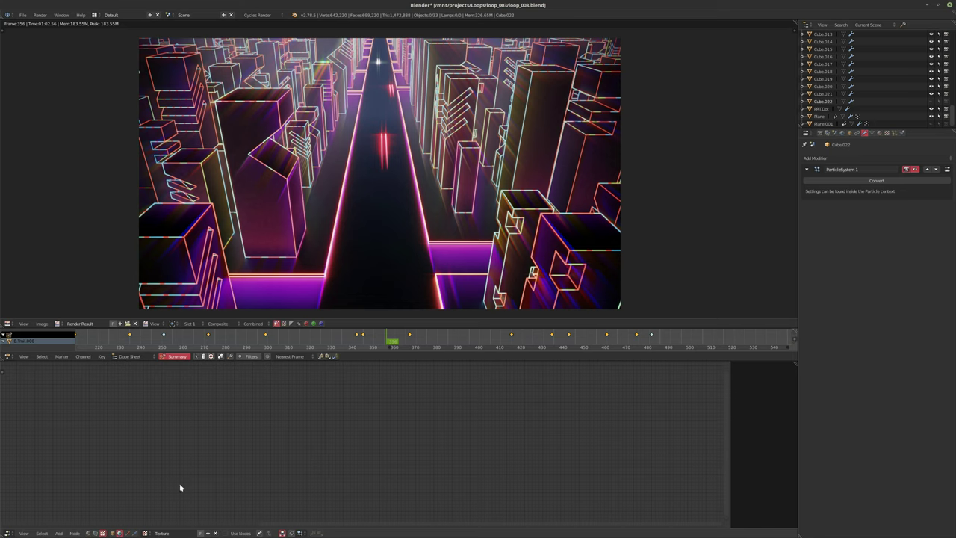
left_click(132, 532)
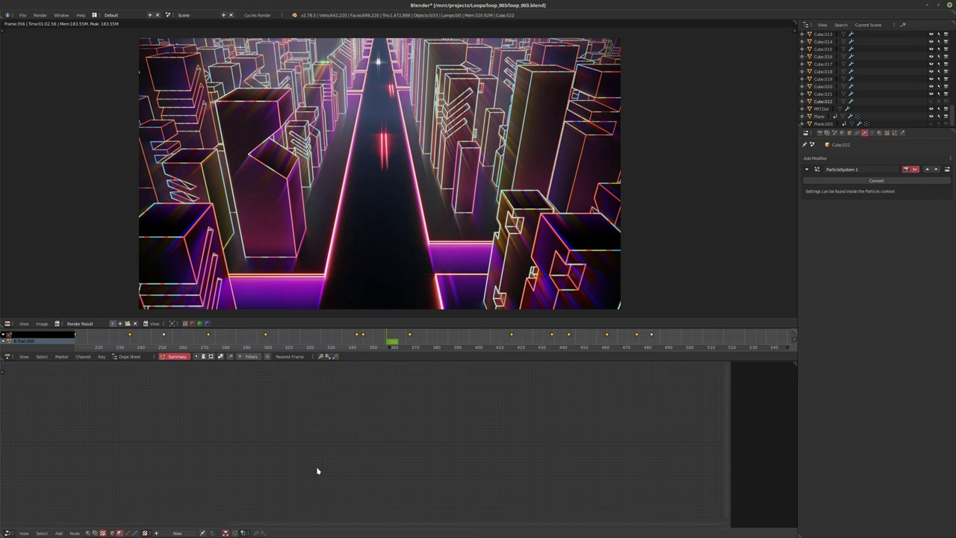
left_click(127, 532)
Step: Create a texture named Brick, enable its nodes and frame the node tree
left_click(177, 531)
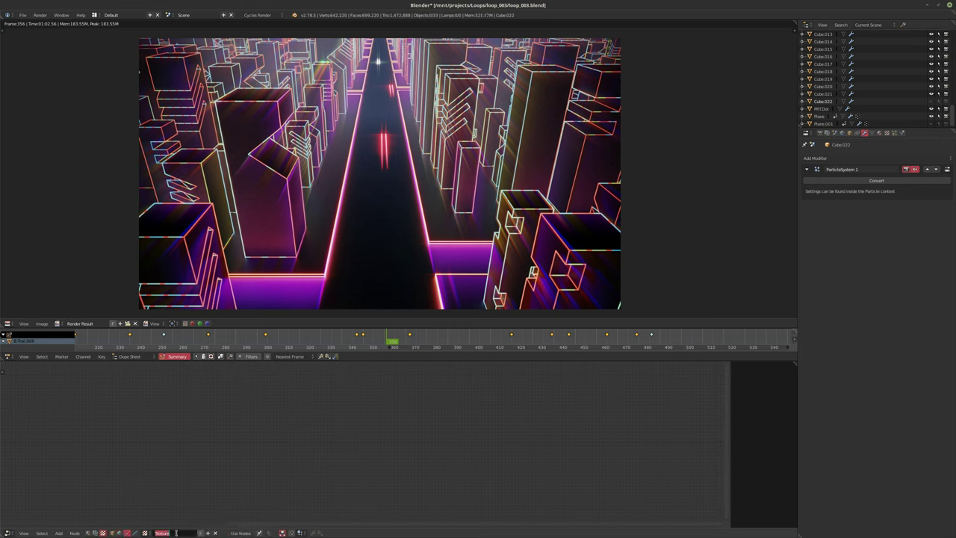
type("li")
key("Return")
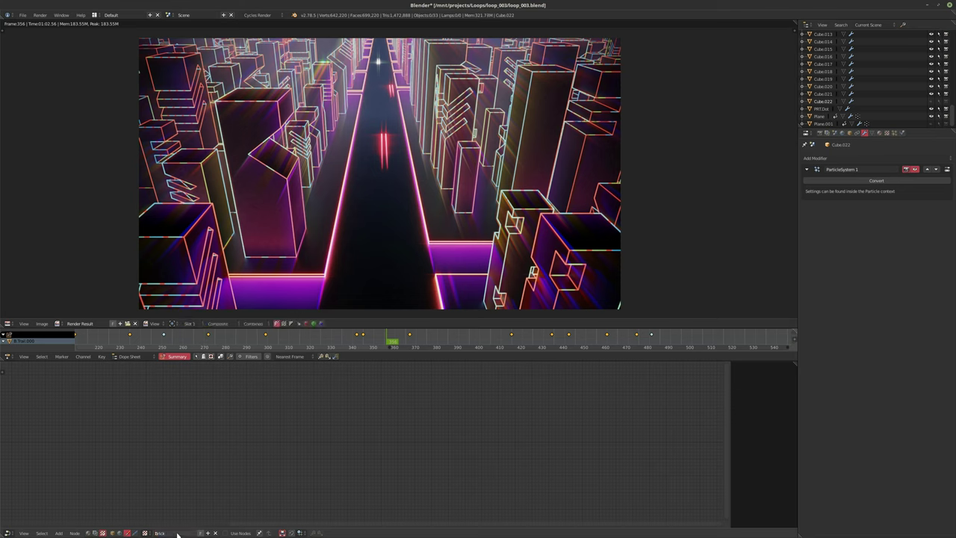
left_click(240, 532)
key("Home")
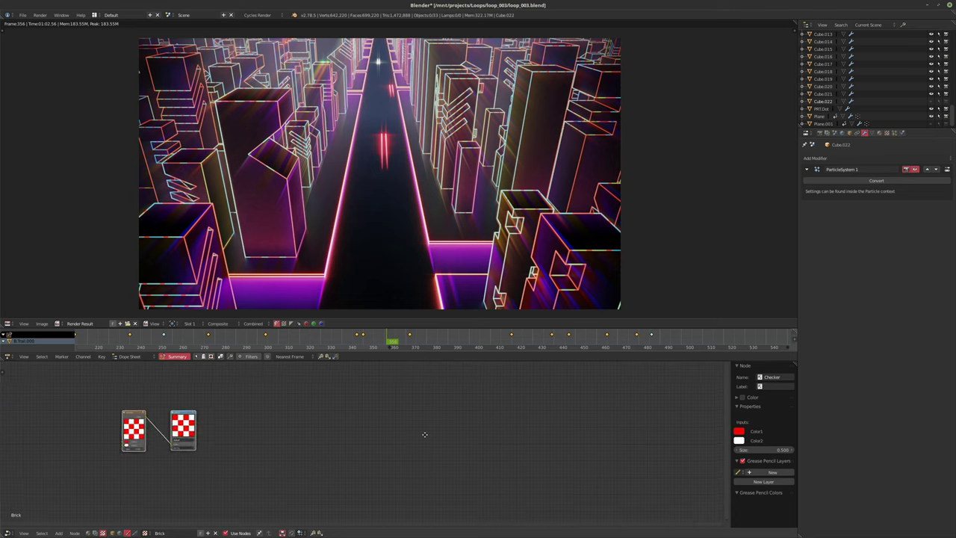
Step: Switch the Checker node to the Bricks pattern and move it away from the Output node
left_click(336, 402)
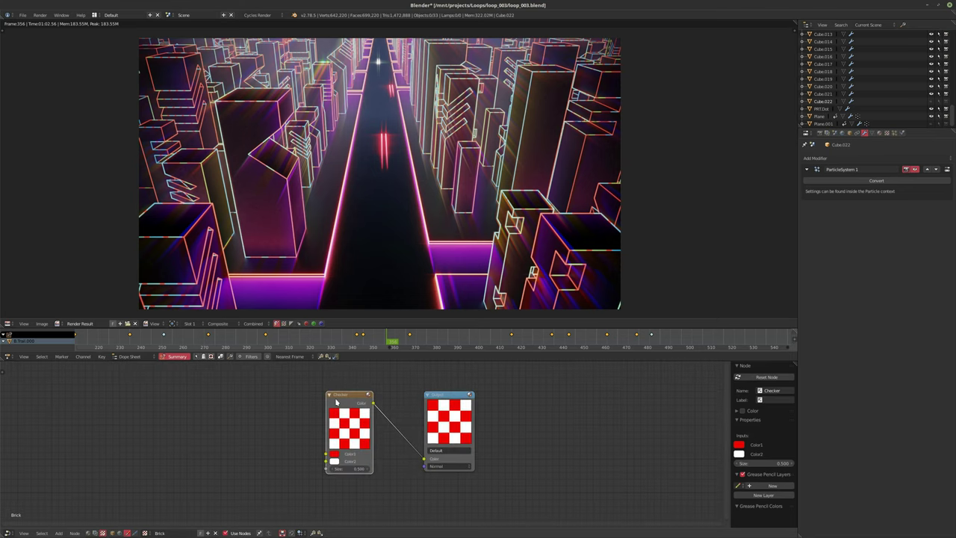
key("shift+s")
mouse_move(315, 423)
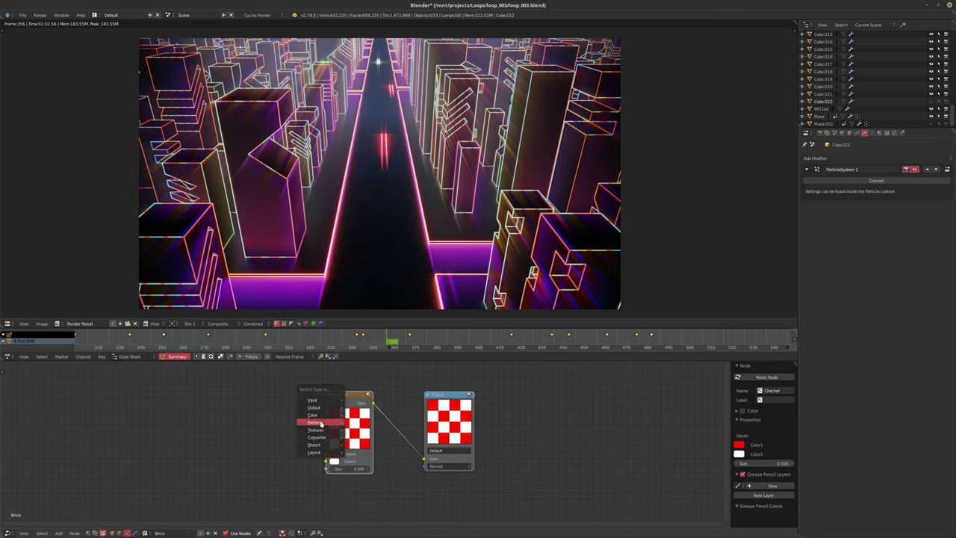
left_click(362, 422)
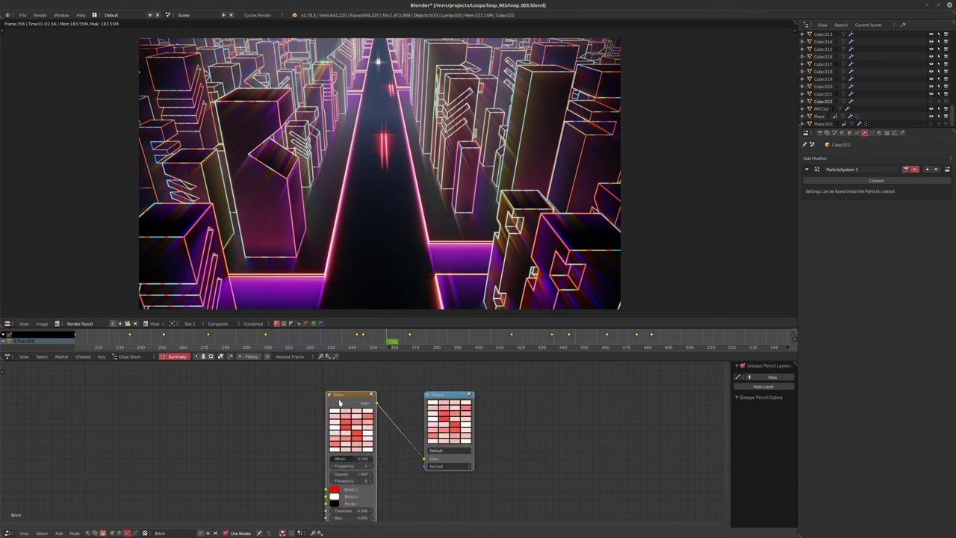
key("g")
scroll(288, 427, "up", 3)
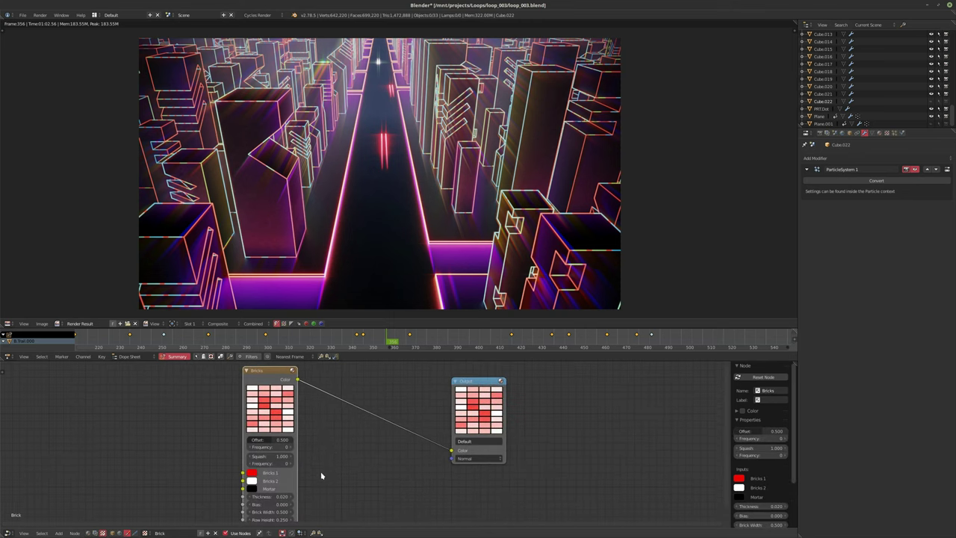
Step: Set the Bricks node's mortar thickness to 0
scroll(311, 465, "down", 1)
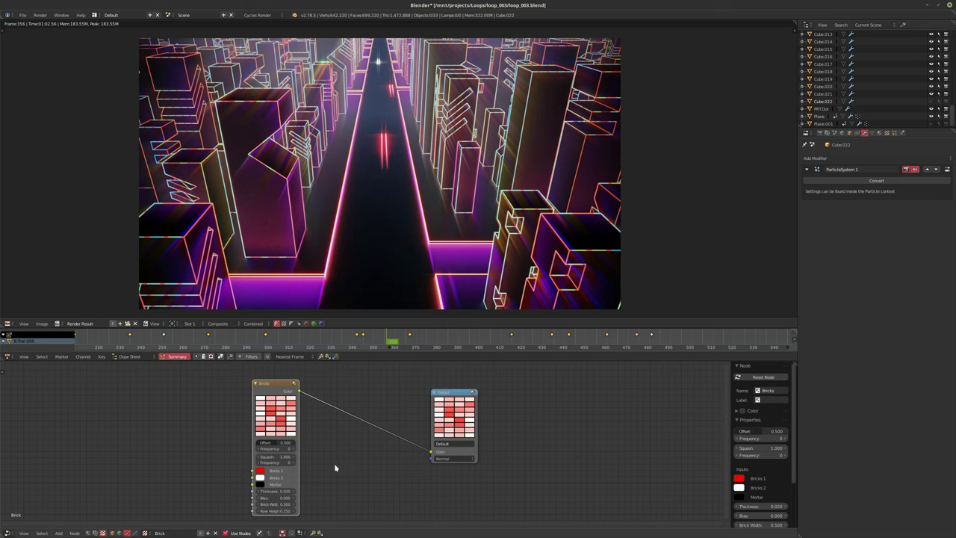
scroll(335, 467, "up", 1)
left_click(248, 487)
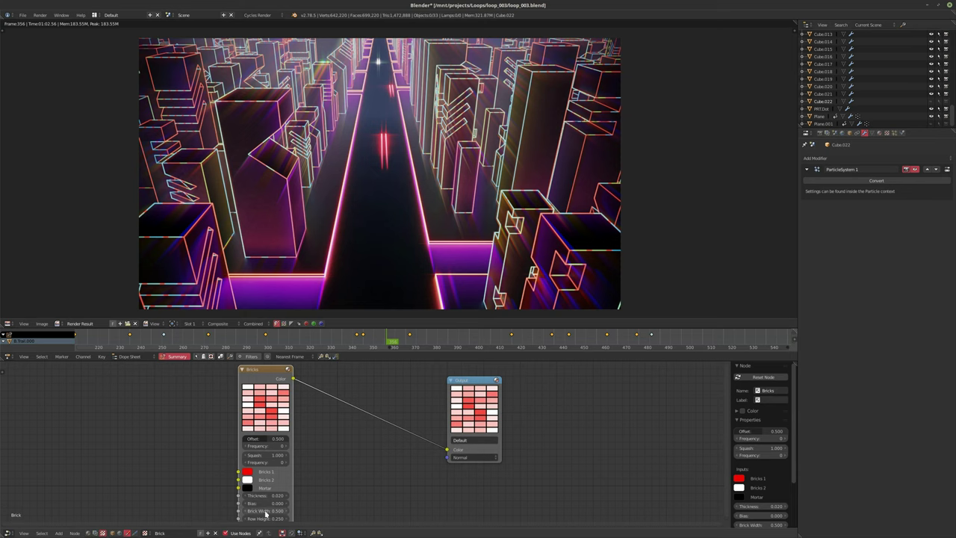
middle_click_drag(265, 521, 268, 502)
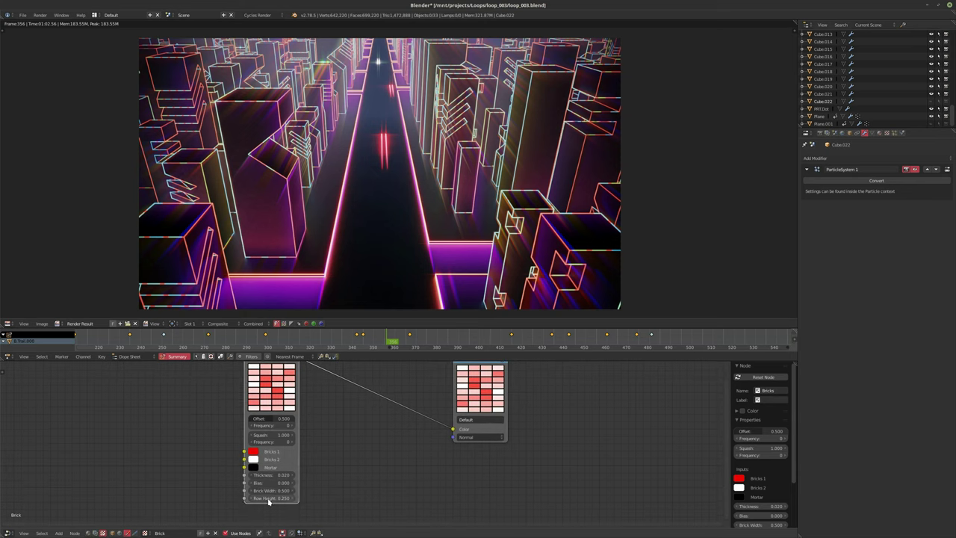
left_click_drag(266, 474, 247, 474)
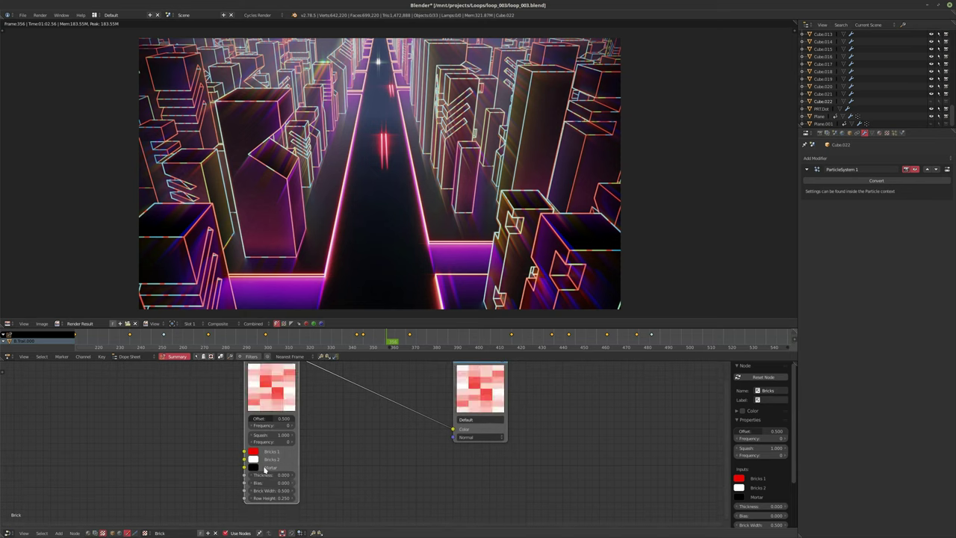
Step: Make the Bricks node's first brick colour white and its second brick colour black
left_click(253, 453)
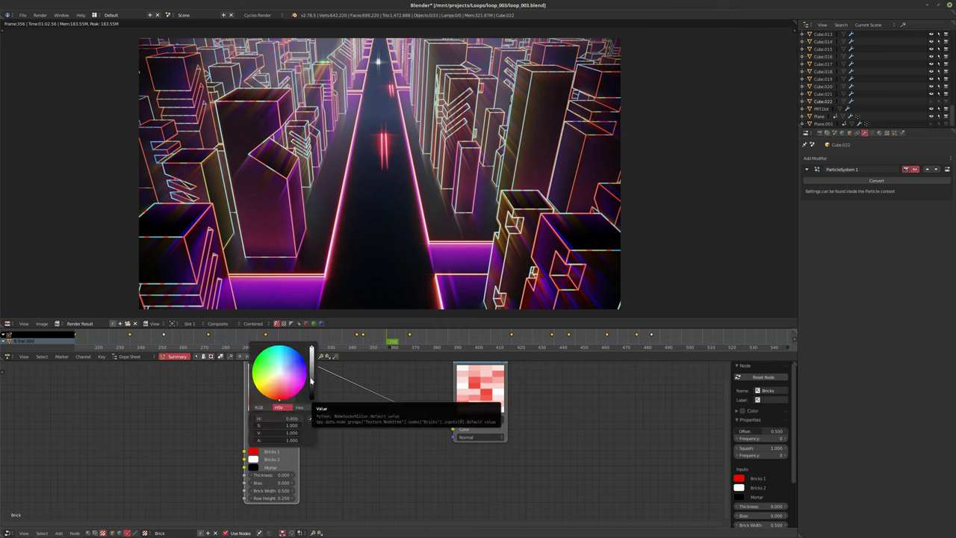
left_click(254, 452)
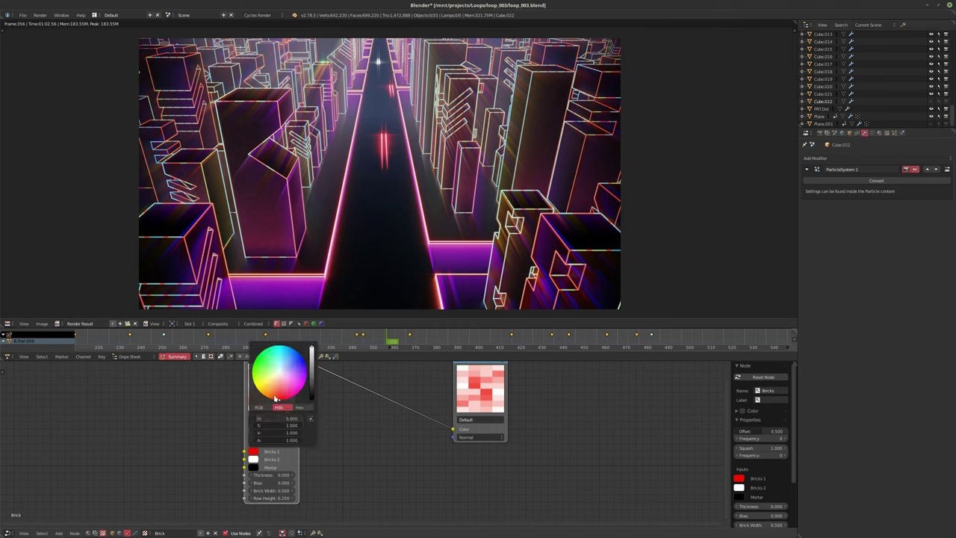
left_click_drag(291, 427, 258, 427)
left_click(253, 459)
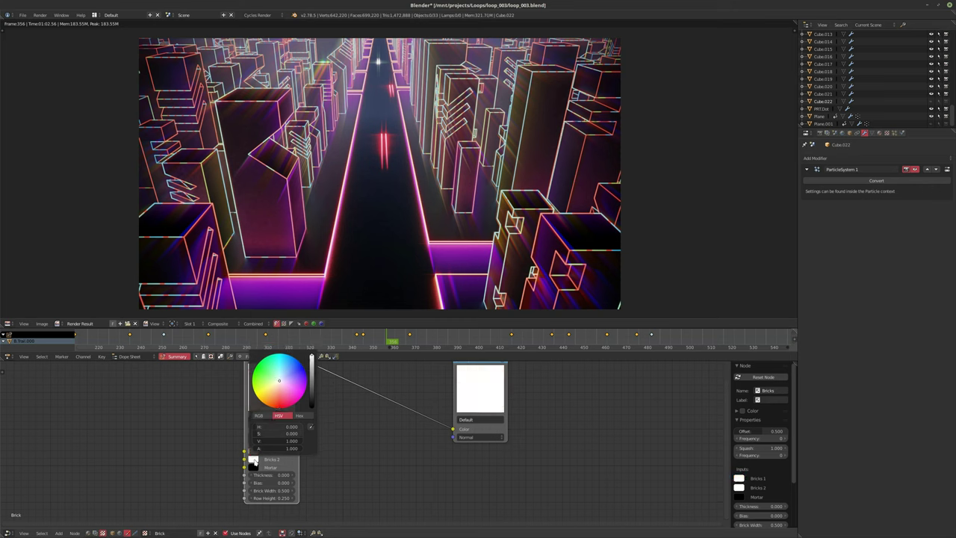
left_click_drag(311, 360, 311, 408)
Step: Set the Bricks node's bias to 0.5
middle_click_drag(367, 454, 357, 460)
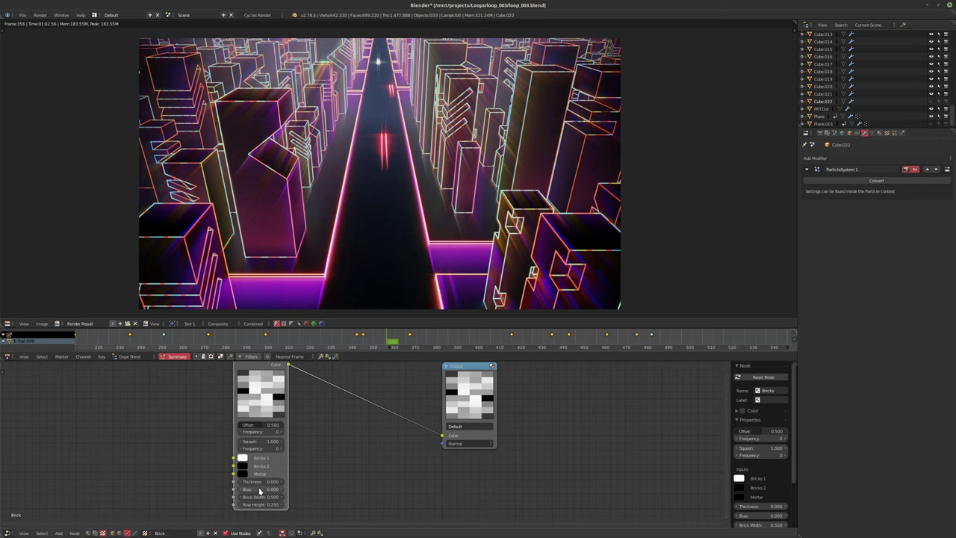
left_click_drag(257, 489, 269, 489)
scroll(379, 435, "down", 1)
middle_click_drag(379, 435, 354, 454)
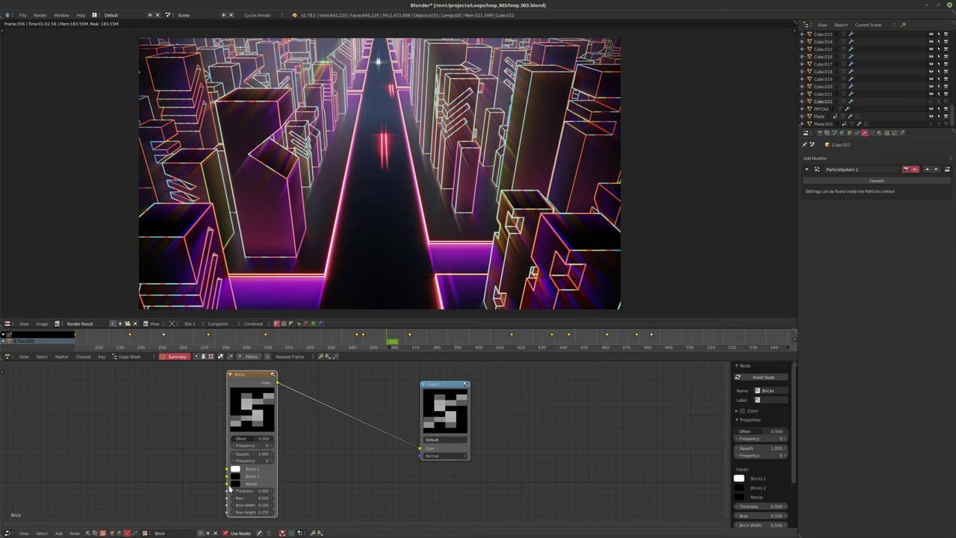
Step: Add another texture named Brick_L and enable its nodes
left_click(208, 532)
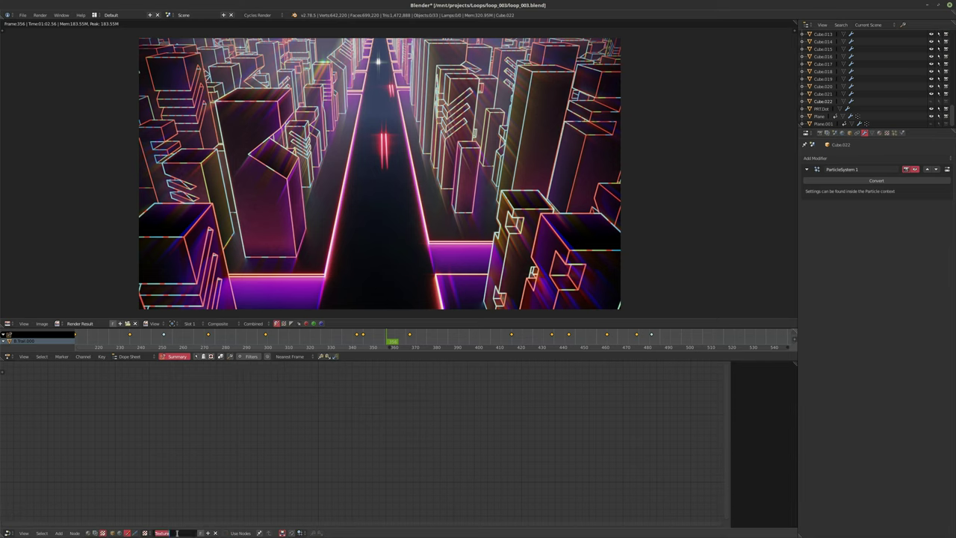
type("n")
type("rick_L")
key("Return")
left_click(235, 531)
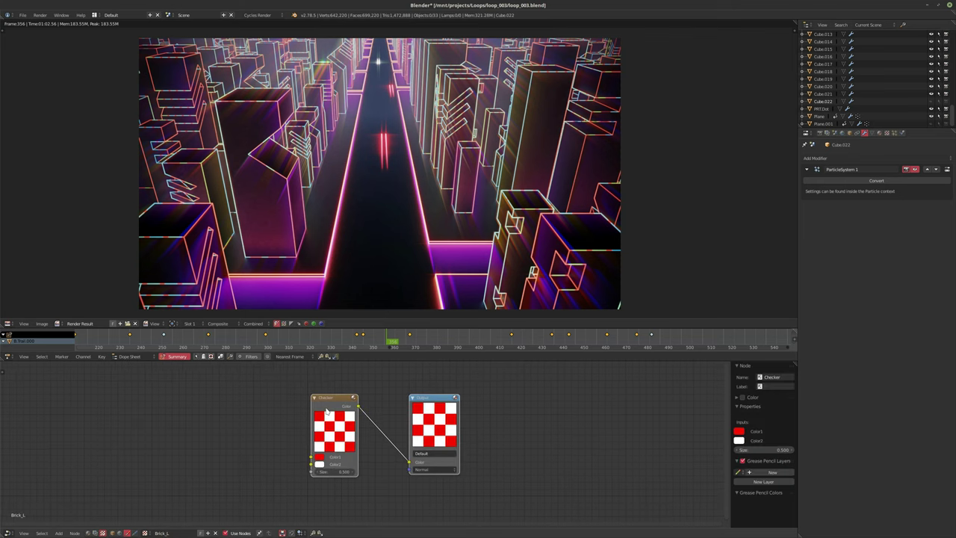
Step: Try to switch the Brick_L texture's Checker node to the Bricks type
key("shift+s")
mouse_move(313, 407)
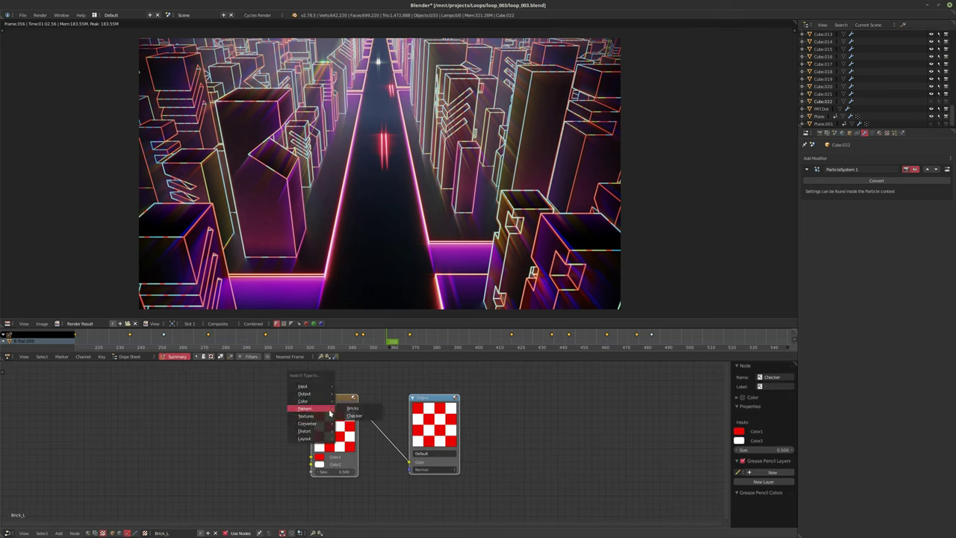
left_click(358, 410)
key("Home")
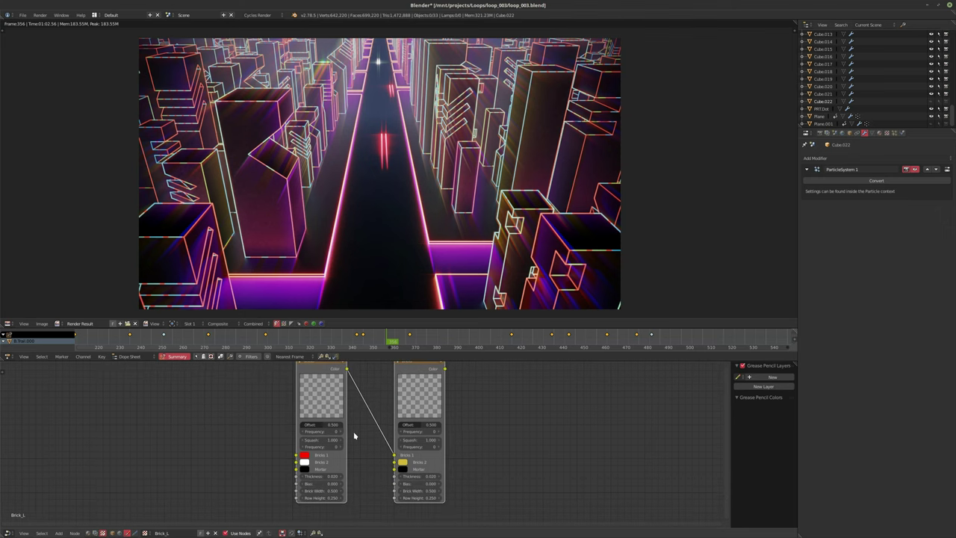
key("ctrl+z")
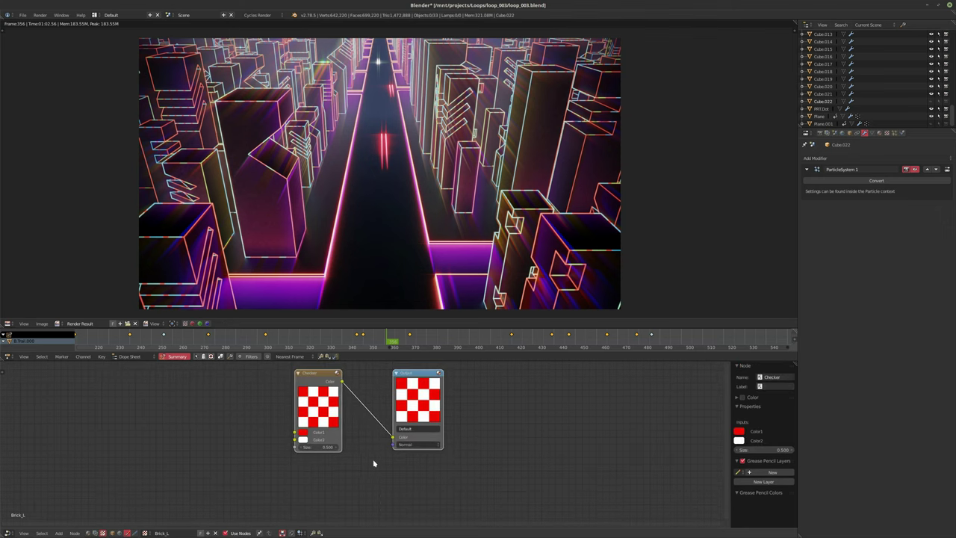
Step: Replace the Checker node in Brick_L with a new Bricks pattern node and connect its colour to the Output node
left_click(375, 435)
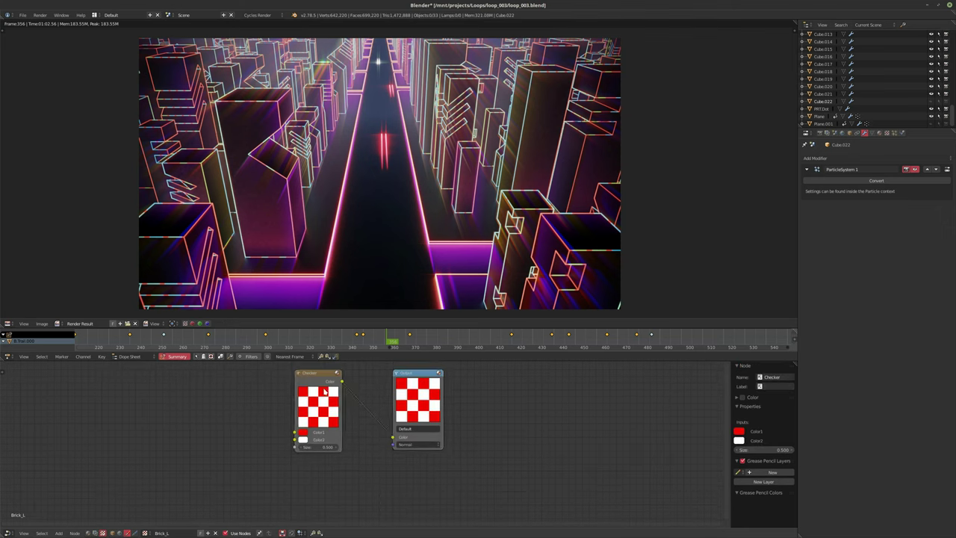
left_click(318, 384)
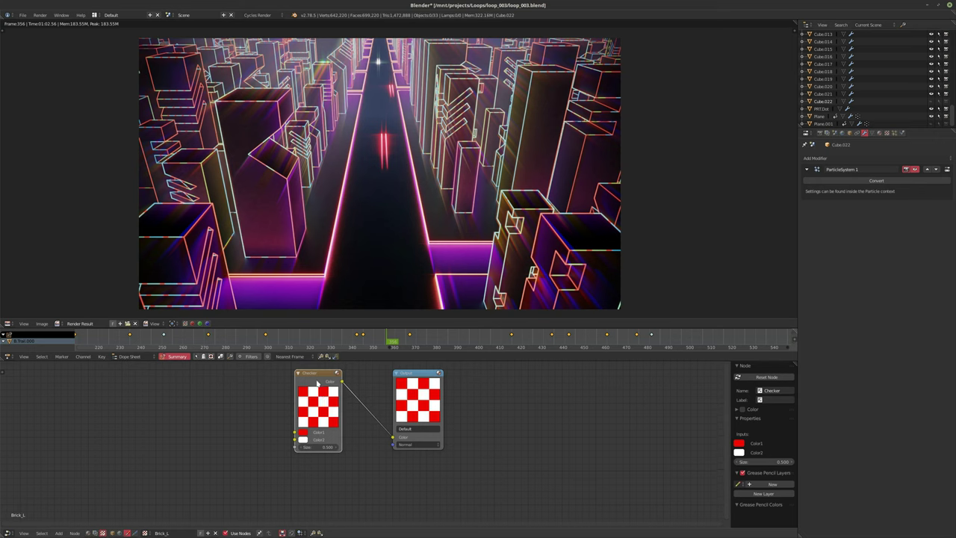
key("shift+a")
mouse_move(314, 363)
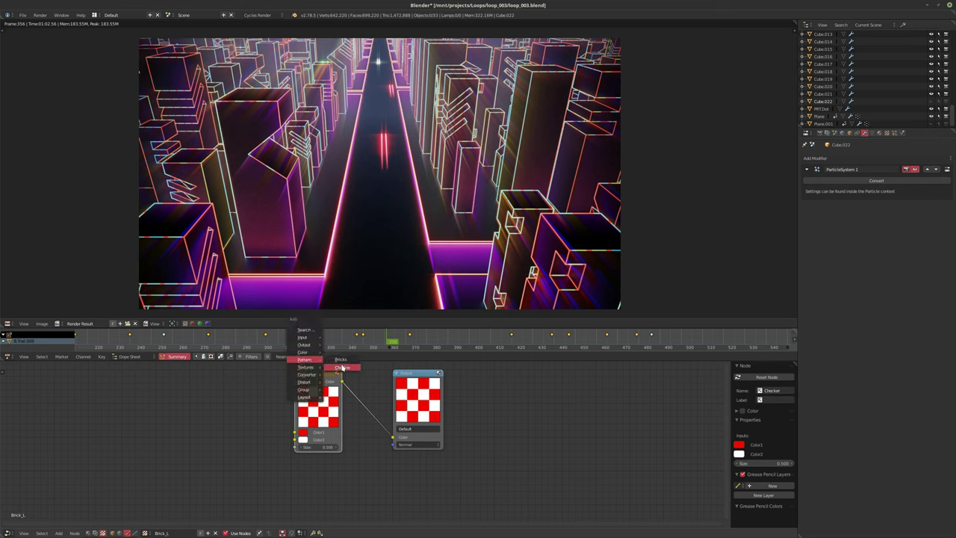
left_click(345, 369)
left_click(218, 398)
left_click(314, 383)
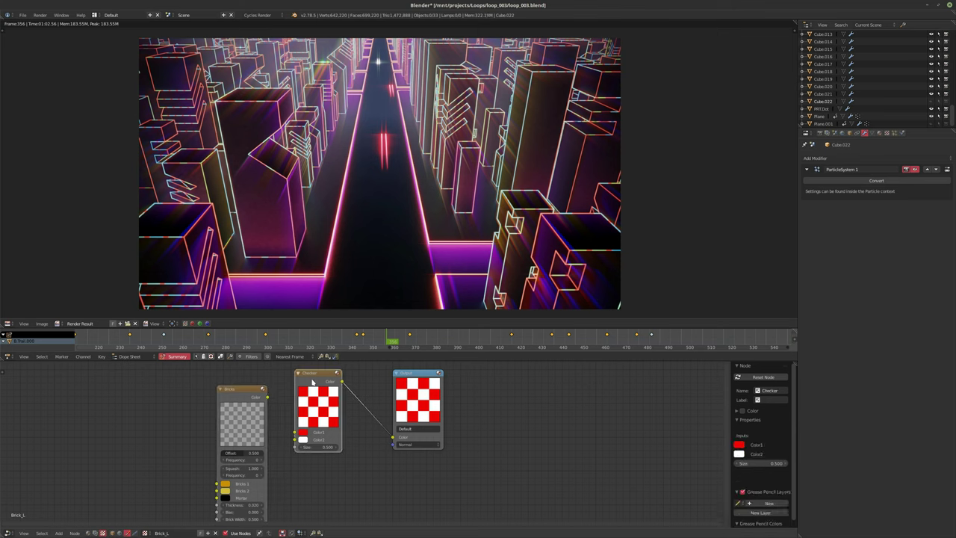
key("x")
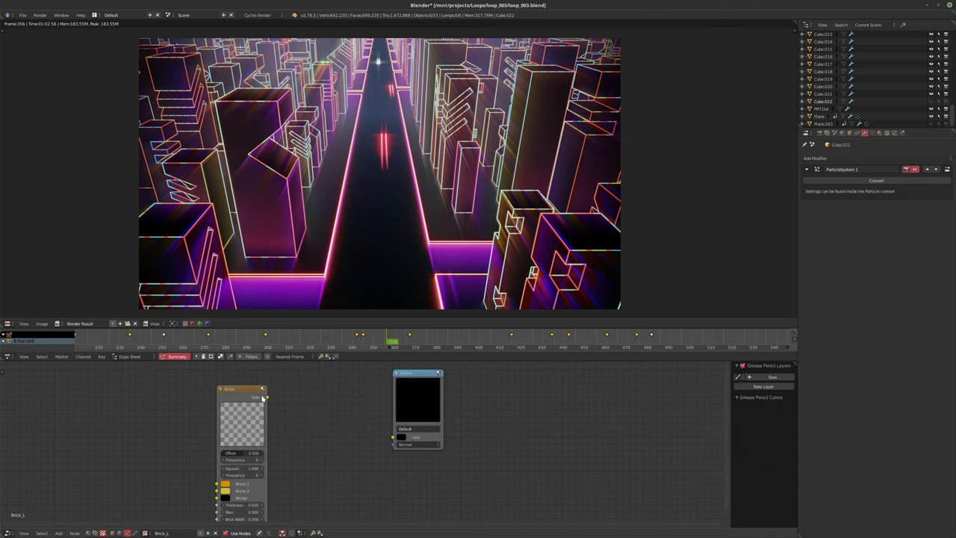
left_click_drag(267, 396, 392, 436)
left_click_drag(236, 391, 269, 383)
Step: Set the mortar thickness of Brick_L's Bricks node to 0
middle_click_drag(317, 470, 326, 453)
scroll(328, 461, "up", 1)
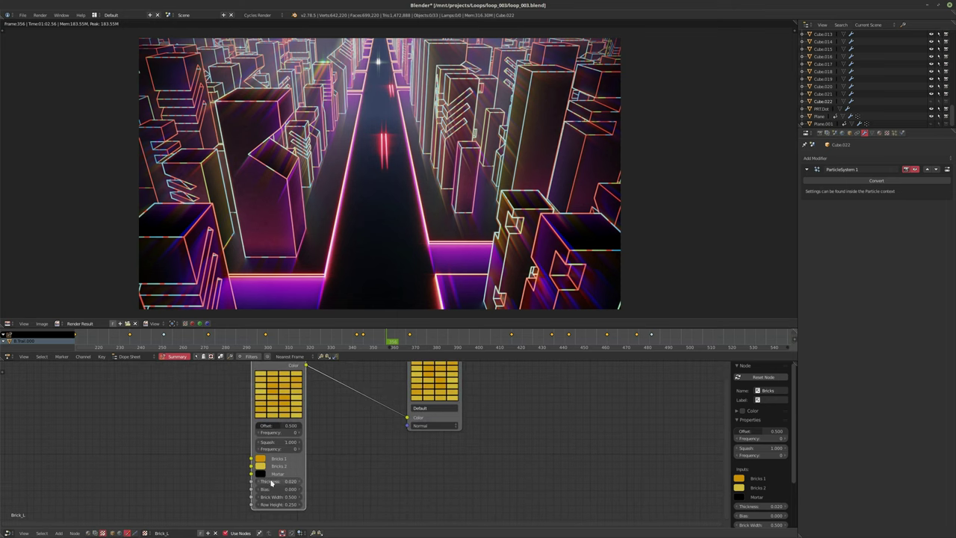
left_click_drag(281, 483, 273, 482)
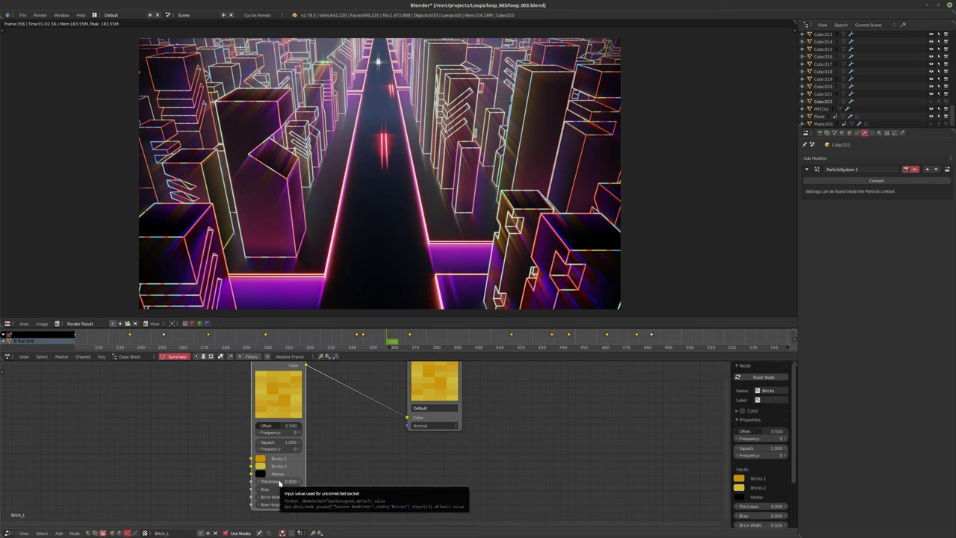
Step: Make the first brick colour white and the second brick colour black on Brick_L's Bricks node
left_click(260, 458)
left_click_drag(323, 371, 320, 360)
left_click(260, 466)
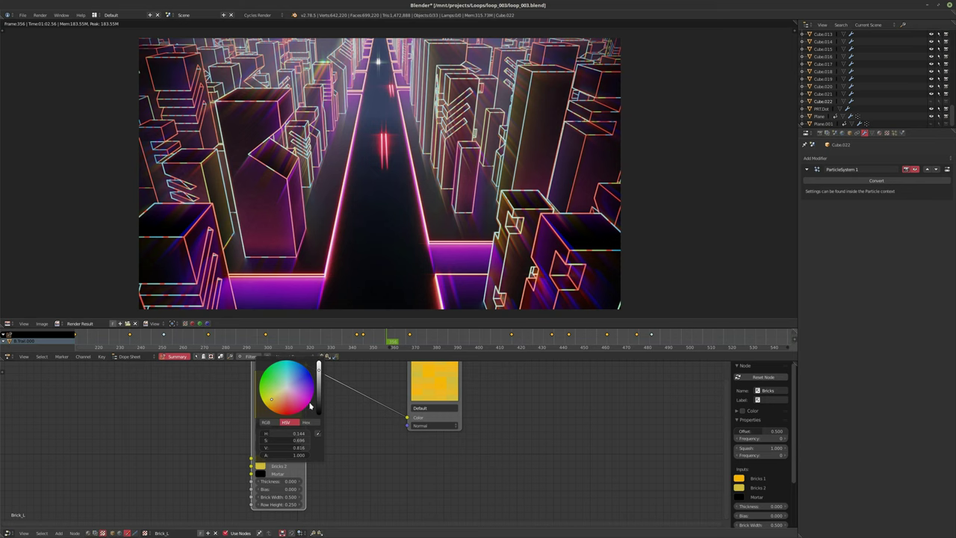
left_click_drag(319, 395, 268, 433)
left_click(260, 458)
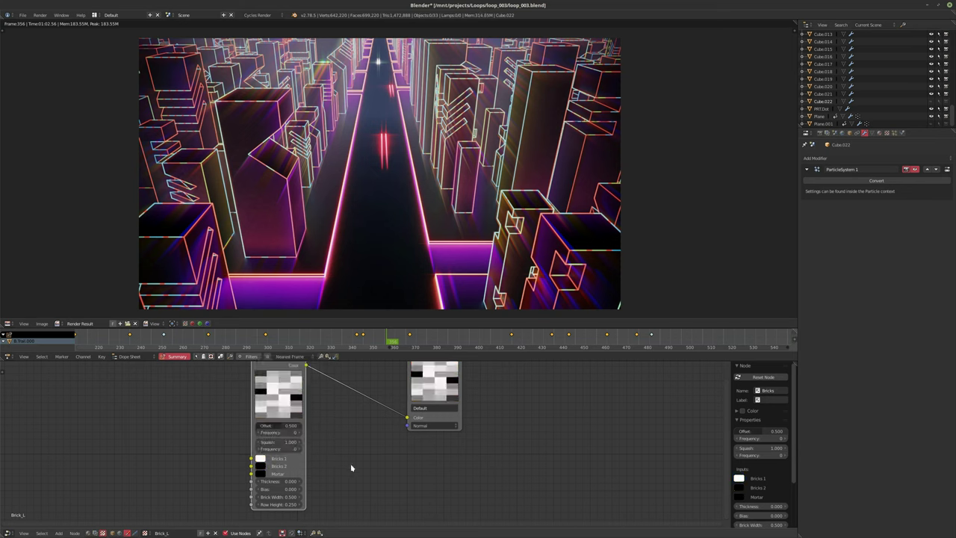
Step: Set the row height of Brick_L's Bricks node to 1
left_click(275, 506)
type("1")
key("Return")
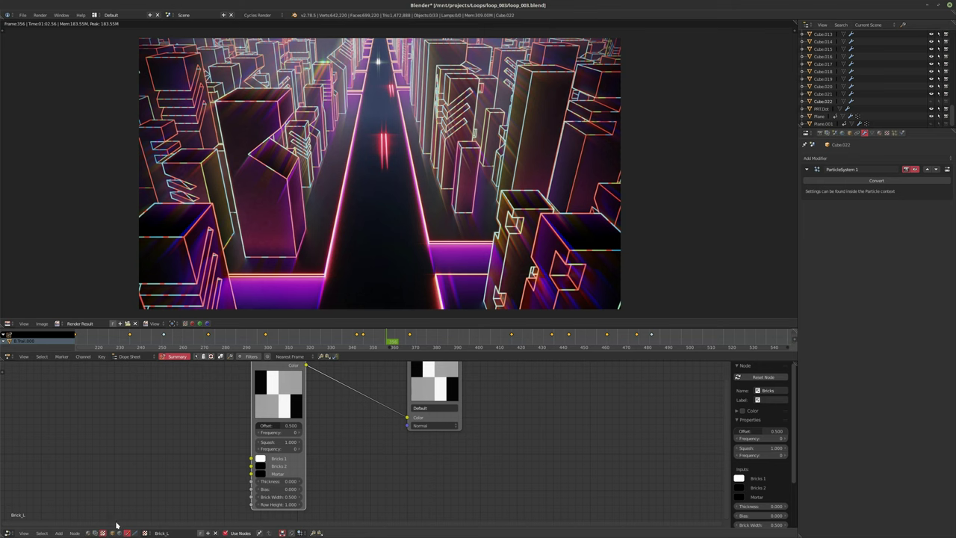
Step: Switch the node editor back to the scene's compositing nodes at the end of the chain
left_click(94, 533)
key("Home")
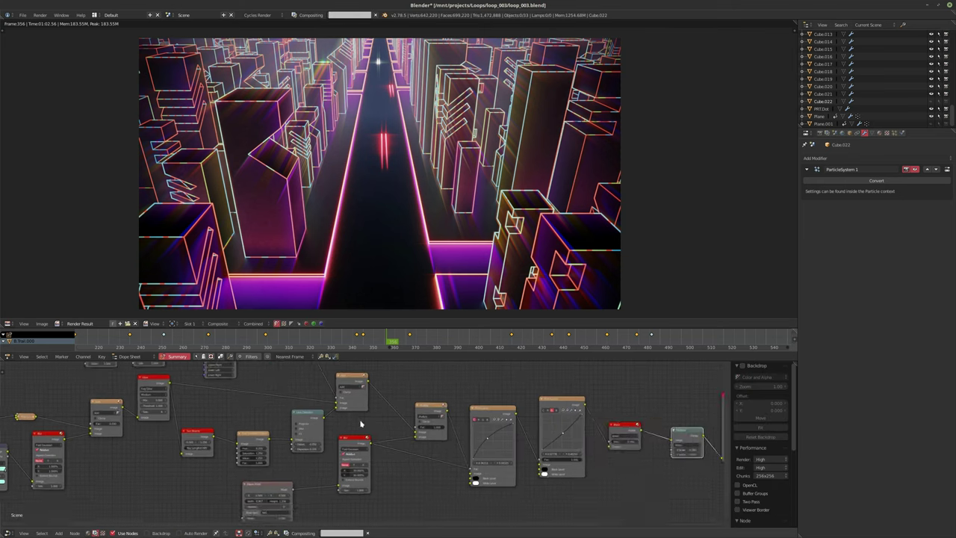
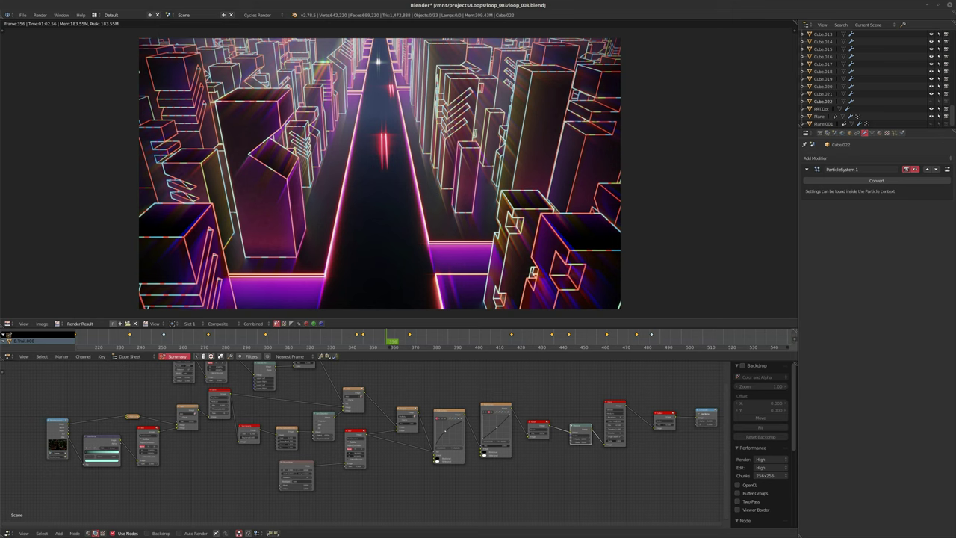
key("XF86AudioLowerVolume")
key("XF86AudioLowerVolume")
key("XF86AudioRaiseVolume")
scroll(591, 419, "up", 1)
middle_click_drag(590, 418, 435, 398)
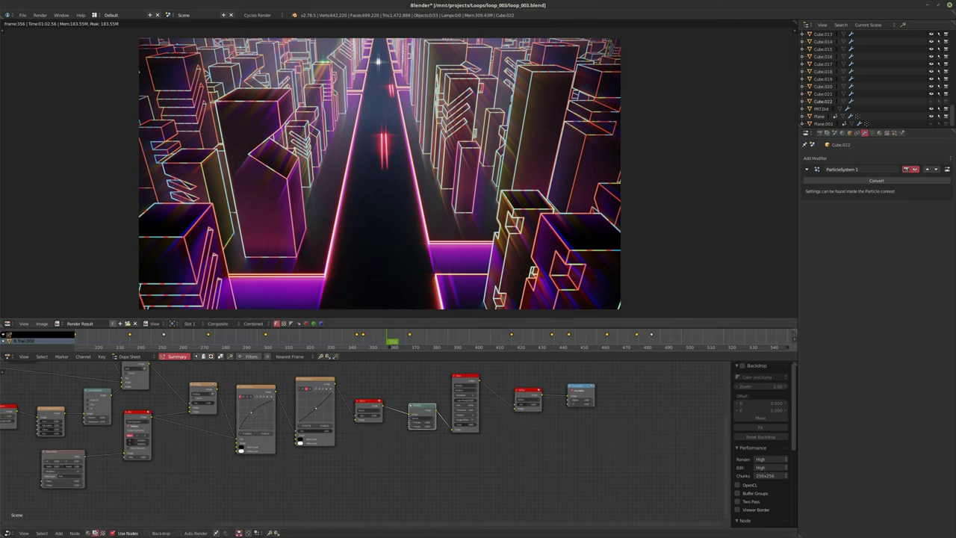
scroll(529, 413, "up", 1)
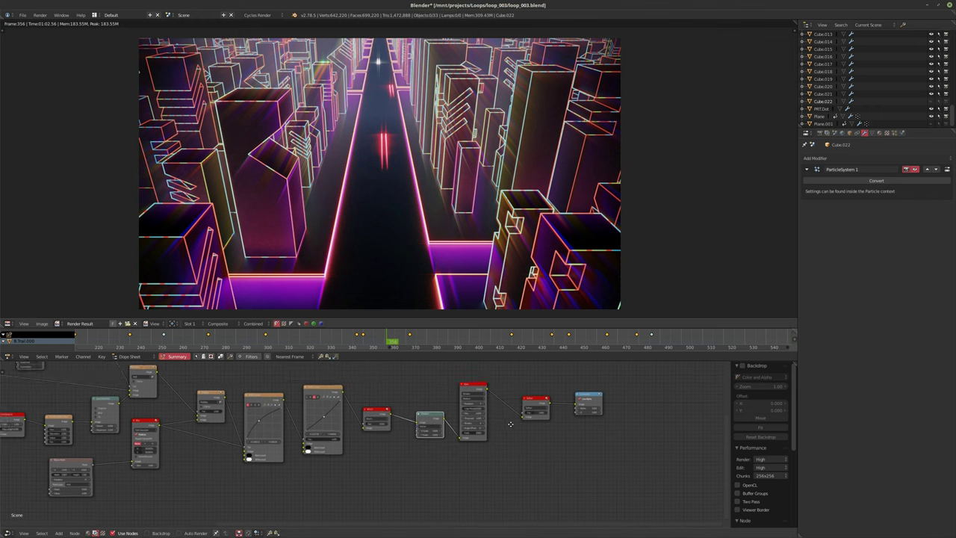
scroll(531, 416, "up", 1)
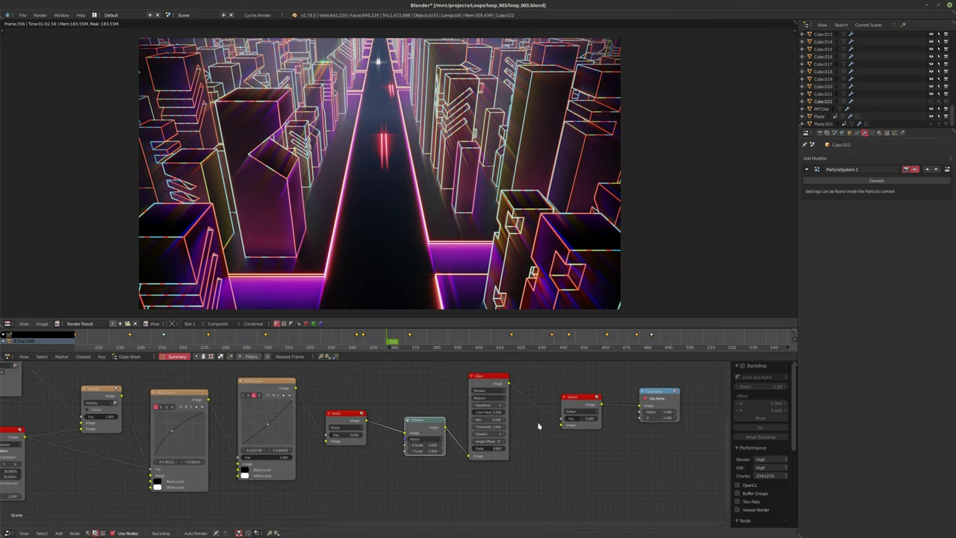
middle_click_drag(574, 465, 472, 456)
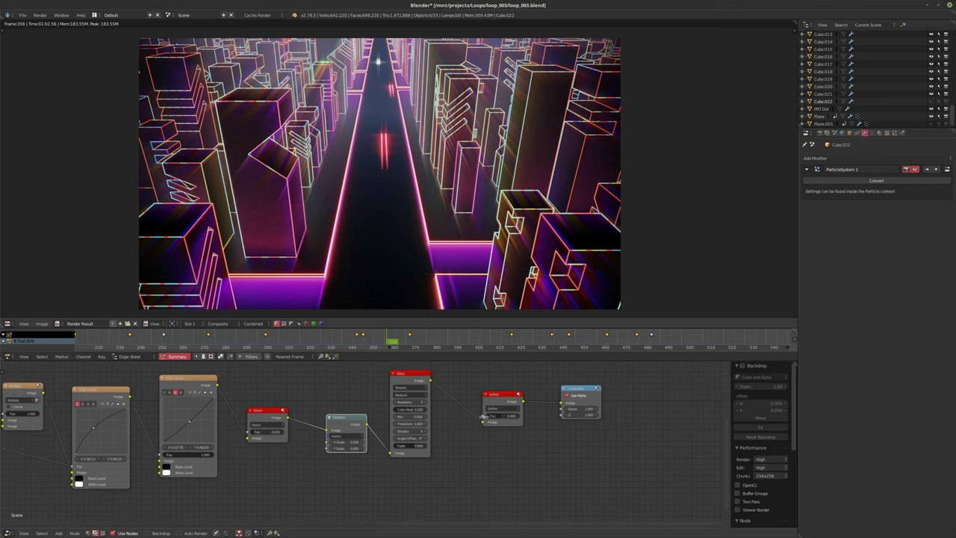
Step: Move the Composite, Soften, Glare and Displace nodes farther along the chain to open space after the Kirsch filter
left_click_drag(575, 393, 638, 392)
left_click_drag(502, 394, 570, 401)
left_click_drag(471, 386, 541, 387)
middle_click_drag(540, 387, 598, 386)
left_click_drag(403, 447, 454, 465)
Step: Add an input node in the space before the Displace node
scroll(454, 465, "up", 2)
key("shift+a")
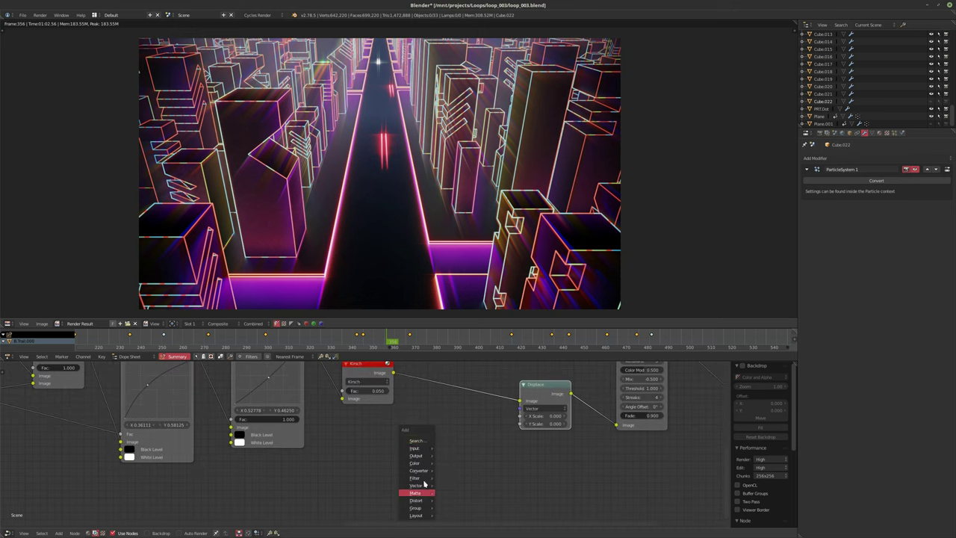
mouse_move(418, 448)
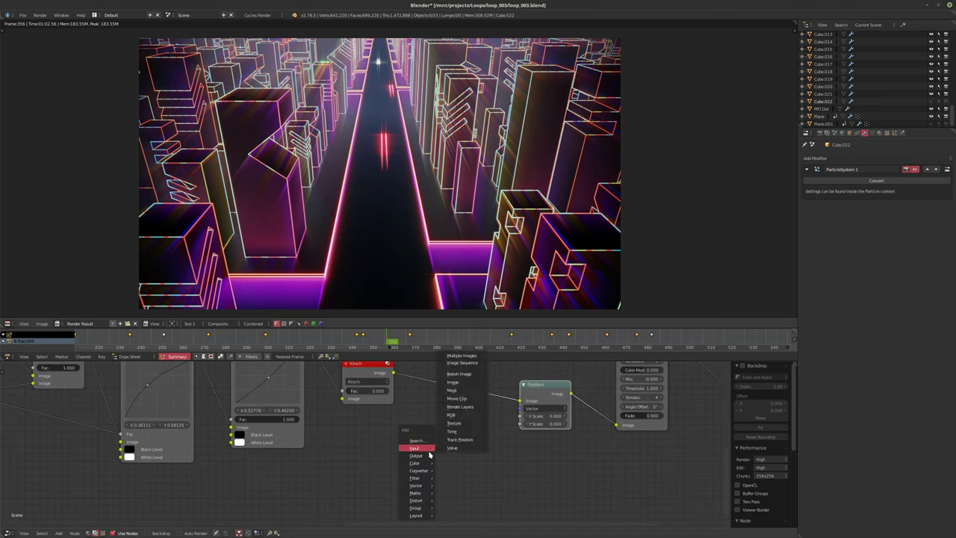
Step: Add a Texture input node beneath the Kirsch node and assign the Brick texture to it
left_click(455, 423)
left_click(364, 455)
left_click(347, 491)
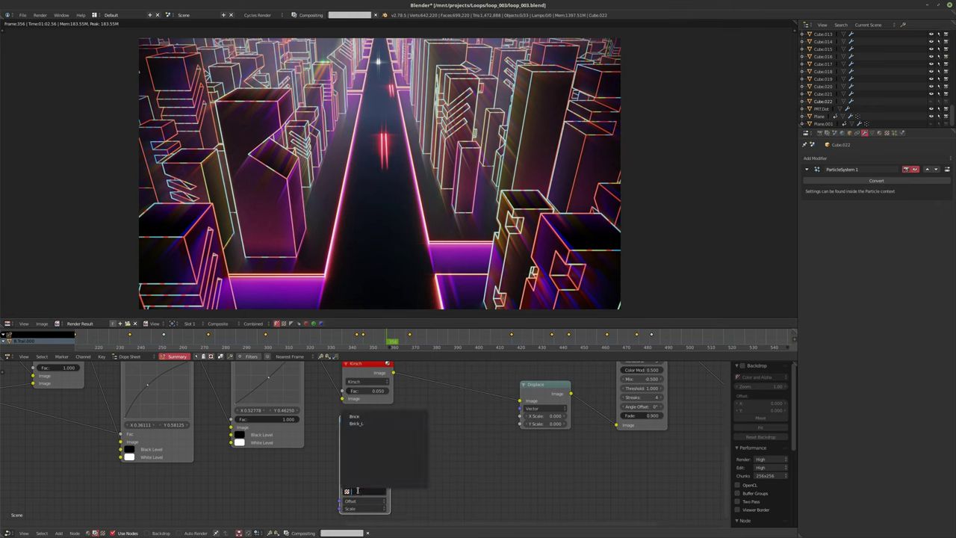
left_click(367, 416)
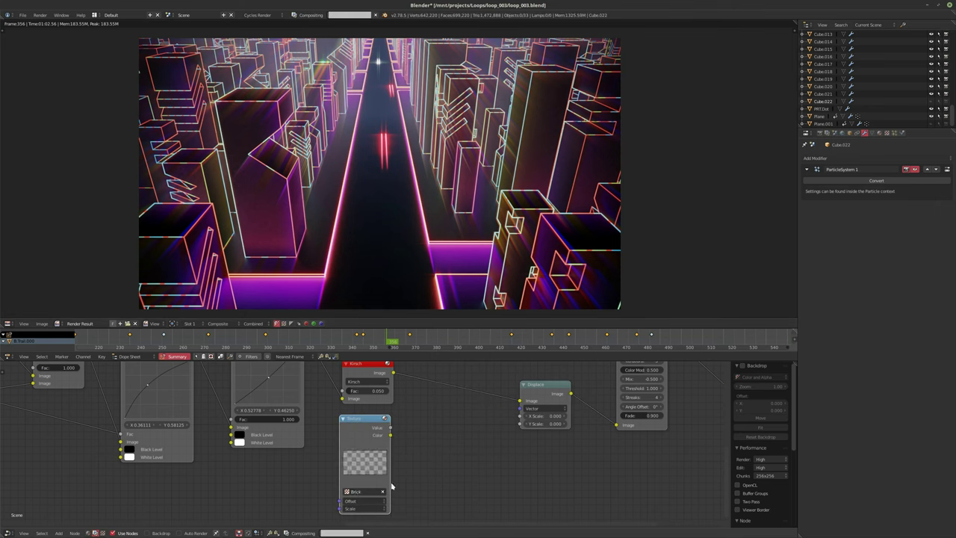
Step: Link the Brick texture's Color output to the X Scale input of the Displace node
left_click_drag(389, 430, 520, 408)
middle_click_drag(368, 427, 385, 424)
middle_click_drag(531, 418, 480, 430)
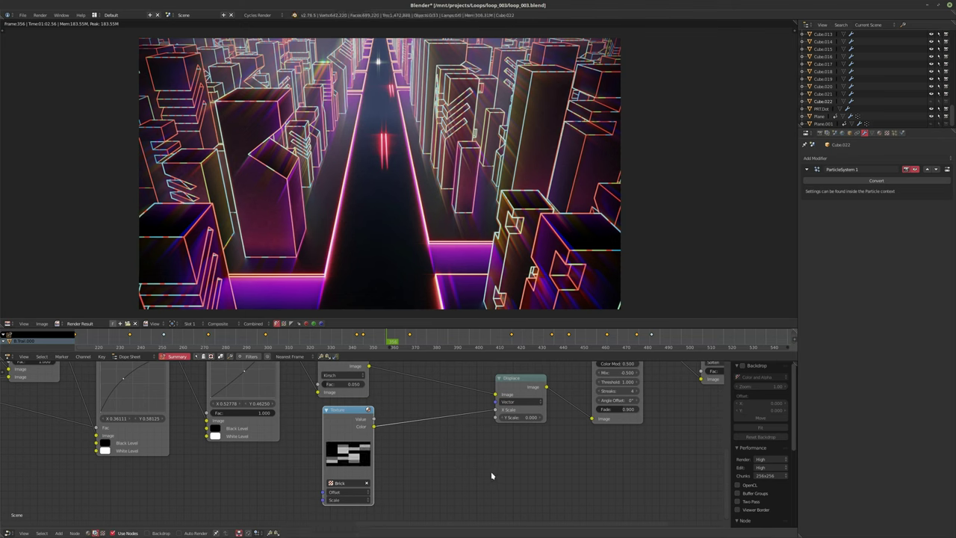
scroll(470, 476, "up", 1)
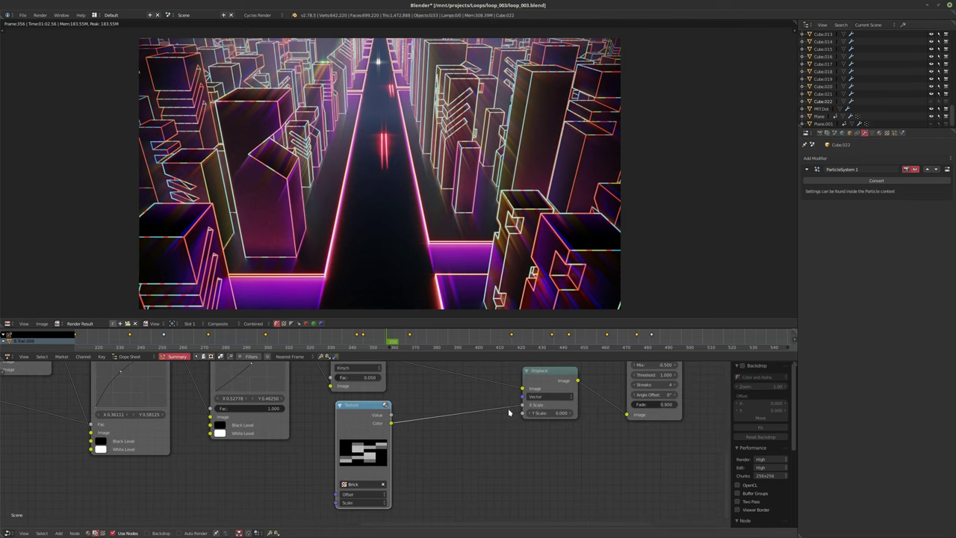
middle_click_drag(488, 409, 473, 424)
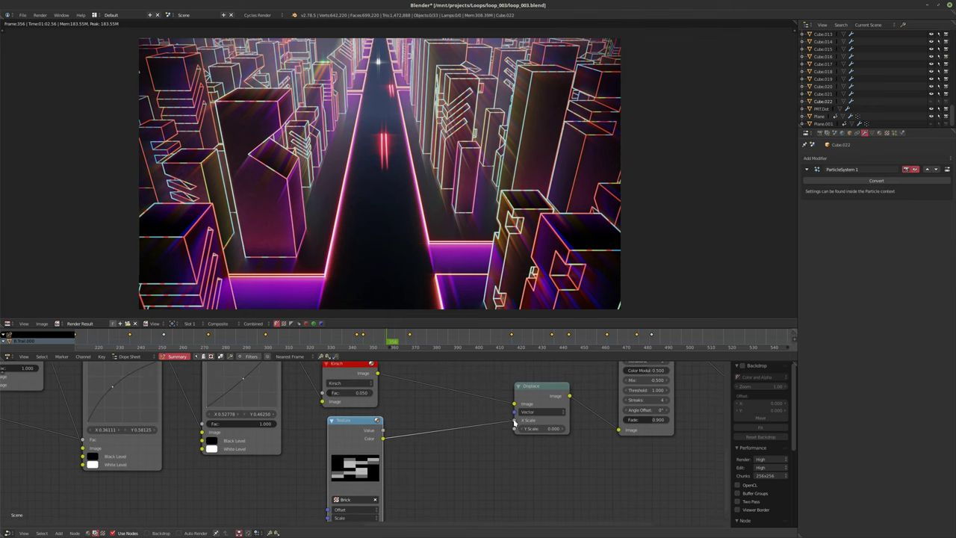
mouse_move(430, 455)
middle_mouse_down()
mouse_move(428, 439)
mouse_move(421, 464)
middle_mouse_up()
left_click(542, 406)
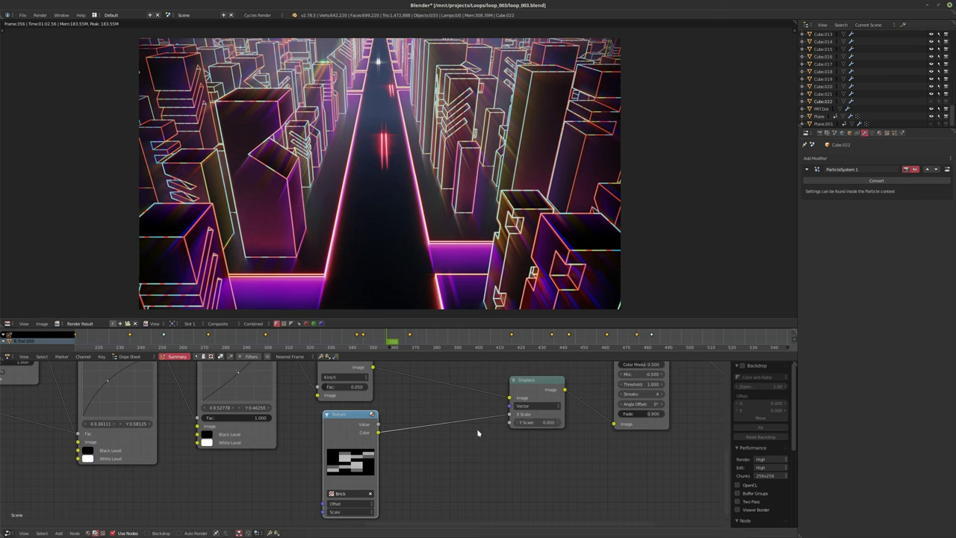
middle_click_drag(468, 426, 462, 441)
Step: Unlink the texture from the Displace node and reset its X Scale to 0
mouse_move(508, 428)
left_mouse_down()
mouse_move(494, 443)
mouse_move(526, 430)
left_mouse_up()
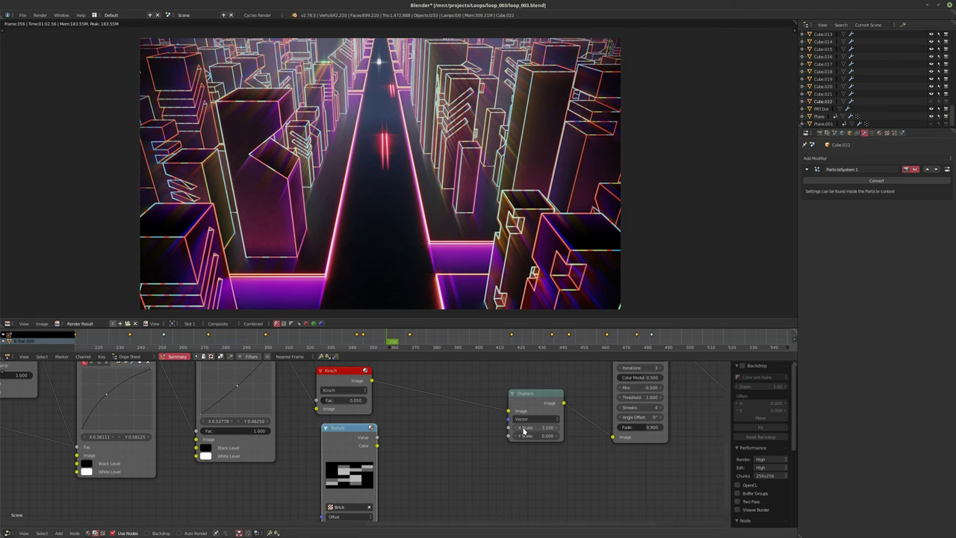
left_click(525, 430)
type("00")
key("Return")
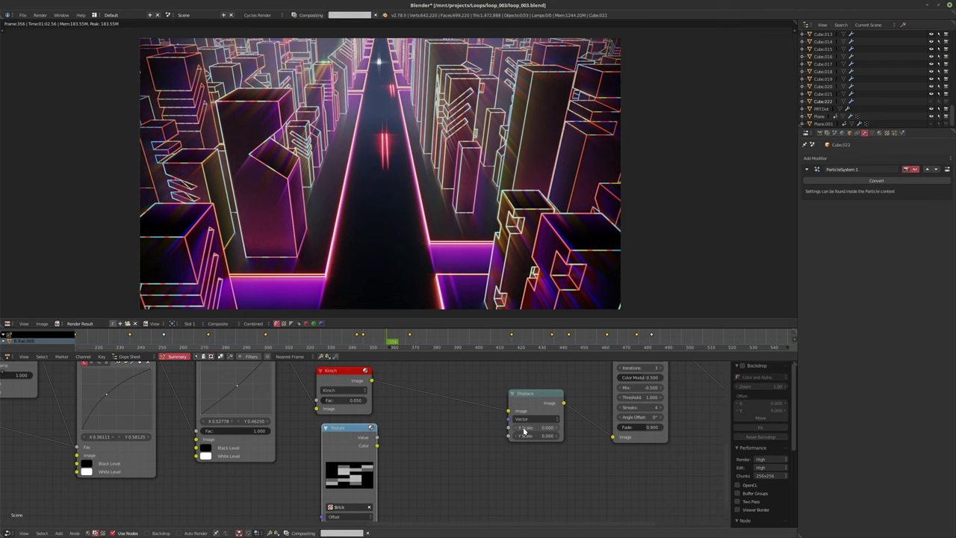
Step: Add a Math node between the Texture and Displace nodes and set its second value to 100
key("shift+a")
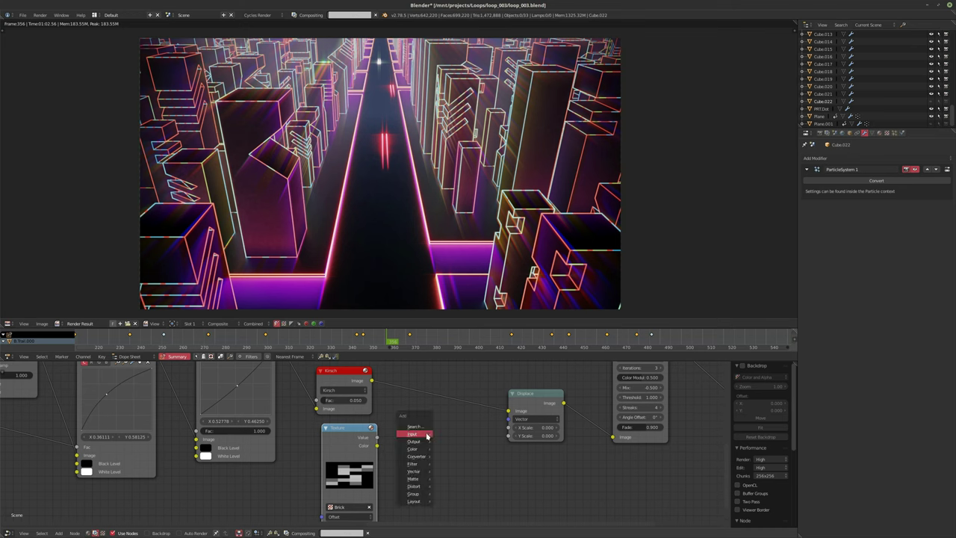
mouse_move(416, 455)
left_click(449, 398)
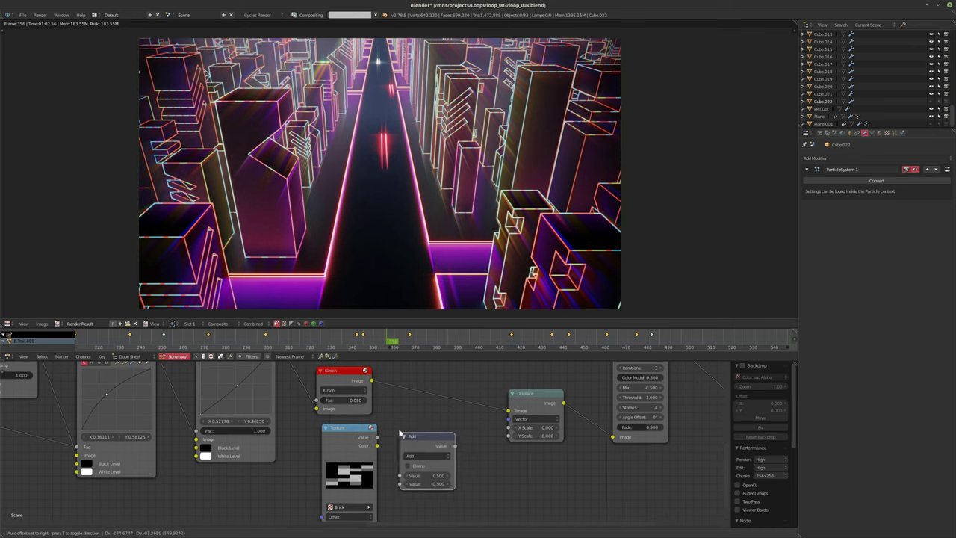
left_click(430, 448)
left_click(430, 468)
type("100")
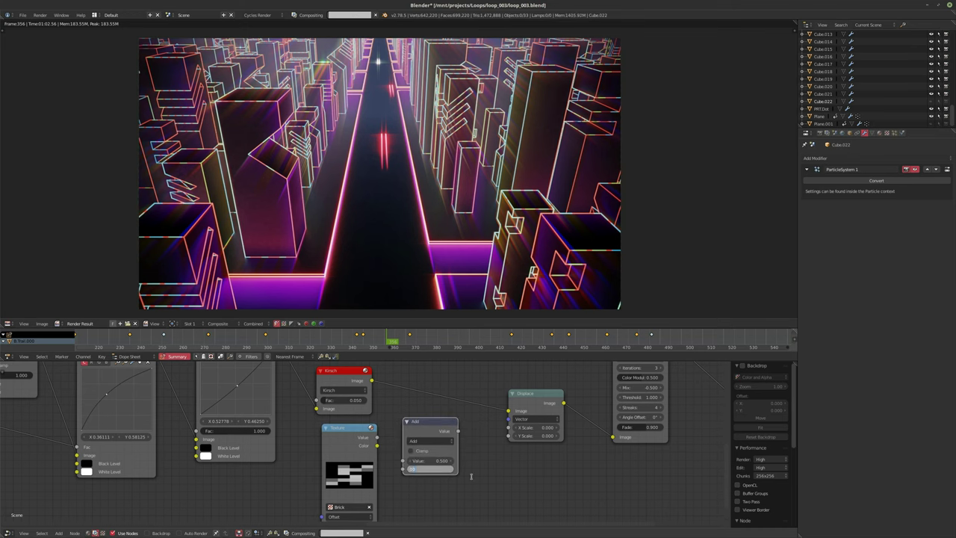
key("Return")
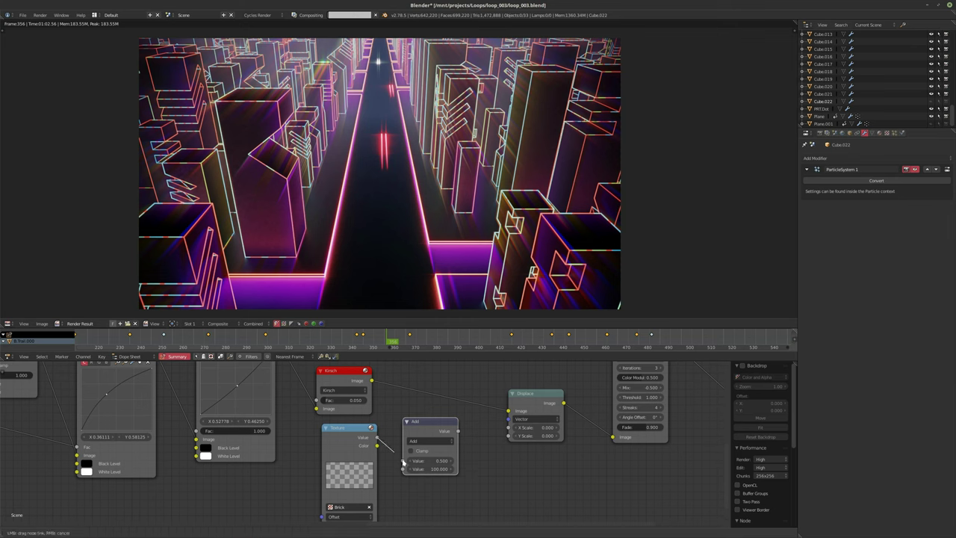
Step: Link the texture's Value output to the Math node's first value, and the Math output to Displace's X Scale
left_click_drag(377, 437, 403, 461)
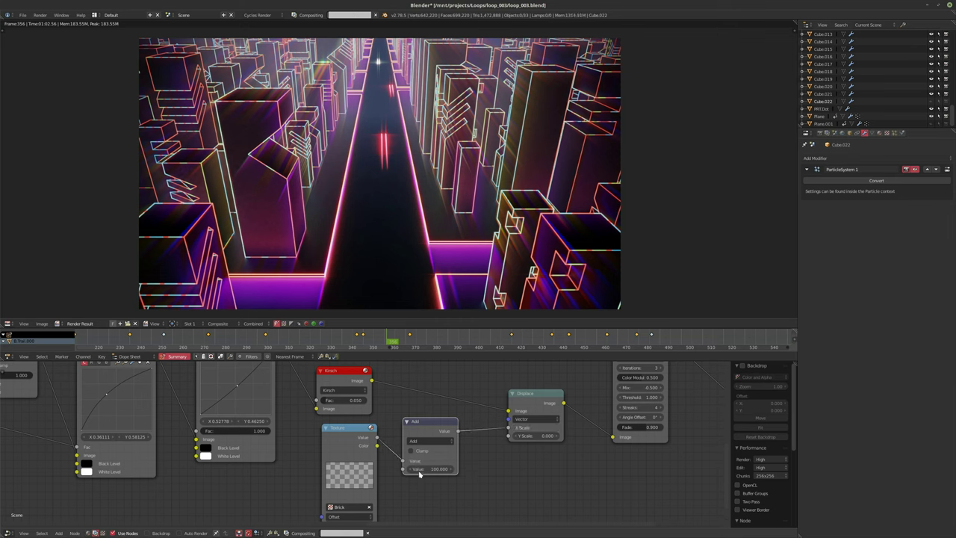
middle_click_drag(372, 459, 407, 431)
middle_click_drag(377, 401, 389, 392)
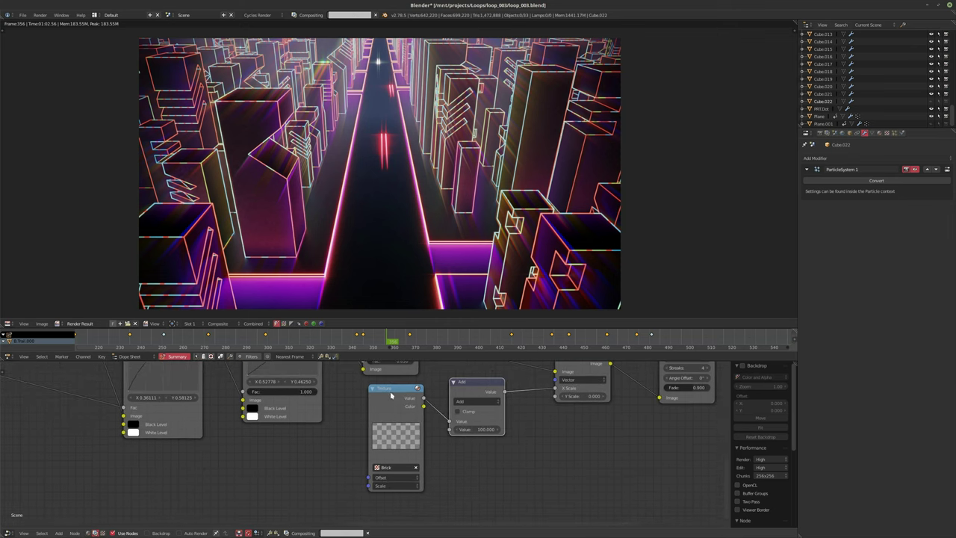
Step: Move the Texture node further away from the Math node to make room between them
left_click_drag(391, 396, 357, 429)
scroll(389, 407, "down", 2)
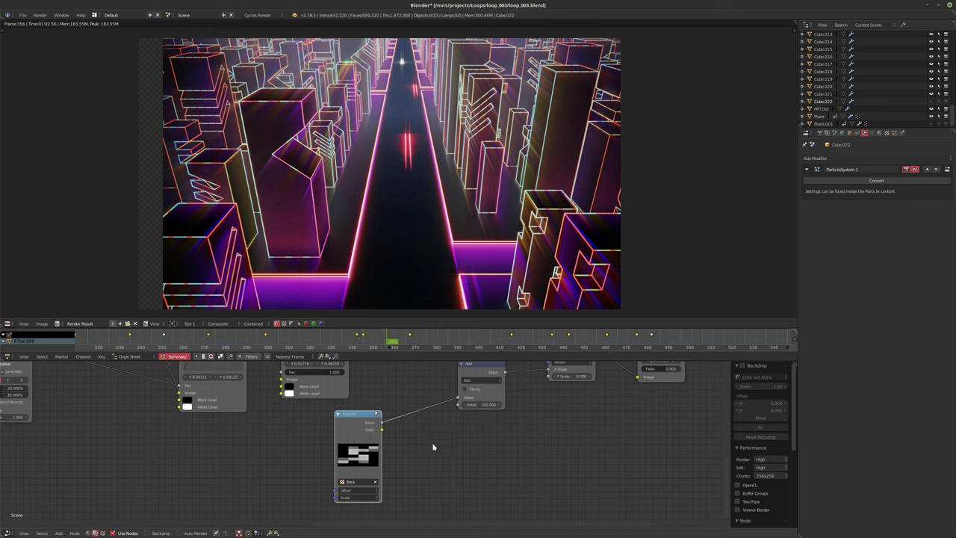
middle_click_drag(364, 415, 321, 427)
left_click_drag(320, 427, 283, 429)
middle_click_drag(442, 387, 448, 423)
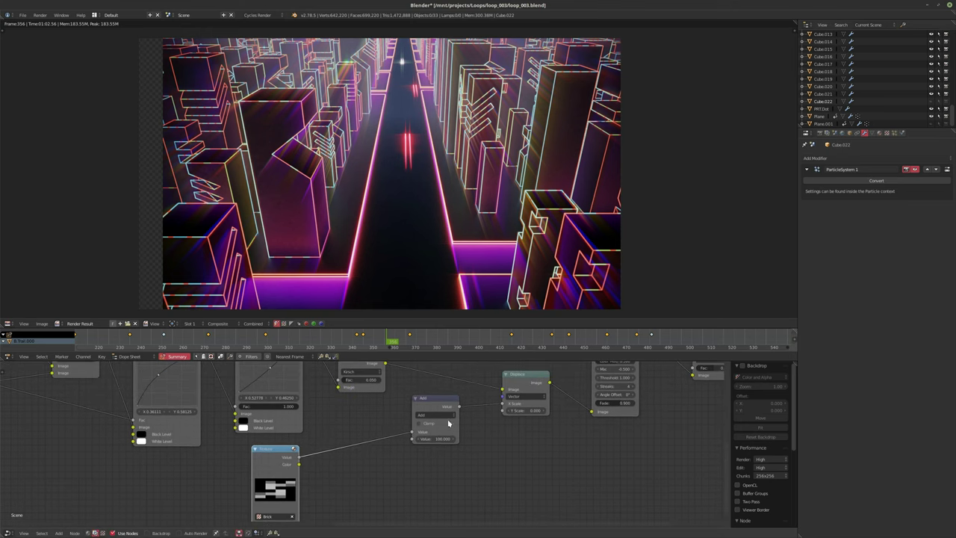
mouse_move(437, 406)
left_mouse_down()
mouse_move(445, 409)
mouse_move(391, 421)
mouse_move(435, 414)
left_mouse_up()
Step: Insert a Separate RGBA node between the Texture and Math nodes and tidy their positions
key("shift+a")
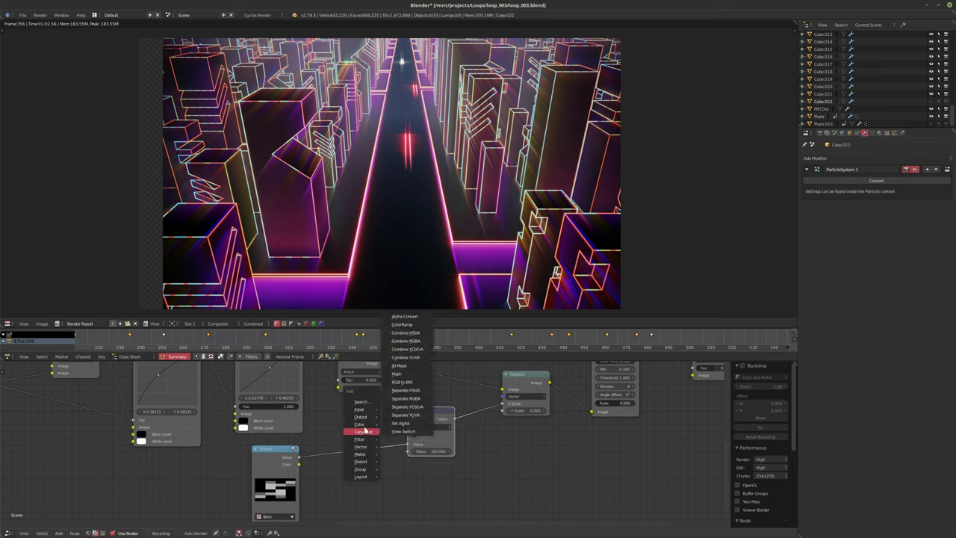
mouse_move(382, 425)
left_click(409, 399)
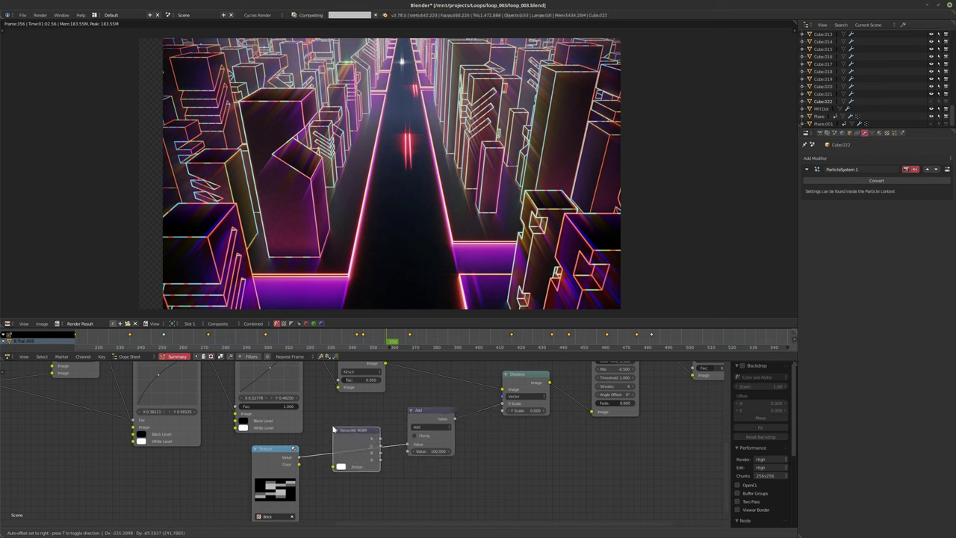
left_click(336, 430)
left_click_drag(371, 433, 369, 452)
mouse_move(426, 423)
left_mouse_down()
mouse_move(407, 420)
mouse_move(419, 416)
left_mouse_up()
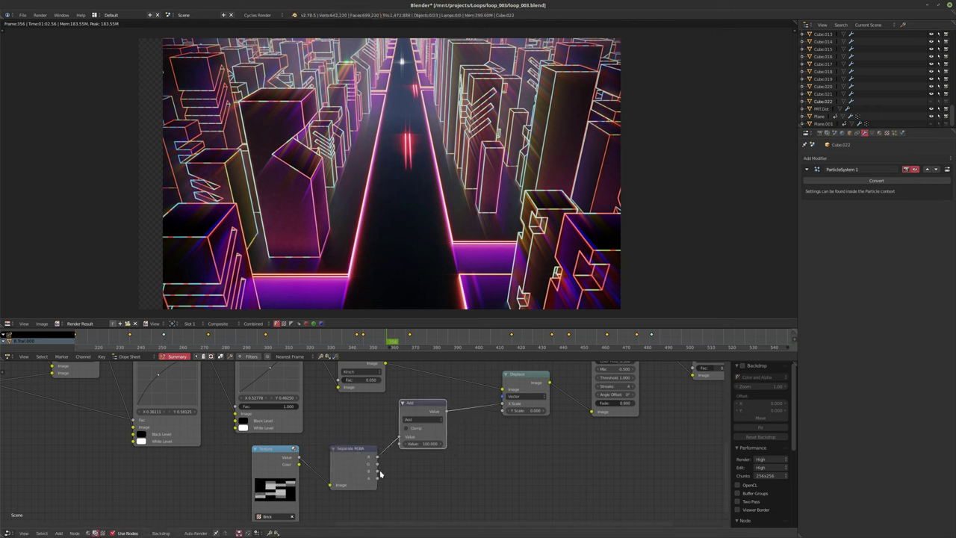
middle_click_drag(419, 464, 394, 465)
key("shift+a")
mouse_move(385, 467)
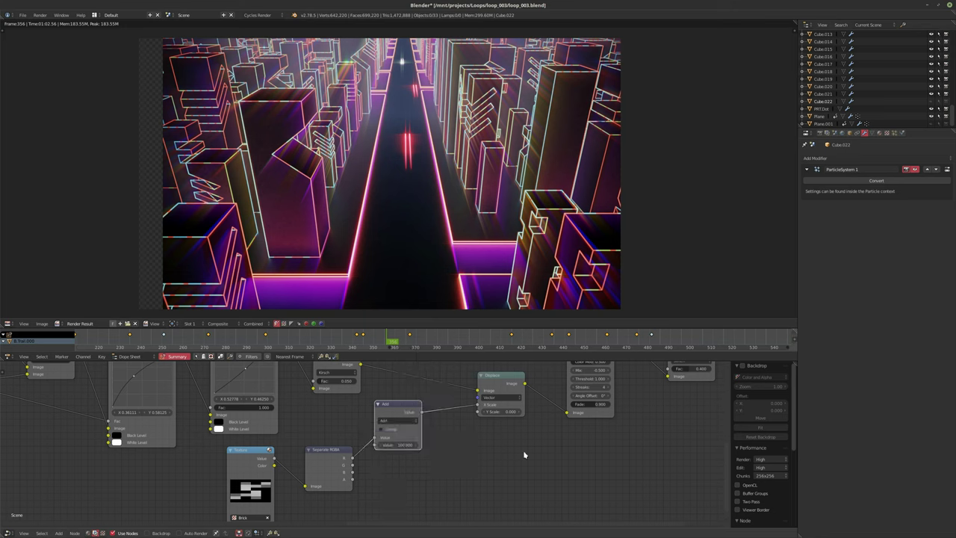
Step: Detach Separate RGBA from the Texture and Math nodes and place it on the link between Kirsch and Displace
middle_click_drag(523, 452, 511, 476)
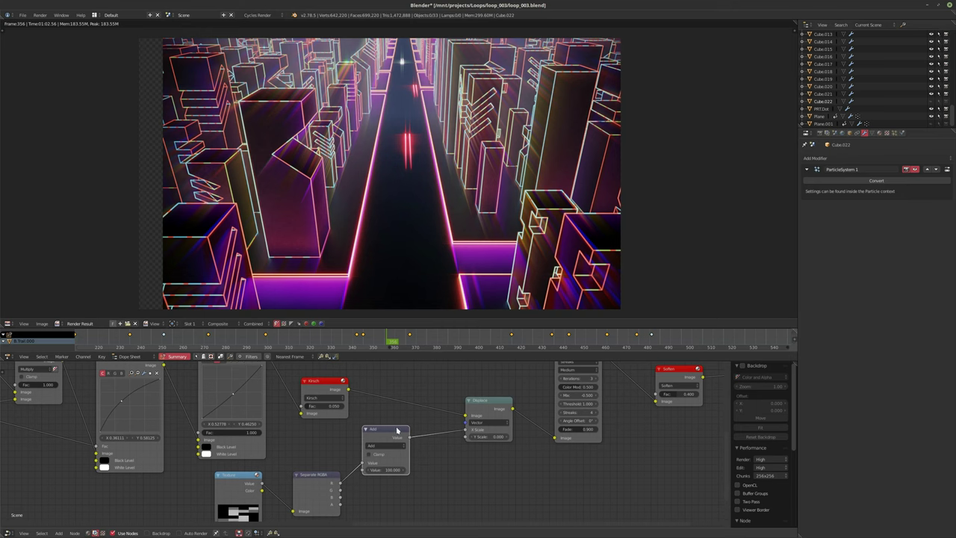
left_click_drag(261, 485, 293, 511)
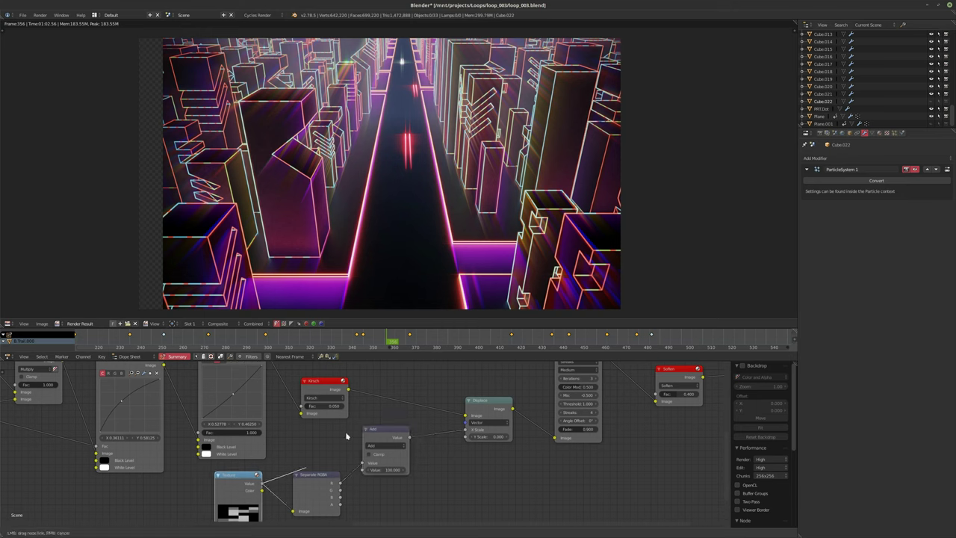
left_click_drag(348, 389, 386, 384)
left_click_drag(404, 438, 437, 462)
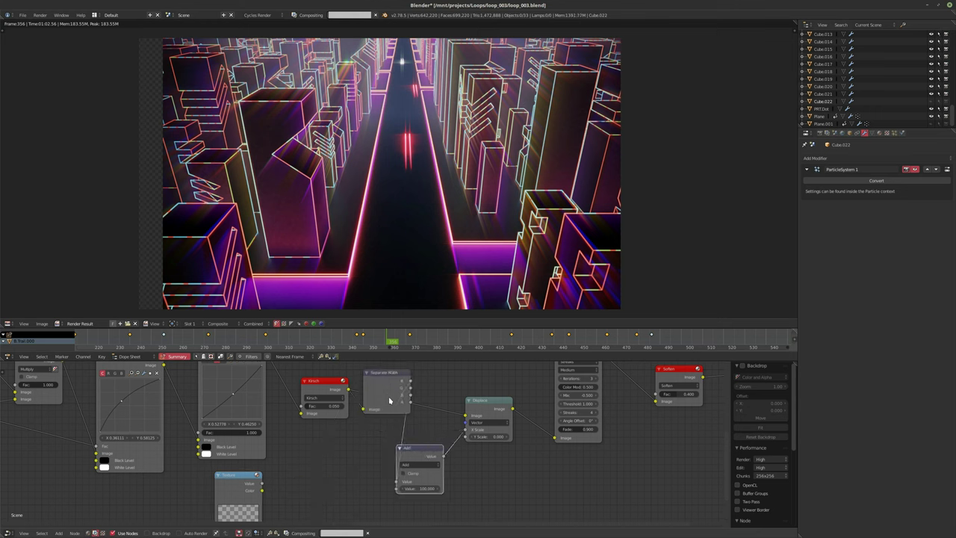
left_click_drag(384, 371, 464, 395)
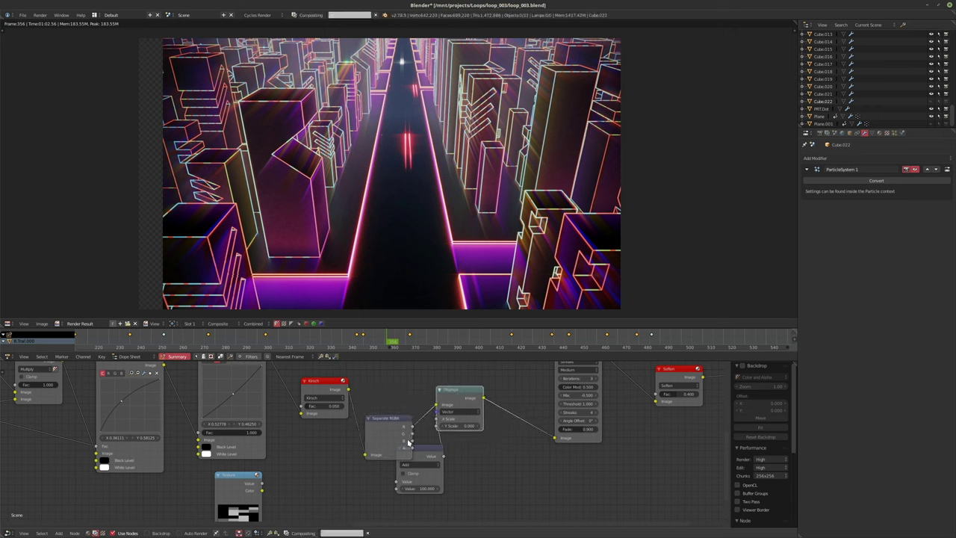
left_click_drag(422, 462, 437, 526)
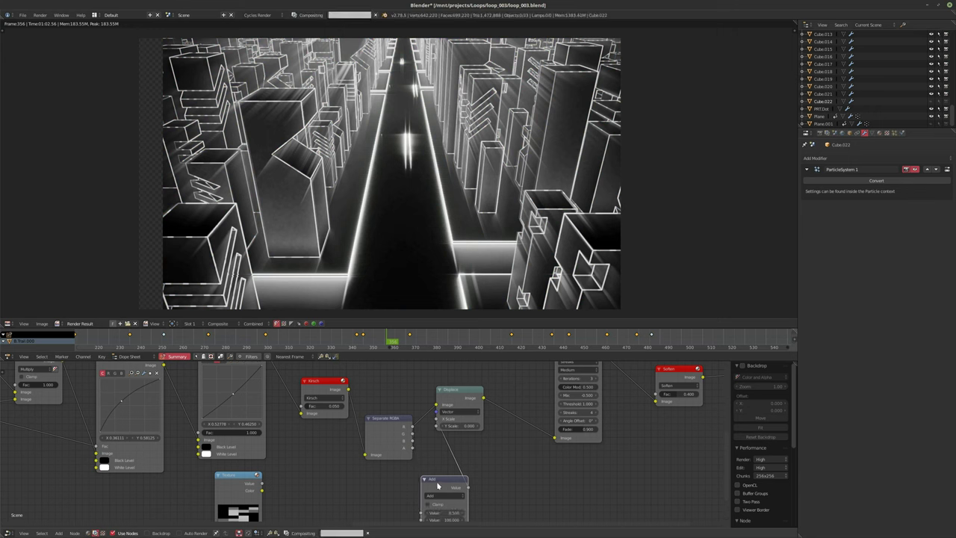
Step: Reposition the Math node below Separate RGBA, change it to Multiply, and link the texture's Value output to its first value
left_click_drag(439, 485, 401, 486)
middle_click_drag(415, 465, 427, 442)
scroll(427, 442, "down", 1)
left_click_drag(418, 452, 394, 451)
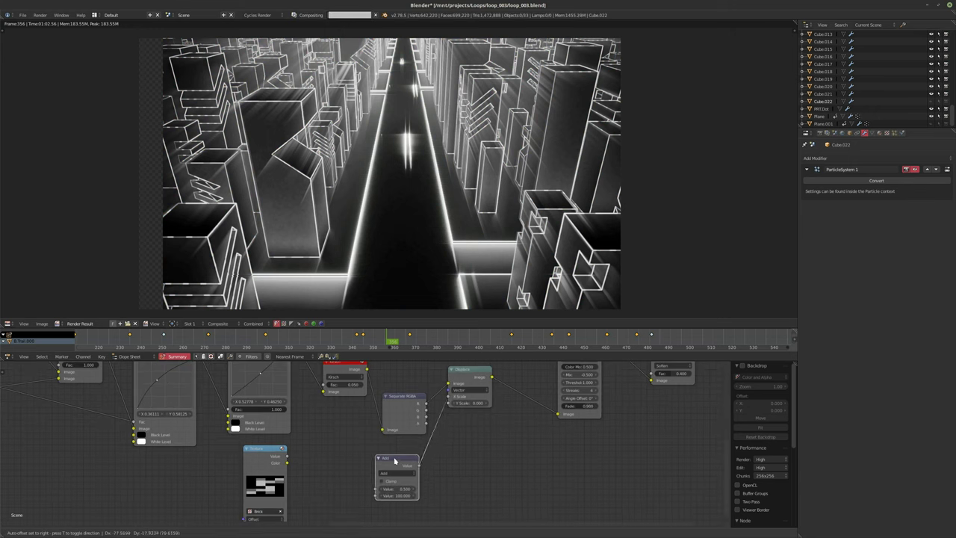
left_click(396, 467)
left_click(397, 453)
left_click_drag(286, 462, 411, 456)
scroll(450, 452, "up", 1)
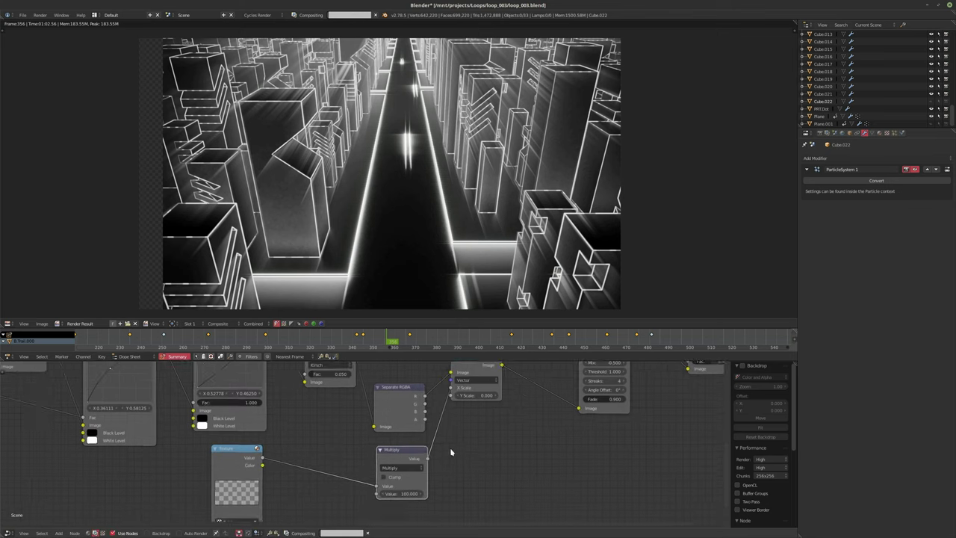
Step: Align the Separate RGBA and Multiply nodes, and feed Multiply from the texture's Color output instead of Value
middle_click_drag(451, 452, 426, 456)
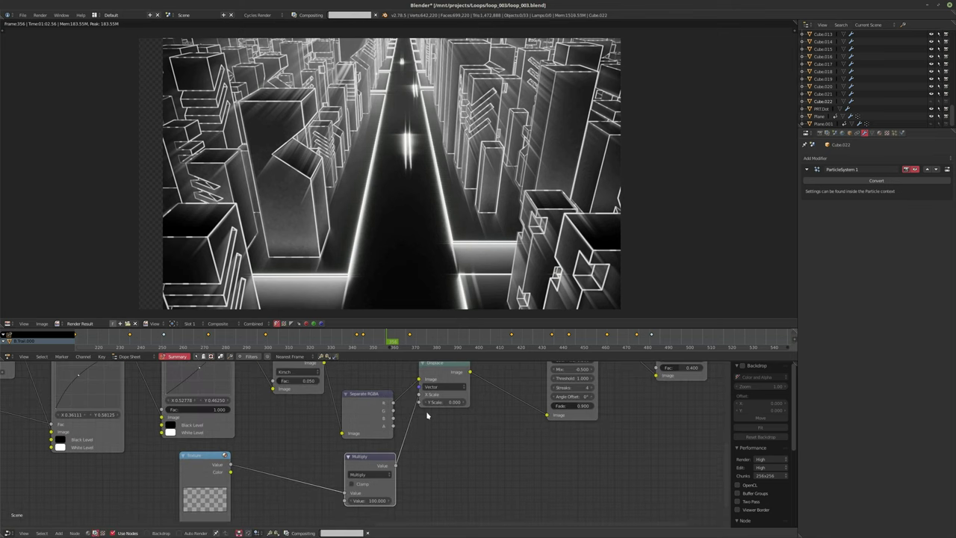
middle_click_drag(427, 415, 425, 449)
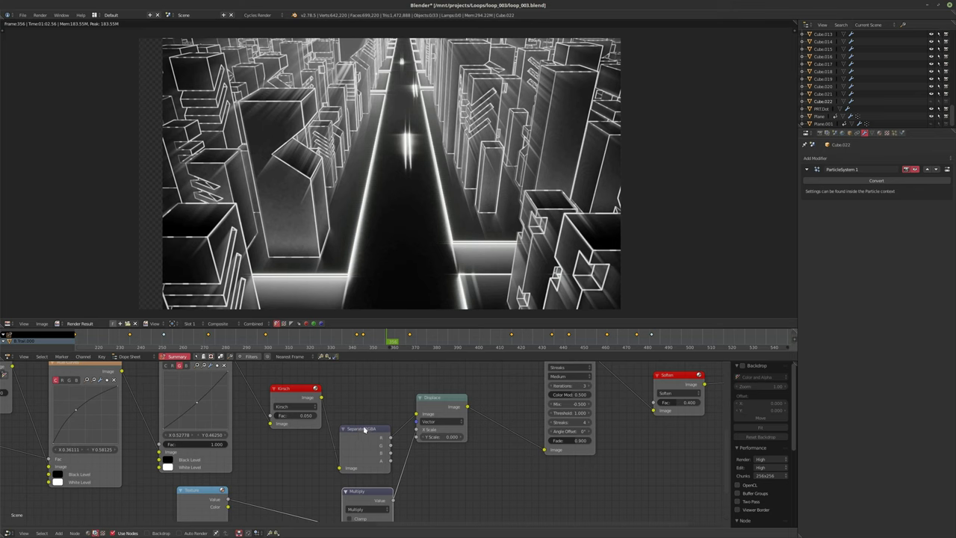
left_click_drag(364, 429, 364, 411)
left_click_drag(374, 500, 374, 477)
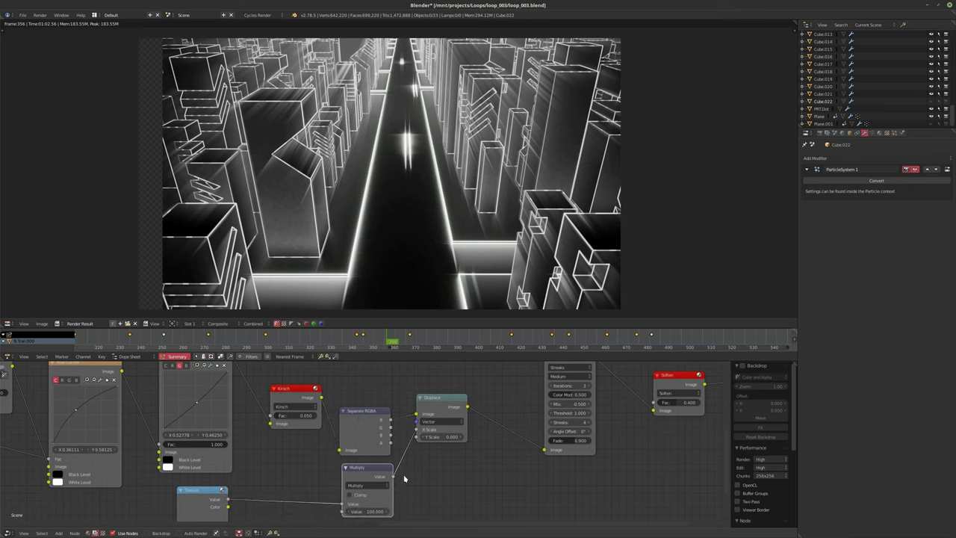
middle_click_drag(405, 474, 411, 433)
left_click_drag(237, 467, 337, 486)
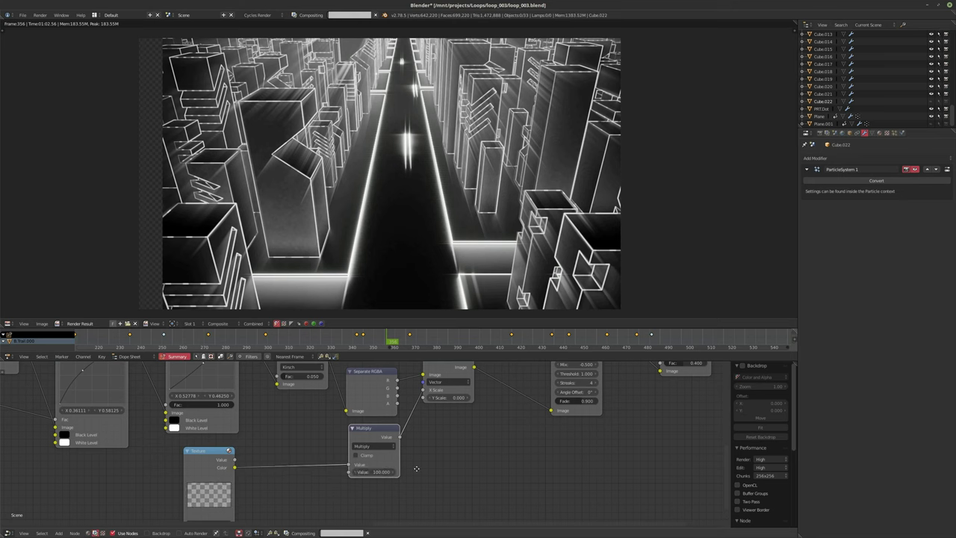
scroll(374, 478, "right", 3, "ctrl")
scroll(373, 478, "up", 3, "shift")
scroll(419, 463, "right", 2, "ctrl")
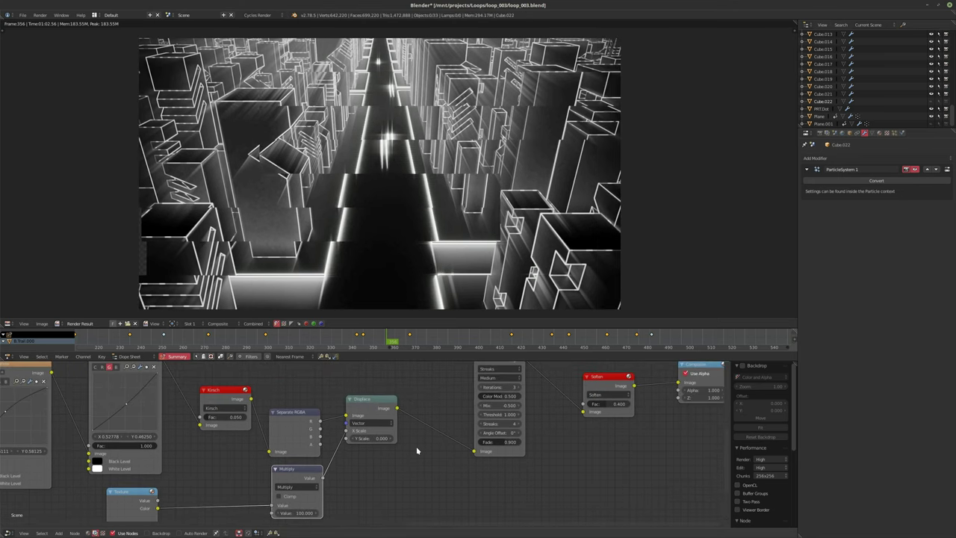
Step: Insert a Combine RGBA node between the Displace and Glare nodes
key("shift+a")
mouse_move(409, 446)
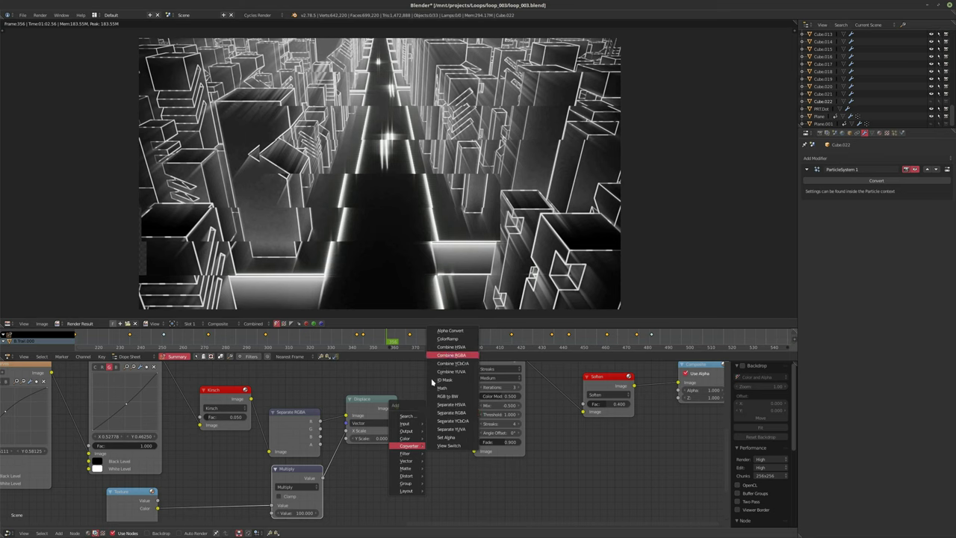
left_click(451, 355)
left_click(451, 439)
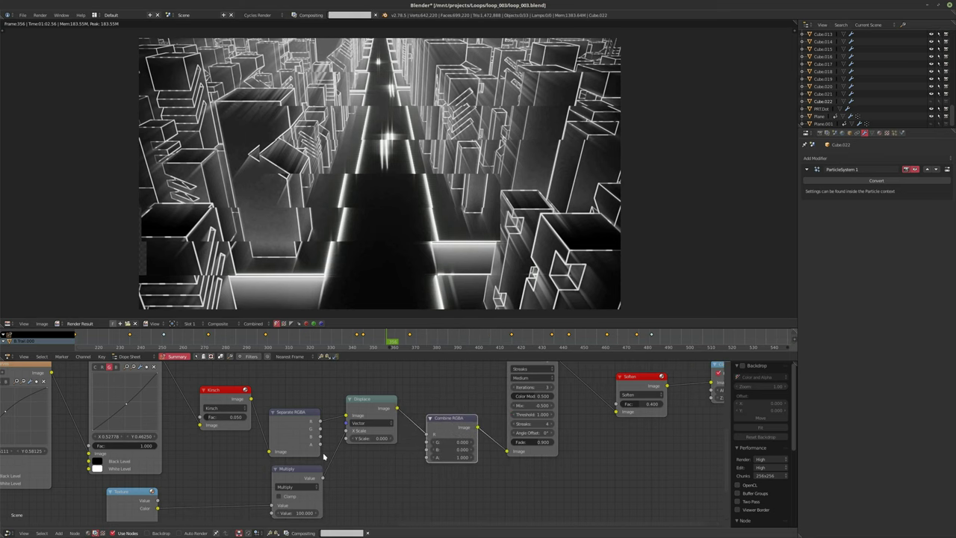
Step: Link the G and B channels from Separate RGBA to Combine RGBA, then tidy the Displace and Multiply nodes
left_click_drag(321, 430, 428, 449)
left_click_drag(373, 407, 386, 383)
scroll(358, 454, "down", 2)
mouse_move(316, 478)
left_mouse_down()
mouse_move(316, 436)
mouse_move(318, 483)
left_mouse_up()
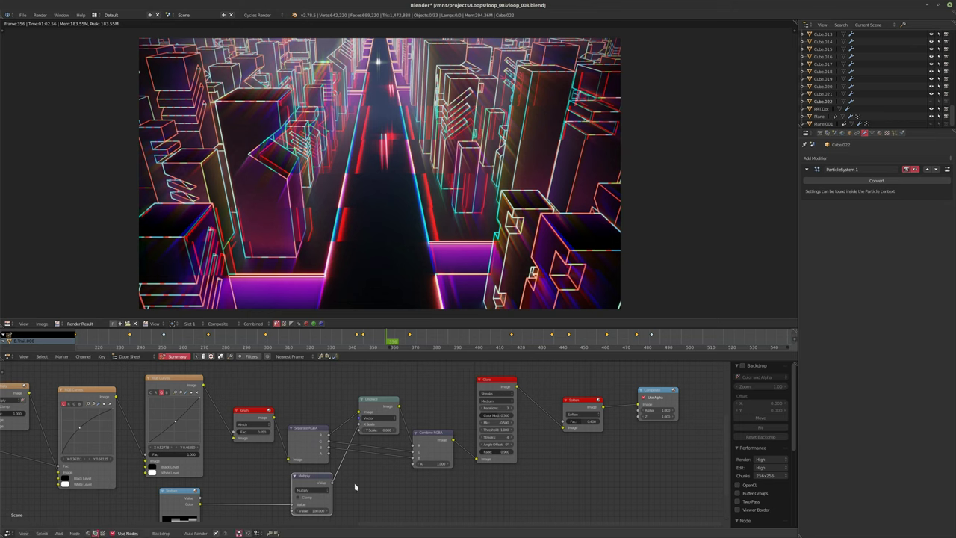
Step: Set the second value of the Multiply node to 25
scroll(352, 492, "up", 1)
scroll(349, 498, "up", 1)
left_click(299, 509)
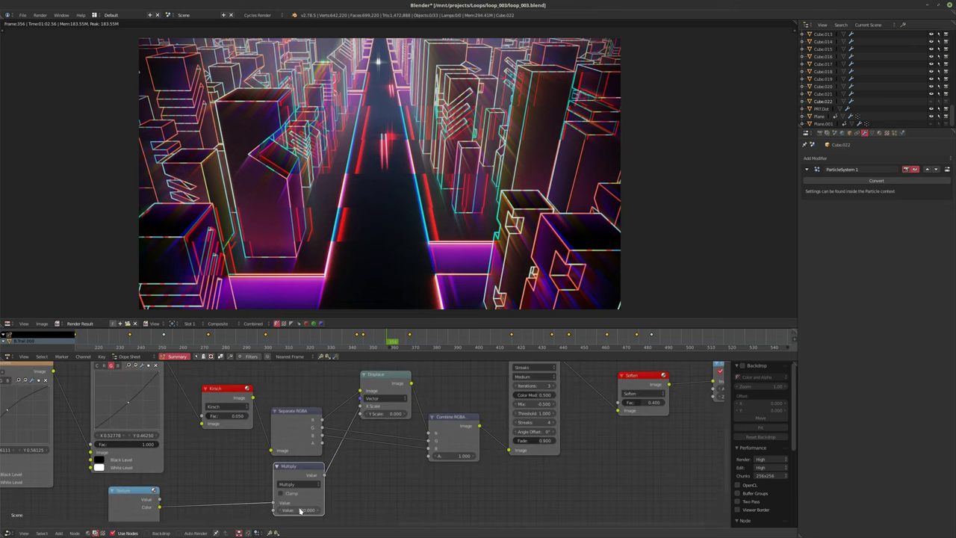
type("25")
key("Return")
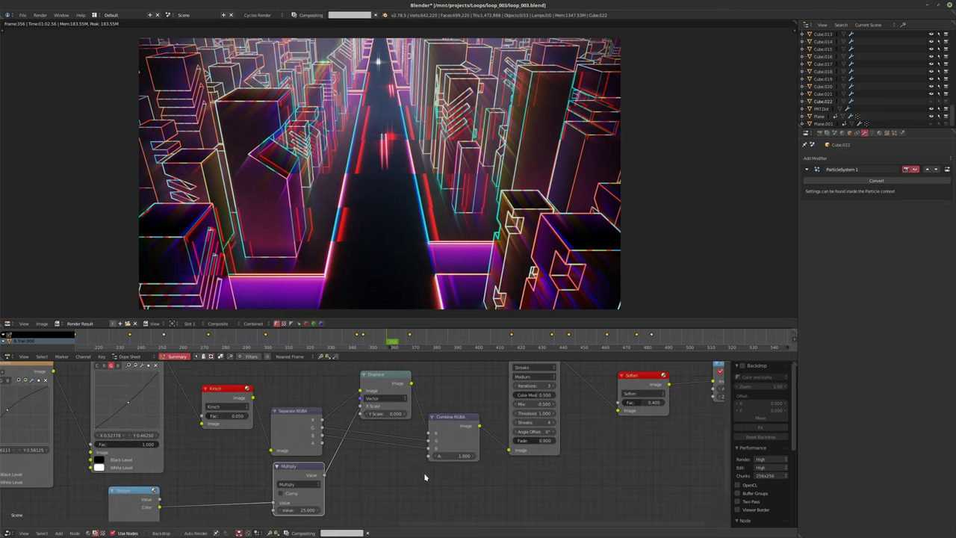
Step: Bring the Brick texture node closer to Multiply and set Multiply's second value to 40
middle_click_drag(268, 485, 276, 450)
left_click_drag(138, 466, 215, 457)
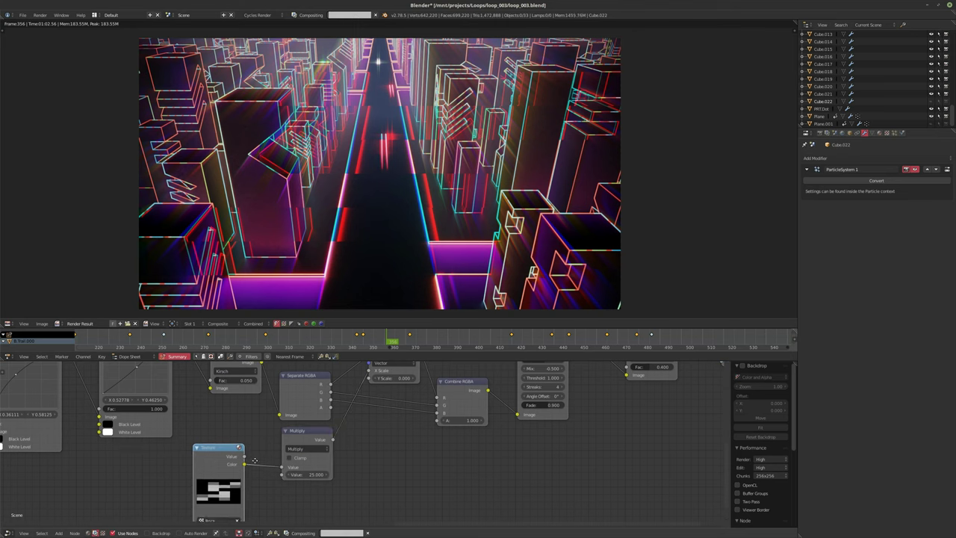
middle_click_drag(215, 457, 313, 436)
scroll(314, 436, "up", 1)
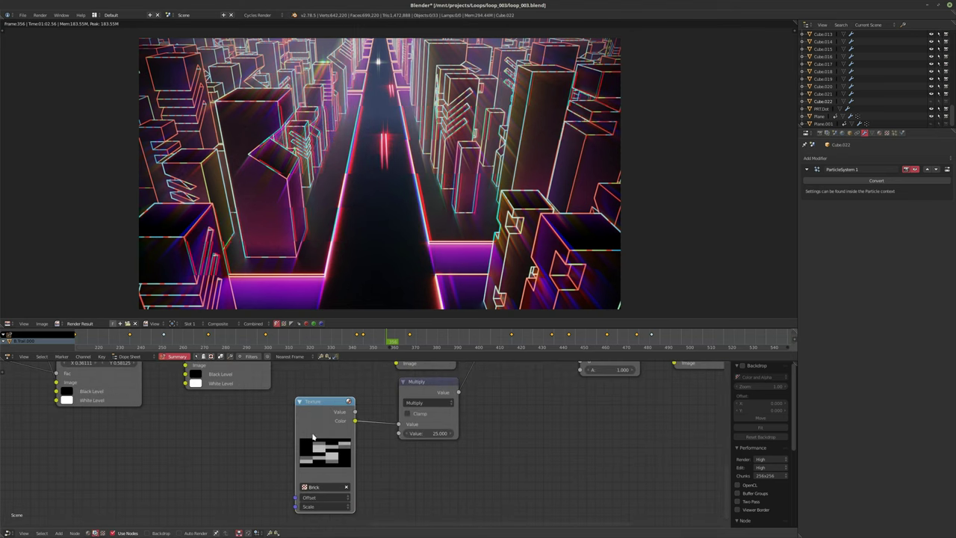
left_click_drag(318, 415, 313, 418)
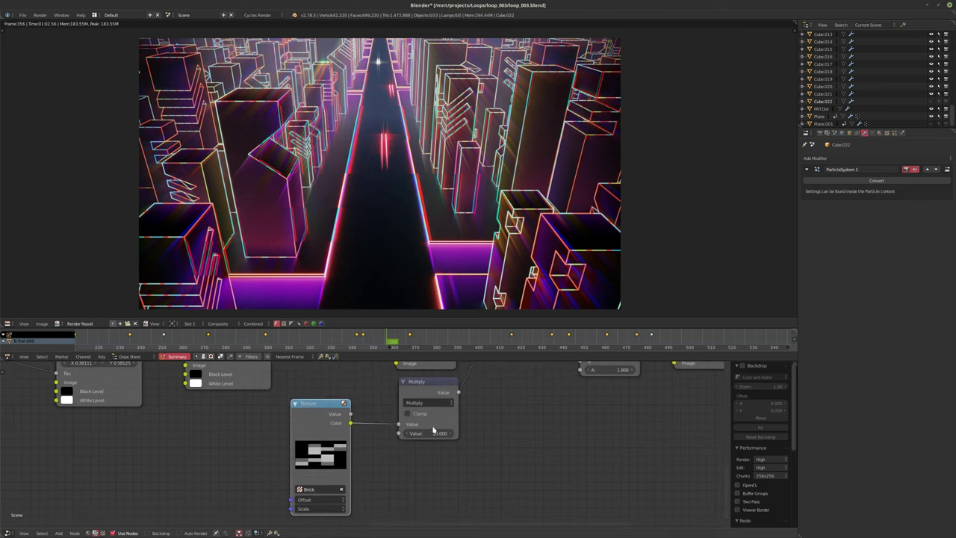
left_click(426, 433)
type("40")
key("Return")
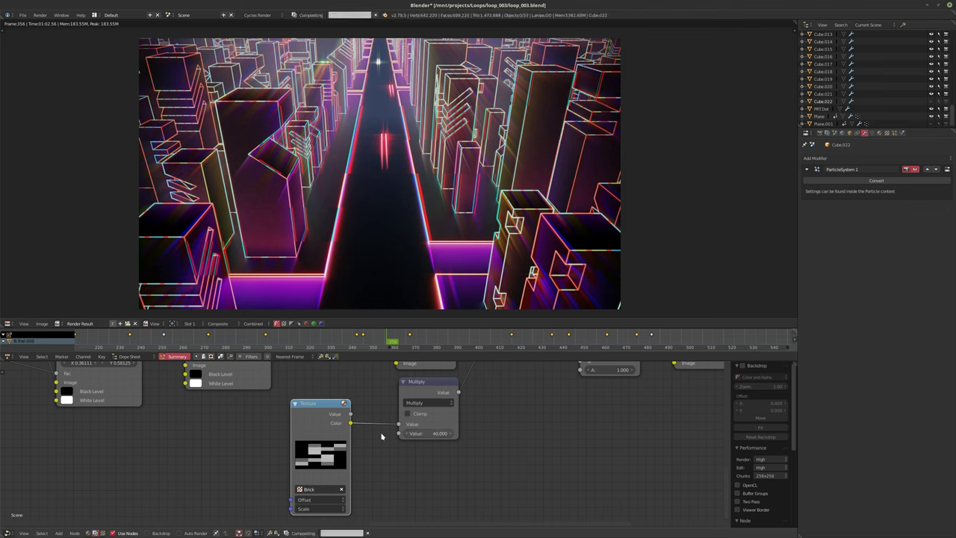
Step: Drive the X offset of the Brick texture node with the expression #frame
middle_click_drag(221, 456, 248, 456)
key("shift+a")
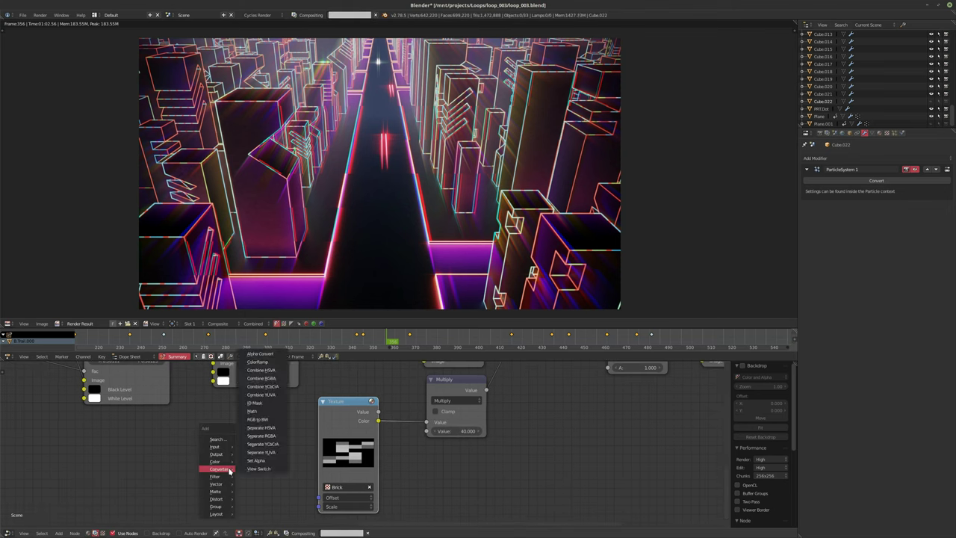
left_click(342, 498)
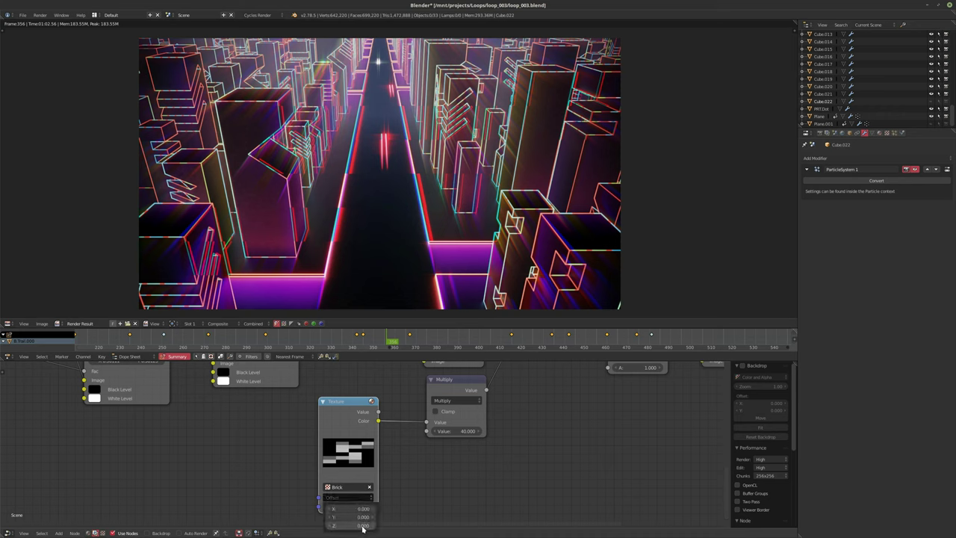
left_click(348, 509)
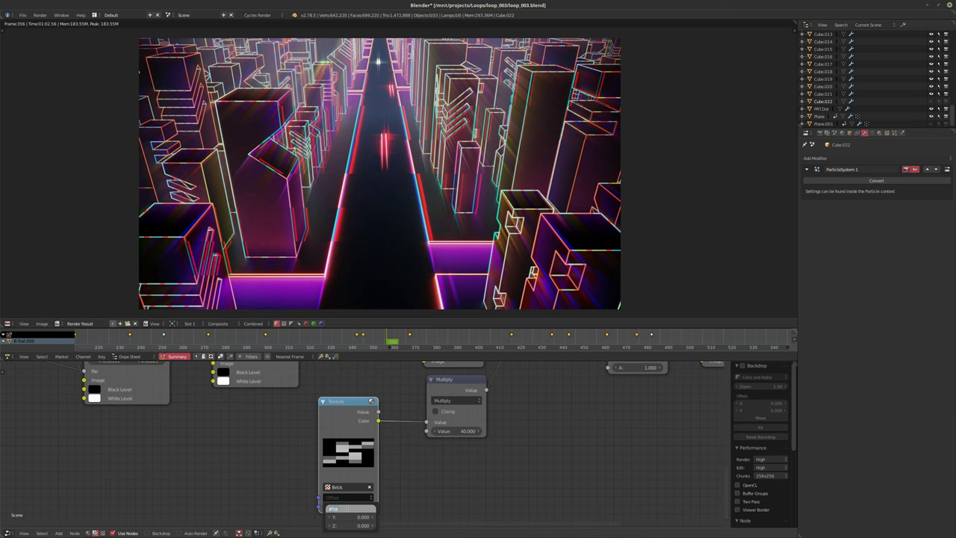
type("#frame")
key("Return")
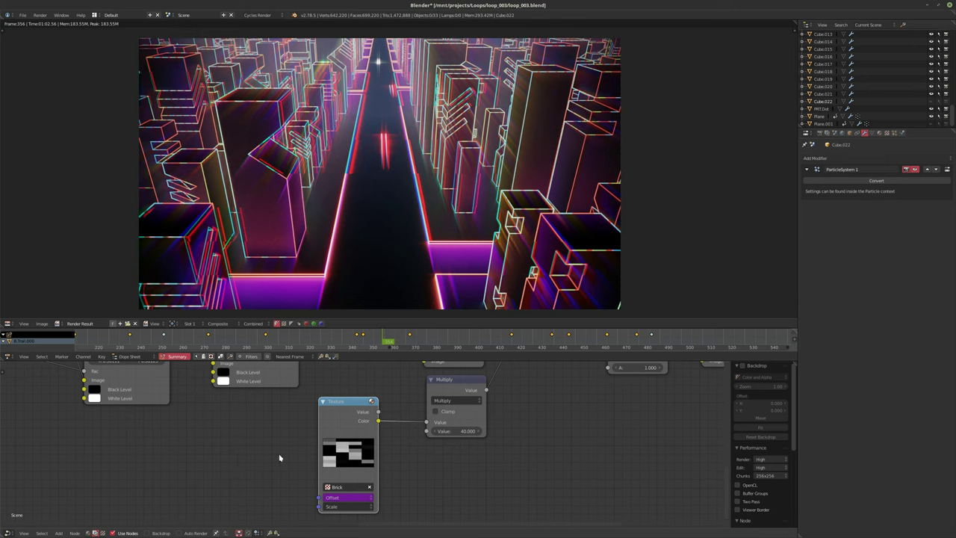
Step: Rearrange the Brick texture and Multiply nodes so they sit side by side below and left of Separate RGBA
middle_click_drag(279, 457, 315, 442)
scroll(347, 416, "up", 1)
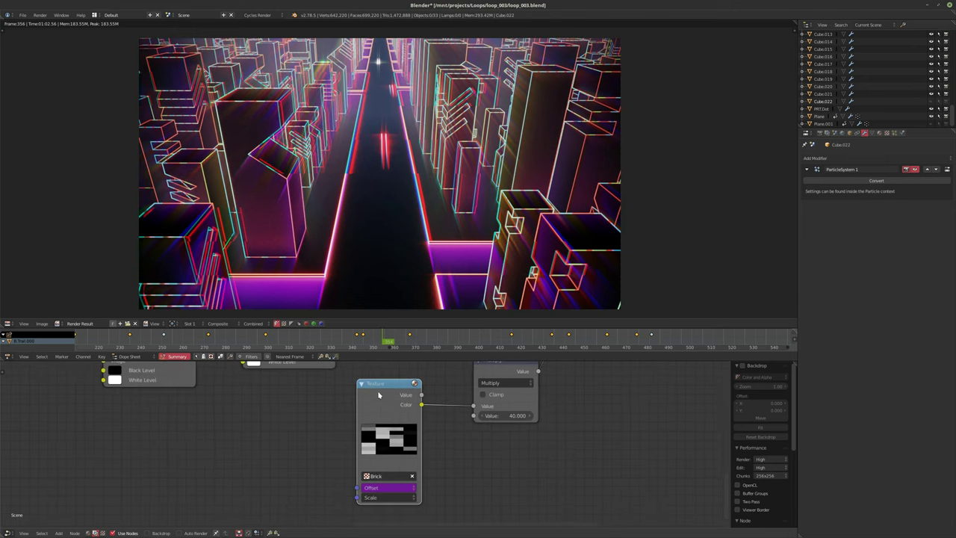
left_click_drag(379, 394, 353, 401)
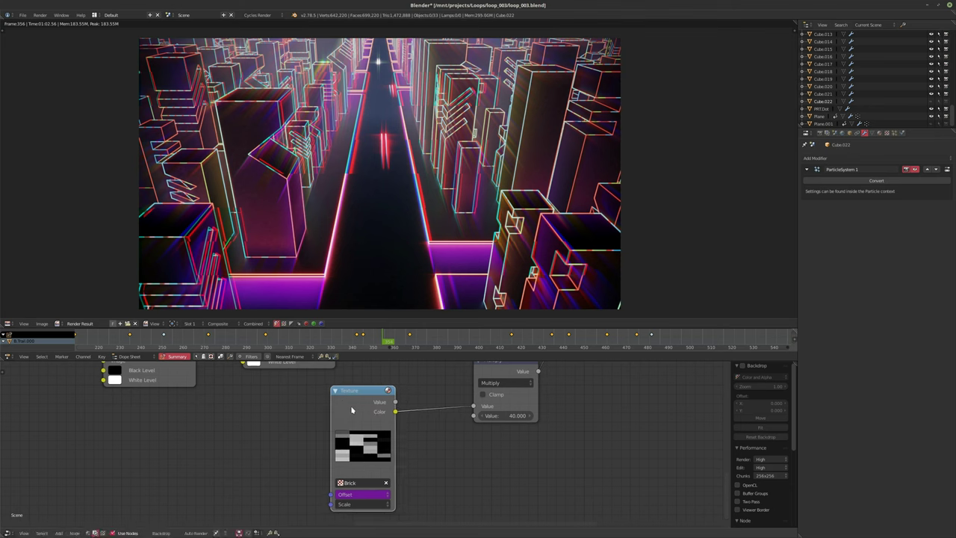
left_click_drag(353, 407, 352, 402)
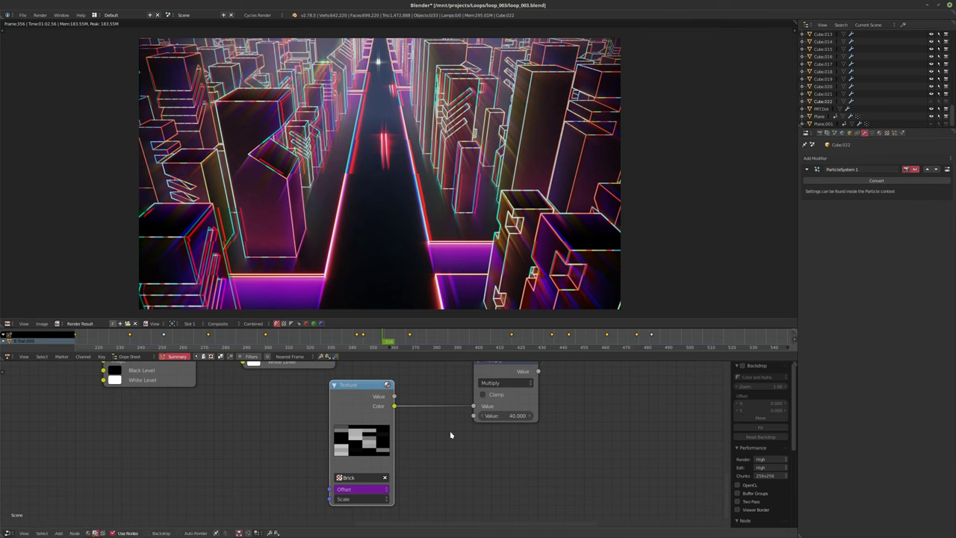
scroll(426, 434, "down", 2)
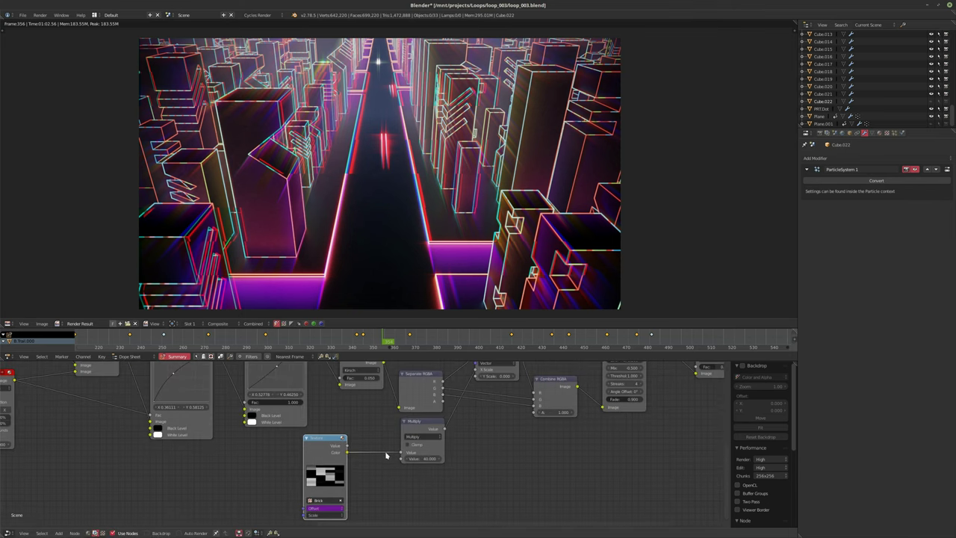
left_click_drag(325, 447, 315, 451)
left_click_drag(420, 437, 388, 439)
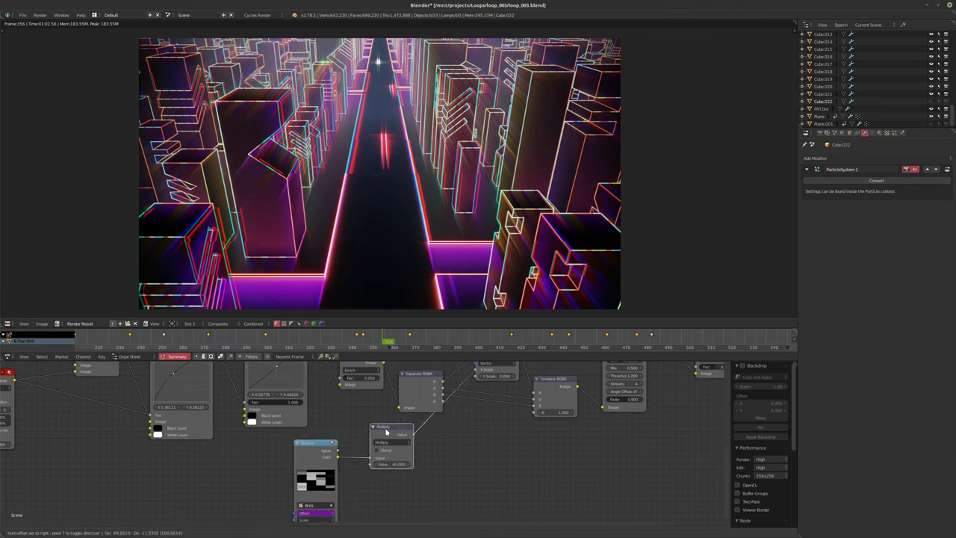
Step: Raise Separate RGBA beside Displace, and shift Glare and Combine RGBA away from Displace to open a gap
middle_click_drag(463, 437, 417, 482)
scroll(438, 454, "up", 1)
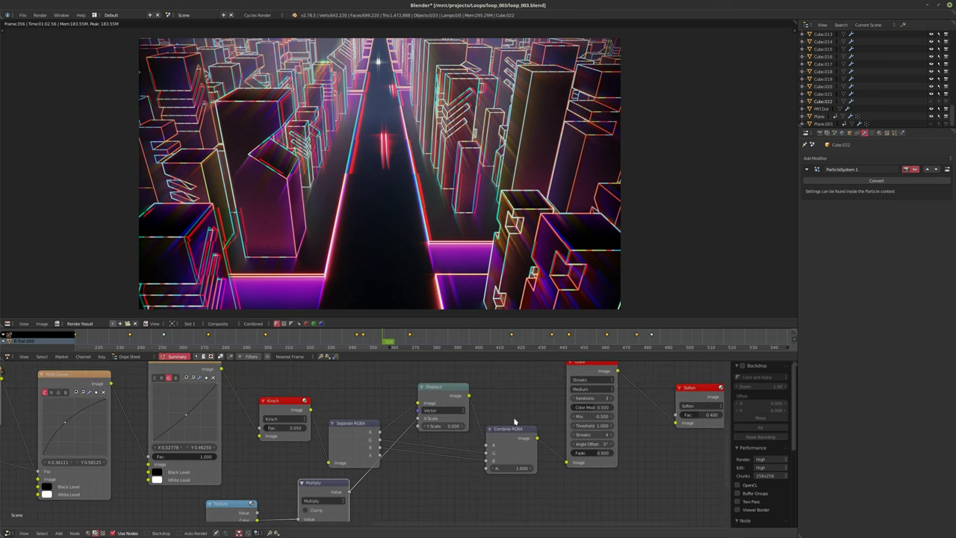
left_click_drag(347, 430, 347, 411)
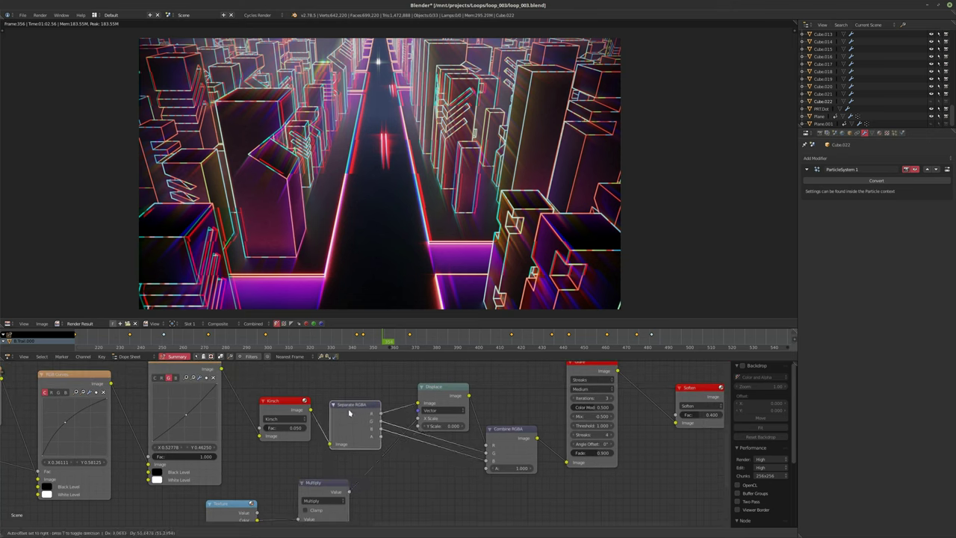
middle_click_drag(347, 411, 246, 432)
left_click(502, 389)
left_click_drag(502, 389, 558, 389)
left_click_drag(412, 448, 459, 444)
Step: Insert a Filter node of type Soften between Displace and Combine RGBA, with a factor of 2
key("shift+a")
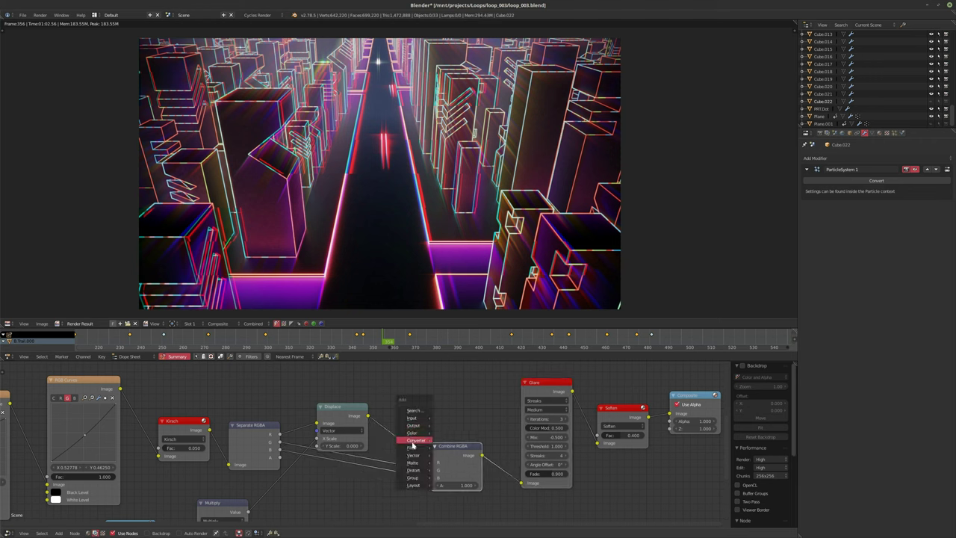
mouse_move(413, 449)
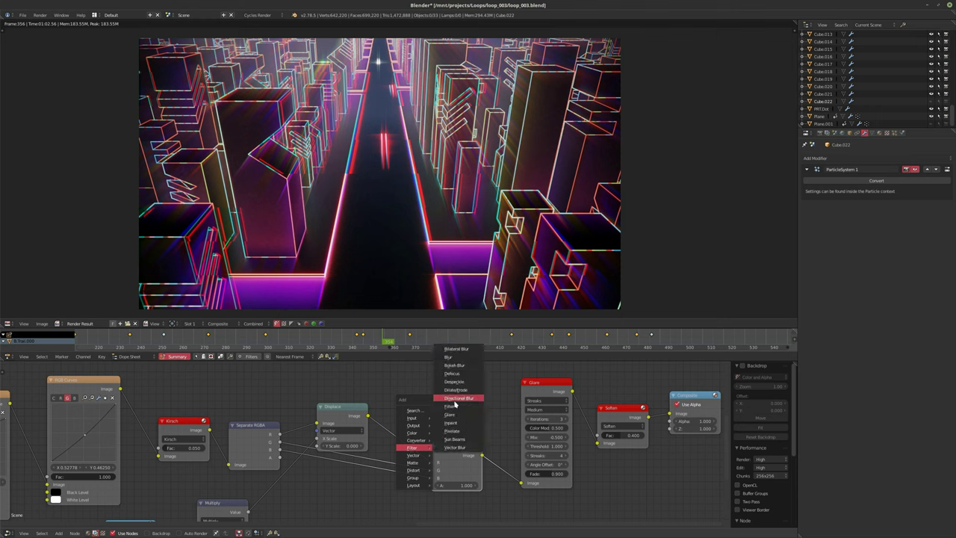
left_click(454, 405)
left_click(426, 443)
left_click(427, 444)
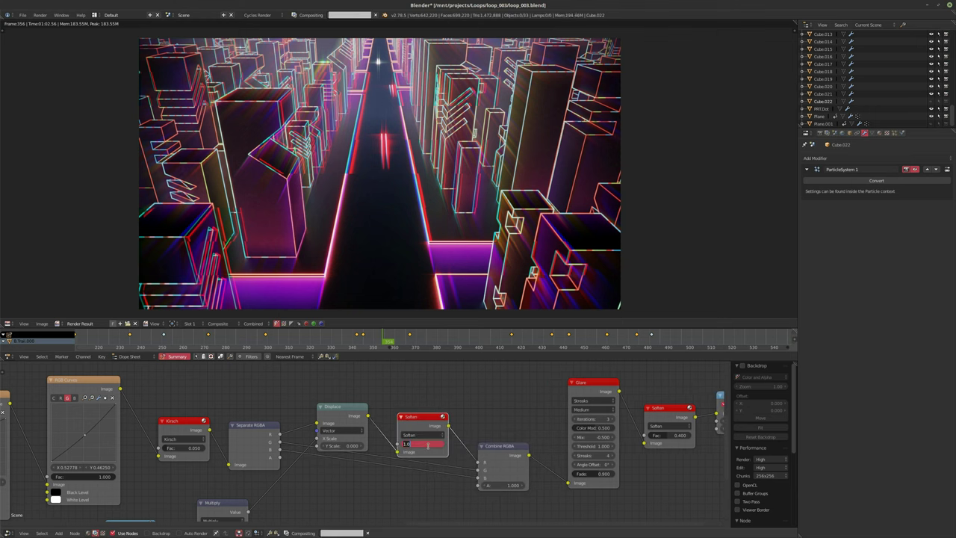
key("Return")
left_click_drag(419, 429, 437, 422)
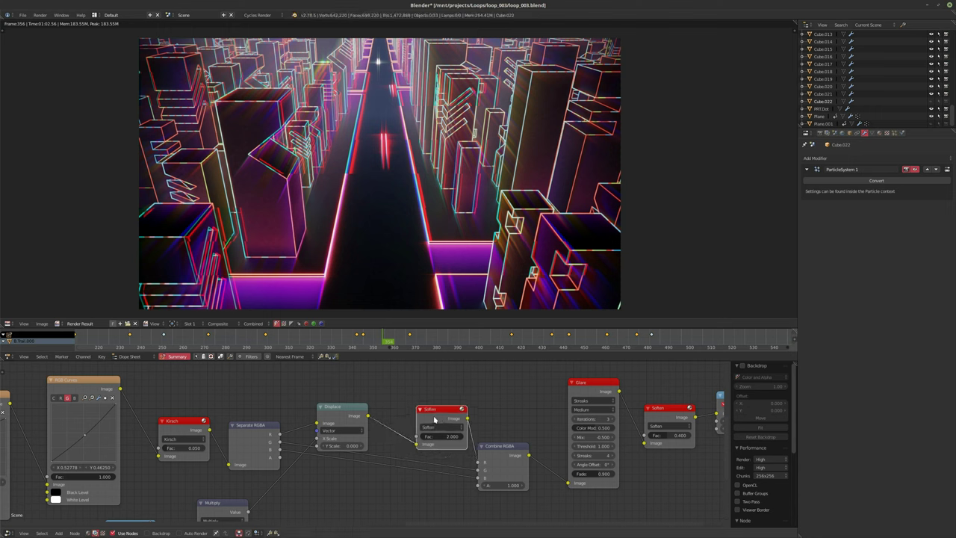
Step: Set the factor of the Soften node after Displace to 5
scroll(434, 420, "up", 2)
left_click(419, 429)
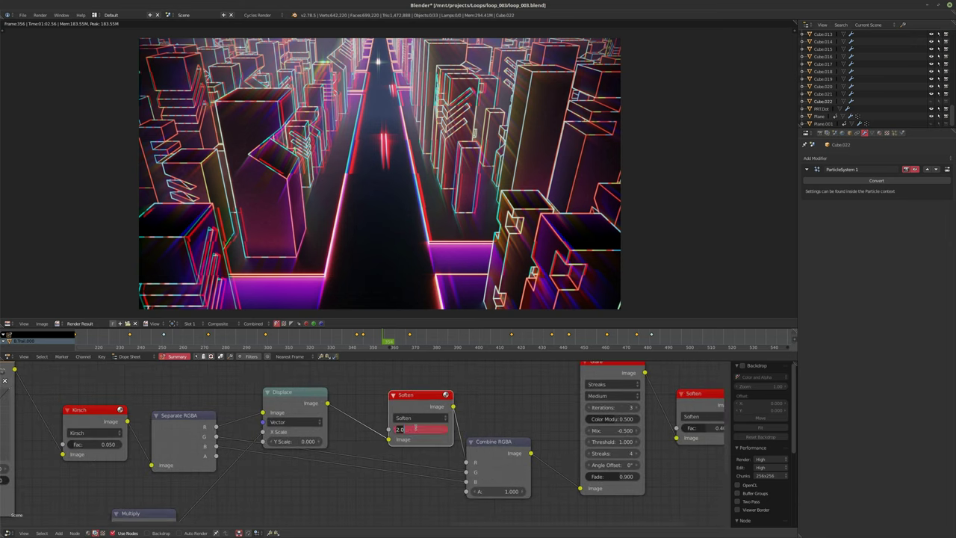
type("5")
key("Return")
Step: Link the Multiply node's Value output to the new Soften node's Fac input and adjust that node's position
middle_click_drag(185, 520, 189, 499)
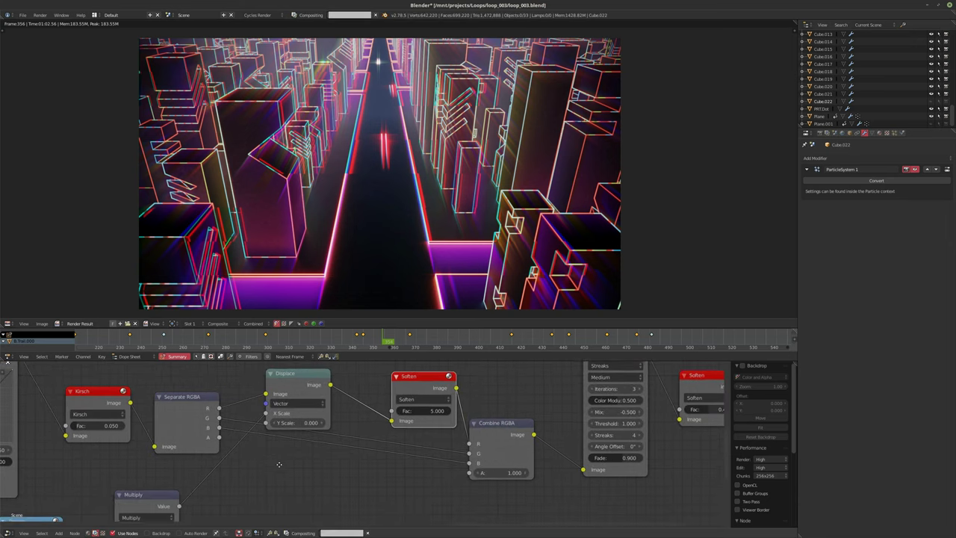
left_click_drag(180, 504, 392, 410)
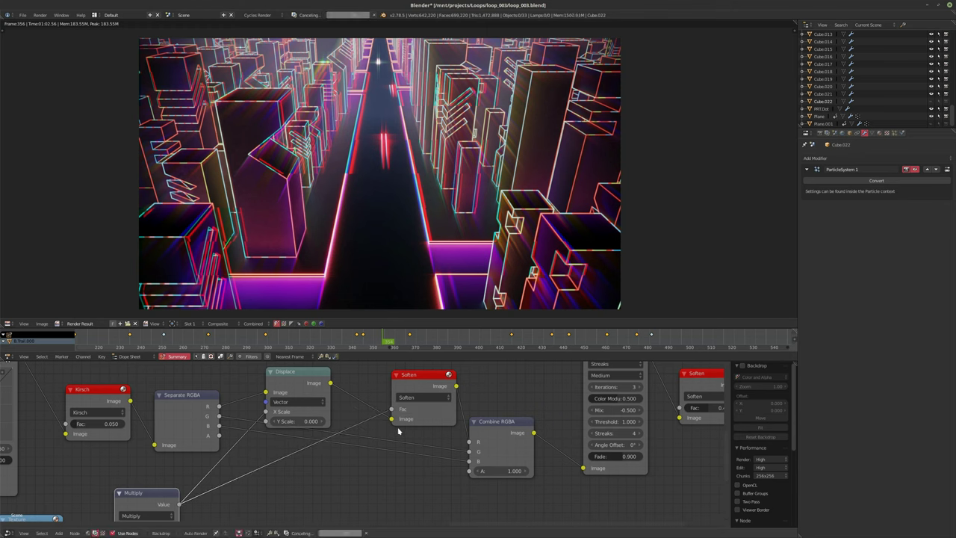
scroll(352, 472, "down", 2)
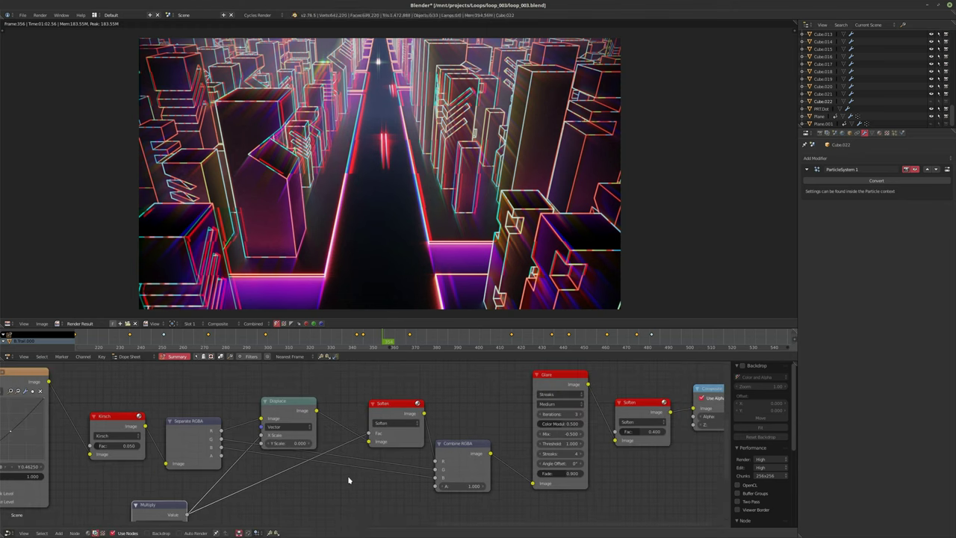
scroll(348, 479, "up", 2)
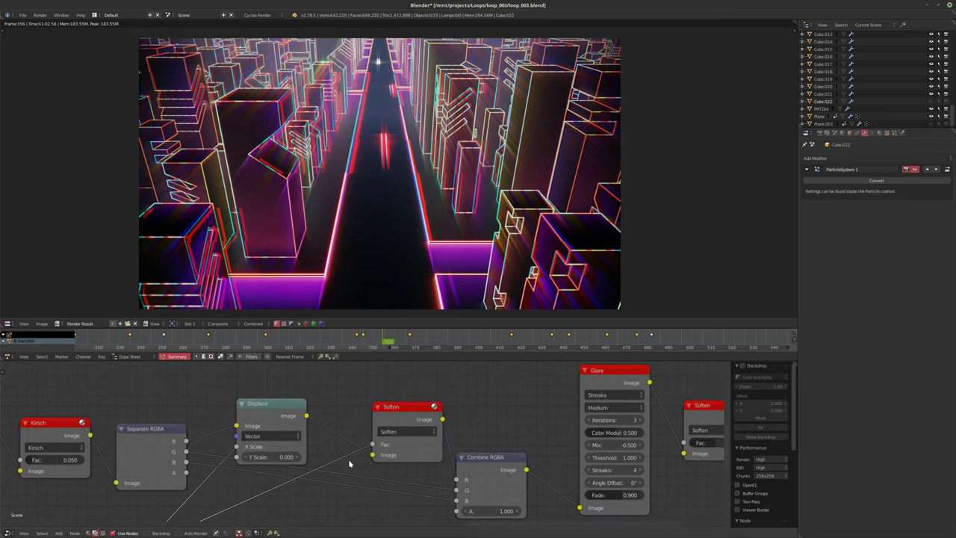
scroll(347, 463, "down", 2)
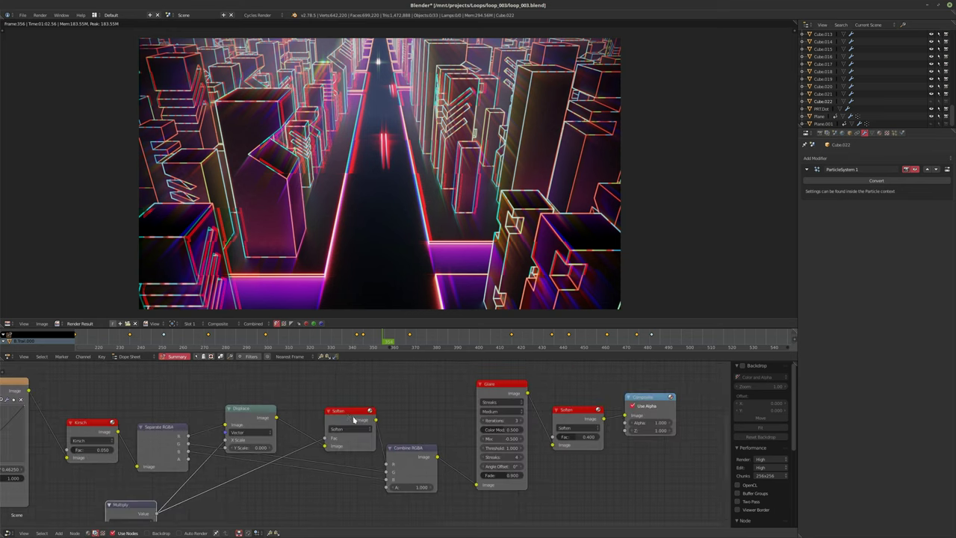
left_click_drag(351, 418, 342, 419)
Step: Add a second Texture input node beside the Brick texture node, on its input side
middle_click_drag(376, 450, 292, 448)
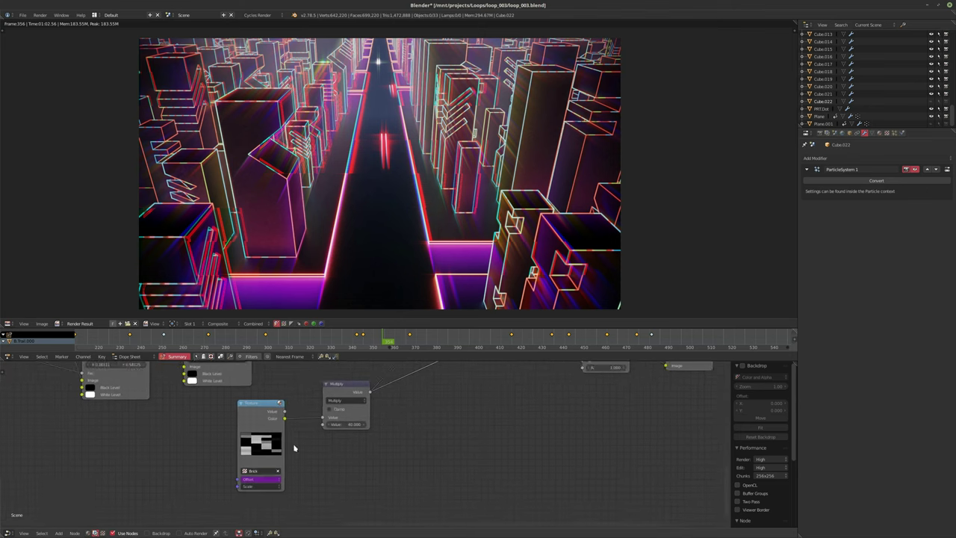
scroll(238, 464, "up", 1)
left_click_drag(251, 403, 277, 403)
key("shift+a")
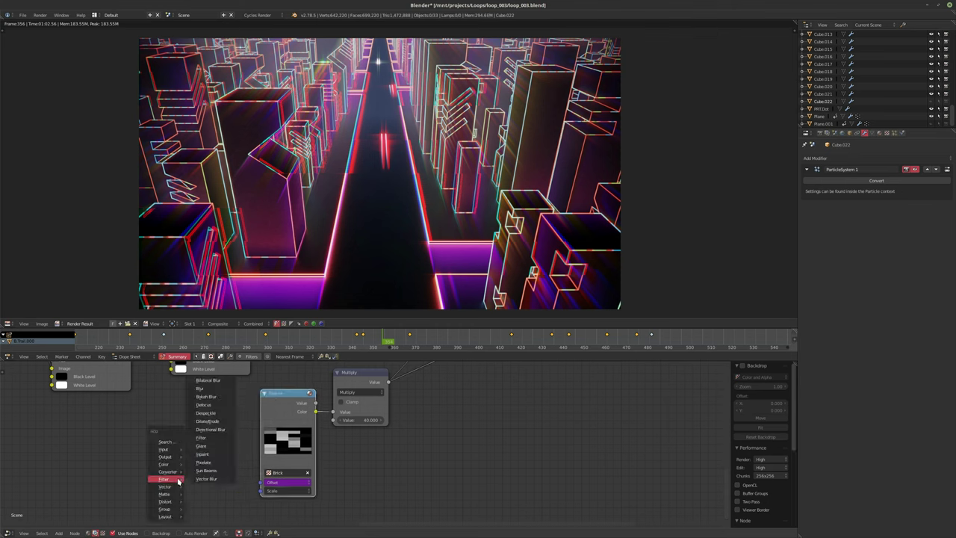
mouse_move(160, 466)
mouse_move(164, 449)
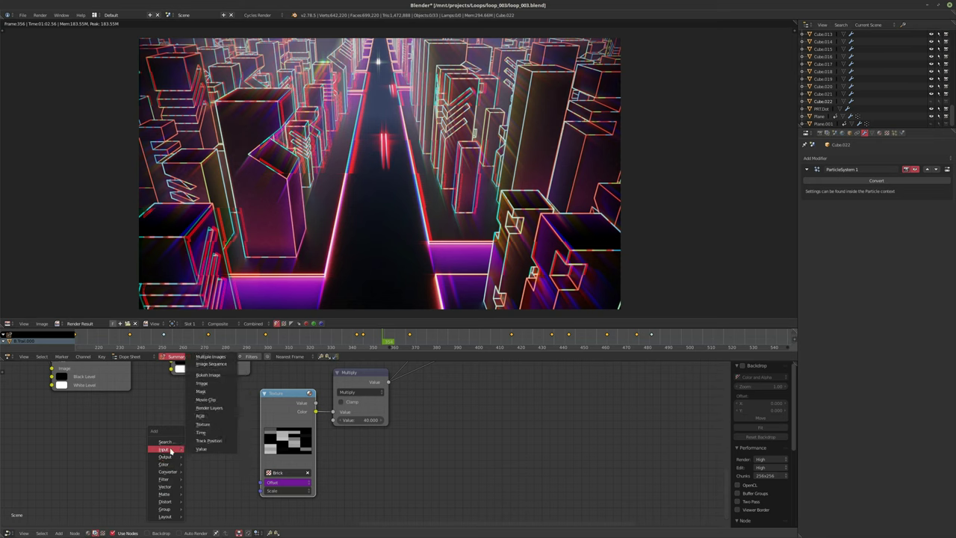
left_click(206, 424)
left_click(196, 431)
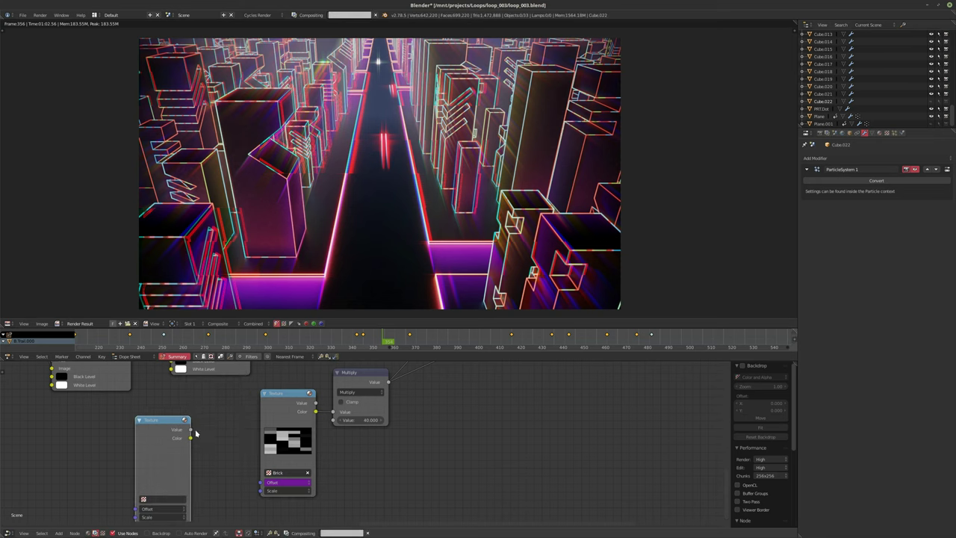
Step: Link the new texture's Color output to the first texture's Offset, assign it the Brick texture, and place it slightly lower
left_click_drag(191, 438, 260, 483)
left_click(144, 499)
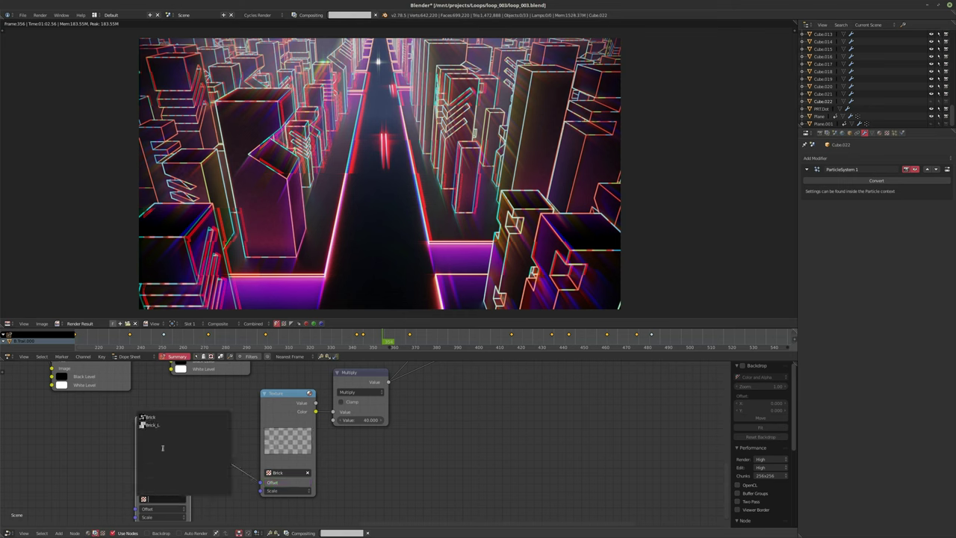
left_click(155, 417)
middle_click_drag(226, 507, 254, 474)
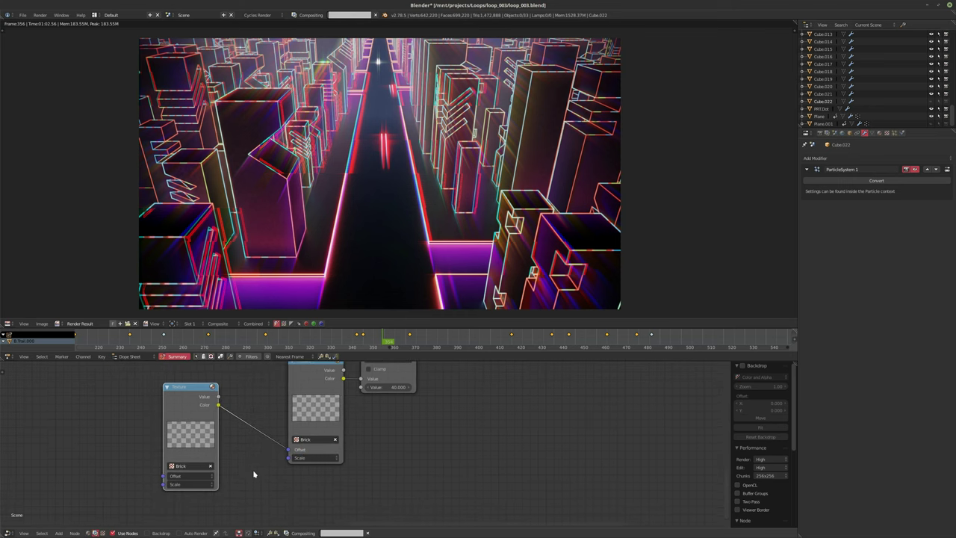
left_click_drag(191, 390, 200, 414)
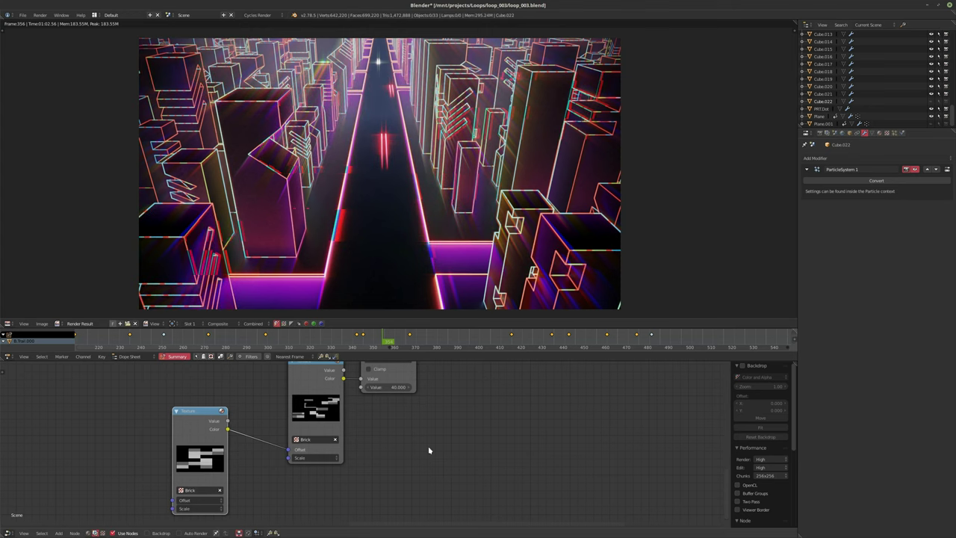
middle_click_drag(396, 468, 435, 443)
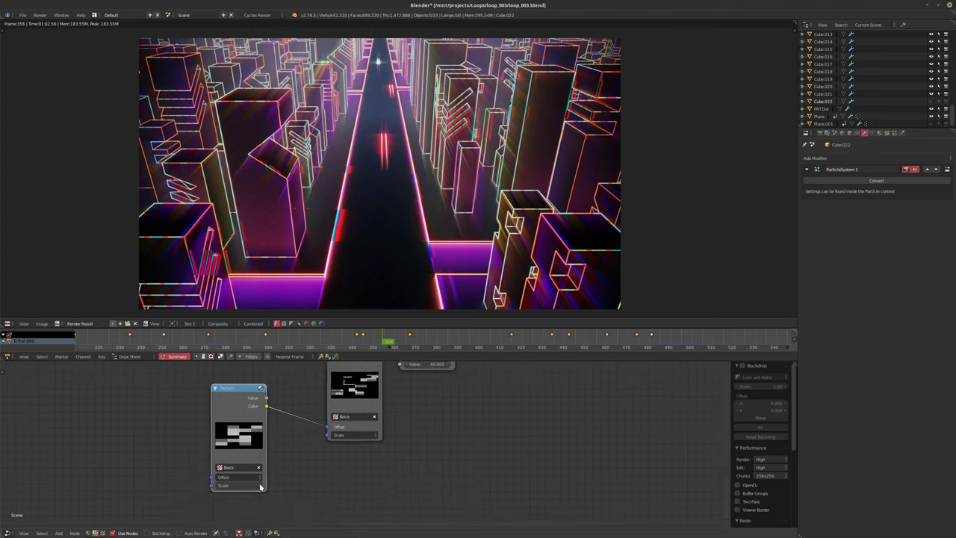
Step: Set the Y component of the second Texture node's Offset
scroll(244, 481, "up", 1)
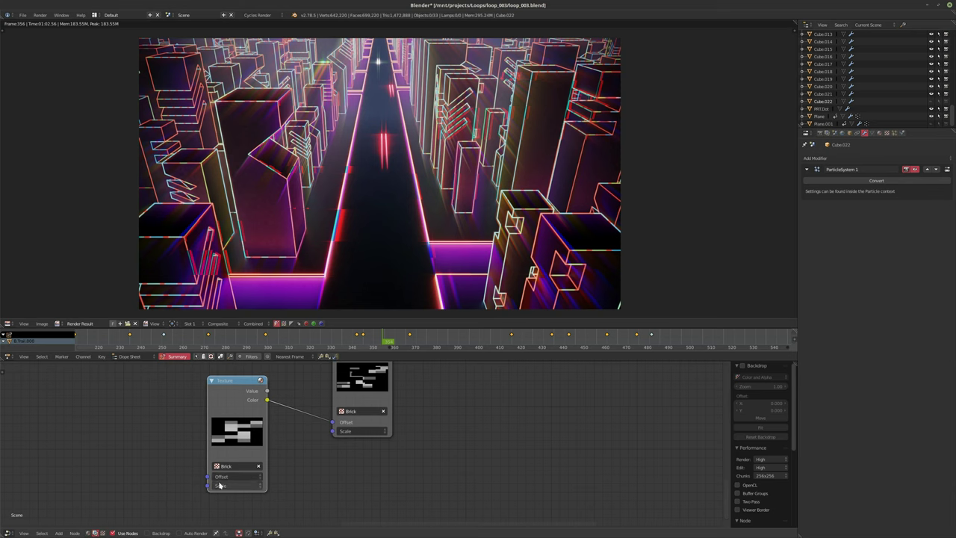
left_click(231, 485)
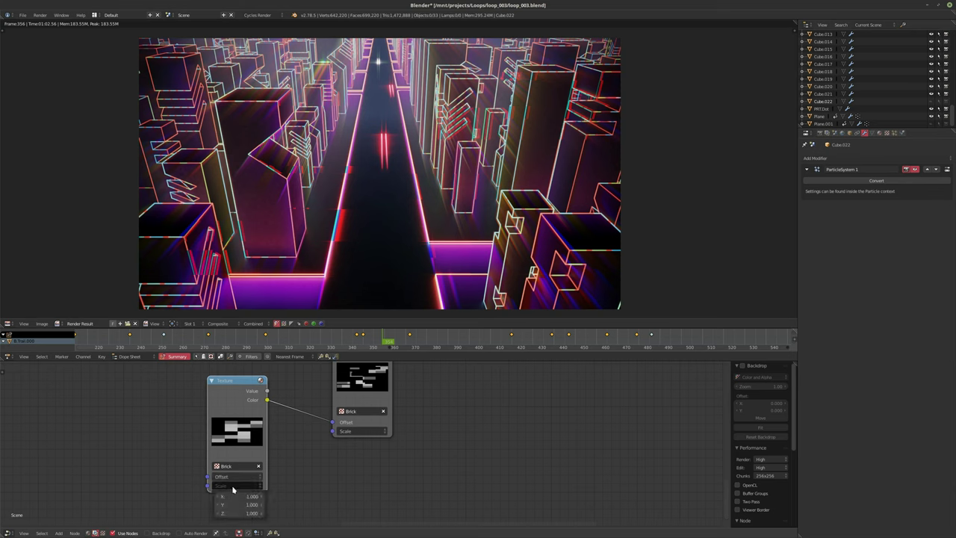
left_click(226, 480)
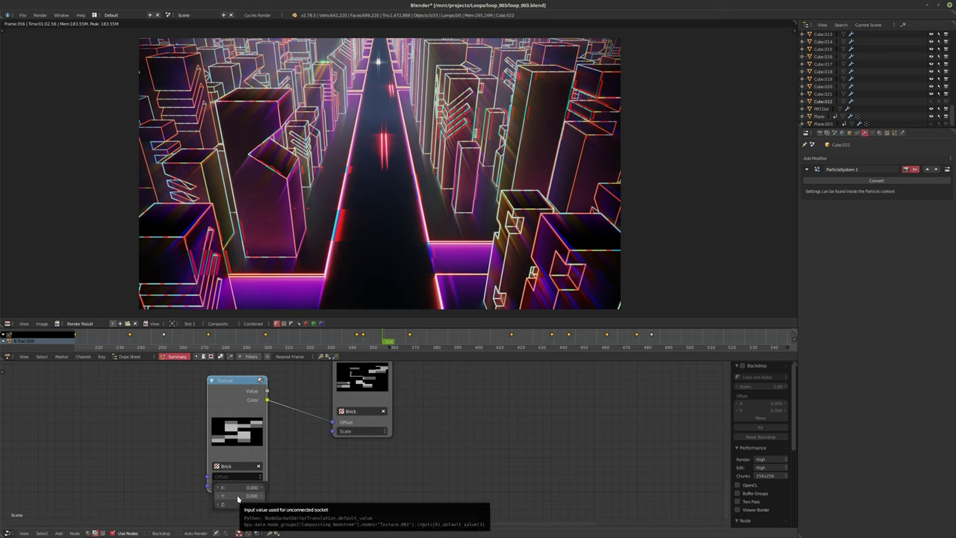
left_click(237, 495)
type("4")
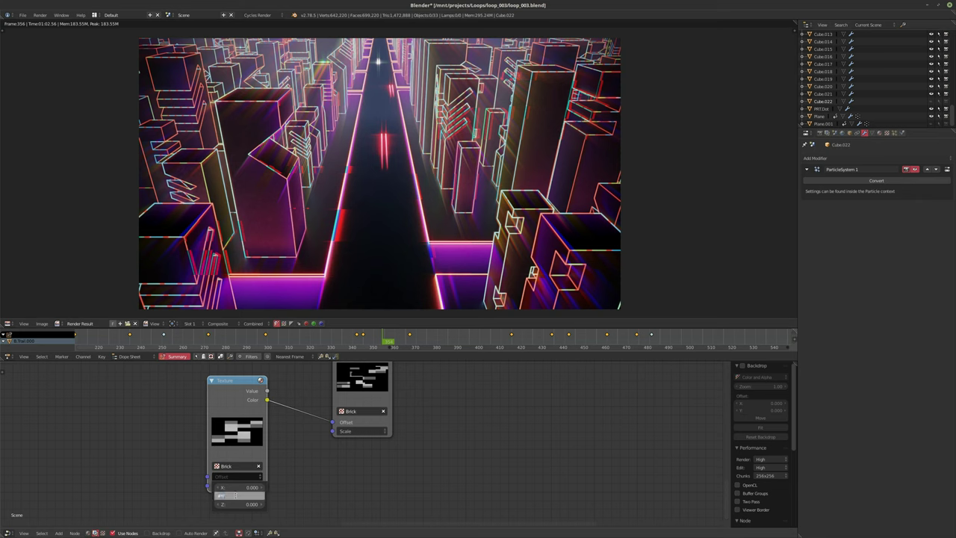
key("Return")
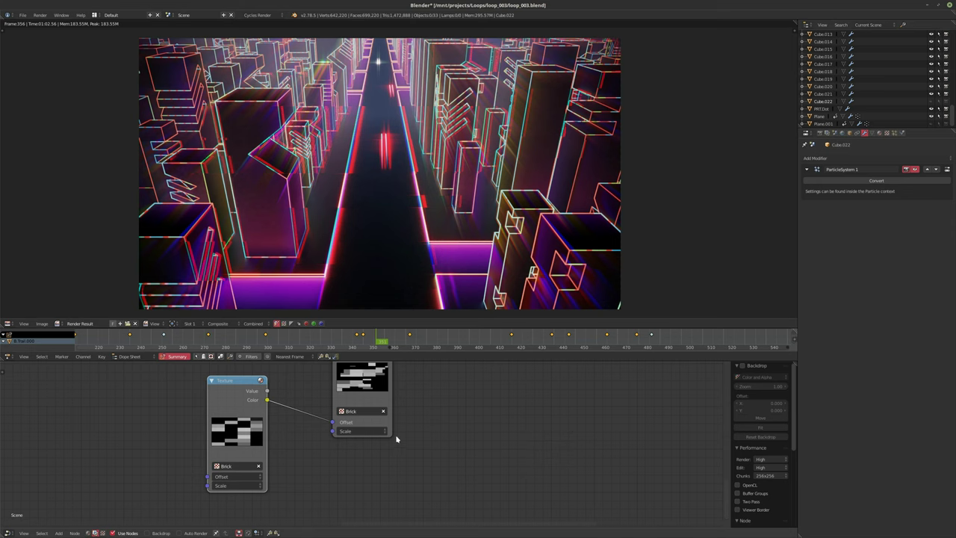
Step: Move both Texture nodes farther from the Multiply node to make room for another node between them
scroll(395, 433, "down", 1)
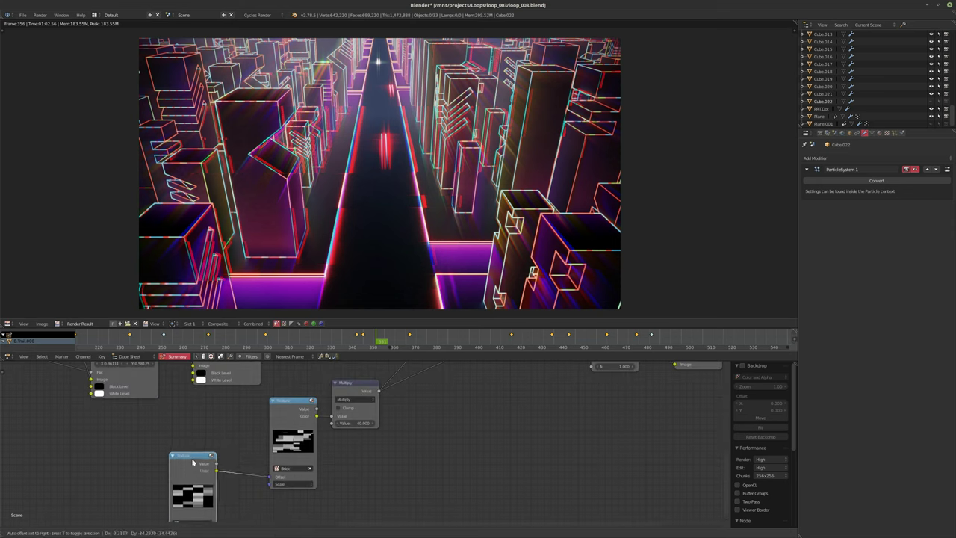
middle_click_drag(448, 433, 385, 491)
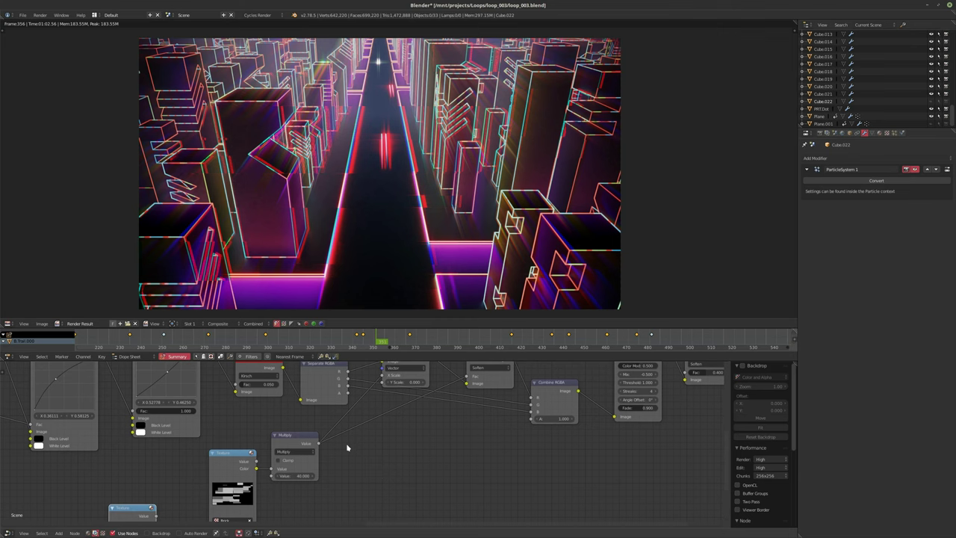
scroll(247, 458, "down", 1)
middle_click_drag(247, 459, 226, 469)
left_click_drag(226, 468, 179, 473)
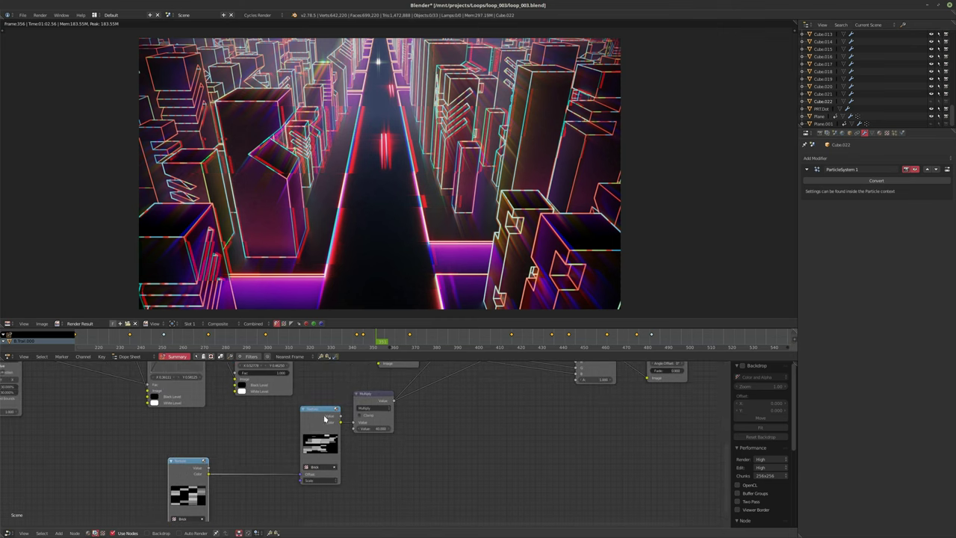
left_click_drag(326, 419, 255, 427)
Step: Insert a ColorRamp between the first Texture node and Multiply, and move its black stop to about 0.4
scroll(301, 446, "up", 1)
key("shift+a")
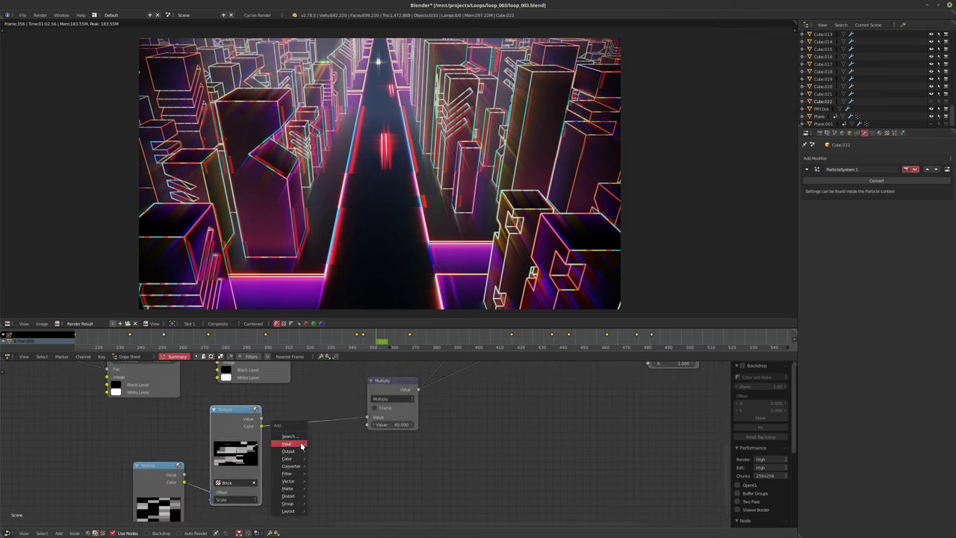
mouse_move(291, 465)
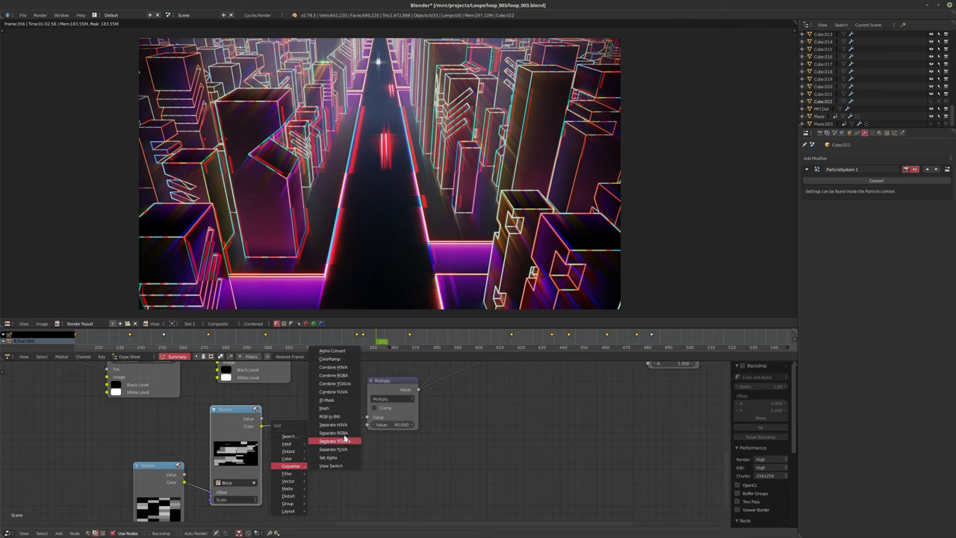
left_click(329, 358)
left_click(294, 432)
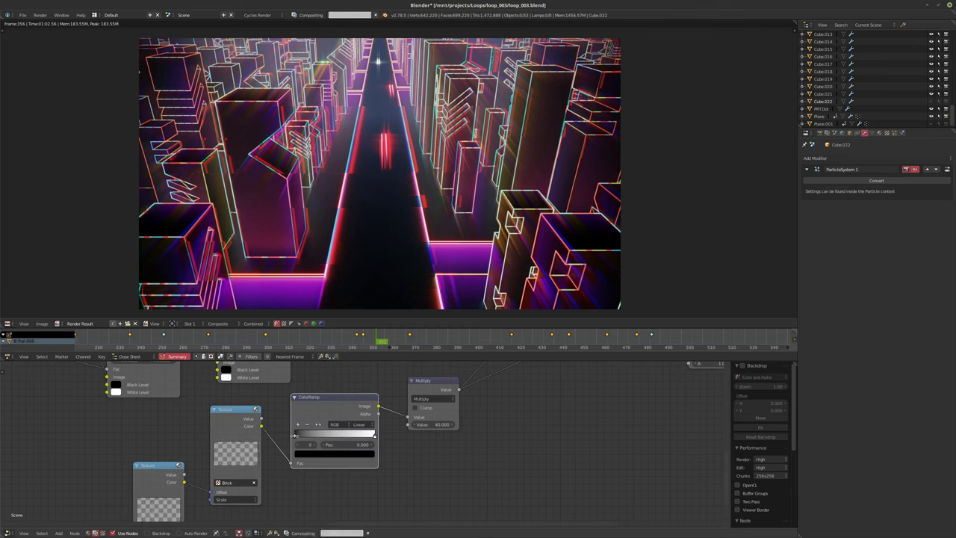
left_click_drag(294, 433, 335, 440)
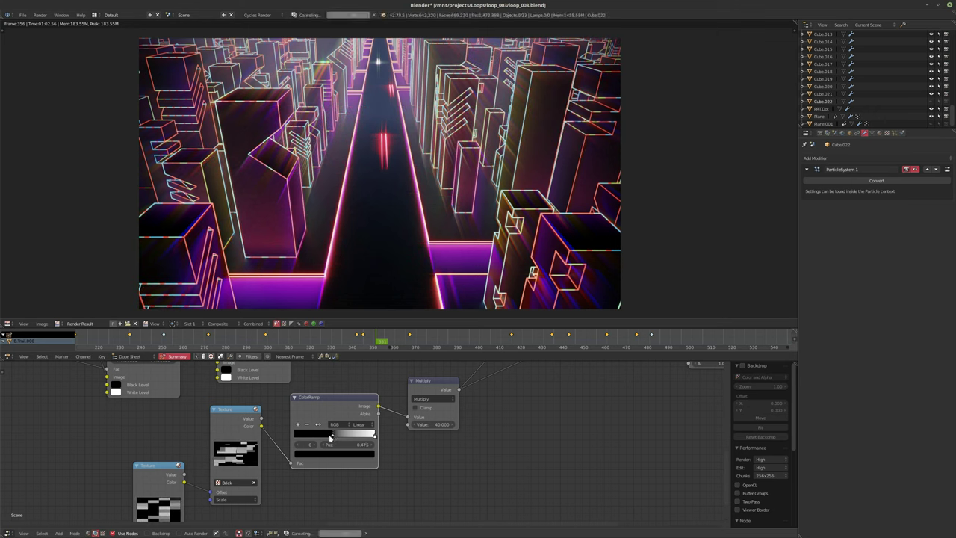
left_click_drag(334, 439, 327, 439)
Step: Set the Scale of the Texture node feeding the ColorRamp to 5 on X and Y
middle_click_drag(293, 452, 345, 401)
left_click(288, 448)
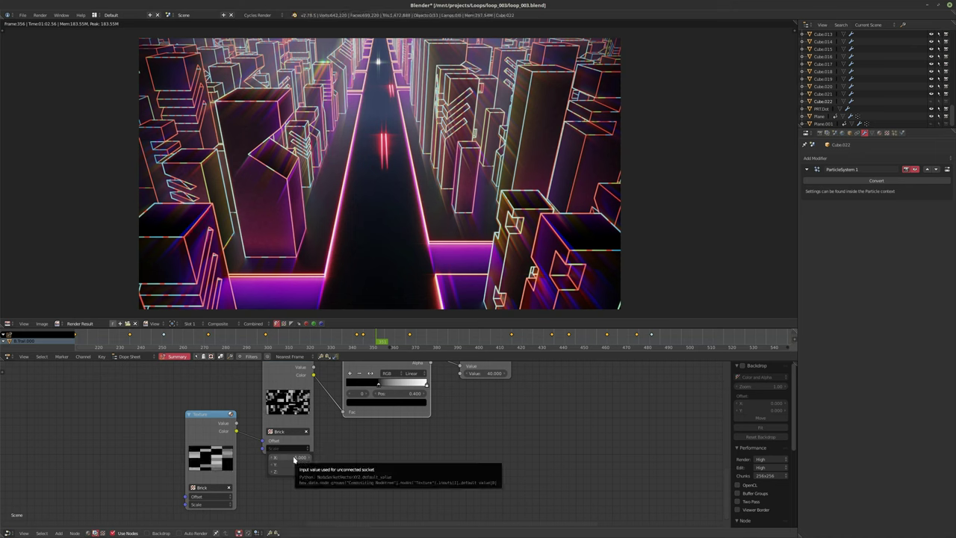
left_click(299, 464)
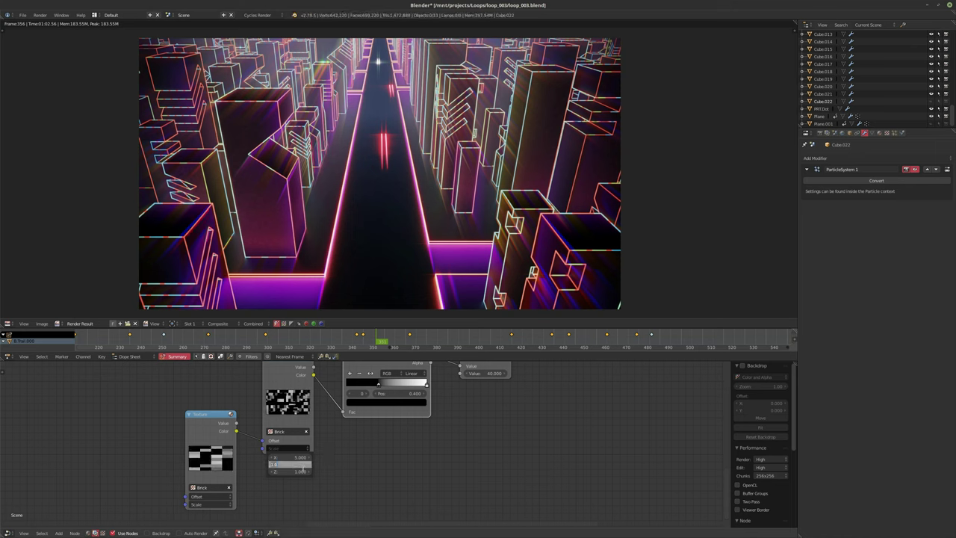
type("5")
key("Return")
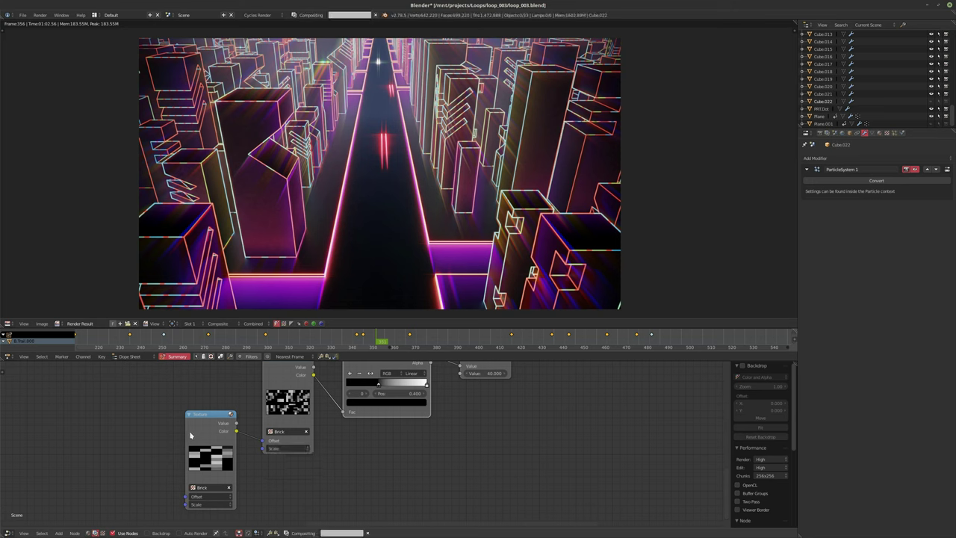
Step: Move the ColorRamp's black stop to about 0.305 and set the Multiply node's value to 75
middle_click_drag(437, 434, 340, 422)
left_click_drag(340, 422, 332, 422)
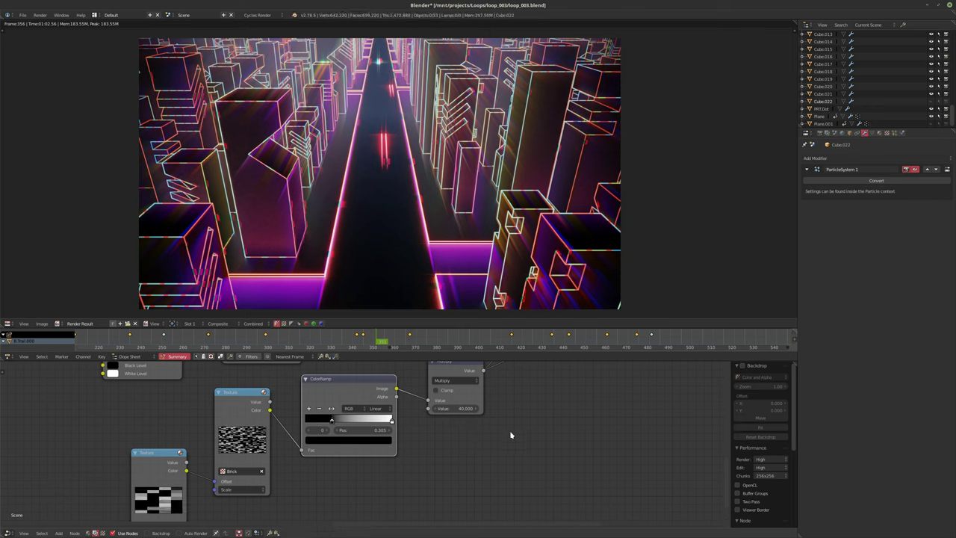
middle_click_drag(507, 435, 469, 477)
left_click(415, 452)
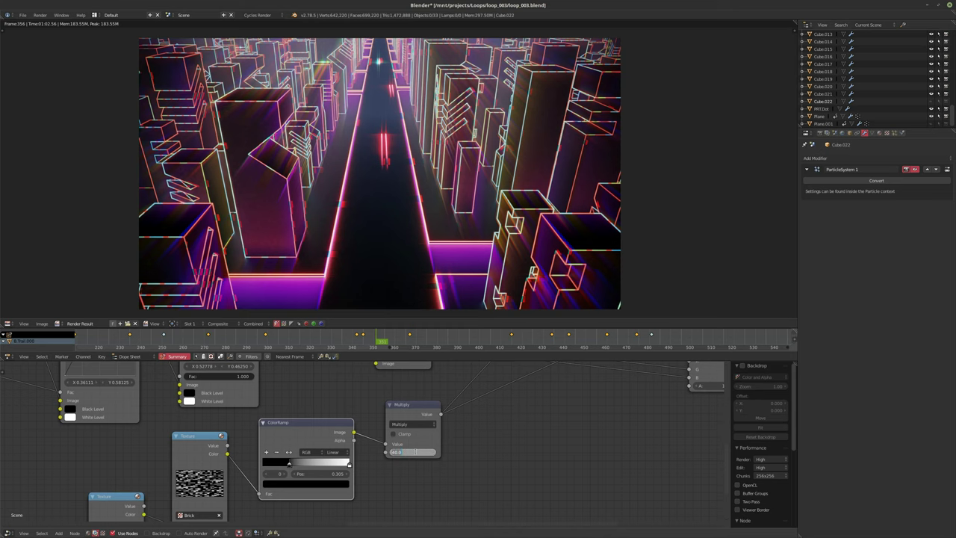
type("75")
key("Return")
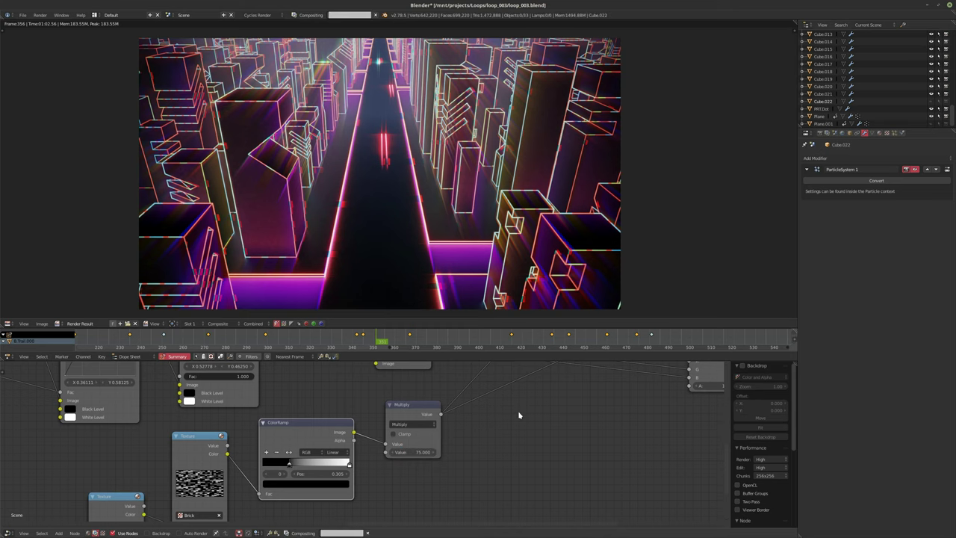
Step: Insert a Blur node on the link between the Multiply node and the Displace node's X Scale
middle_click_drag(486, 437, 471, 466)
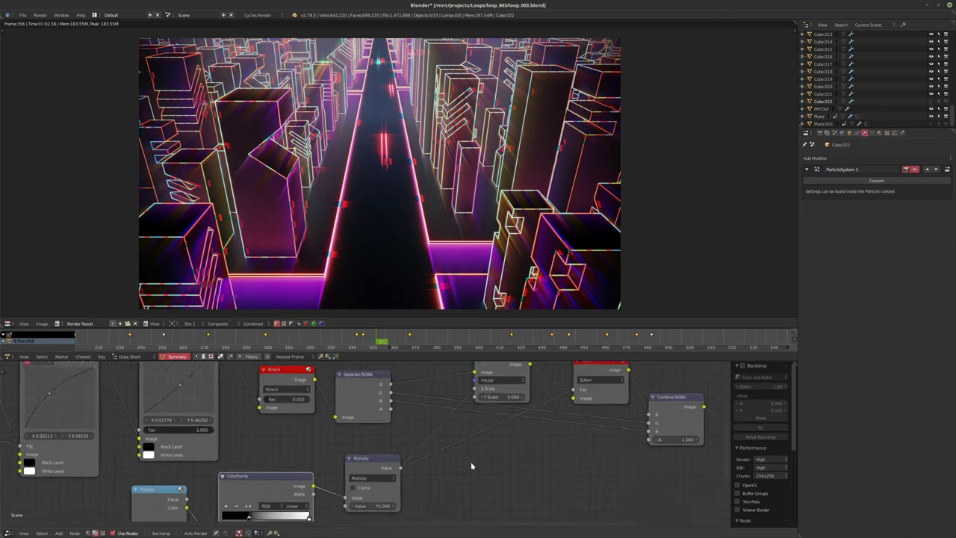
scroll(471, 466, "up", 1)
key("shift+a")
mouse_move(456, 471)
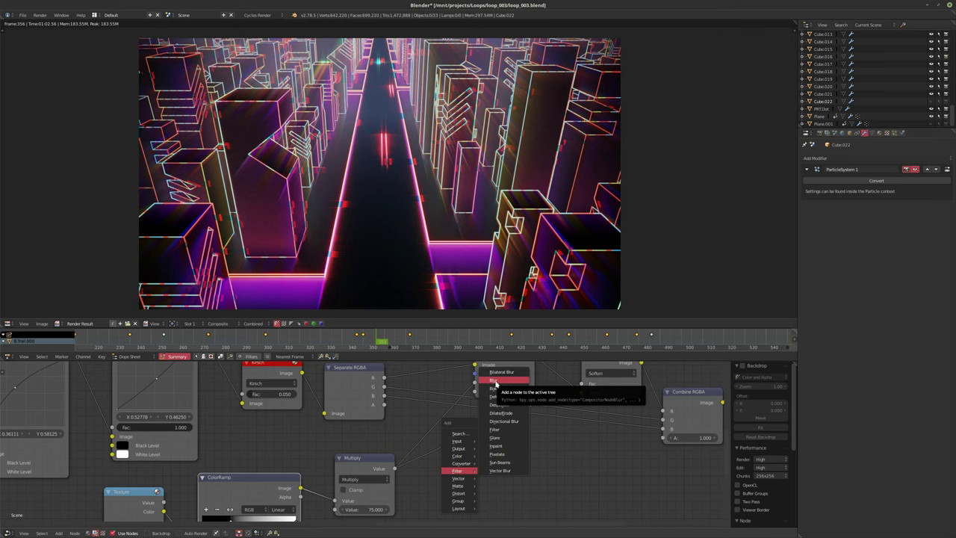
left_click(495, 383)
left_click(454, 466)
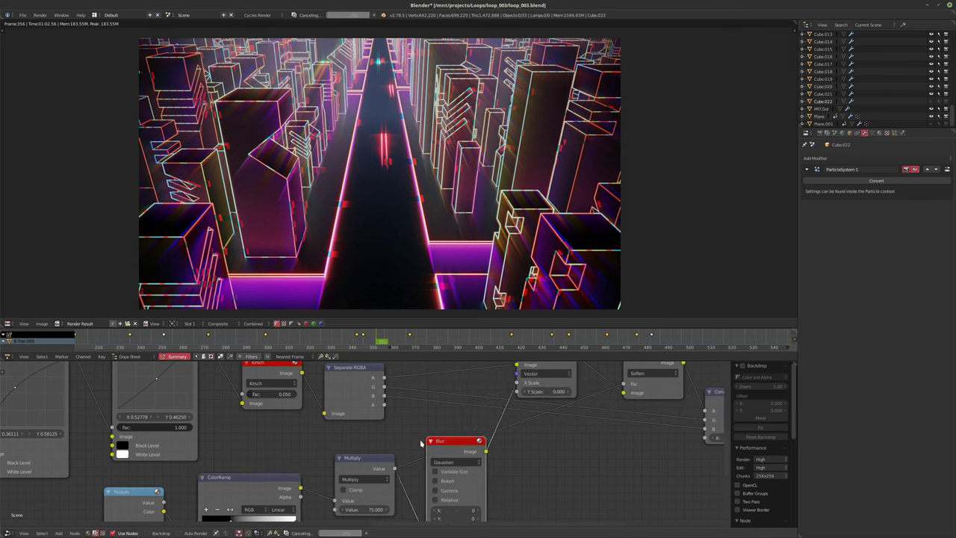
Step: Set the Blur node to Fast Gaussian with Relative enabled and 1.5% blur on X and Y
left_click(455, 462)
left_click(456, 411)
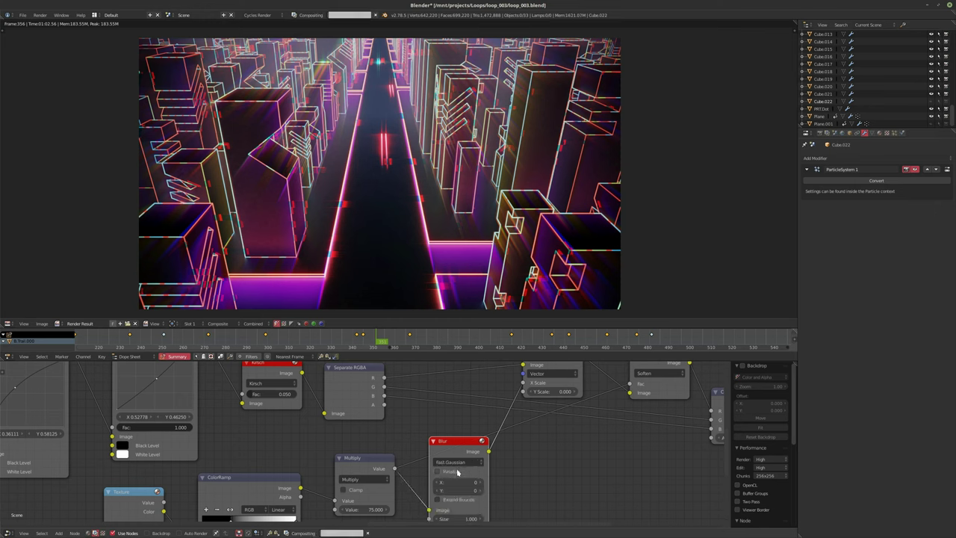
left_click(449, 471)
left_click_drag(458, 501, 457, 509)
type("1.5")
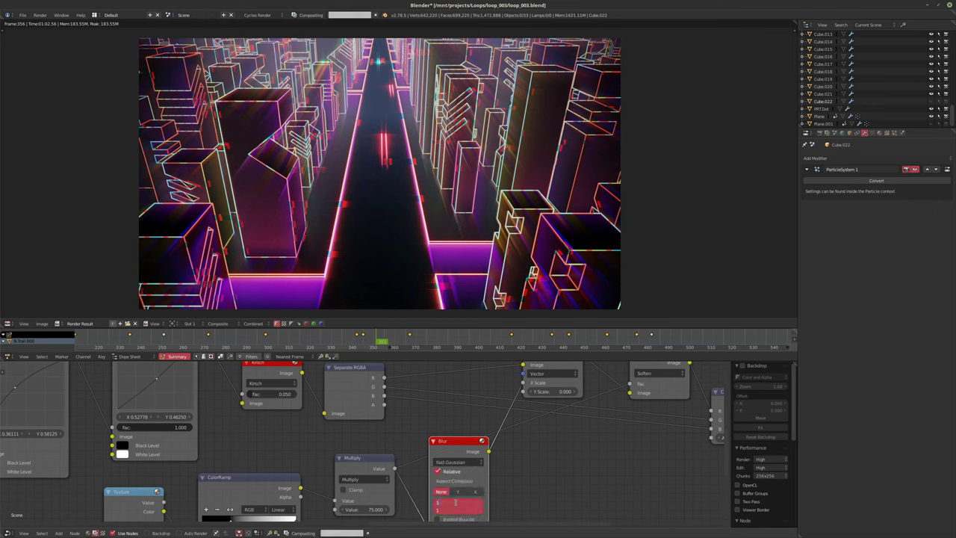
key("Return")
Step: Move the Blur node slightly higher and set its X and Y blur to 0.25%
scroll(460, 448, "down", 1)
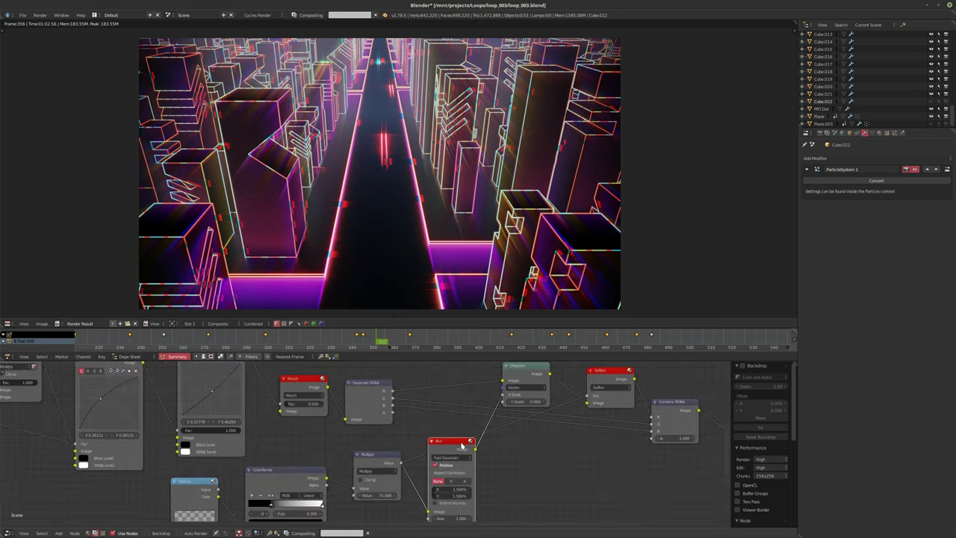
left_click_drag(459, 442, 456, 418)
middle_click_drag(565, 454, 544, 473)
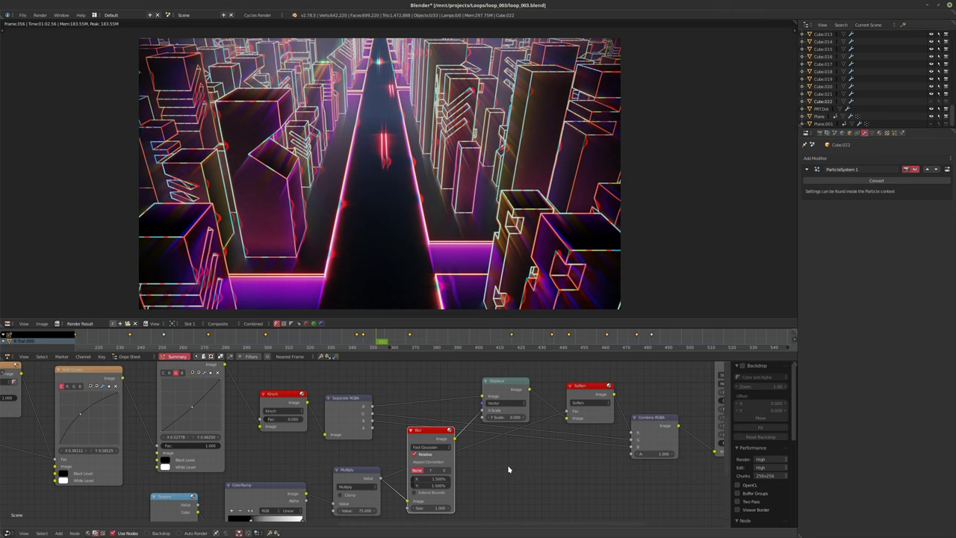
left_click_drag(437, 479, 434, 480)
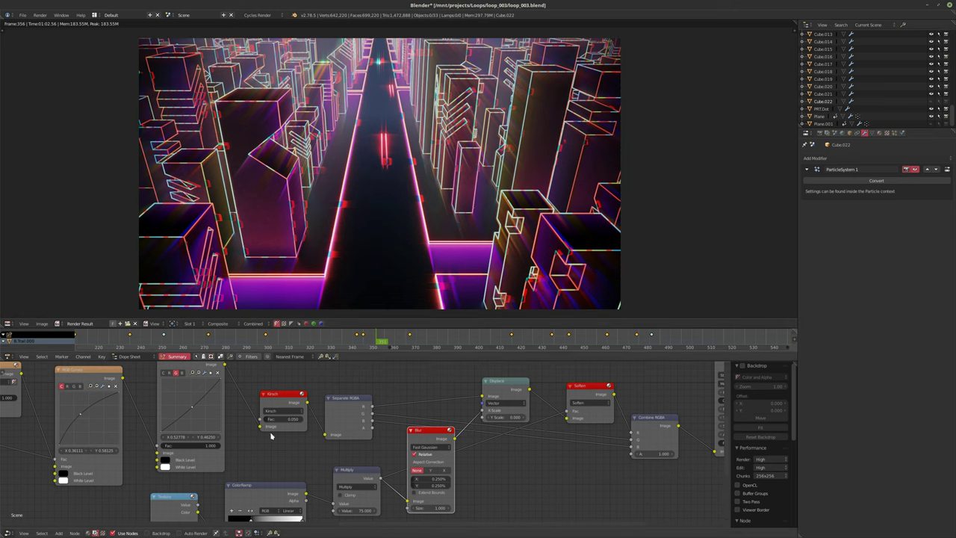
Step: Set the position of the ColorRamp's black stop to 0.3
middle_click_drag(259, 459, 316, 397)
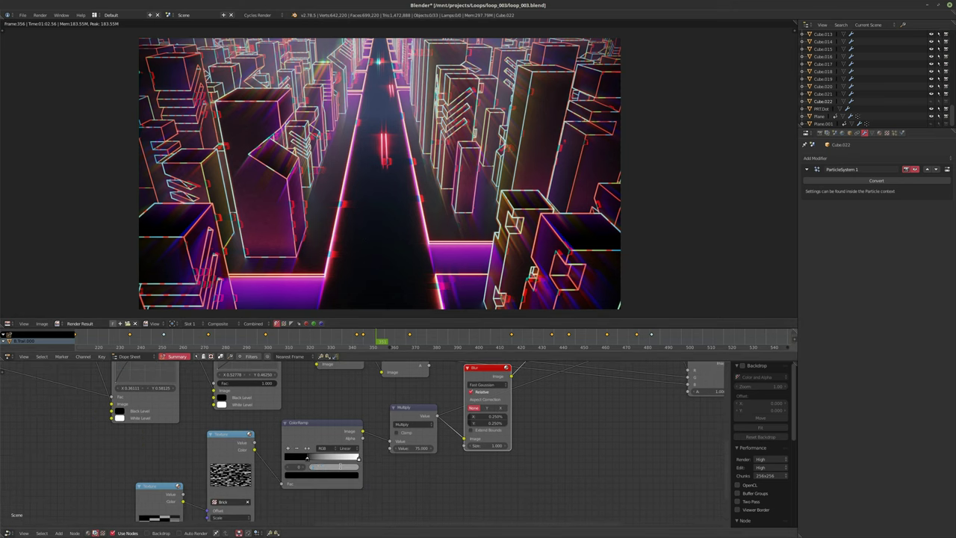
left_click_drag(340, 465, 341, 468)
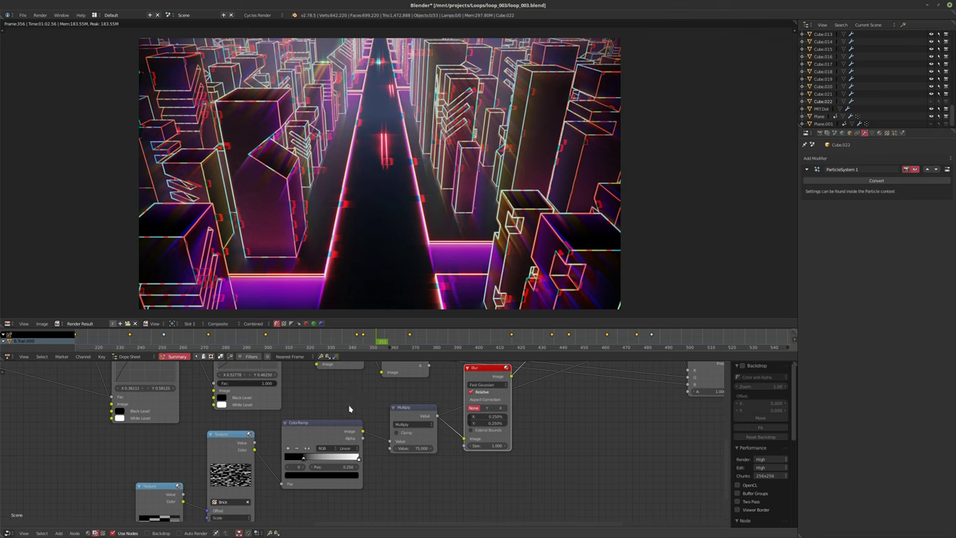
middle_click_drag(346, 406, 335, 408)
scroll(362, 412, "up", 2)
left_click(307, 484)
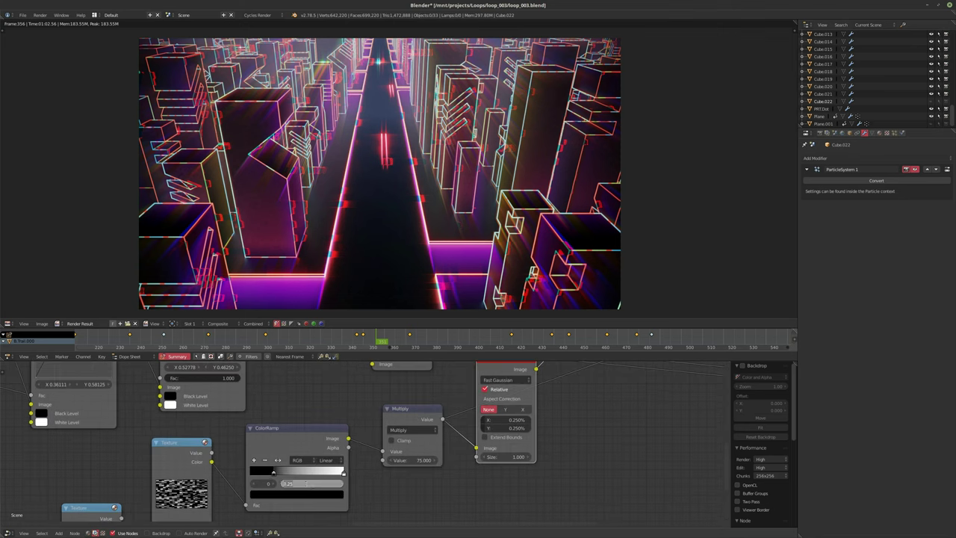
type("0.5")
key("Return")
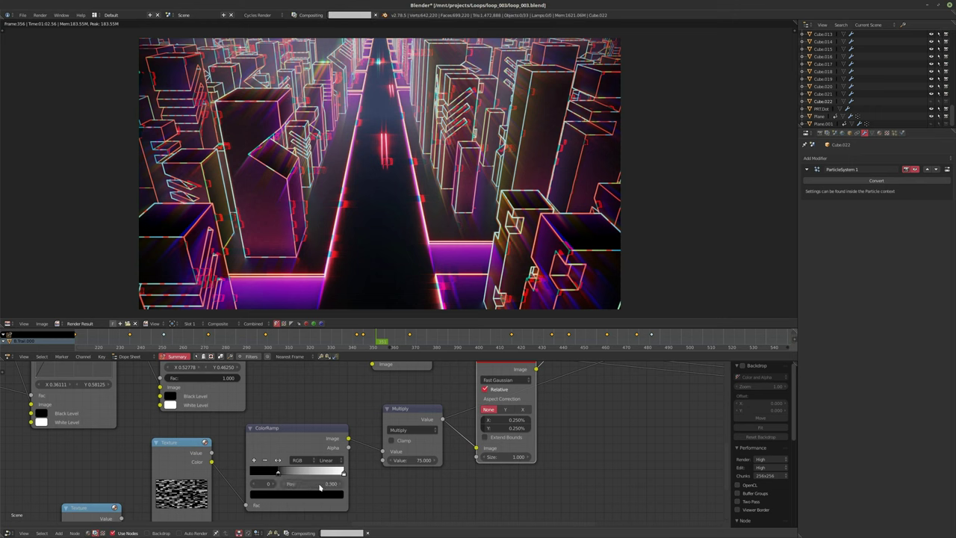
Step: Set the X and Y Scale of the Texture node feeding the ColorRamp to 2
middle_click_drag(320, 487, 334, 412)
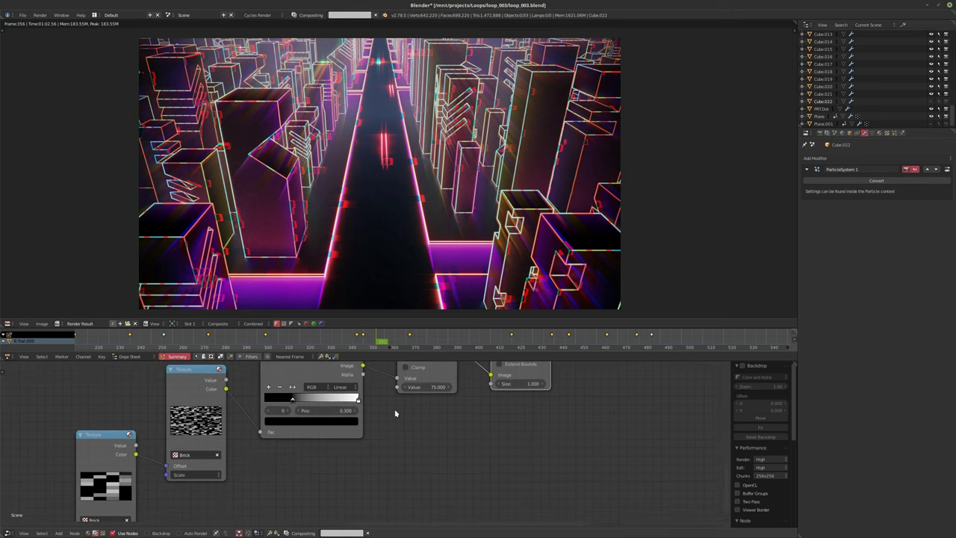
left_click(186, 474)
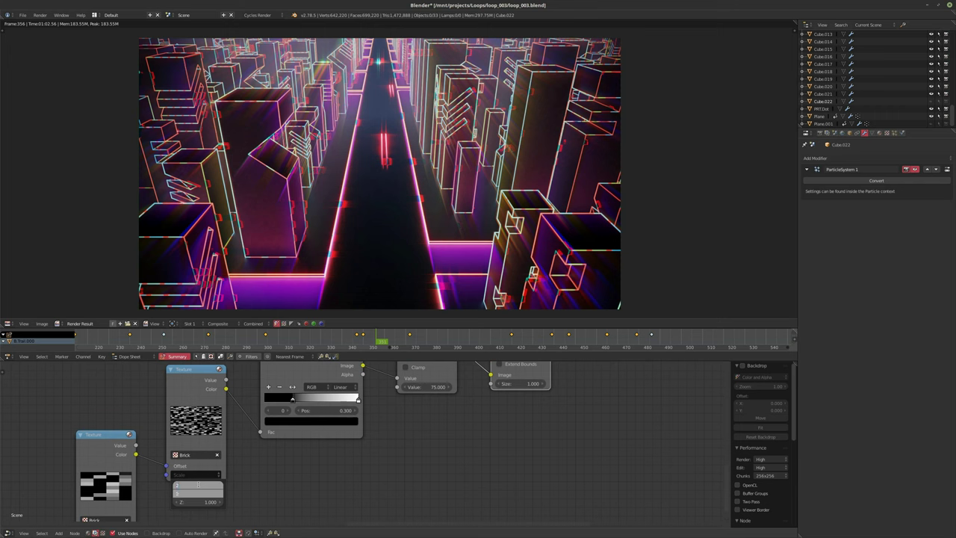
type("2")
key("Return")
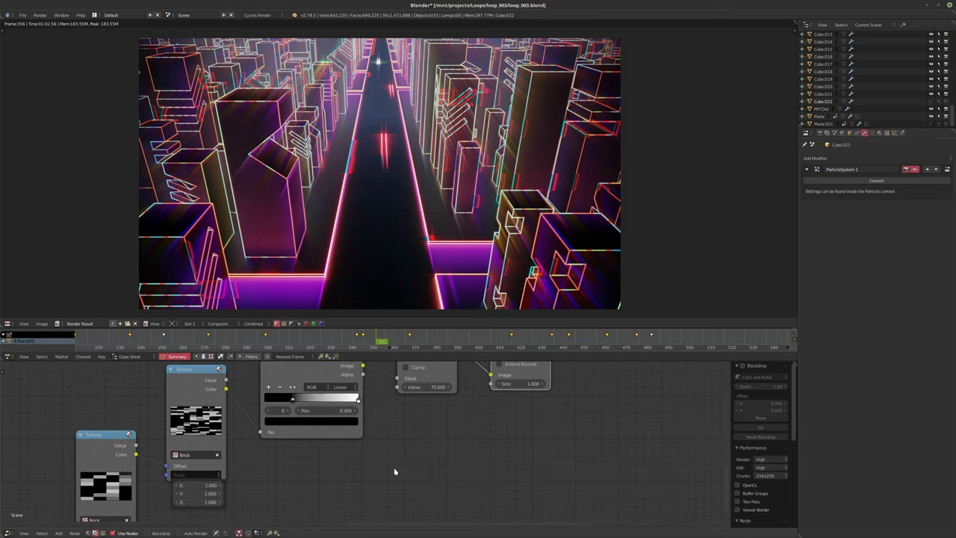
middle_click_drag(293, 470, 294, 477)
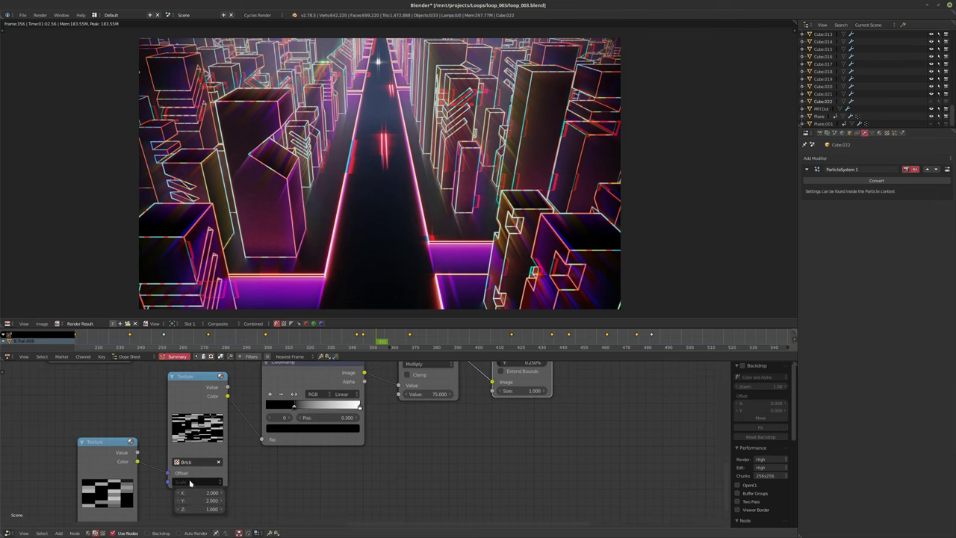
left_click(196, 500)
key("Return")
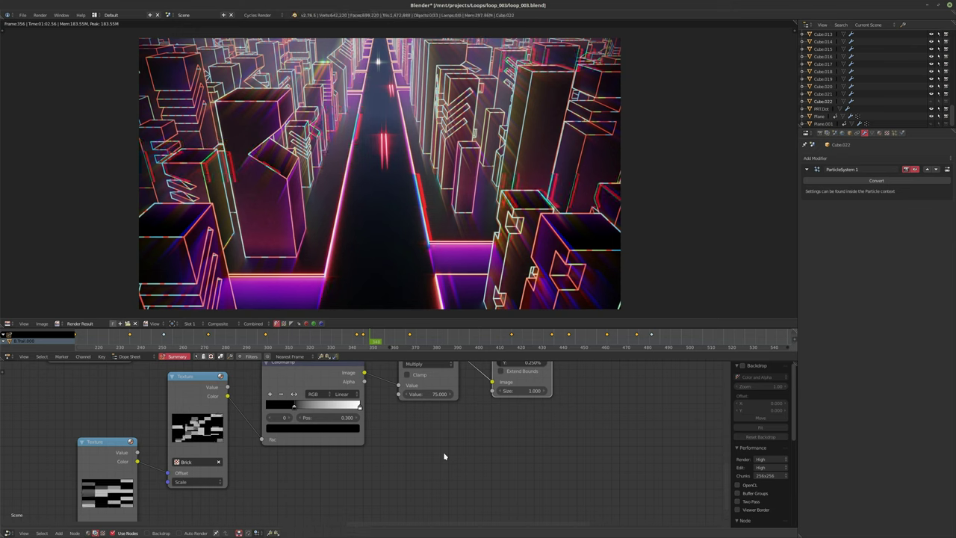
Step: Set the position of the ColorRamp's black stop to 0.5
left_click(323, 417)
type("0.5")
key("Return")
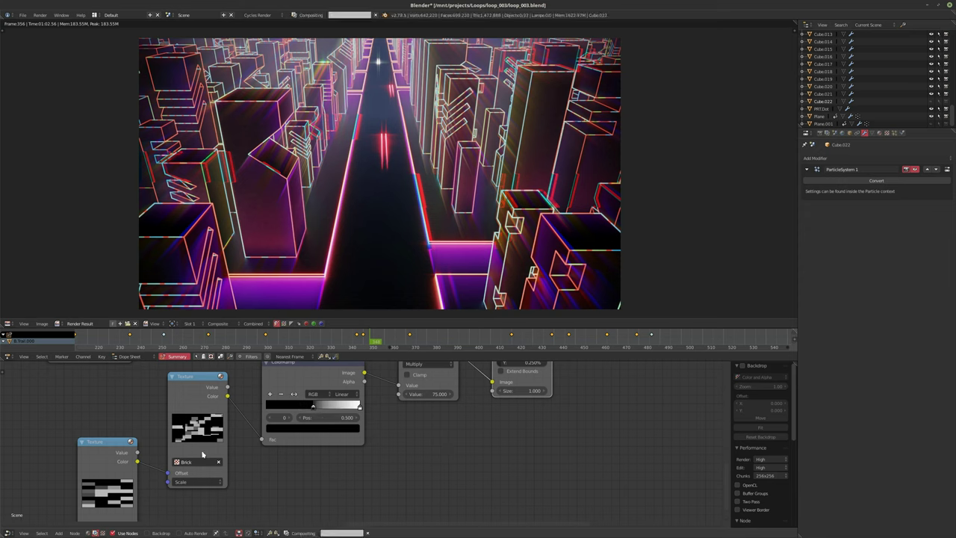
Step: Set the X Scale of the Texture node feeding the ColorRamp to 3
left_click(194, 482)
left_click(192, 491)
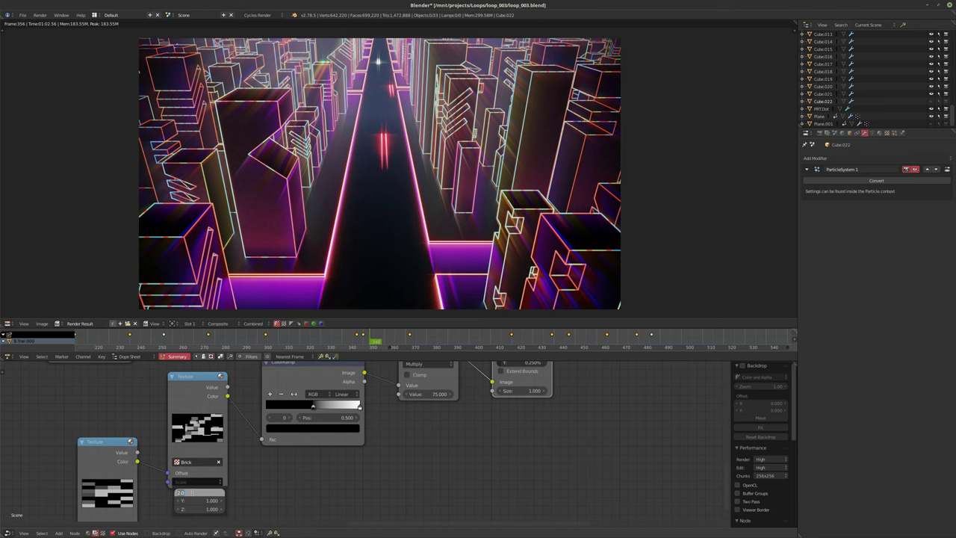
type("3")
key("Return")
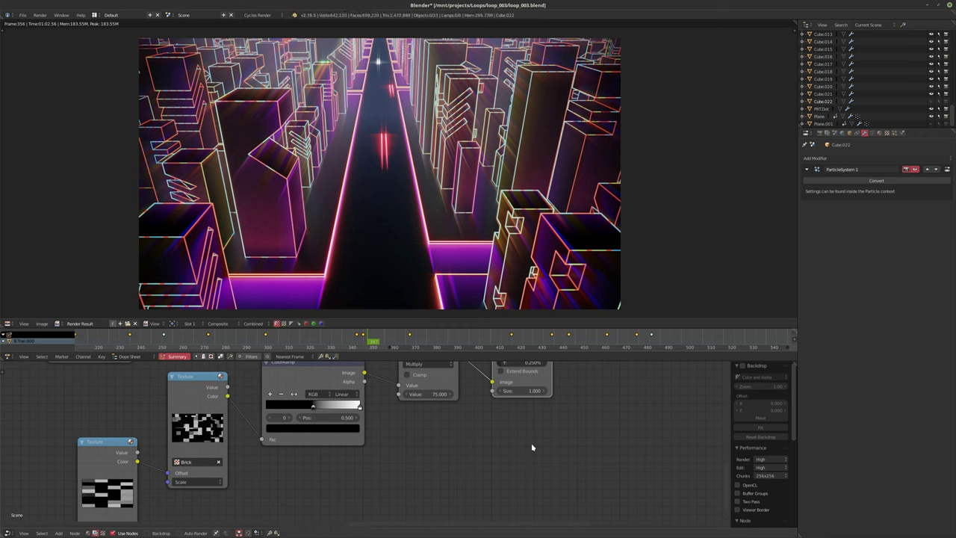
Step: Set the position of the ColorRamp's black stop to 0.4
left_click(322, 419)
type(".4")
key("Return")
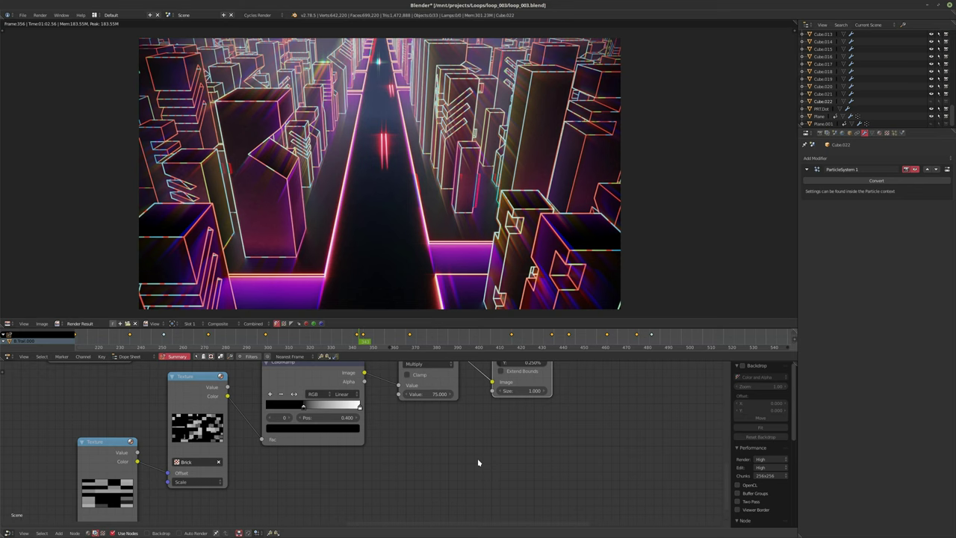
Step: Set the position of the ColorRamp's black stop to 0.35 and move the timeline to frame 344
left_click(319, 419)
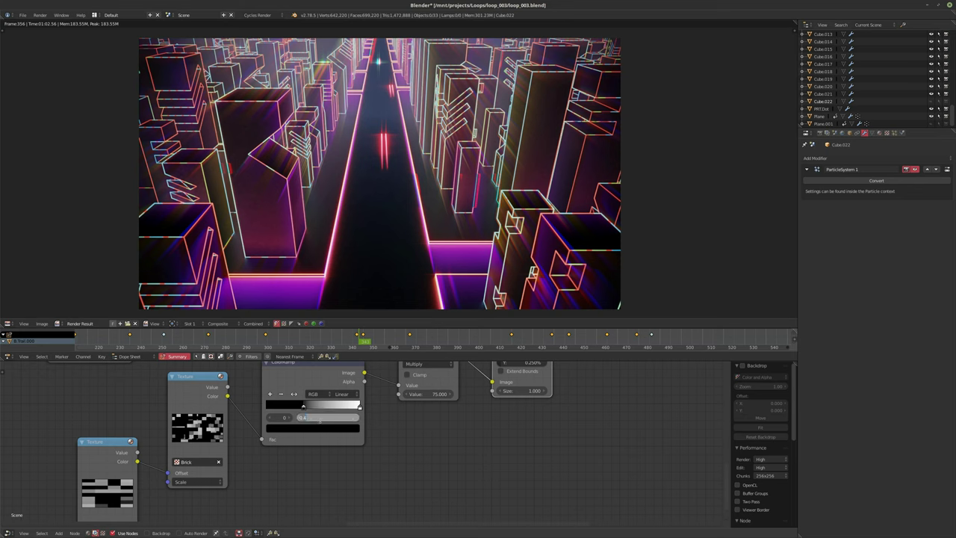
key("BackSpace")
type("0.35")
key("Return")
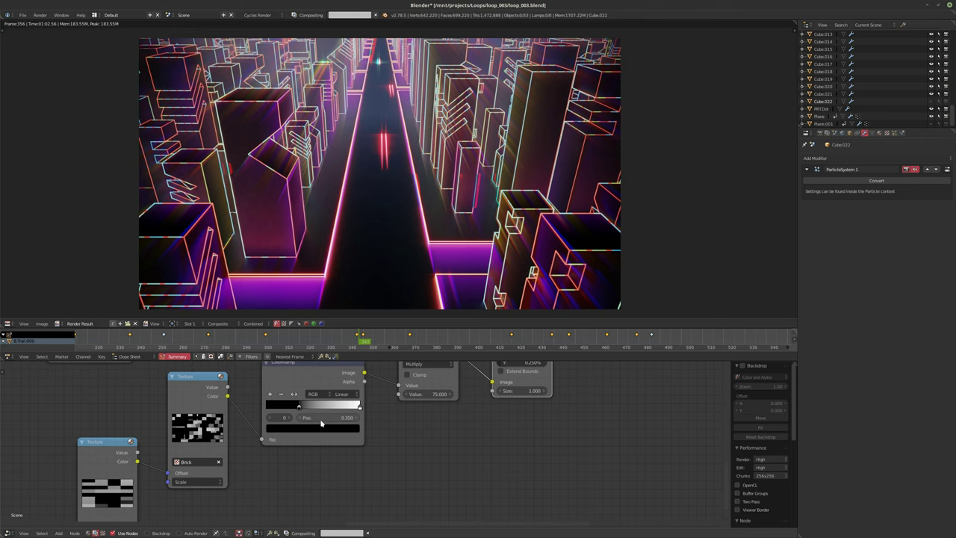
key("Left")
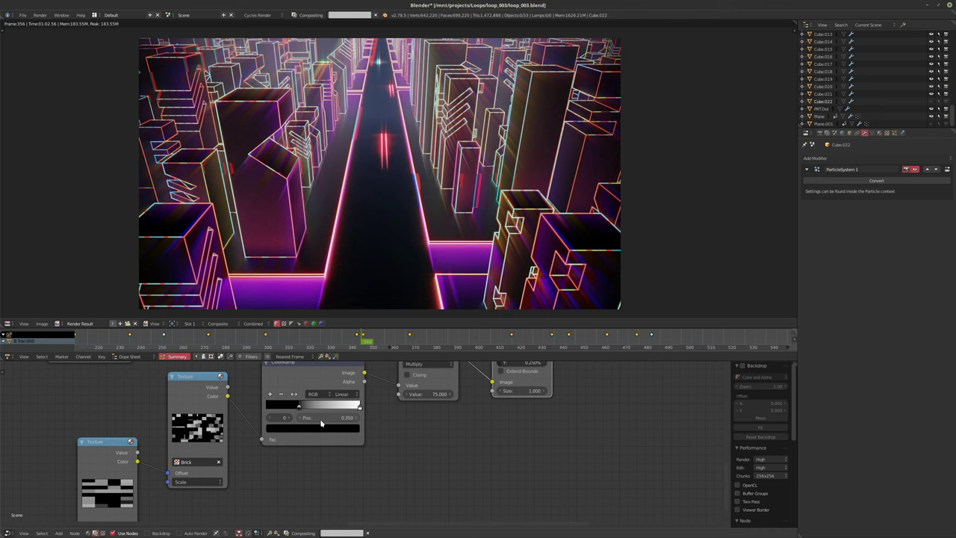
Step: Review the compositor chain around the Displace, Blur and Soften nodes and start rendering the animation
scroll(321, 423, "down", 1)
middle_click_drag(367, 406, 378, 477)
scroll(316, 448, "down", 1)
middle_click_drag(316, 448, 306, 466)
middle_click_drag(484, 442, 461, 481)
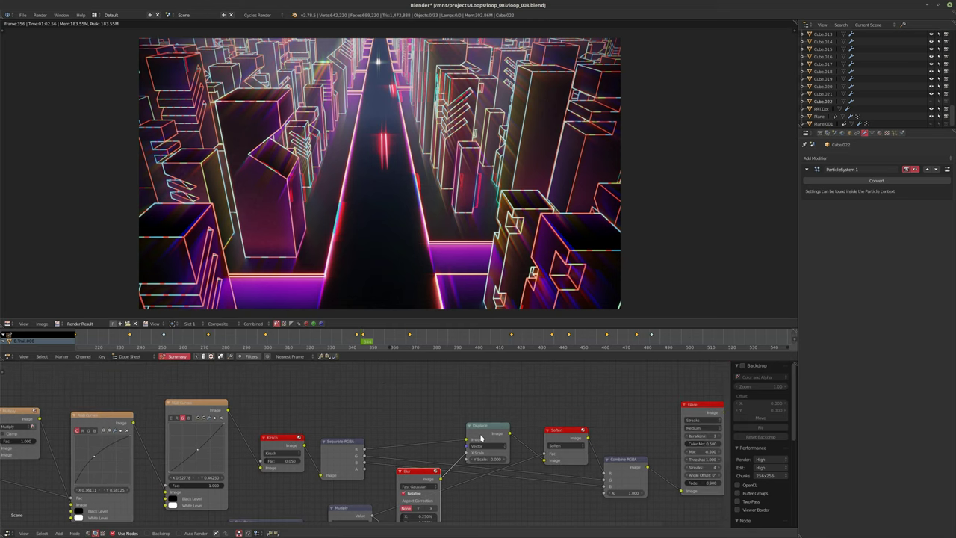
scroll(484, 445, "down", 1)
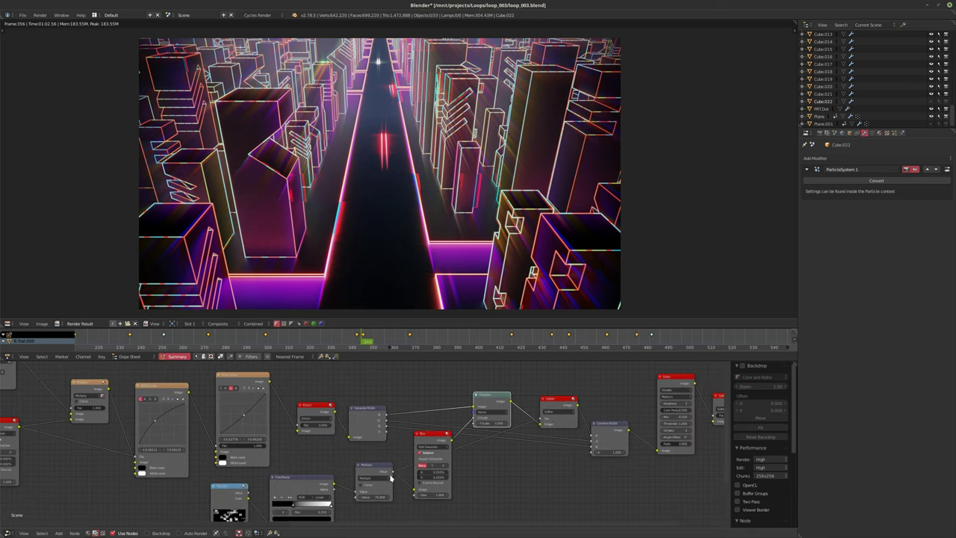
scroll(515, 451, "up", 1)
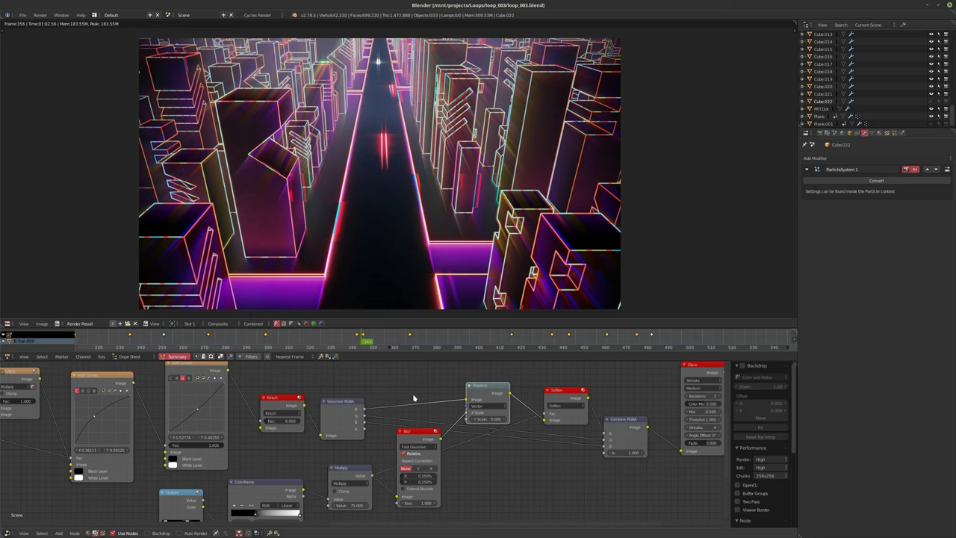
key("ctrl+F12")
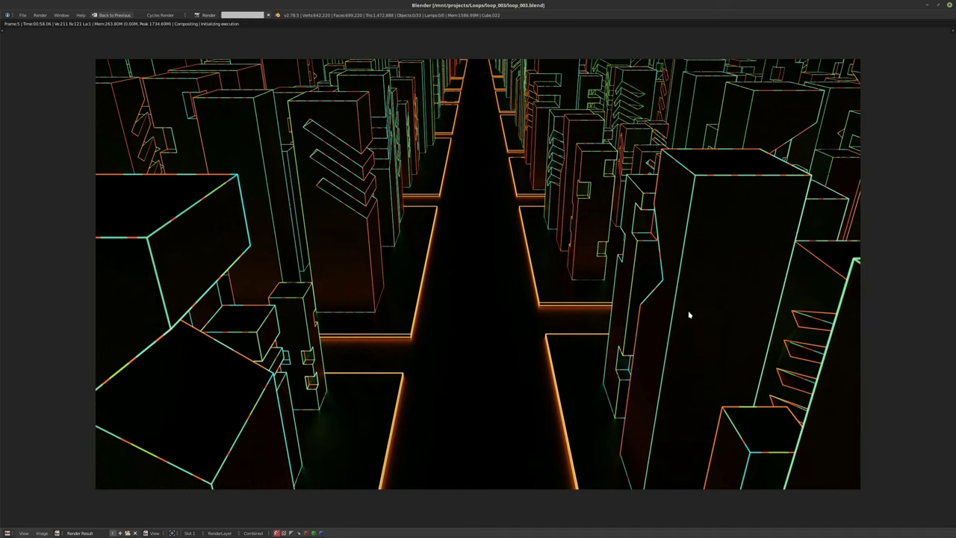
key("XF86AudioRaiseVolume")
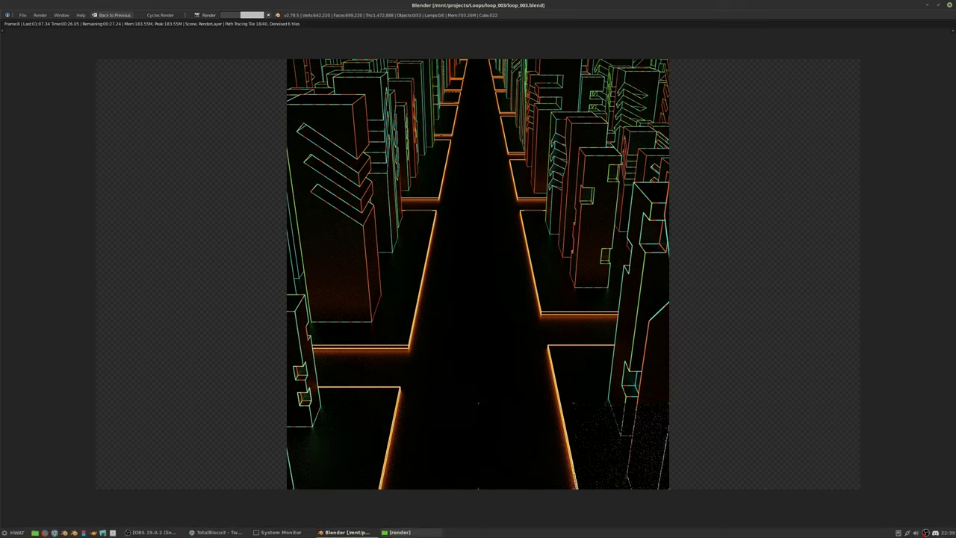
Step: Switch to the render folder, play the sequence from loop_003_0001.png in djv_view, and close the viewer and put the folder away
left_click(409, 531)
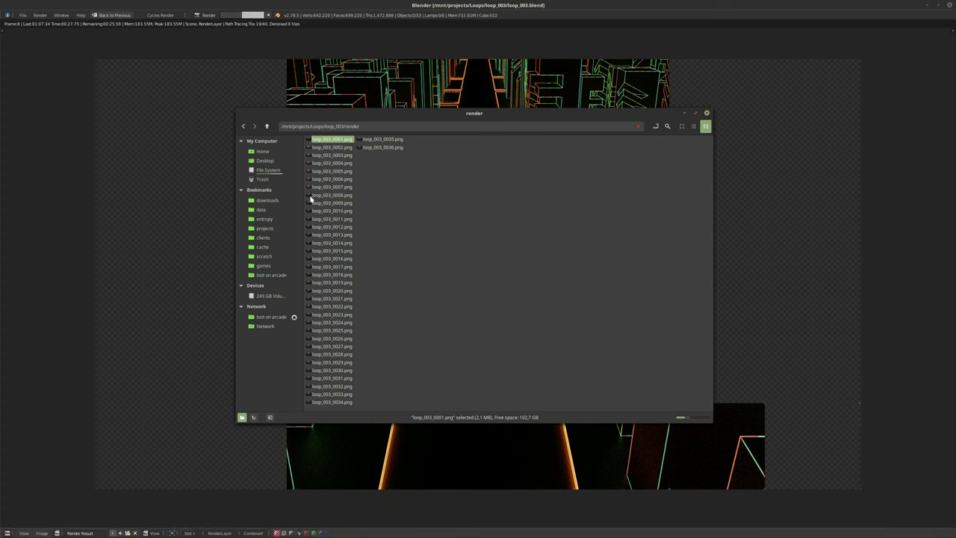
right_click(326, 141)
mouse_move(348, 158)
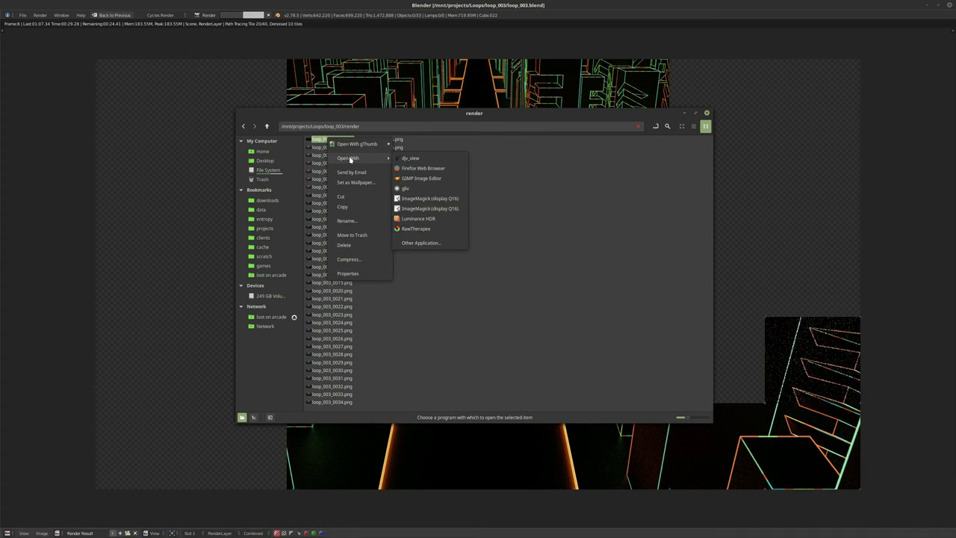
left_click(423, 157)
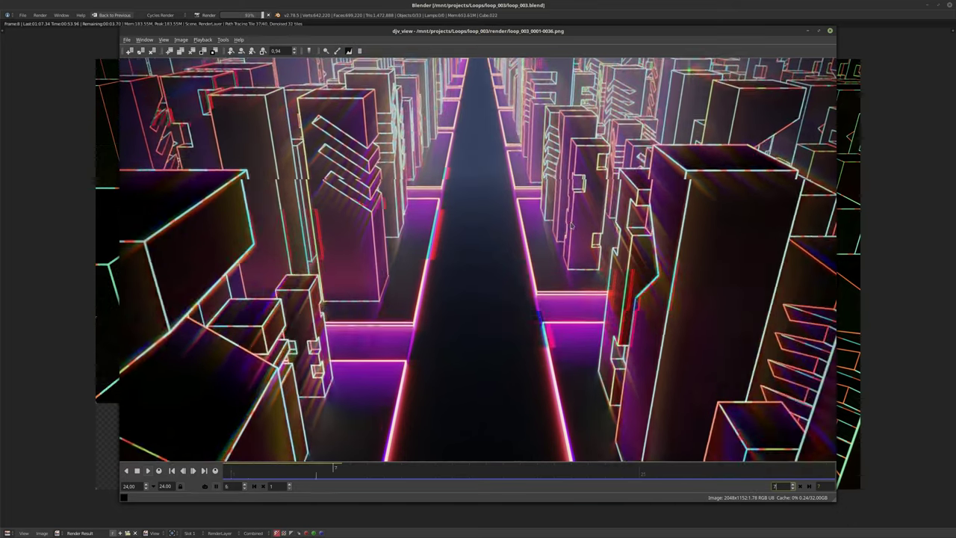
left_click(831, 31)
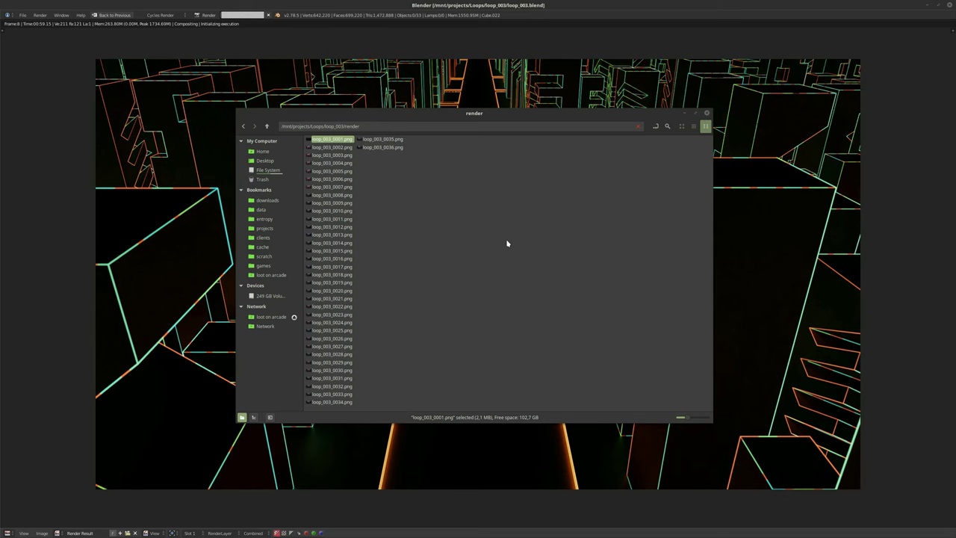
left_click(684, 113)
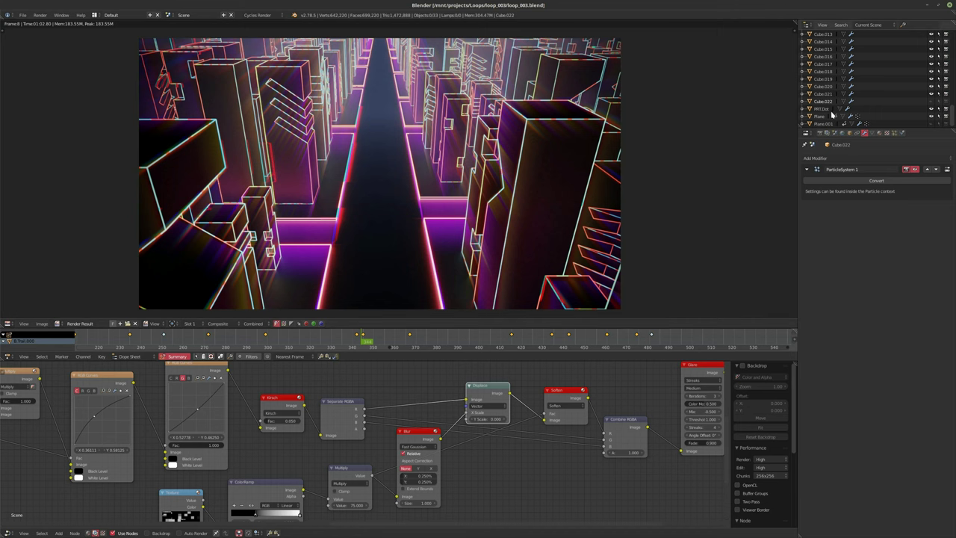
Step: Replace the render result with the 3D View and select the building object Cube.021
left_click(9, 323)
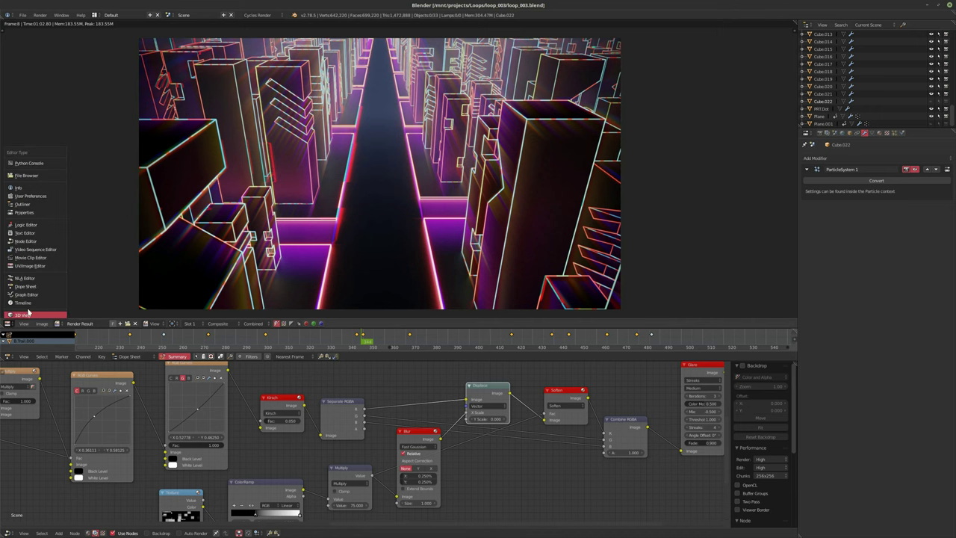
left_click(29, 314)
right_click(528, 200)
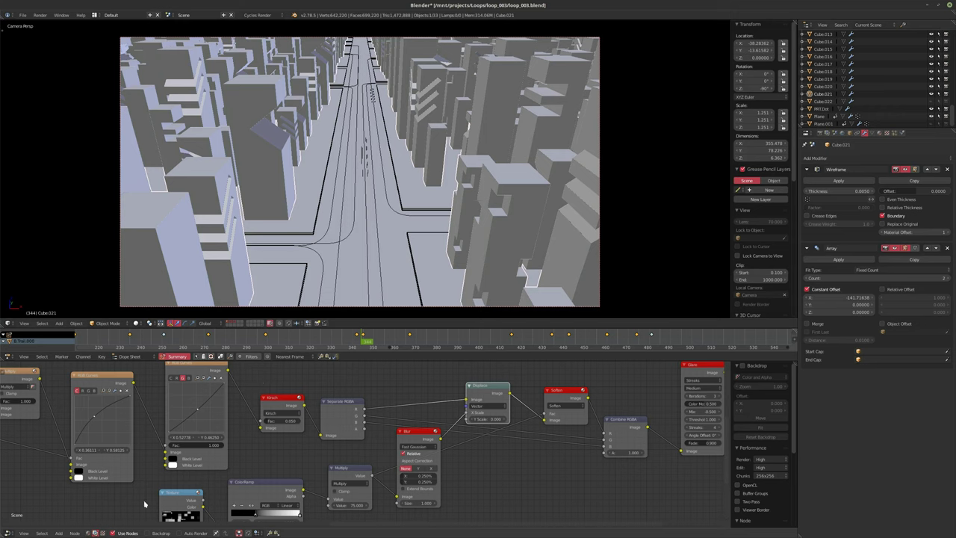
Step: Switch the node editor to shader nodes and examine the selected building's BLVCK and Material.001 node setups
left_click(89, 532)
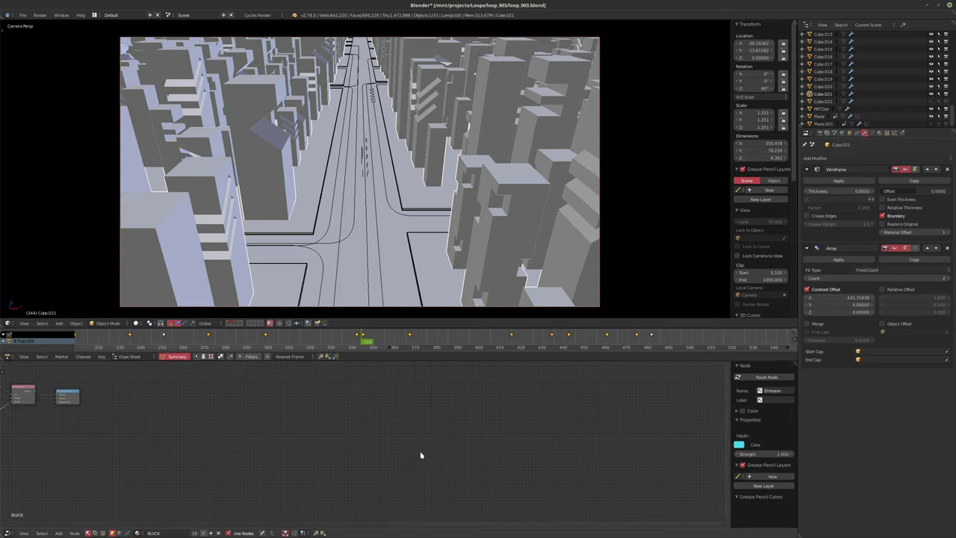
key("Home")
scroll(331, 437, "up", 5)
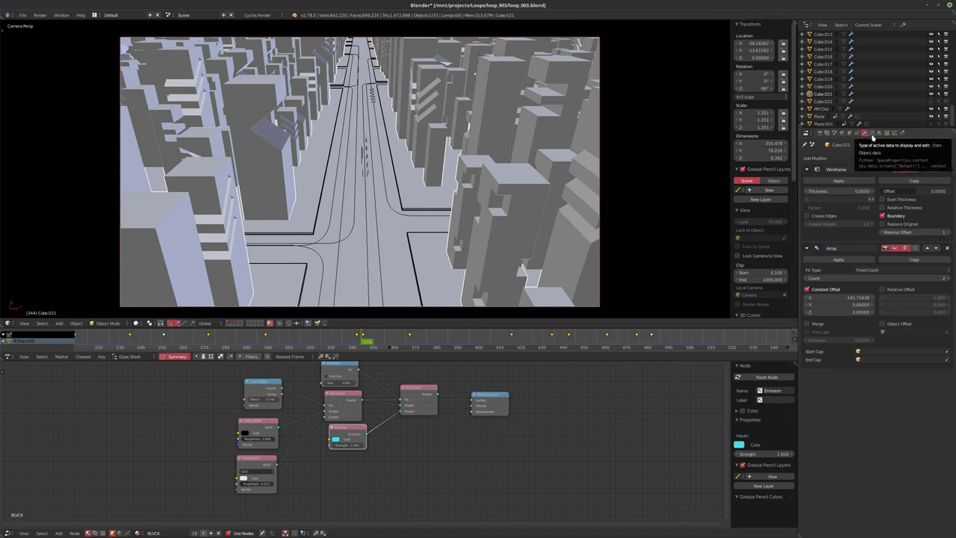
left_click(879, 133)
left_click(821, 168)
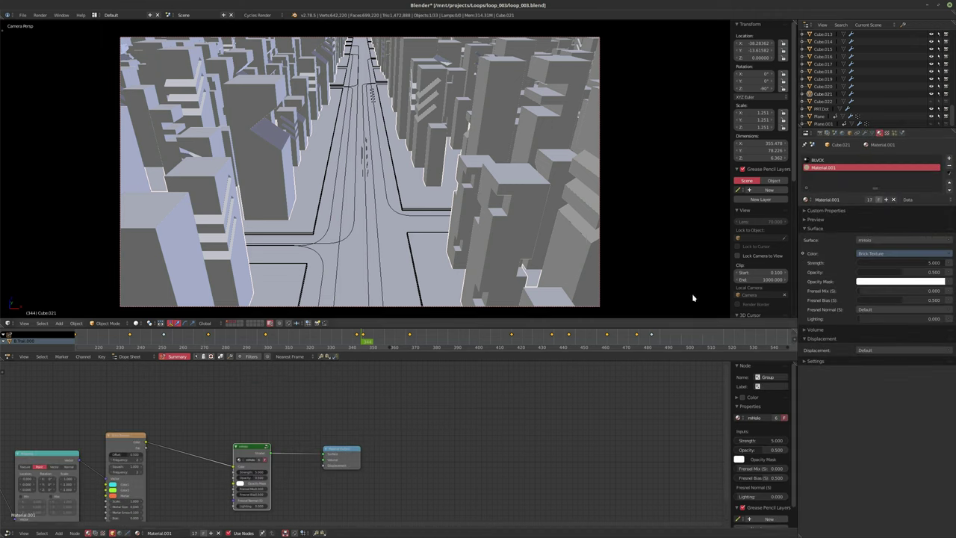
scroll(316, 452, "up", 5)
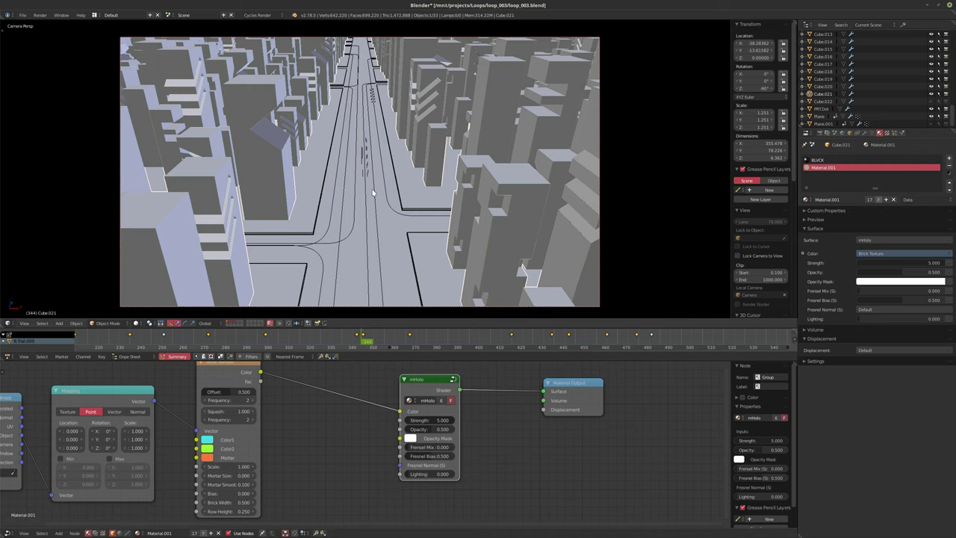
Step: Set the roughness of the BLVCK material's Glossy BSDF to 0.075, using a temporary rendered viewport preview
key("shift+z")
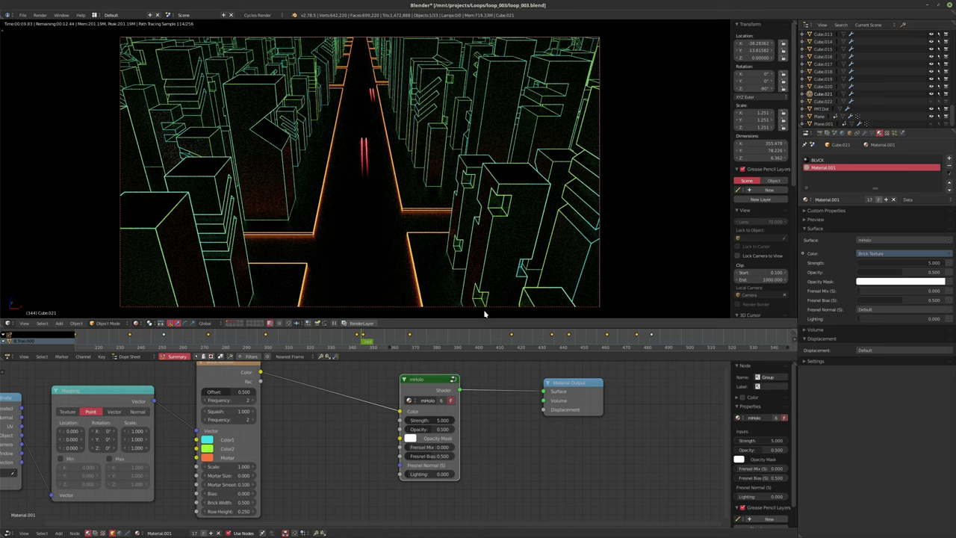
left_click(821, 159)
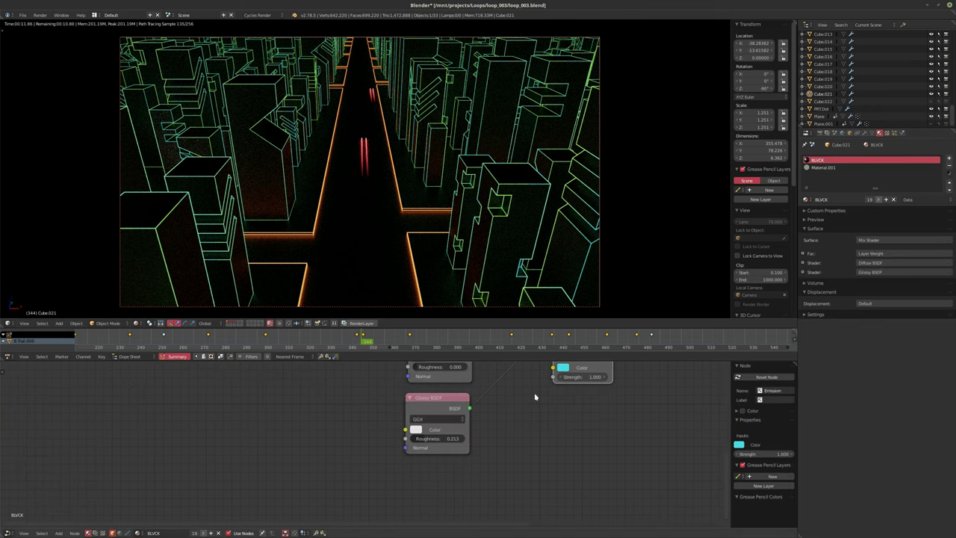
middle_click_drag(533, 395, 500, 454)
left_click_drag(407, 496, 325, 497)
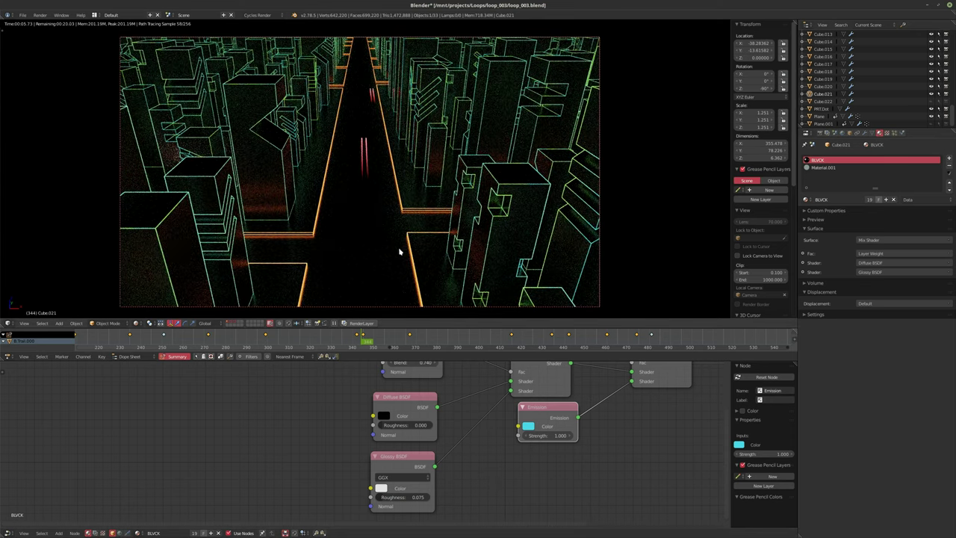
key("shift+z")
Step: Save over loop_003.blend, render frame 344 and return to the editing layout
key("ctrl+s")
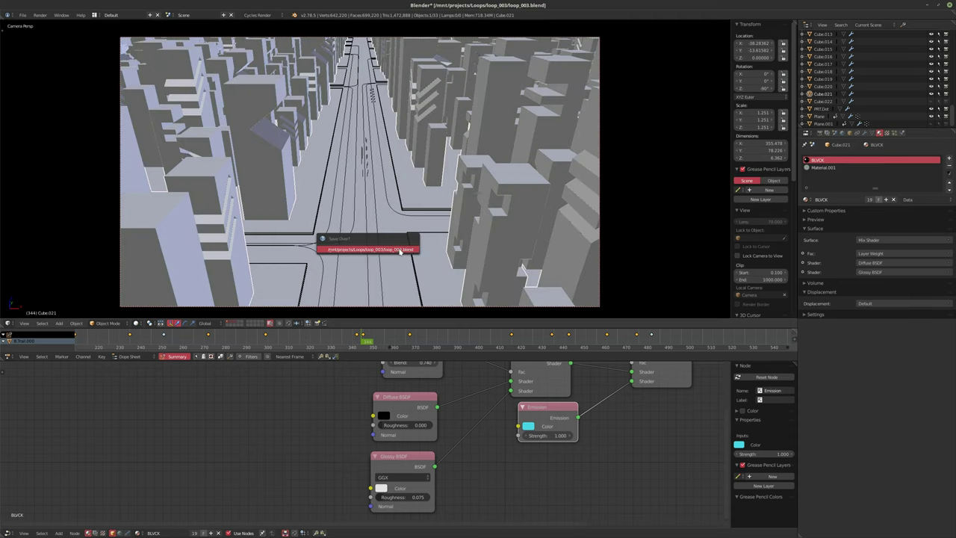
left_click(399, 251)
key("F12")
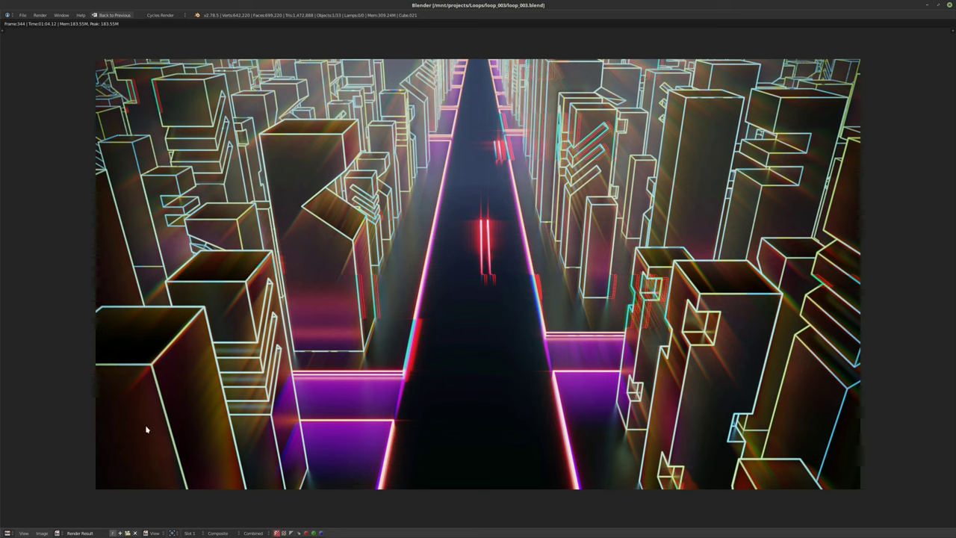
left_click(115, 16)
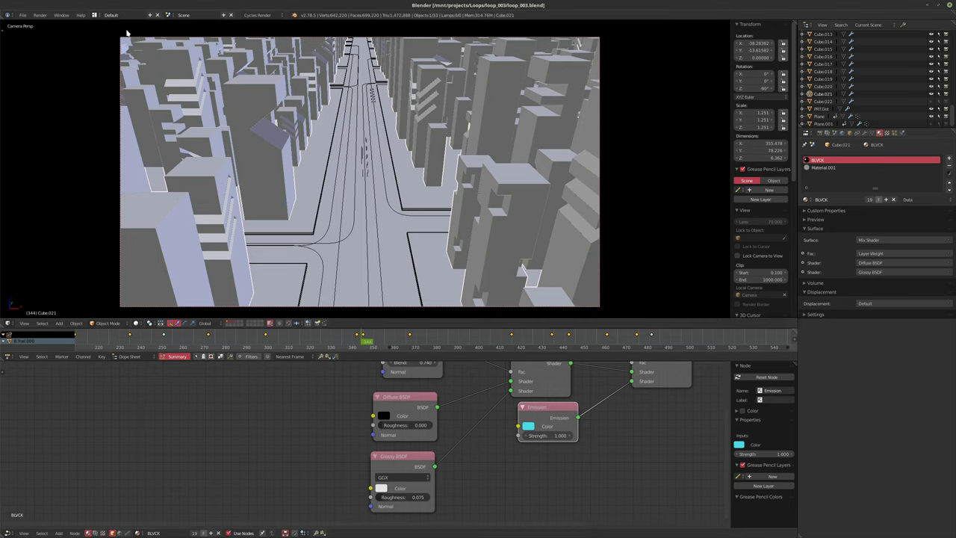
Step: Replace the 3D View with the UV/Image Editor and frame the whole Render Result in it
left_click(9, 323)
left_click(29, 264)
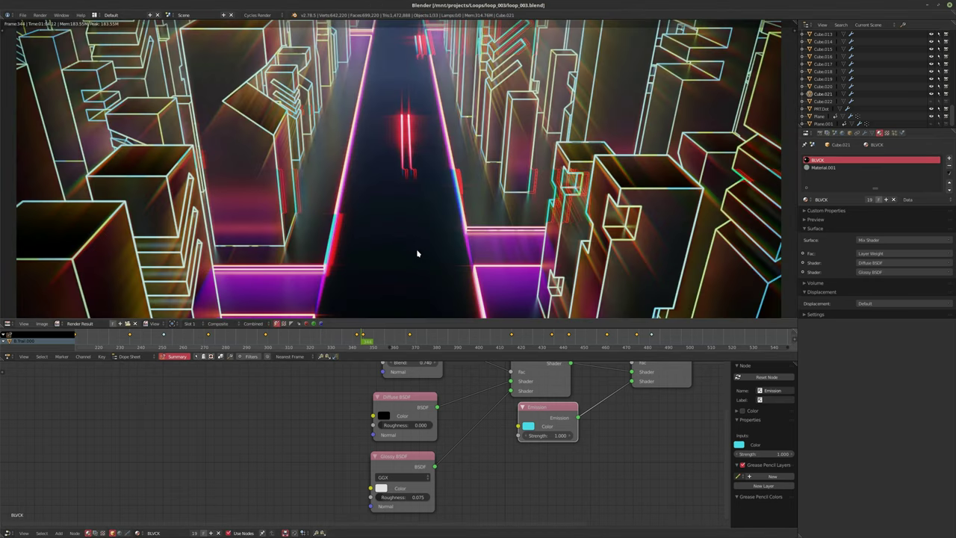
scroll(418, 245, "down", 1)
scroll(419, 224, "up", 1)
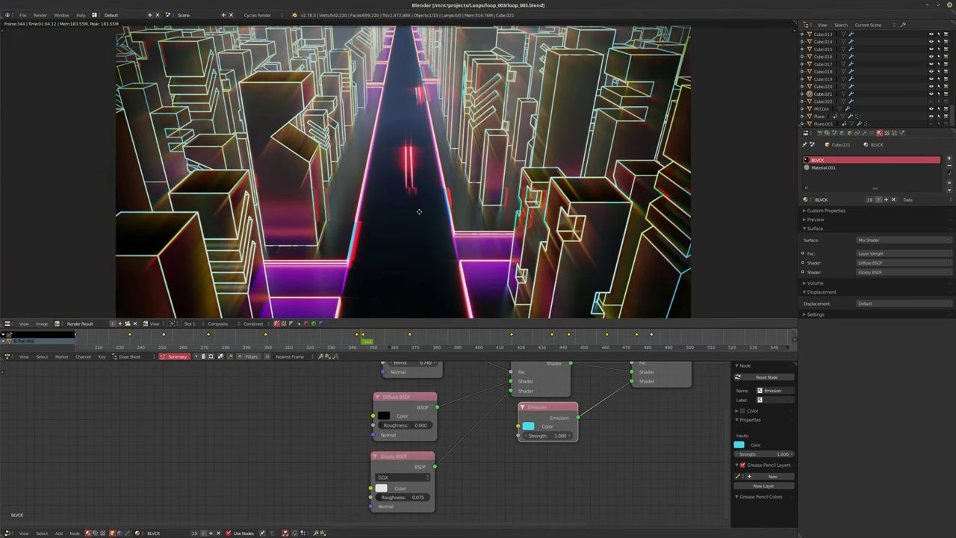
scroll(418, 231, "down", 1)
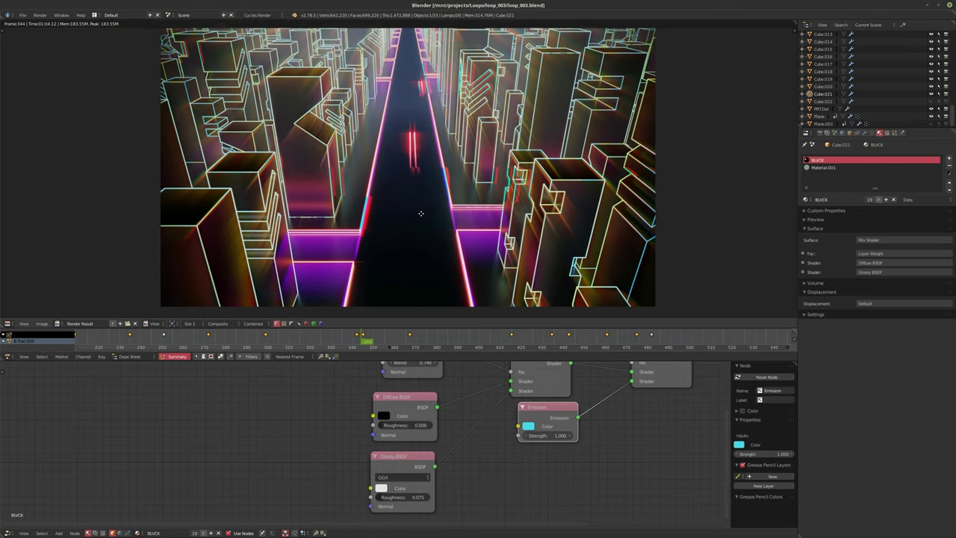
scroll(233, 439, "up", 2)
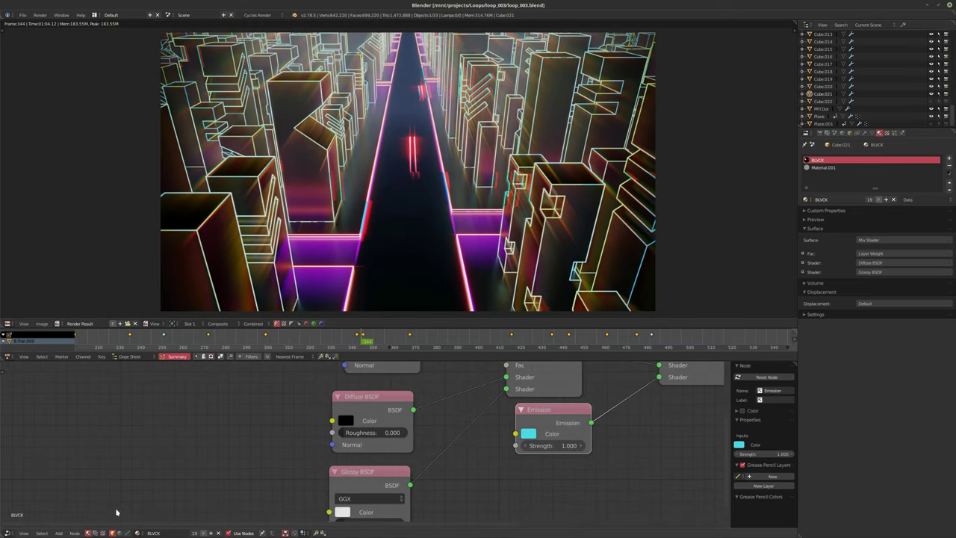
Step: Switch the node editor back to the compositing node tree and bring its main node chain into view
left_click(97, 532)
scroll(438, 420, "down", 1)
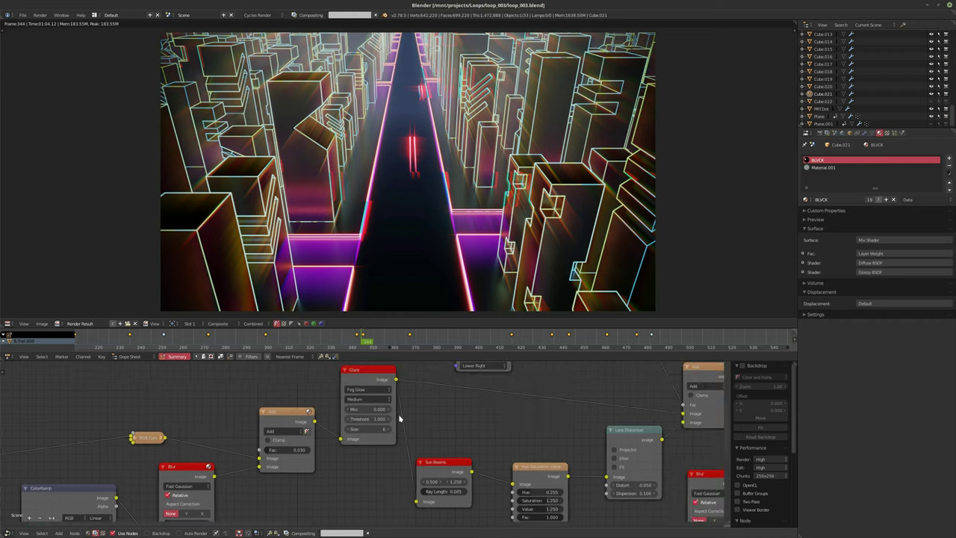
mouse_move(424, 424)
middle_mouse_down()
mouse_move(490, 455)
mouse_move(529, 452)
mouse_move(438, 455)
mouse_move(463, 441)
mouse_move(448, 419)
mouse_move(418, 410)
middle_mouse_up()
scroll(437, 456, "down", 1)
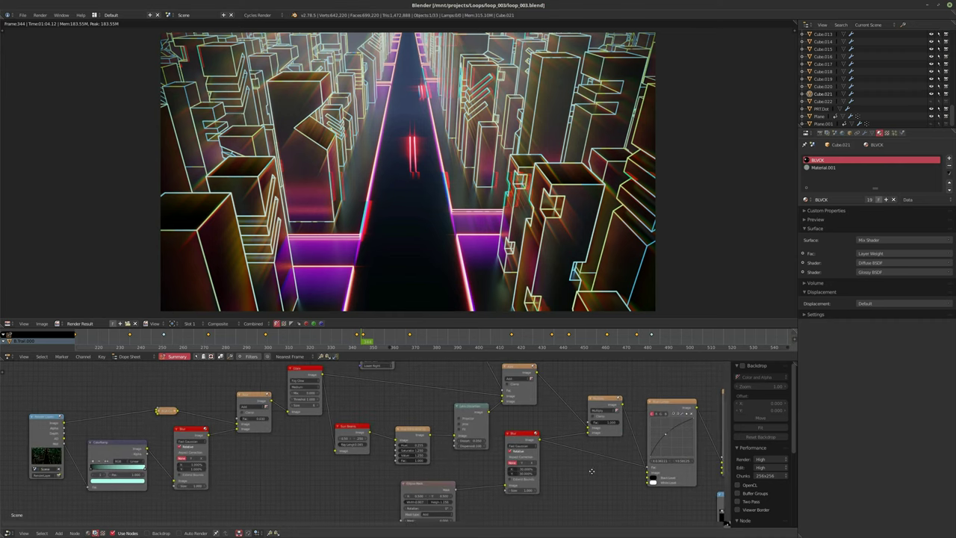
Step: Set the value of the Multiply node after the Brick texture's ColorRamp to 25, after trying 15
middle_click_drag(513, 424, 557, 459)
scroll(648, 446, "up", 4)
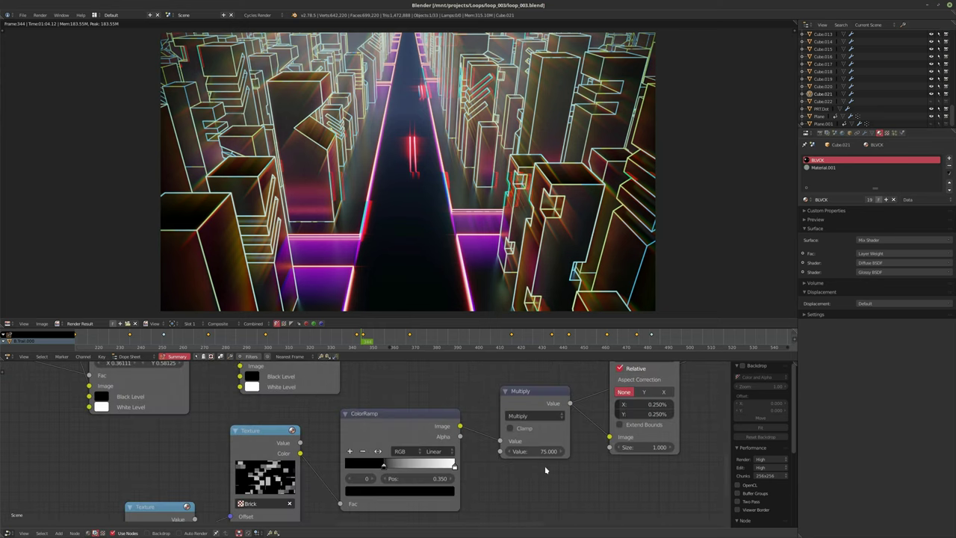
left_click(534, 451)
type("15")
key("Return")
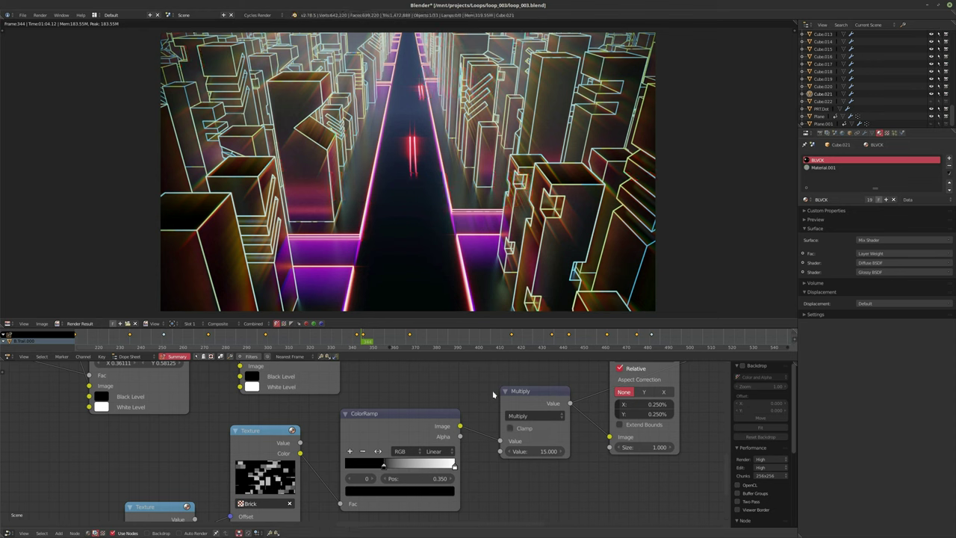
left_click(537, 451)
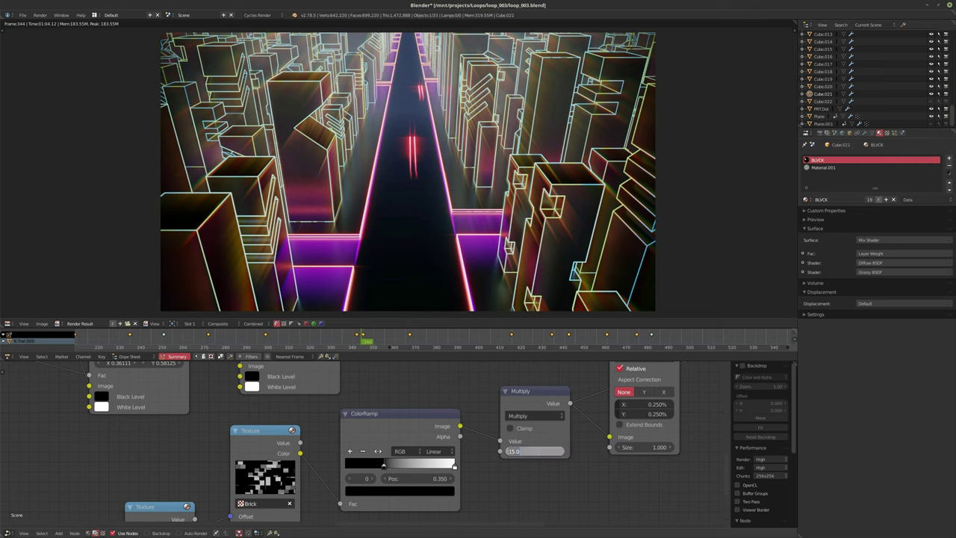
type("25")
key("Return")
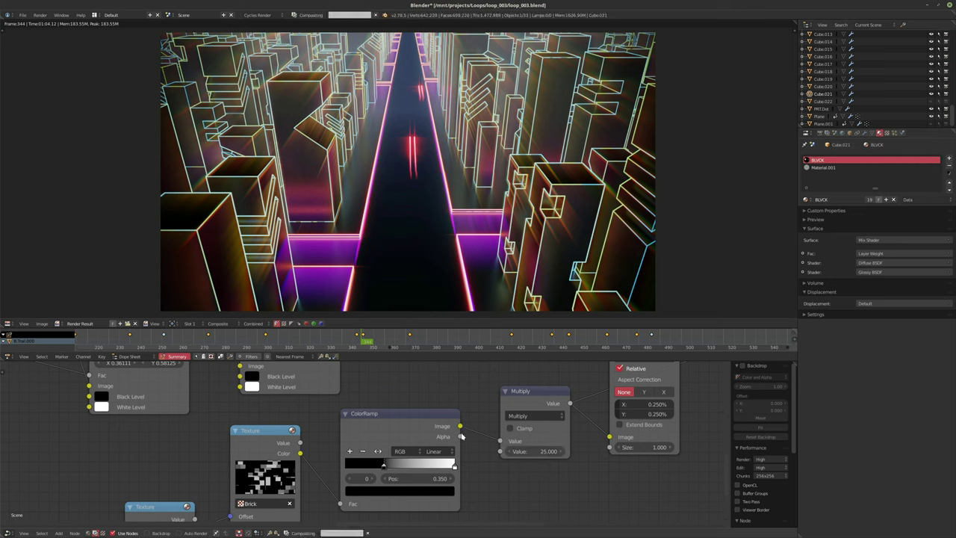
Step: Route Separate RGBA's G channel through Displace and Soften into Combine RGBA's G, connect R directly to R, and shift Displace and Soften upward
scroll(399, 403, "up", 2, "shift")
scroll(398, 403, "down", 1)
scroll(390, 393, "down", 1)
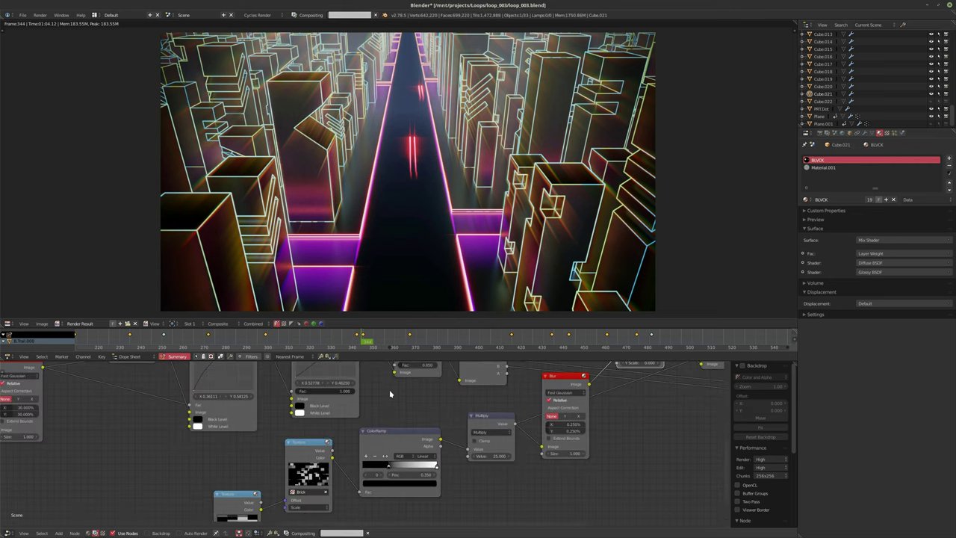
scroll(404, 379, "up", 1, "shift")
scroll(400, 413, "up", 1)
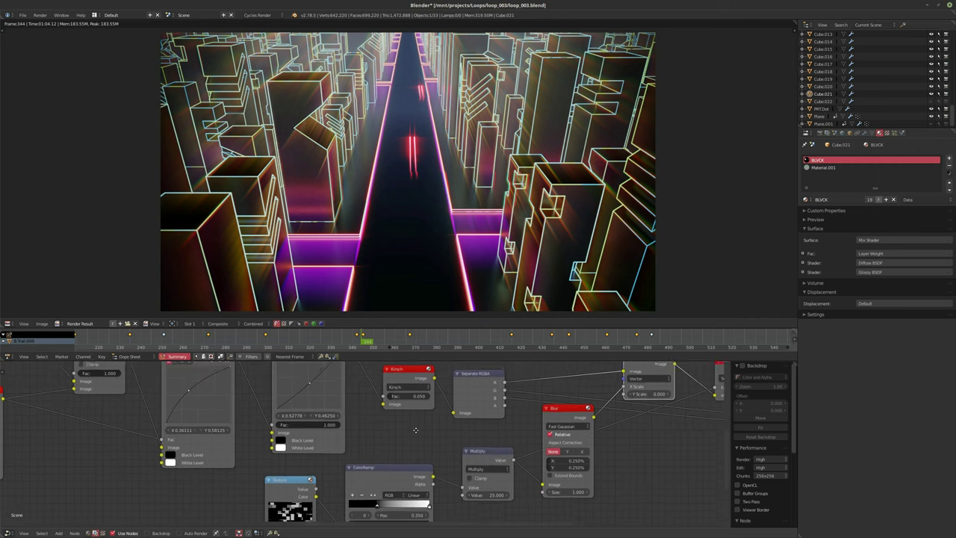
scroll(522, 446, "up", 1, "shift")
scroll(604, 407, "down", 4, "ctrl")
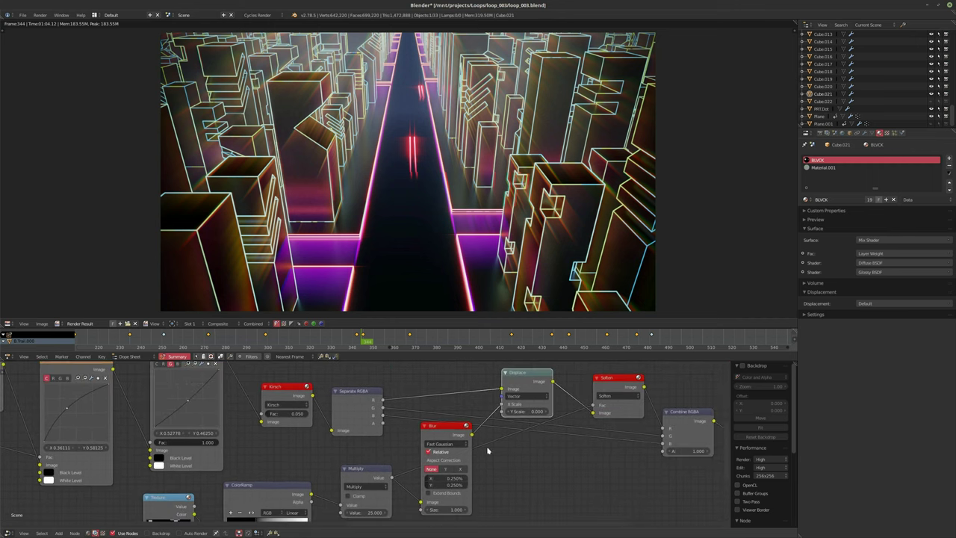
left_click_drag(382, 409, 501, 388)
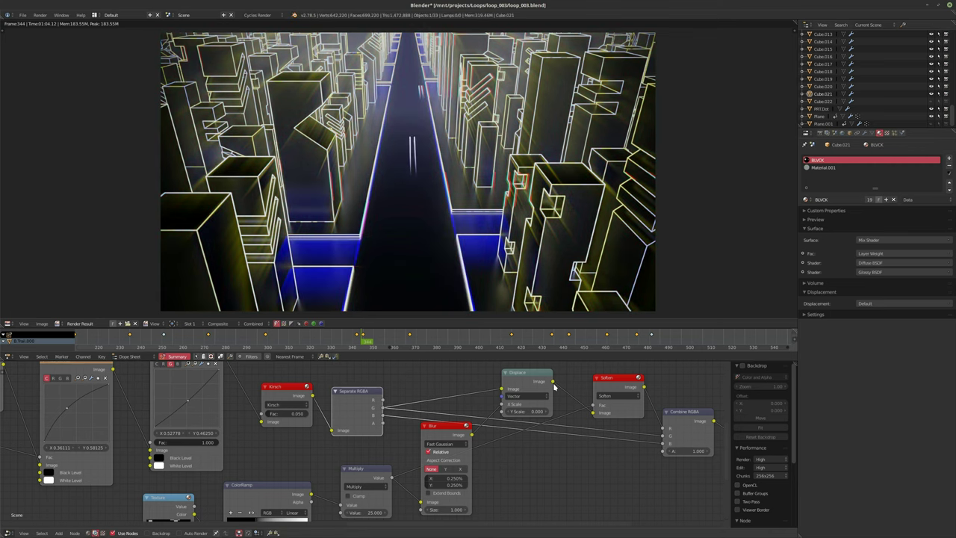
left_click_drag(662, 428, 662, 443)
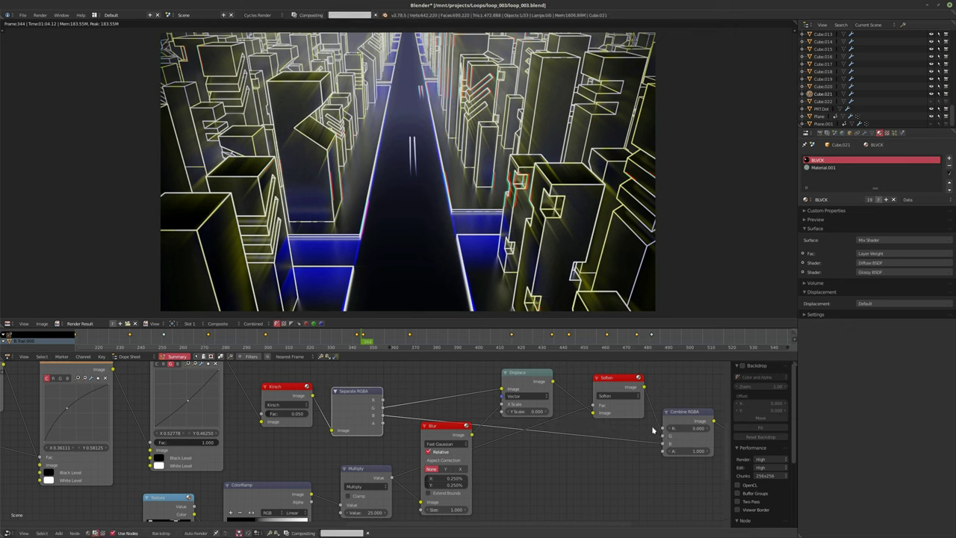
left_click_drag(383, 404, 662, 428)
left_click_drag(520, 372, 503, 362)
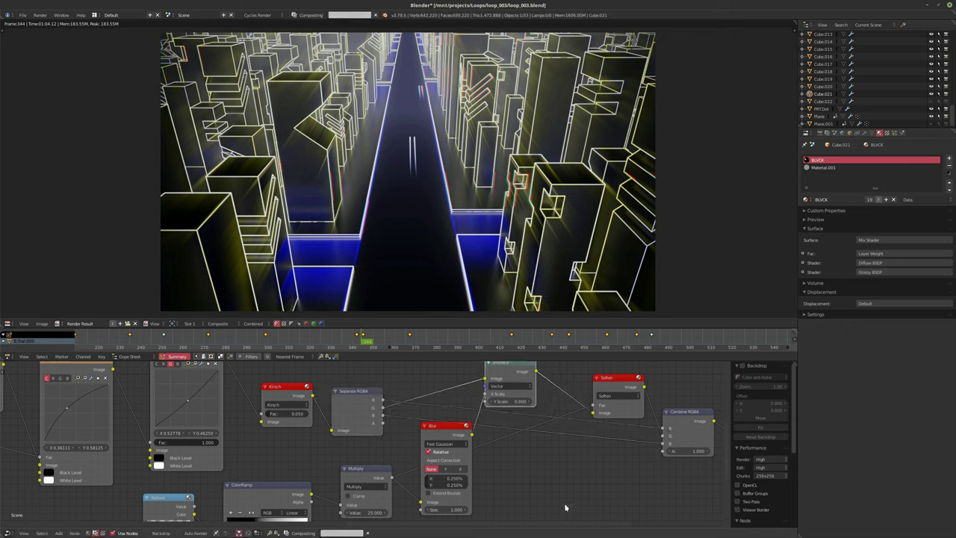
left_click_drag(617, 379, 615, 370)
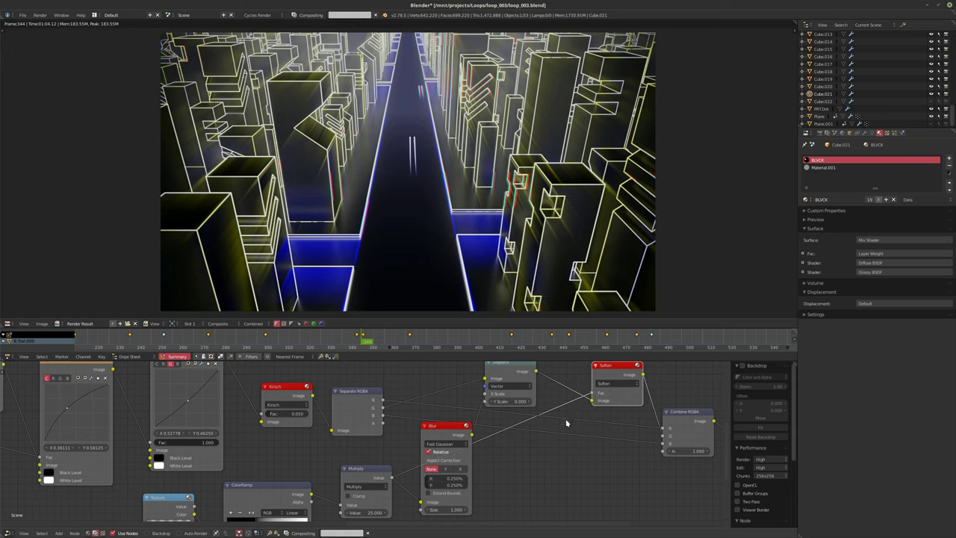
Step: Recolor the ColorRamp stop at position 1.000, beside the render layer node, from mint to a slightly desaturated blue
scroll(502, 429, "down", 3)
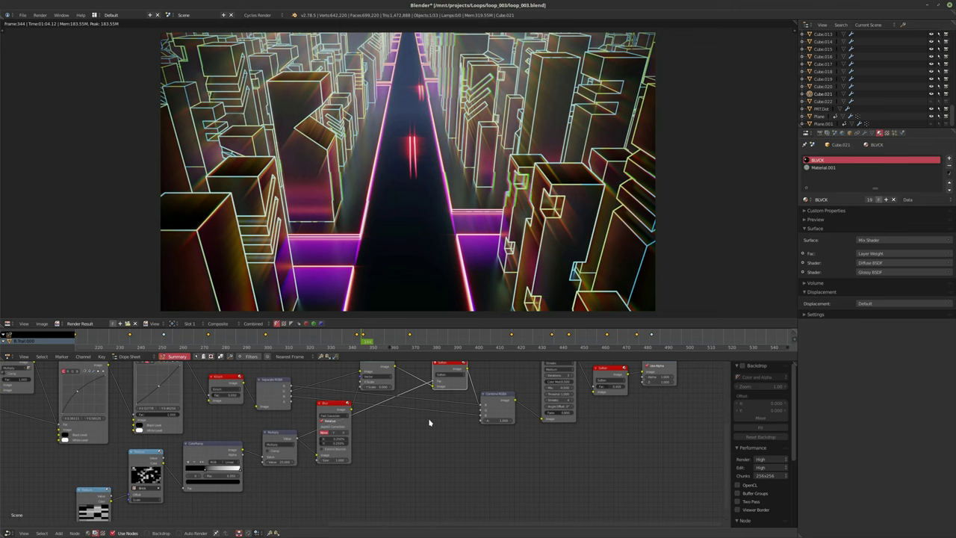
scroll(428, 423, "left", 5, "ctrl")
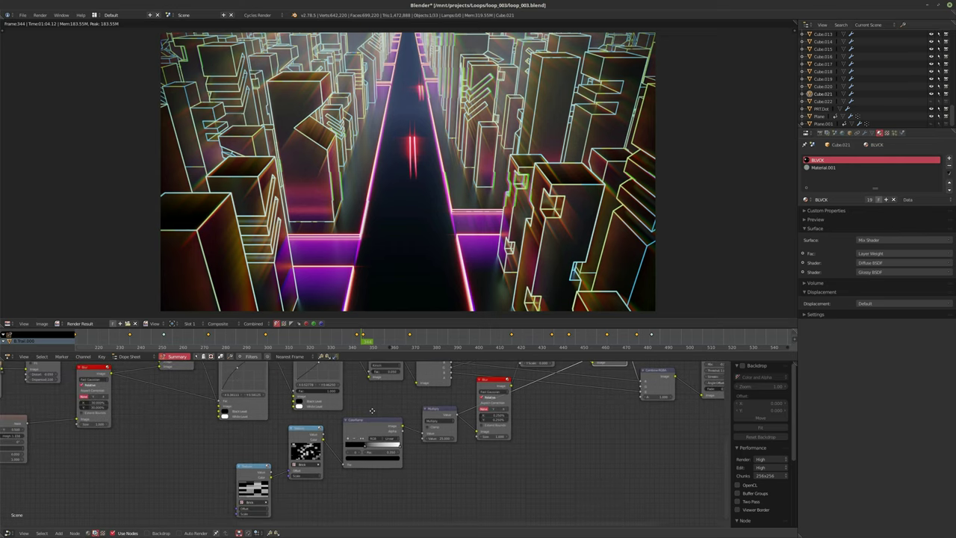
middle_click_drag(372, 410, 478, 468)
middle_click_drag(237, 473, 304, 489)
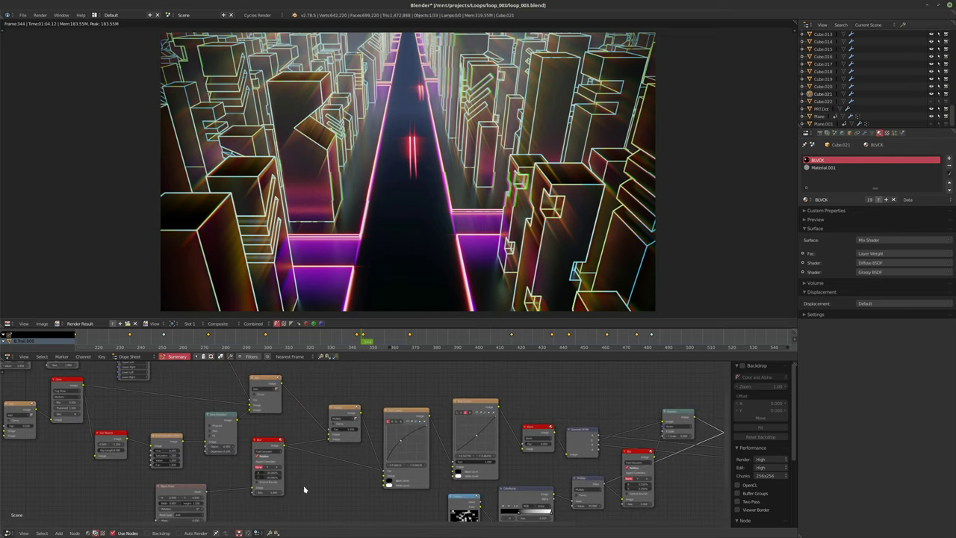
scroll(320, 471, "up", 2)
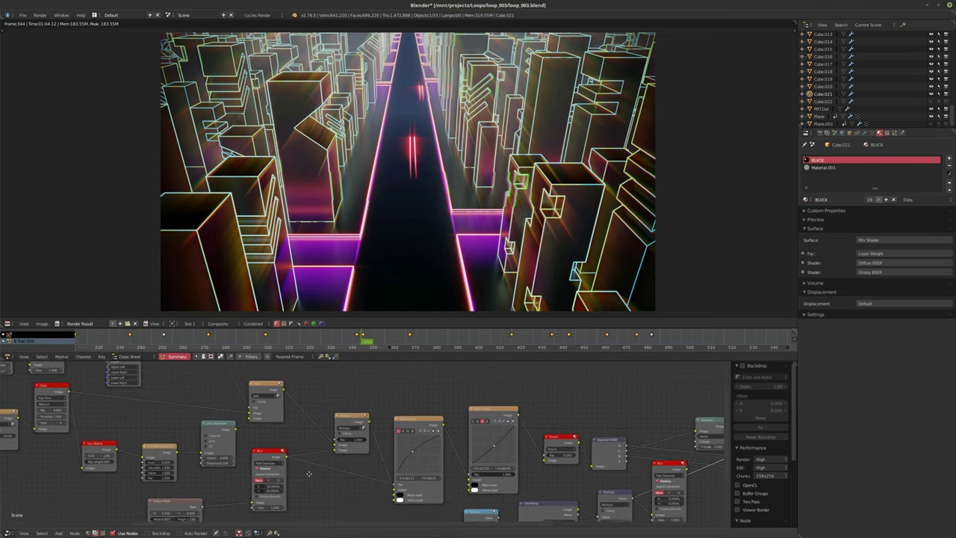
scroll(309, 457, "left", 10, "ctrl")
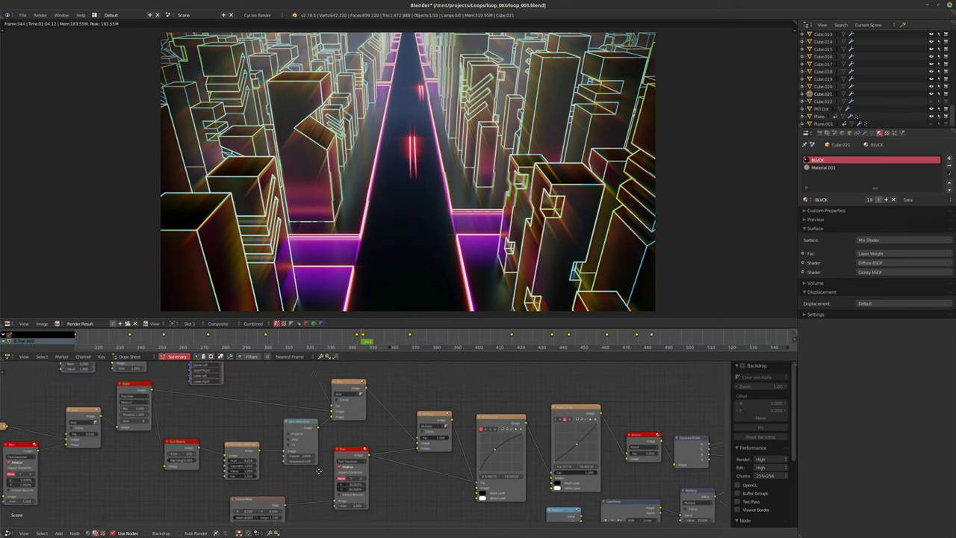
scroll(196, 478, "up", 4)
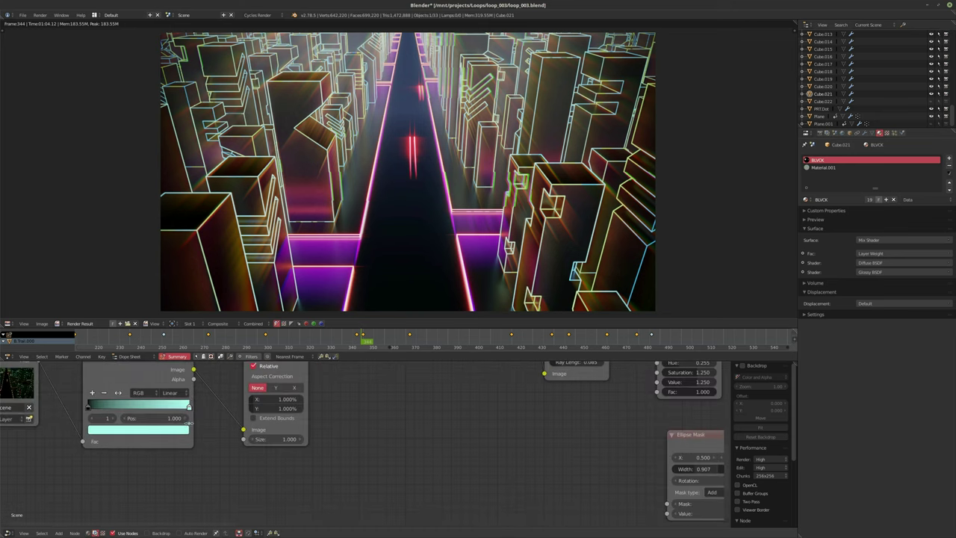
left_click(160, 435)
left_click_drag(139, 333, 147, 309)
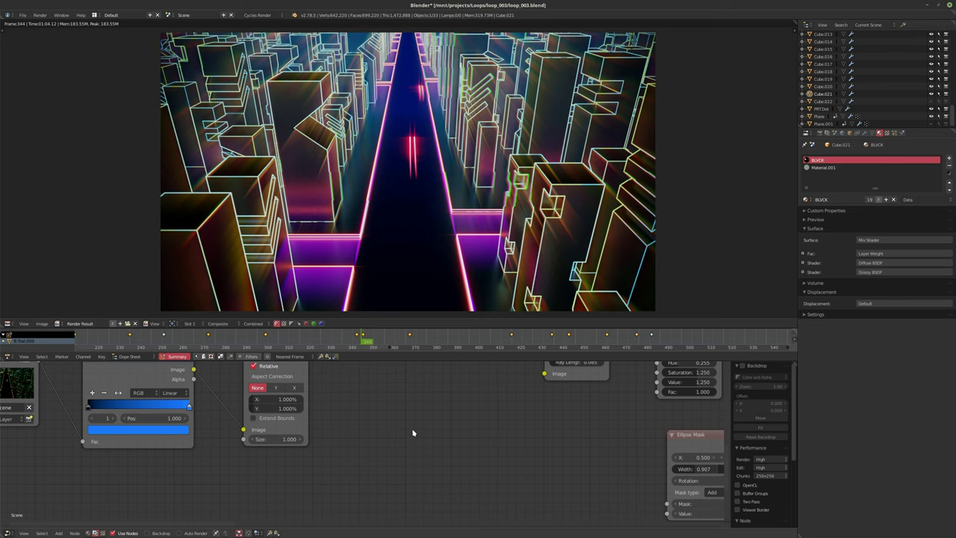
left_click(171, 430)
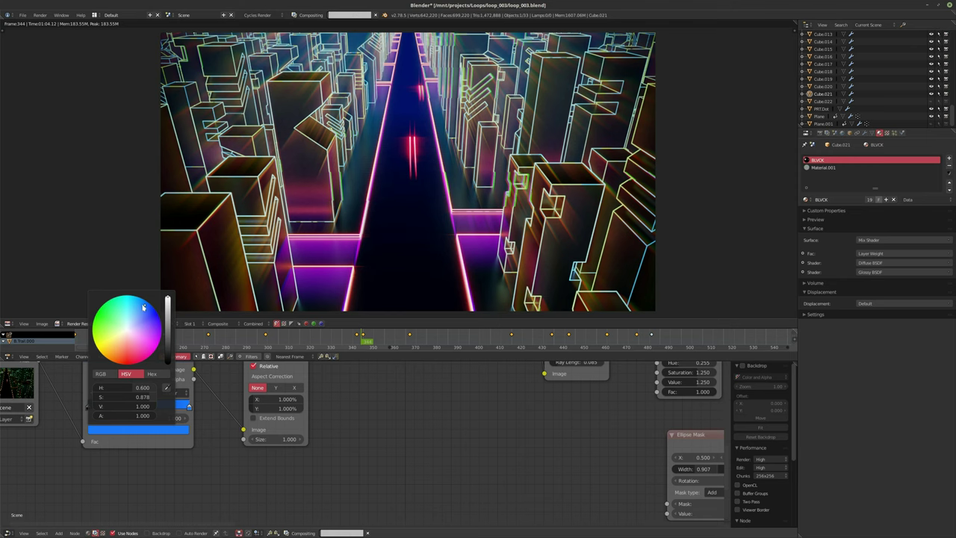
left_click_drag(145, 306, 140, 310)
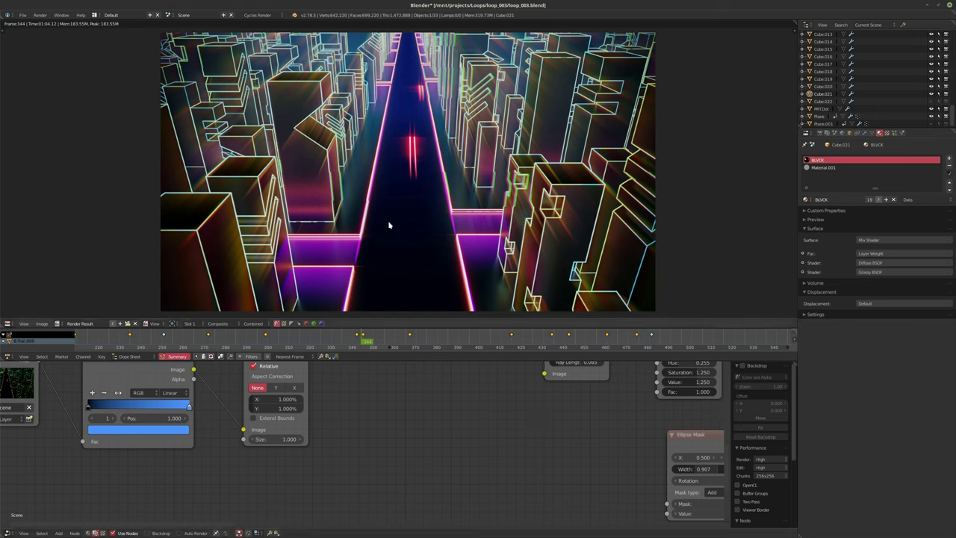
Step: Move the Composite node farther from the last Soften node to make room between them
scroll(453, 398, "right", 15, "ctrl")
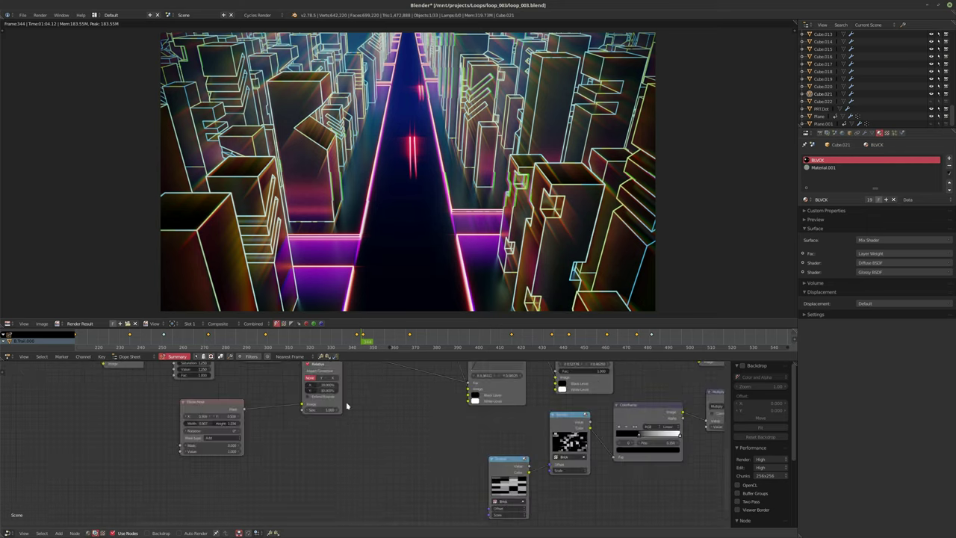
scroll(468, 403, "right", 15, "ctrl")
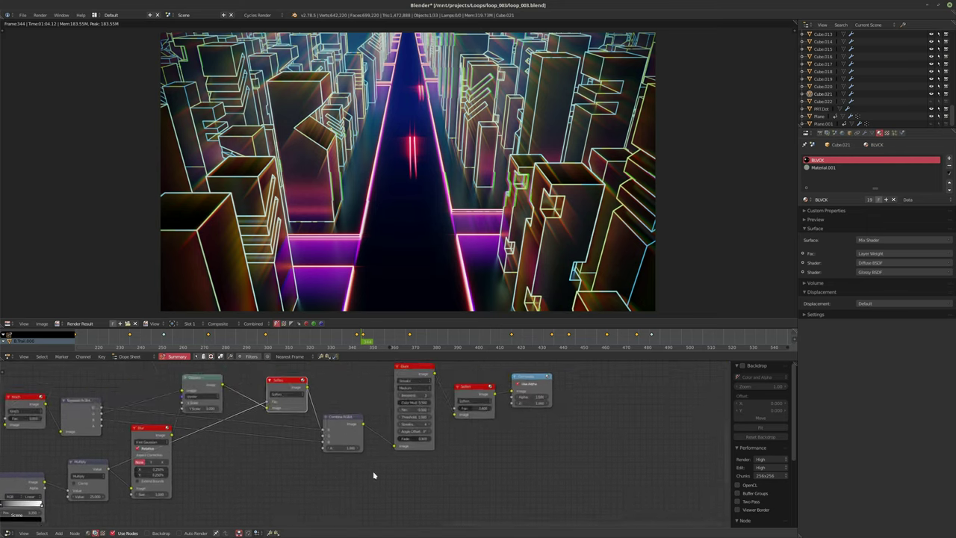
left_click_drag(540, 368, 603, 371)
middle_click_drag(603, 371, 566, 385)
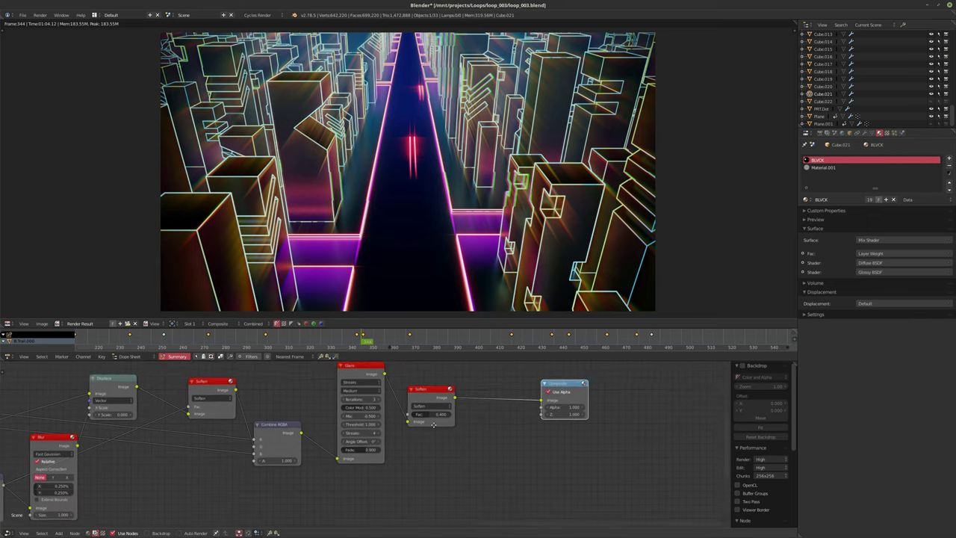
scroll(439, 420, "up", 2)
key("shift+a")
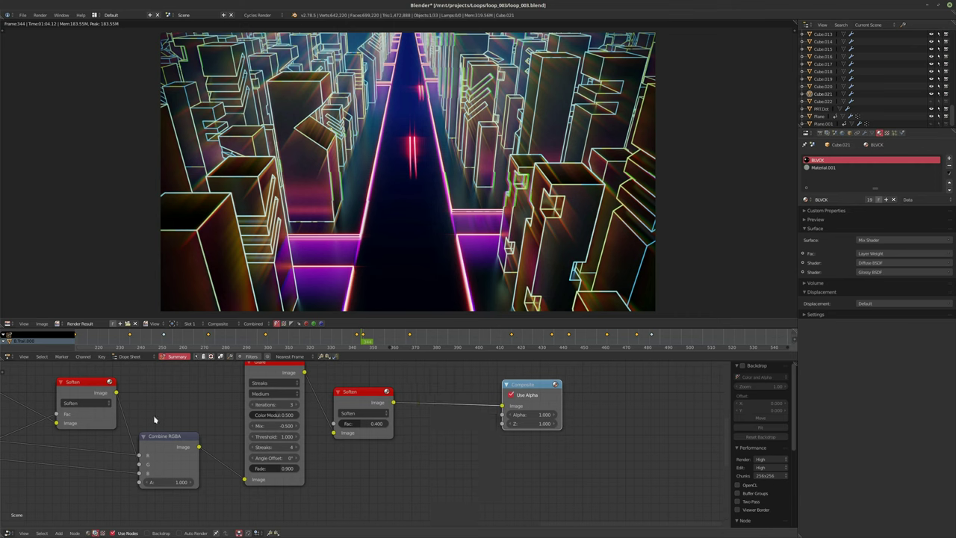
scroll(368, 398, "down", 2)
scroll(368, 399, "right", 6, "ctrl")
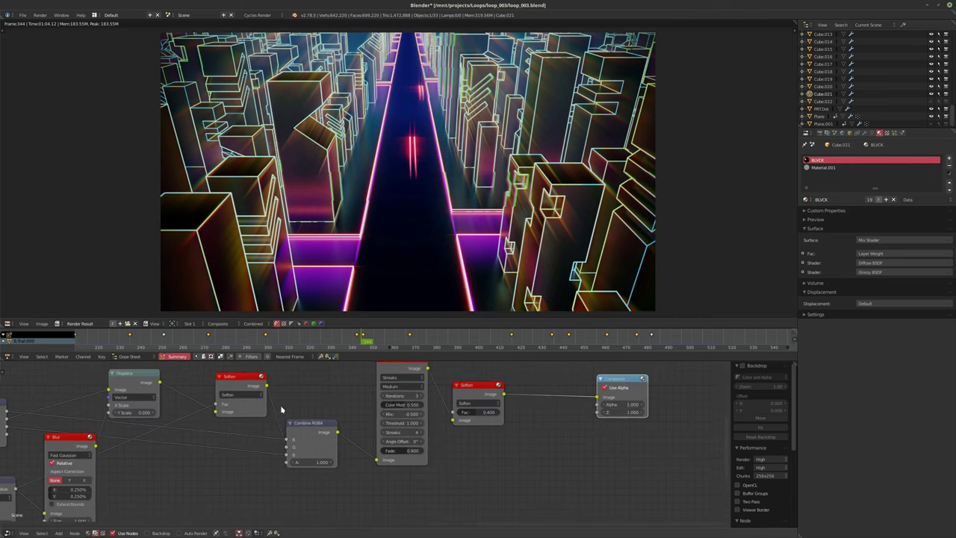
scroll(467, 437, "up", 1)
key("shift+a")
mouse_move(492, 433)
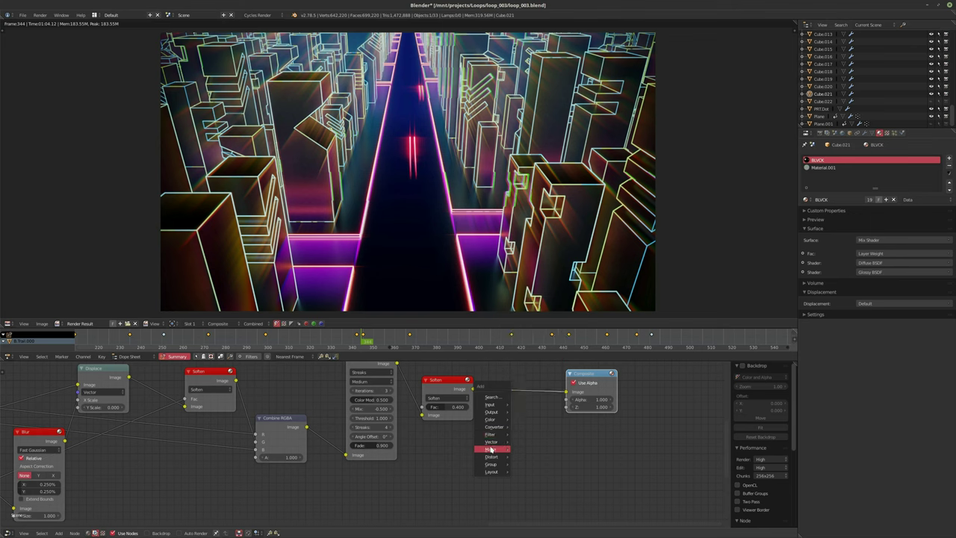
mouse_move(491, 456)
left_click(529, 398)
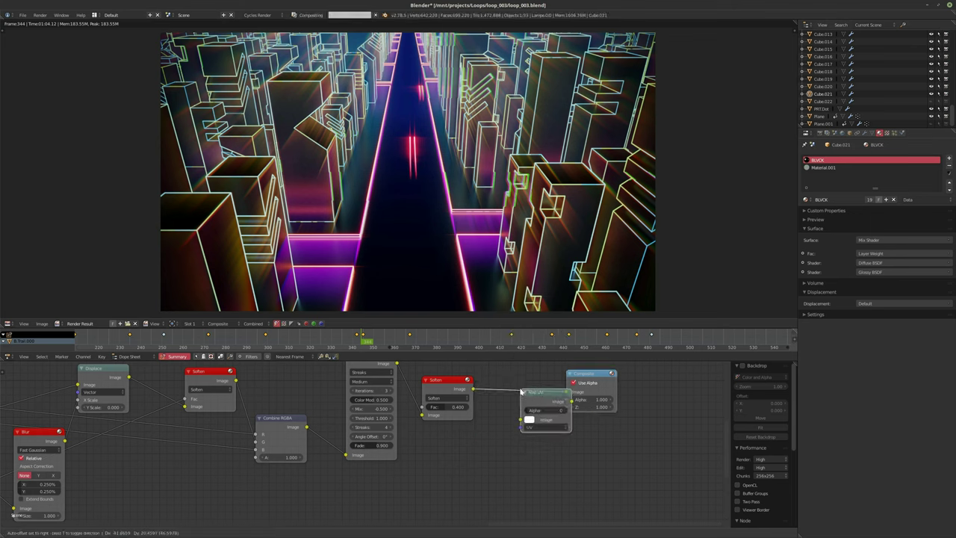
key("ctrl+z")
Step: Insert a Lens Distortion node between the last Soften node and the Composite node
key("shift+a")
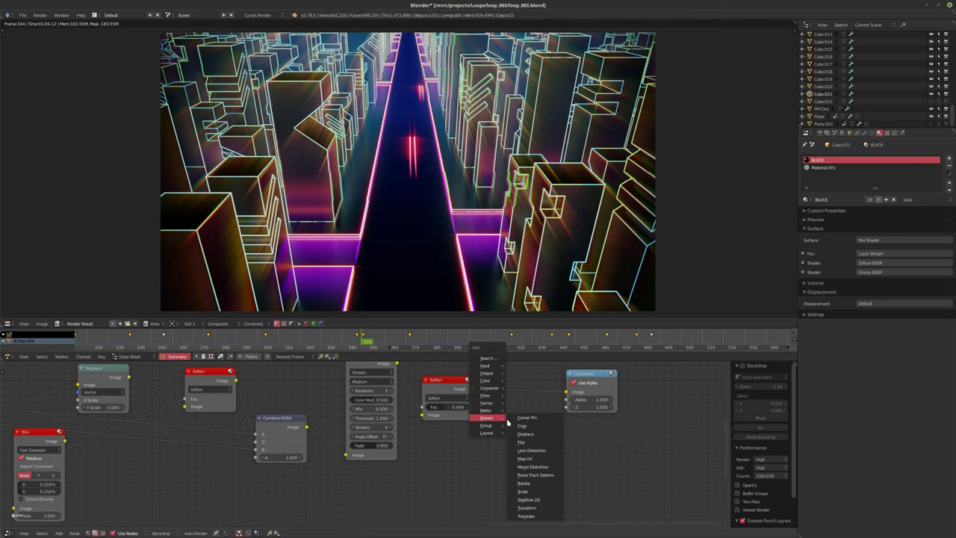
left_click(531, 450)
left_click(524, 431)
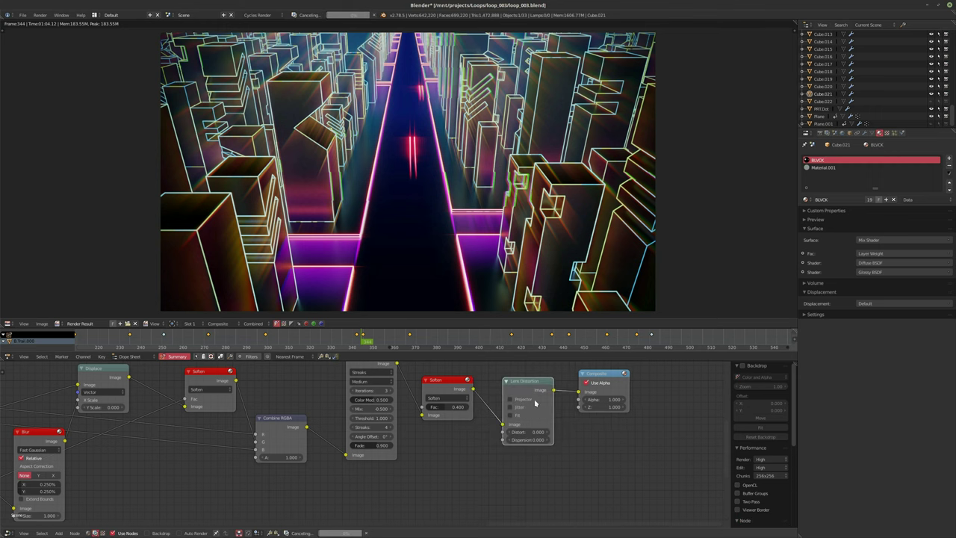
Step: Try a Distort of 0.05 and a Dispersion of 0.005 on the Lens Distortion node
left_click(525, 431)
type("0")
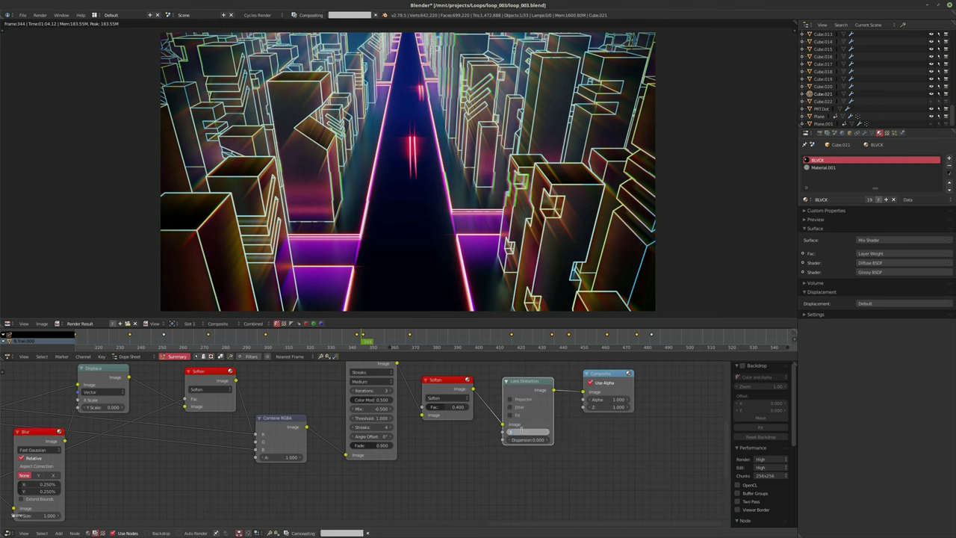
type(".05")
key("Tab")
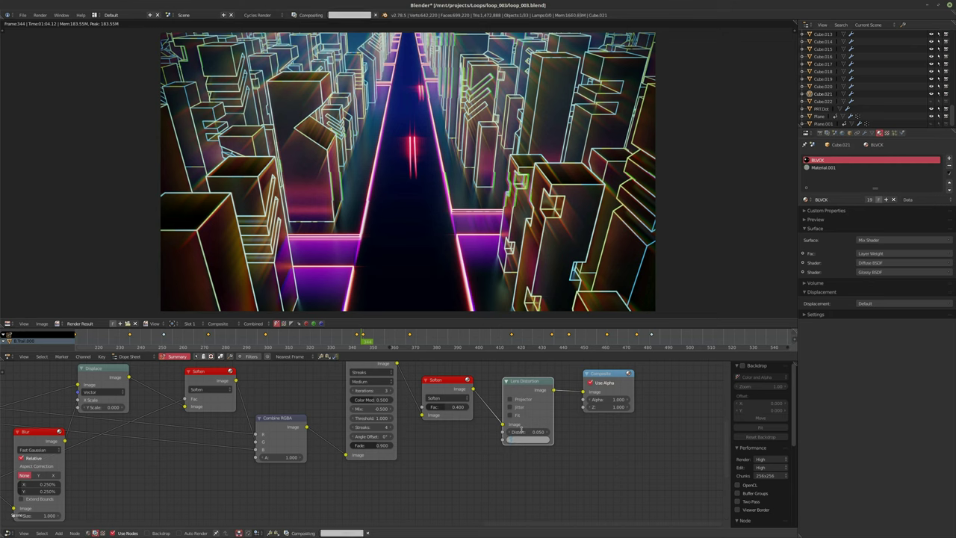
type("0.005")
key("Return")
scroll(560, 442, "up", 1)
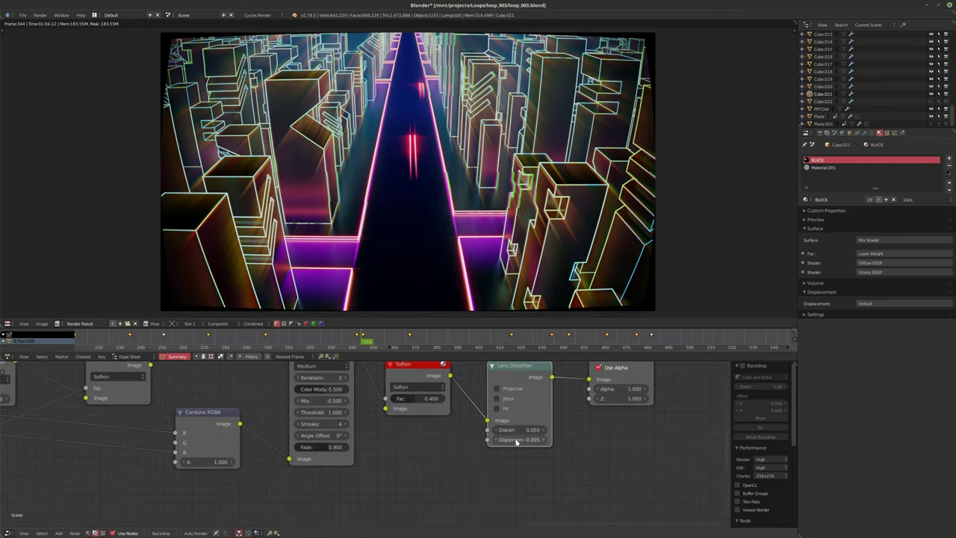
Step: Set the Lens Distortion node's Distort to -0.01 and its Dispersion to 0.025
left_click(521, 433)
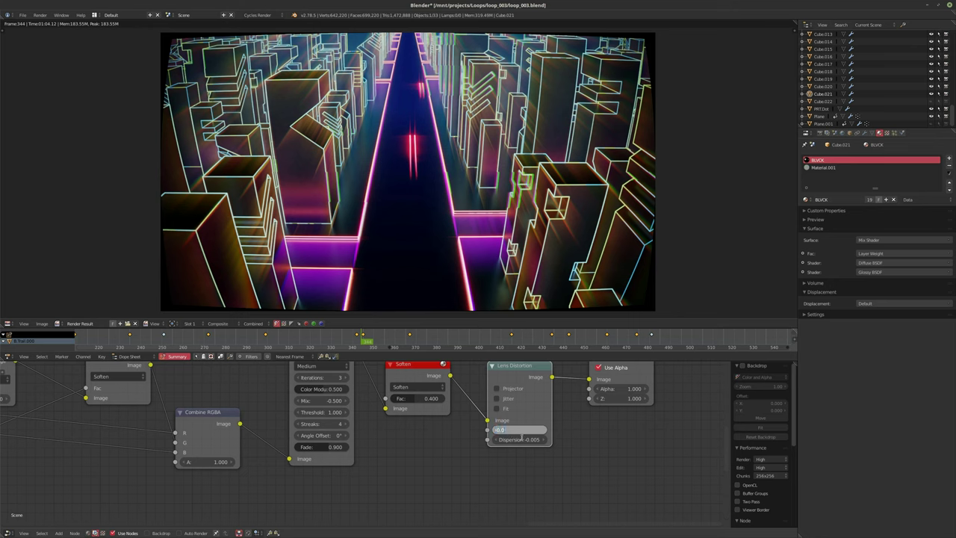
type("-0.01")
key("Return")
left_click(507, 441)
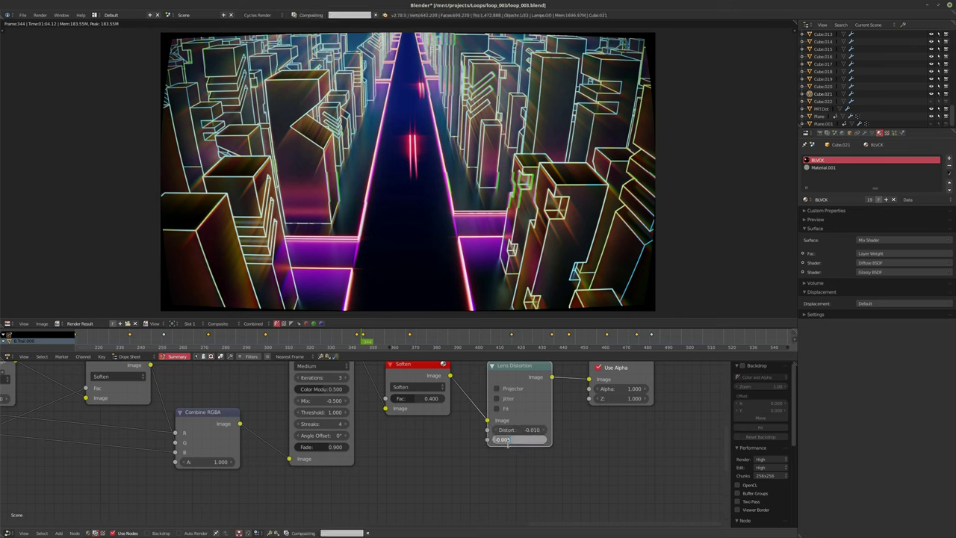
key("BackSpace")
type("0.025")
key("Return")
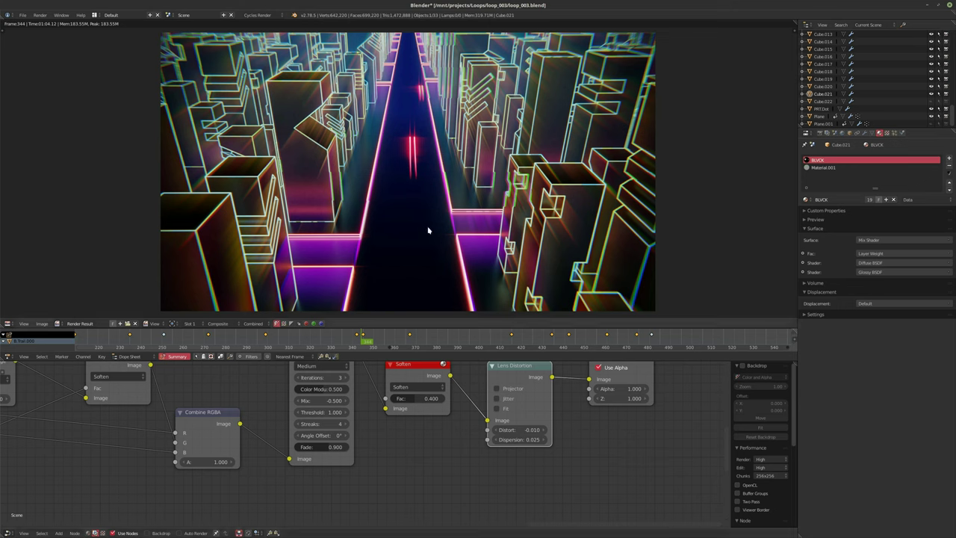
Step: Check the composited frame enlarged, and try Dispersion values of 0.15 and 0.1 on the Lens Distortion node
key("ctrl+Up")
key("Home")
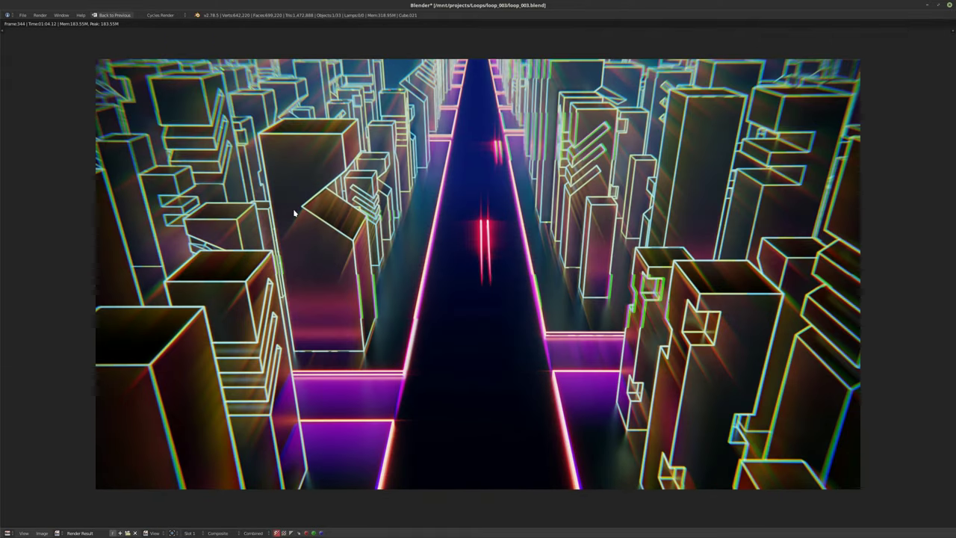
left_click(106, 15)
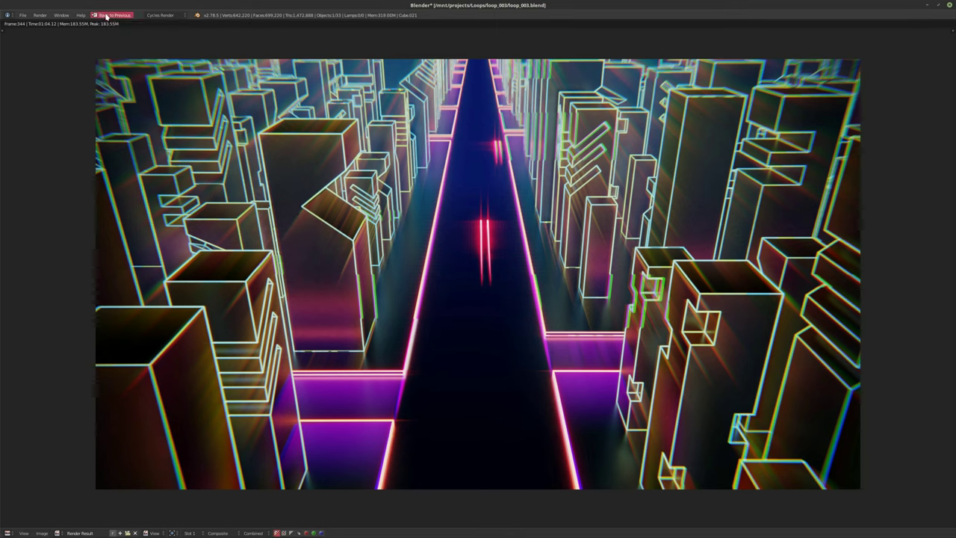
middle_click_drag(687, 418, 515, 436)
scroll(516, 436, "up", 1)
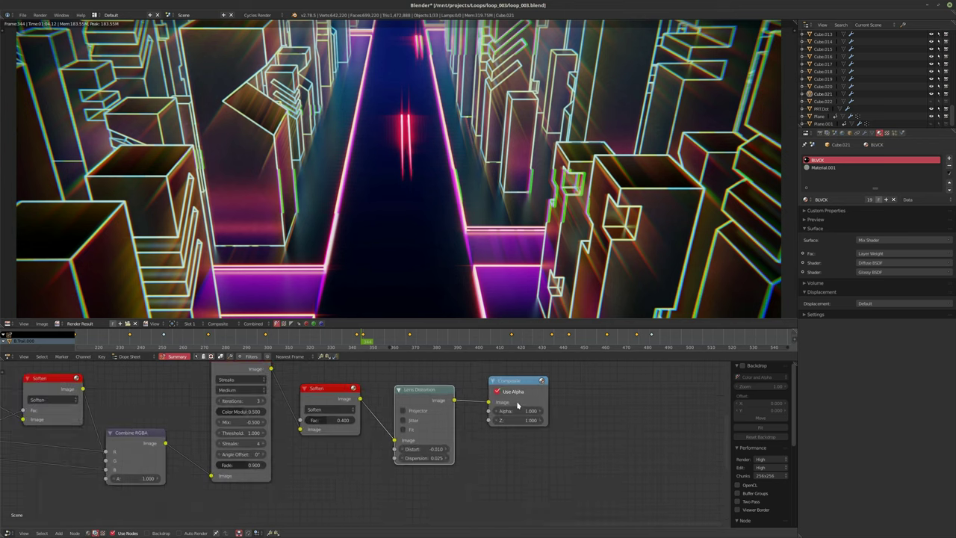
scroll(510, 420, "up", 1)
left_click(438, 468)
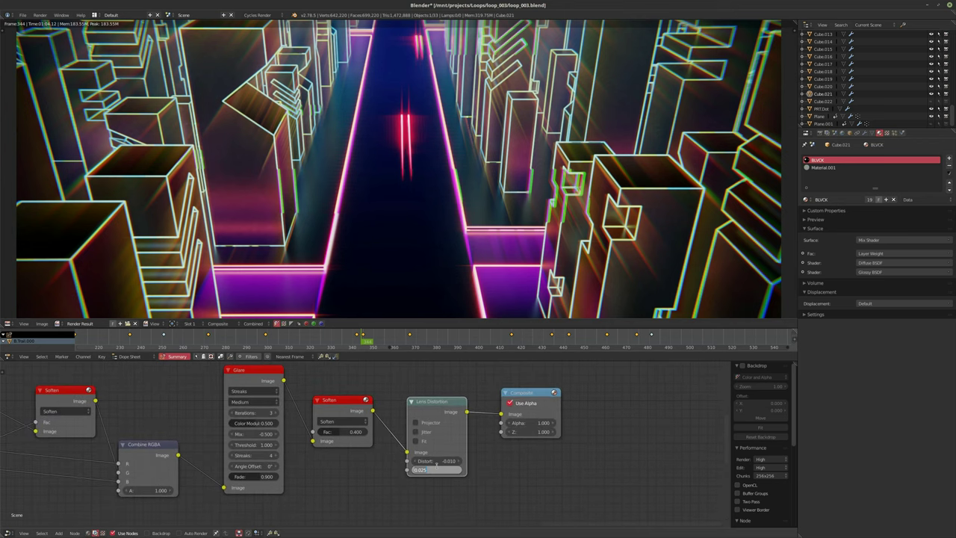
type("0.15")
key("Return")
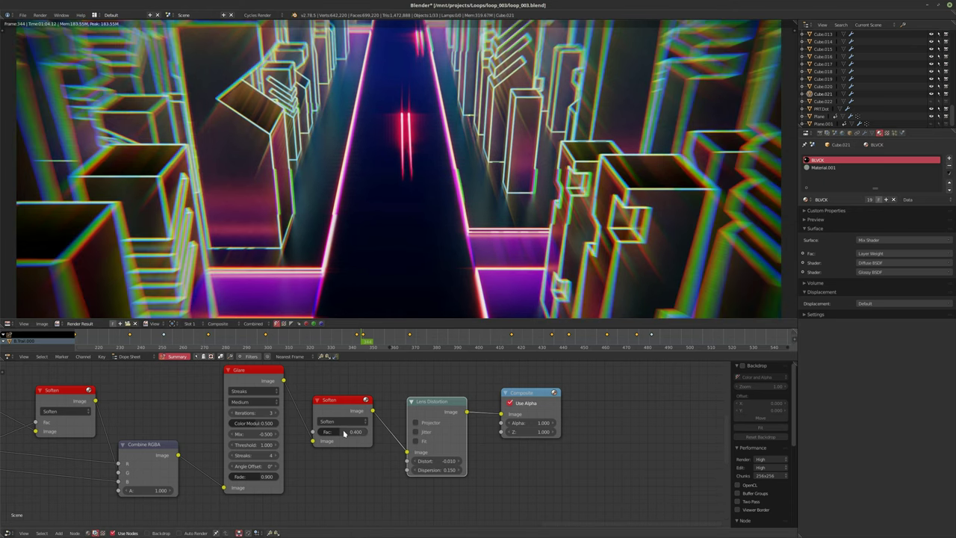
scroll(428, 209, "down", 3)
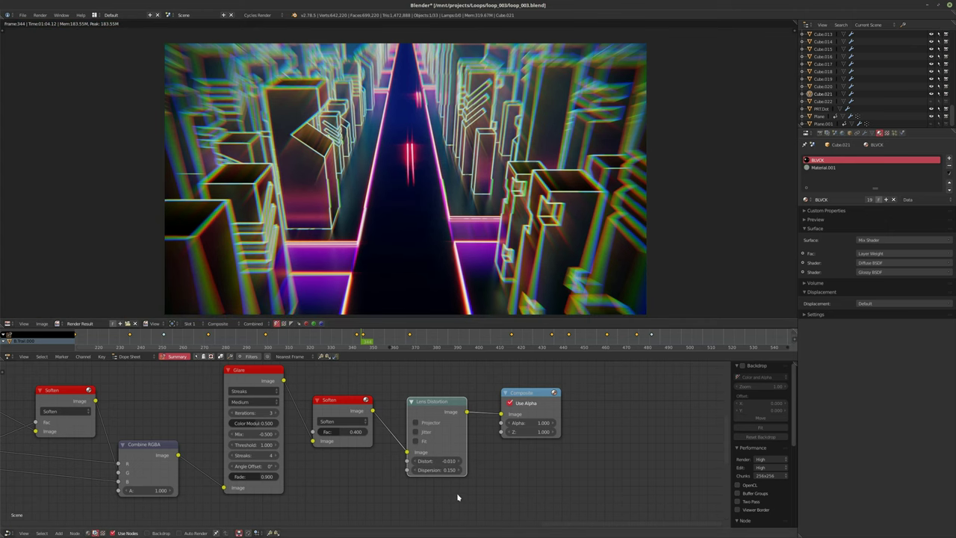
left_click(437, 469)
type("0.1")
key("Return")
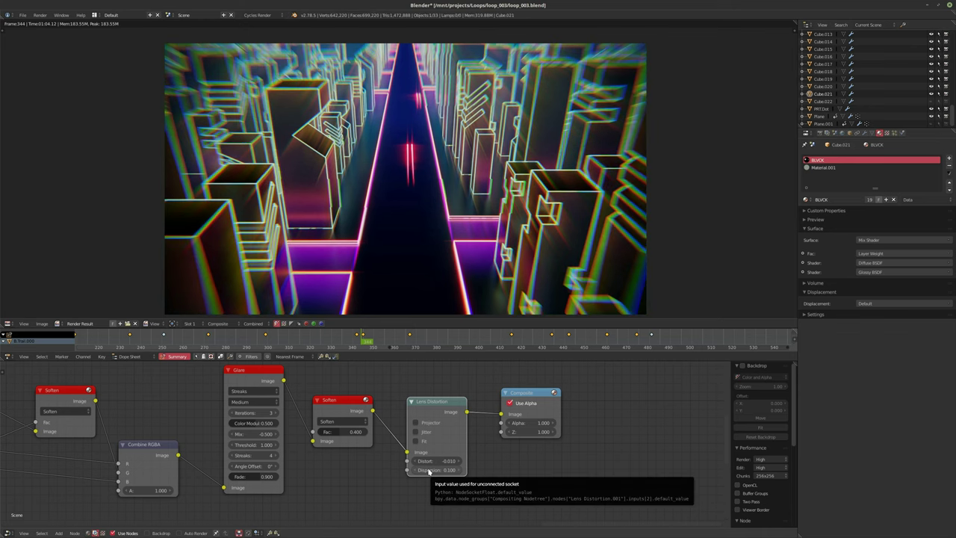
Step: Set the Lens Distortion node's Dispersion back to 0.025
left_click(430, 470)
key("BackSpace")
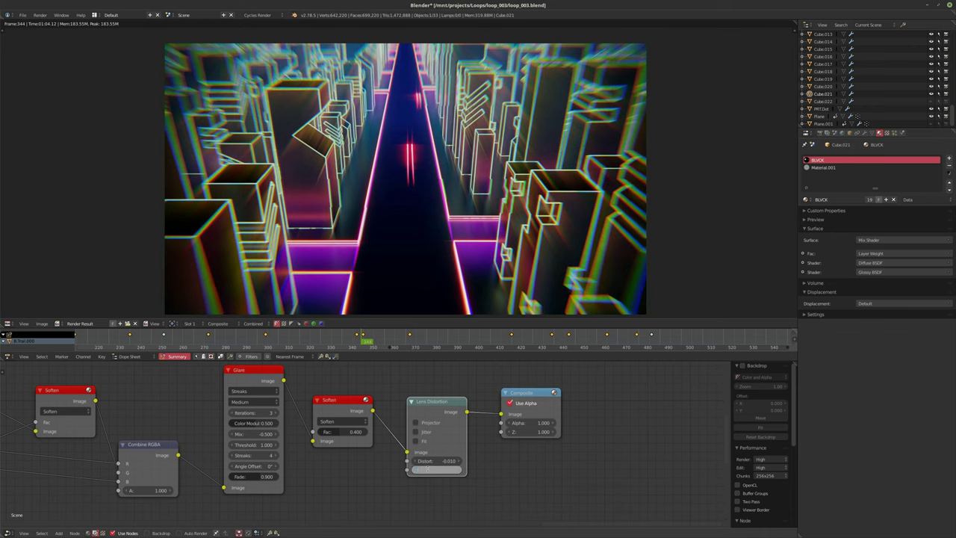
type(".025")
key("Return")
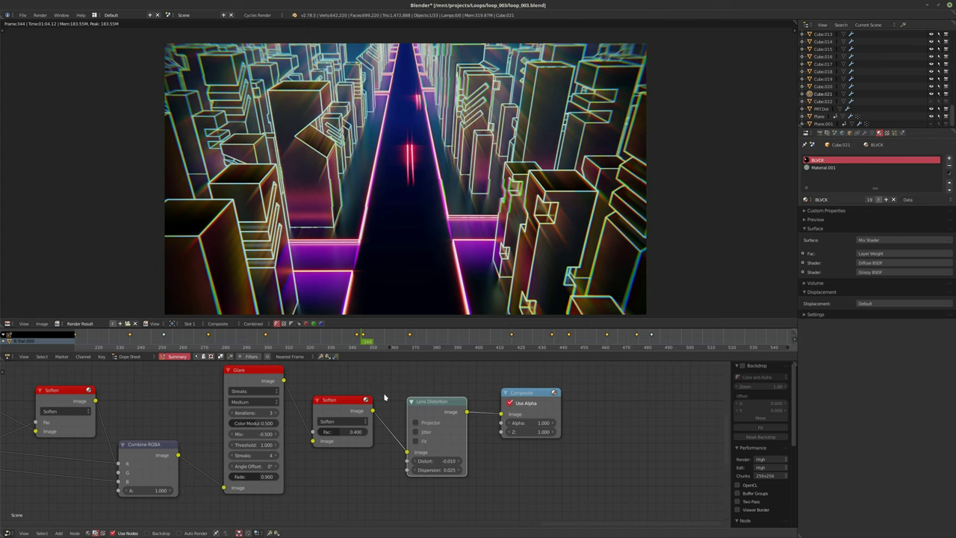
Step: Move the Composite node farther from the Lens Distortion node to leave room for more nodes
scroll(399, 385, "up", 1)
scroll(399, 385, "up", 1)
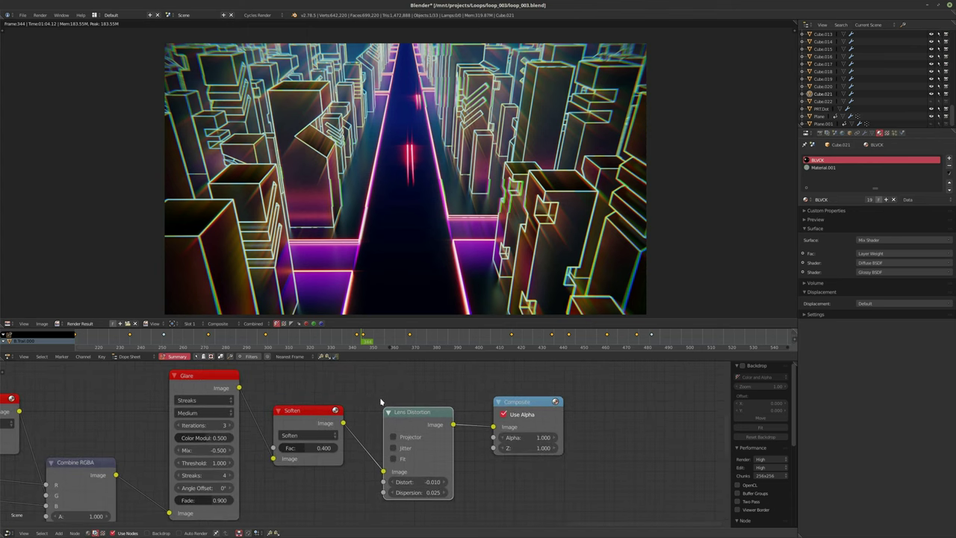
left_click_drag(526, 403, 619, 401)
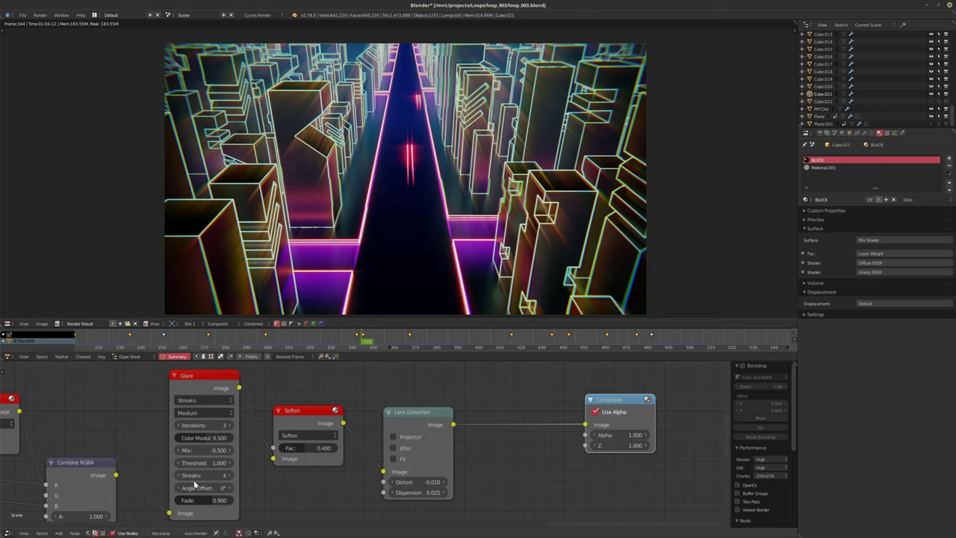
Step: Create a new texture named Scanline in the texture node editor and enable nodes for it
left_click(103, 533)
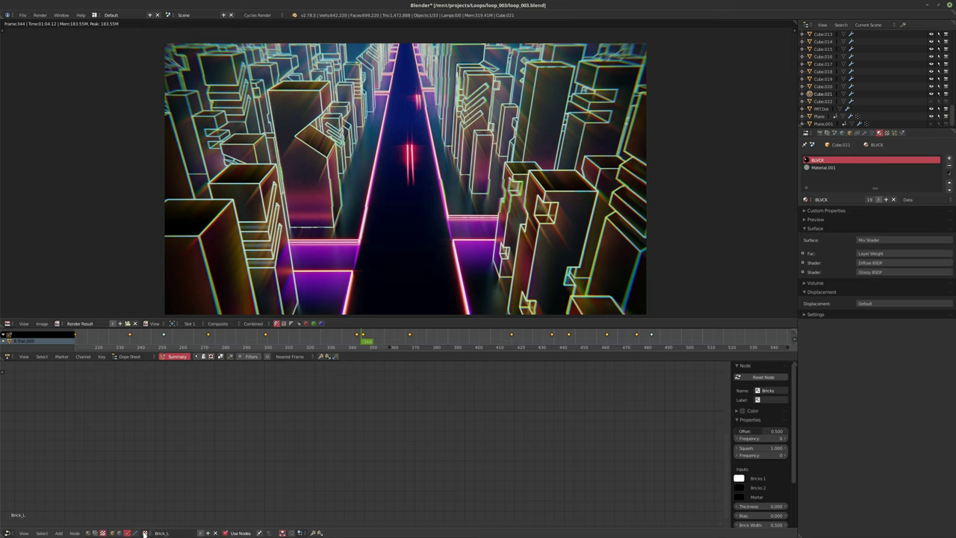
left_click(215, 532)
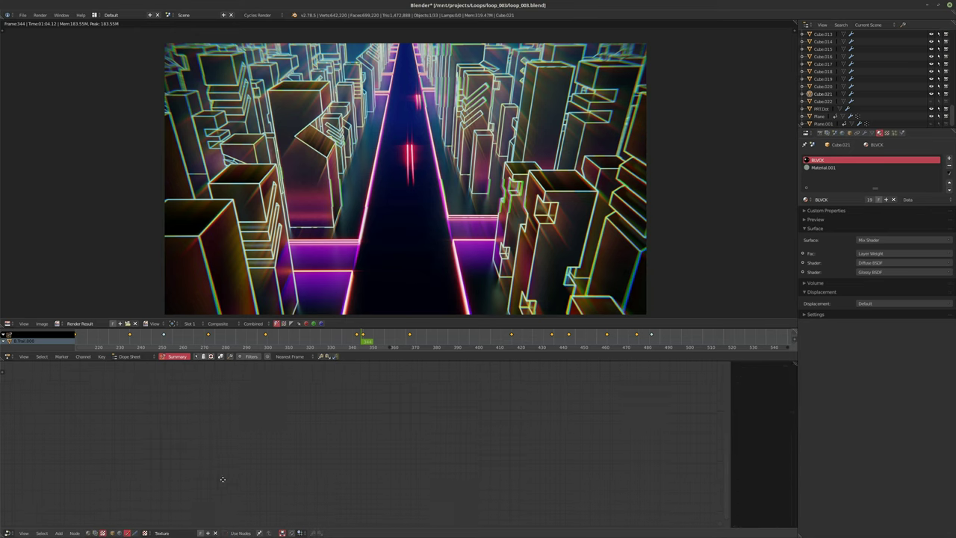
left_click(161, 532)
type("Scanline")
key("Return")
left_click(237, 532)
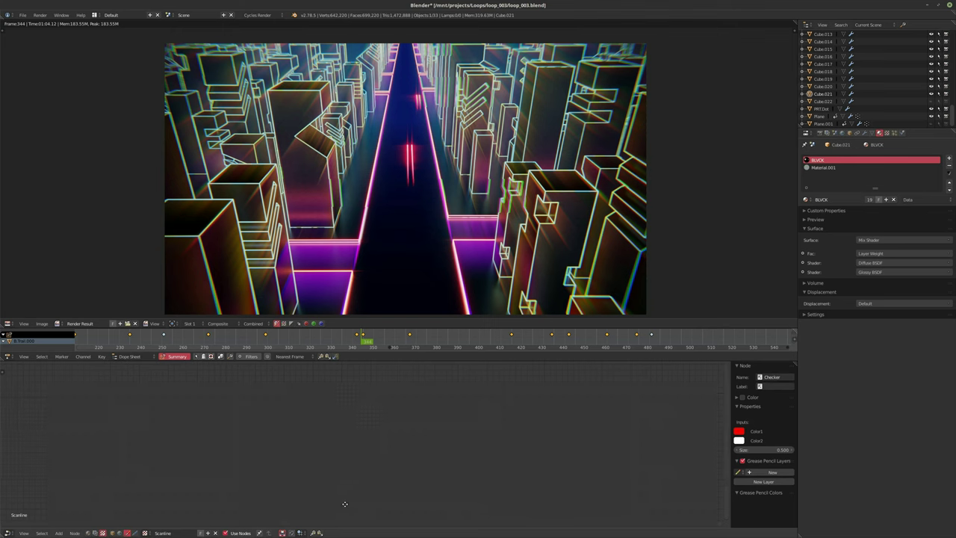
Step: Move the Checker node away from the Output node and switch it to a Blend texture with vertical direction
key("Home")
scroll(255, 428, "up", 3)
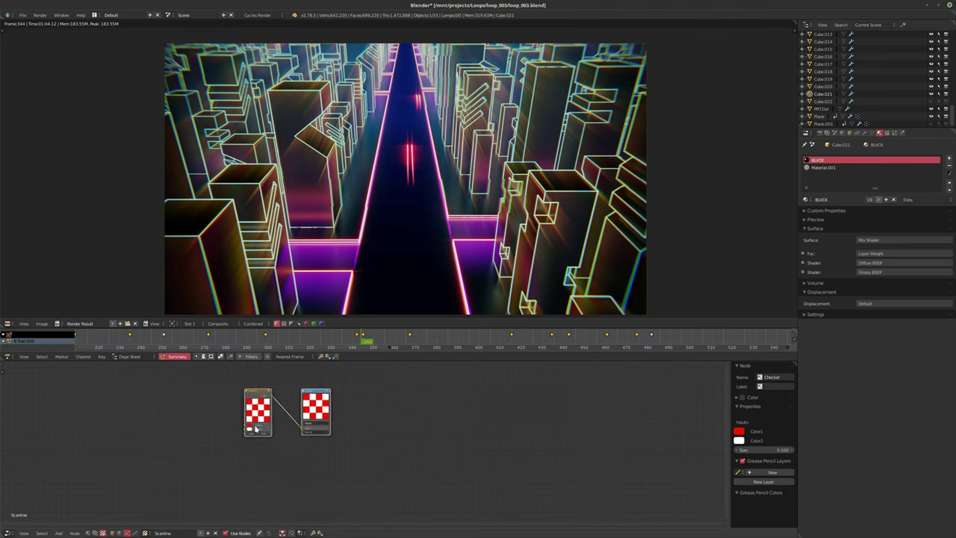
scroll(261, 433, "up", 3)
middle_click_drag(301, 456, 398, 495)
scroll(372, 472, "up", 1)
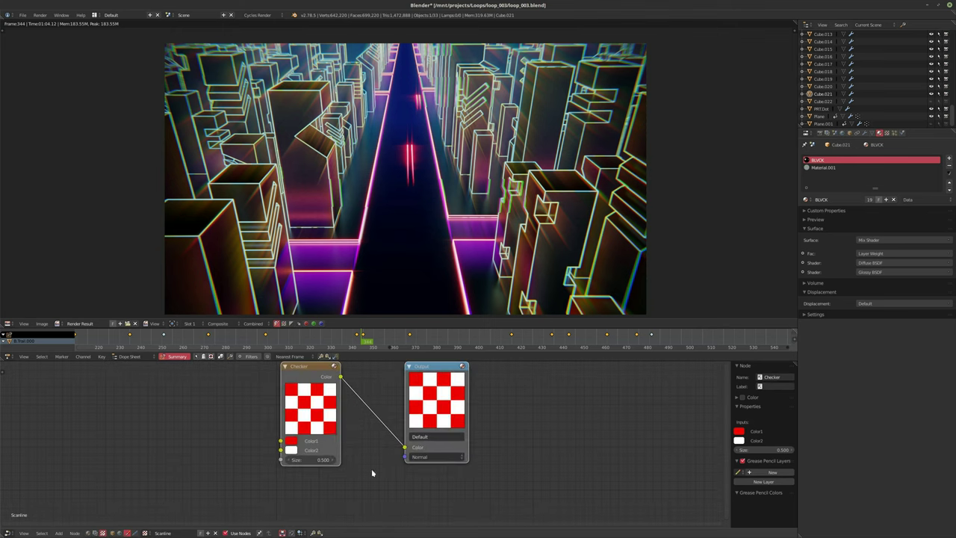
left_click_drag(311, 371, 217, 406)
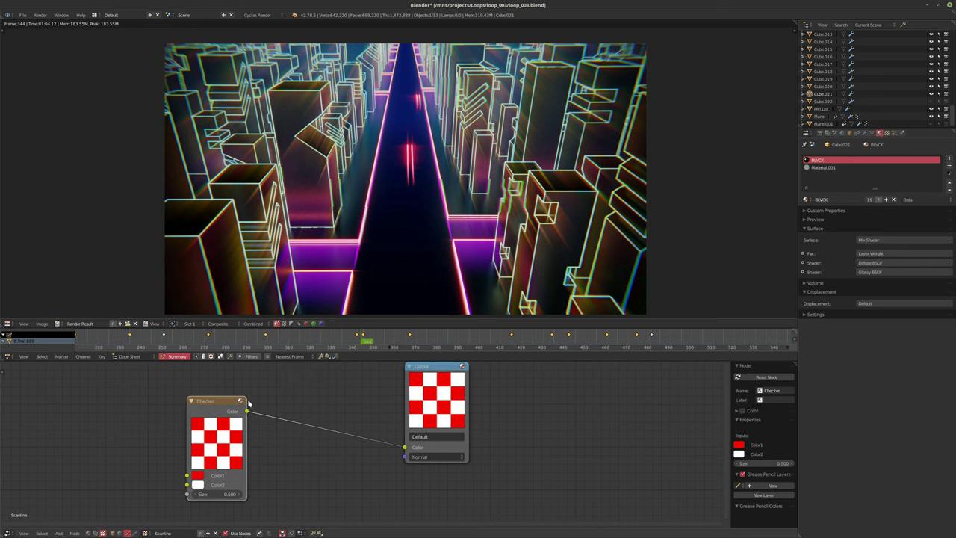
key("shift+s")
mouse_move(248, 403)
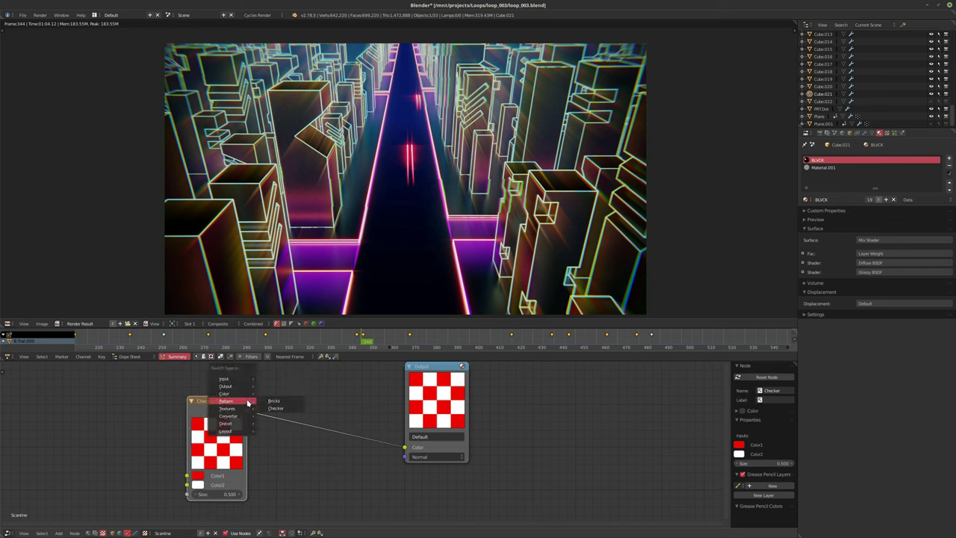
mouse_move(222, 395)
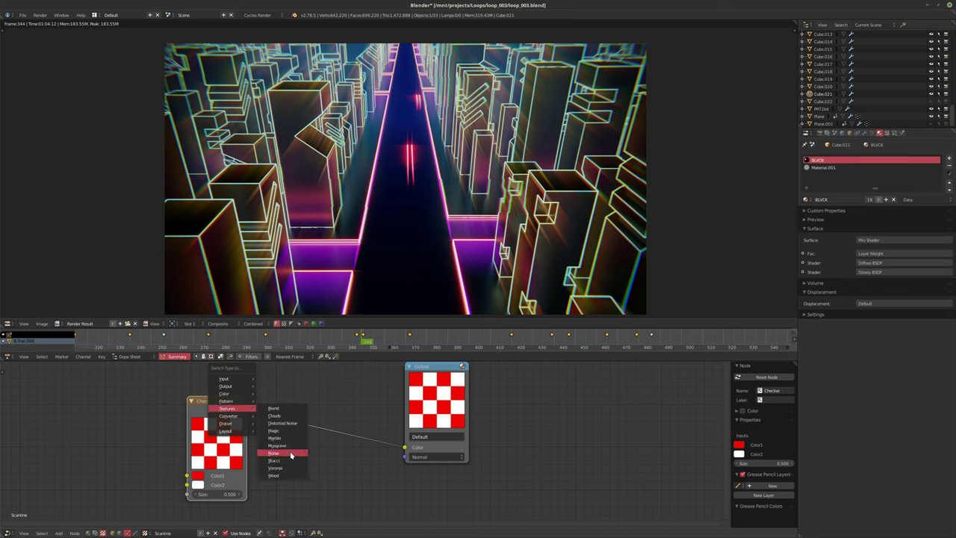
left_click(270, 409)
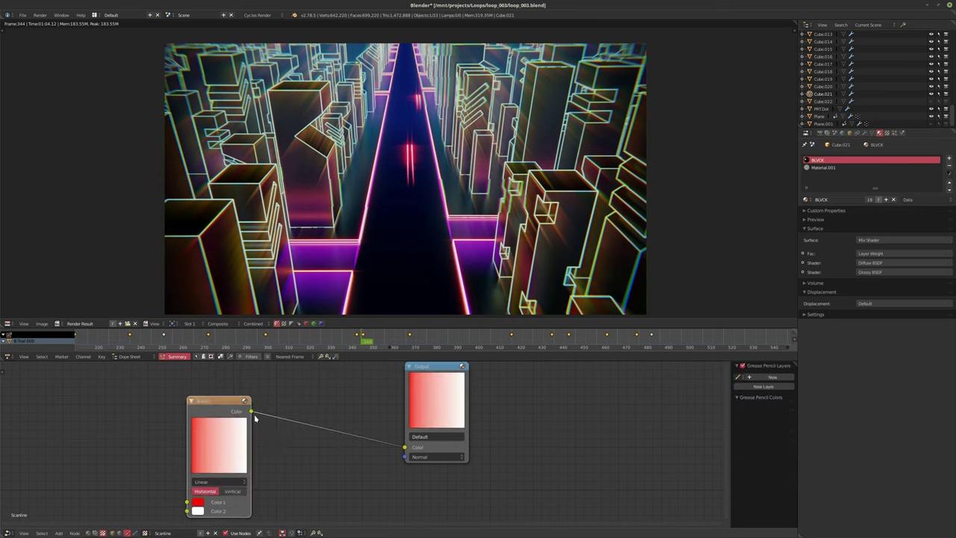
middle_click_drag(370, 448, 350, 445)
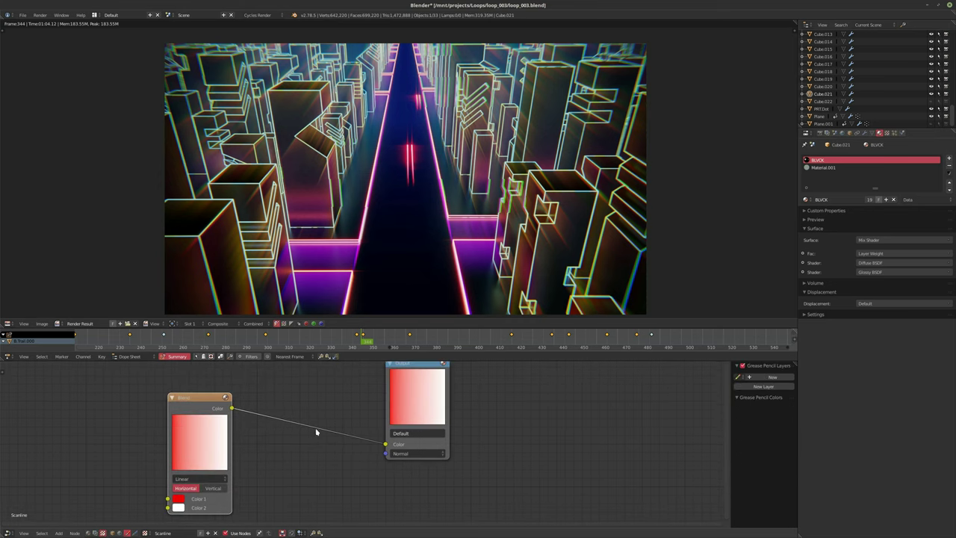
left_click(212, 487)
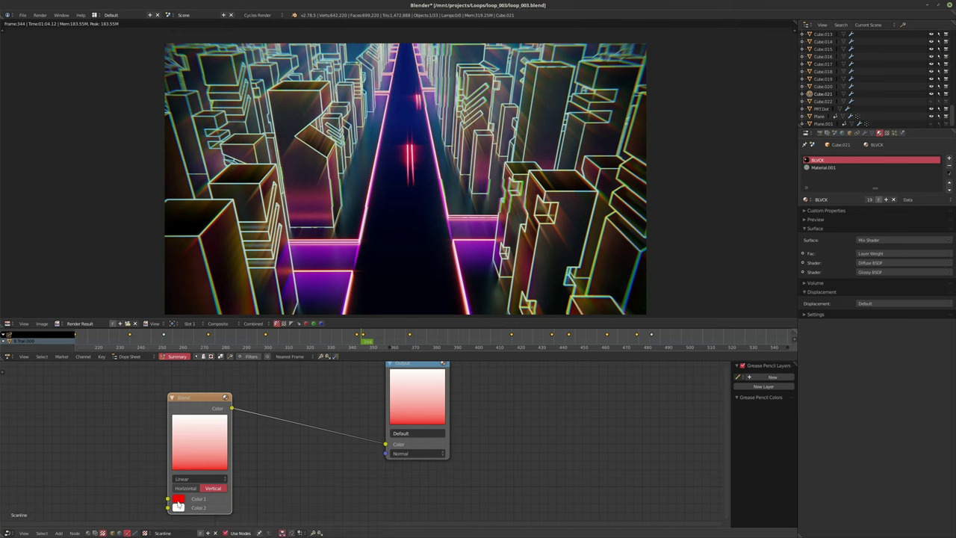
Step: Insert a ColorRamp node between the Blend and Output nodes, and set the Blend node's Color 1 to black
left_click_drag(191, 460, 134, 459)
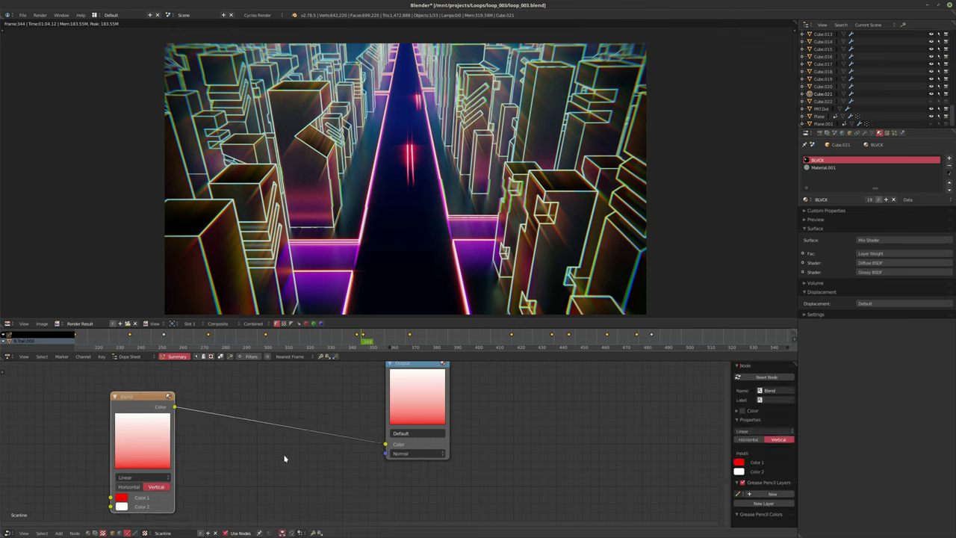
key("shift+a")
mouse_move(275, 448)
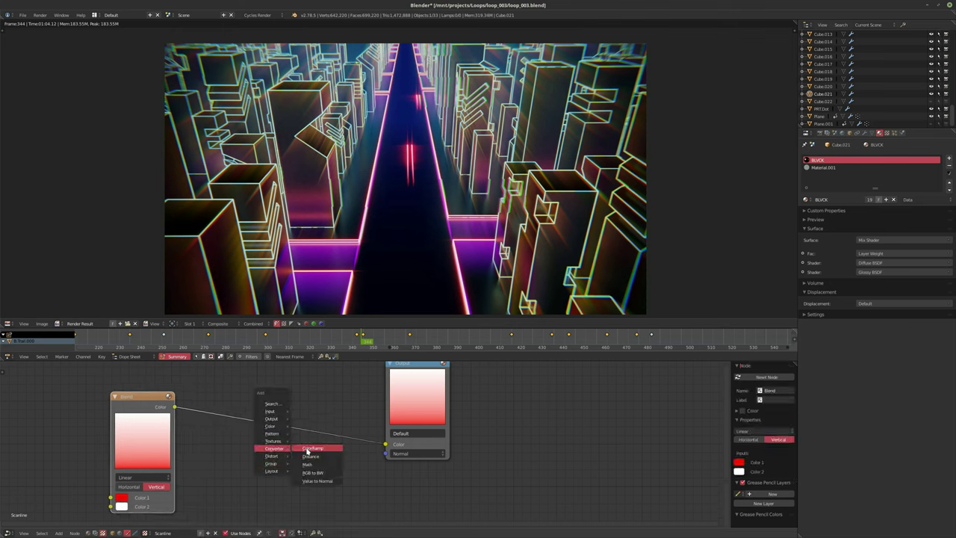
left_click(312, 448)
left_click(242, 403)
left_click(121, 497)
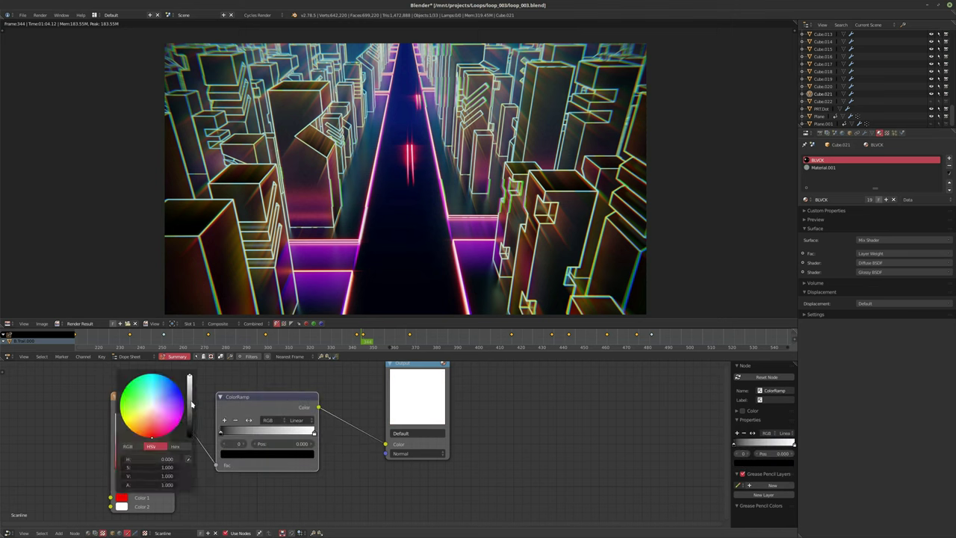
left_click_drag(191, 404, 191, 437)
Step: Add a stop at position 0.5 on the ColorRamp and darken its end stop to black
scroll(254, 427, "up", 1)
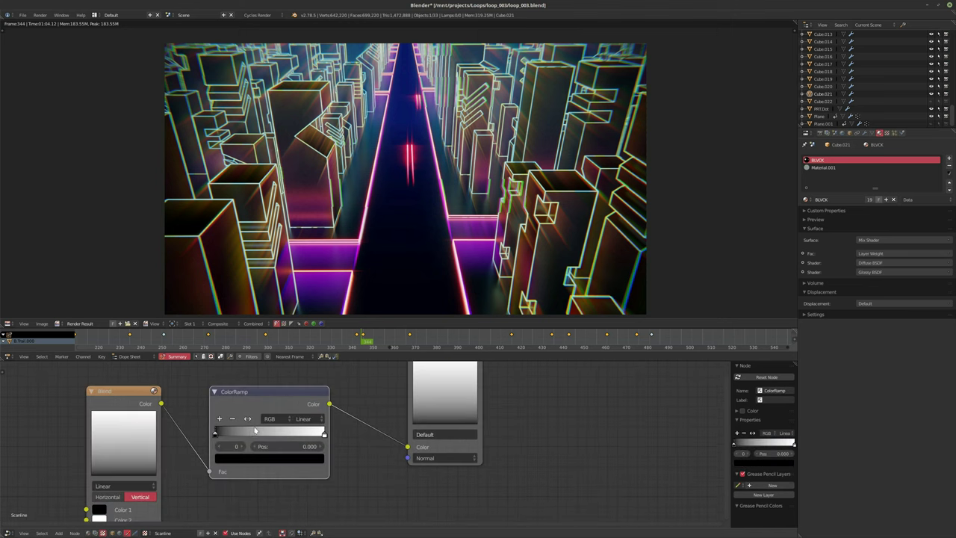
left_click(218, 418)
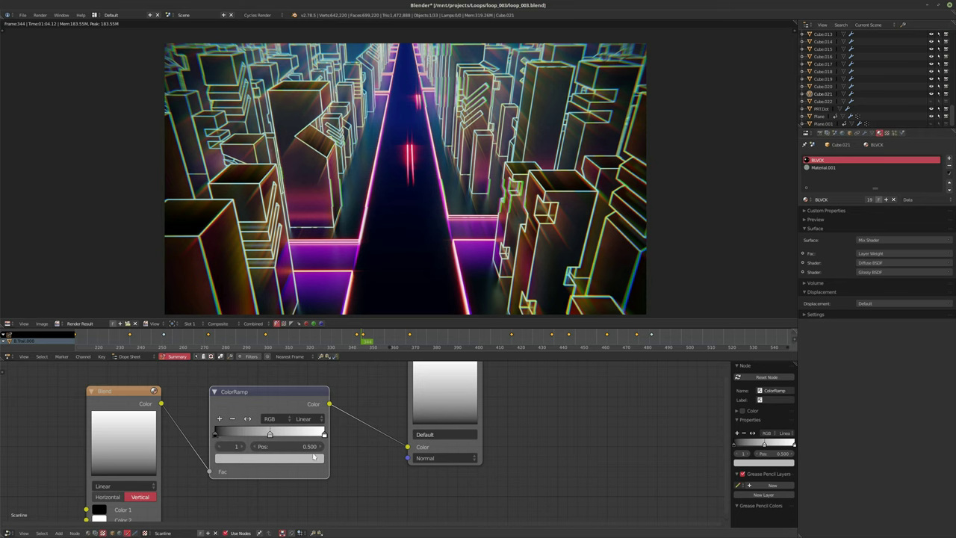
left_click(324, 434)
left_click(269, 458)
left_click_drag(301, 342, 302, 381)
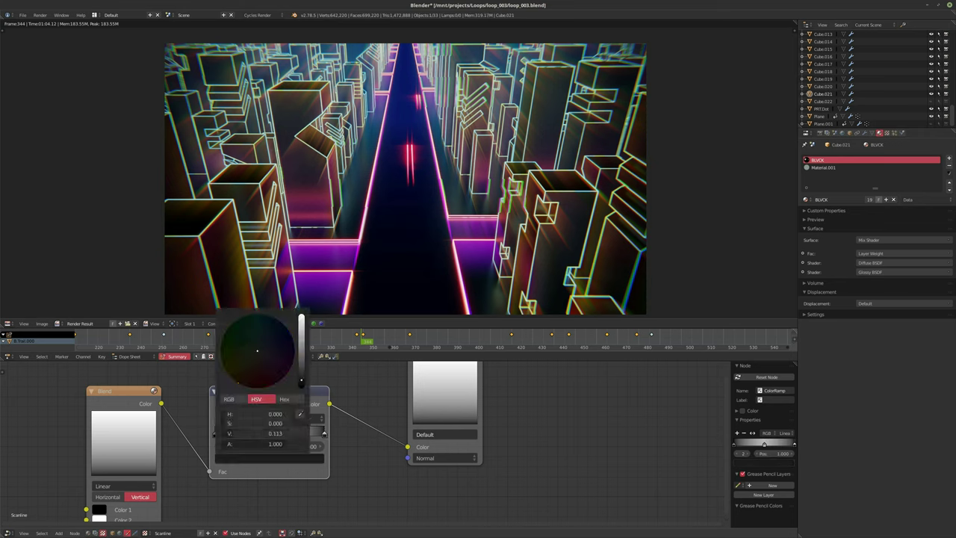
Step: Set the ColorRamp's middle stop to white
left_click(269, 434)
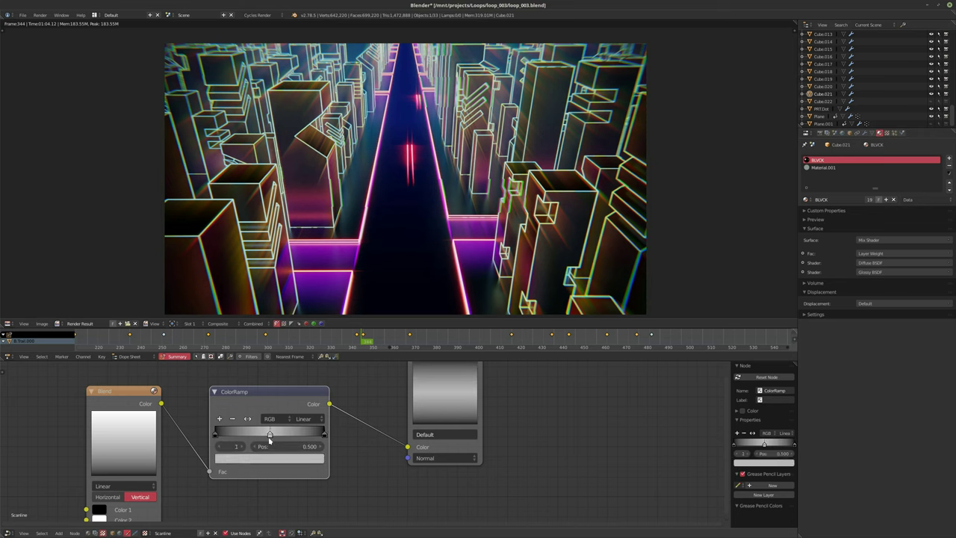
left_click(272, 458)
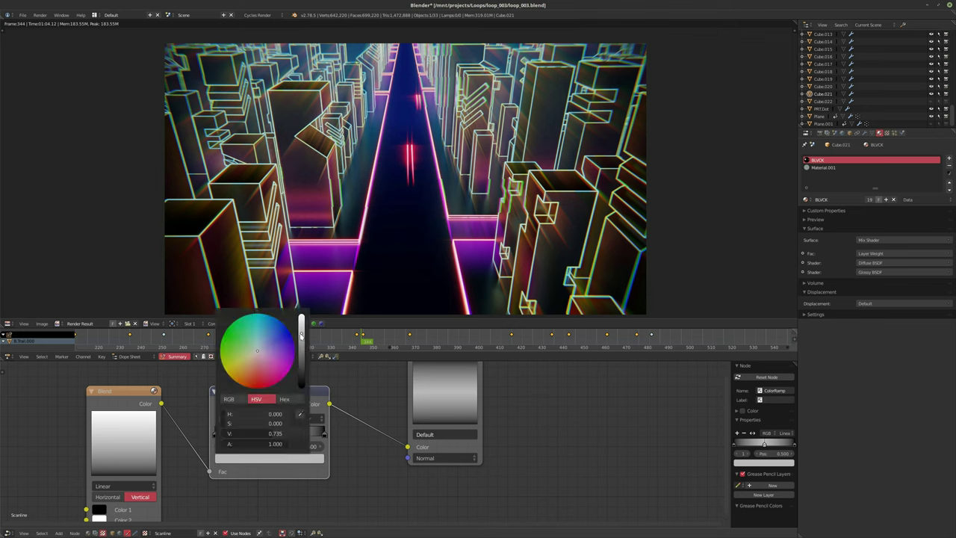
left_click_drag(302, 338, 302, 315)
scroll(214, 472, "down", 4)
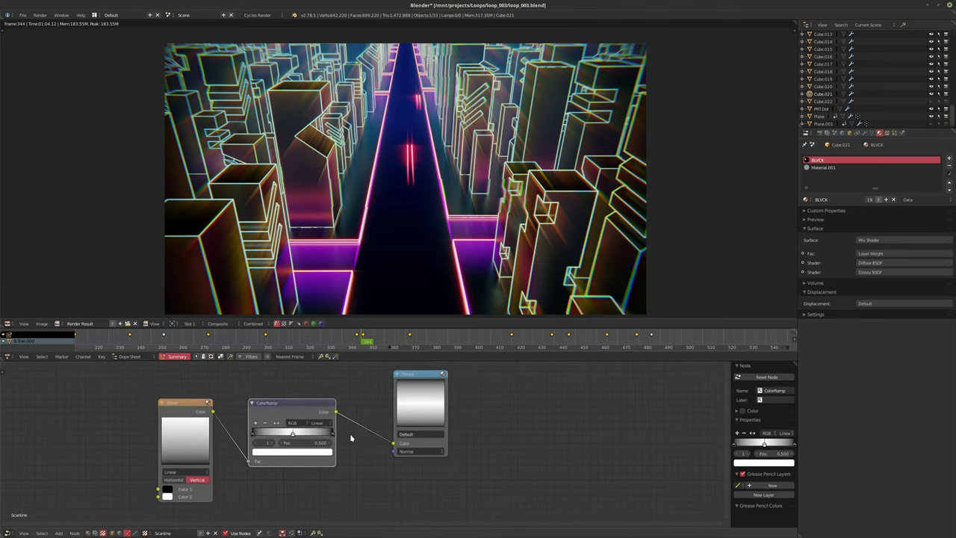
Step: Switch the node editor from the texture nodes to the compositing nodes, showing the Lens Distortion and Composite nodes
left_click(95, 533)
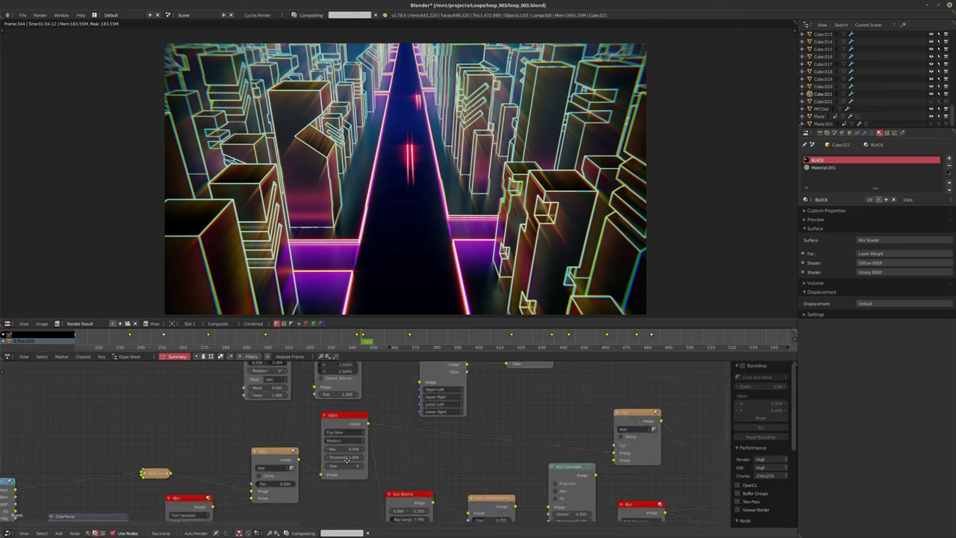
scroll(586, 466, "up", 3)
middle_click_drag(523, 455, 427, 456)
scroll(427, 456, "up", 1)
key("shift+a")
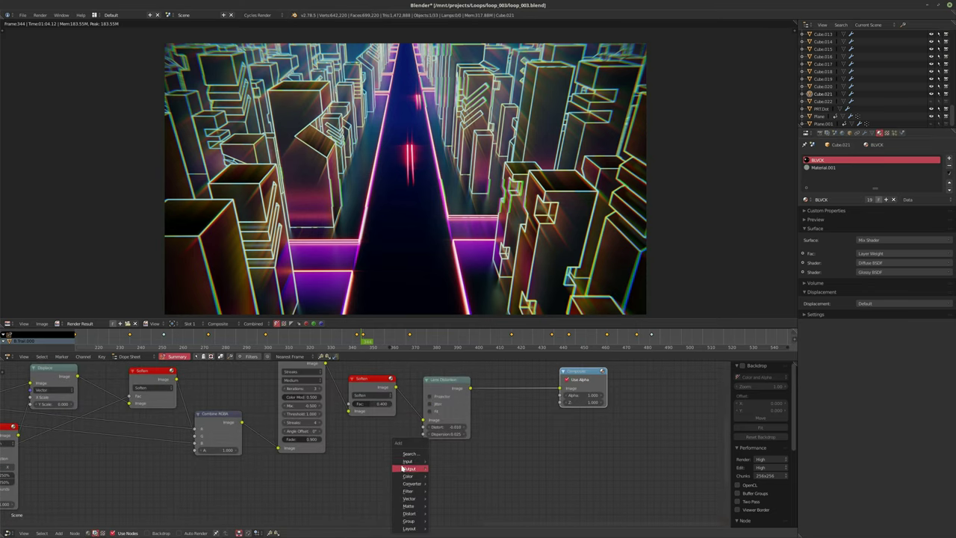
mouse_move(408, 461)
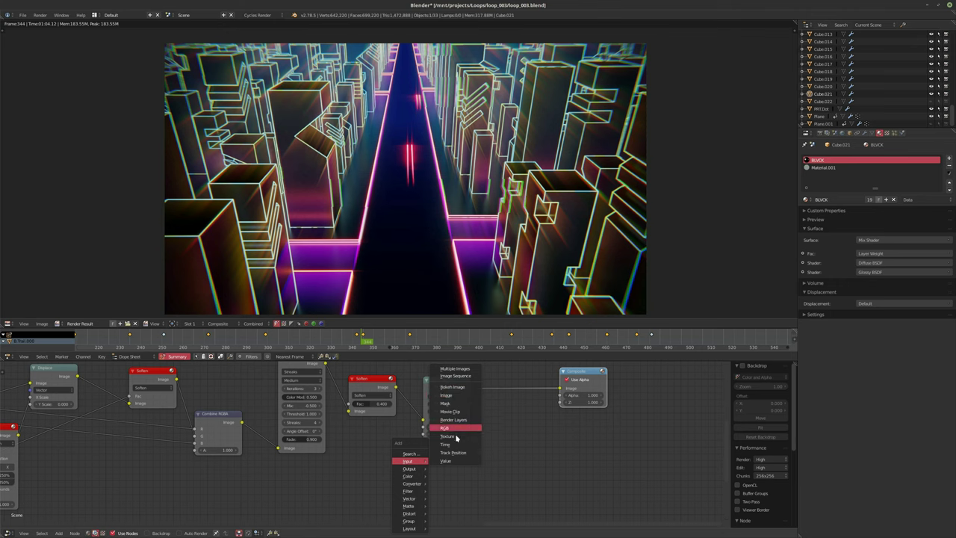
left_click(448, 395)
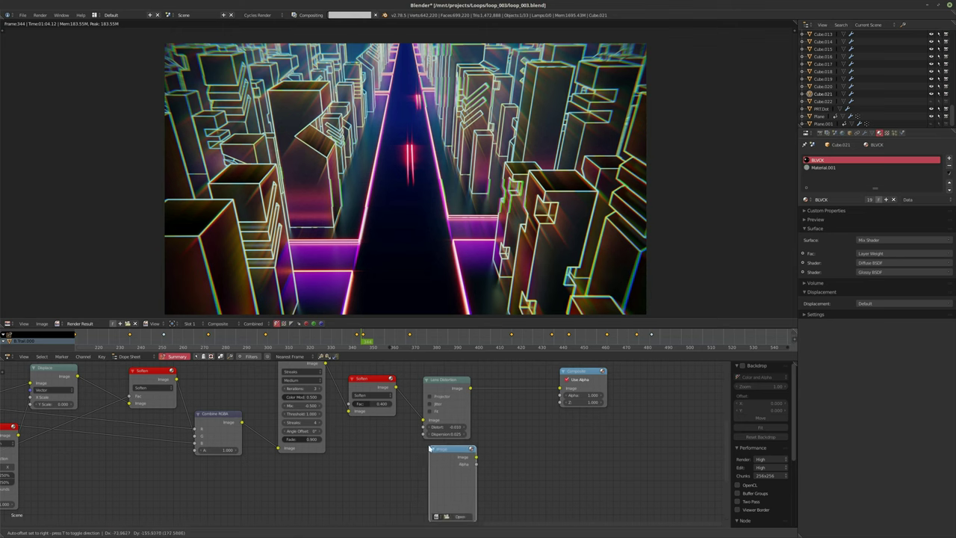
key("Escape")
key("ctrl+z")
Step: Add a Texture input node below the Lens Distortion node and assign the Scanline texture to it
key("shift+a")
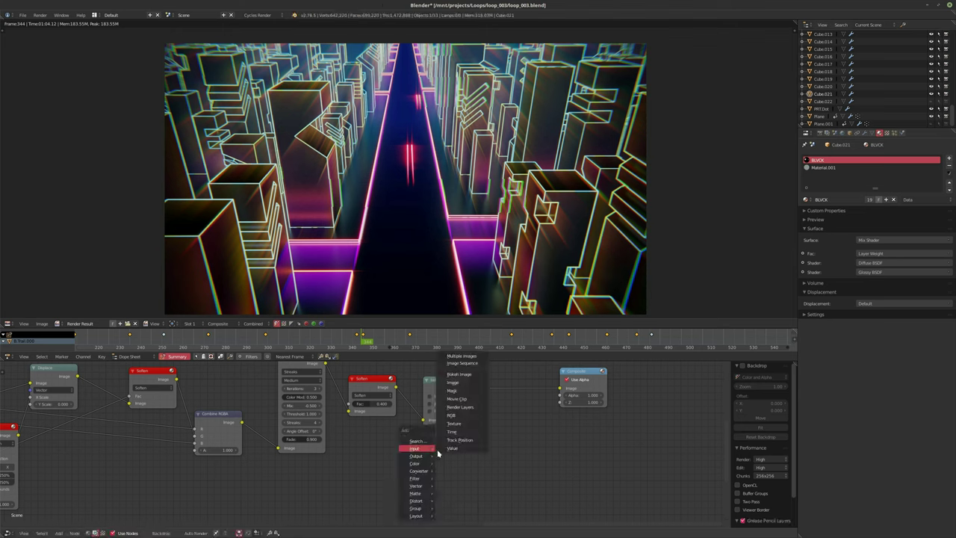
left_click(454, 423)
middle_click_drag(541, 509, 539, 481)
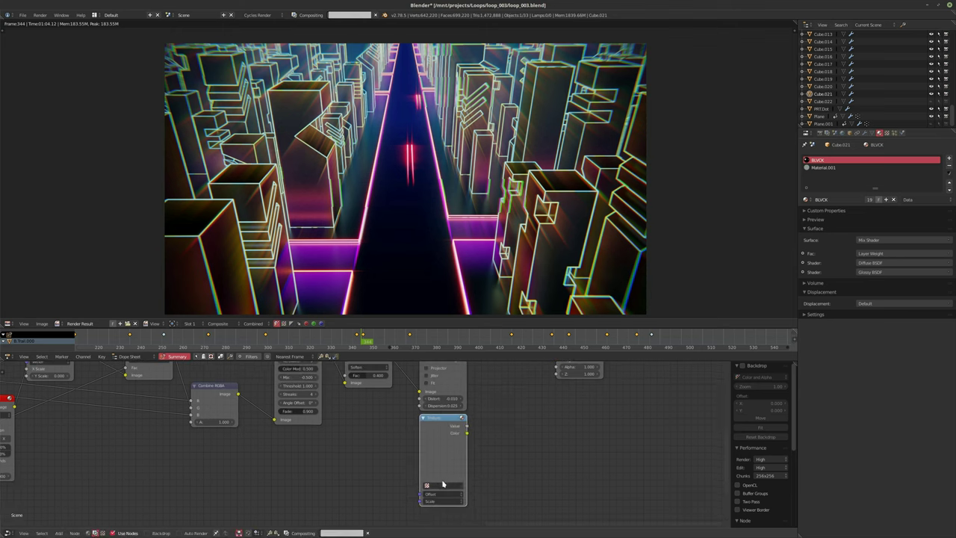
left_click(427, 486)
key("Return")
scroll(445, 462, "up", 2)
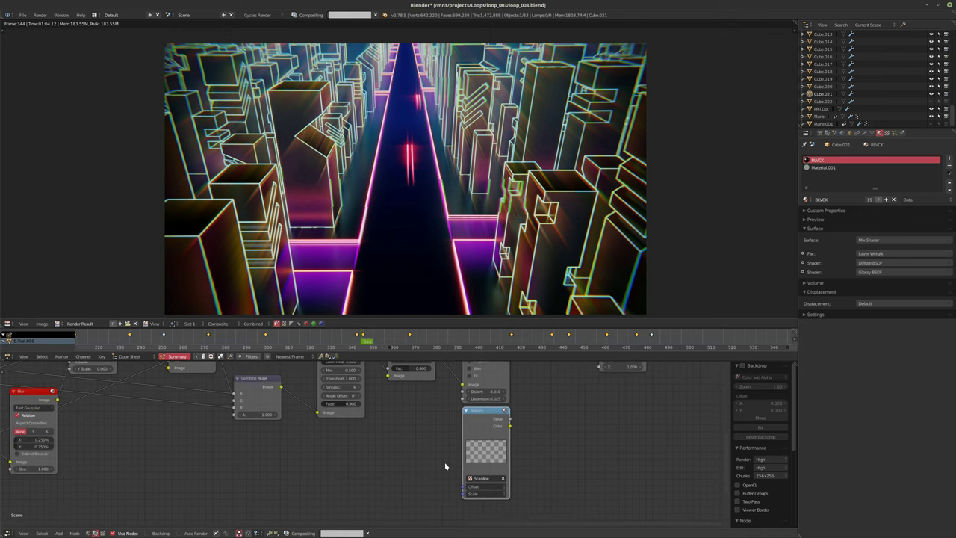
scroll(468, 482, "down", 2)
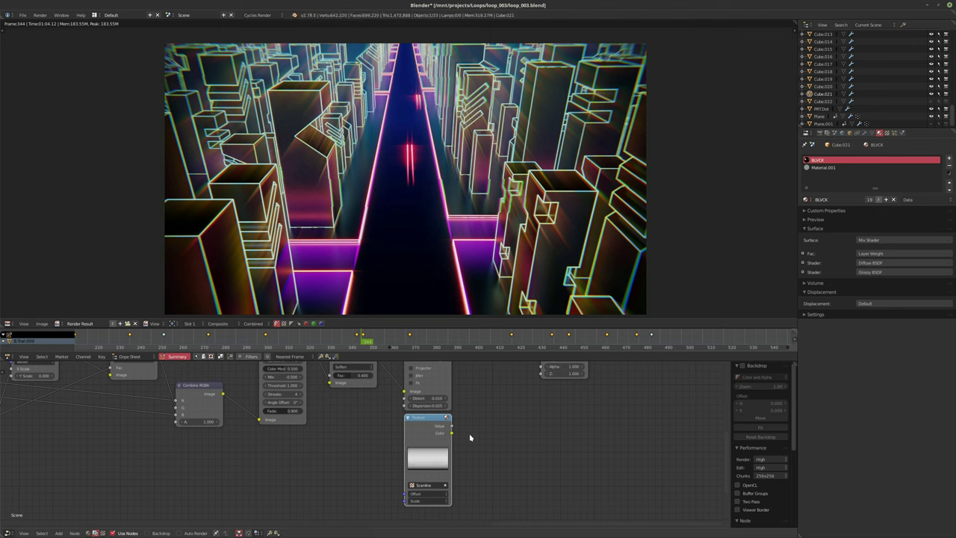
Step: Set the Z scale of the scanline Texture node to 128
scroll(467, 440, "up", 1)
middle_click_drag(426, 516, 435, 484)
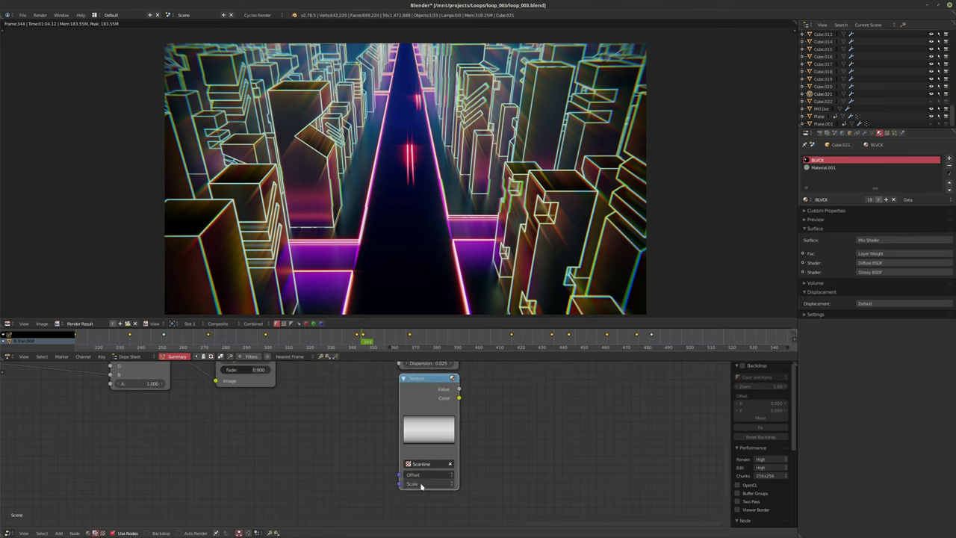
left_click(435, 483)
left_click(425, 510)
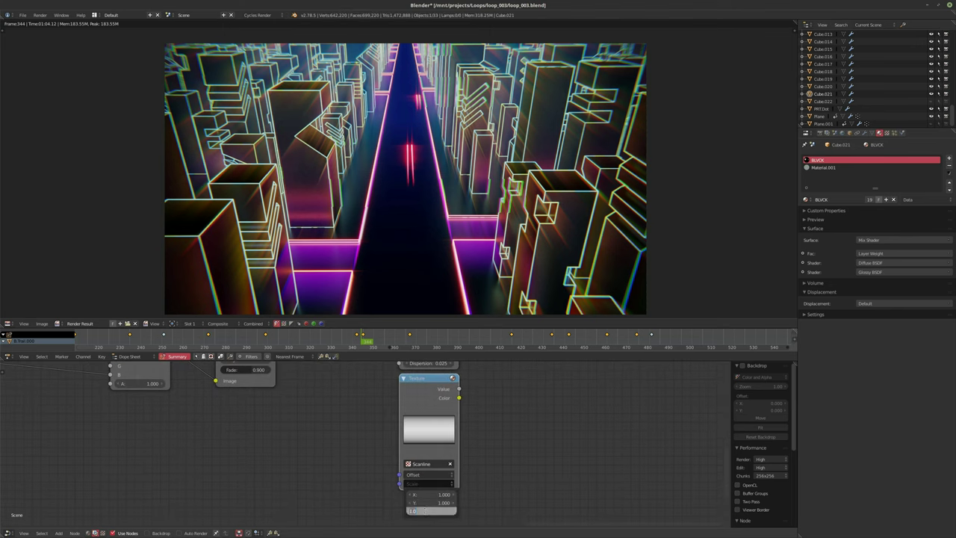
type("128")
key("Return")
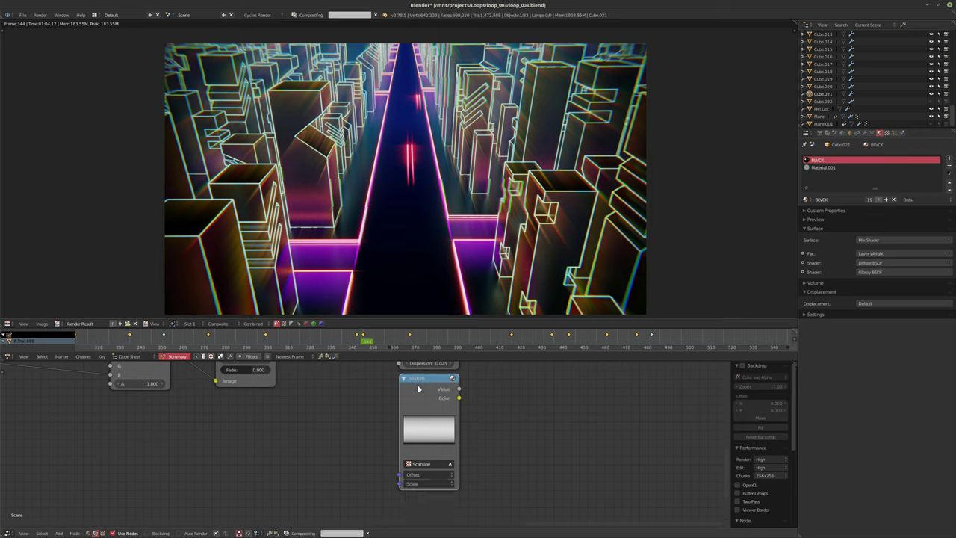
Step: Move the Composite node farther from the Lens Distortion node to make room for another node
scroll(418, 387, "down", 3)
middle_click_drag(458, 415, 454, 432)
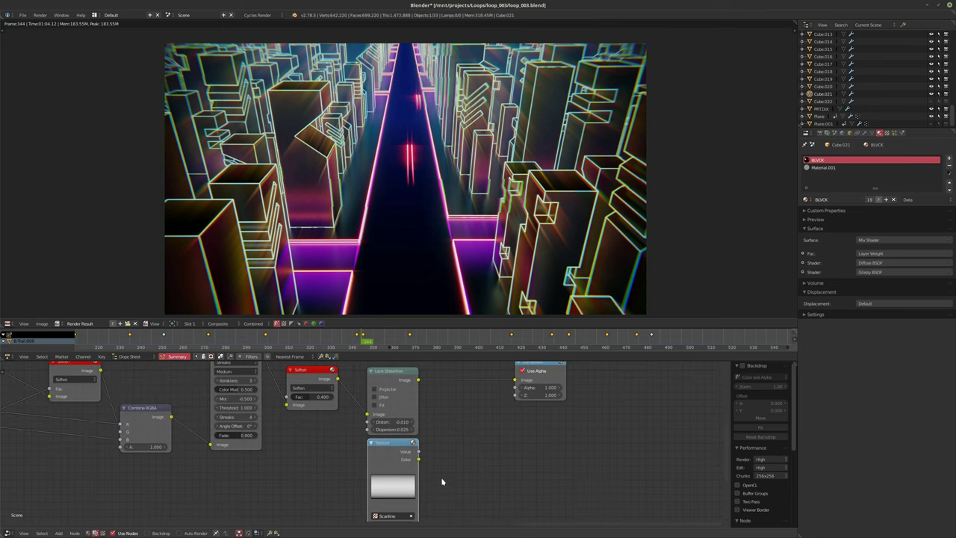
scroll(443, 482, "up", 1)
middle_click_drag(443, 481, 385, 487)
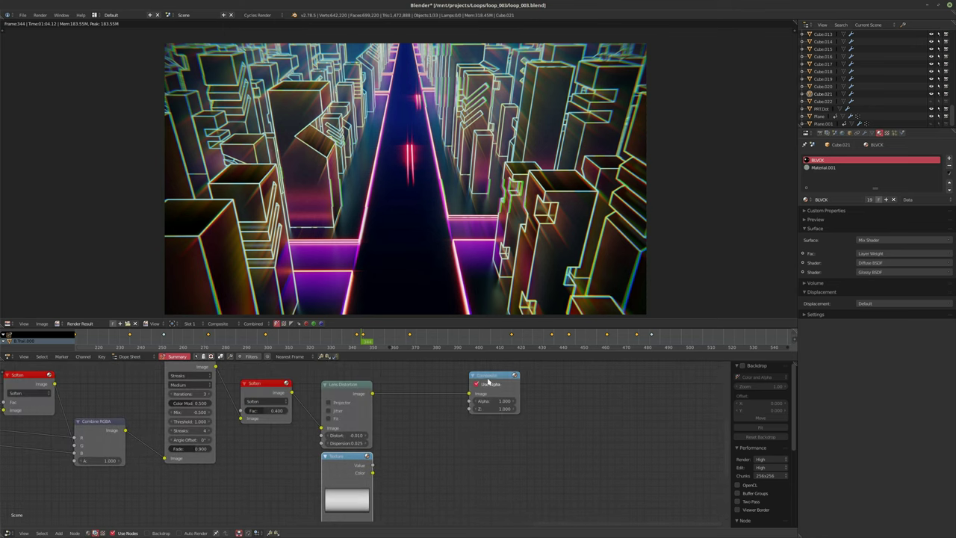
left_click_drag(488, 380, 530, 384)
middle_click_drag(429, 454, 443, 441)
Step: Insert a Mix color node on the link between the Lens Distortion and Composite nodes
key("shift+a")
mouse_move(434, 422)
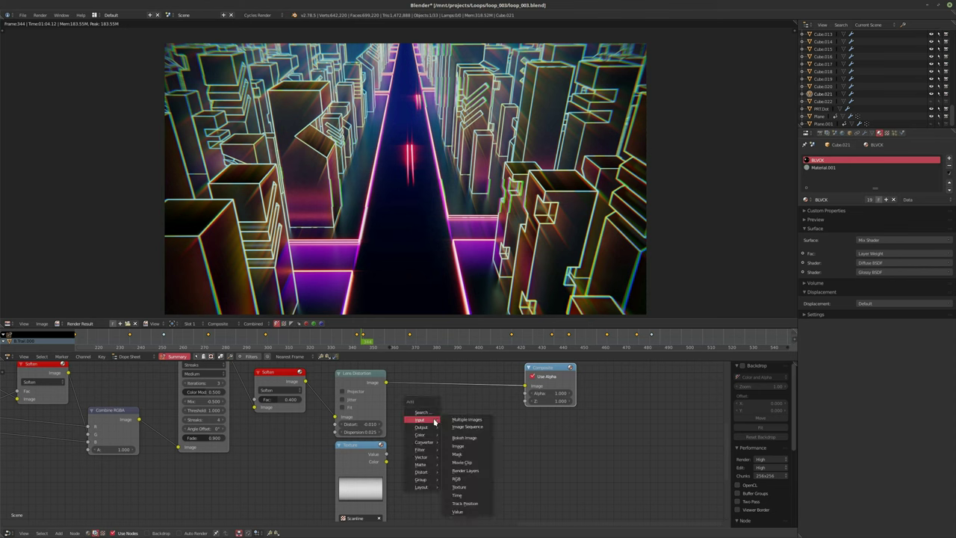
mouse_move(424, 442)
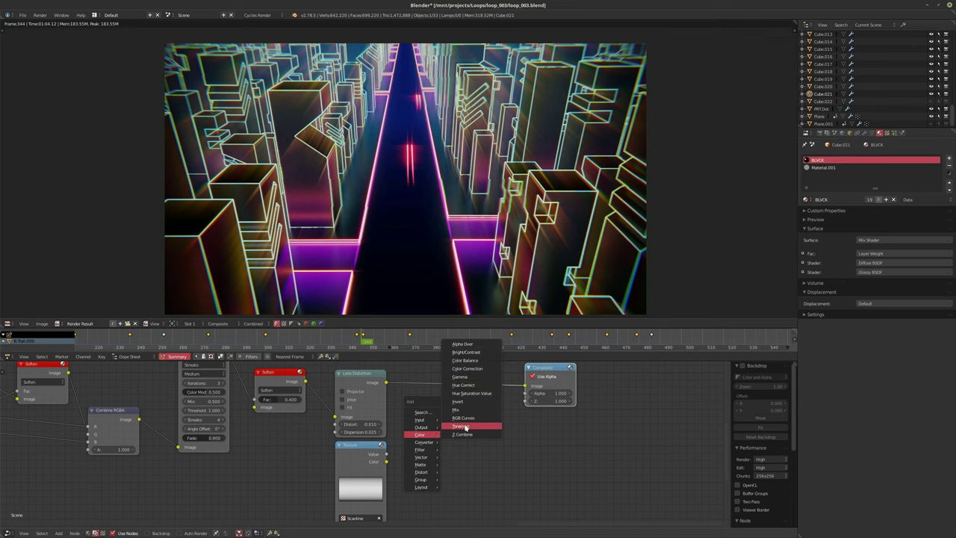
left_click(463, 410)
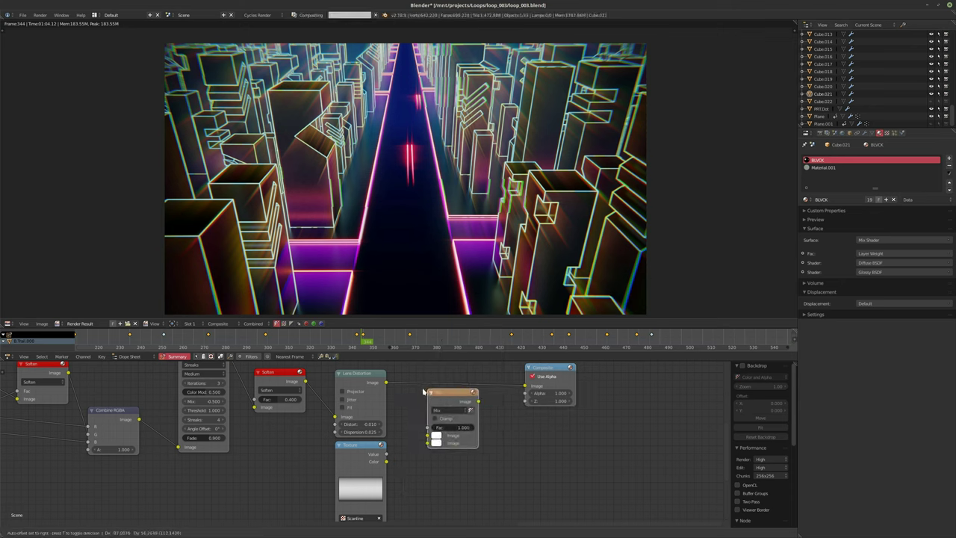
left_click(440, 410)
Step: Set the Mix node's blend type to Add and connect the scanline Texture's Color output to its second Image input
middle_click_drag(305, 423, 314, 437)
left_click(448, 417)
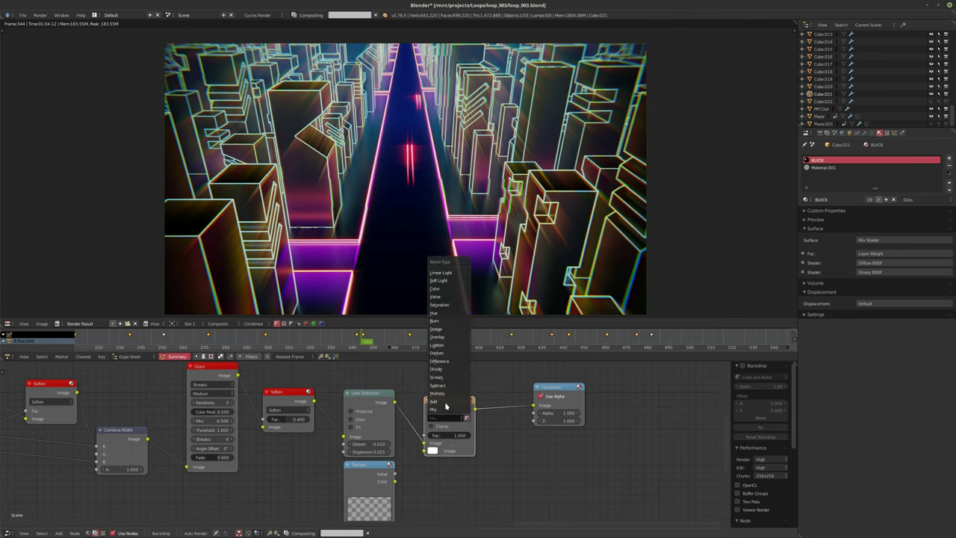
left_click(448, 397)
left_click_drag(394, 481, 423, 450)
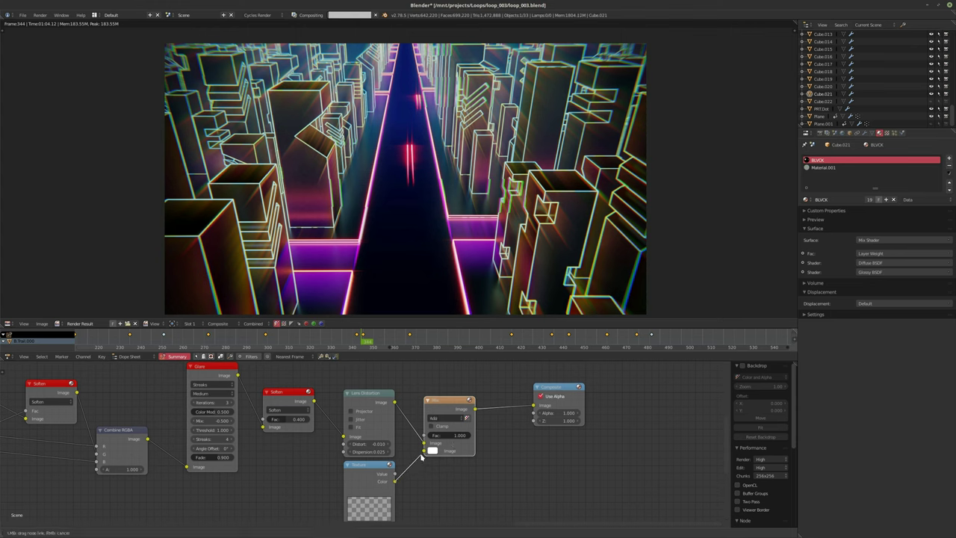
Step: Set the scanline Texture node's scale to 1 in Z and 128 in Y
scroll(431, 448, "up", 2)
scroll(430, 448, "up", 1)
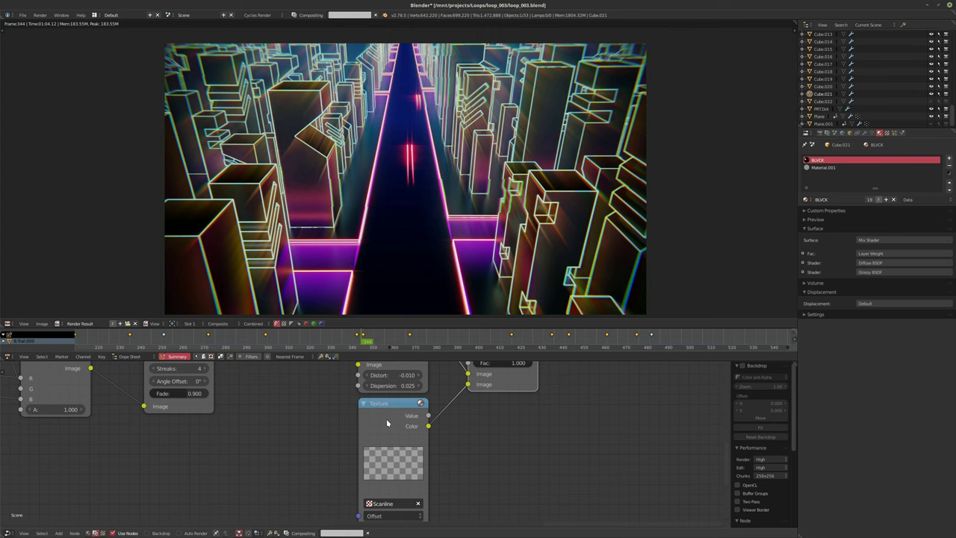
middle_click_drag(468, 475, 476, 440)
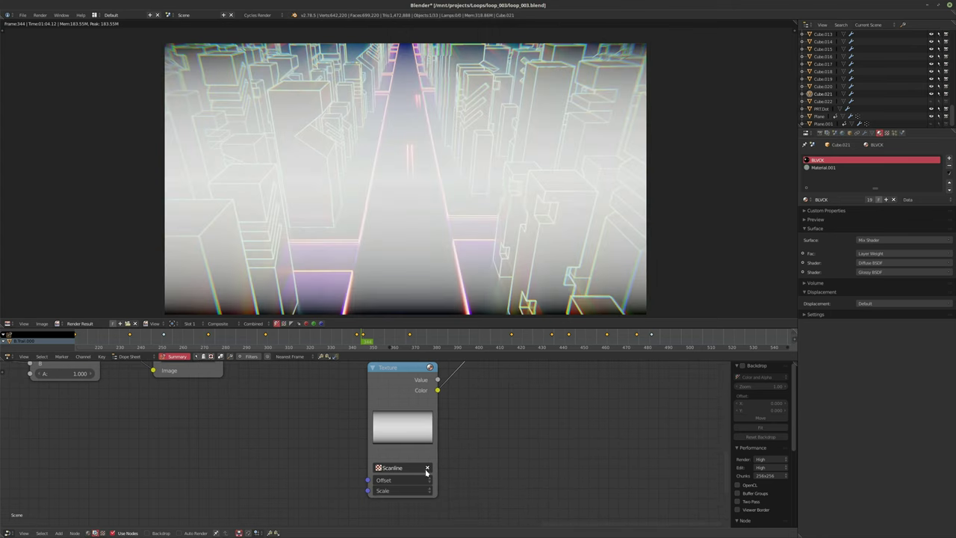
left_click(406, 490)
left_click(404, 522)
type("1")
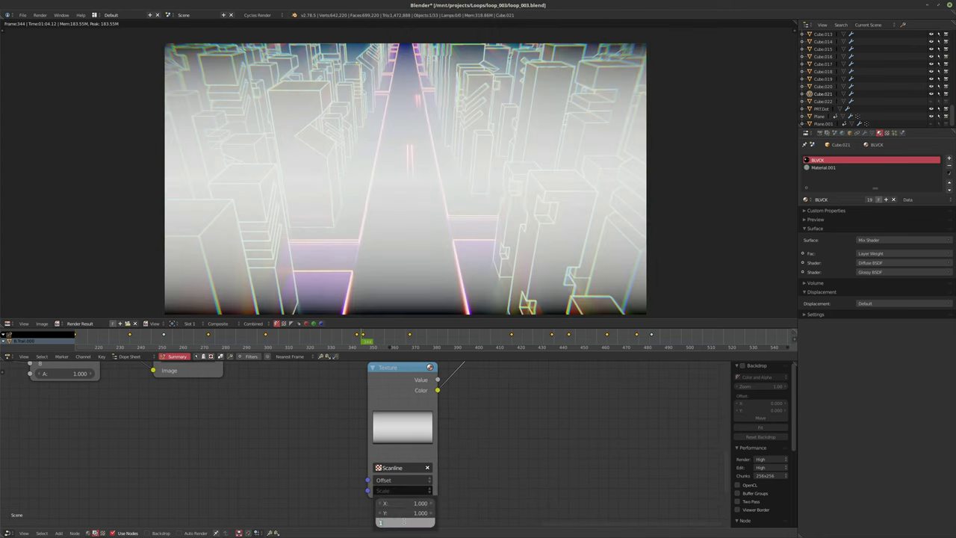
key("shift+Tab")
type("128")
key("Return")
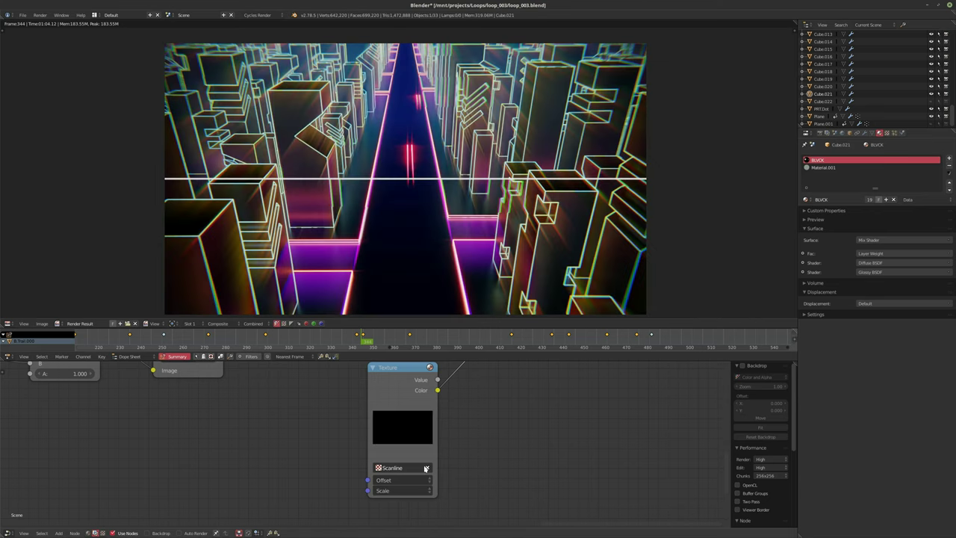
Step: Move the scanline Texture node farther from the Add node to make room between them
middle_click_drag(399, 407, 307, 428)
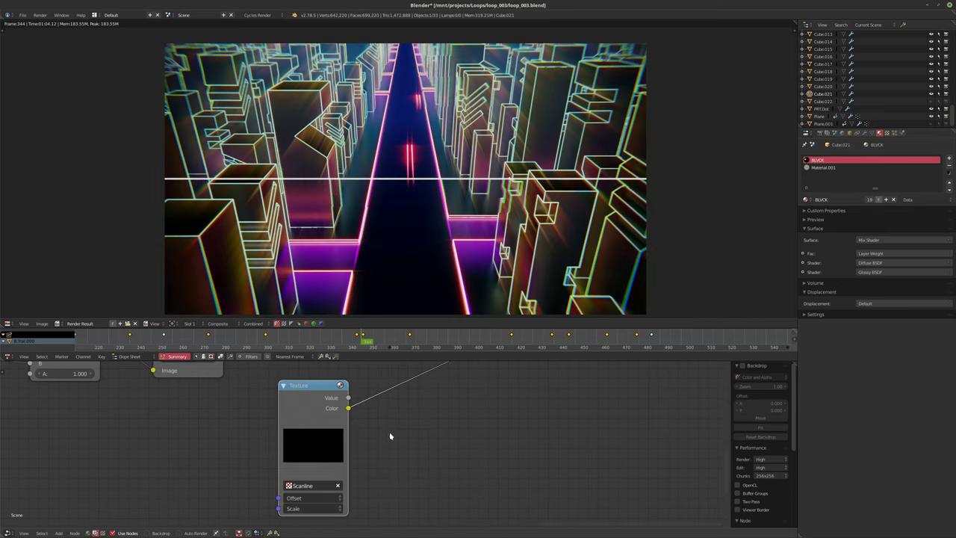
middle_click_drag(390, 435, 384, 446)
key("shift+a")
mouse_move(385, 446)
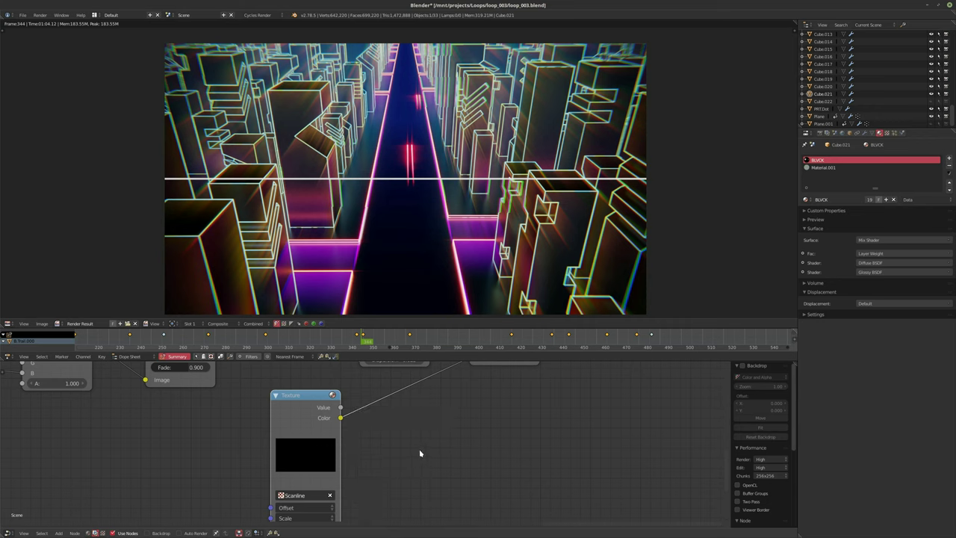
Step: Open the Scanline texture's nodes and try a Y value of 1 for the Output node's Normal
left_click(103, 532)
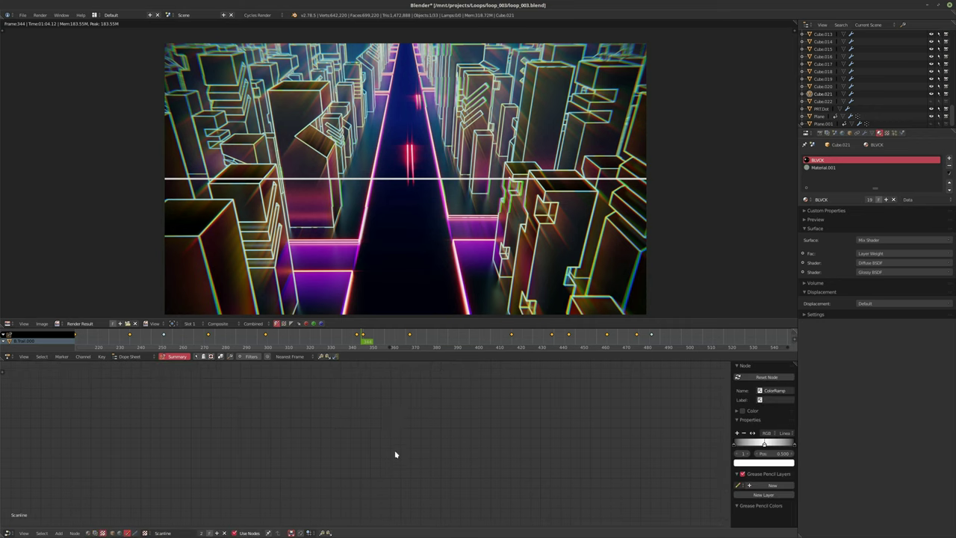
key("Home")
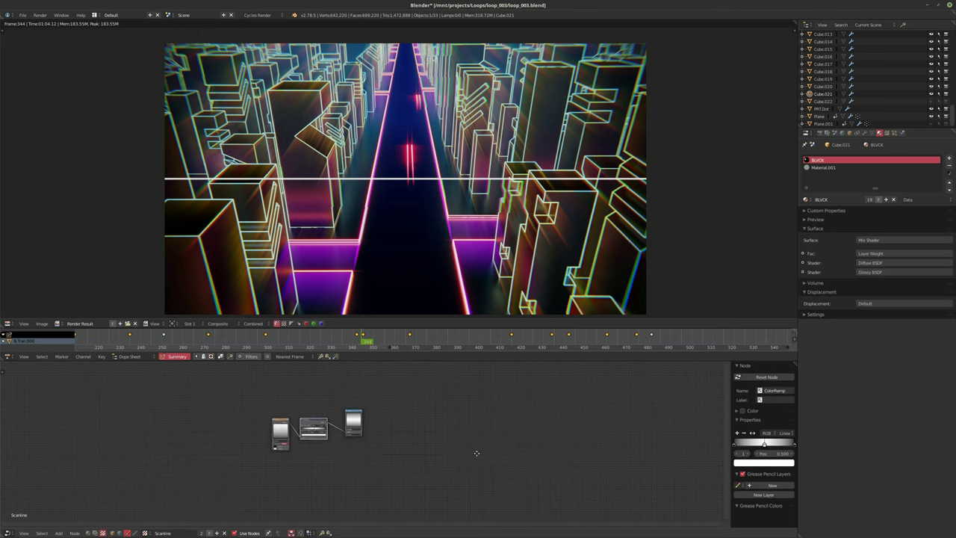
scroll(305, 443, "up", 5)
middle_click_drag(187, 433, 254, 437)
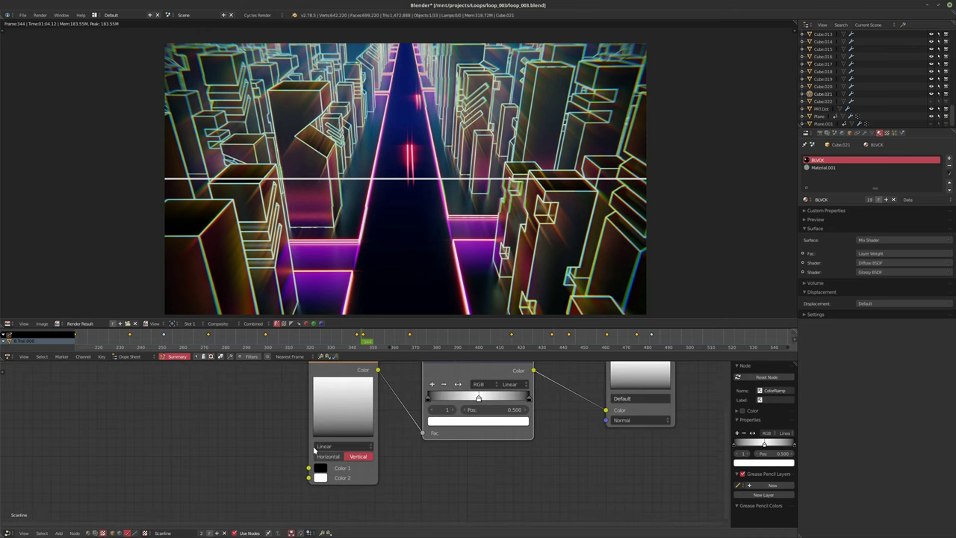
left_click(636, 420)
left_click(640, 441)
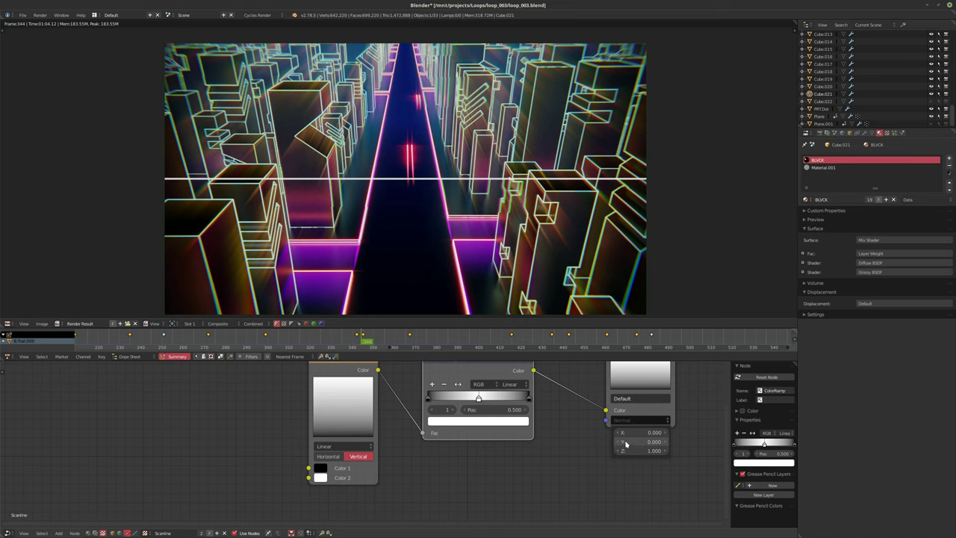
type("1")
key("Return")
Step: Reset the Y value of the Output node's Normal to 0
left_click_drag(625, 443, 635, 444)
left_click(626, 444)
type("0")
key("Return")
middle_click_drag(265, 453, 241, 469)
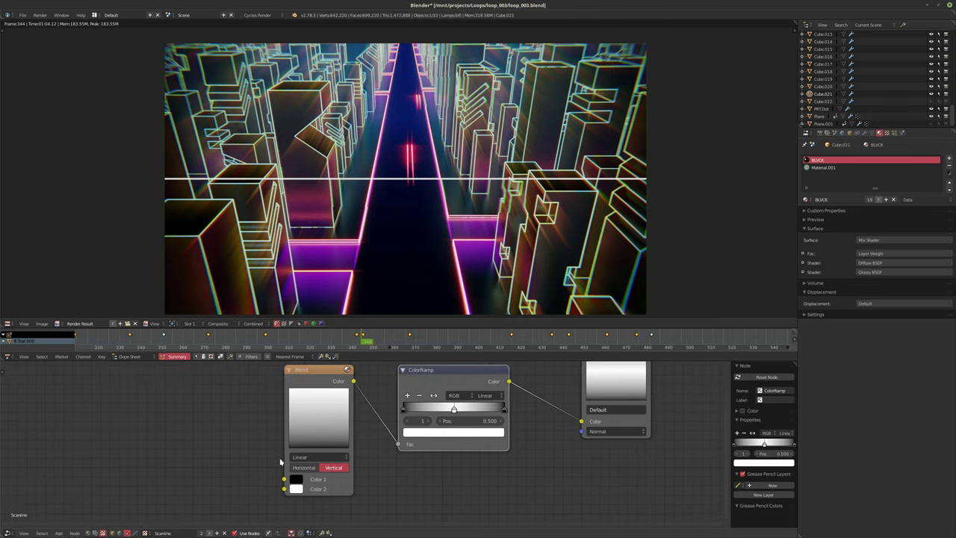
middle_click_drag(358, 471, 277, 477)
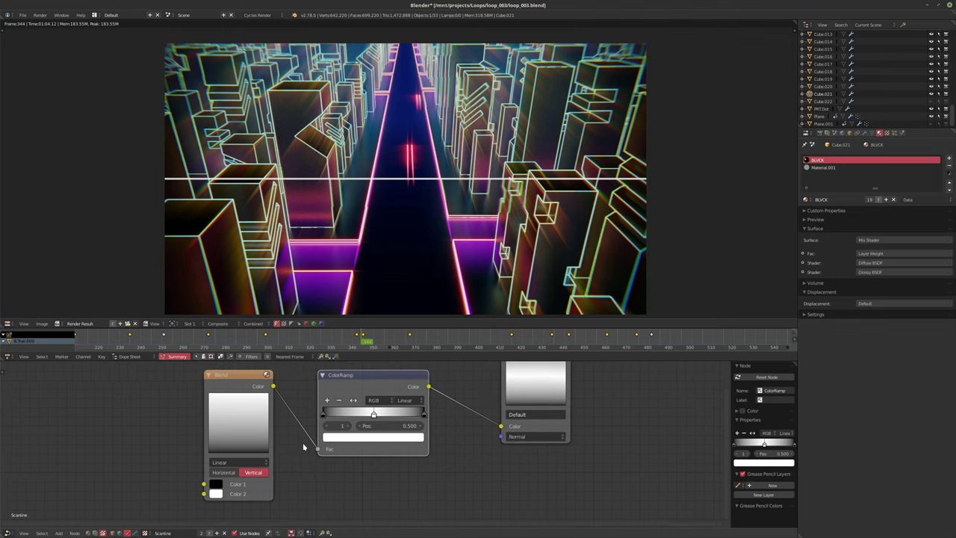
Step: Return to the compositing nodes and insert a Translate node between the scanline Texture and the Add node
left_click(102, 533)
scroll(425, 441, "down", 4)
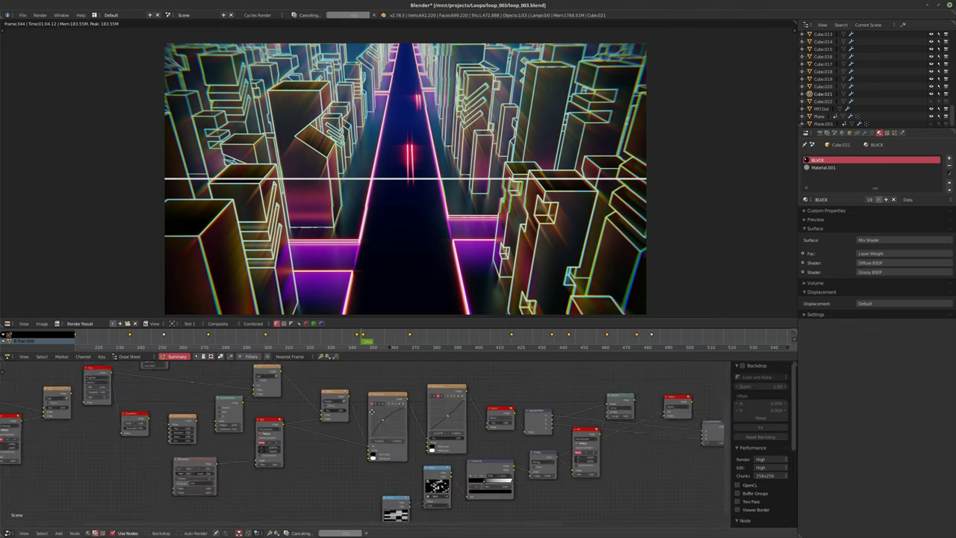
scroll(371, 411, "up", 6)
key("shift+a")
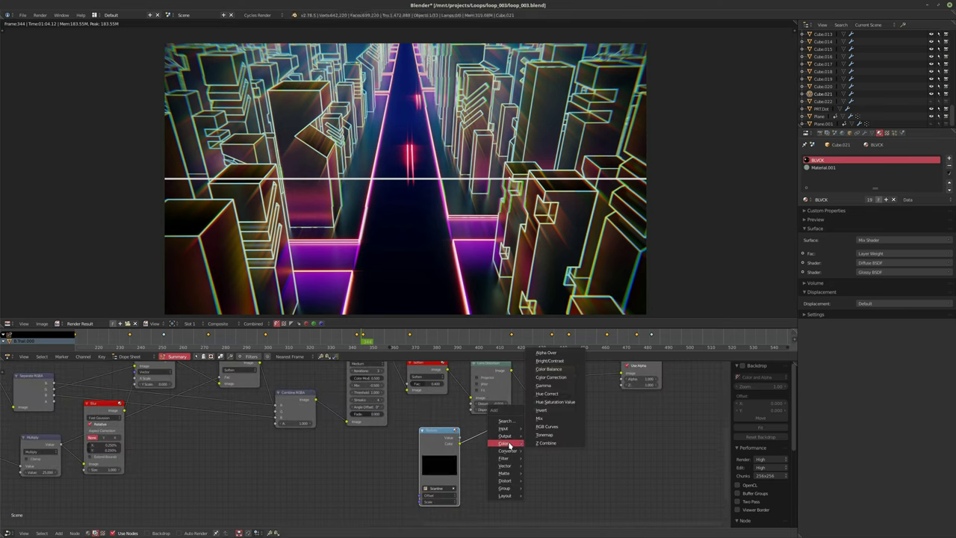
mouse_move(511, 481)
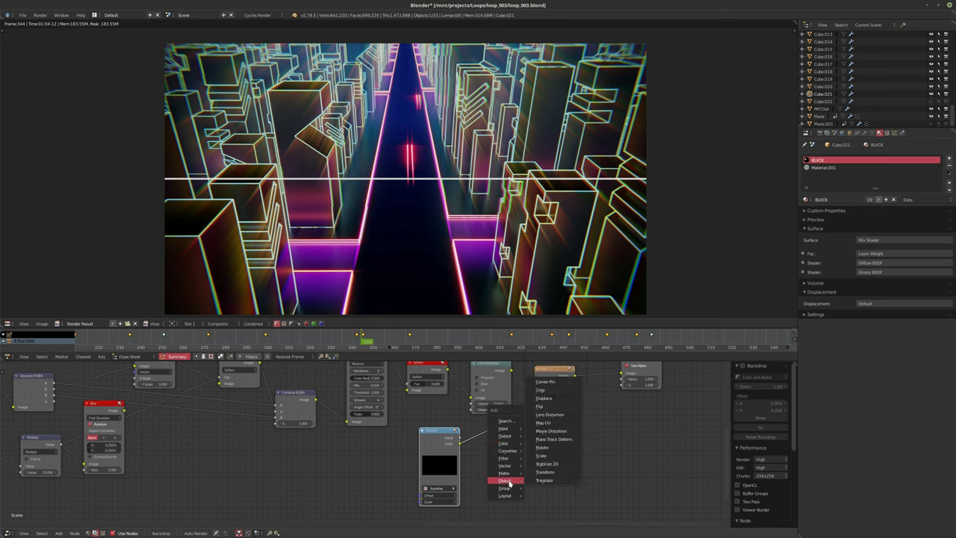
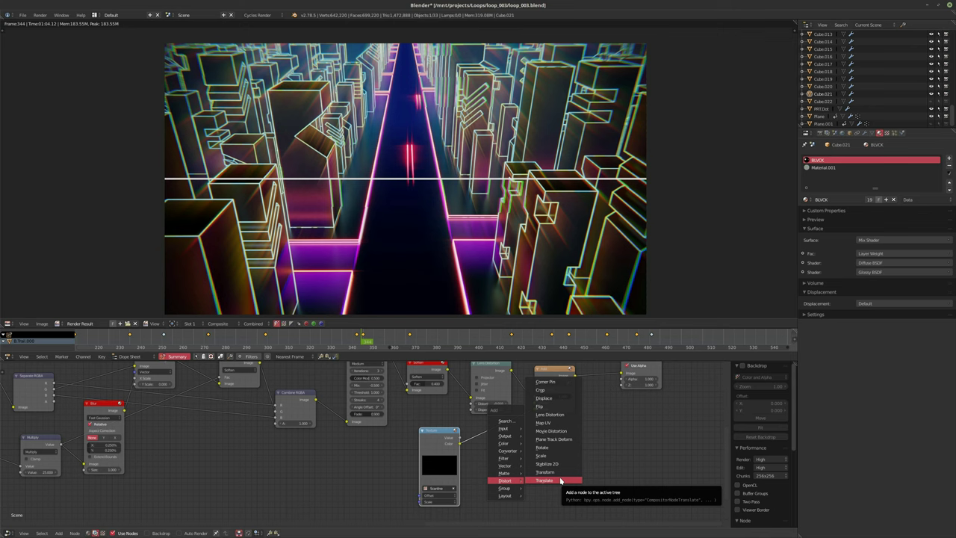
left_click(559, 480)
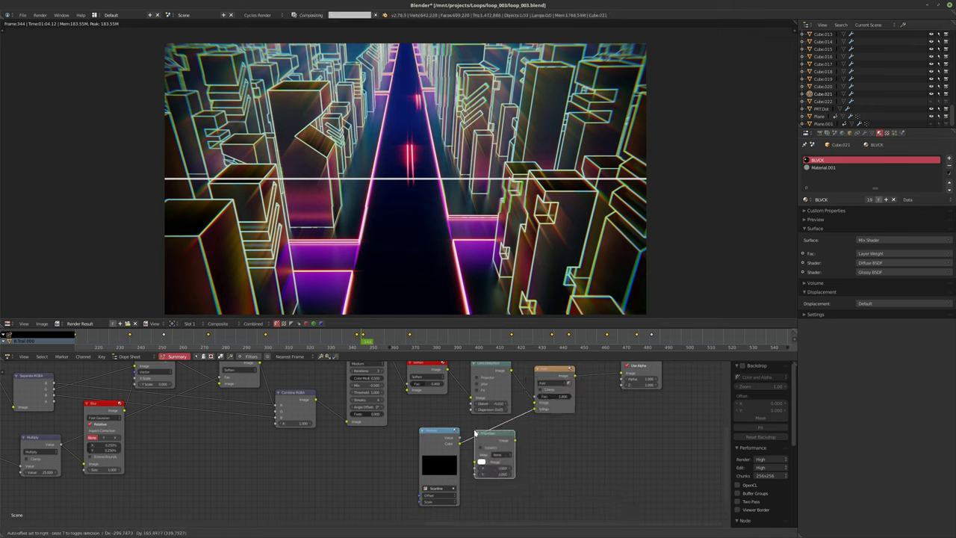
left_click(482, 433)
Step: Set the Translate node's wrapping to Both Axes and its X to 0.9, and make its offset relative
scroll(512, 448, "up", 2)
left_click(509, 451)
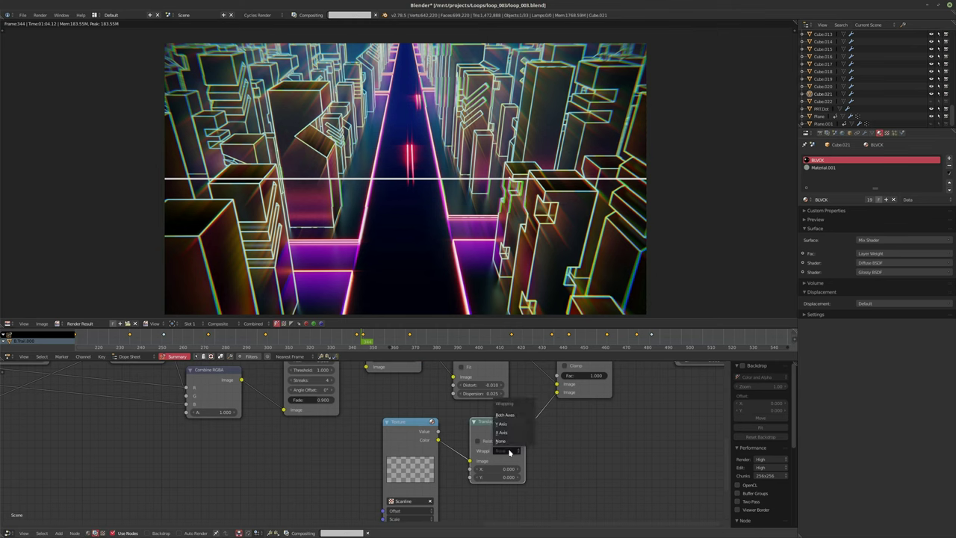
left_click(504, 415)
scroll(546, 479, "up", 1)
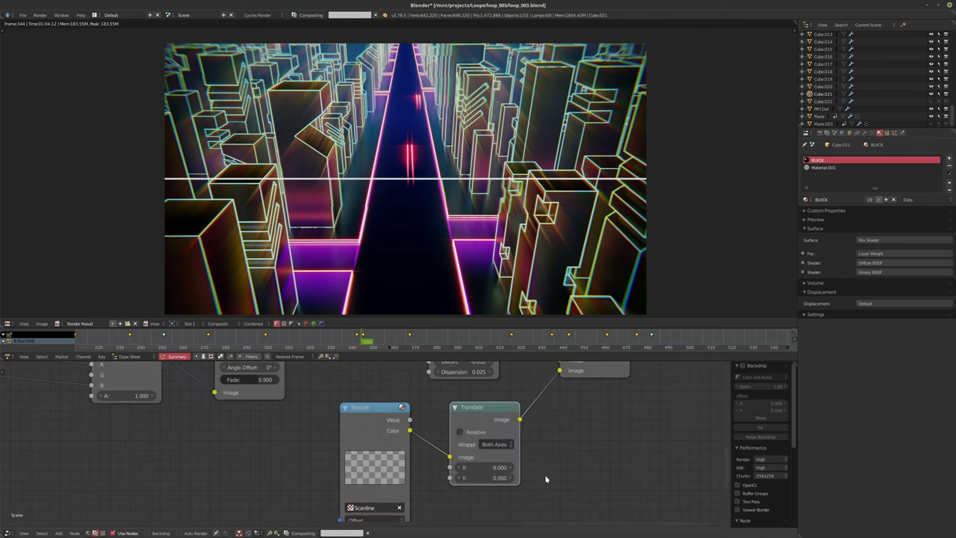
scroll(545, 478, "up", 1)
left_click(468, 470)
type("0.9")
key("Return")
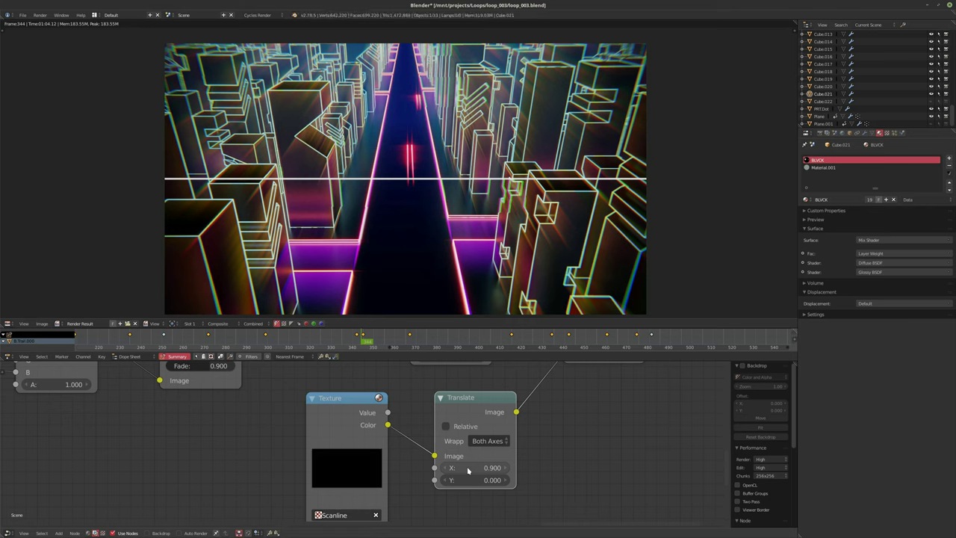
left_click(454, 428)
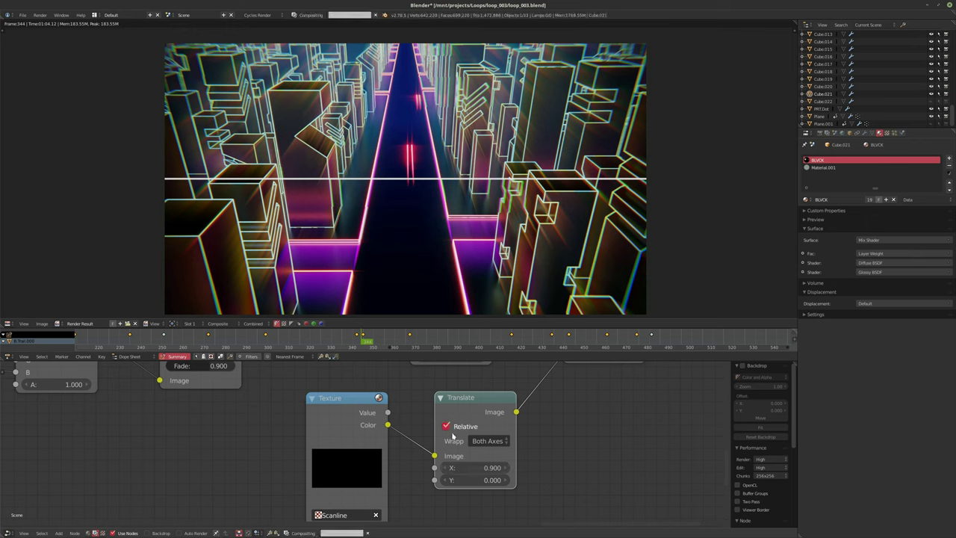
Step: Change the scanline Texture node's scale so that a single gradient spans the whole frame
scroll(451, 441, "down", 2)
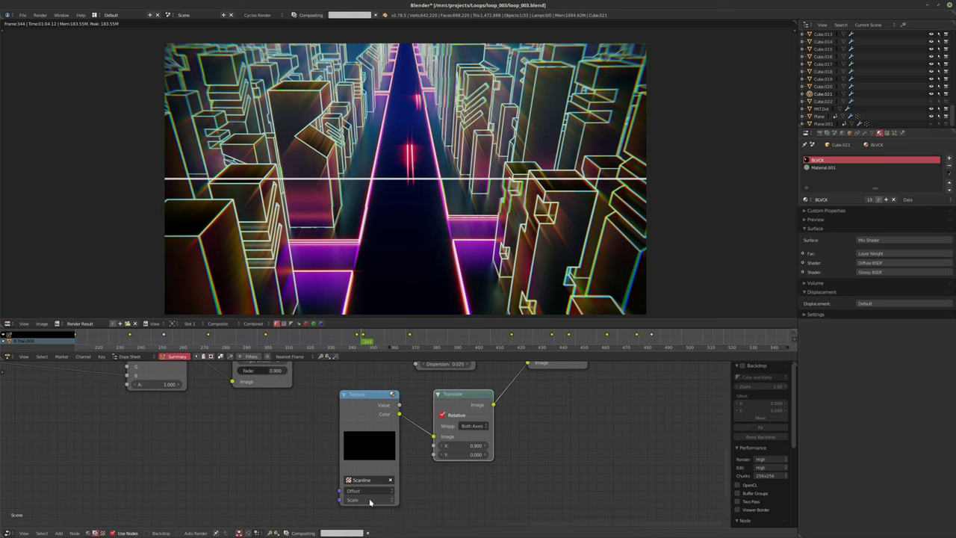
left_click(369, 499)
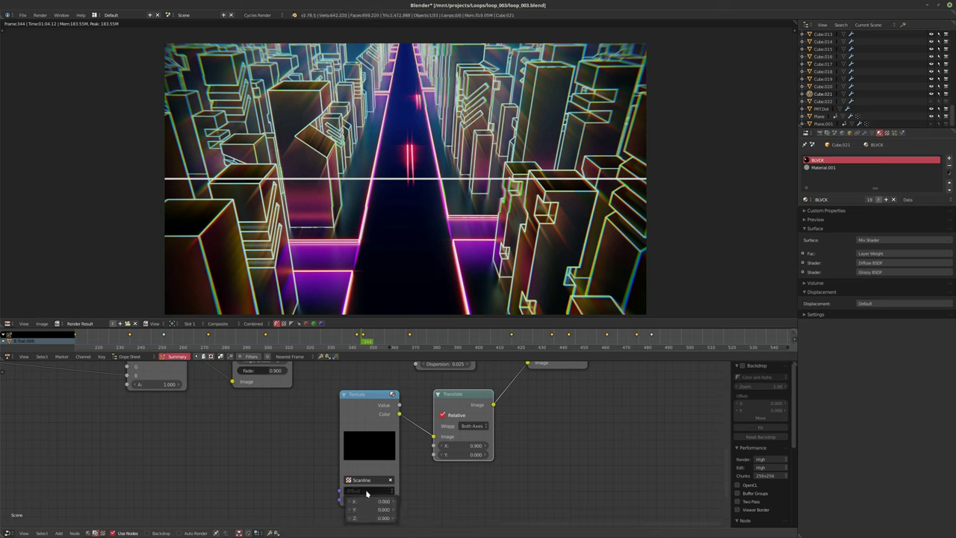
left_click(365, 500)
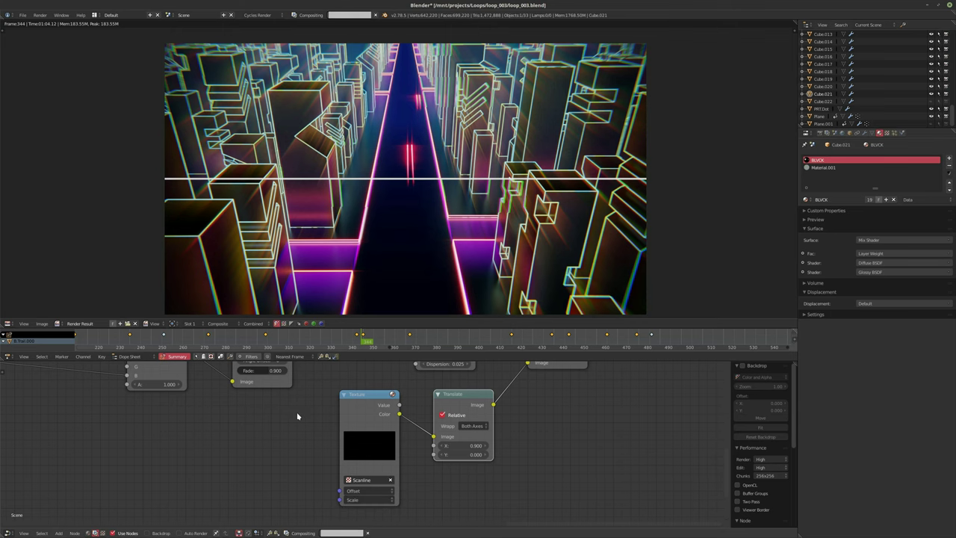
Step: Move the scanline Texture and Translate nodes back to make room before the Add node
left_click_drag(364, 399, 223, 412)
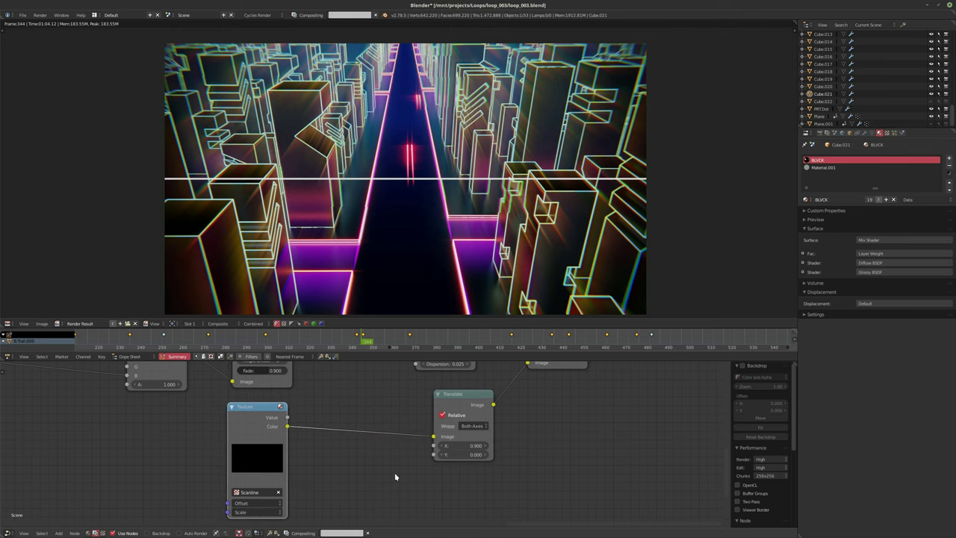
key("shift+a")
mouse_move(375, 458)
key("Escape")
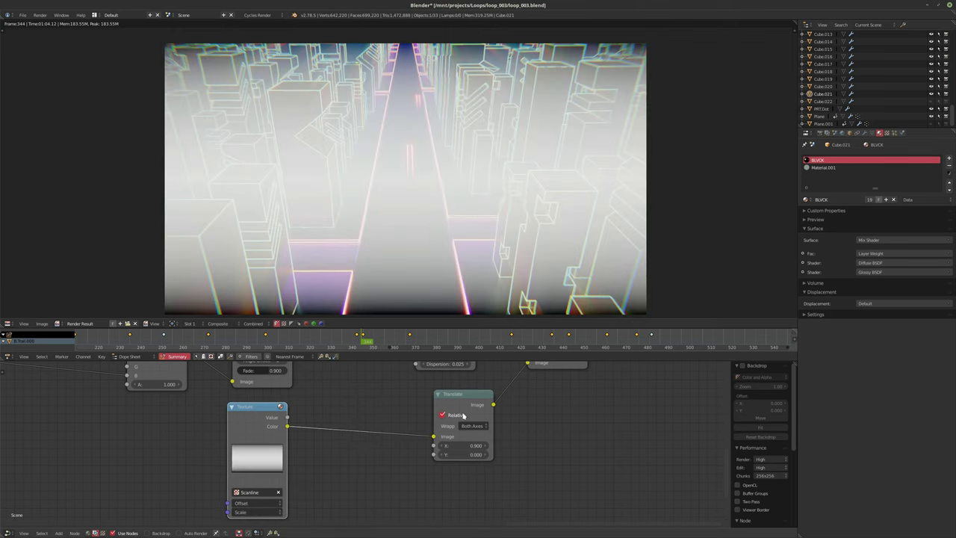
left_click_drag(450, 403, 323, 403)
Step: Reset the Translate node's X value to 0
key("shift+a")
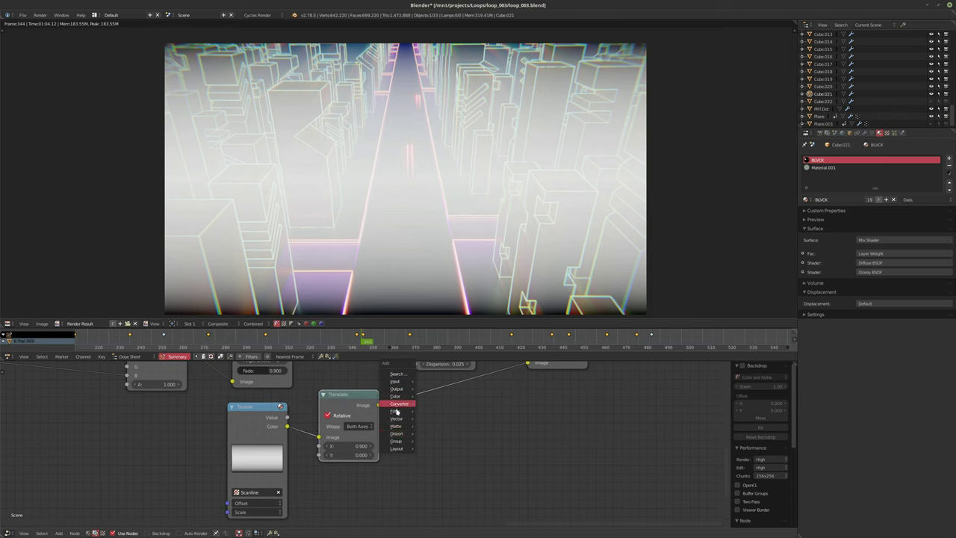
mouse_move(397, 421)
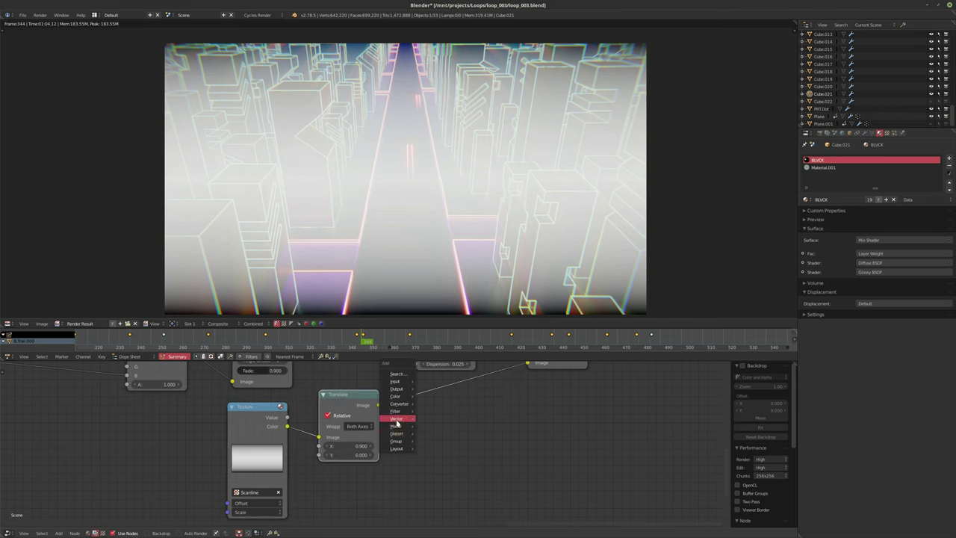
double_click(348, 445)
type("0")
key("Return")
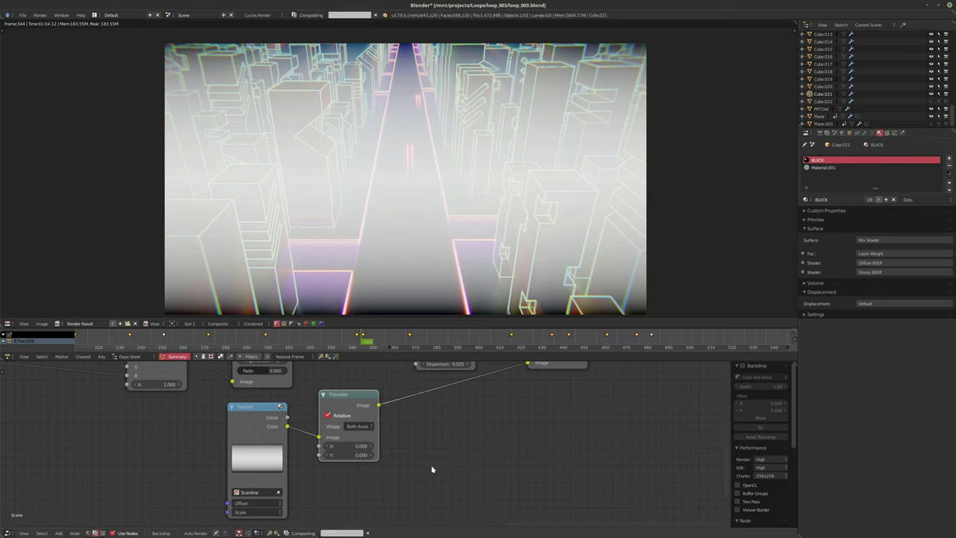
Step: Insert a Scale node between the Translate node and the Add node
key("shift+a")
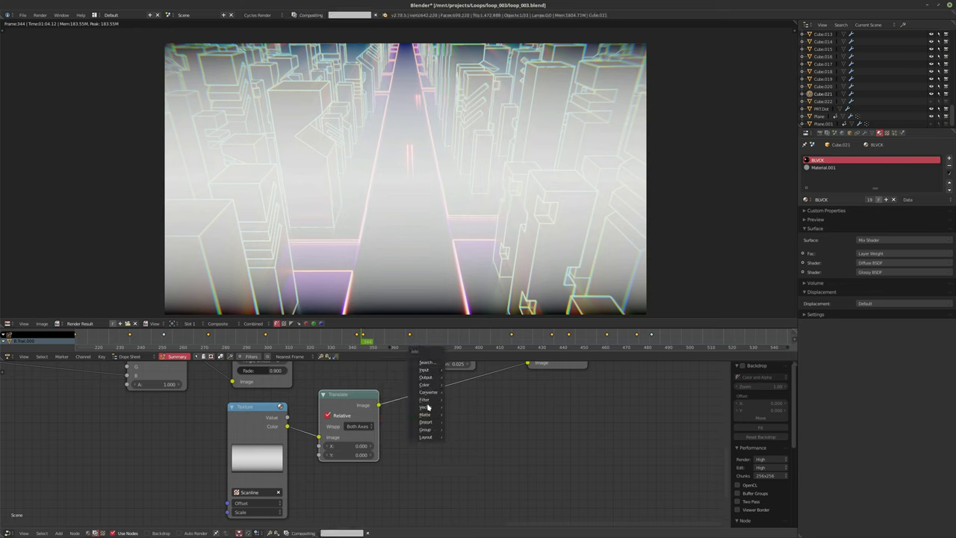
mouse_move(426, 409)
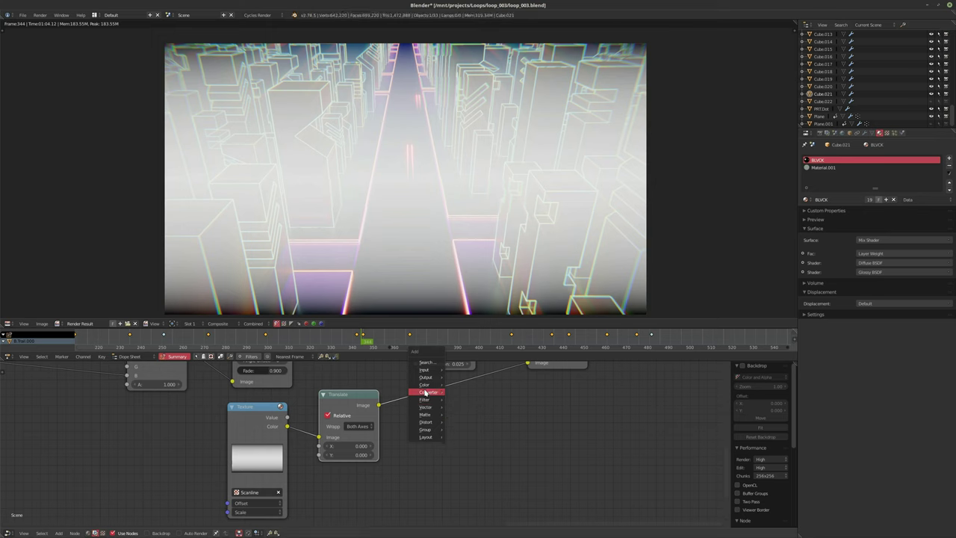
mouse_move(426, 391)
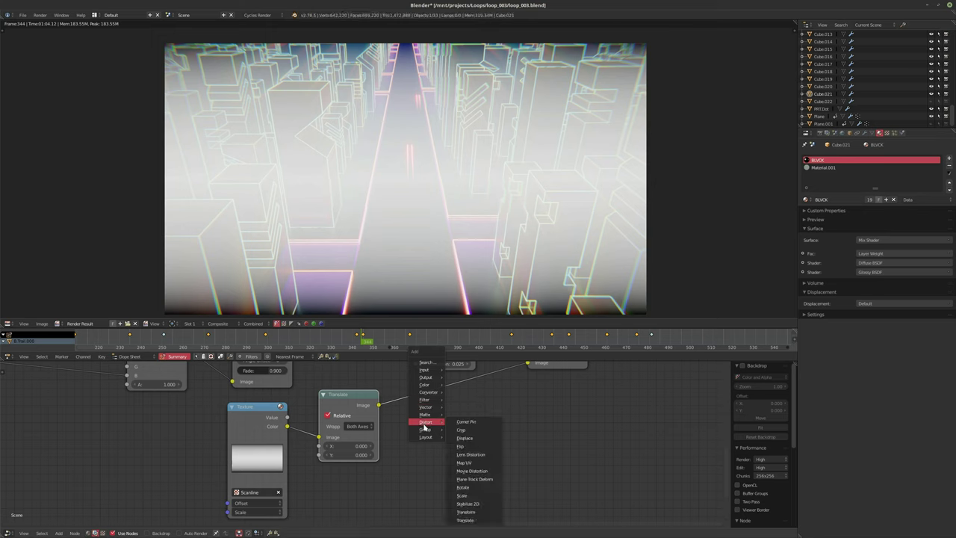
left_click(463, 495)
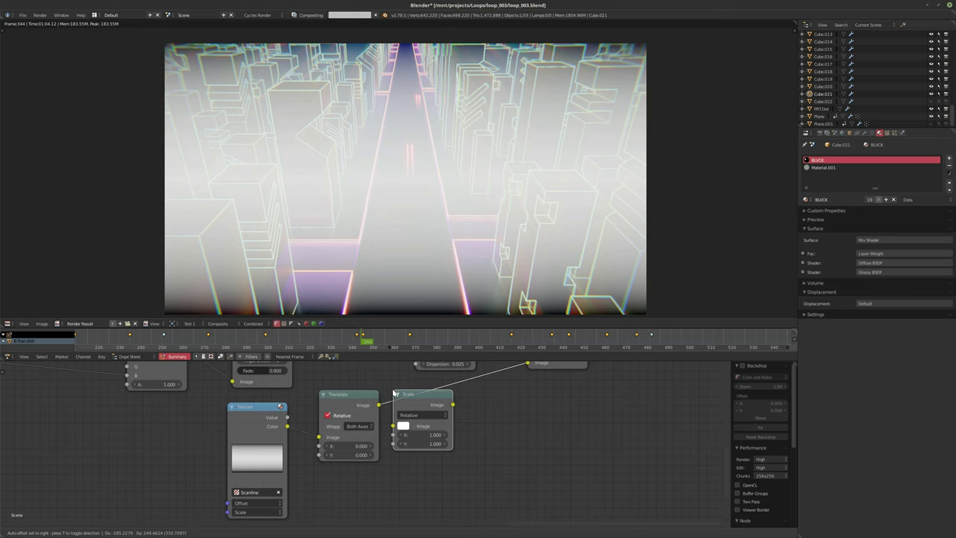
left_click(413, 392)
Step: Try progressively smaller Y values on the Scale node, down to 0.1 and 0.01
left_click(434, 443)
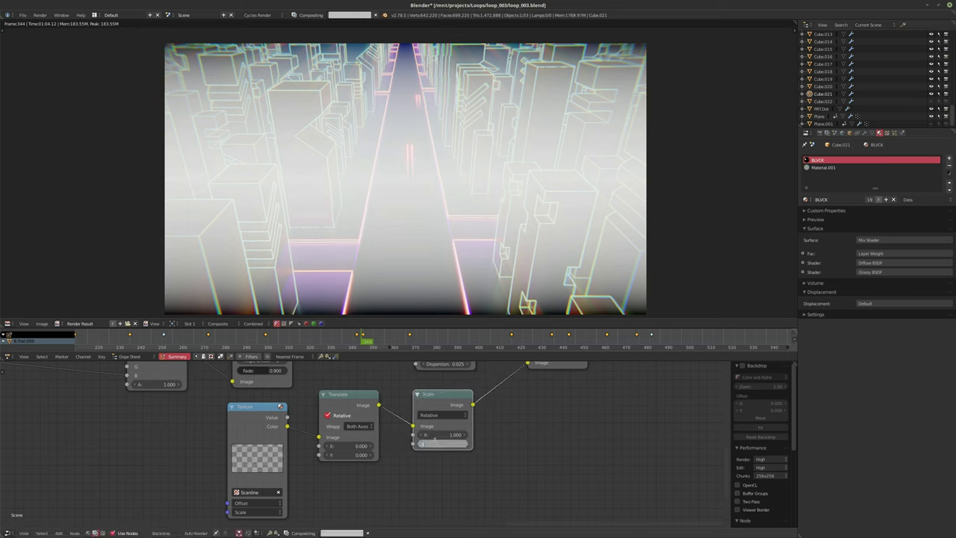
type("0.5")
key("Return")
scroll(488, 463, "up", 2)
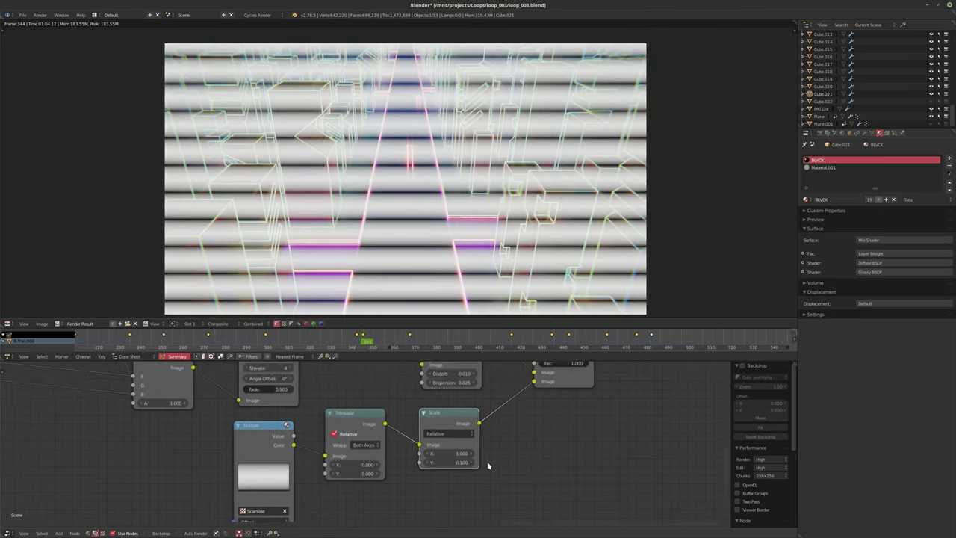
left_click(420, 462)
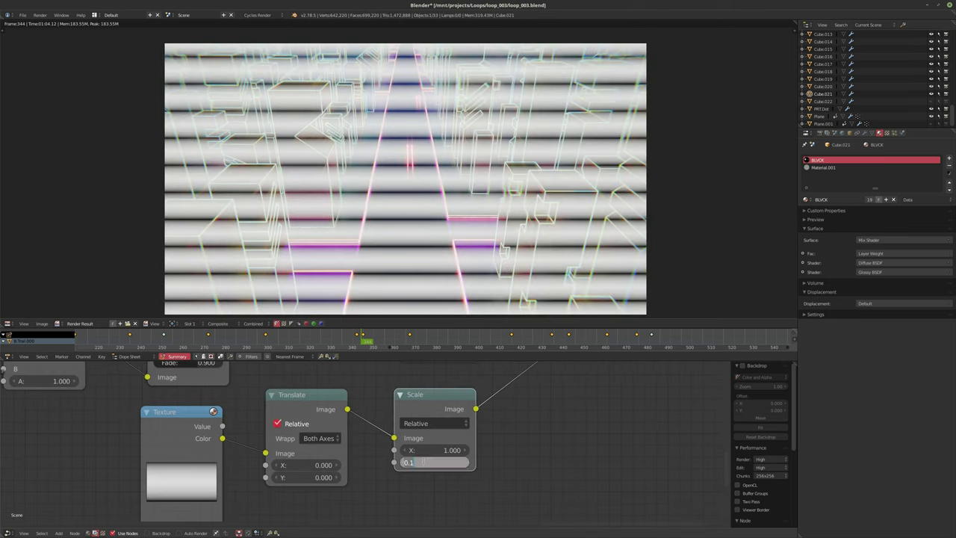
key("Return")
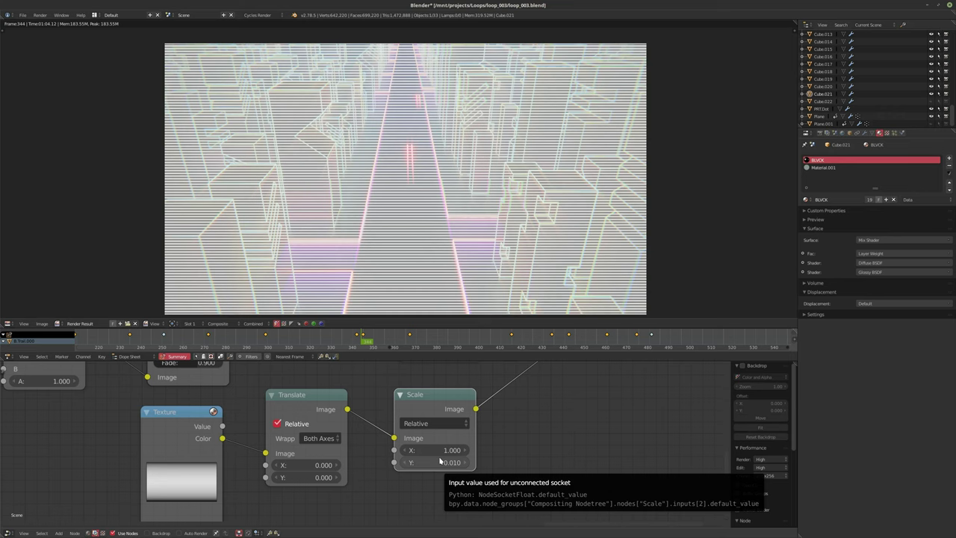
Step: Try a Y value of 0.0025 on the Scale node and inspect the scanlines up close in the render
left_click(425, 461)
key("BackSpace")
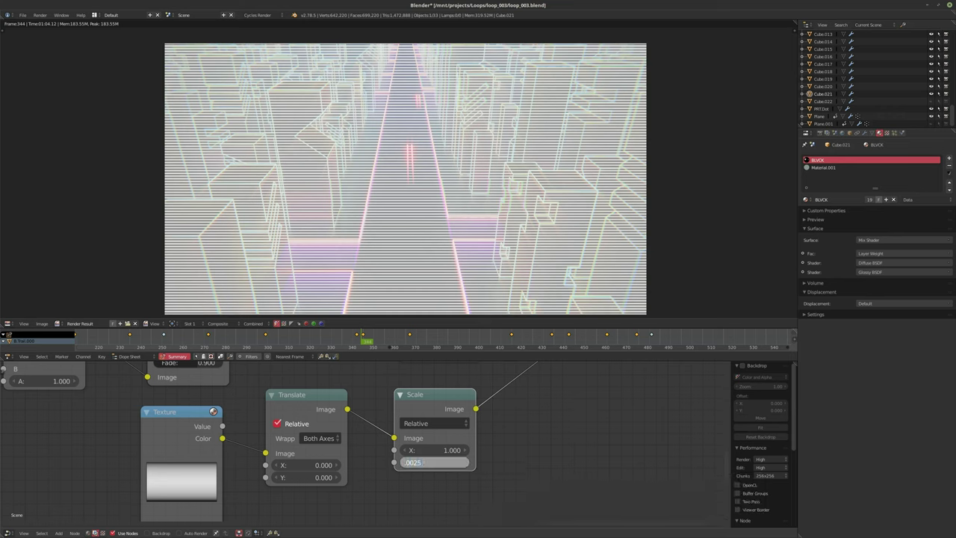
type(".0025")
key("Return")
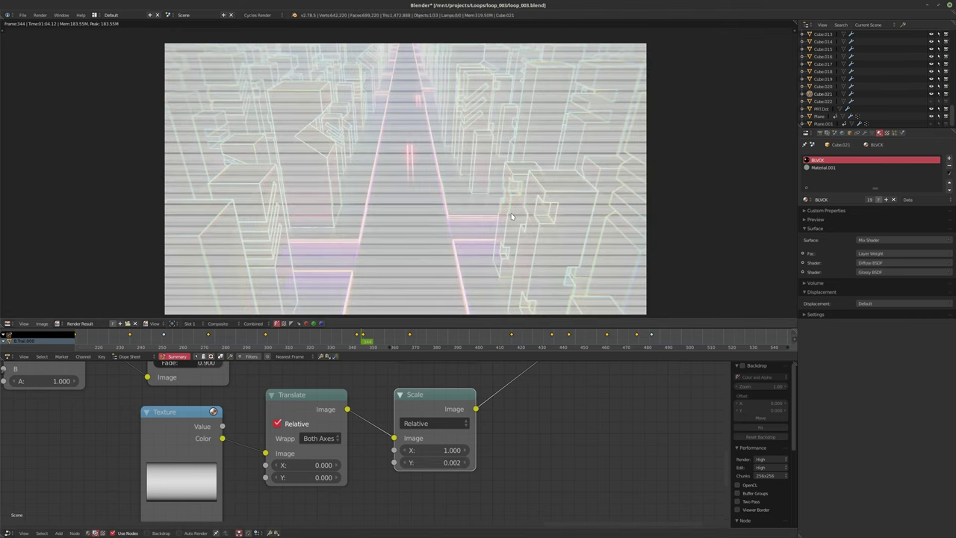
scroll(510, 215, "down", 1)
scroll(458, 227, "up", 3)
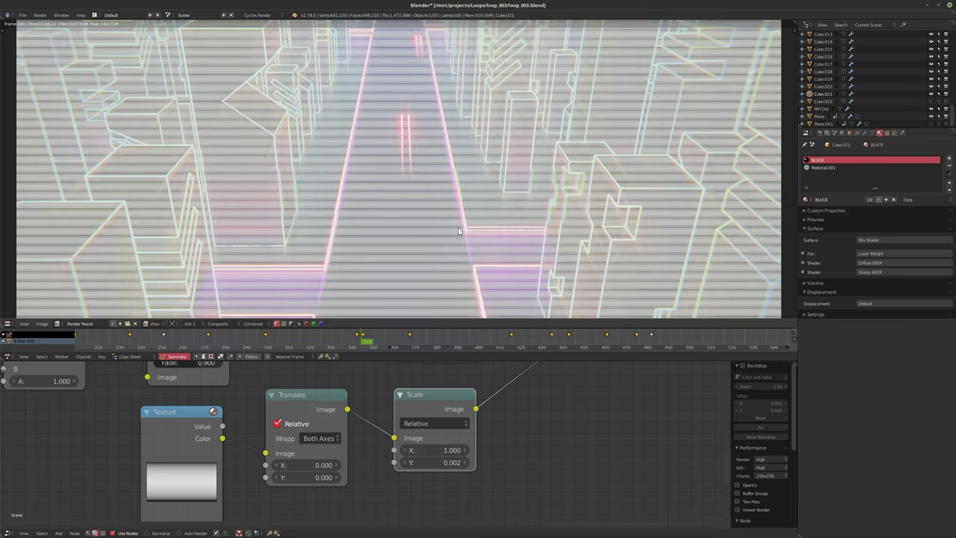
Step: Set the Scale node's Y value to 0.005
left_click_drag(432, 462, 434, 464)
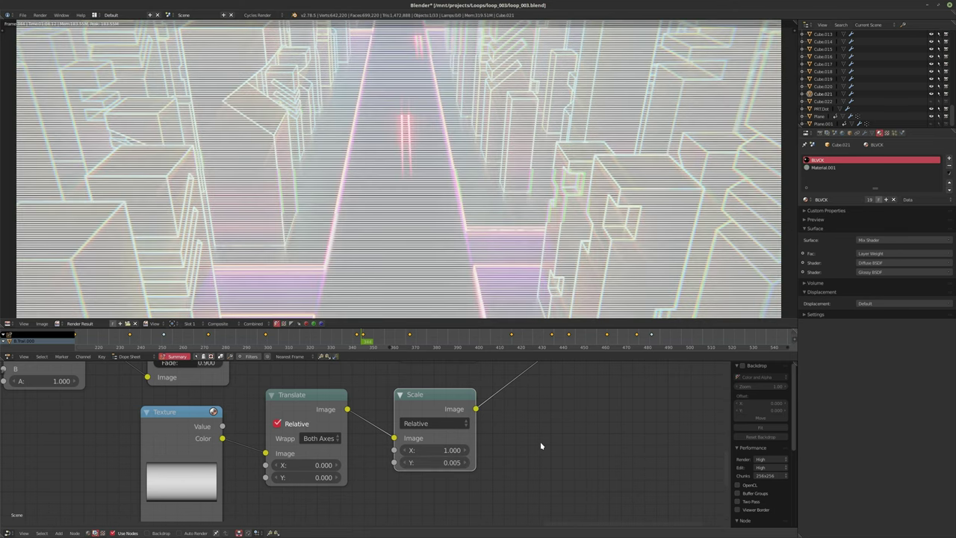
middle_click_drag(539, 431, 526, 439)
scroll(334, 502, "down", 1)
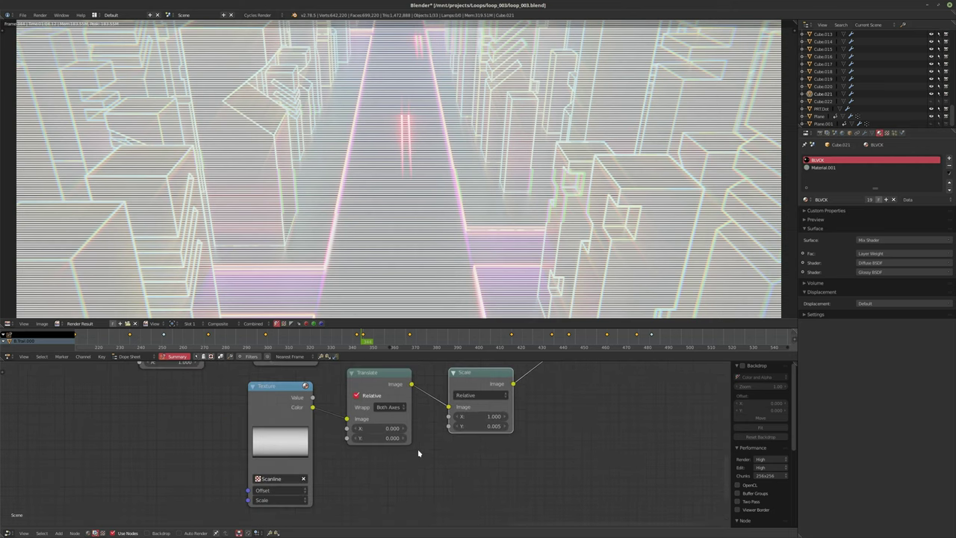
Step: Move the scanline Texture node farther back and insert a ColorRamp between it and the Translate node
left_click_drag(277, 395, 170, 409)
key("shift+a")
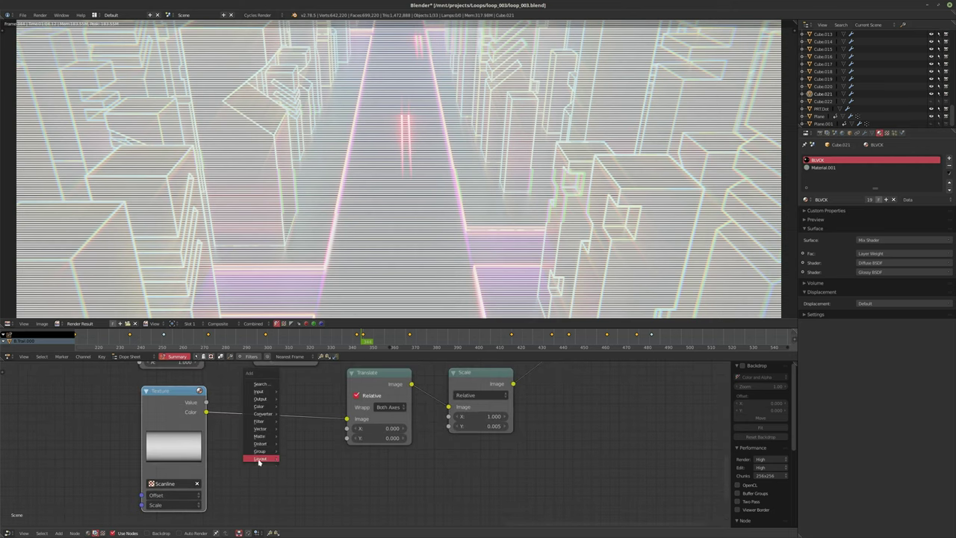
mouse_move(263, 413)
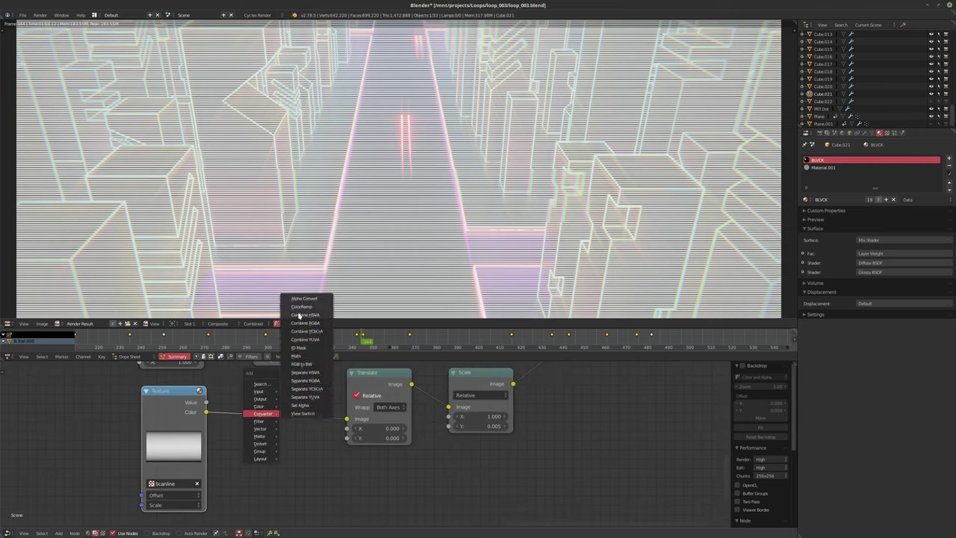
left_click(302, 306)
left_click(244, 377)
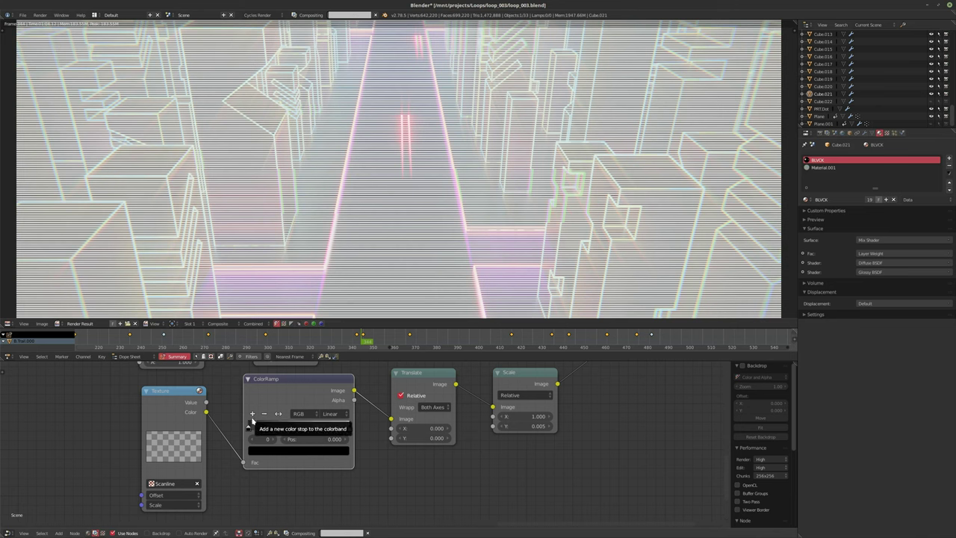
Step: Move the ColorRamp's black stop to position 0.577 and set its interpolation to B-Spline
left_click_drag(249, 429, 308, 431)
left_click(329, 412)
left_click(332, 371)
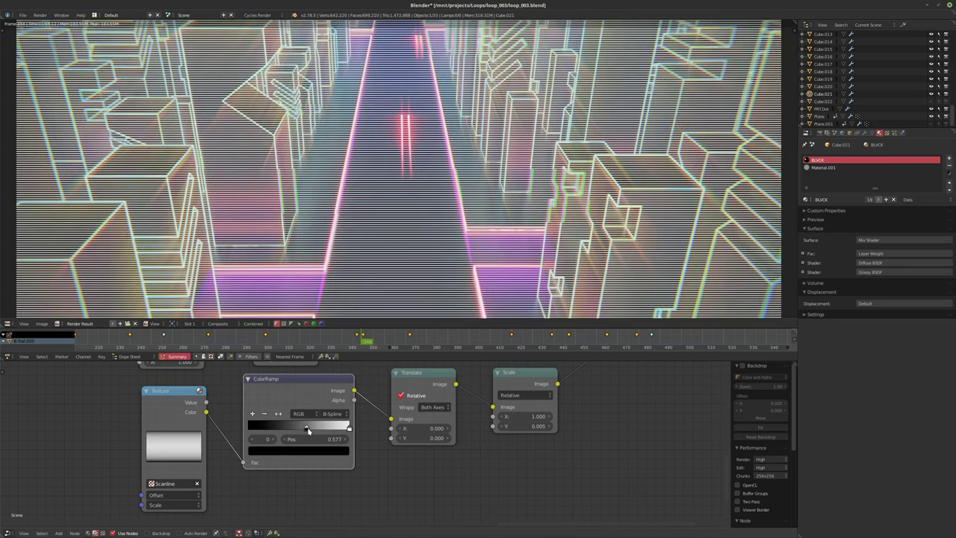
scroll(547, 431, "down", 3)
middle_click_drag(546, 431, 453, 489)
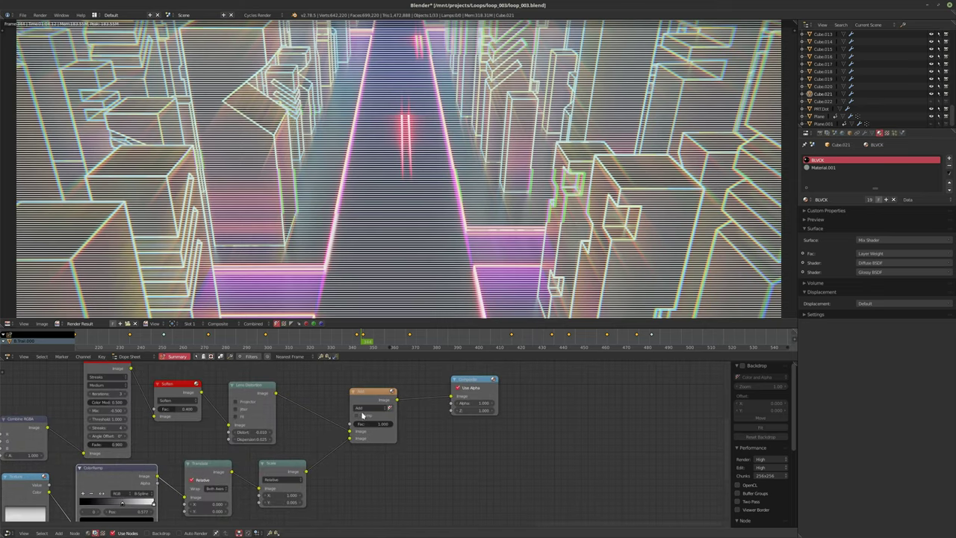
Step: Reduce the Add node's factor to 0.025, inspect the scanlines, and raise it to 0.050
left_click(372, 422)
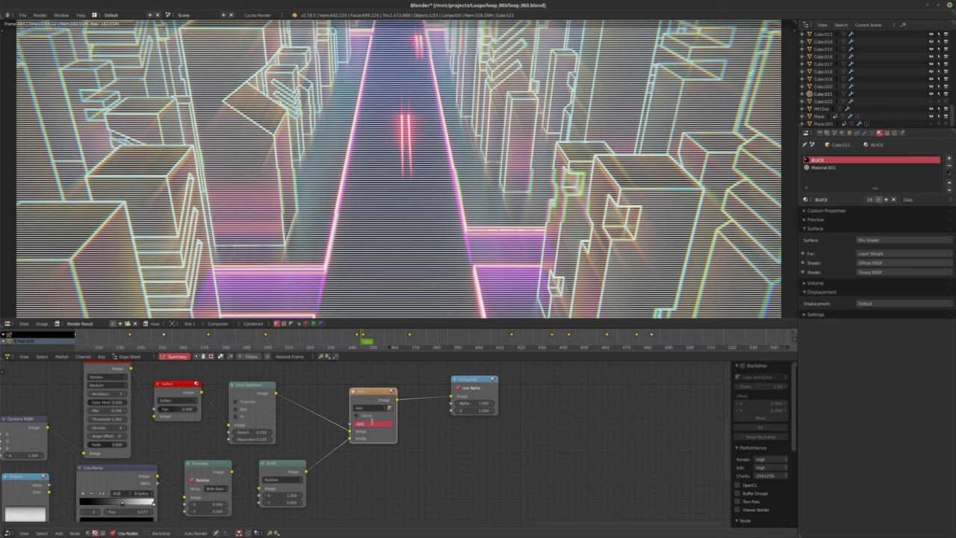
key("Return")
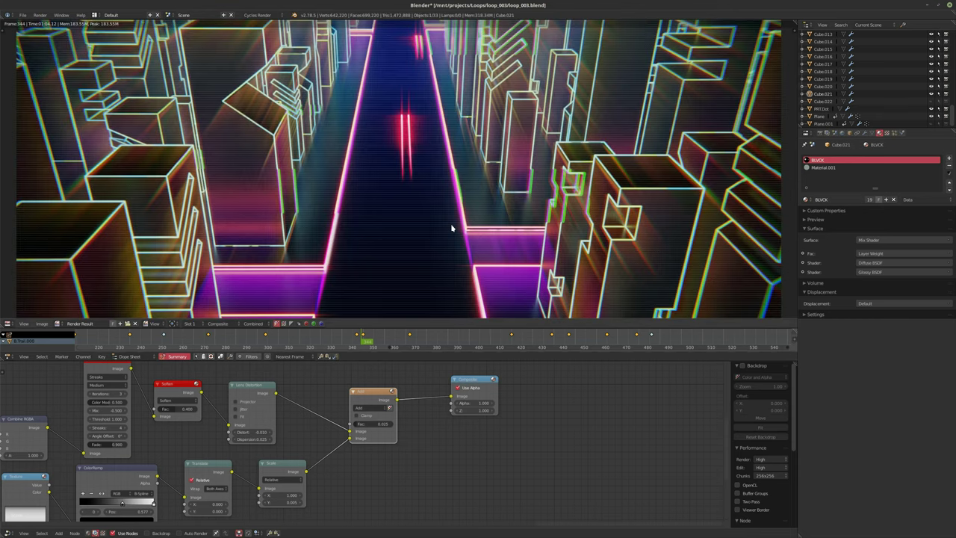
middle_click_drag(453, 191, 463, 263)
scroll(393, 423, "up", 2)
left_click(360, 422)
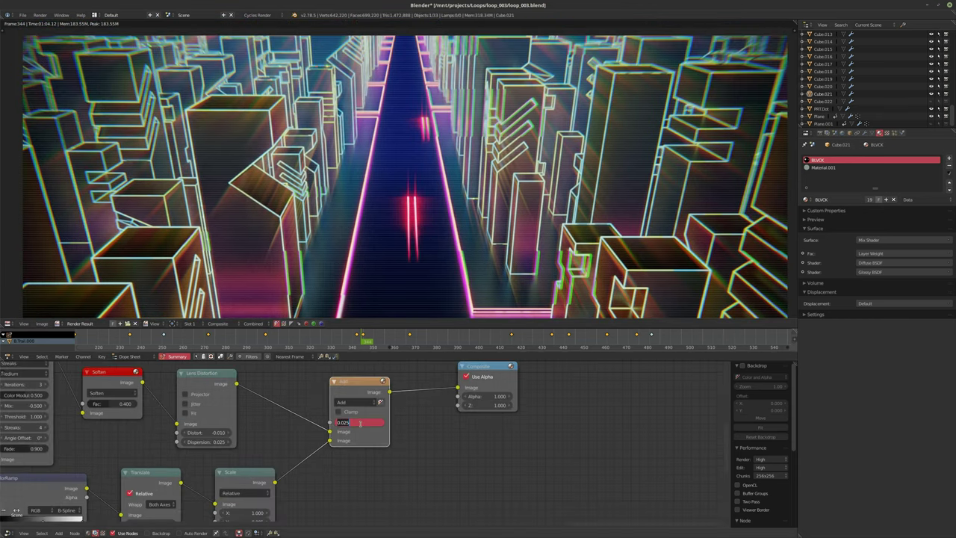
key("Return")
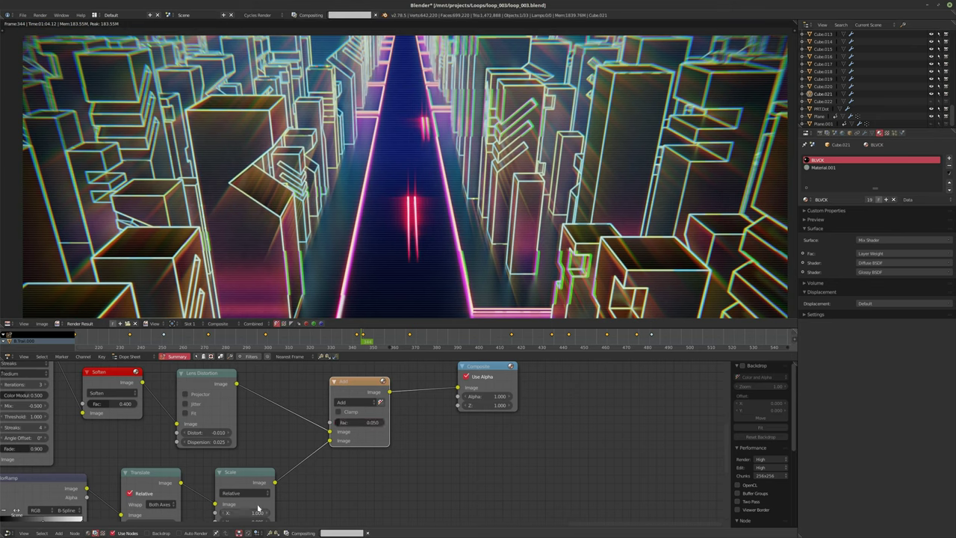
Step: Move the ColorRamp's black stop to 0.436, add a third stop, and make the end stop black at position 0.959
middle_click_drag(289, 458, 457, 369)
scroll(170, 406, "up", 3)
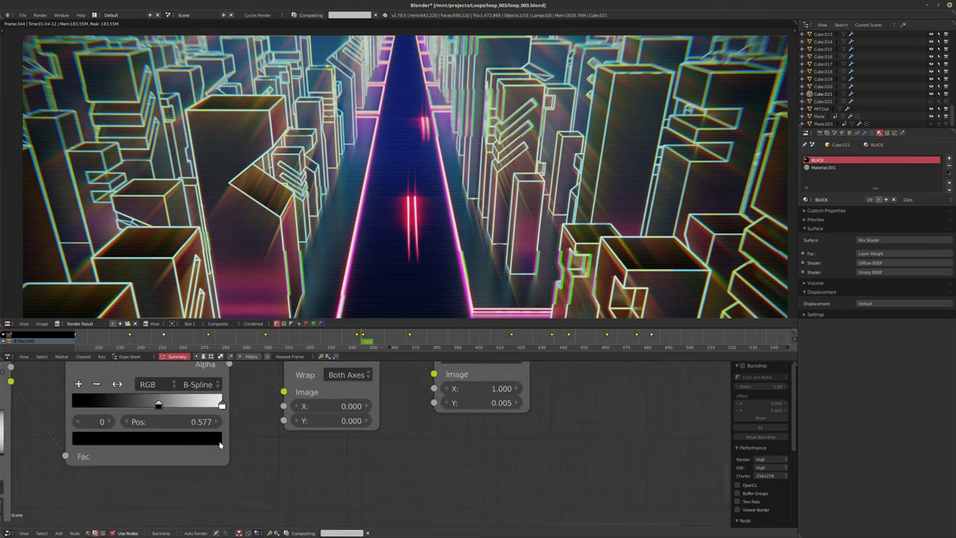
left_click_drag(148, 400, 125, 401)
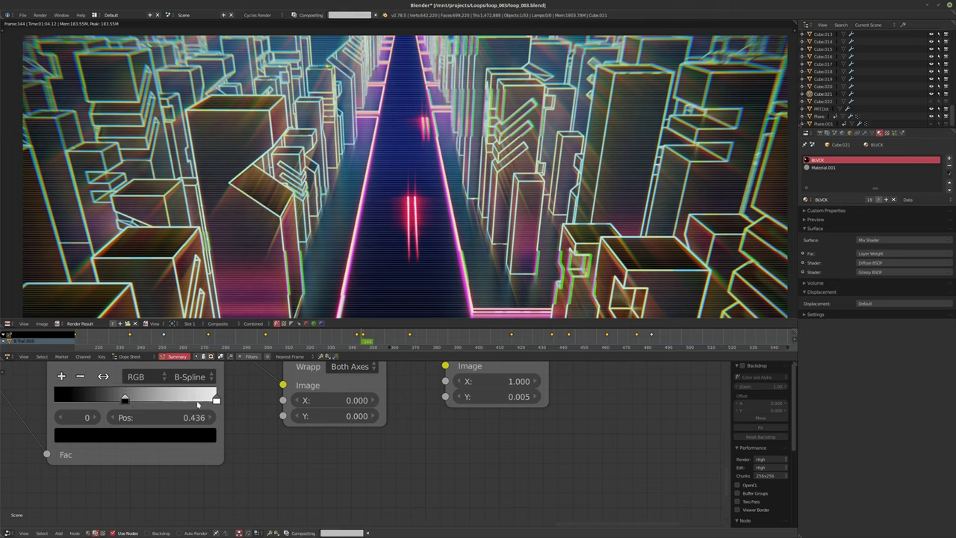
mouse_move(216, 400)
left_mouse_down()
mouse_move(199, 401)
mouse_move(230, 408)
left_mouse_up()
left_click(166, 400, "ctrl")
left_click(195, 439)
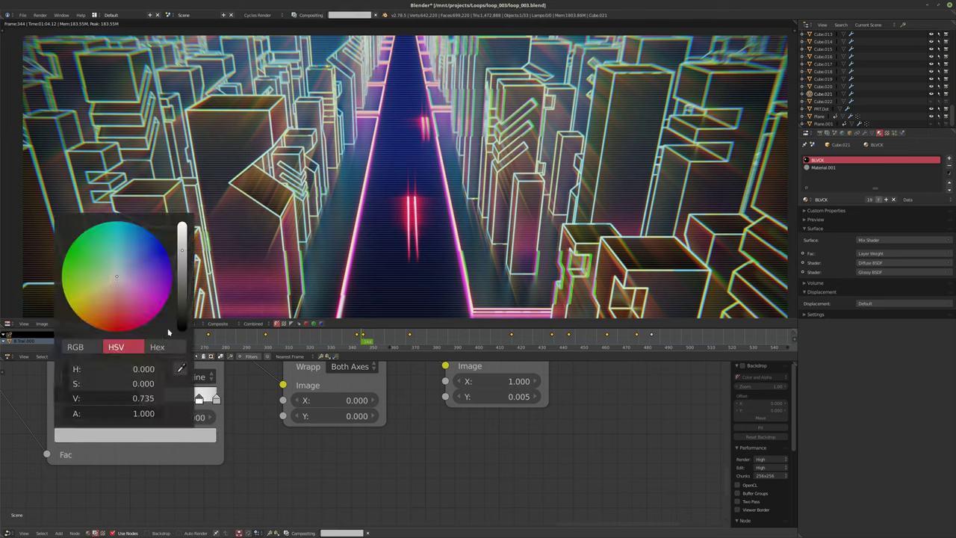
left_click_drag(180, 303, 183, 343)
left_click_drag(215, 401, 211, 403)
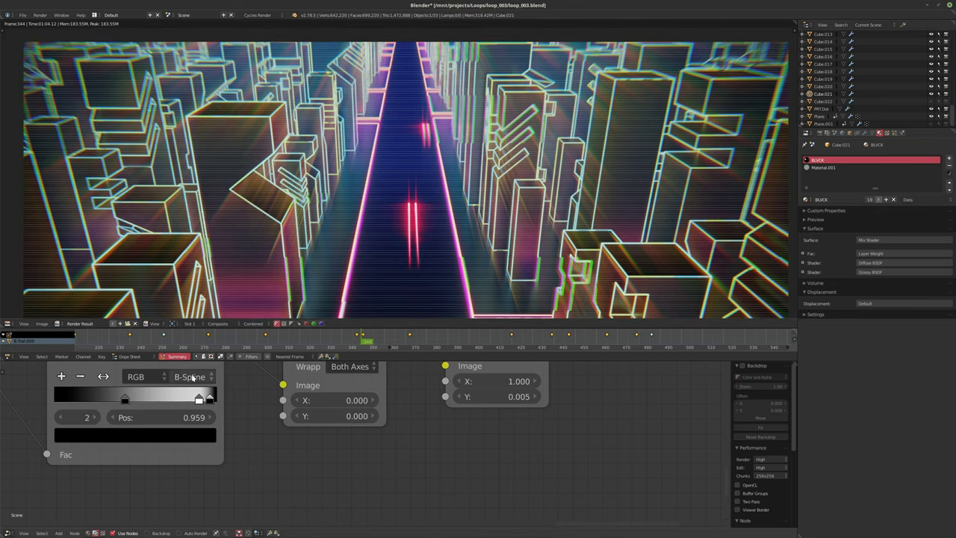
Step: Move the ColorRamp's middle white stop to position 0.691 and delete the black end stop
left_click_drag(198, 399, 156, 397)
left_click(163, 431)
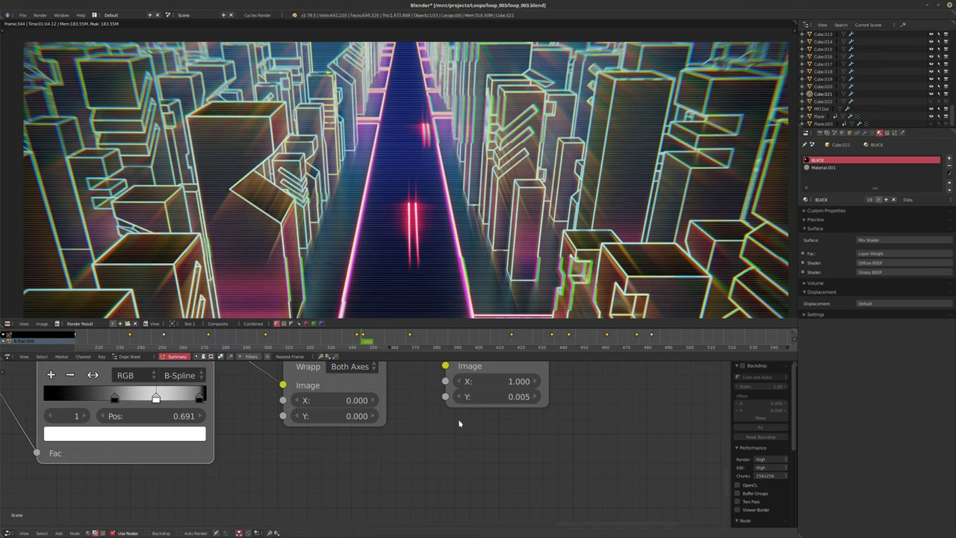
left_click(199, 402)
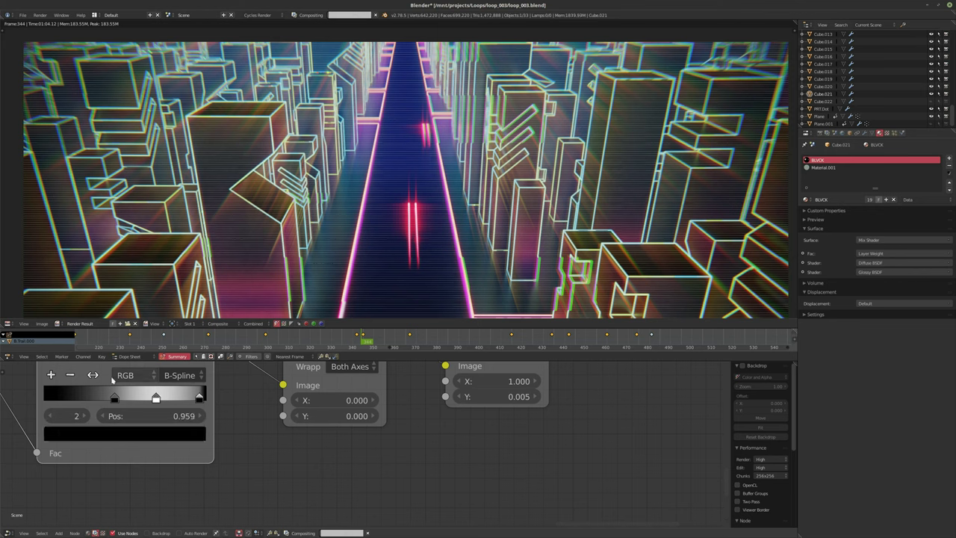
left_click(73, 375)
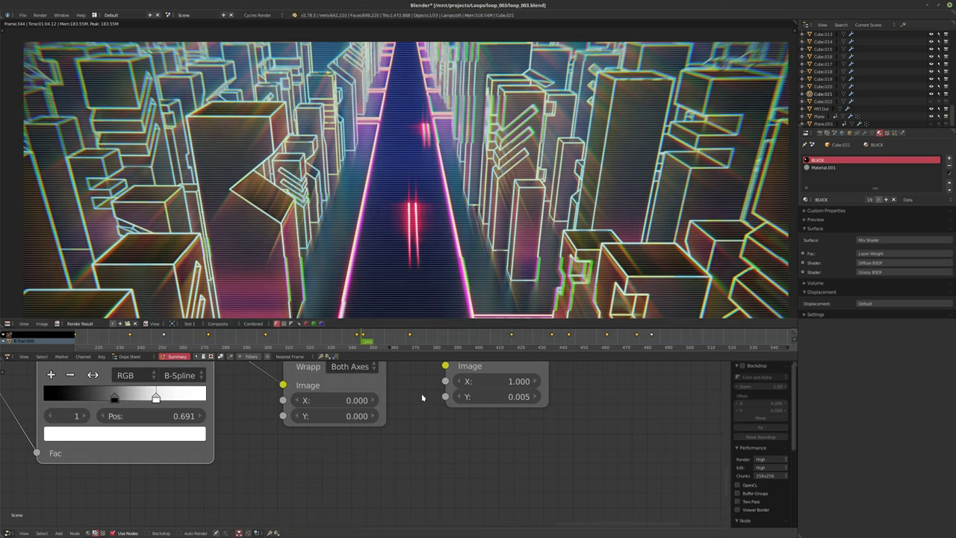
Step: Move the ColorRamp's white stop to position 0.864
scroll(411, 444, "down", 1)
middle_click_drag(411, 443, 322, 488)
middle_click_drag(486, 435, 440, 481)
middle_click_drag(605, 428, 378, 464)
scroll(533, 473, "down", 2)
left_click_drag(98, 498, 116, 499)
Step: Set the Add node's factor to 0.025 and try the Mix and Linear Light blend modes on it
middle_click_drag(471, 437, 381, 498)
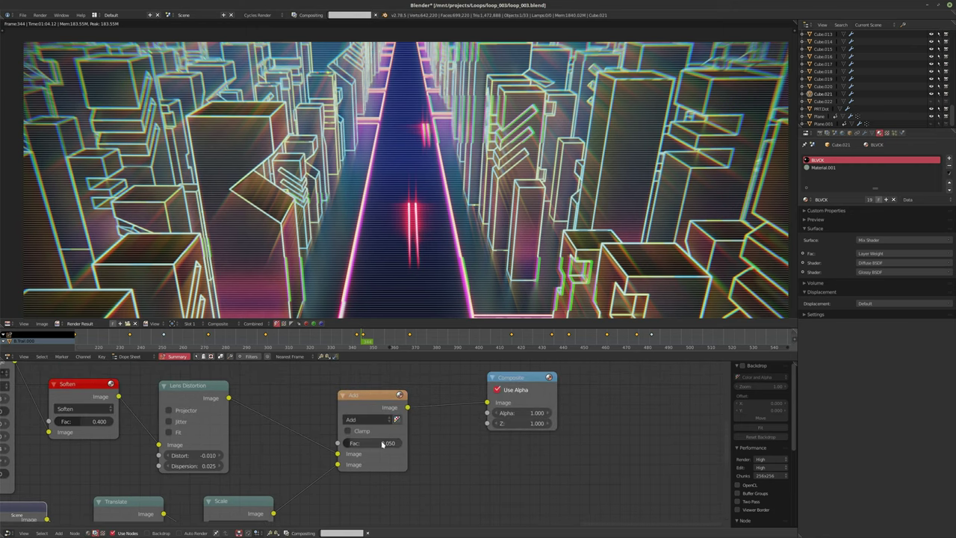
left_click(381, 442)
key("BackSpace")
type(".025")
key("Return")
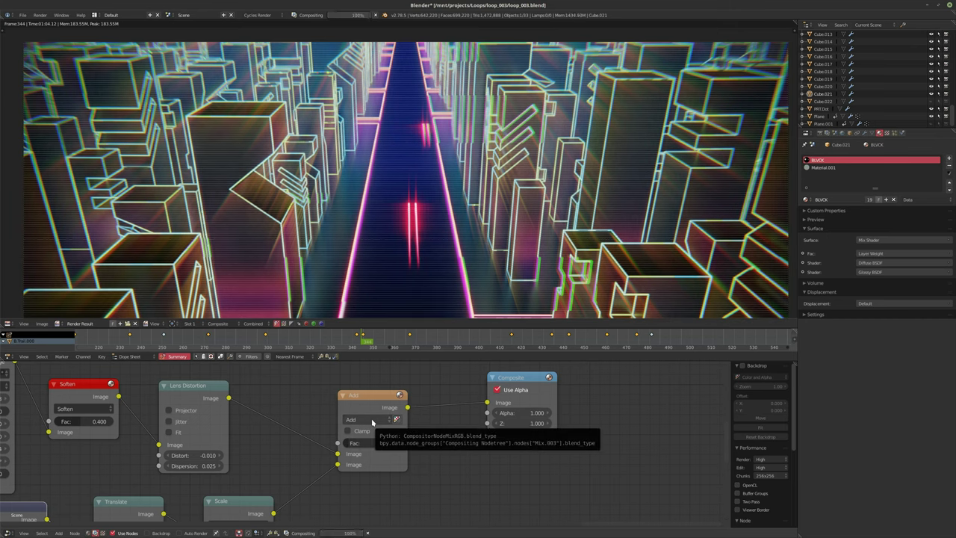
scroll(371, 423, "up", 1, "ctrl")
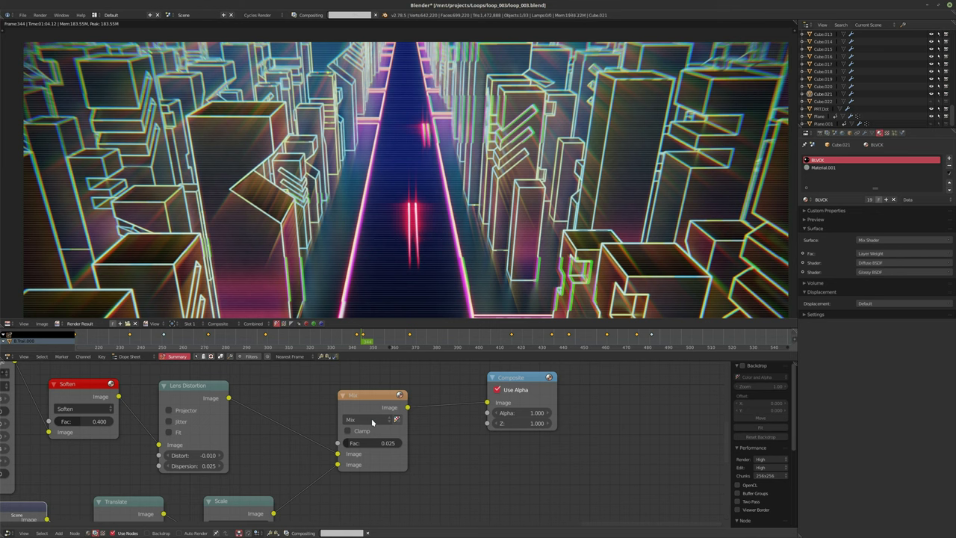
scroll(371, 422, "down", 1, "ctrl")
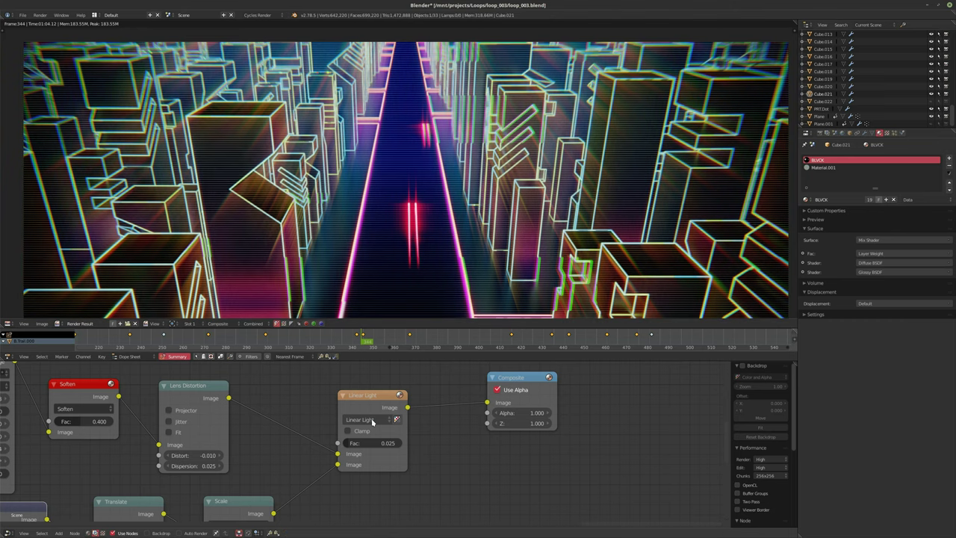
Step: Move the ColorRamp's white stop to position 0.695
middle_click_drag(440, 446, 497, 391)
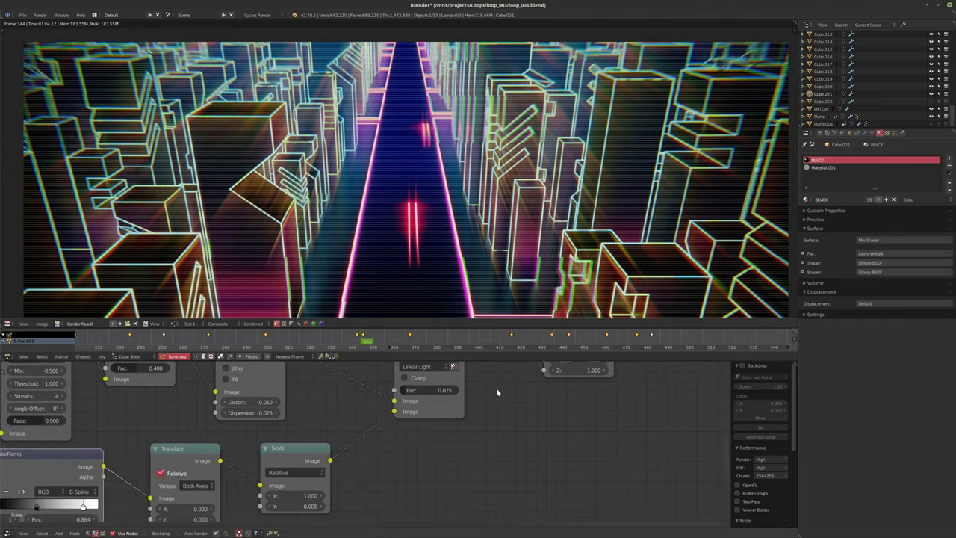
middle_click_drag(418, 433, 508, 383)
left_click_drag(127, 454, 155, 455)
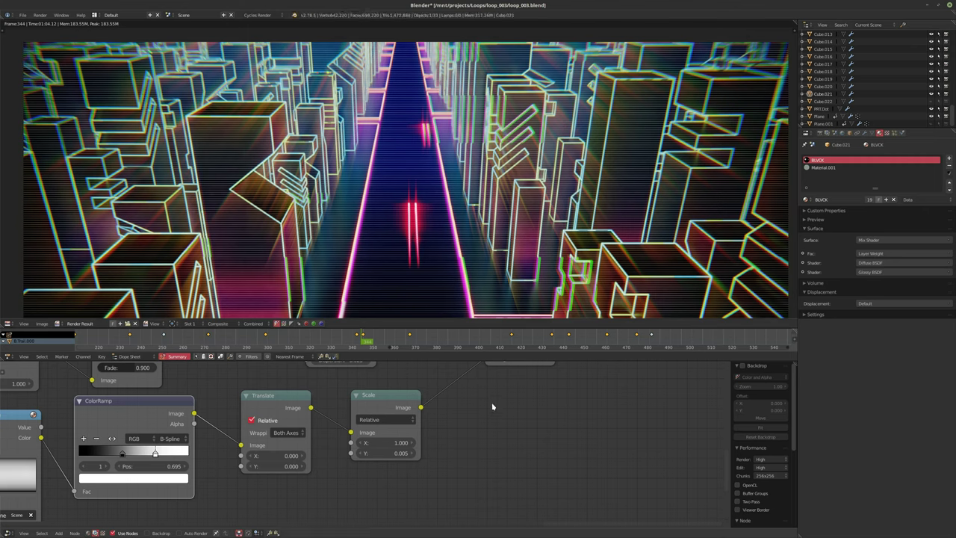
Step: Try the Soft Light, Color, Saturation and Hue blend modes on the scanline mix node, choose Burn, and inspect the render
middle_click_drag(491, 367, 495, 470)
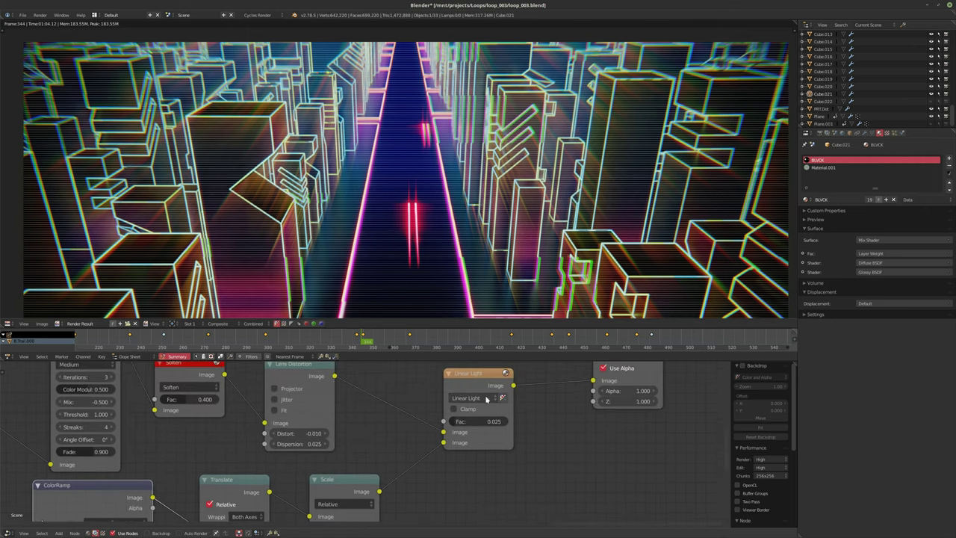
scroll(482, 397, "up", 1, "ctrl")
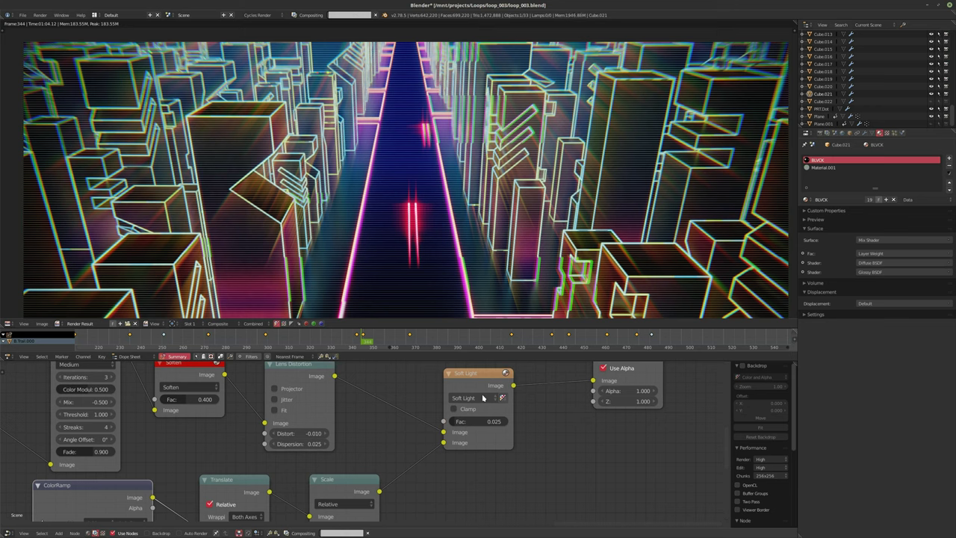
scroll(482, 397, "up", 1, "ctrl")
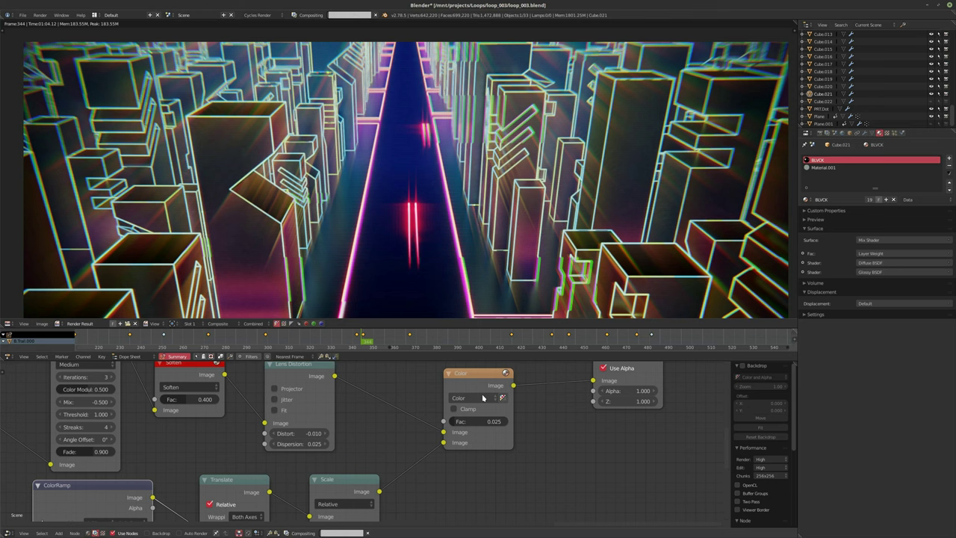
scroll(482, 397, "up", 1, "ctrl")
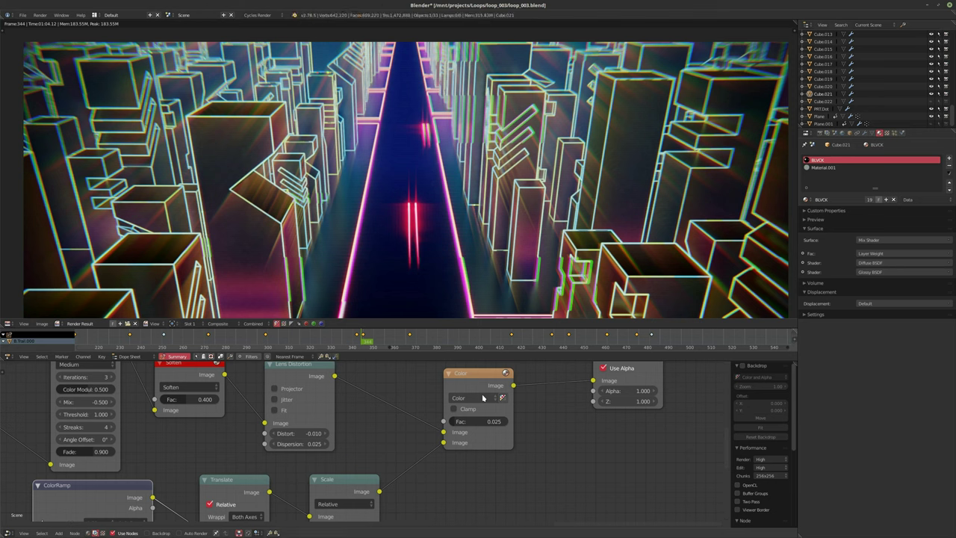
scroll(470, 398, "up", 1, "ctrl")
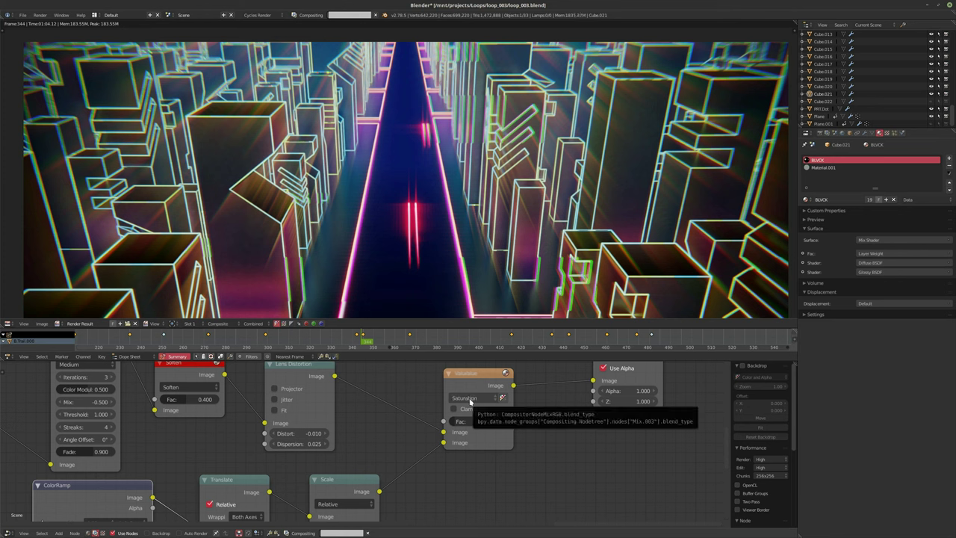
scroll(470, 400, "up", 1, "ctrl")
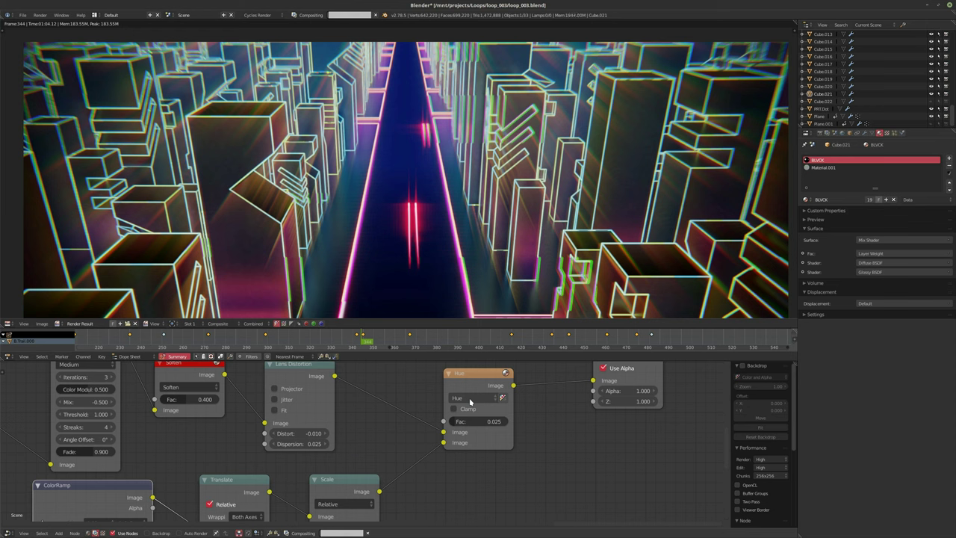
scroll(470, 401, "up", 1, "ctrl")
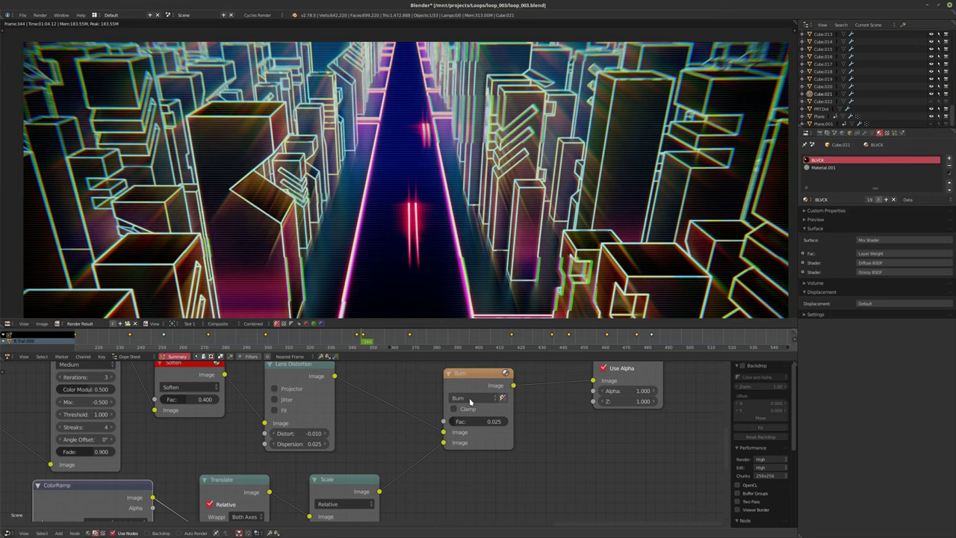
scroll(444, 235, "down", 1)
scroll(436, 213, "up", 2)
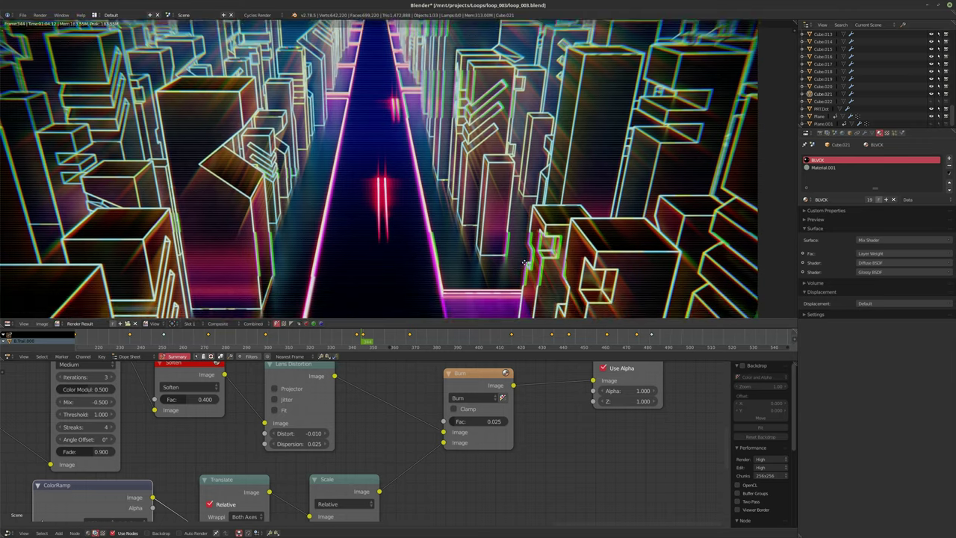
scroll(525, 256, "down", 1)
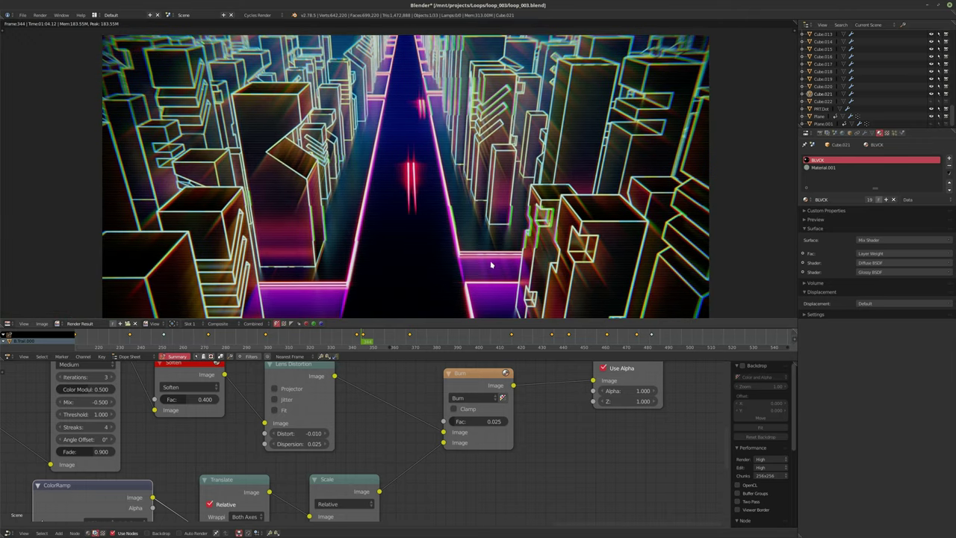
Step: Move the Burn node slightly closer to the Lens Distortion node and set its factor to 0.035
scroll(455, 448, "down", 1)
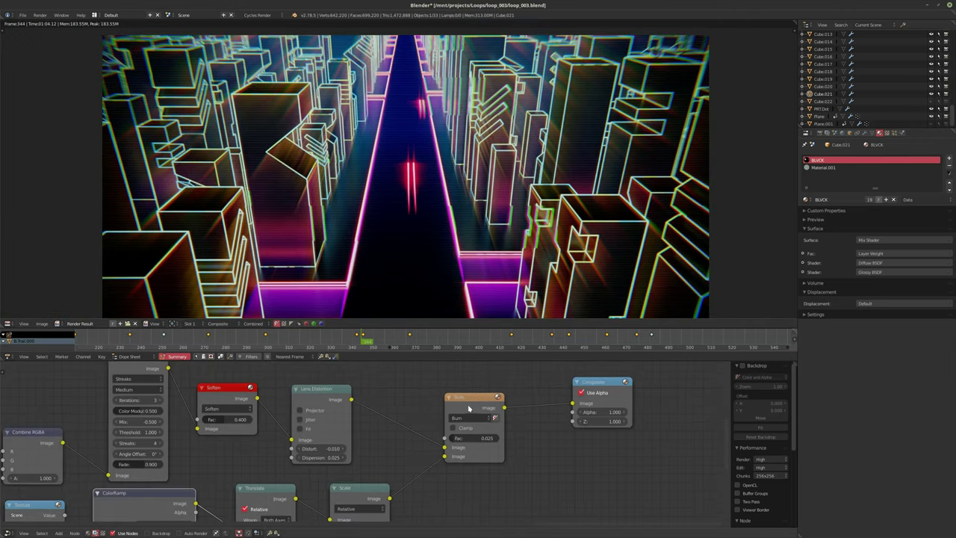
left_click_drag(471, 403, 450, 403)
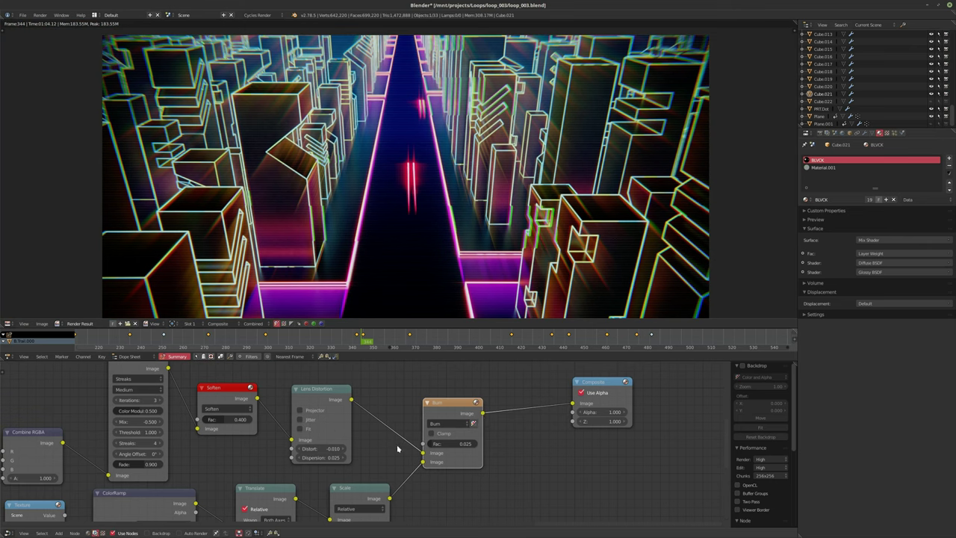
middle_click_drag(399, 450, 406, 440)
left_click(465, 434)
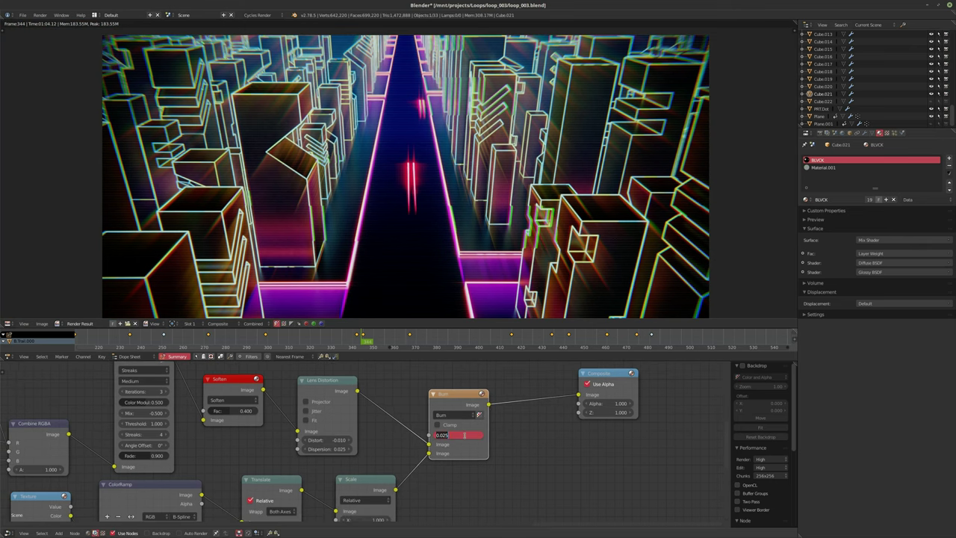
type(".035")
key("Return")
Step: Examine the complete compositor node tree and the composited frame in a maximized, fitted view
scroll(565, 408, "down", 4)
scroll(620, 427, "down", 3)
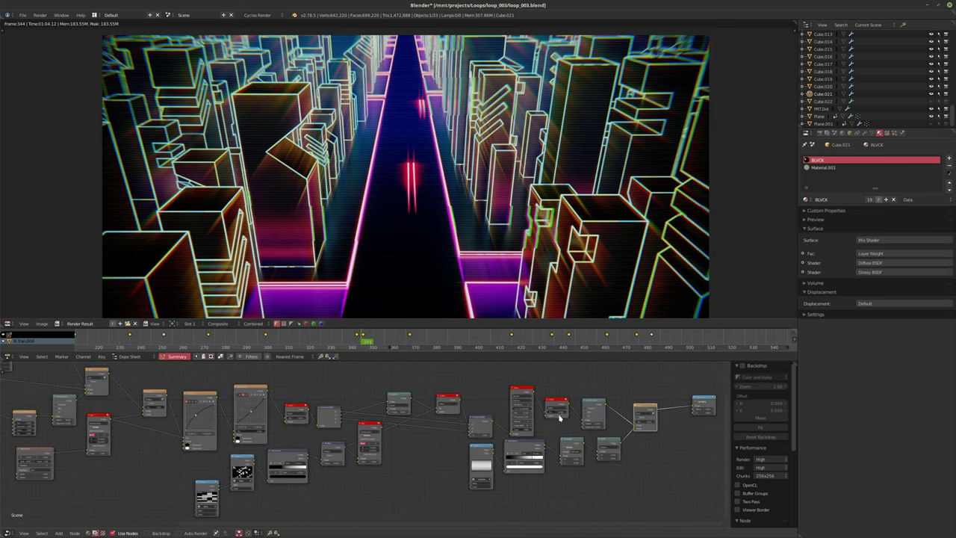
scroll(585, 439, "down", 3)
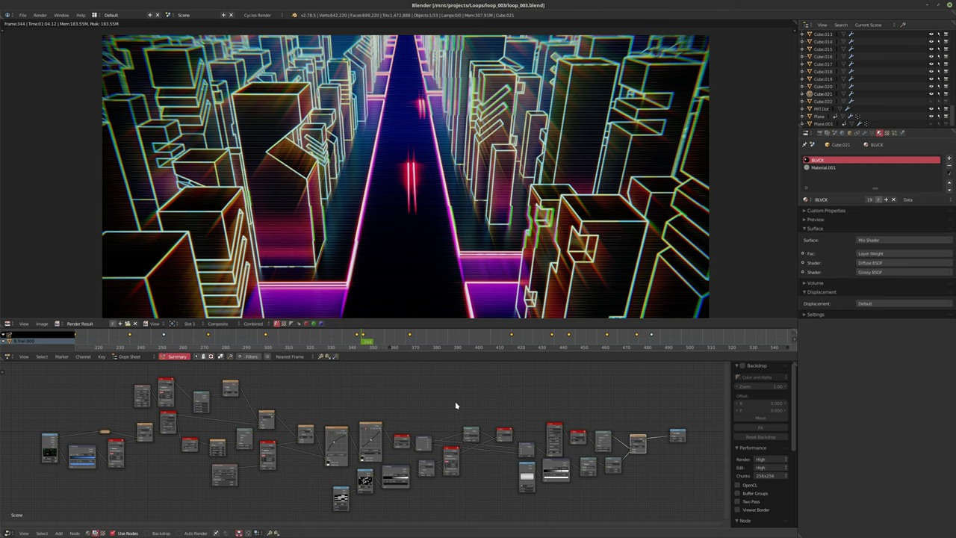
mouse_move(401, 269)
middle_mouse_down()
mouse_move(396, 238)
mouse_move(395, 255)
middle_mouse_up()
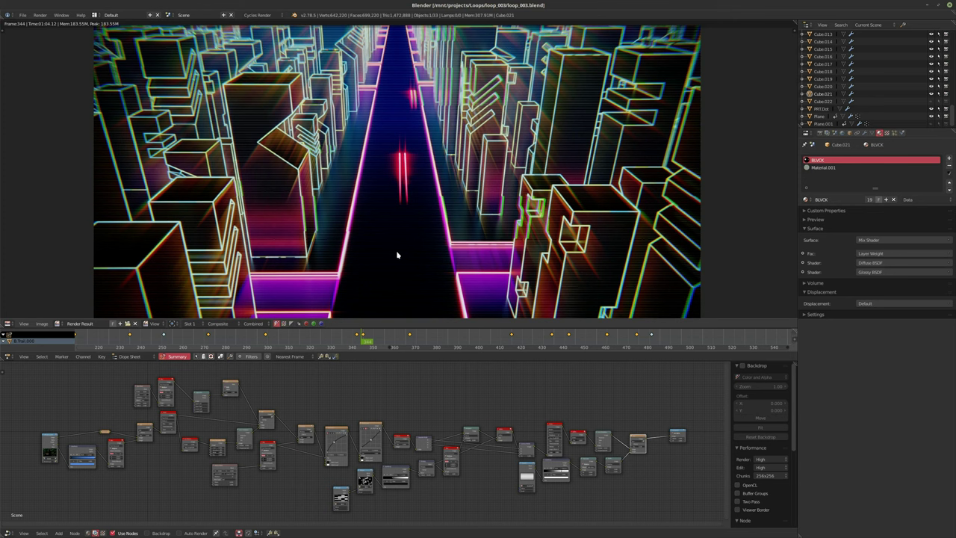
key("ctrl+Up")
key("Home")
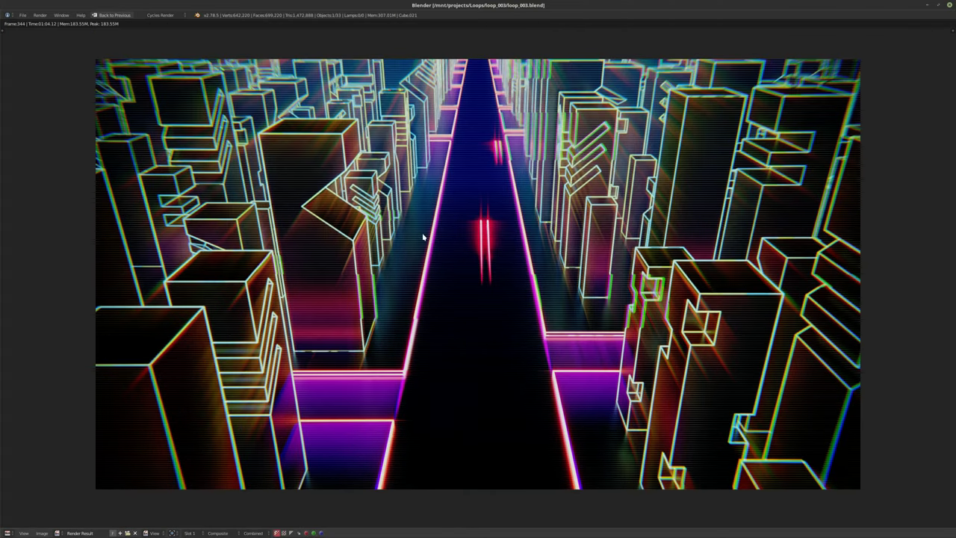
left_click(114, 15)
Step: Connect the Lens Distortion output directly to the Composite node, bypassing the Burn node's scanlines
scroll(563, 440, "up", 3)
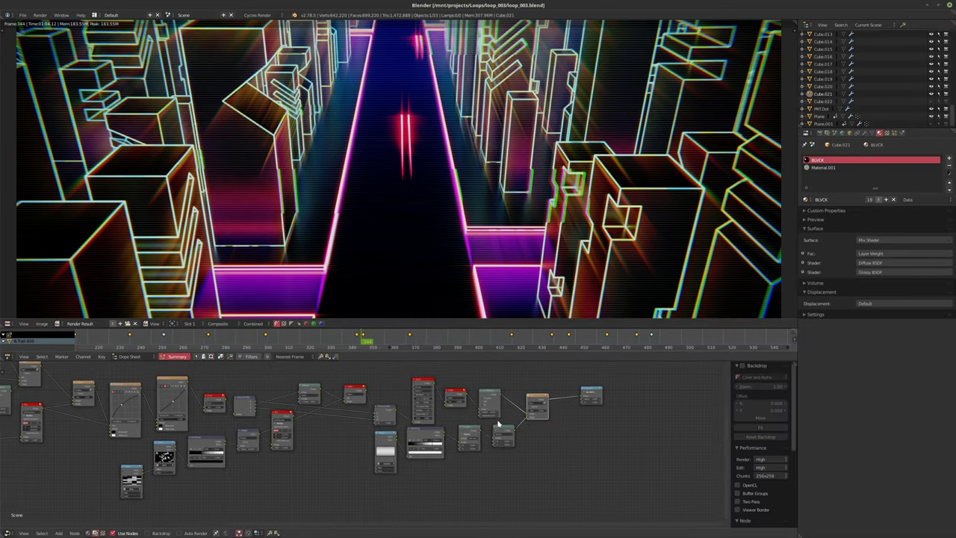
left_click_drag(502, 389, 612, 390)
middle_click_drag(484, 437, 535, 440)
scroll(535, 440, "up", 2)
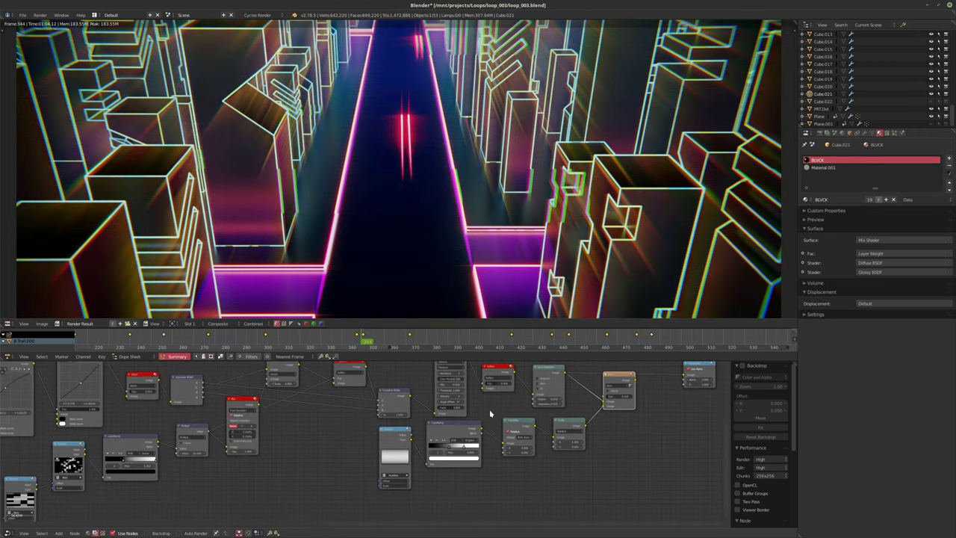
Step: Move the scanline branch, from the Texture node through ColorRamp, Translate and Scale to Burn, down and left, clear of the main chain
key("Home")
left_click_drag(586, 428, 590, 423)
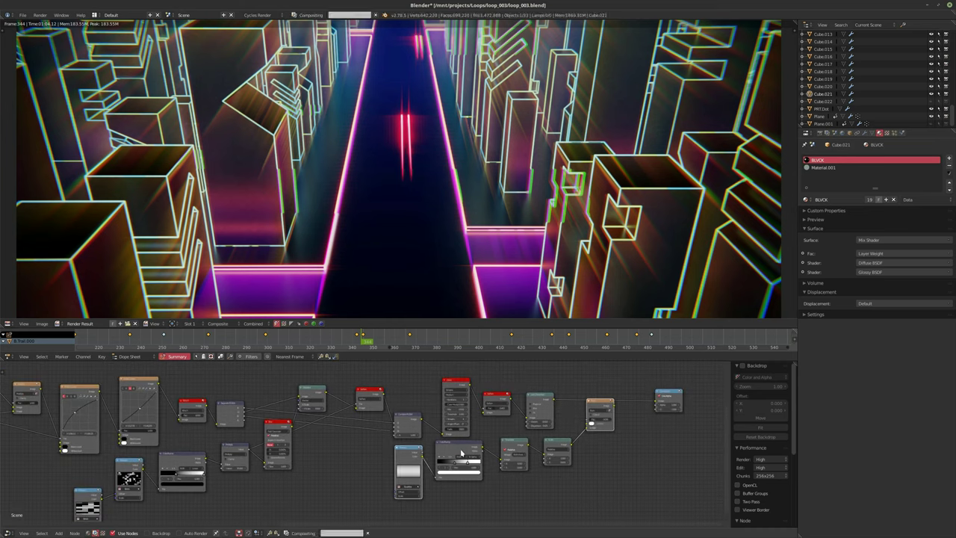
key("g")
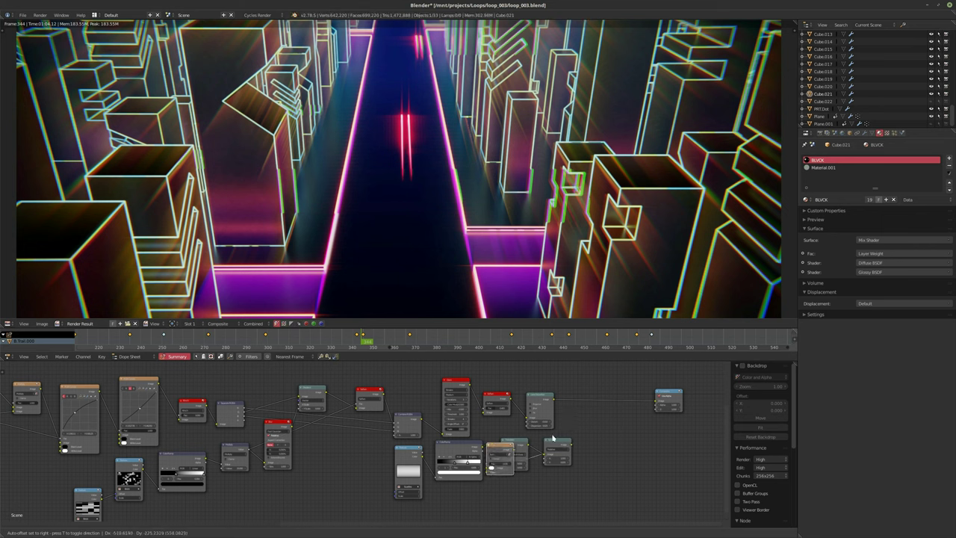
left_click(518, 444)
left_click(458, 457, "shift")
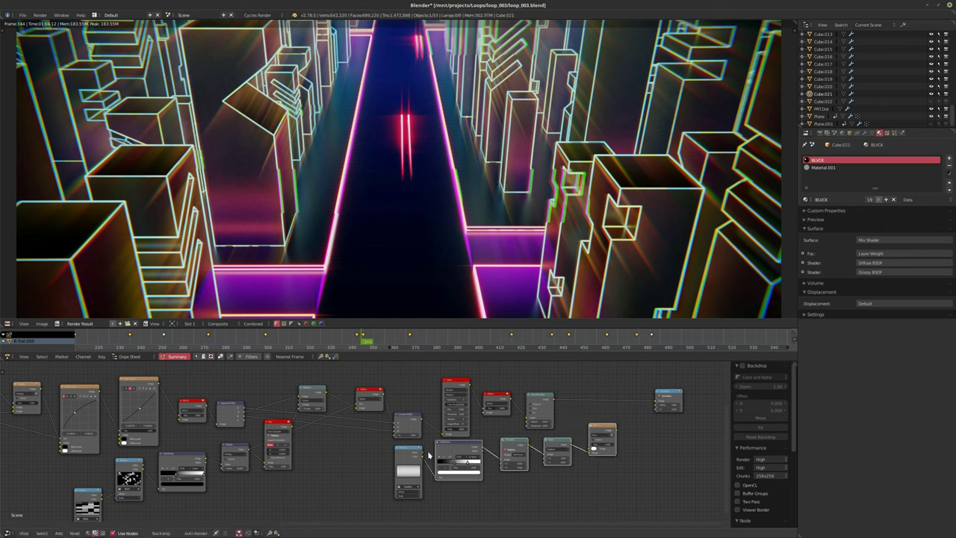
left_click(408, 467, "shift")
key("g")
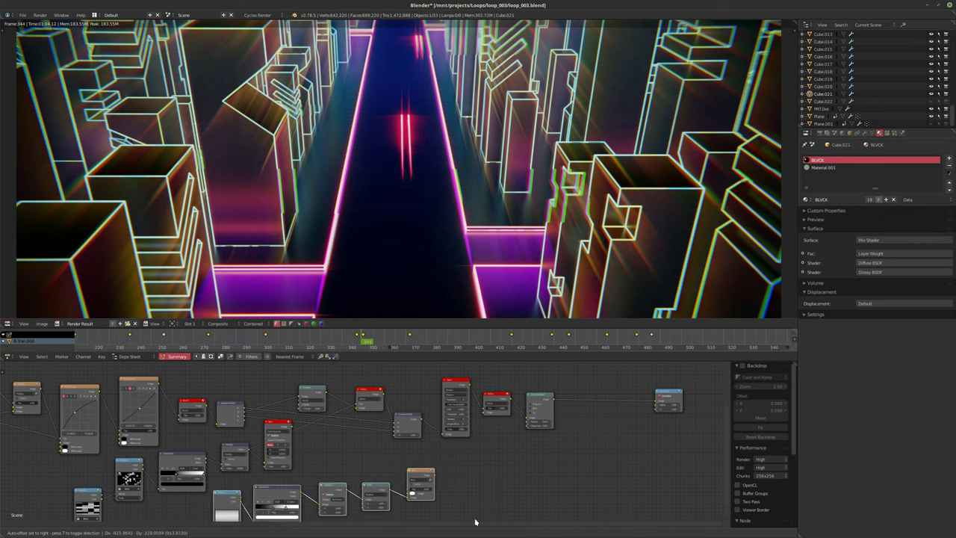
left_click(478, 521)
Step: Shift the Lens Distortion, Soften and Glare nodes toward the Composite node, opening a gap after Combine RGBA
middle_click_drag(515, 453, 480, 472)
scroll(480, 472, "up", 2)
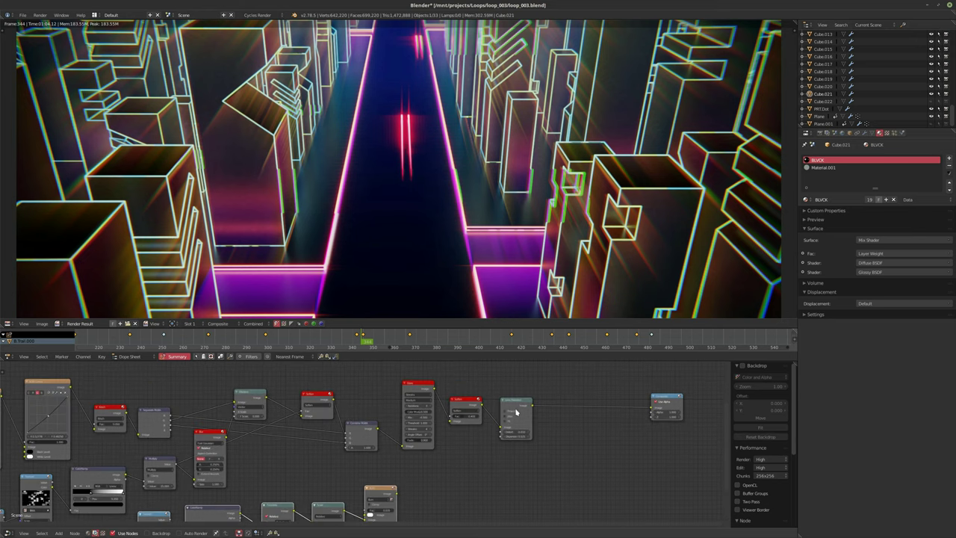
left_click_drag(454, 405, 517, 407)
left_click(517, 406)
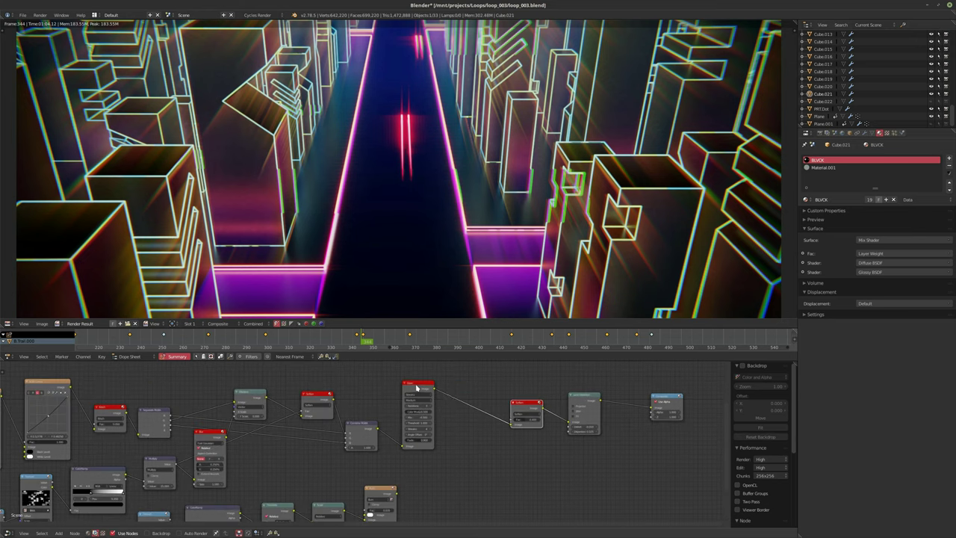
left_click_drag(418, 403, 473, 403)
scroll(426, 465, "up", 1)
Step: Place the Burn node between Combine RGBA and Glare and link it into that connection
middle_click_drag(396, 500, 447, 470)
left_click_drag(436, 471, 430, 450)
left_click(430, 451)
middle_click_drag(429, 451, 417, 485)
left_click_drag(430, 467, 475, 452)
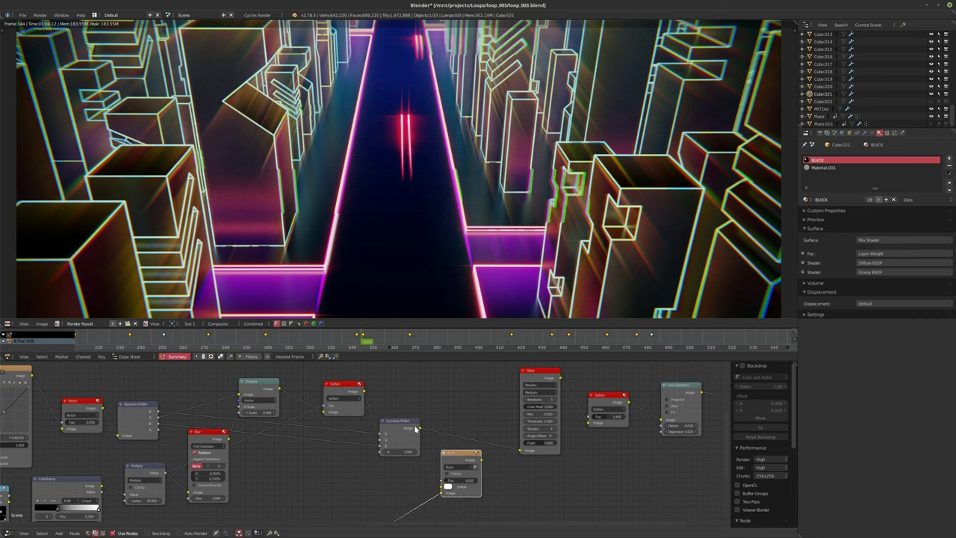
left_click_drag(420, 428, 443, 493)
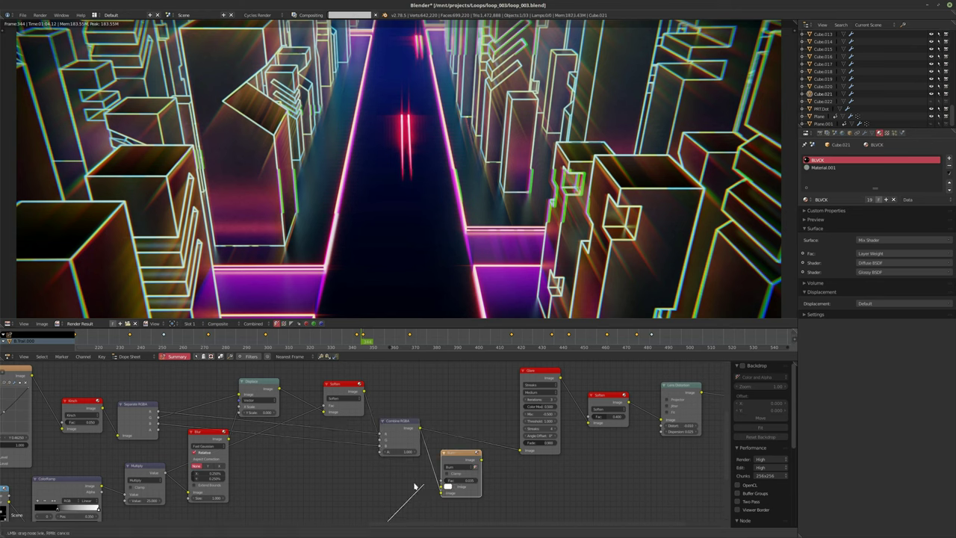
left_click_drag(482, 458, 518, 450)
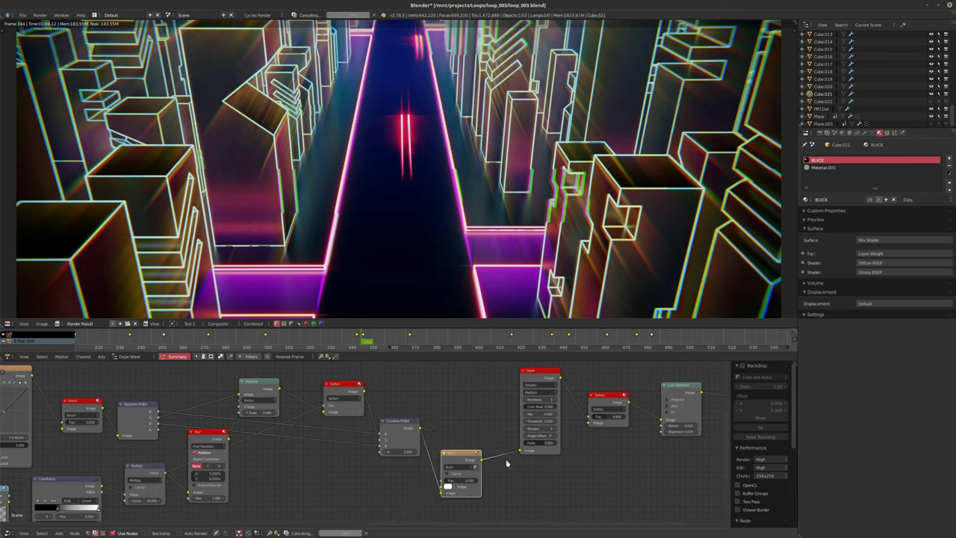
Step: Connect the Scale node's output to the Burn node's second Image input
middle_click_drag(461, 450, 472, 415)
scroll(473, 415, "down", 2)
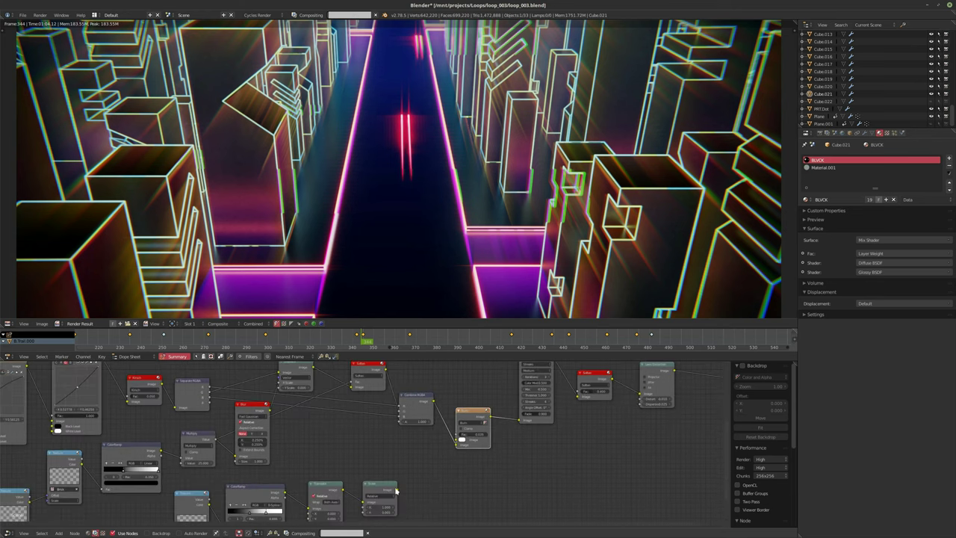
left_click_drag(396, 489, 456, 446)
Step: Examine how the scanlines look in the composited frame, both up close and at full extent
middle_click_drag(538, 461, 513, 495)
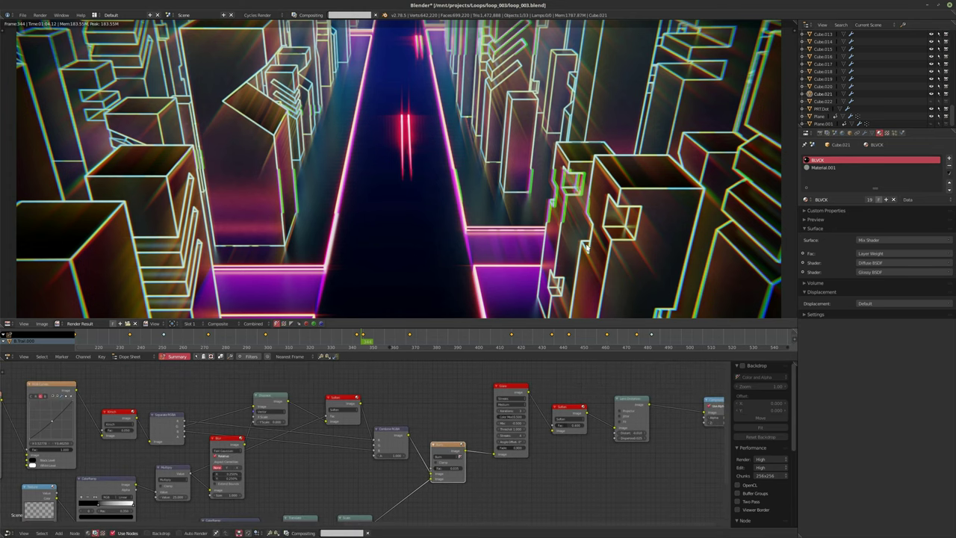
scroll(494, 205, "down", 4)
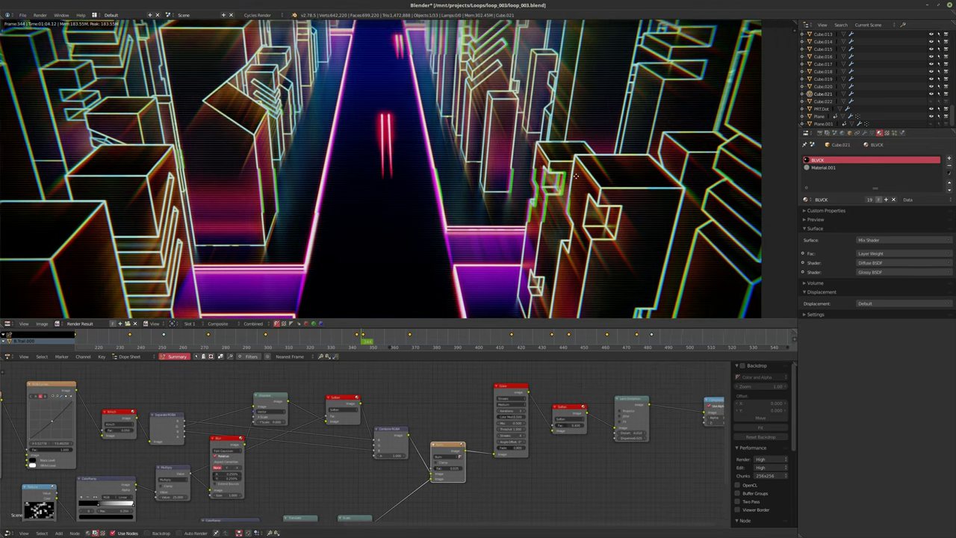
scroll(465, 162, "up", 1)
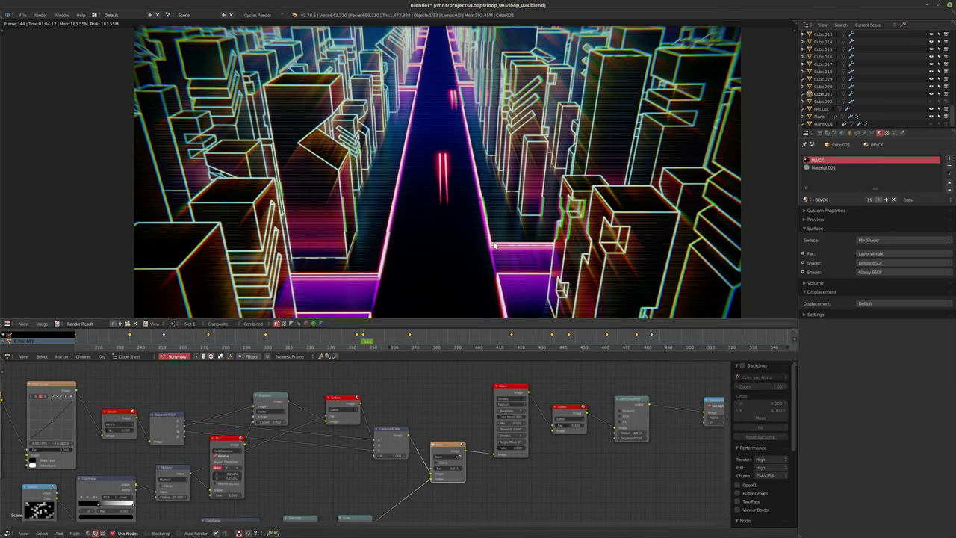
middle_click_drag(521, 261, 481, 229)
middle_click_drag(358, 277, 417, 208)
scroll(476, 127, "up", 1)
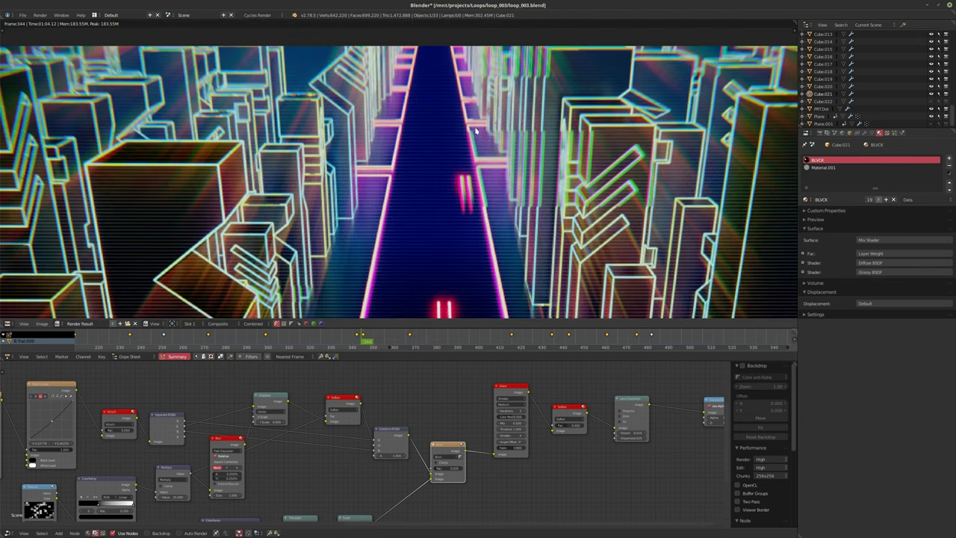
scroll(464, 144, "down", 3)
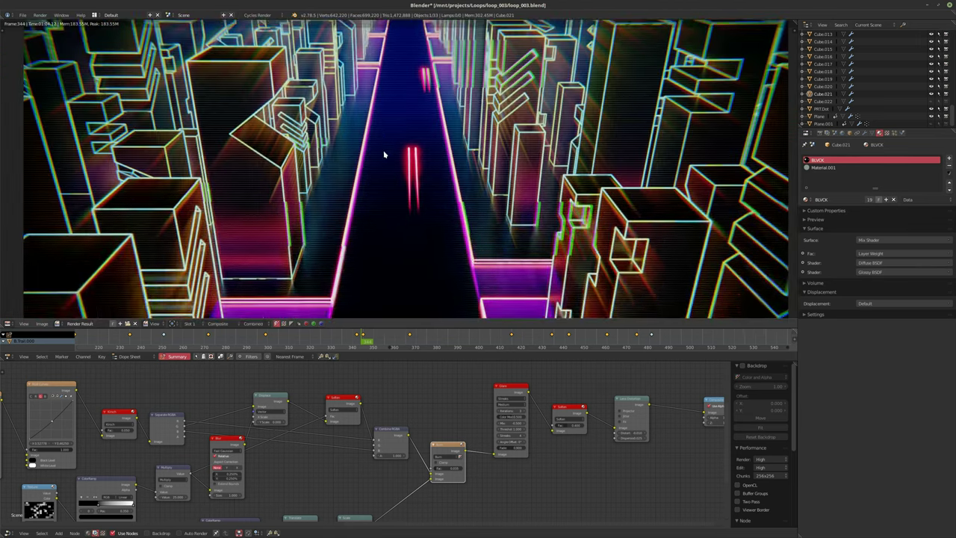
Step: Set the Burn node's factor to 0.050 and inspect the scanlines across the composited frame
scroll(482, 479, "up", 1)
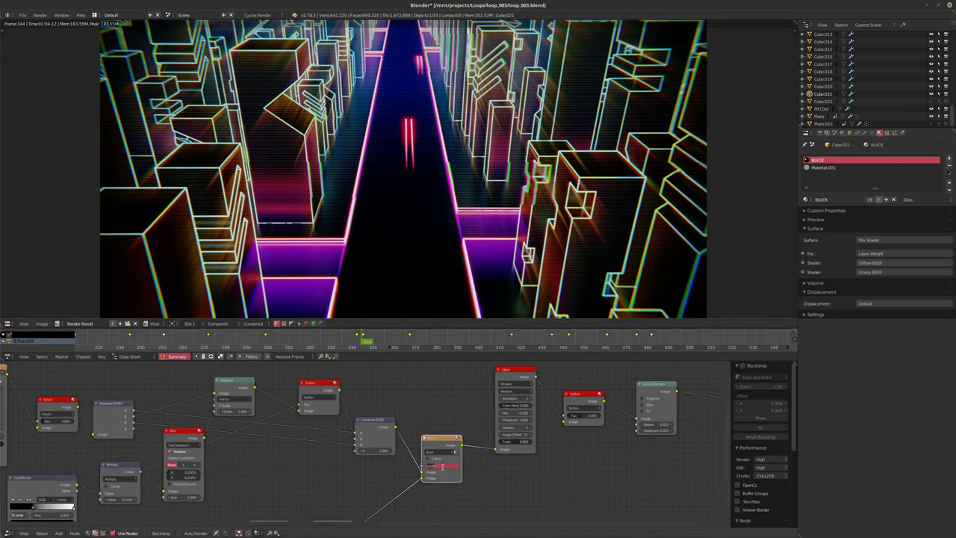
left_click_drag(441, 467, 446, 467)
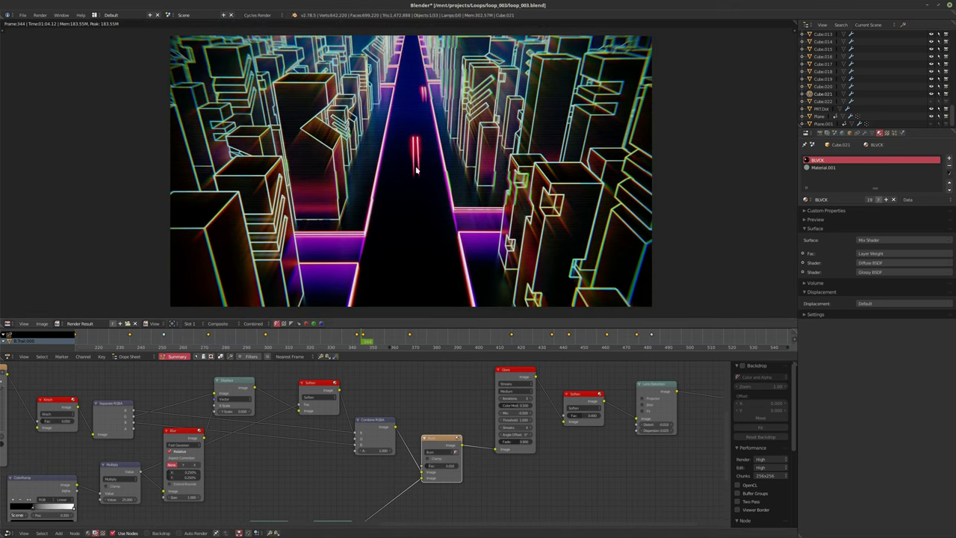
scroll(416, 170, "up", 3)
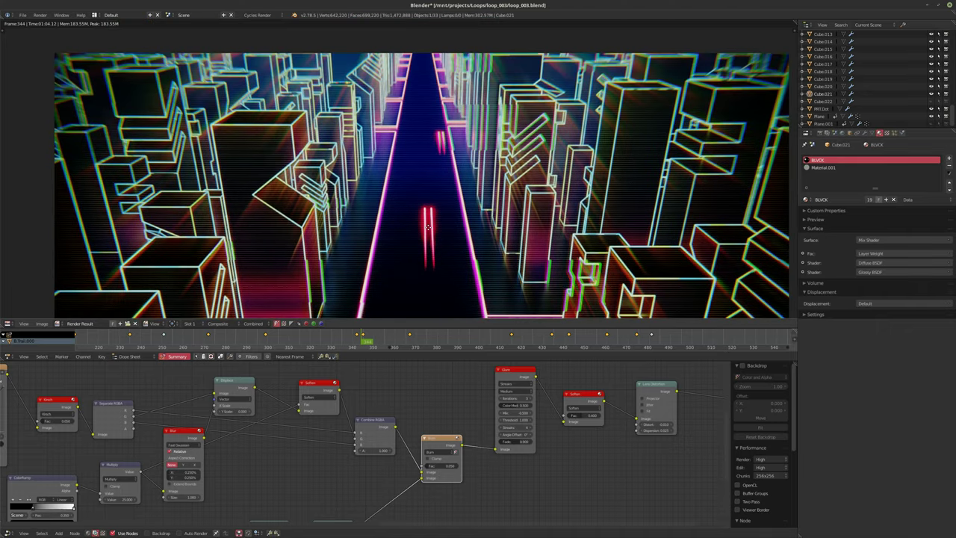
middle_click_drag(428, 226, 411, 160)
scroll(409, 210, "down", 2)
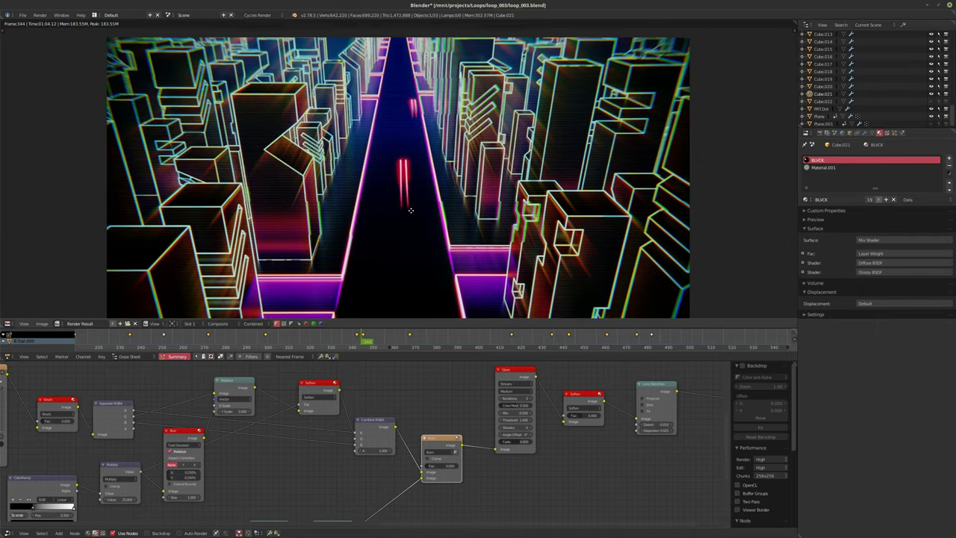
middle_click_drag(410, 211, 410, 197)
scroll(409, 198, "up", 1)
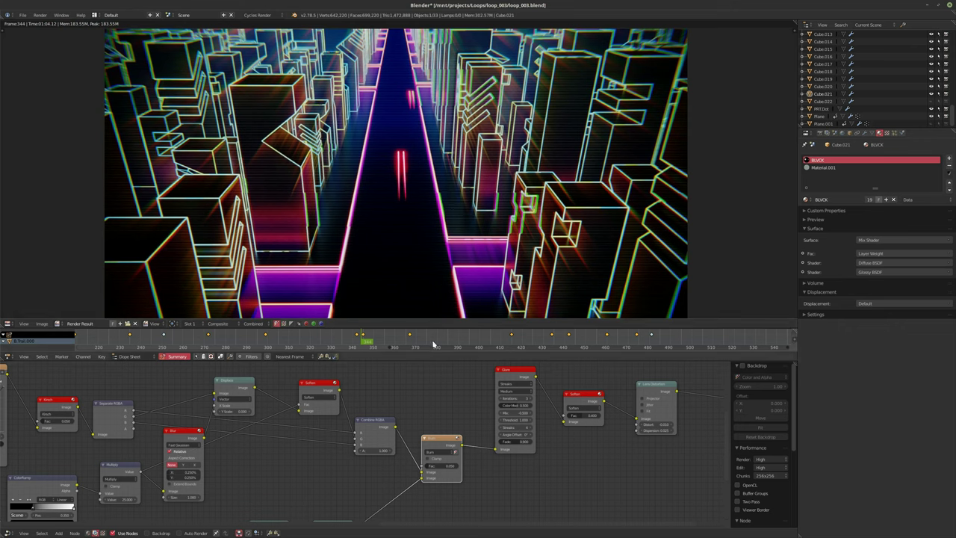
Step: Move the second stop of the scanline ColorRamp to position 0.564 and check the composited frame in a maximized view
scroll(447, 407, "up", 2)
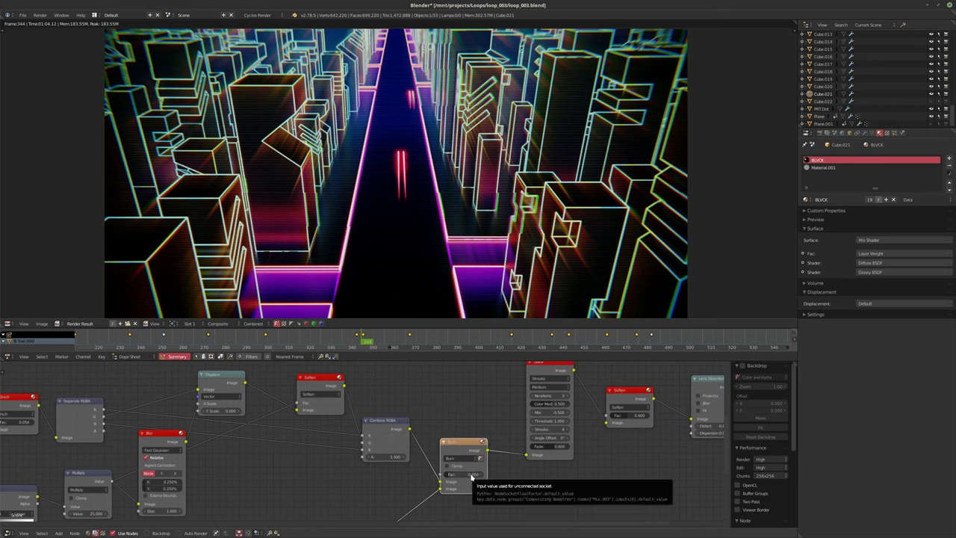
middle_click_drag(472, 478, 571, 372)
left_click_drag(280, 486, 272, 483)
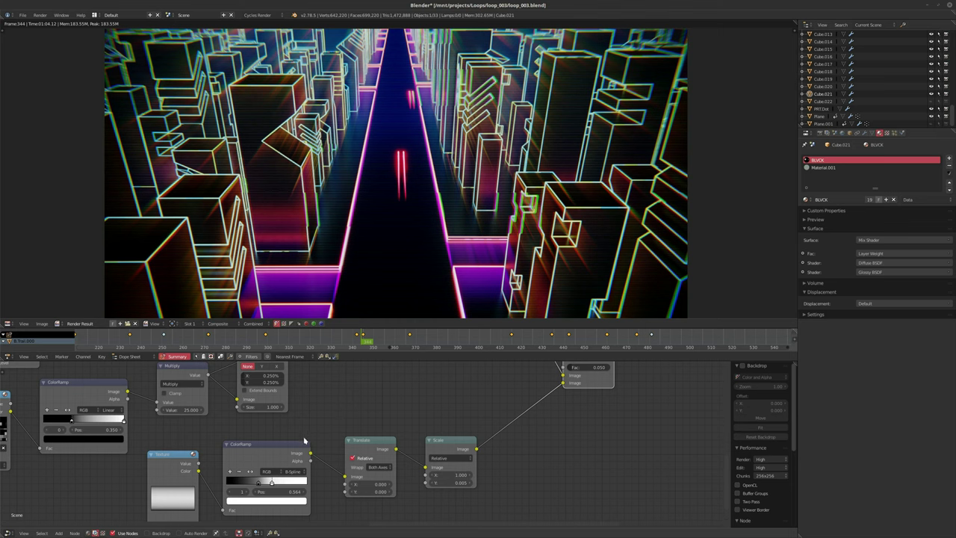
scroll(469, 426, "down", 5)
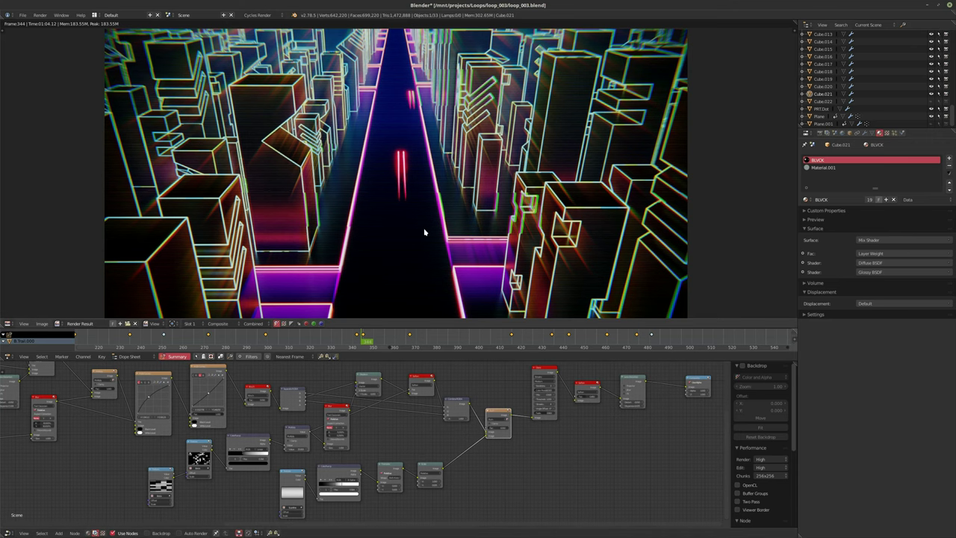
key("ctrl+Up")
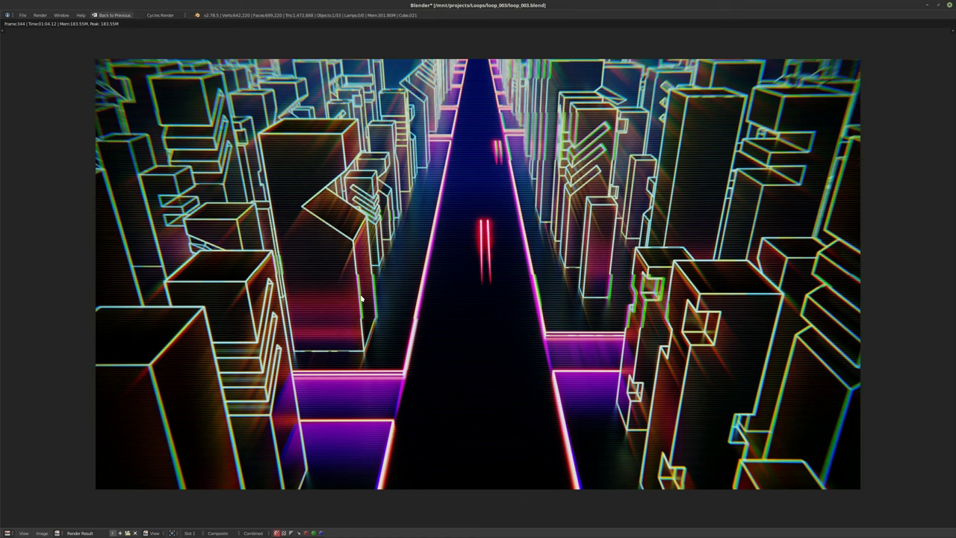
left_click(102, 19)
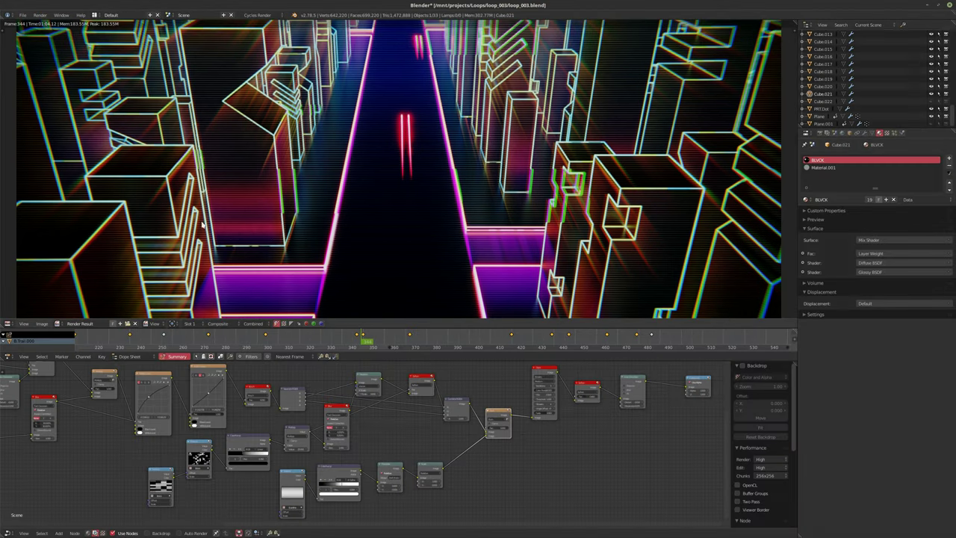
Step: Save the project file and start rendering the current frame
key("ctrl+s")
left_click(378, 201)
key("F12")
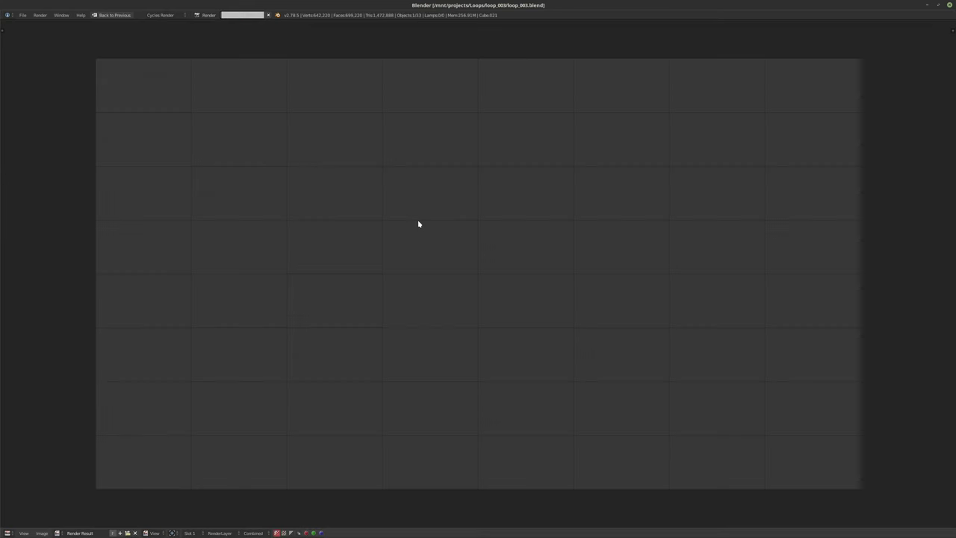